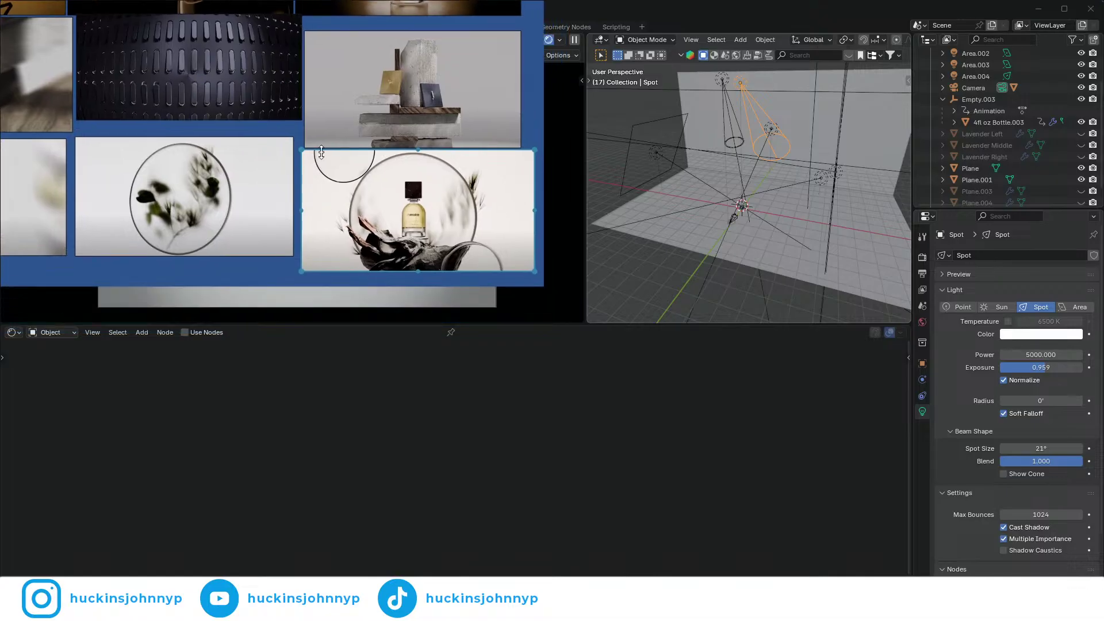
- Look over the product reference images, switch to Blender and view the purple dropper bottle in the camera view
scroll(294, 141, down, 2)
middle_drag(279, 154, 328, 179)
right_drag(328, 179, 363, 215)
key(alt+Tab)
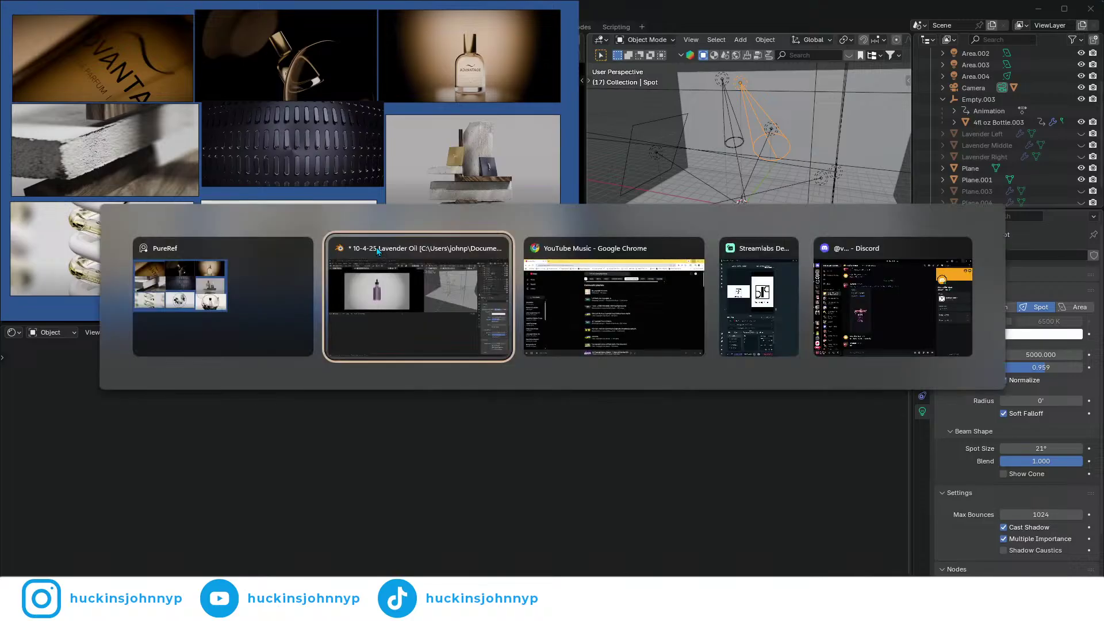
click(377, 251)
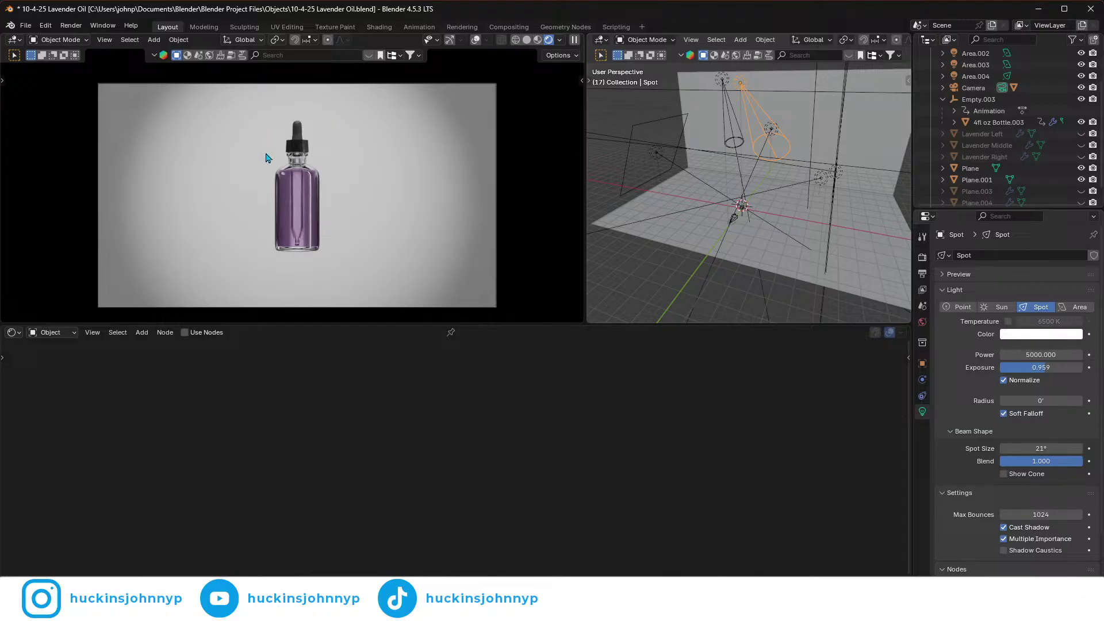
scroll(273, 161, up, 2)
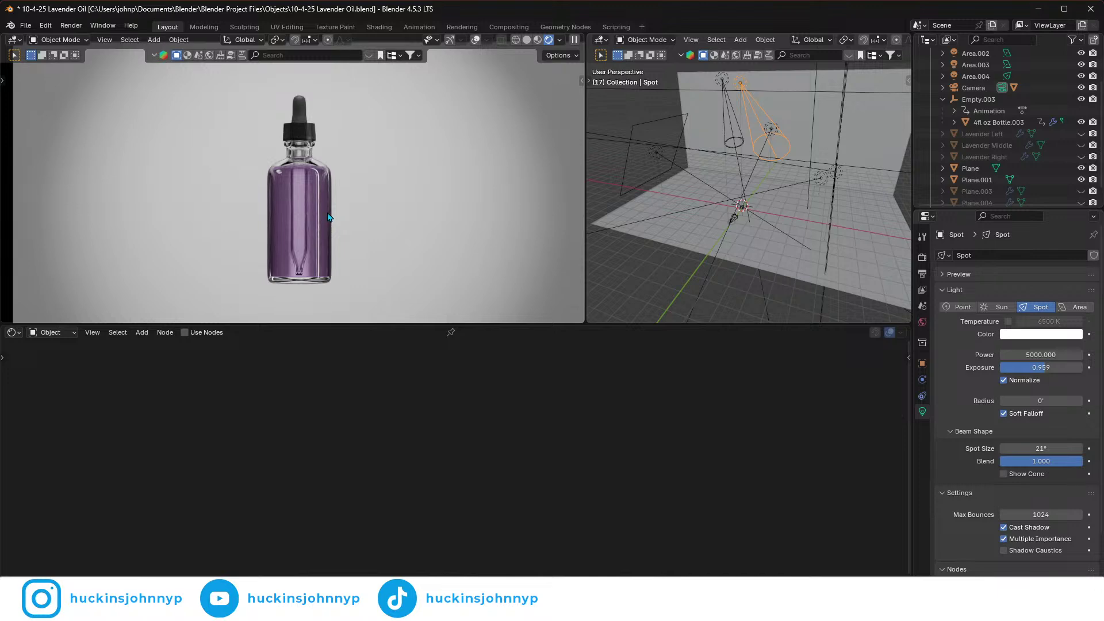
- Switch to PureRef, examine the mmoire, ADVANTAGE and stacked concrete reference images for staging and lighting, and return to Blender
key(alt+Tab)
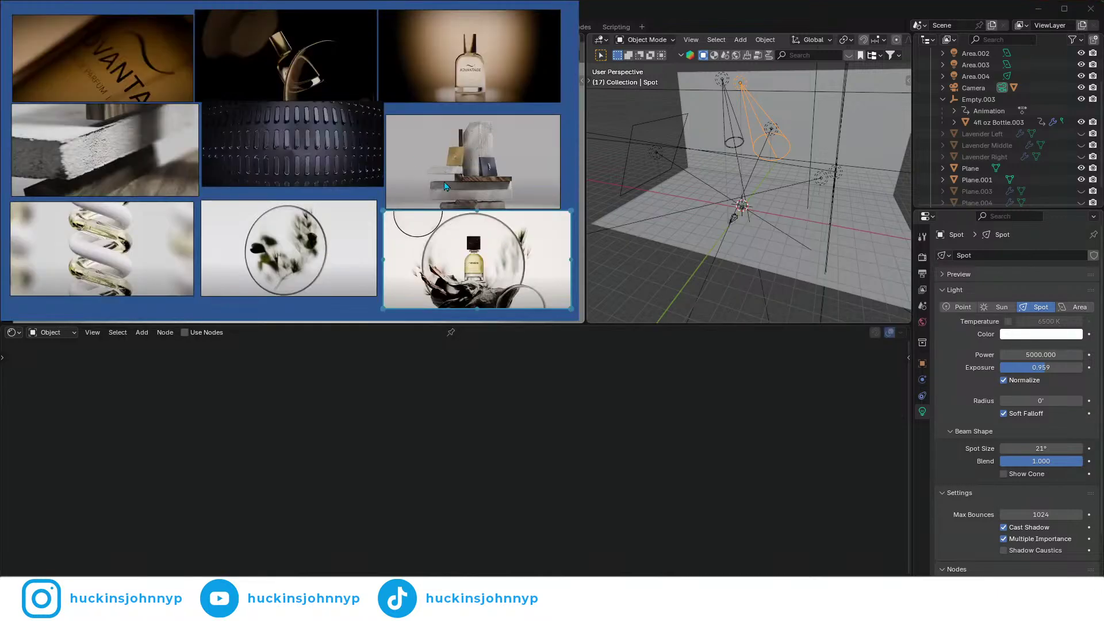
scroll(464, 175, up, 7)
scroll(490, 176, down, 5)
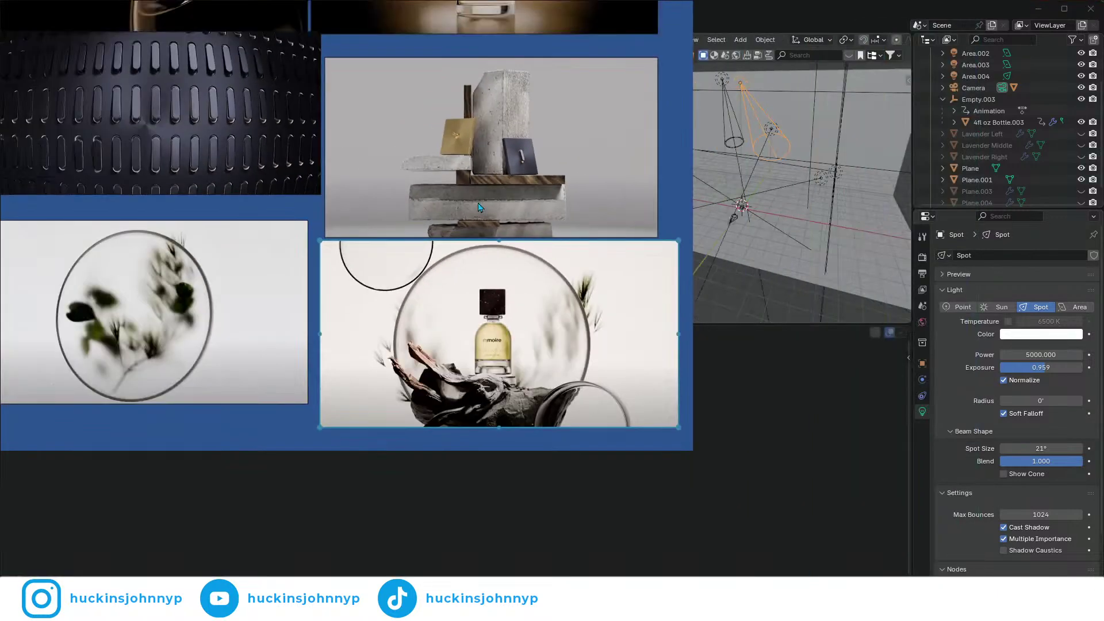
scroll(454, 213, up, 5)
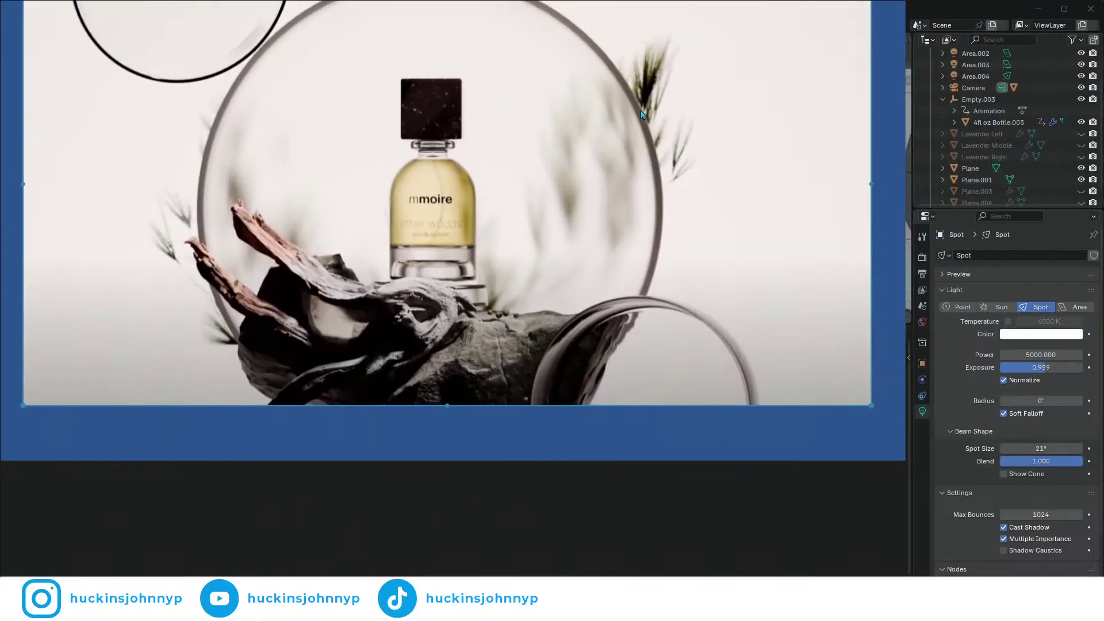
scroll(474, 200, down, 3)
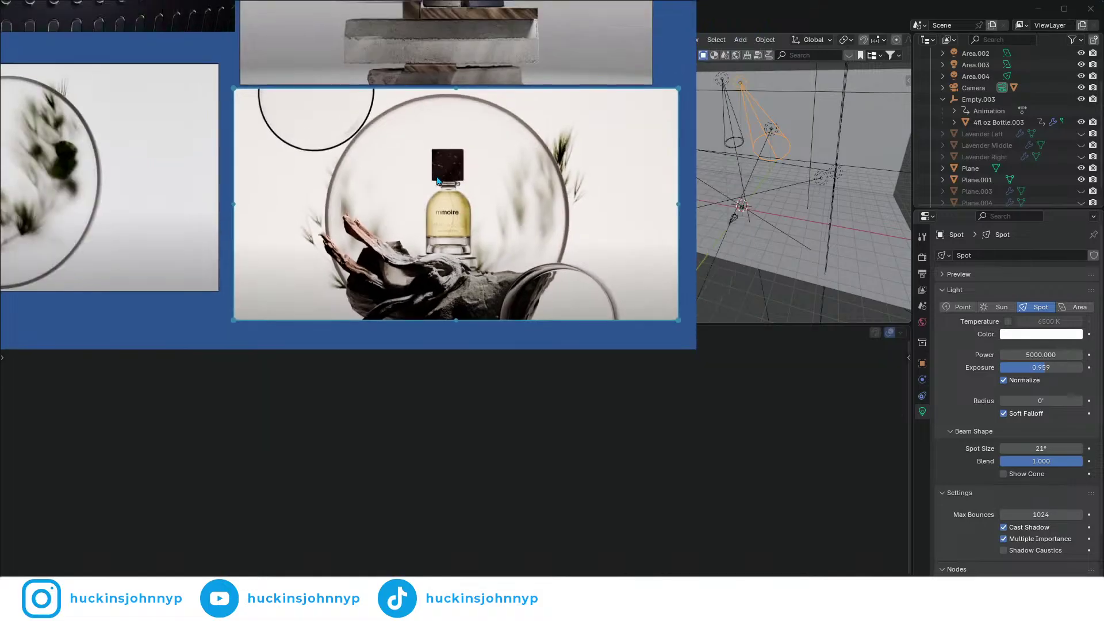
middle_drag(438, 162, 410, 455)
middle_drag(440, 86, 473, 283)
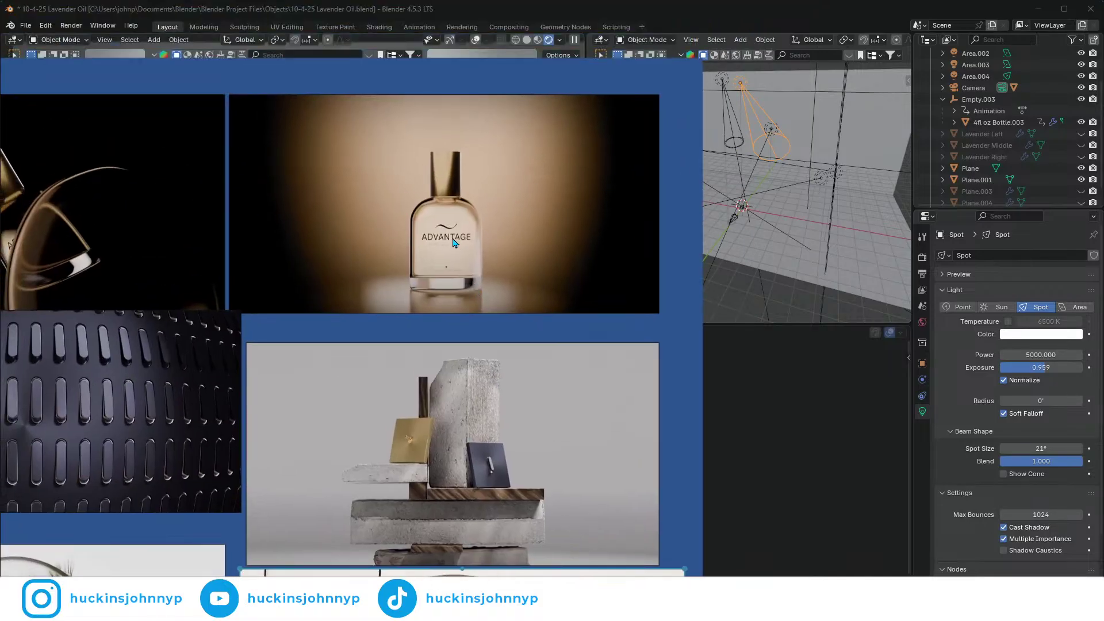
middle_drag(453, 241, 368, 199)
scroll(368, 199, up, 2)
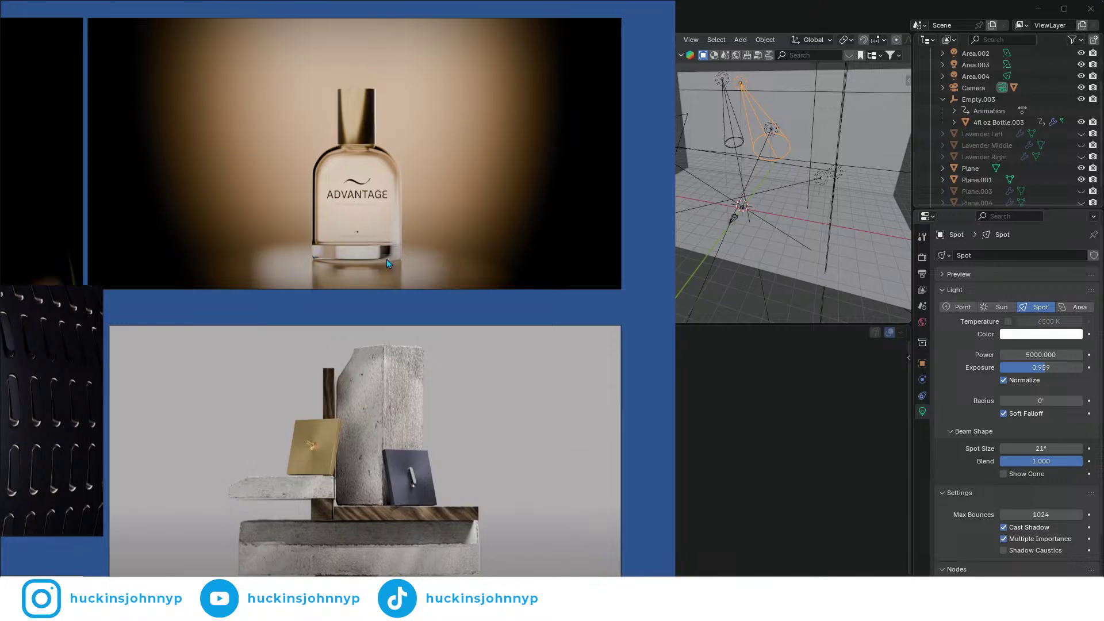
scroll(373, 218, down, 3)
middle_drag(382, 374, 404, 65)
scroll(378, 236, up, 3)
scroll(362, 233, down, 3)
middle_drag(361, 232, 593, 352)
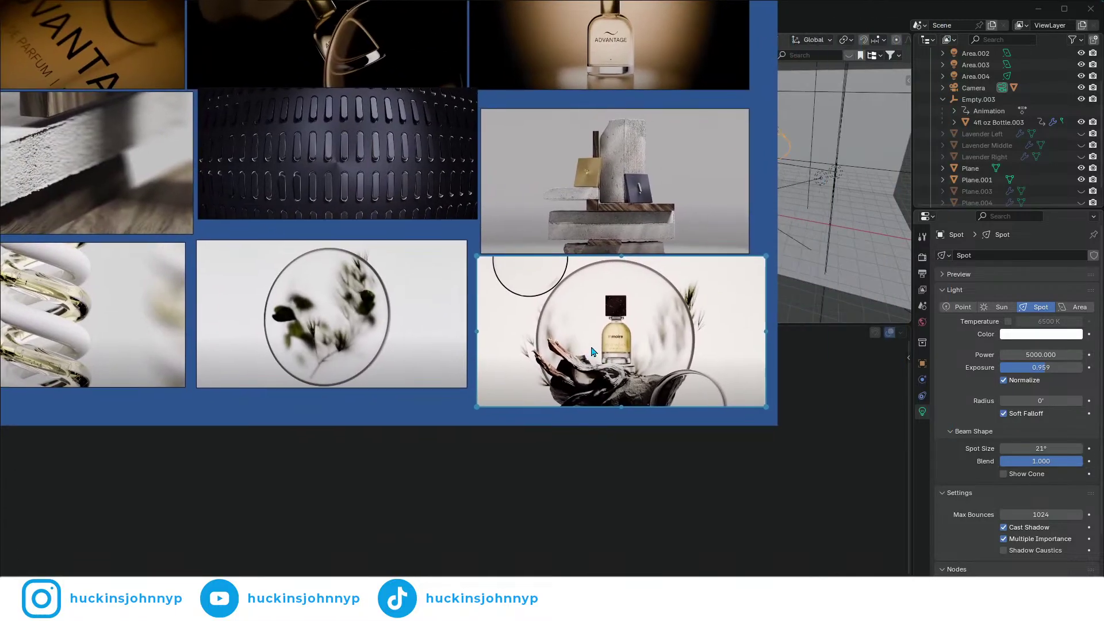
key(alt+Tab)
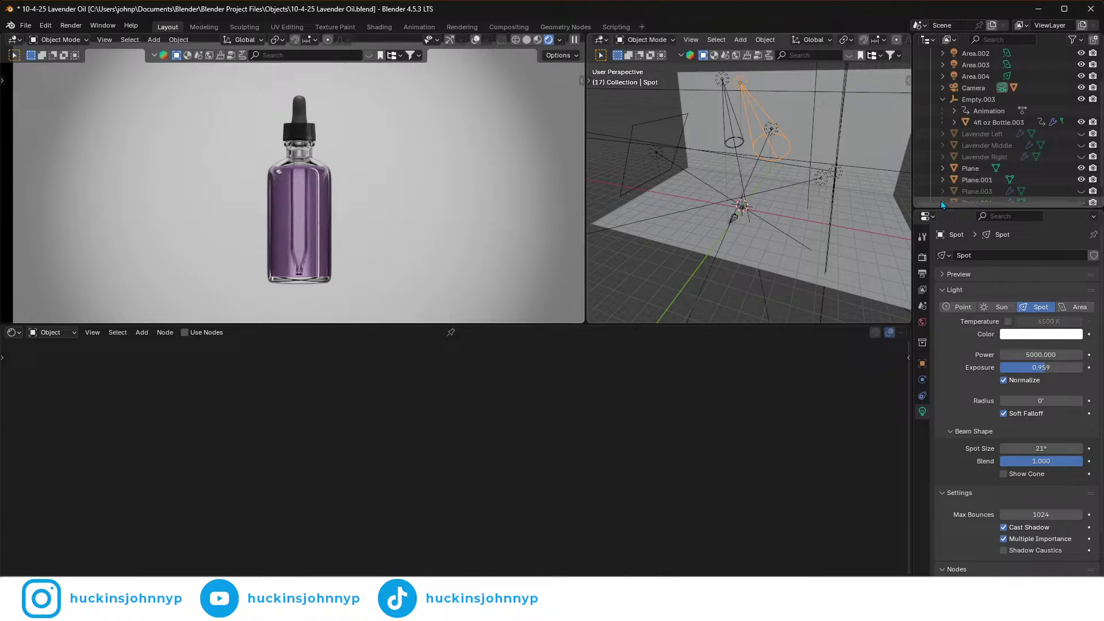
- Show the Asset Browser in the lower editor and search the Blender Project Files library for "lav"
click(12, 332)
click(391, 413)
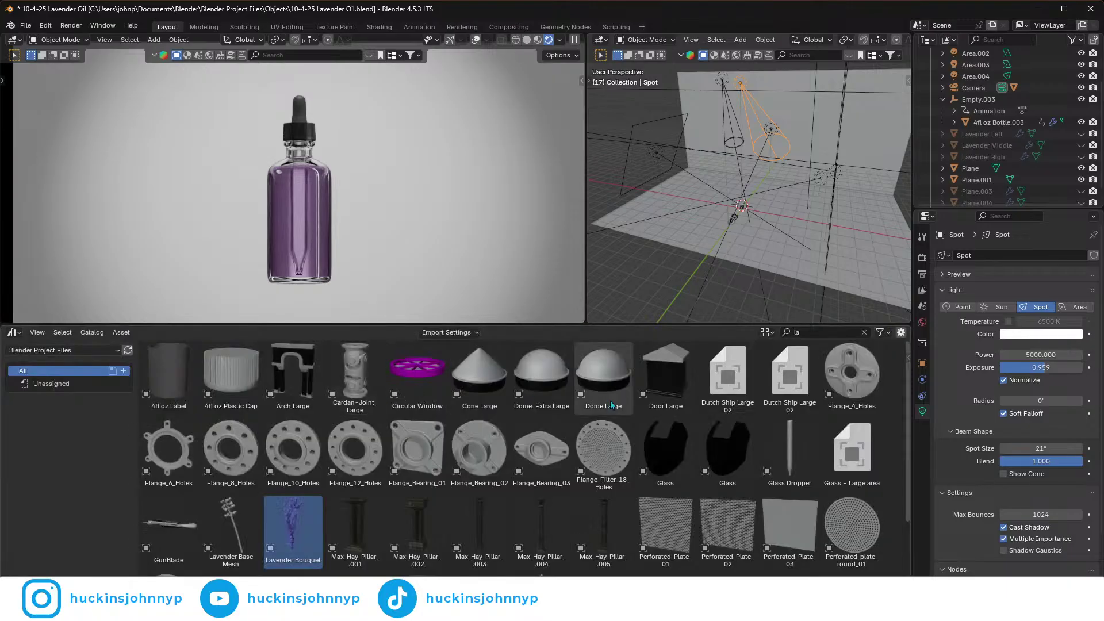
scroll(603, 454, down, 1)
click(811, 331)
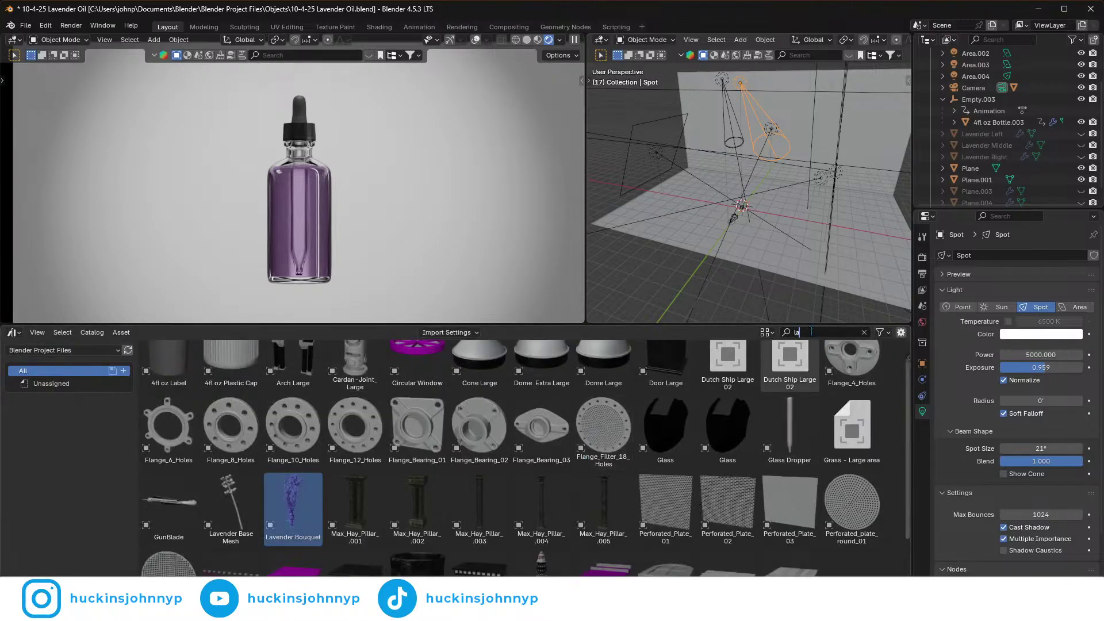
key(ctrl+a)
text(lav)
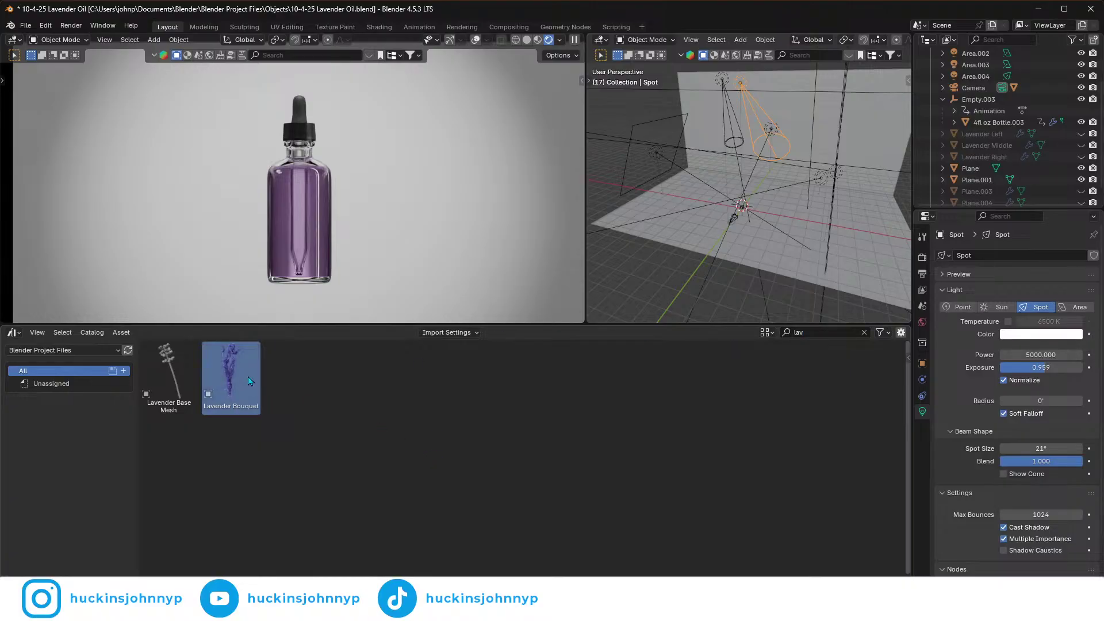
- Place the Lavender Bouquet asset at the bottle, inspect it there, and delete it again
drag(231, 376, 304, 216)
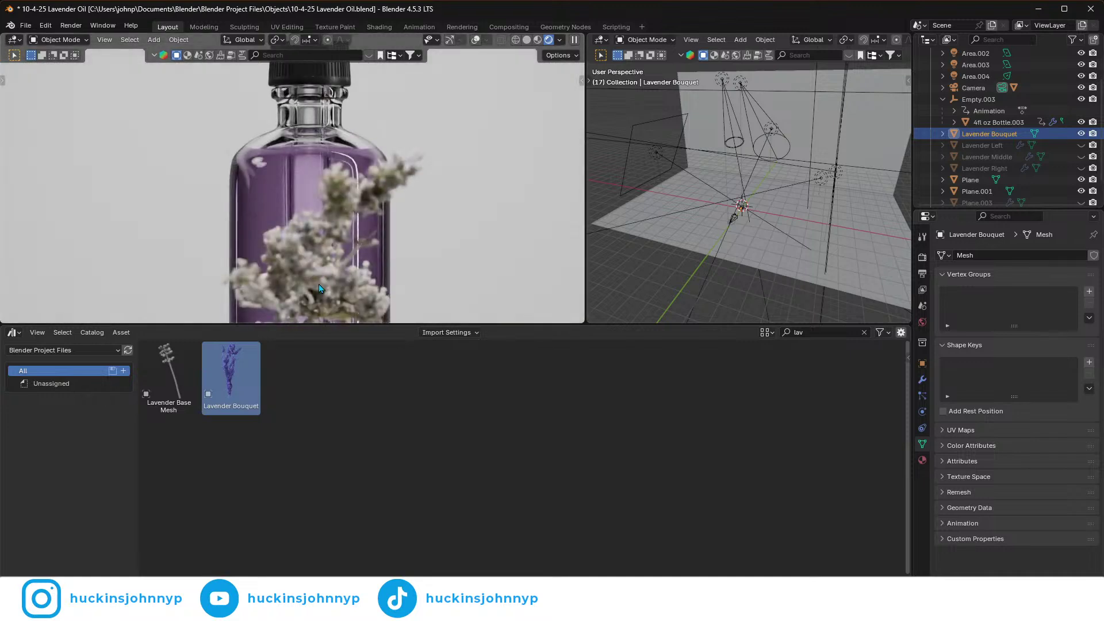
key(grave)
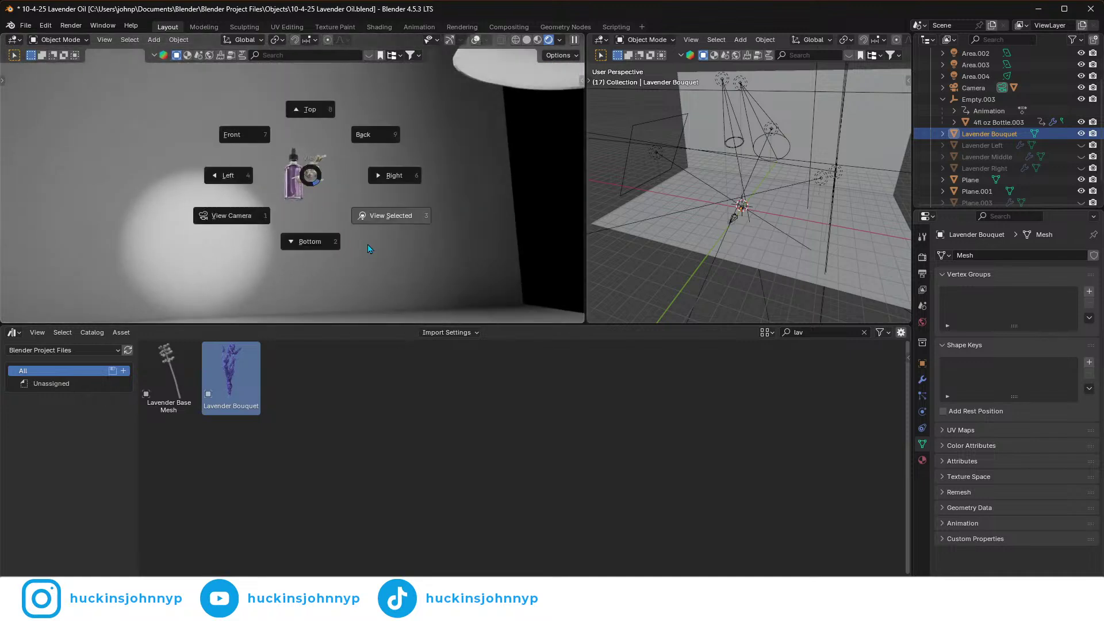
click(364, 241)
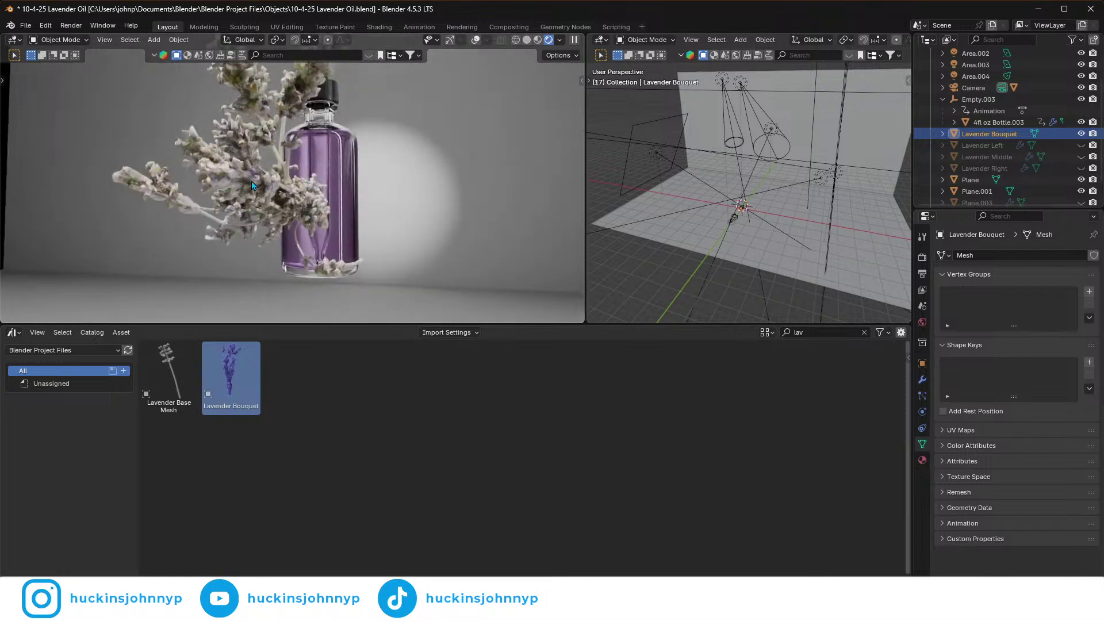
key(Delete)
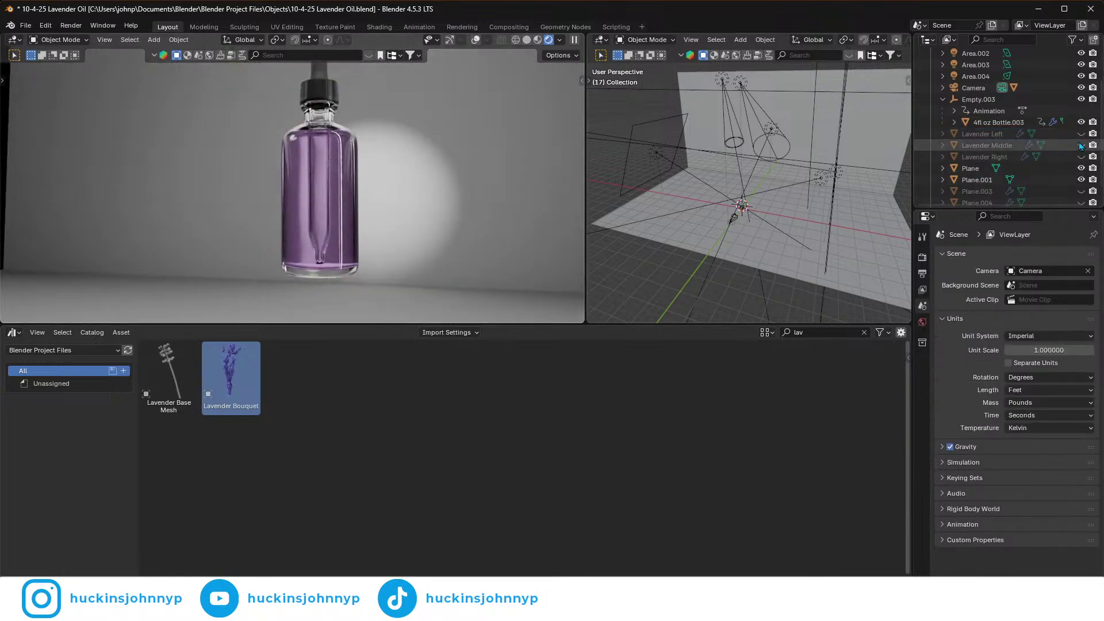
- Return to the camera view and unhide the Lavender Left, Lavender Middle and Lavender Right objects
key(grave)
click(483, 207)
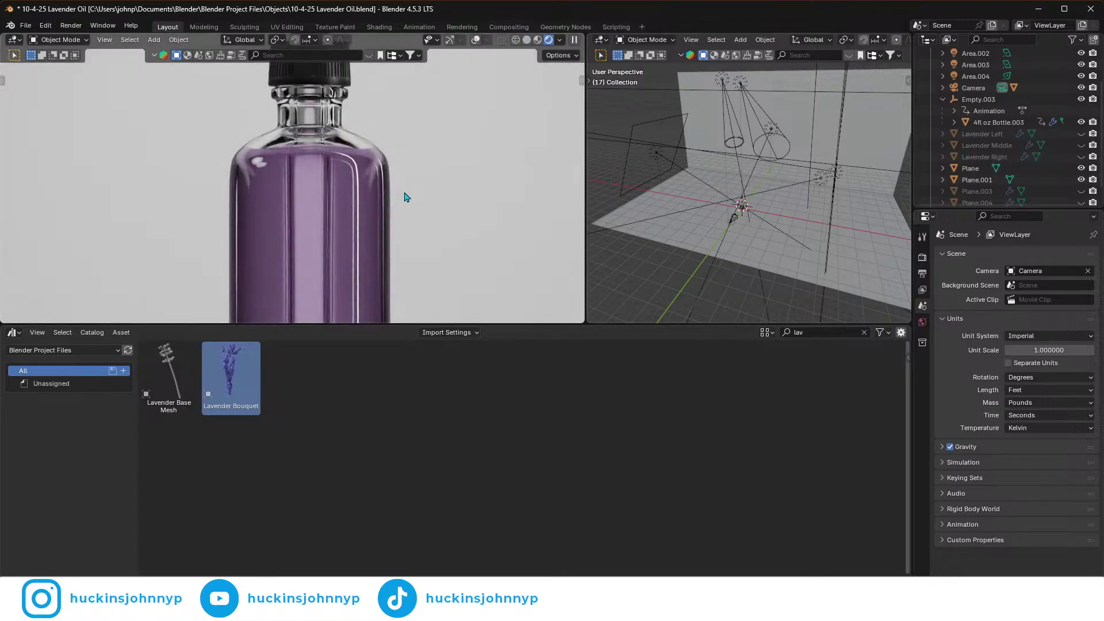
key(KP_0)
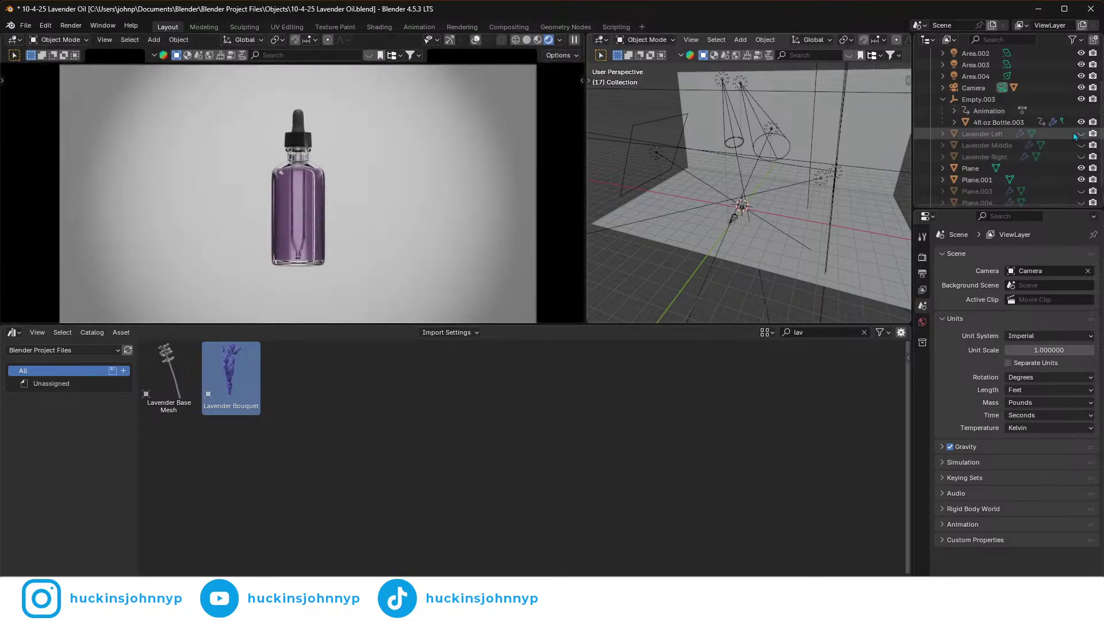
click(1080, 134)
drag(1081, 145, 1081, 157)
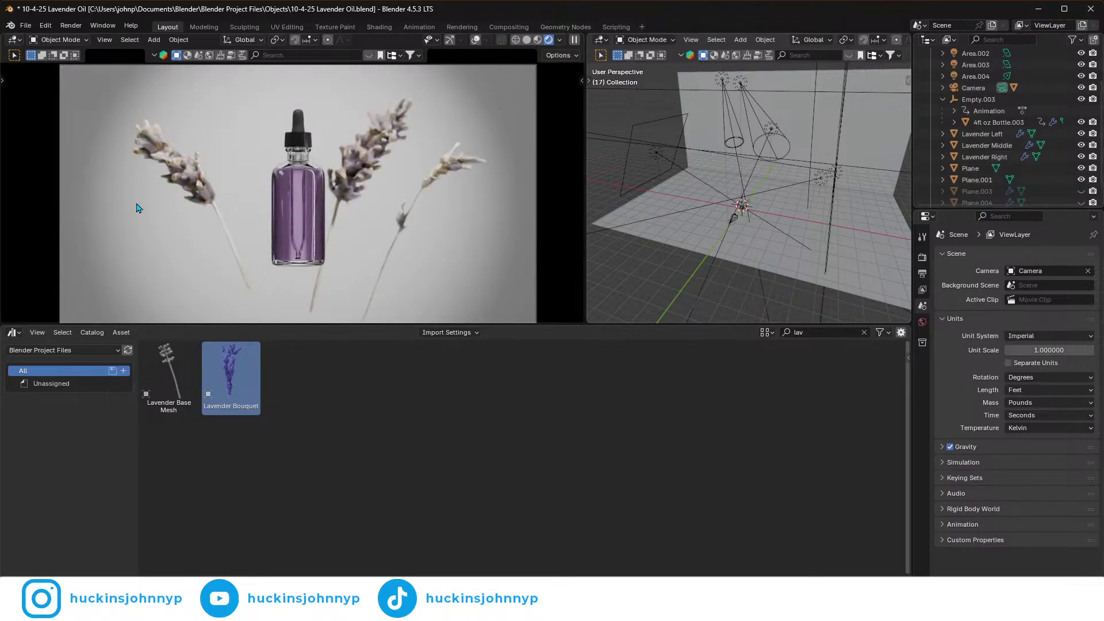
- Inspect the lavender stems up close and display the modifiers of the Lavender Middle object
scroll(207, 231, up, 6)
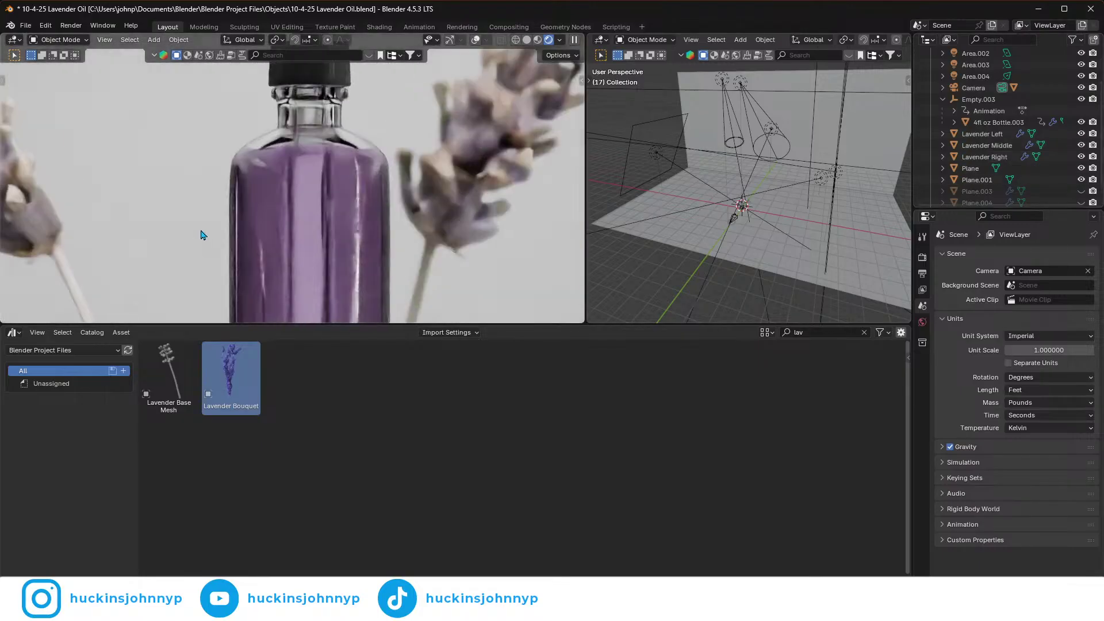
shift+middle_drag(227, 217, 338, 202)
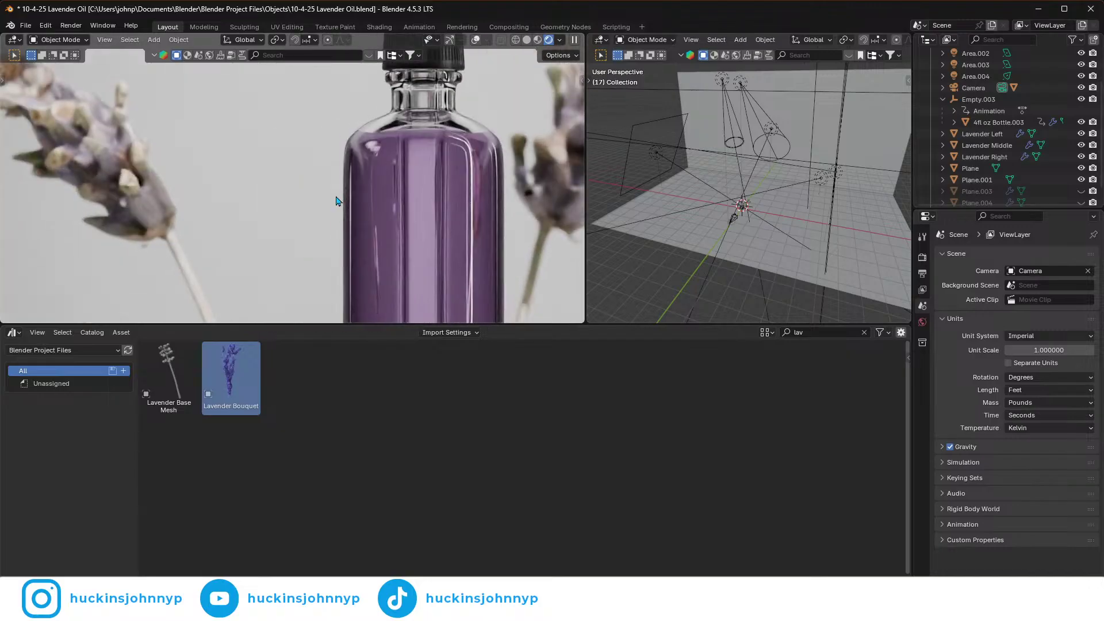
scroll(208, 199, down, 2)
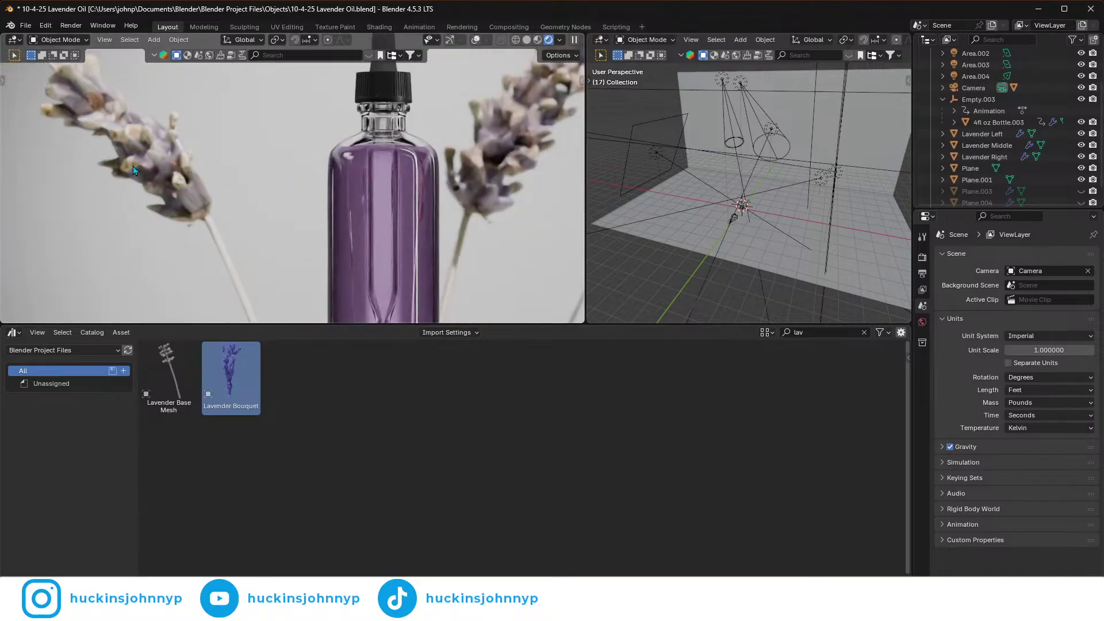
click(1041, 144)
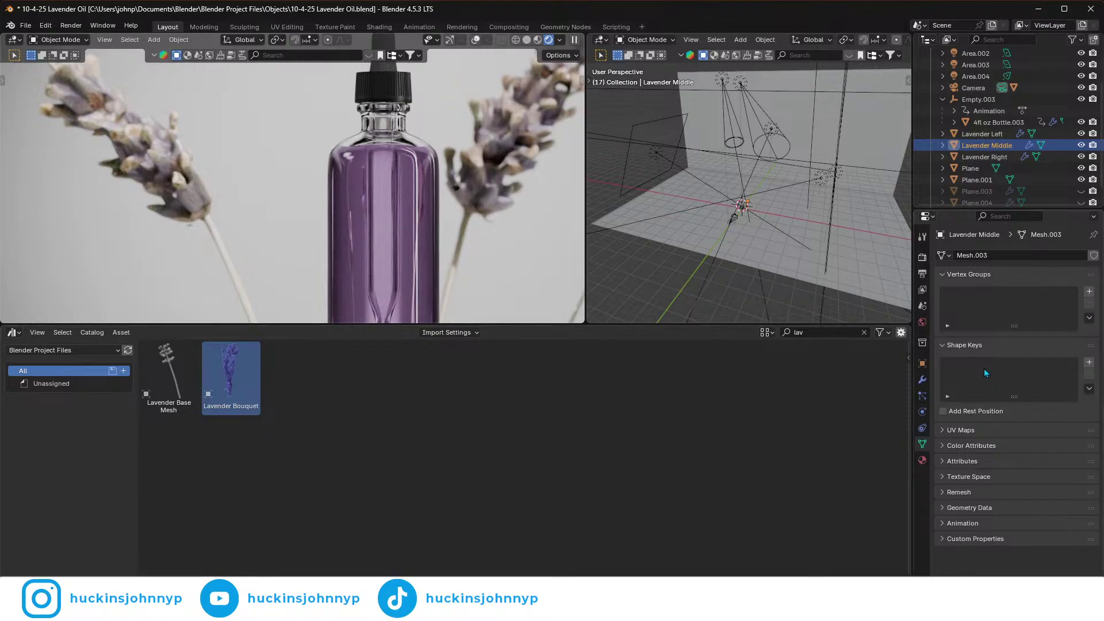
click(922, 379)
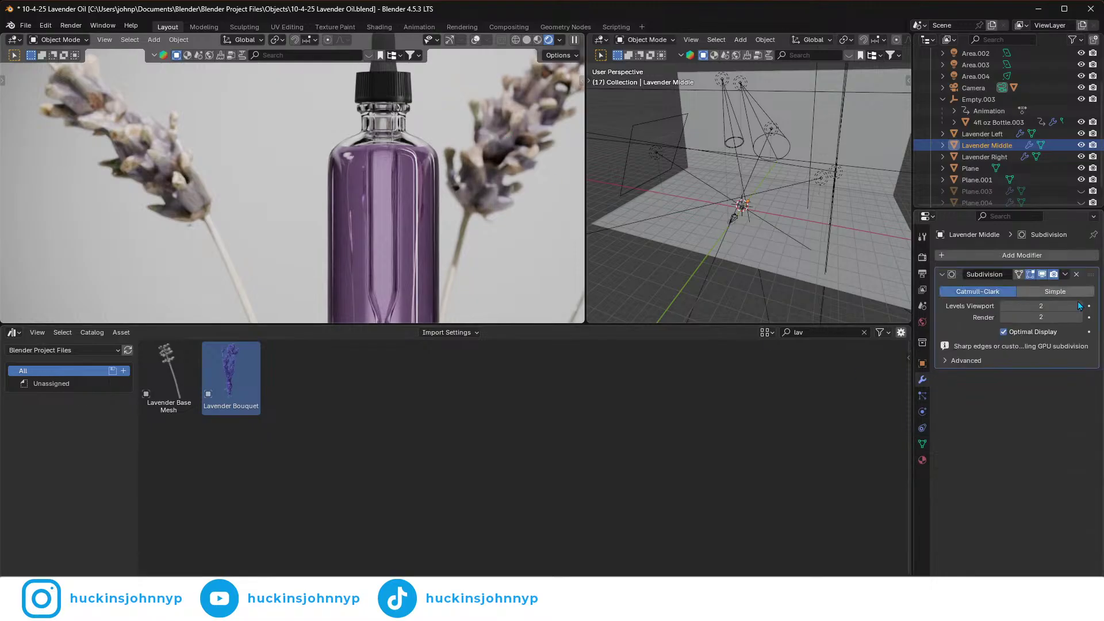
- Examine the arrangement of the bottle and lavender stems from several angles and go back to the camera view
scroll(198, 206, down, 3)
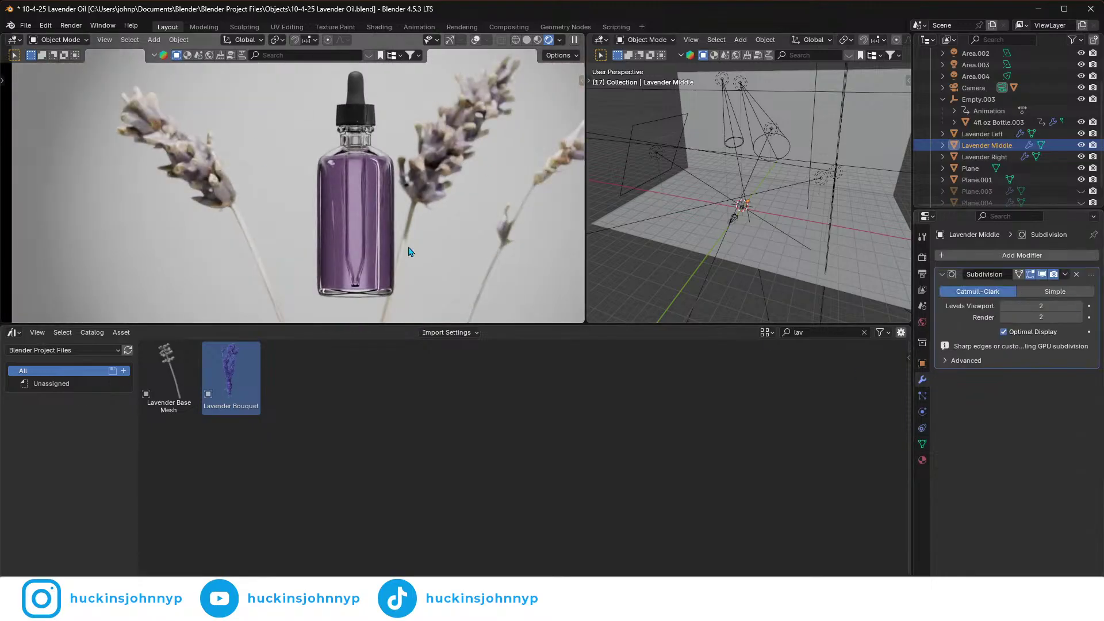
scroll(311, 183, down, 2)
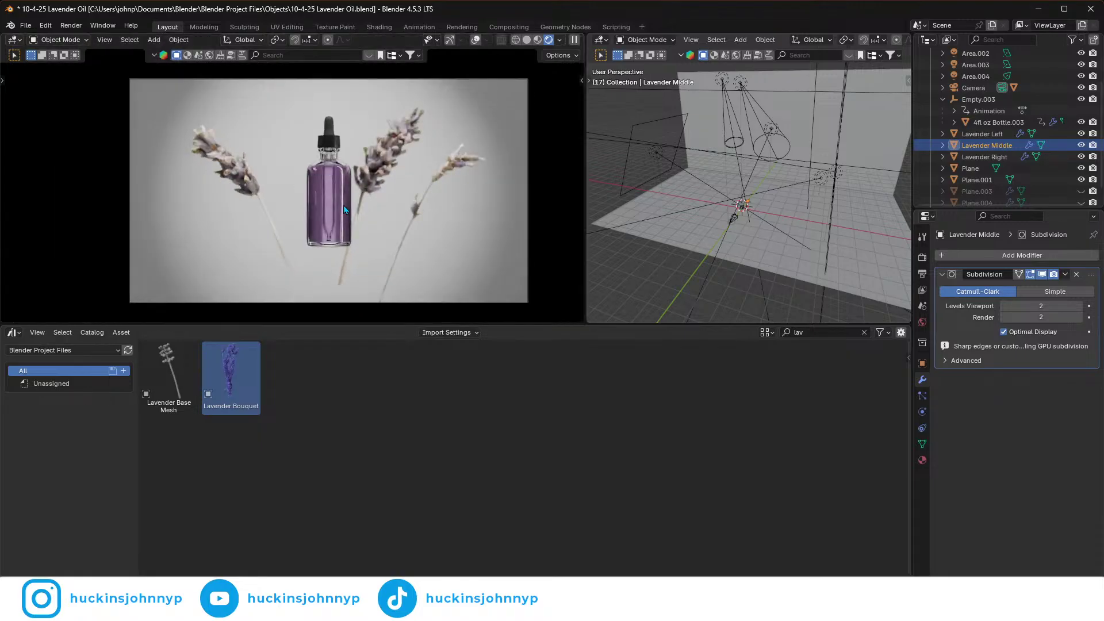
scroll(346, 210, up, 2)
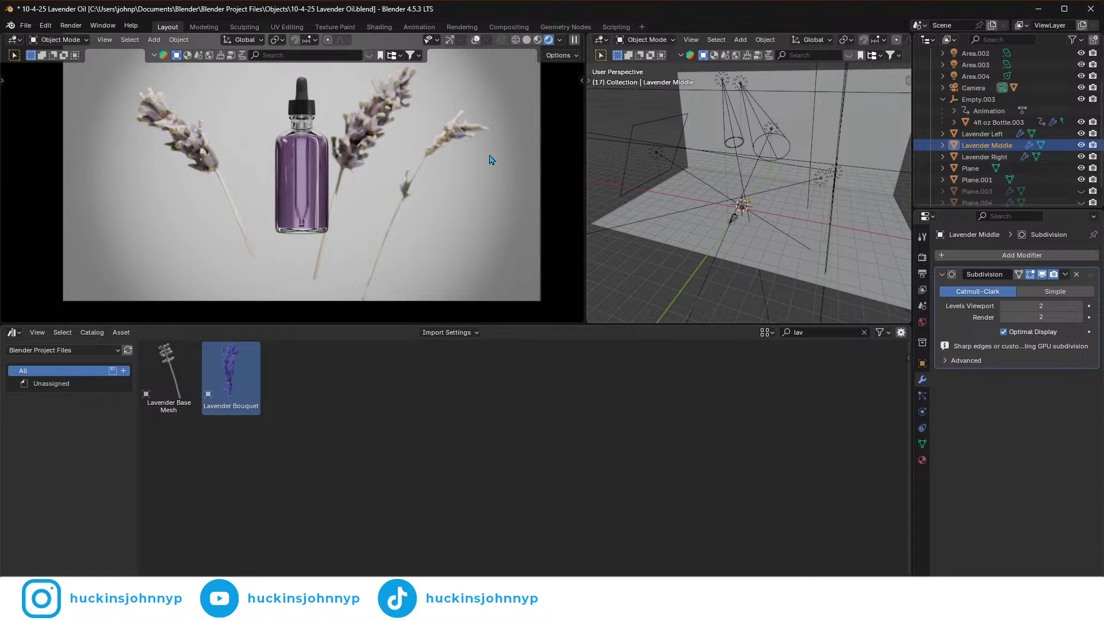
middle_drag(345, 188, 370, 172)
scroll(368, 173, up, 4)
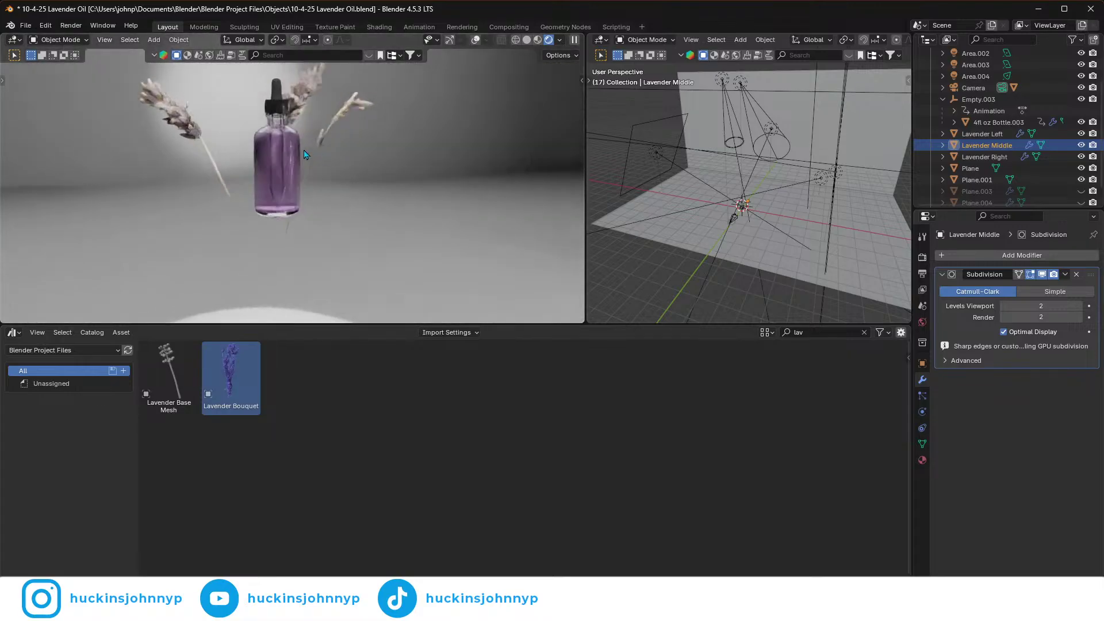
scroll(311, 216, down, 4)
middle_drag(310, 216, 293, 259)
key(grave)
click(200, 307)
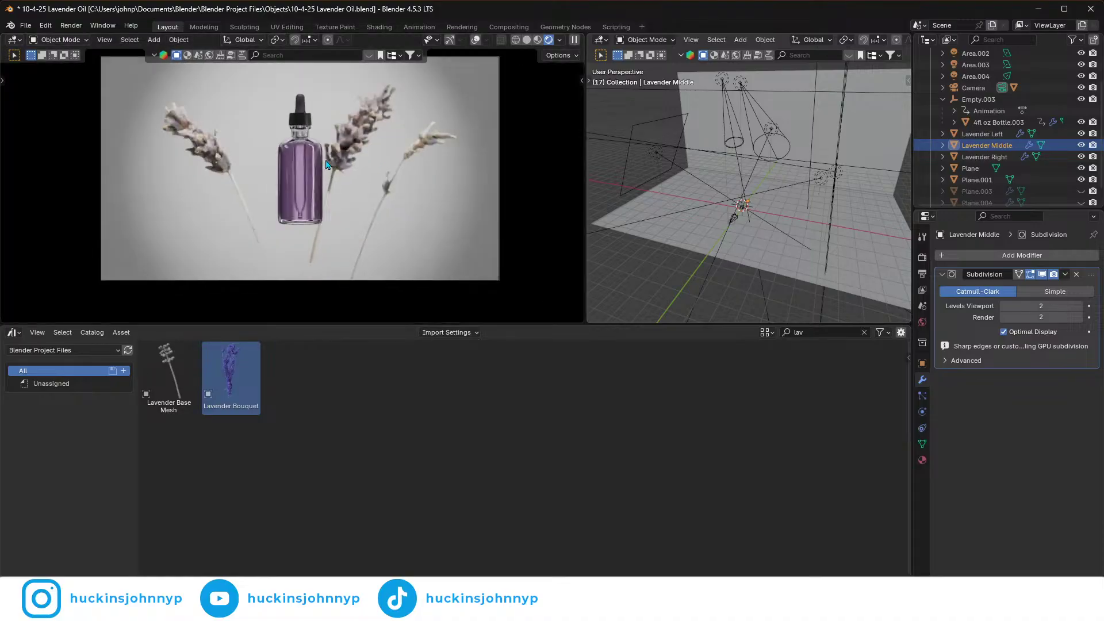
- Check the mmoire perfume reference image in PureRef against the lavender scene and return to Blender
key(alt+Tab)
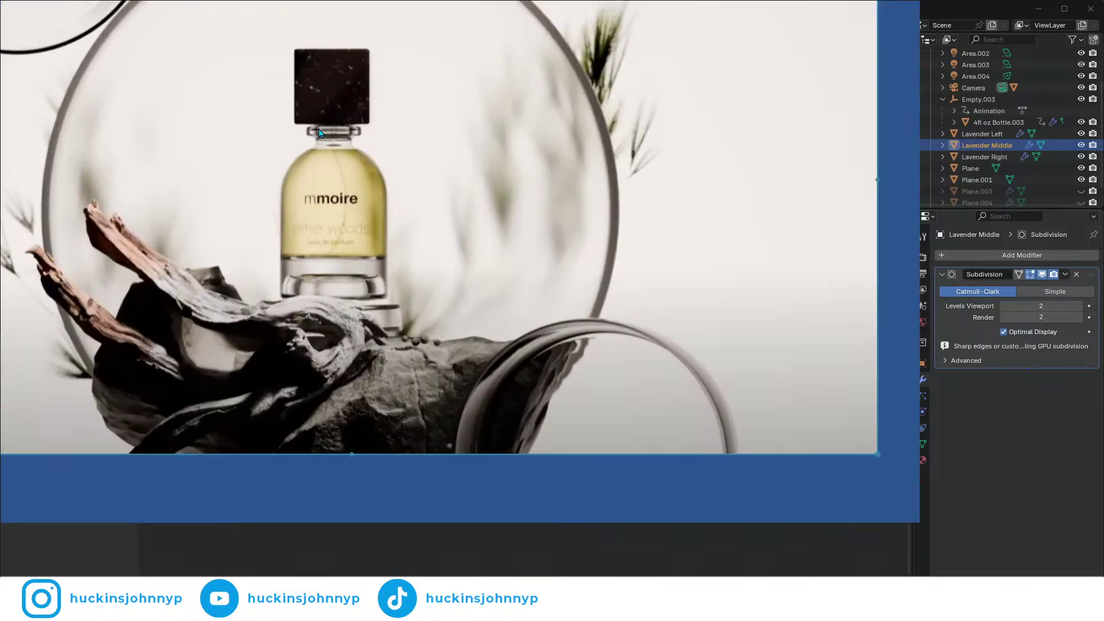
mouse_move(389, 7)
key(alt+Tab)
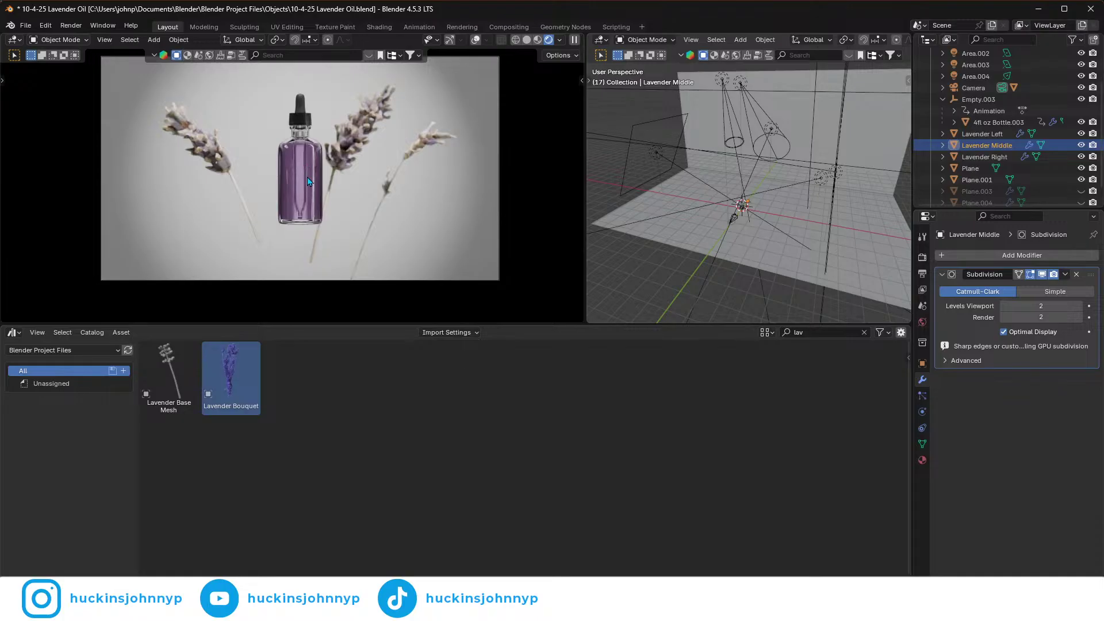
- Examine the floating bottle and lavender stems from the front and other angles, then return to the camera view
key(KP_0)
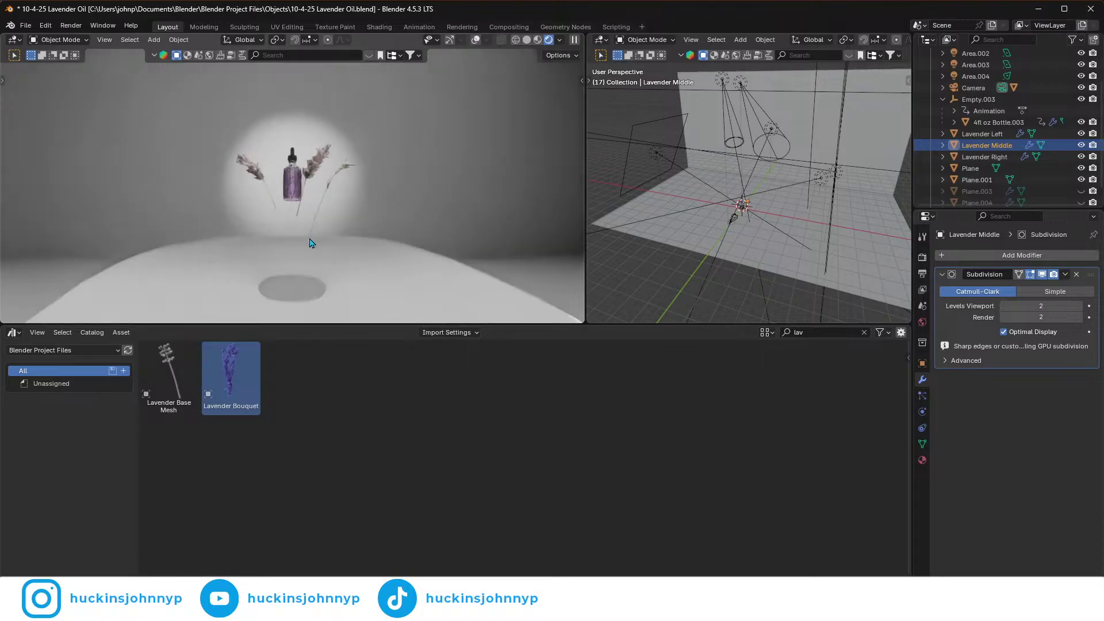
key(KP_1)
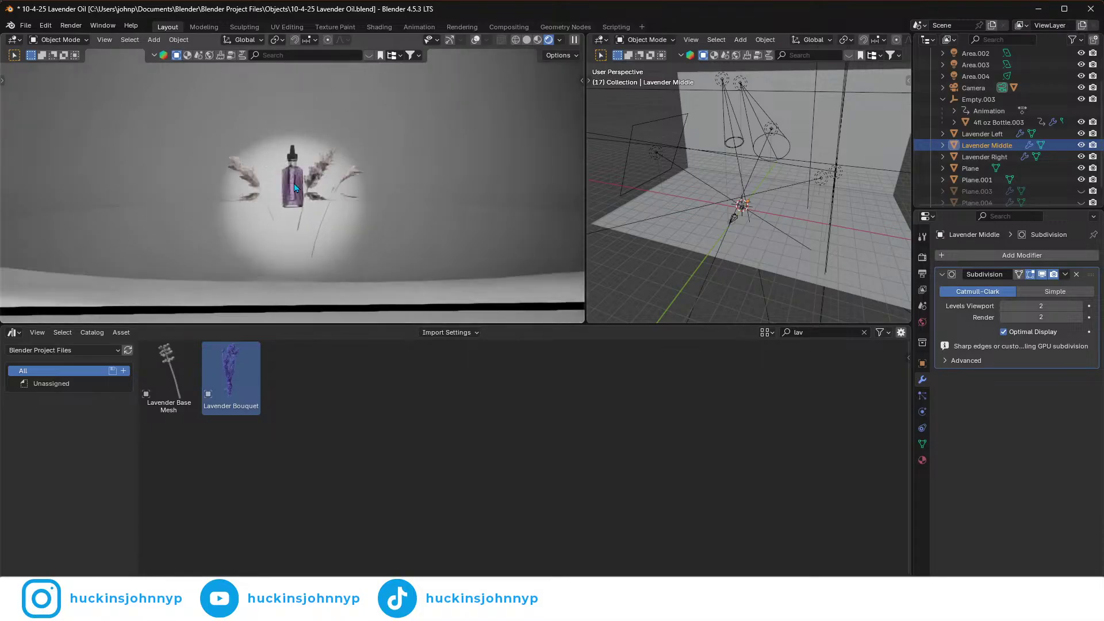
key(KP_8)
key(KP_8)
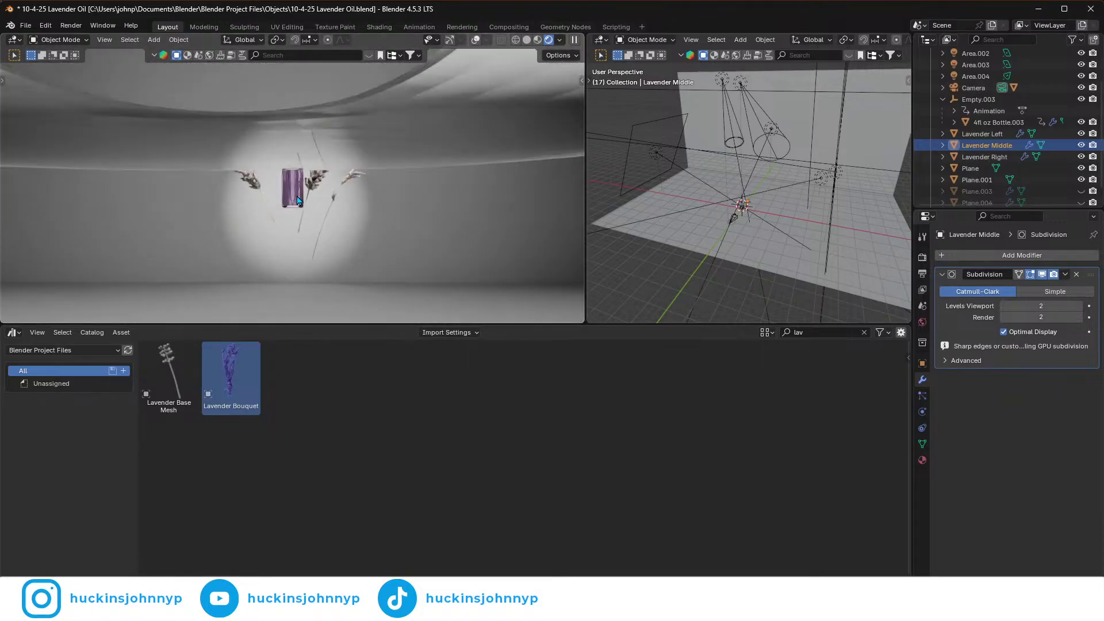
key(grave)
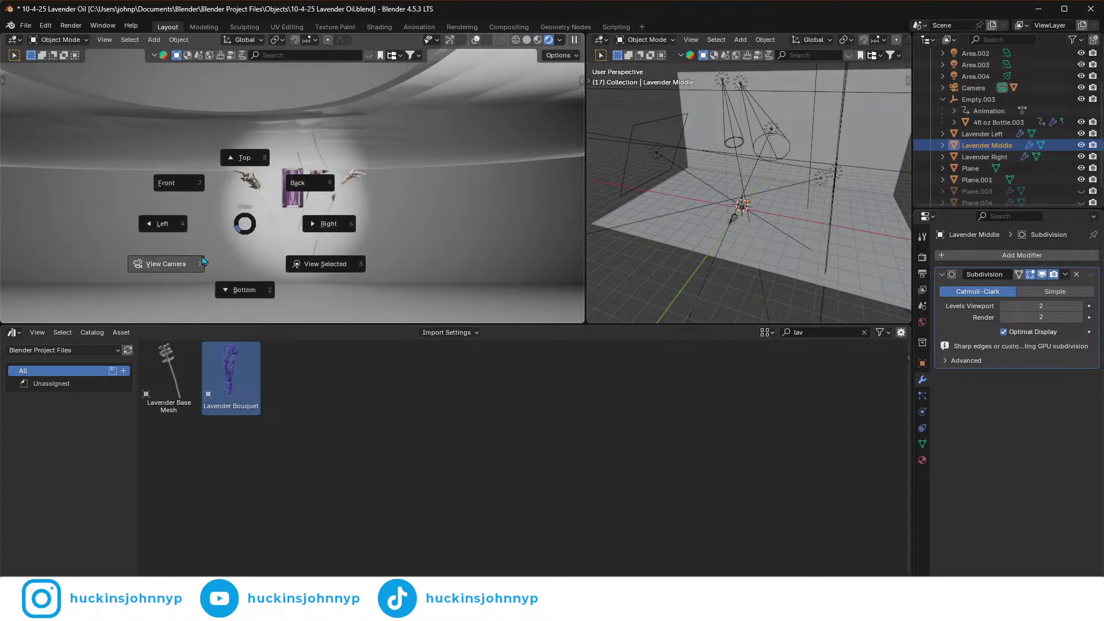
click(208, 260)
- Delete the two hidden objects Plane.003 and Plane.004, briefly showing Plane.004 to check what it is
middle_drag(789, 217, 767, 185)
scroll(766, 185, down, 6)
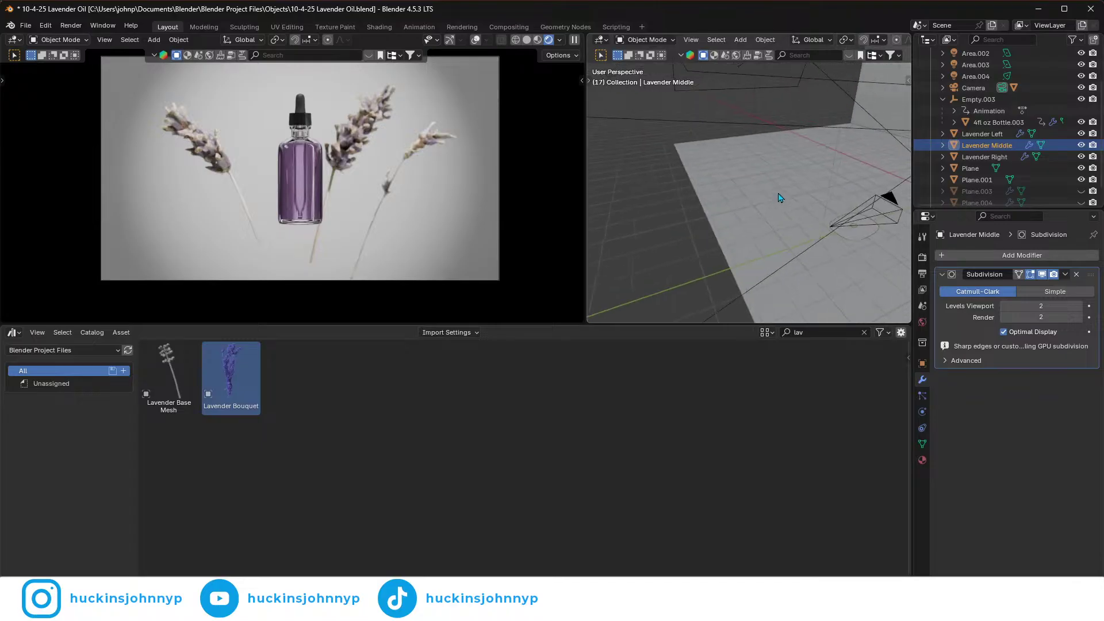
scroll(1027, 175, down, 1)
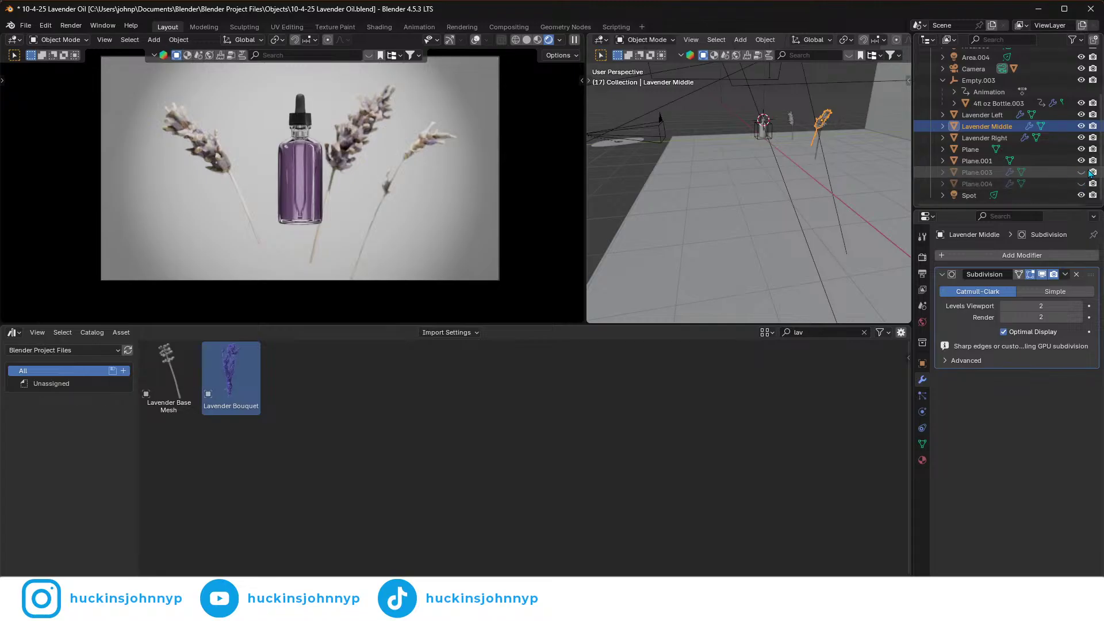
click(1042, 173)
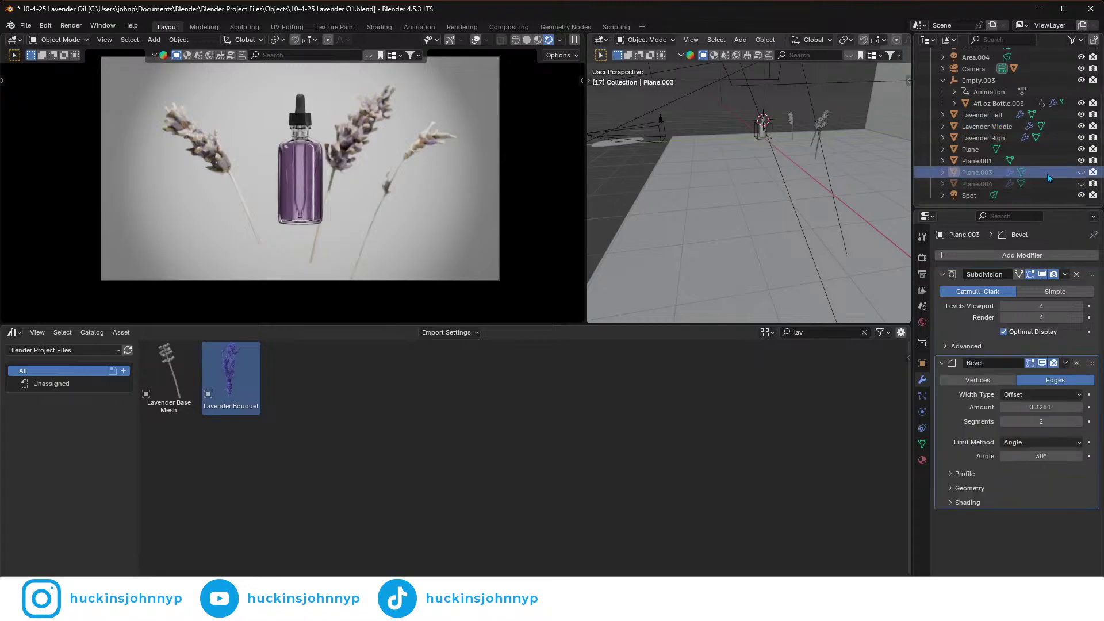
key(x)
click(1081, 184)
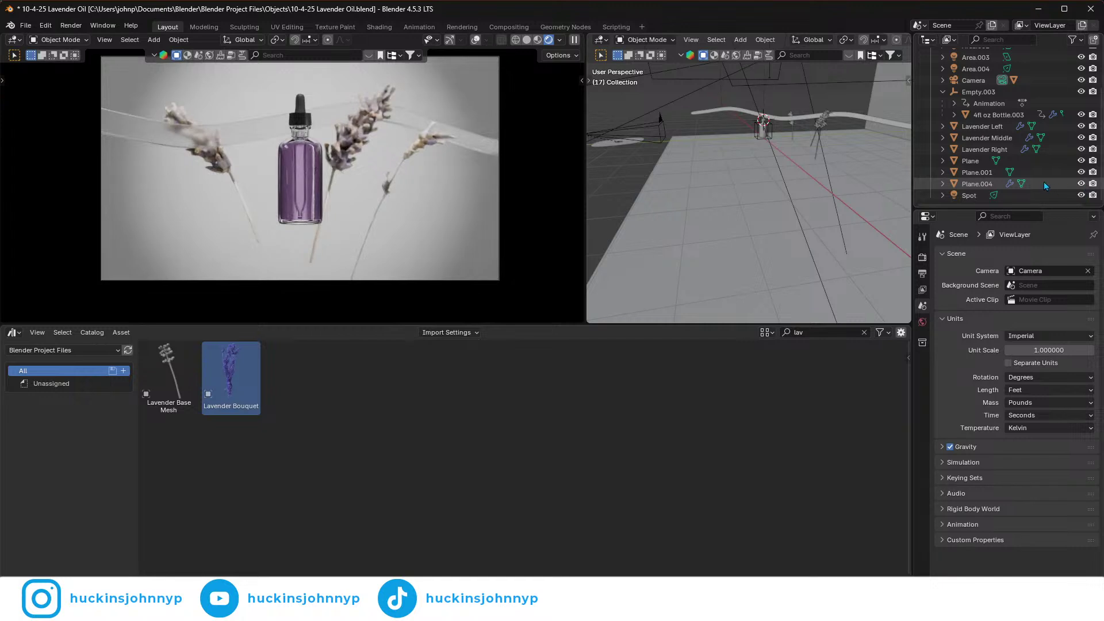
click(1081, 183)
click(1043, 182)
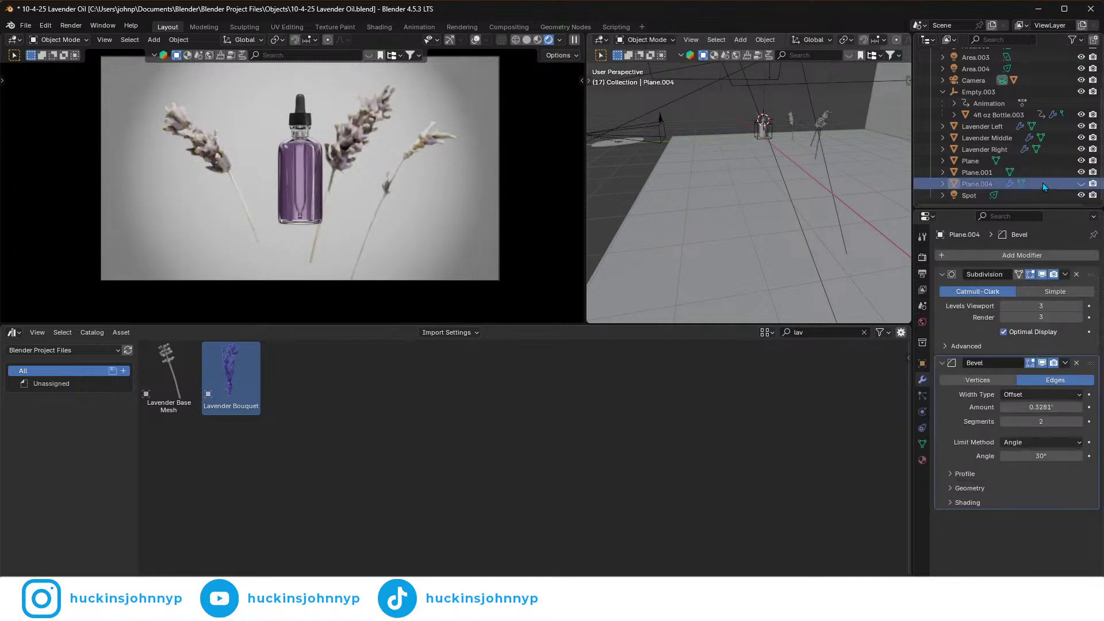
key(x)
- Switch to PureRef and study the mmoire perfume reference and the stacked concrete block product image above it
middle_drag(723, 180, 688, 220)
key(alt+Tab)
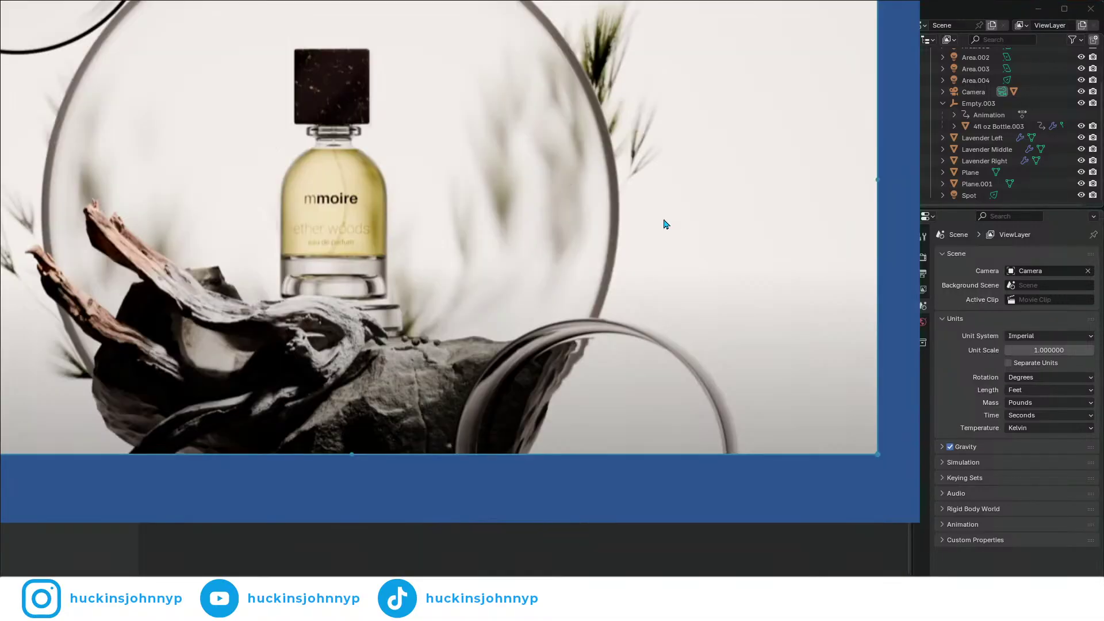
scroll(435, 231, down, 5)
click(396, 193)
middle_drag(397, 192, 444, 367)
scroll(428, 156, down, 2)
scroll(427, 157, up, 2)
middle_drag(436, 180, 448, 206)
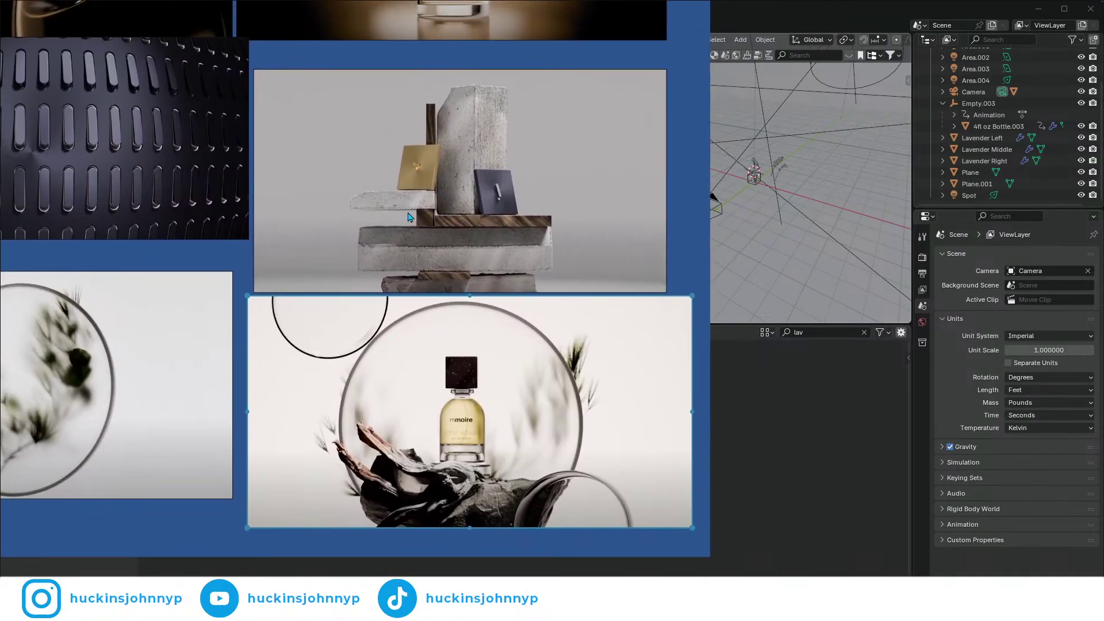
scroll(438, 192, up, 5)
scroll(436, 185, down, 2)
scroll(507, 177, down, 3)
scroll(498, 164, down, 3)
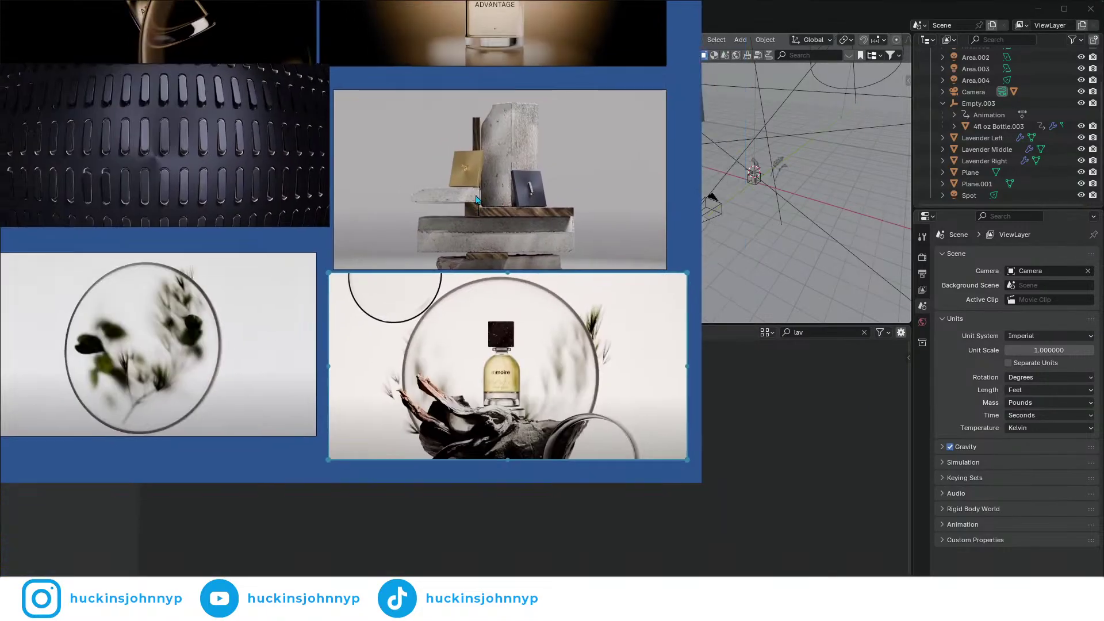
- Compare the reference of leaves behind a circular glass disc with the mmoire perfume image and return to Blender
middle_drag(476, 196, 463, 161)
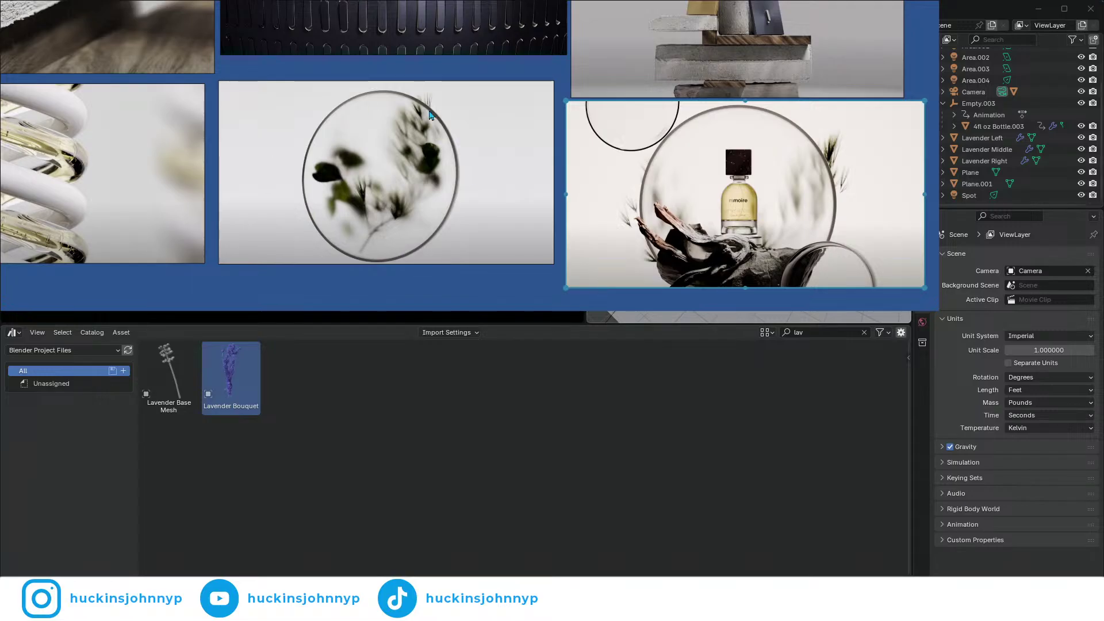
scroll(386, 128, up, 3)
scroll(552, 135, down, 3)
drag(552, 136, 355, 131)
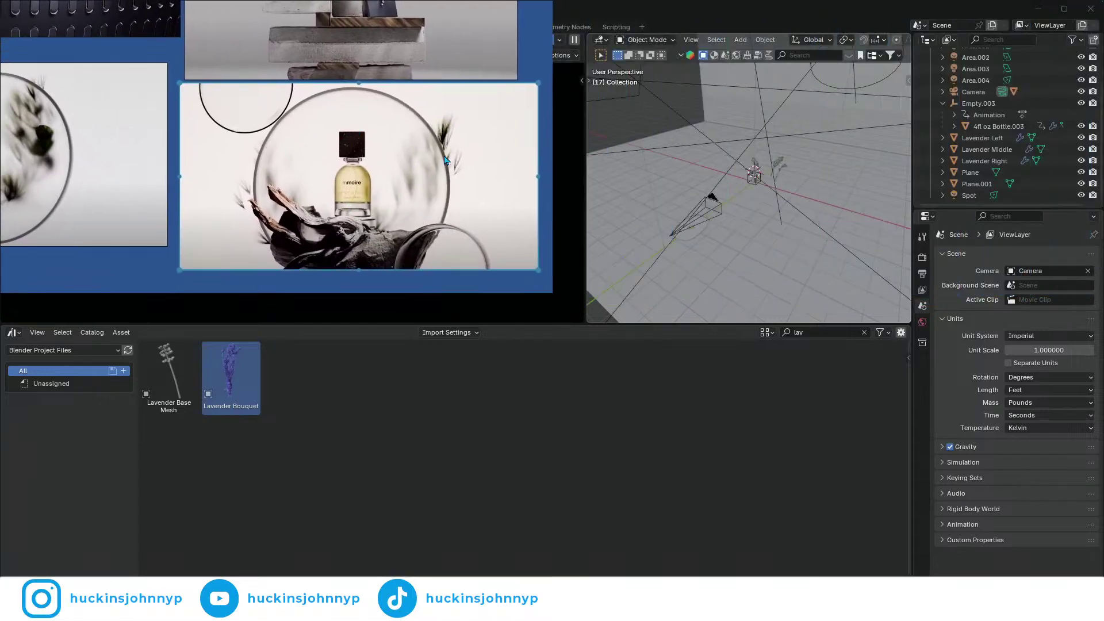
key(alt+Tab)
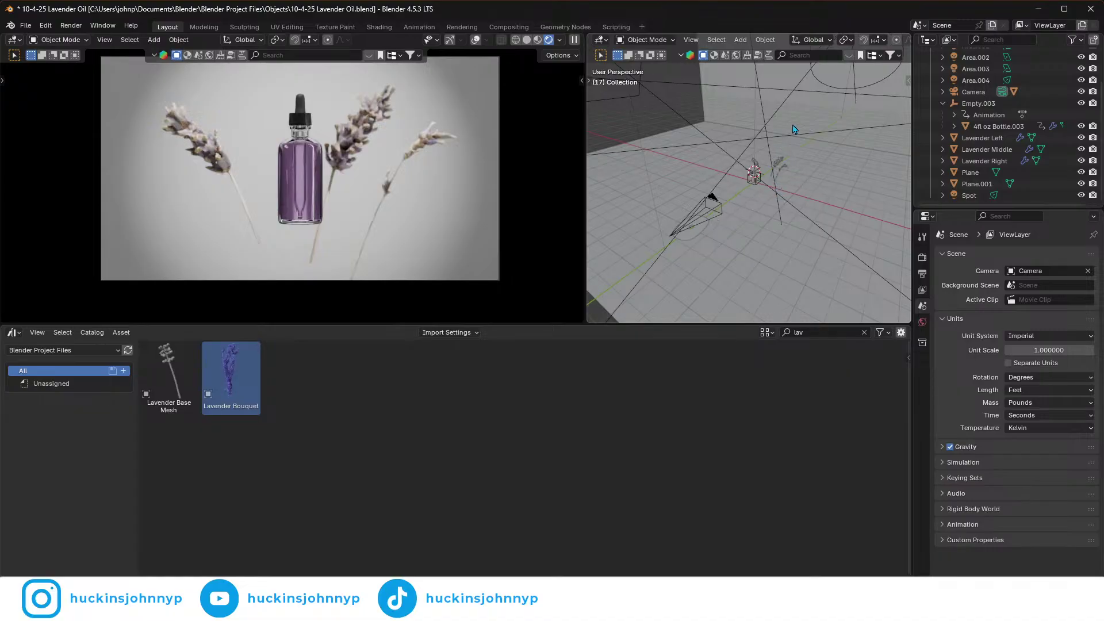
- Select Empty.003 at the bottle and frame it in the user perspective viewport
scroll(791, 190, up, 3)
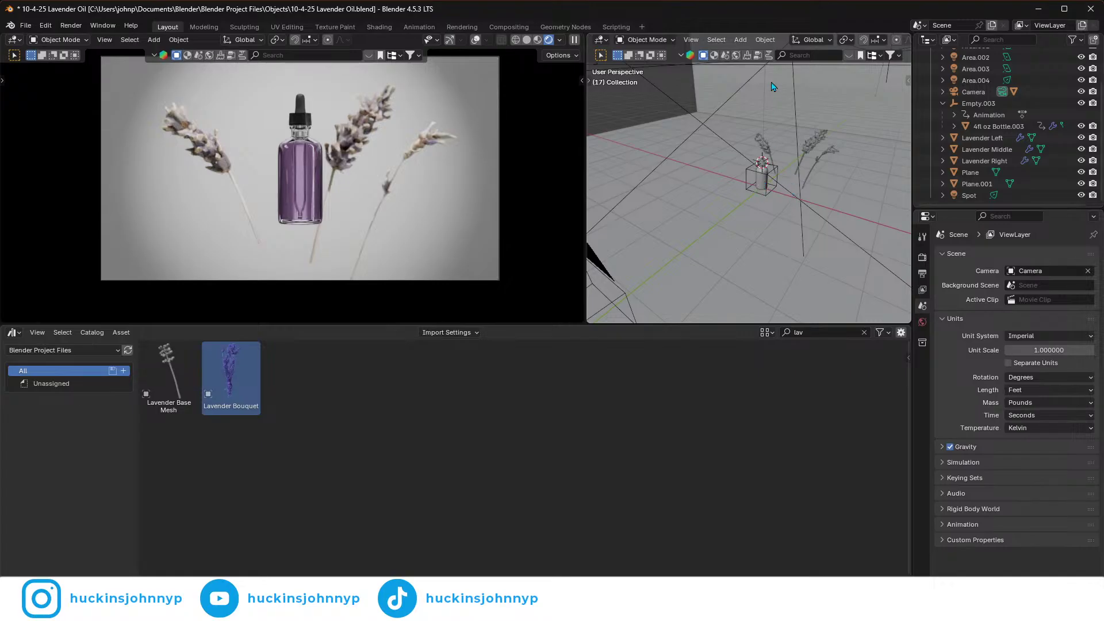
scroll(795, 195, down, 4)
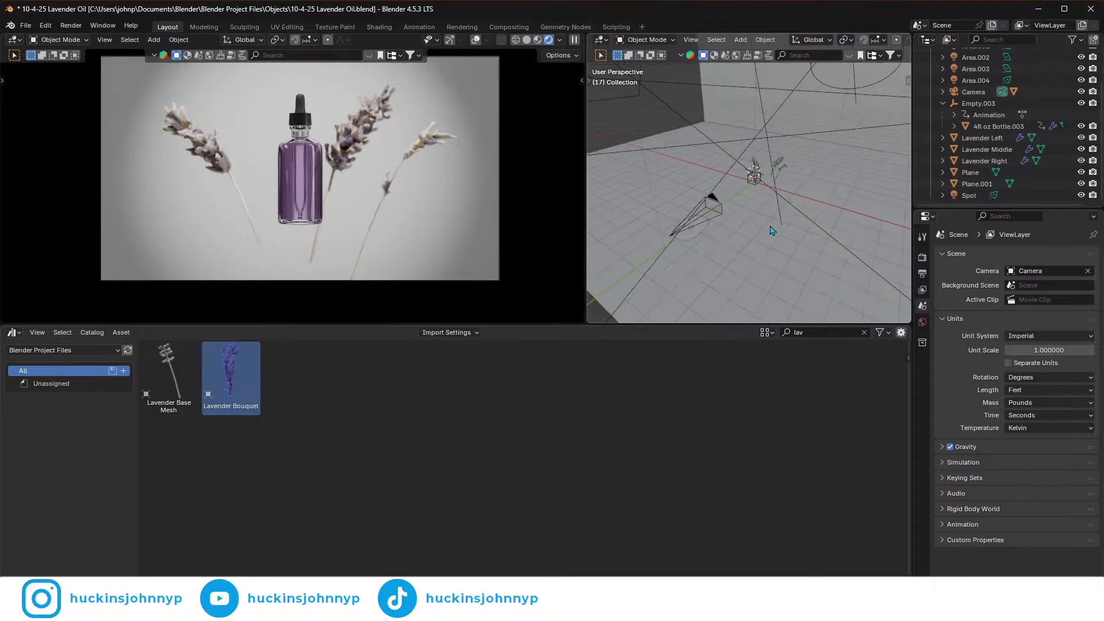
mouse_move(759, 230)
middle_down()
mouse_move(776, 225)
mouse_move(741, 234)
middle_up()
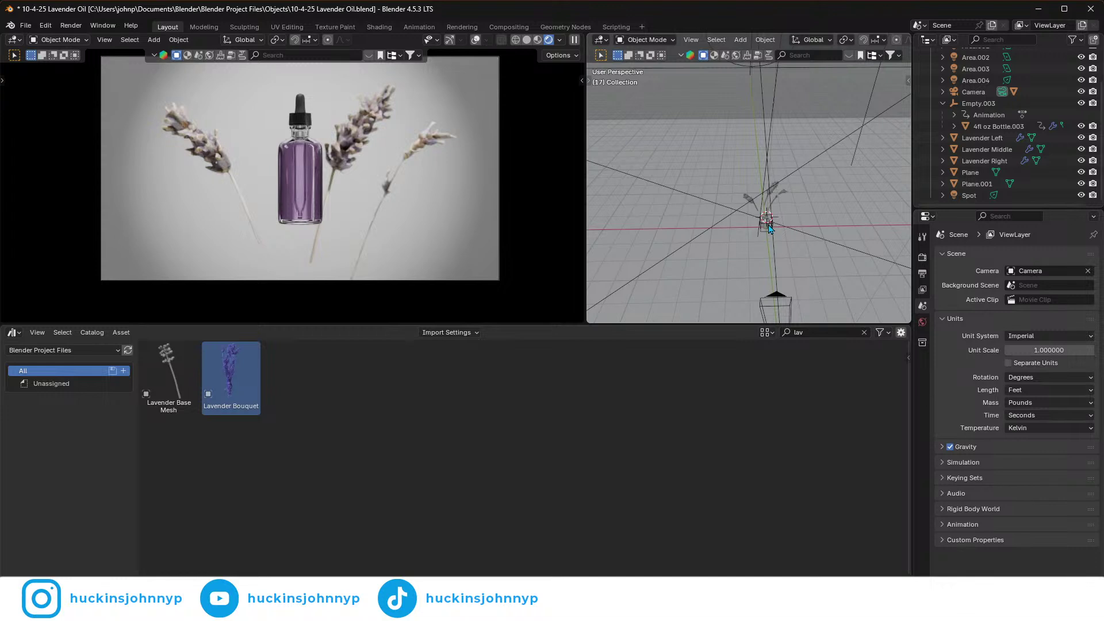
click(769, 228)
key(KP_Decimal)
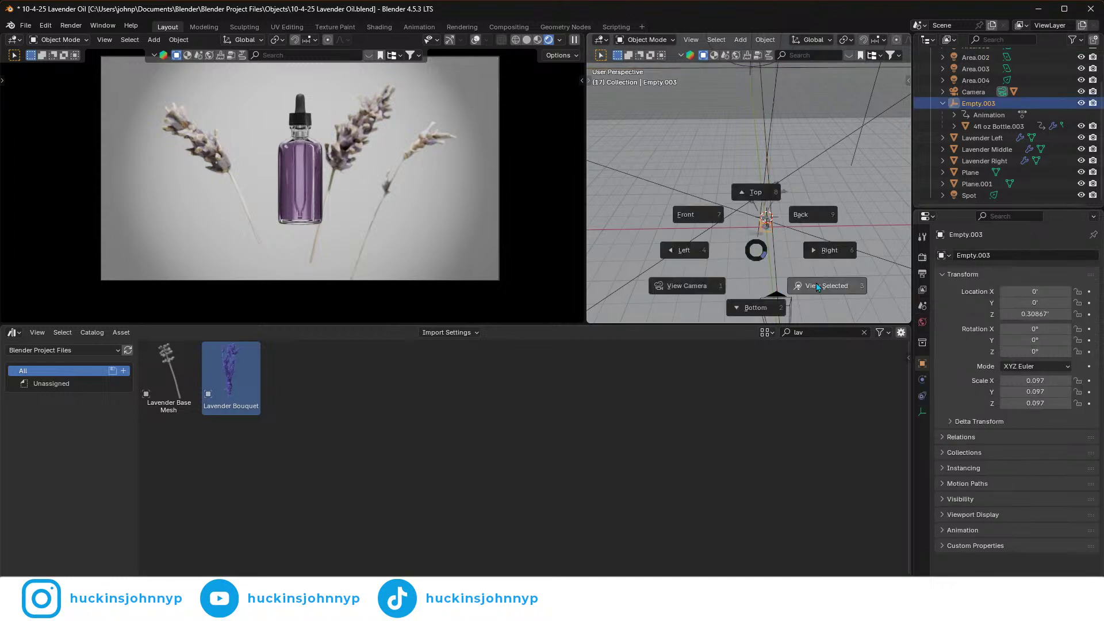
middle_drag(803, 253, 839, 257)
- Hide the Camera object in the viewport and collapse the Empty.003 hierarchy in the outliner
click(839, 256)
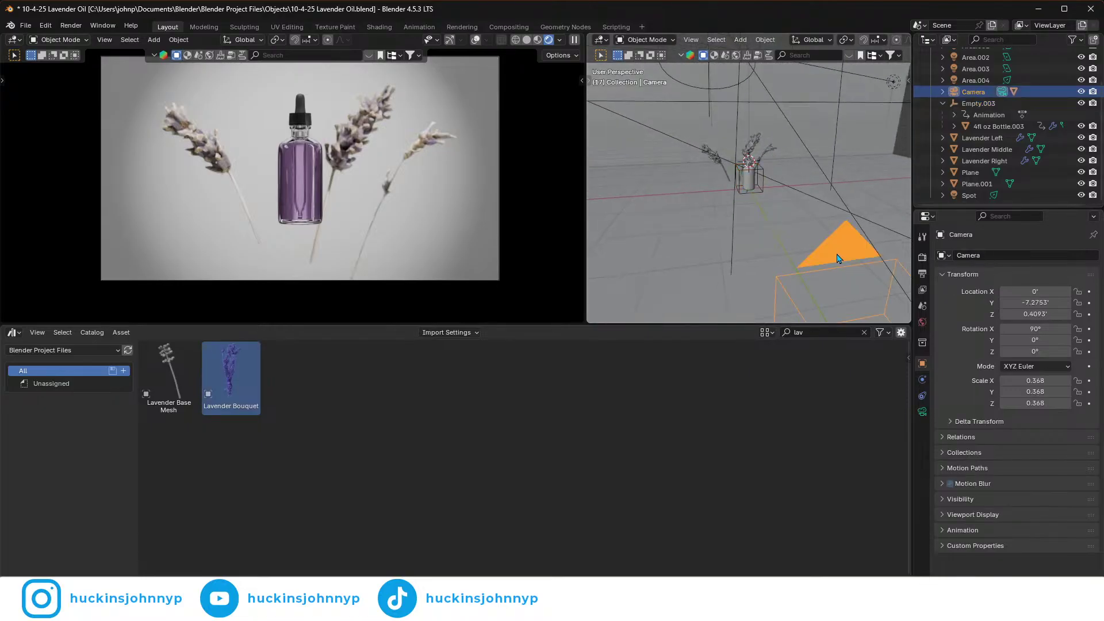
key(h)
middle_drag(803, 230, 769, 189)
scroll(769, 188, up, 3)
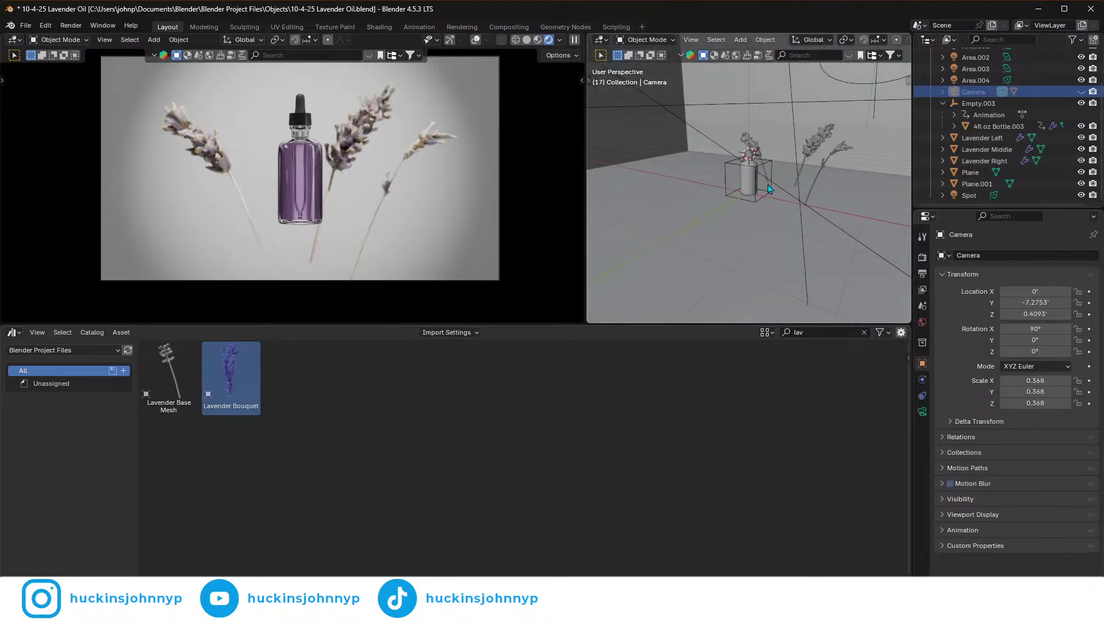
click(942, 104)
scroll(970, 134, up, 1)
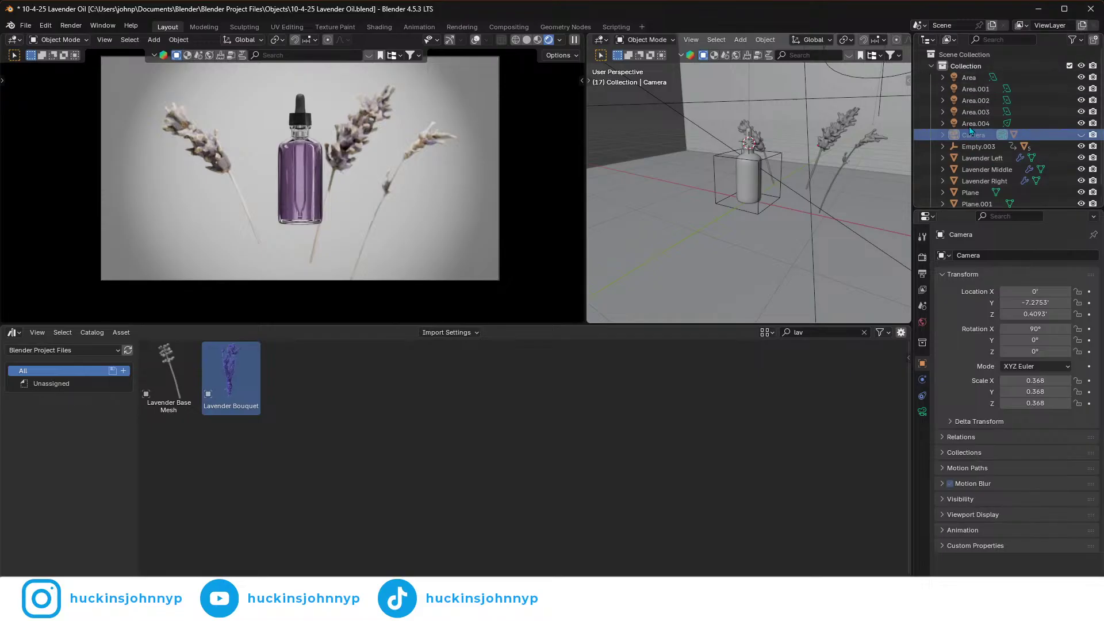
- Widen the Area.003 light along its local Y axis to a Y scale of about 10.7
scroll(676, 191, down, 5)
middle_drag(700, 186, 760, 204)
click(771, 203)
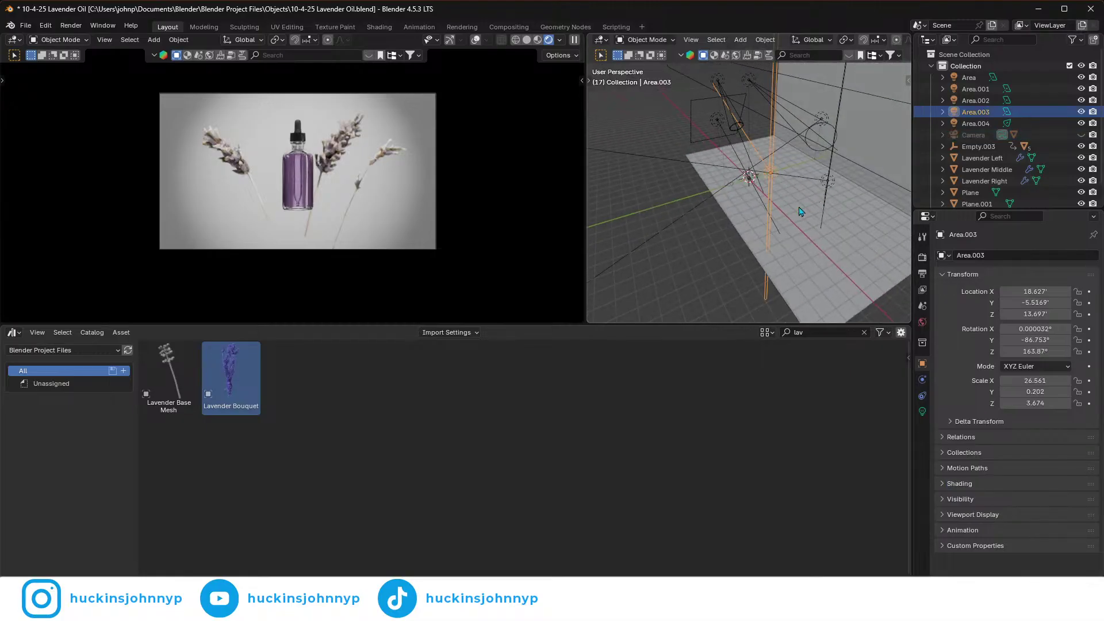
key(s)
key(x)
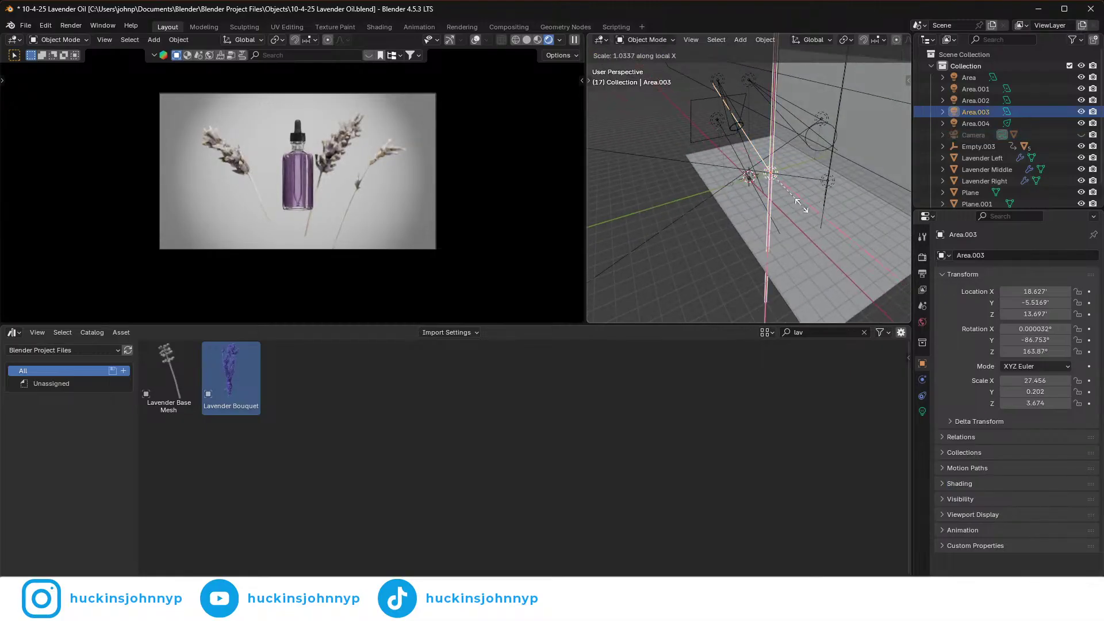
key(y)
key(y)
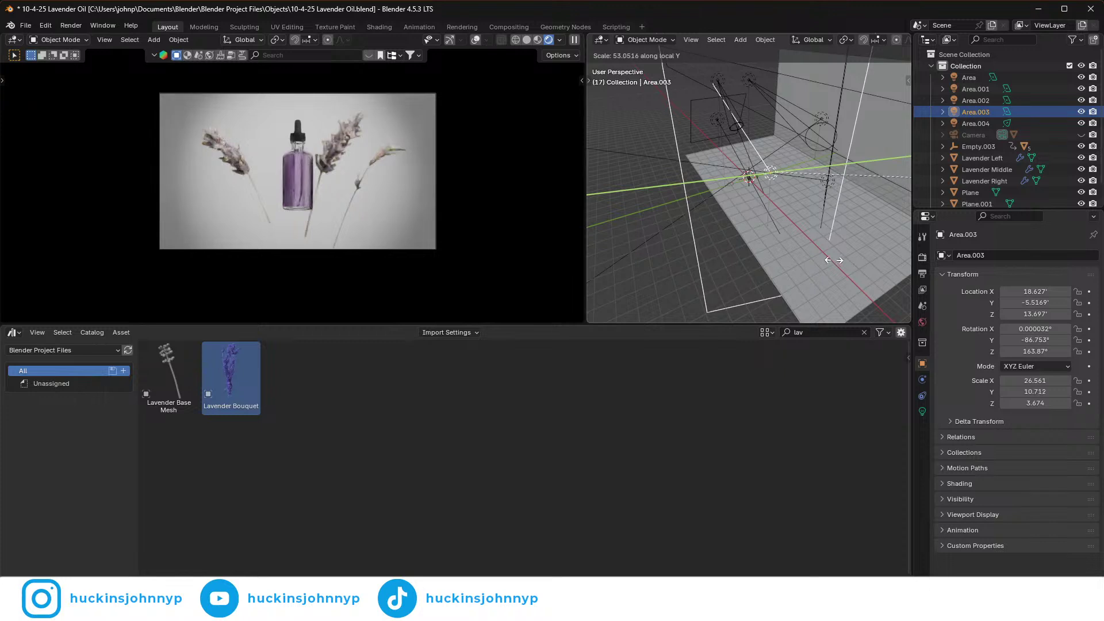
click(736, 279)
- Shrink the Area.003 light along global Z and then uniformly, to a scale of about 4.39, 5.13 and 1.76
scroll(320, 155, up, 5)
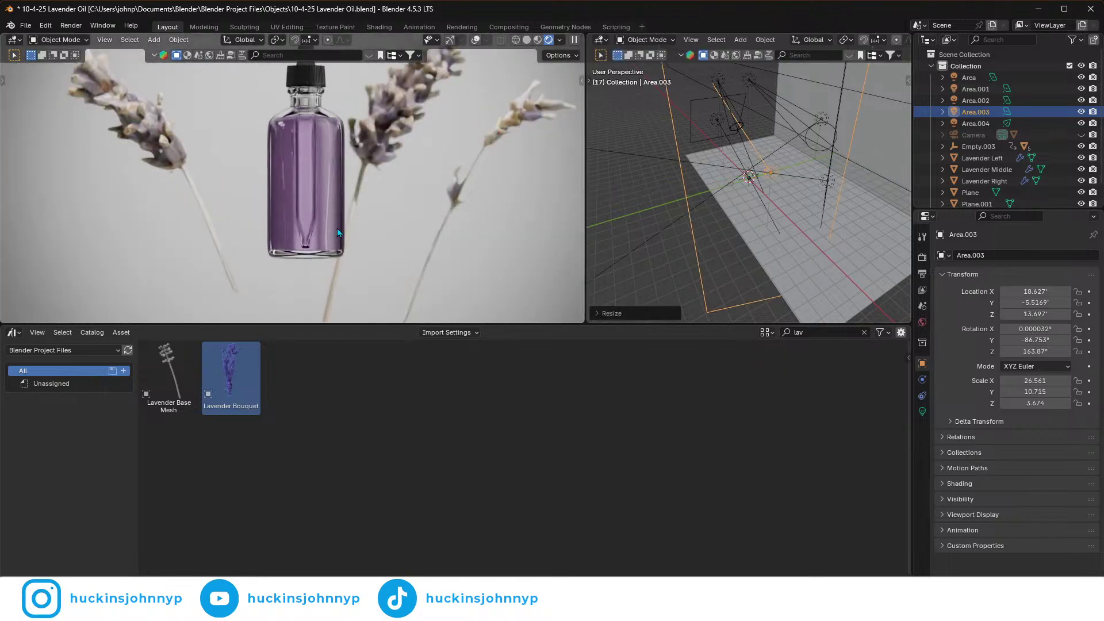
key(g)
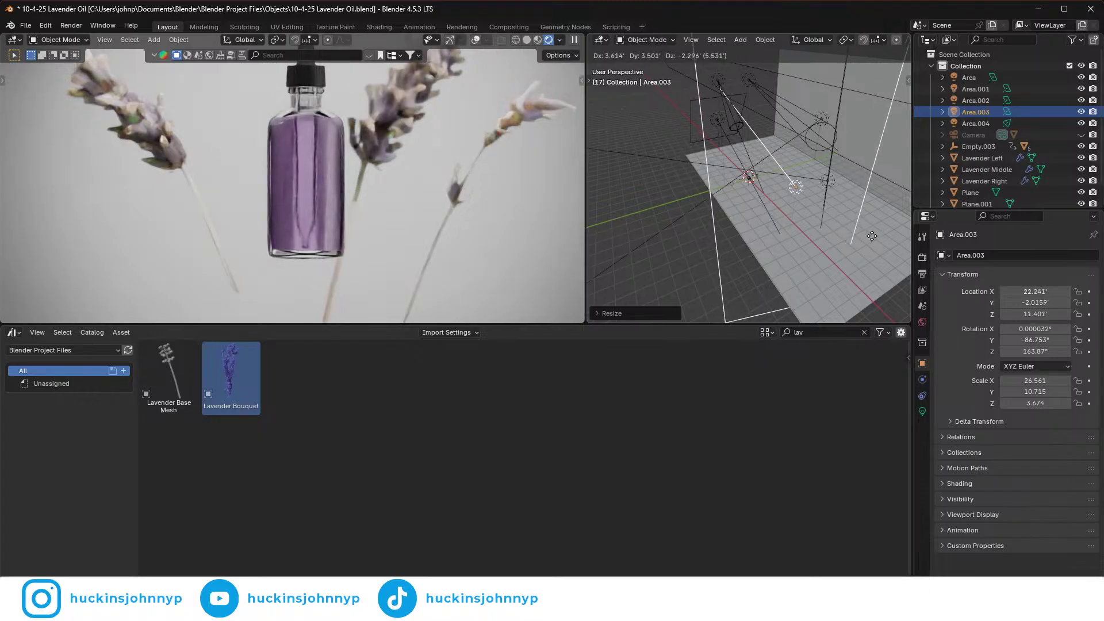
click(863, 253)
key(s)
key(z)
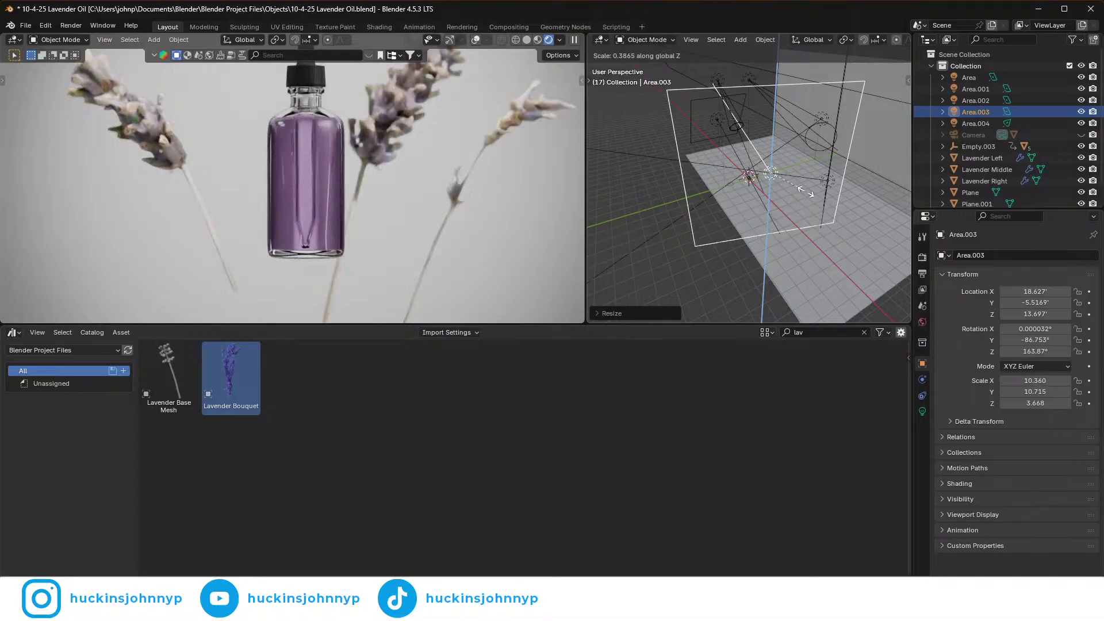
click(804, 195)
key(s)
click(825, 168)
- Move the Area.003 light down along Z to about -5.78' and along Y to about 5.96'
key(g)
key(z)
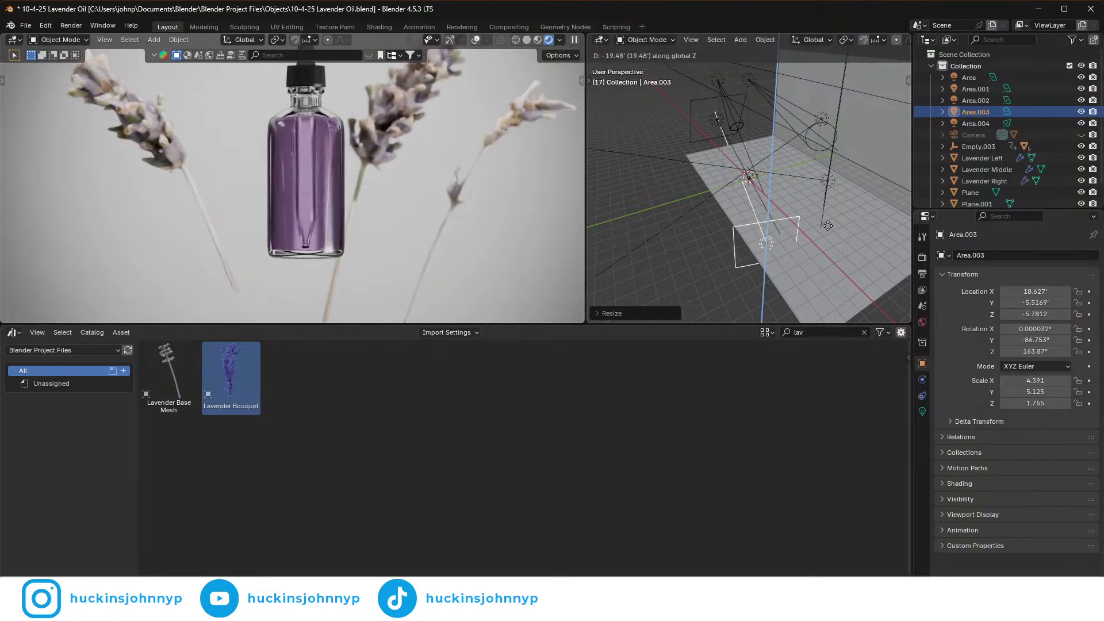
click(827, 226)
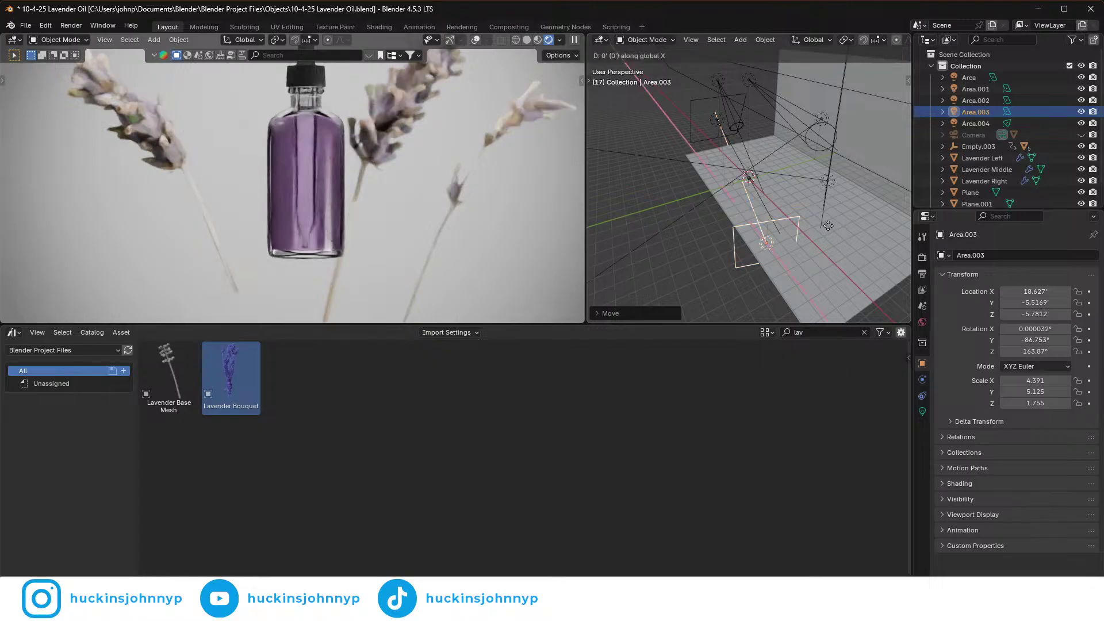
key(g)
key(y)
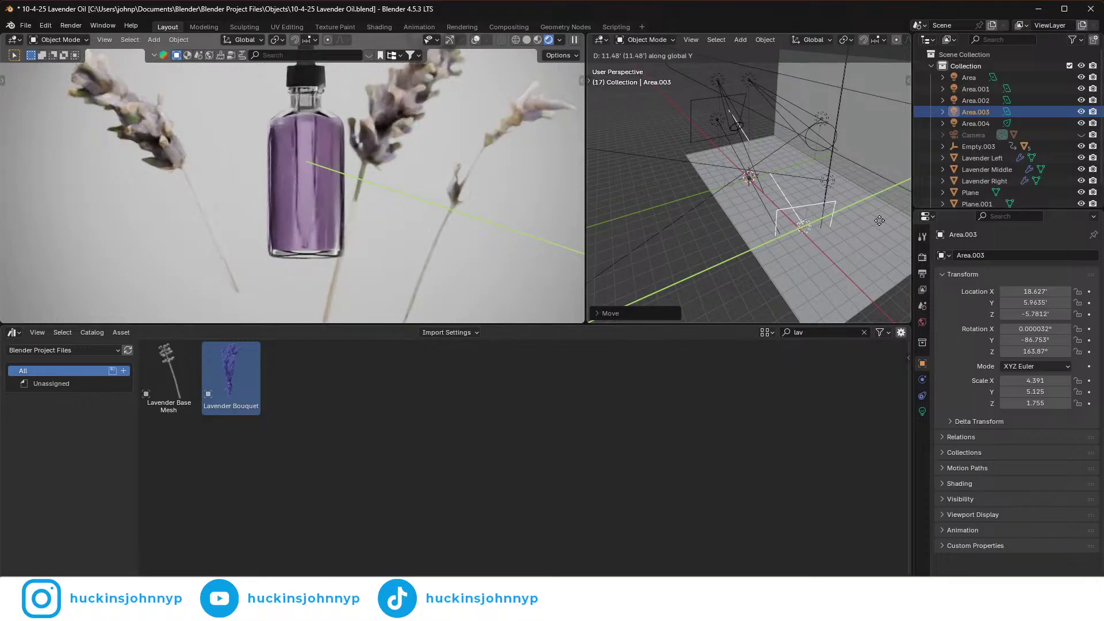
click(879, 221)
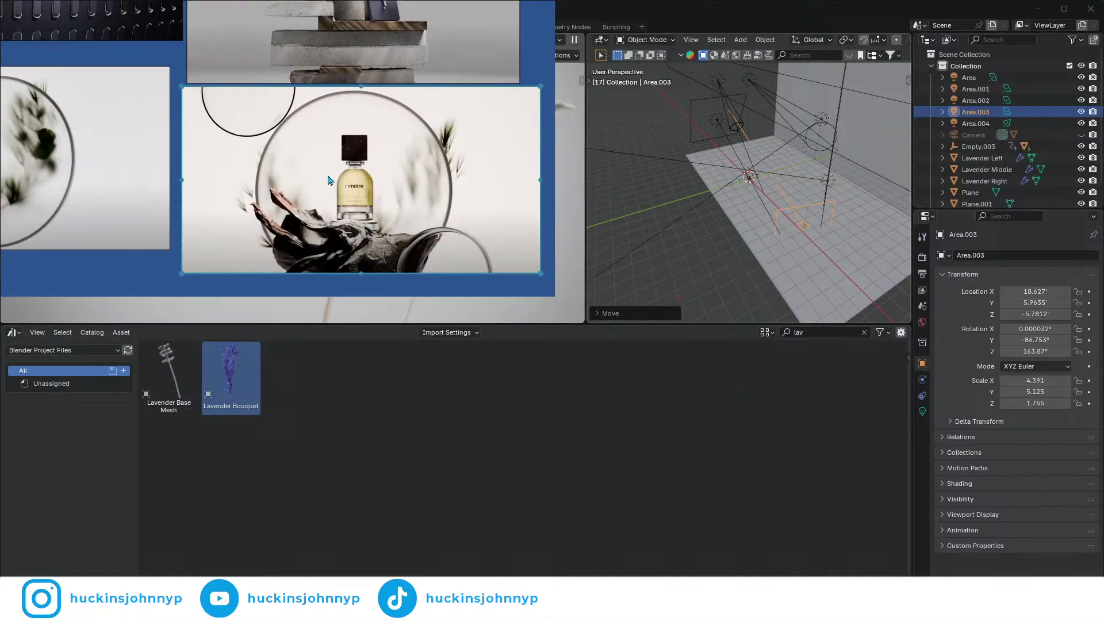
- Compare the mmoire perfume reference with a close view of the rendered bottle and select the 4fl oz Bottle.001 object
scroll(336, 192, up, 3)
key(alt+Tab)
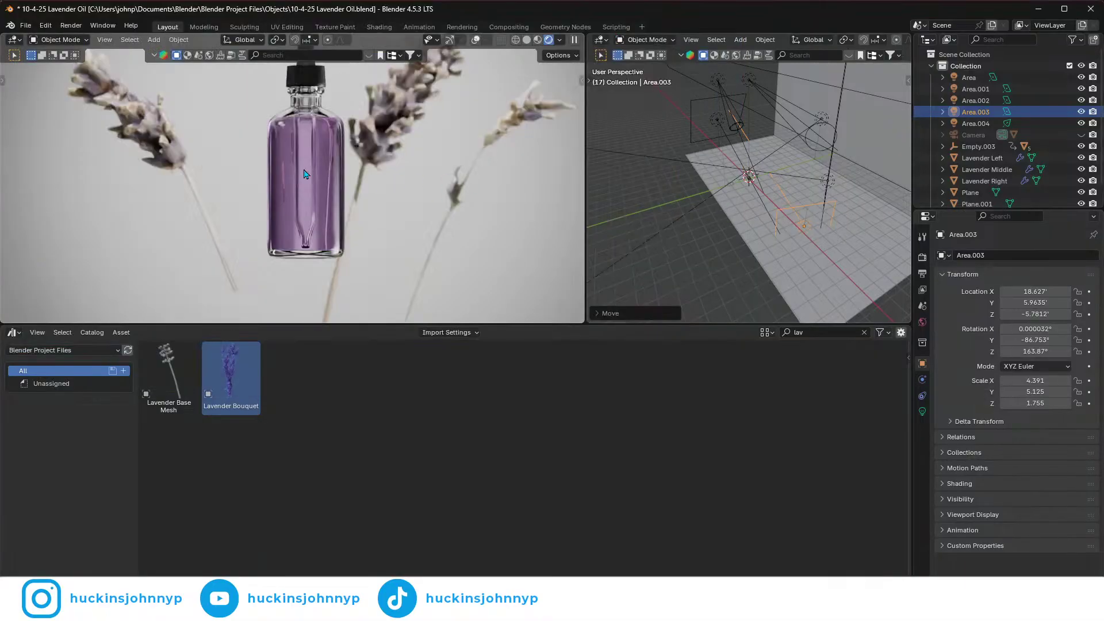
scroll(292, 197, up, 3)
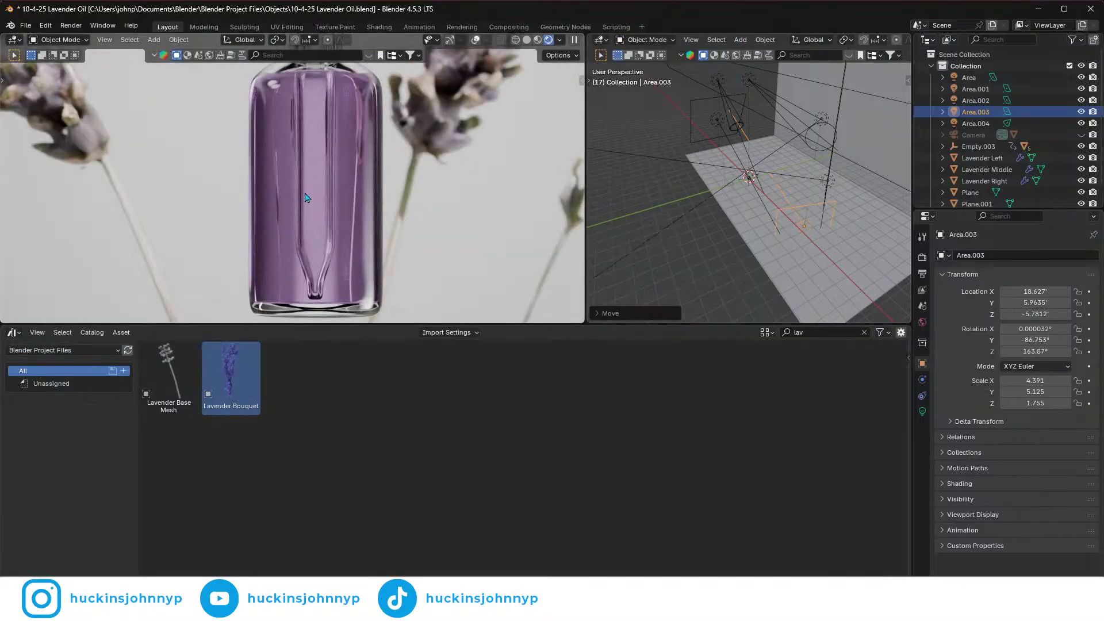
scroll(305, 197, down, 3)
click(286, 176)
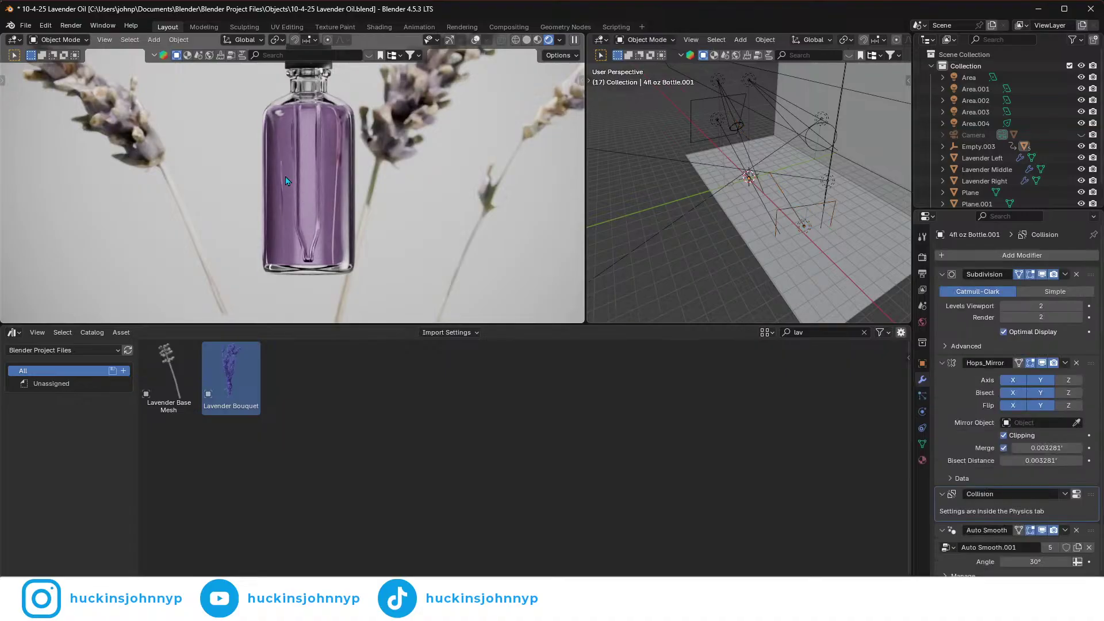
- Show the Mineral Oil material in the Shader Editor and set its Glass BSDF roughness to 0.115
click(13, 333)
click(58, 426)
middle_drag(413, 407, 638, 416)
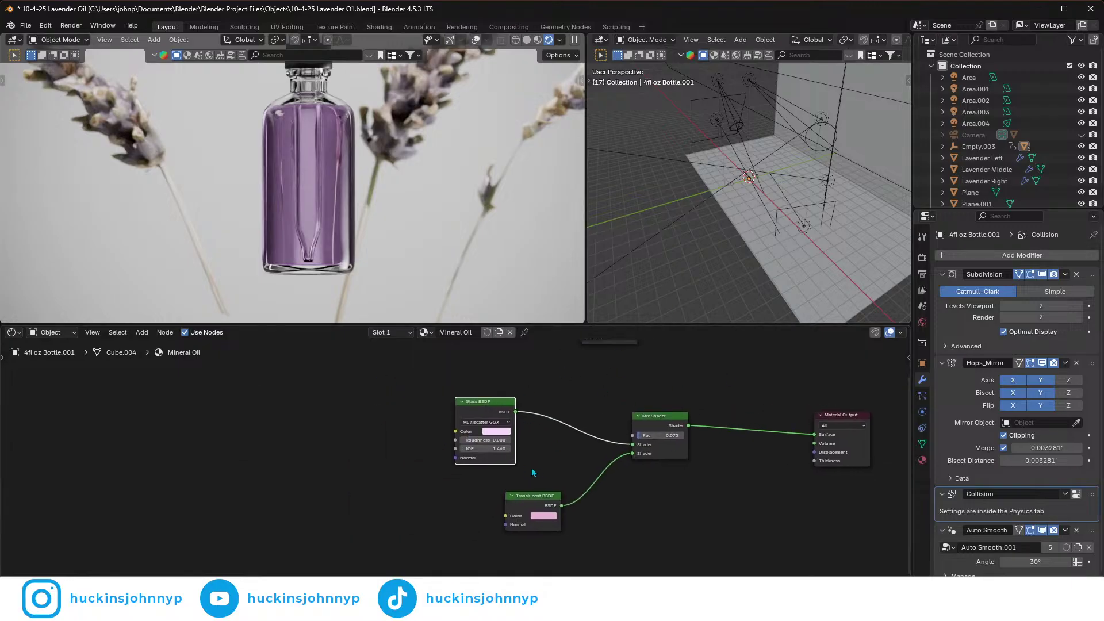
scroll(537, 467, up, 1)
middle_drag(638, 473, 589, 465)
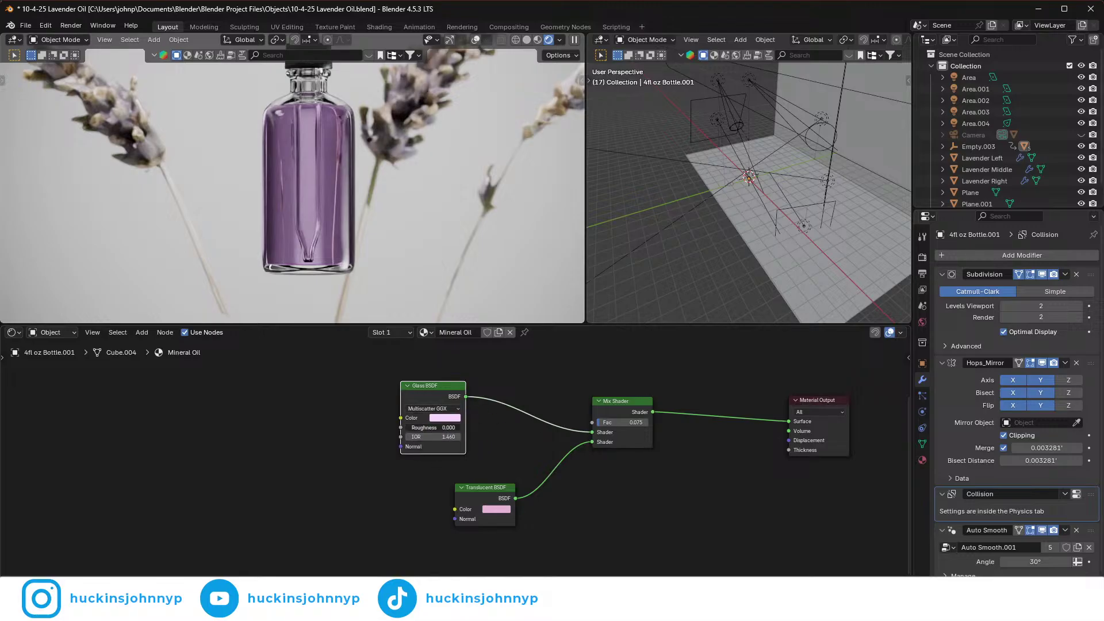
drag(434, 427, 445, 427)
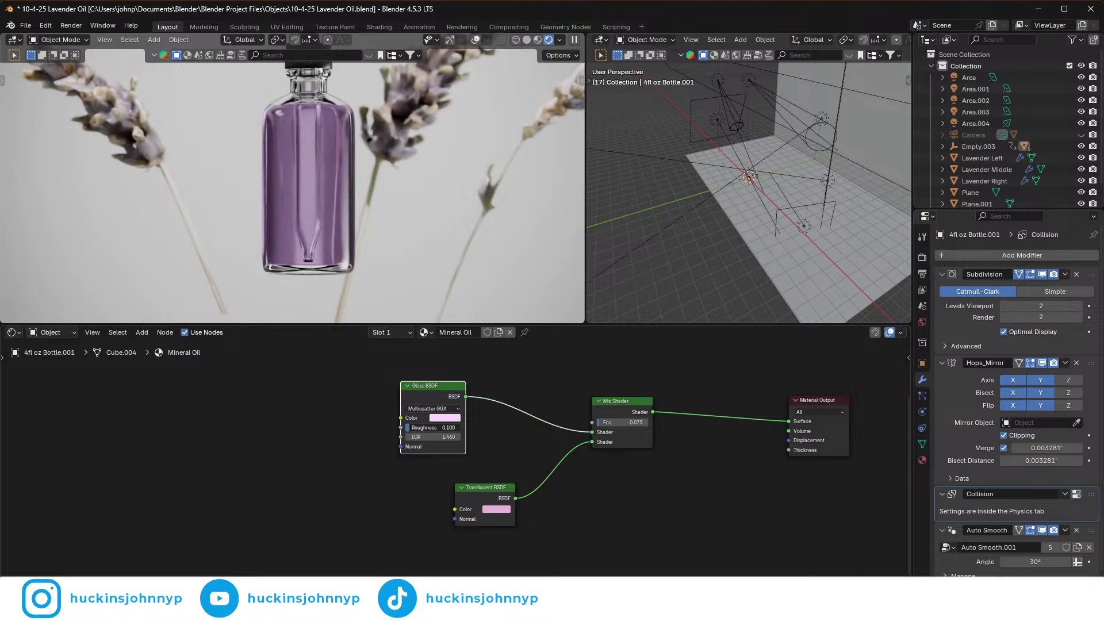
drag(444, 427, 446, 427)
- Examine the rendered purple oil up close along the dropper tube, at the bottle's shoulder and from above
scroll(305, 196, up, 3)
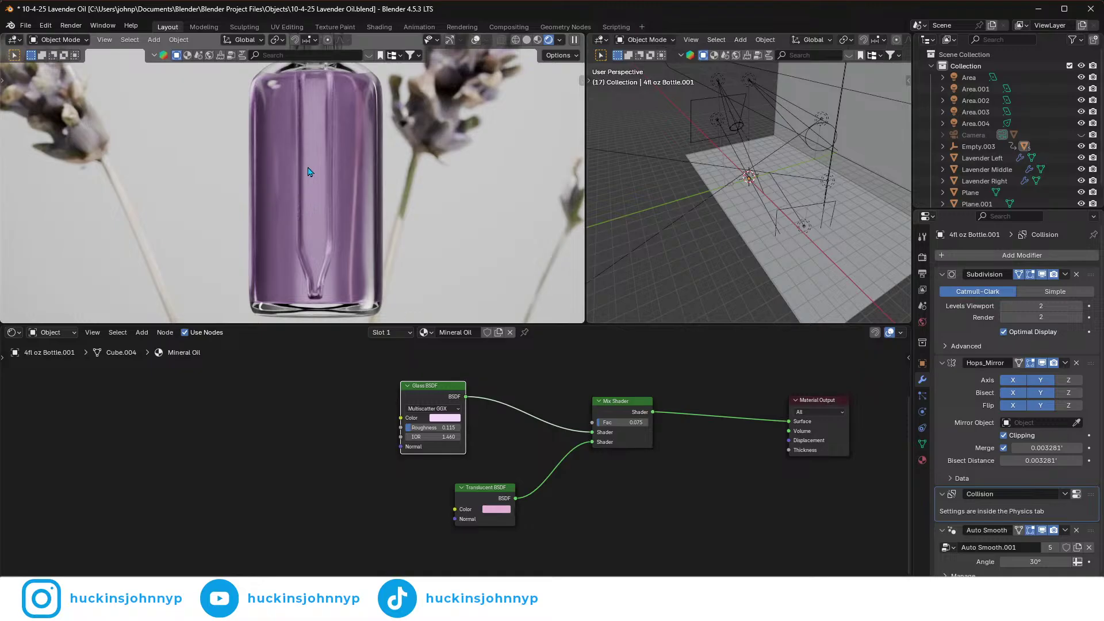
scroll(309, 176, up, 2)
scroll(298, 227, down, 2)
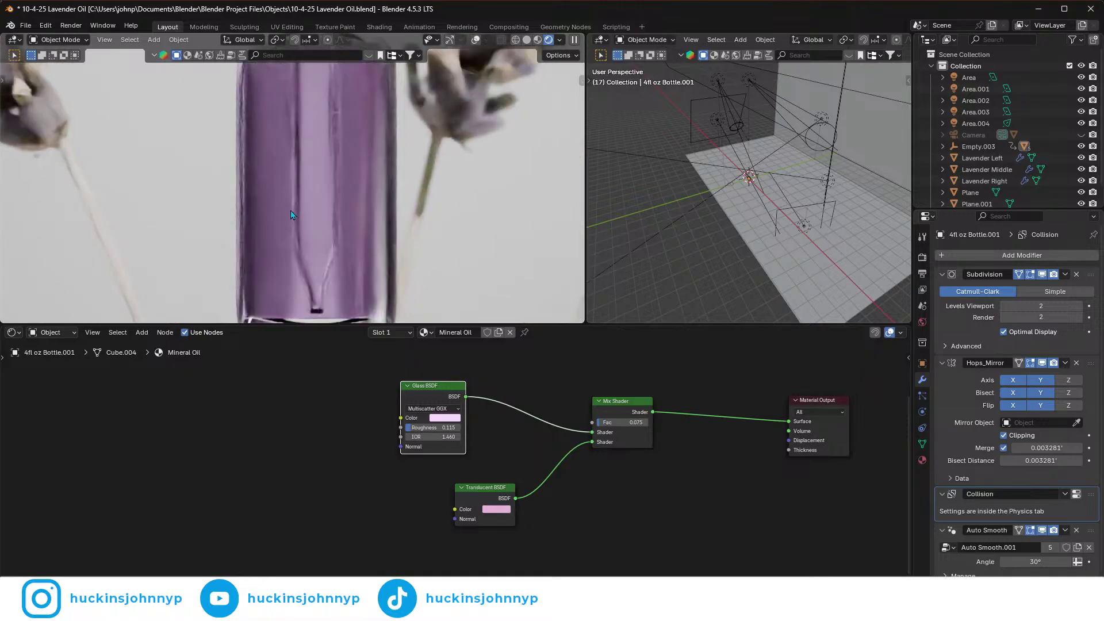
scroll(310, 260, up, 4)
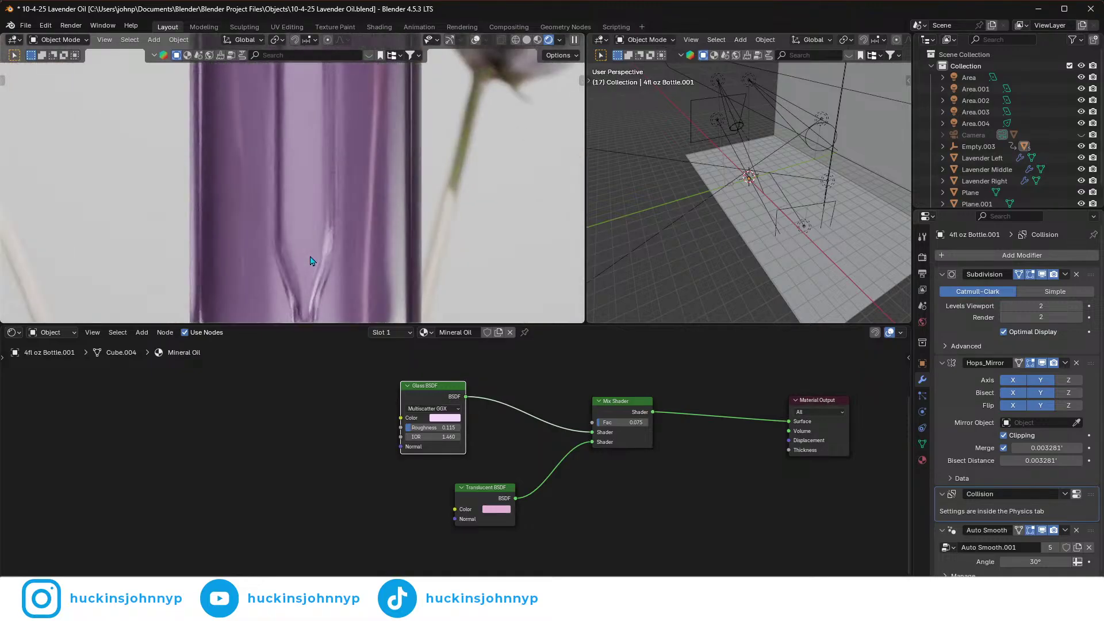
scroll(311, 183, down, 3)
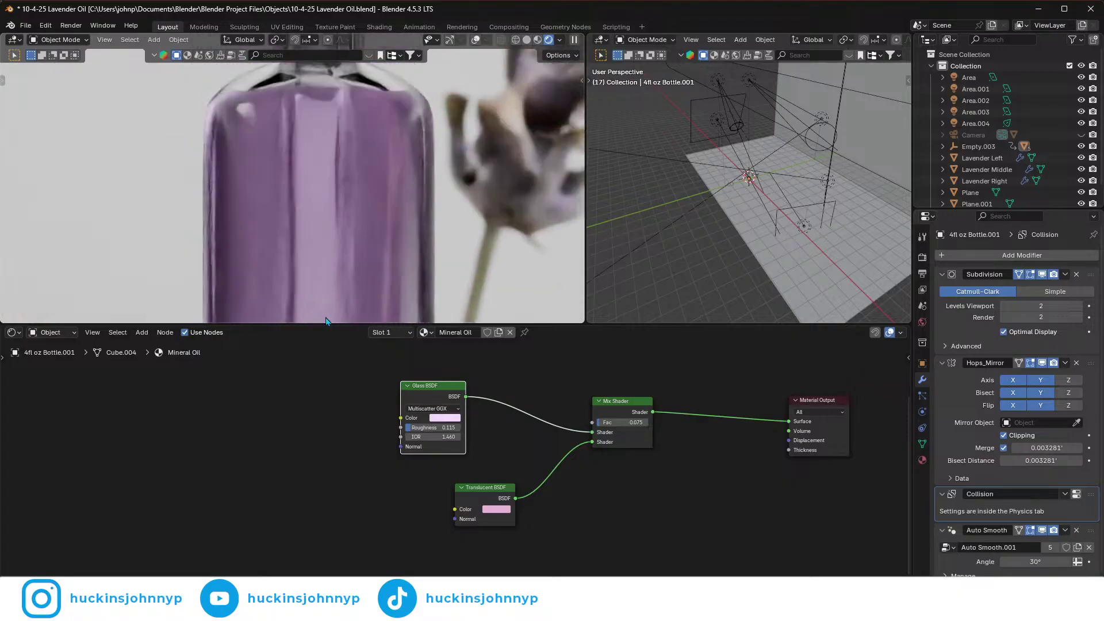
scroll(316, 139, up, 2)
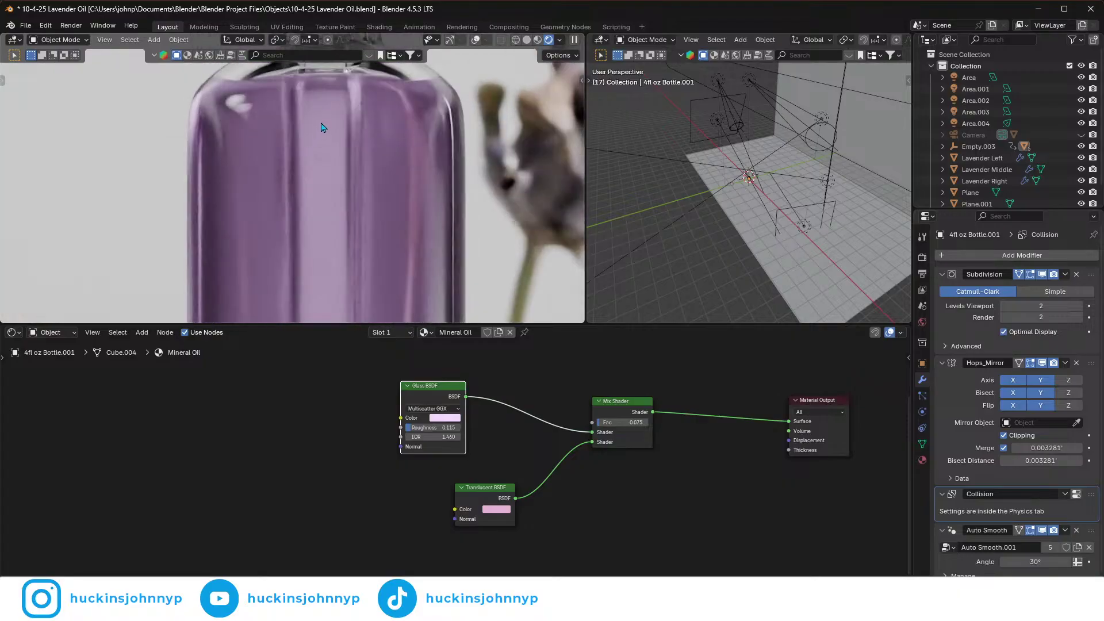
shift+middle_drag(328, 118, 328, 156)
scroll(463, 157, up, 3)
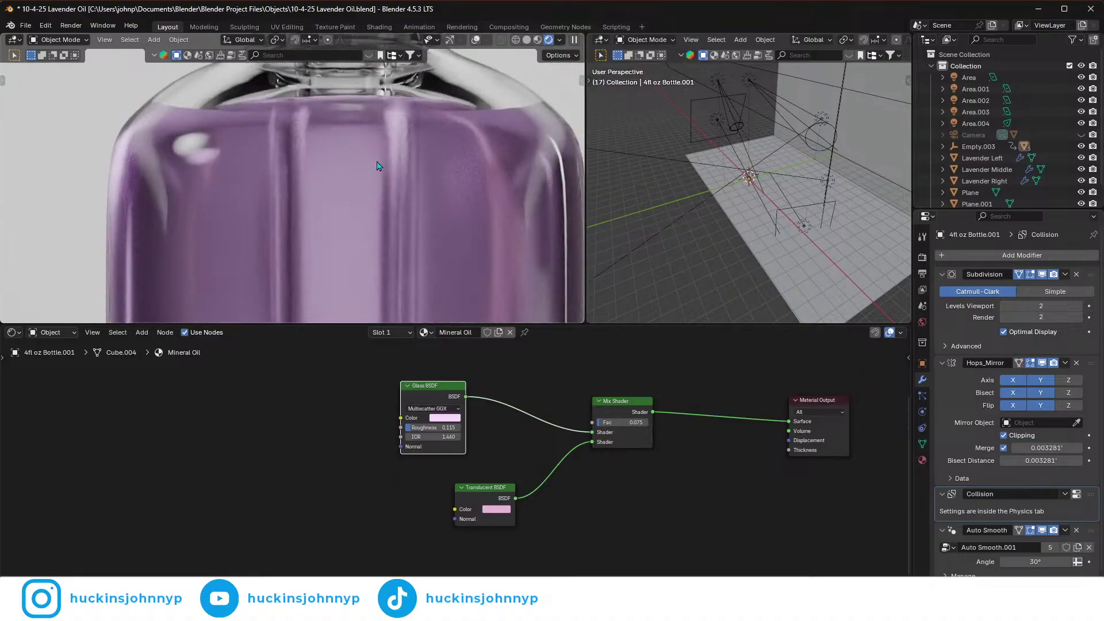
scroll(389, 177, down, 10)
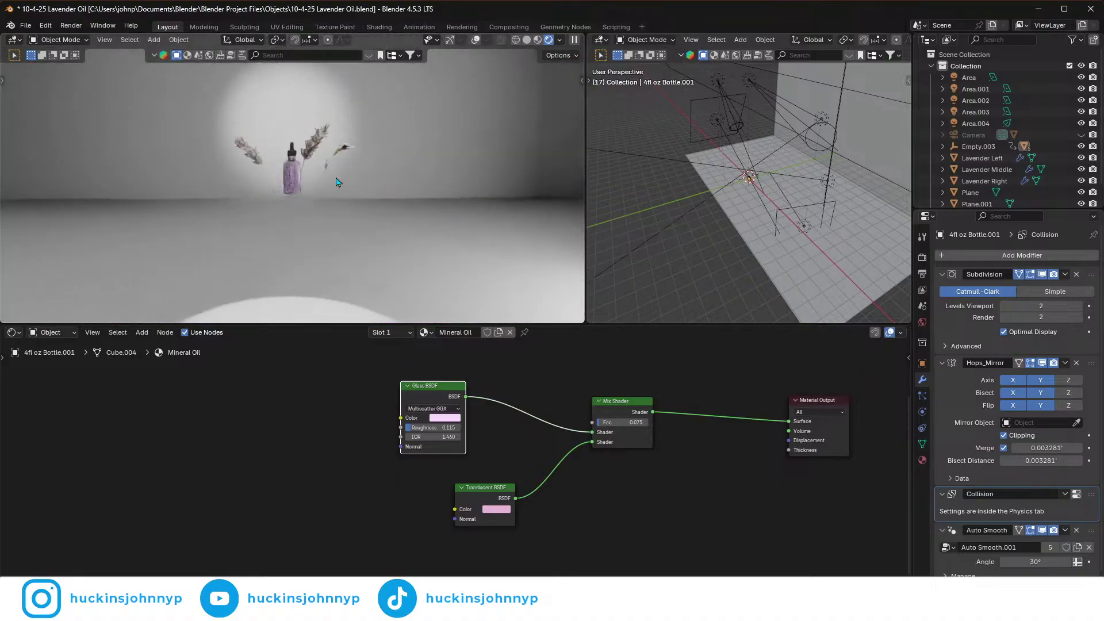
scroll(401, 237, up, 7)
scroll(313, 113, up, 5)
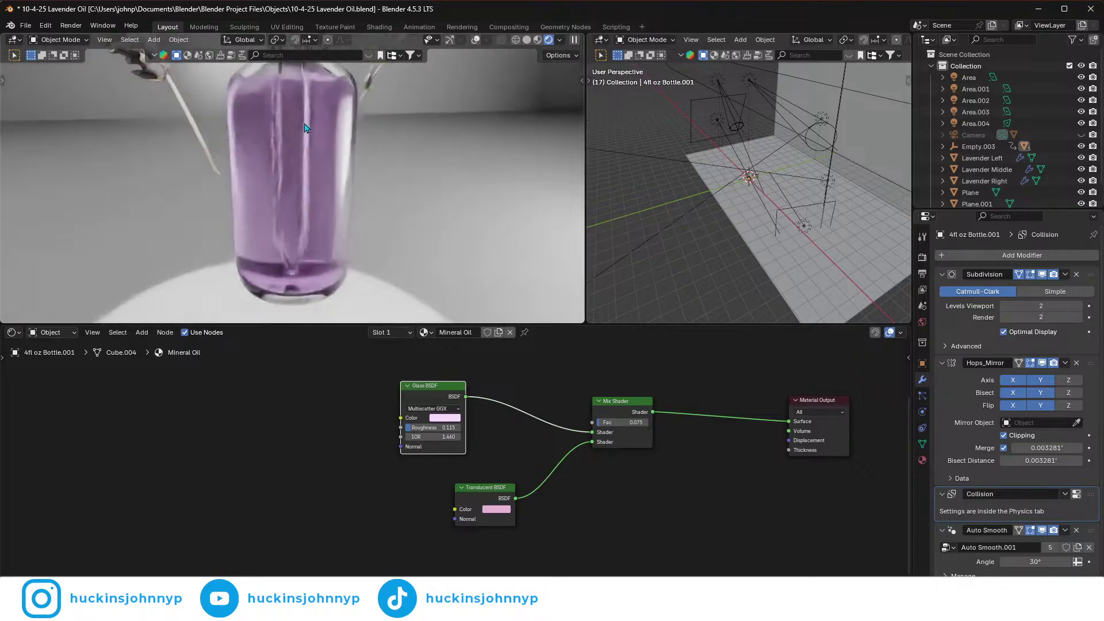
middle_drag(313, 112, 333, 190)
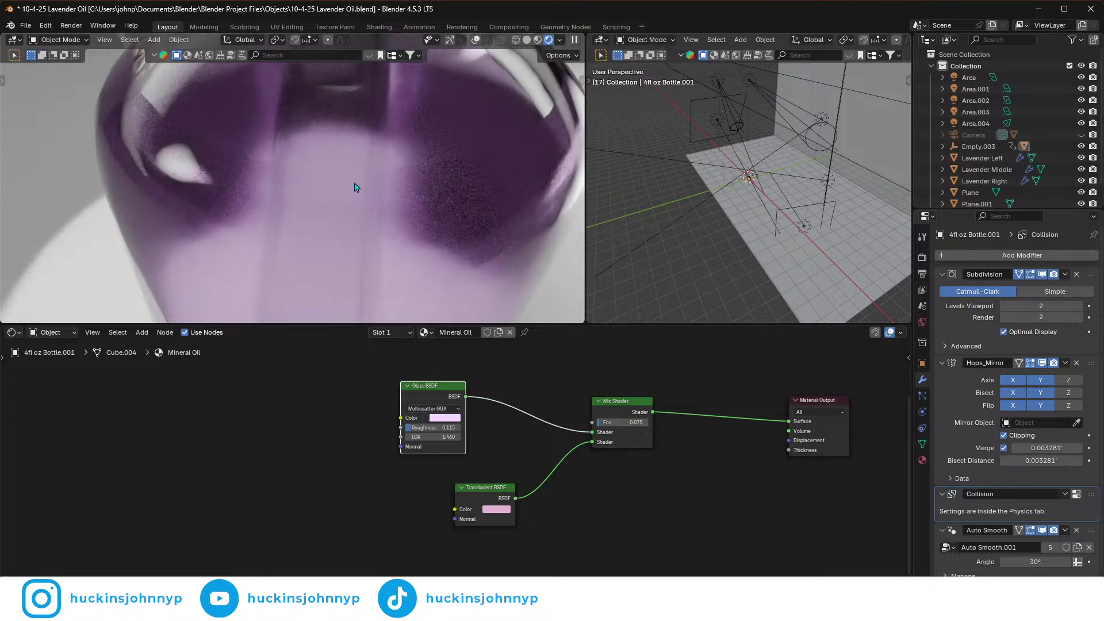
- Hide the outer glass object 4fl oz Bottle.003 so only the oil body is shown
click(345, 176)
middle_drag(336, 201, 295, 209)
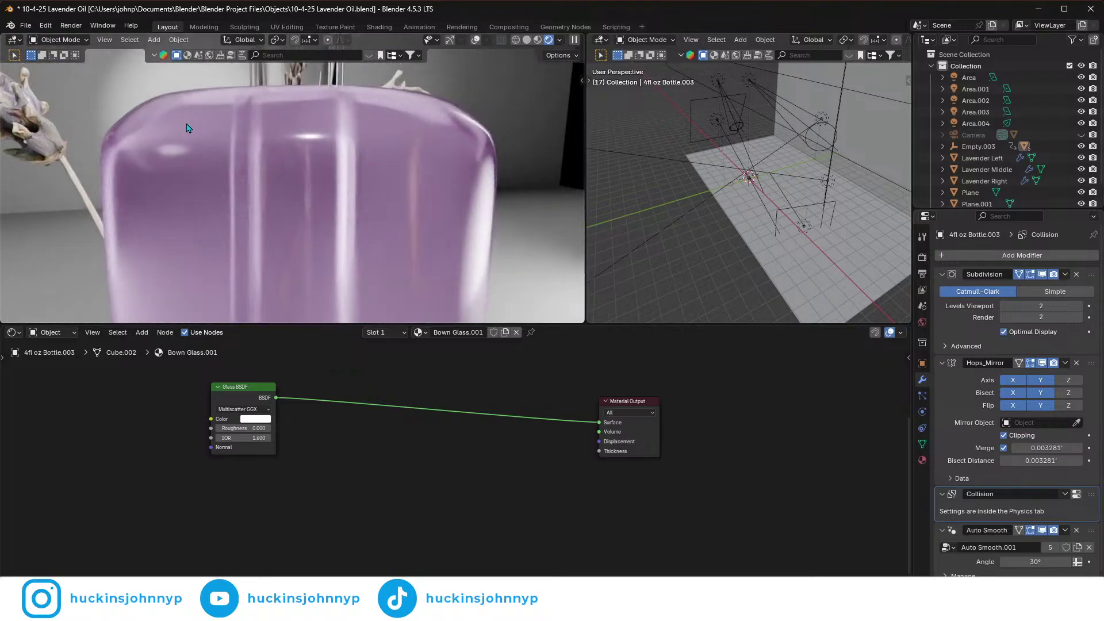
middle_drag(194, 149, 333, 164)
- Move the ring of top faces on the oil mesh 4fl oz Bottle.001 down about 0.043' along Z with proportional editing
click(353, 176)
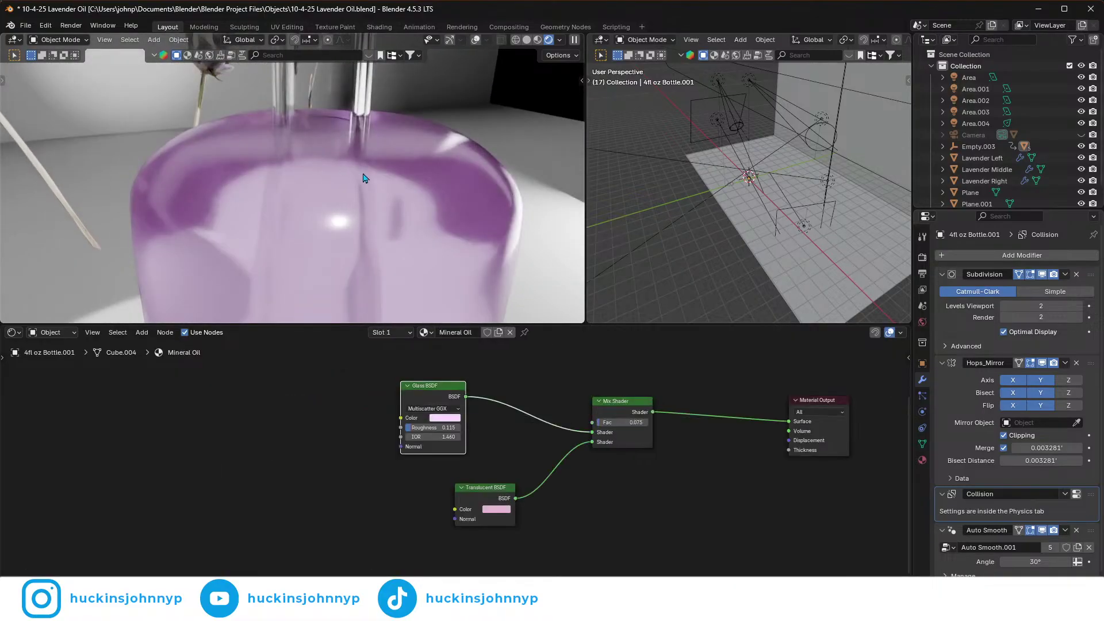
key(KP_Decimal)
scroll(761, 143, up, 2)
key(Tab)
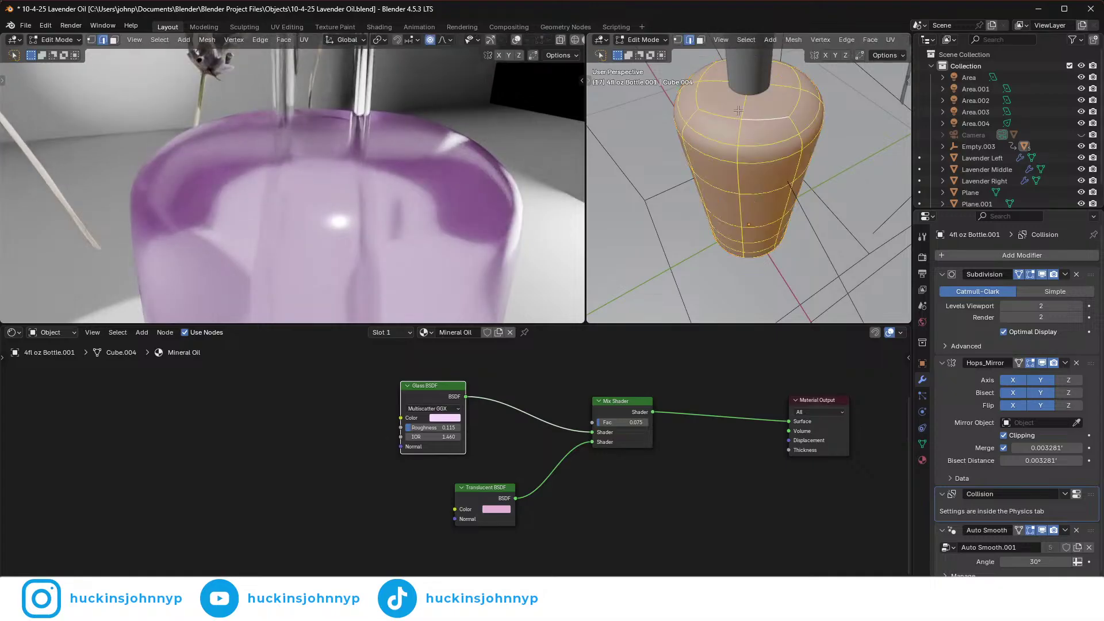
alt+click(729, 109)
key(3)
click(729, 106)
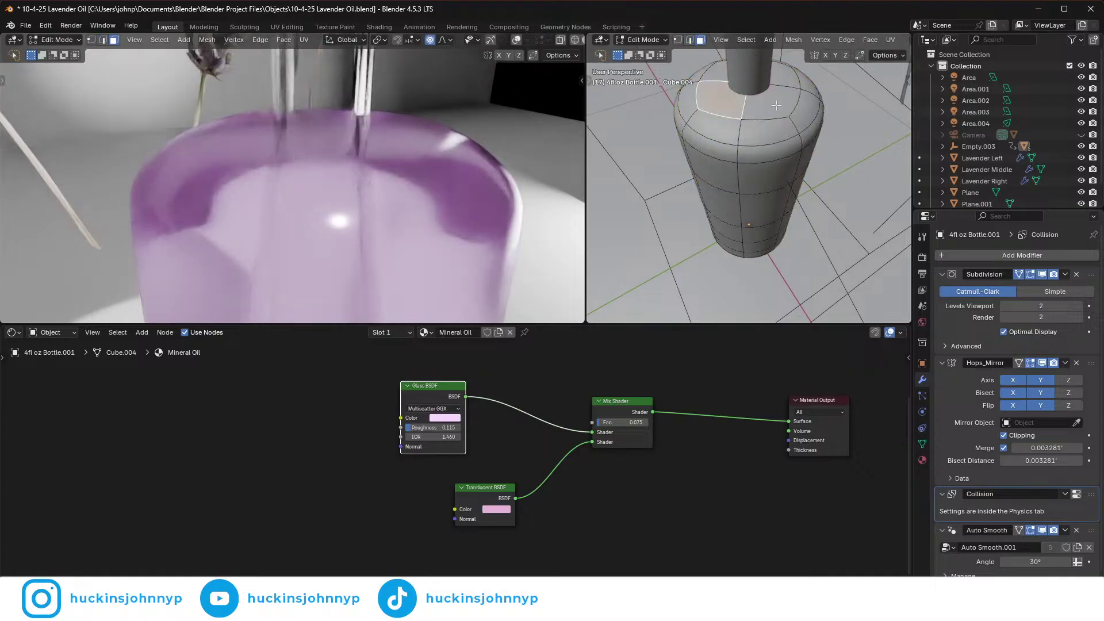
ctrl+click(787, 78)
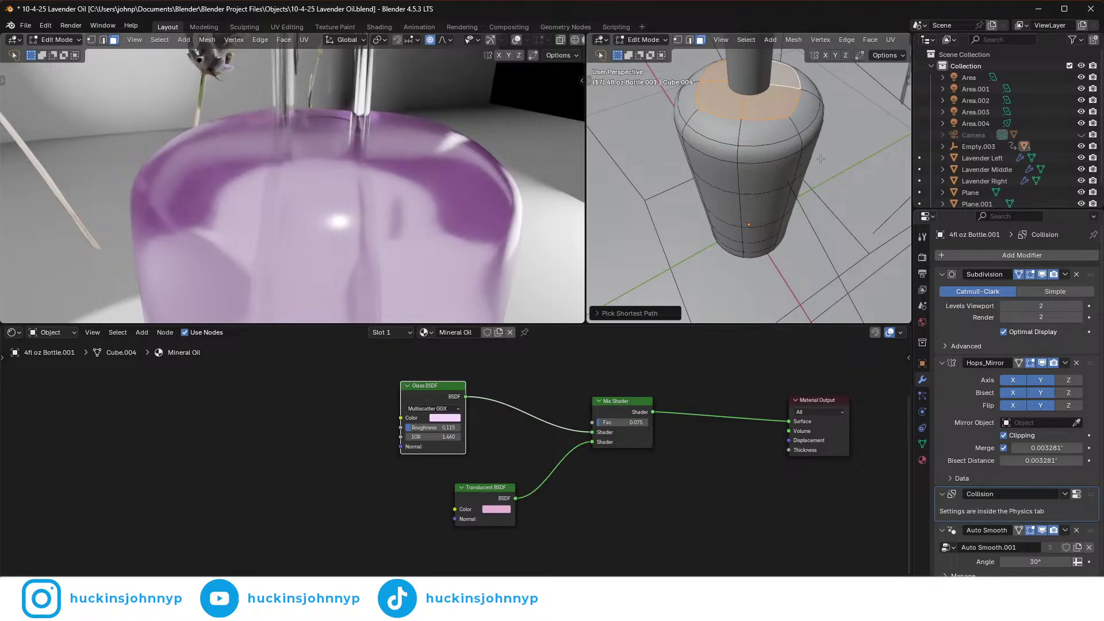
key(g)
key(z)
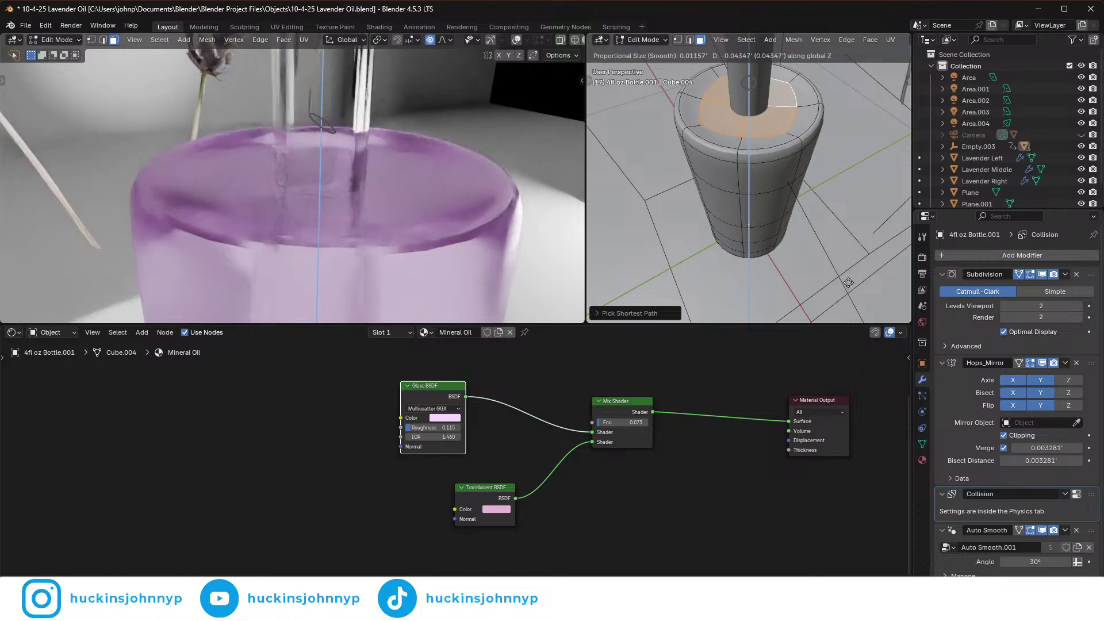
click(848, 282)
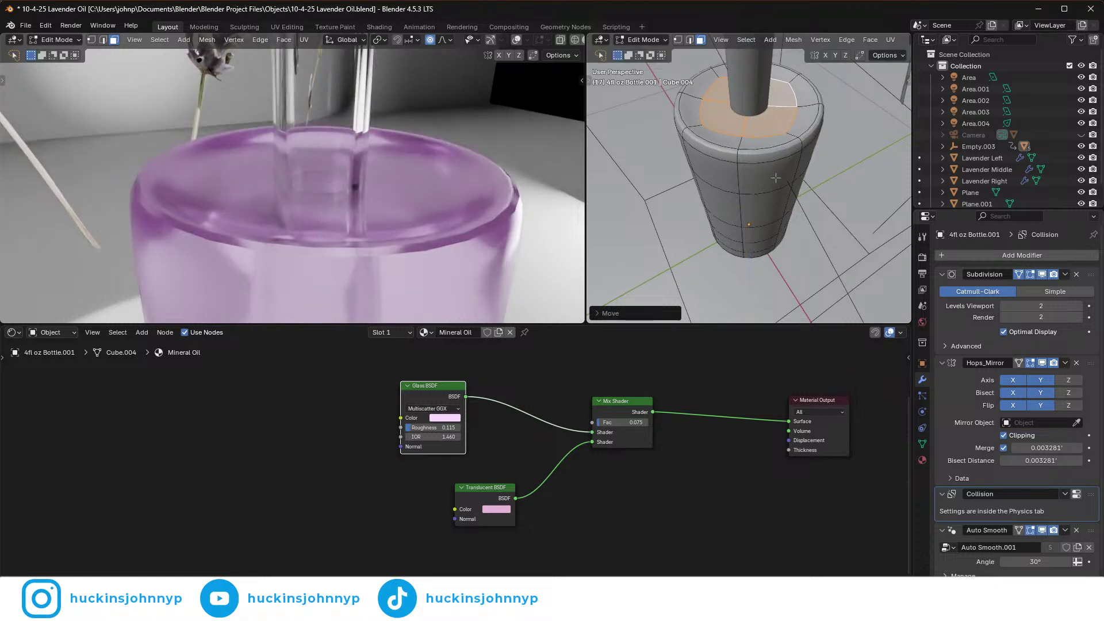
- Leave mesh editing and apply Shade Smooth to the oil object
scroll(750, 149, up, 1)
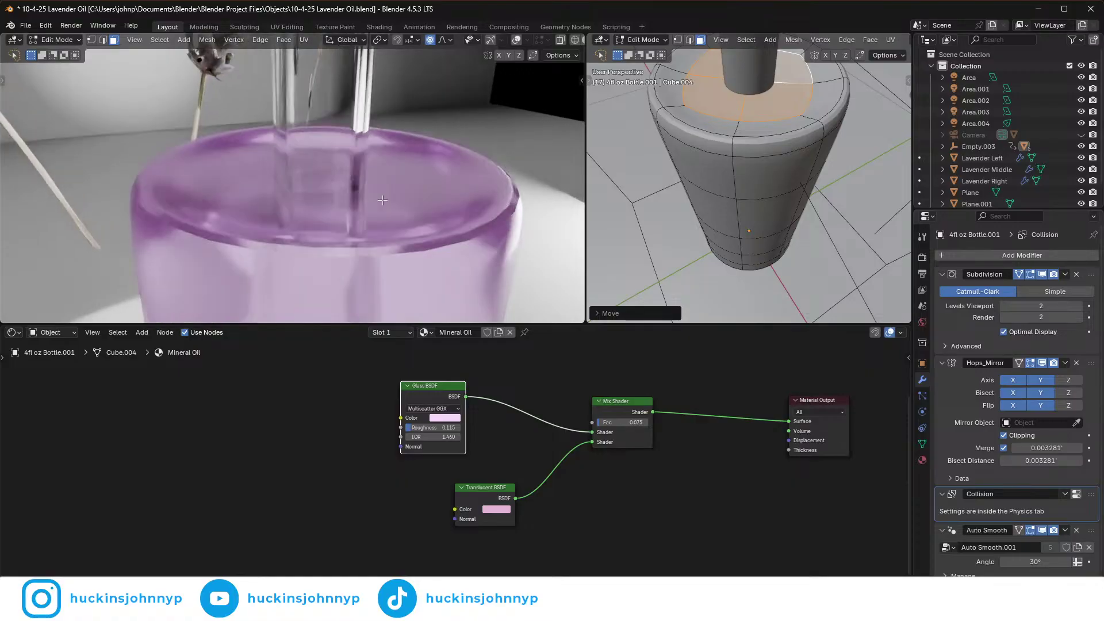
right_click(370, 201)
key(Escape)
key(Tab)
right_click(353, 199)
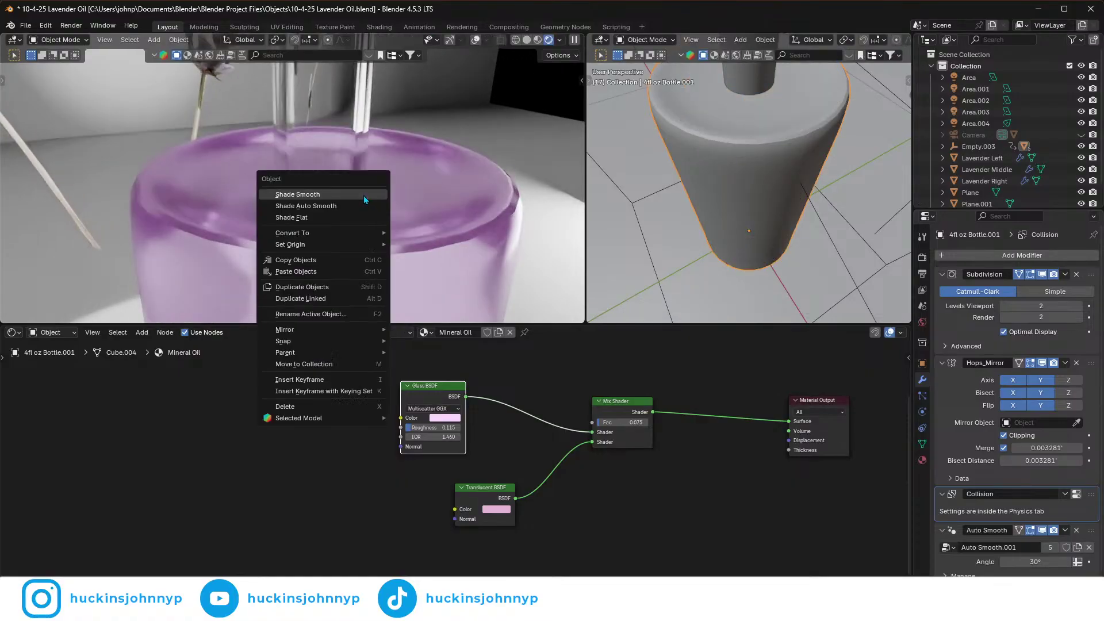
click(350, 192)
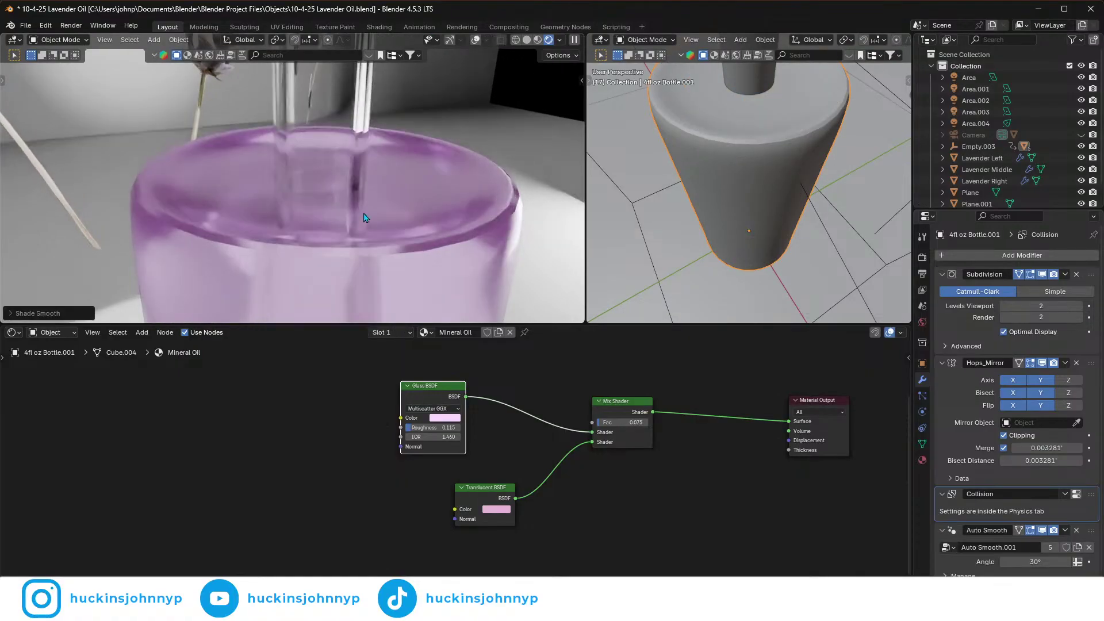
- Try a Subdivision render level of 3 on the oil object and undo it
middle_drag(366, 244, 361, 203)
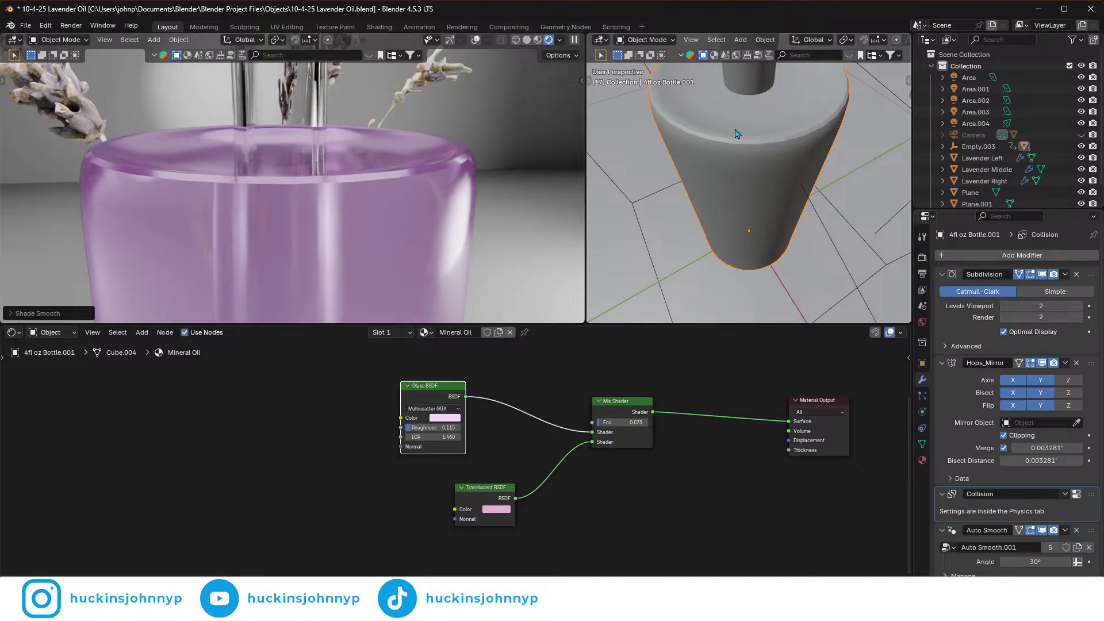
click(1079, 317)
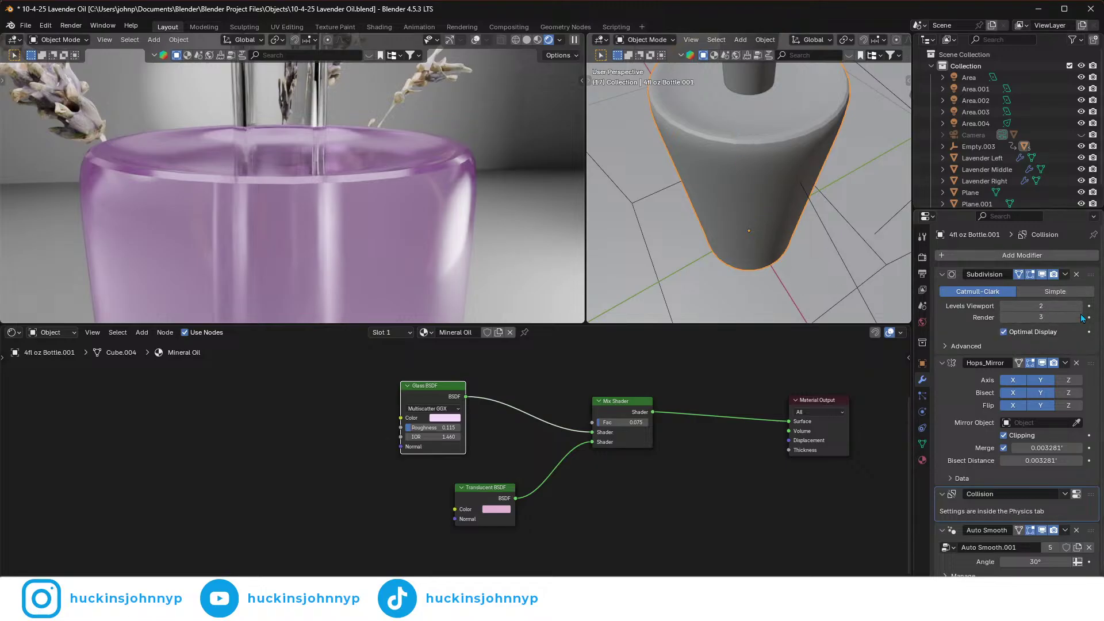
key(ctrl+z)
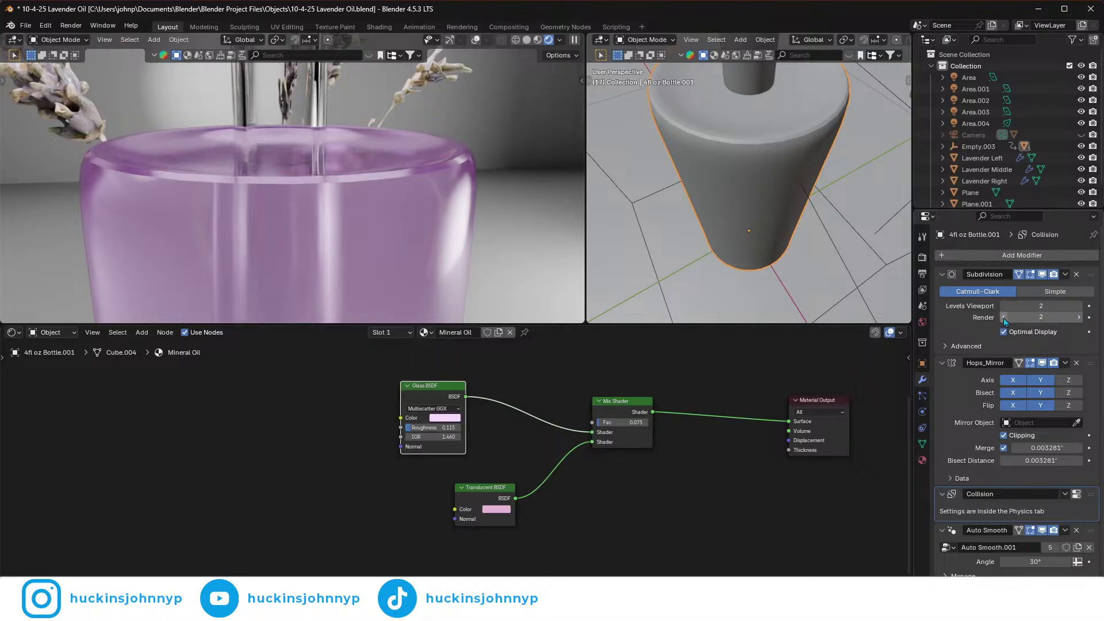
- Turn off the Subdivision modifier's edit-mode display and inspect the oil's base mesh around the top rim
mouse_move(742, 175)
middle_down()
mouse_move(738, 162)
mouse_move(739, 183)
mouse_move(747, 171)
middle_up()
scroll(747, 170, up, 4)
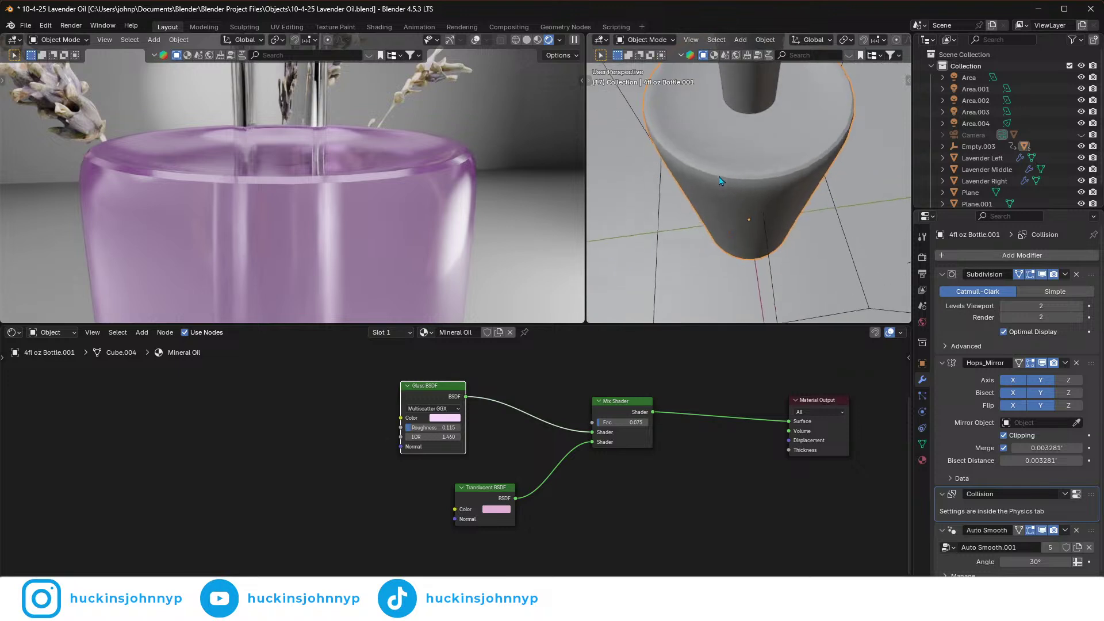
scroll(700, 164, up, 2)
key(Tab)
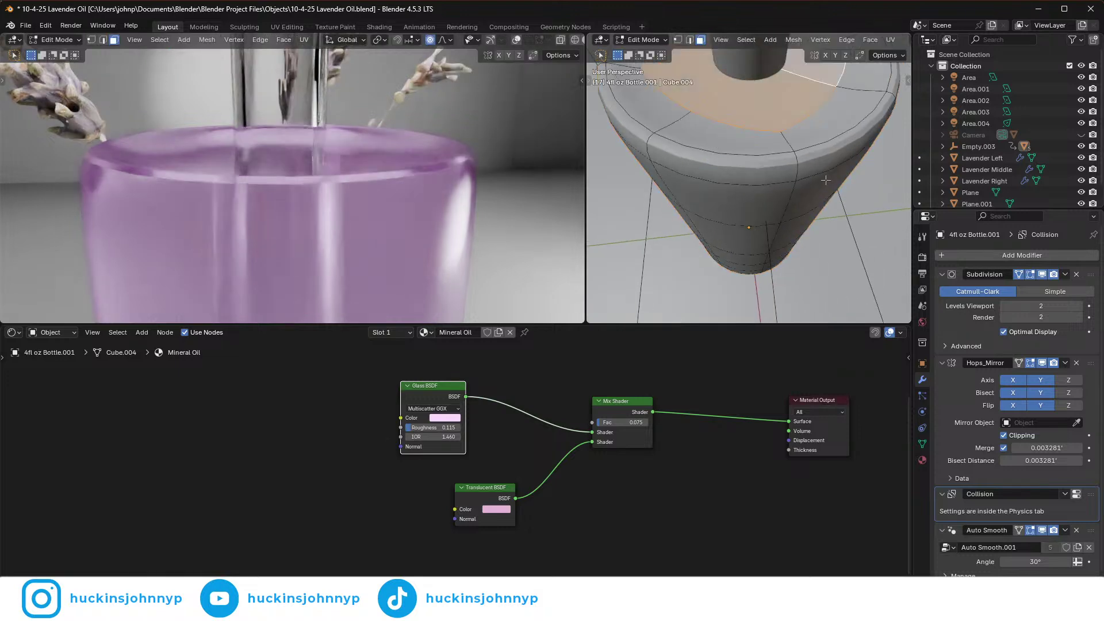
click(1030, 275)
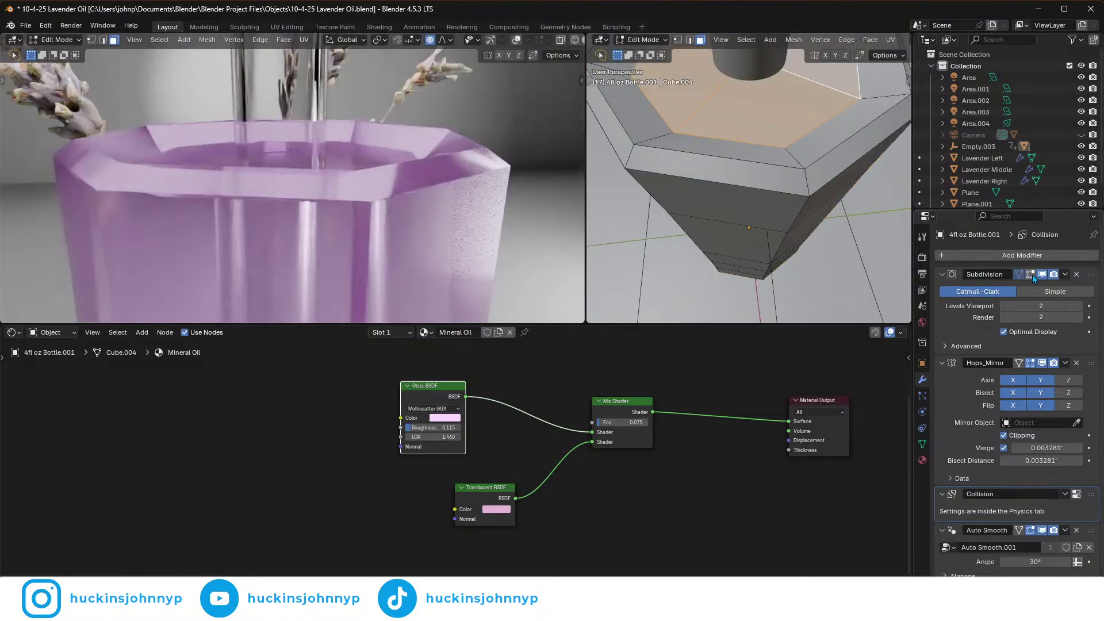
scroll(752, 175, down, 3)
middle_drag(751, 175, 749, 167)
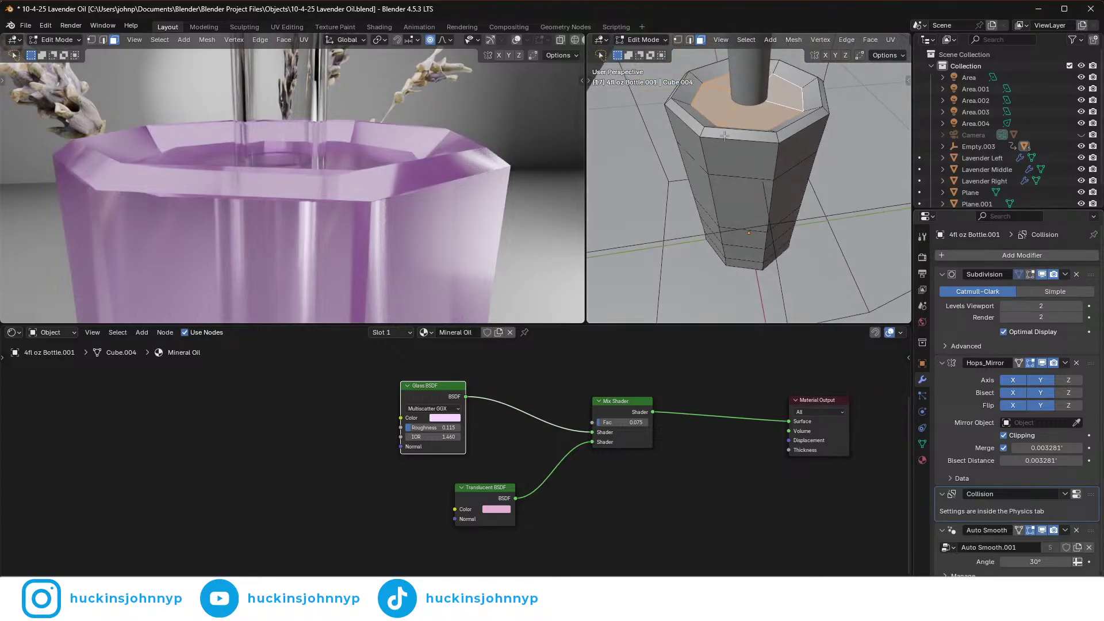
key(Tab)
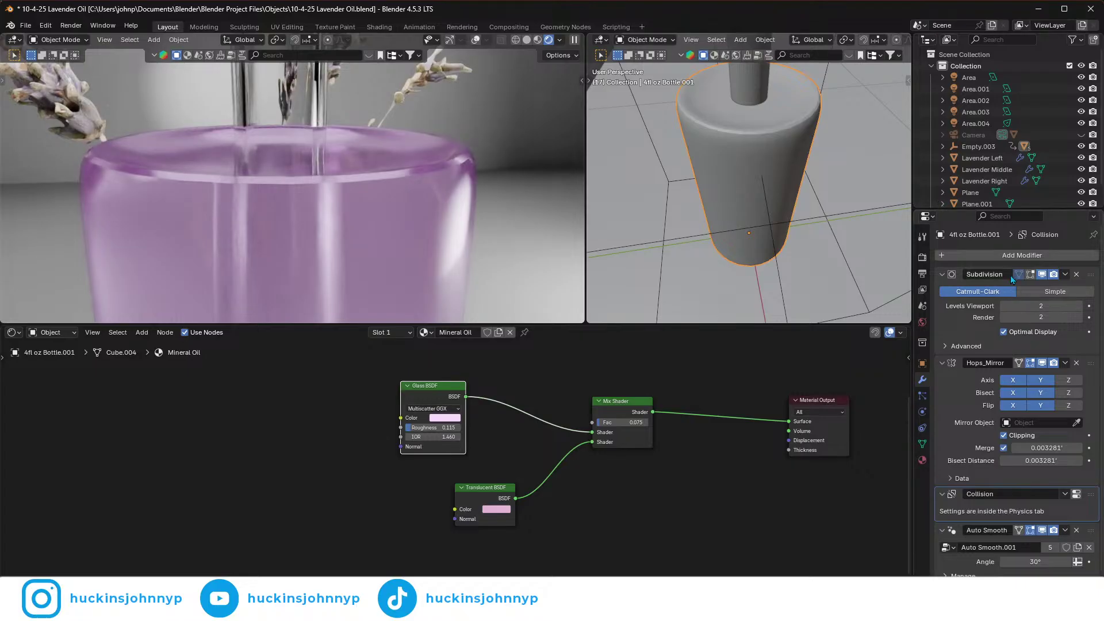
- Check the Hops_Mirror modifier's effect by toggling its viewport display, and remove the Hops_Mirror and Collision modifiers from the oil object
click(942, 366)
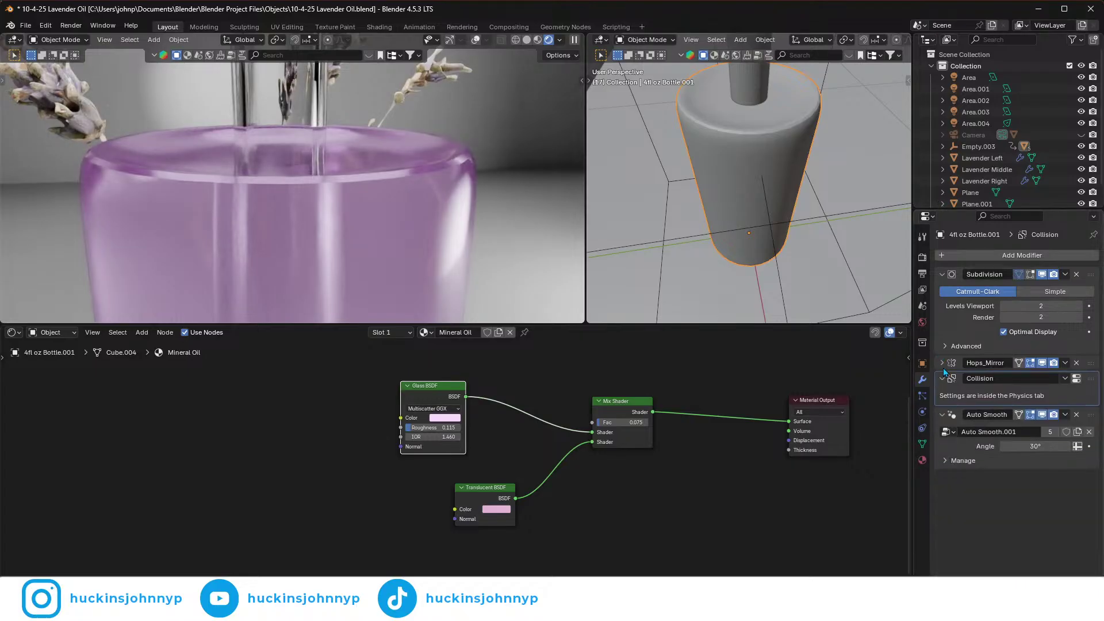
click(952, 365)
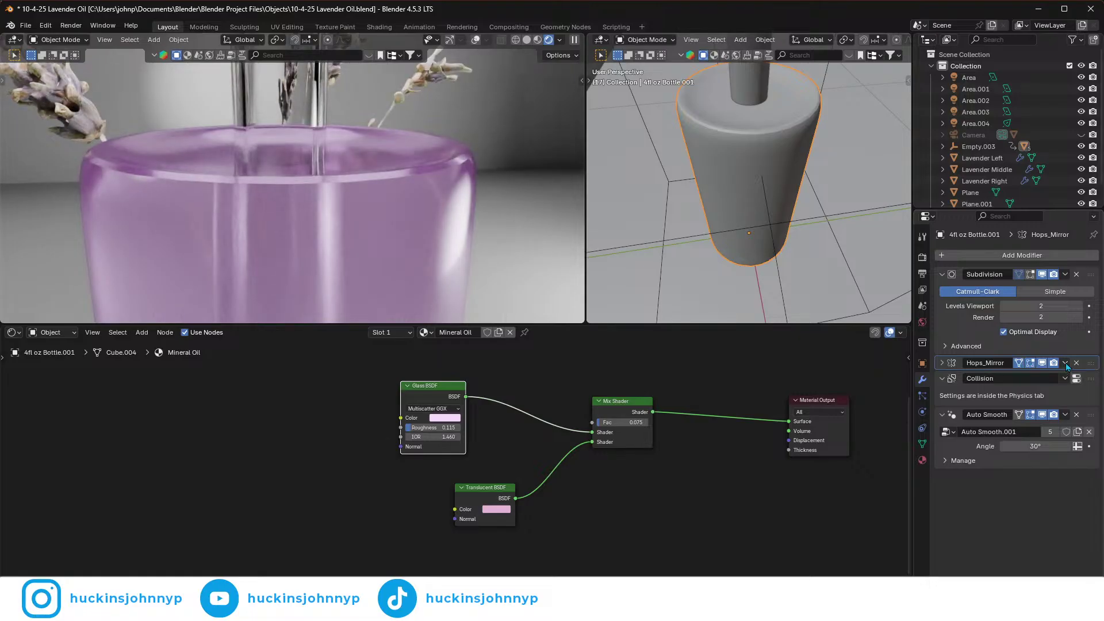
click(1041, 363)
click(1041, 363)
click(941, 363)
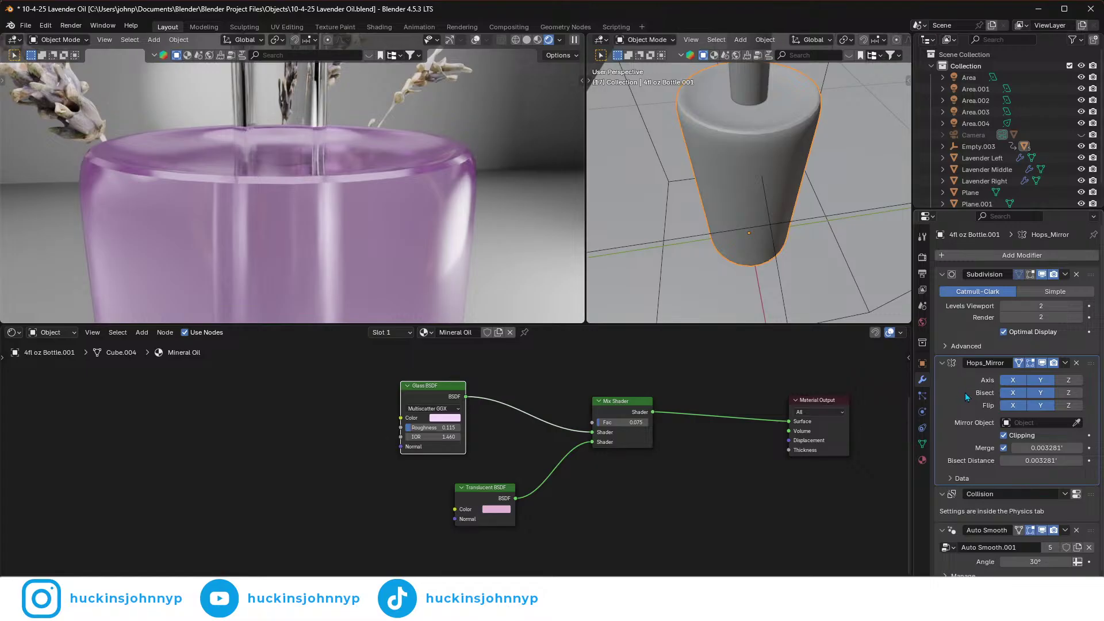
key(ctrl+x)
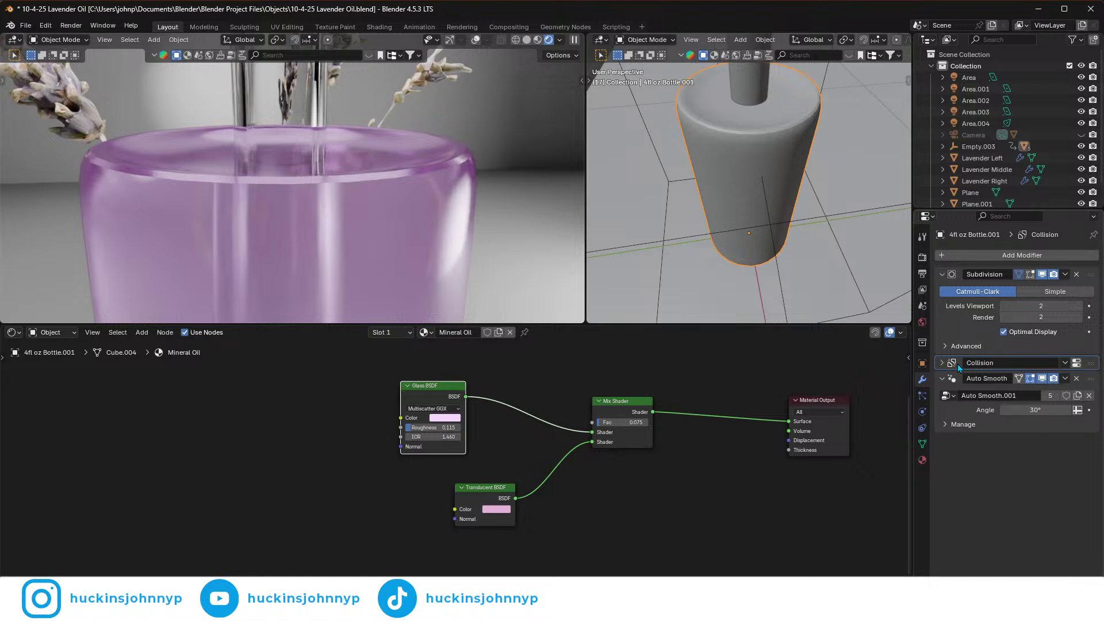
key(ctrl+x)
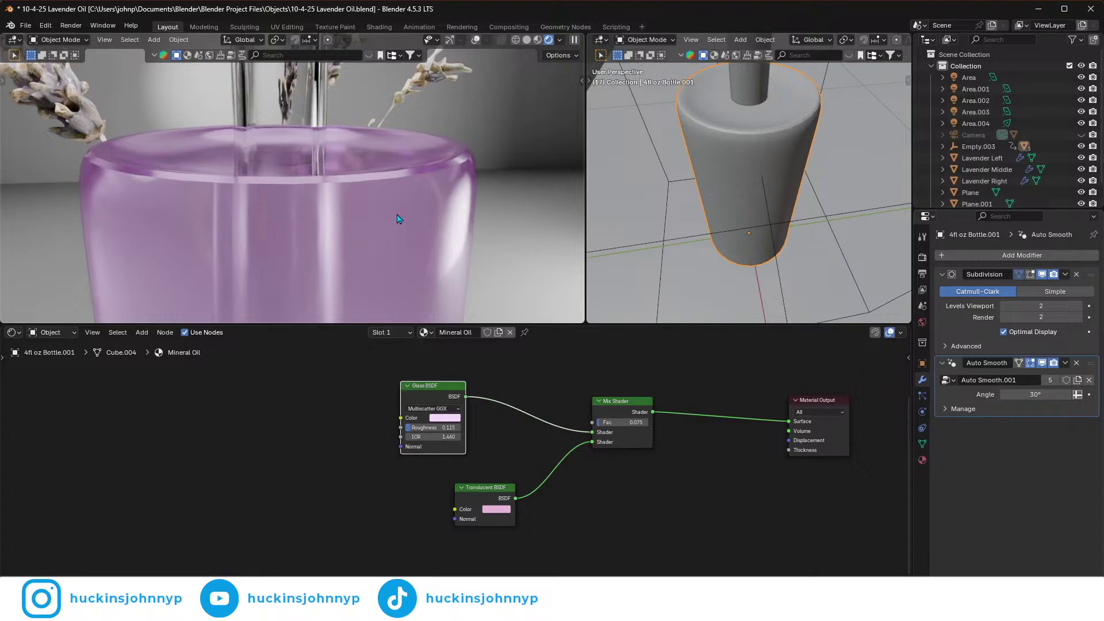
- Add a Bevel modifier to the oil object with 3 segments and an amount of about 1.086'
click(988, 258)
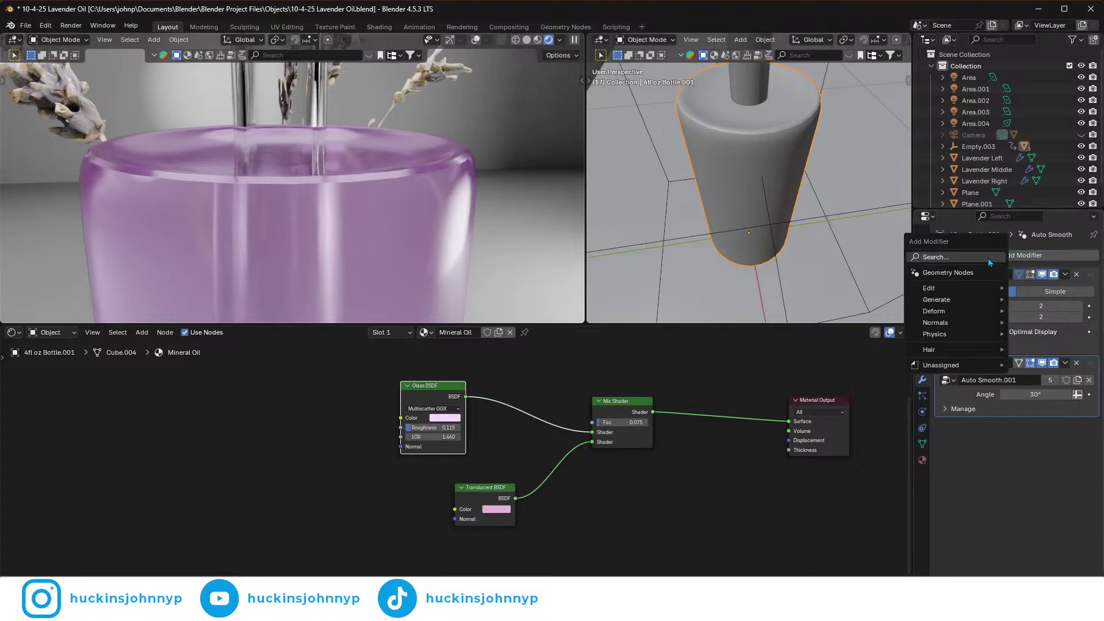
text(b)
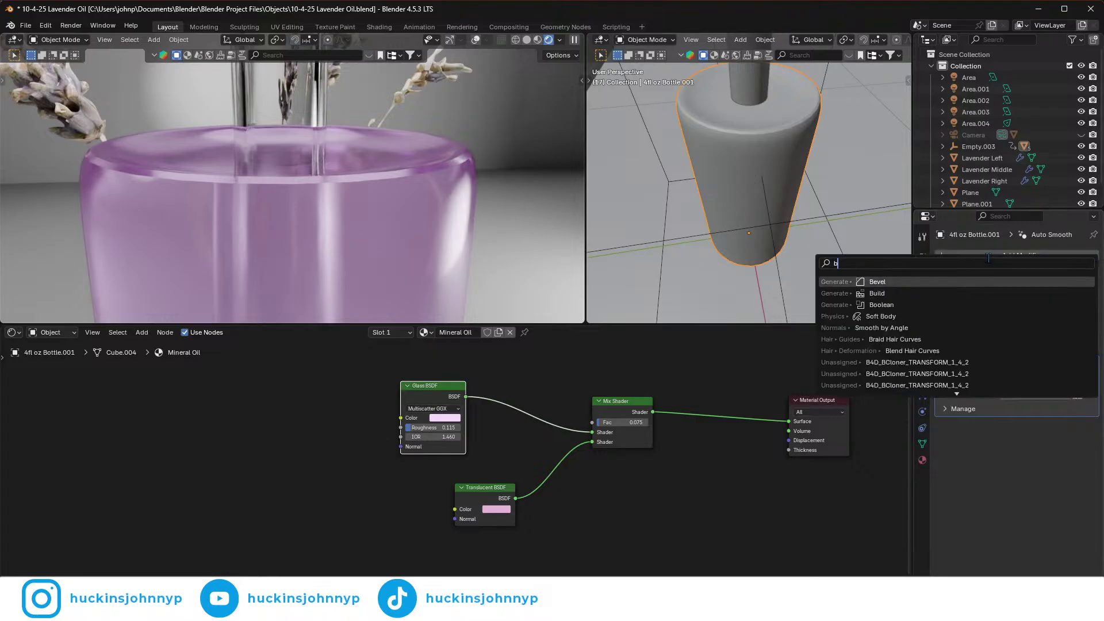
click(949, 282)
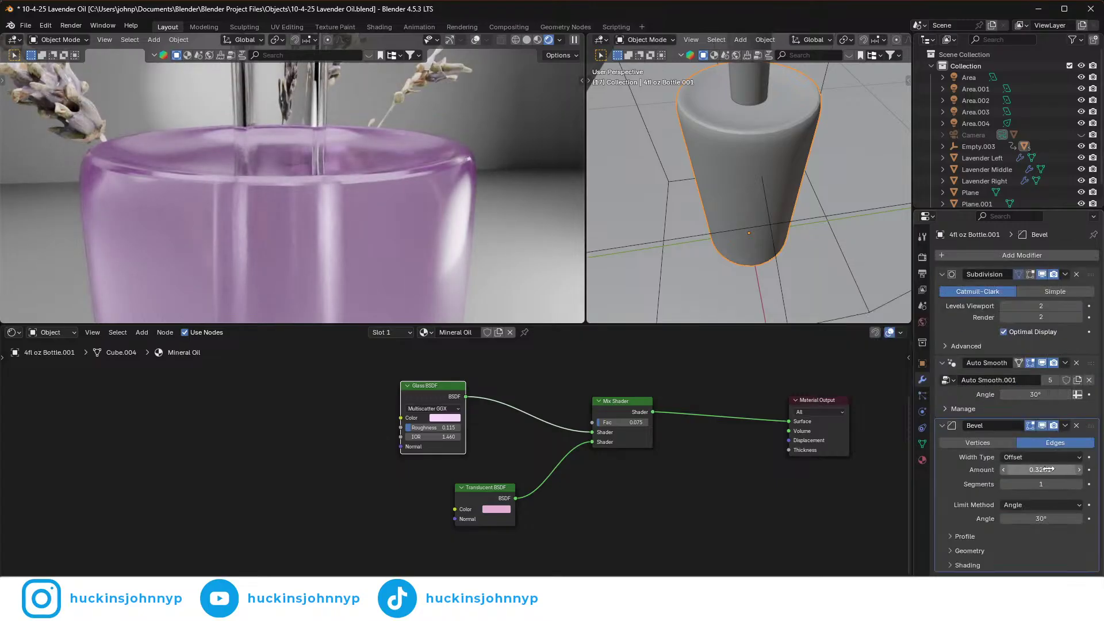
click(1078, 485)
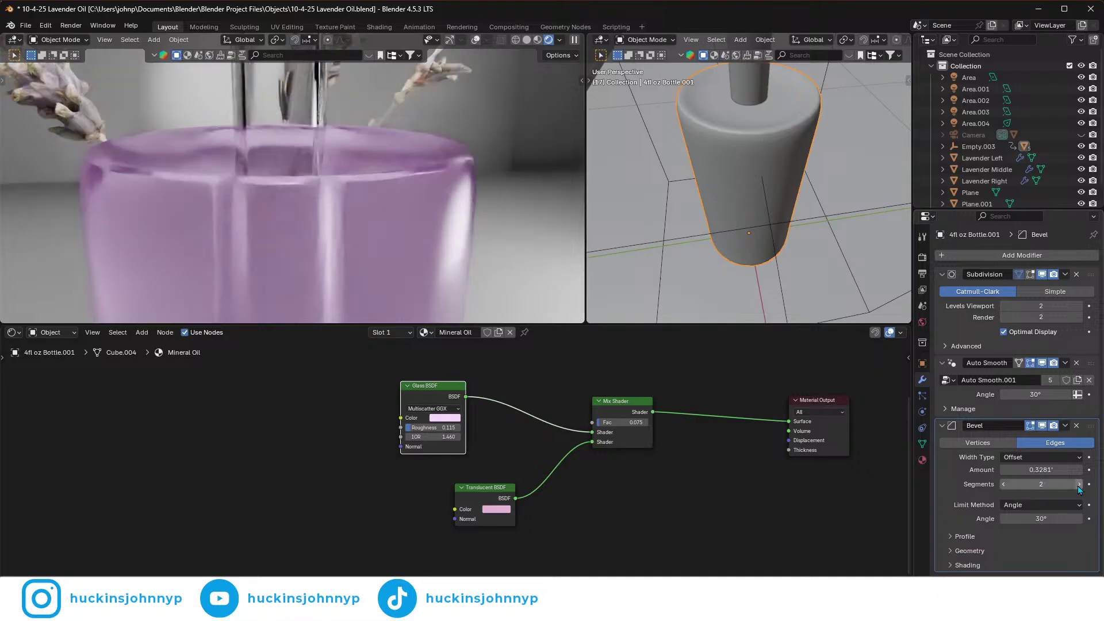
click(1077, 486)
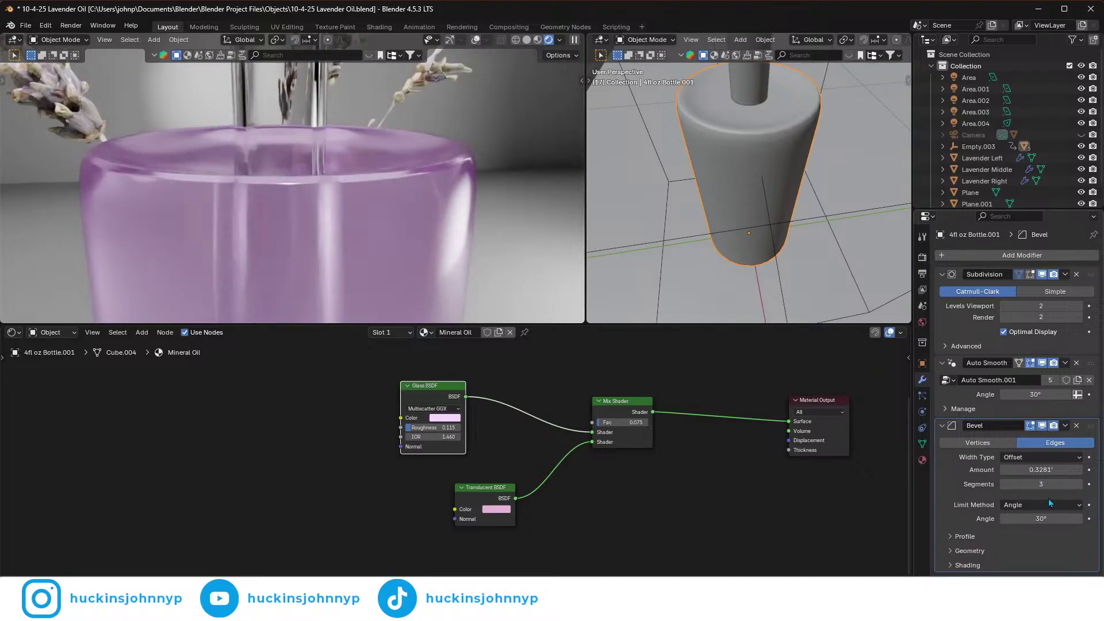
drag(1039, 470, 1064, 470)
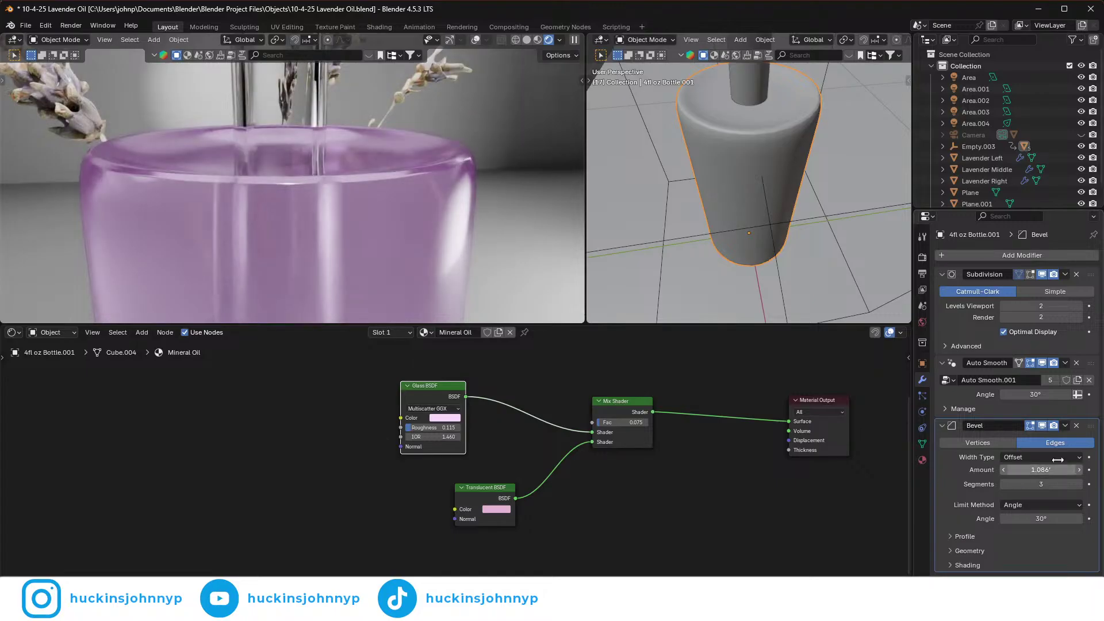
- Try the Bevel modifier above Subdivision, and settle it between the Subdivision and Auto Smooth modifiers
drag(1089, 425, 1088, 281)
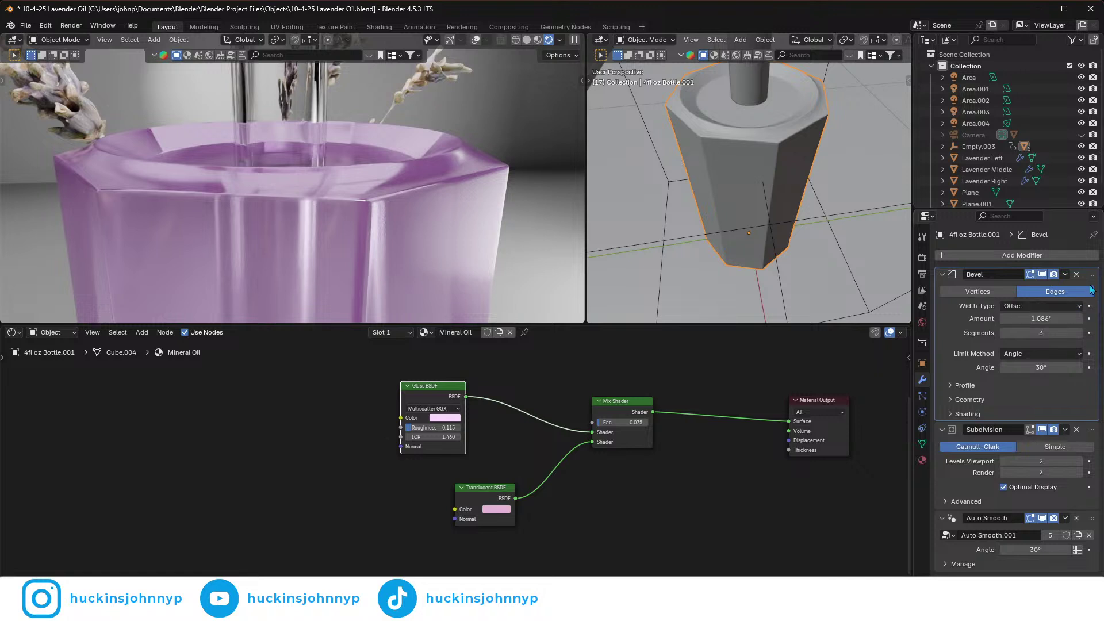
drag(1091, 279, 1089, 368)
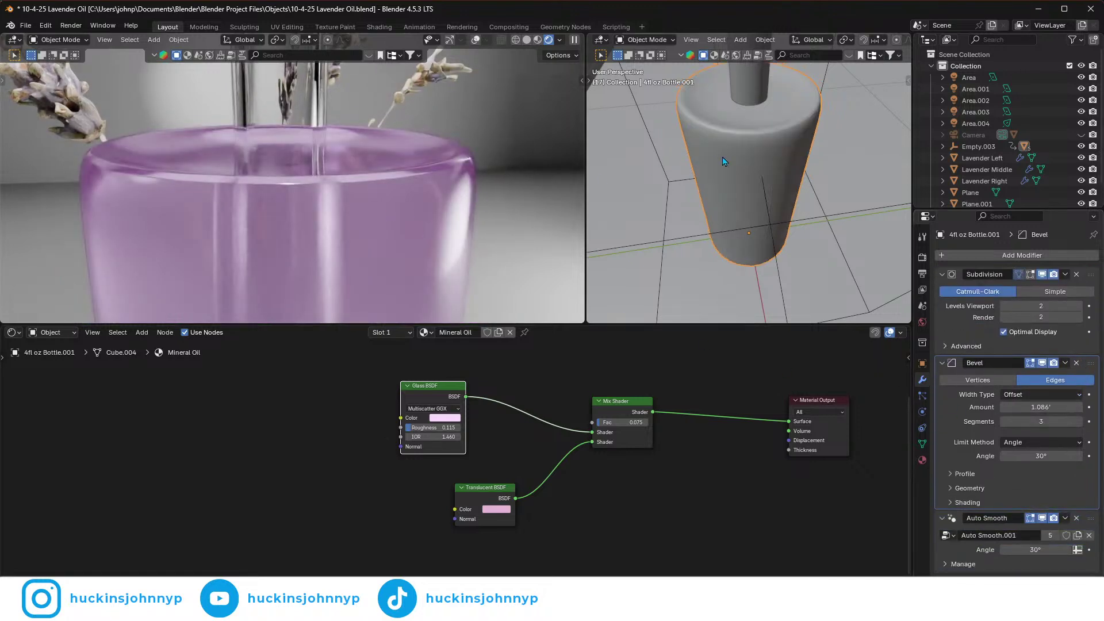
scroll(954, 143, down, 1)
scroll(966, 142, up, 1)
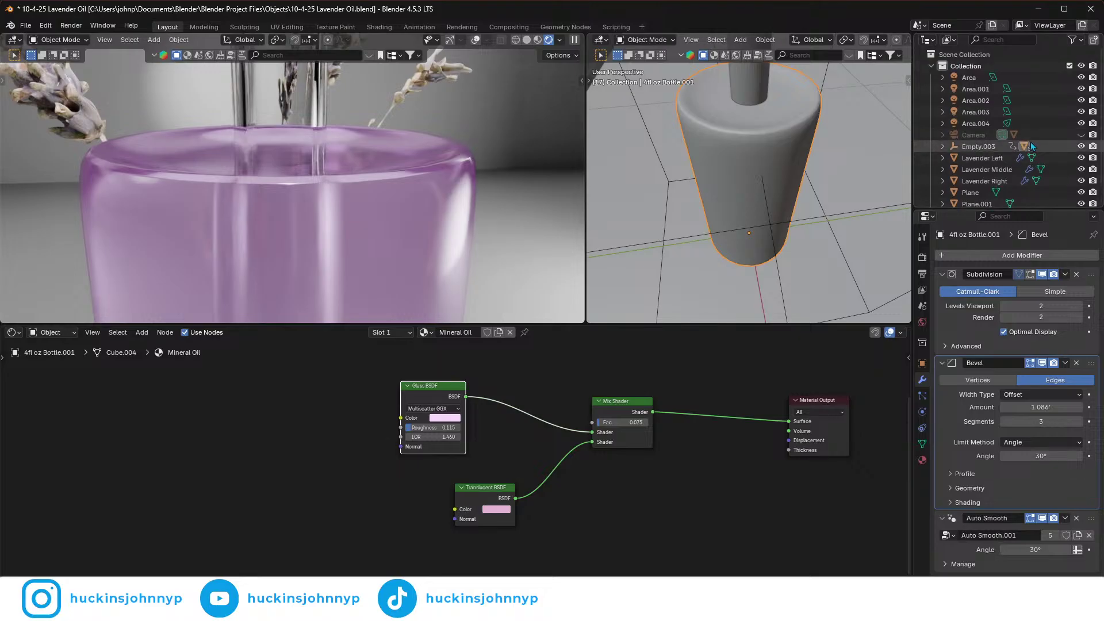
- Unhide the 4fl oz Bottle.003 glass object parented under Empty.003
scroll(977, 138, down, 1)
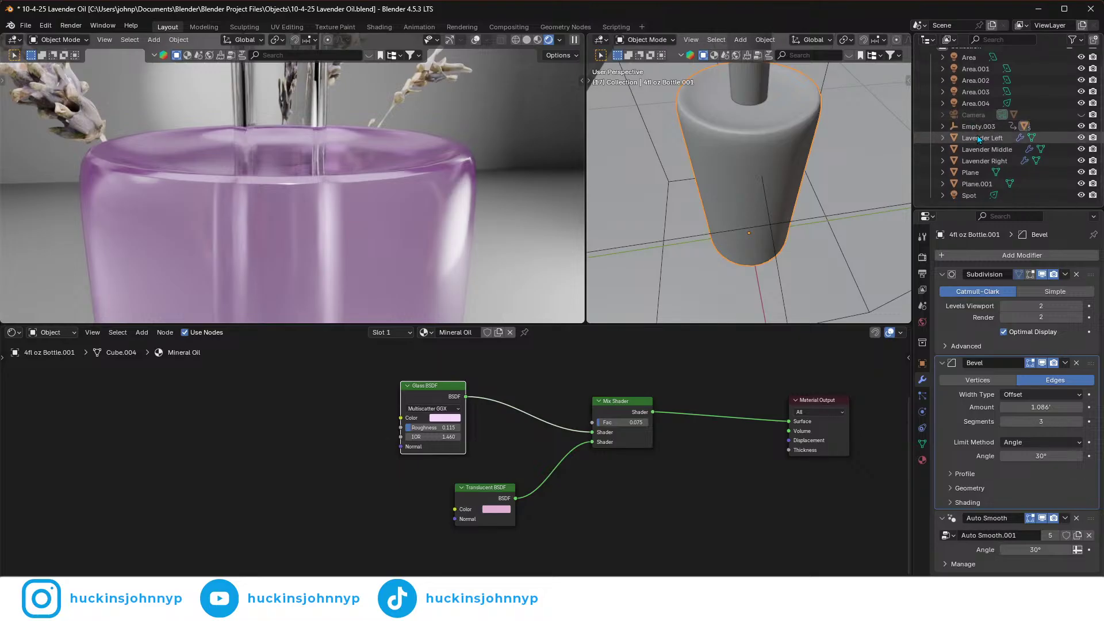
click(943, 126)
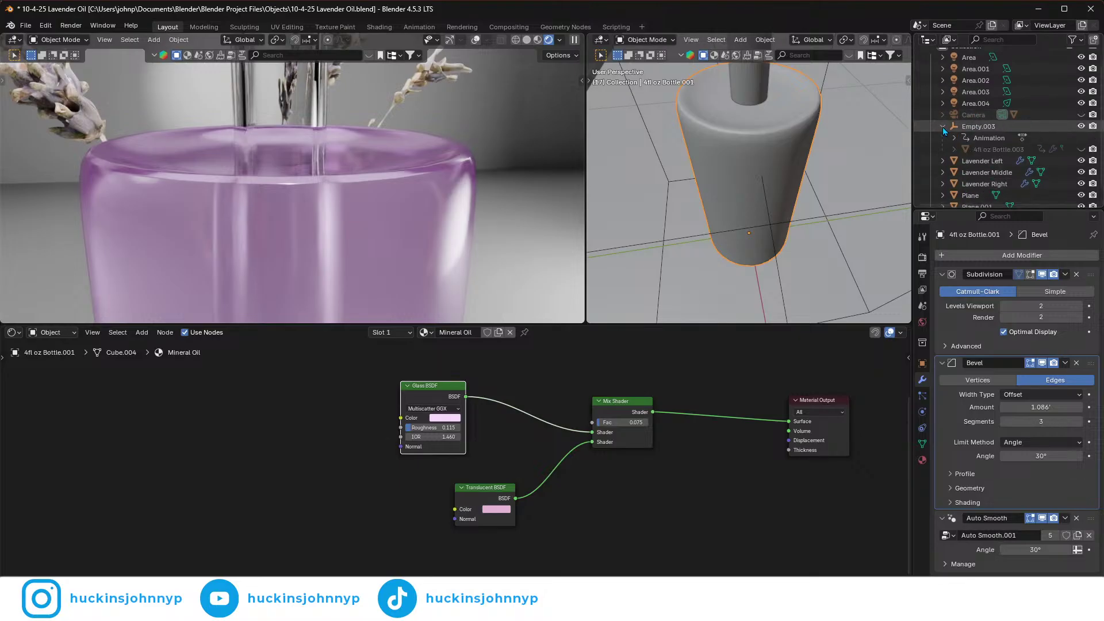
click(1081, 150)
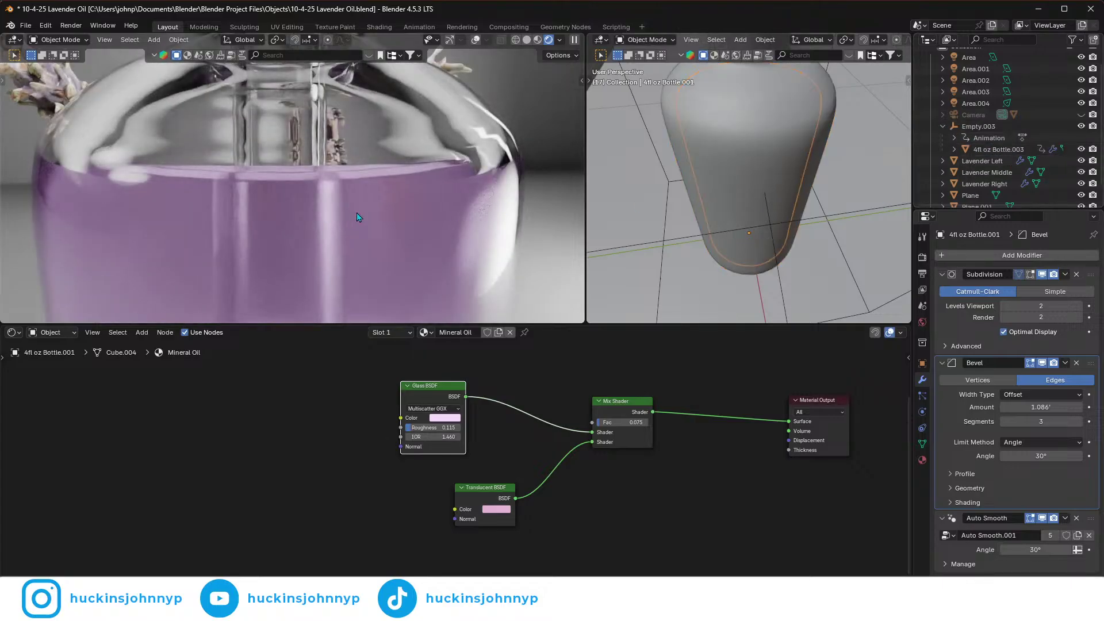
- Examine the oil's top edge through the glass up close and from the camera view
scroll(302, 207, up, 4)
scroll(304, 212, down, 2)
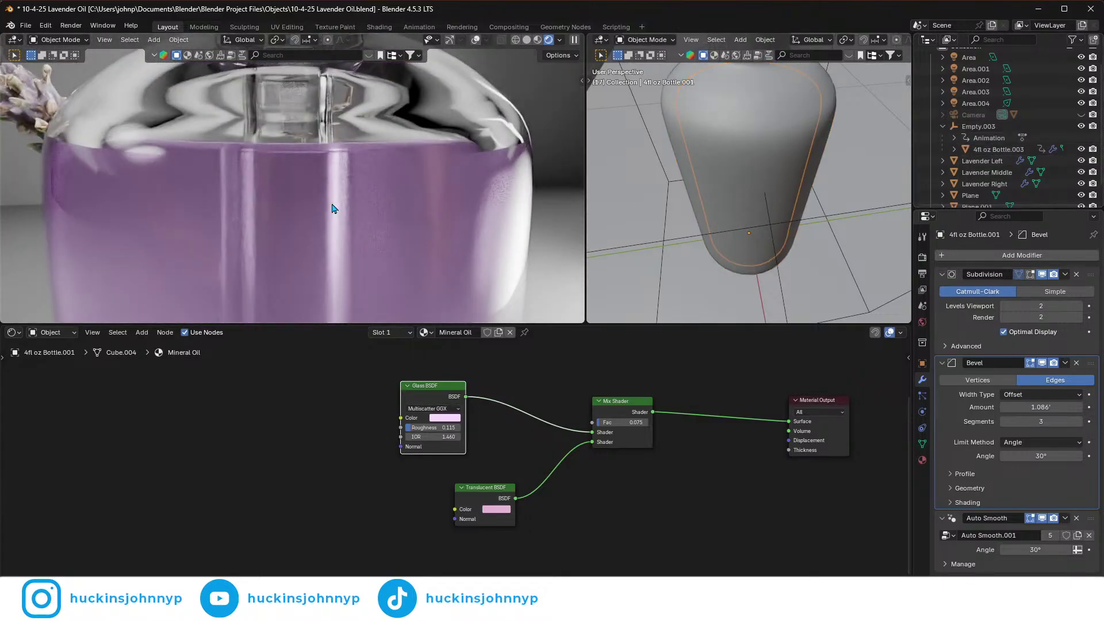
scroll(348, 220, up, 1)
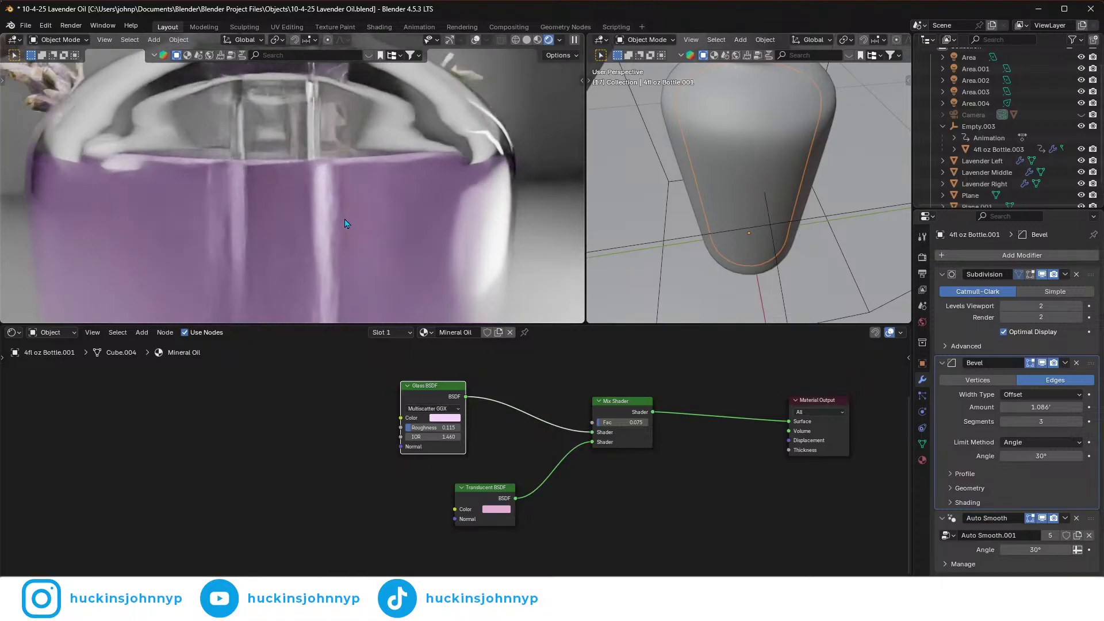
key(grave)
click(288, 252)
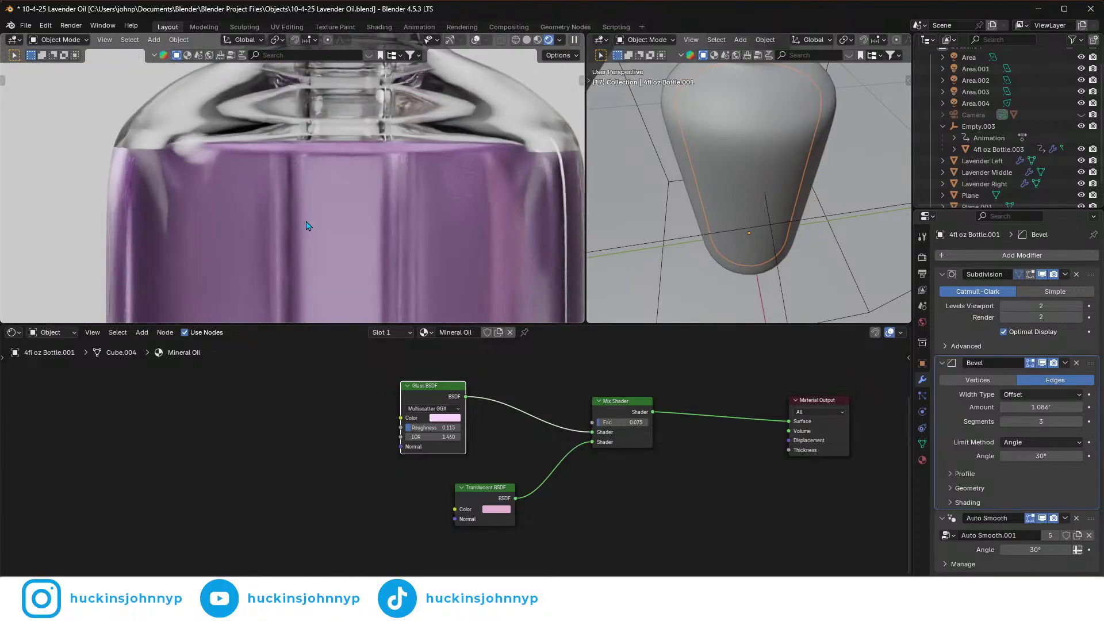
scroll(345, 222, down, 4)
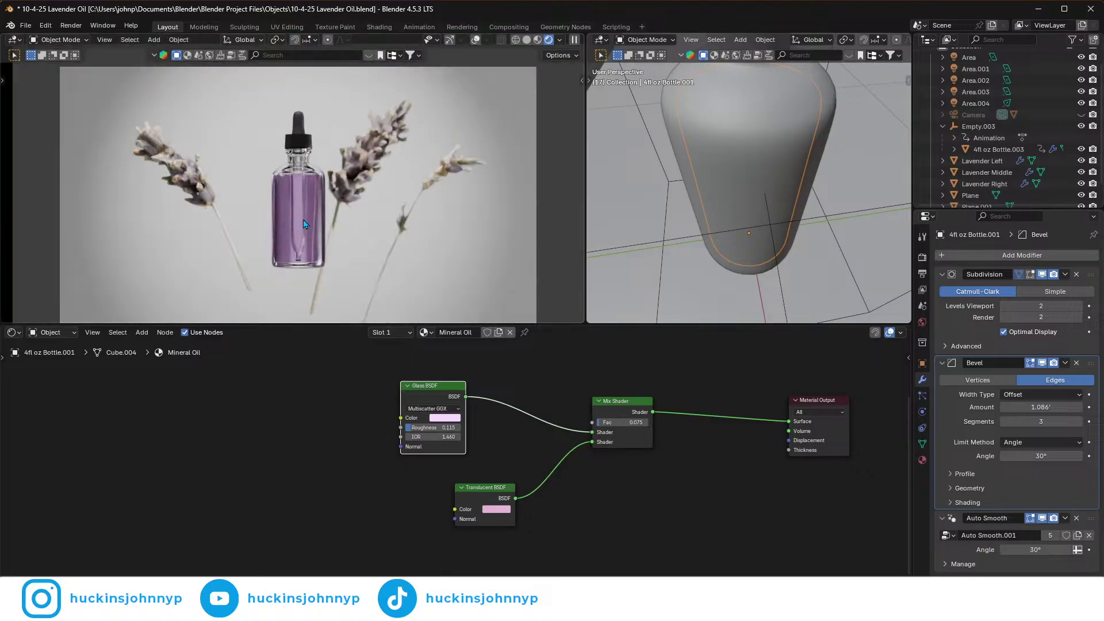
scroll(304, 224, up, 4)
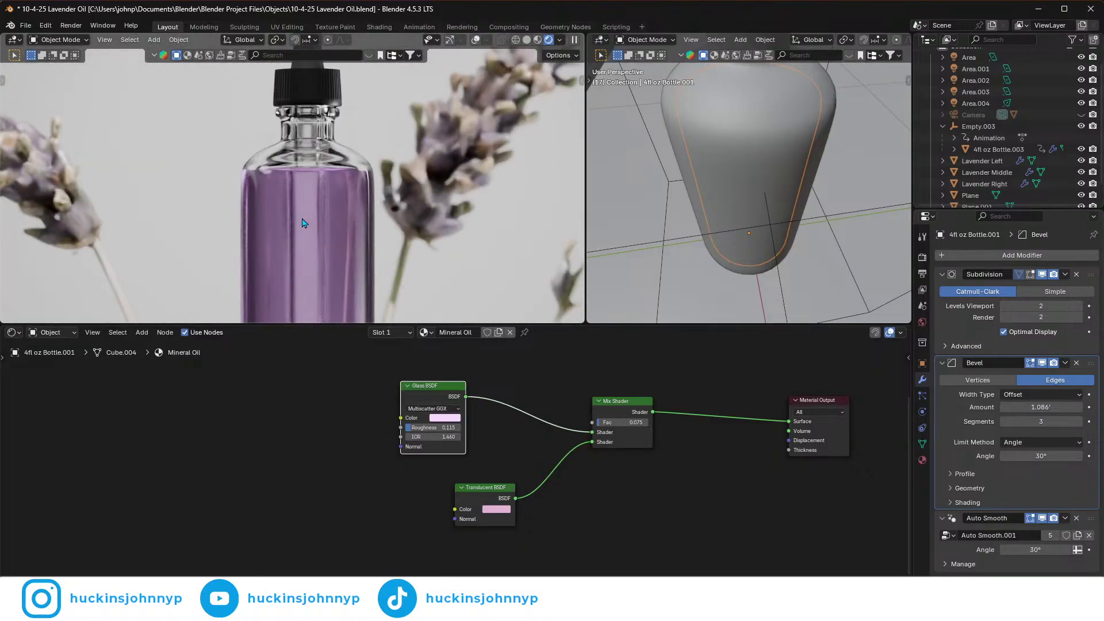
scroll(280, 197, up, 3)
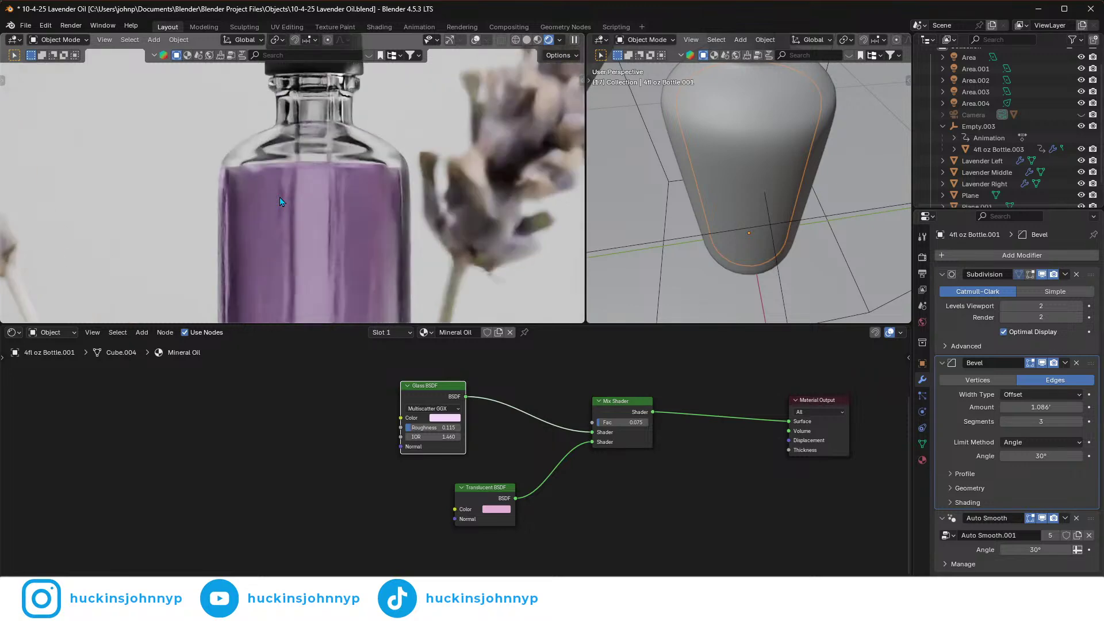
scroll(280, 201, up, 1)
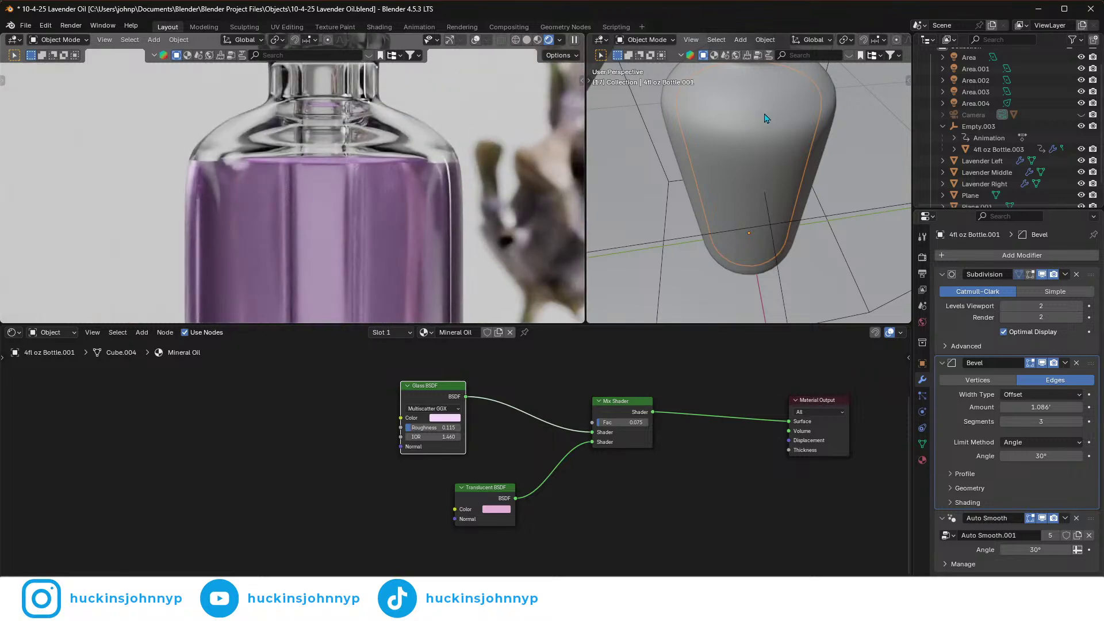
- Hide the 4fl oz Bottle.003 glass object and select the oil object inside it
key(Tab)
scroll(402, 197, down, 3)
scroll(248, 198, down, 3)
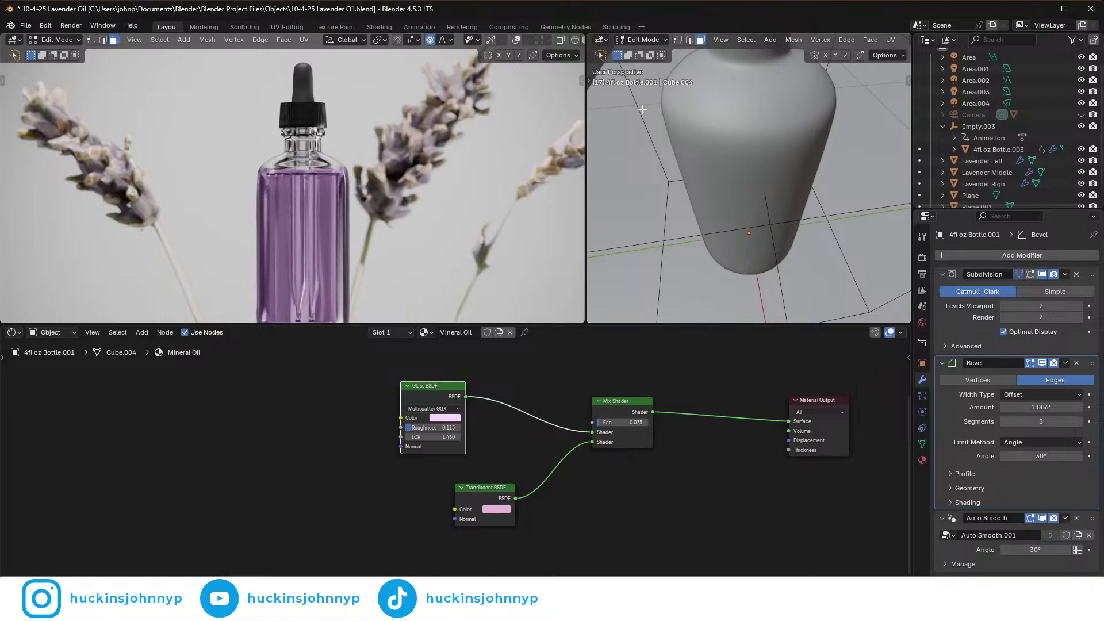
key(Tab)
click(745, 131)
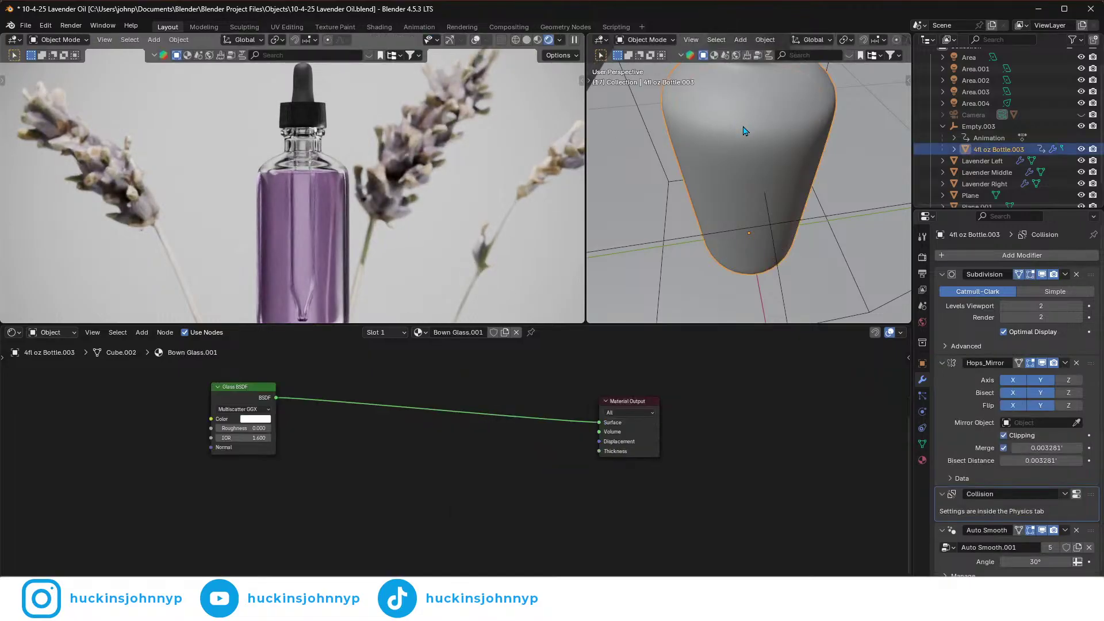
key(h)
click(745, 125)
- Raise the selected inner top faces of the oil mesh about 0.019' along the Z axis
key(Tab)
key(g)
key(z)
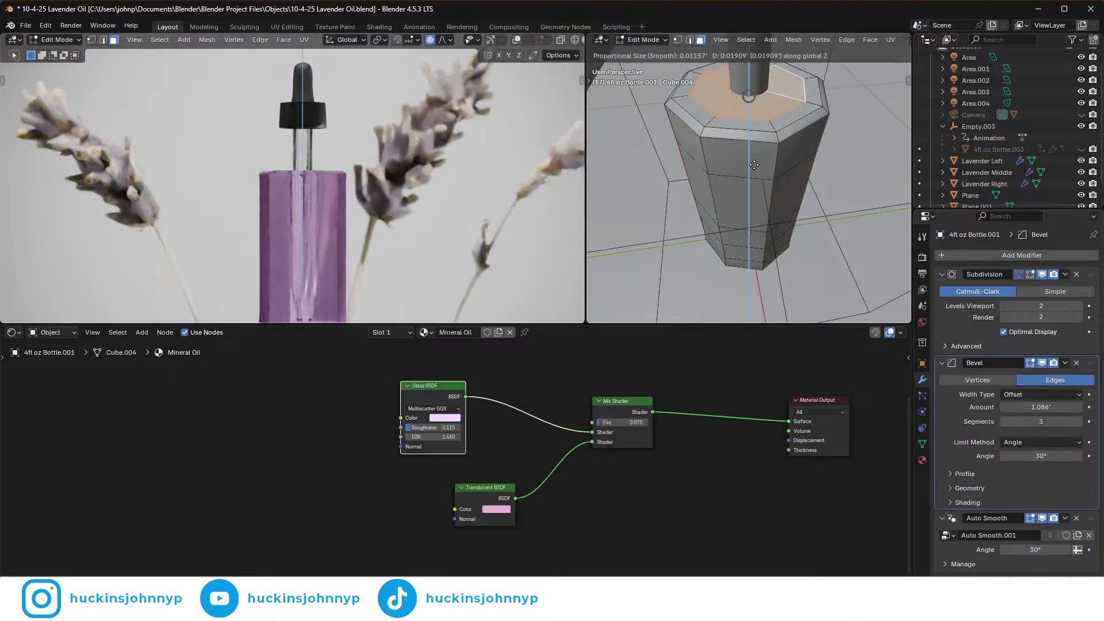
click(753, 164)
- Add the surrounding ring of top faces to the selection, lower the oil's top about 0.007' along Z, and leave mesh editing
middle_drag(755, 147, 715, 106)
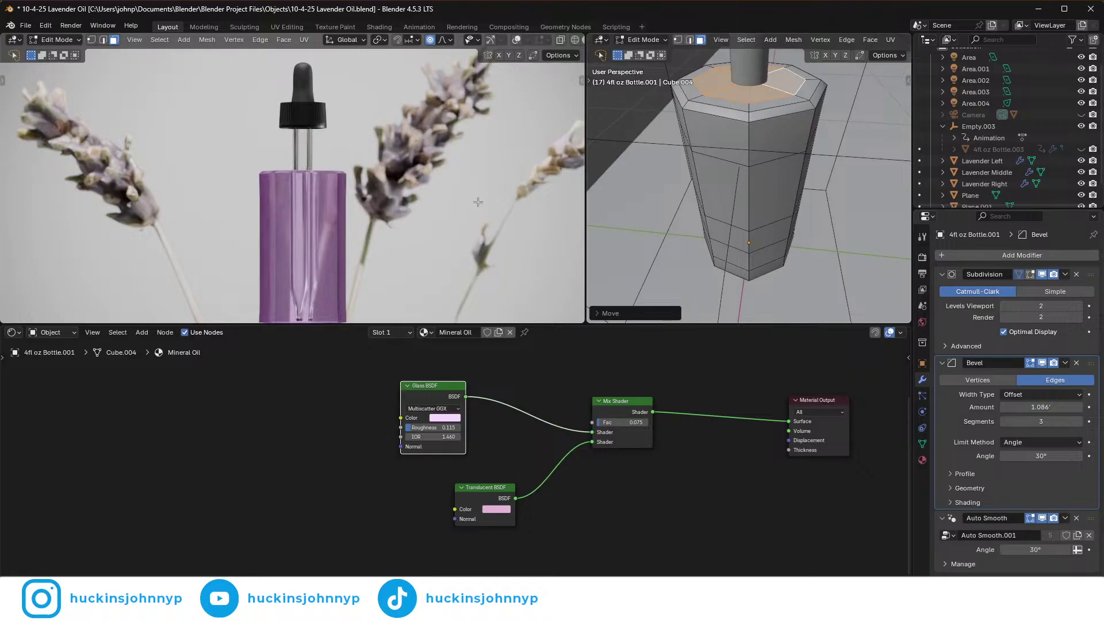
scroll(331, 174, up, 3)
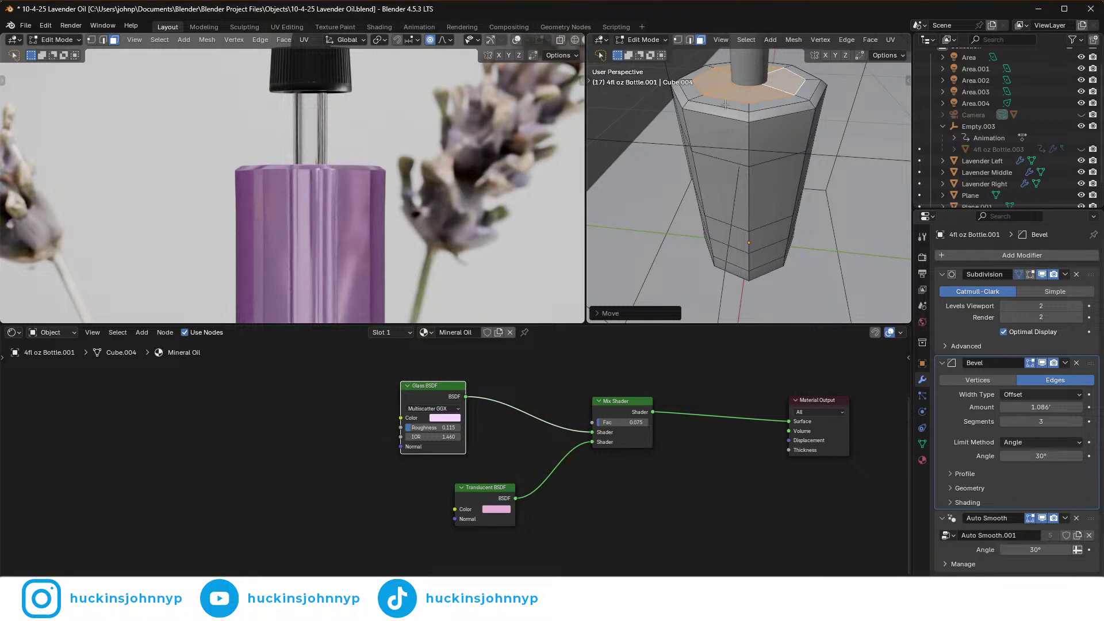
shift+click(725, 105)
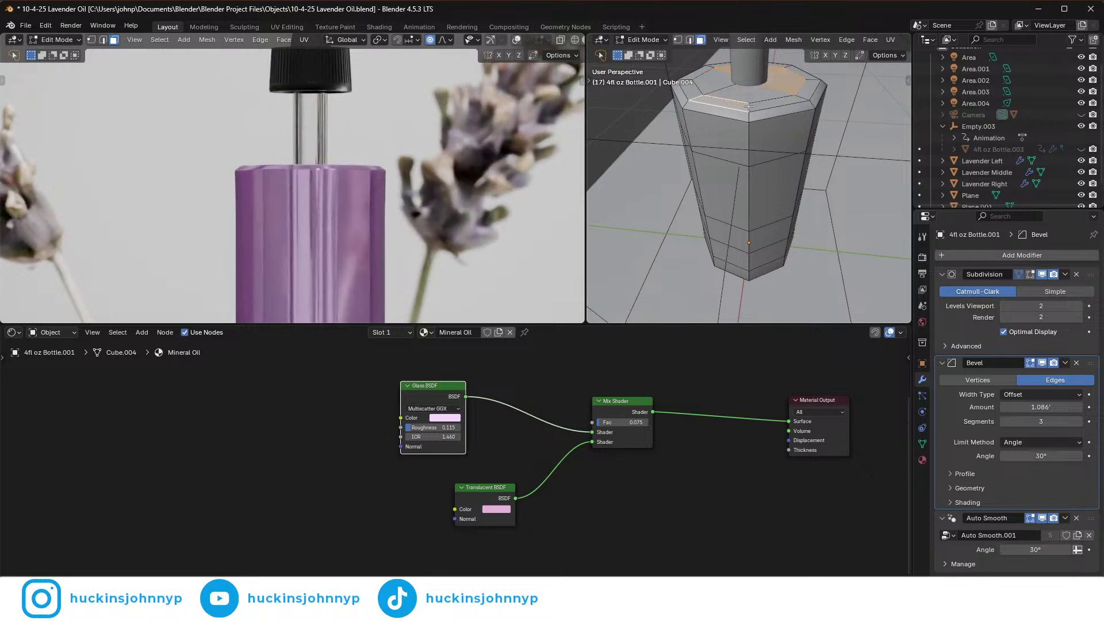
alt+shift+click(749, 106)
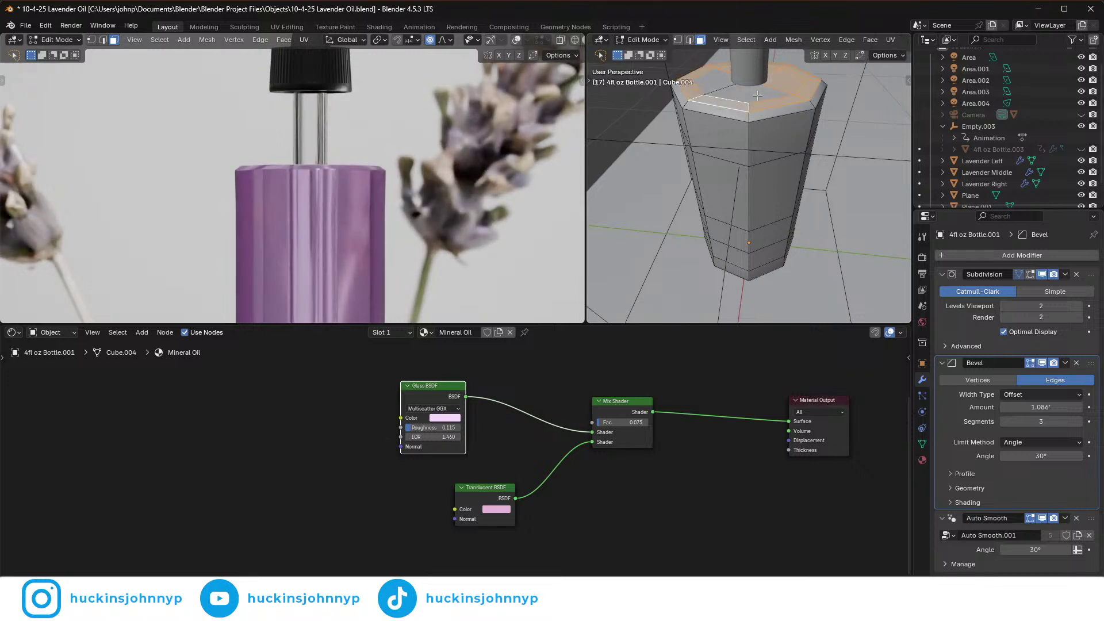
key(g)
key(z)
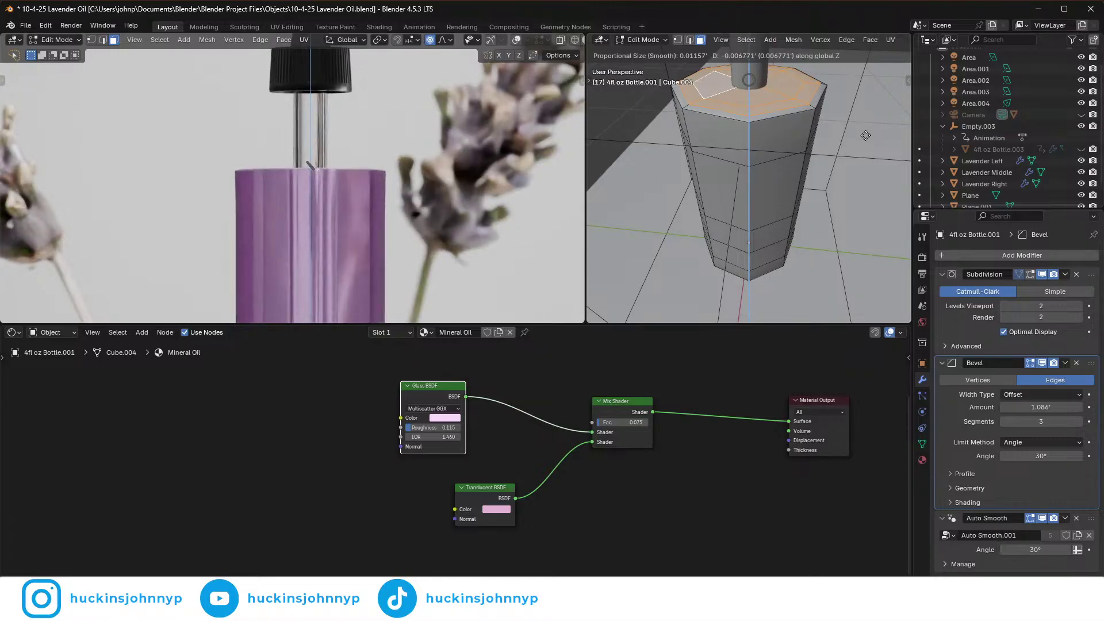
click(821, 135)
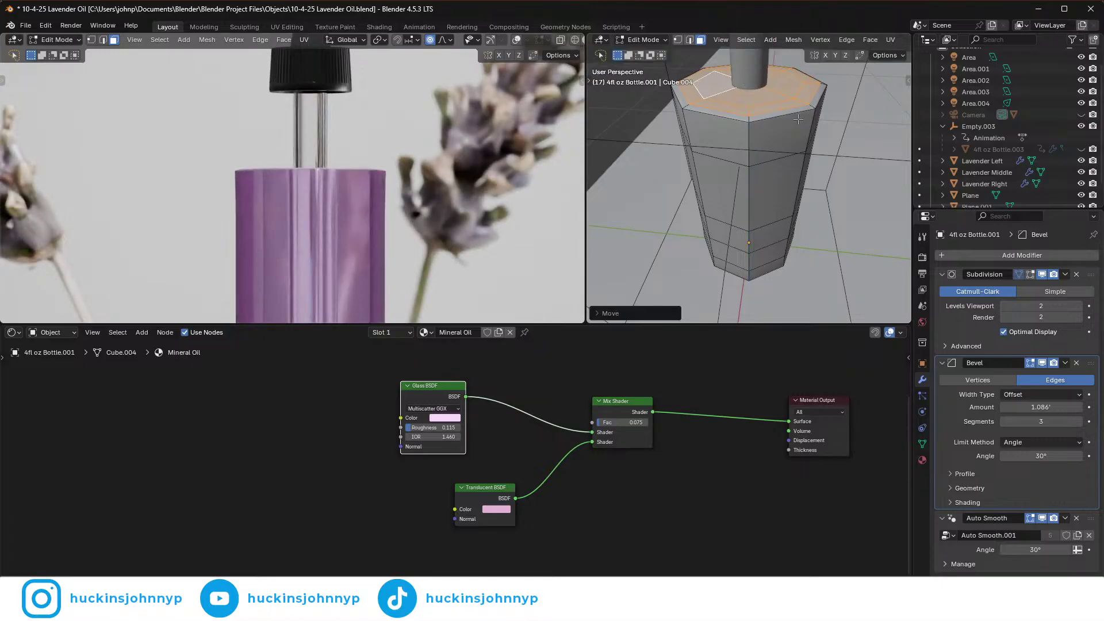
key(Tab)
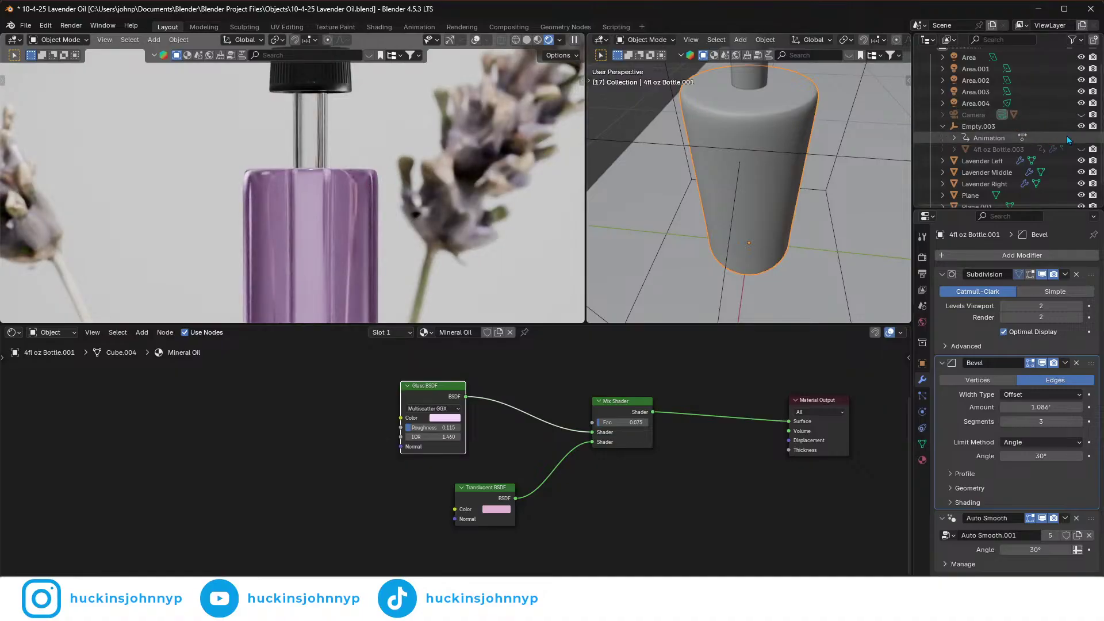
- Unhide the 4fl oz Bottle.003 glass object and examine the oil surface through the bottle from several angles
click(1081, 149)
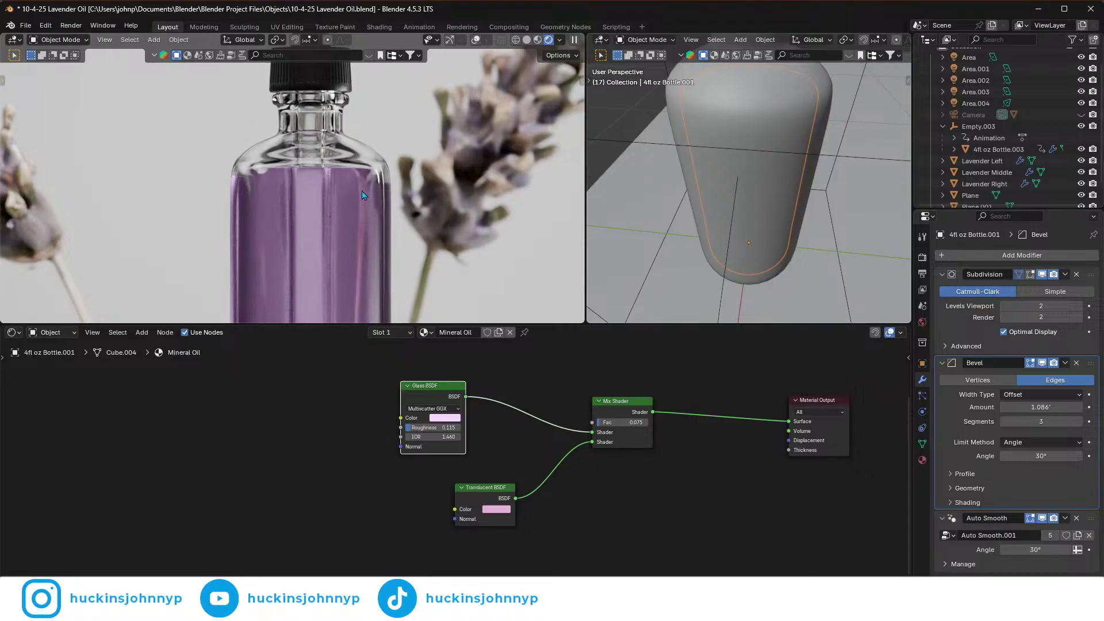
scroll(250, 196, up, 2)
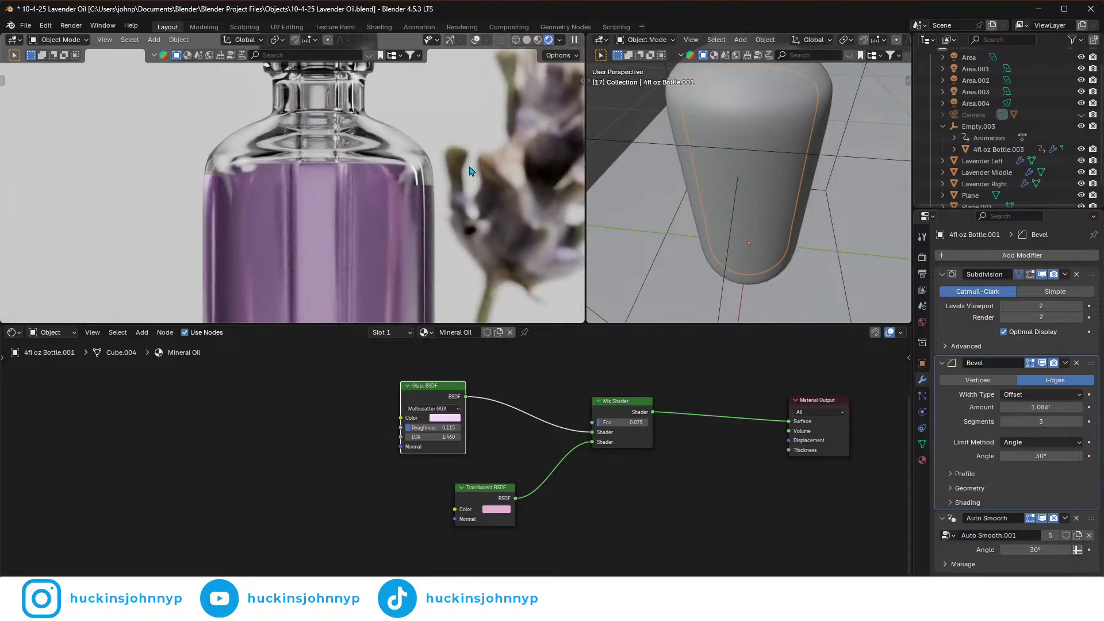
middle_drag(368, 167, 454, 206)
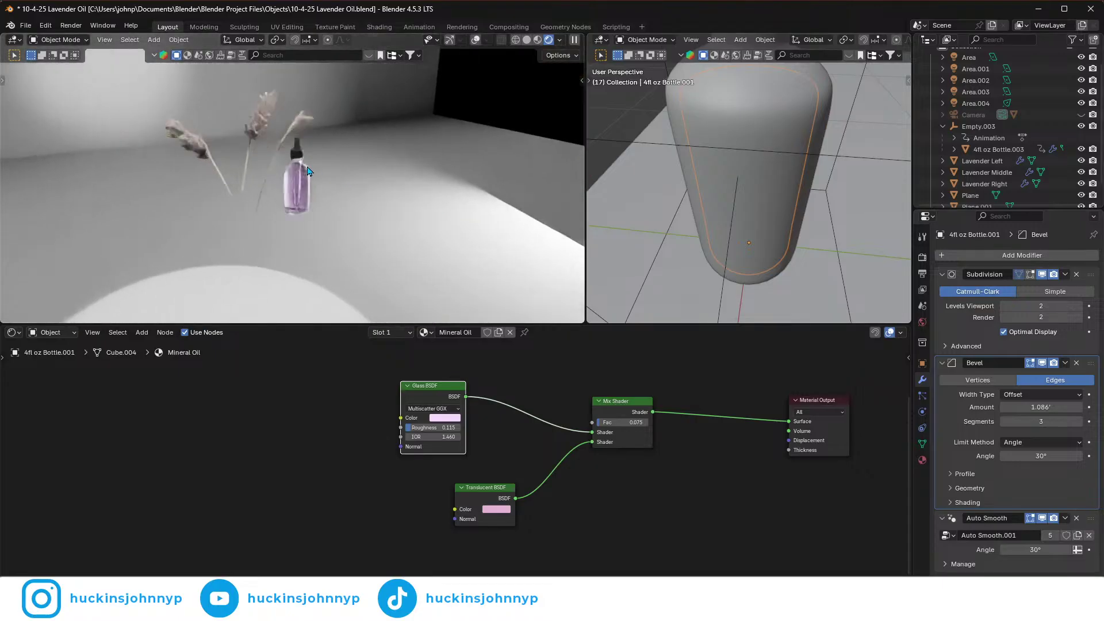
scroll(308, 167, up, 4)
scroll(342, 176, up, 8)
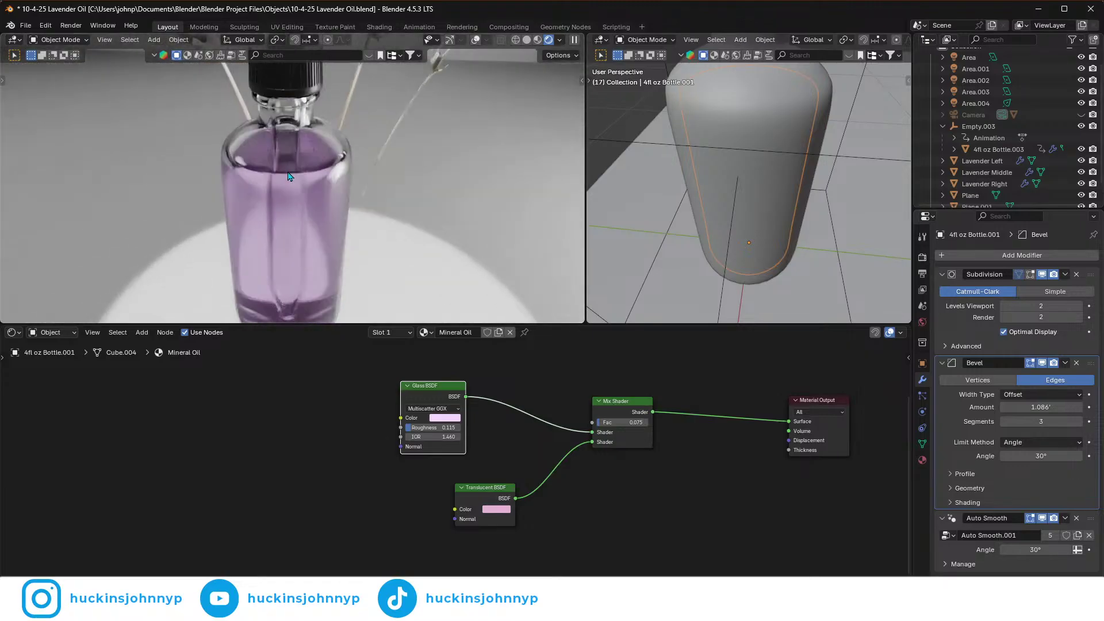
middle_drag(289, 176, 438, 212)
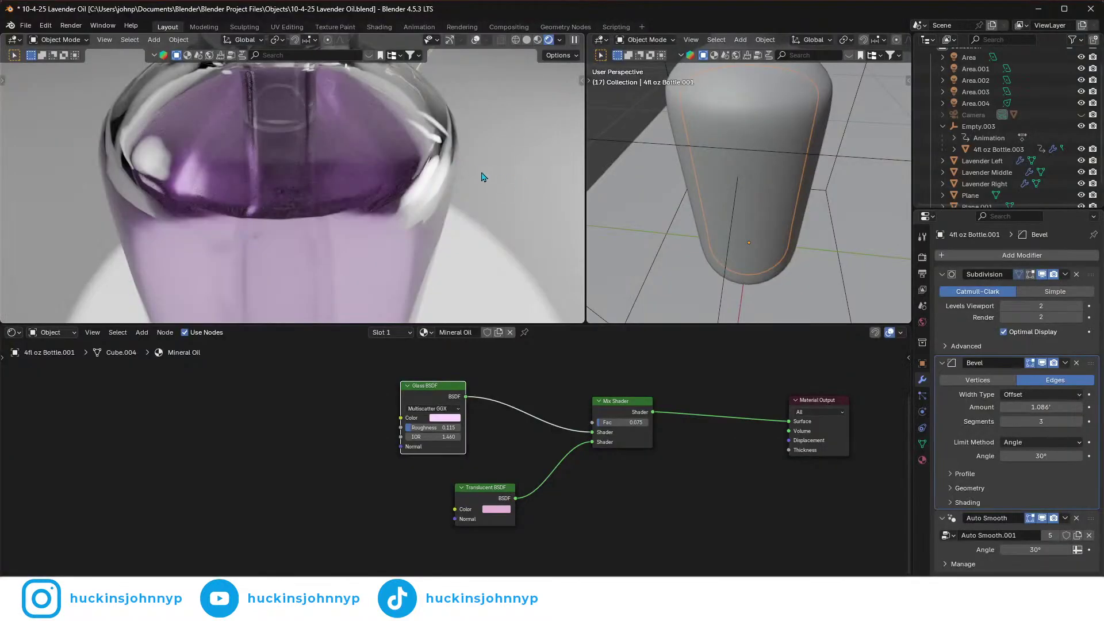
middle_drag(484, 177, 459, 153)
shift+middle_drag(364, 153, 385, 210)
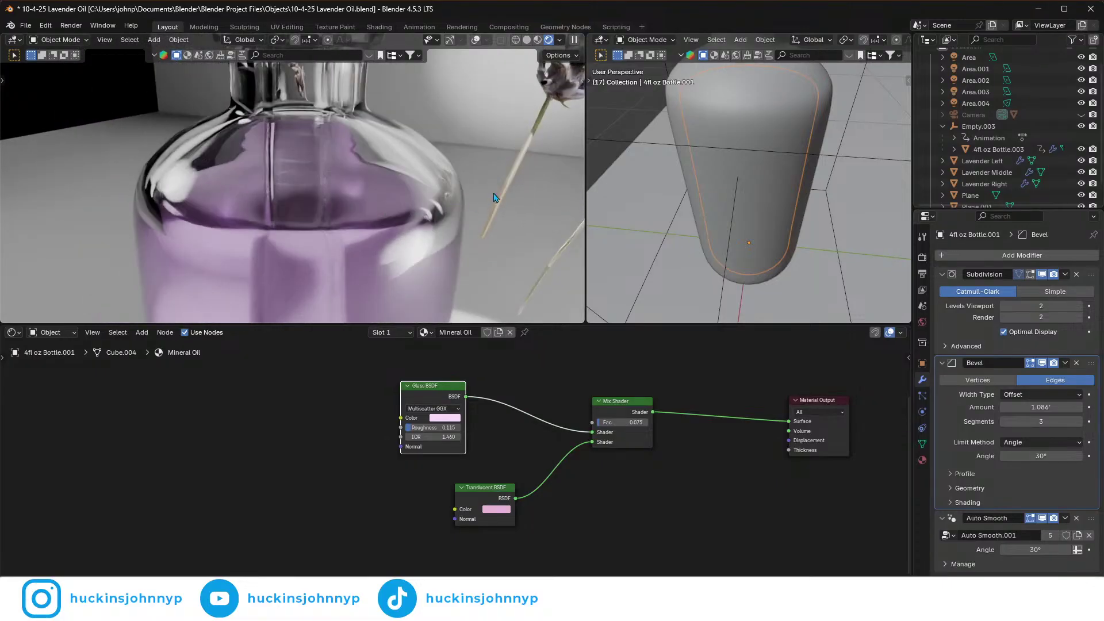
- Hide the 4fl oz Bottle.003 glass object and start editing the mesh of the oil object inside it
scroll(772, 116, down, 4)
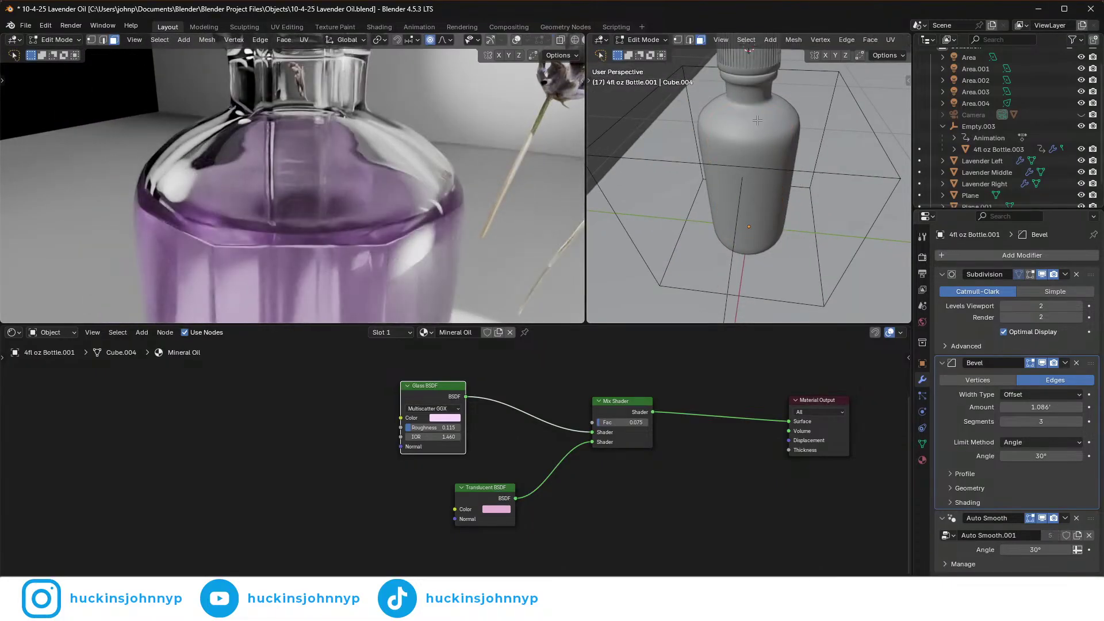
click(755, 150)
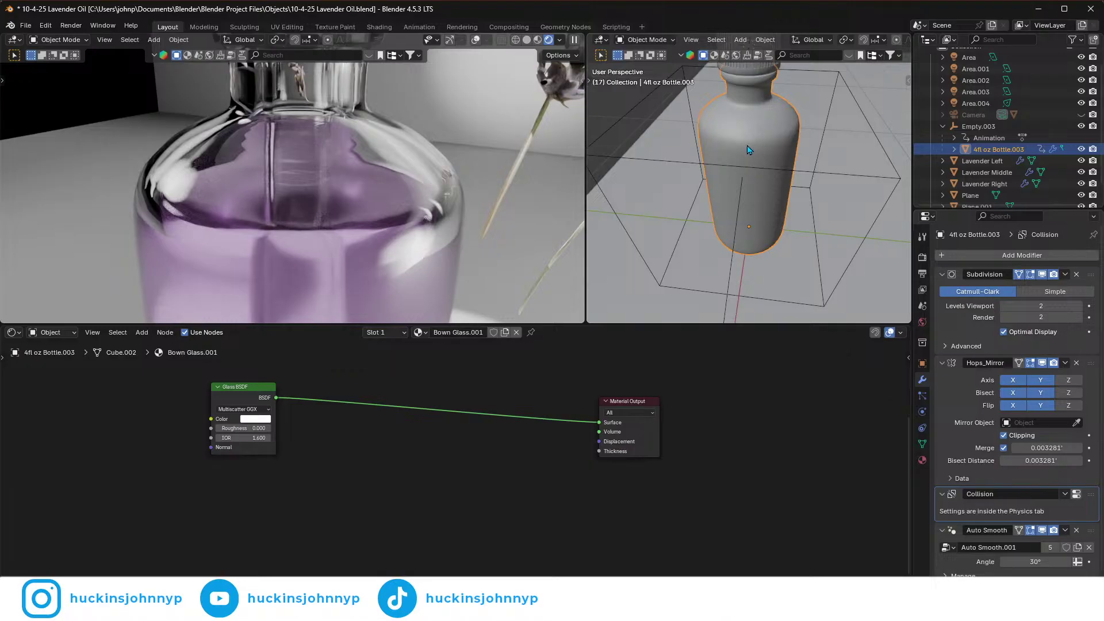
key(h)
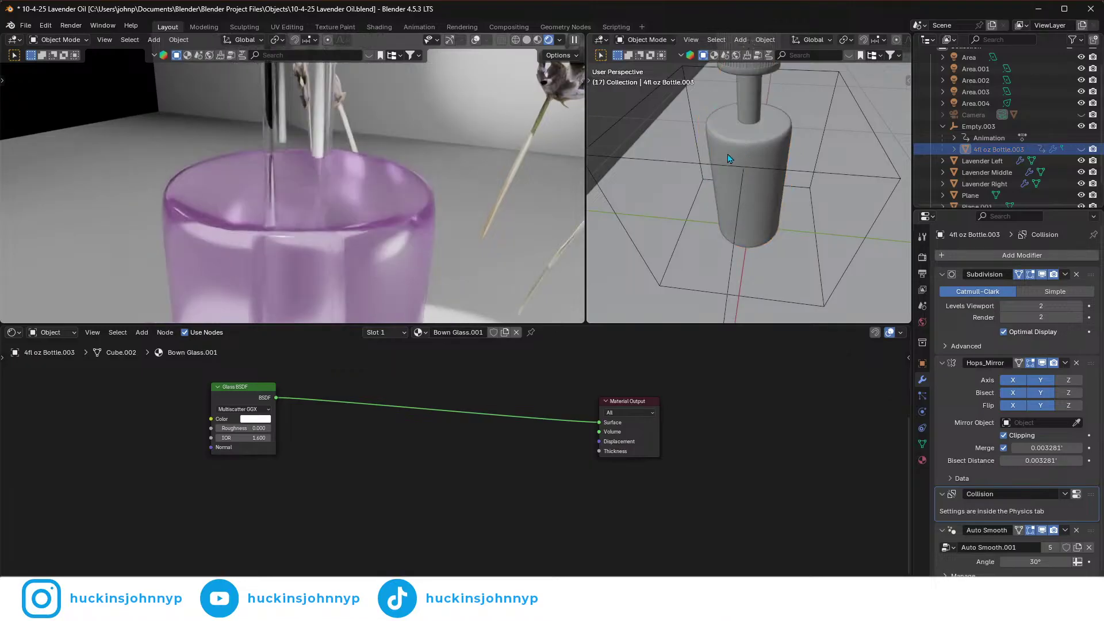
click(754, 136)
key(Tab)
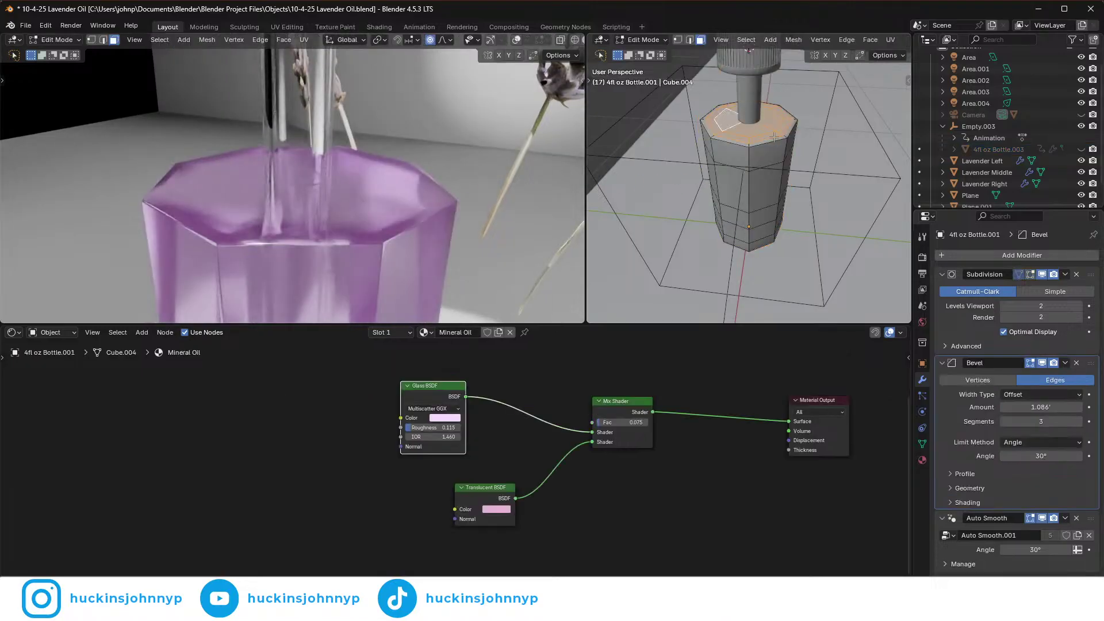
- Select the oil's inner top faces, scale them down towards the dropper, and raise them about 0.049' along Z
click(745, 133)
shift+click(728, 120)
shift+click(736, 110)
key(s)
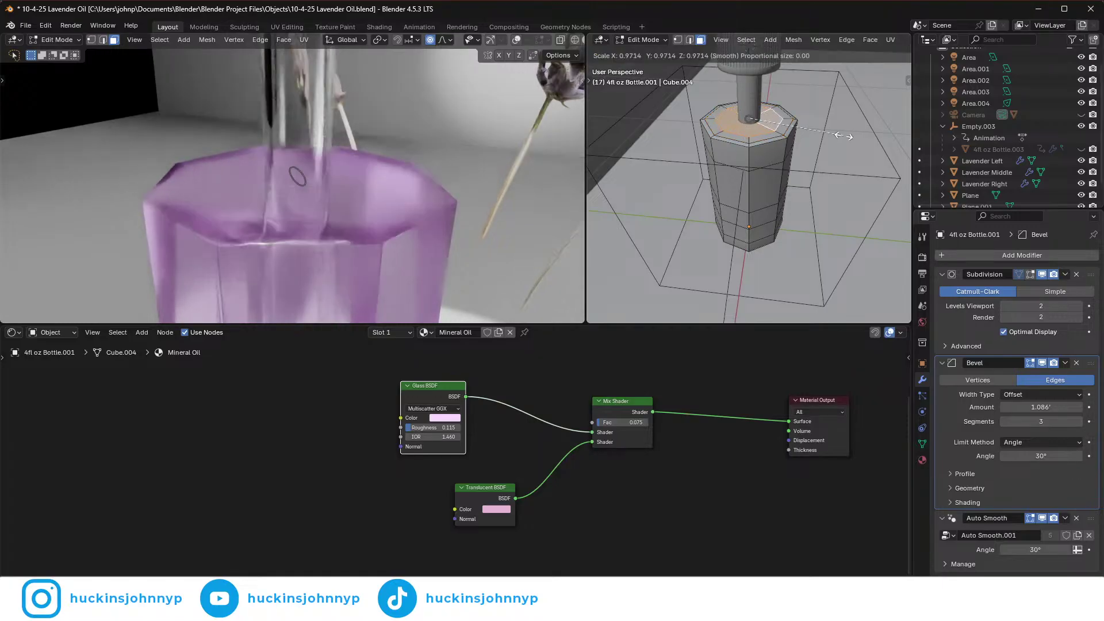
click(811, 134)
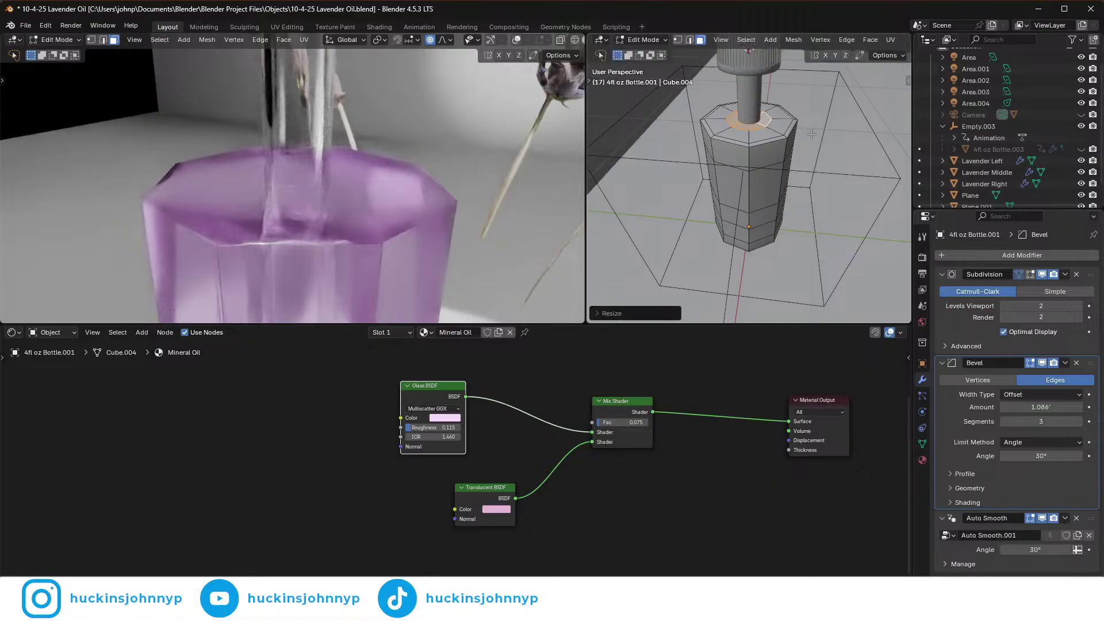
key(g)
key(z)
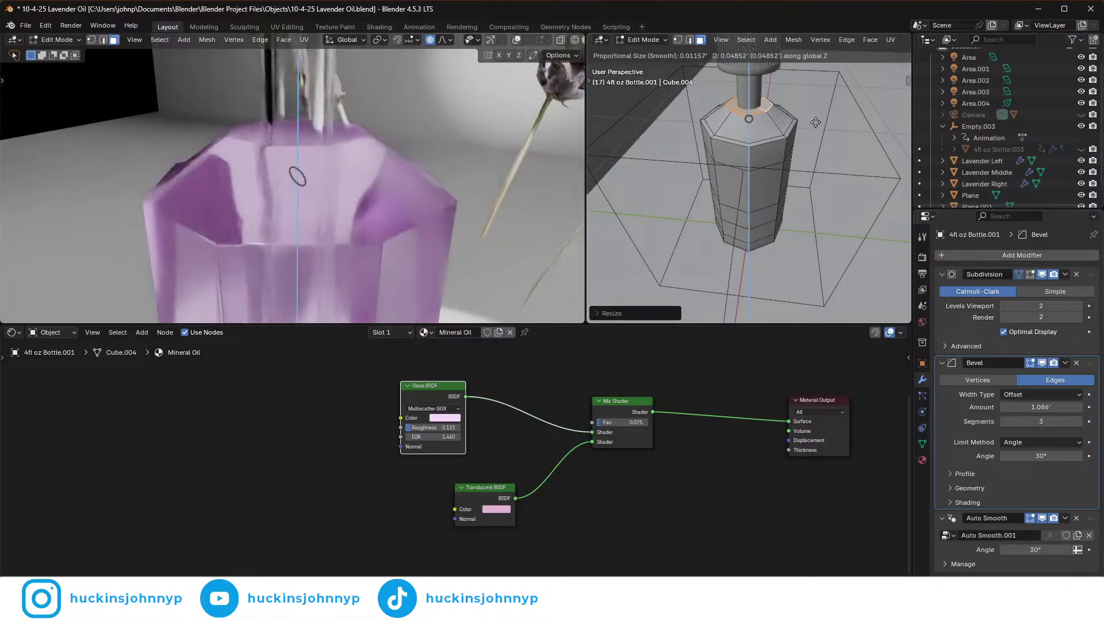
click(766, 138)
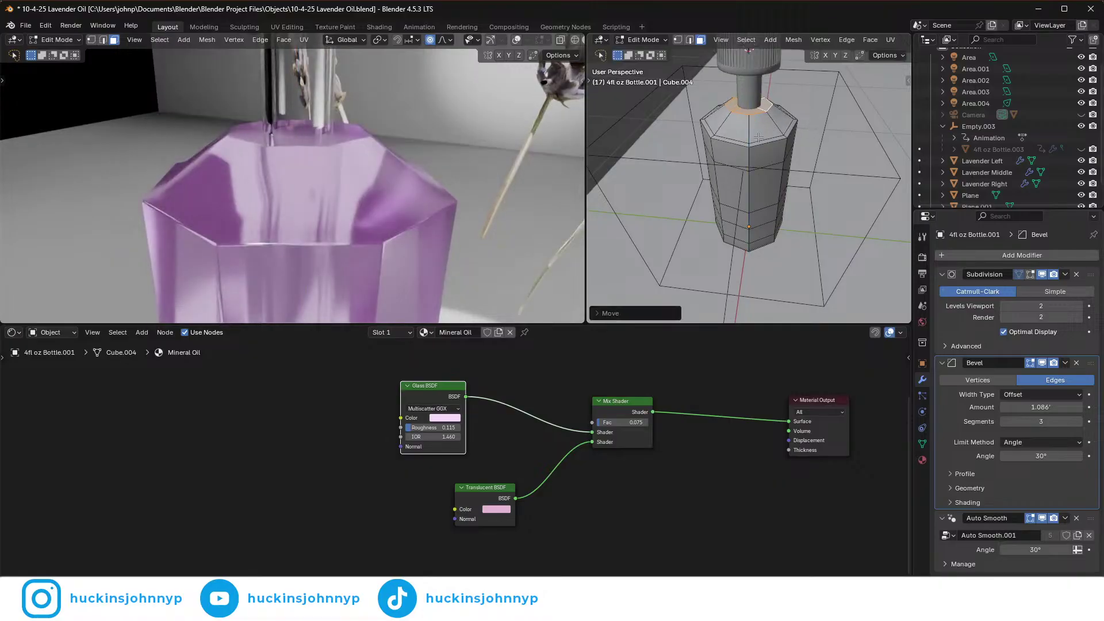
- Select the oil's sloped shoulder ring together with the inner top ring and raise both about 0.014' along Z
click(760, 135)
key(alt+a)
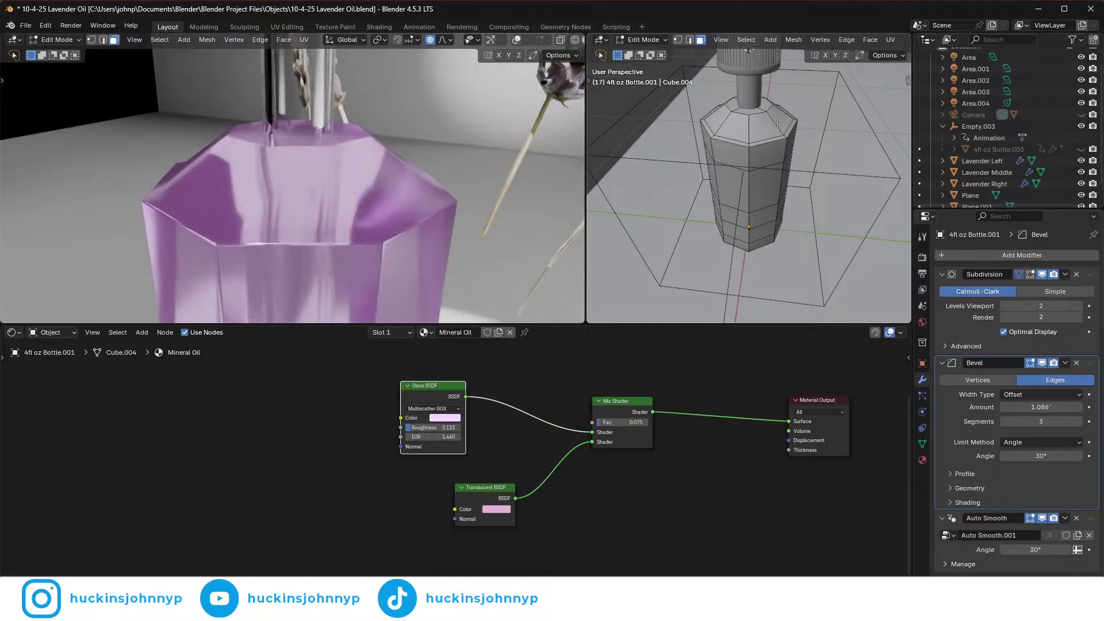
alt+click(777, 125)
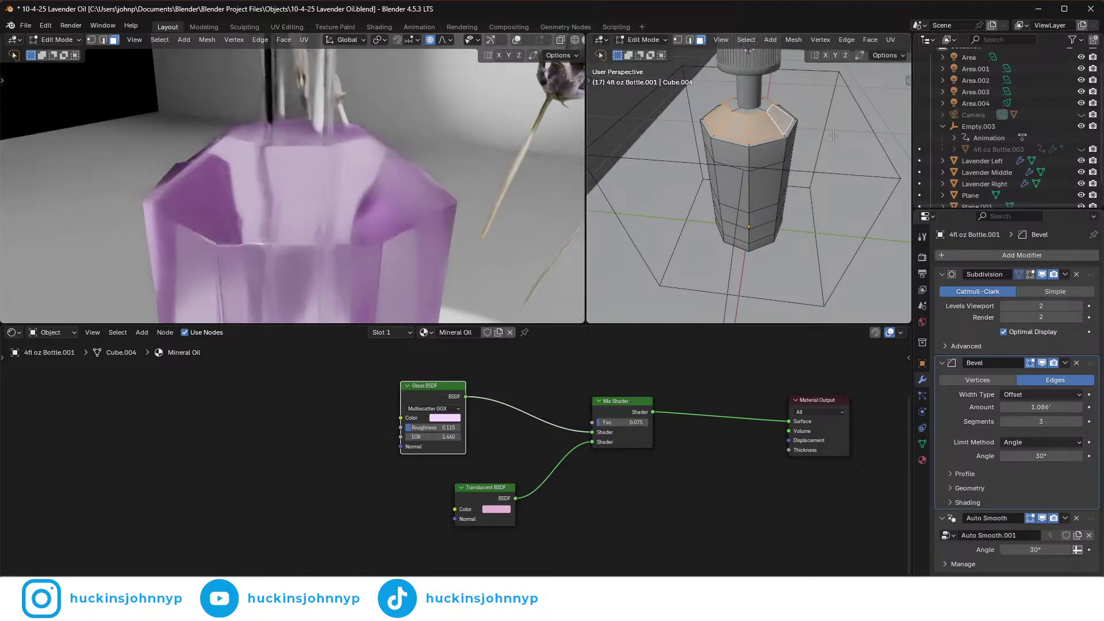
ctrl+click(767, 106)
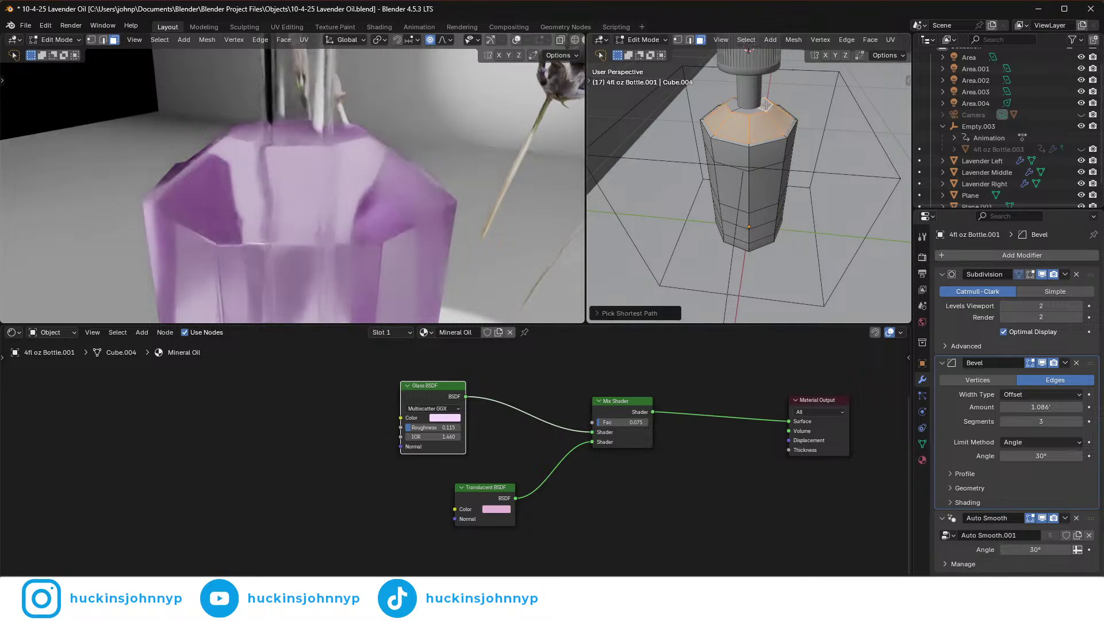
key(g)
key(z)
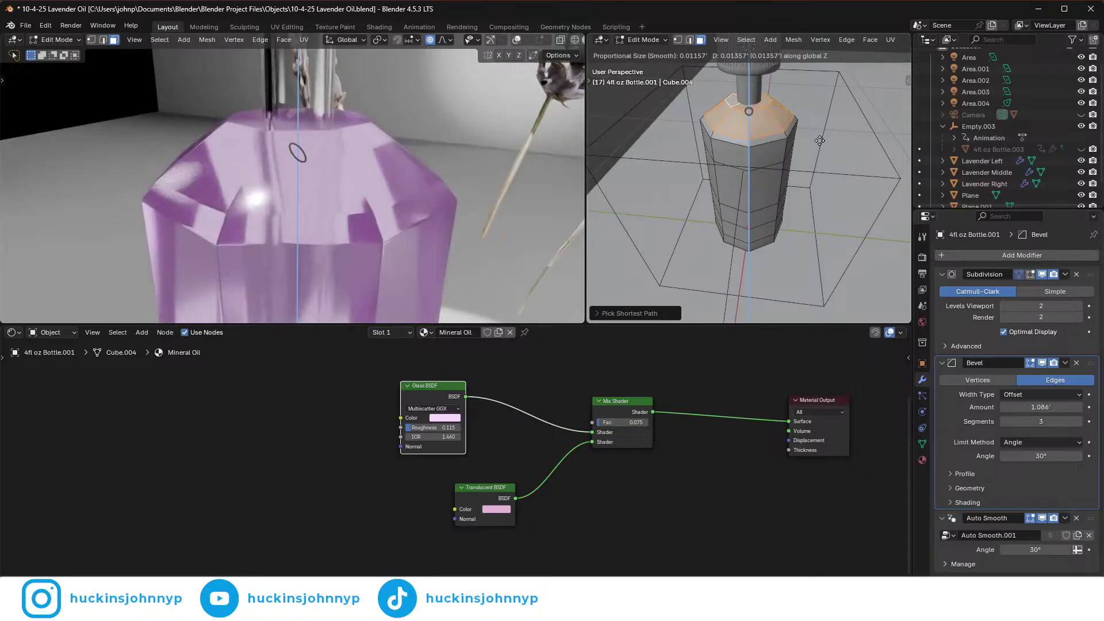
click(820, 139)
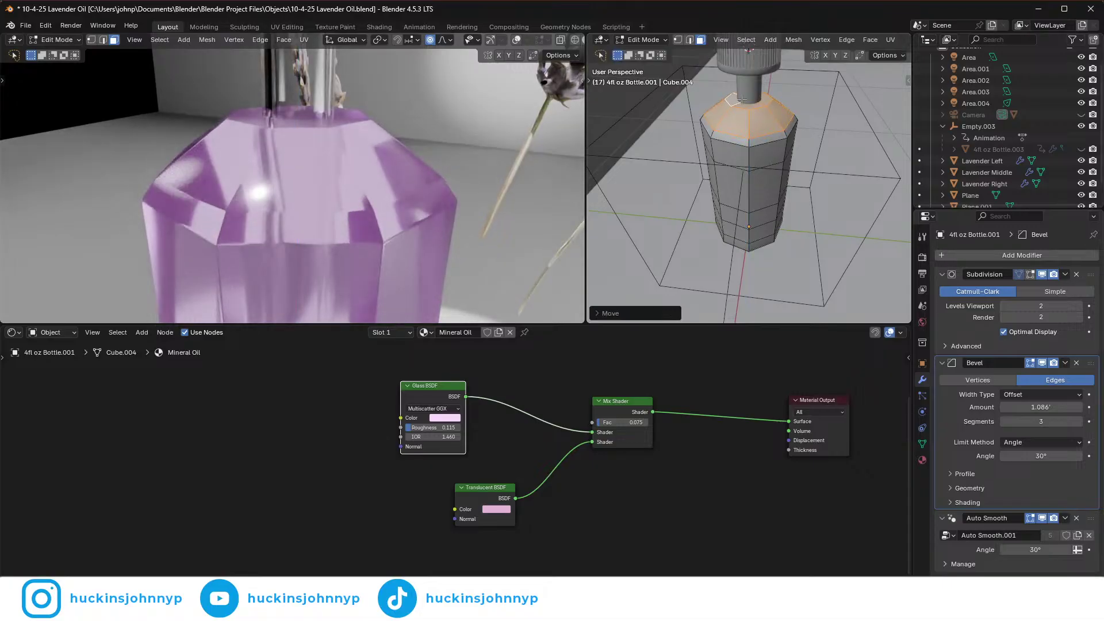
- Select only the oil's innermost top face ring around the dropper and lower it about 0.0065' along Z
click(748, 108)
alt+click(779, 122)
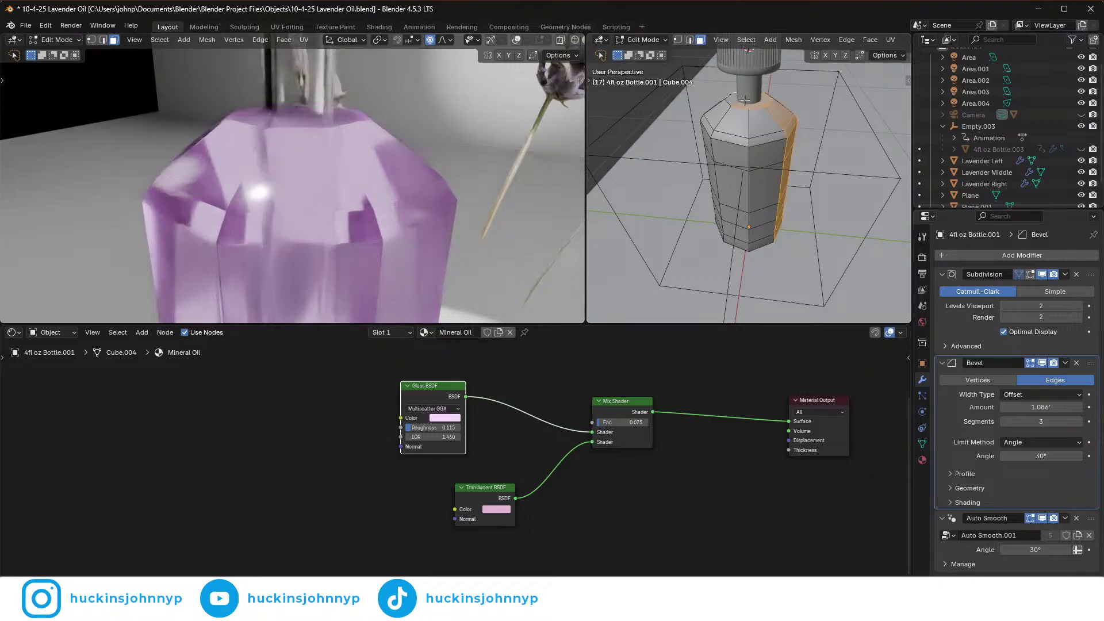
click(745, 95)
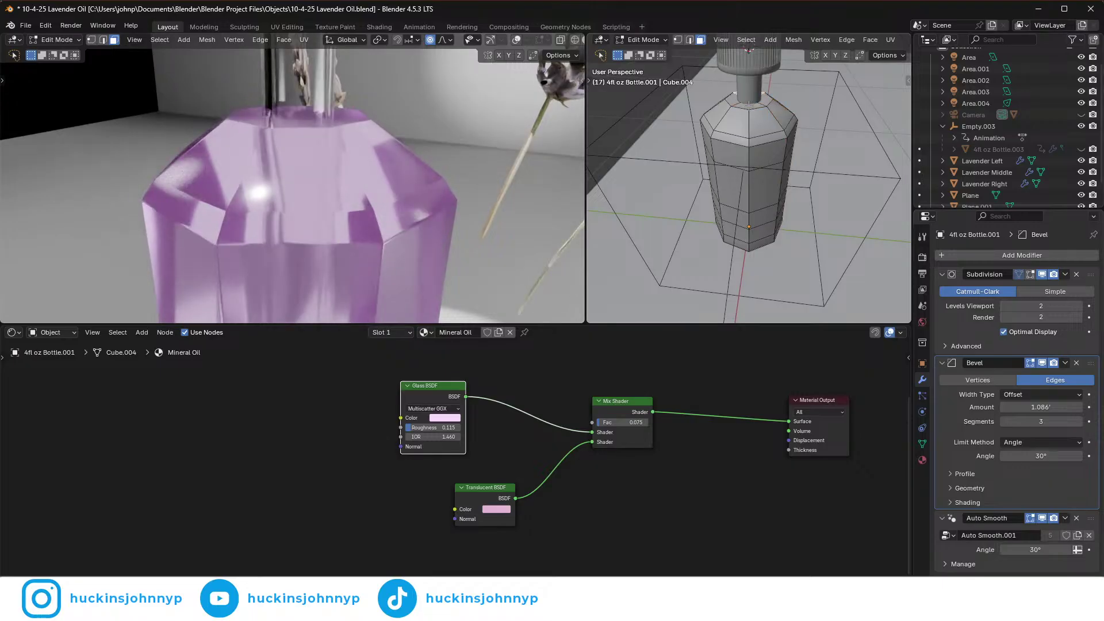
ctrl+click(748, 107)
key(g)
key(z)
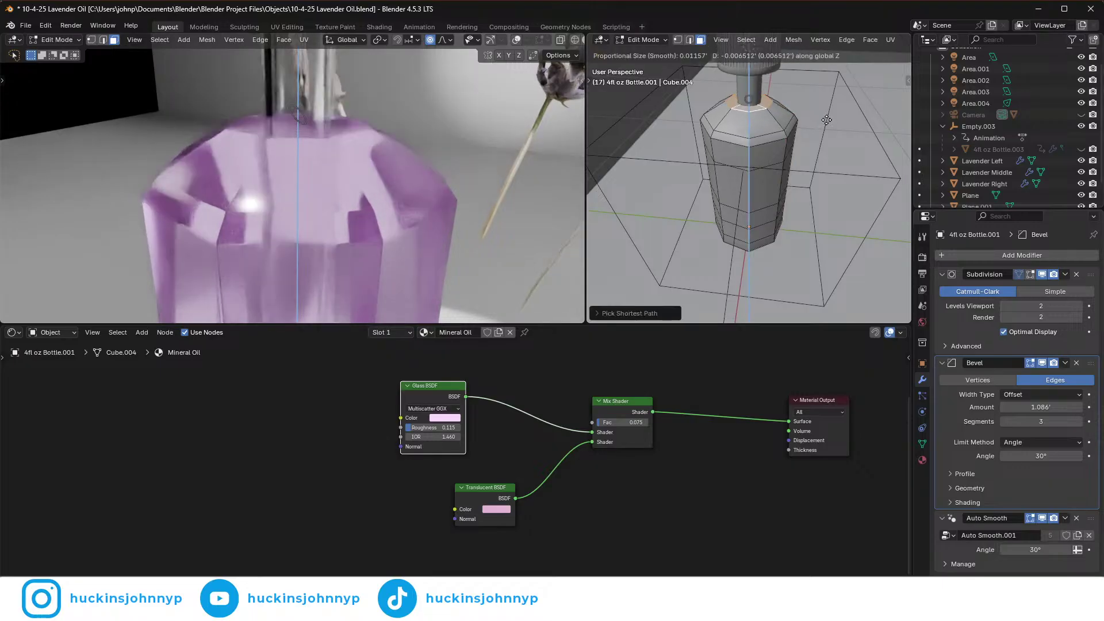
click(826, 120)
- Add a centred loop cut around the oil's sloped shoulder, scale it up to about 1.08, and leave mesh editing
key(ctrl+r)
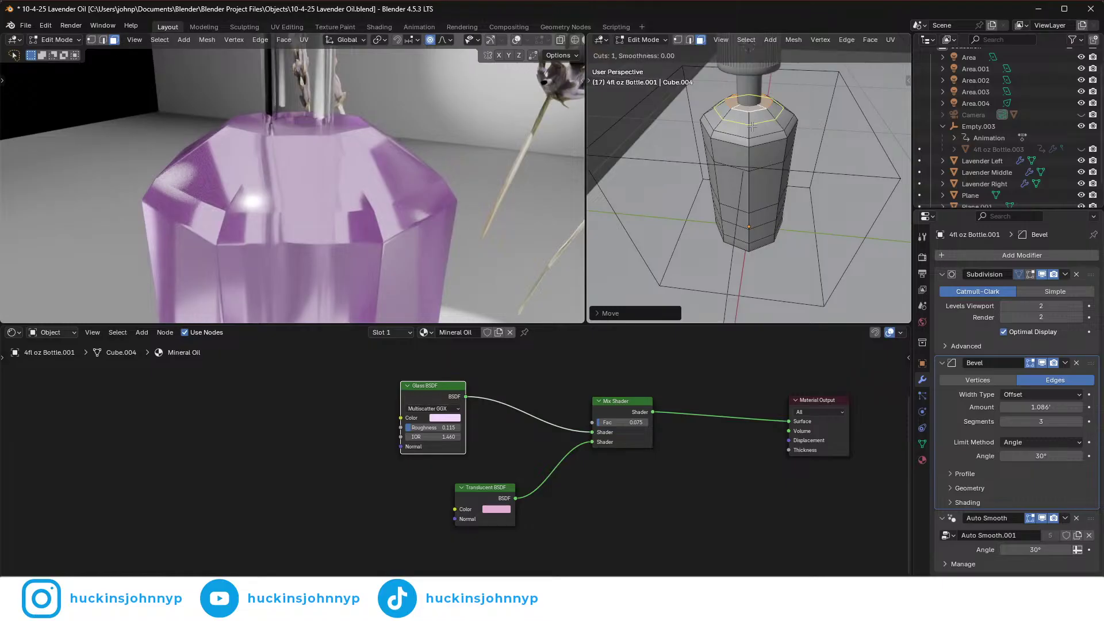
click(759, 118)
right_click(764, 121)
key(s)
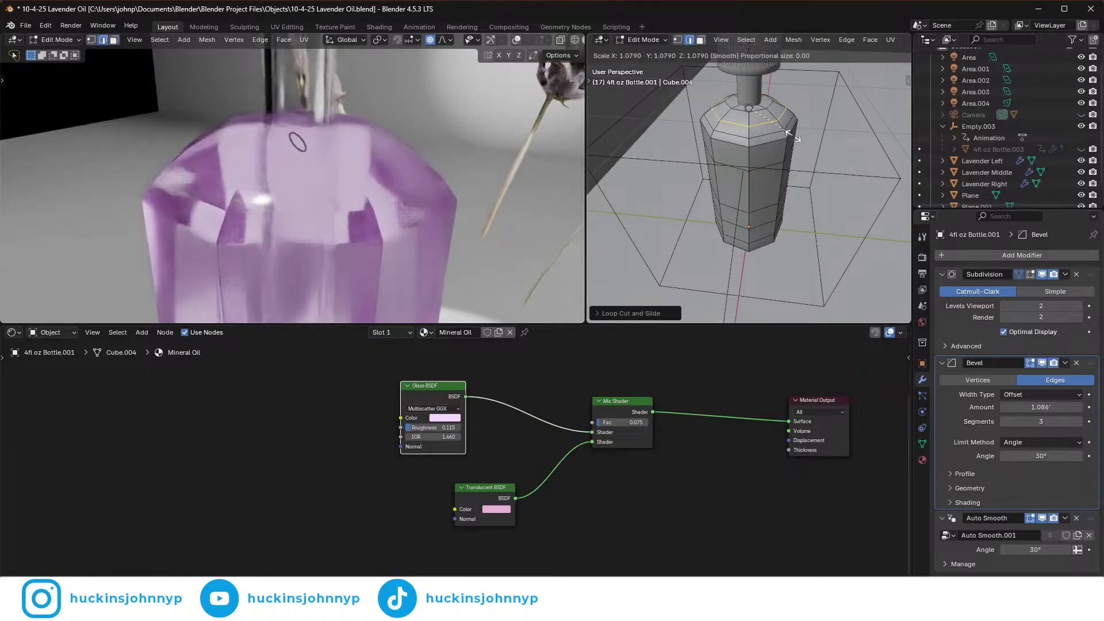
click(793, 136)
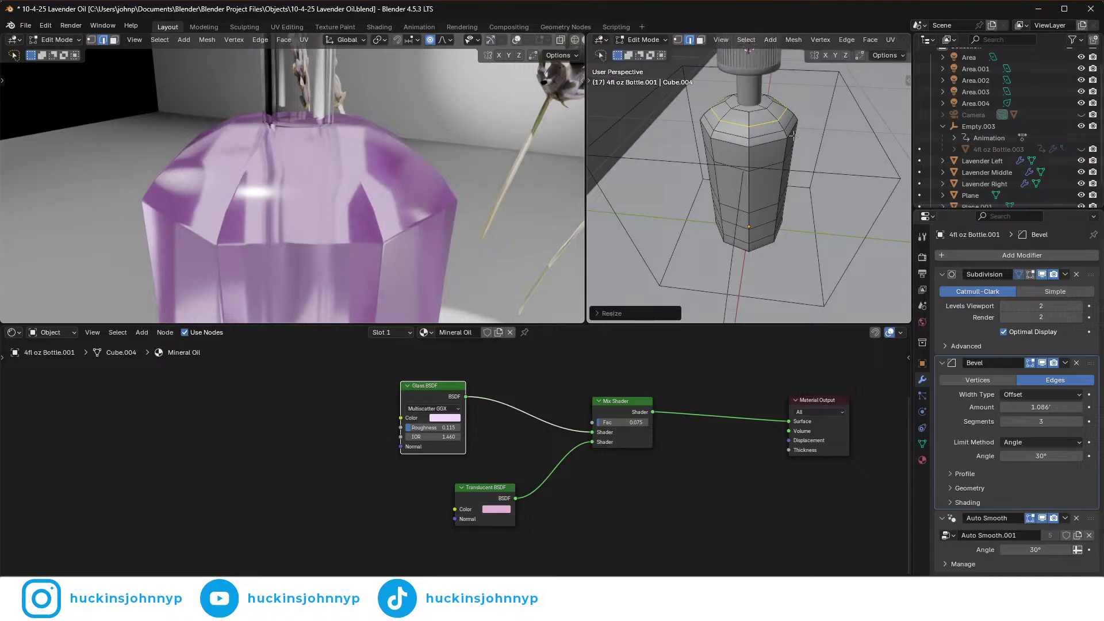
key(Tab)
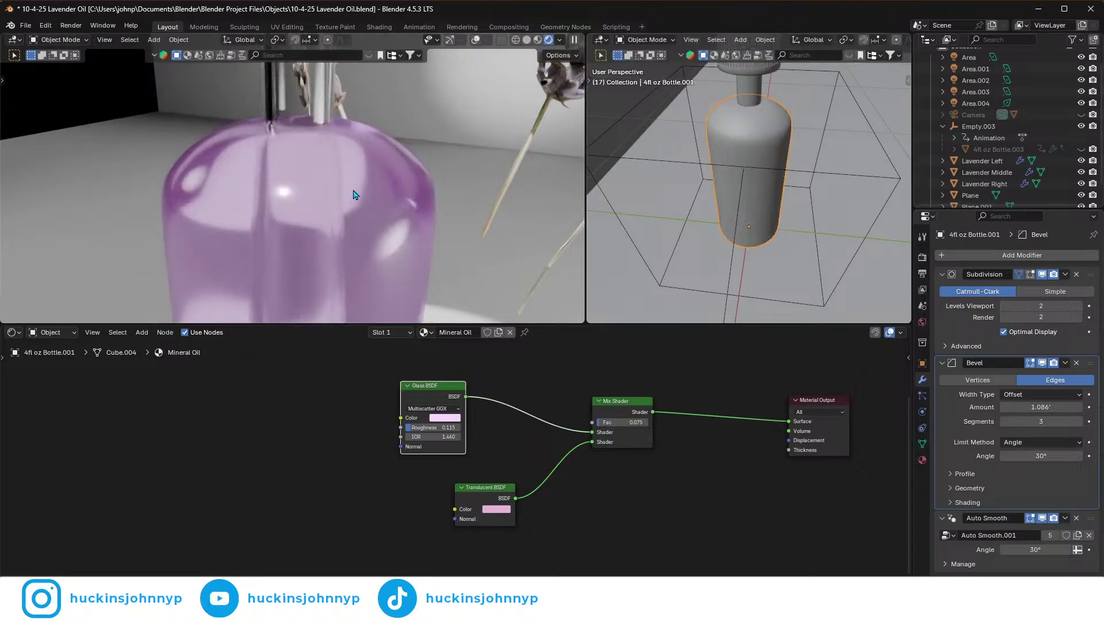
- Unhide the 4fl oz Bottle.003 glass object and examine the oil's reshaped shoulder through the glass
click(1081, 115)
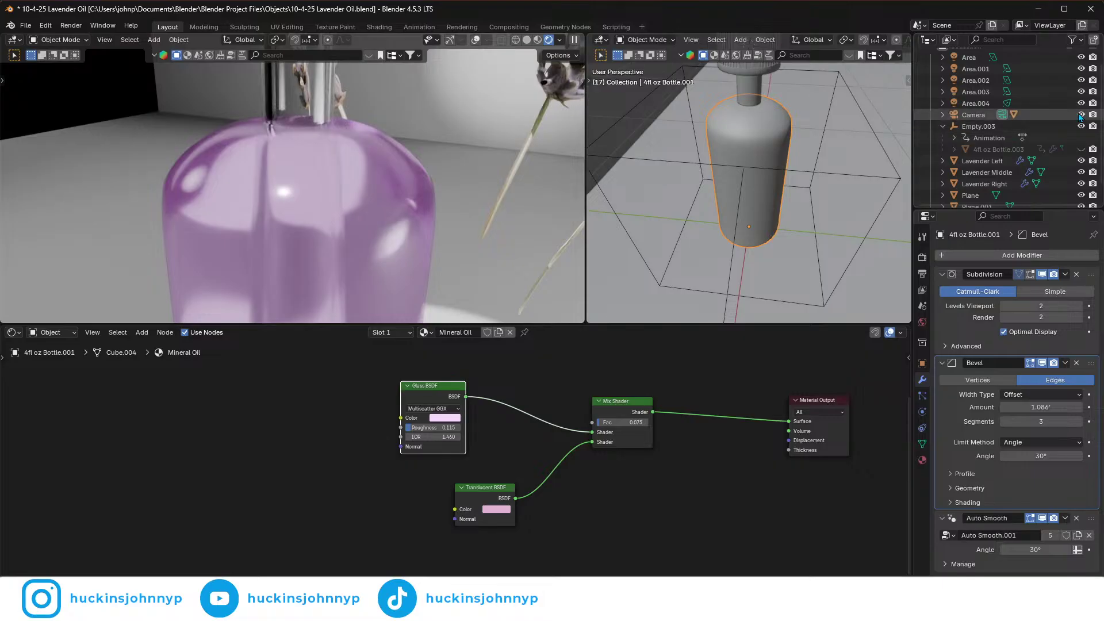
click(1080, 149)
middle_drag(344, 181, 416, 157)
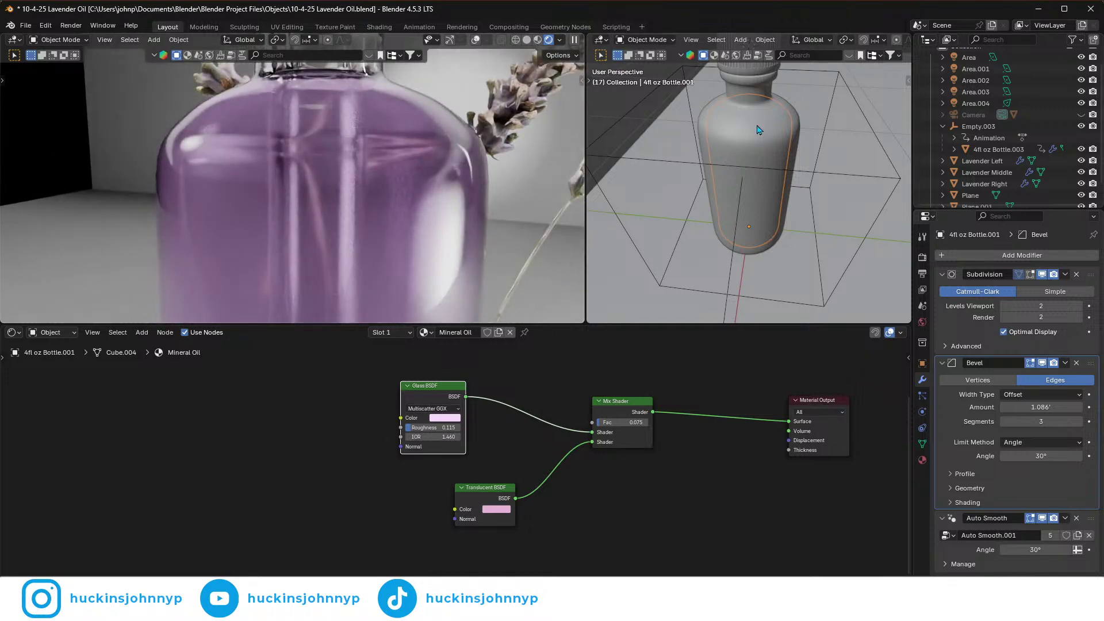
scroll(765, 127, up, 4)
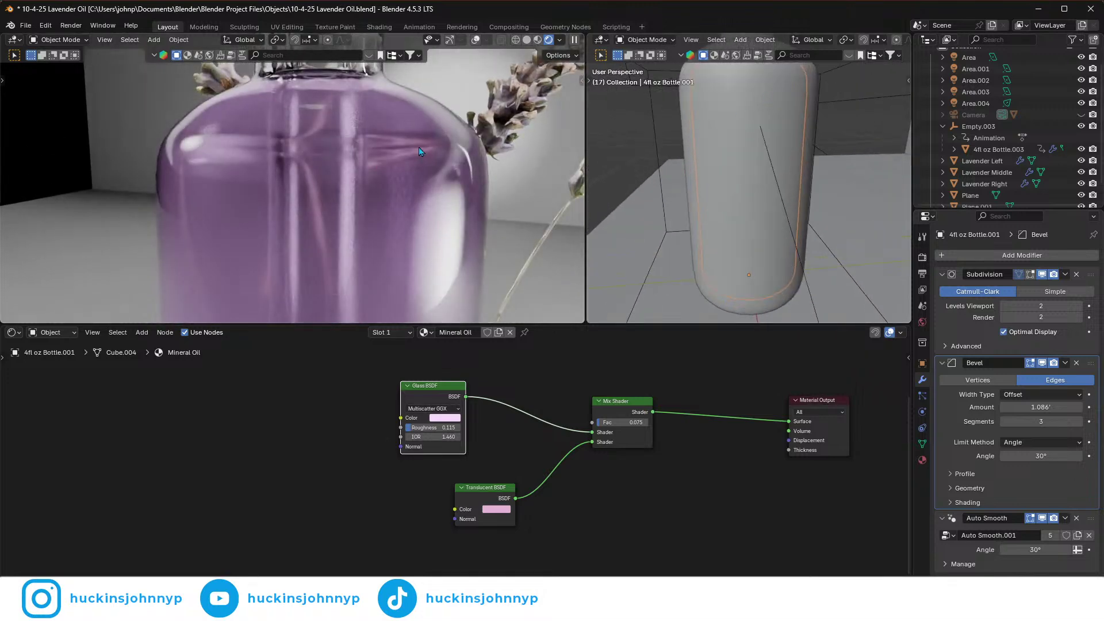
scroll(425, 151, down, 3)
scroll(352, 192, up, 1)
- Switch the rendered view to the scene camera and examine the oil's top and shoulder up close
key(grave)
click(380, 237)
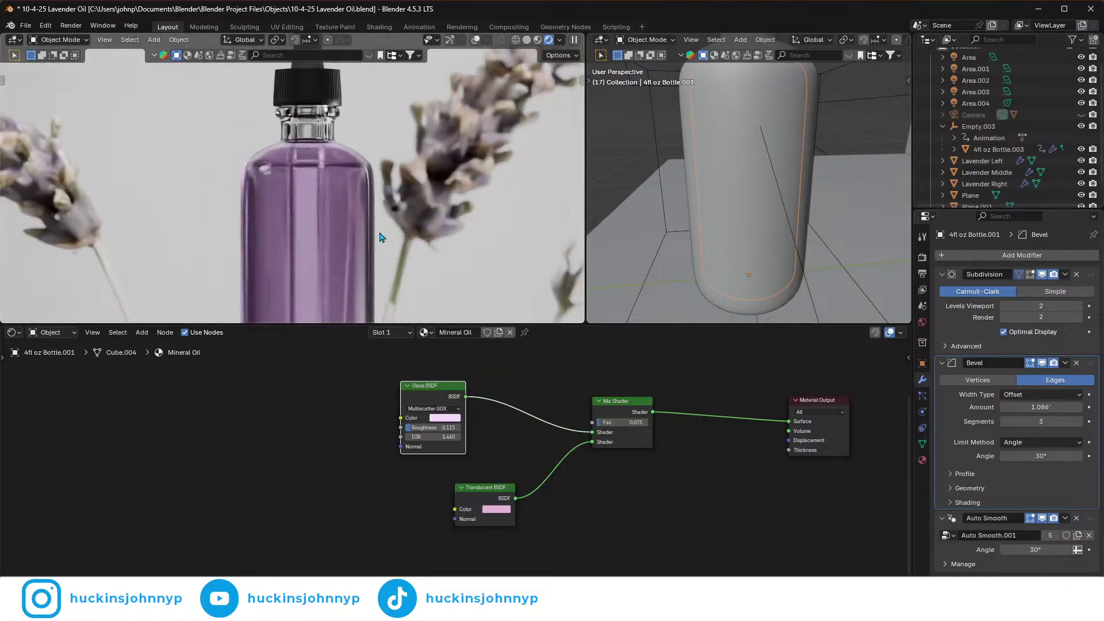
scroll(379, 237, up, 3)
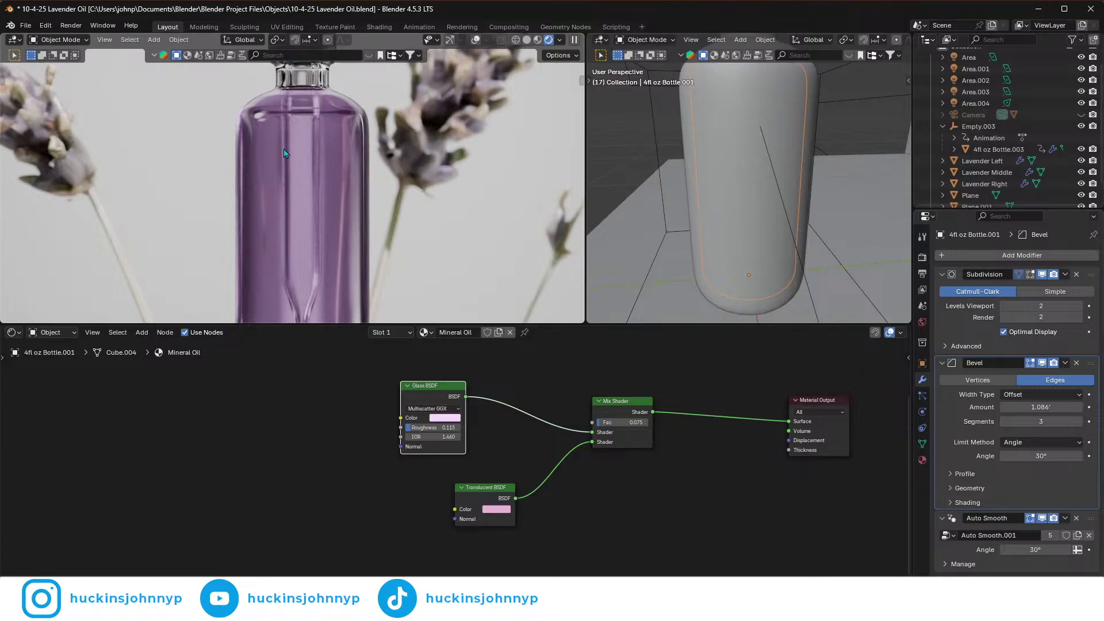
scroll(293, 153, down, 4)
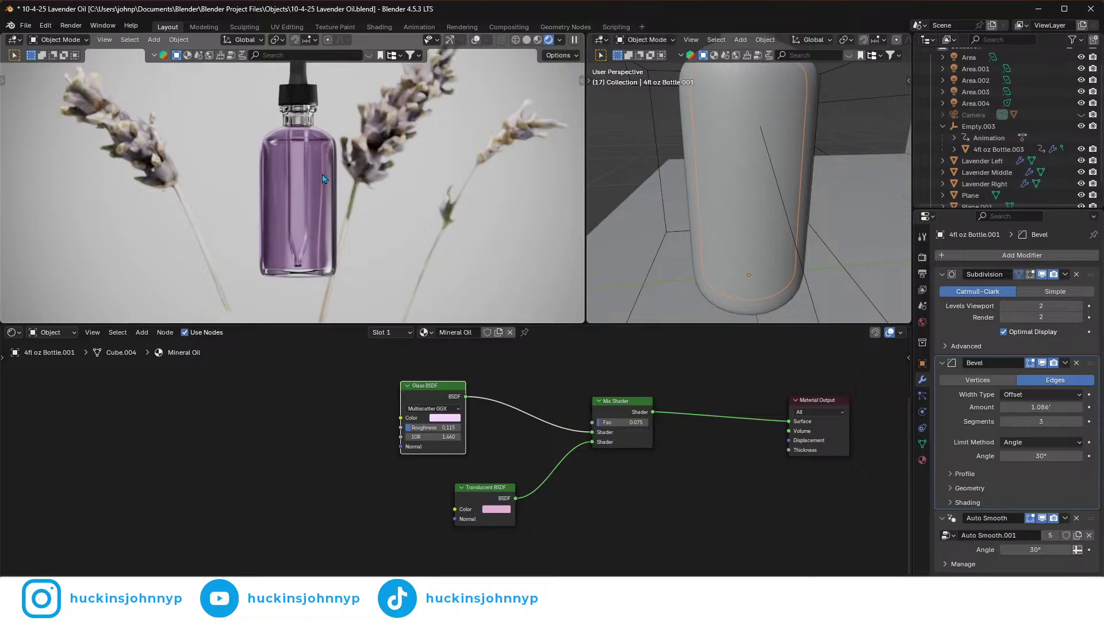
scroll(316, 148, up, 5)
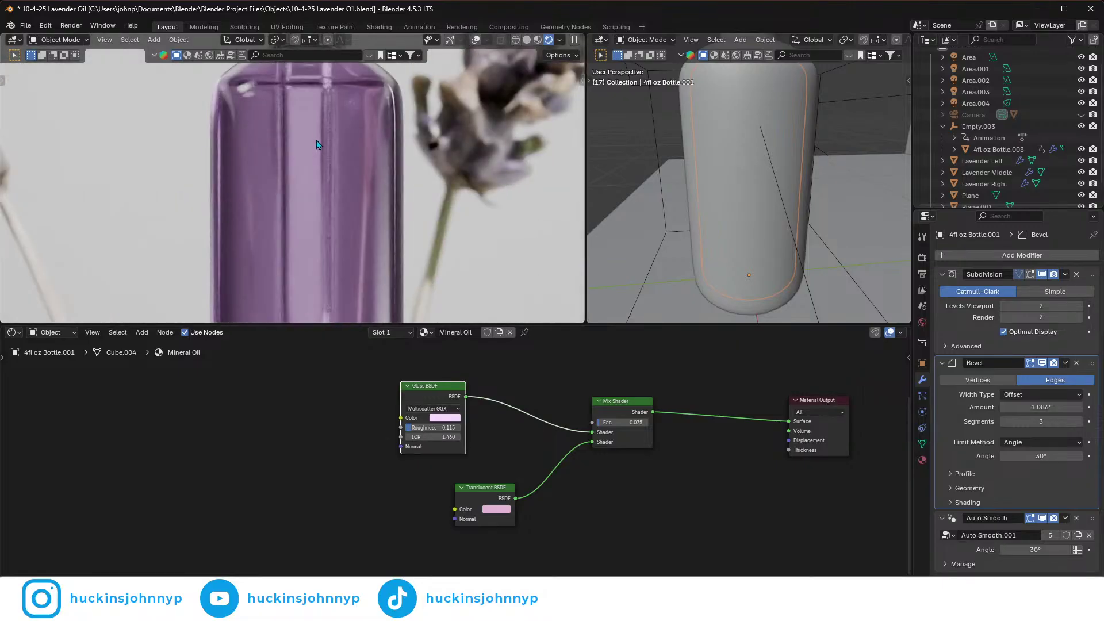
scroll(321, 153, down, 2)
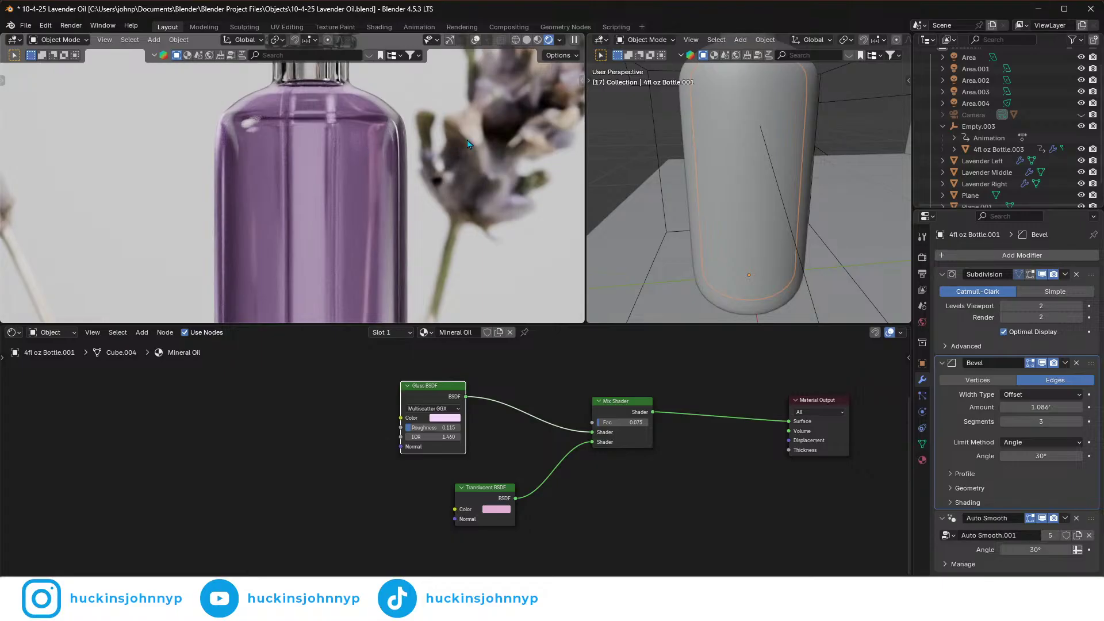
scroll(368, 141, up, 5)
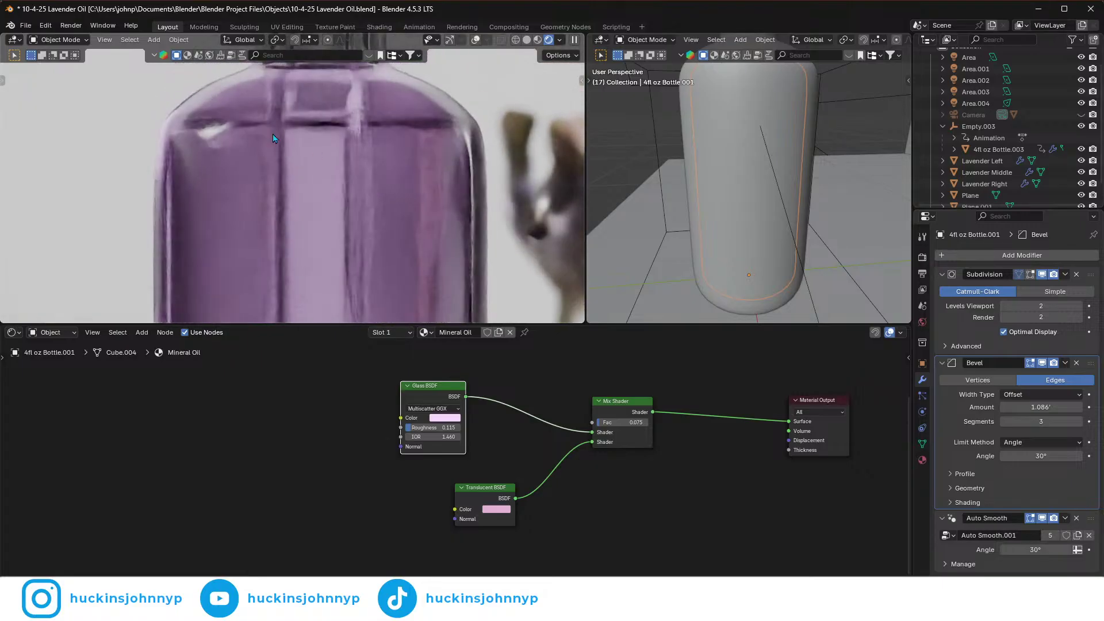
- Examine the gap between the oil's shoulder and the bottle's glass wall from inside the solid-shaded model
middle_drag(774, 82, 707, 173)
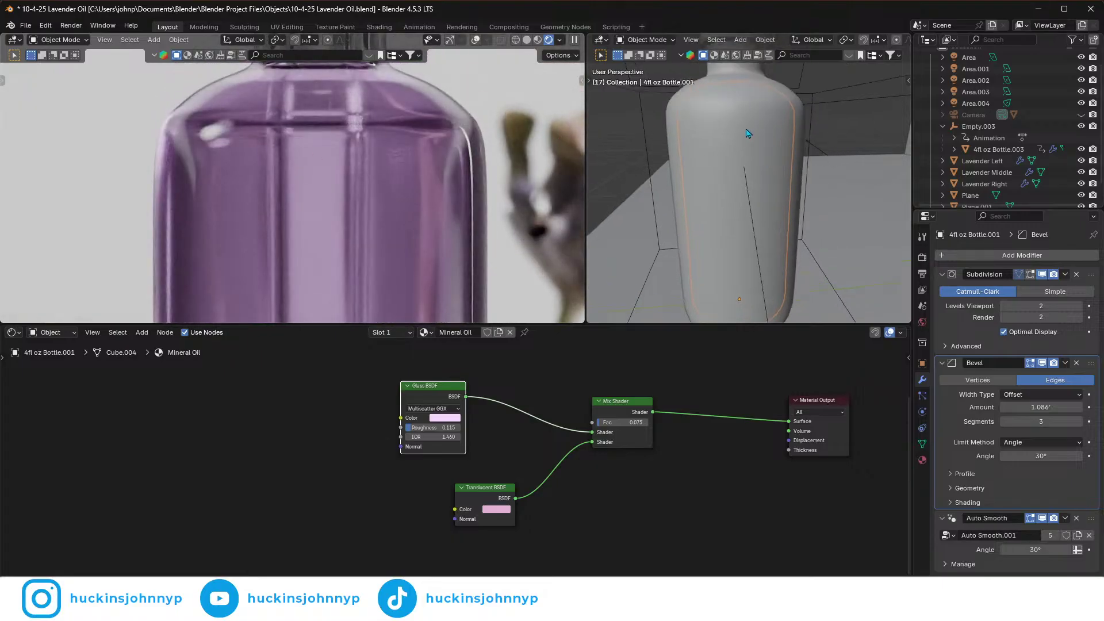
scroll(715, 178, up, 4)
scroll(692, 184, down, 2)
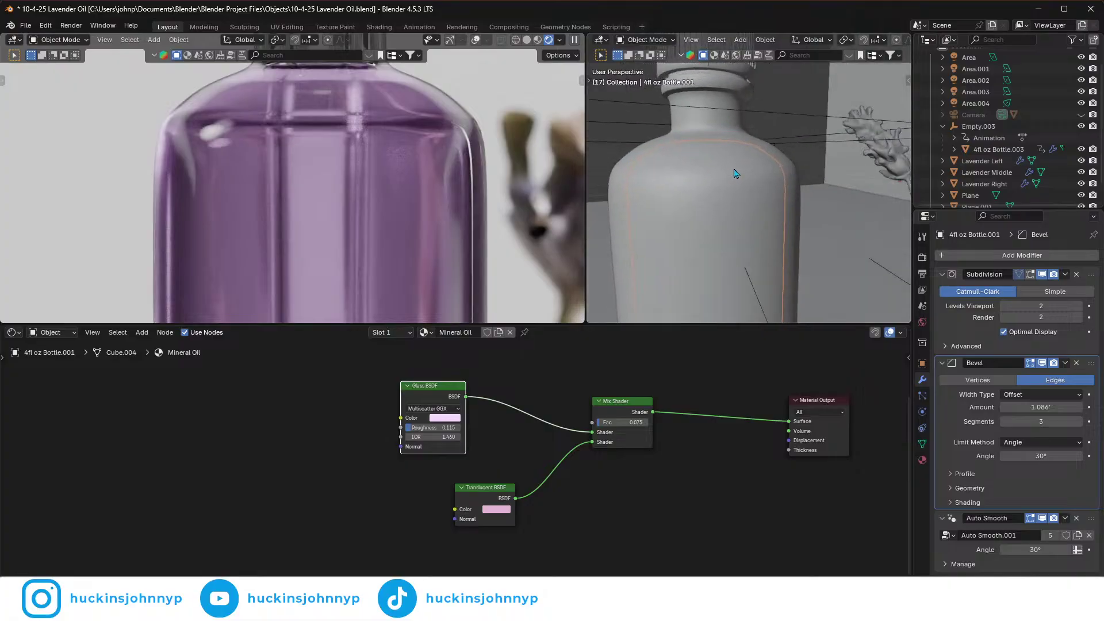
scroll(795, 179, up, 6)
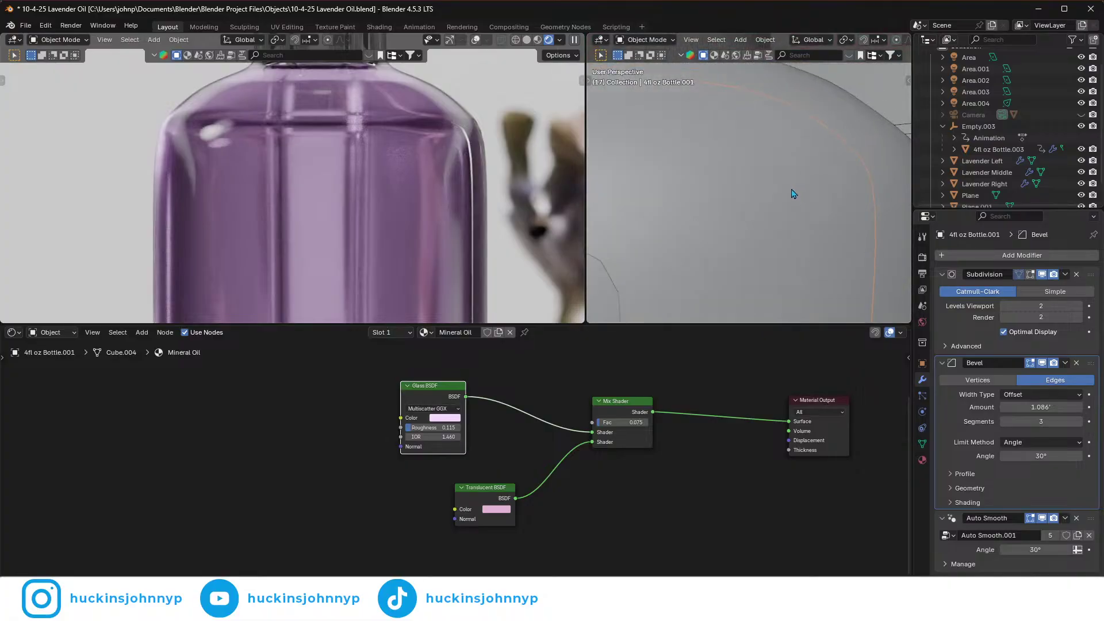
scroll(764, 204, down, 2)
scroll(780, 199, up, 3)
scroll(780, 193, up, 4)
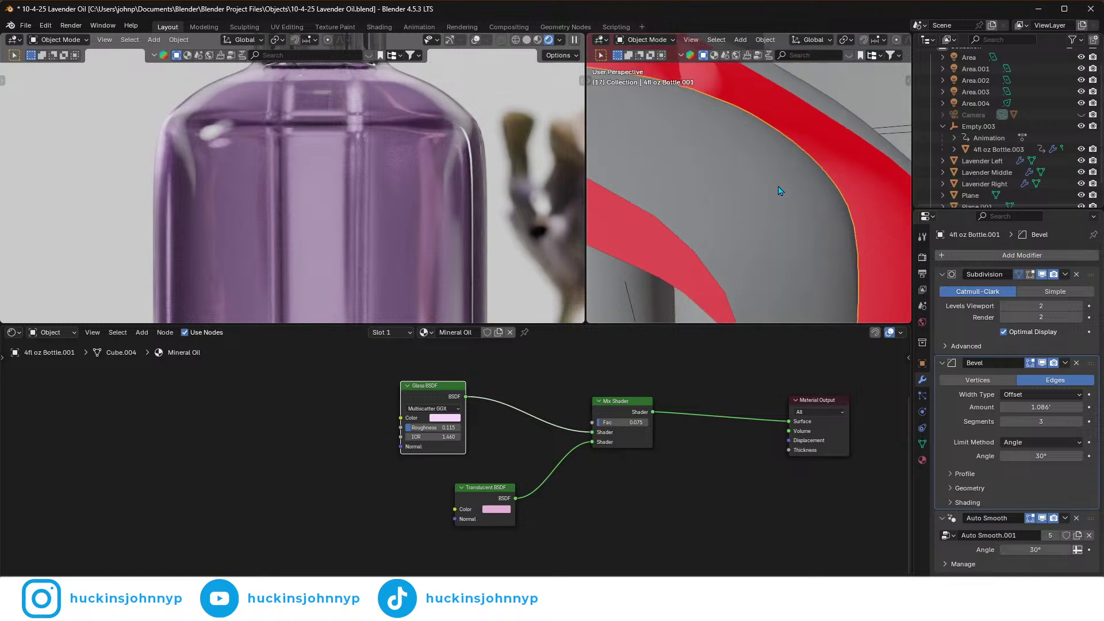
scroll(780, 184, up, 5)
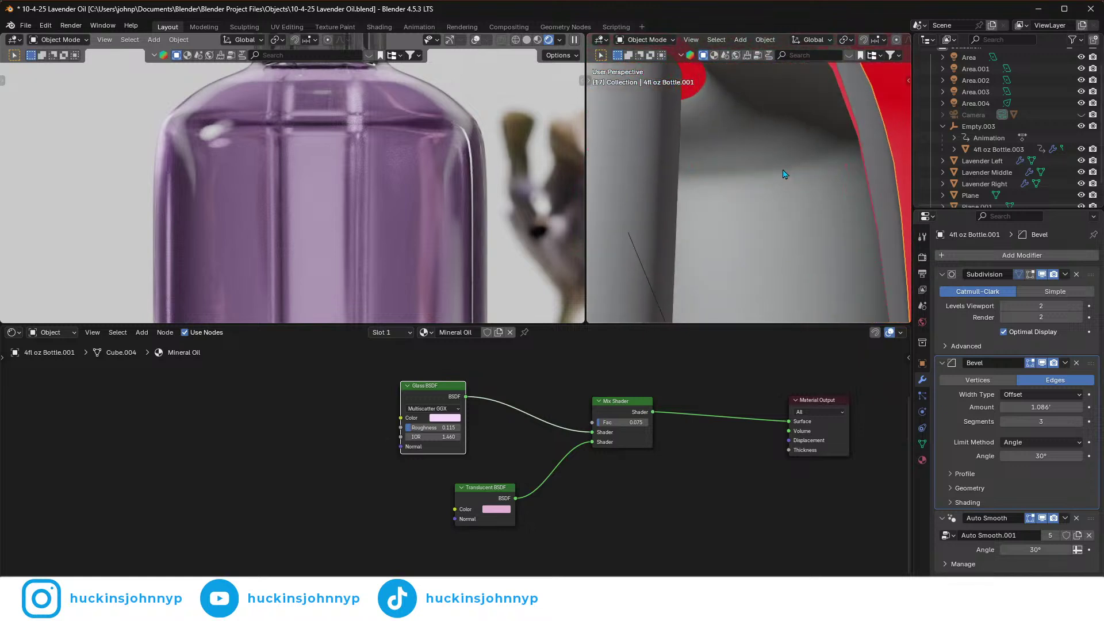
scroll(774, 138, up, 5)
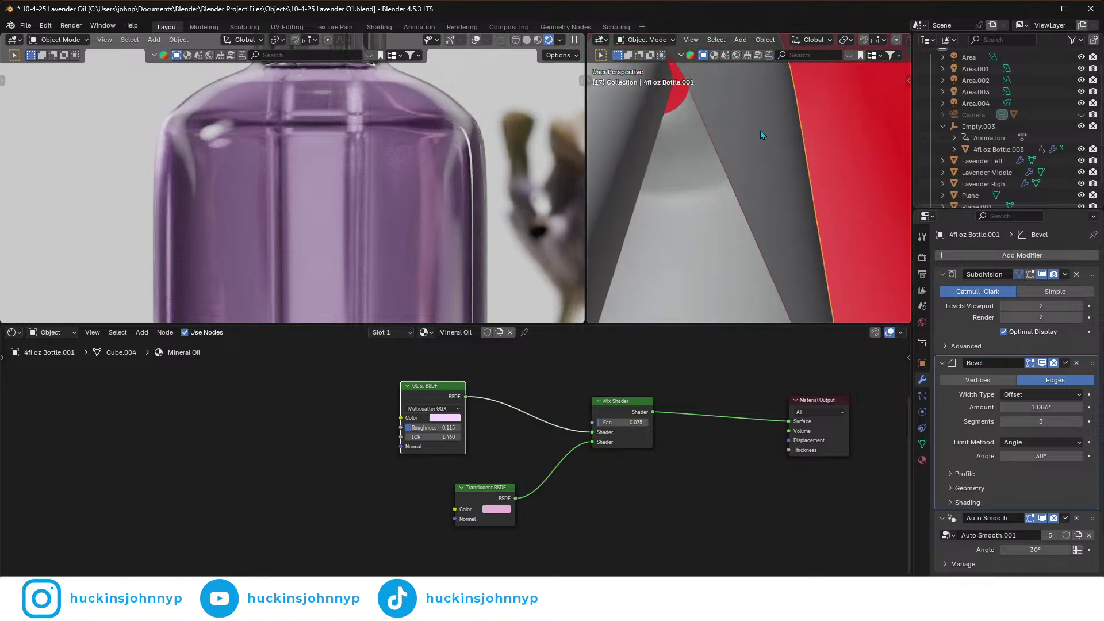
- Lower the oil's selected shoulder edge loop slightly along Z with proportional editing and compare the shape in and out of mesh editing
middle_drag(772, 117, 787, 184)
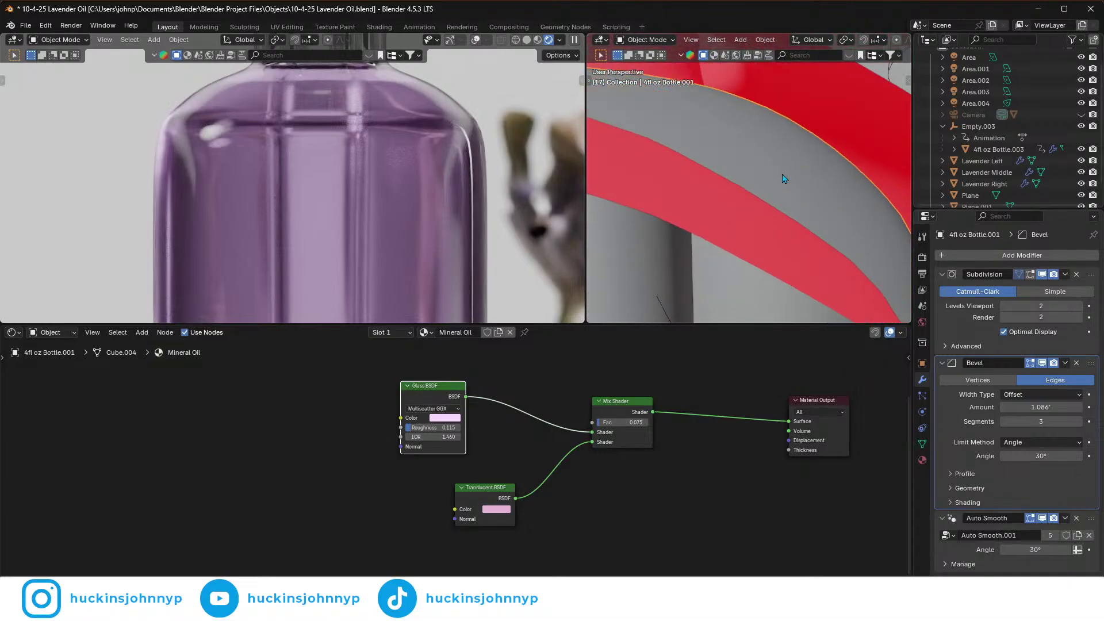
key(Tab)
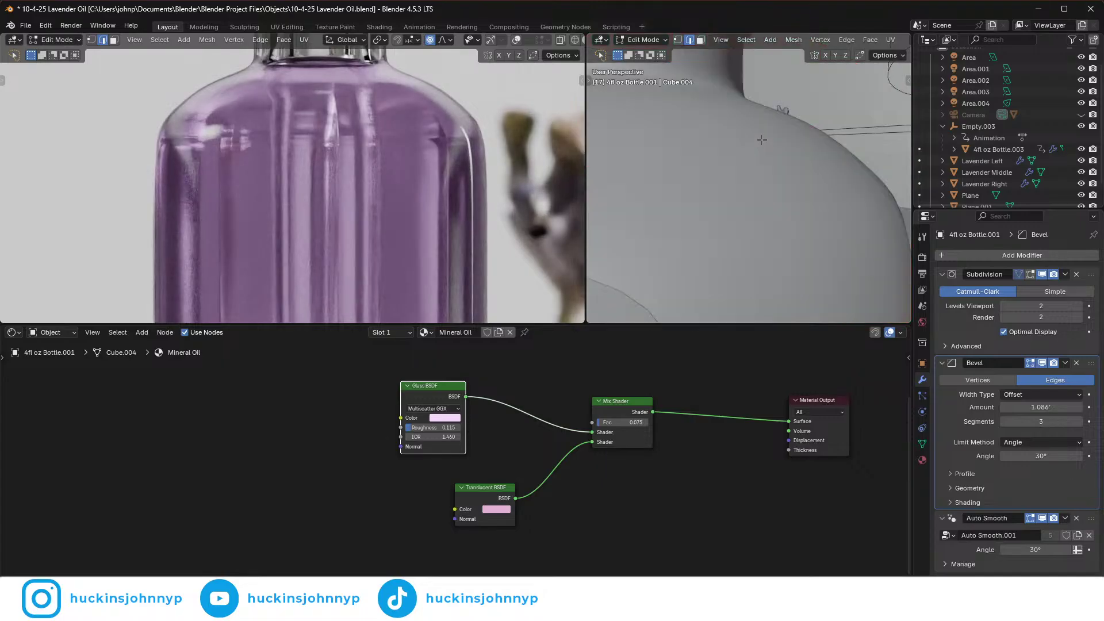
key(g)
key(z)
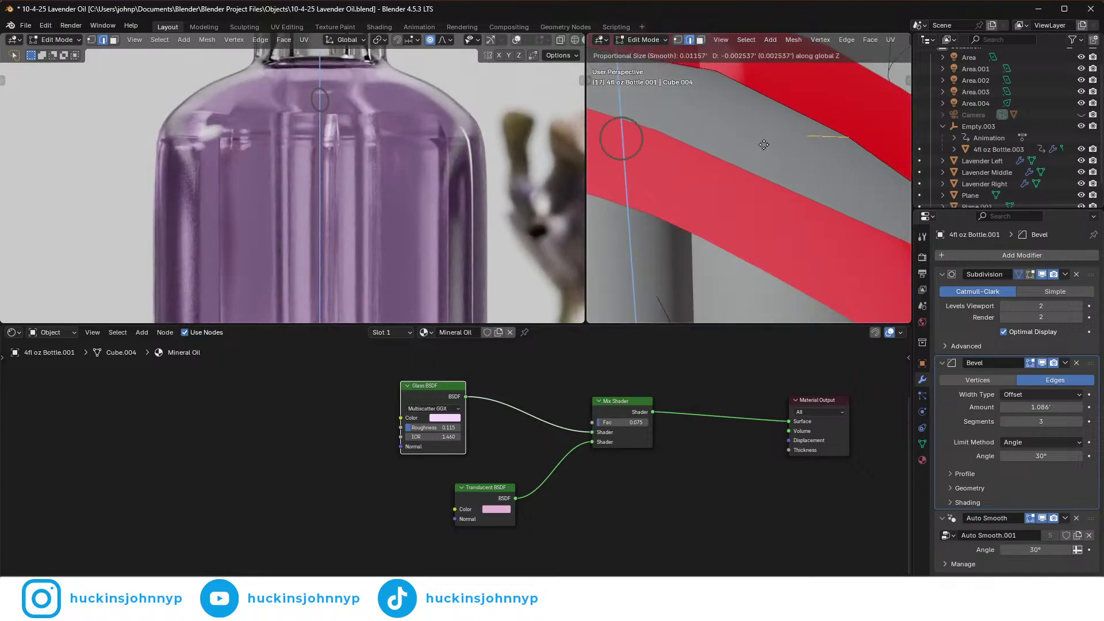
click(765, 147)
key(Tab)
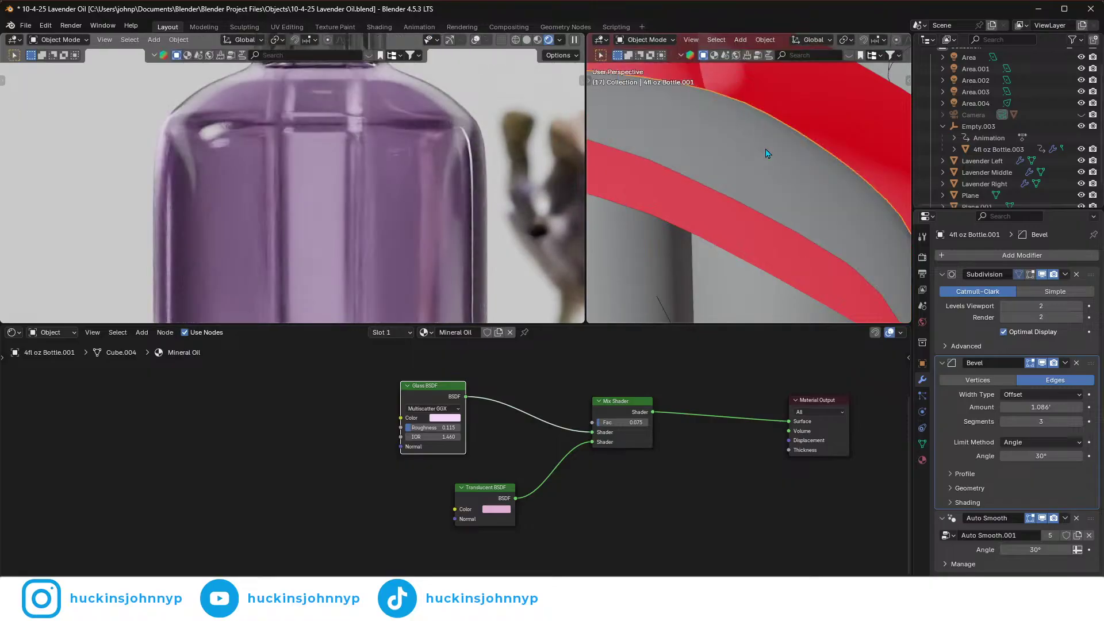
key(Tab)
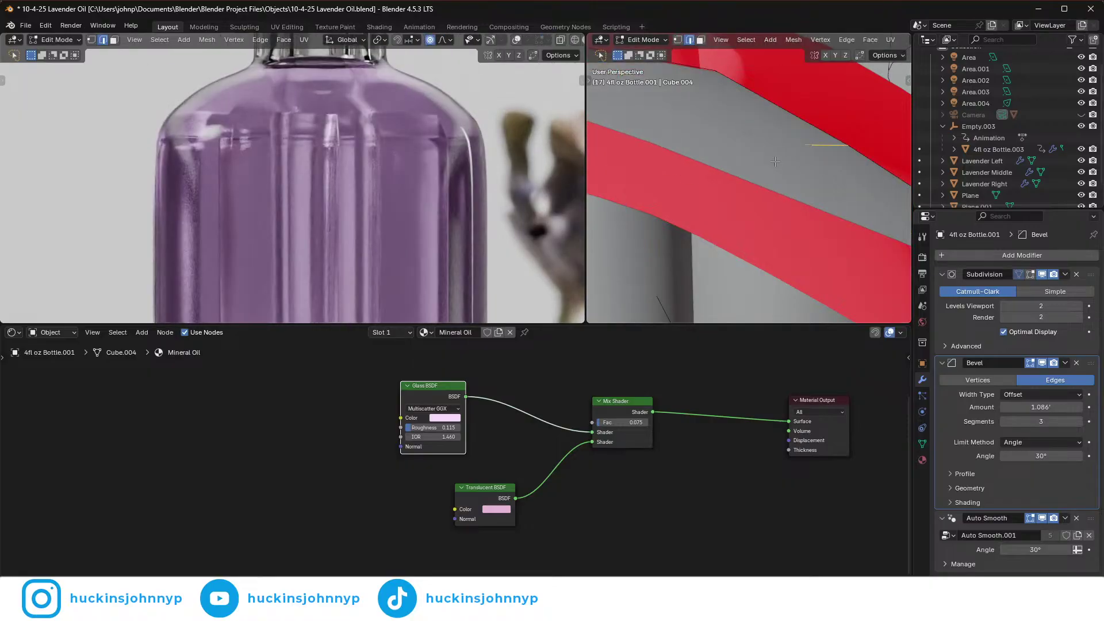
key(Tab)
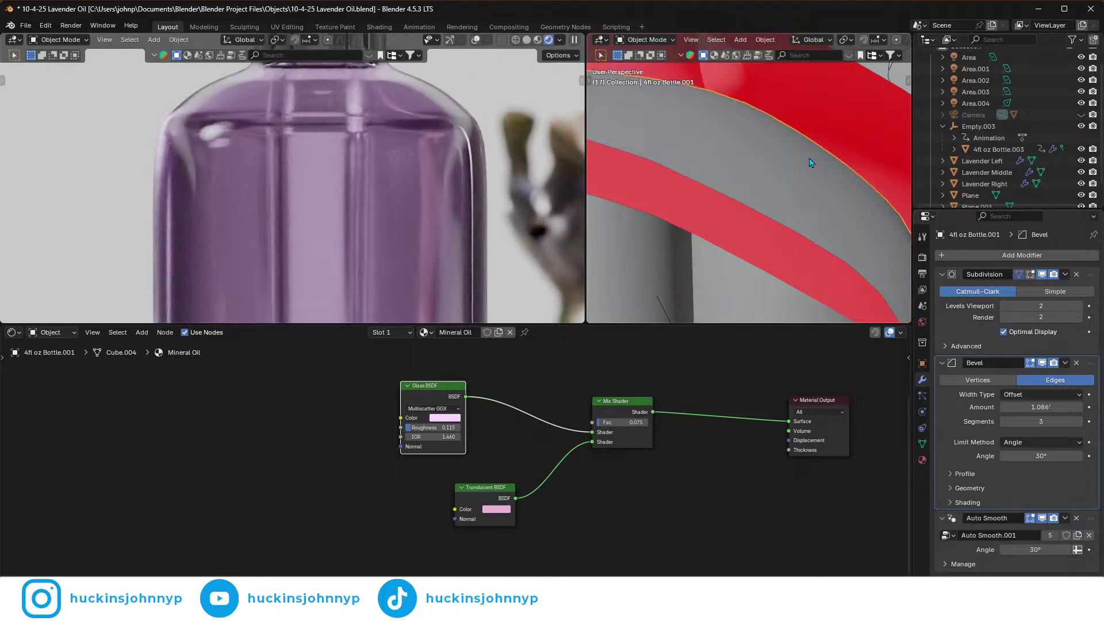
- Put the bottle glass and the oil into mesh editing together and display the oil's Subdivision result on the editing cage
key(Tab)
key(KP_Decimal)
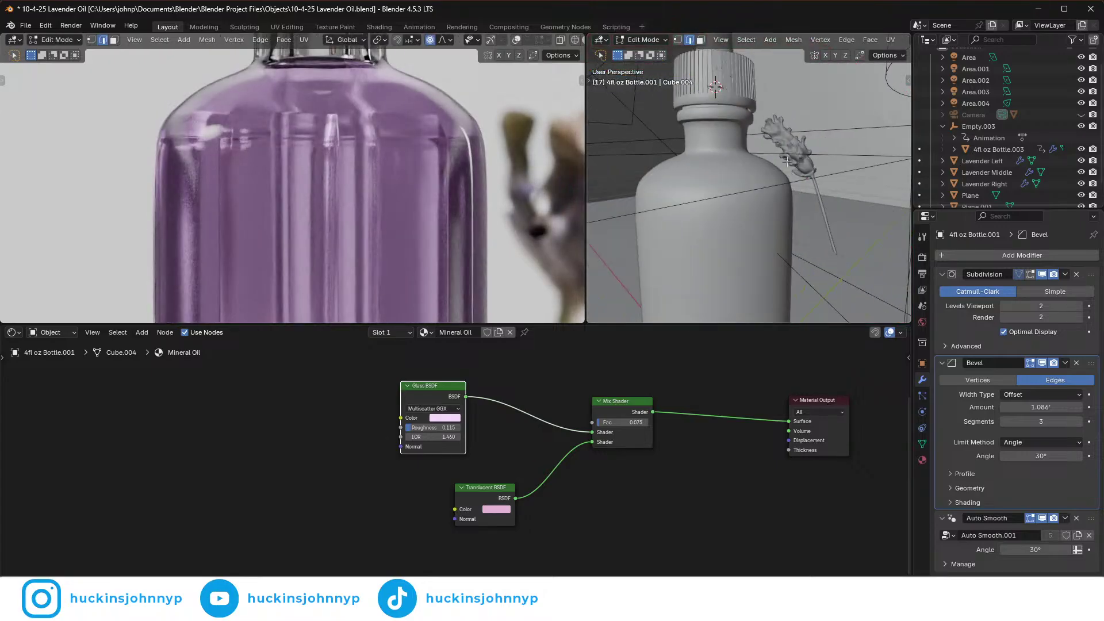
key(Tab)
click(711, 188)
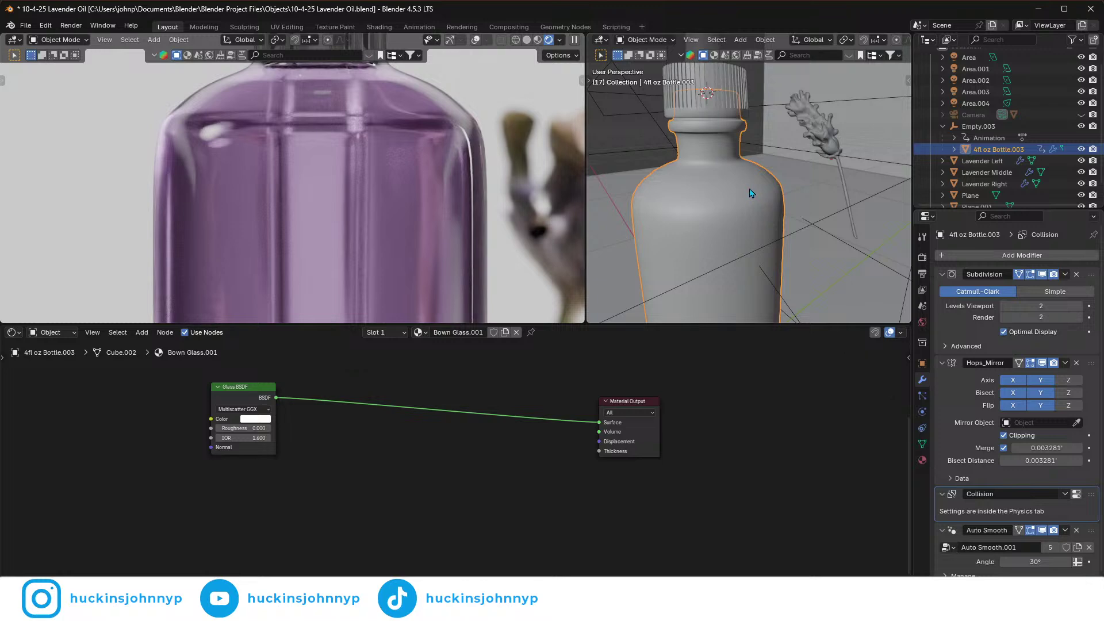
key(Tab)
mouse_move(741, 206)
middle_down()
mouse_move(752, 176)
mouse_move(740, 190)
middle_up()
scroll(751, 176, down, 4)
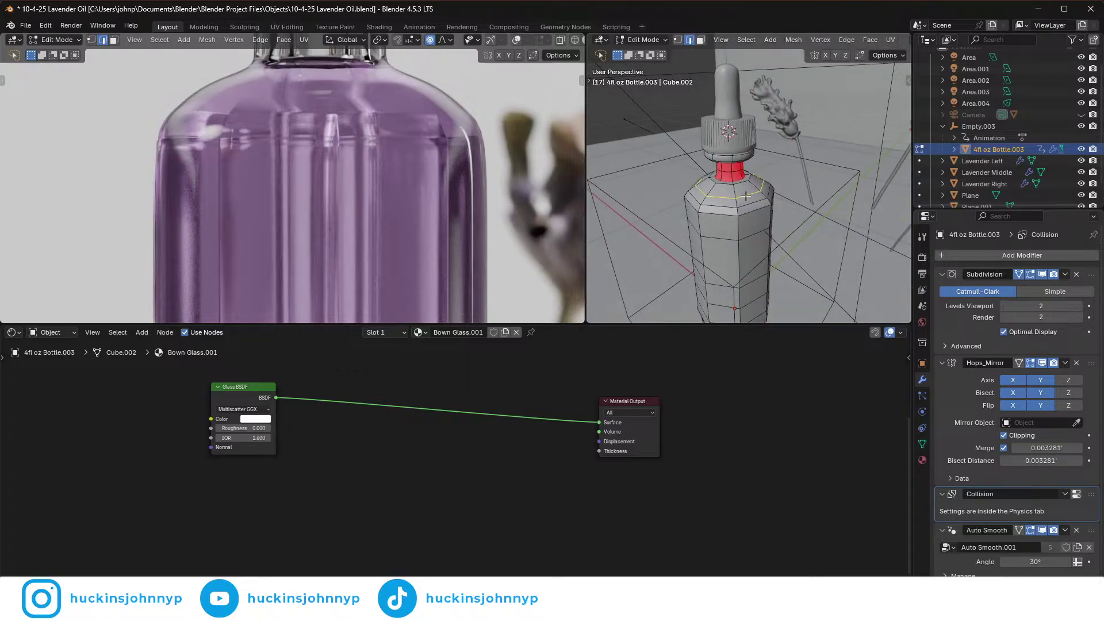
click(745, 197)
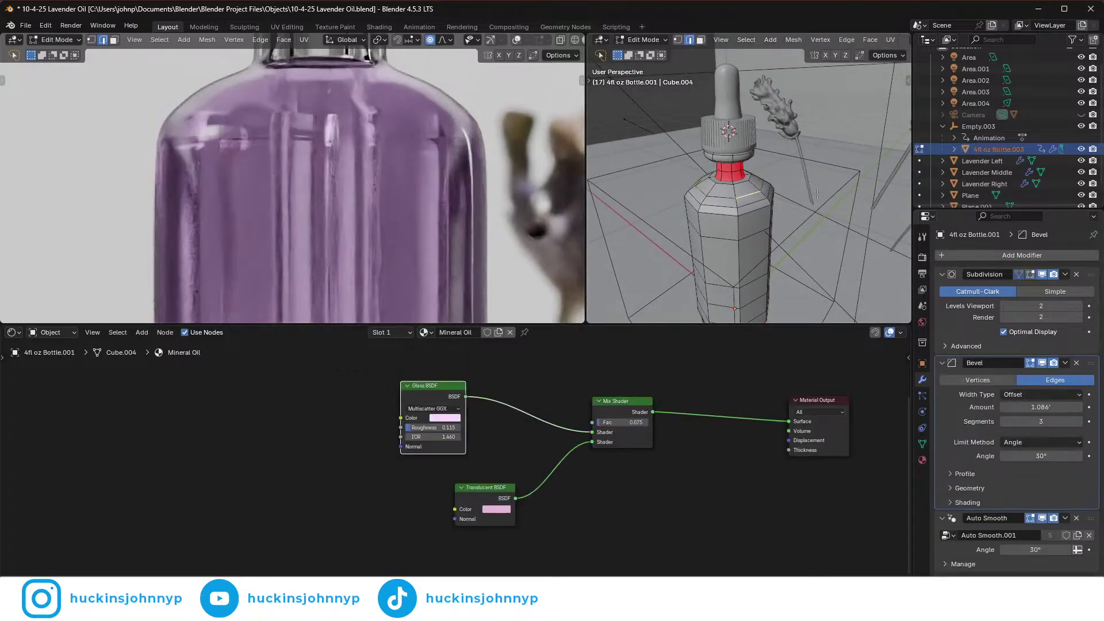
click(1031, 275)
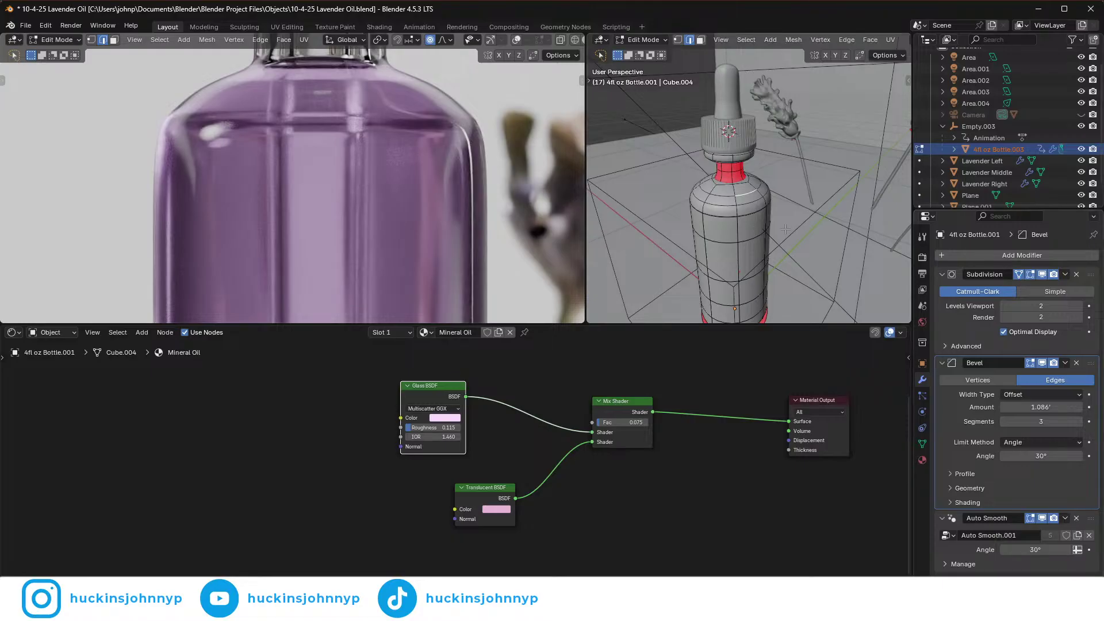
- Switch to face selection and select the ring of faces around the oil's shoulder
scroll(750, 212, up, 4)
scroll(750, 212, up, 3)
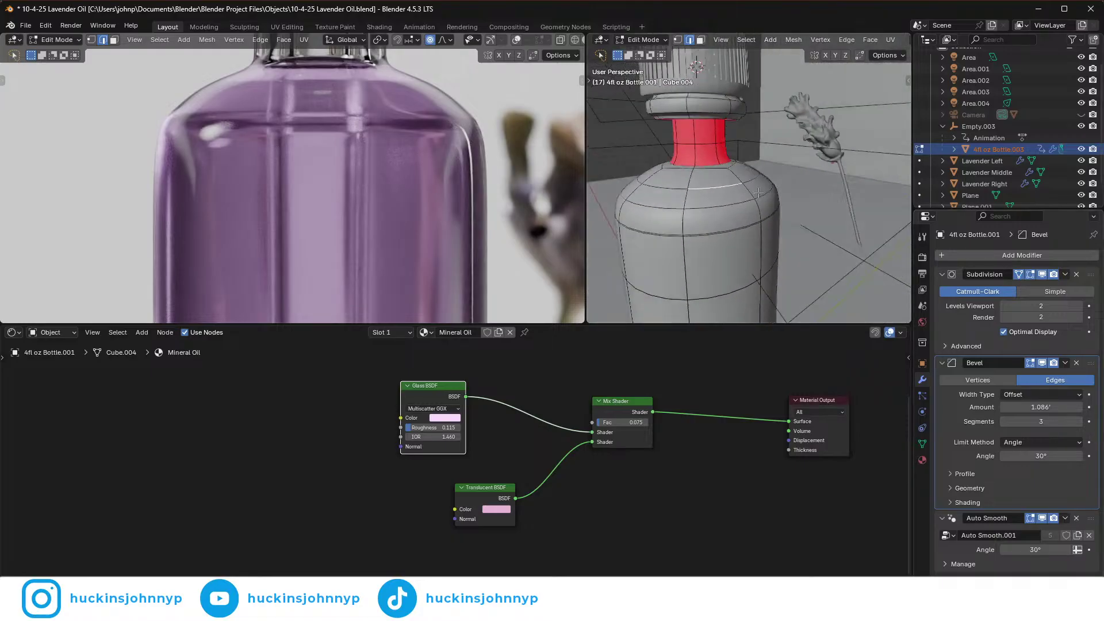
scroll(782, 196, down, 4)
mouse_move(786, 194)
middle_down()
mouse_move(817, 168)
mouse_move(796, 185)
middle_up()
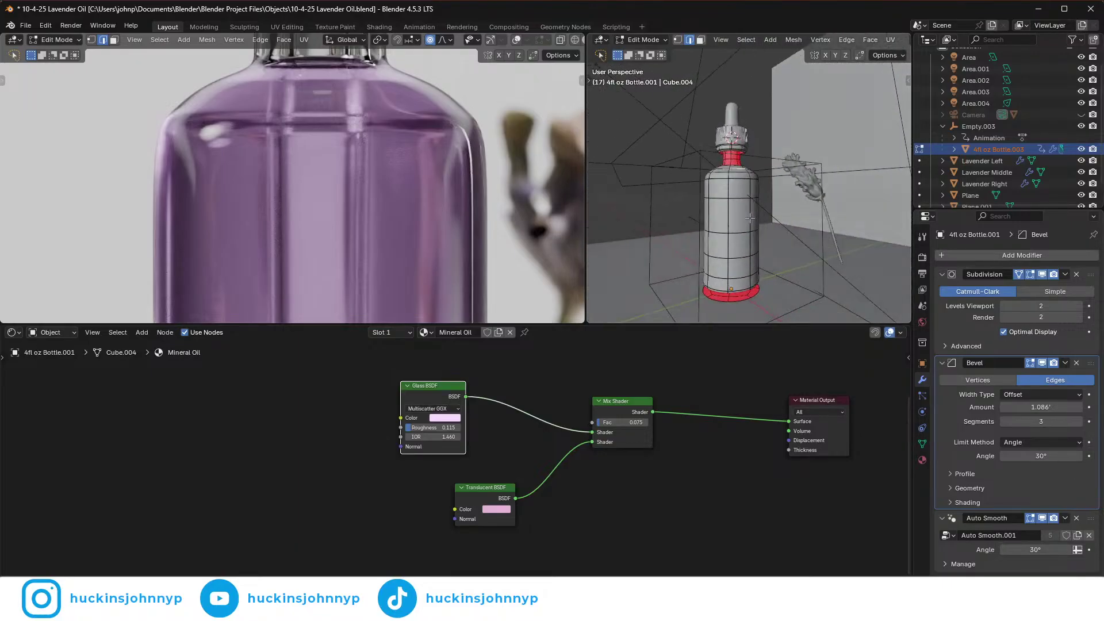
scroll(796, 185, up, 5)
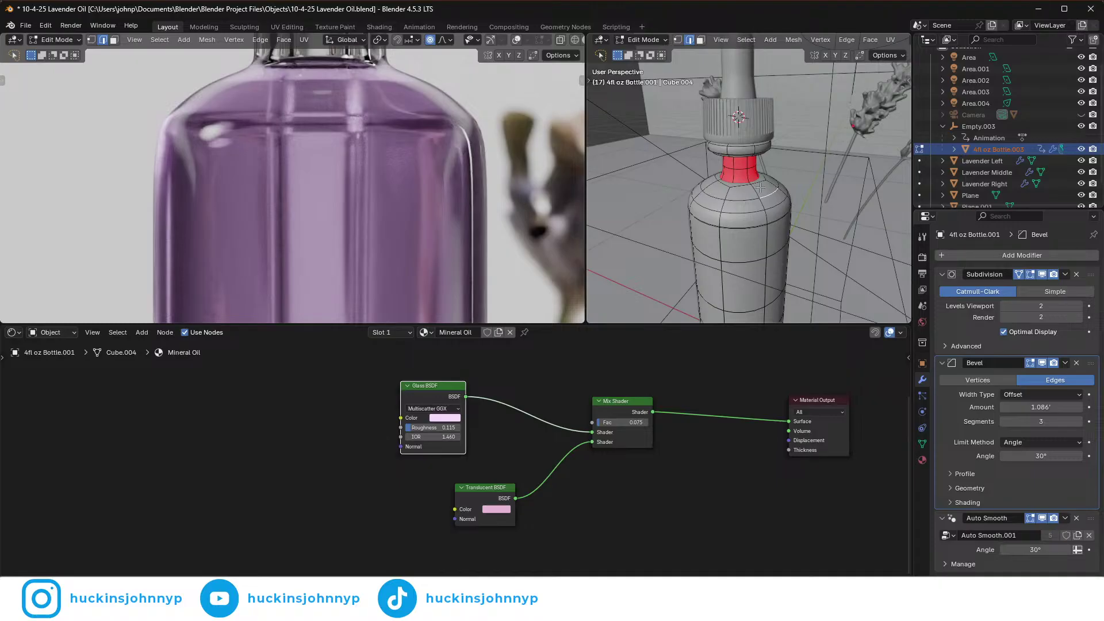
key(3)
click(729, 182)
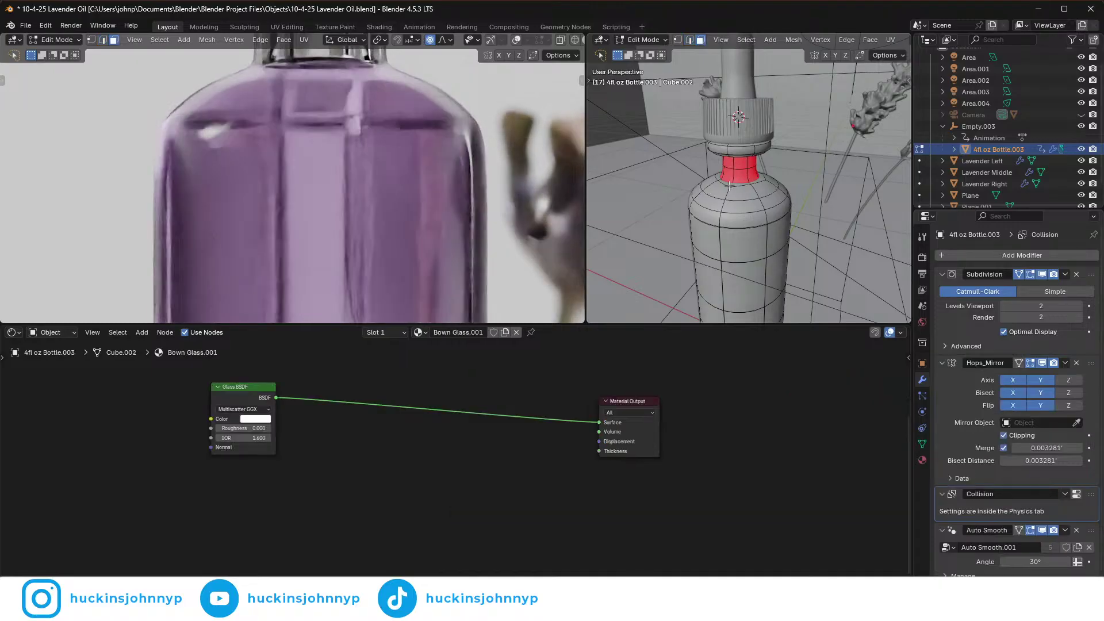
click(729, 184)
middle_drag(729, 184, 772, 187)
ctrl+click(723, 162)
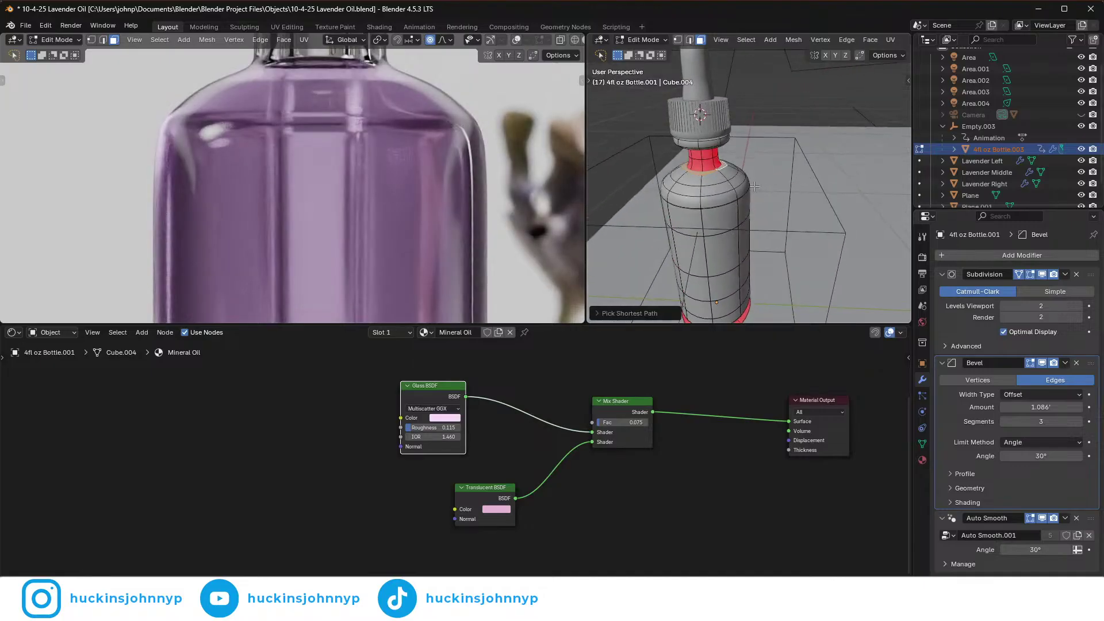
alt+click(736, 192)
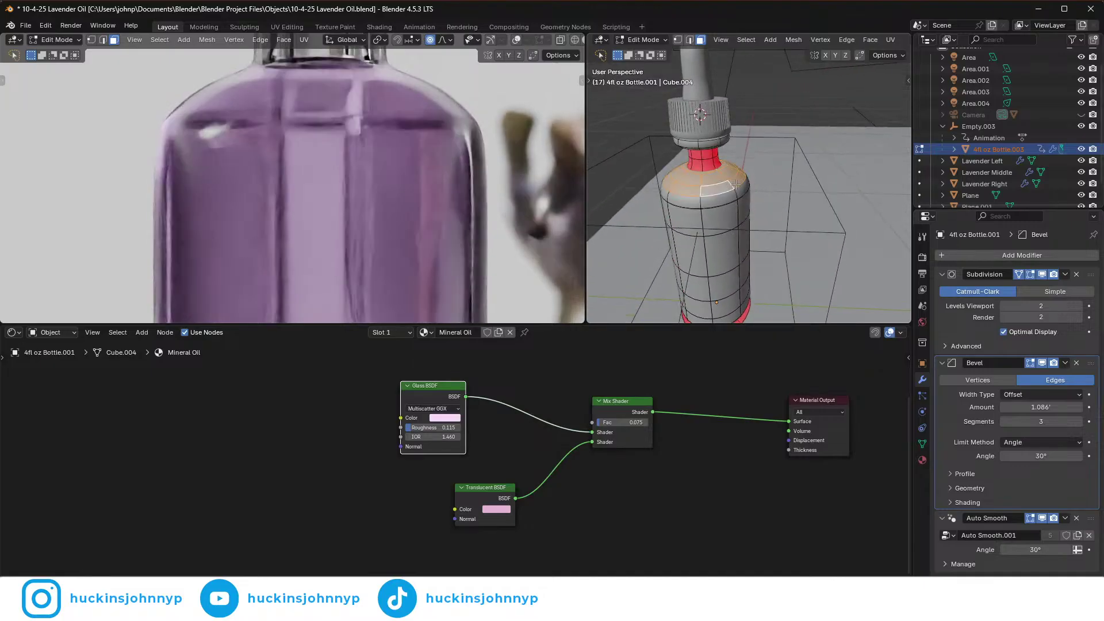
- Select the glass's edge loop at the base of the shoulder and try to lower it about 0.004 ft along Z with proportional editing
middle_drag(737, 194, 729, 163)
scroll(729, 163, up, 3)
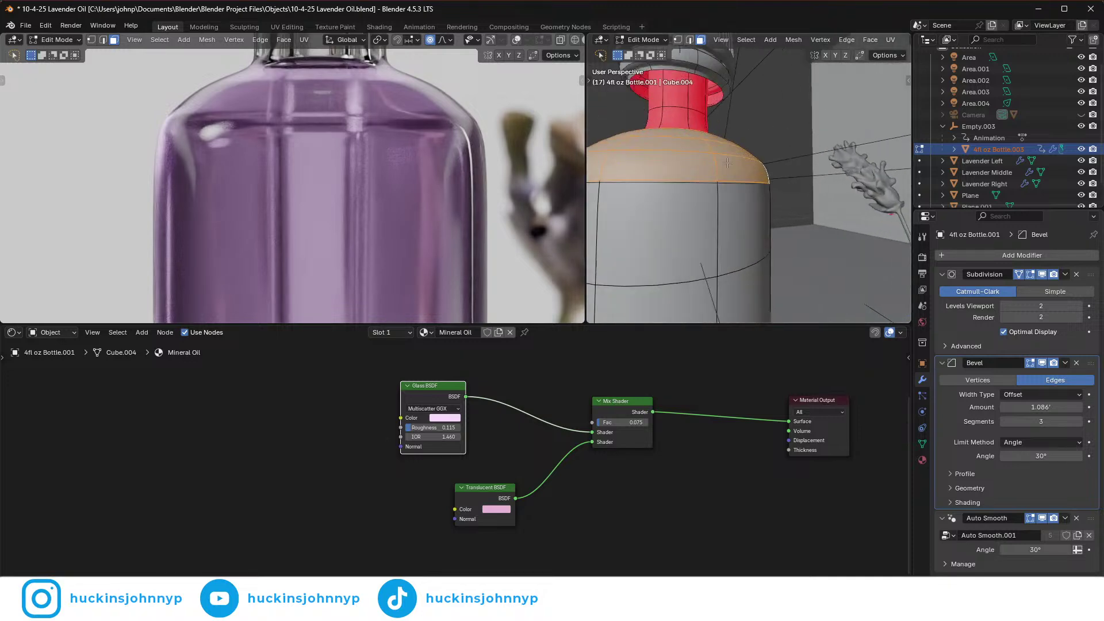
click(694, 187)
middle_drag(742, 206, 805, 195)
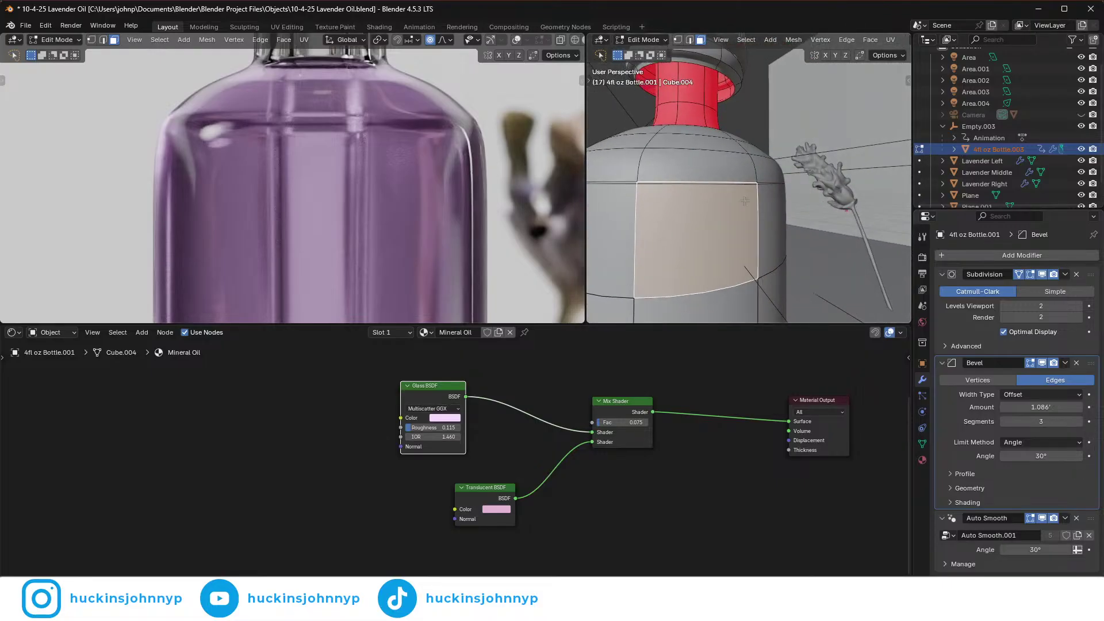
click(627, 188)
key(2)
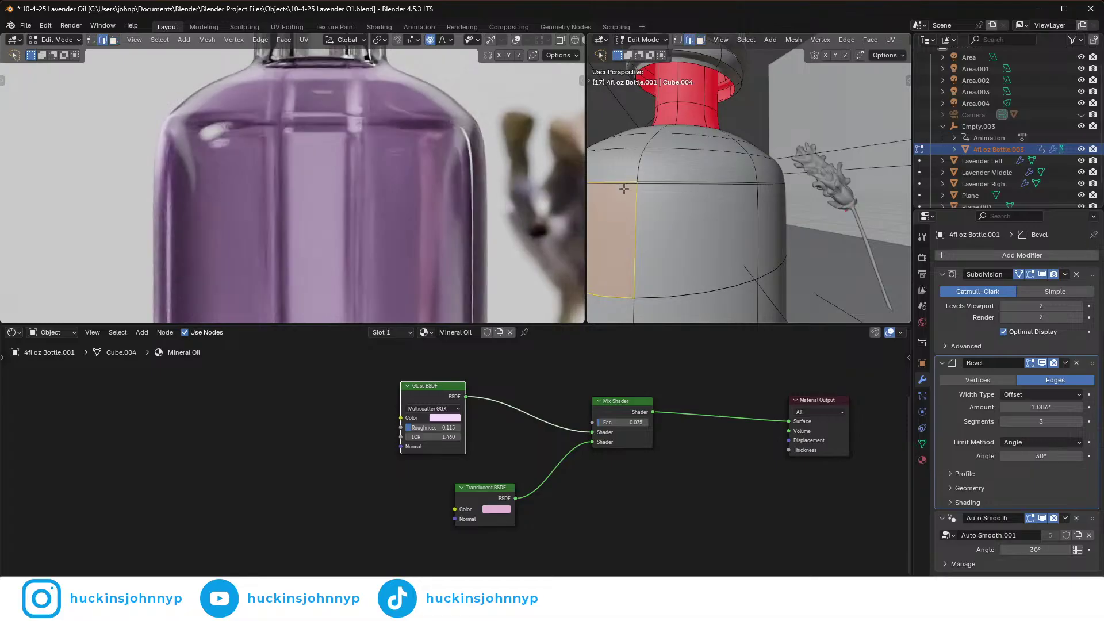
click(625, 185)
middle_drag(656, 194, 715, 218)
key(g)
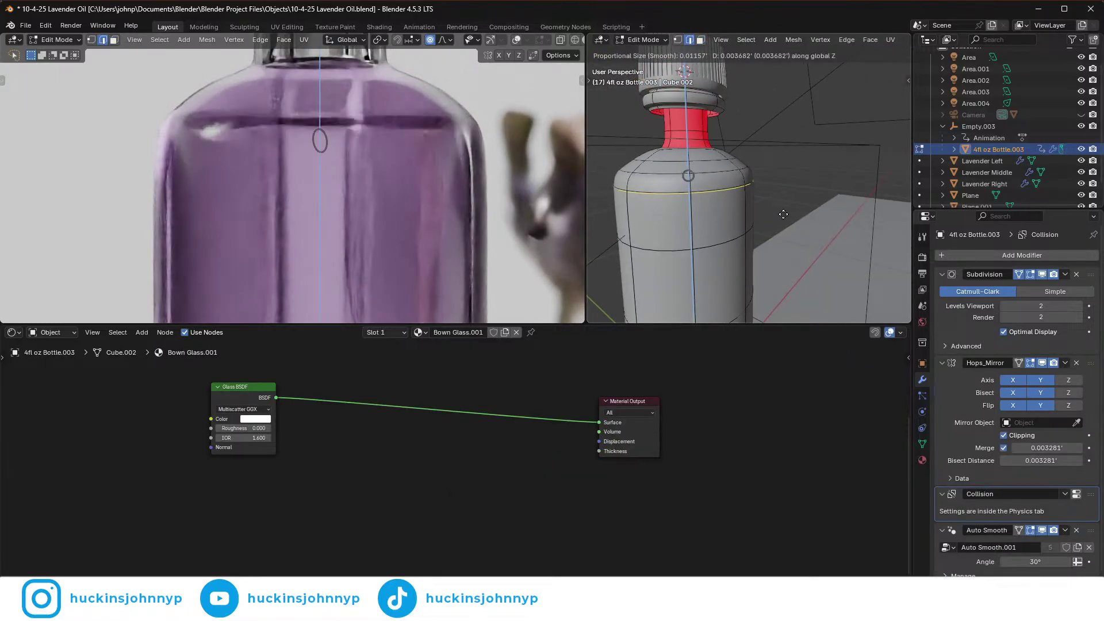
key(z)
click(785, 218)
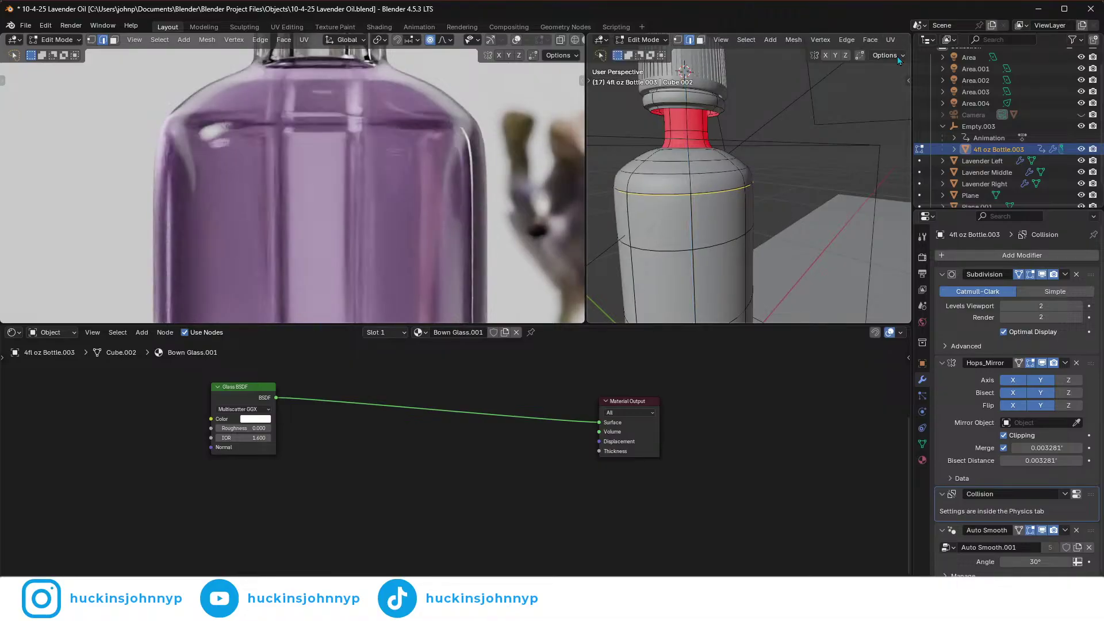
- Turn off proportional editing and try to lower the glass's shoulder edge loop about 0.005 ft along Z
scroll(856, 43, down, 6)
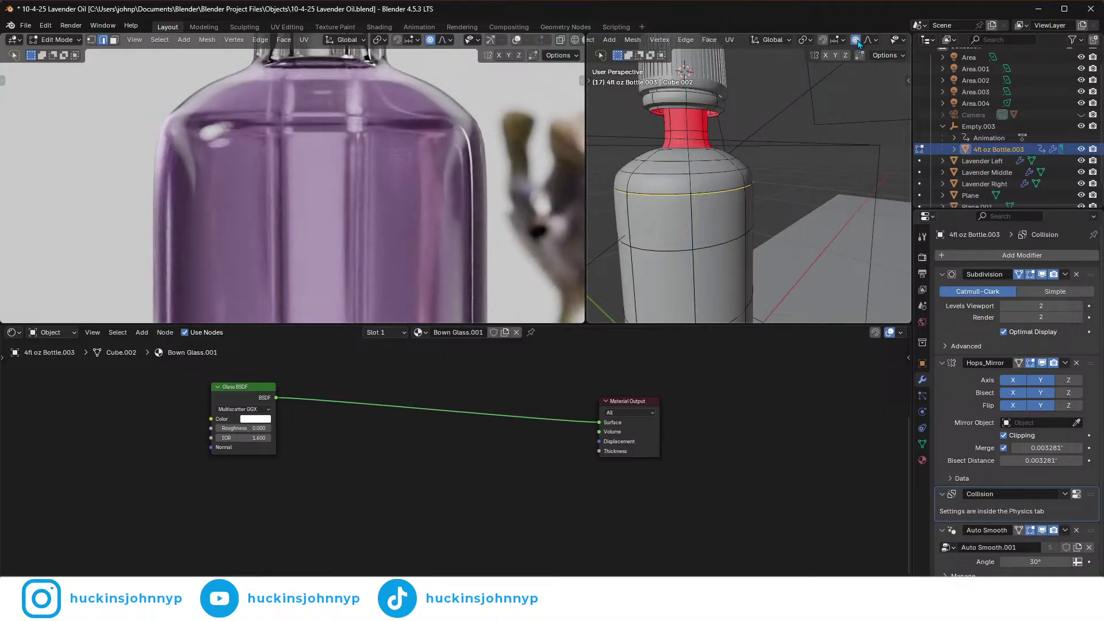
key(g)
key(z)
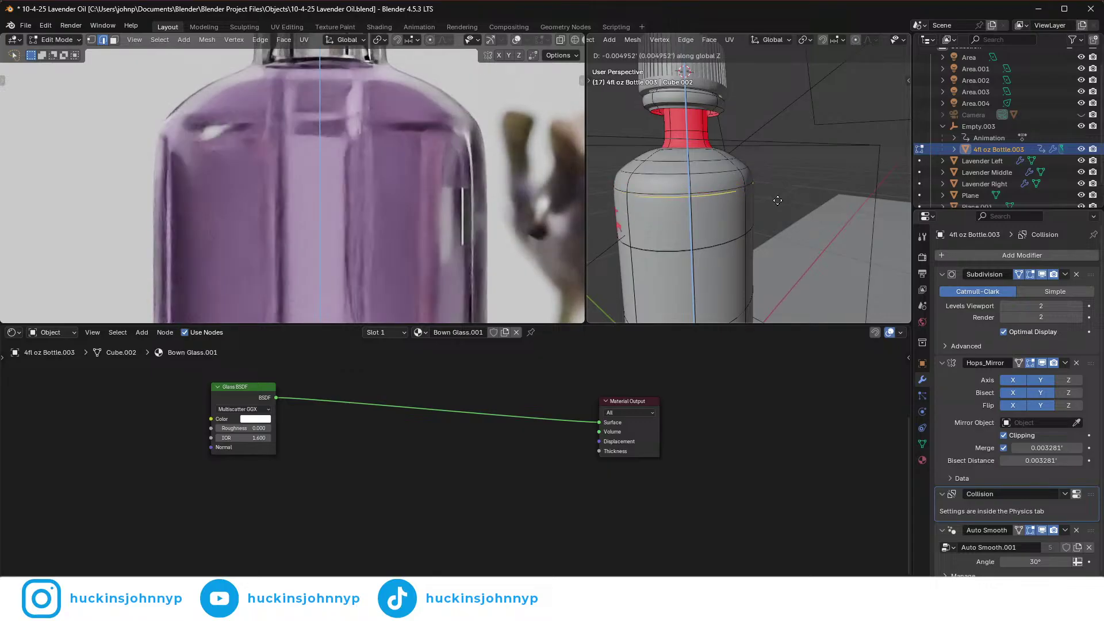
click(777, 199)
- Try to lower the oil's edge loop at the base of the shoulder about 0.003 ft along Z and examine the rendered bottle
click(711, 189)
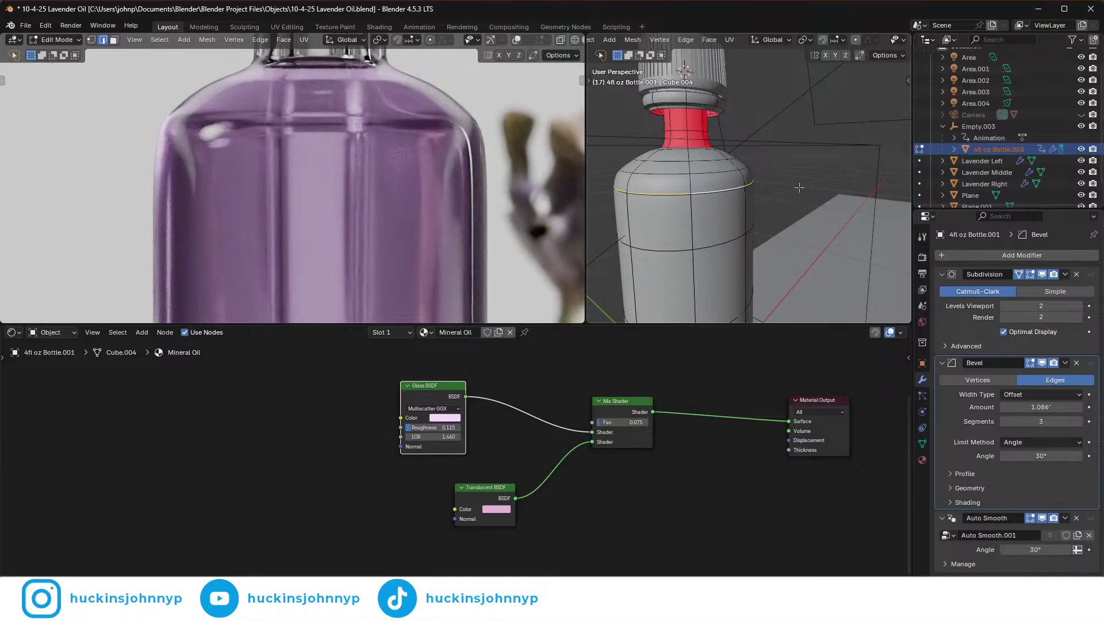
key(g)
key(z)
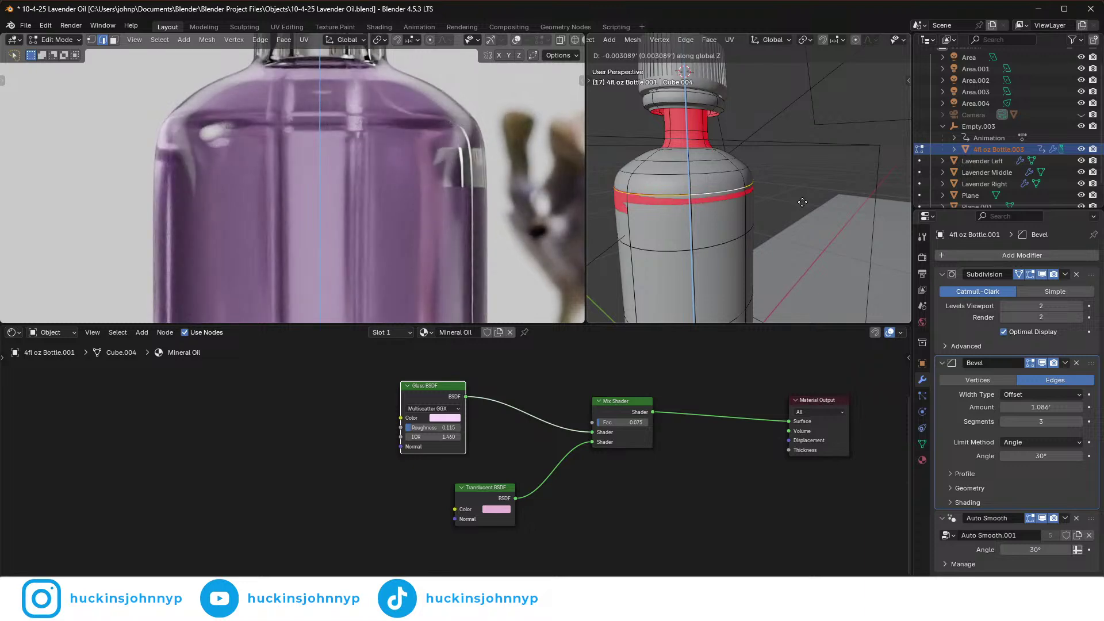
click(802, 202)
scroll(466, 161, down, 8)
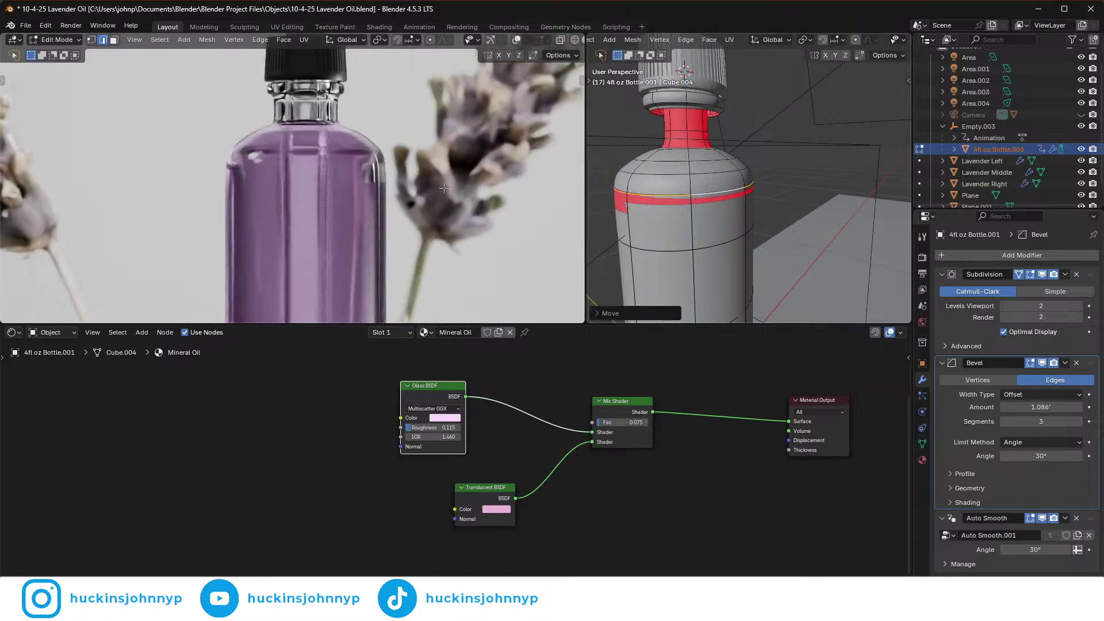
scroll(277, 156, up, 8)
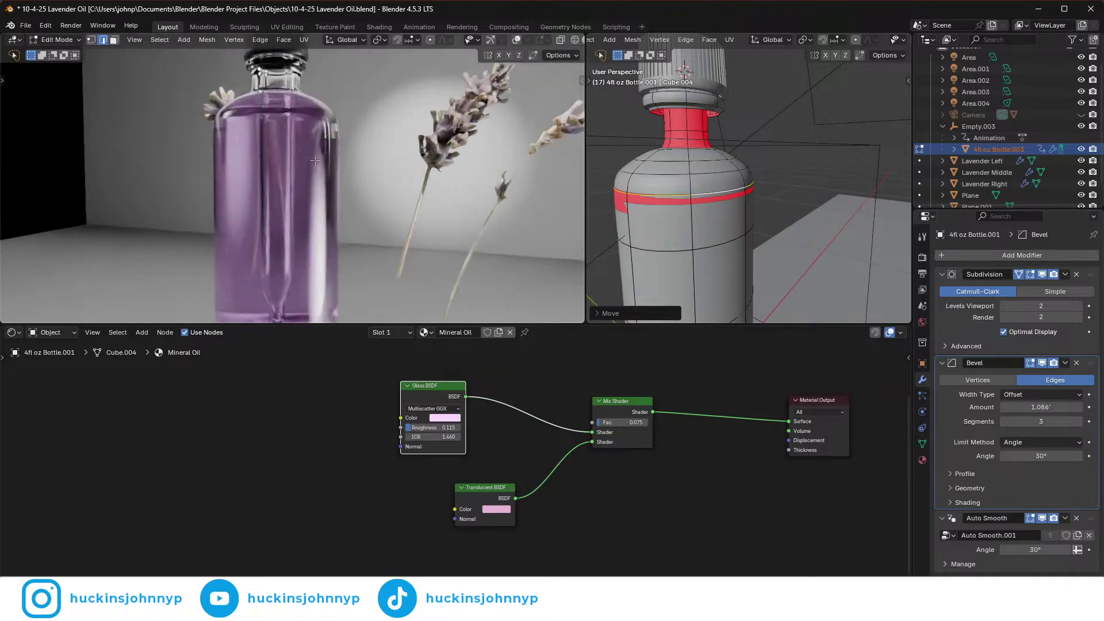
scroll(353, 163, up, 2)
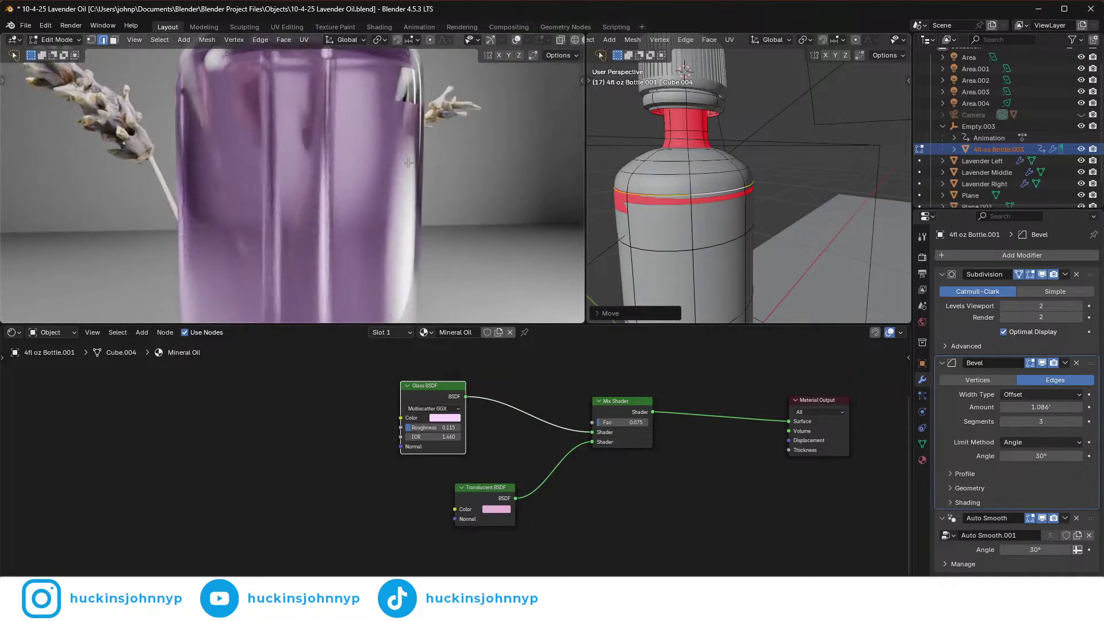
alt+click(743, 180)
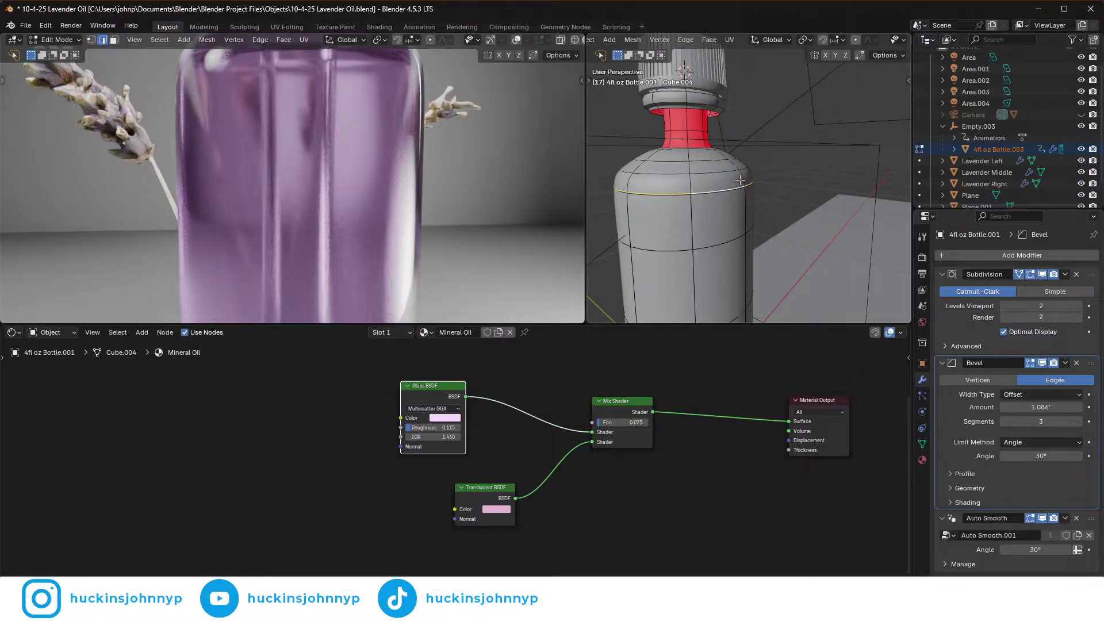
scroll(443, 100, down, 2)
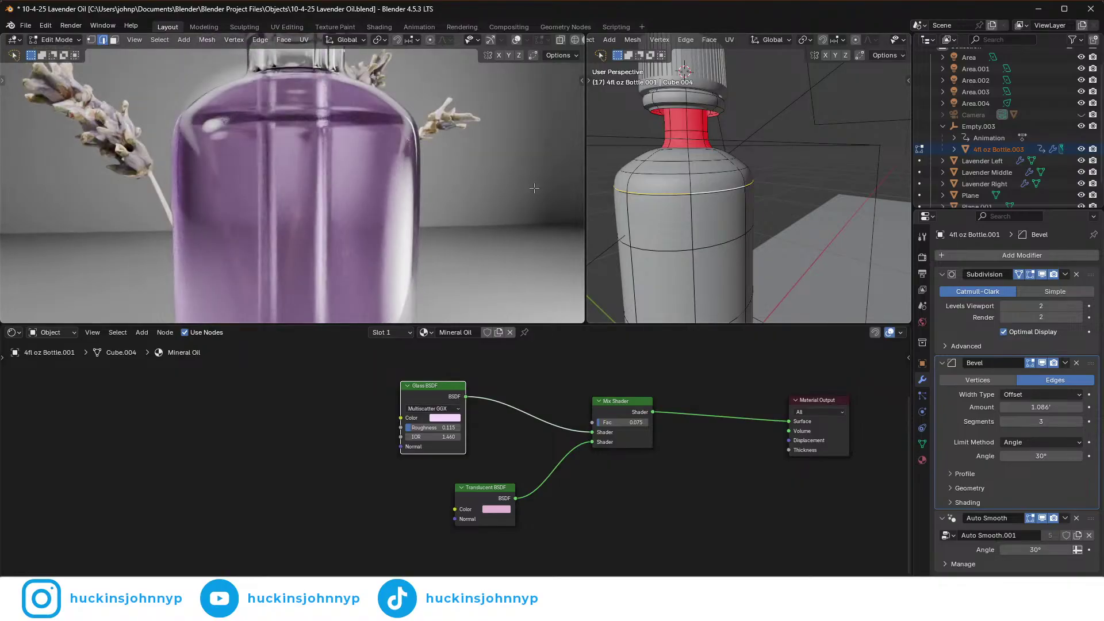
- Select the oil's ring of faces at the base of the neck and lower it along Z
middle_drag(706, 190, 671, 190)
key(3)
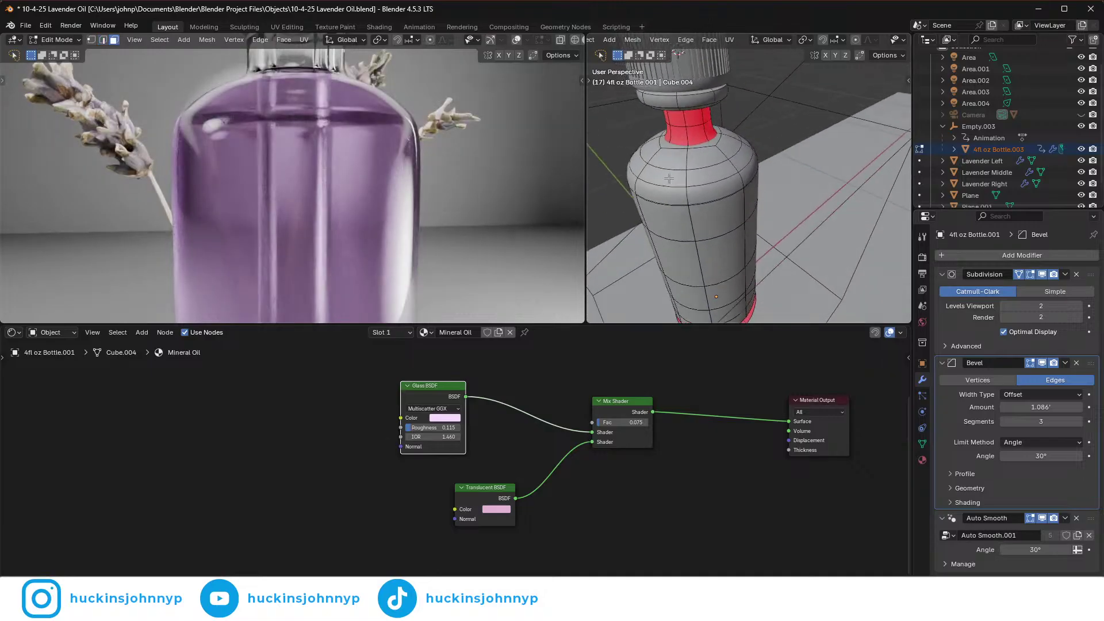
click(670, 149)
middle_drag(669, 149, 779, 162)
middle_drag(675, 139, 767, 113)
ctrl+click(768, 112)
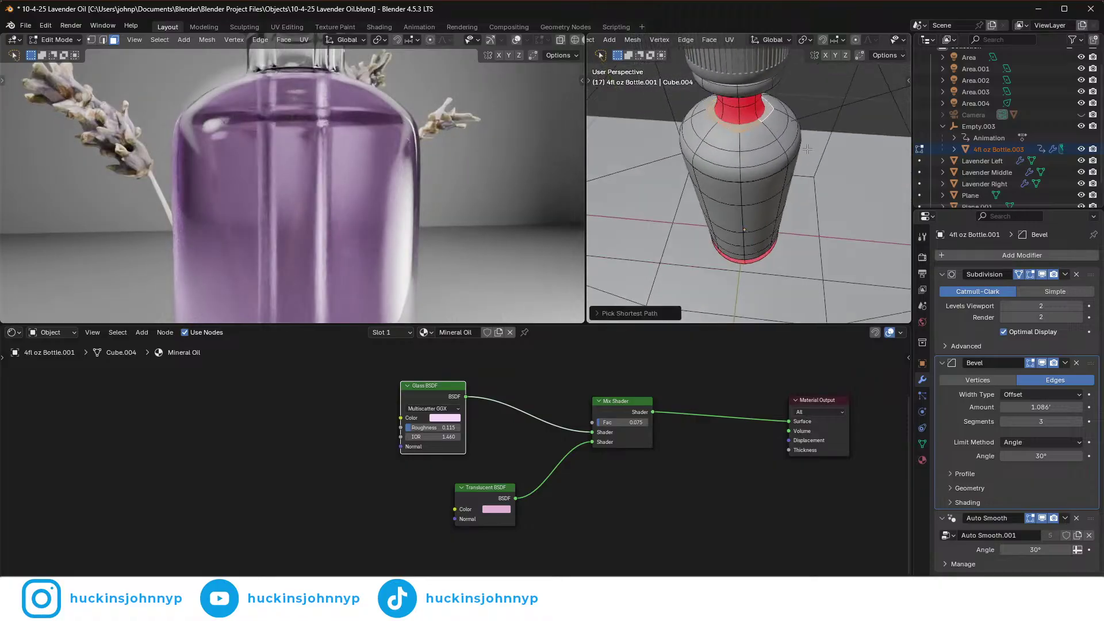
key(g)
key(z)
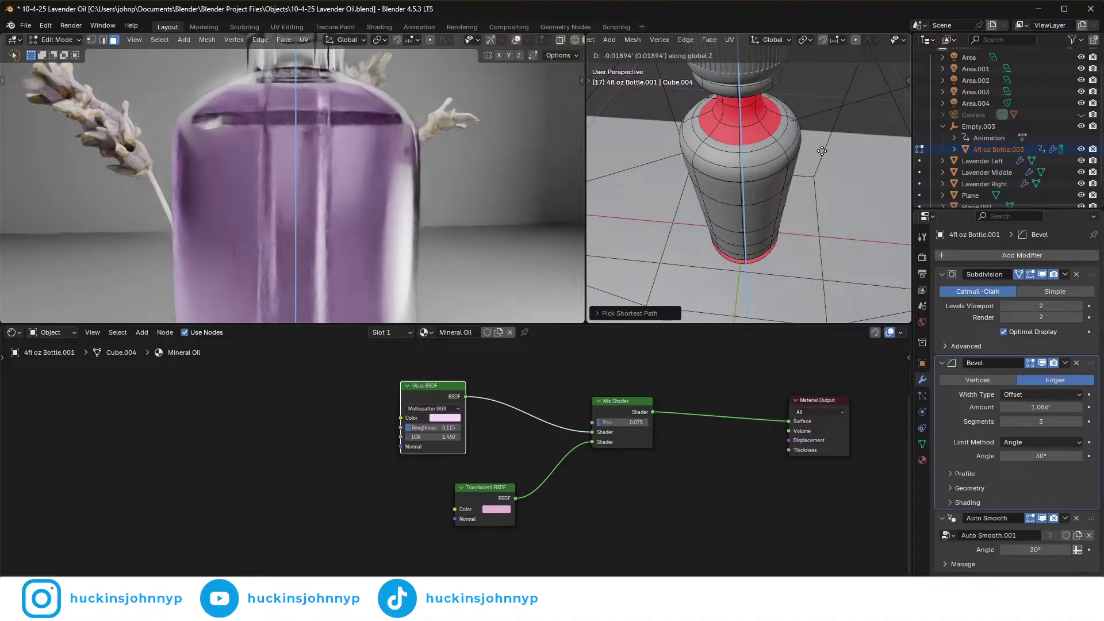
click(798, 147)
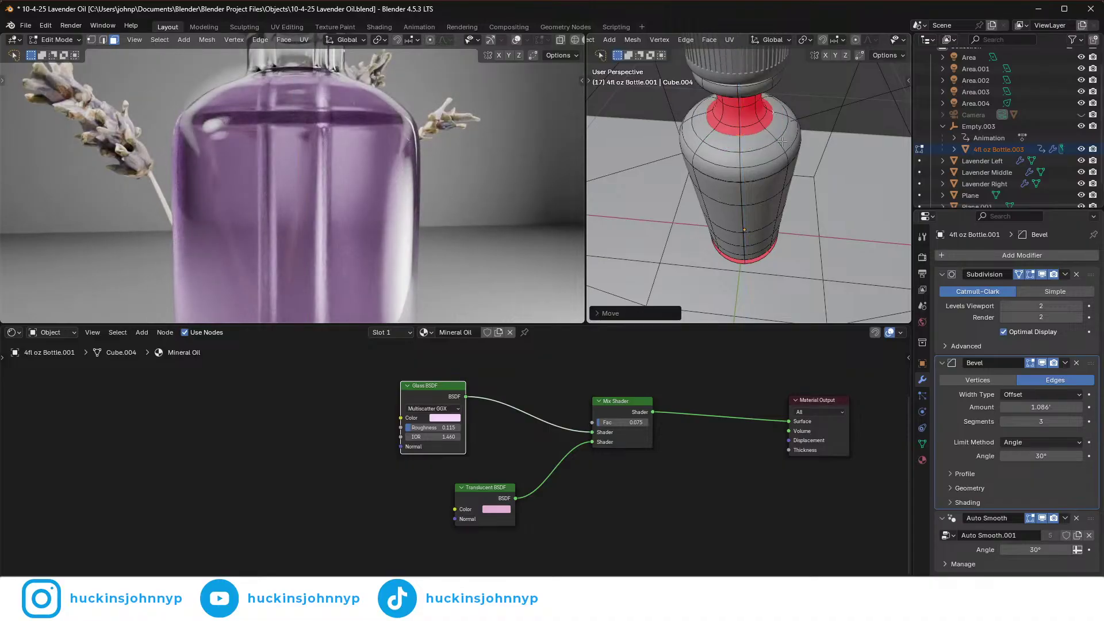
- Adjust the height of the oil's neck-base face ring and lower the adjacent upper-shoulder ring of faces along Z
key(g)
key(z)
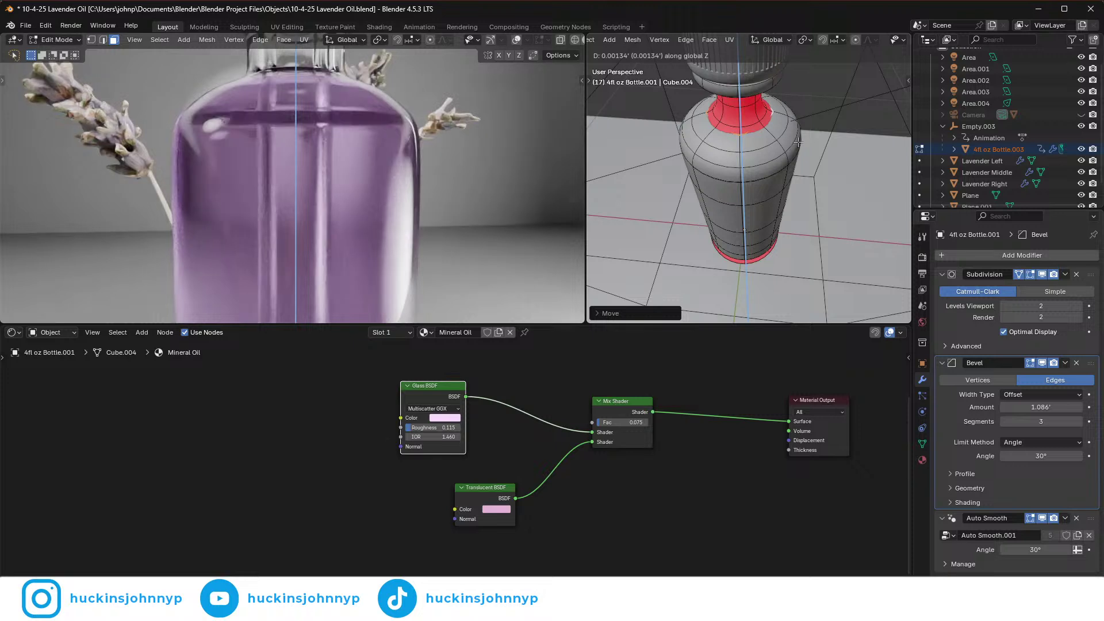
click(798, 141)
click(772, 132)
alt+click(771, 133)
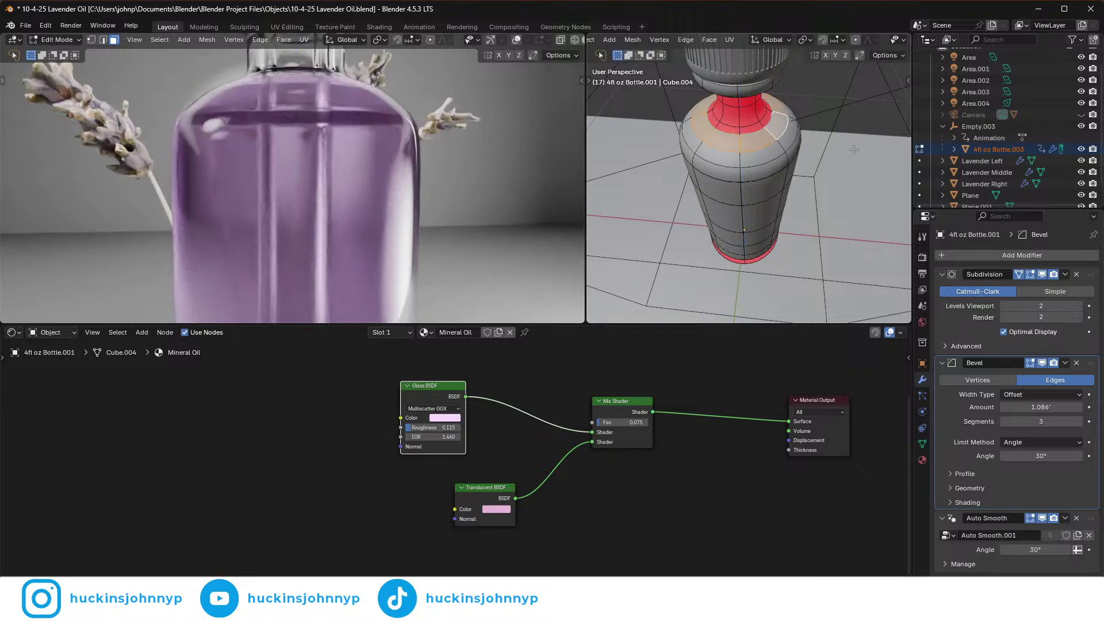
key(g)
key(z)
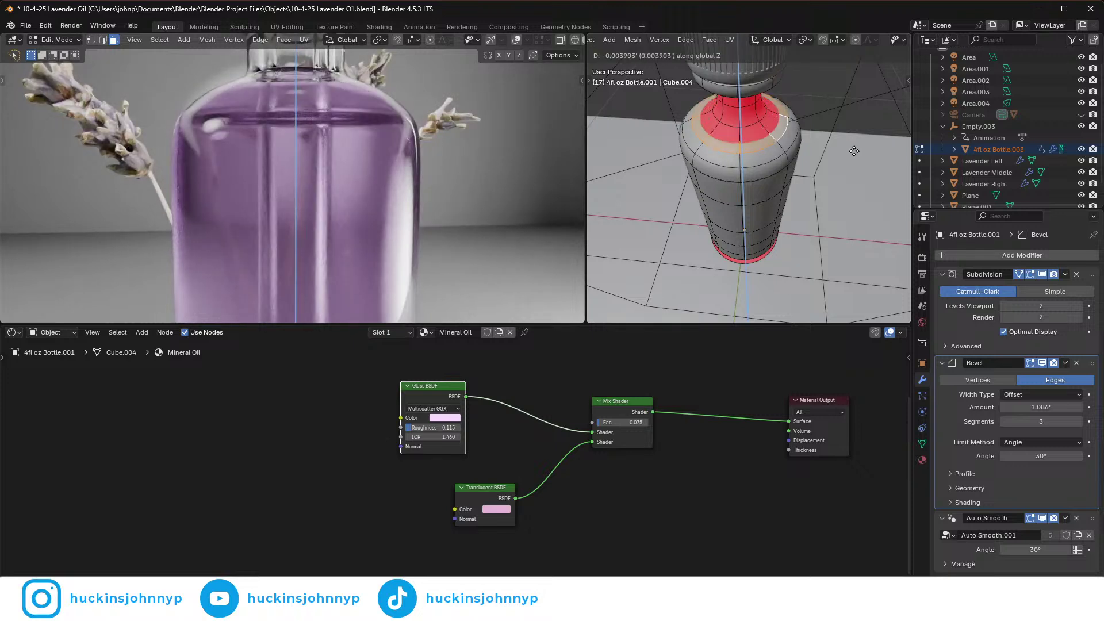
click(855, 150)
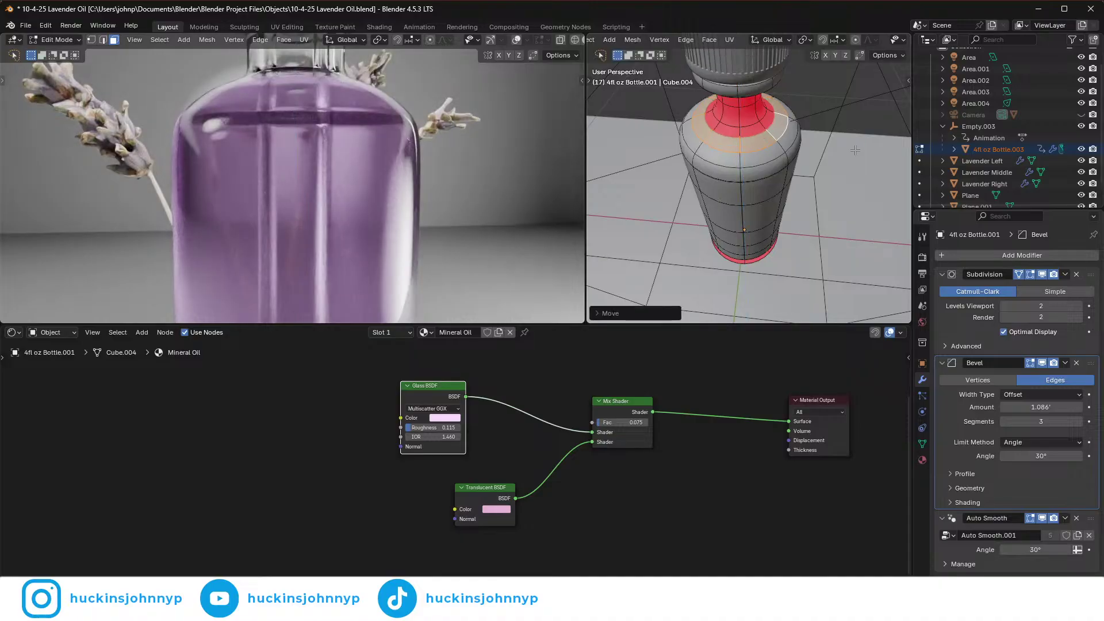
- Select the oil's ring of faces around the outer shoulder and lower it about 0.004 ft along Z
click(785, 142)
alt+click(784, 146)
key(g)
key(z)
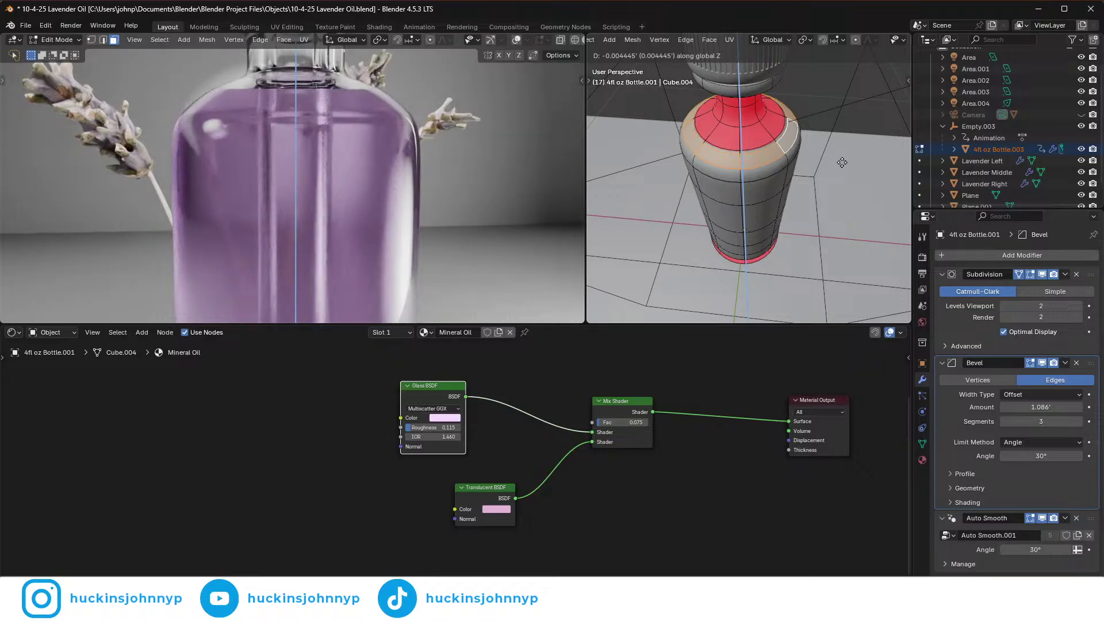
click(842, 162)
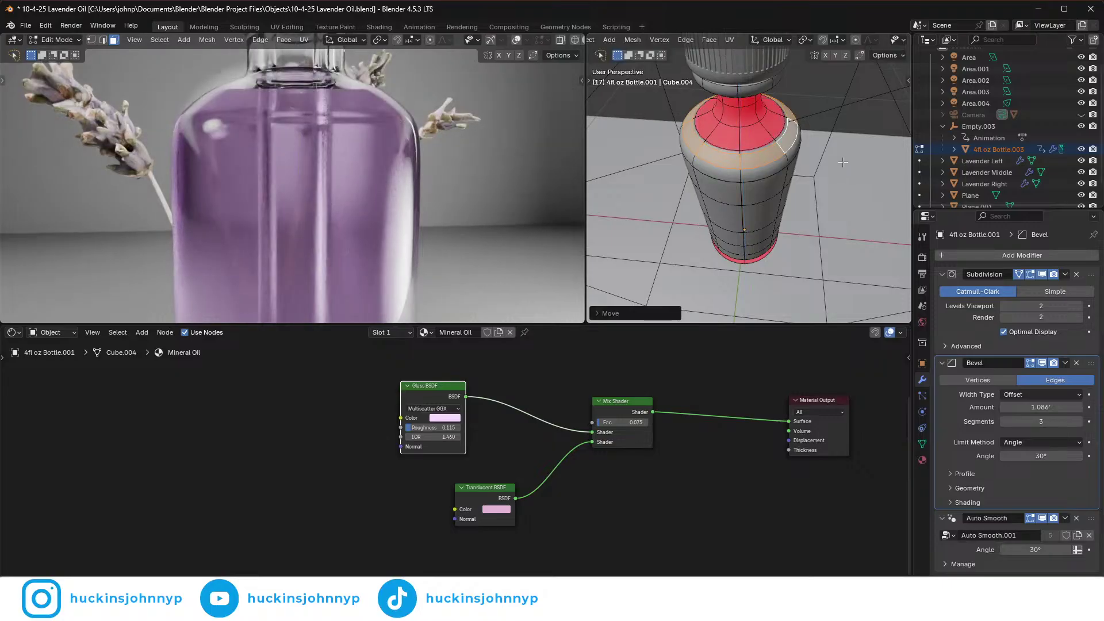
middle_drag(818, 163, 799, 164)
scroll(800, 164, up, 8)
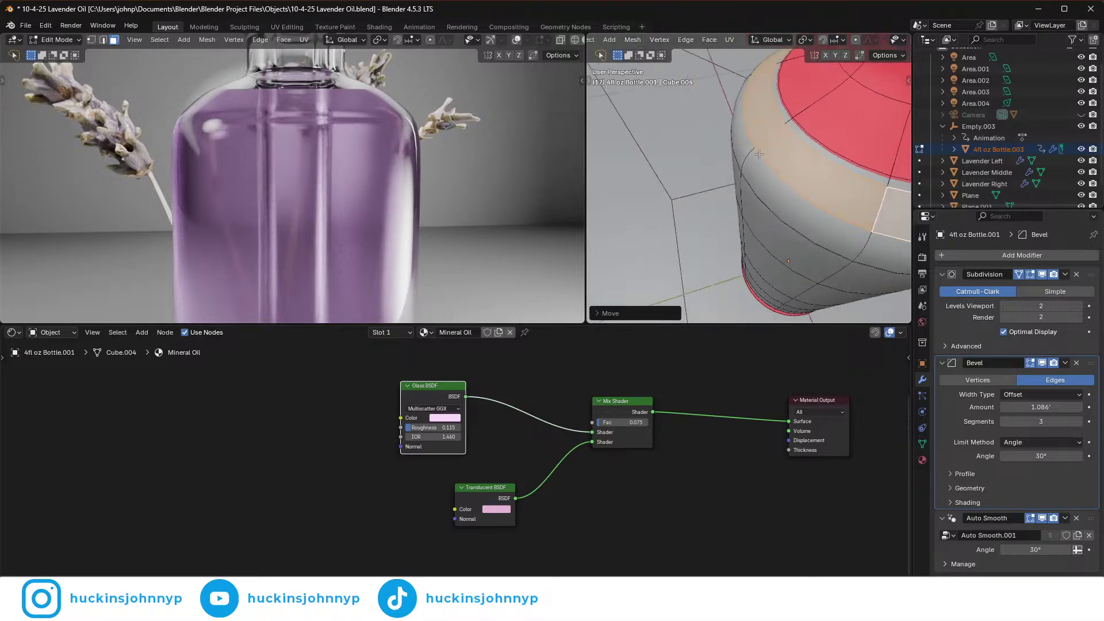
middle_drag(626, 122, 730, 171)
click(738, 218)
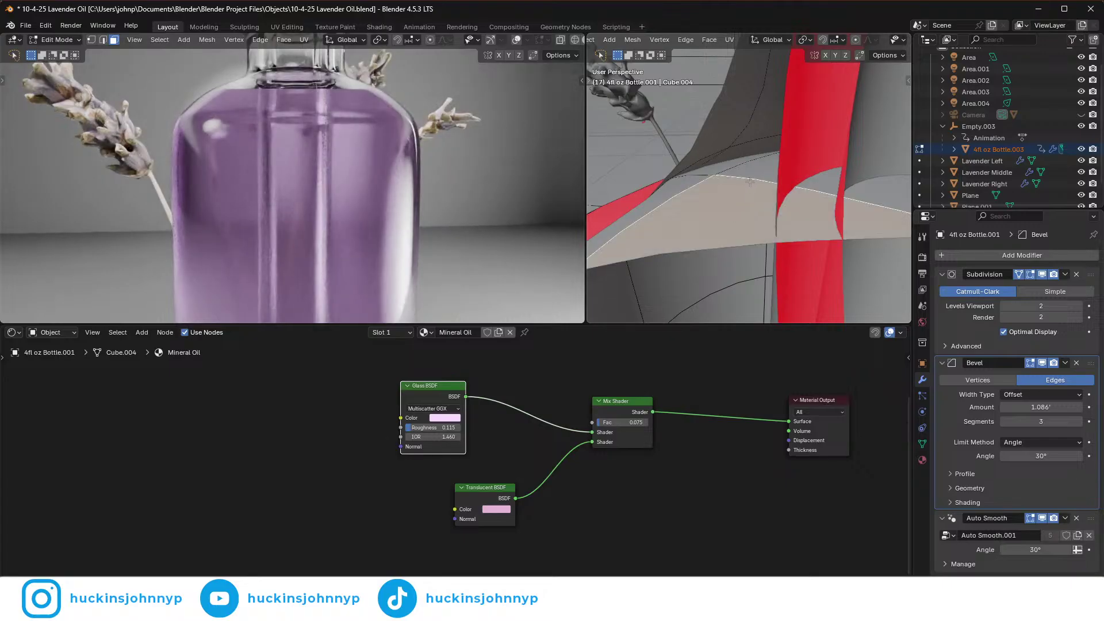
alt+click(751, 182)
key(g)
key(z)
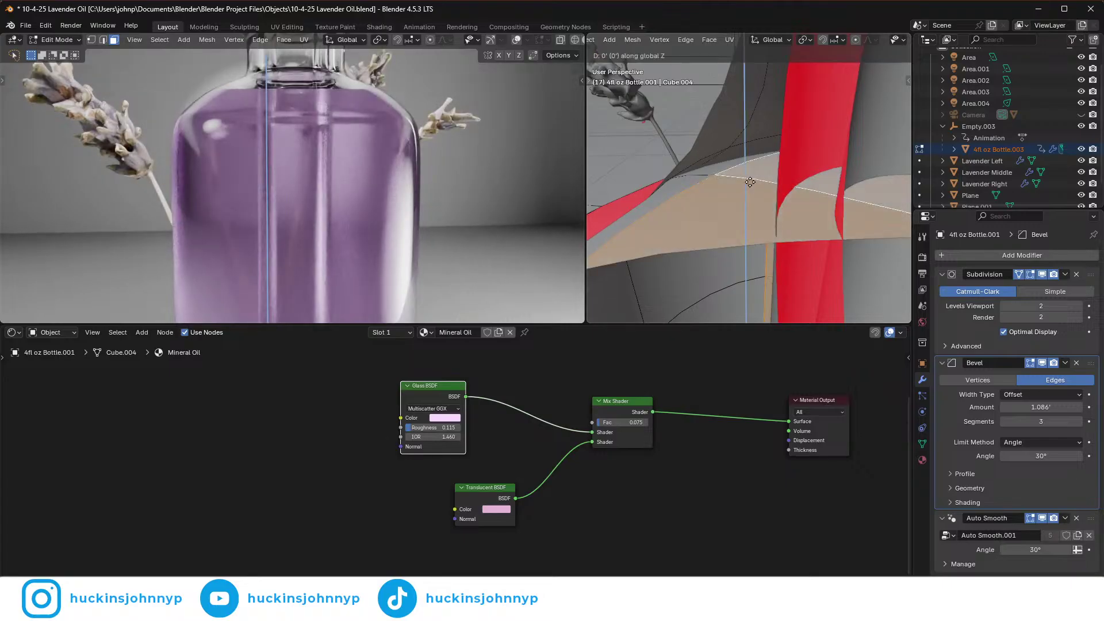
right_click(750, 181)
- Examine the oil mesh from inside and outside where its shoulder faces meet the base of the neck
middle_drag(750, 182, 698, 186)
click(693, 168)
alt+click(708, 169)
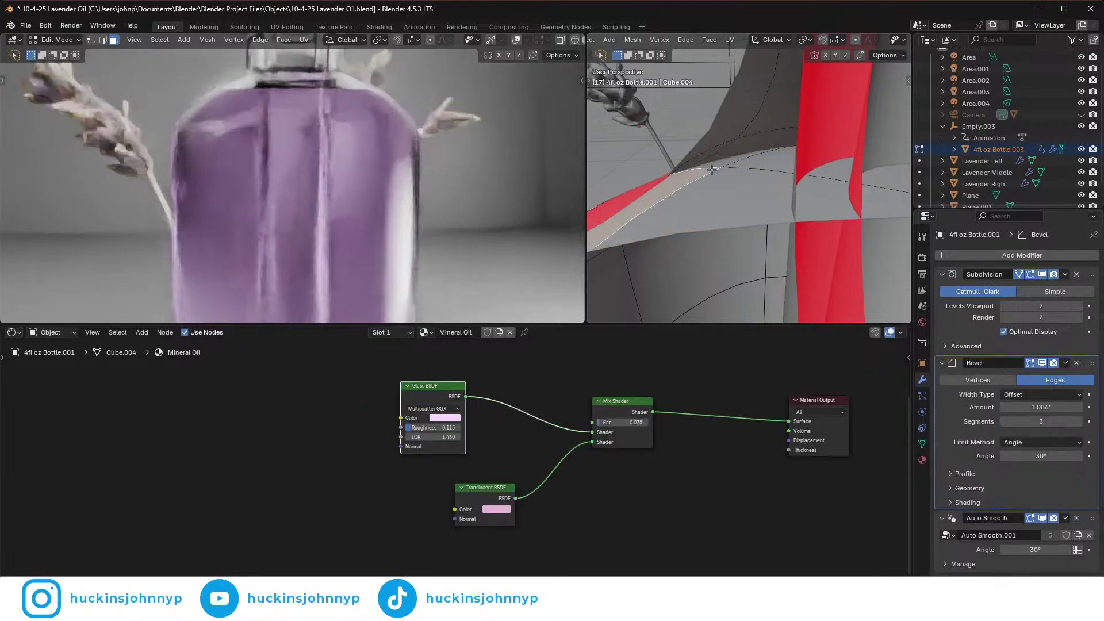
key(ctrl+KP_Add)
middle_drag(748, 172, 755, 195)
scroll(755, 194, down, 4)
scroll(747, 199, up, 7)
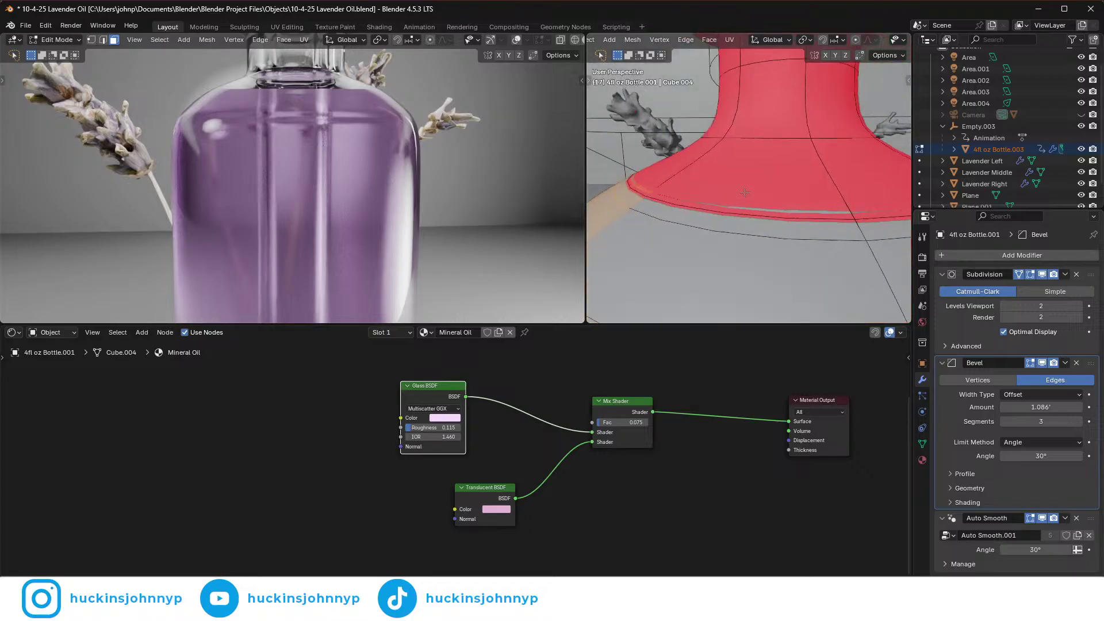
scroll(745, 200, down, 3)
scroll(745, 199, up, 6)
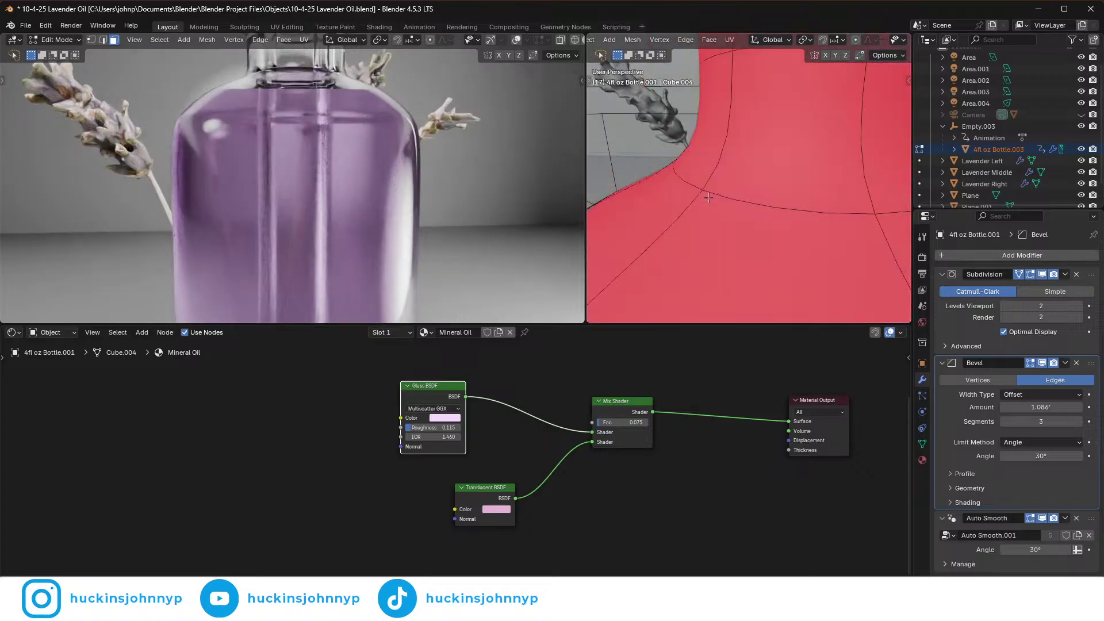
middle_drag(757, 206, 727, 210)
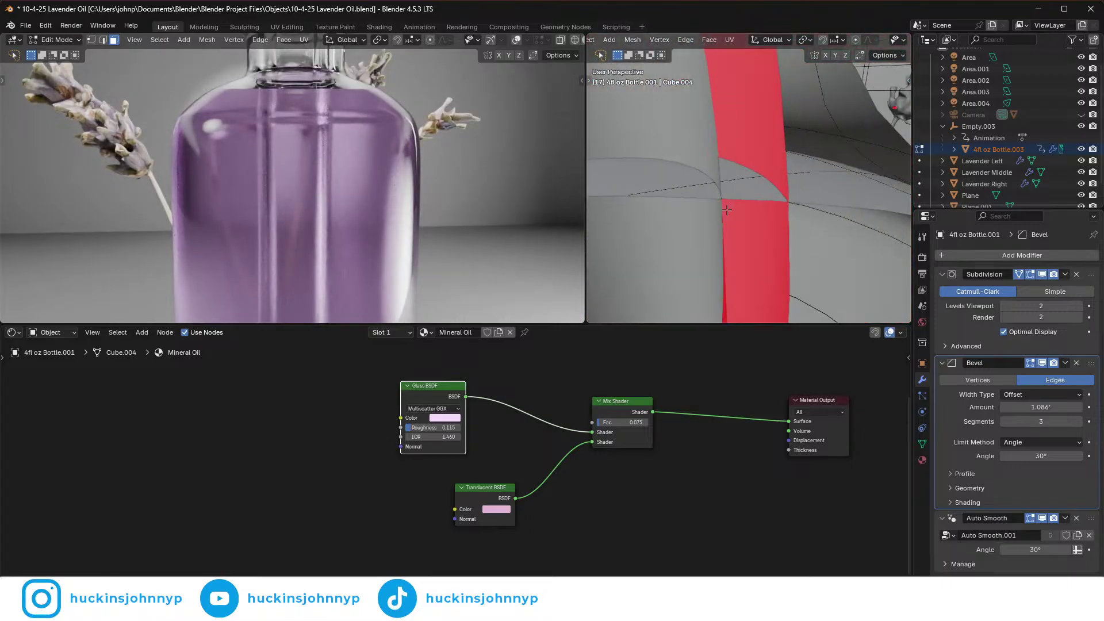
- Select the oil's inner ring of faces at the base of the neck and raise it along Z
ctrl+click(804, 186)
middle_drag(804, 185, 734, 196)
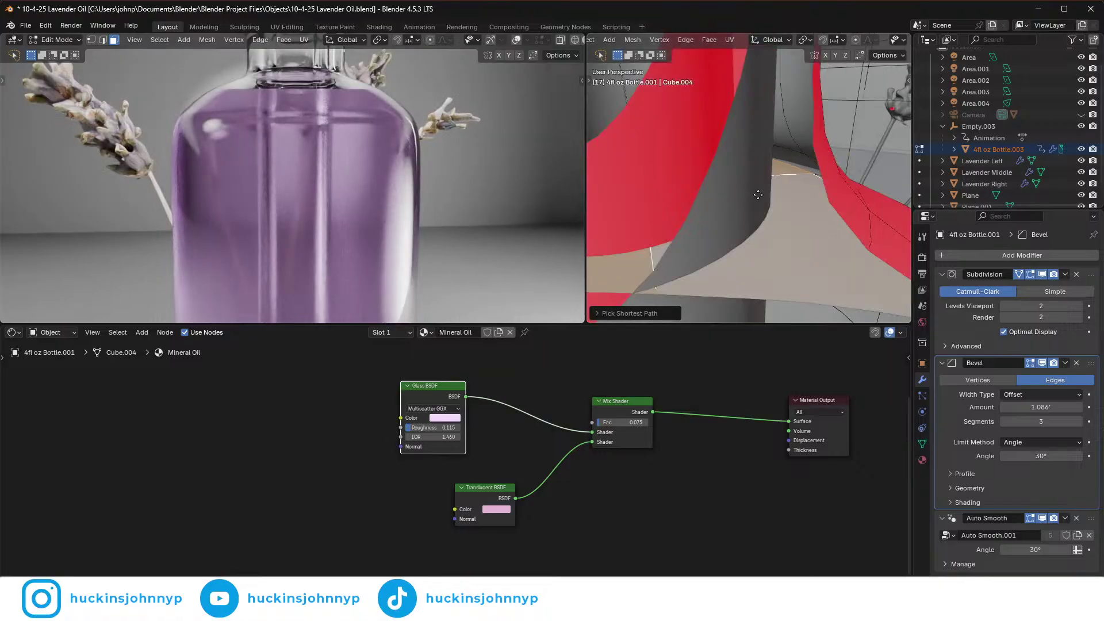
key(g)
key(z)
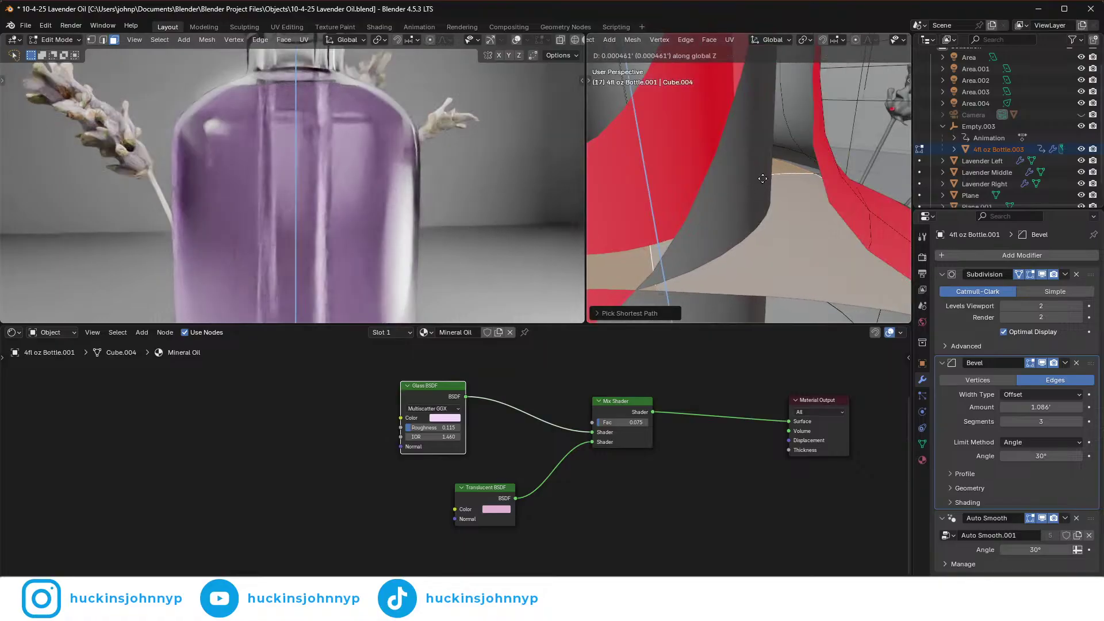
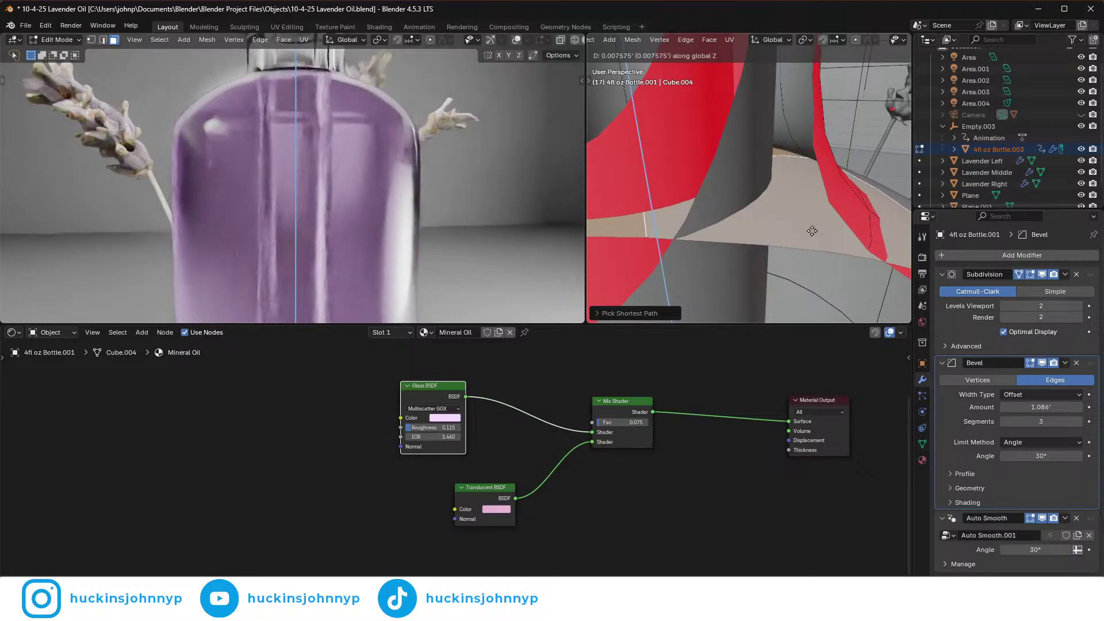
click(813, 206)
- Scale the oil's selected inner ring of faces uniformly to adjust its width against the surrounding shoulder
scroll(820, 250, up, 3)
middle_drag(821, 251, 748, 230)
key(s)
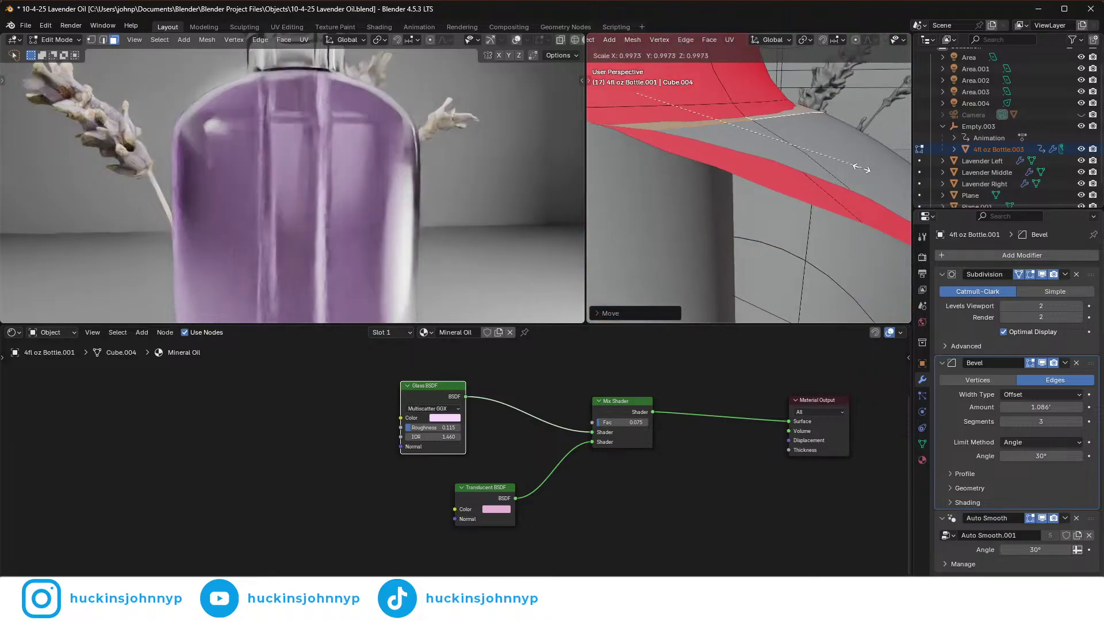
click(784, 156)
- Round the selected ring of oil faces into an even circle with the LoopTools Circle operation
middle_drag(784, 155, 811, 205)
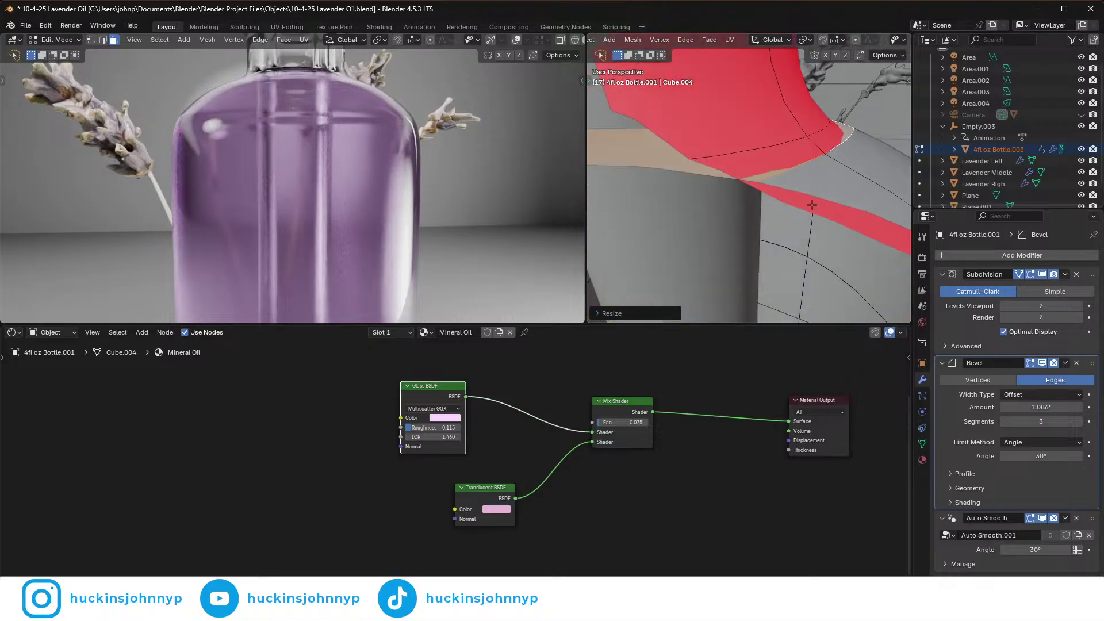
right_click(799, 175)
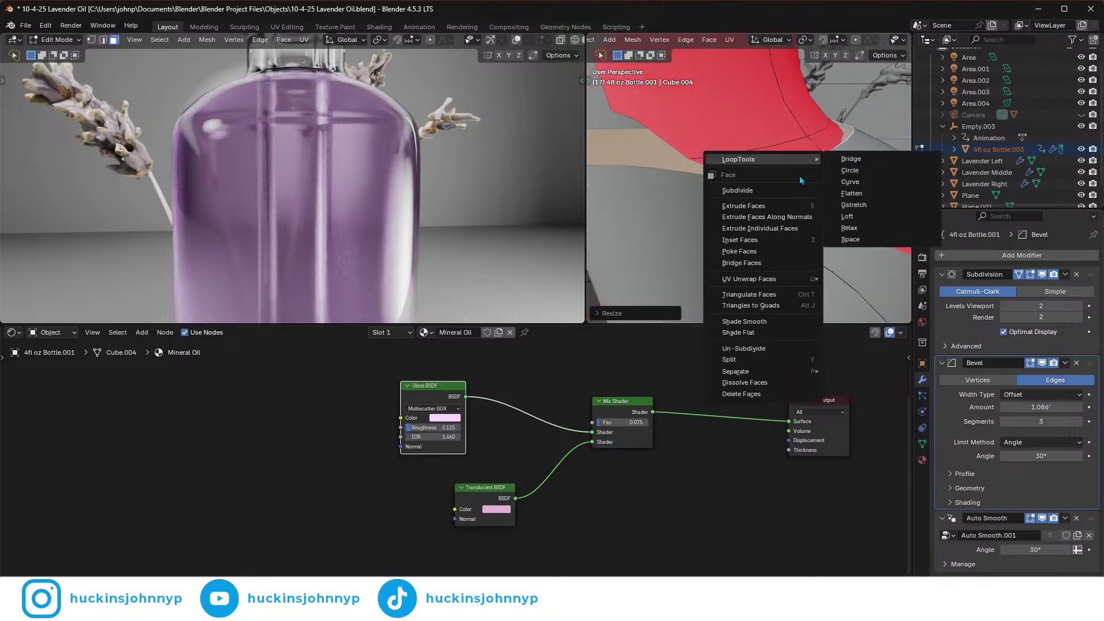
click(867, 173)
middle_drag(866, 173, 859, 183)
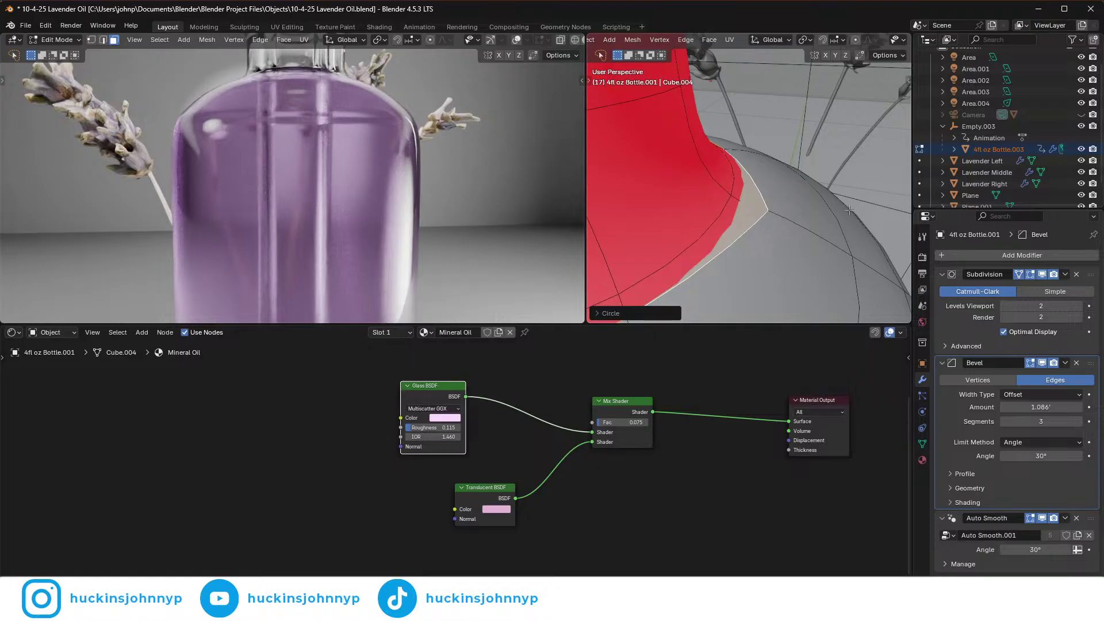
- Raise the circular ring of oil faces about 0.037 ft along Z and check the rendered shoulder from above
key(g)
key(z)
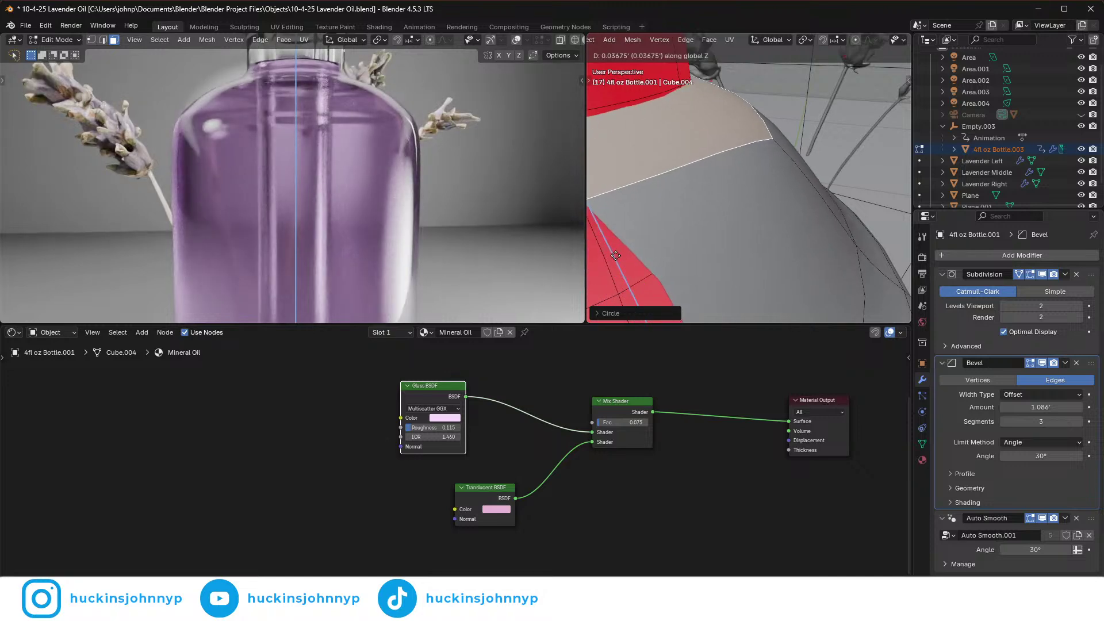
click(615, 255)
middle_drag(353, 136, 368, 196)
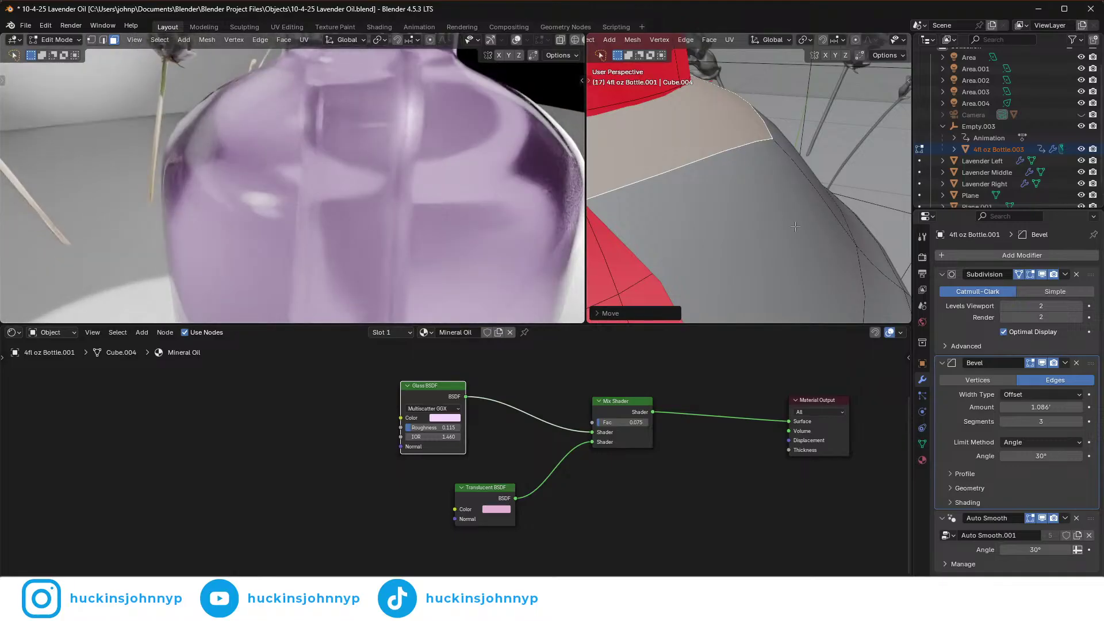
- Lower the circular ring of oil faces about 0.03 ft along Z toward the base of the neck
key(g)
key(z)
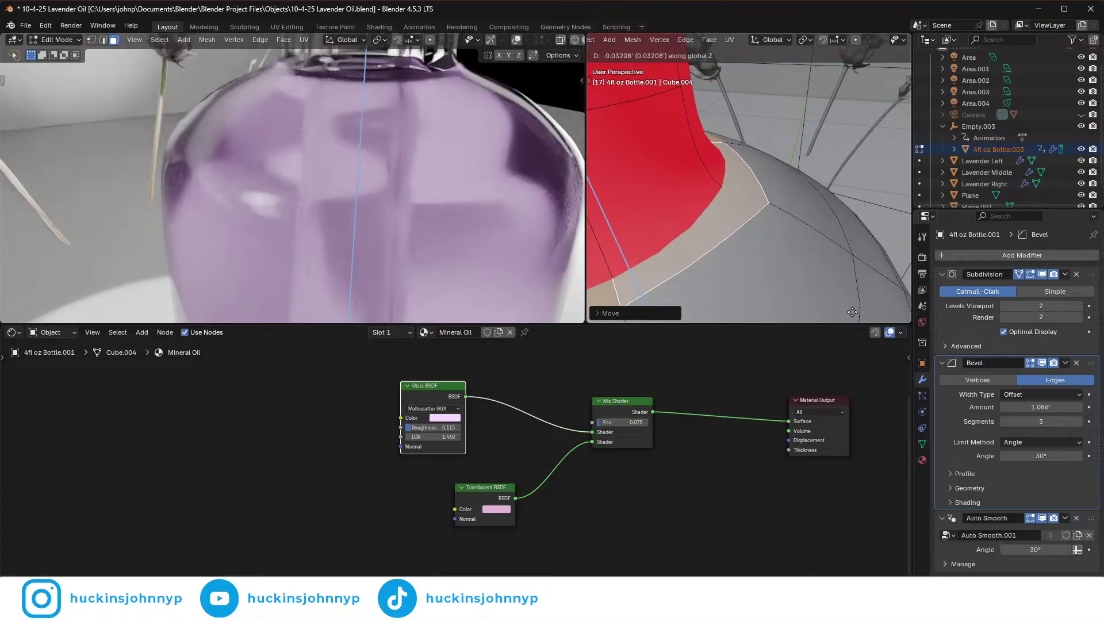
click(849, 307)
mouse_move(745, 227)
middle_down()
mouse_move(736, 241)
mouse_move(739, 224)
middle_up()
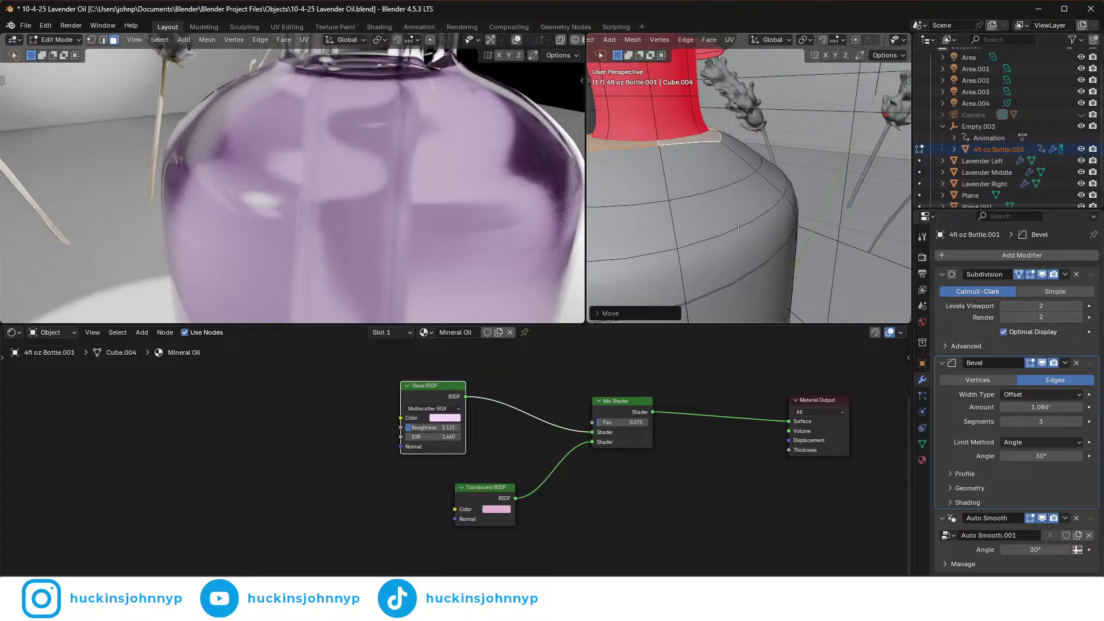
- Reveal the hidden oil and glass geometry, clear the face selection and return to Object Mode
key(alt+h)
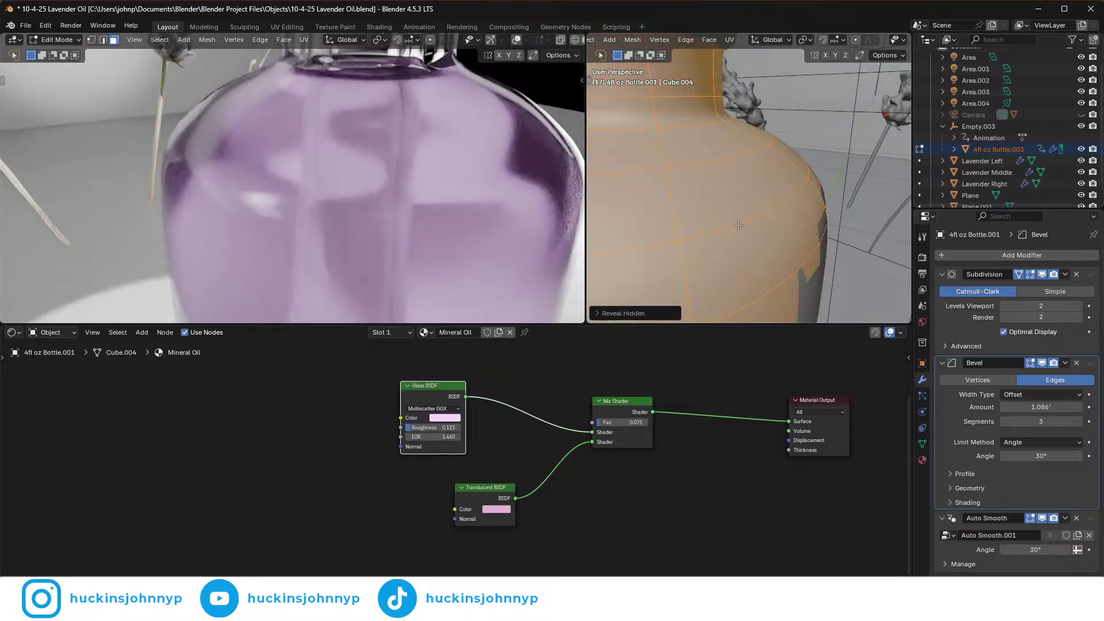
scroll(733, 230, down, 5)
scroll(730, 234, down, 4)
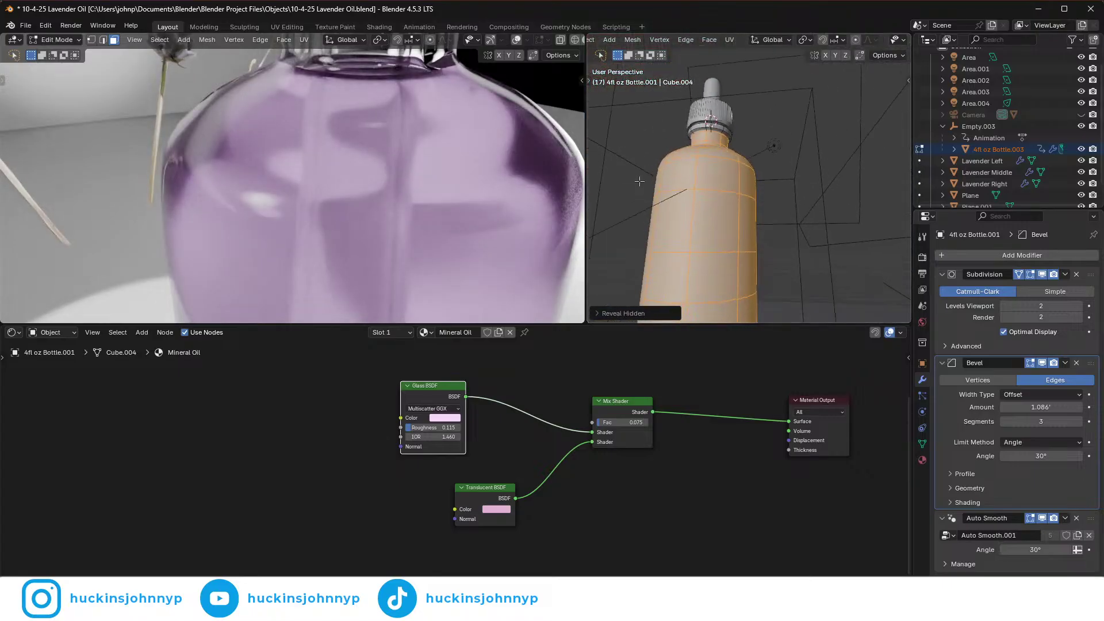
scroll(748, 264, down, 3)
middle_drag(748, 265, 762, 248)
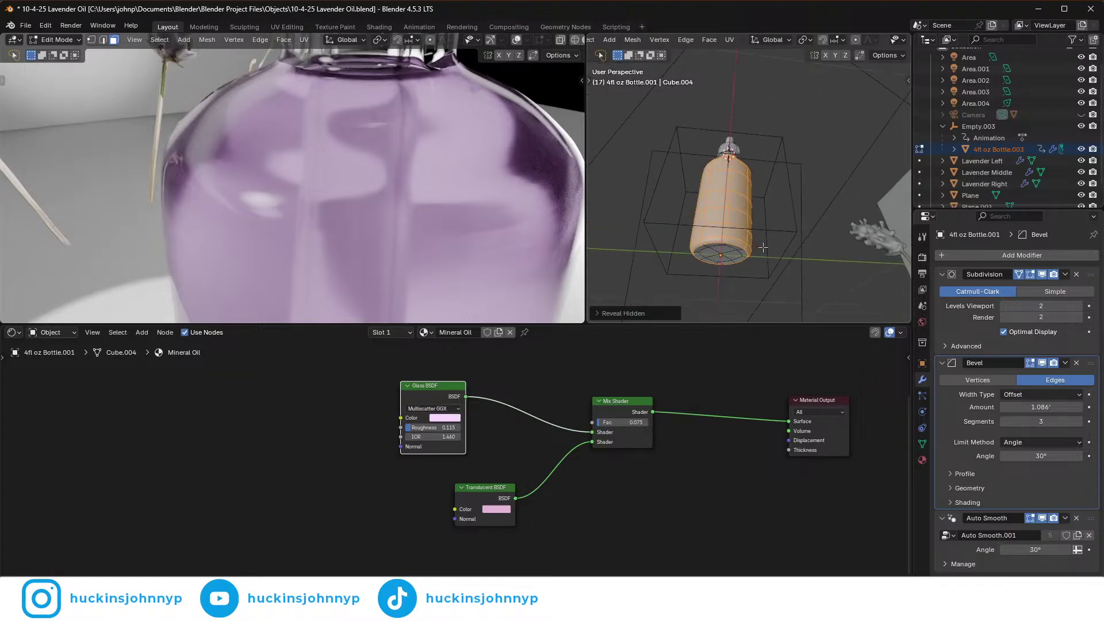
click(761, 242)
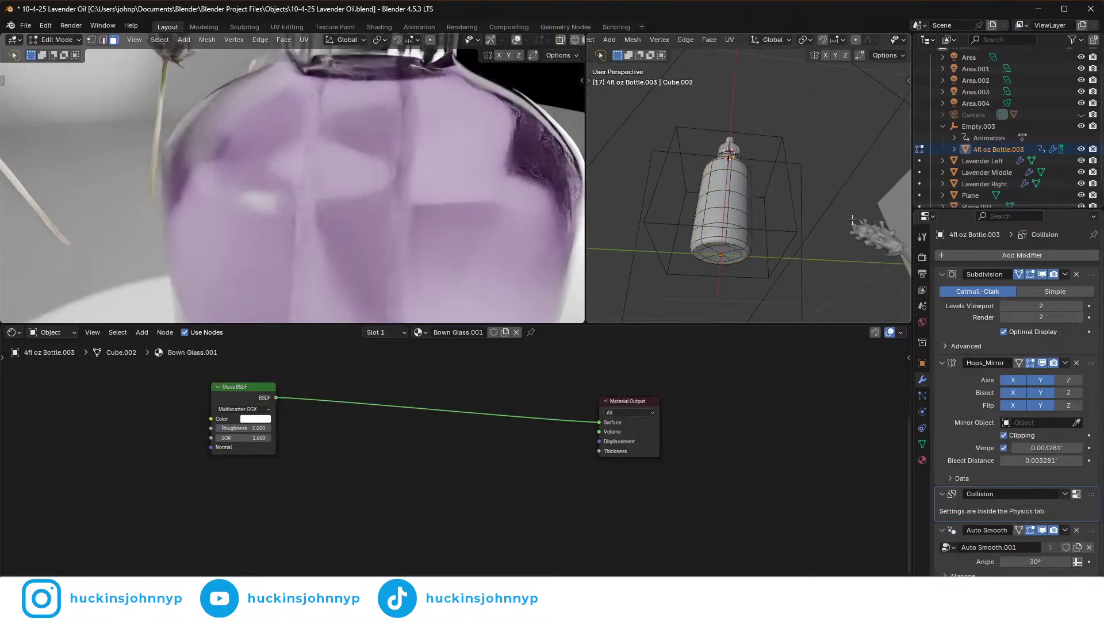
middle_drag(744, 207, 788, 253)
key(Tab)
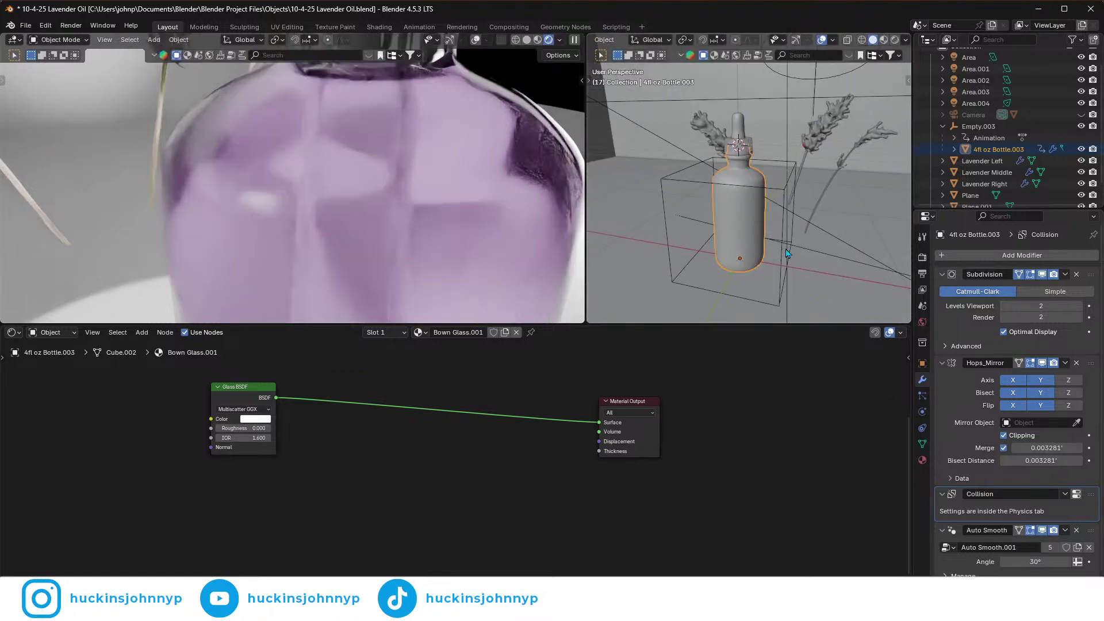
- Examine the whole rendered bottle and return the rendered viewport to the framed camera view
scroll(668, 249, down, 3)
scroll(375, 241, down, 6)
middle_drag(345, 234, 374, 248)
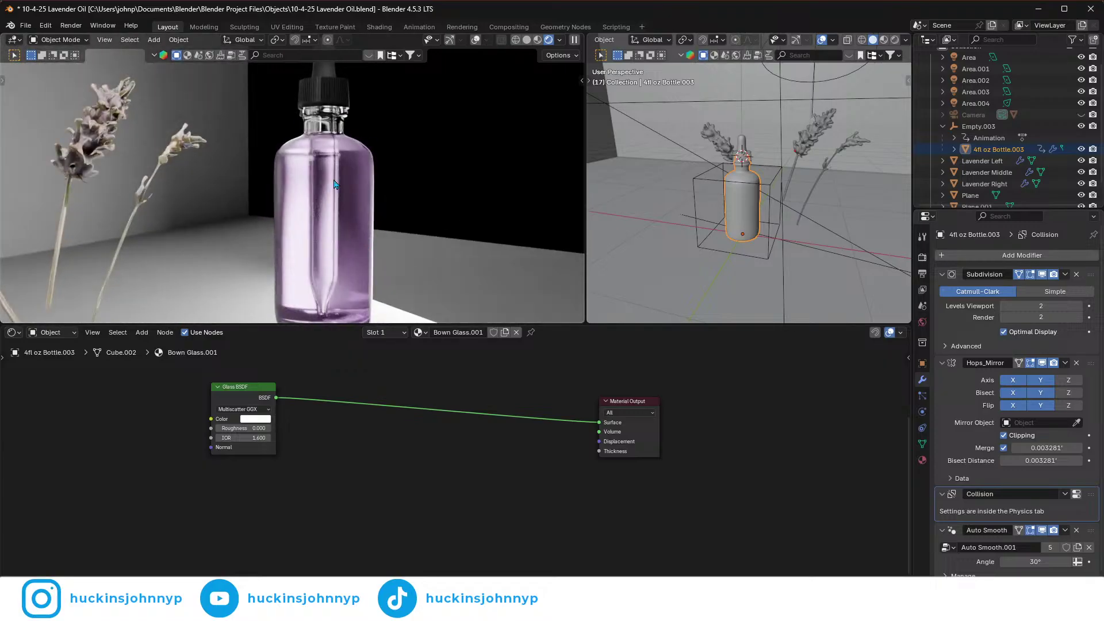
key(grave)
key(KP_0)
key(Home)
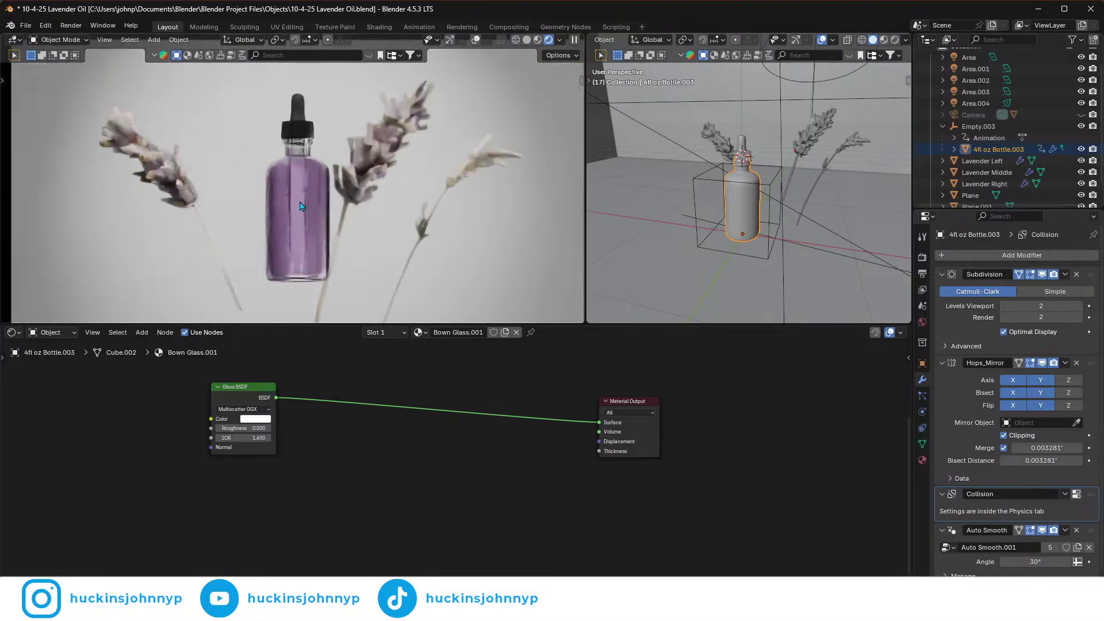
scroll(316, 277, up, 2)
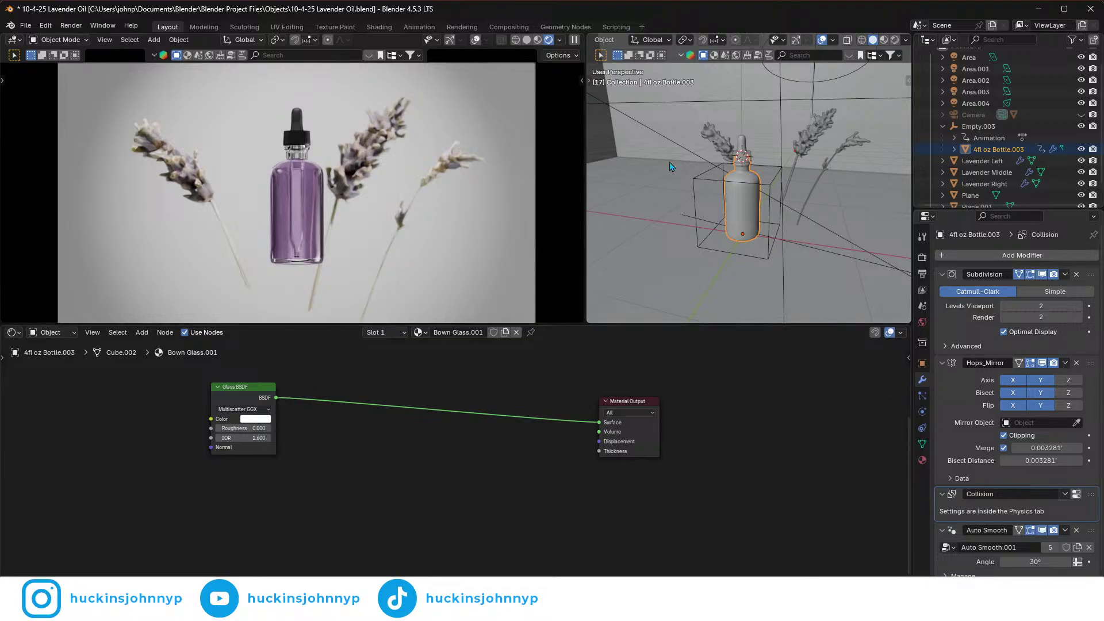
- Add a mesh plane at the bottle and rotate it 90 degrees about the X axis so it stands upright
scroll(750, 224, down, 5)
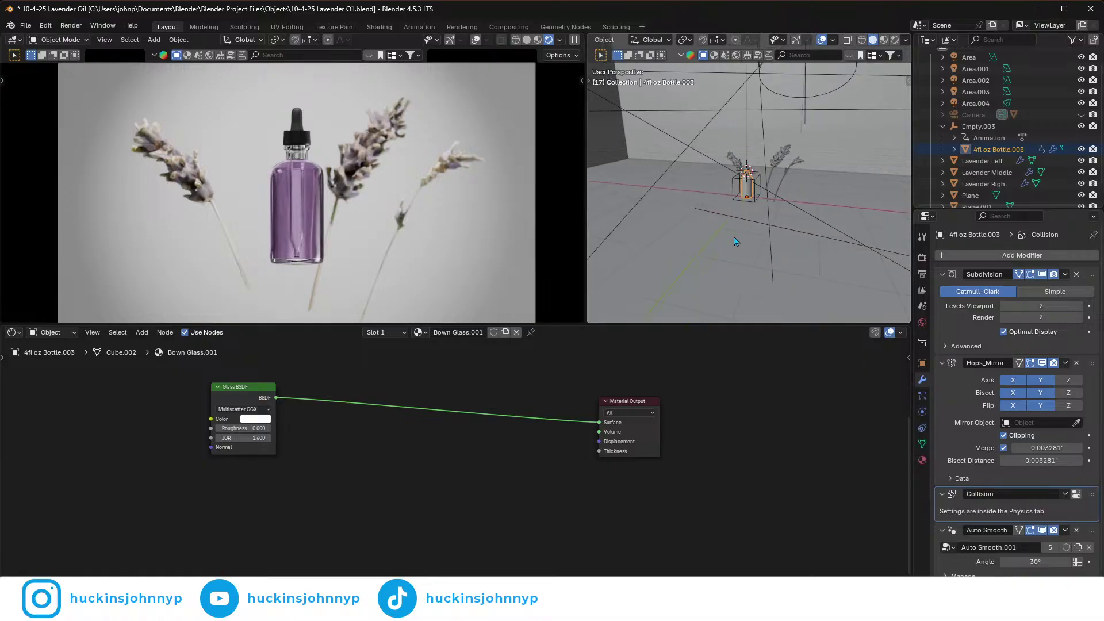
click(734, 241)
key(alt+a)
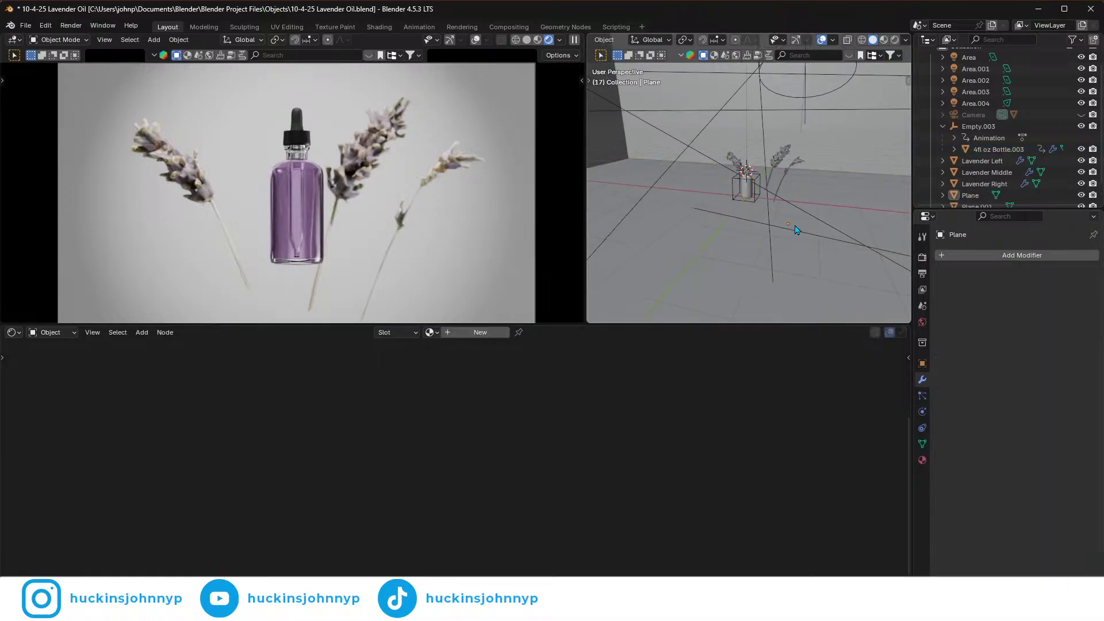
key(shift+a)
mouse_move(763, 73)
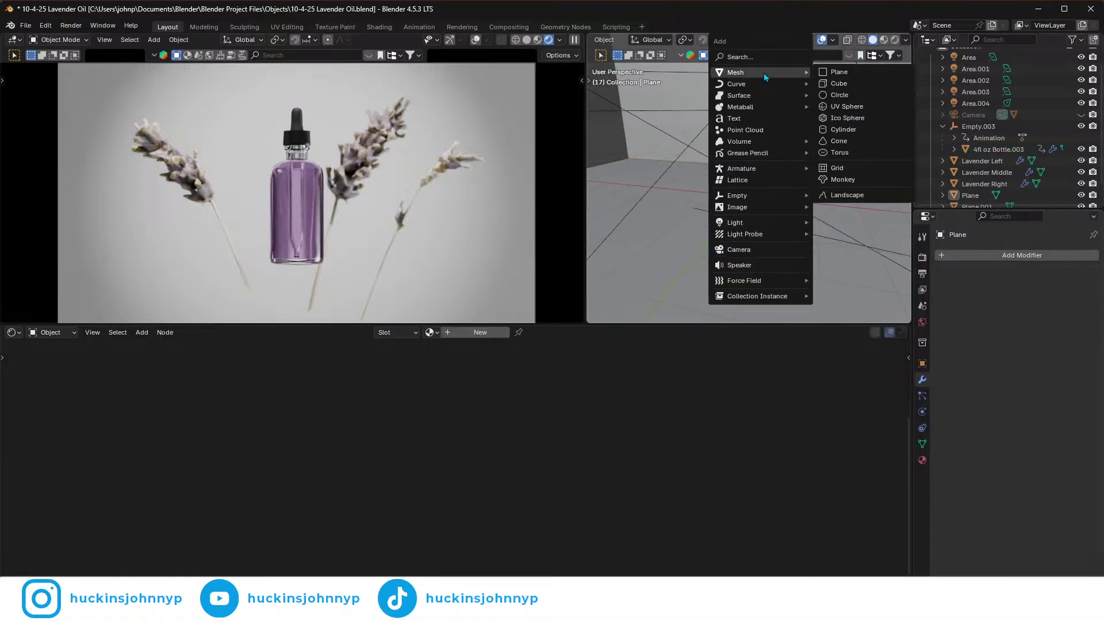
click(851, 72)
text(rx)
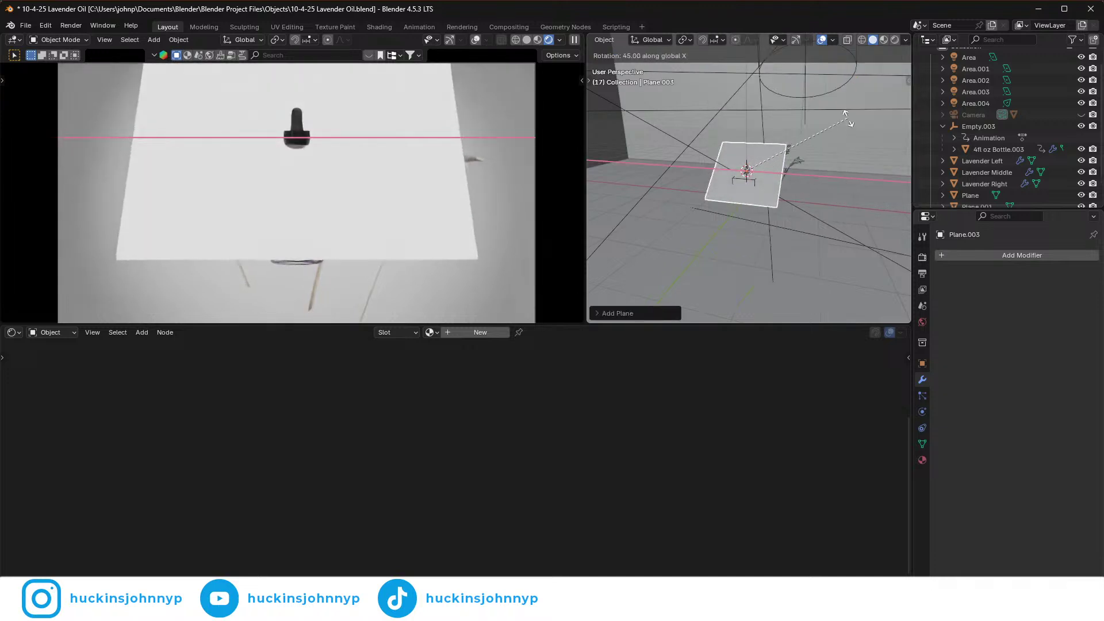
text(90)
key(Return)
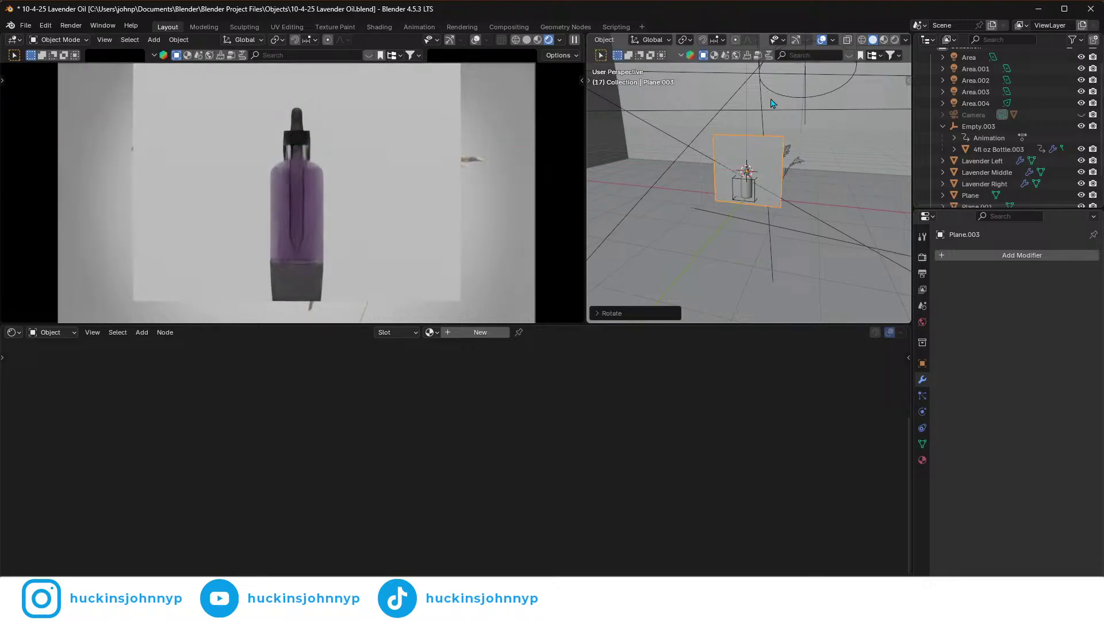
- Squash the upright plane along Z into a thin strip and move it back along Y about 0.4 ft
key(s)
key(z)
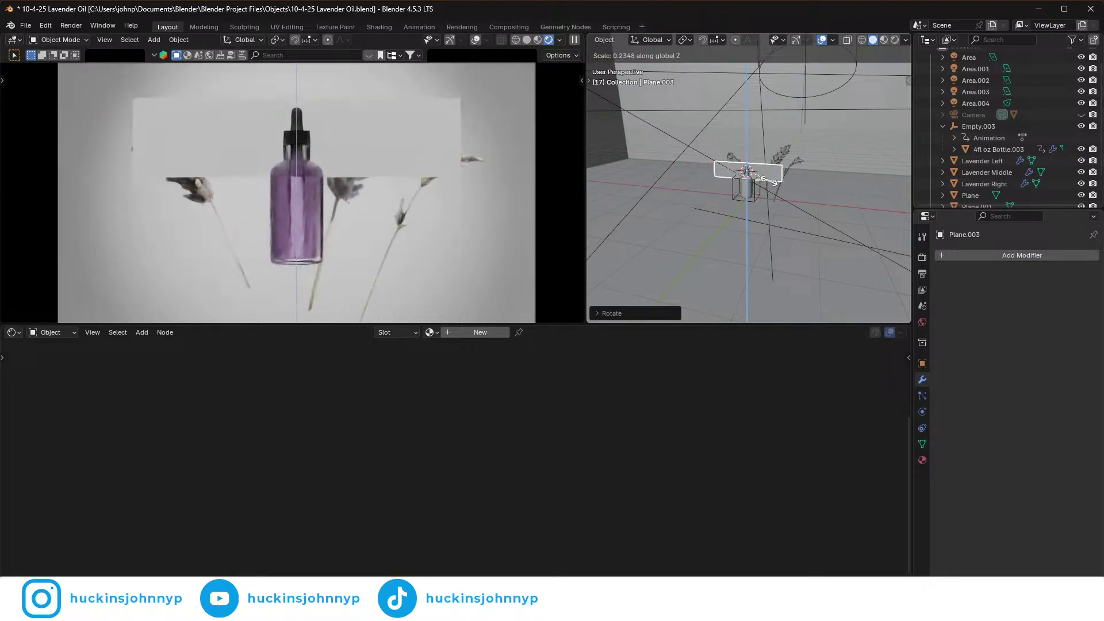
click(765, 181)
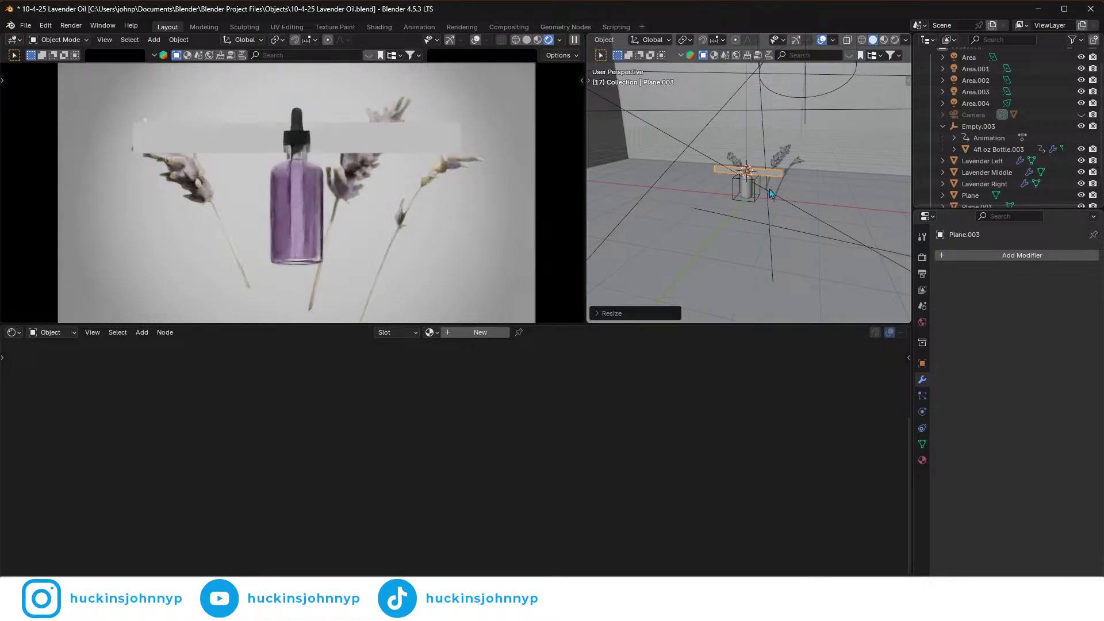
key(g)
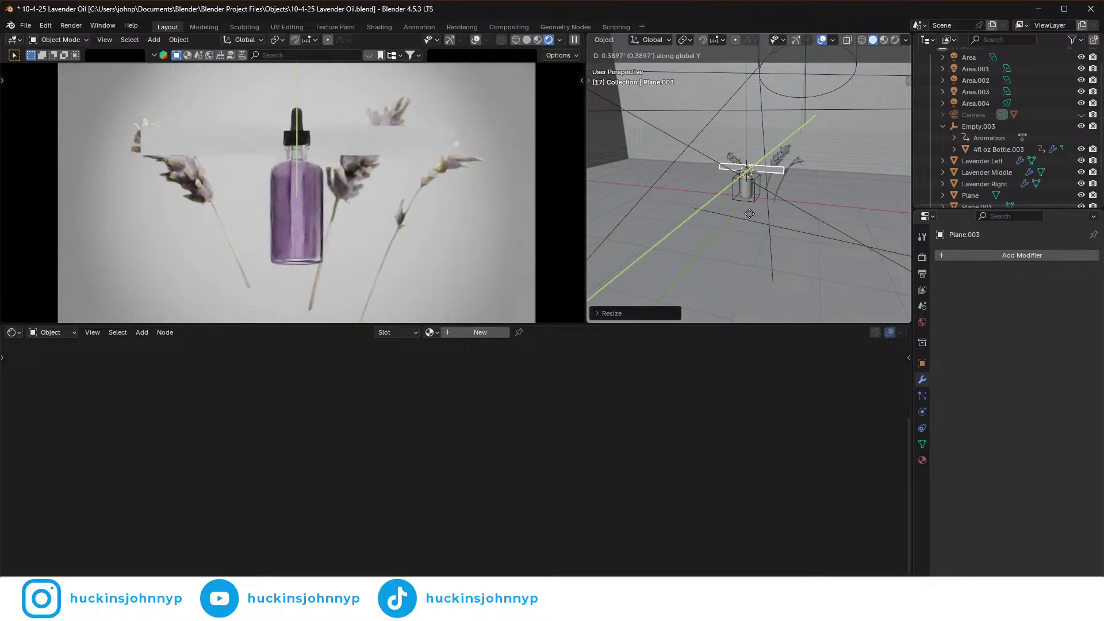
click(749, 218)
- Stretch the strip along X past both sides of the camera frame and apply its scale
key(s)
key(x)
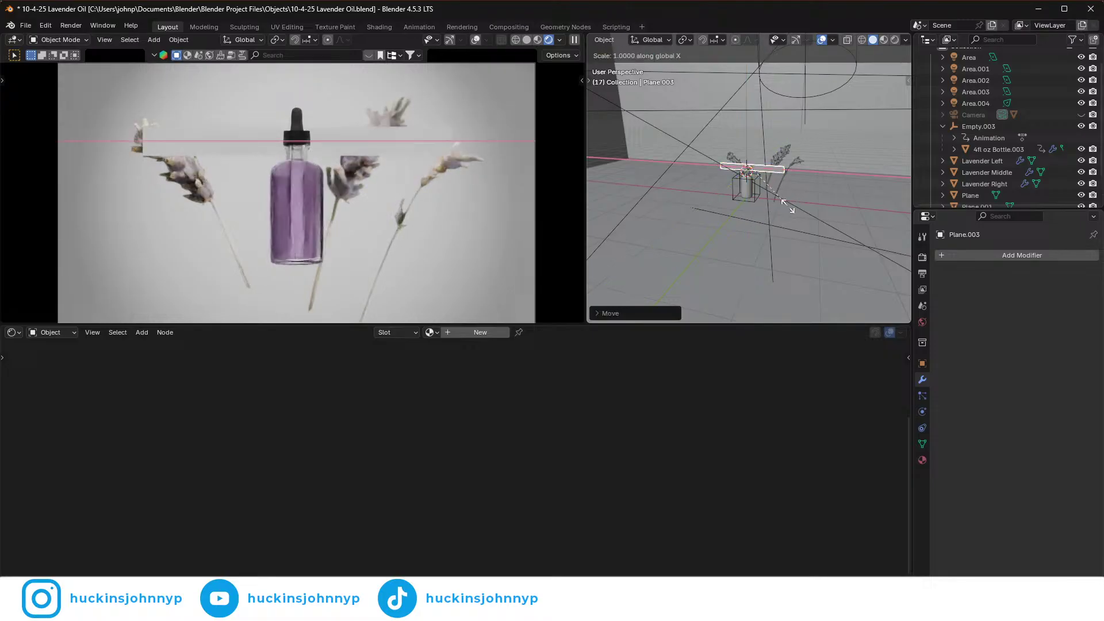
click(869, 247)
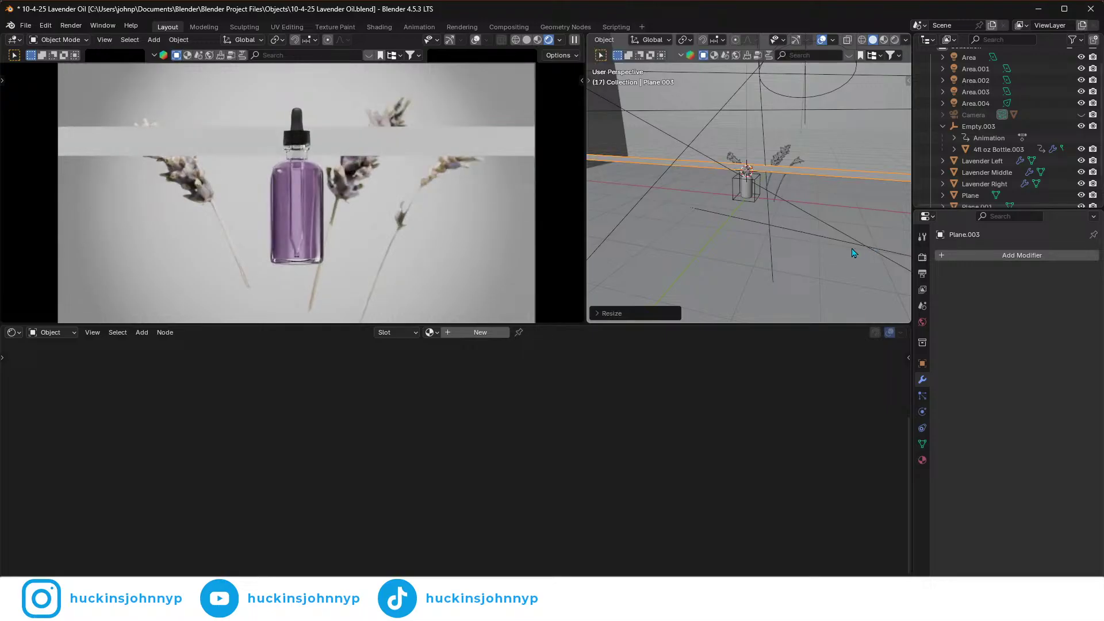
key(ctrl+a)
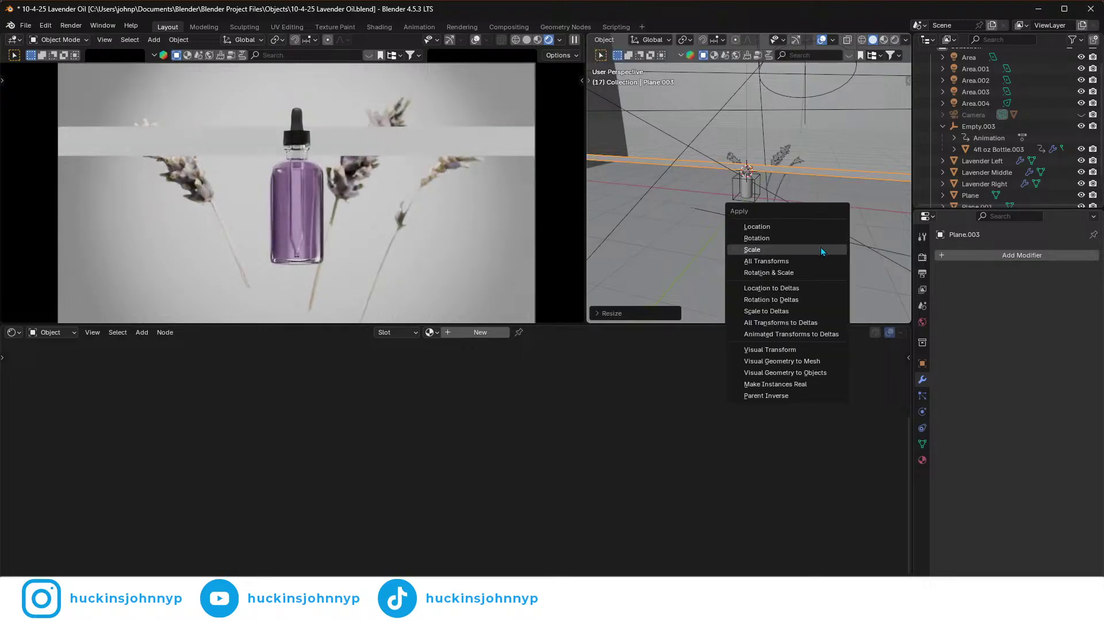
click(820, 248)
- Enter Edit Mode on the strip and add seven evenly spaced vertical loop cuts along its length
key(Tab)
scroll(792, 183, down, 3)
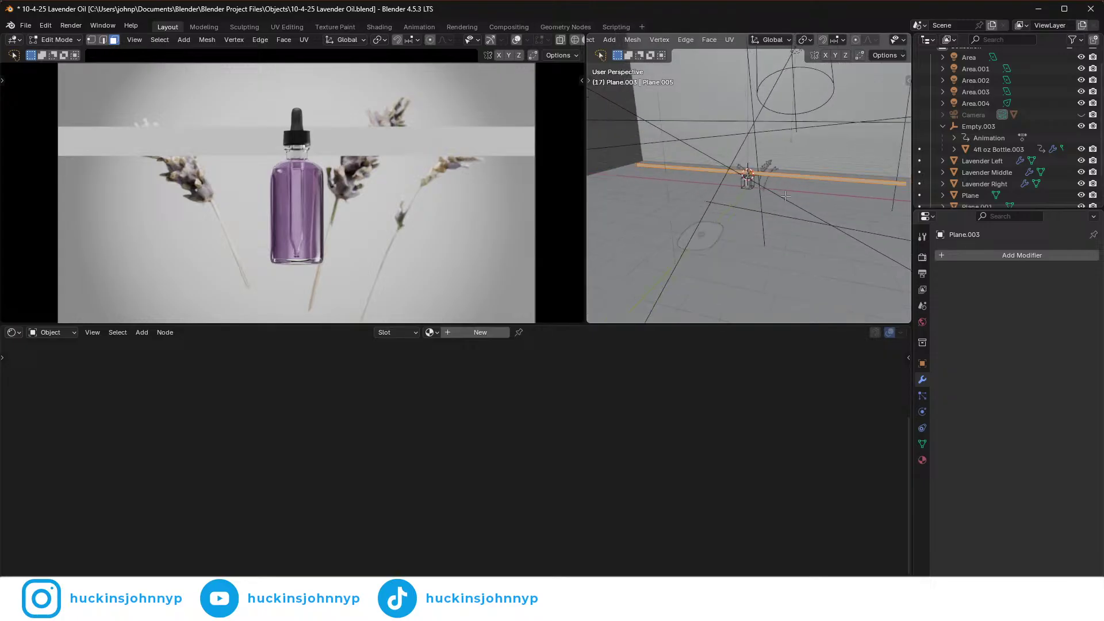
scroll(788, 197, up, 2)
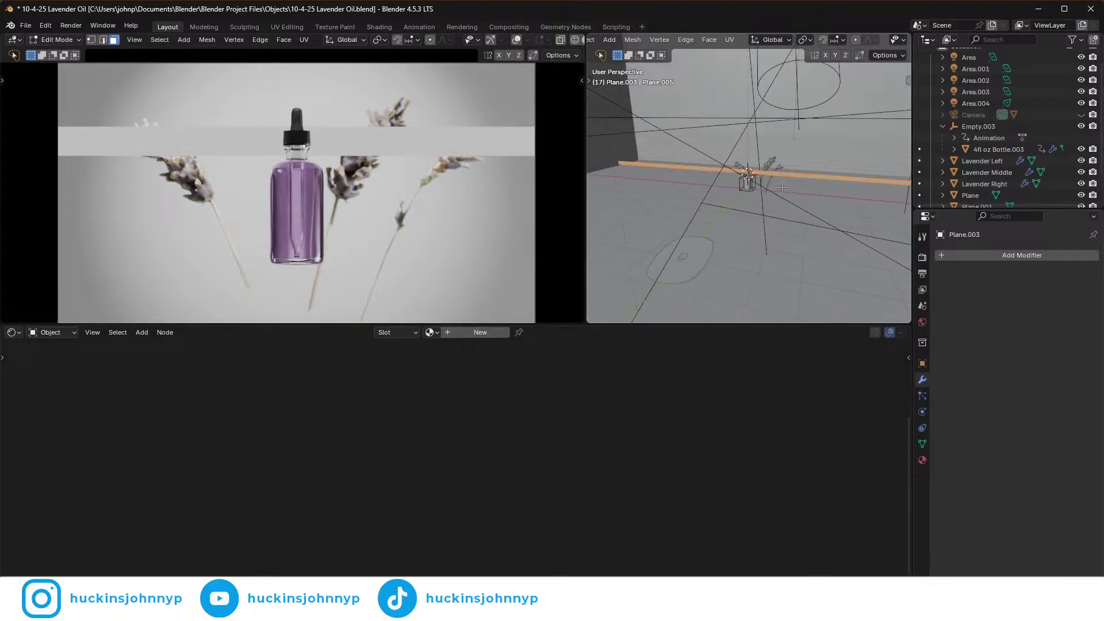
key(ctrl+r)
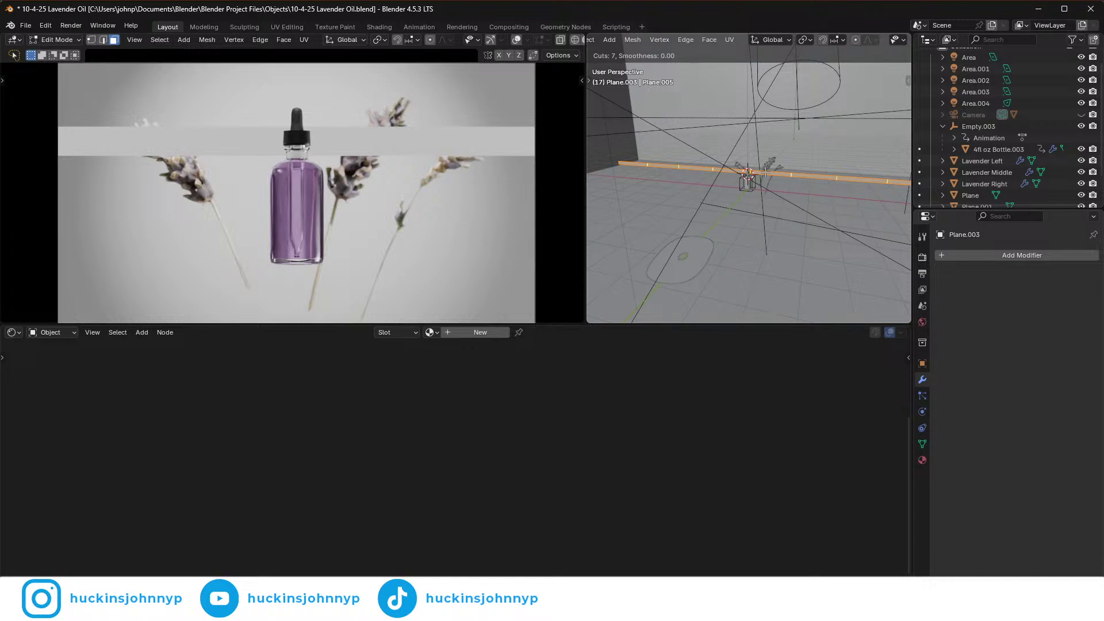
click(765, 173)
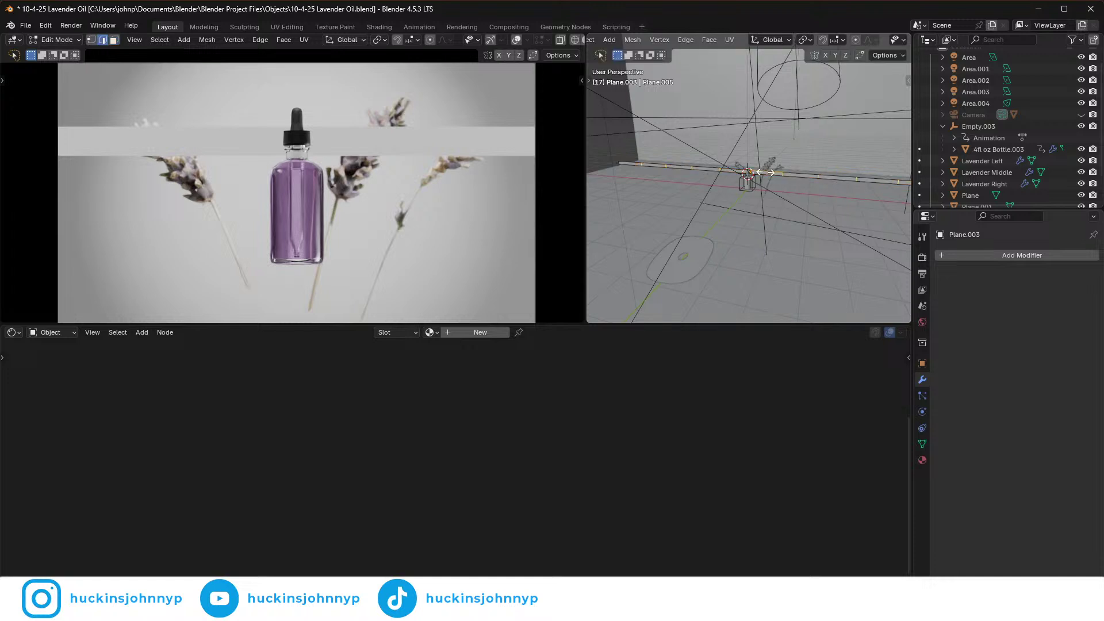
right_click(765, 173)
middle_drag(765, 172, 810, 190)
scroll(850, 176, up, 3)
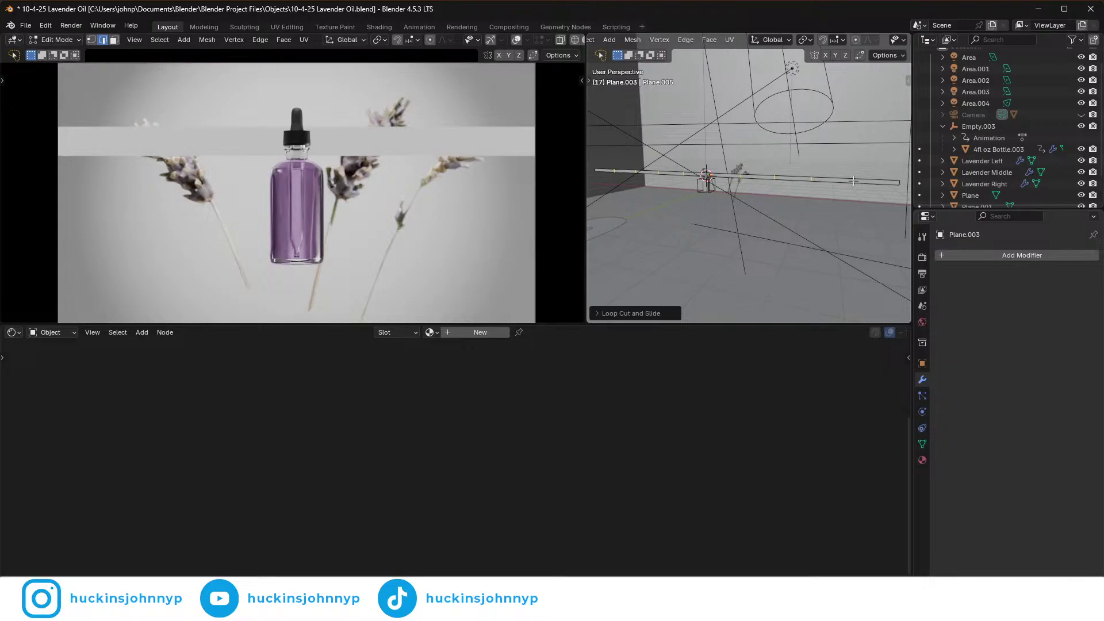
- Select every other vertical edge along the strip, including both end edges
click(901, 182)
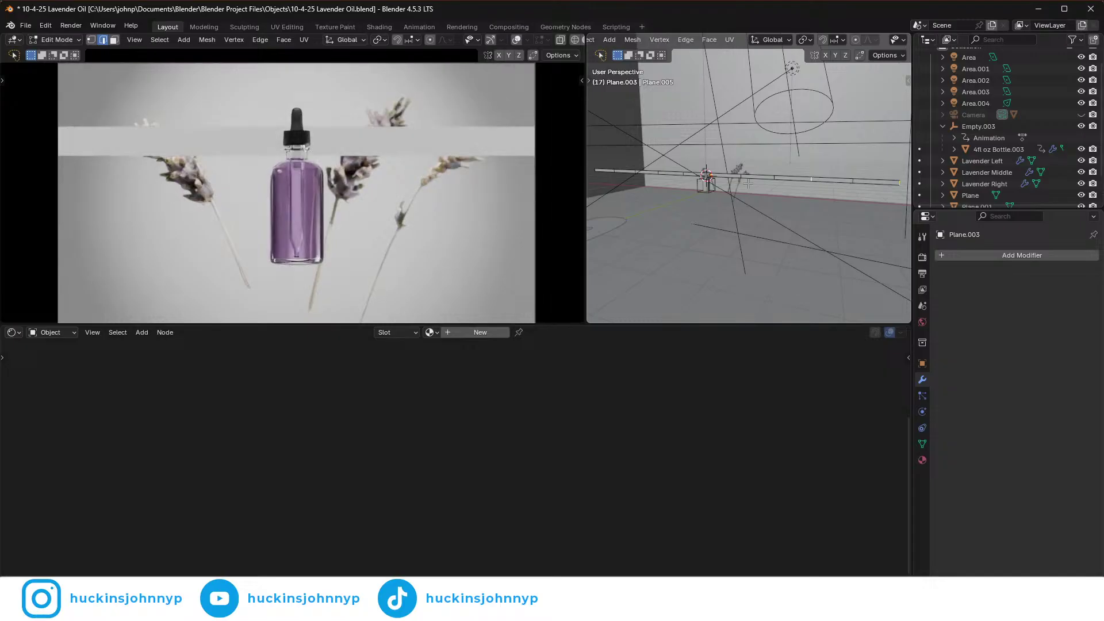
middle_drag(732, 196, 819, 197)
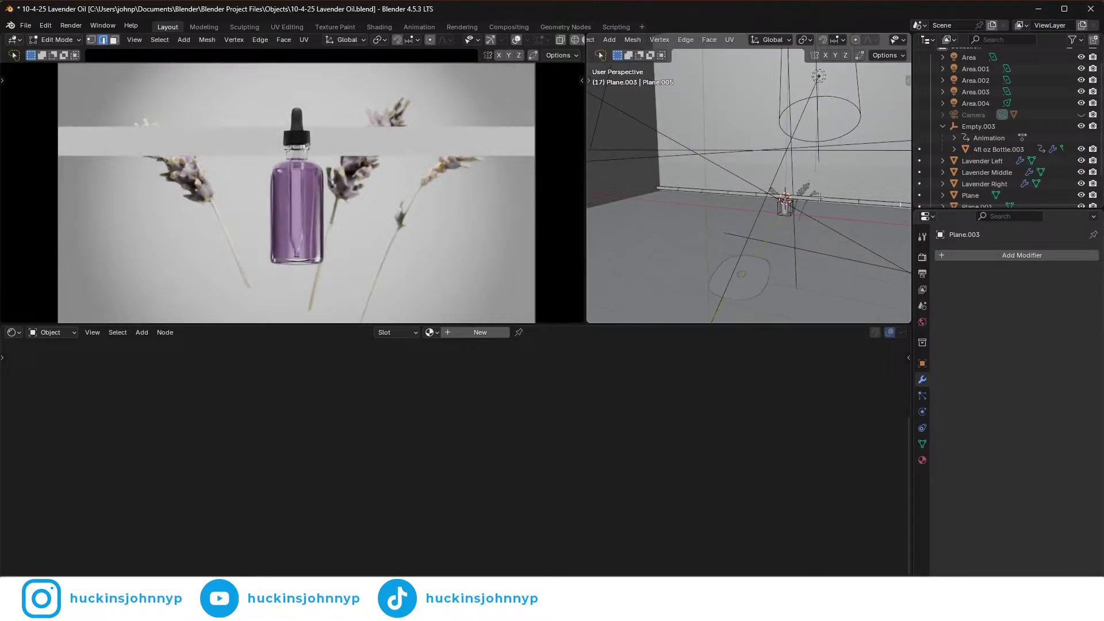
scroll(822, 201, up, 6)
shift+middle_drag(851, 262, 592, 156)
shift+middle_drag(897, 143, 885, 176)
key(ctrl+r)
shift+middle_drag(667, 166, 808, 199)
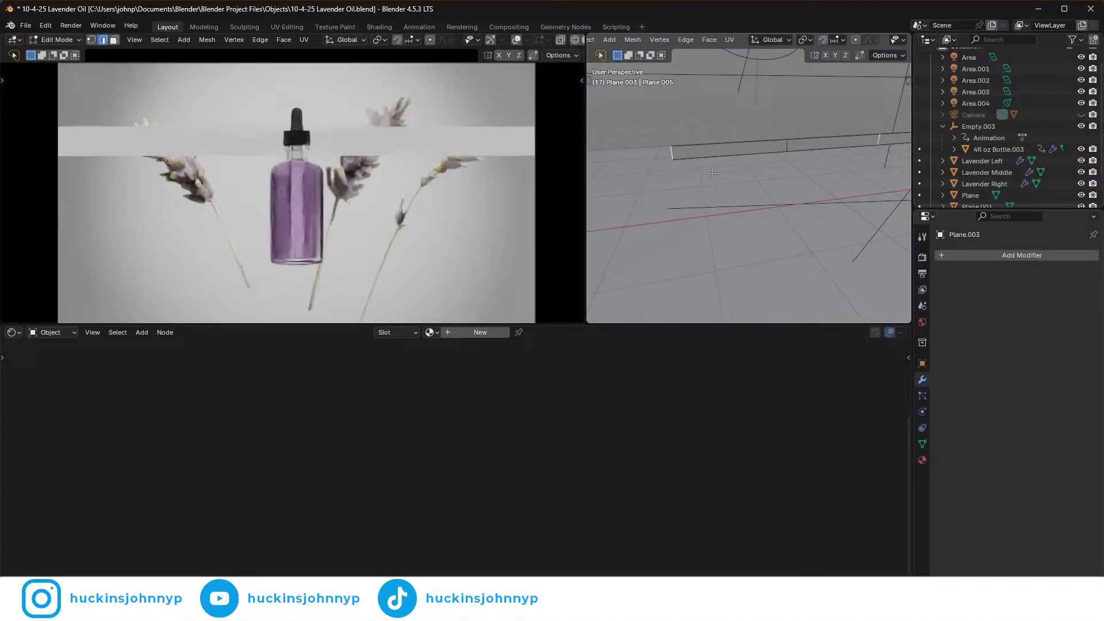
middle_drag(672, 155, 757, 193)
middle_drag(857, 228, 770, 231)
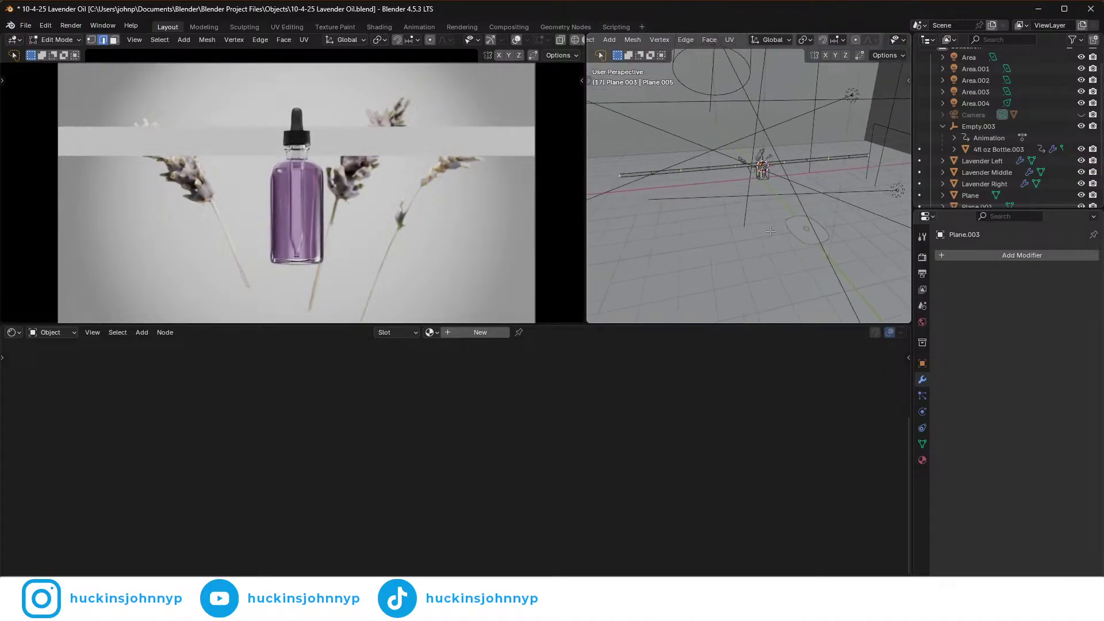
- Raise the selected alternating edges 0.3 ft along Z to bend the strip into a zigzag
key(g)
key(z)
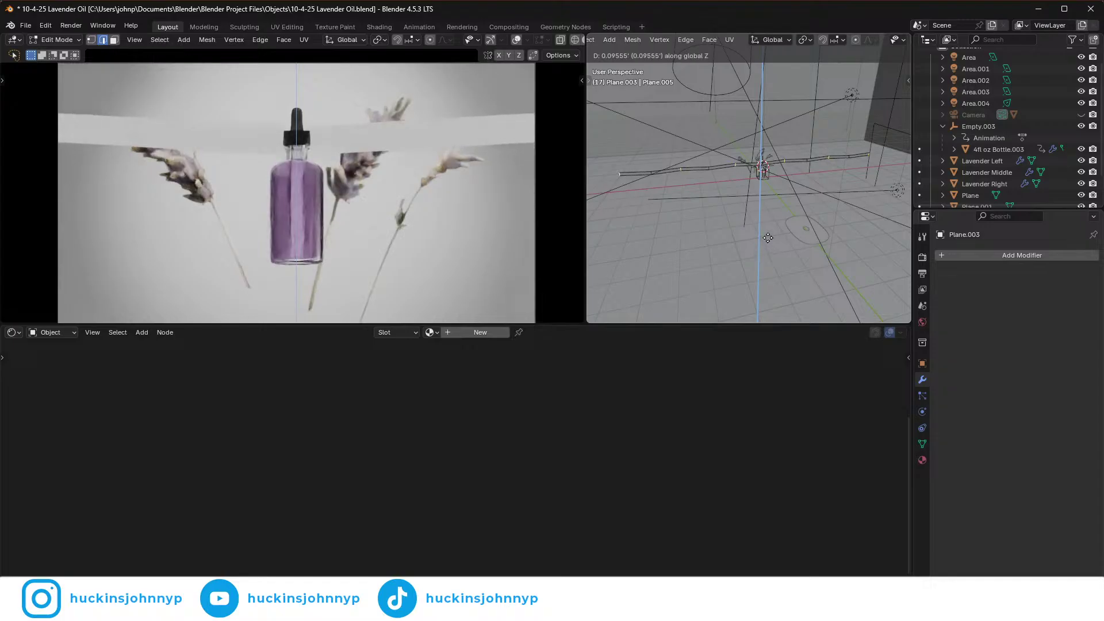
click(768, 238)
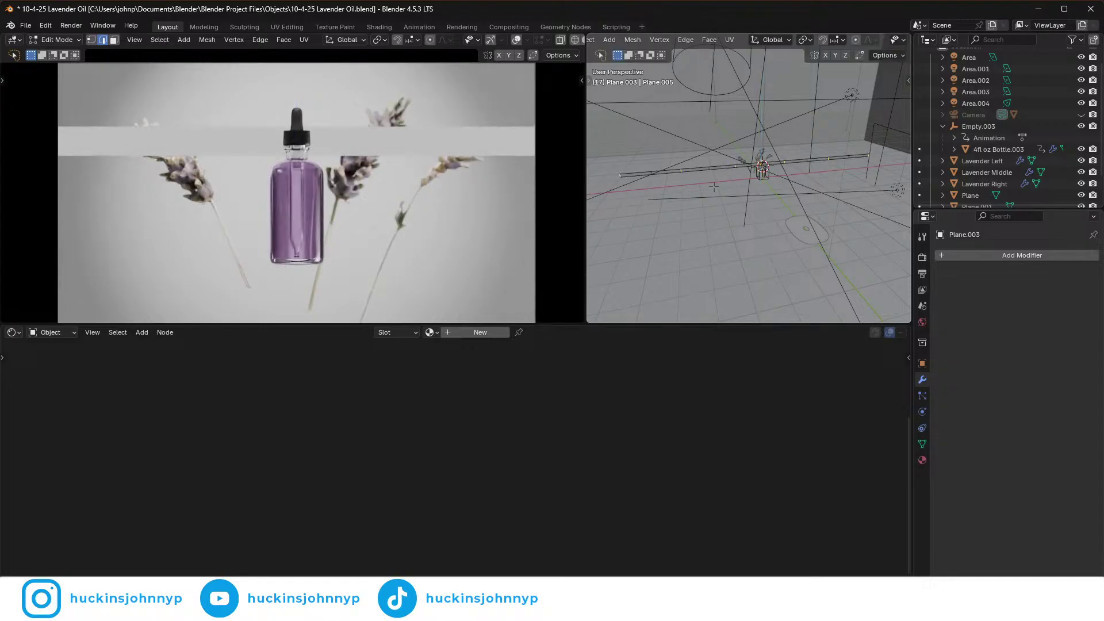
key(g)
key(z)
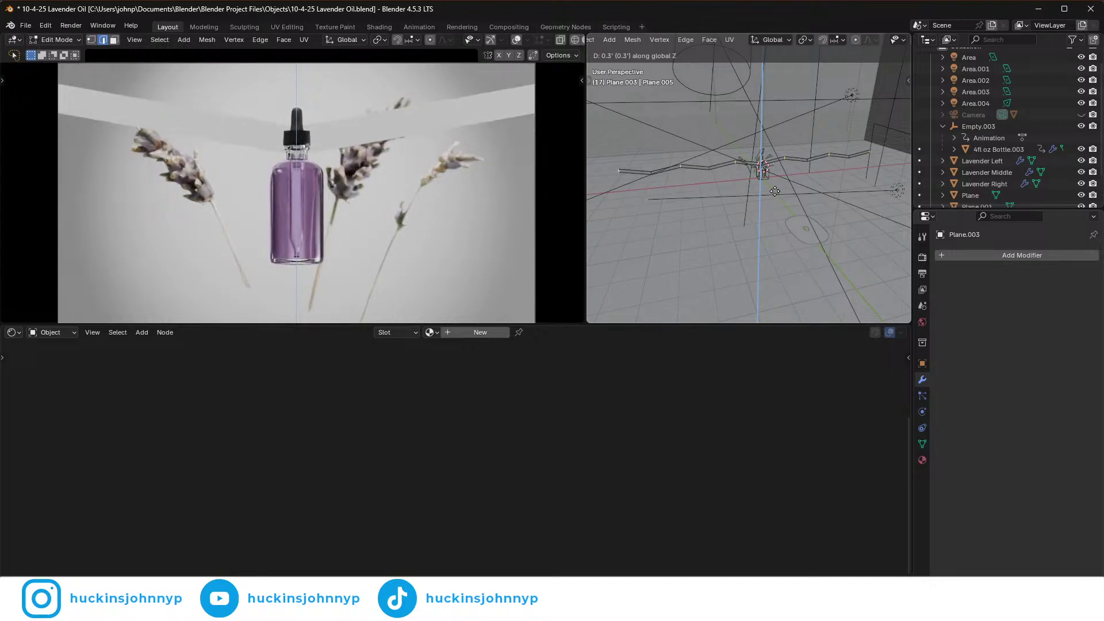
click(775, 198)
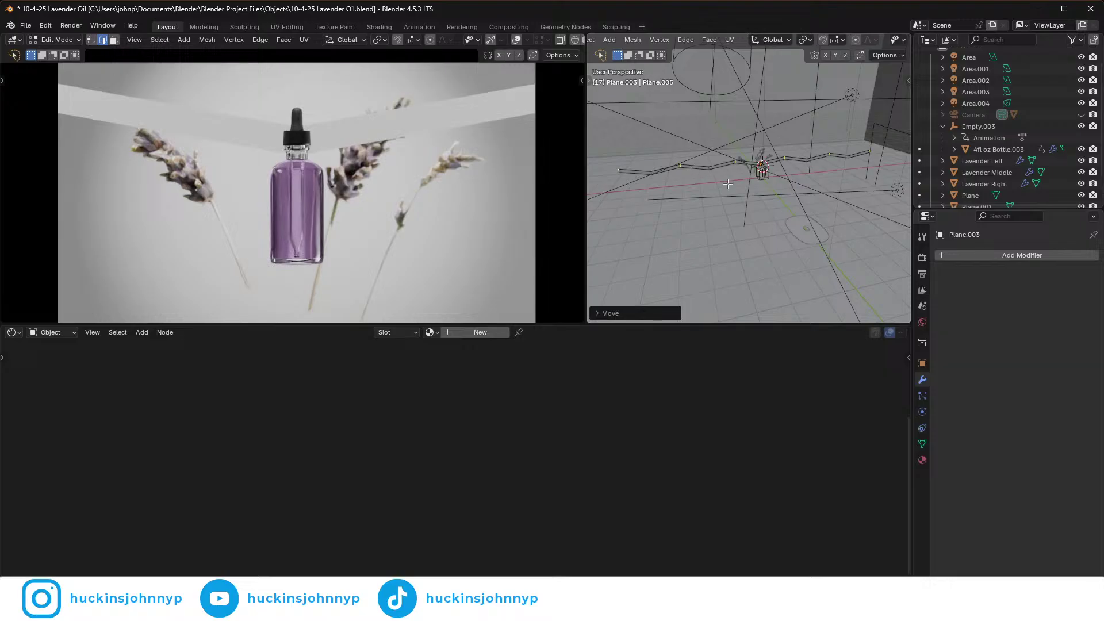
middle_drag(727, 184, 728, 183)
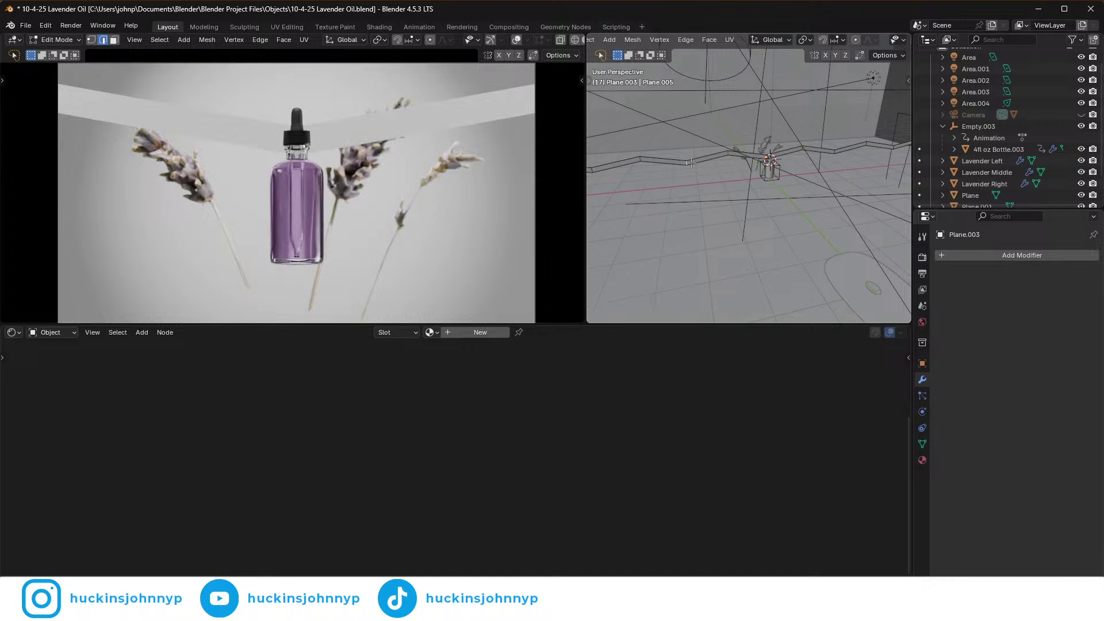
middle_drag(687, 163, 663, 171)
alt+click(617, 169)
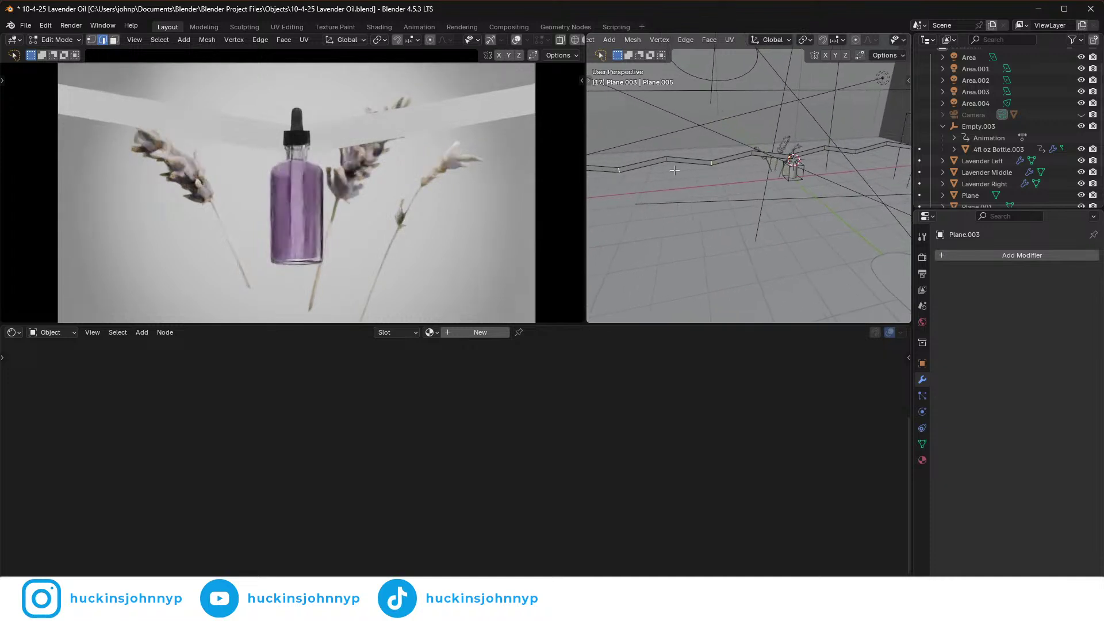
scroll(792, 187, down, 3)
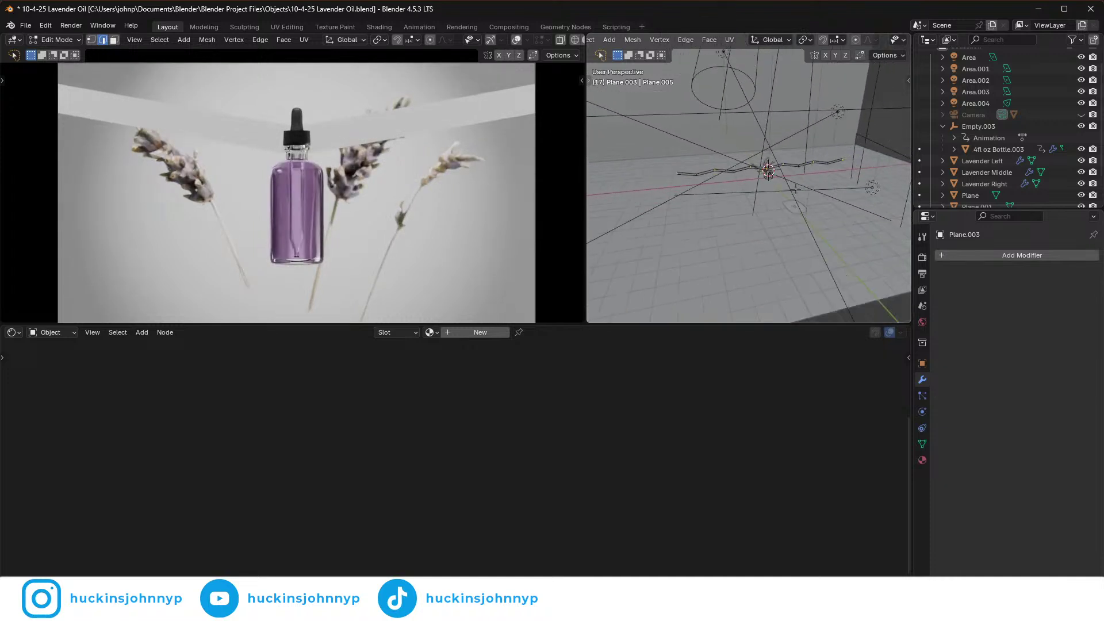
alt+click(793, 188)
scroll(792, 188, up, 4)
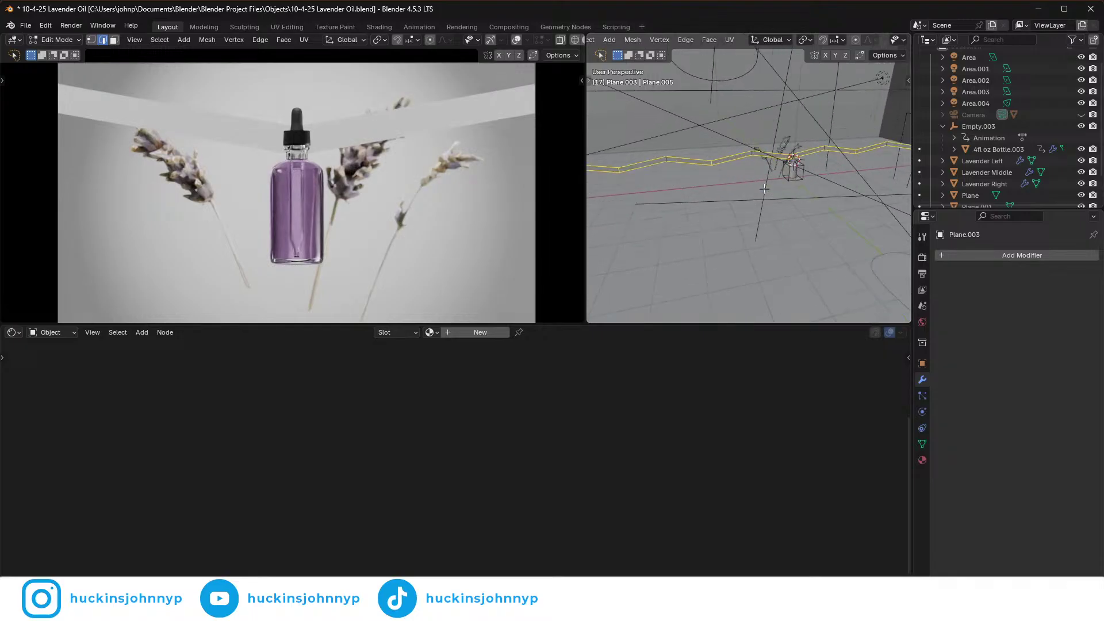
key(ctrl+z)
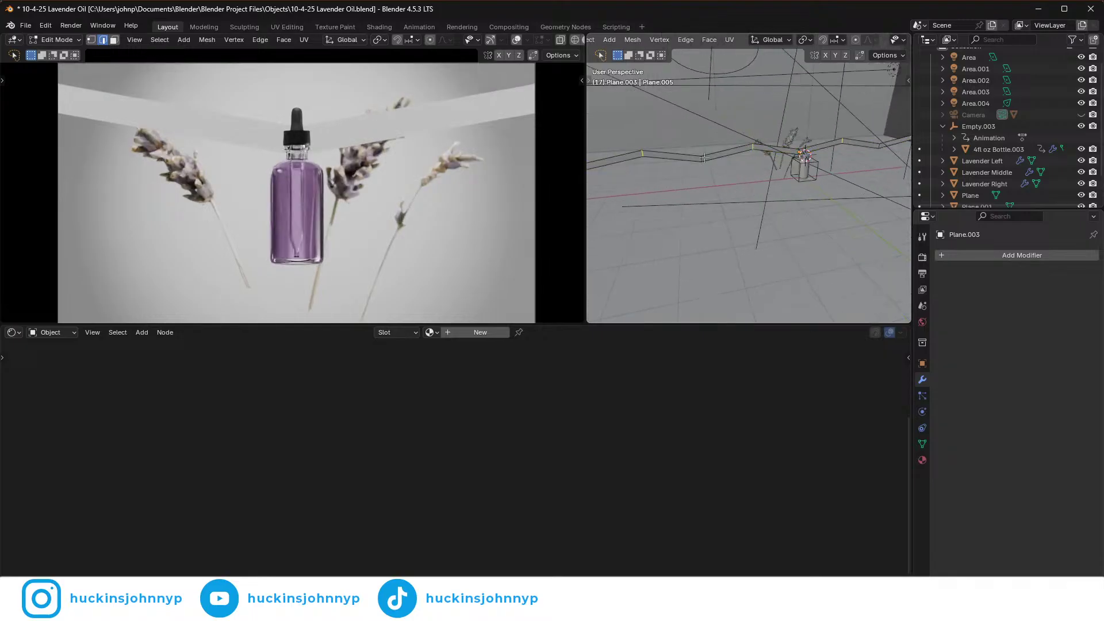
- Select the low edges between the zigzag's peaks, lower them along Z to deepen the bends, and return to Object Mode
middle_drag(705, 157, 741, 181)
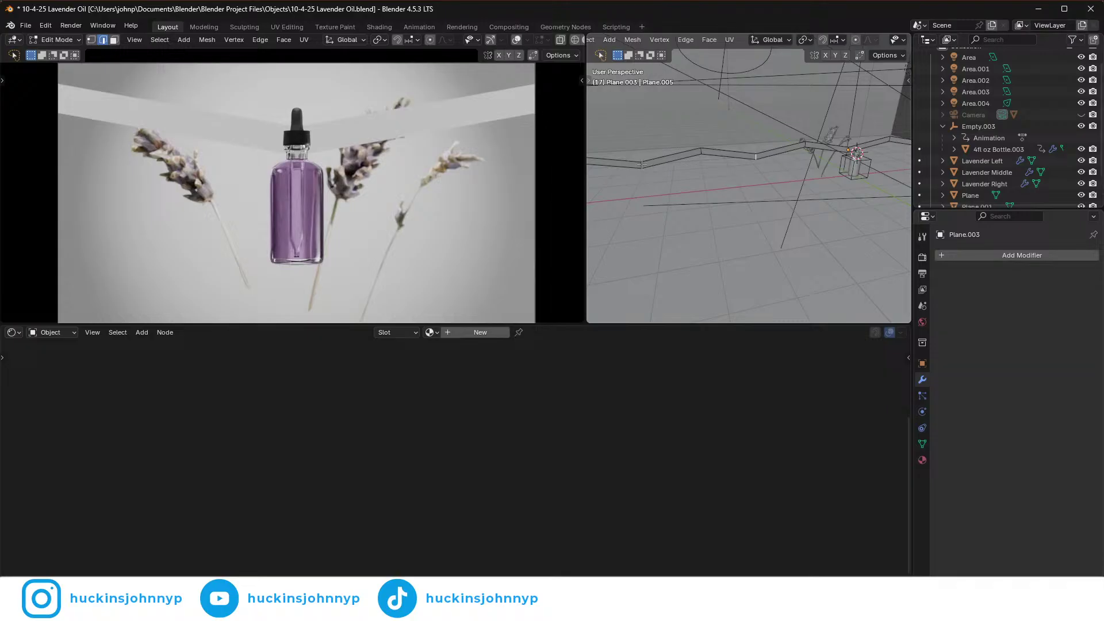
middle_drag(642, 164, 723, 198)
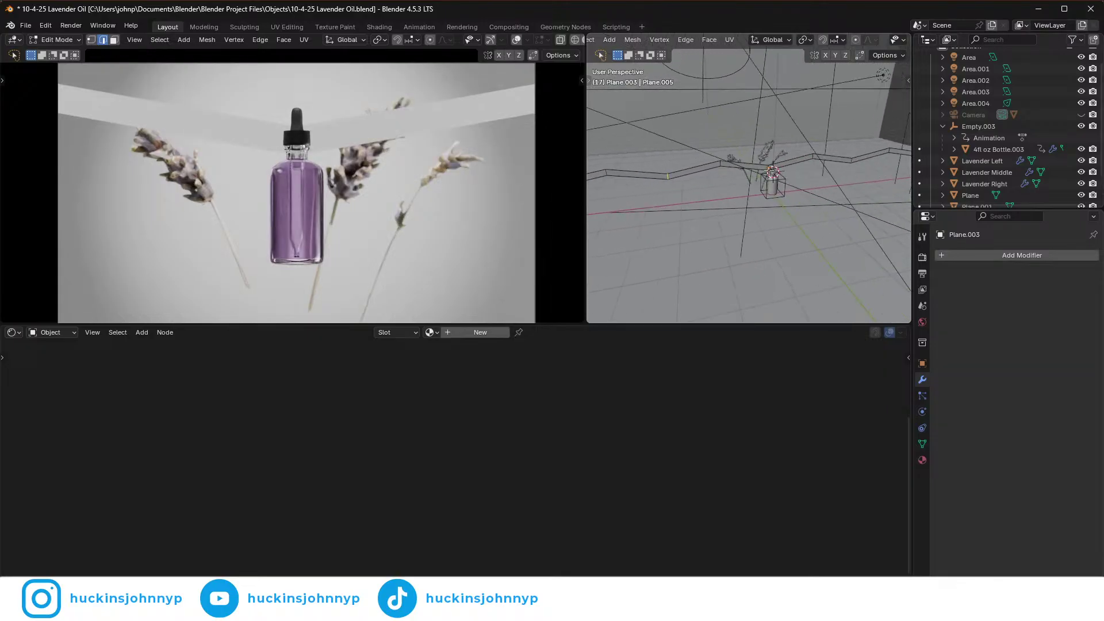
middle_drag(769, 169, 736, 194)
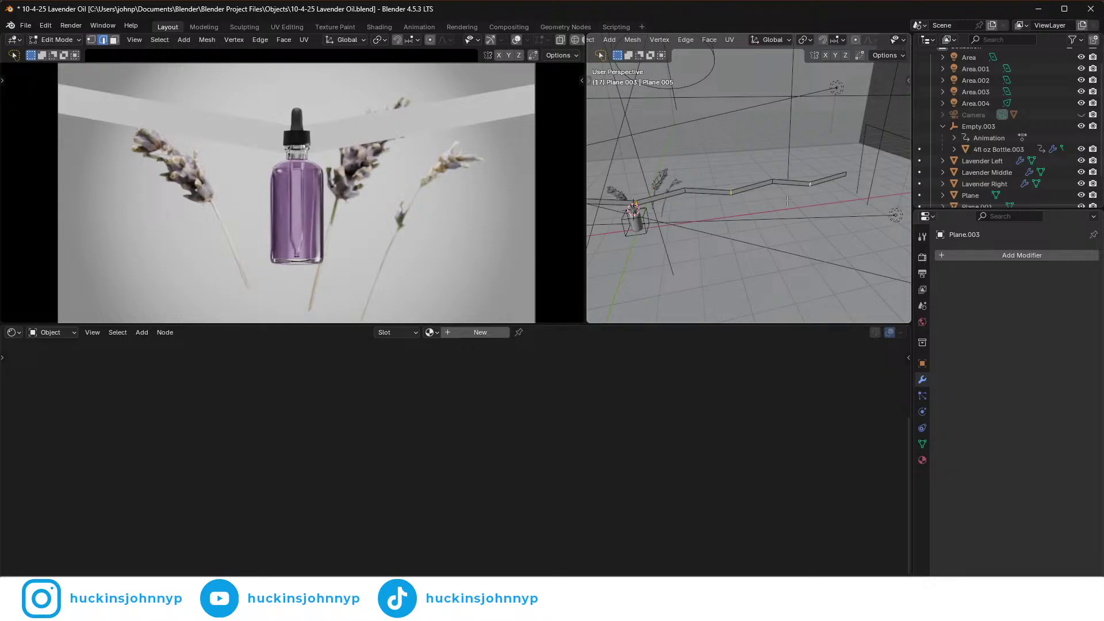
key(g)
key(z)
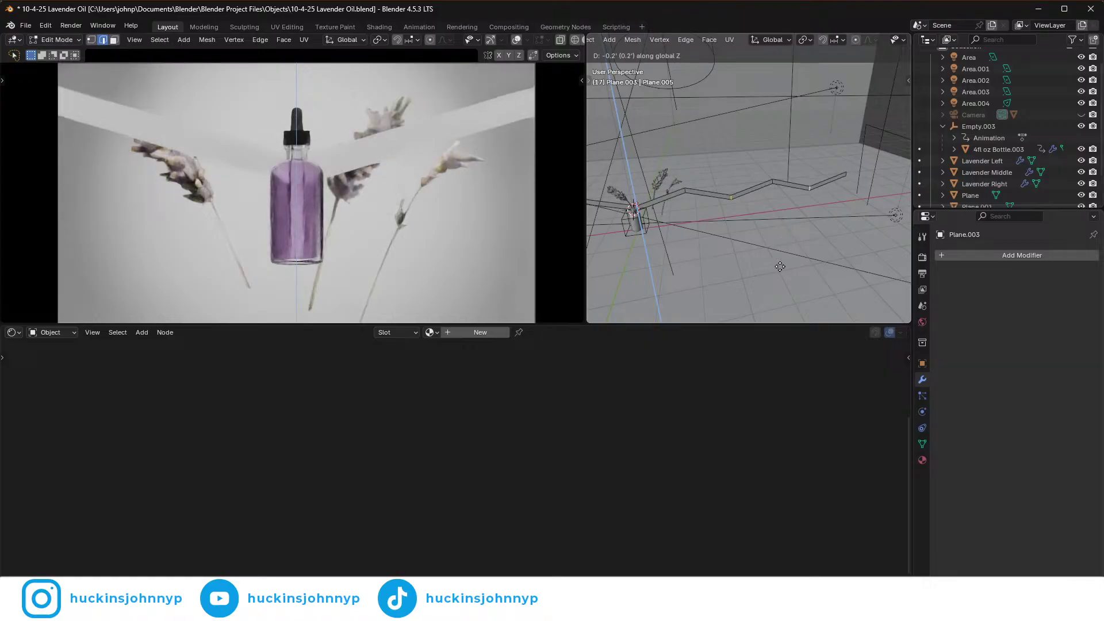
click(779, 273)
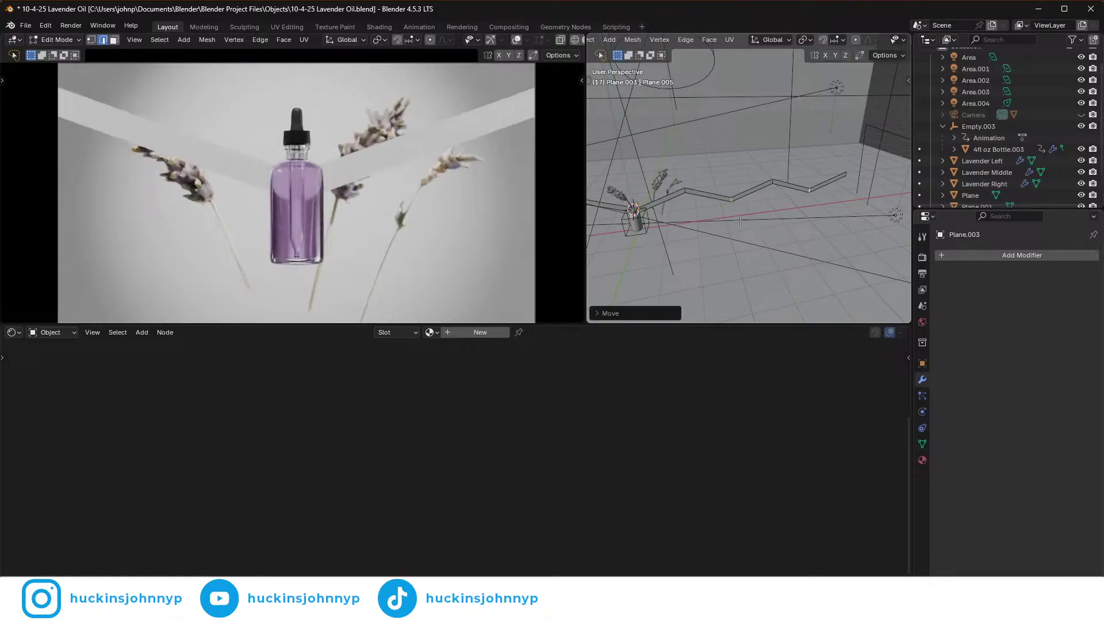
middle_drag(712, 231, 771, 210)
key(Tab)
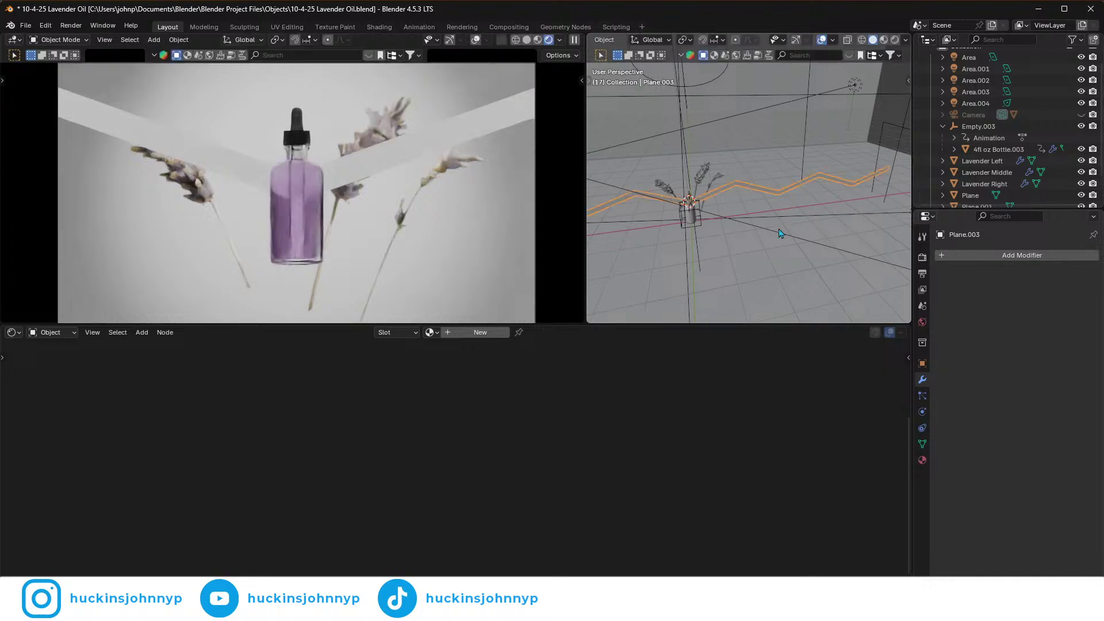
- Enter Edit Mode on the zigzag strip, select the whole mesh and inset its faces by about 0.027 ft
key(Tab)
key(a)
middle_drag(785, 194, 820, 216)
scroll(747, 202, up, 8)
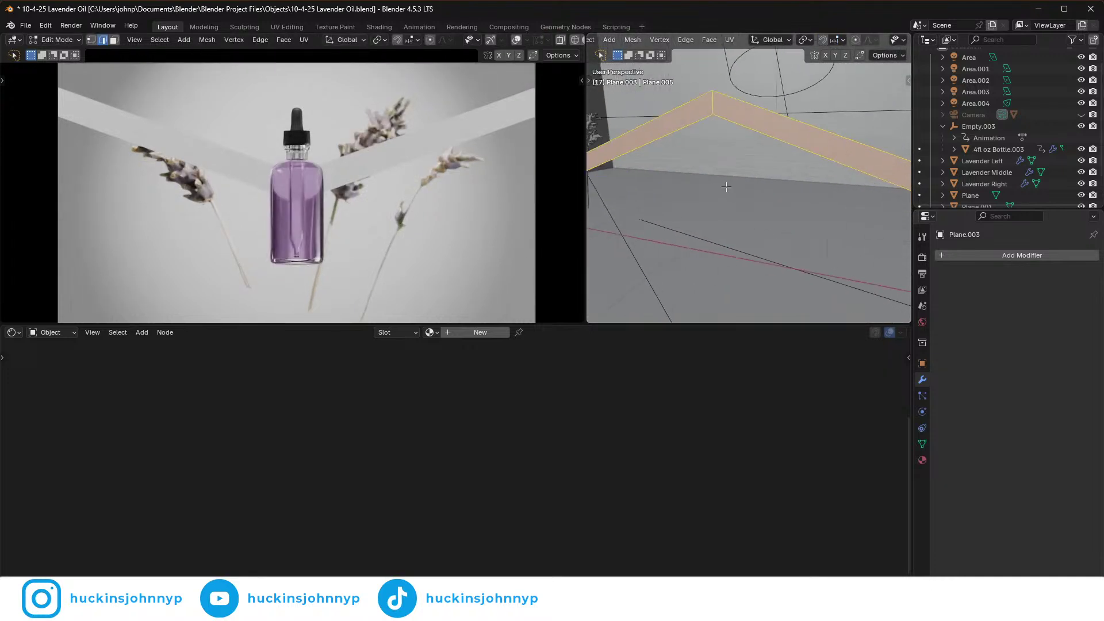
middle_drag(690, 190, 772, 222)
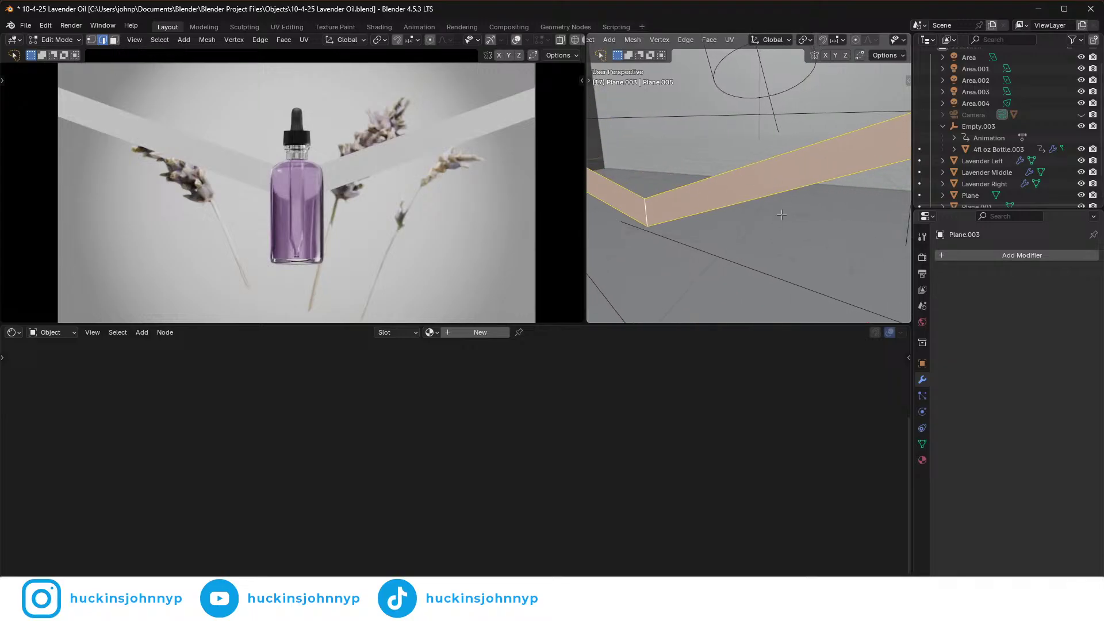
key(i)
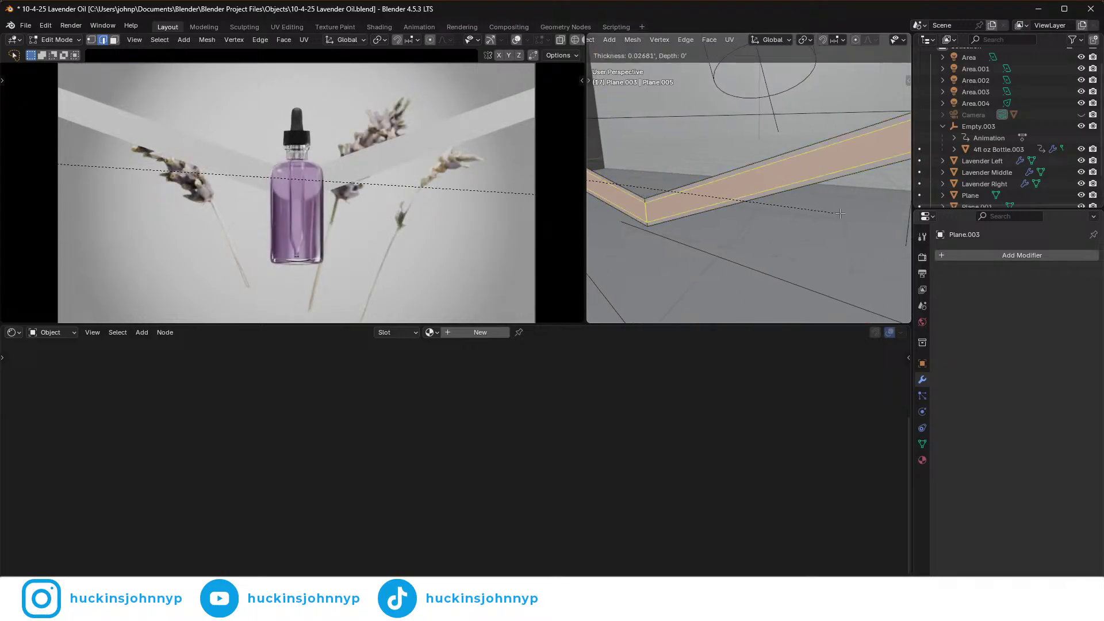
click(836, 217)
scroll(828, 220, up, 3)
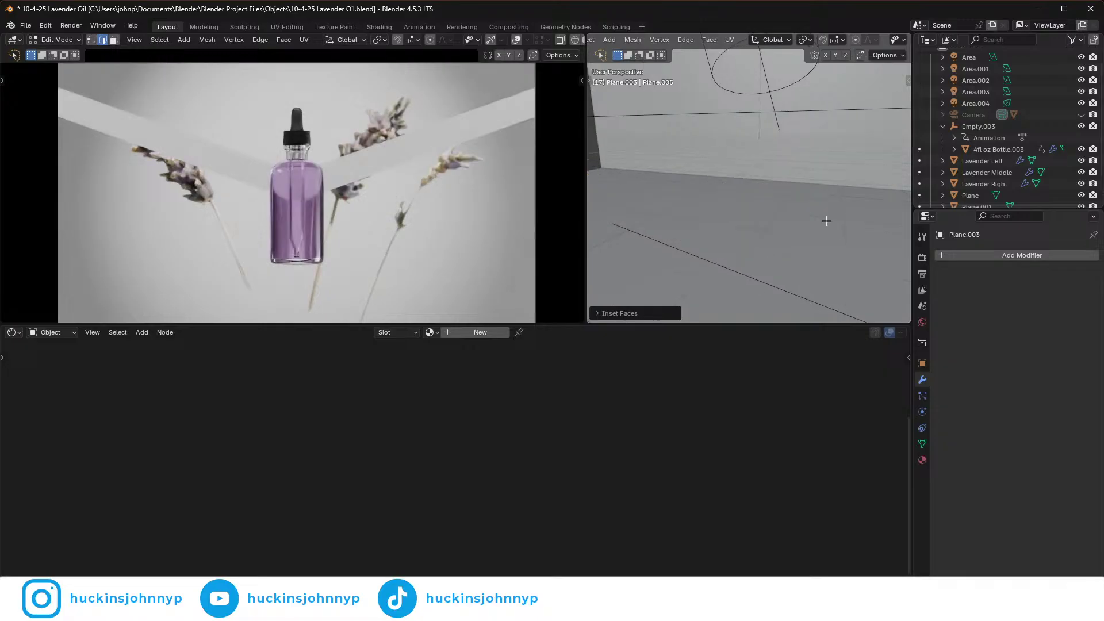
scroll(817, 221, down, 6)
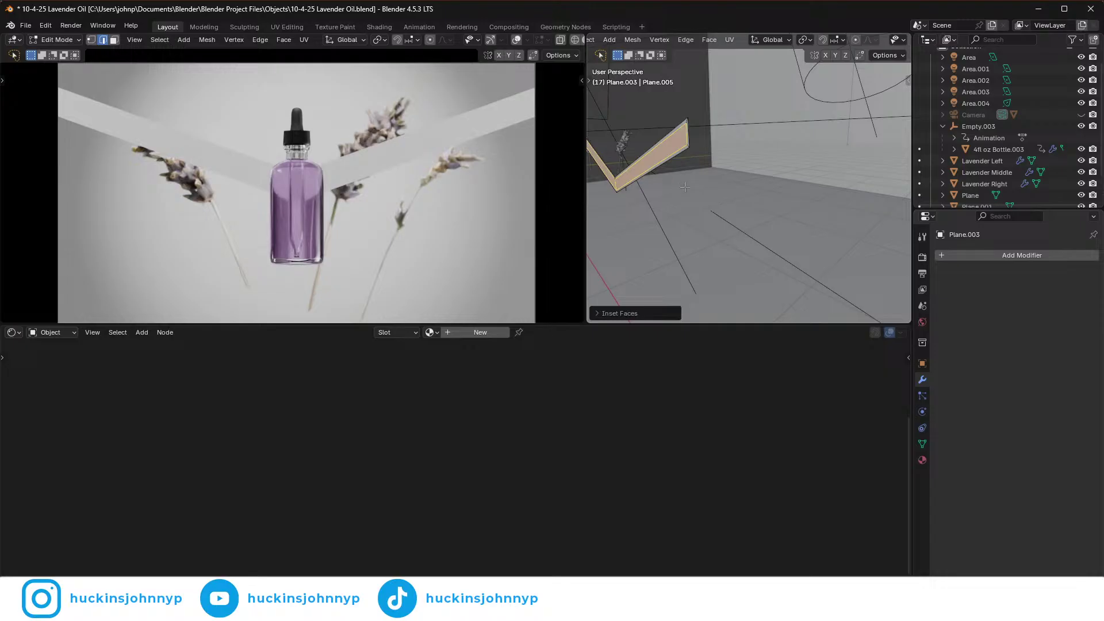
- Undo the last operation and extrude the strip's selected faces about 0.035 ft along their normals to give it thickness
key(ctrl+z)
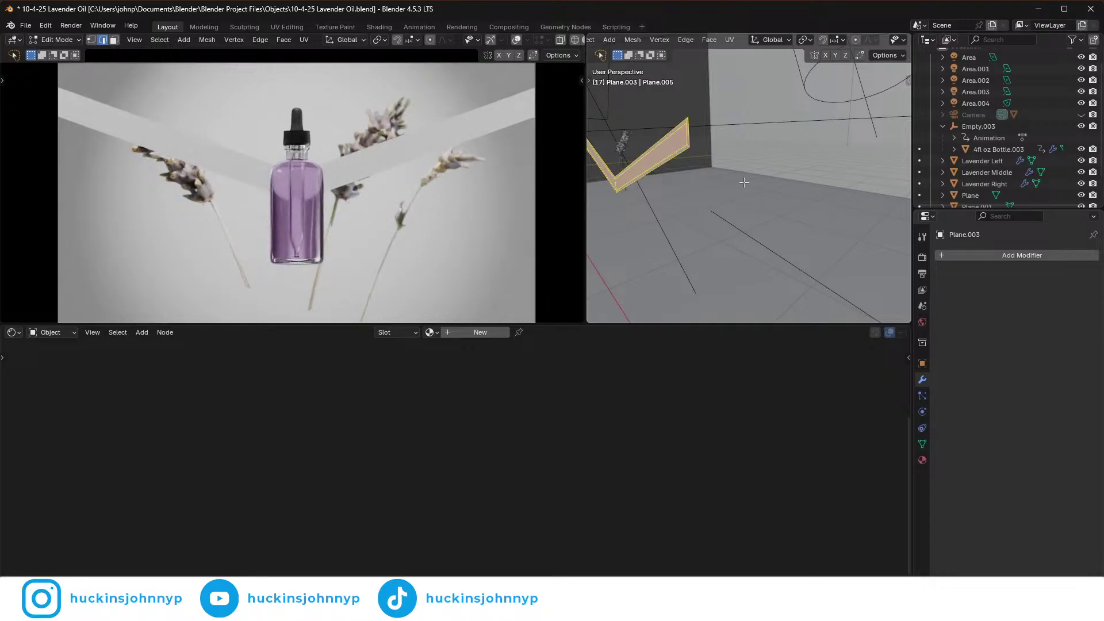
key(e)
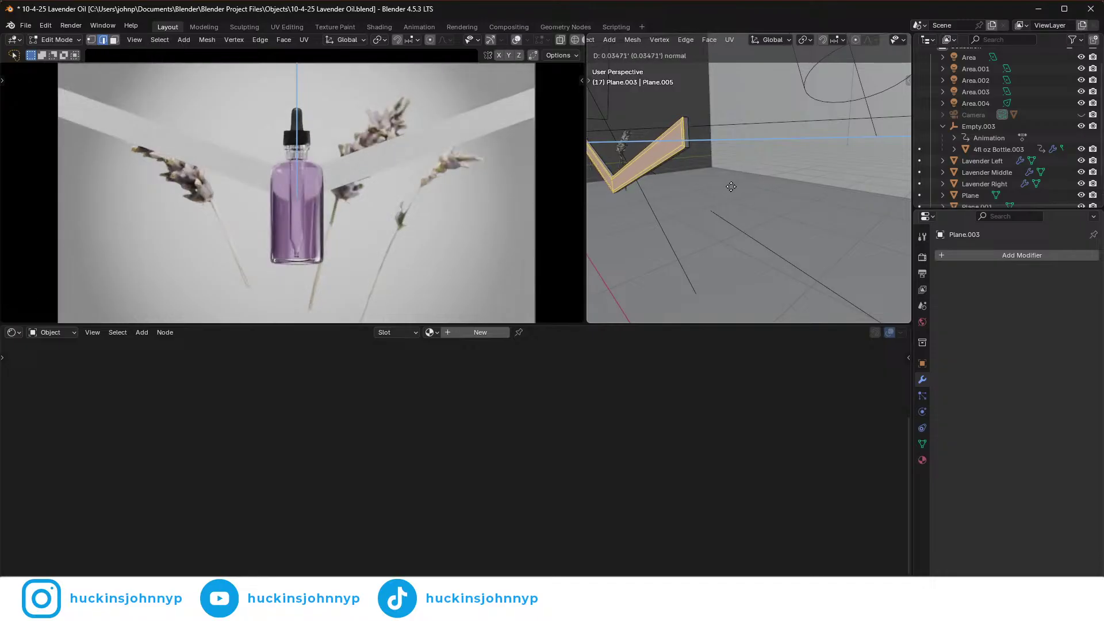
click(726, 185)
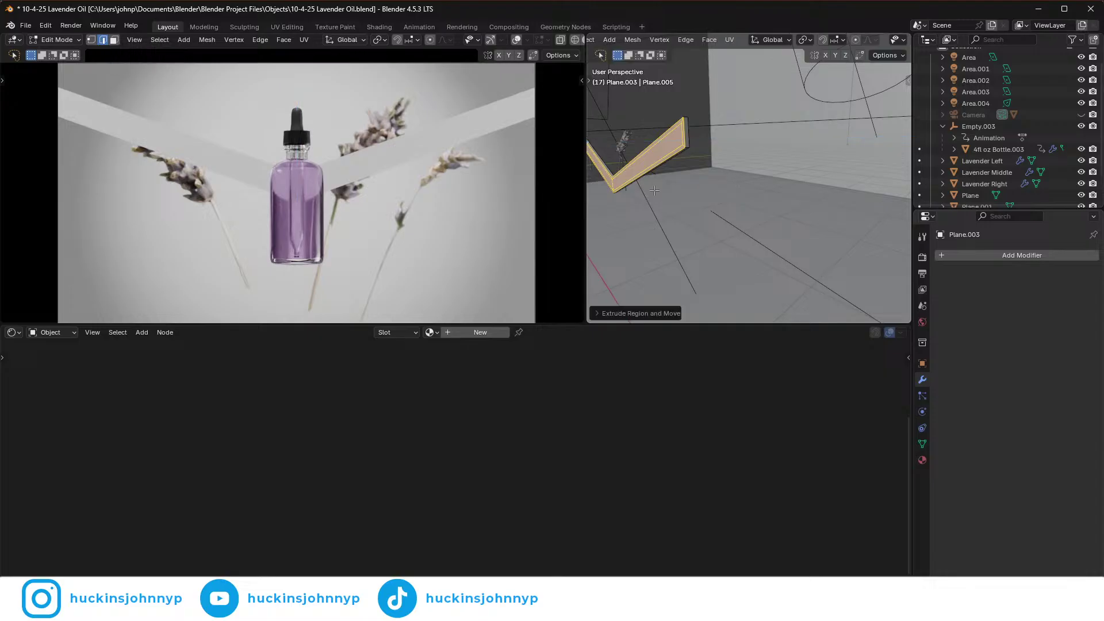
key(Tab)
key(Tab)
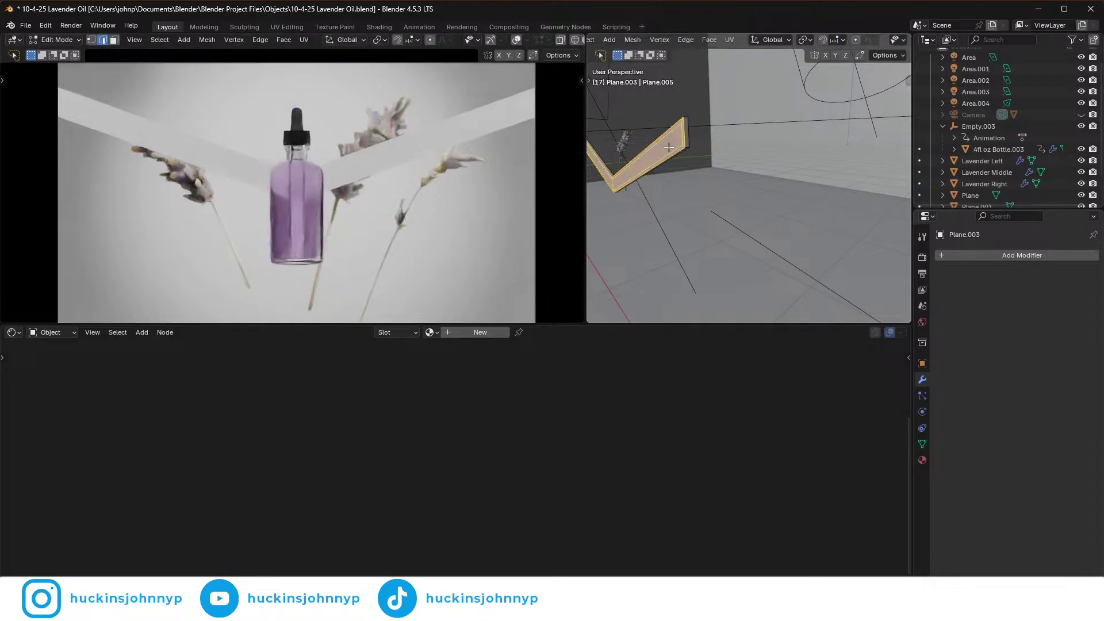
- Switch to face selection and select the row of large faces along one side of the strip from end to end
key(3)
click(669, 143)
middle_drag(668, 144, 686, 176)
scroll(729, 199, down, 5)
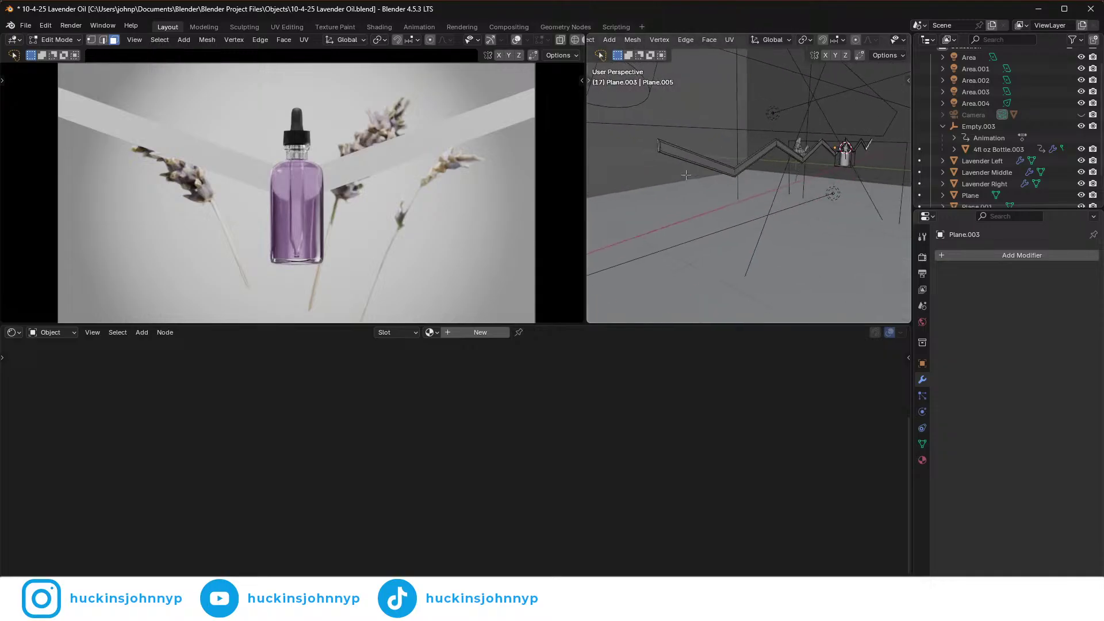
ctrl+click(674, 150)
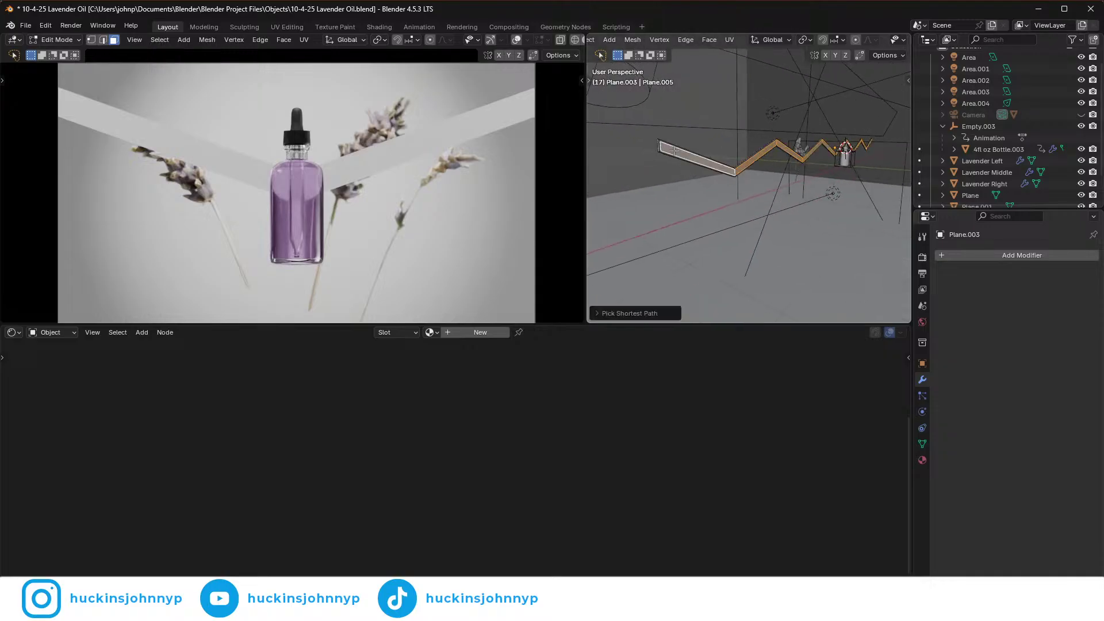
middle_drag(674, 151, 693, 181)
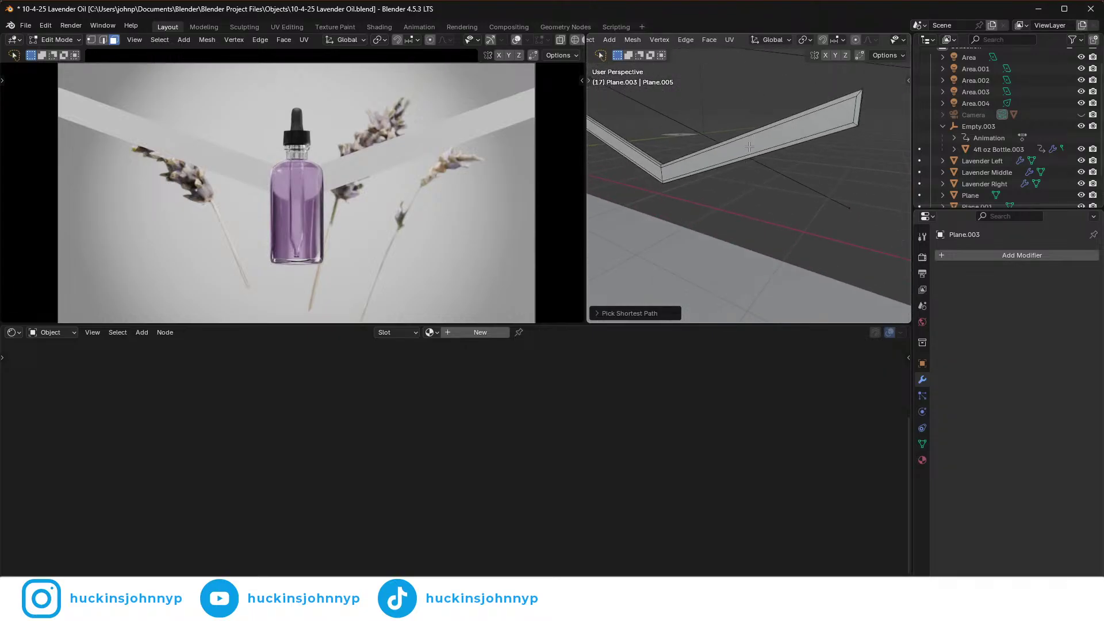
- Add the matching row of large faces on the strip's opposite side to the selection
scroll(747, 150, down, 5)
middle_drag(747, 150, 763, 180)
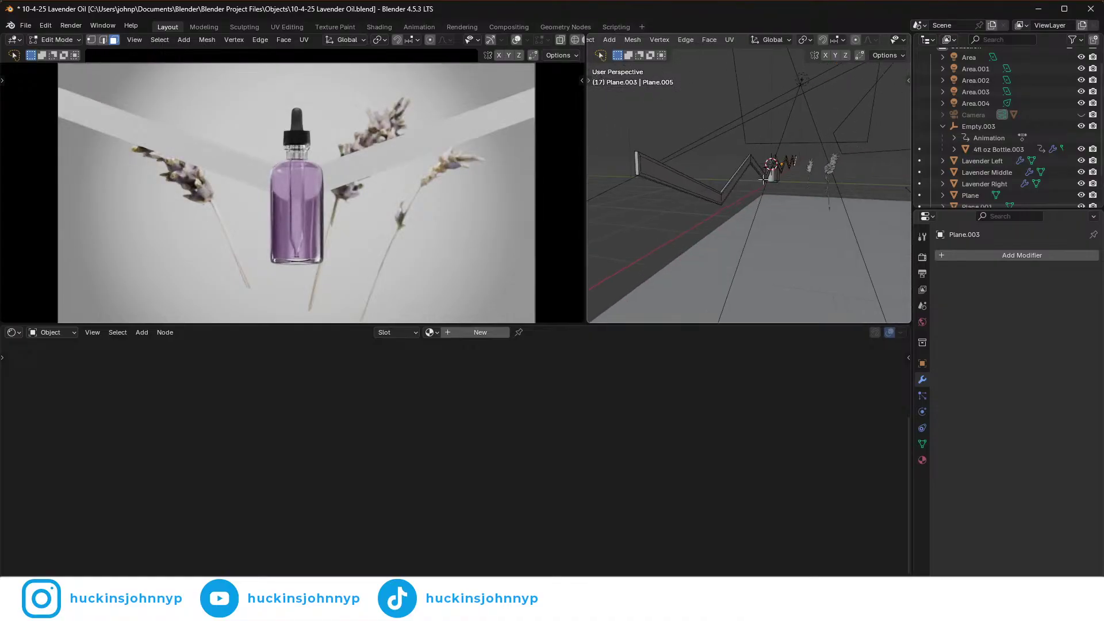
ctrl+click(654, 169)
middle_drag(655, 169, 813, 204)
scroll(813, 204, up, 10)
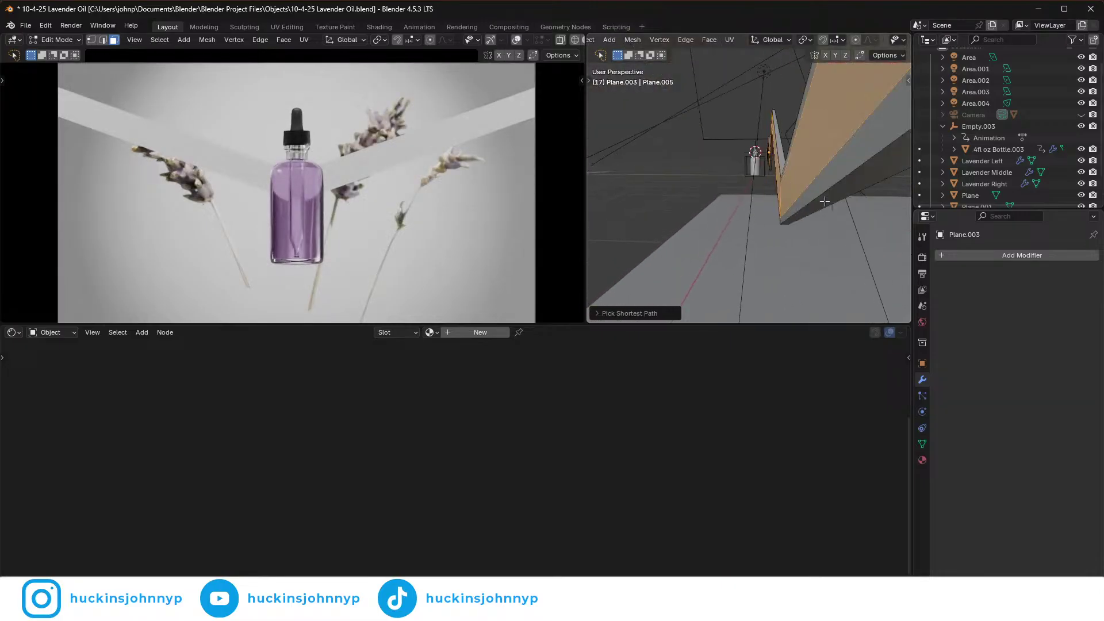
- Scale the selected faces on both sides to about 0.95 along Y and return to Object Mode
key(s)
key(y)
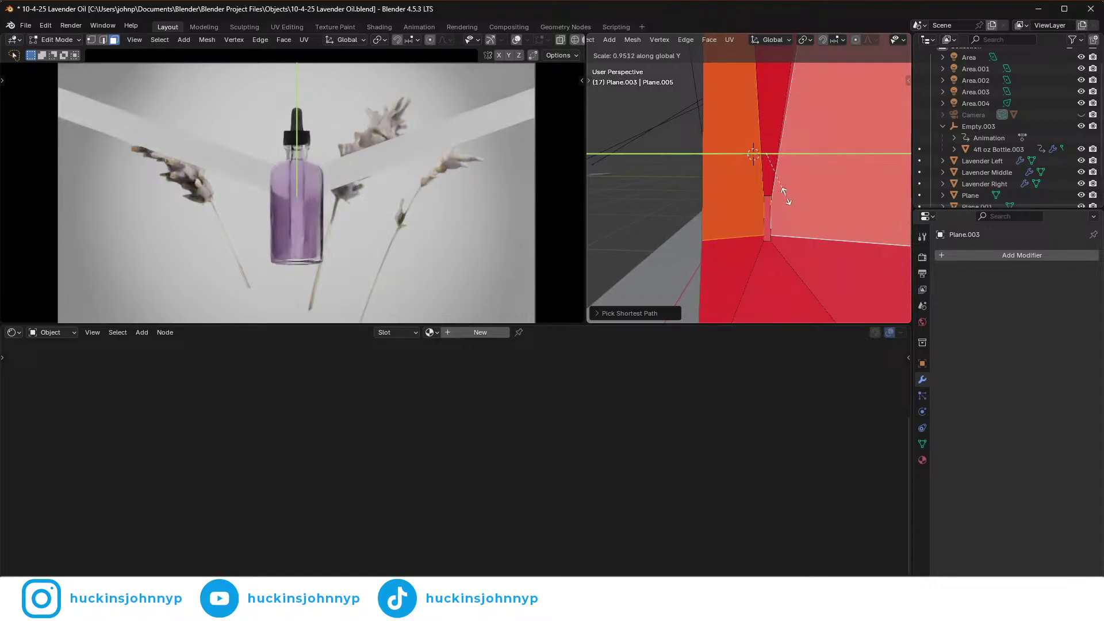
click(782, 188)
scroll(748, 196, down, 10)
key(Tab)
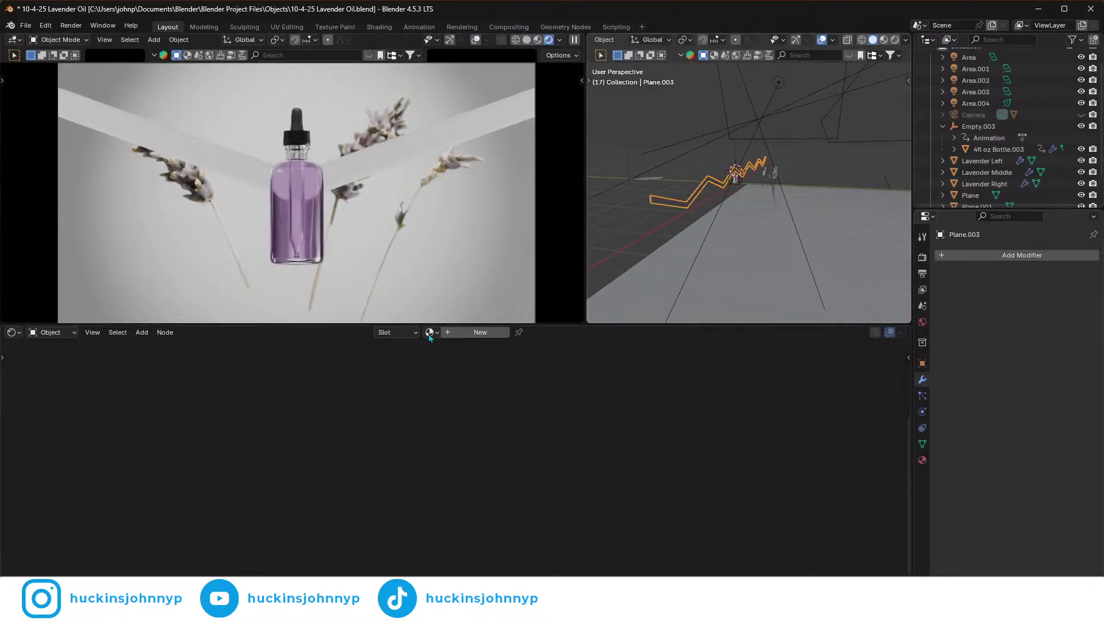
- Assign the existing Glass Pane material to the zigzag strip
click(430, 333)
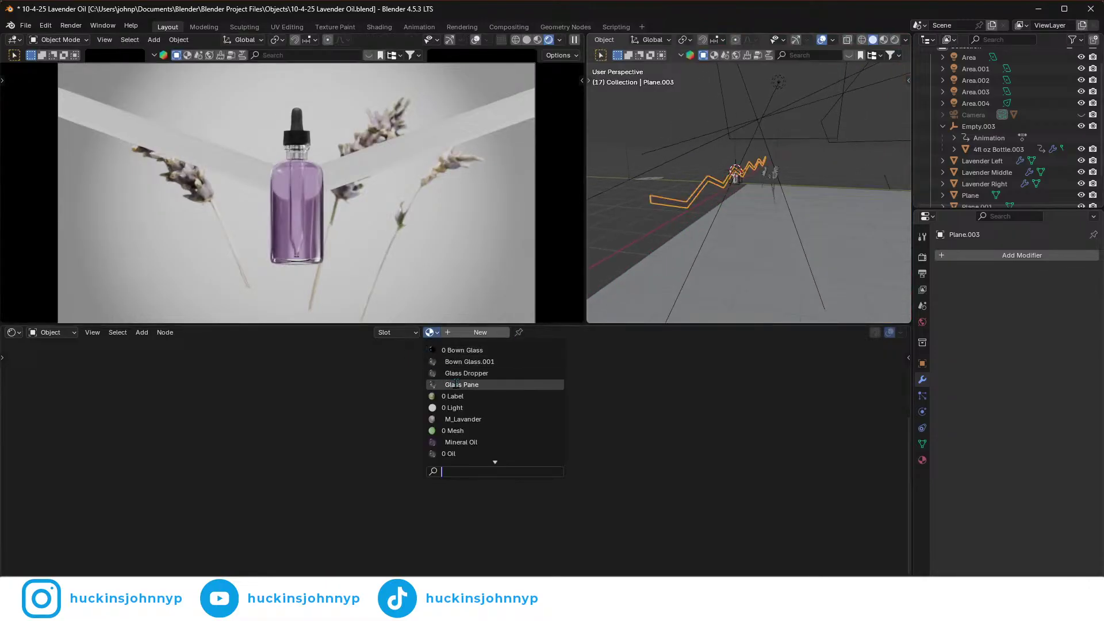
click(462, 385)
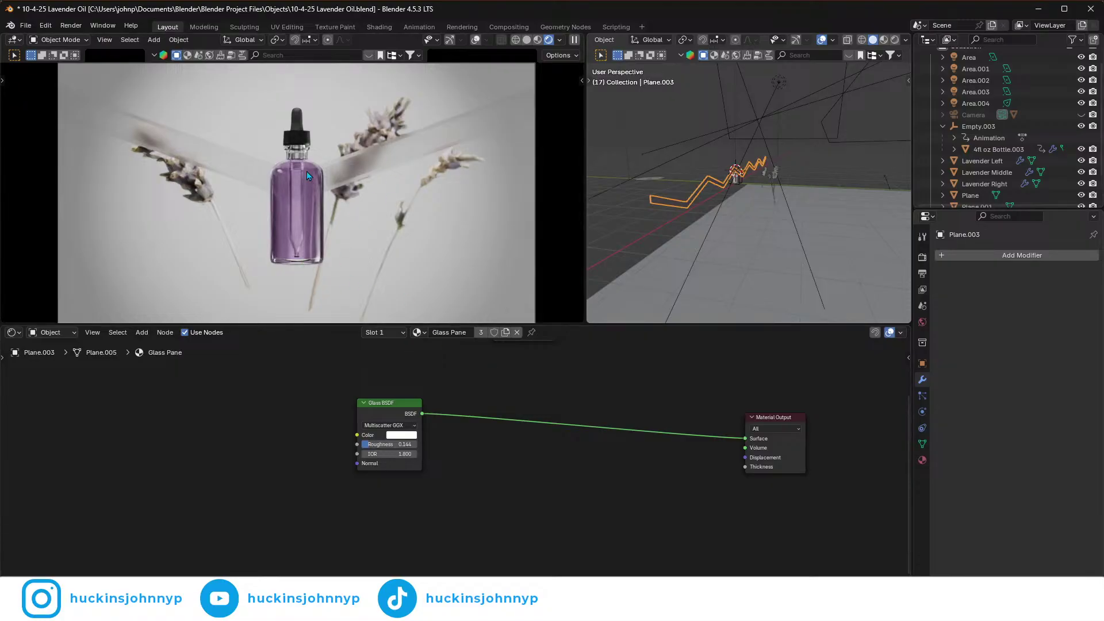
scroll(306, 177, up, 5)
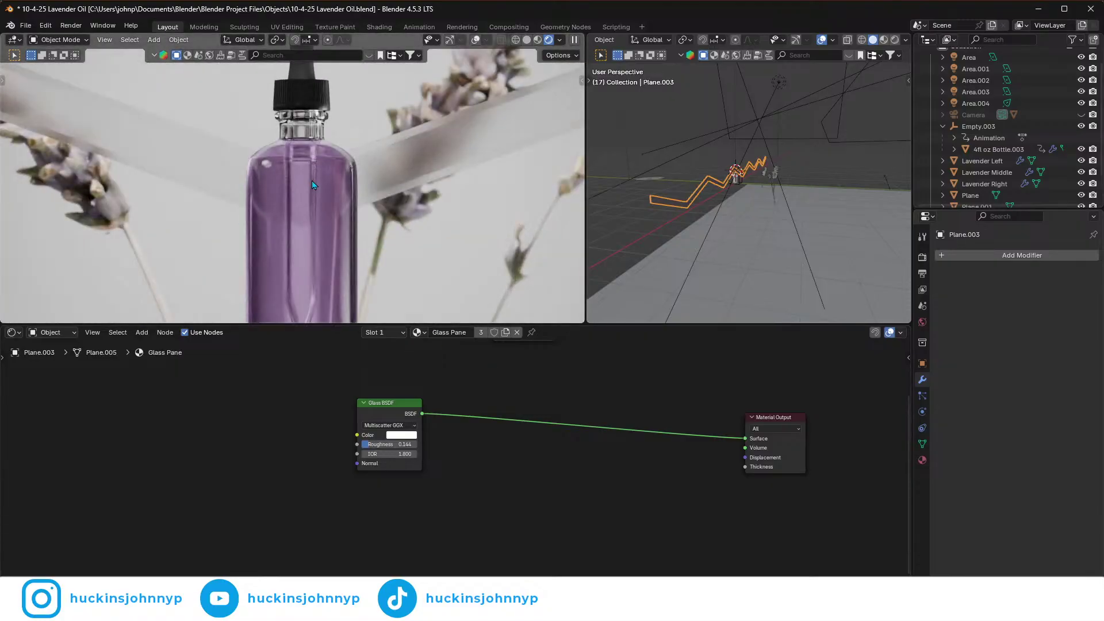
scroll(397, 487, up, 2)
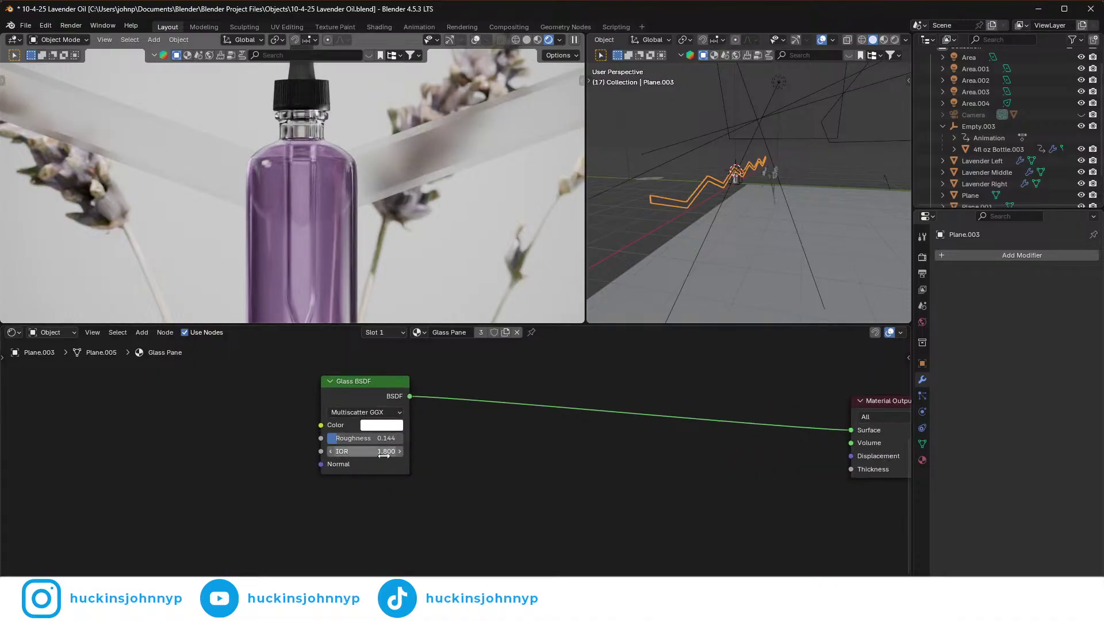
- Move the Glass BSDF node closer to the Material Output and compare its roughness and IOR with the rendered strip
drag(360, 382, 678, 380)
scroll(587, 435, up, 2)
middle_drag(586, 435, 570, 476)
scroll(580, 475, up, 1)
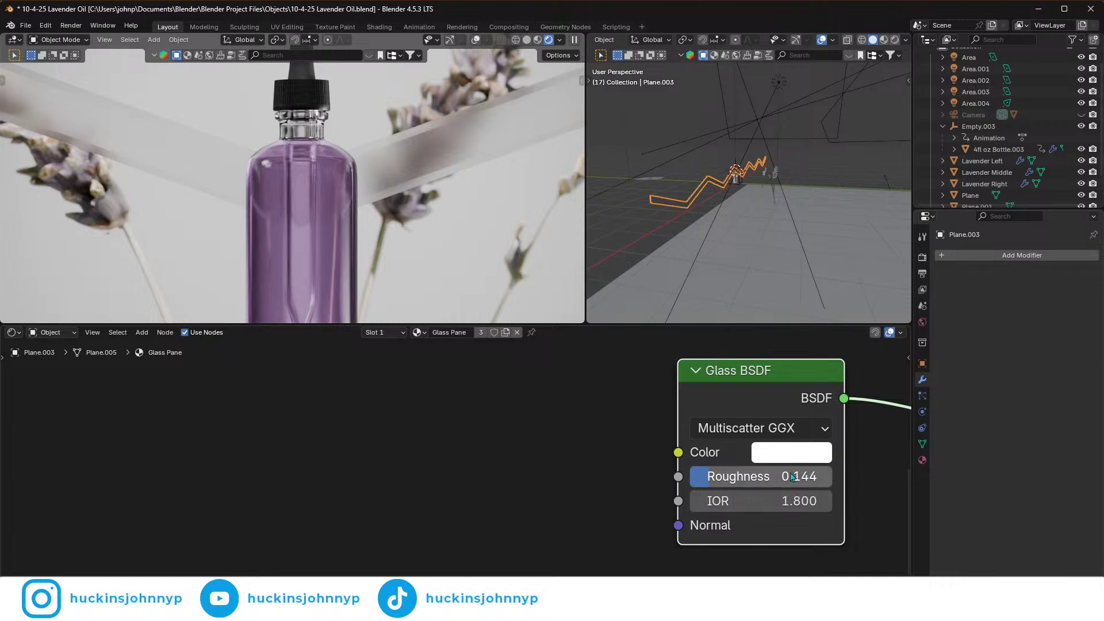
scroll(431, 175, down, 5)
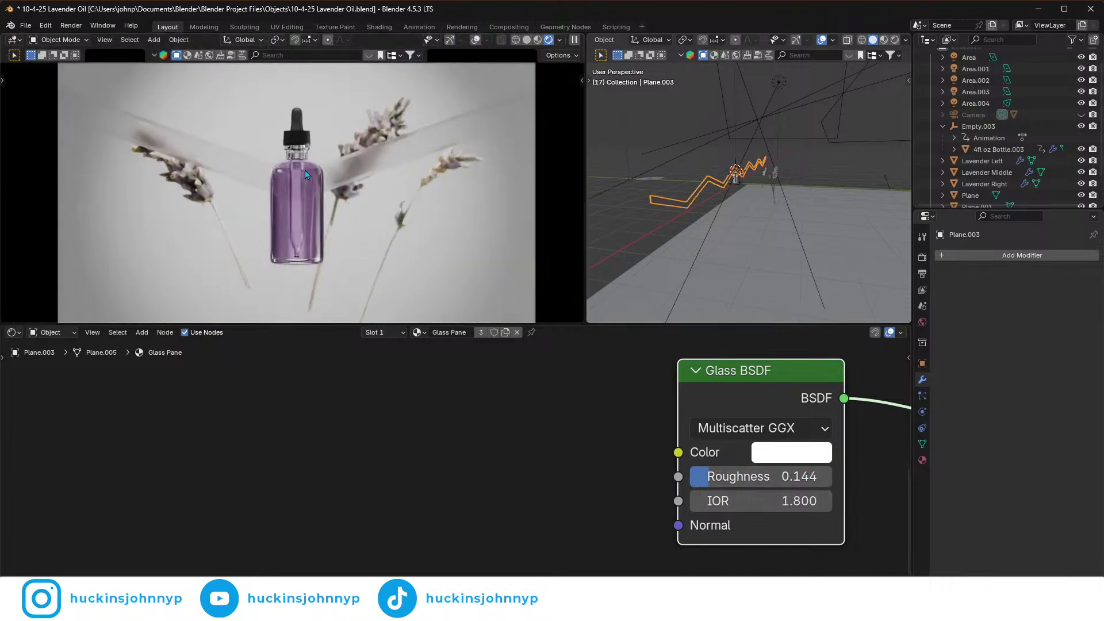
scroll(374, 150, up, 4)
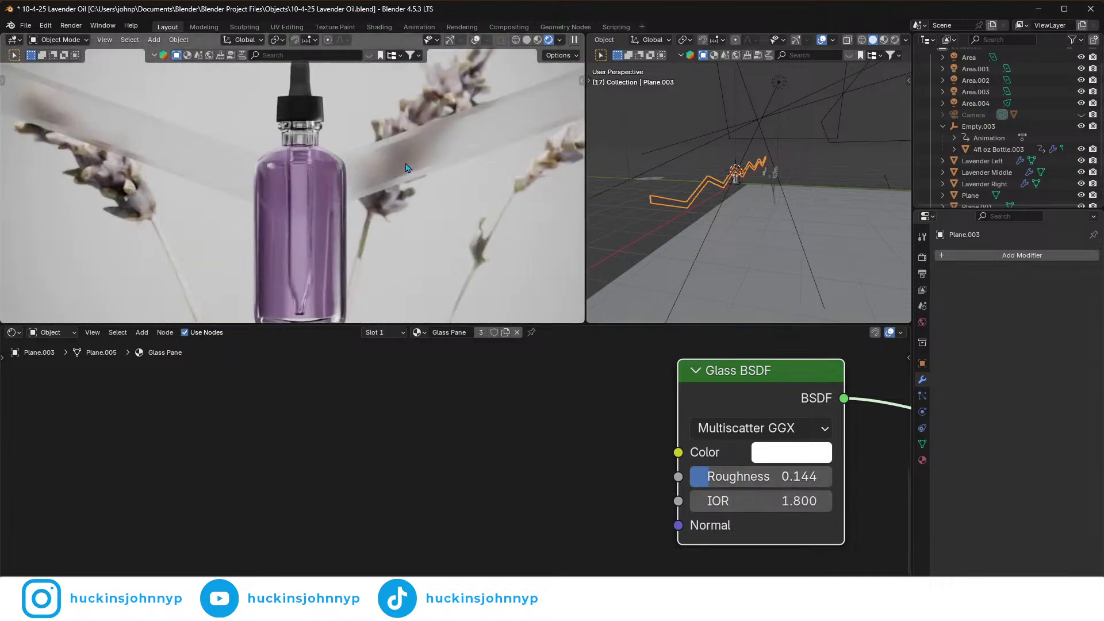
scroll(368, 161, down, 3)
- In Edit Mode, scale the strip's selected side faces to about 1.02 along Y and return to Object Mode
scroll(712, 212, up, 8)
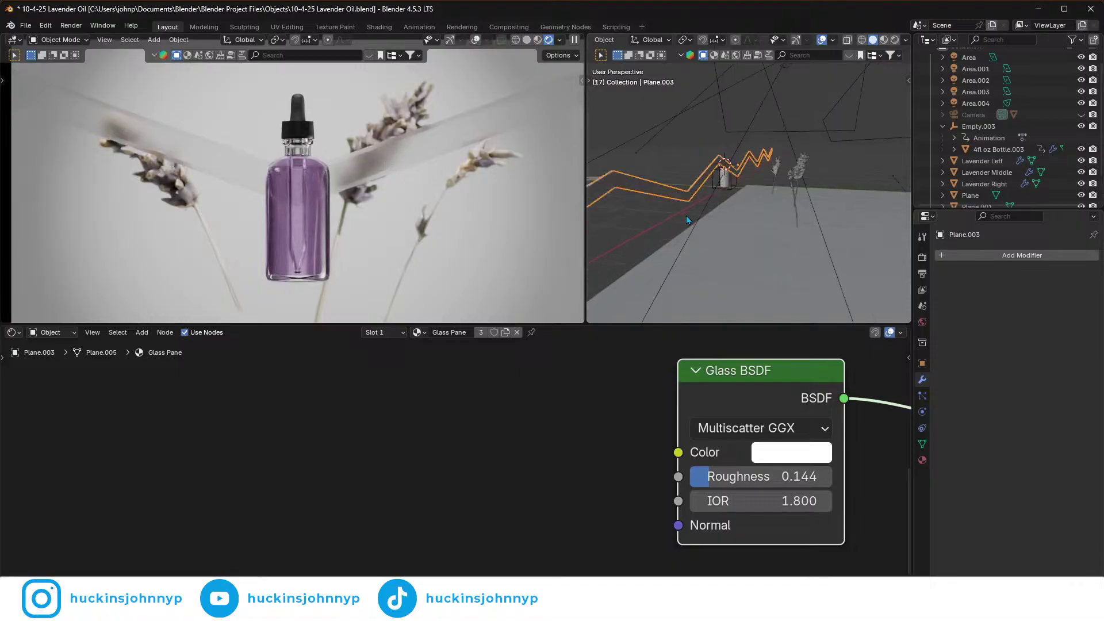
scroll(679, 222, up, 5)
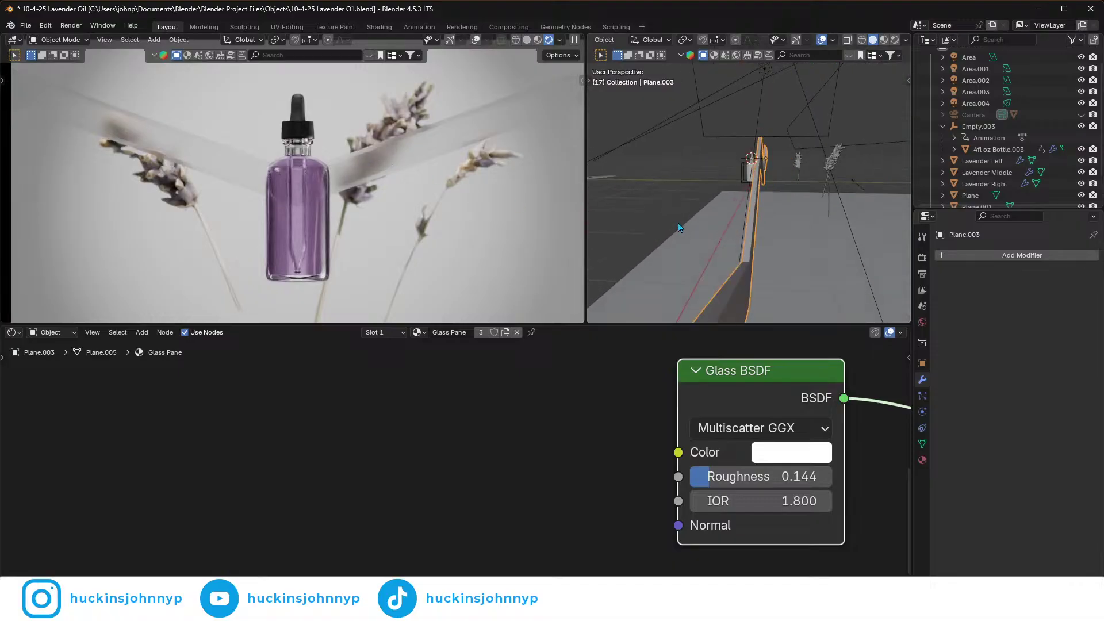
key(Tab)
middle_drag(685, 220, 685, 219)
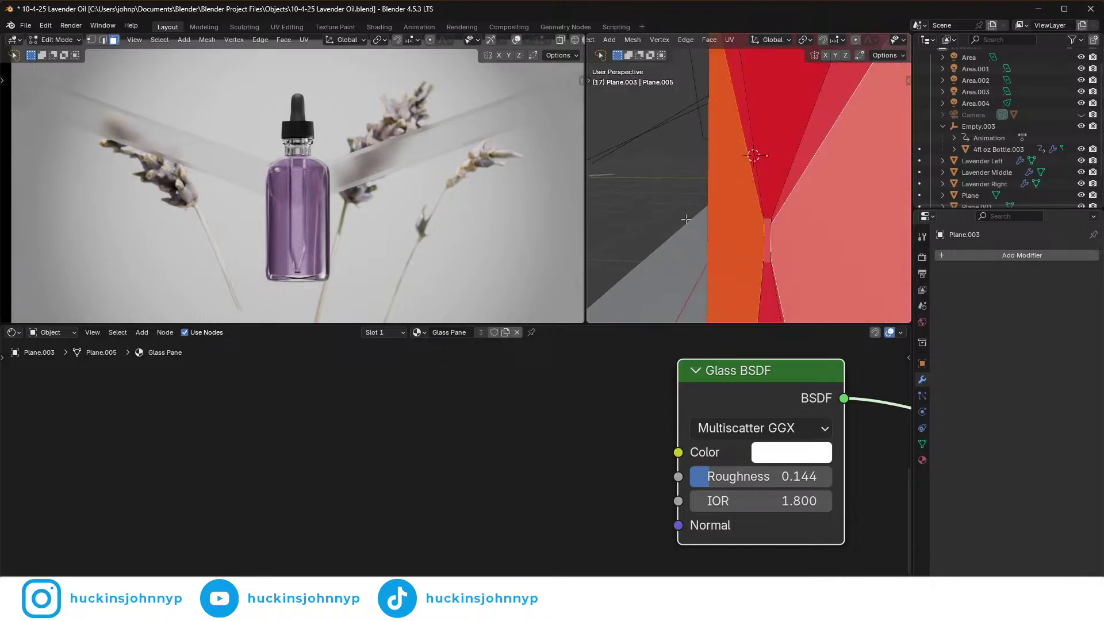
key(x)
key(y)
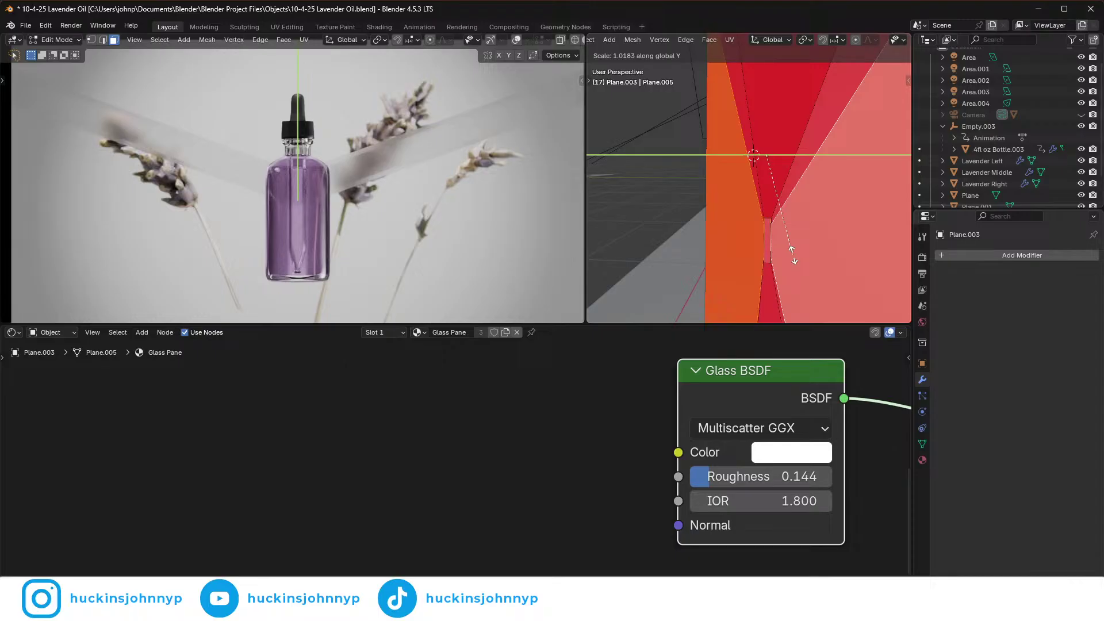
click(792, 254)
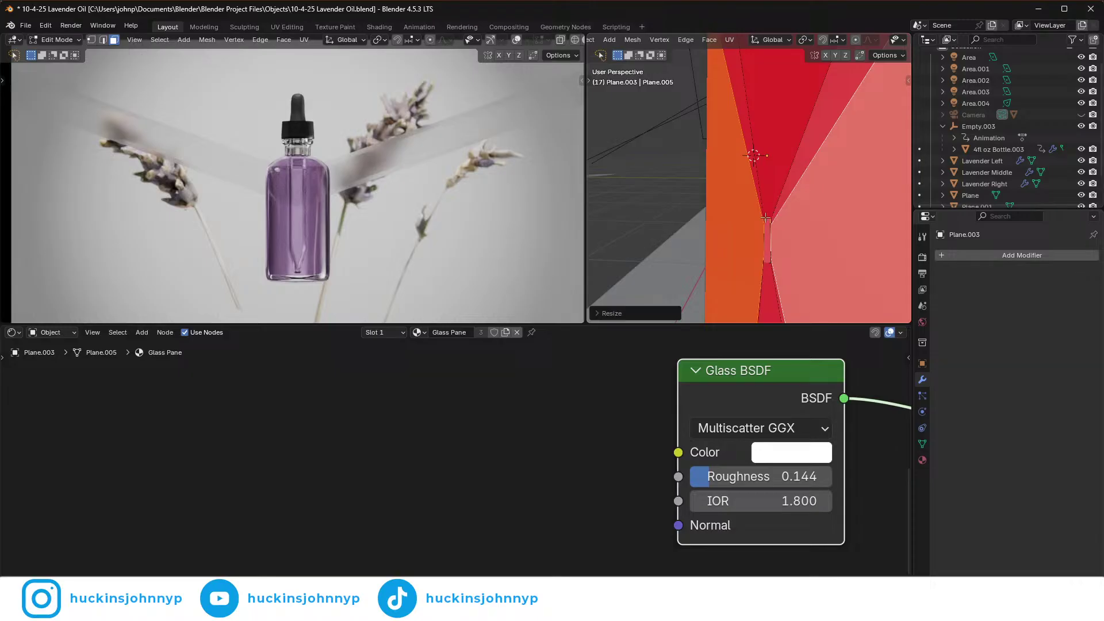
key(Tab)
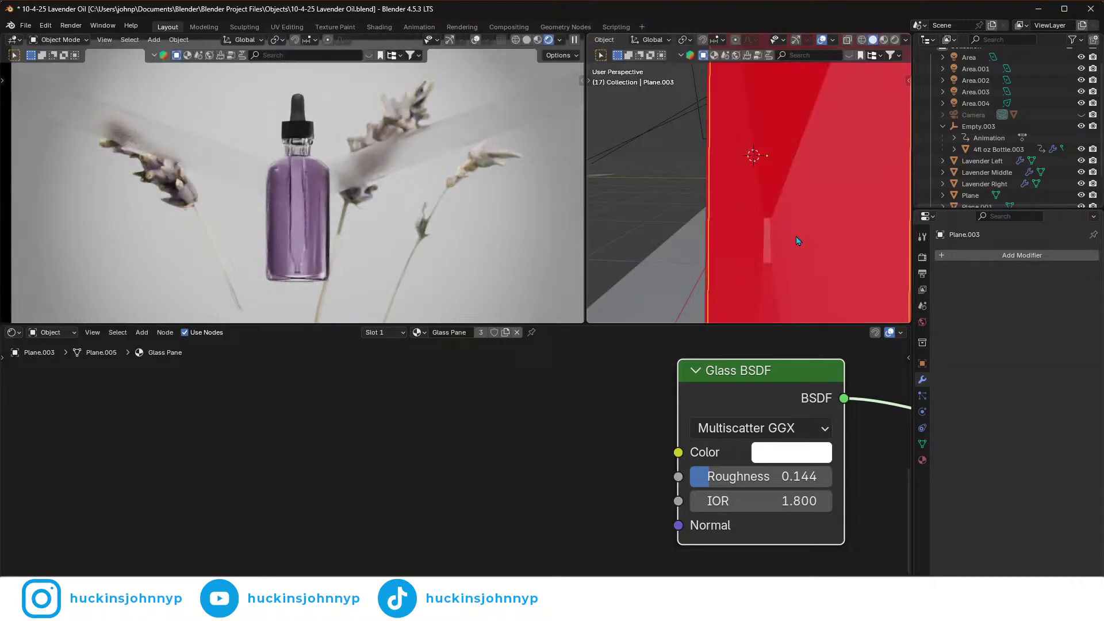
- Add a level 2 Subdivision modifier to the strip and inspect the smoothed glass in the render
scroll(797, 233, down, 8)
mouse_move(733, 248)
middle_down()
mouse_move(713, 213)
mouse_move(747, 228)
mouse_move(730, 228)
middle_up()
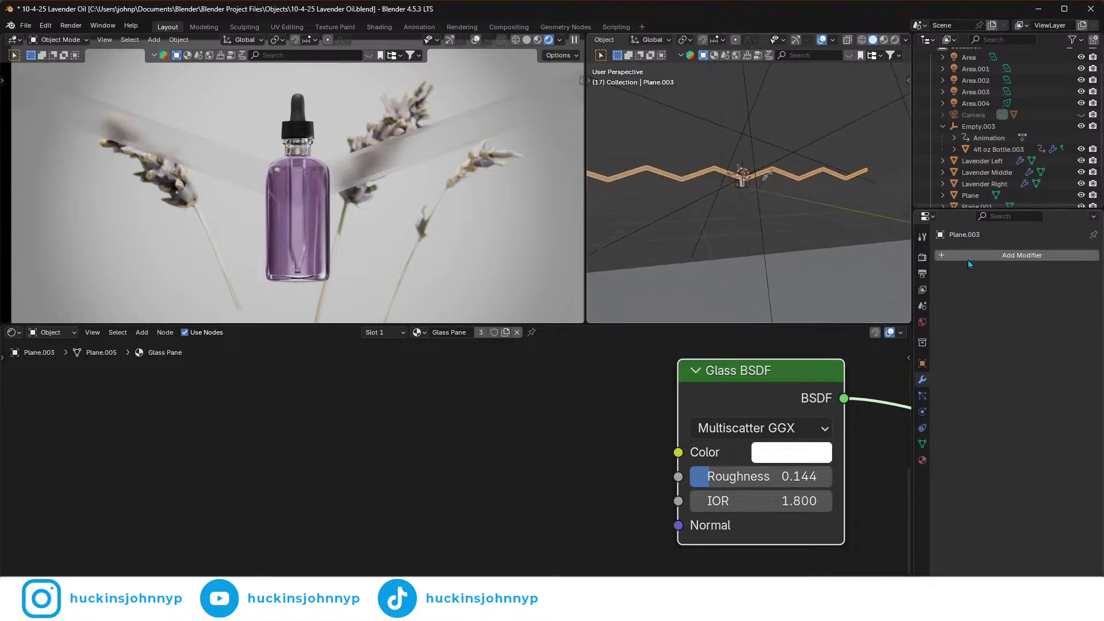
middle_drag(690, 211, 706, 206)
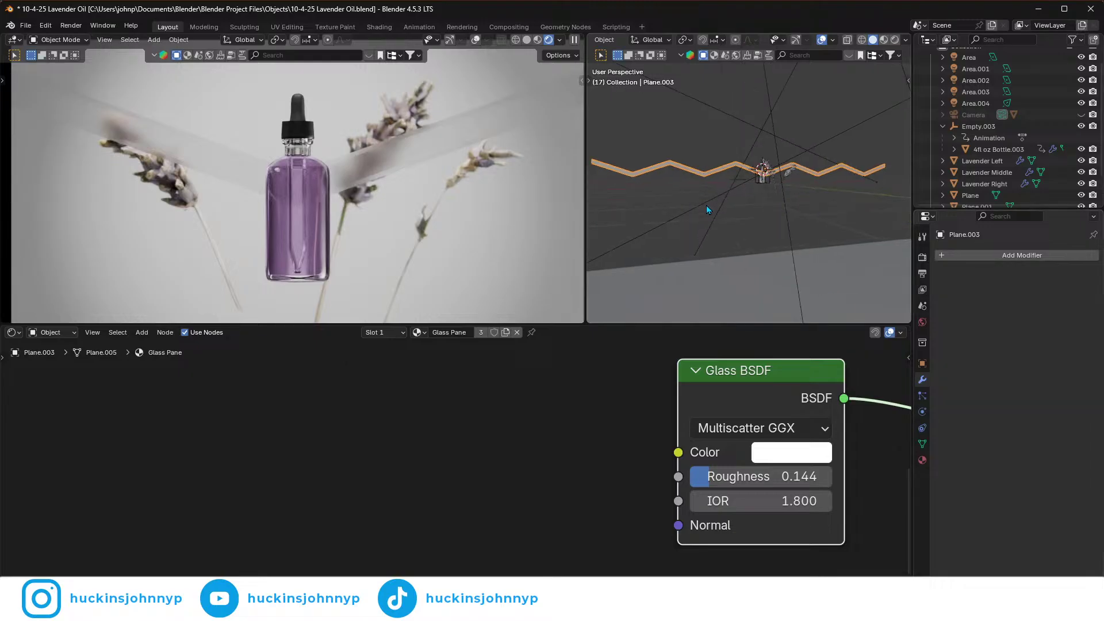
key(ctrl+2)
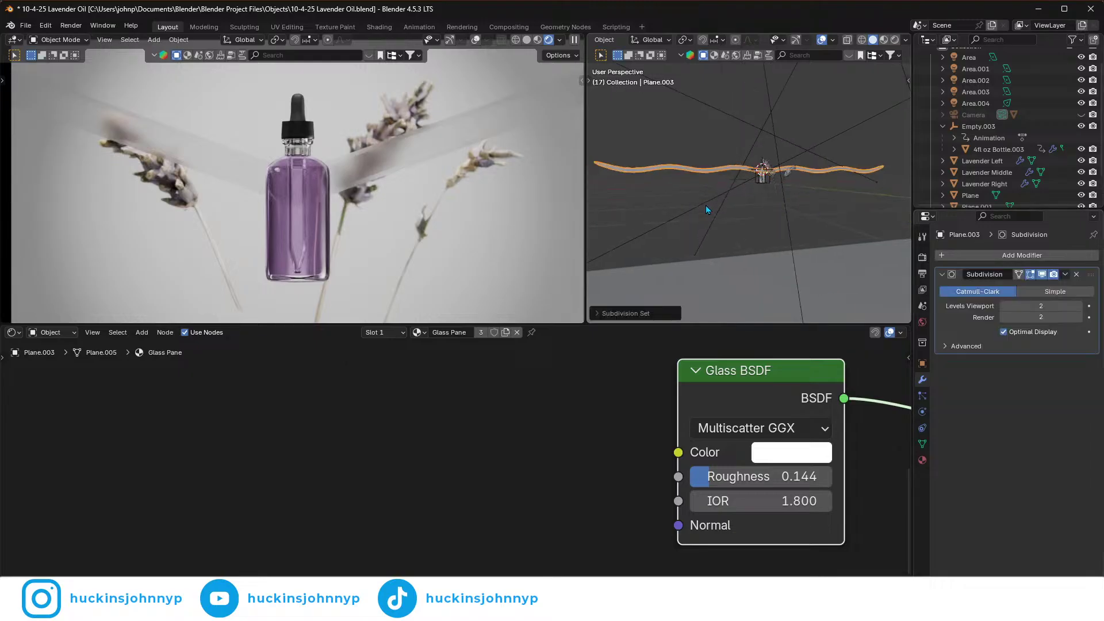
scroll(301, 119, up, 3)
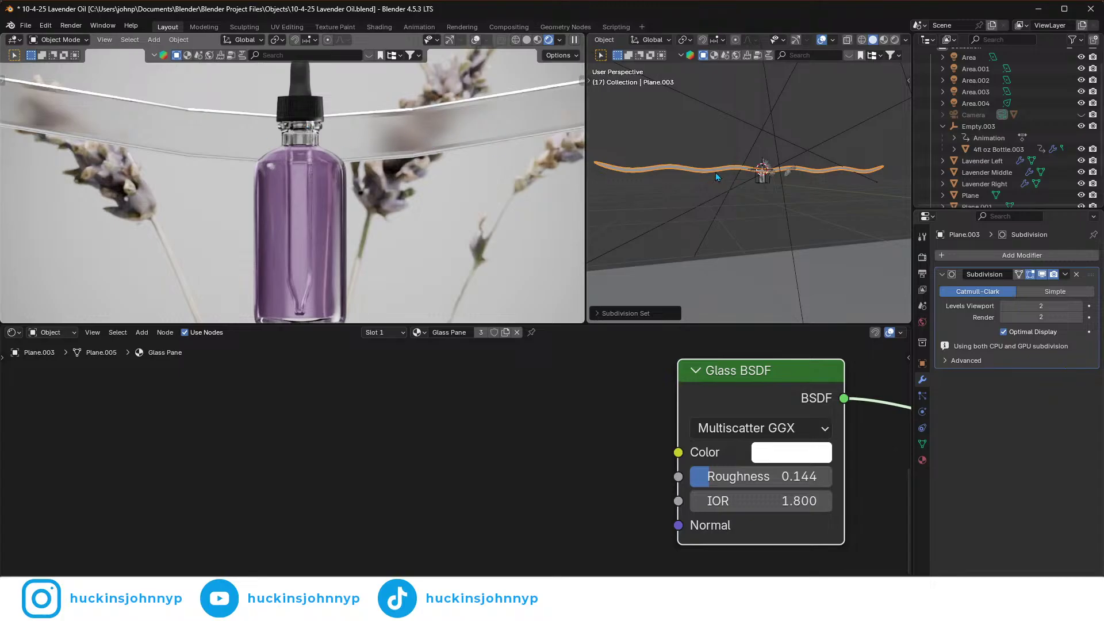
- Subdivide the glass strip's selected faces with 2 cuts in Edit Mode and return to Object Mode
key(Tab)
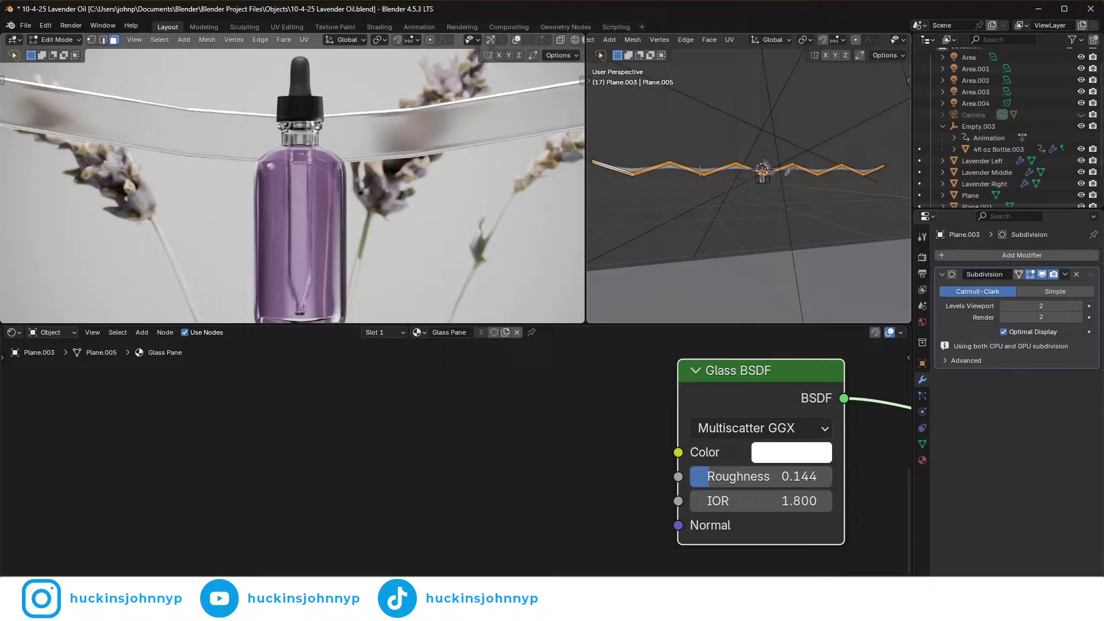
right_click(733, 186)
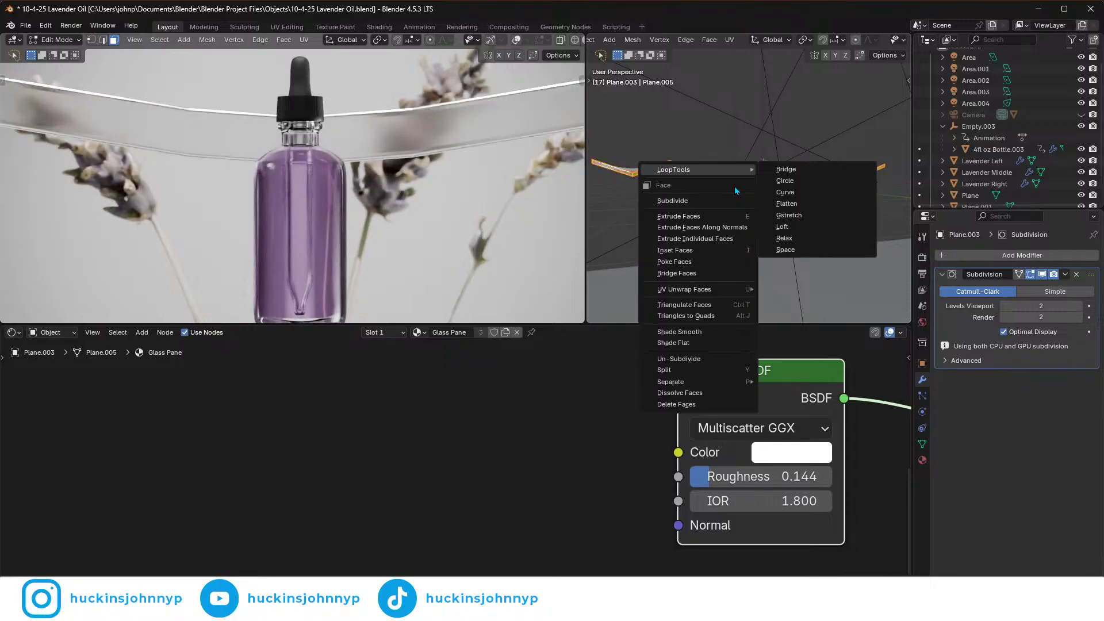
click(733, 200)
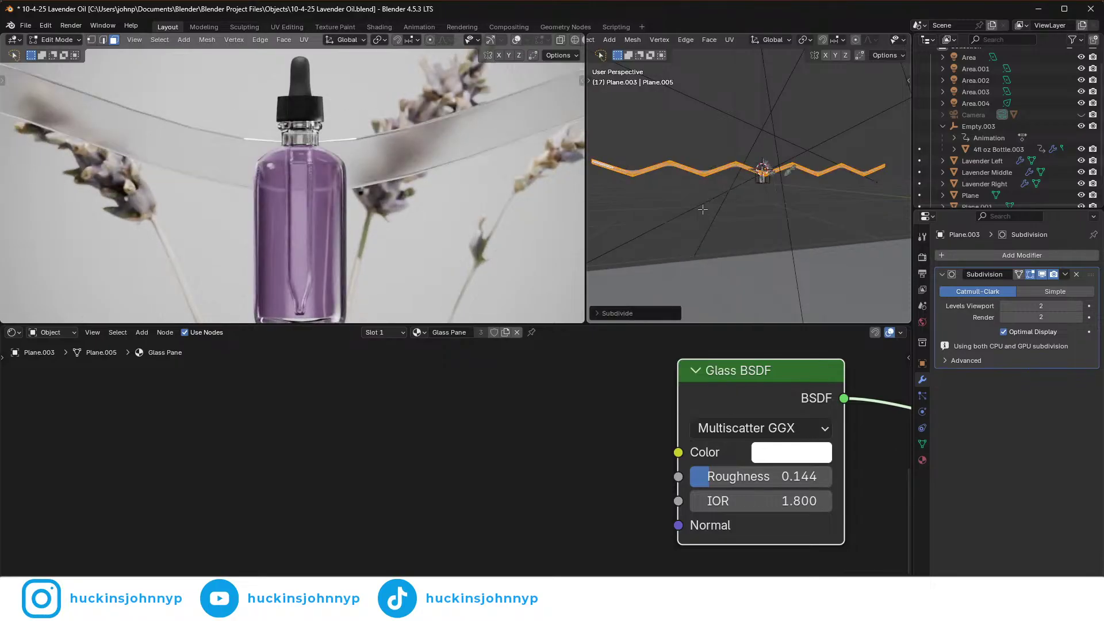
click(599, 315)
click(741, 235)
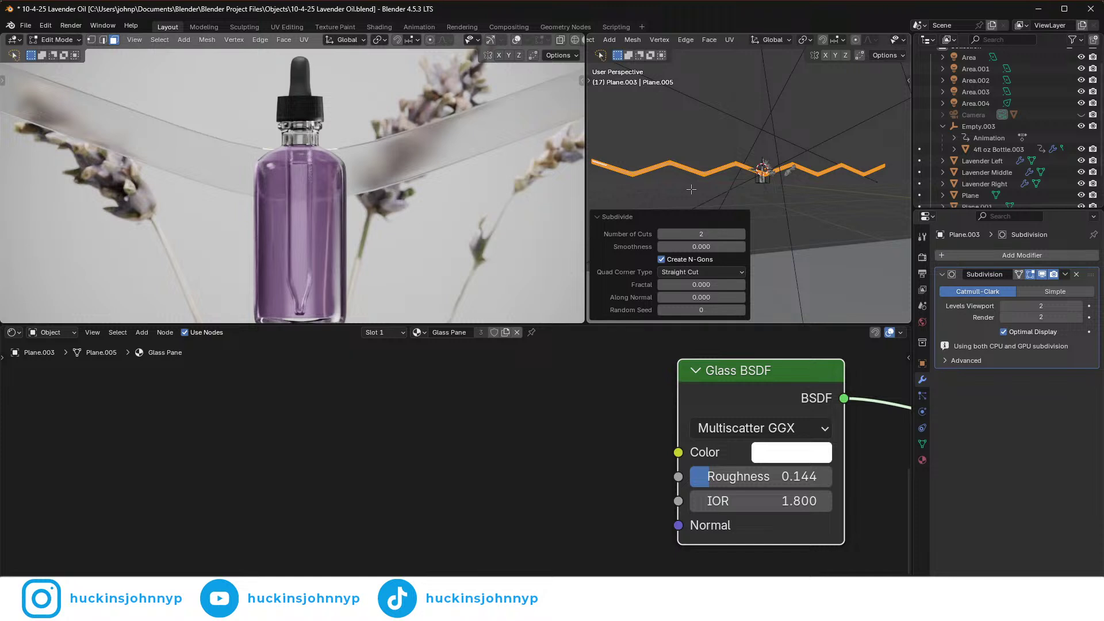
right_click(691, 189)
key(Tab)
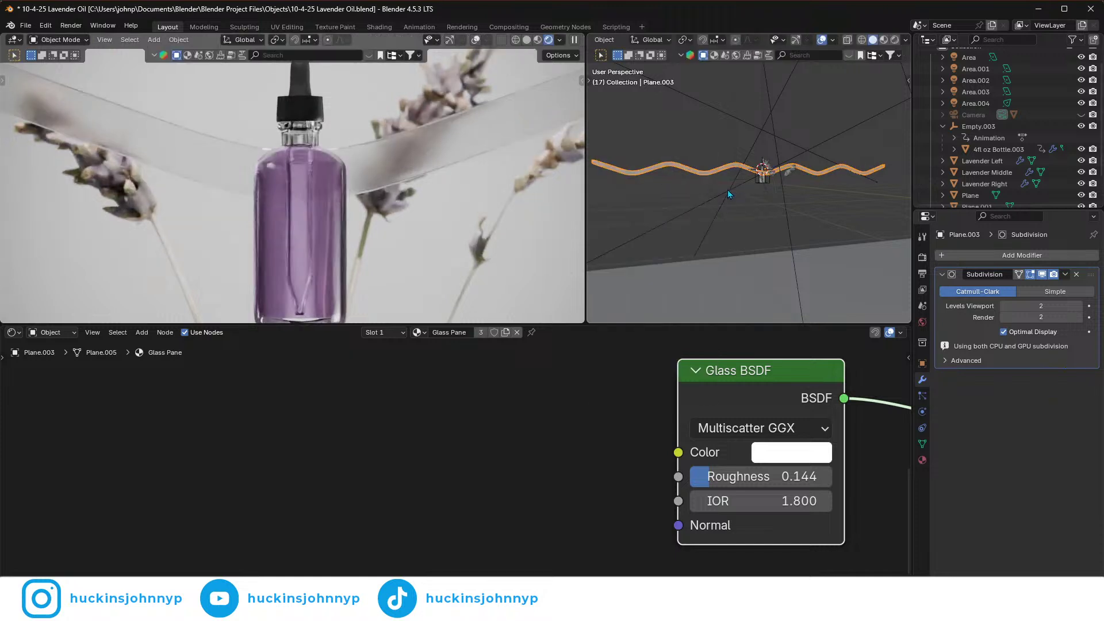
- Add a Bevel modifier to the strip with an amount of about 0.329' and 4 segments
middle_drag(752, 190, 725, 204)
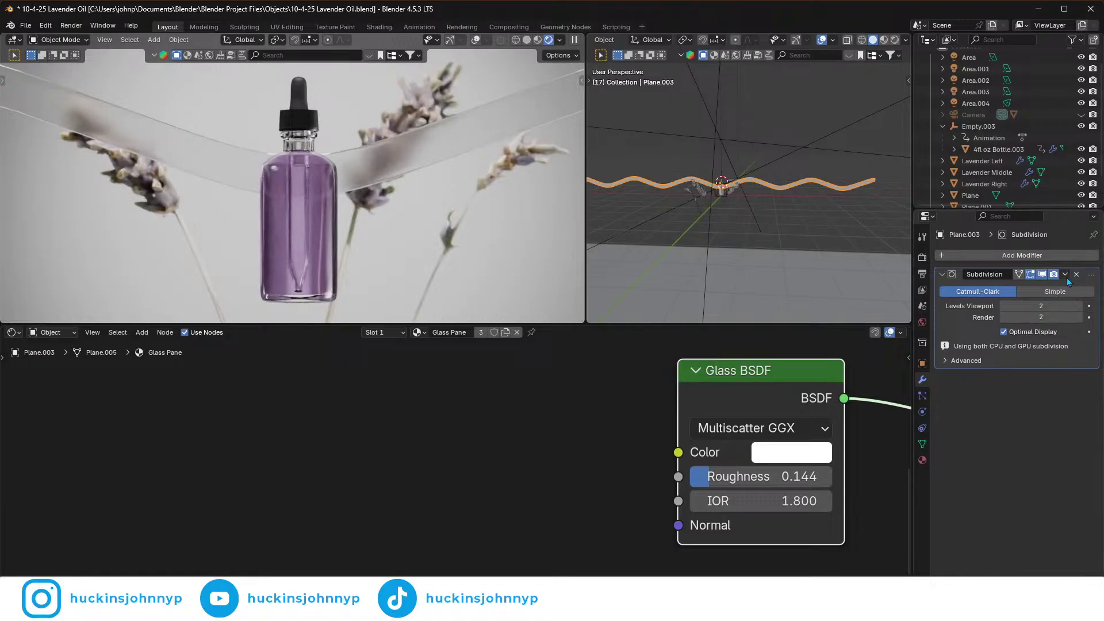
click(1058, 255)
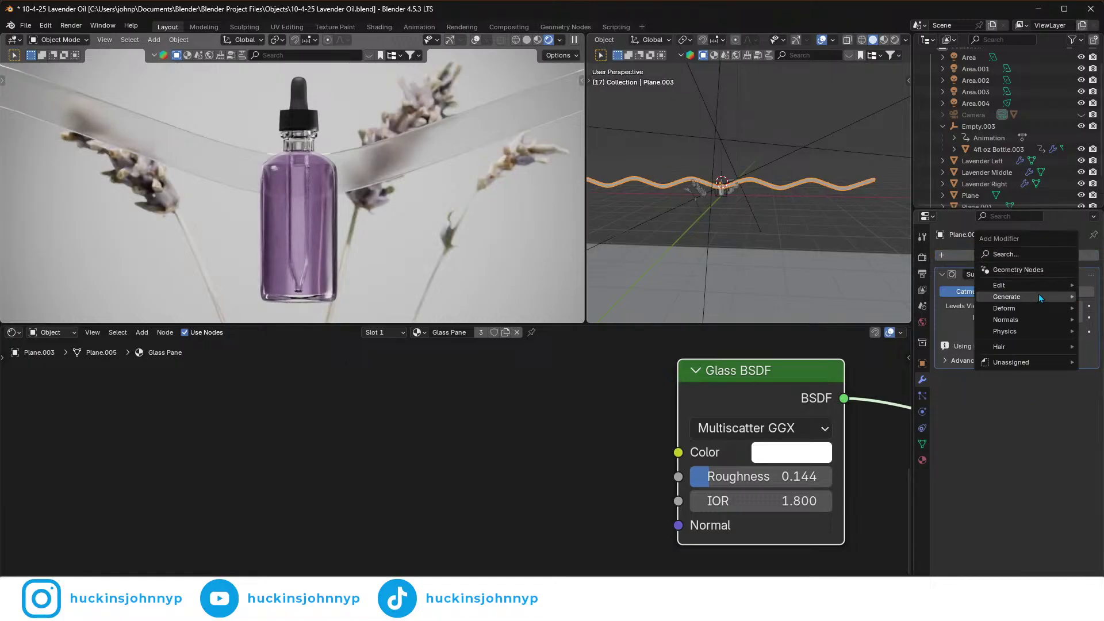
click(1030, 255)
text(bev)
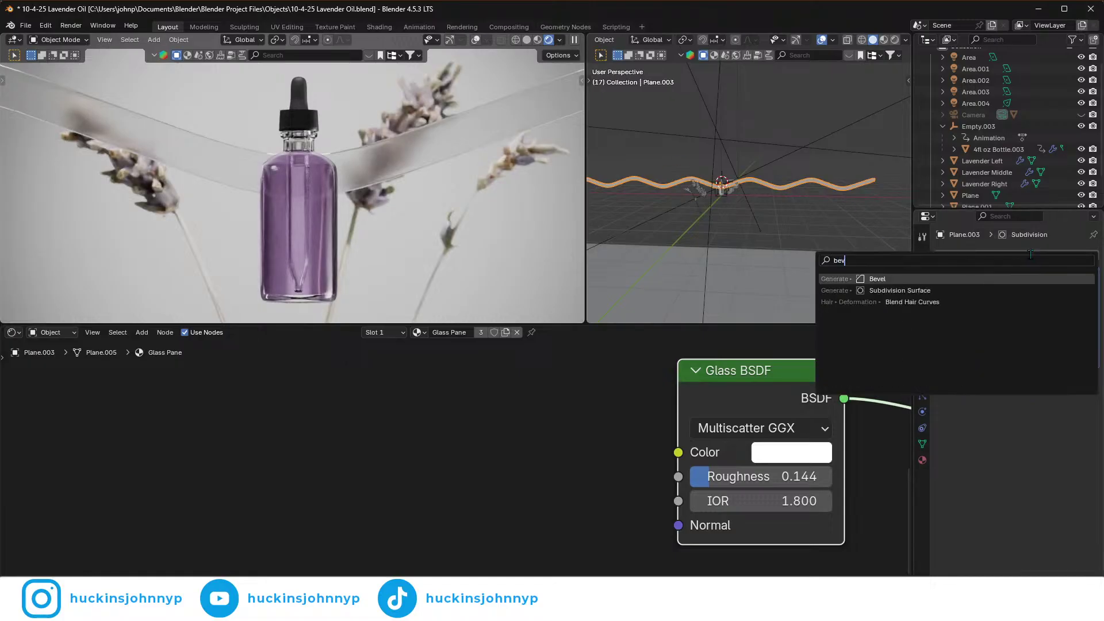
click(938, 279)
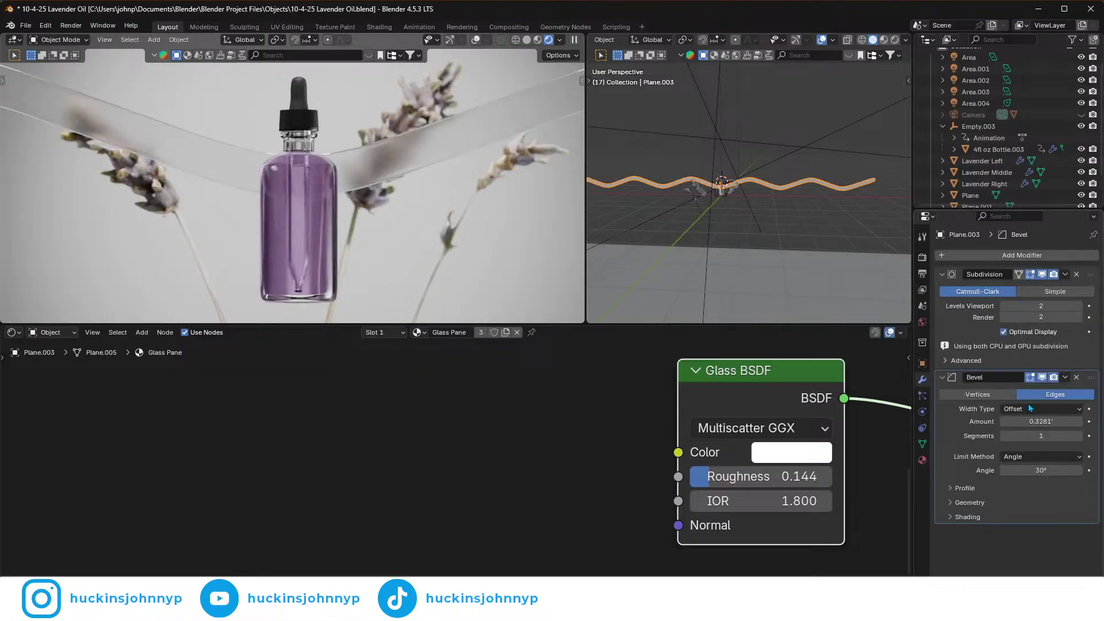
drag(1037, 421, 1040, 422)
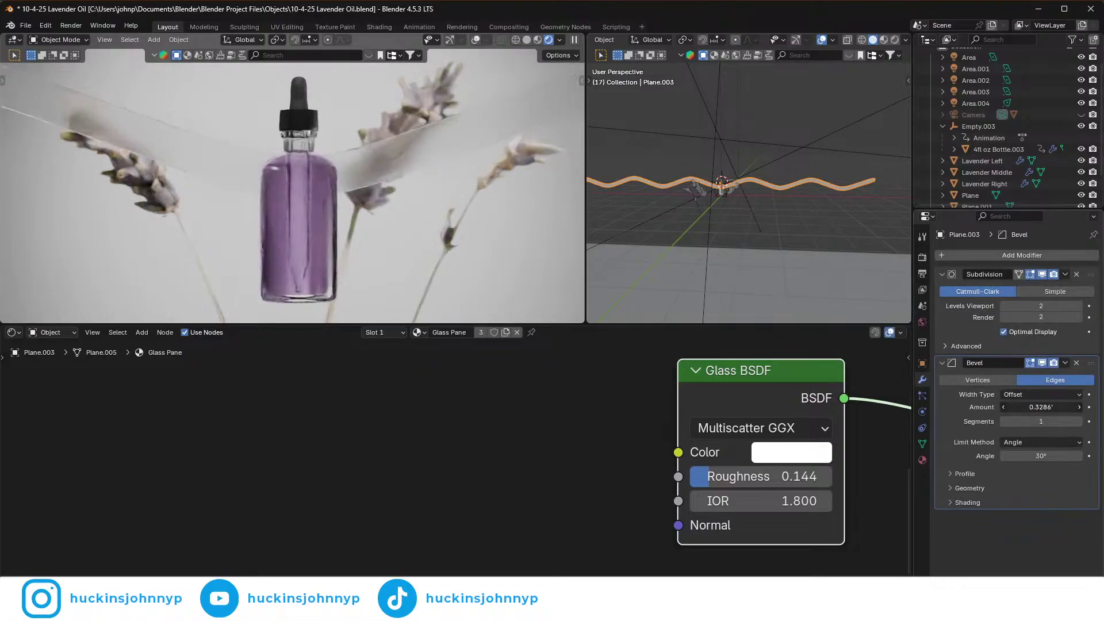
click(1041, 421)
text(4)
key(Return)
- Lower the Glass Pane material's Glass BSDF roughness to 0.089 and check the clearer strip in the render
scroll(454, 161, up, 3)
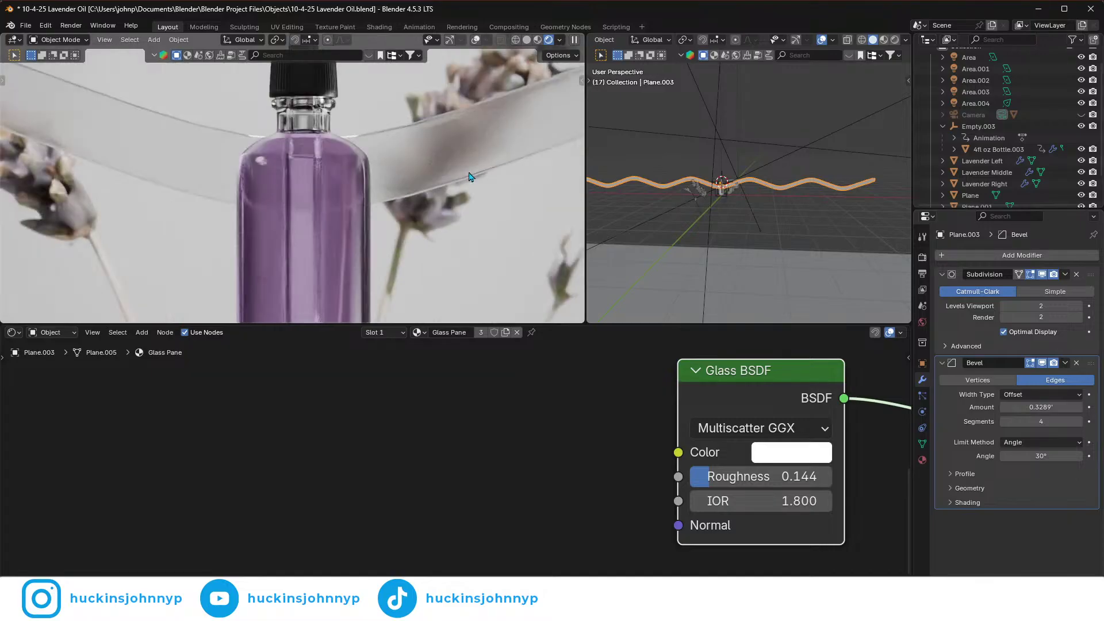
drag(771, 479, 731, 478)
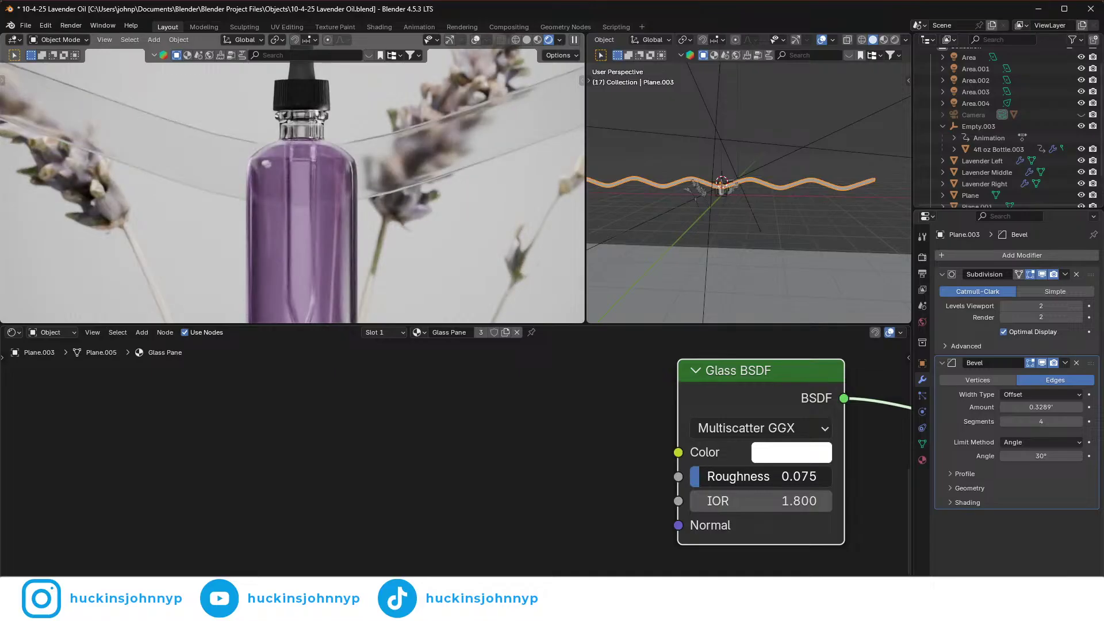
drag(696, 476, 699, 476)
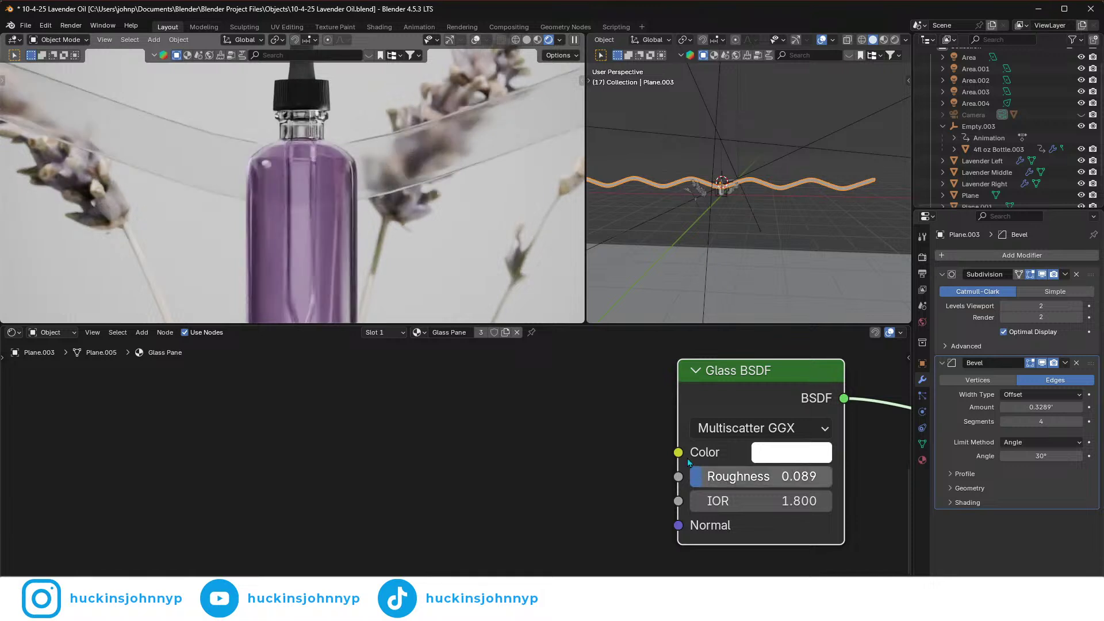
scroll(403, 149, down, 3)
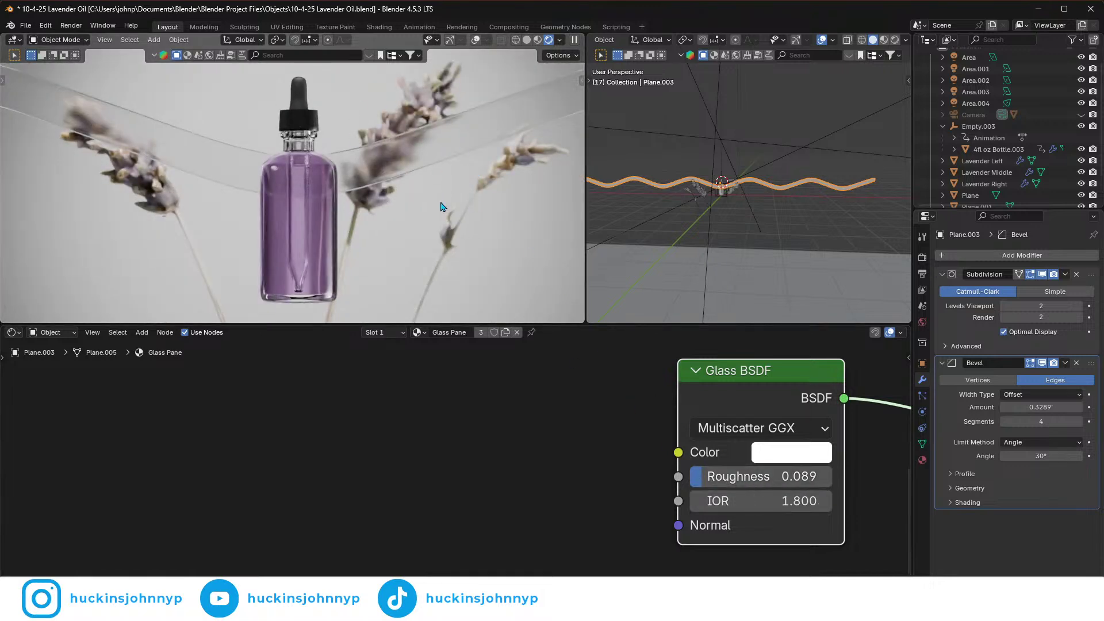
scroll(443, 206, down, 3)
- Duplicate the glass strip and offset the copy about -0.92' along Y
middle_drag(742, 172, 732, 237)
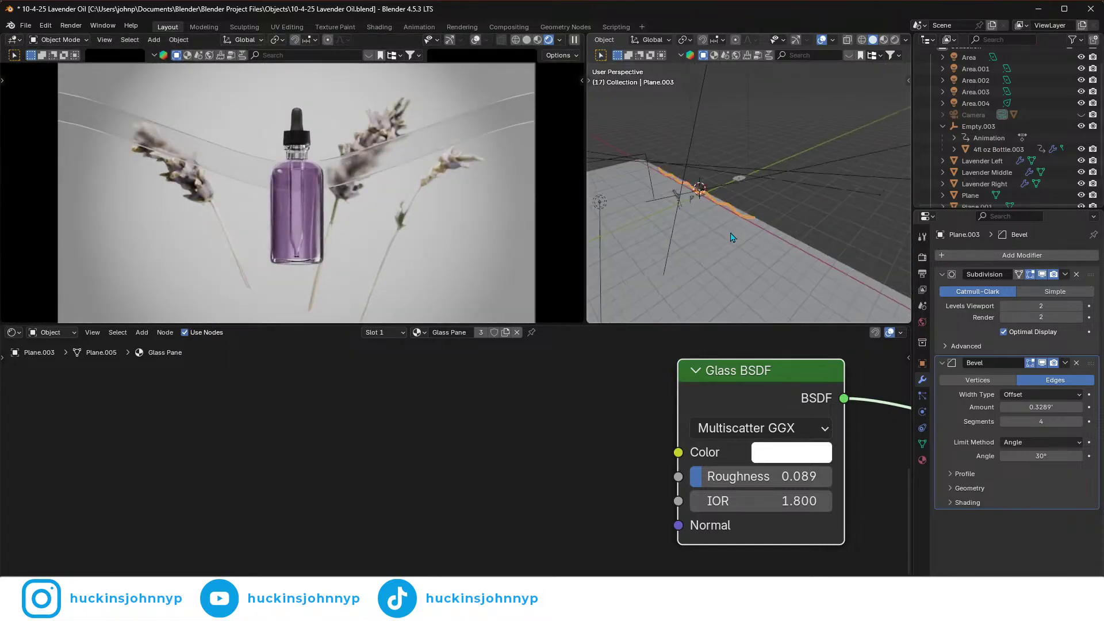
mouse_move(795, 220)
middle_down()
mouse_move(762, 213)
mouse_move(808, 210)
middle_up()
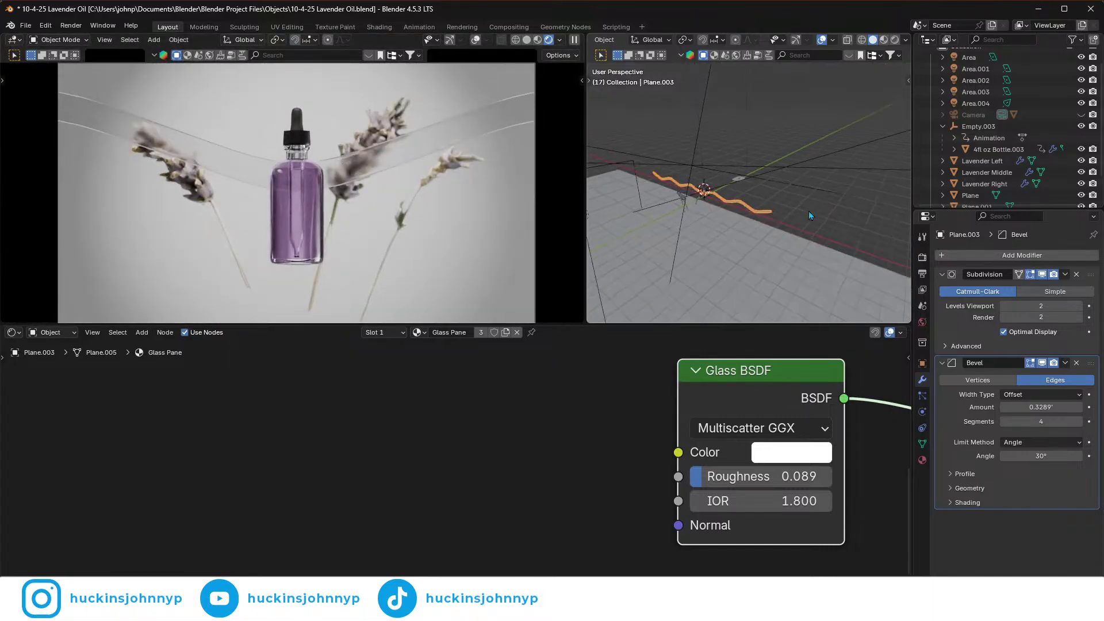
key(shift+d)
key(y)
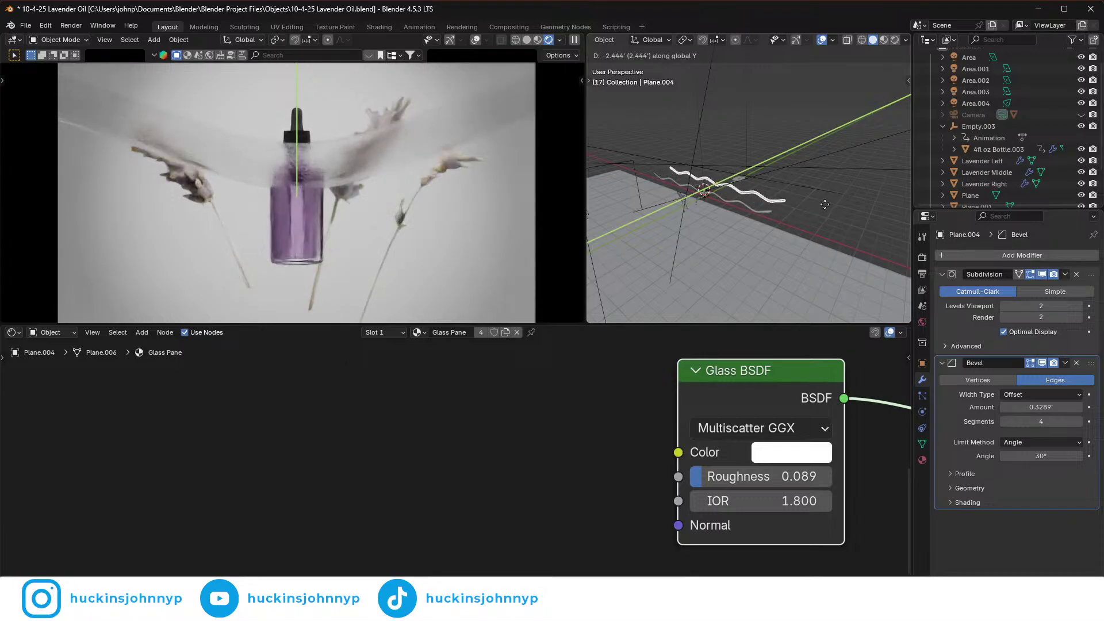
click(816, 210)
middle_drag(816, 209, 729, 214)
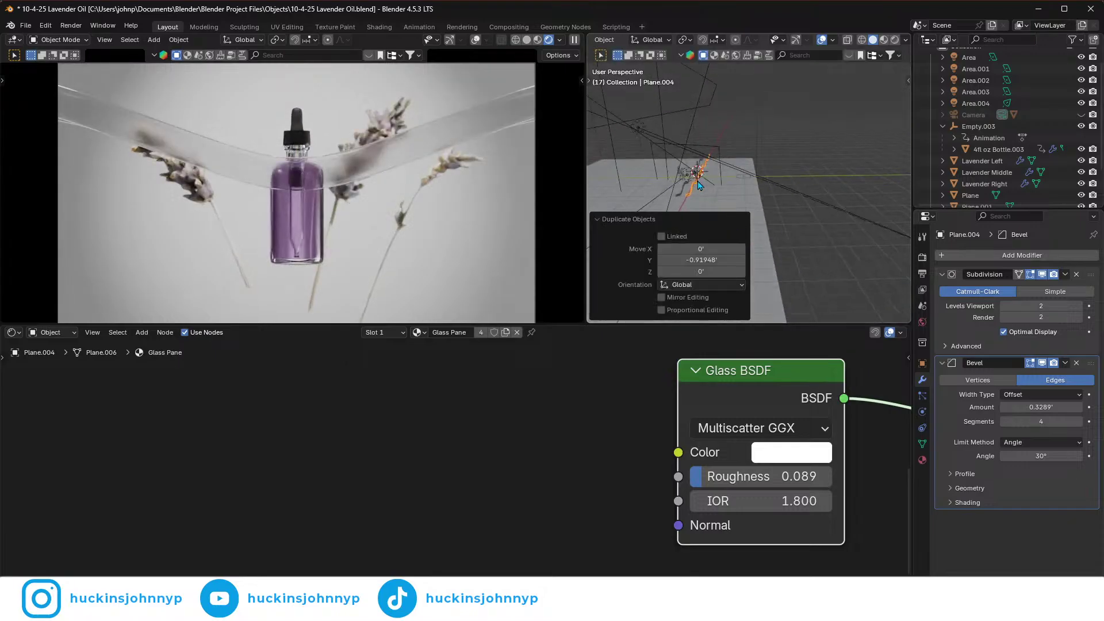
click(622, 218)
- Rotate the duplicated strip about -34° around Z and move it about 1.98' along Y behind the bottle
middle_drag(688, 238, 851, 249)
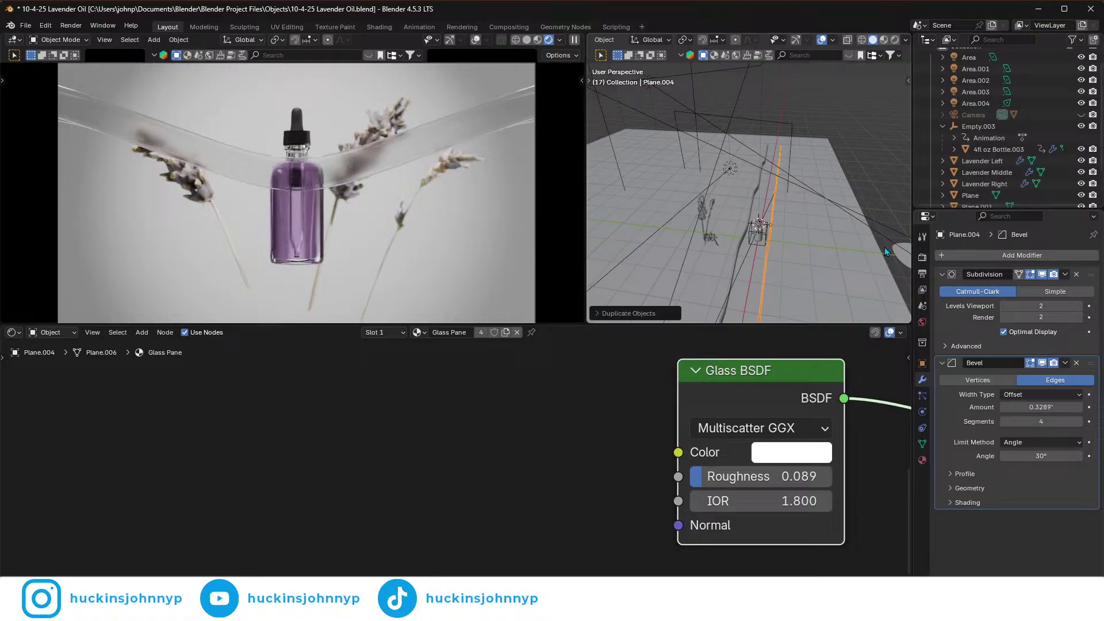
key(z)
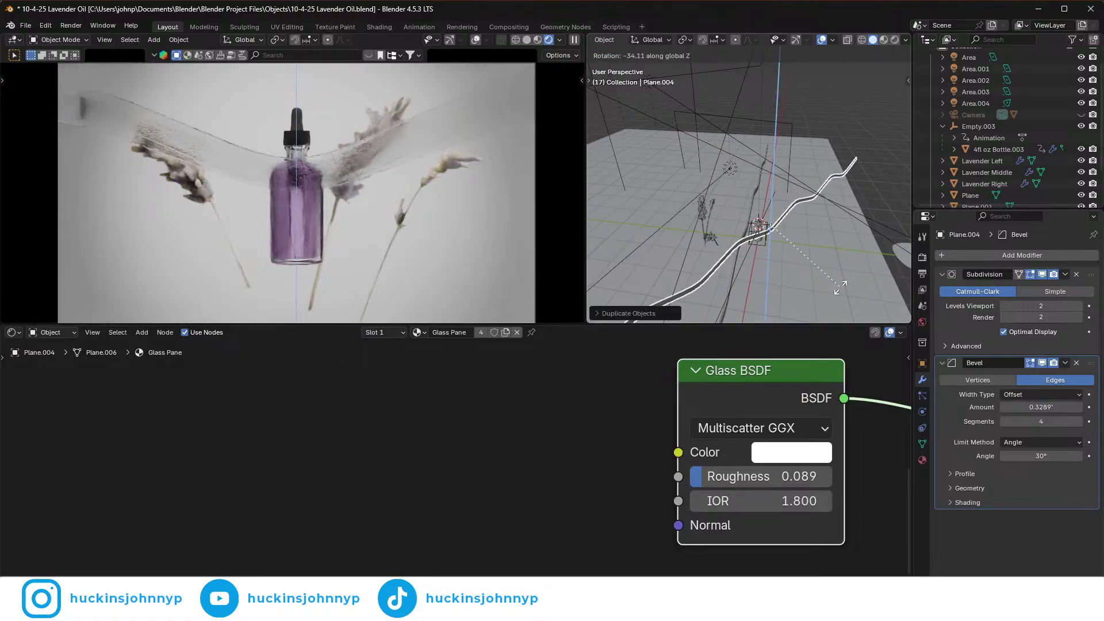
click(840, 292)
key(g)
key(y)
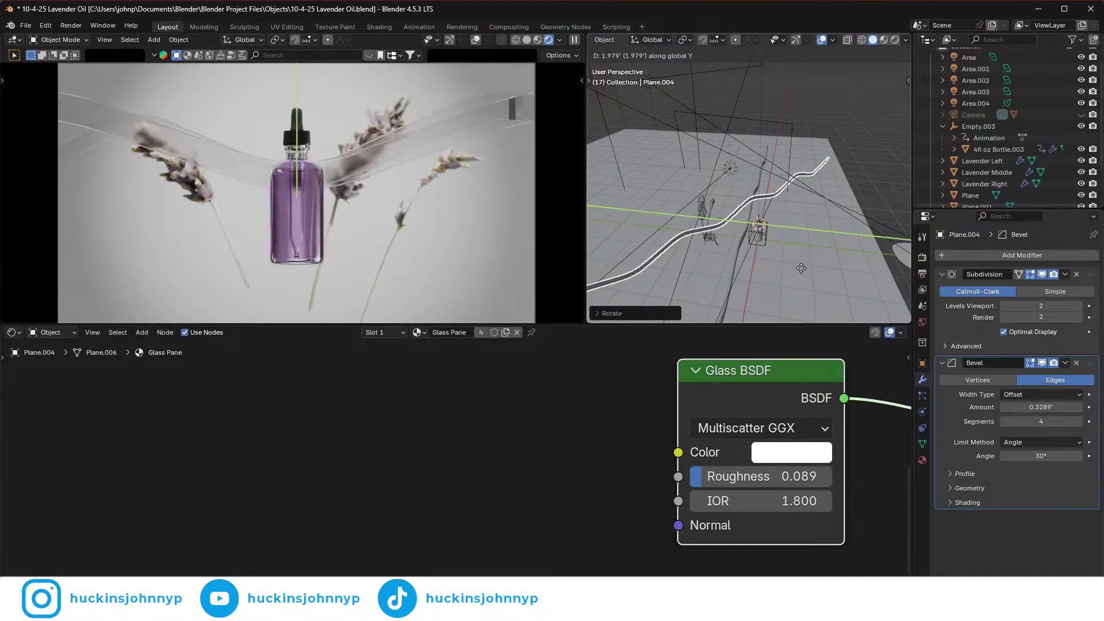
click(802, 269)
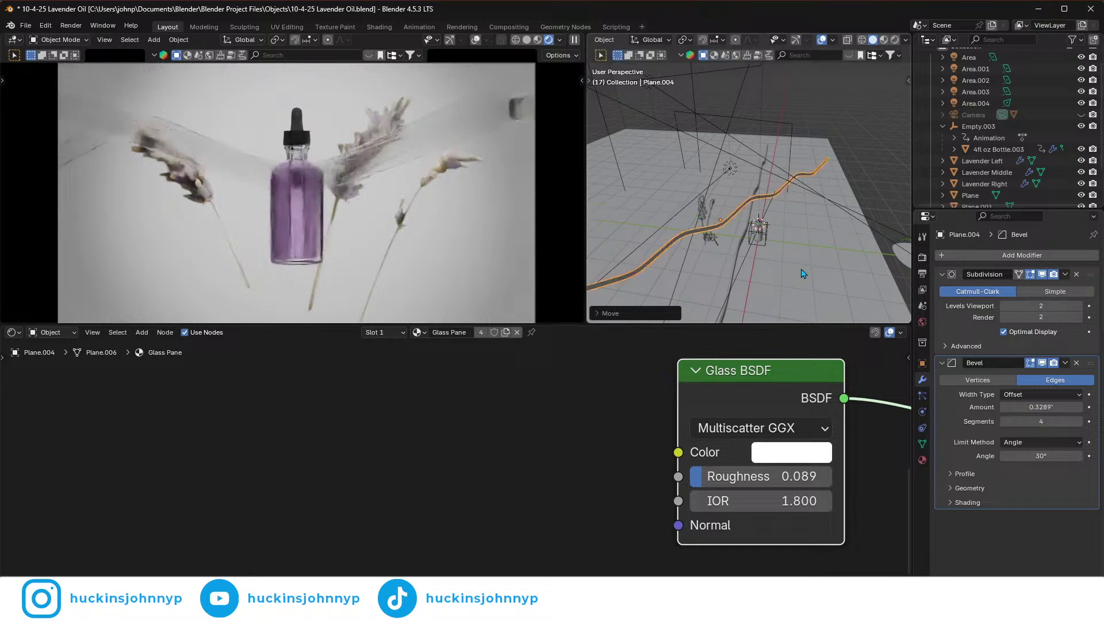
- Adjust the duplicated strip's angle around Z by about -31° and then about 12°
mouse_move(826, 283)
middle_down()
mouse_move(782, 262)
mouse_move(829, 269)
middle_up()
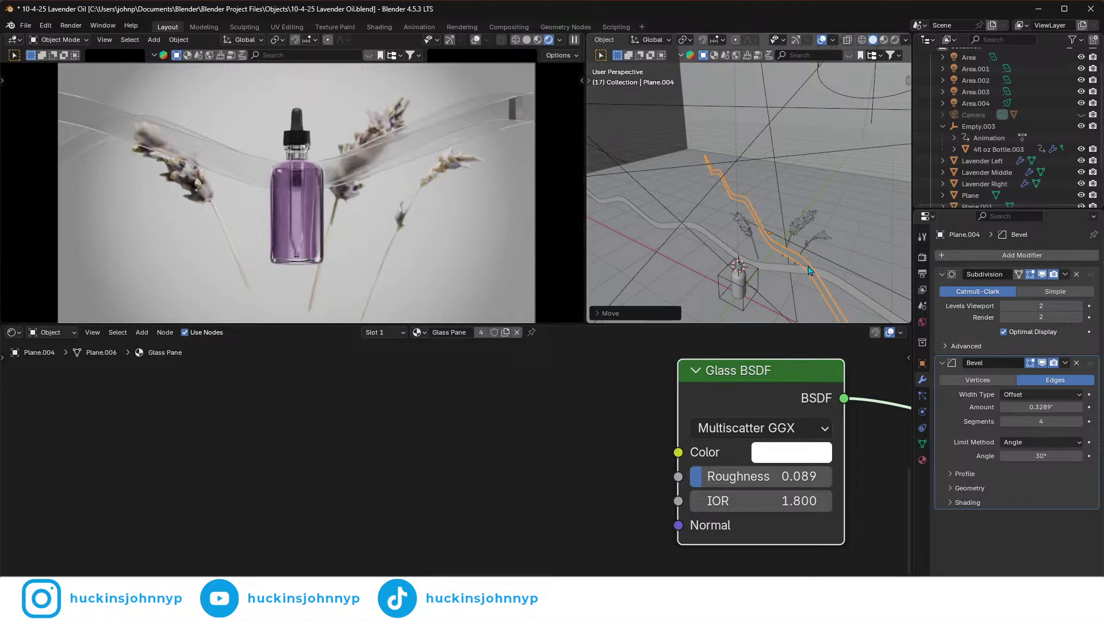
key(r)
key(z)
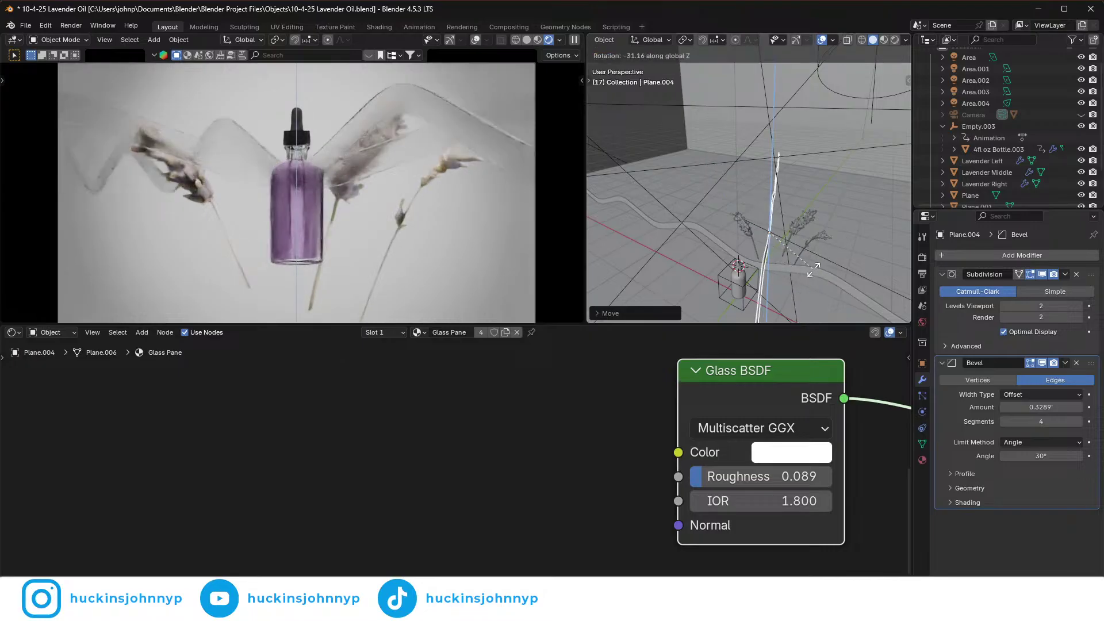
click(817, 266)
middle_drag(817, 265, 819, 279)
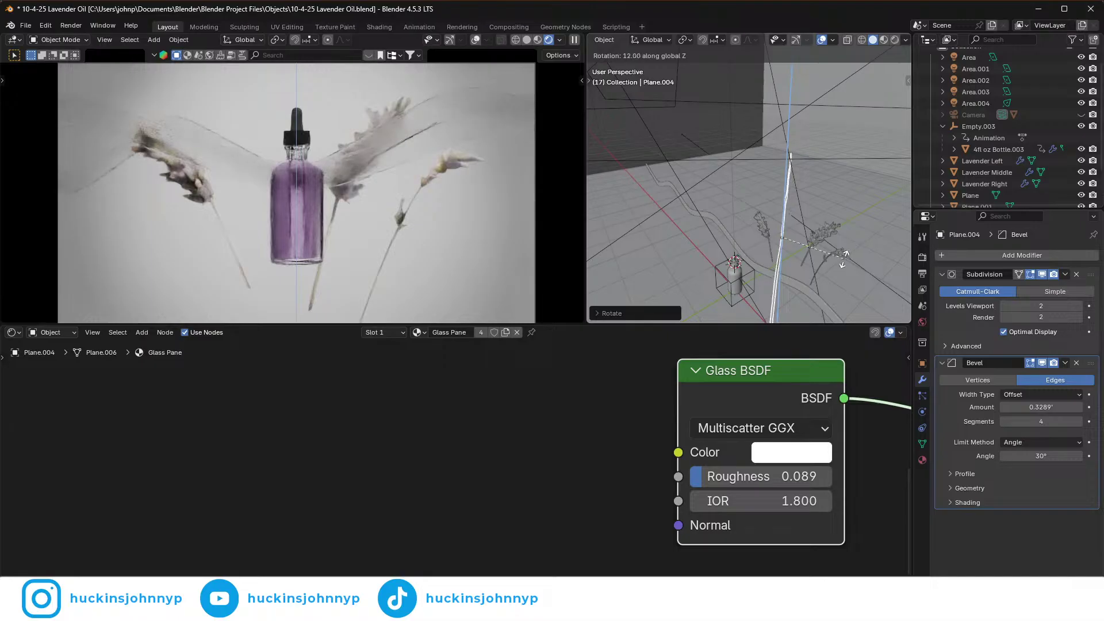
click(845, 263)
- Tilt the duplicated strip about -7° around its local X axis
middle_drag(844, 265, 839, 262)
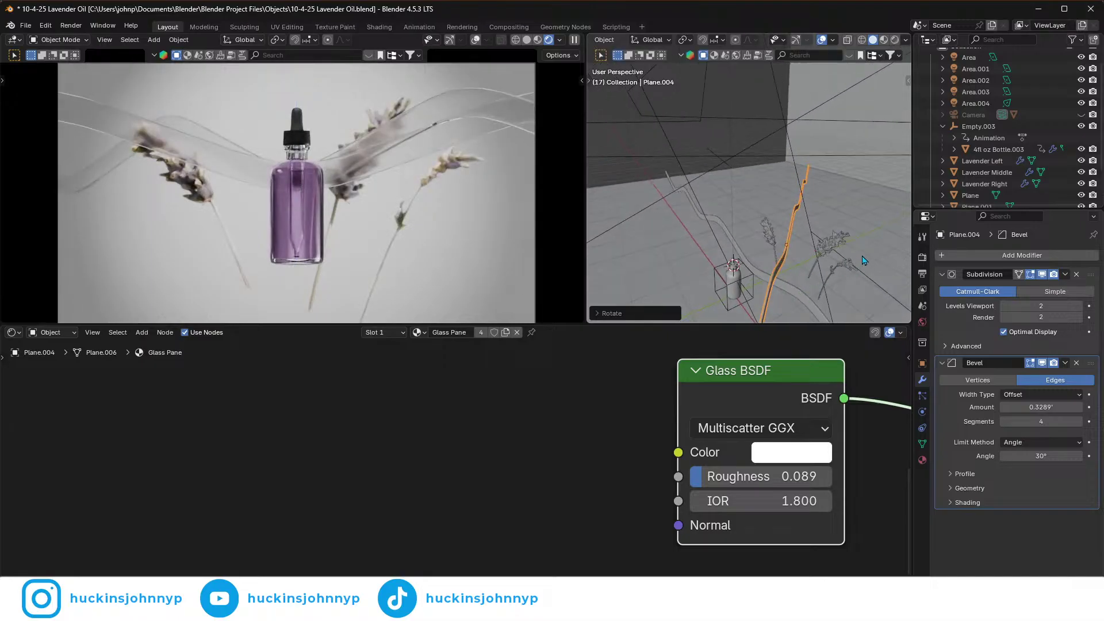
key(r)
key(x)
key(x)
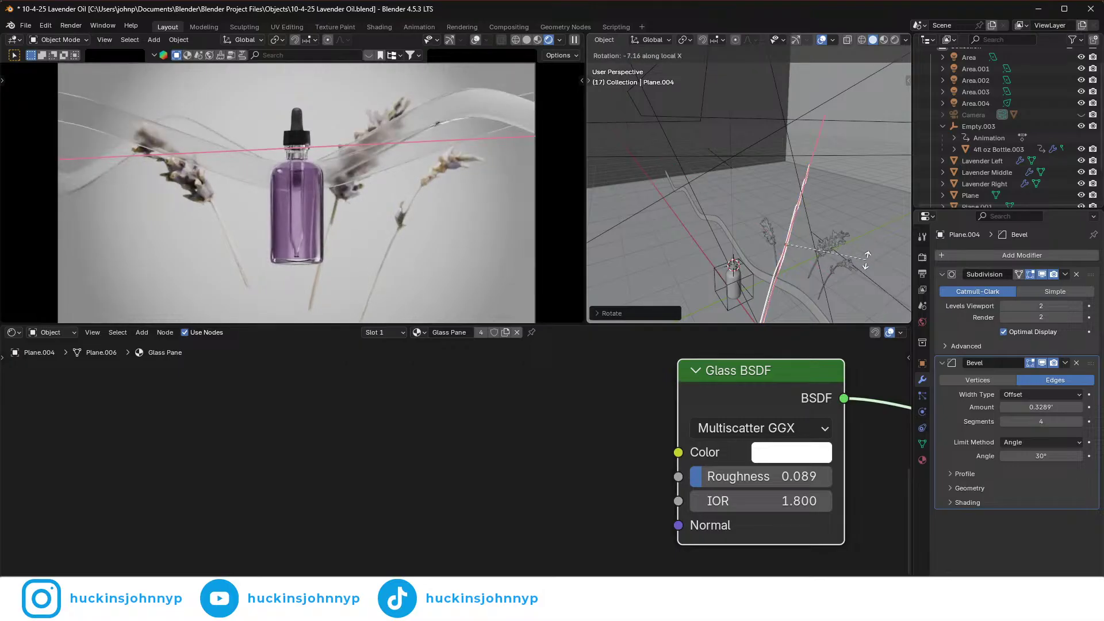
click(867, 260)
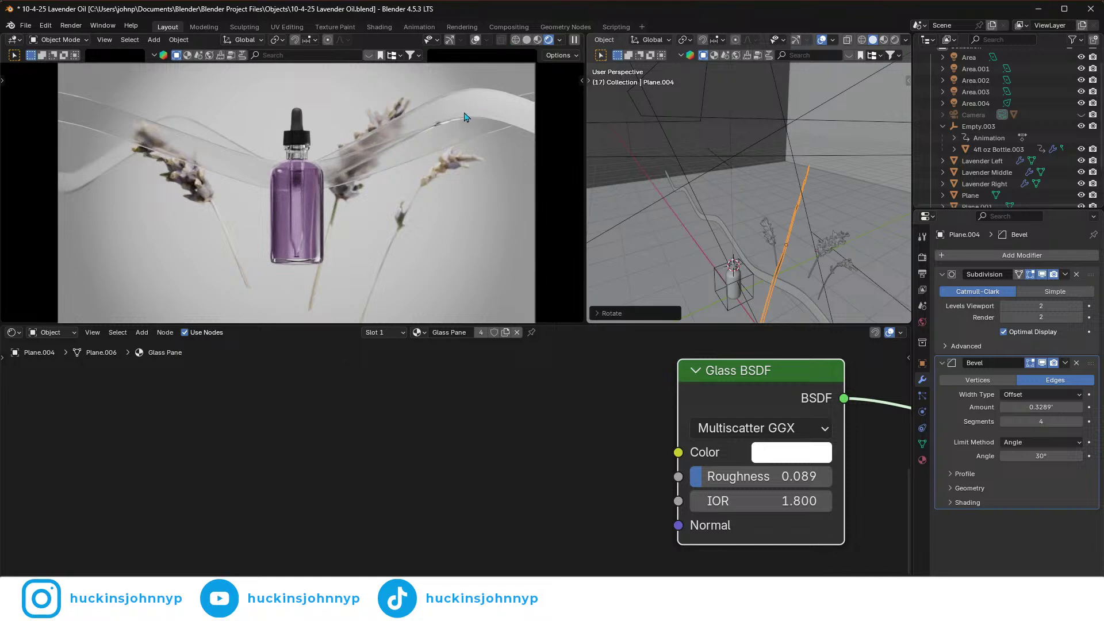
- Rotate the original glass strip about 57° around Z so it crosses the duplicate
click(749, 273)
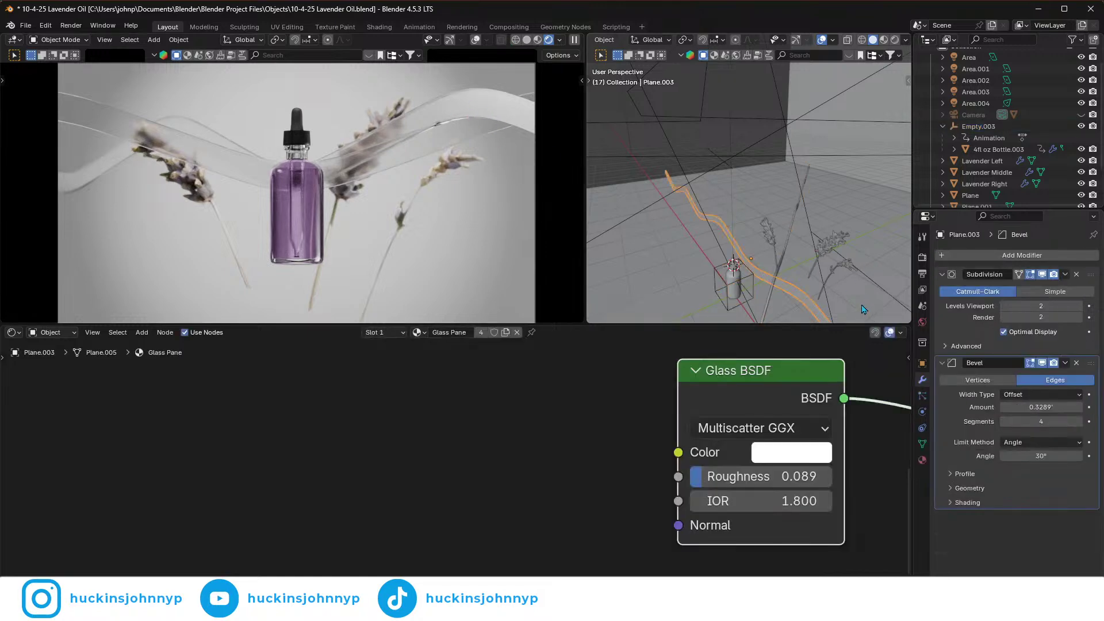
key(r)
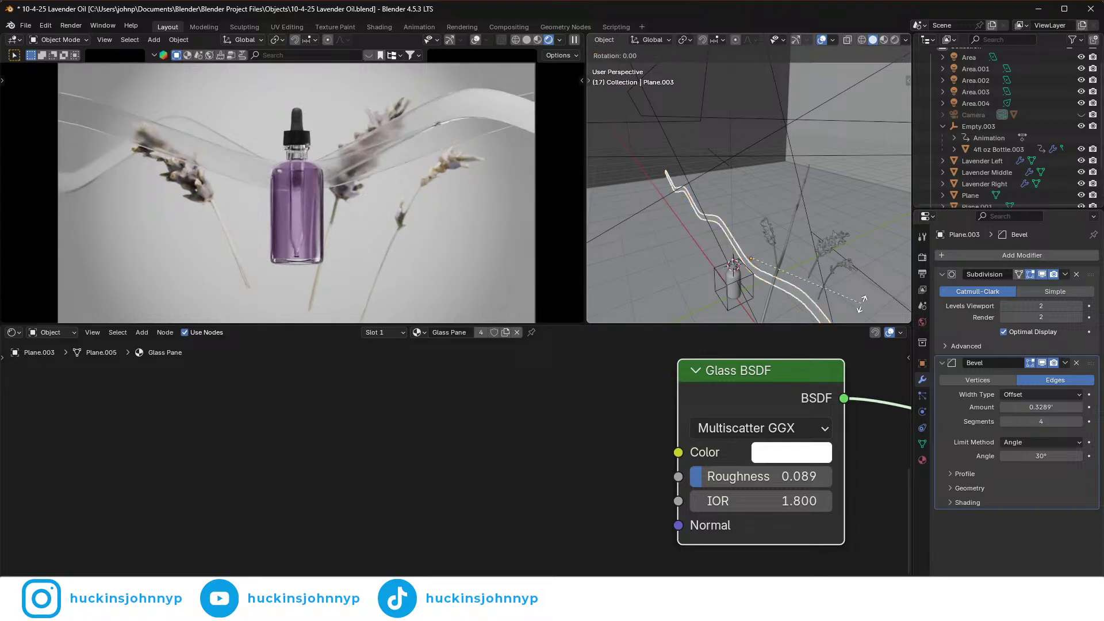
key(z)
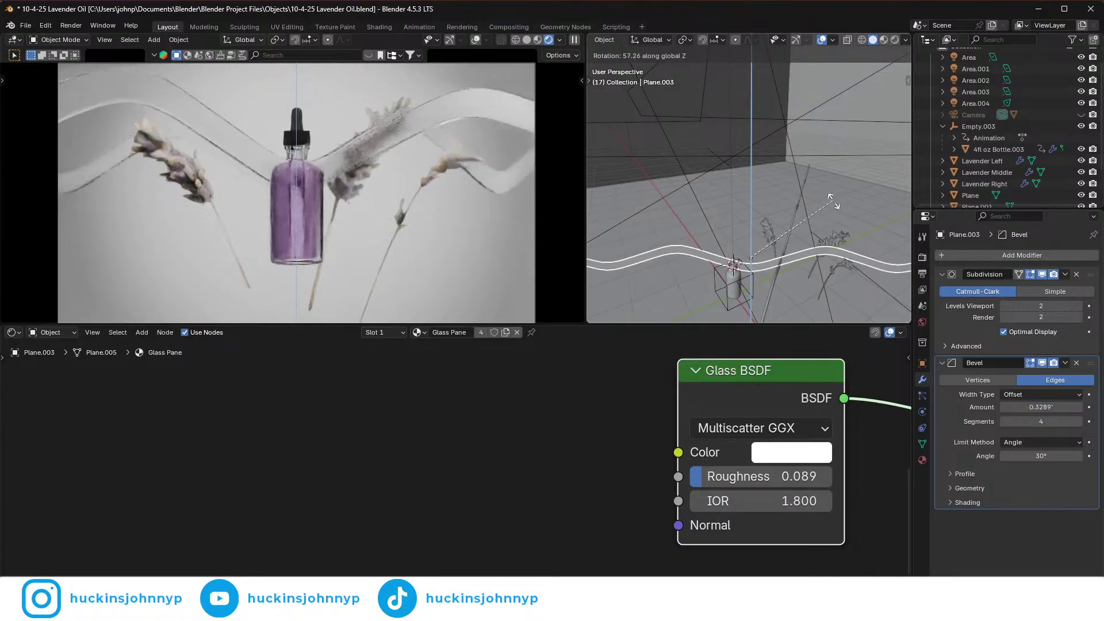
click(837, 203)
- Rotate the original glass strip a few degrees around Z and shift it back toward the lavender stems behind the bottle
middle_drag(836, 203, 713, 214)
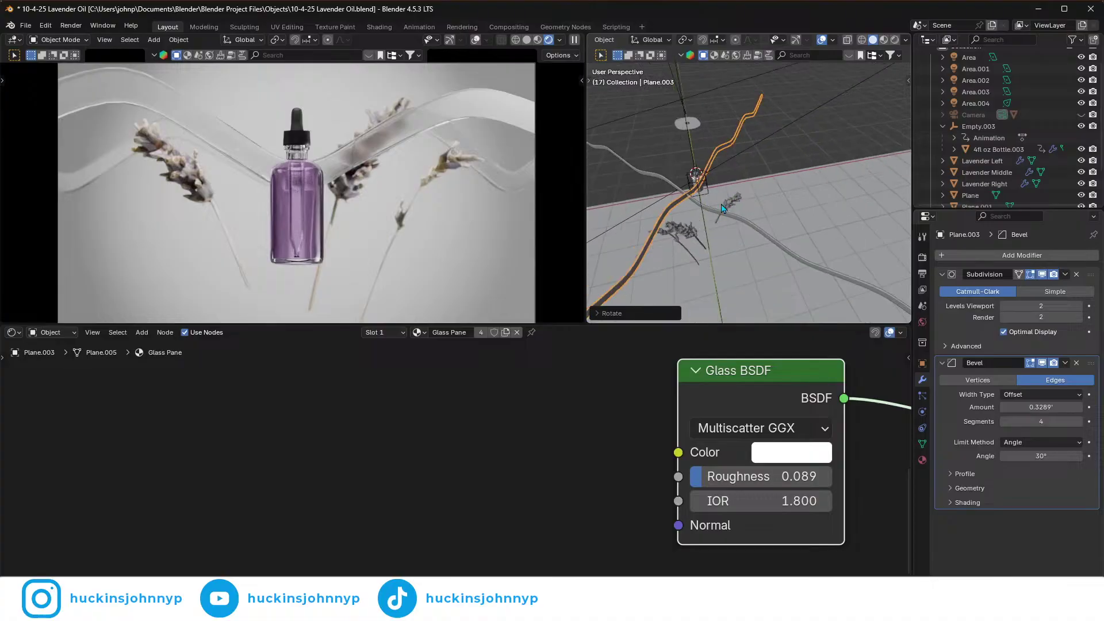
middle_drag(681, 256, 765, 241)
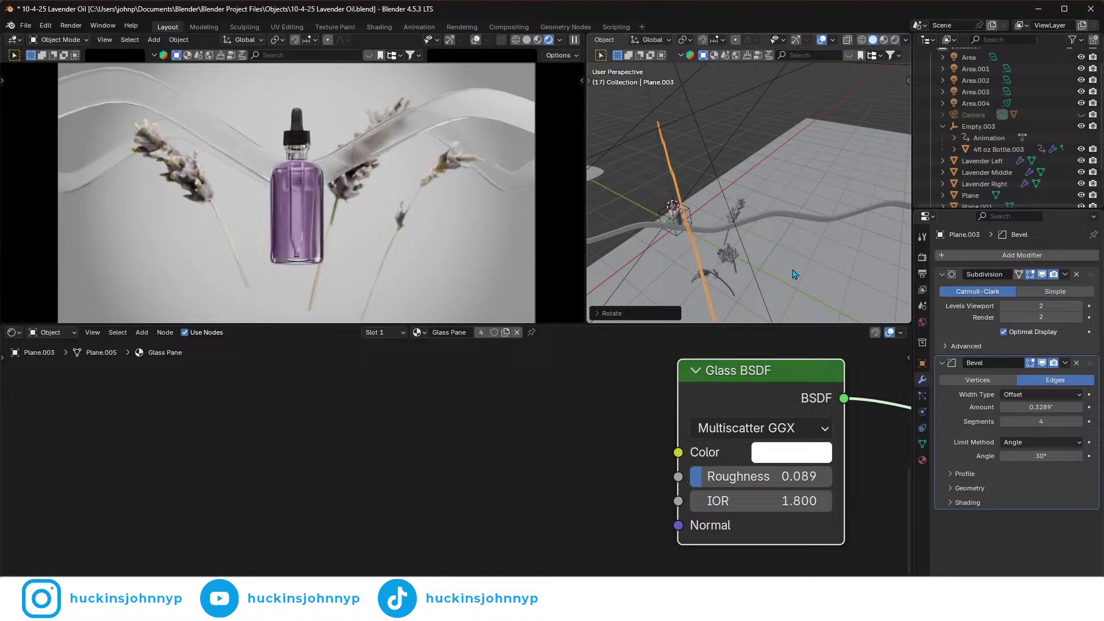
key(r)
key(z)
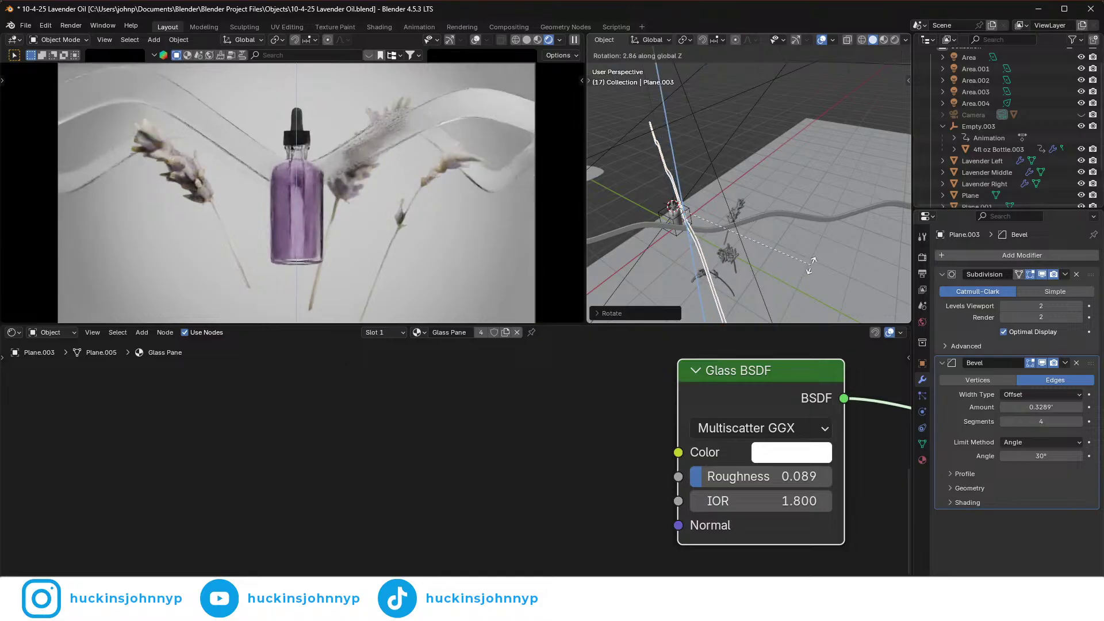
key(g)
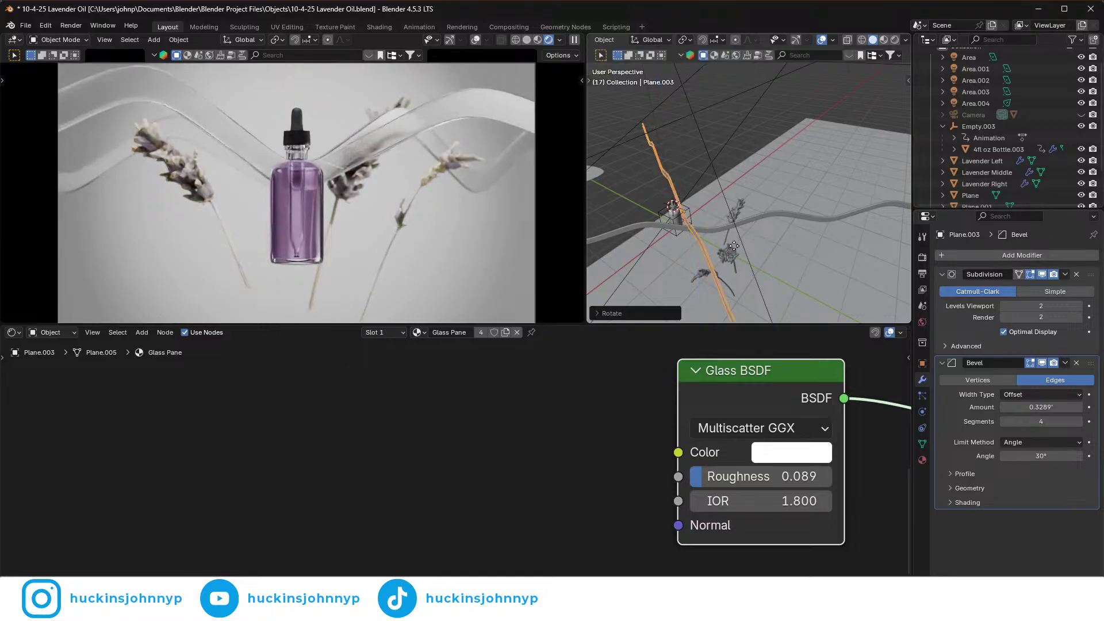
click(793, 259)
key(r)
click(805, 265)
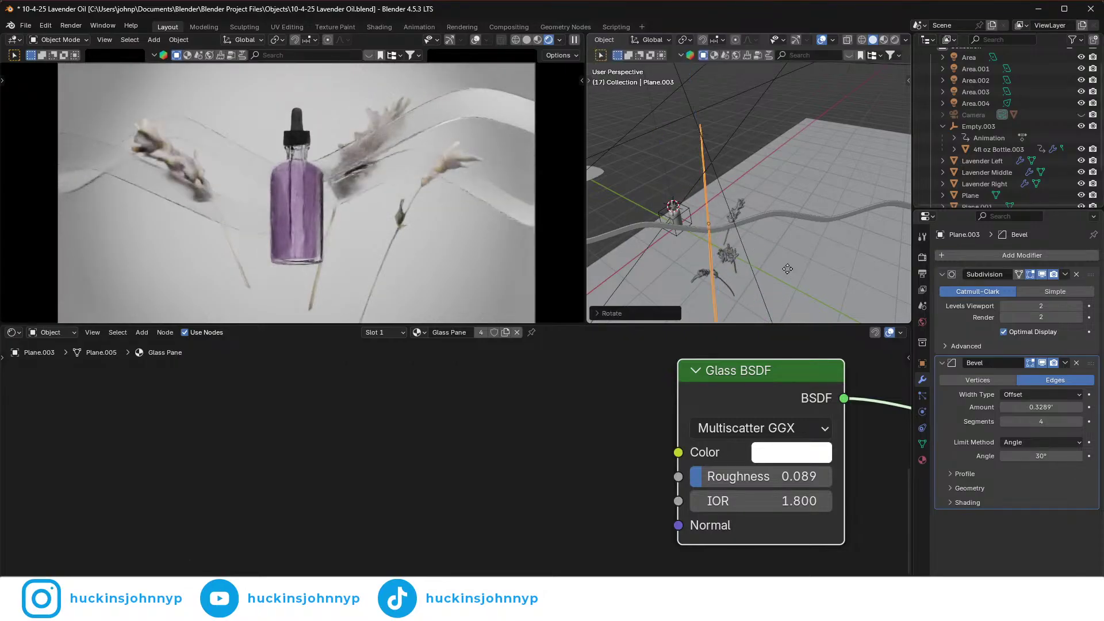
key(g)
click(814, 269)
- Refine the original strip's angle and position behind the bottle, and lower it about 0.23' along Z
middle_drag(817, 271, 857, 282)
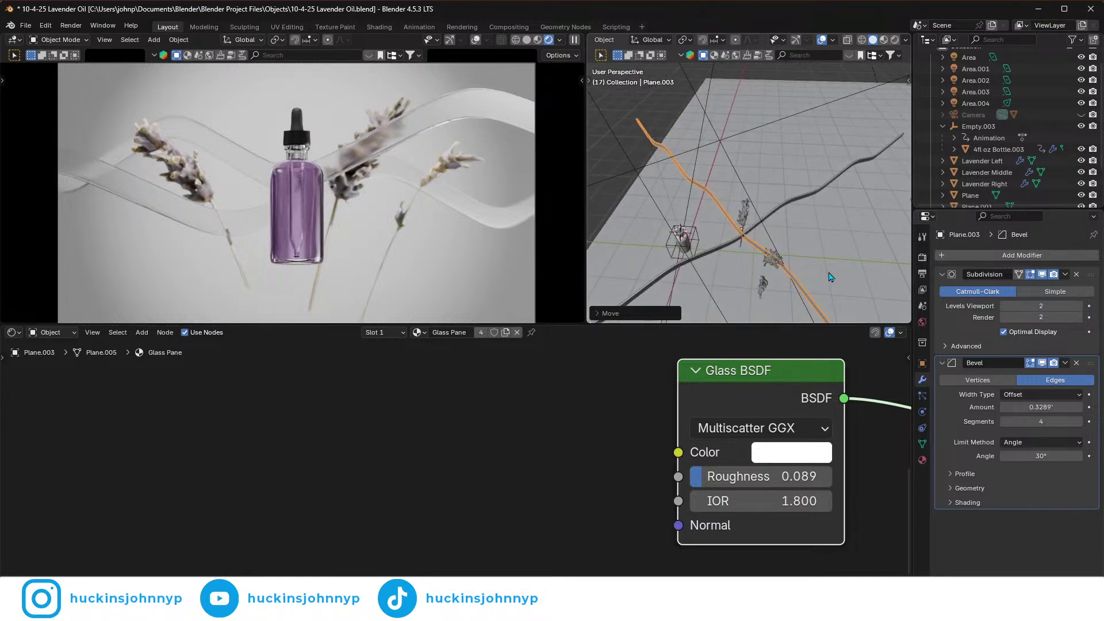
key(r)
click(835, 281)
key(g)
click(839, 280)
key(g)
key(z)
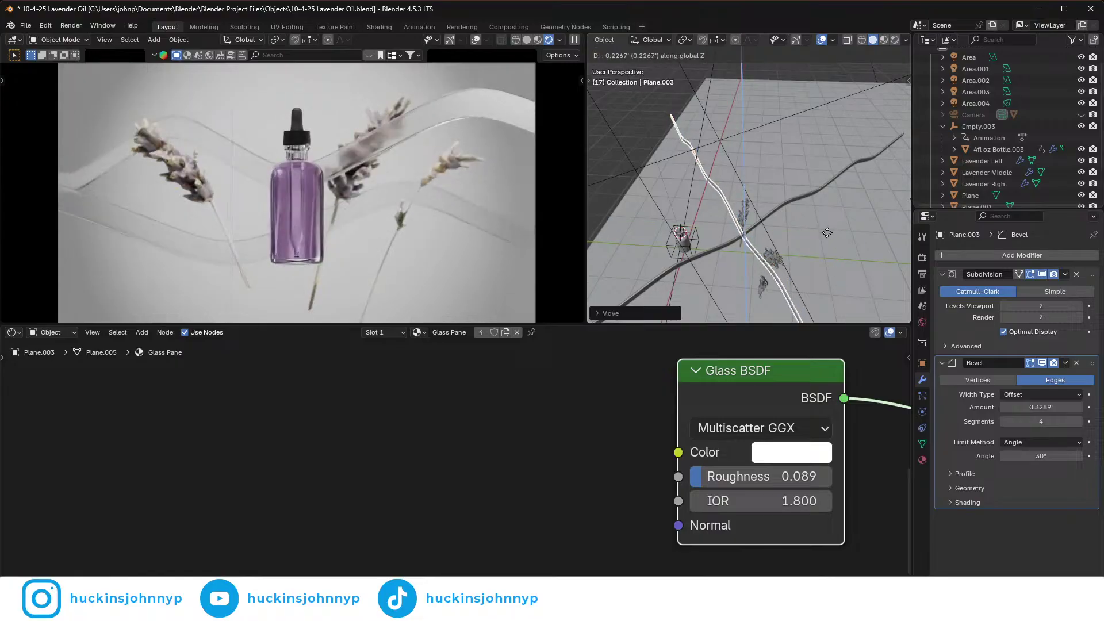
click(826, 232)
- Rotate the original strip about 20° around Z and move it about -0.34' along Y
middle_drag(827, 232, 739, 220)
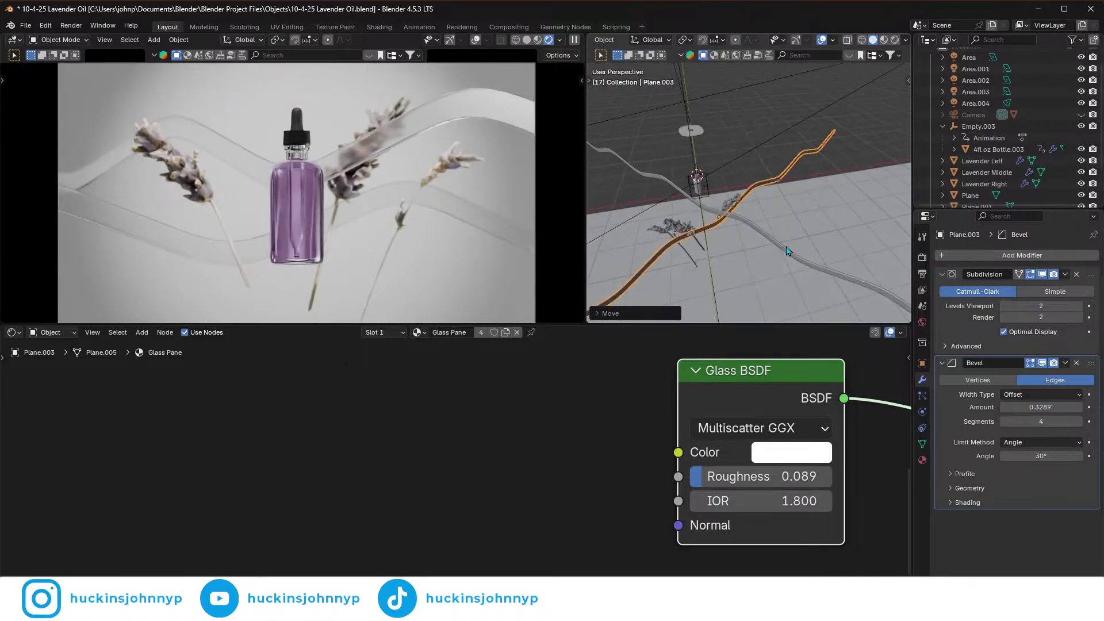
middle_drag(795, 263, 773, 222)
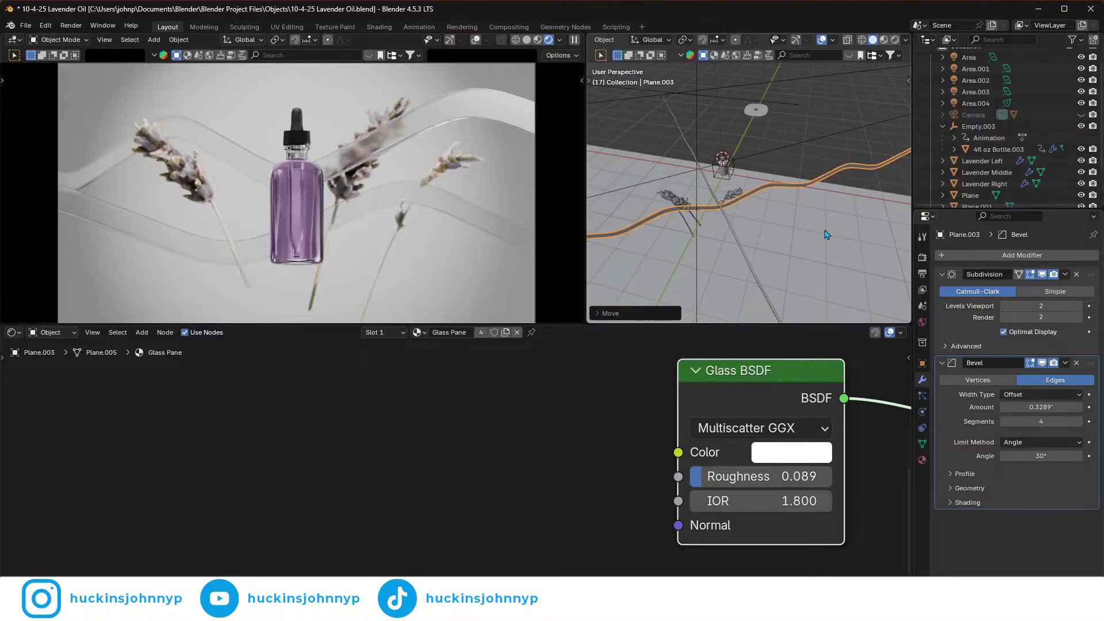
key(r)
key(z)
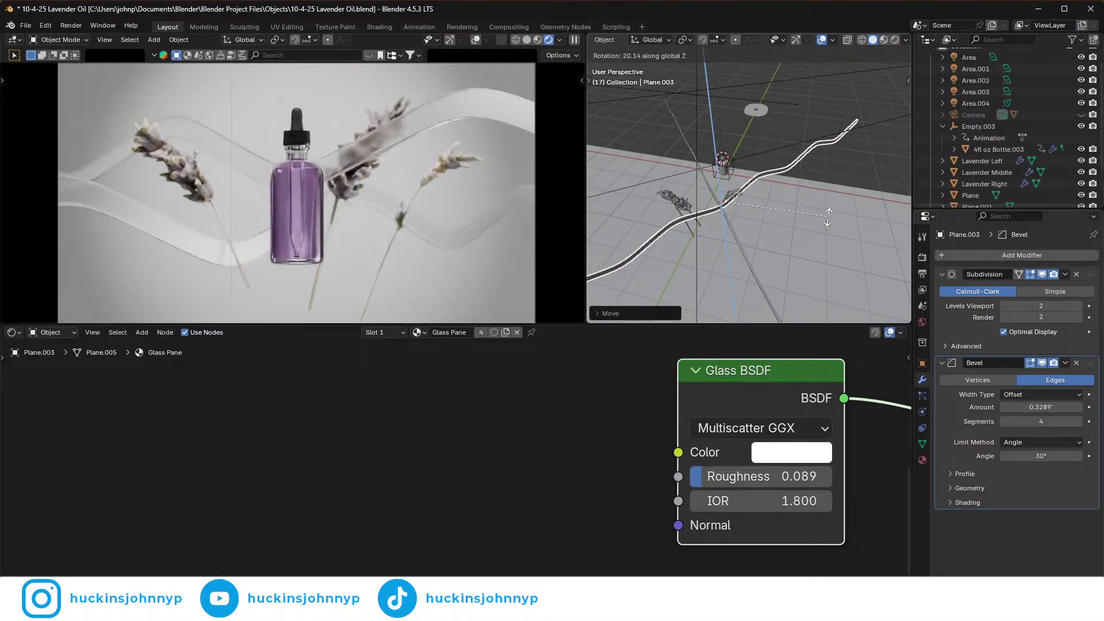
click(821, 241)
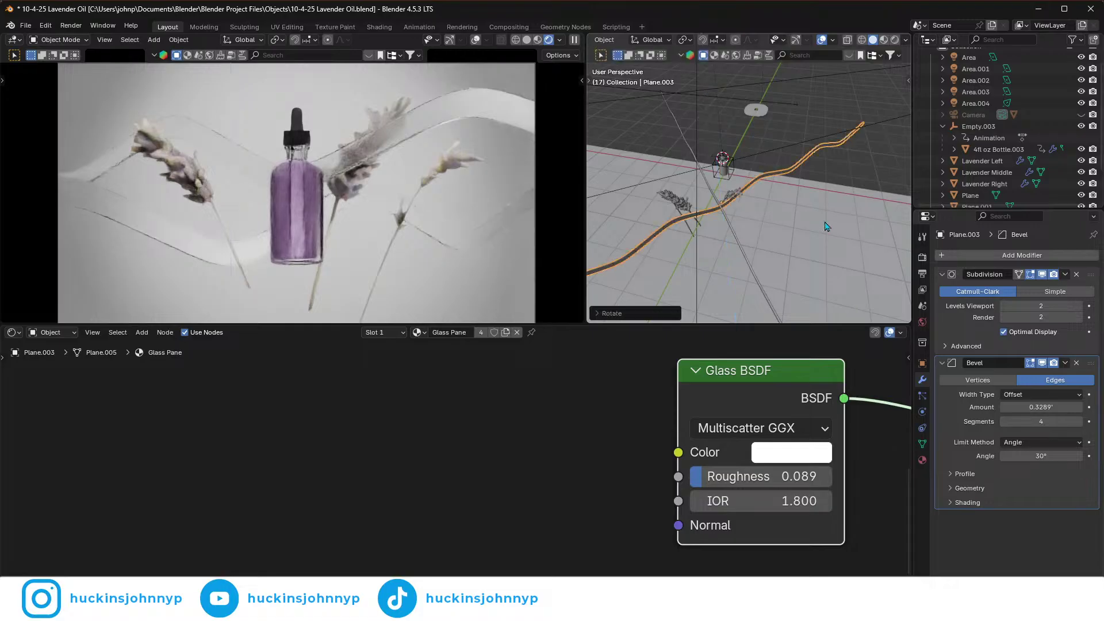
key(g)
key(y)
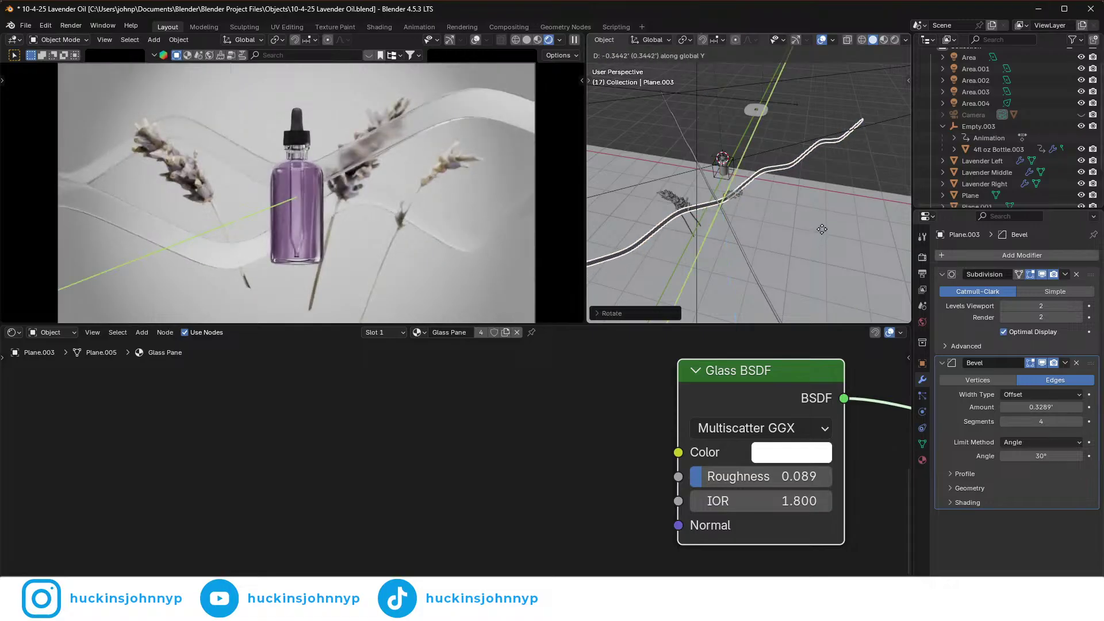
click(822, 229)
- Lower the original strip by about another 0.21' along Z
middle_drag(822, 229, 803, 205)
key(g)
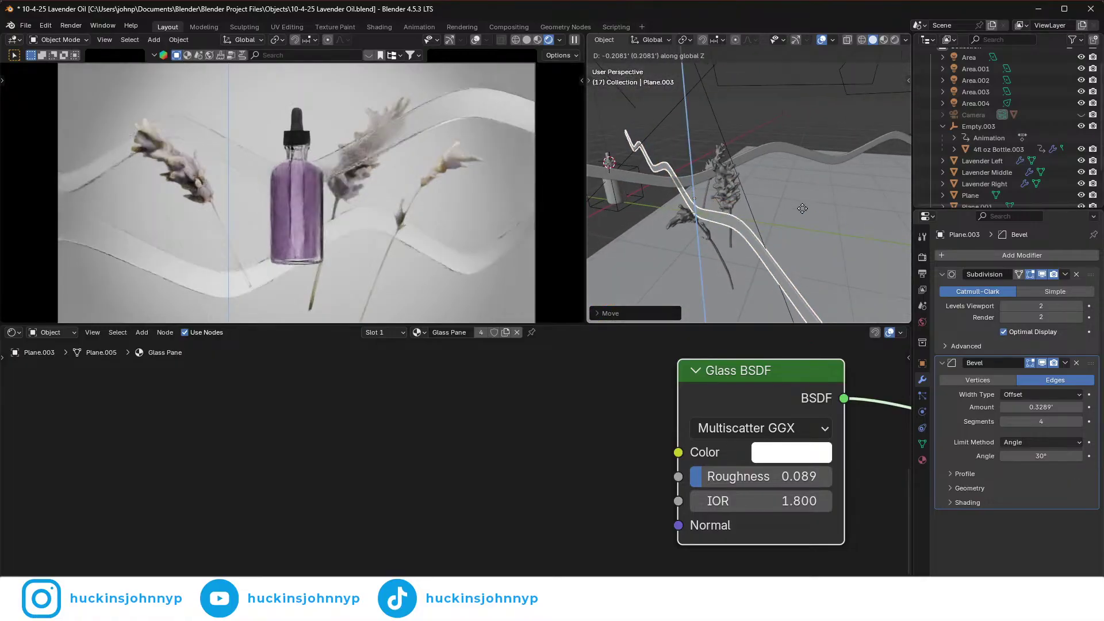
click(756, 234)
- Add the duplicated strip to the selection together with the original glass strip
middle_drag(786, 236, 798, 237)
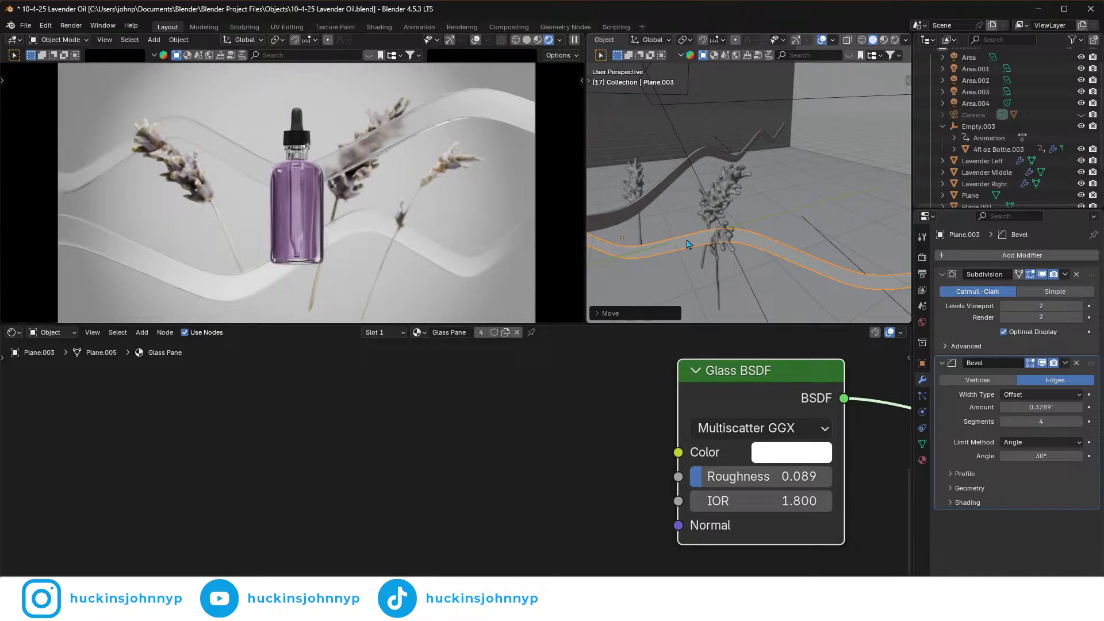
scroll(696, 244, down, 3)
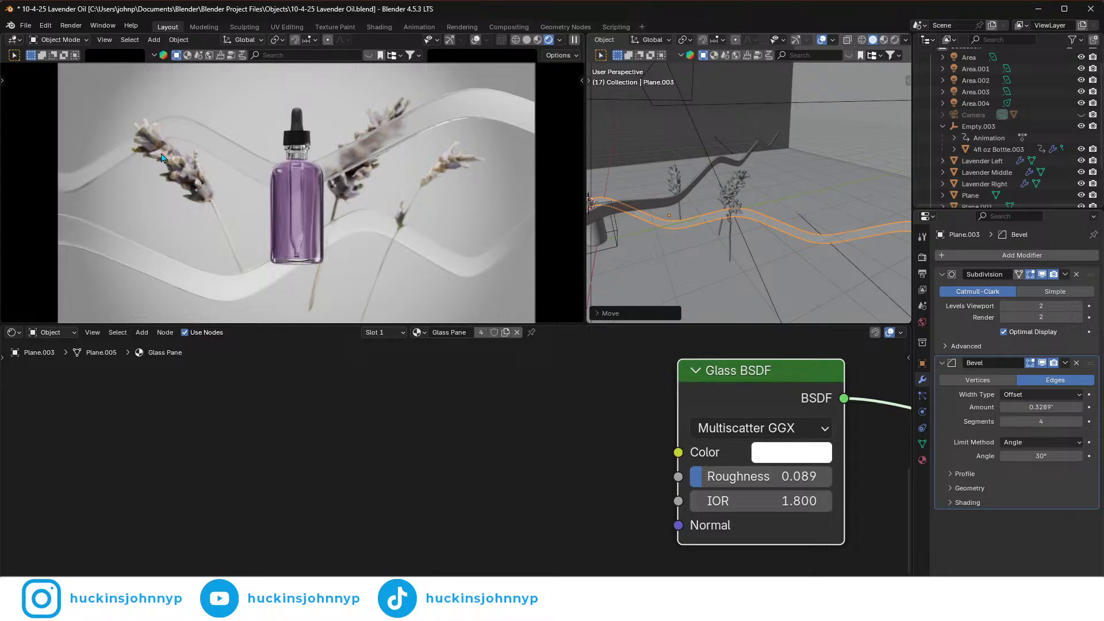
middle_drag(775, 234, 681, 230)
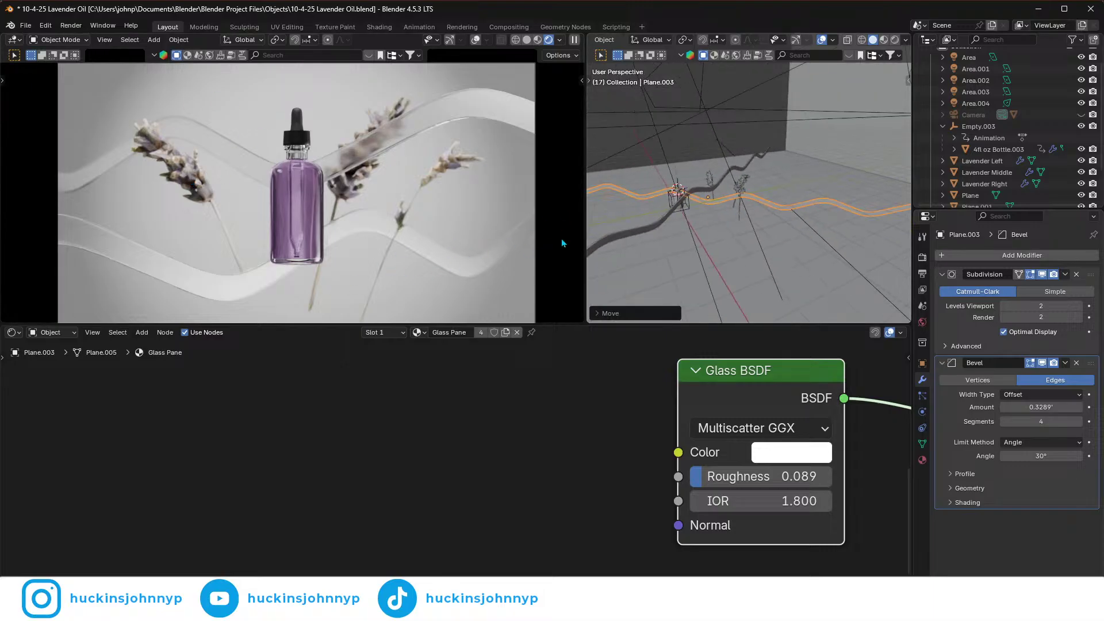
scroll(735, 230, down, 2)
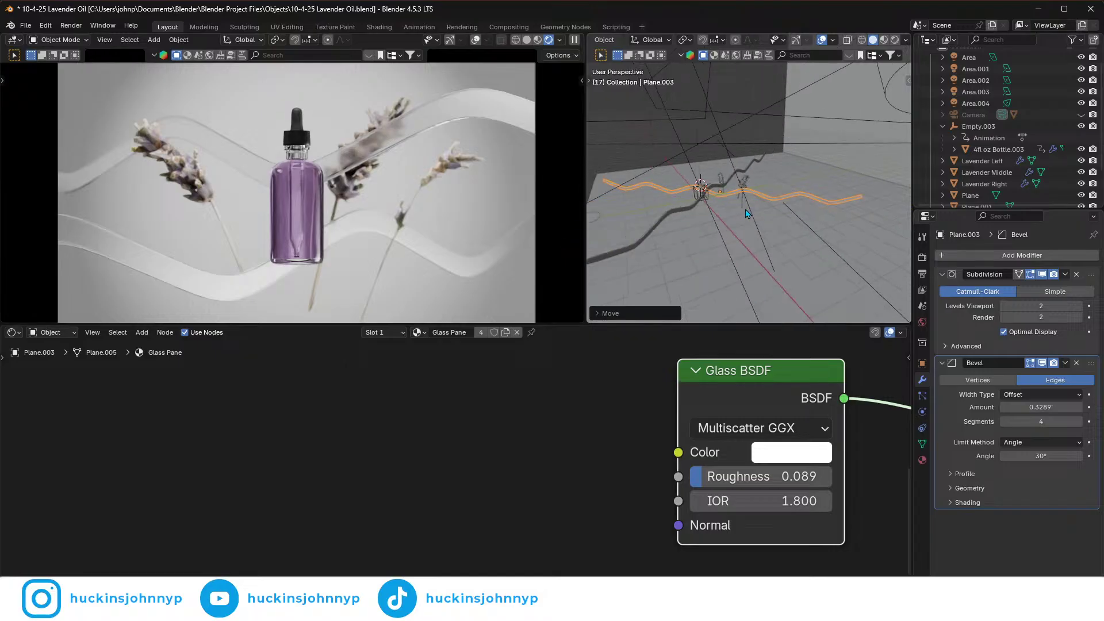
middle_drag(746, 209, 770, 201)
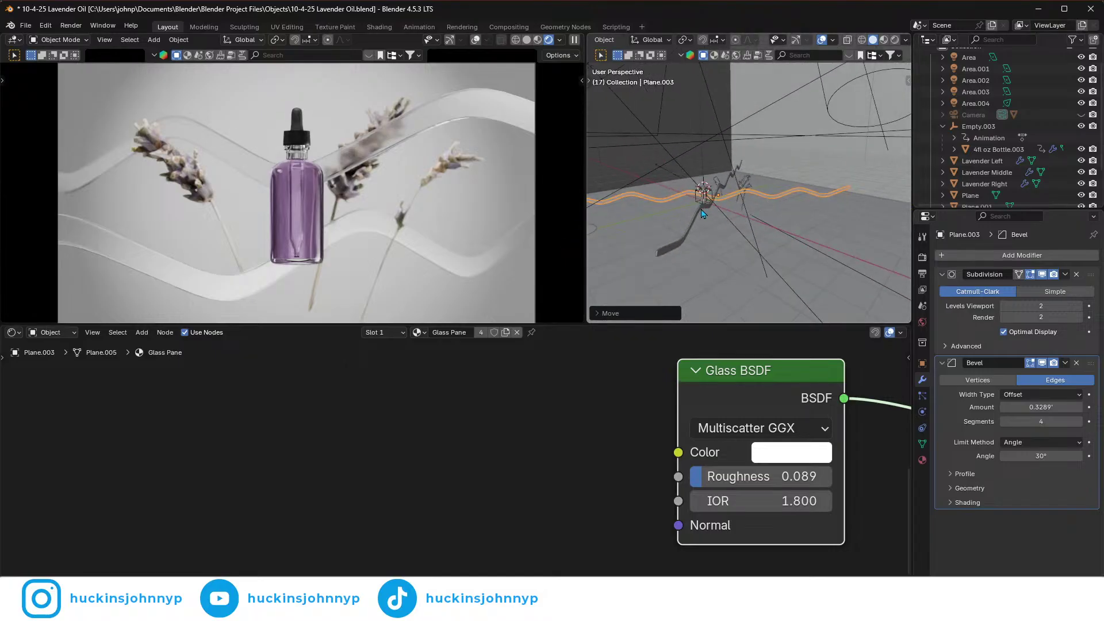
key(shift+d)
key(s)
key(z)
key(z)
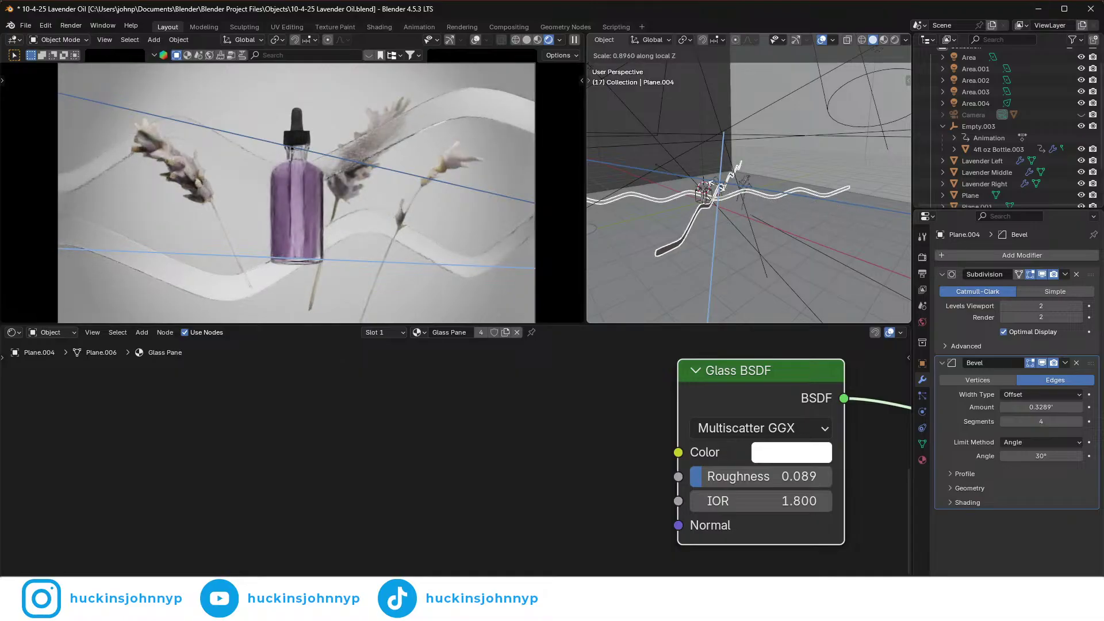
click(723, 192)
middle_drag(826, 223, 797, 237)
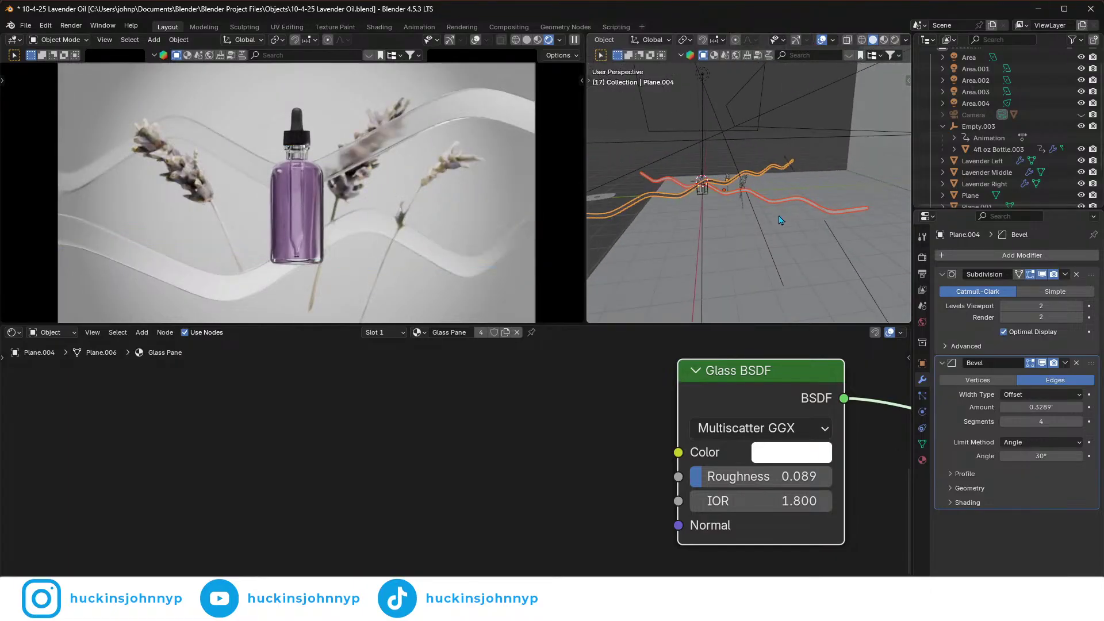
- Narrow both selected glass strips by scaling them to about 0.62 along their local Y axis
key(s)
key(z)
key(z)
key(y)
key(y)
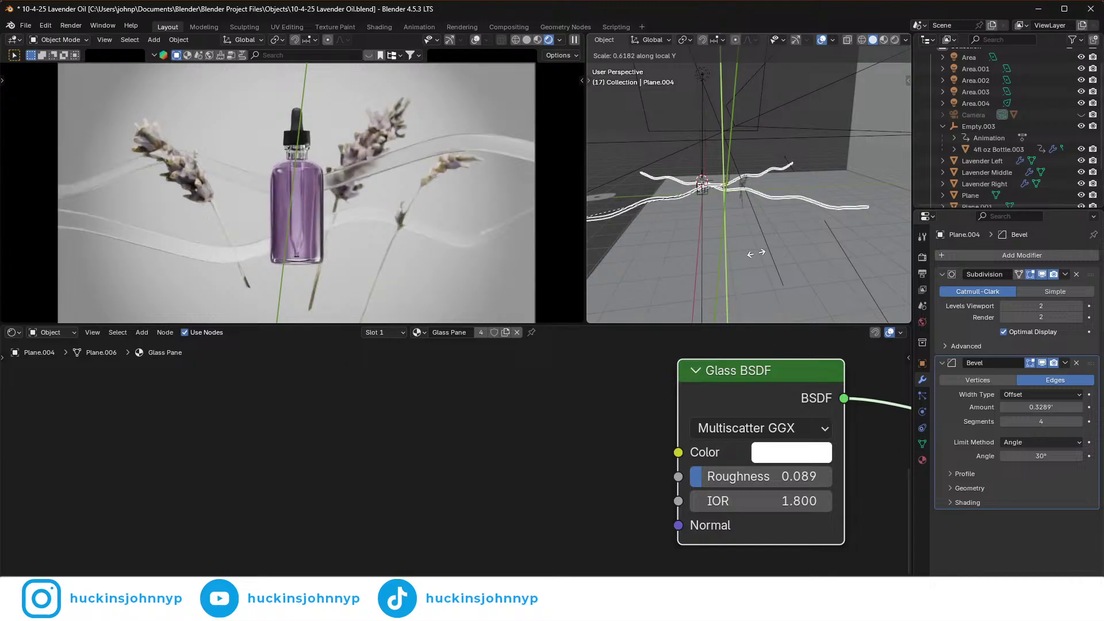
click(756, 253)
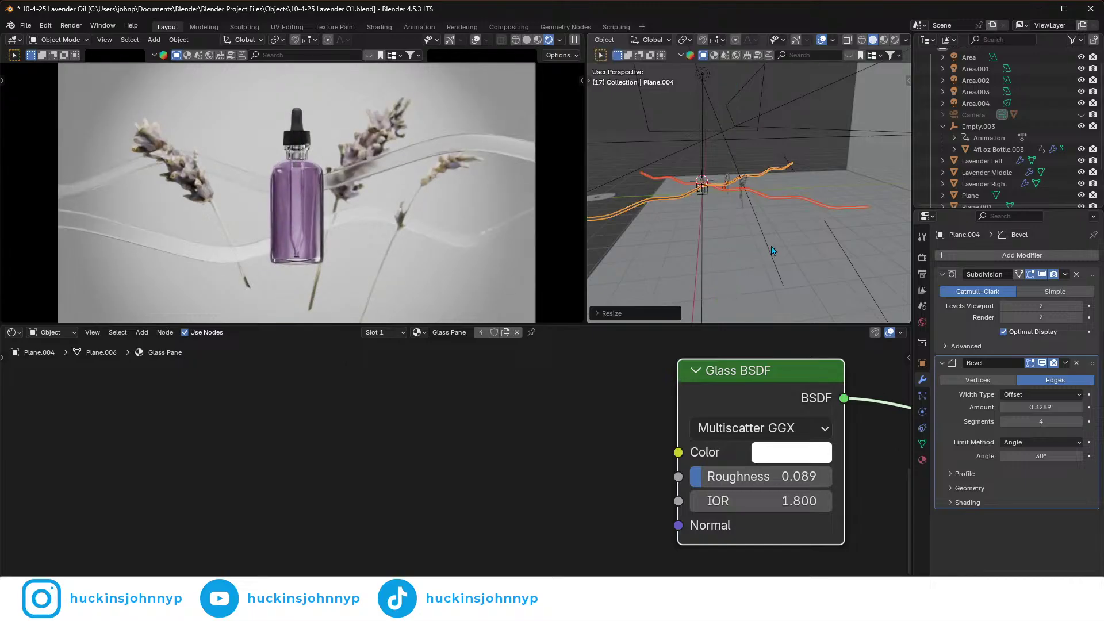
- Stretch both glass strips by scaling them to about 1.16 along their local X axis
key(s)
key(x)
key(x)
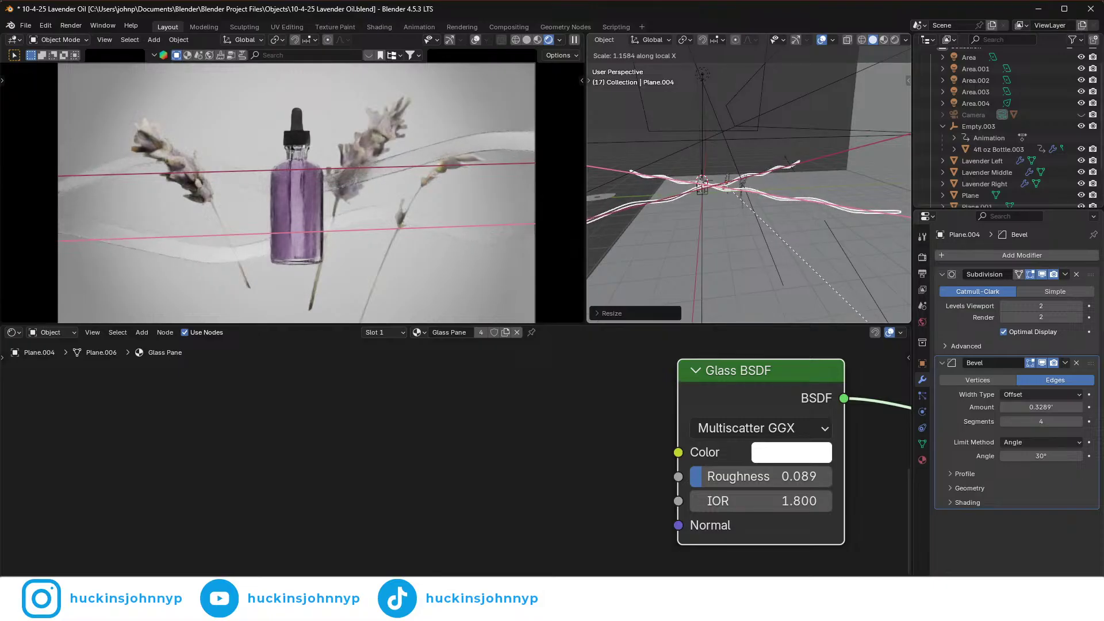
click(860, 316)
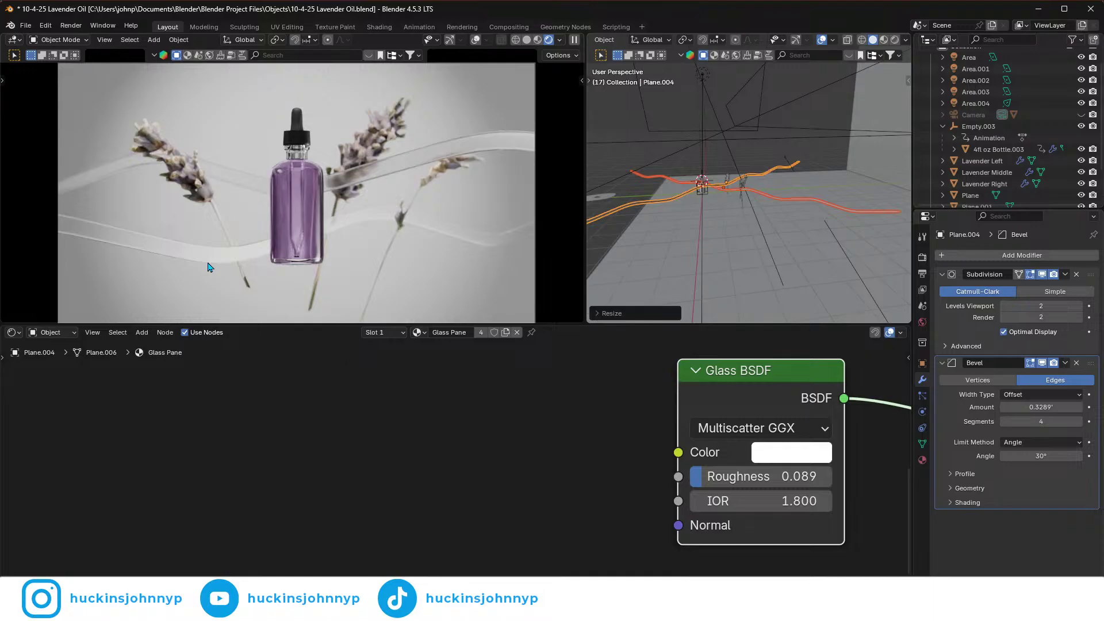
- Examine the ribbons' frosted look around the bottle up close and compare it with the perfume image on the reference board
scroll(343, 269, up, 5)
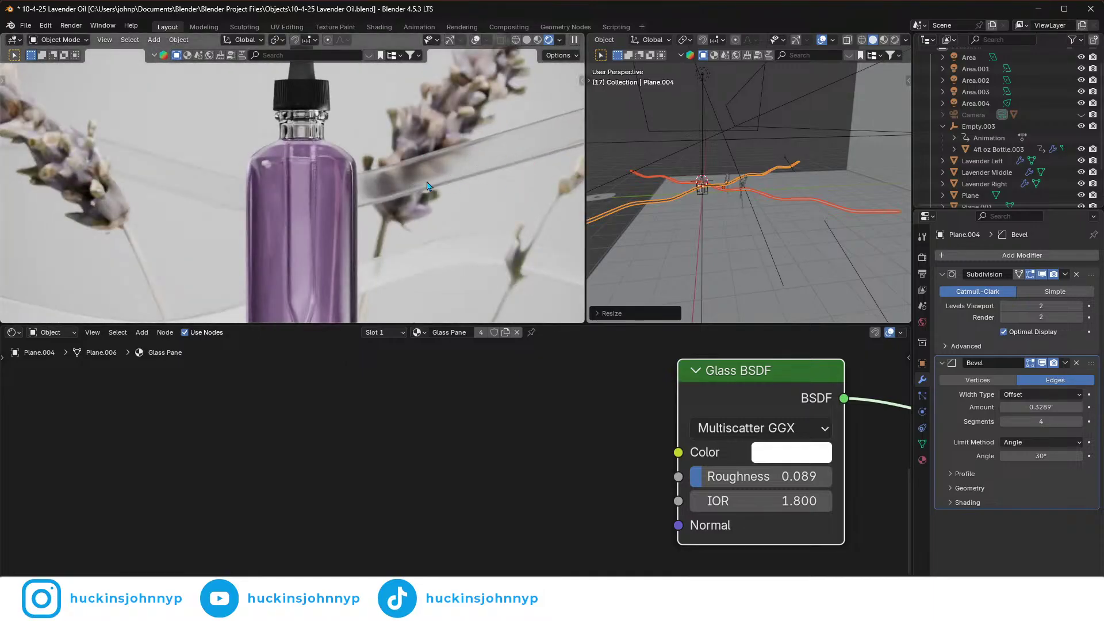
scroll(406, 206, down, 2)
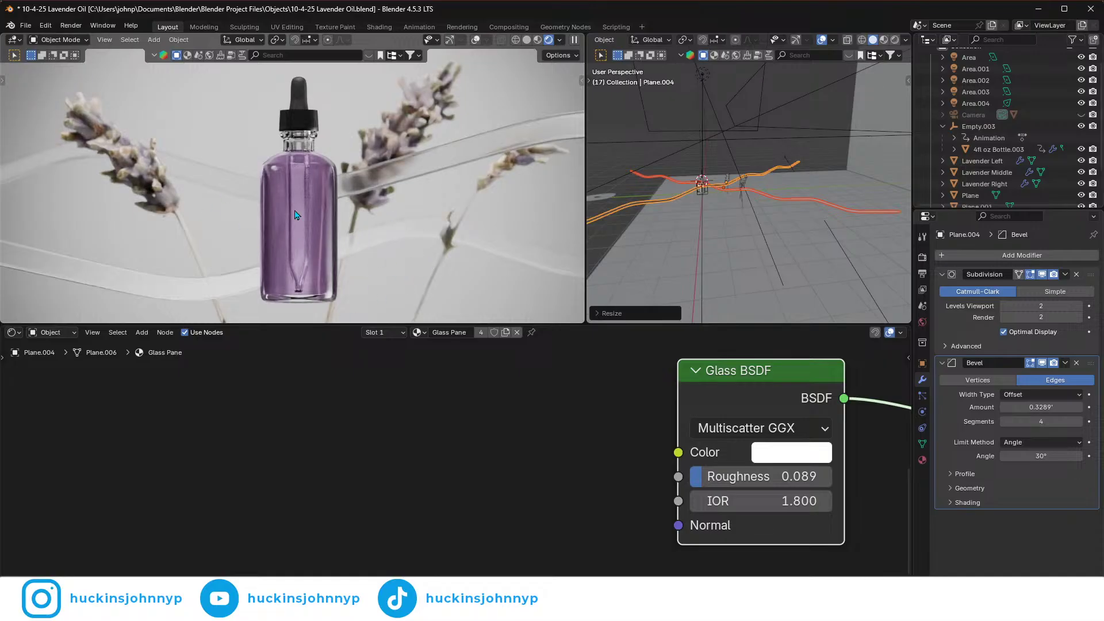
click(610, 118)
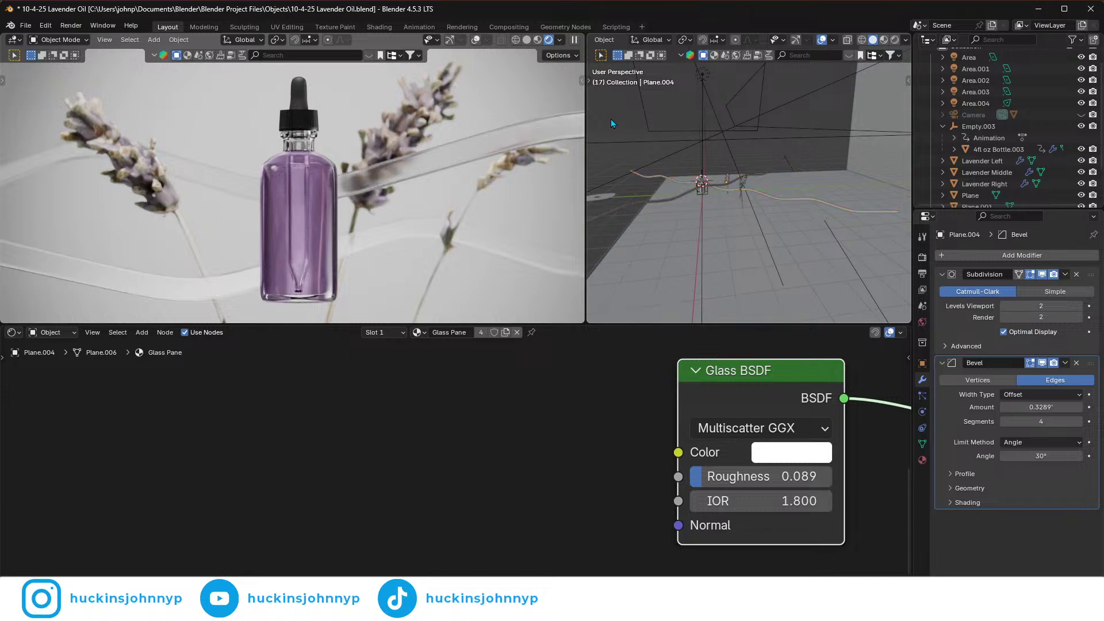
key(alt+Tab)
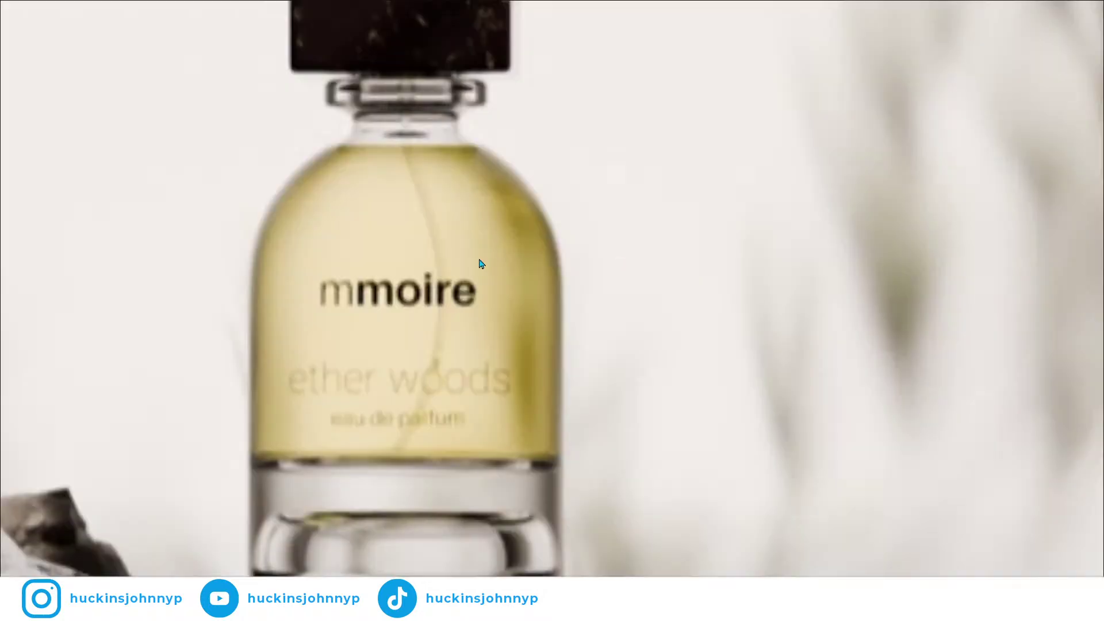
scroll(466, 272, down, 10)
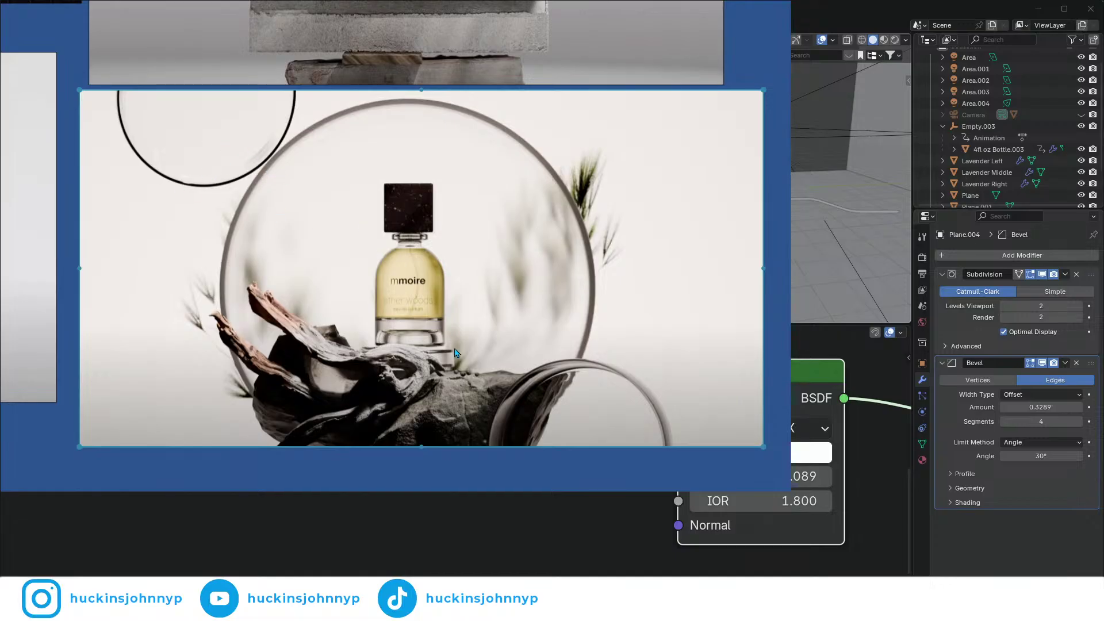
key(alt+Tab)
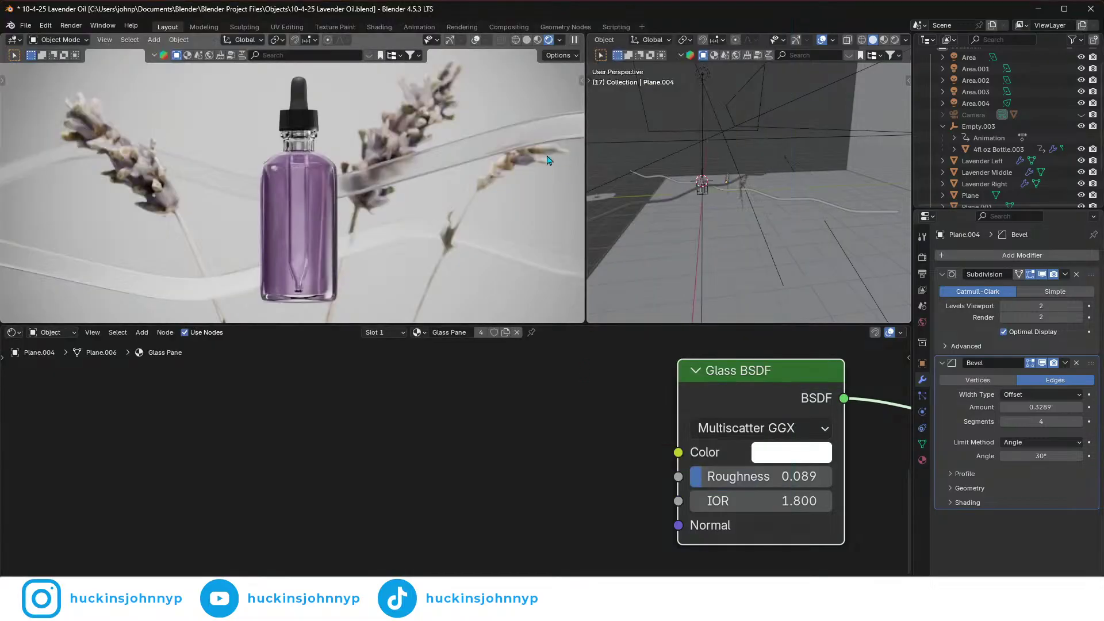
- Slide only the duplicated strip about 2.08' along its local X axis to shift its waves behind the bottle
click(731, 184)
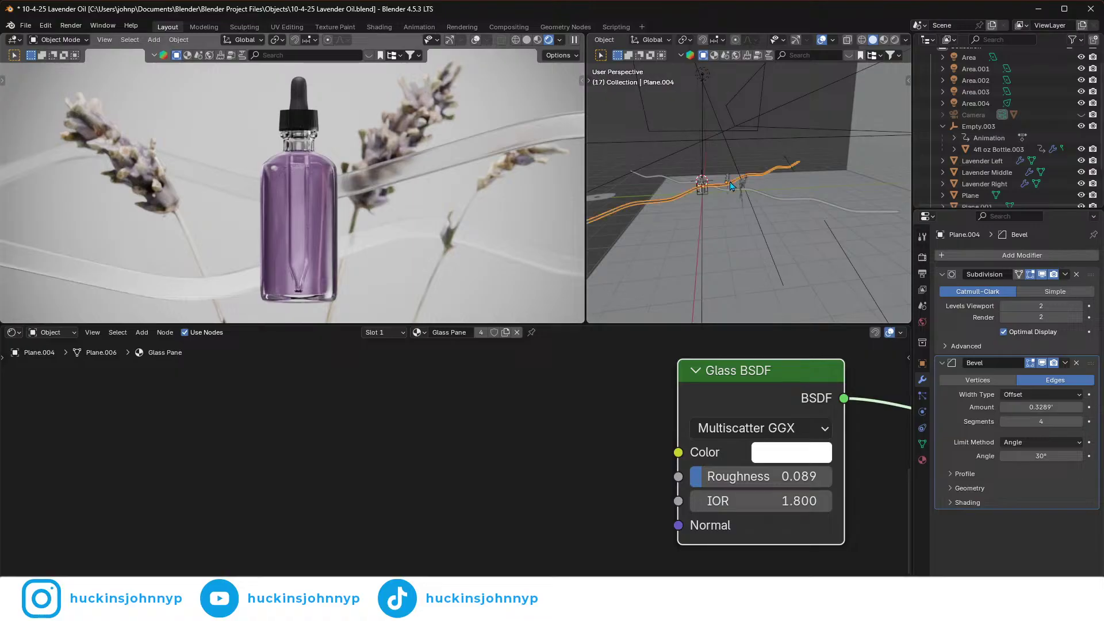
key(g)
key(x)
key(x)
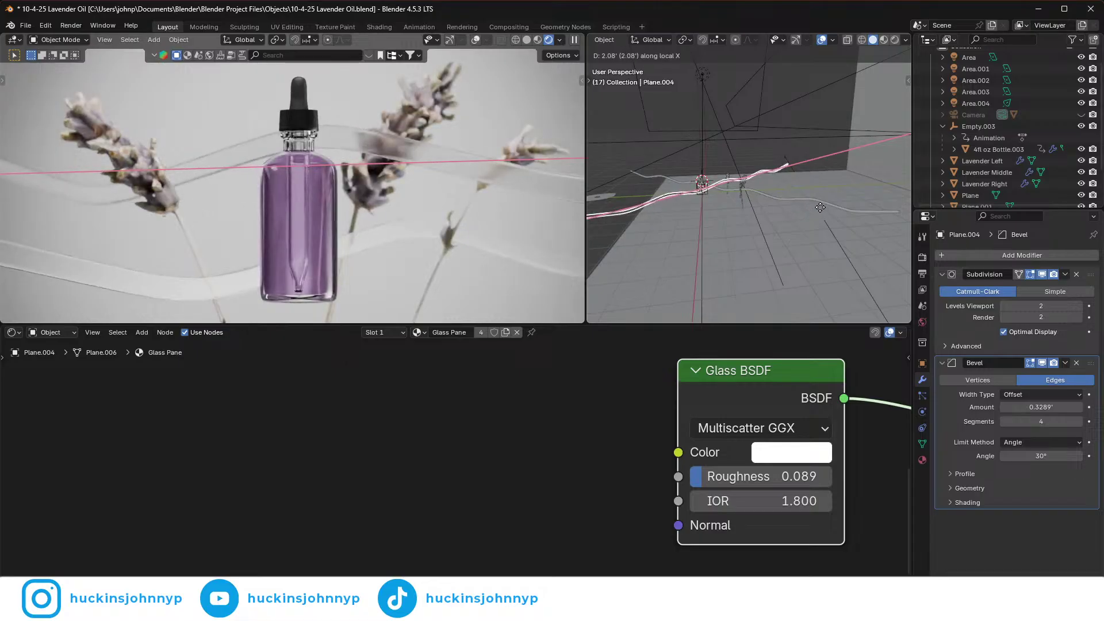
click(820, 207)
scroll(498, 104, up, 5)
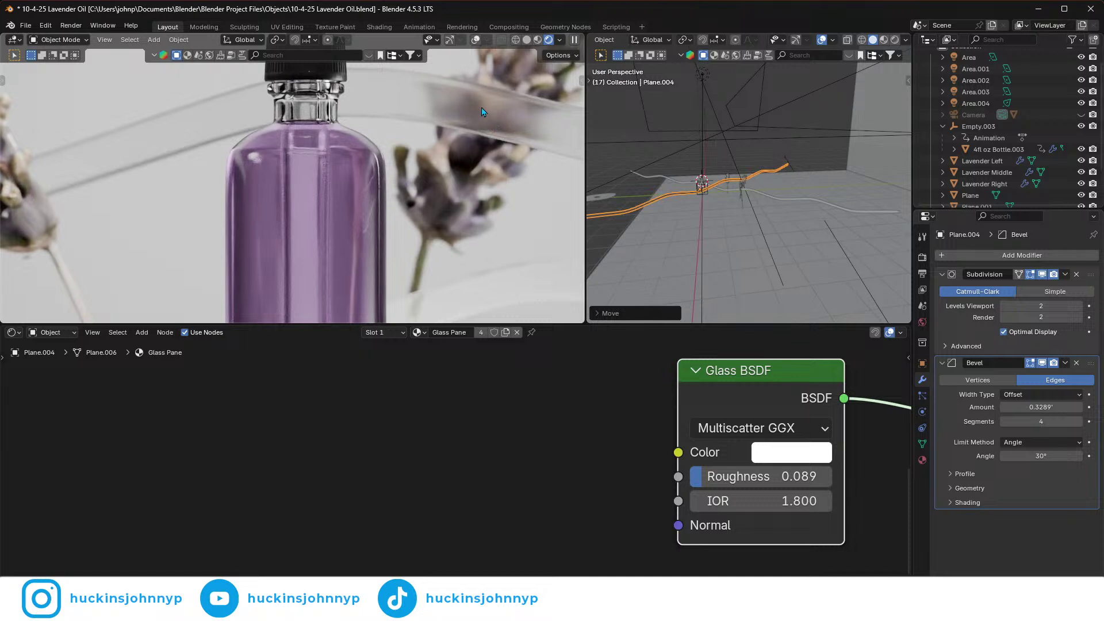
- Move the lower glass ribbon, Plane.003, about 1.28' along its local X axis
scroll(410, 180, down, 6)
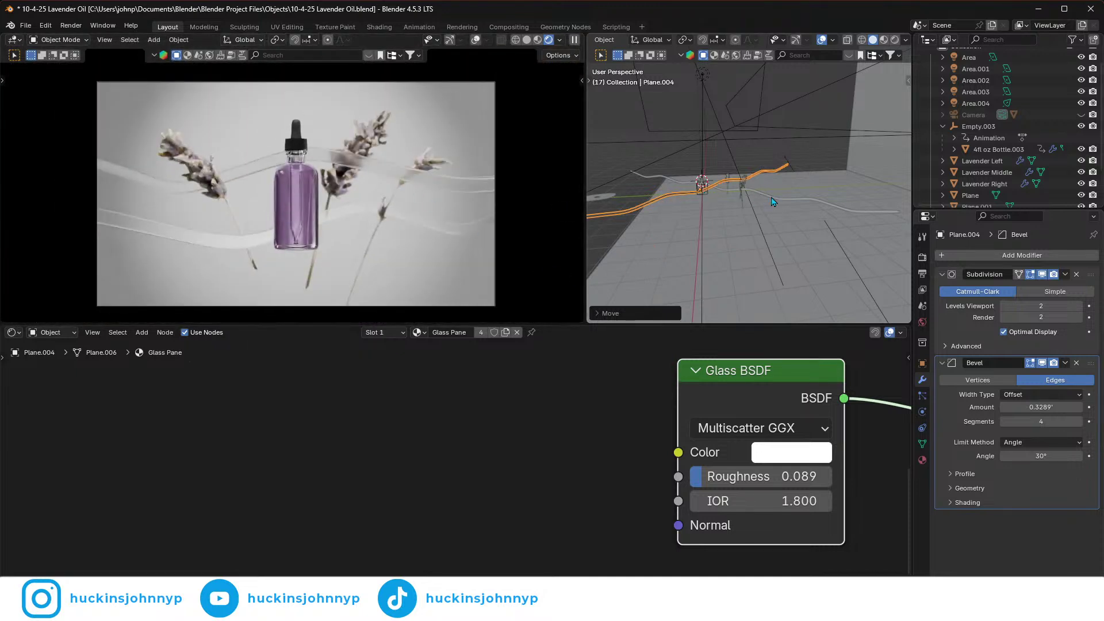
click(772, 200)
key(g)
key(x)
key(x)
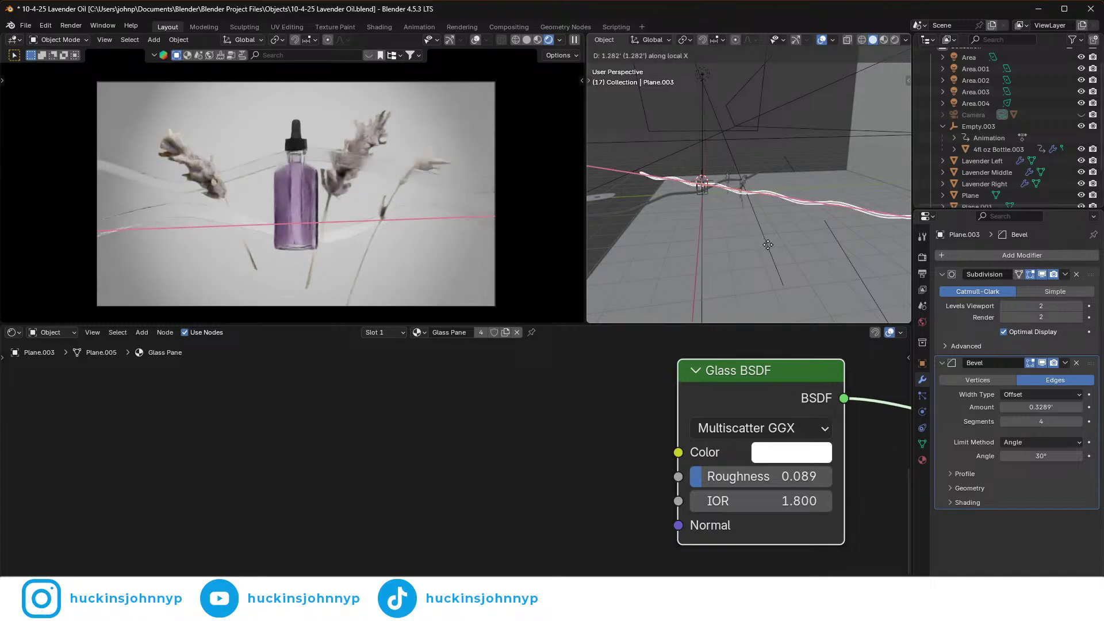
click(768, 245)
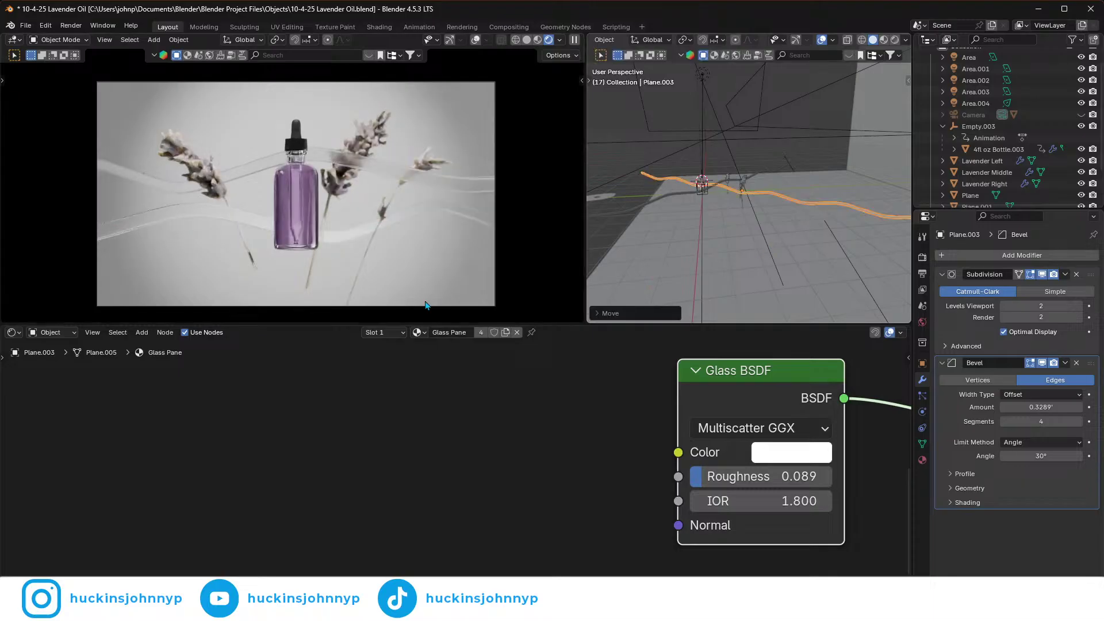
- Examine how the lower glass ribbon passes the middle and right lavender stems from several angles
scroll(332, 264, up, 5)
scroll(402, 282, down, 4)
middle_drag(713, 247, 694, 292)
scroll(763, 249, up, 6)
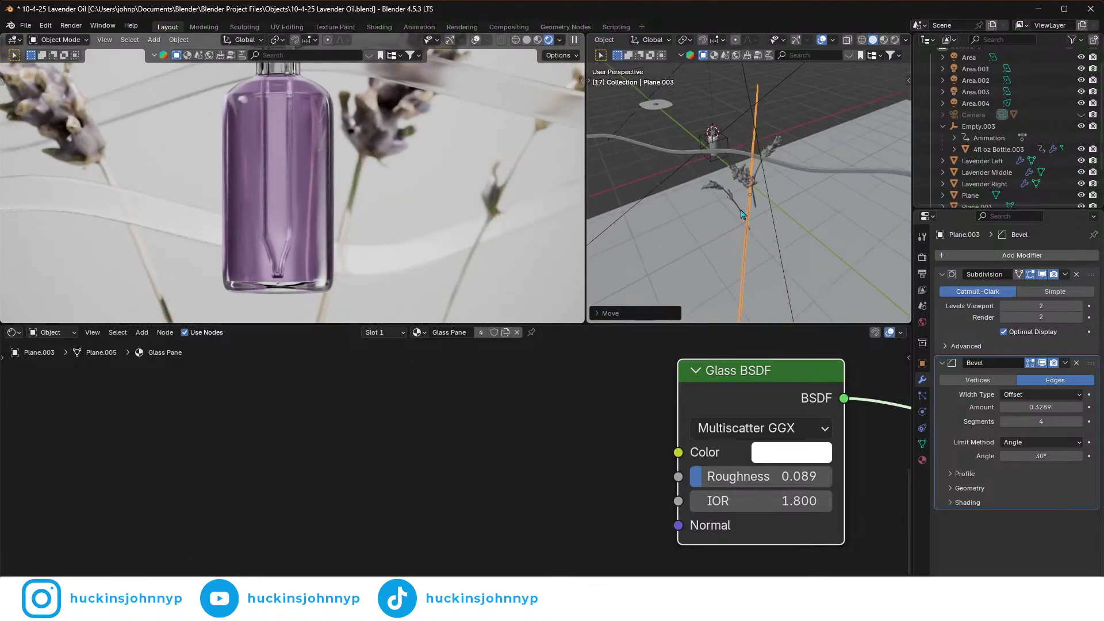
scroll(770, 231, up, 3)
middle_drag(771, 231, 866, 274)
click(727, 228)
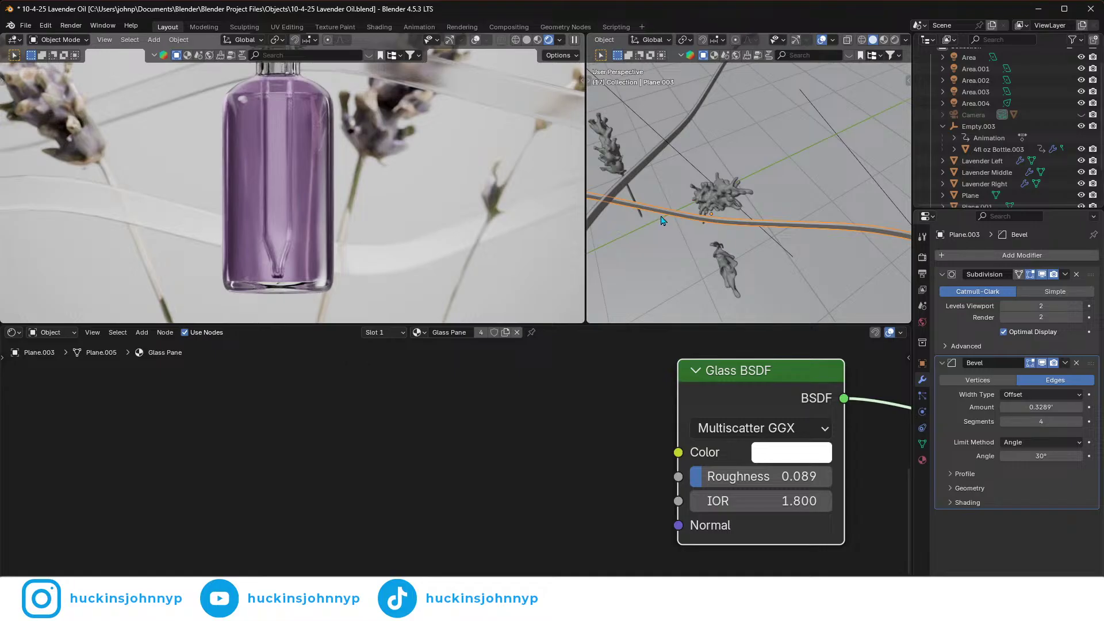
click(723, 200)
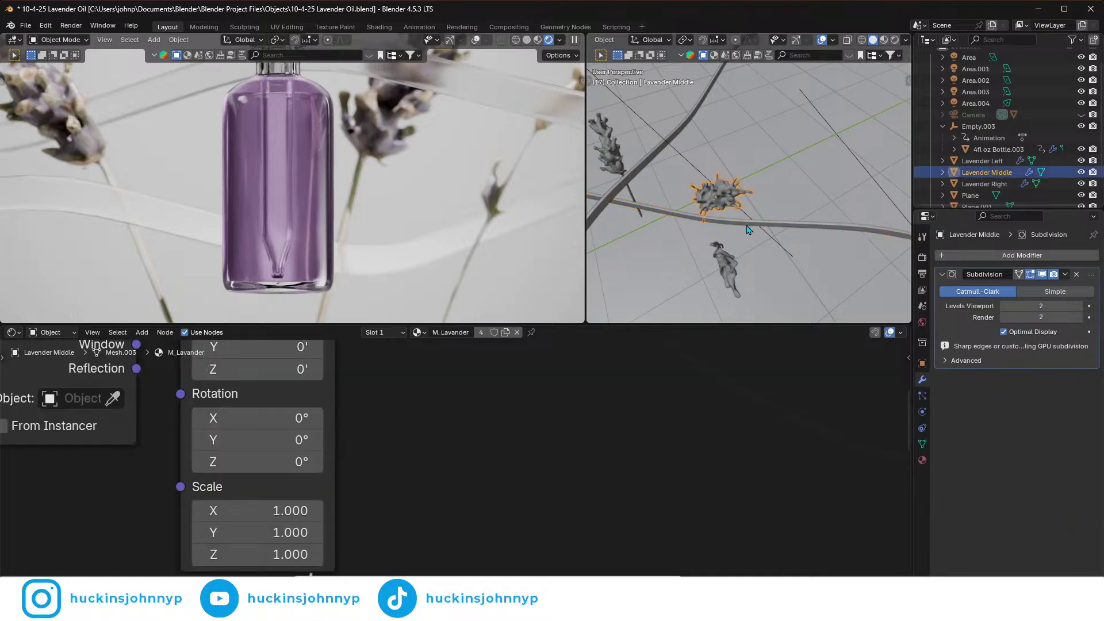
middle_drag(790, 227, 711, 195)
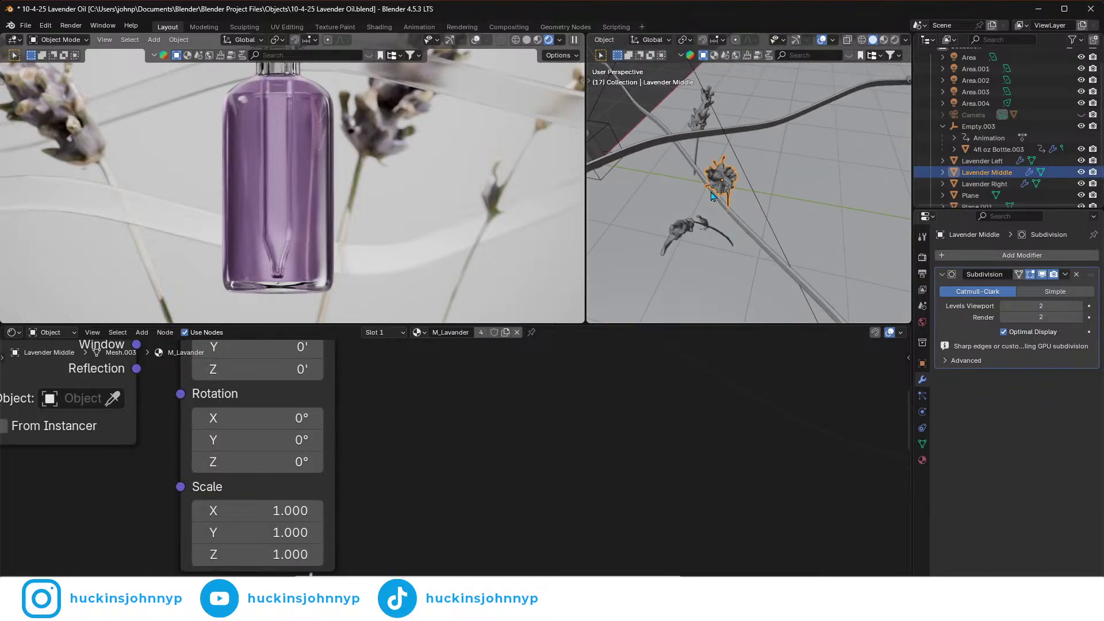
click(704, 227)
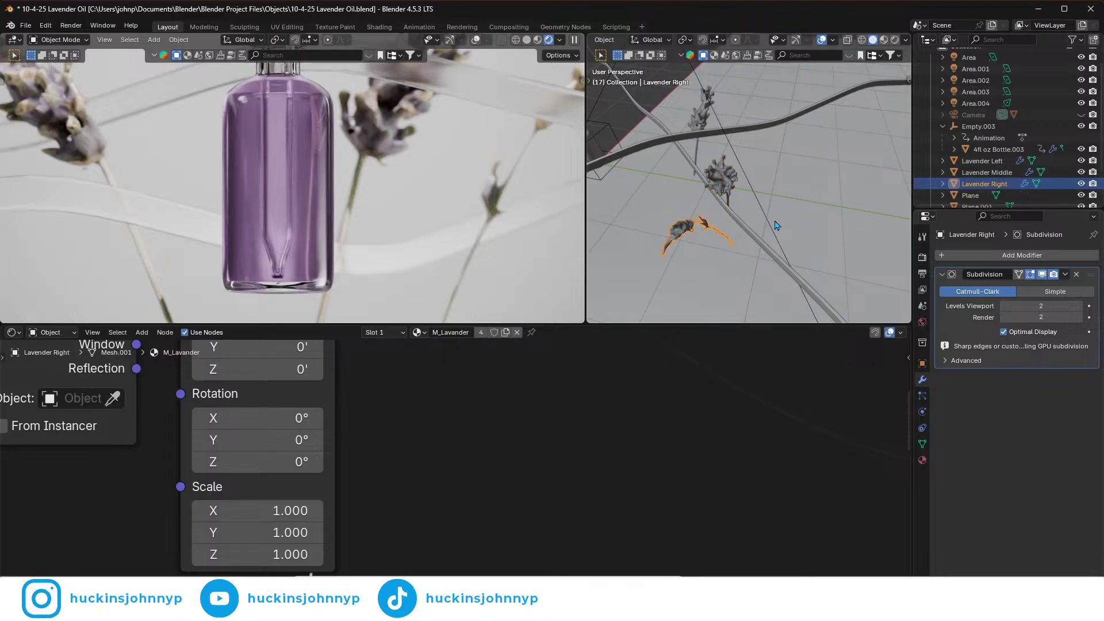
- Rotate the lower glass ribbon, Plane.003, slightly around the Z axis near the lavender stems
click(756, 240)
middle_drag(846, 238, 778, 248)
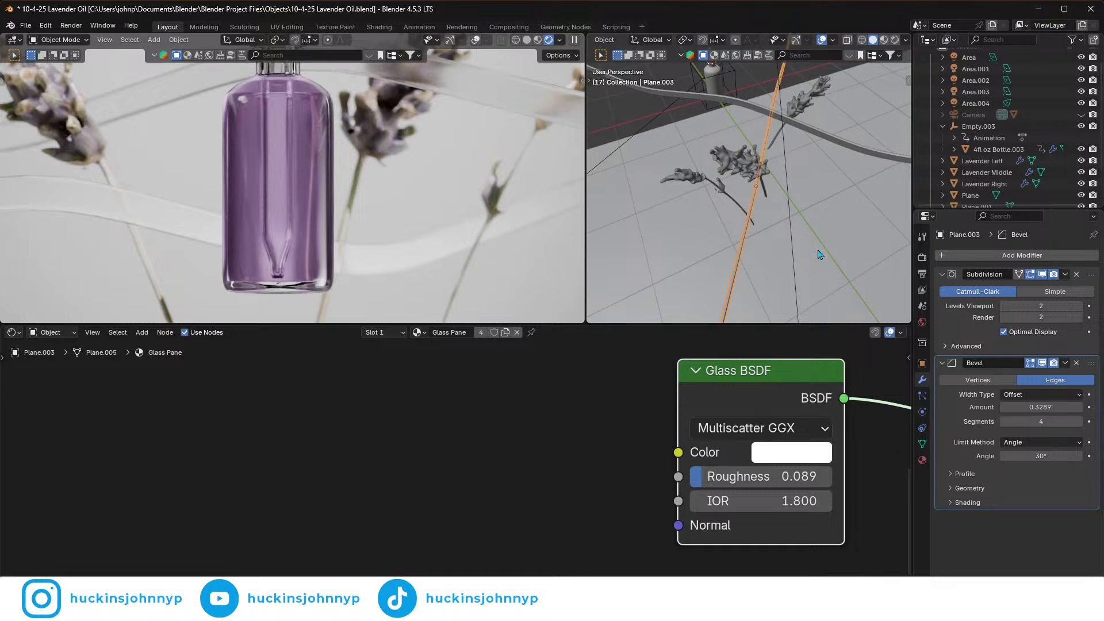
key(r)
key(z)
click(826, 247)
- Move the lower glass ribbon about -0.2' along the global X axis
key(g)
key(y)
key(x)
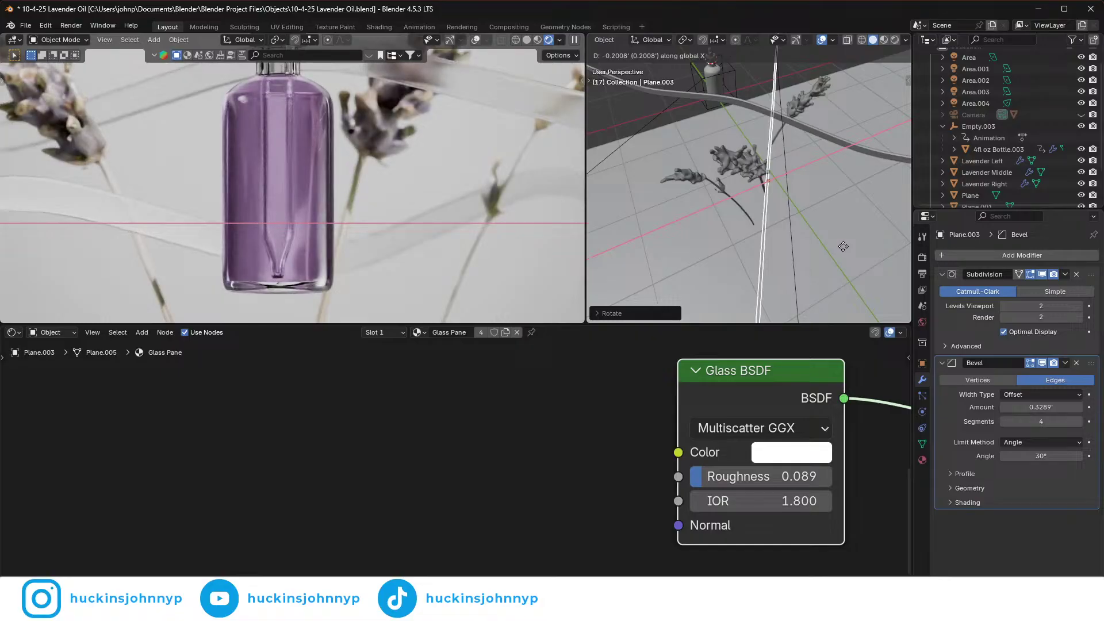
click(842, 246)
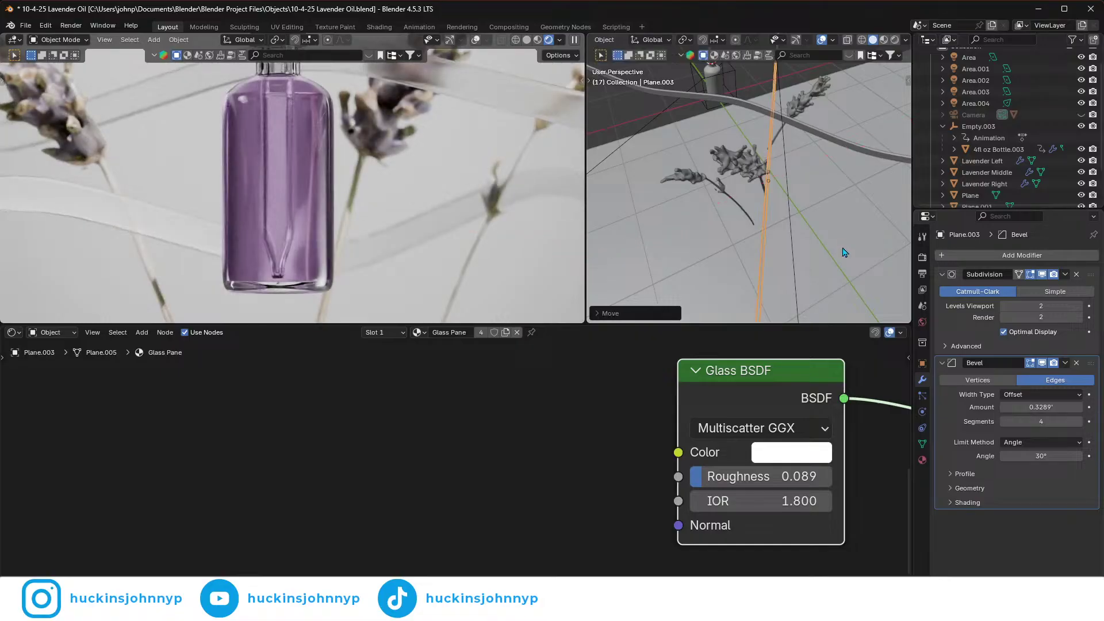
- Review the ribbon, bottle and lavender composition in the camera render and from several scene angles
scroll(838, 253, down, 4)
scroll(782, 242, down, 3)
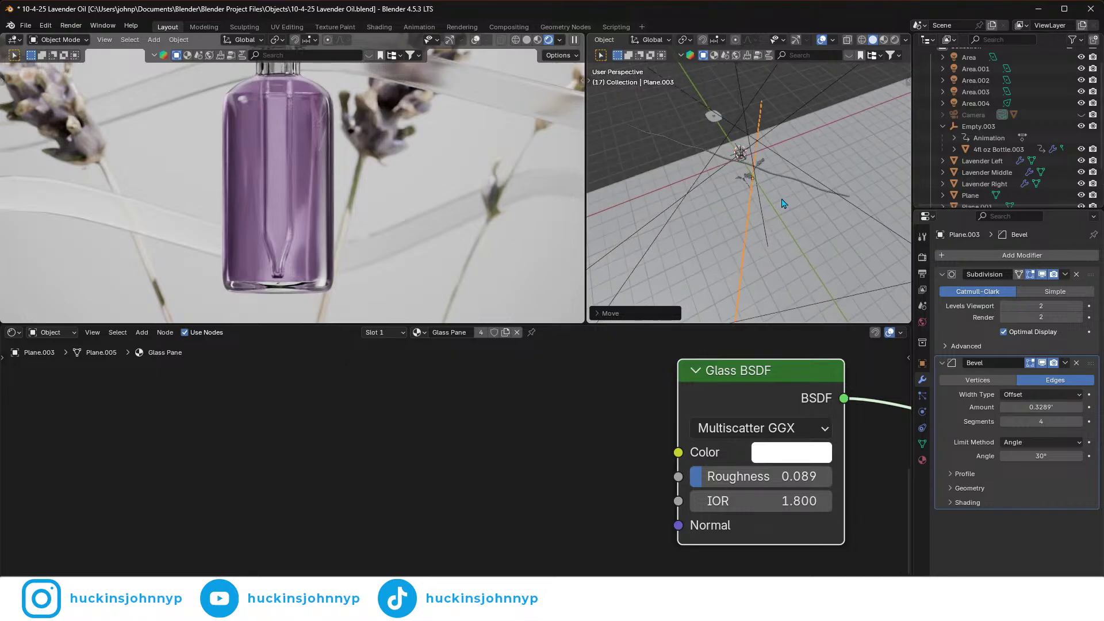
key(Home)
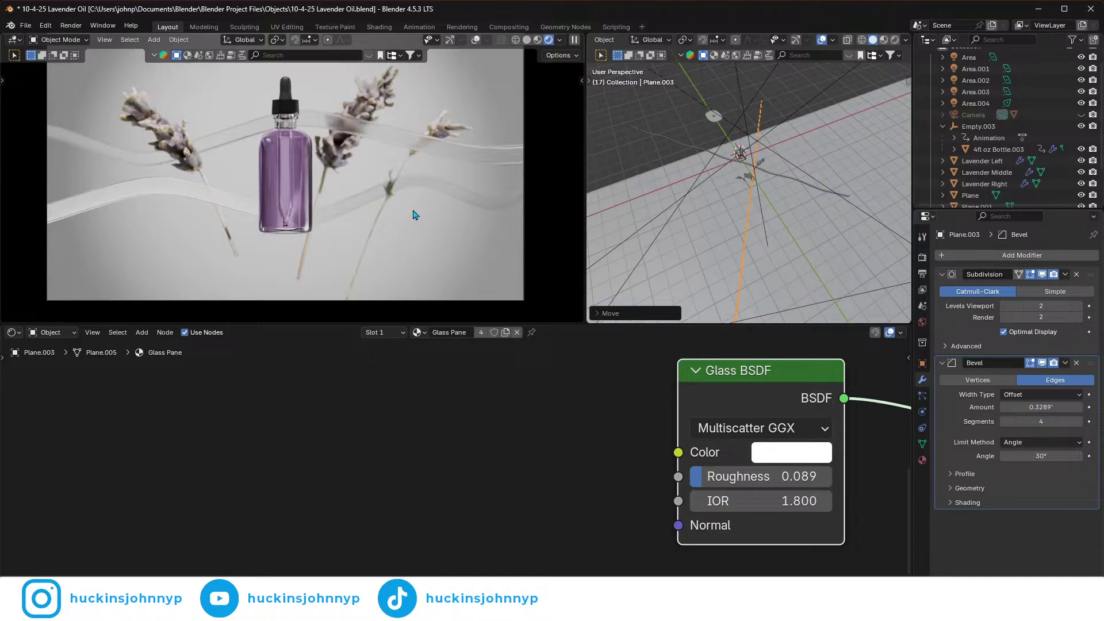
middle_drag(747, 209, 820, 186)
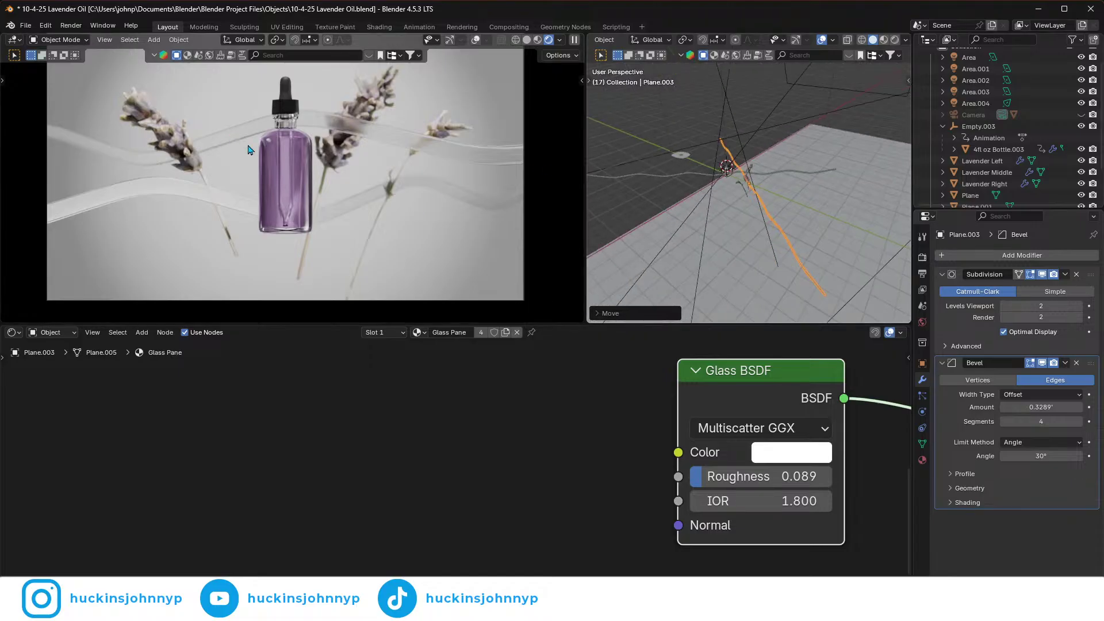
scroll(237, 143, down, 3)
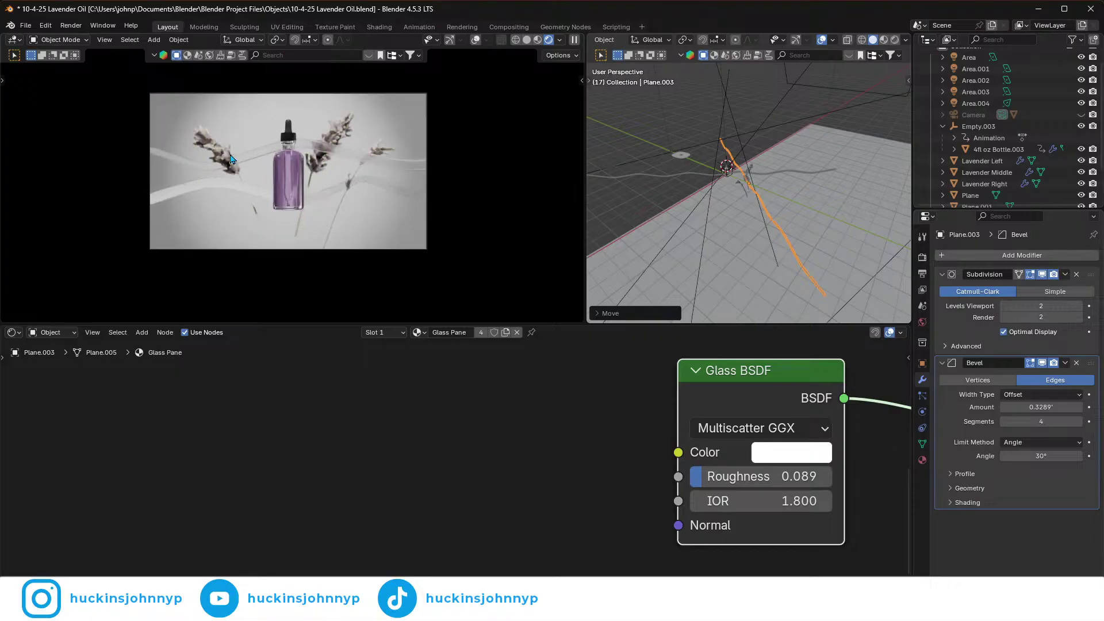
middle_drag(742, 219, 697, 212)
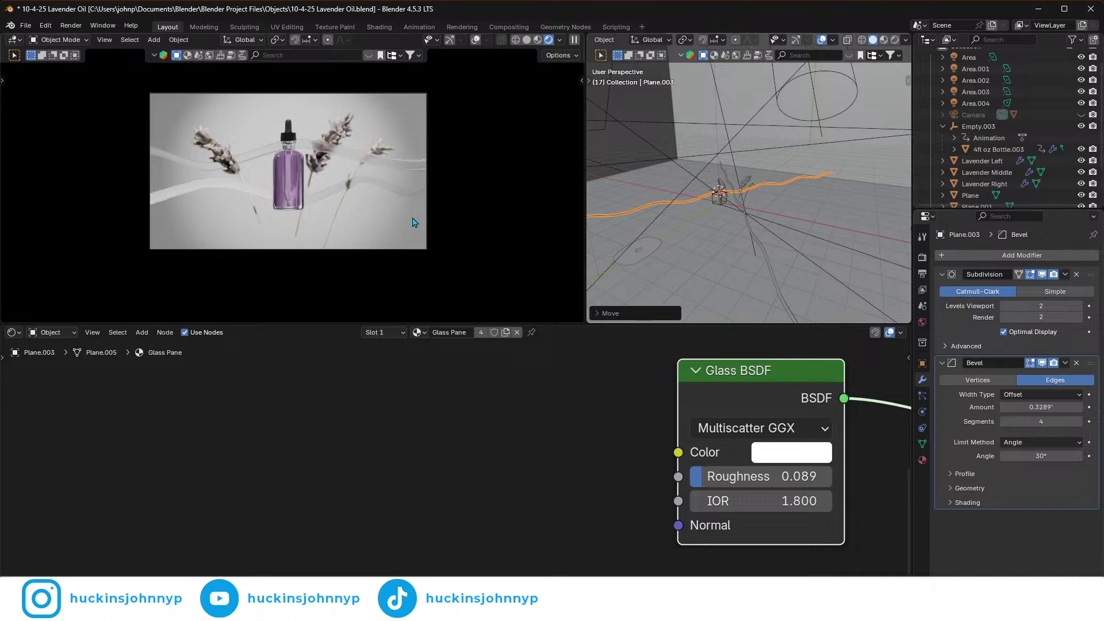
- Switch to the PureRef board and examine the reference images of the perfume bottle and blurred plants behind glass discs
key(alt+Tab)
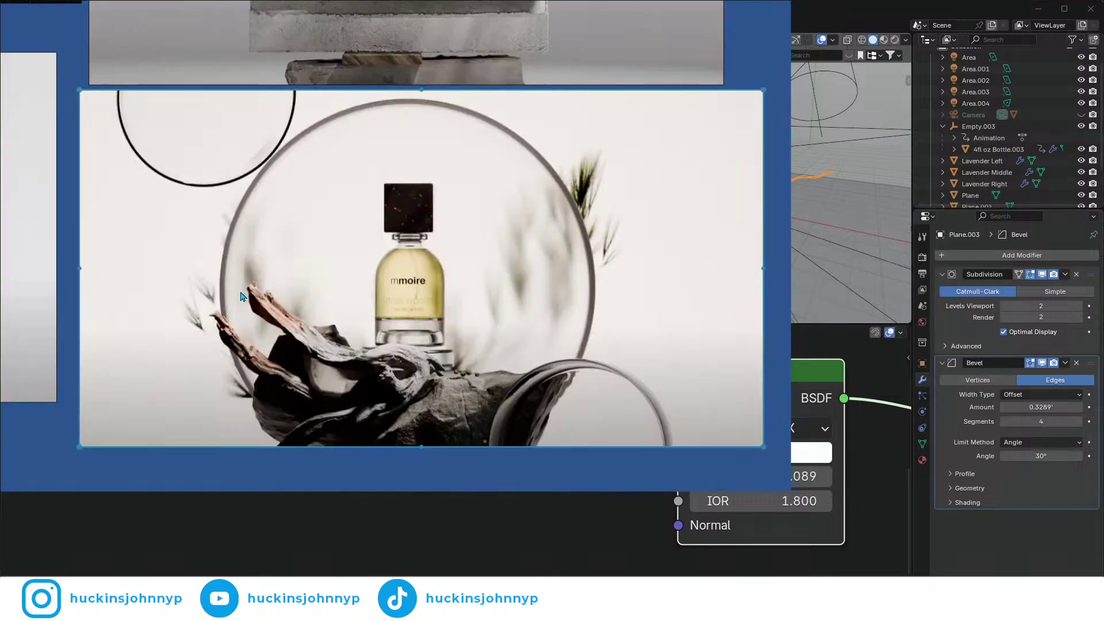
scroll(397, 296, down, 3)
drag(389, 256, 363, 307)
scroll(317, 154, up, 2)
scroll(368, 195, up, 2)
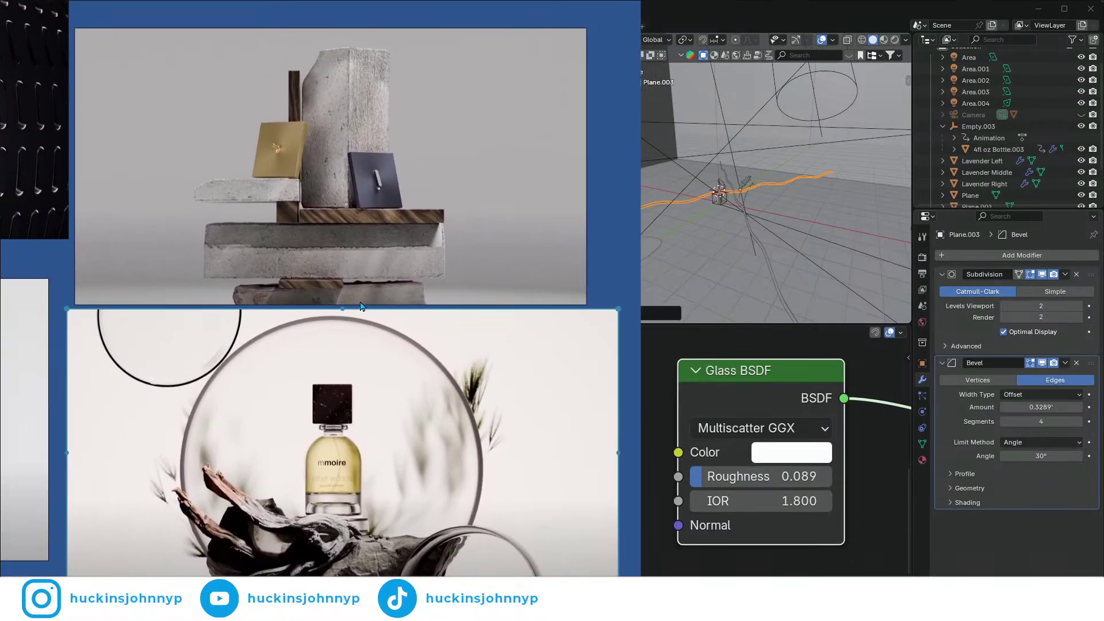
drag(401, 203, 516, 178)
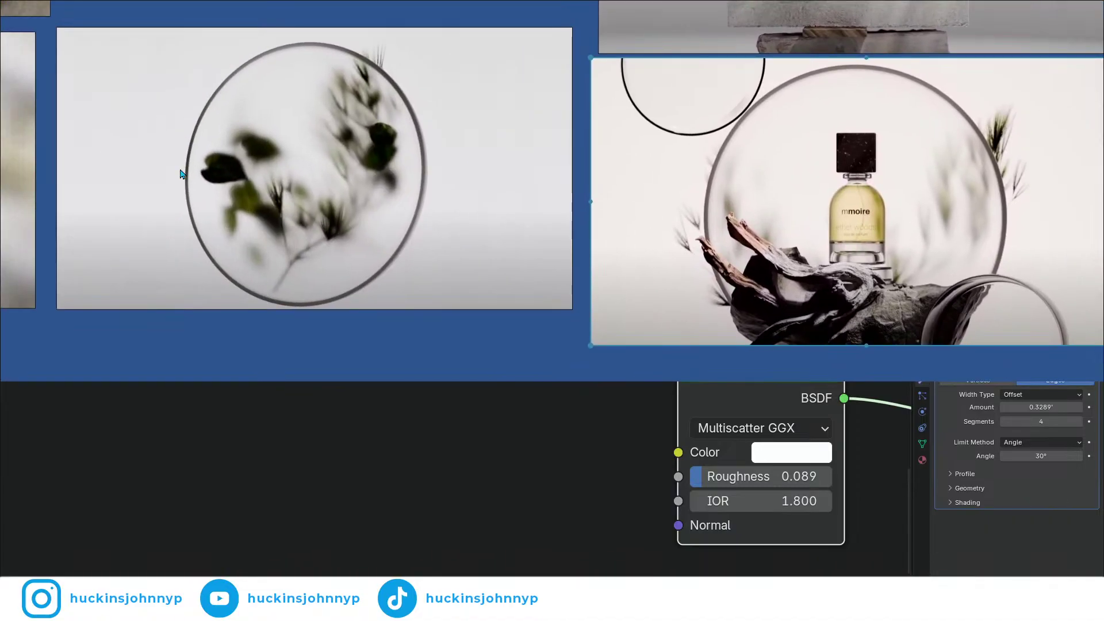
mouse_move(180, 173)
mouse_down()
mouse_move(229, 173)
mouse_move(197, 179)
mouse_up()
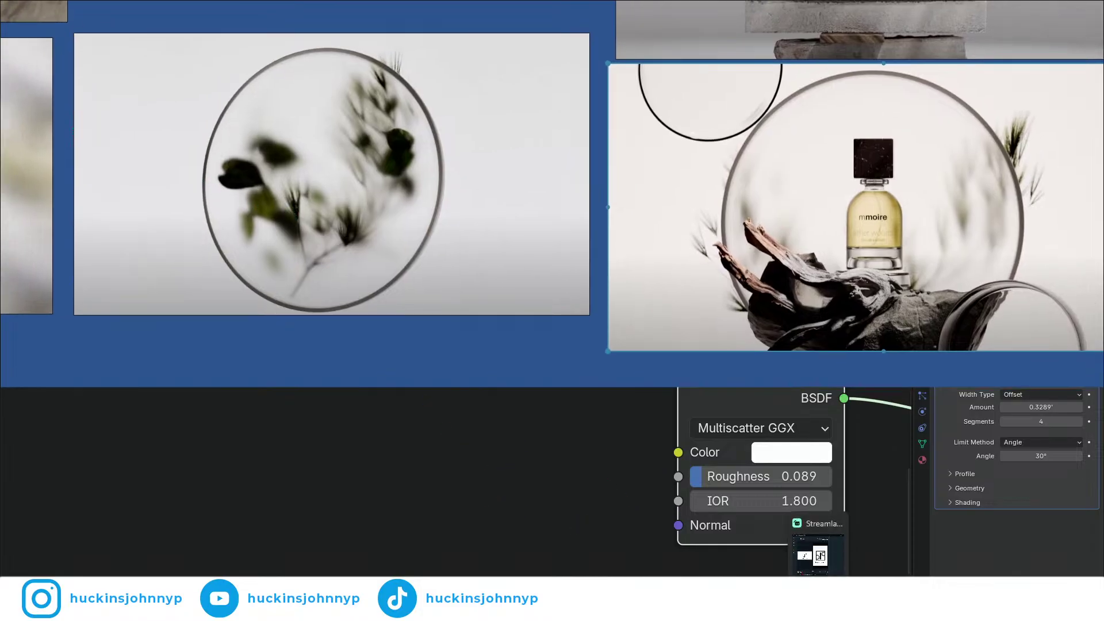
click(817, 607)
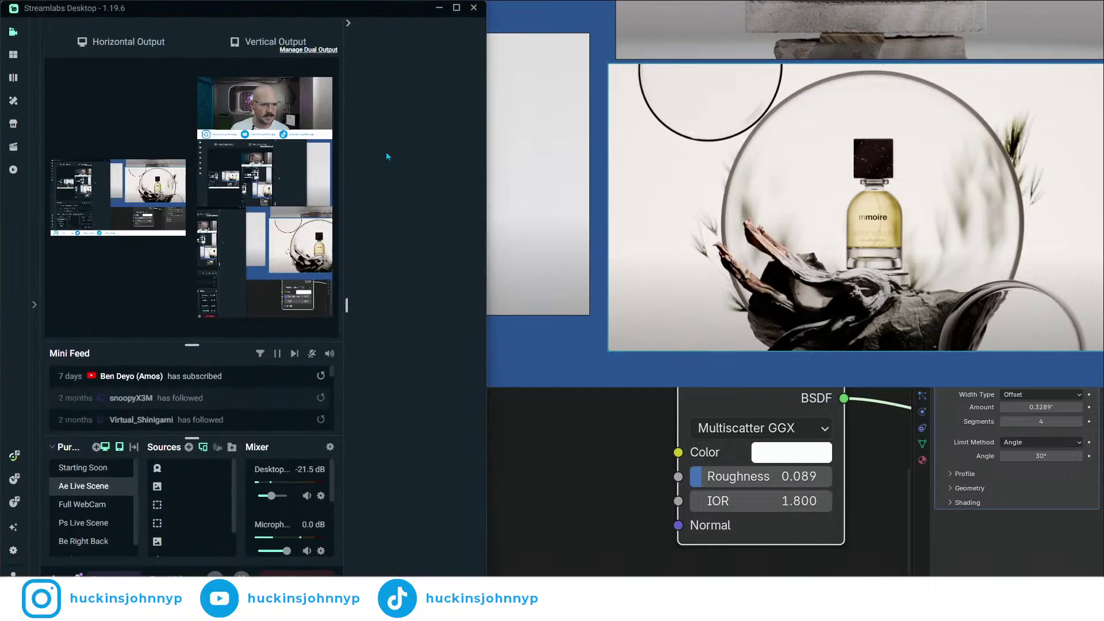
click(441, 8)
- Study the perfume bottle reference with the glass discs once more, and return to the Blender scene
drag(805, 276, 295, 260)
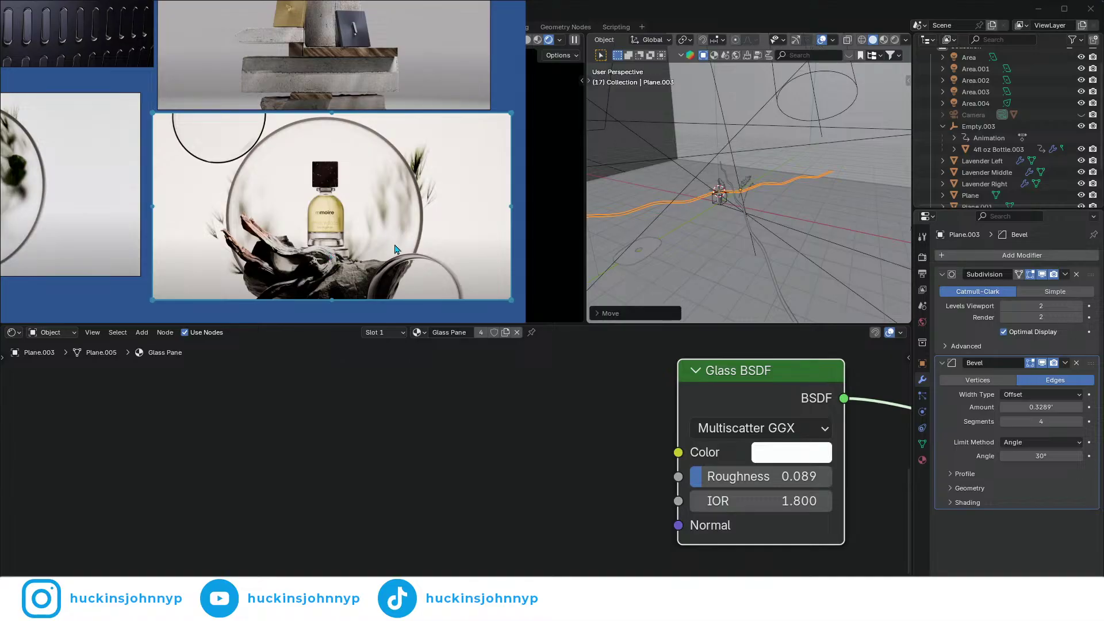
drag(384, 265, 401, 263)
scroll(400, 263, up, 2)
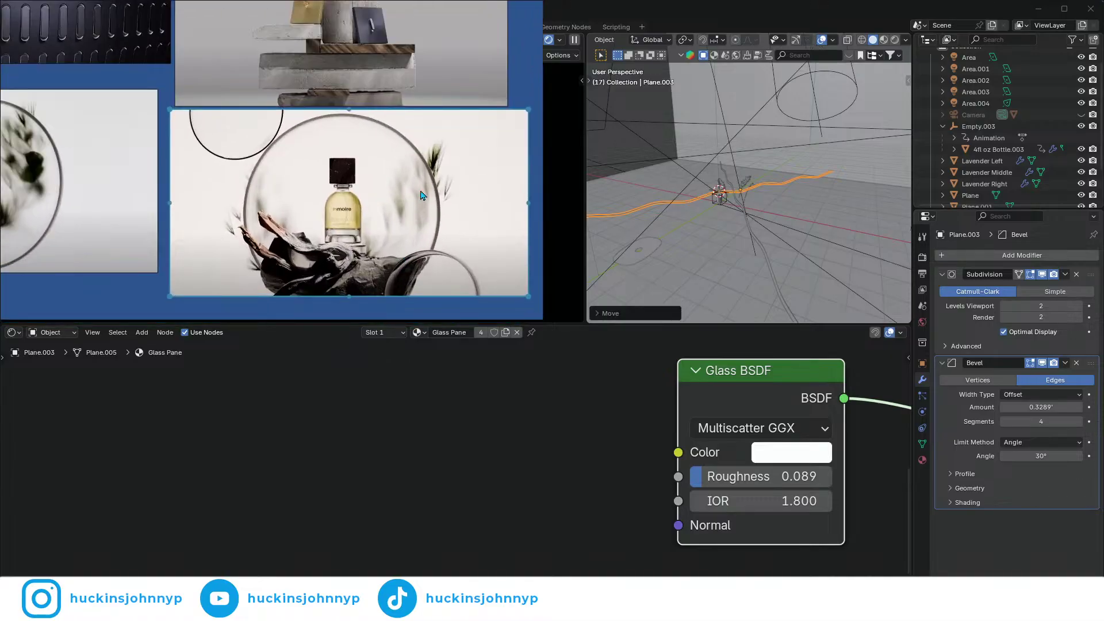
key(alt+Tab)
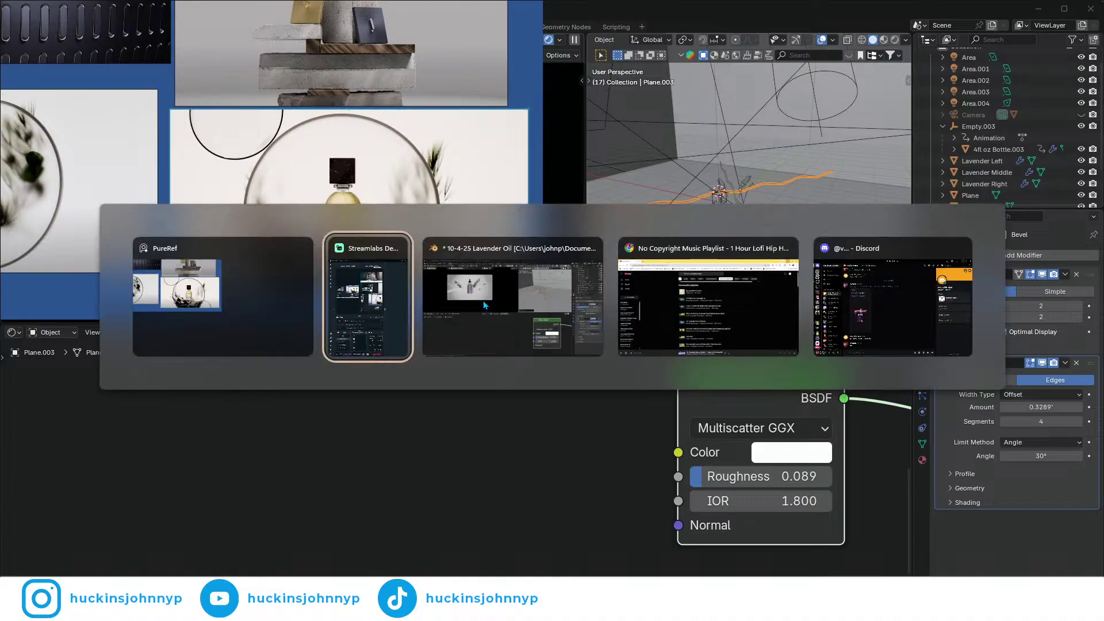
key(alt+Tab)
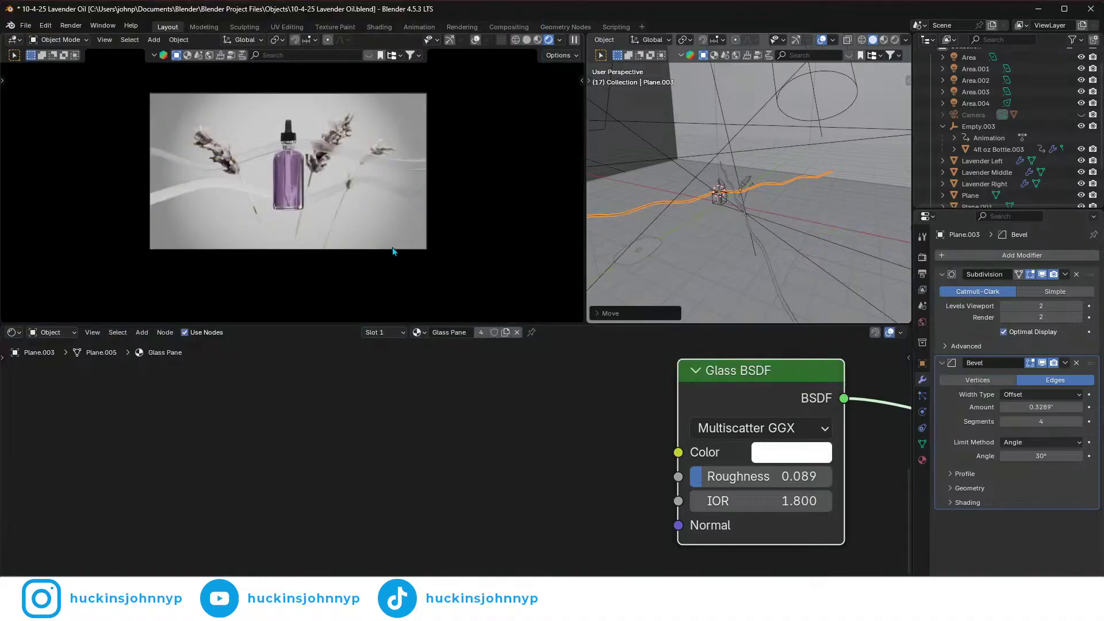
- Make the upper ribbon's Glass Pane material a separate single-user copy and rename it Purple Glass
scroll(353, 229, up, 5)
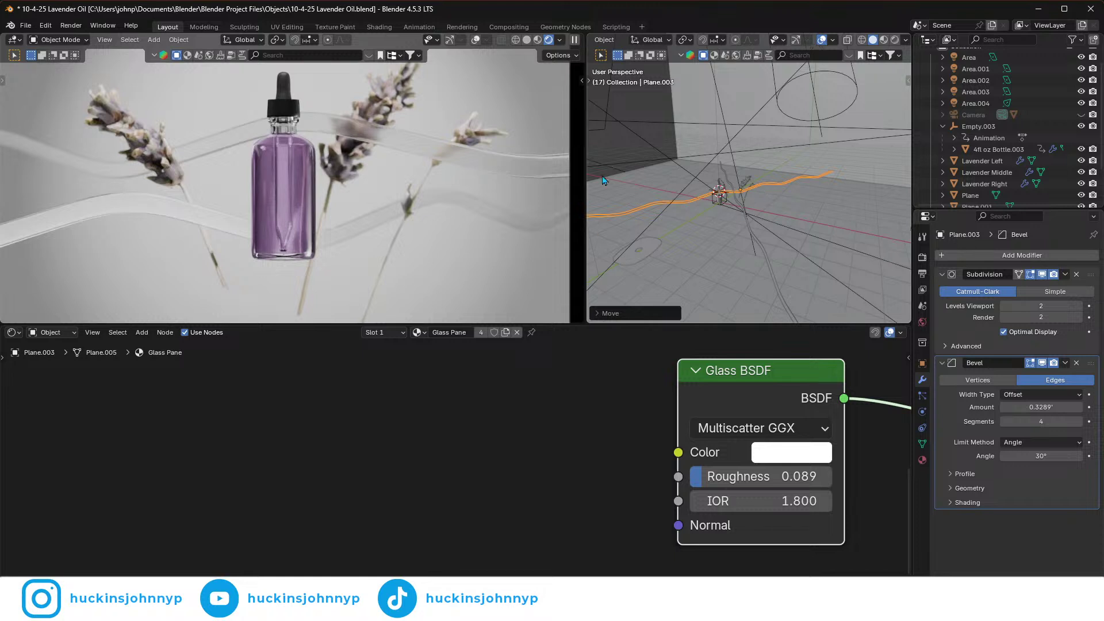
click(407, 144)
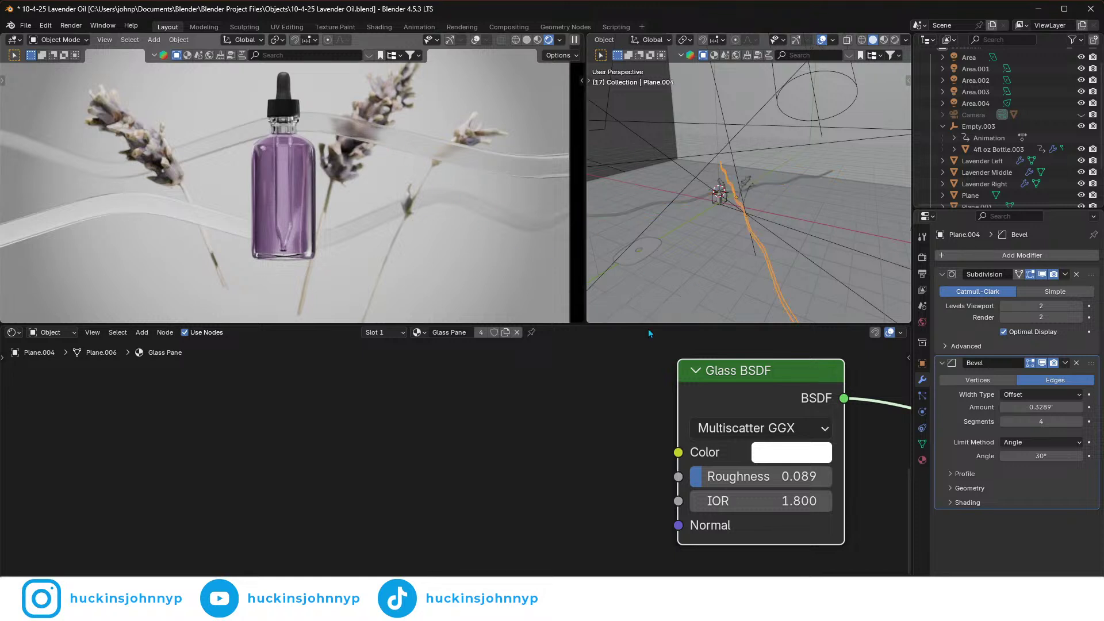
click(481, 333)
double_click(443, 332)
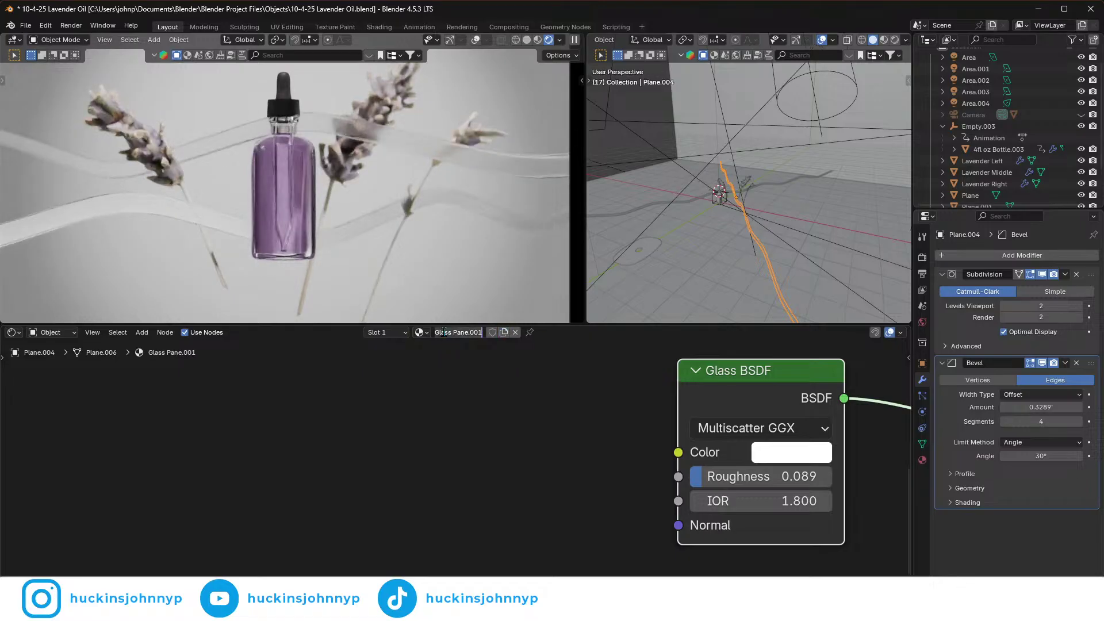
key(BackSpace)
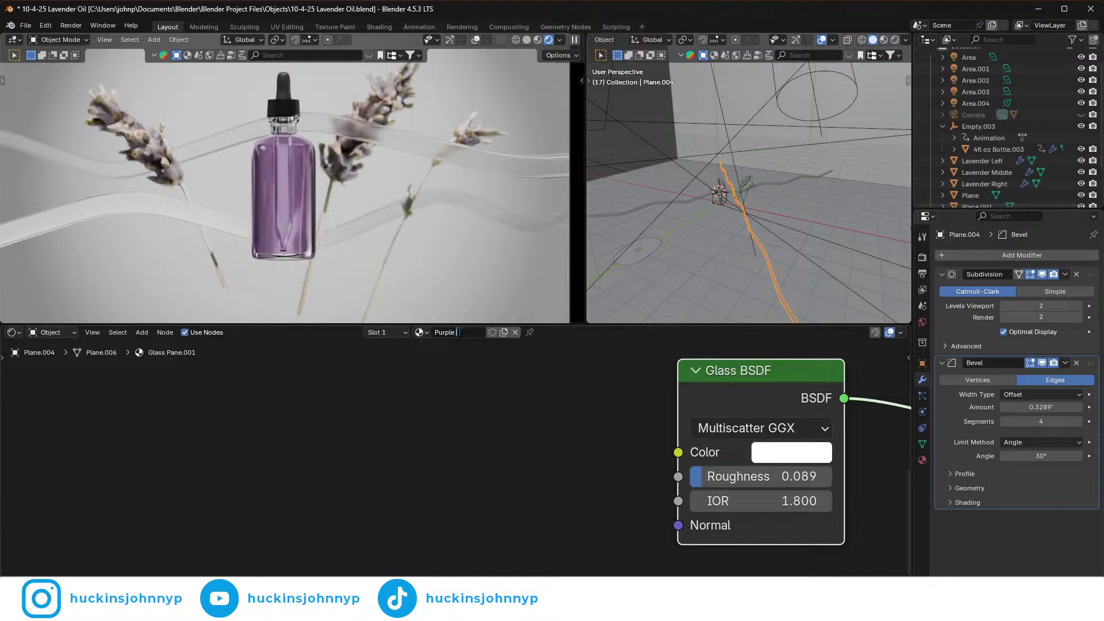
text(Purple Glass)
key(Return)
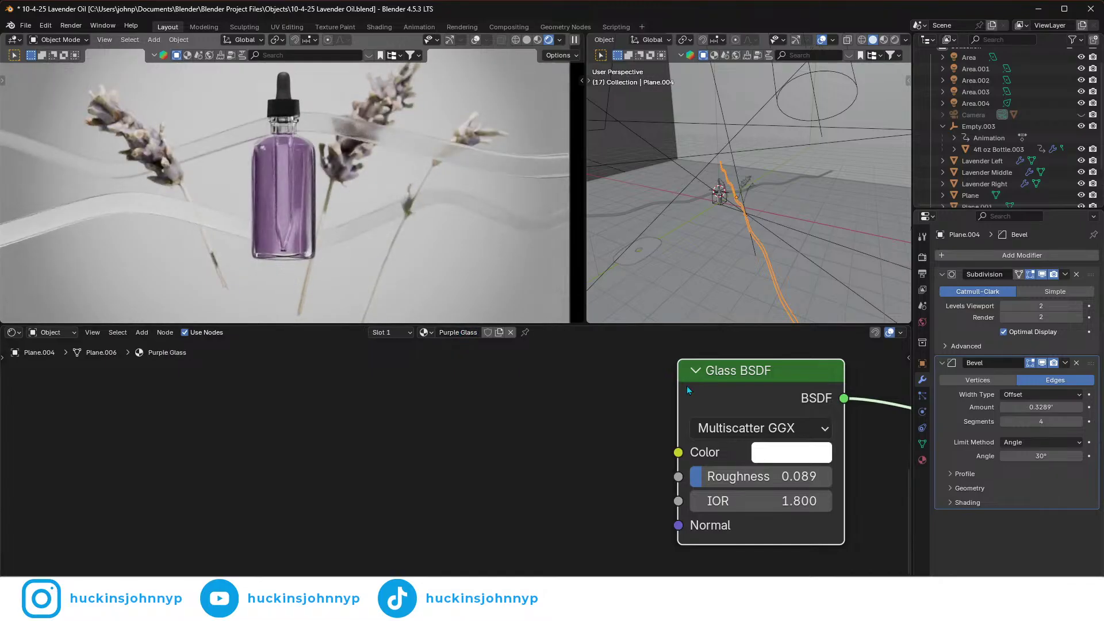
- Tint the Purple Glass material's Glass BSDF color pale pink-purple, with hue 0.876 and saturation 0.113
click(791, 453)
drag(855, 190, 853, 181)
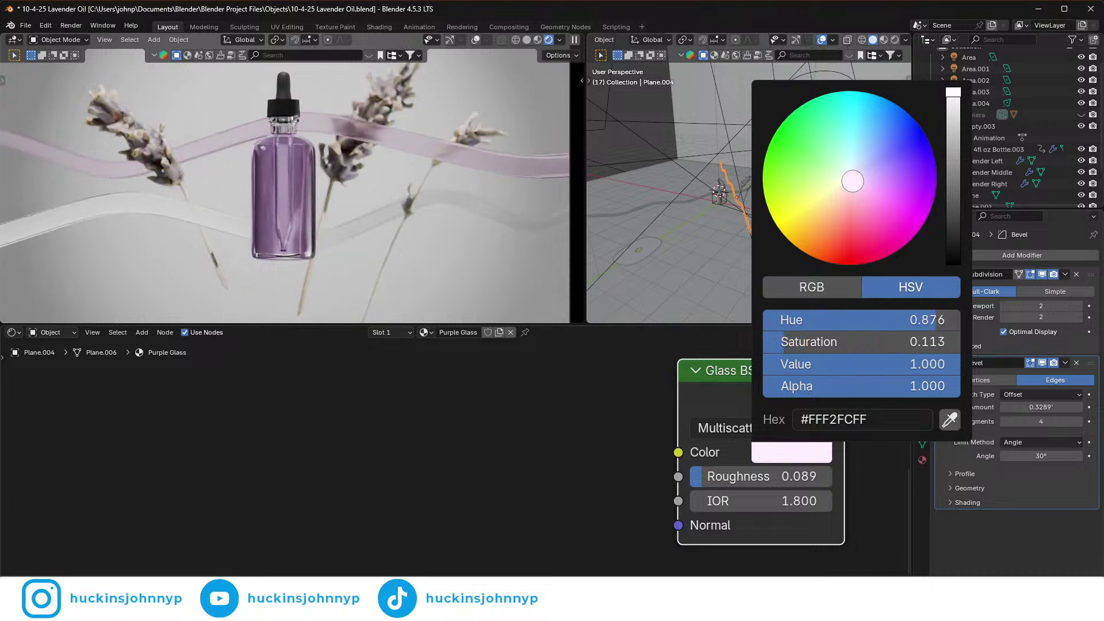
- Assign the existing Purple Glass material to the lower glass ribbon, Plane.003
click(137, 213)
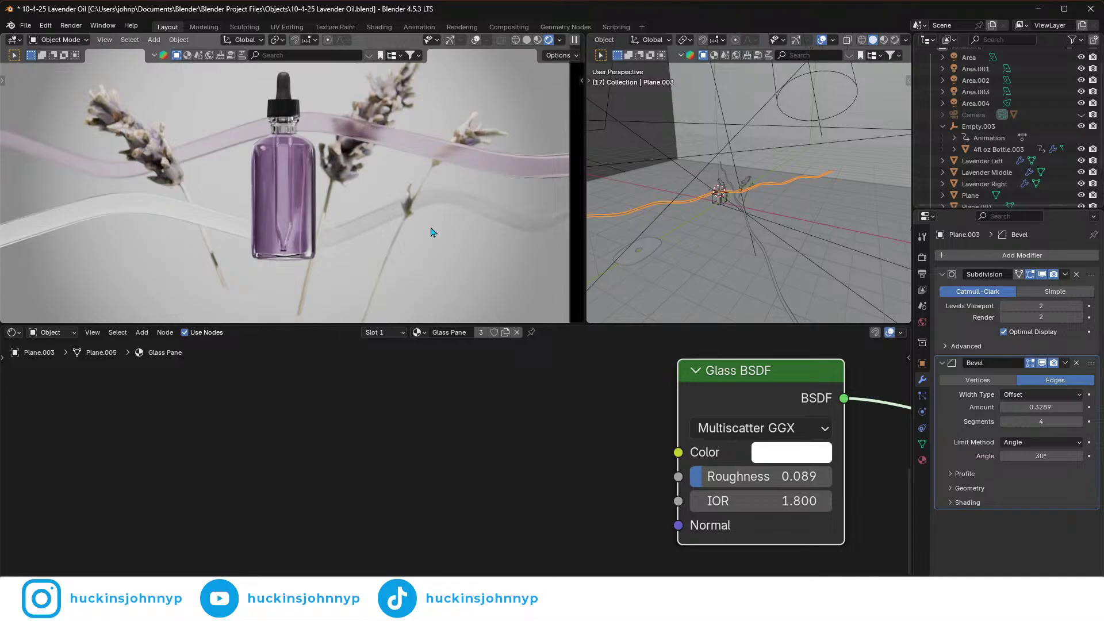
click(417, 333)
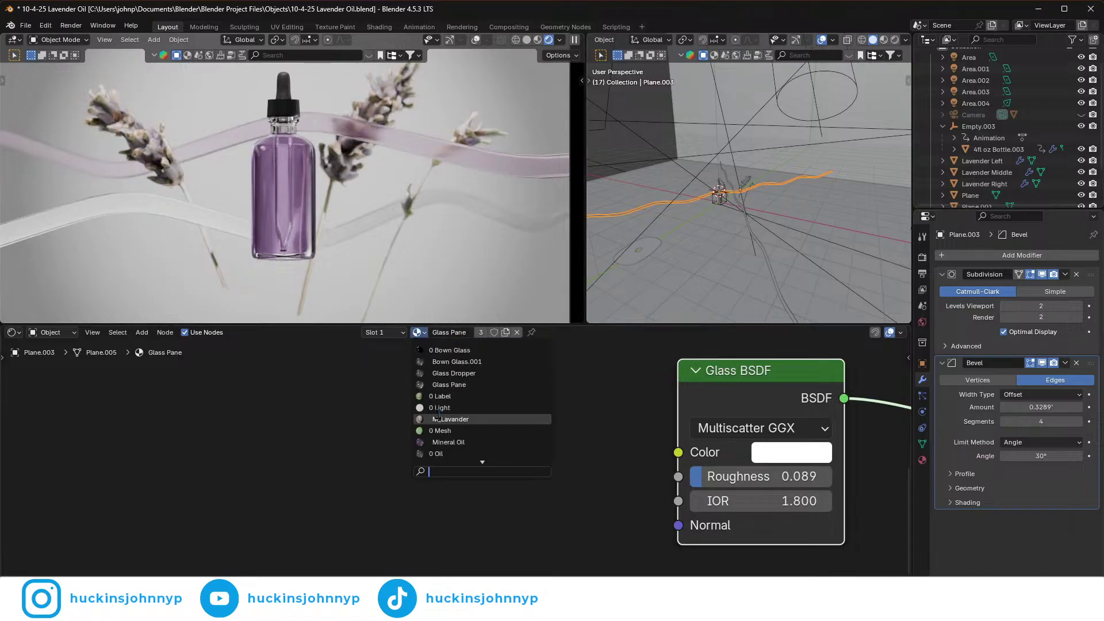
scroll(467, 380, down, 2)
scroll(465, 391, down, 9)
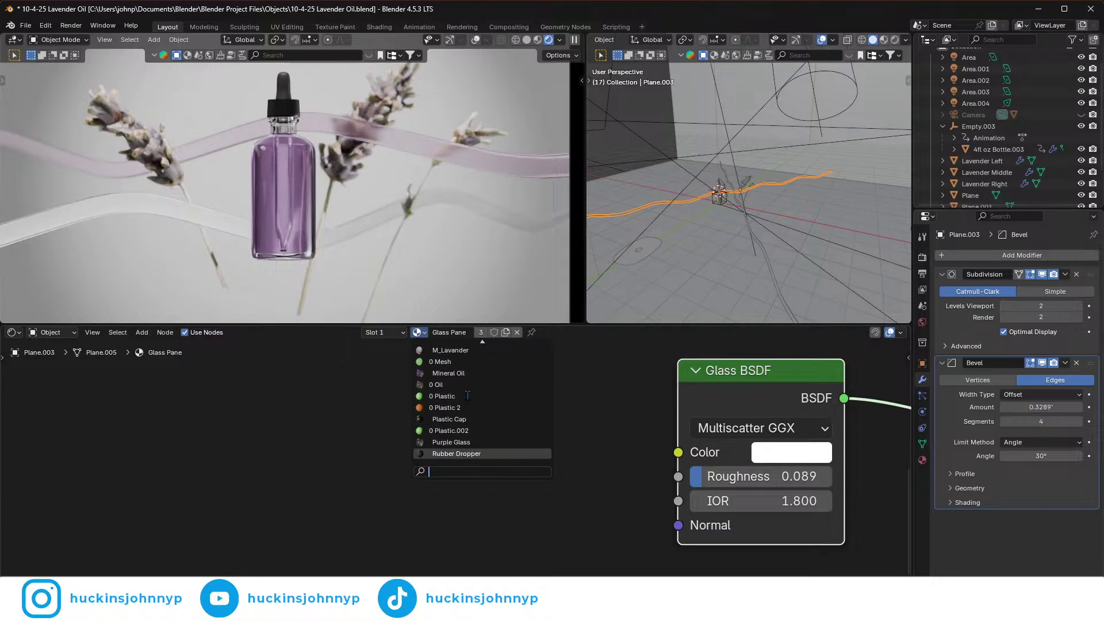
click(452, 442)
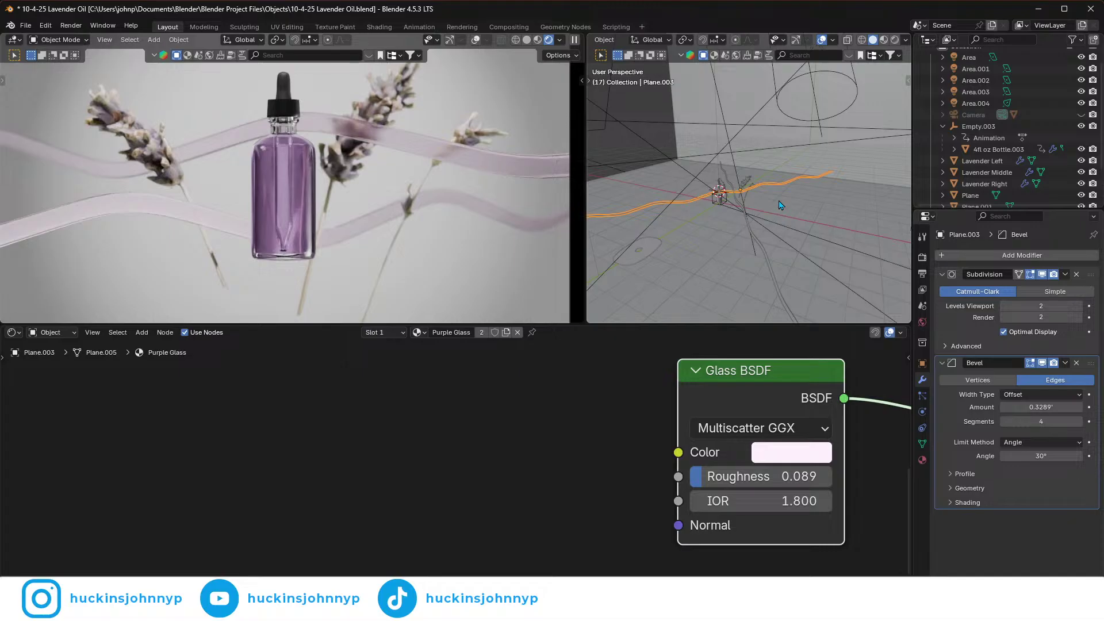
key(s)
key(x)
key(x)
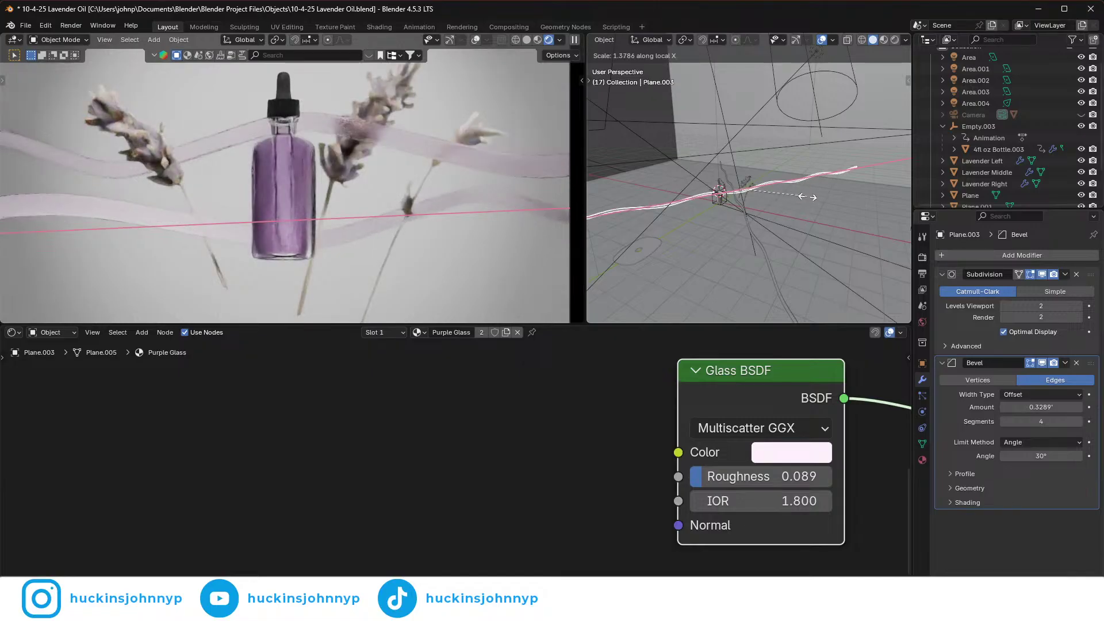
click(809, 197)
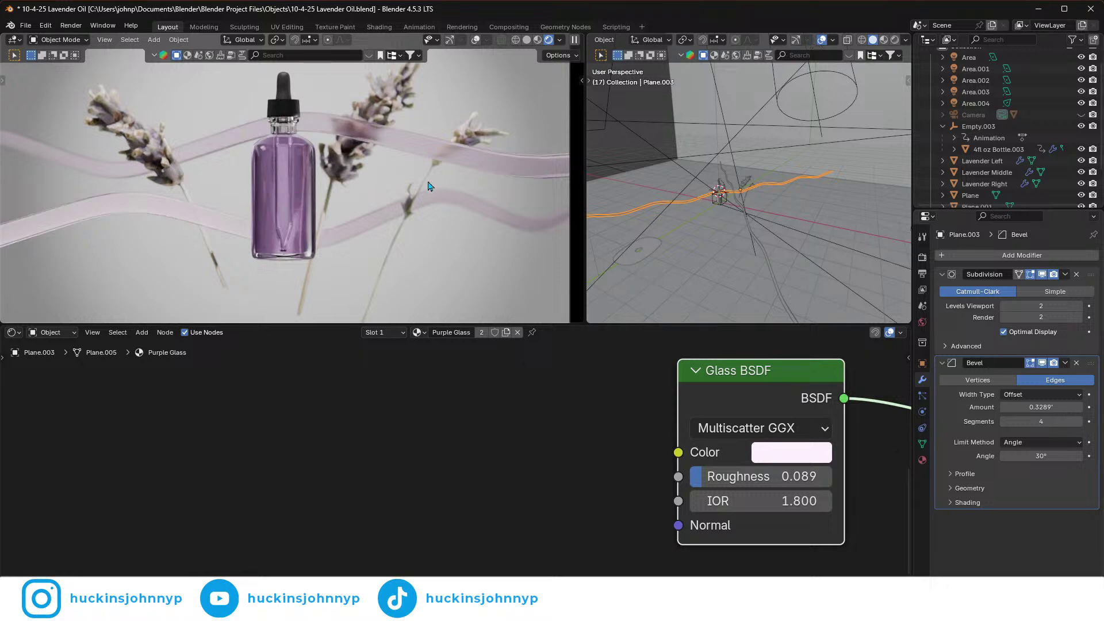
- Unhide the scene camera, show the render view through the full camera frame, and select the camera object
middle_drag(671, 247, 699, 237)
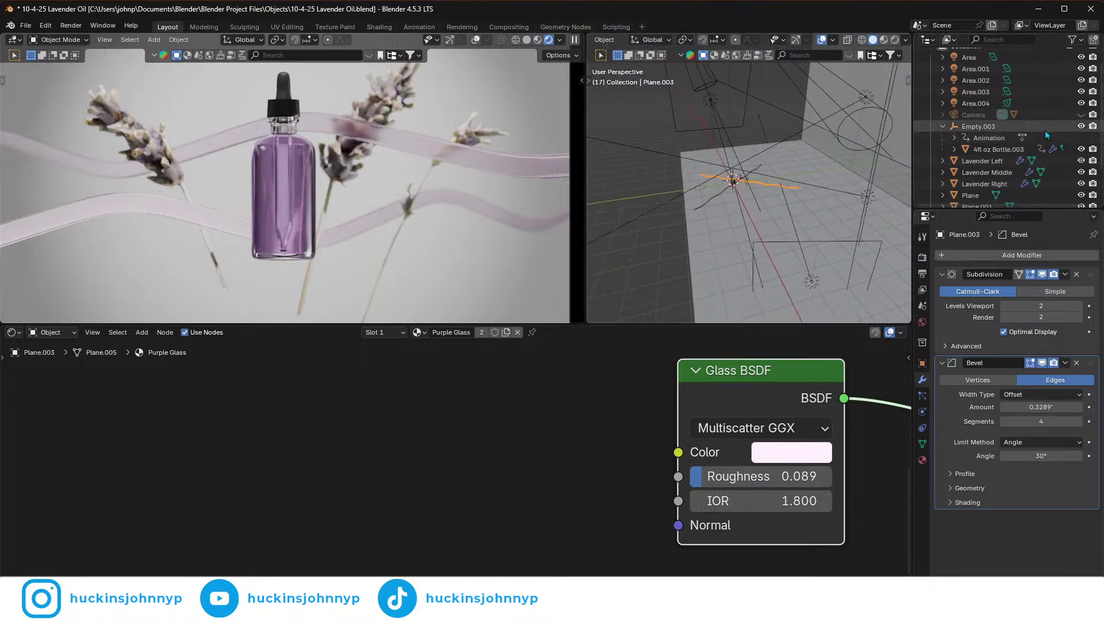
click(1081, 114)
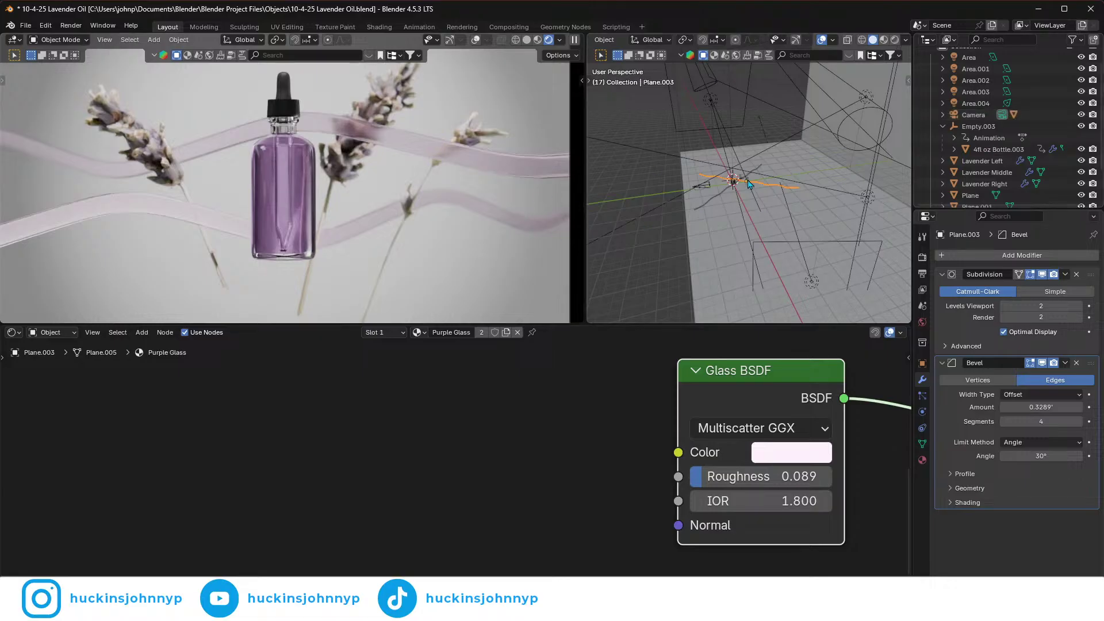
key(KP_0)
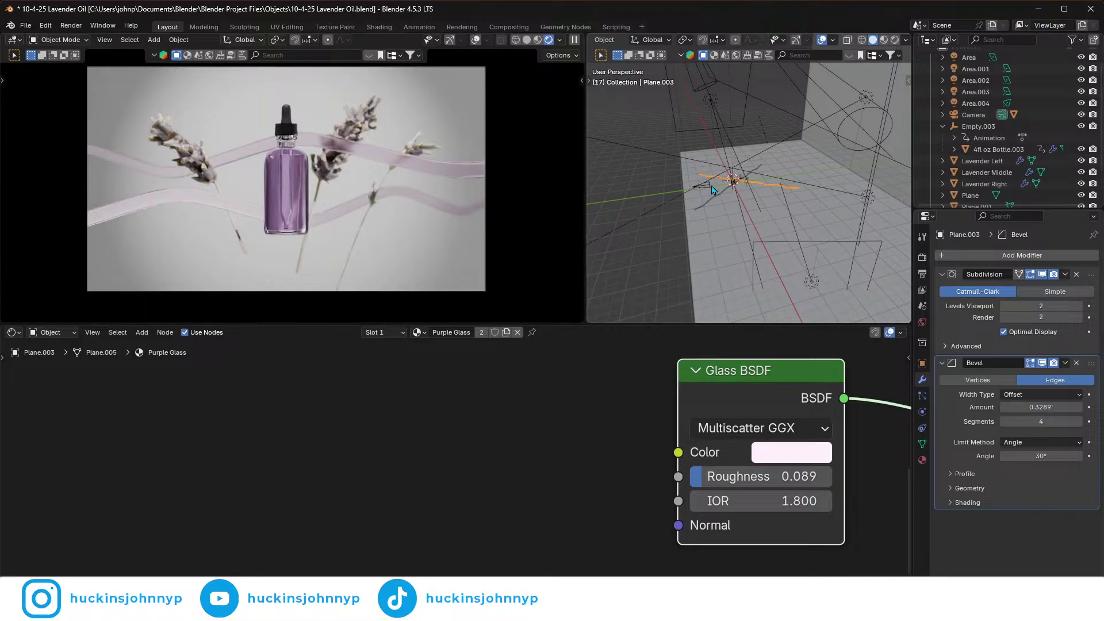
click(712, 191)
- Change the shader editor area to a Timeline and split it into two side-by-side timelines
click(12, 332)
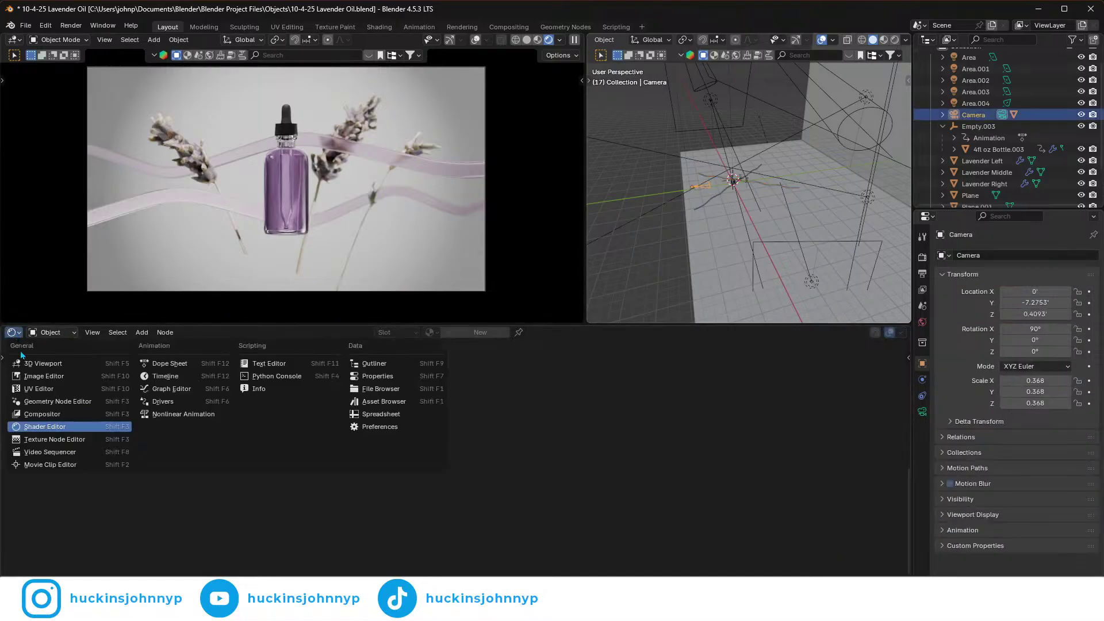
click(167, 381)
drag(2, 332, 397, 373)
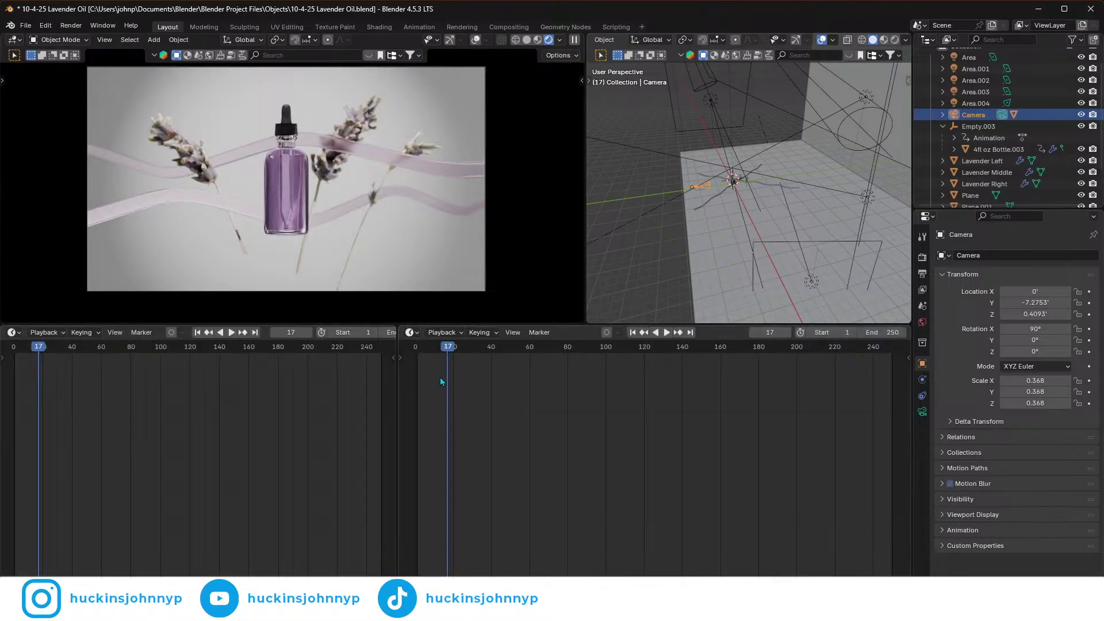
- Bring the playhead back to the start of the animation and stop playback at frame 1
middle_drag(448, 356, 602, 364)
drag(586, 347, 550, 354)
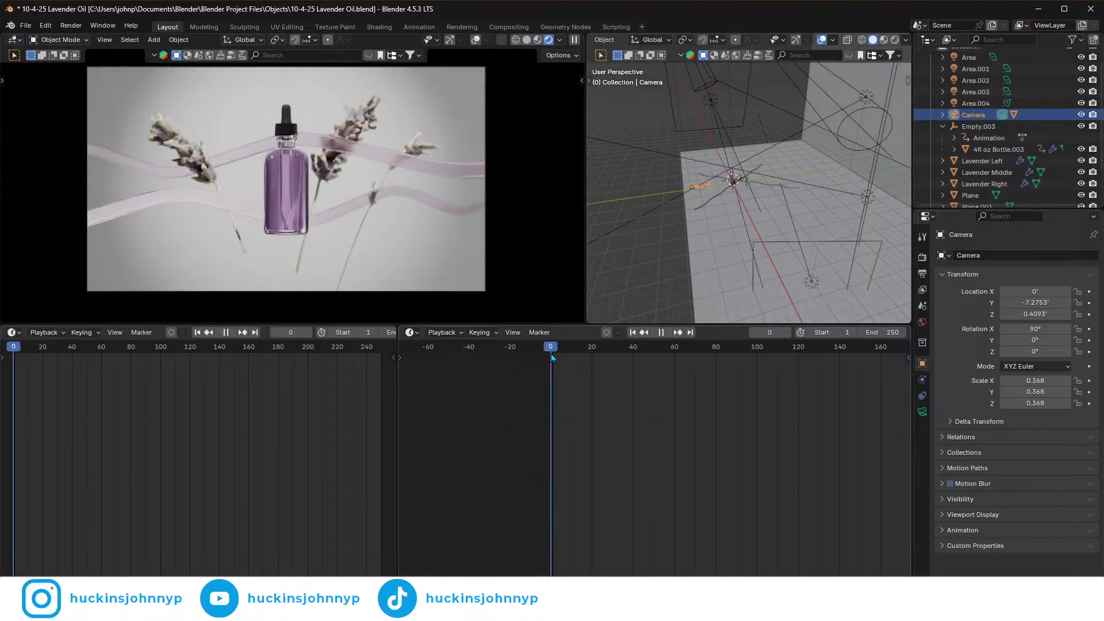
key(space)
middle_drag(552, 354, 481, 378)
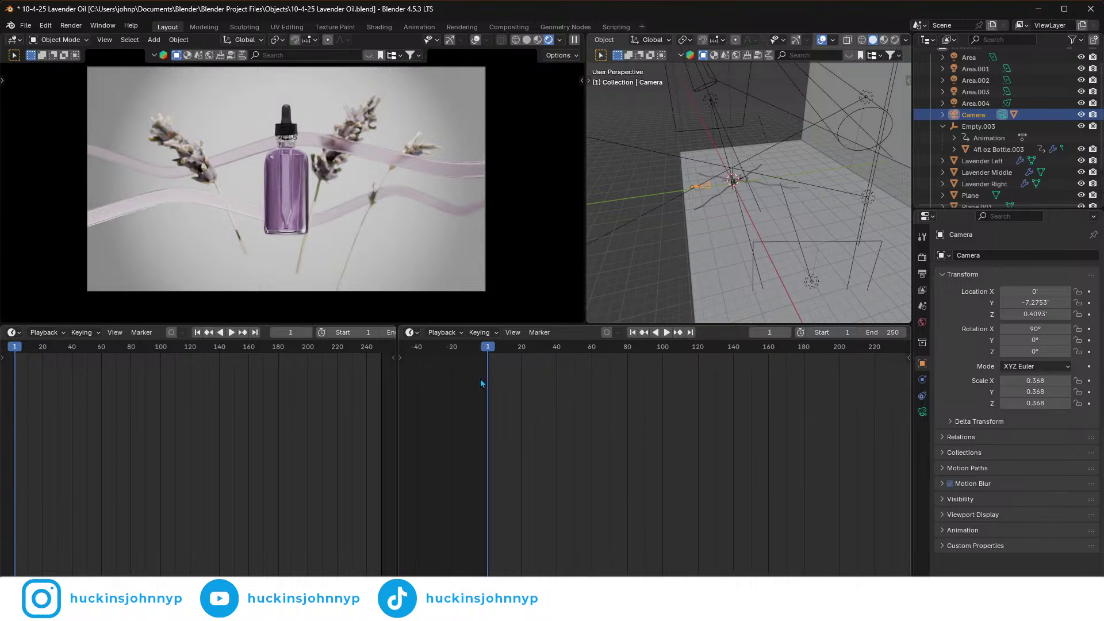
scroll(529, 373, down, 2)
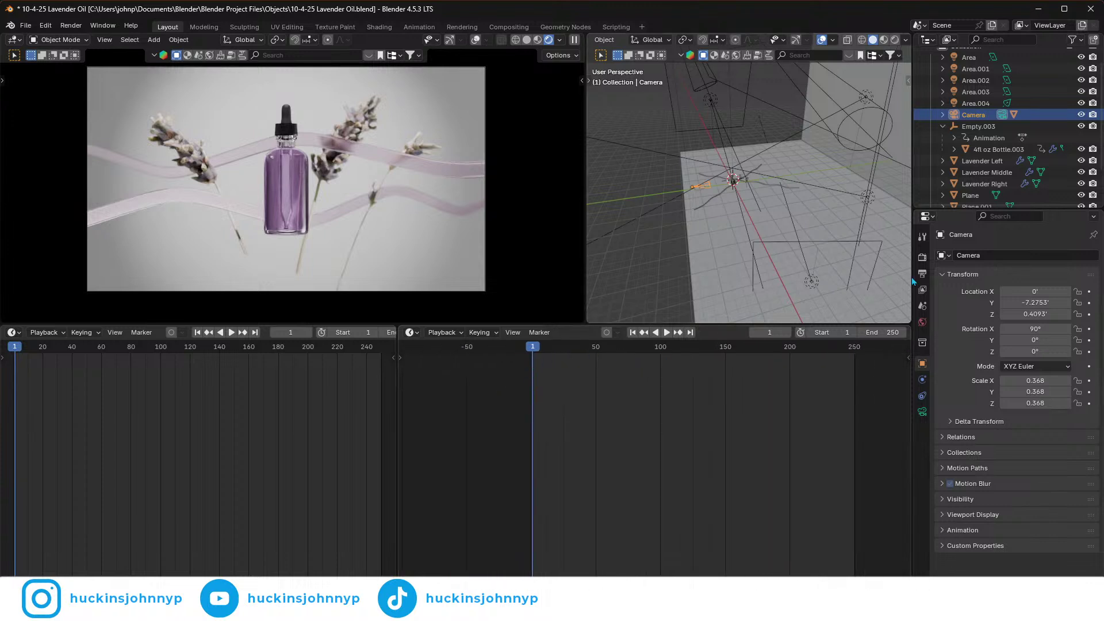
- Set the scene's output frame rate to 30 fps
click(923, 257)
click(922, 274)
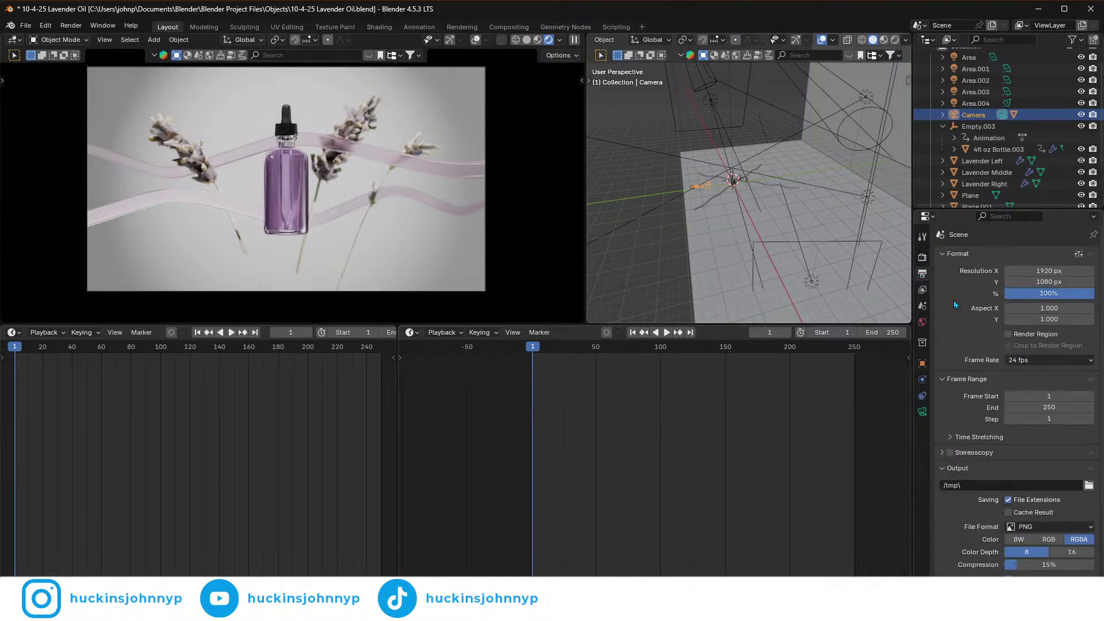
click(1033, 360)
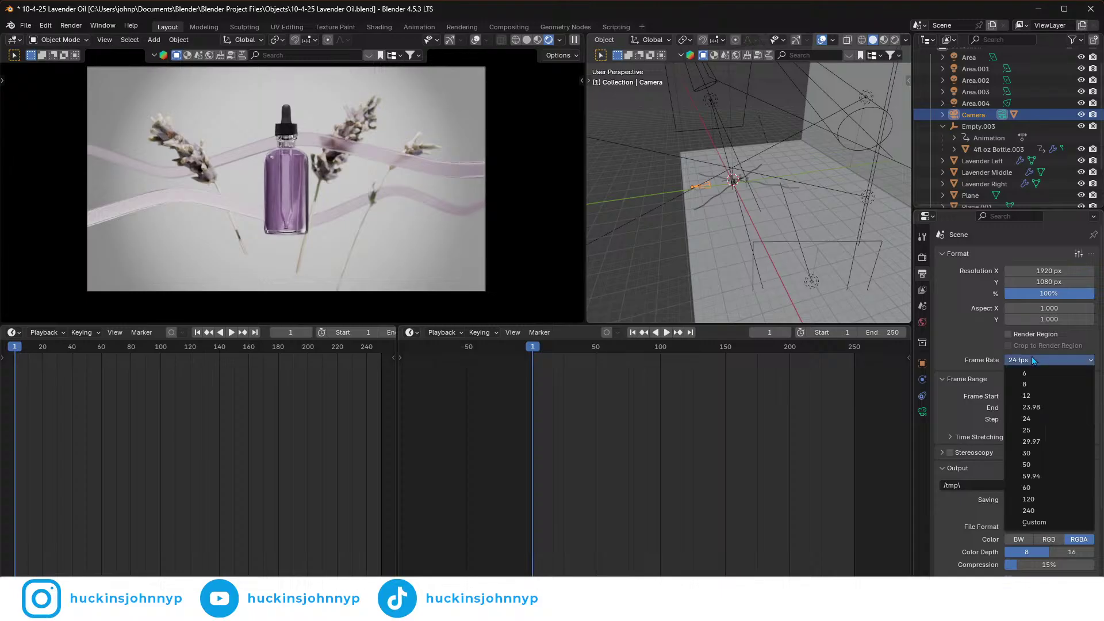
click(1034, 453)
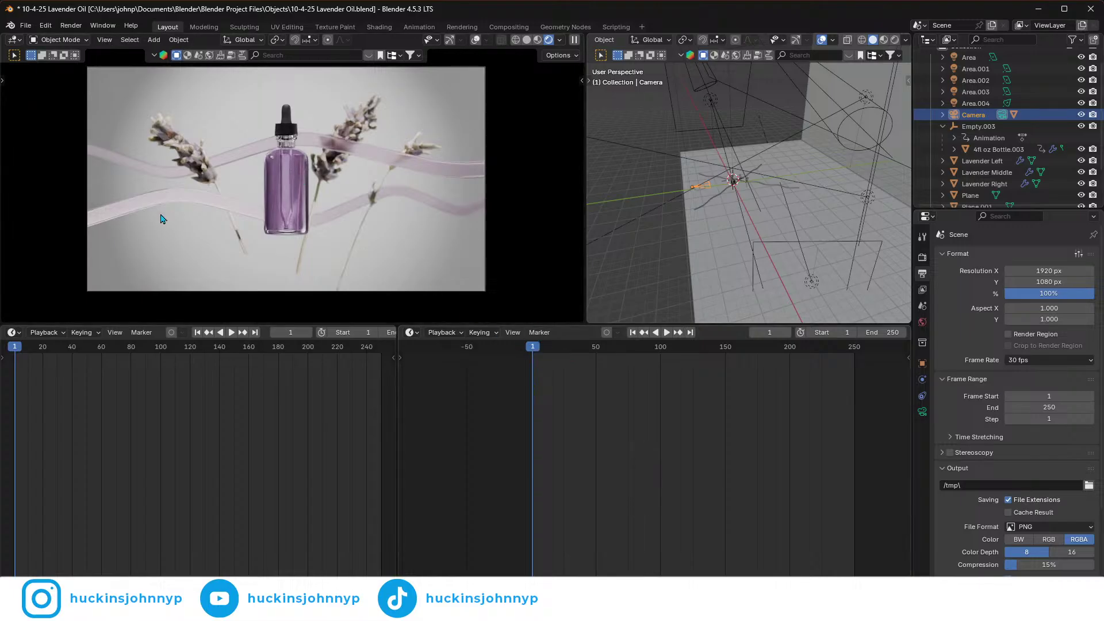
- Examine the rendered camera view up close, checking the glass ribbons, the lavender stems and the purple bottle
scroll(169, 222, up, 6)
scroll(313, 205, down, 1)
scroll(432, 190, up, 4)
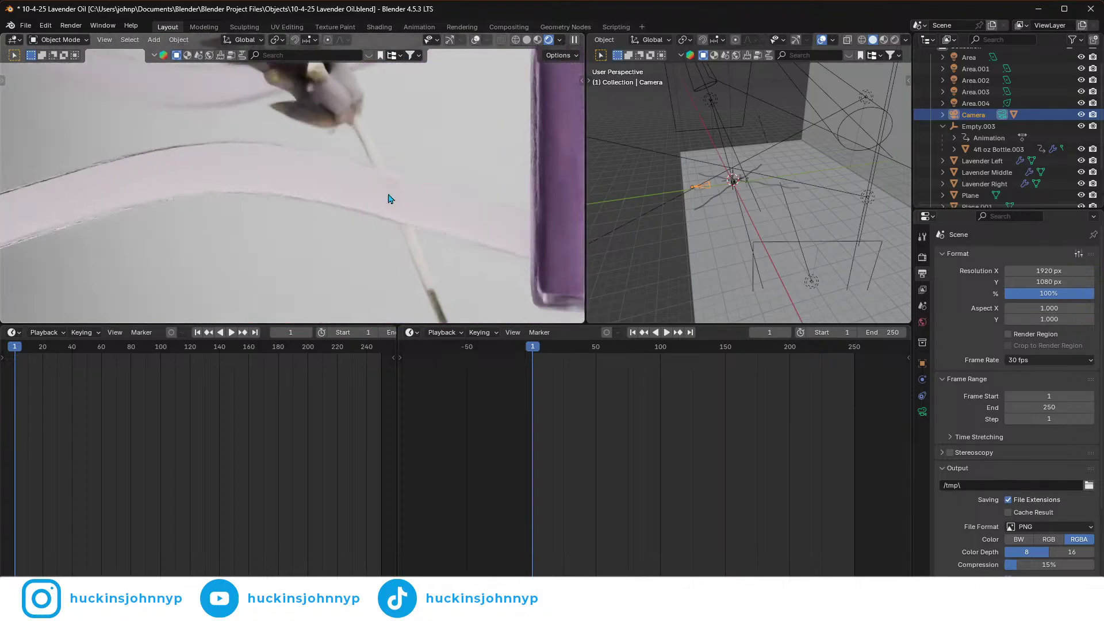
shift+middle_drag(501, 246, 400, 219)
scroll(401, 219, down, 2)
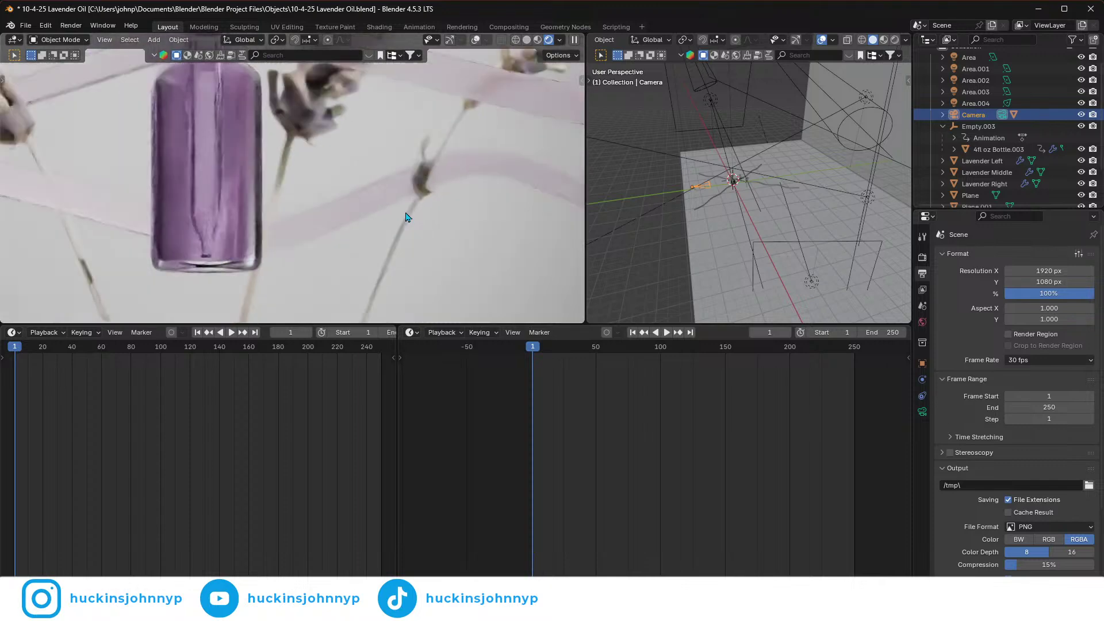
scroll(399, 230, down, 2)
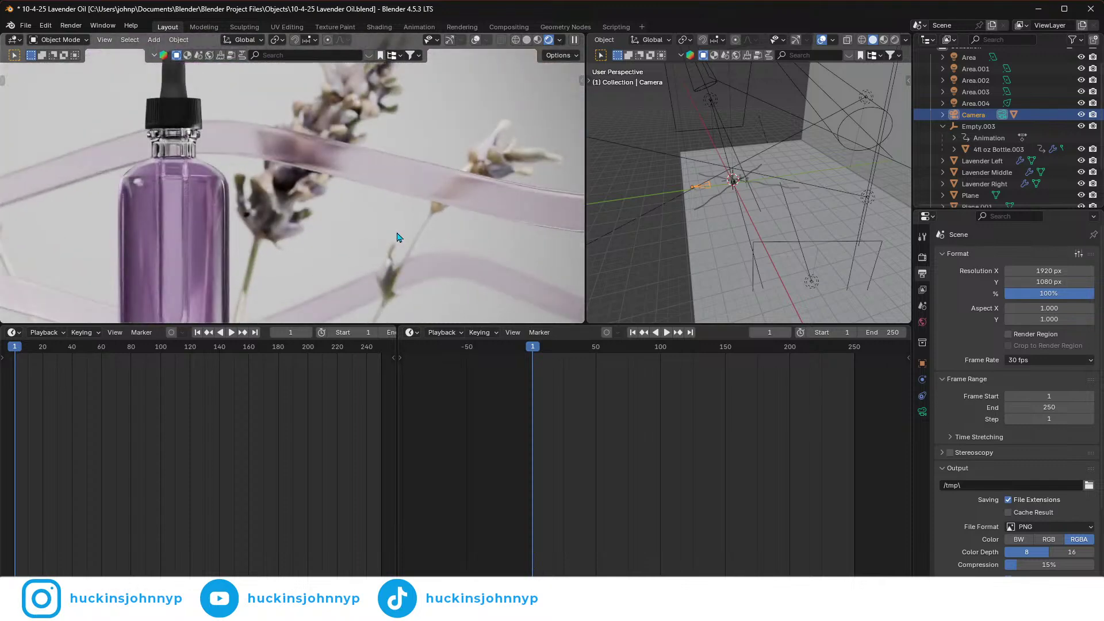
shift+middle_drag(267, 236, 230, 229)
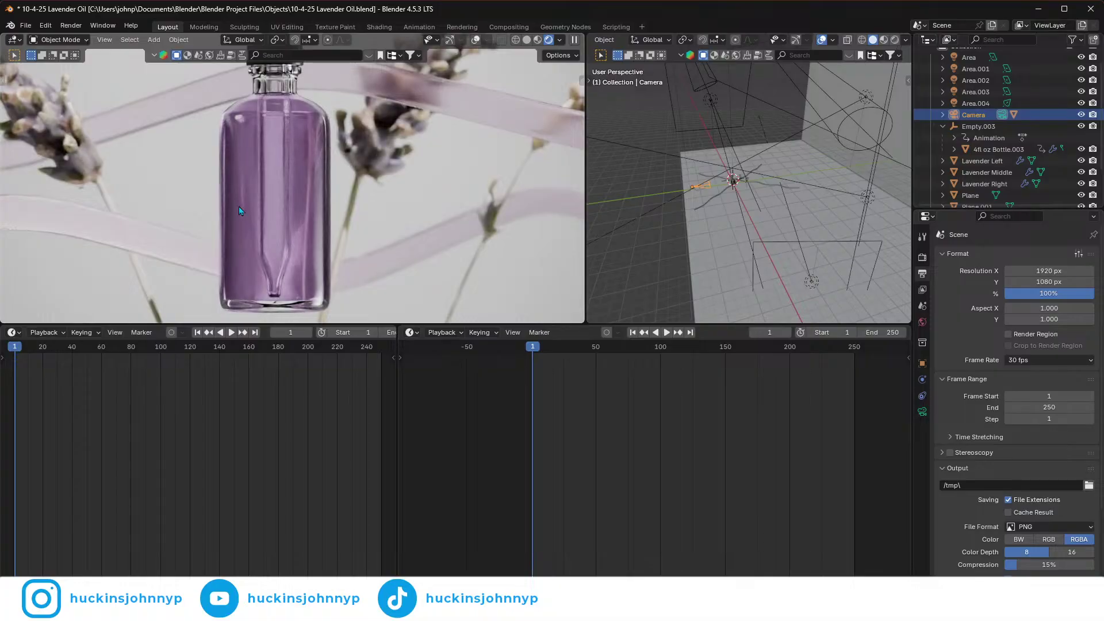
scroll(298, 185, down, 4)
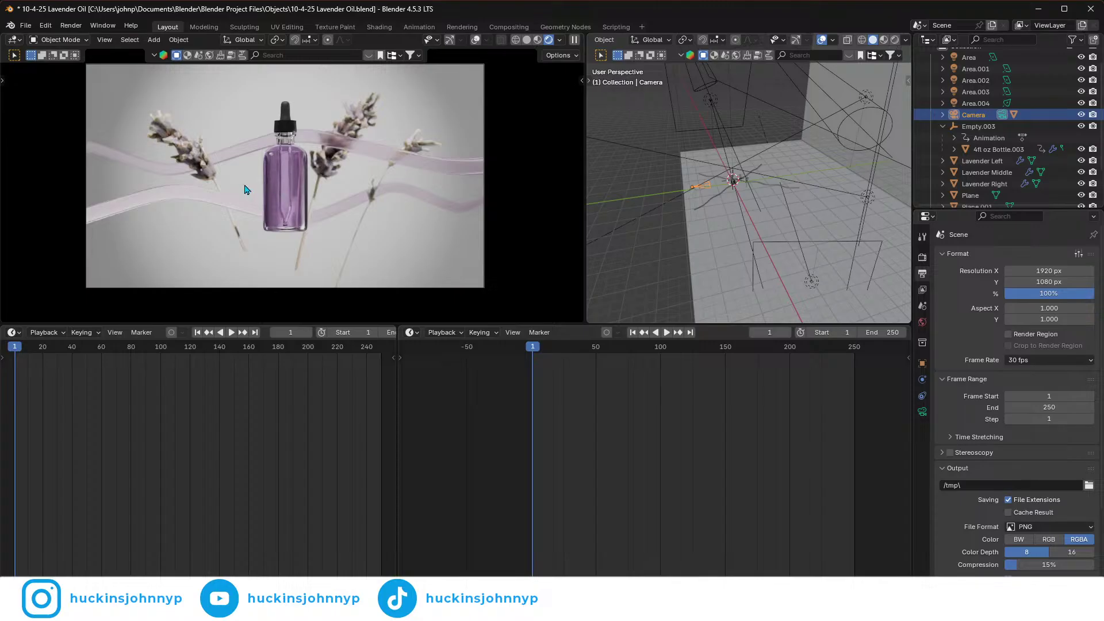
middle_drag(815, 256, 727, 213)
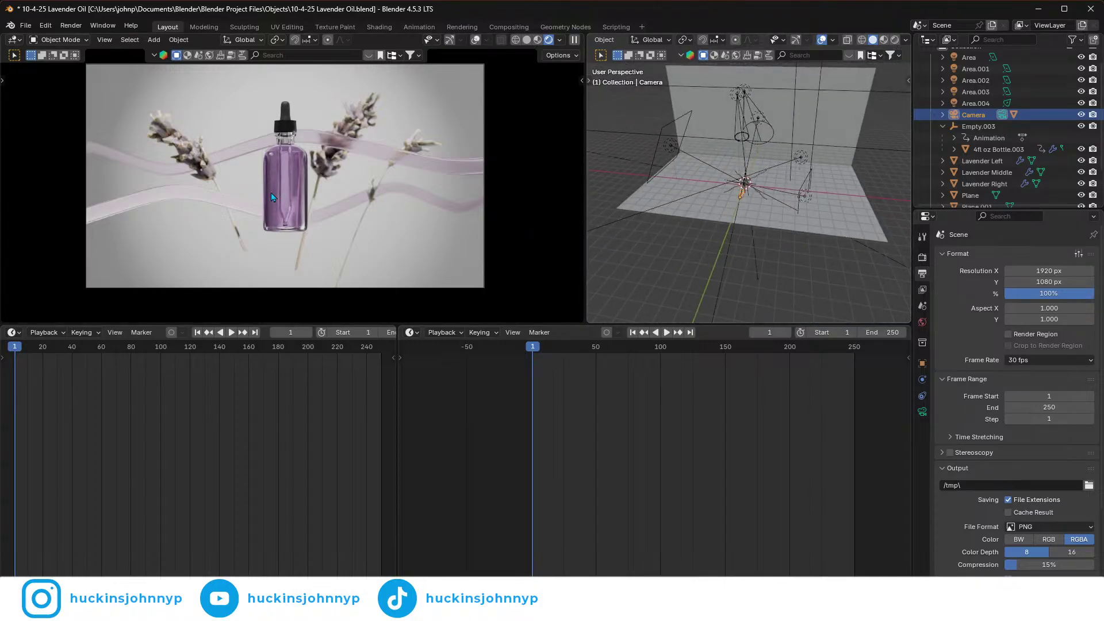
scroll(283, 192, up, 5)
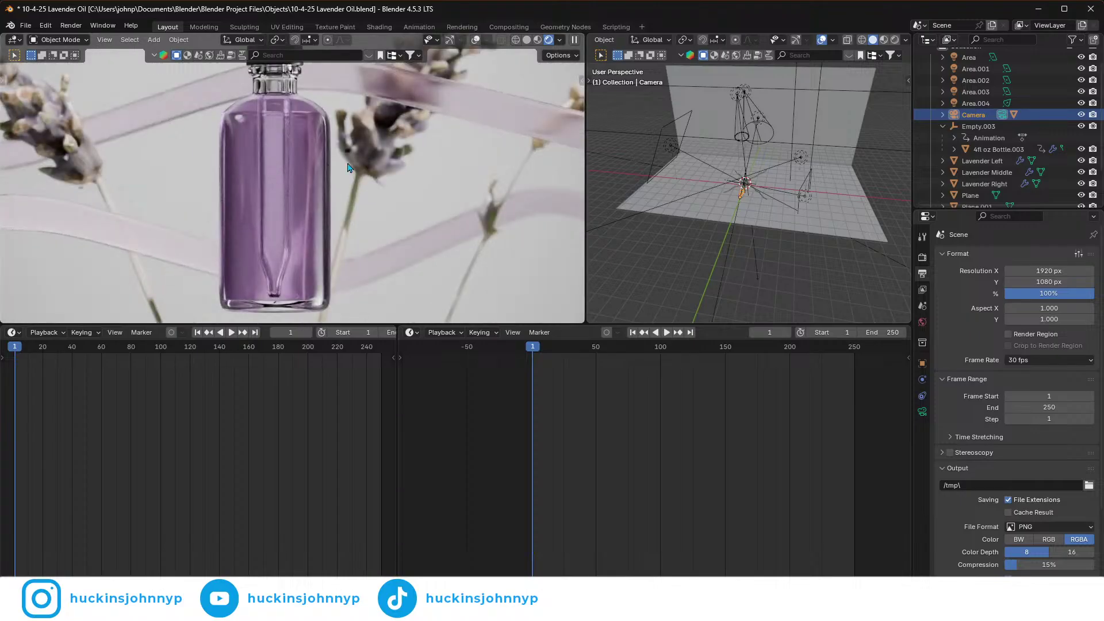
scroll(308, 201, down, 3)
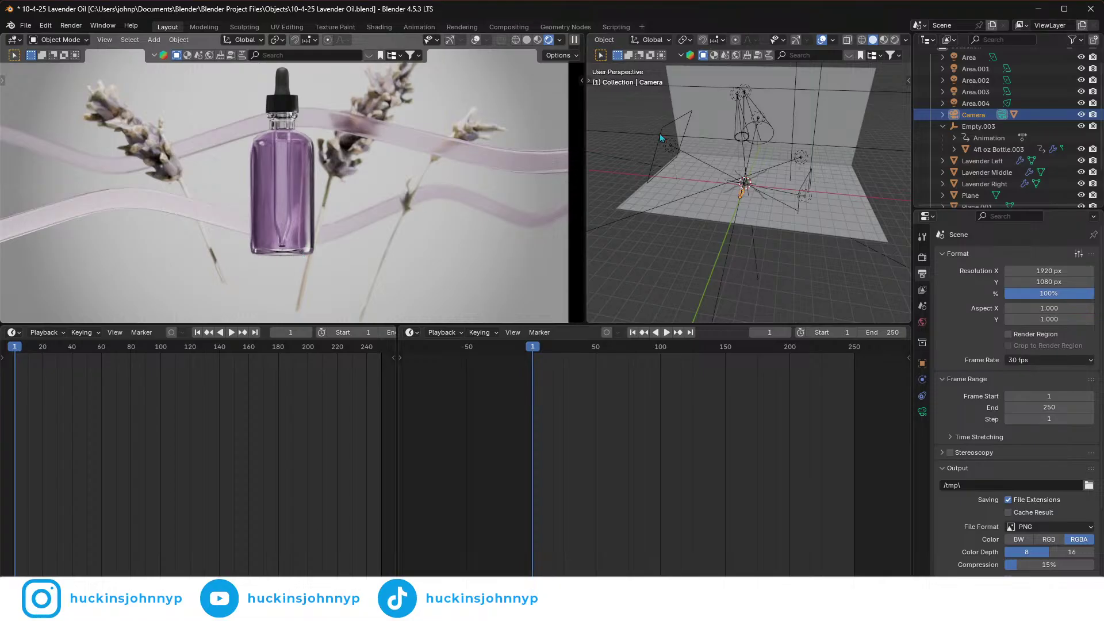
- Slide the lower glass ribbon, Plane.003, along its local X axis in two moves until its near end sits beside the bottle
scroll(764, 230, up, 6)
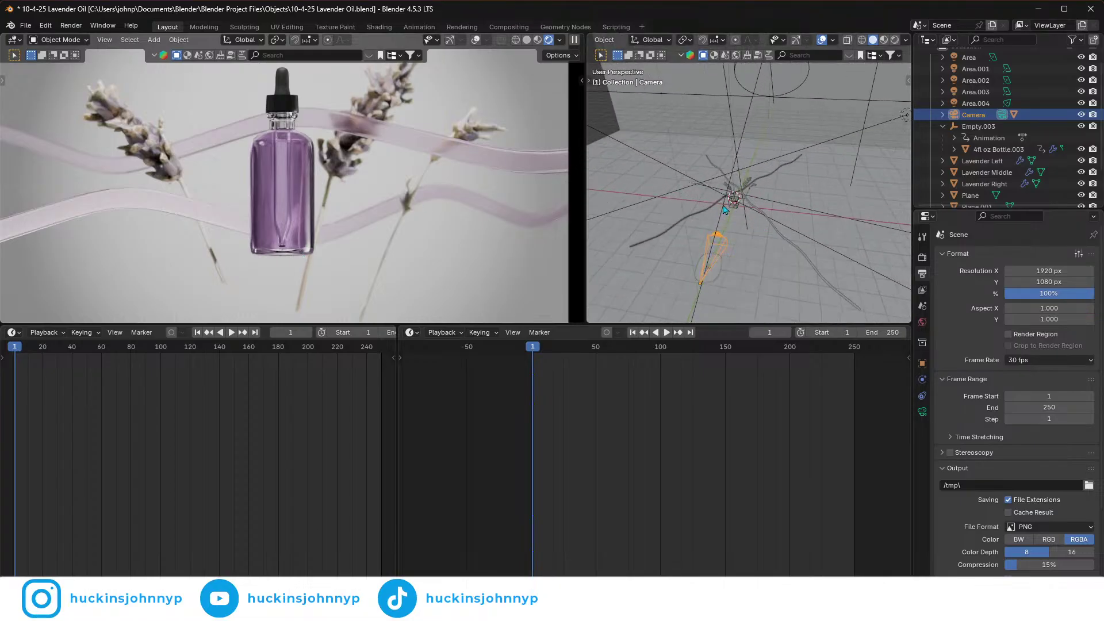
click(692, 219)
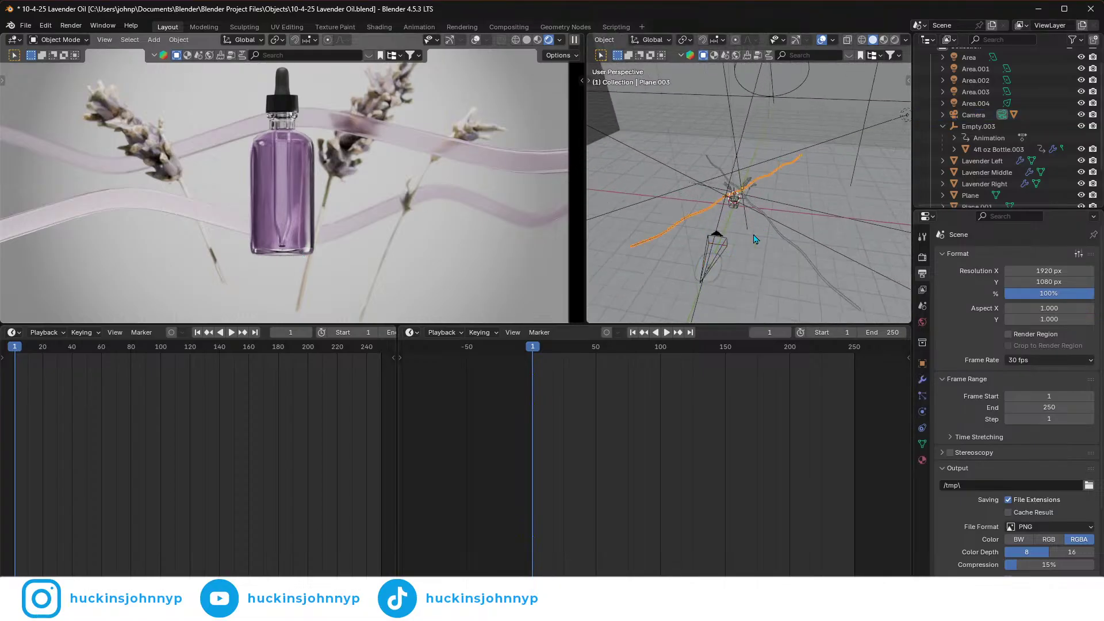
key(g)
key(x)
key(x)
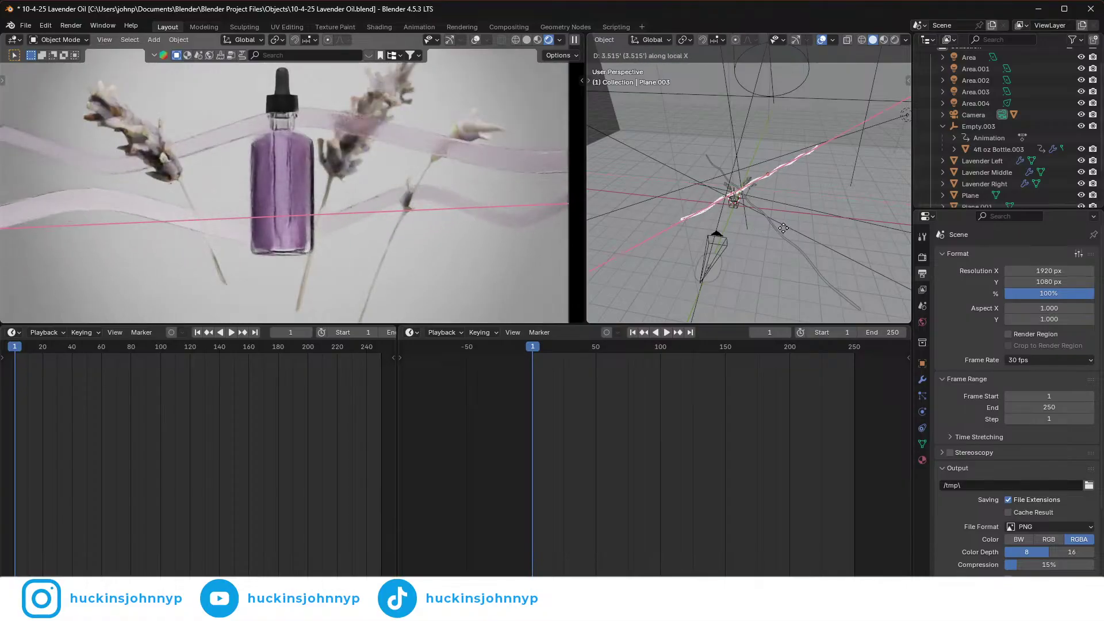
click(788, 237)
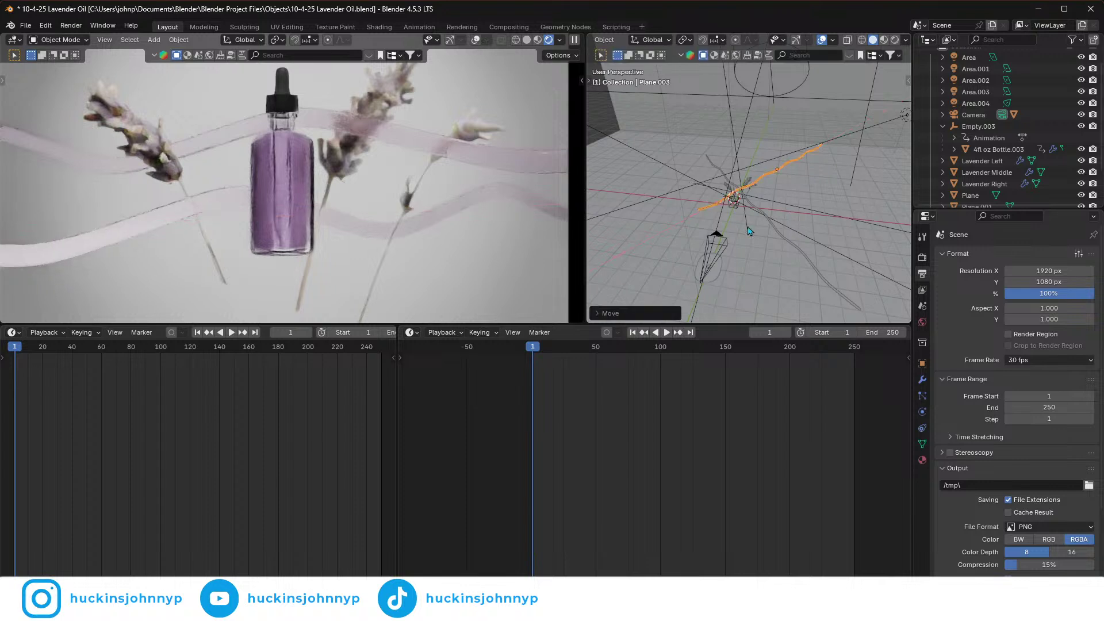
key(g)
key(x)
key(x)
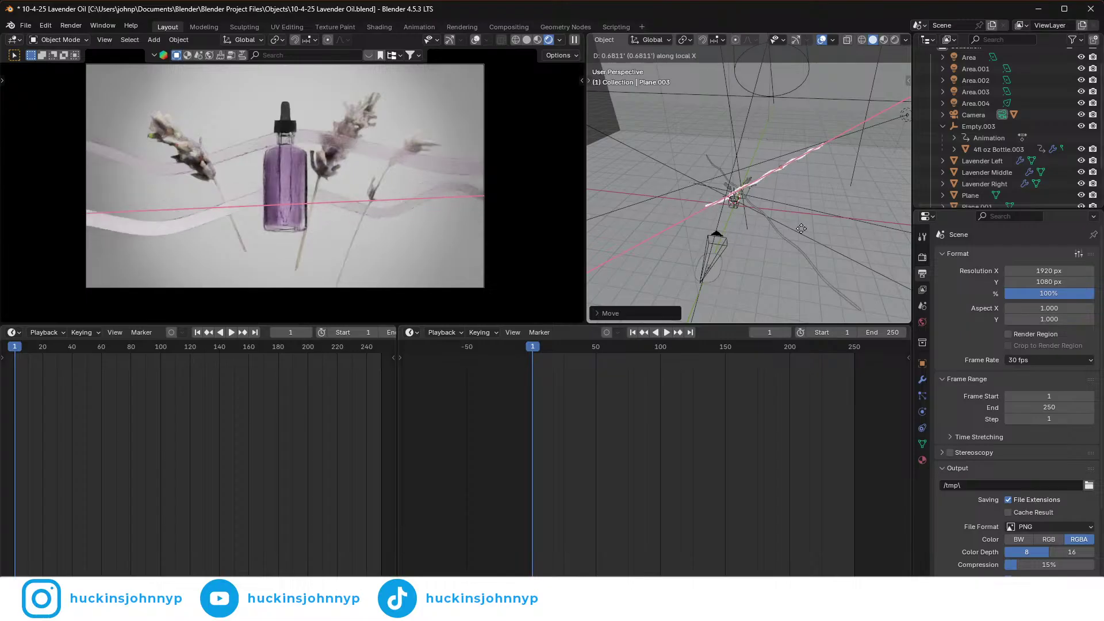
click(855, 232)
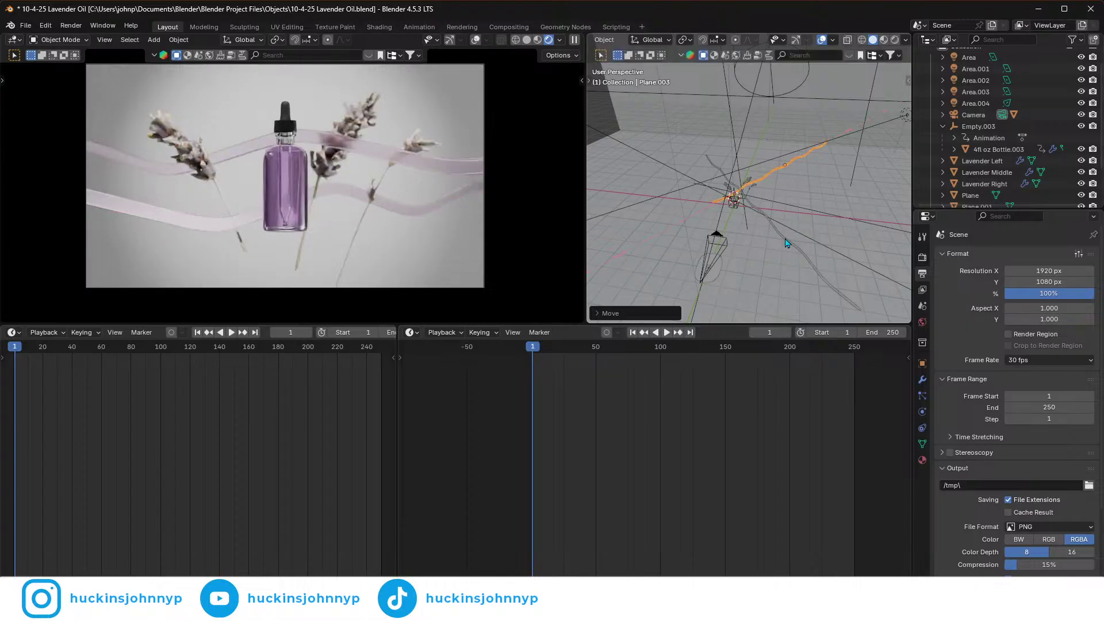
- Slide the upper glass ribbon, Plane.004, about 3.7 ft along its local X axis toward the camera side
click(787, 244)
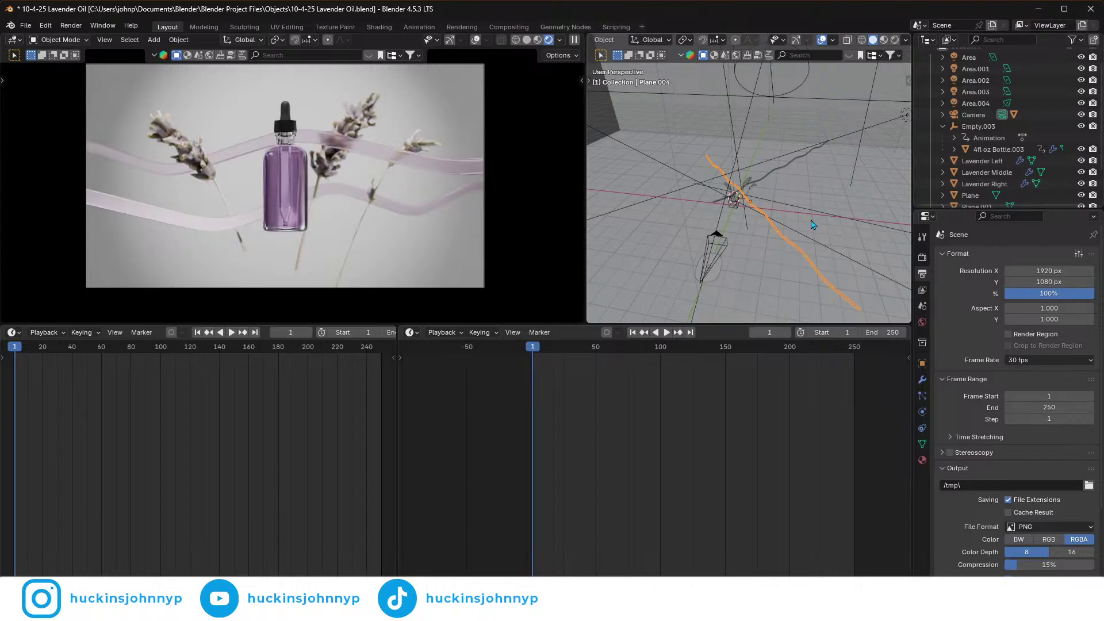
key(g)
key(x)
key(x)
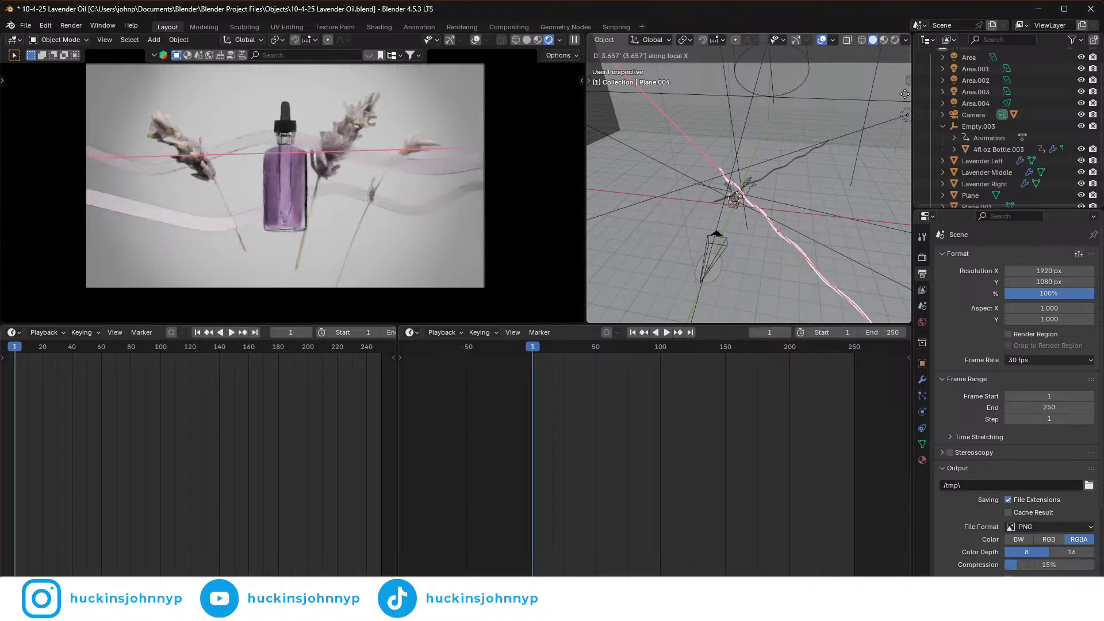
click(586, 119)
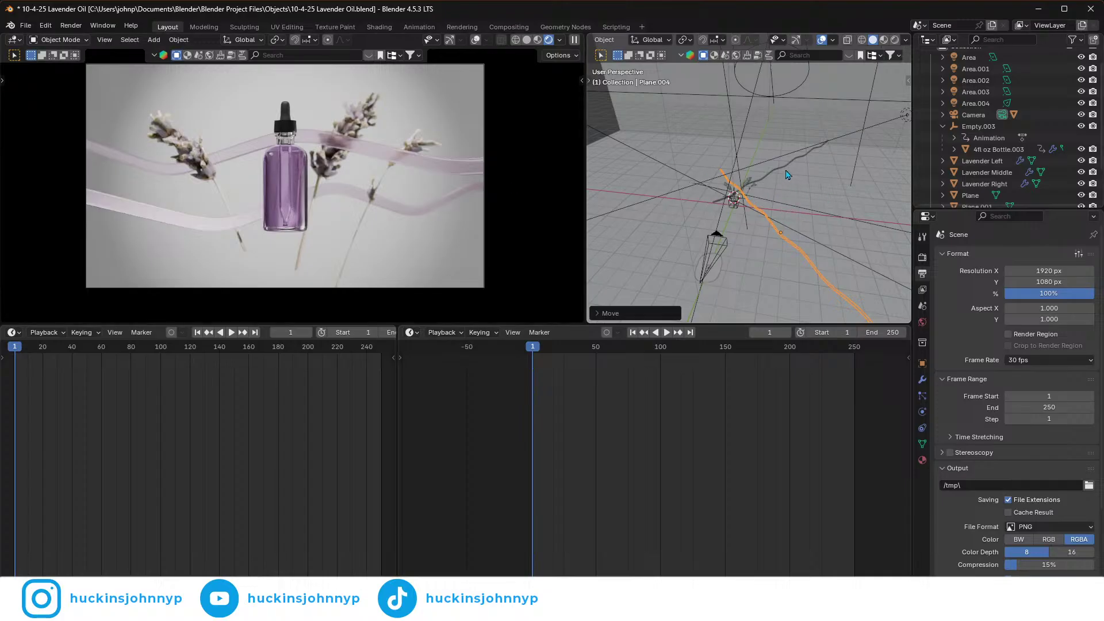
- Stretch the lower glass ribbon, Plane.003, along its local X axis by a factor of about 1.81
click(773, 175)
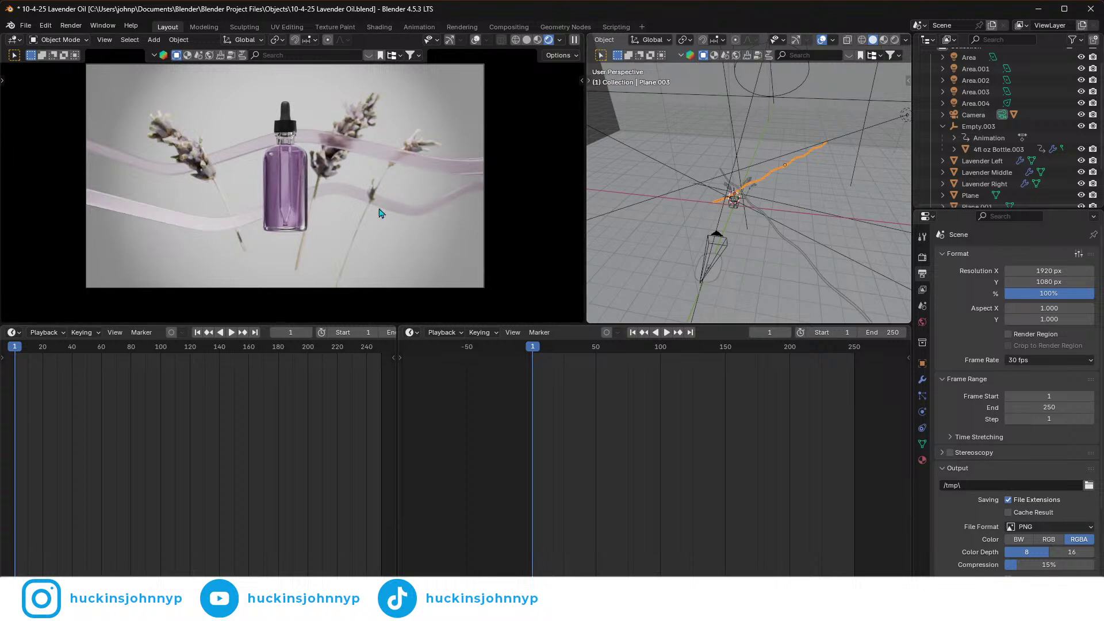
key(s)
key(x)
key(x)
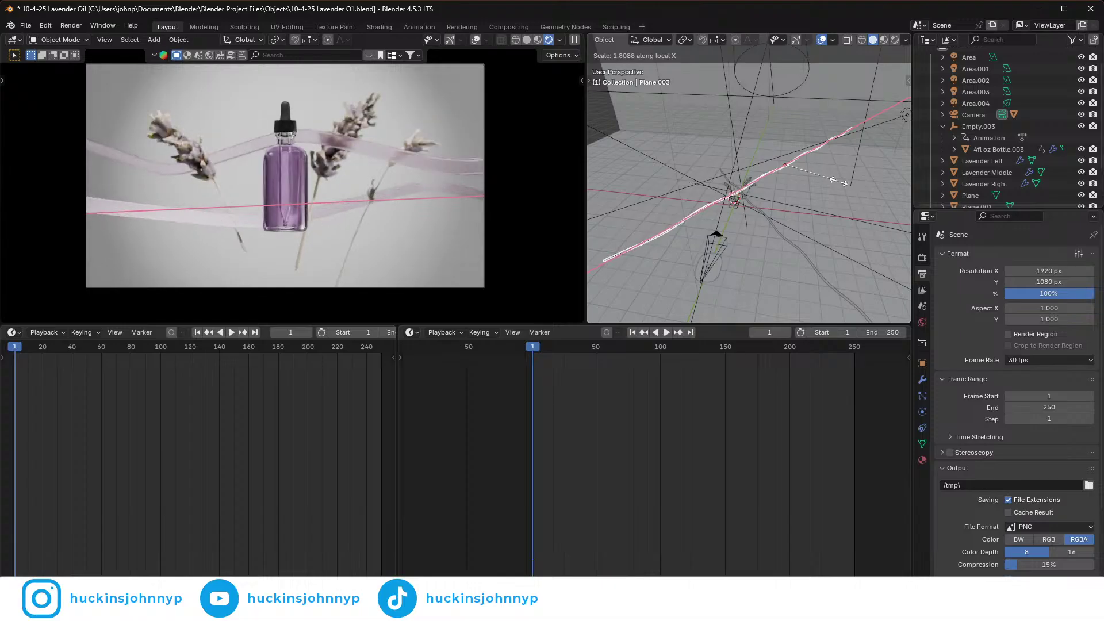
click(839, 182)
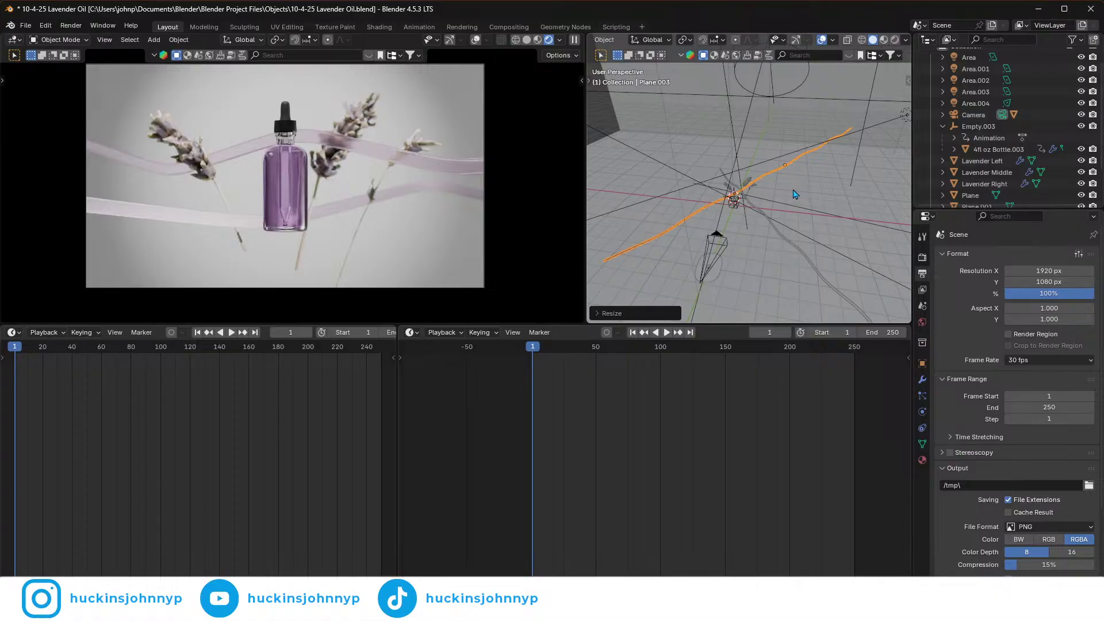
- Shorten the lower glass ribbon, Plane.003, along its local X axis by a factor of about 0.85
key(s)
key(x)
key(x)
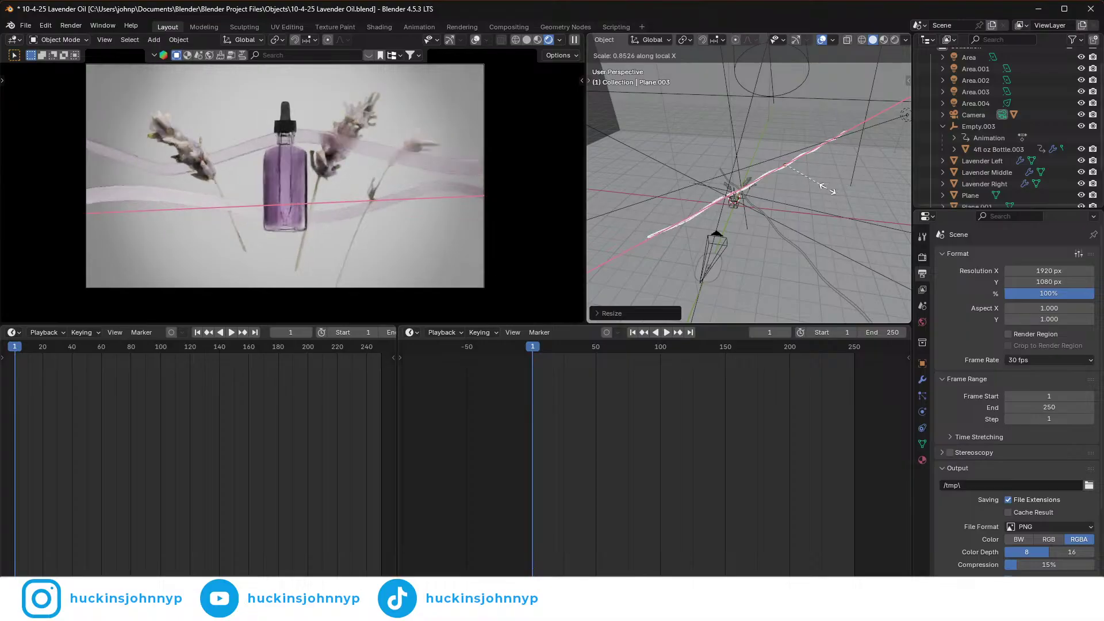
click(826, 189)
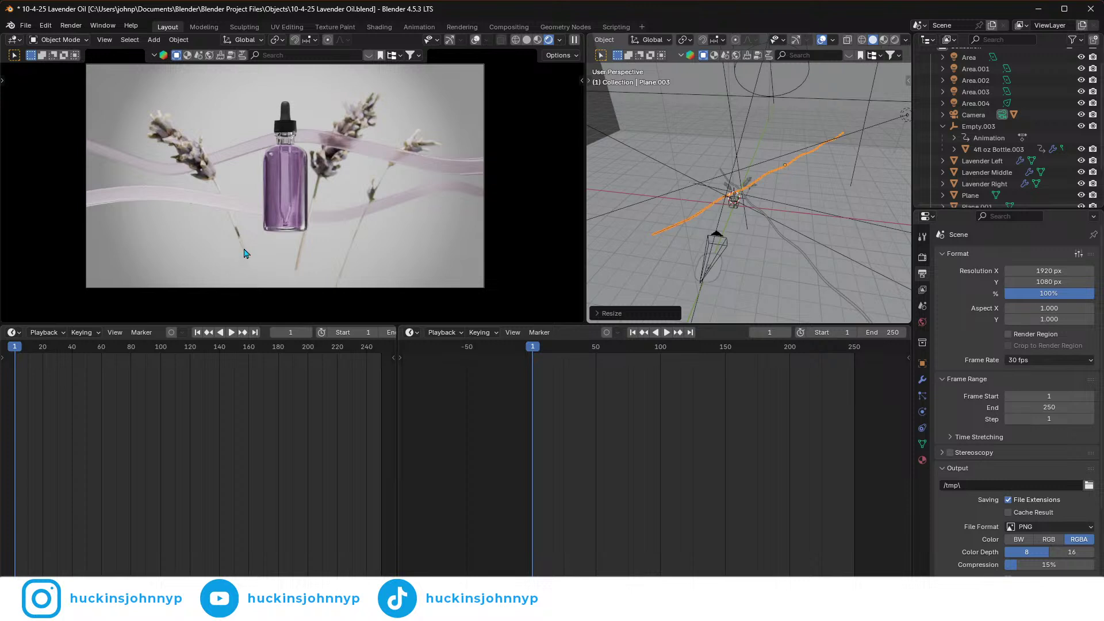
- Move the bottle's parent empty, Empty.003, a short distance along the global Y axis toward the camera
scroll(149, 172, up, 5)
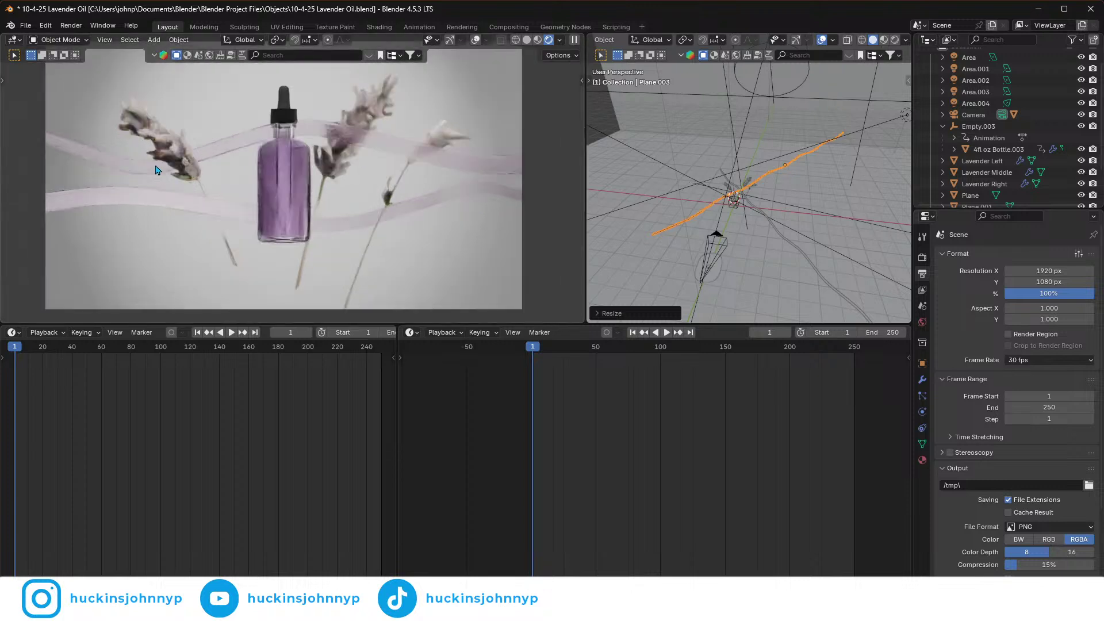
key(Home)
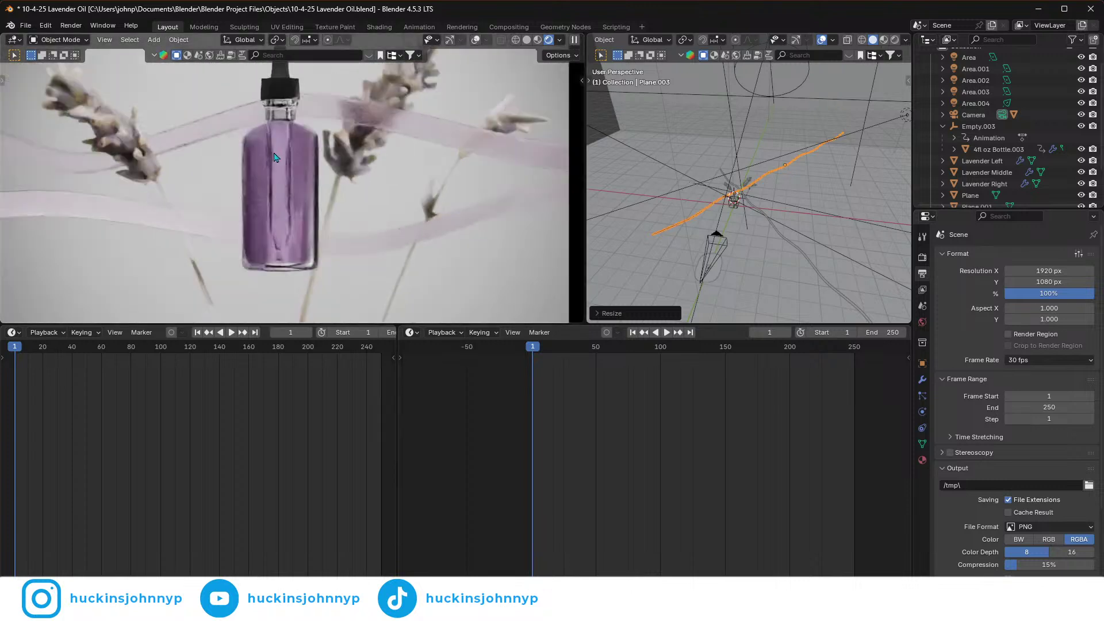
middle_drag(754, 221, 725, 196)
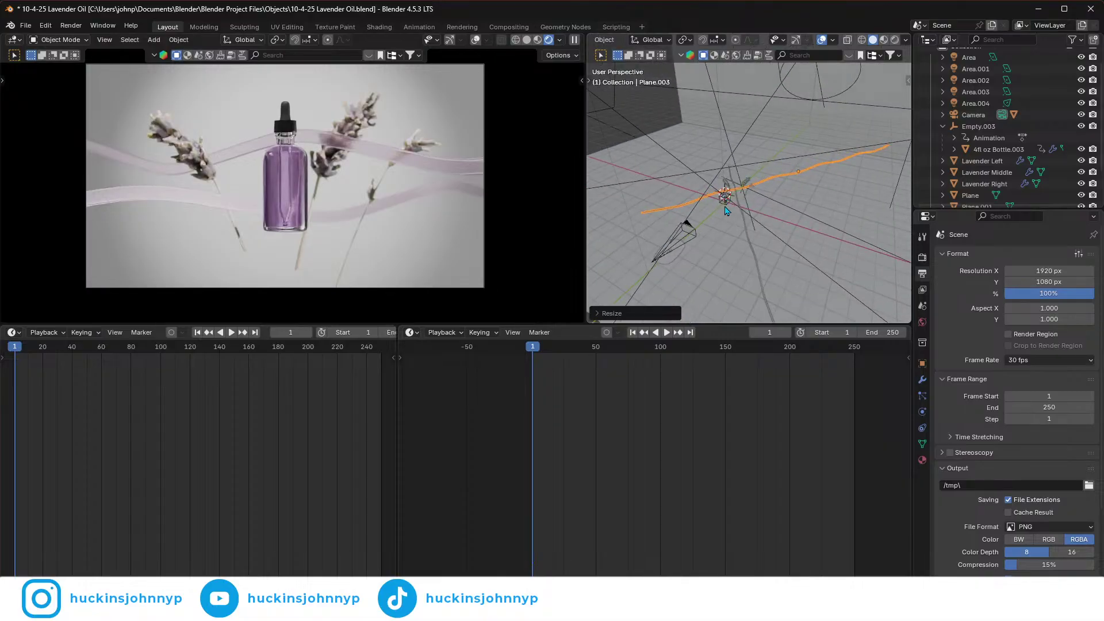
click(725, 208)
key(g)
key(y)
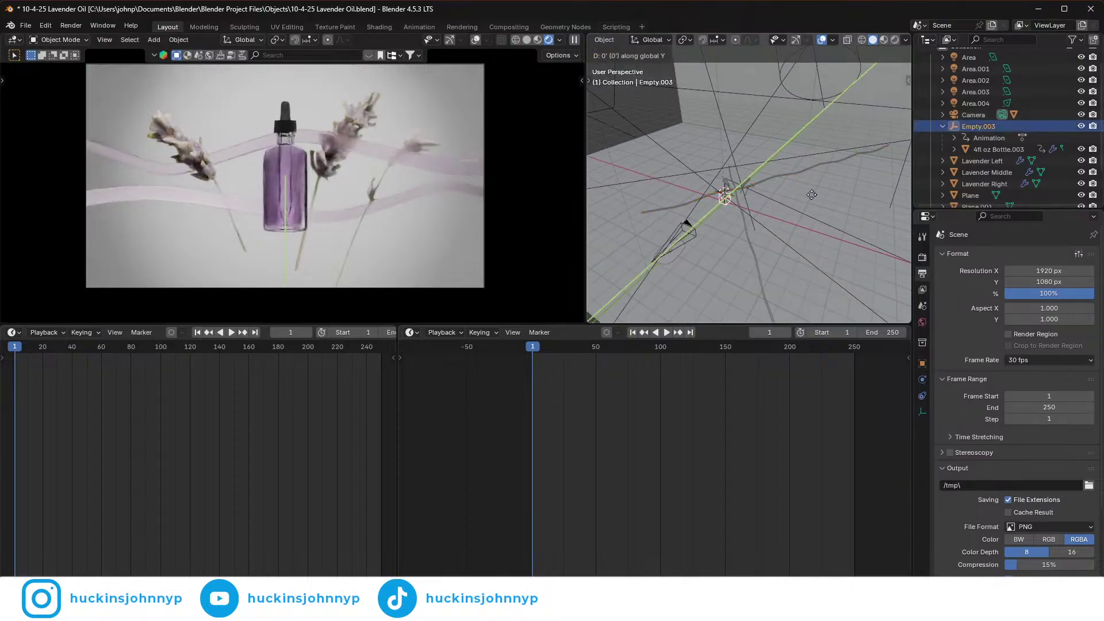
click(753, 229)
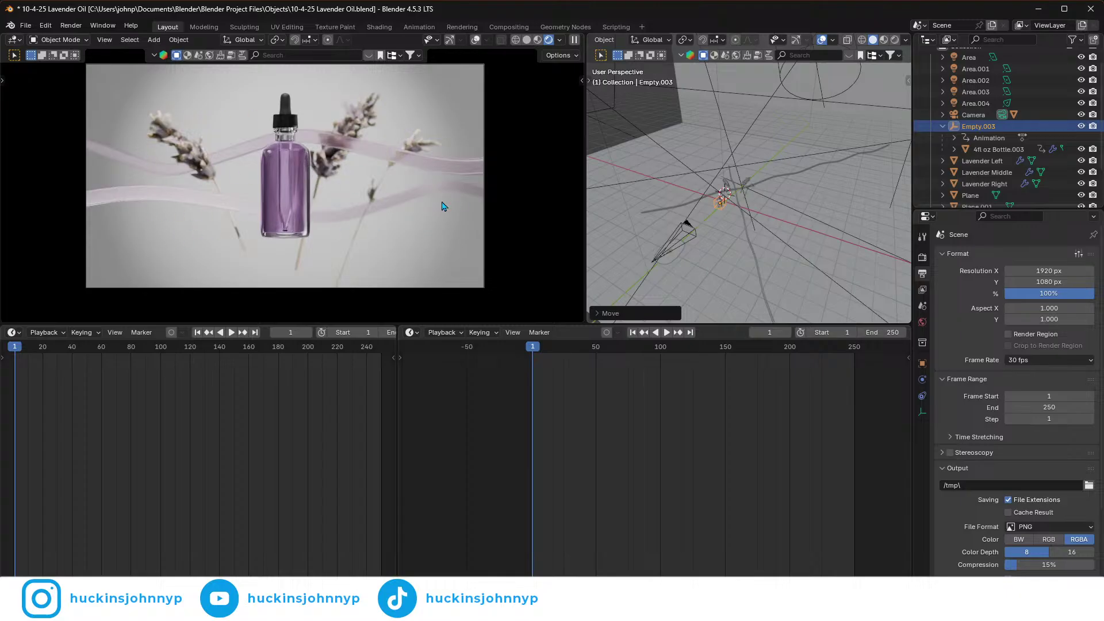
scroll(286, 218, down, 3)
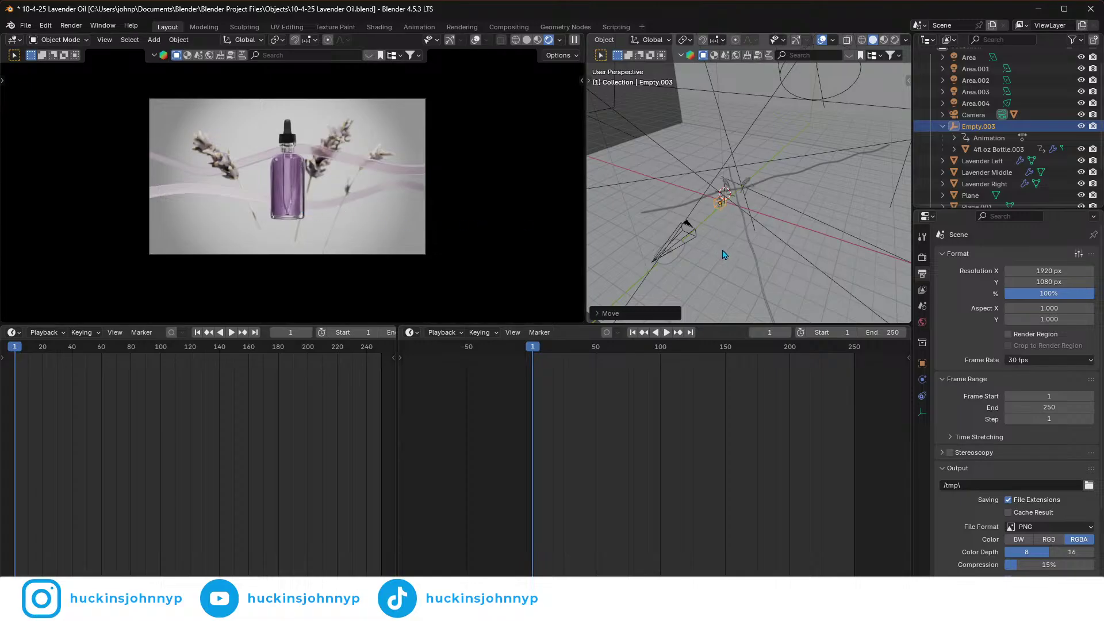
- Rotate the lower glass ribbon, Plane.003, by about -2.6 degrees around its local Z axis
middle_drag(709, 240, 707, 246)
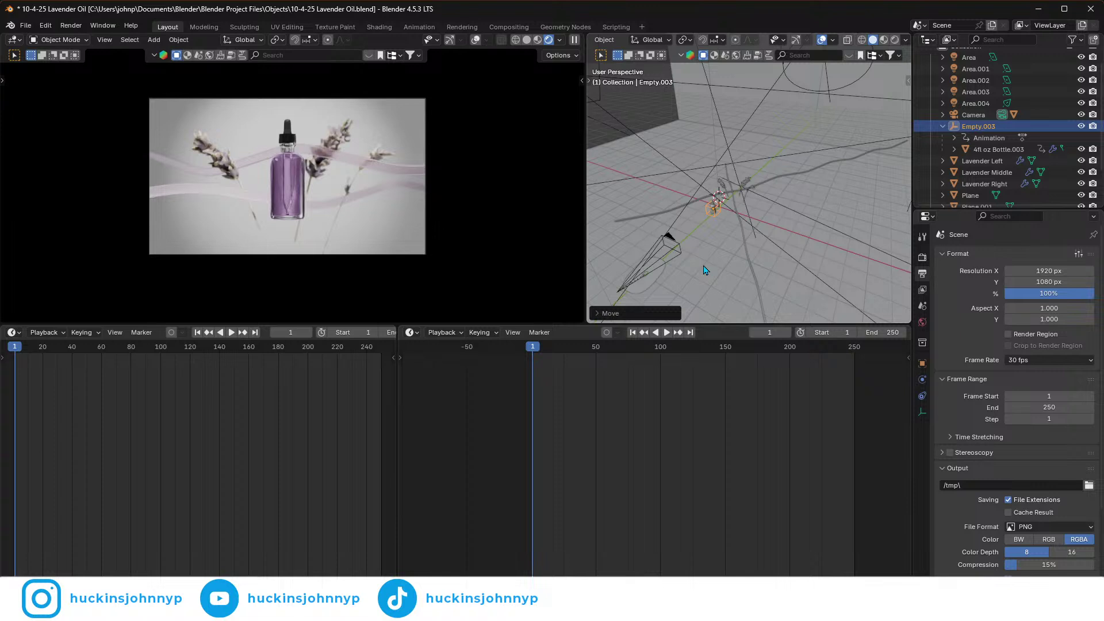
middle_drag(706, 270, 752, 206)
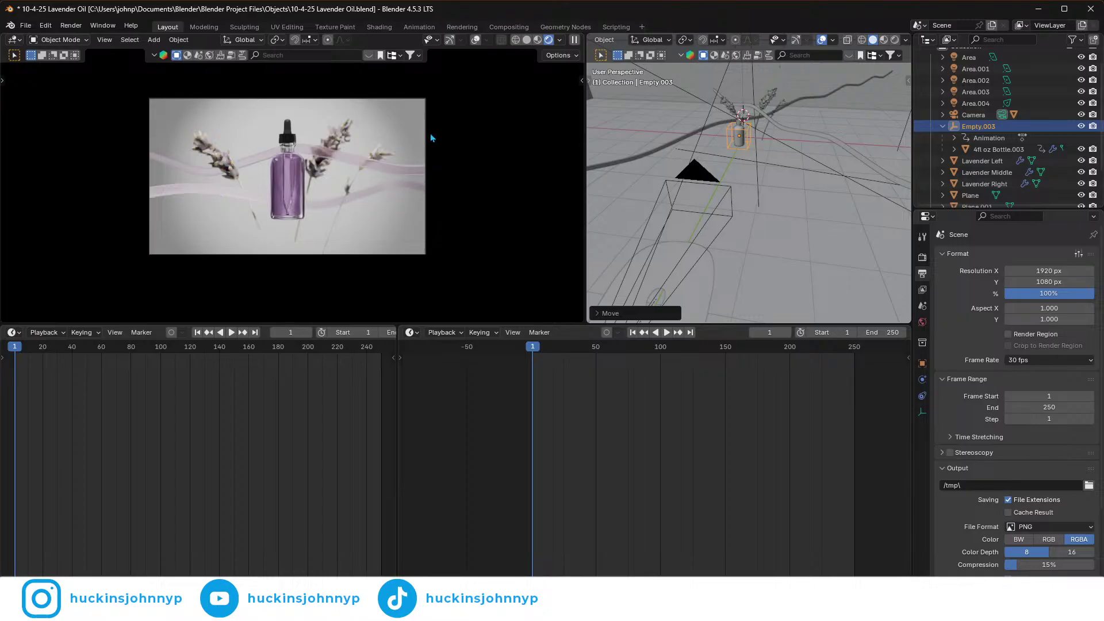
click(700, 134)
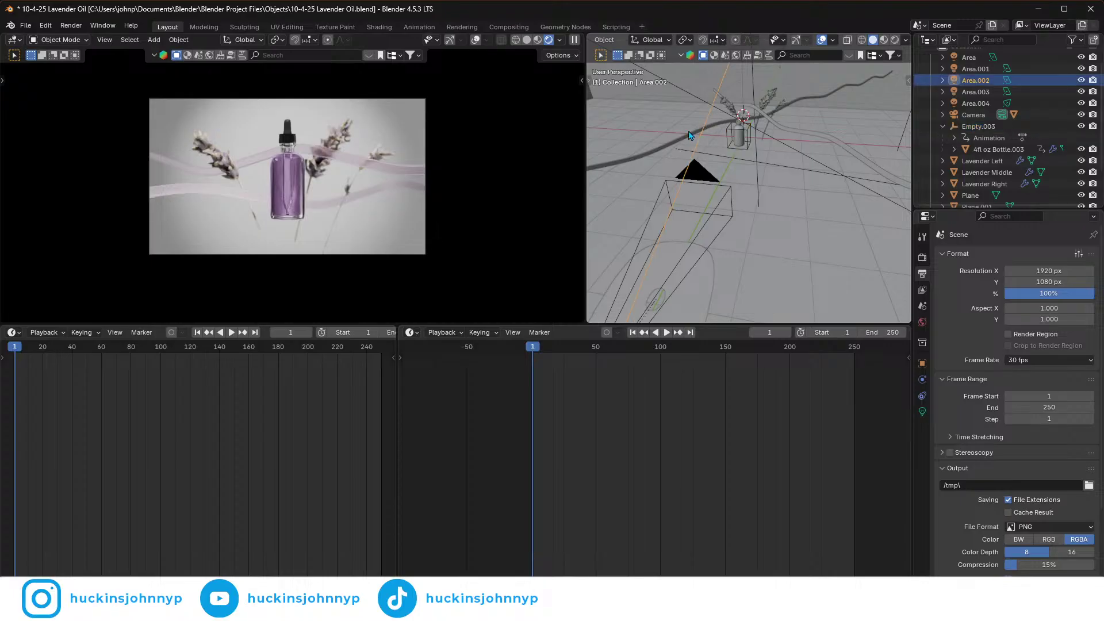
click(690, 134)
middle_drag(832, 184, 798, 196)
key(s)
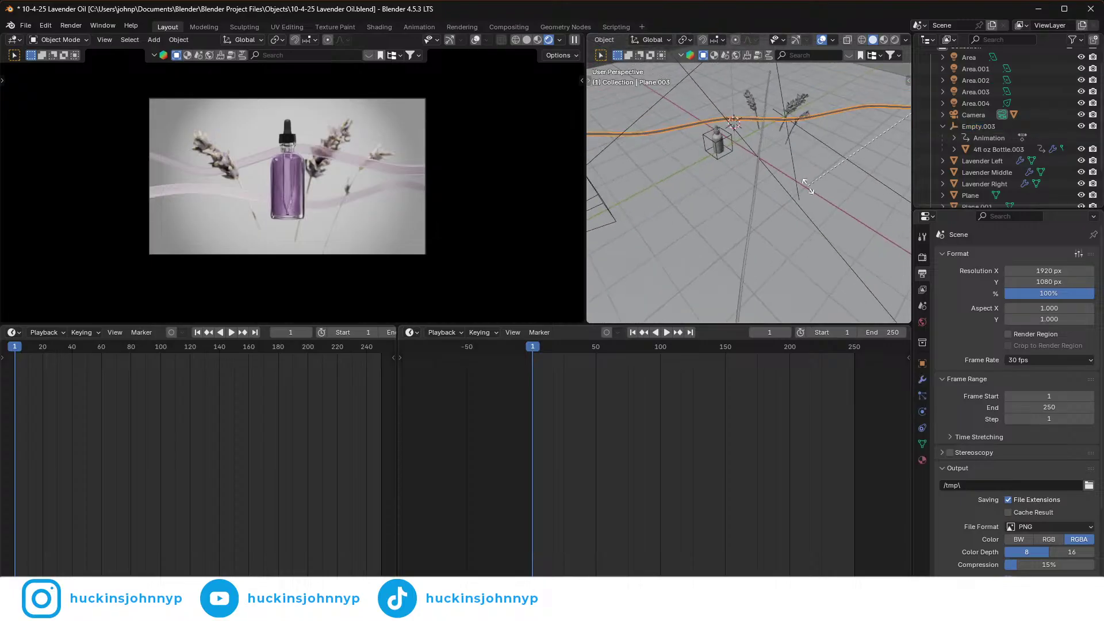
key(r)
key(y)
key(y)
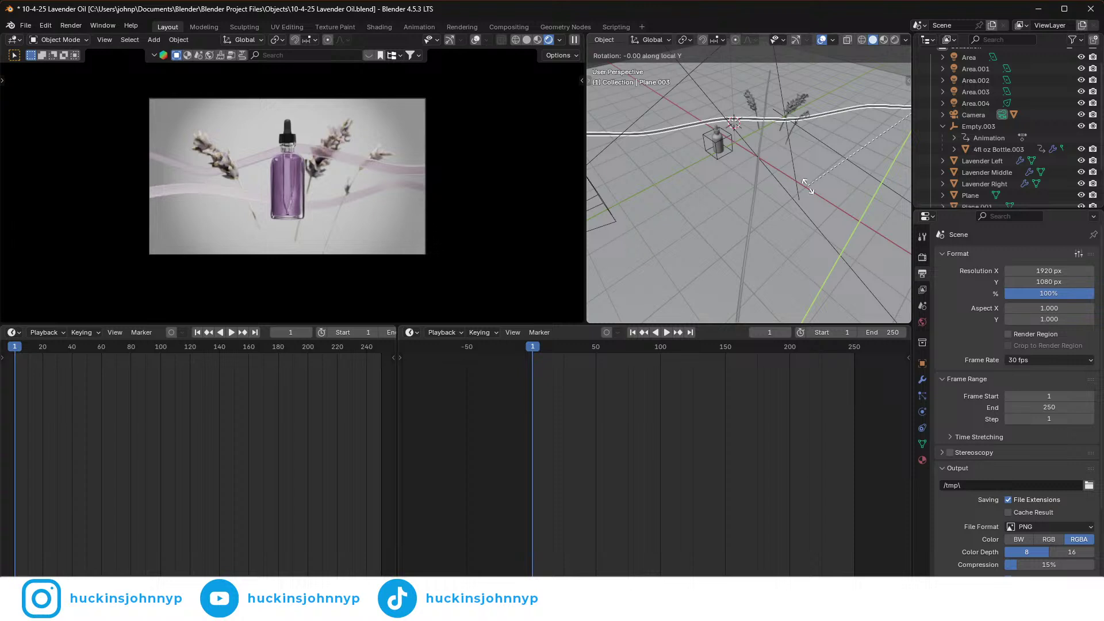
middle_drag(808, 186, 843, 198)
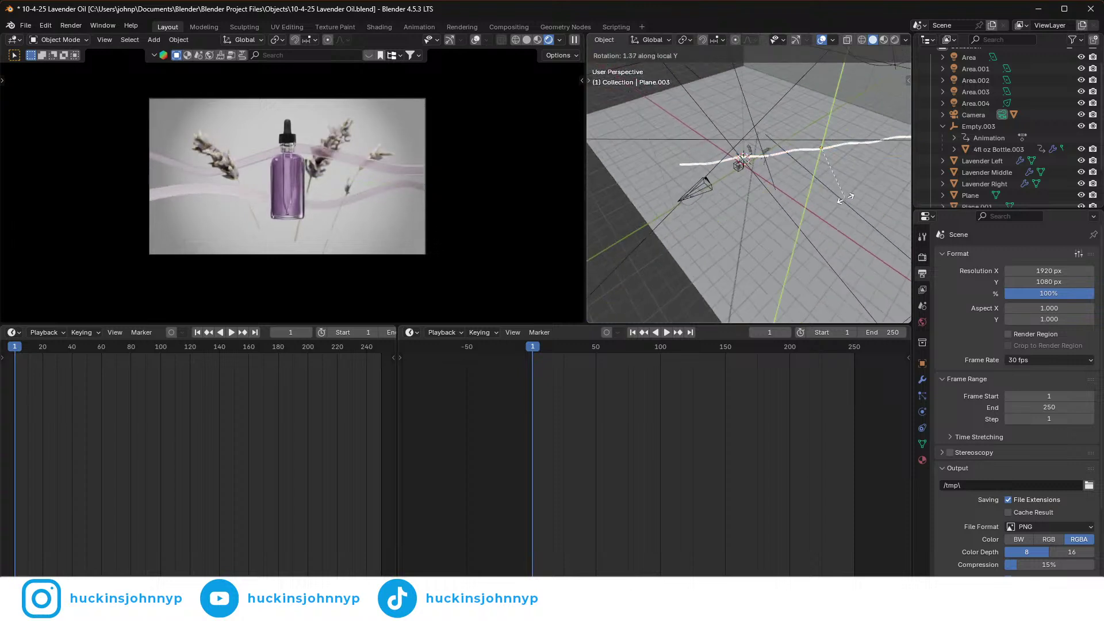
key(z)
key(z)
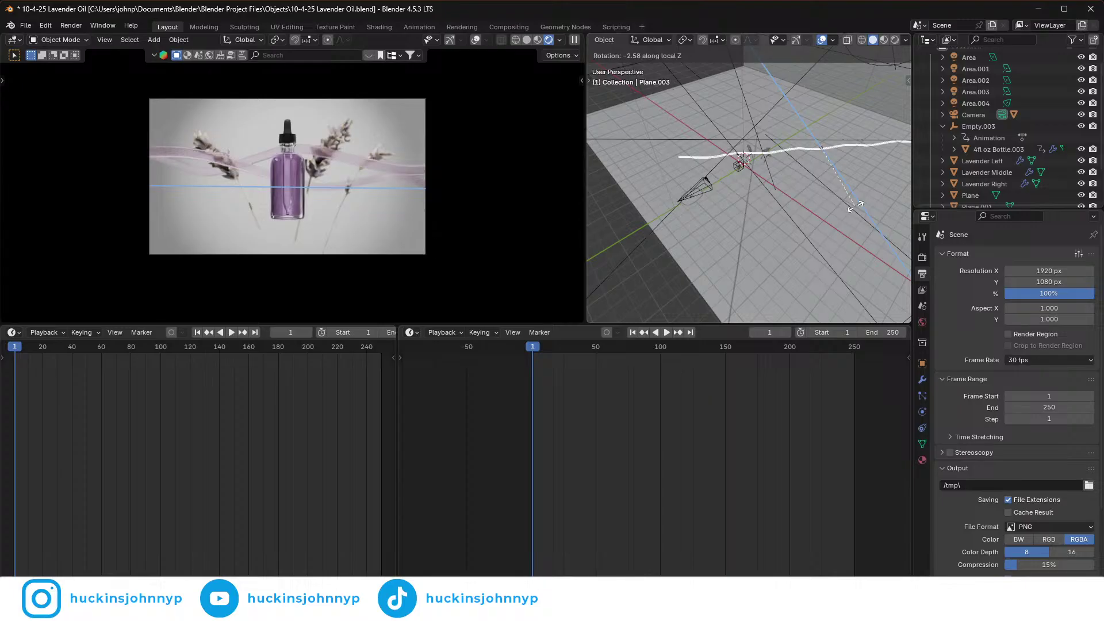
click(855, 205)
- Lower the glass ribbon Plane.003 about 0.15 ft along the global Z axis
key(g)
key(z)
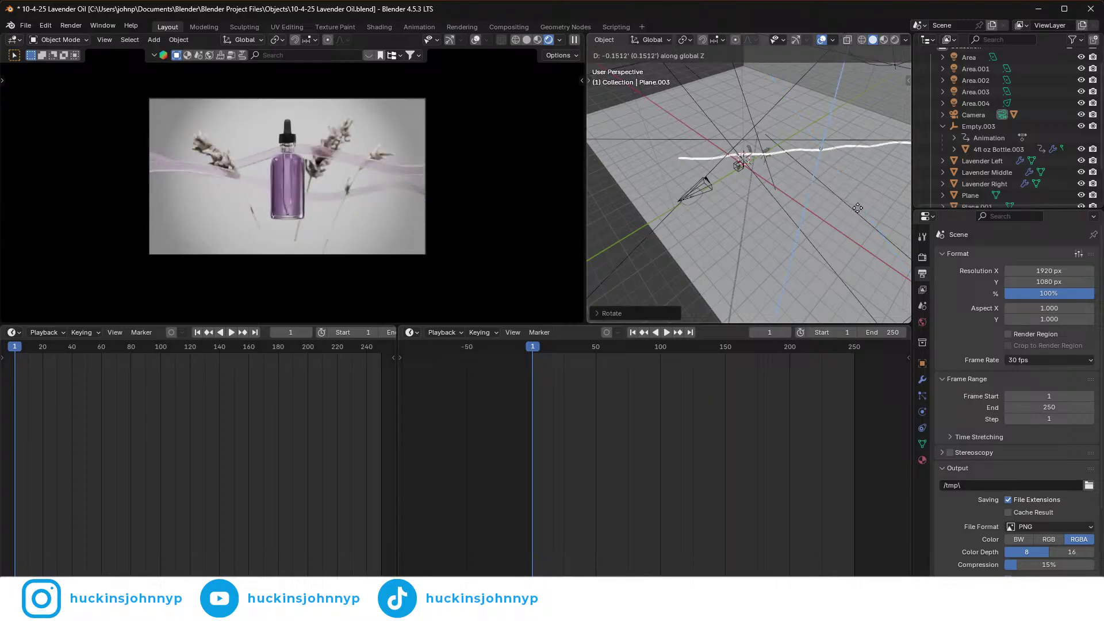
click(857, 207)
- Try rotating the upper glass ribbon, Plane.004, around its local Z axis and shifting it along global Z
middle_drag(791, 167, 717, 179)
click(720, 174)
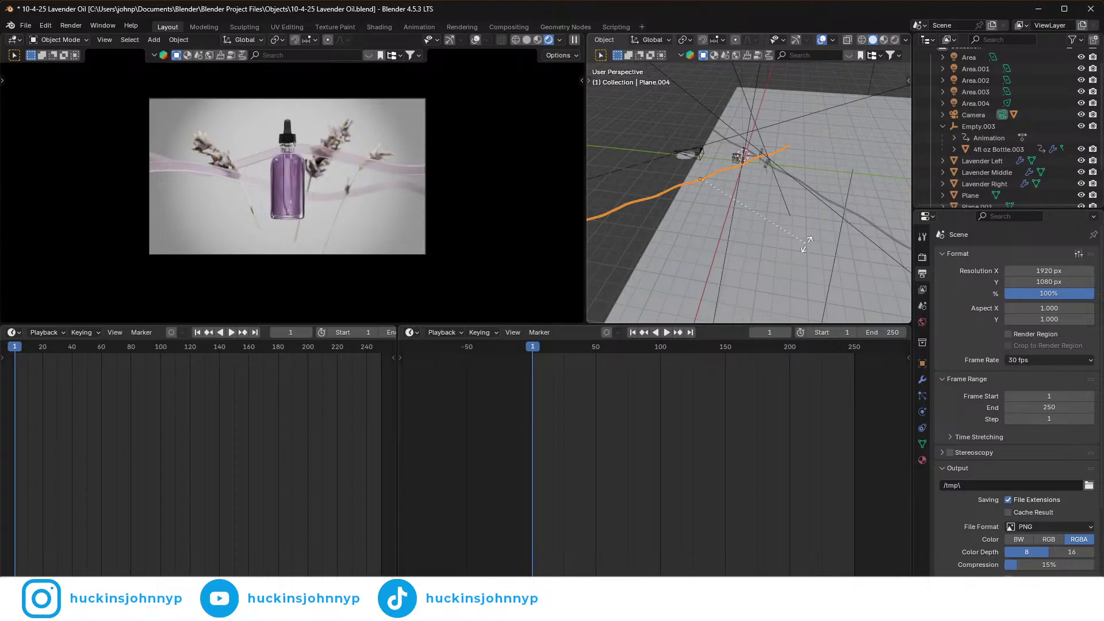
key(z)
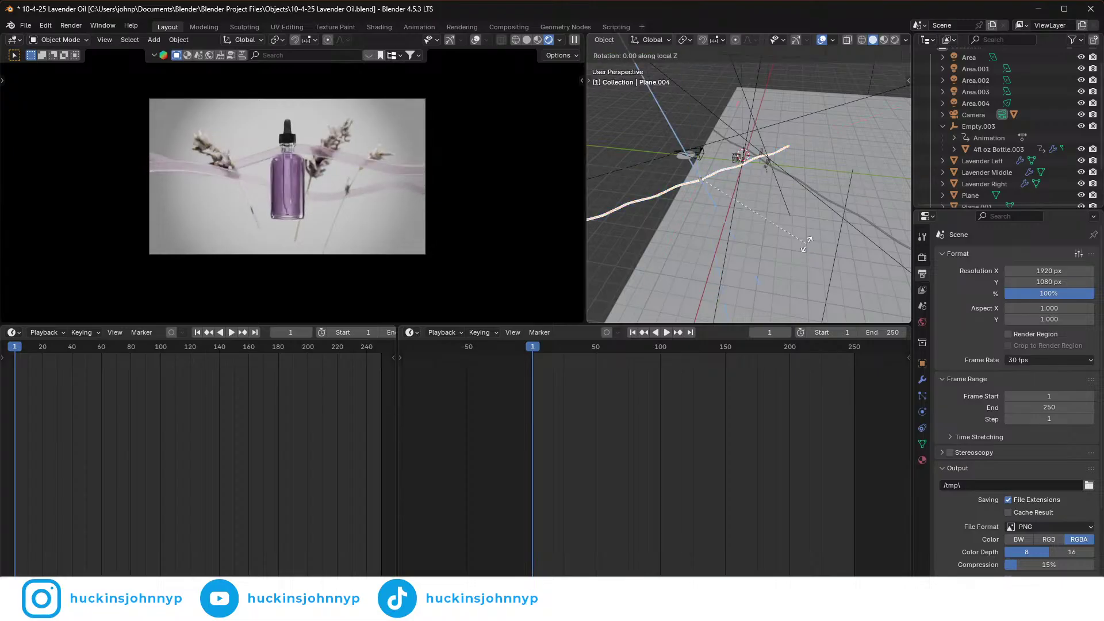
key(z)
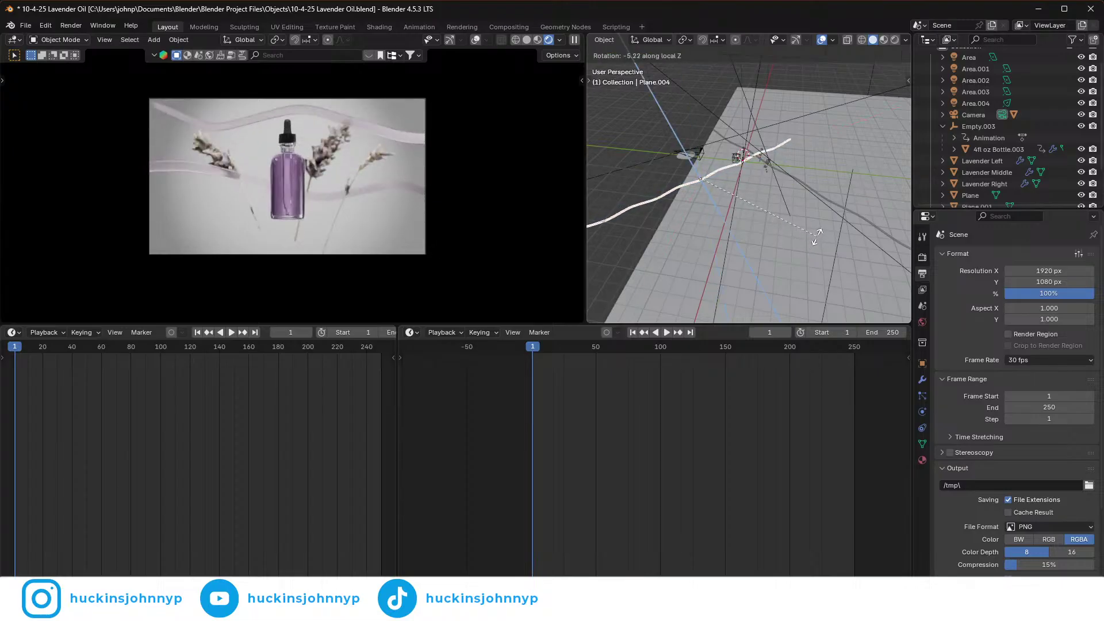
click(816, 214)
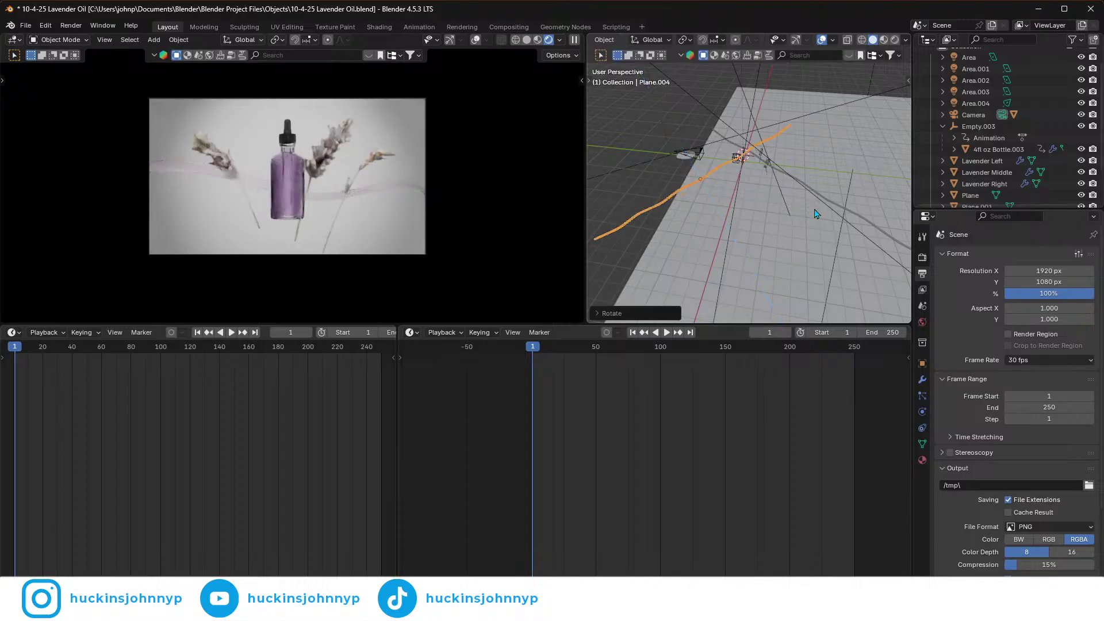
key(g)
key(z)
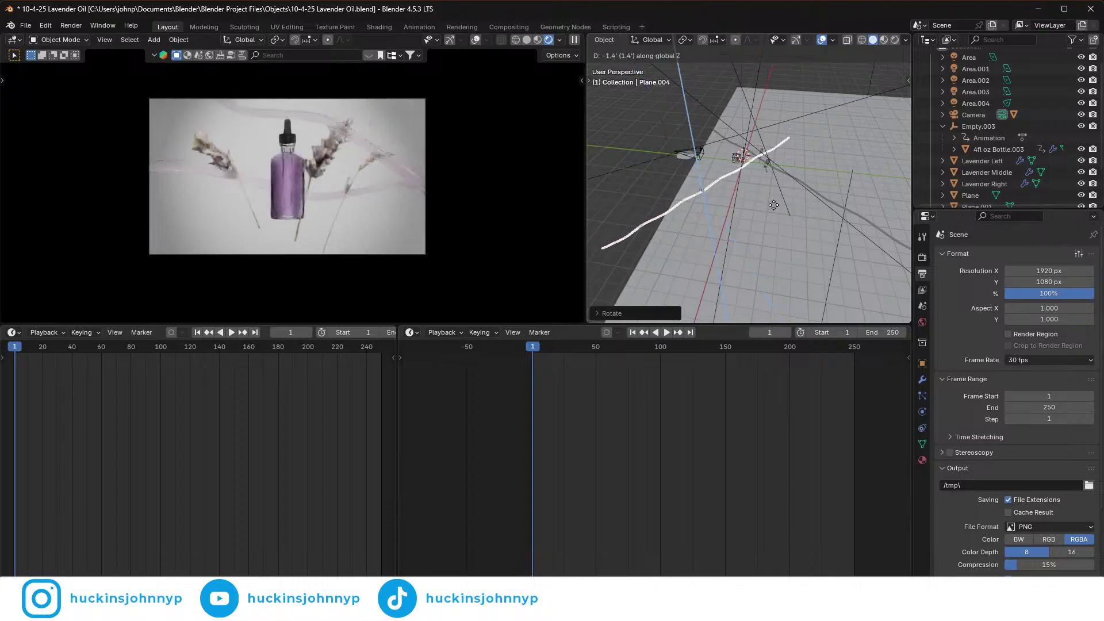
key(Escape)
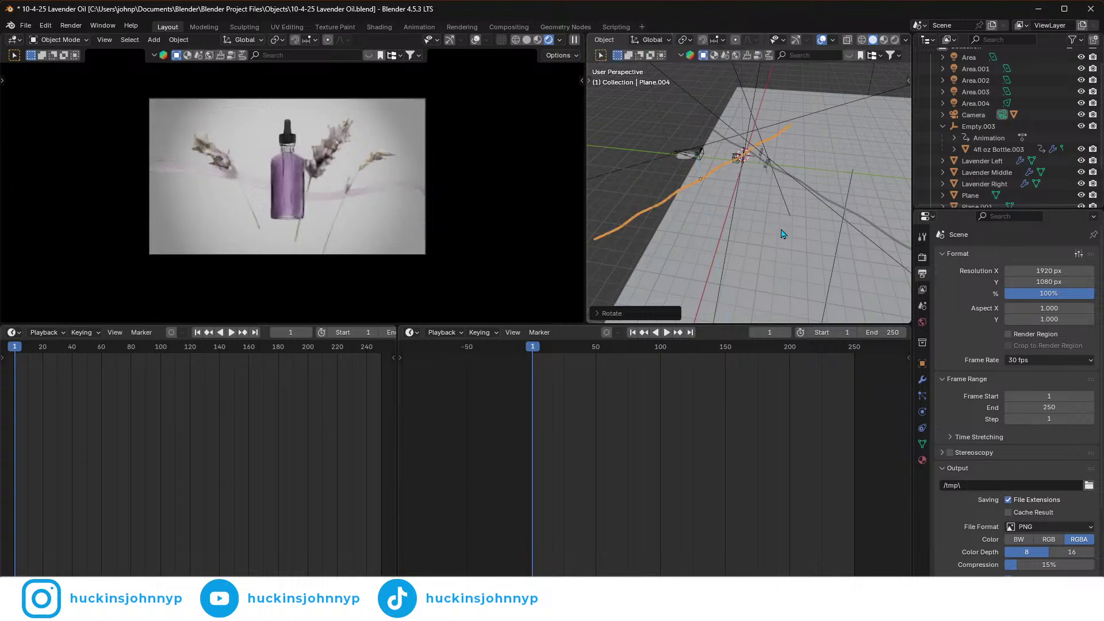
- Save the project file and undo the last rotation of the upper glass ribbon, Plane.004
key(ctrl+s)
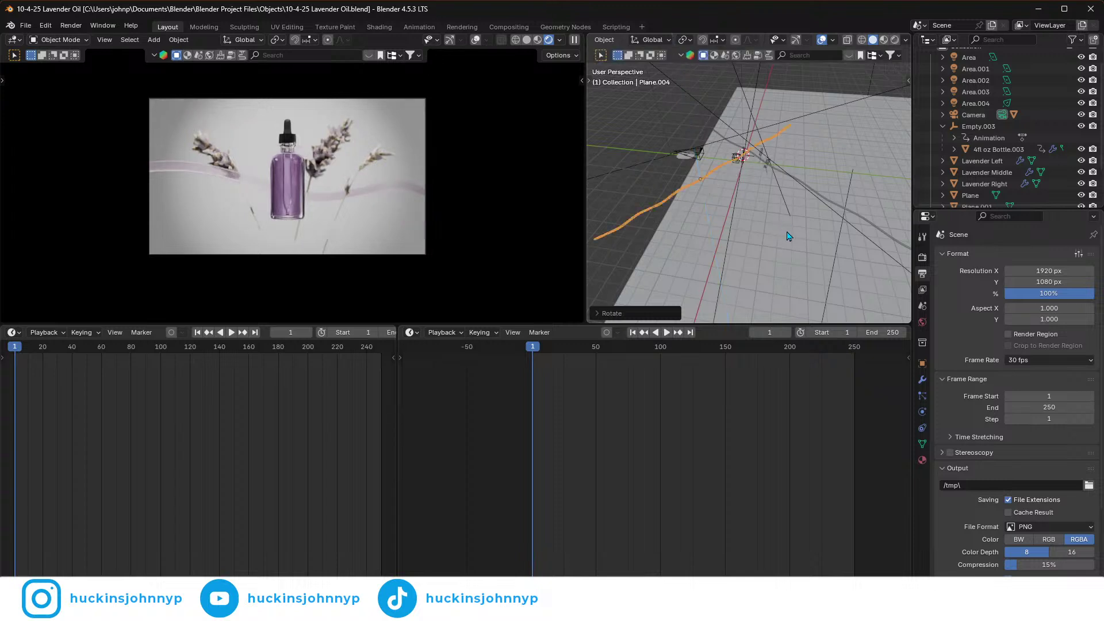
key(ctrl+z)
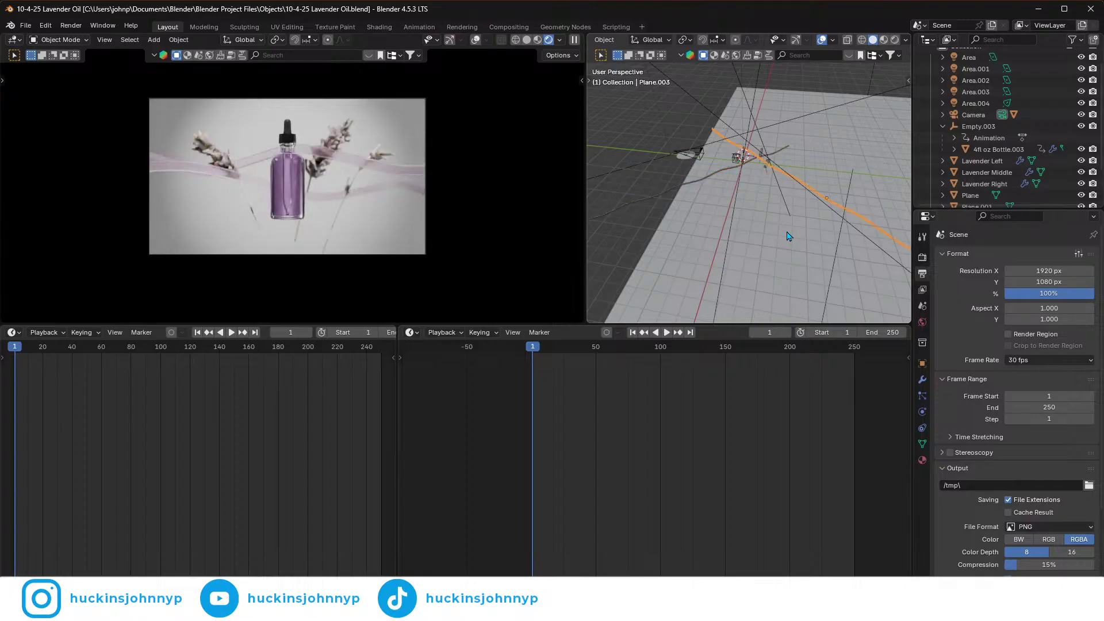
click(706, 181)
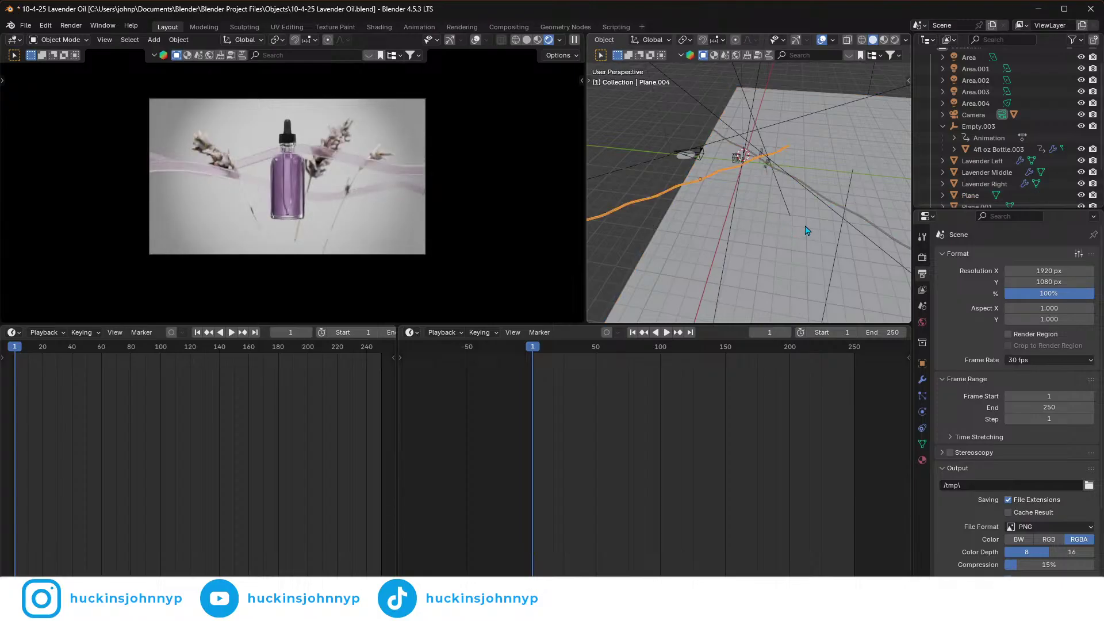
key(r)
key(x)
key(z)
key(z)
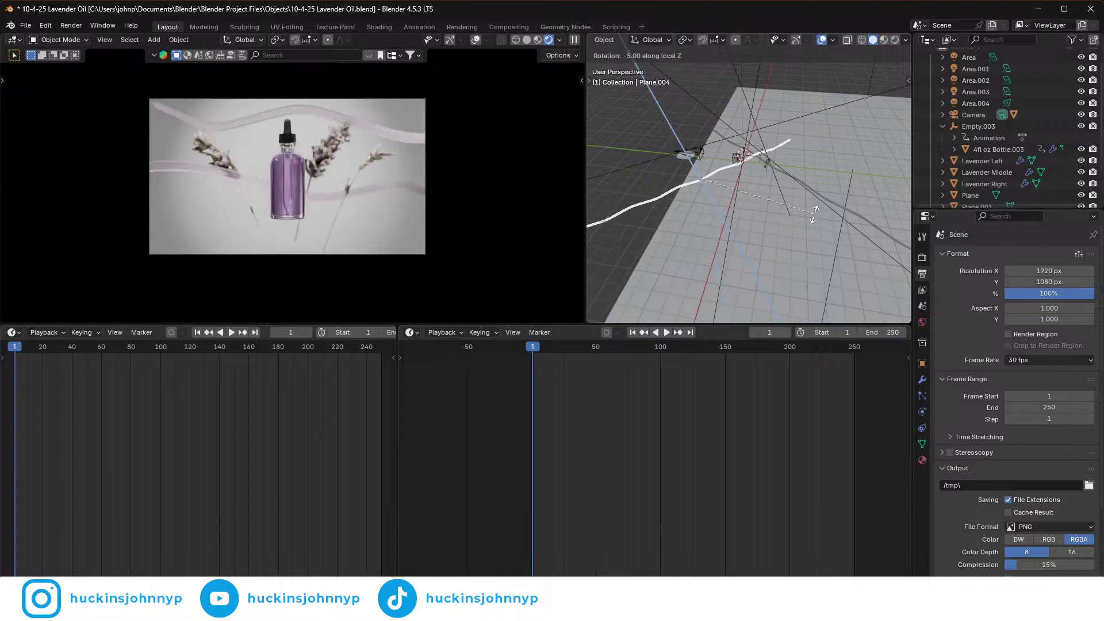
right_click(810, 231)
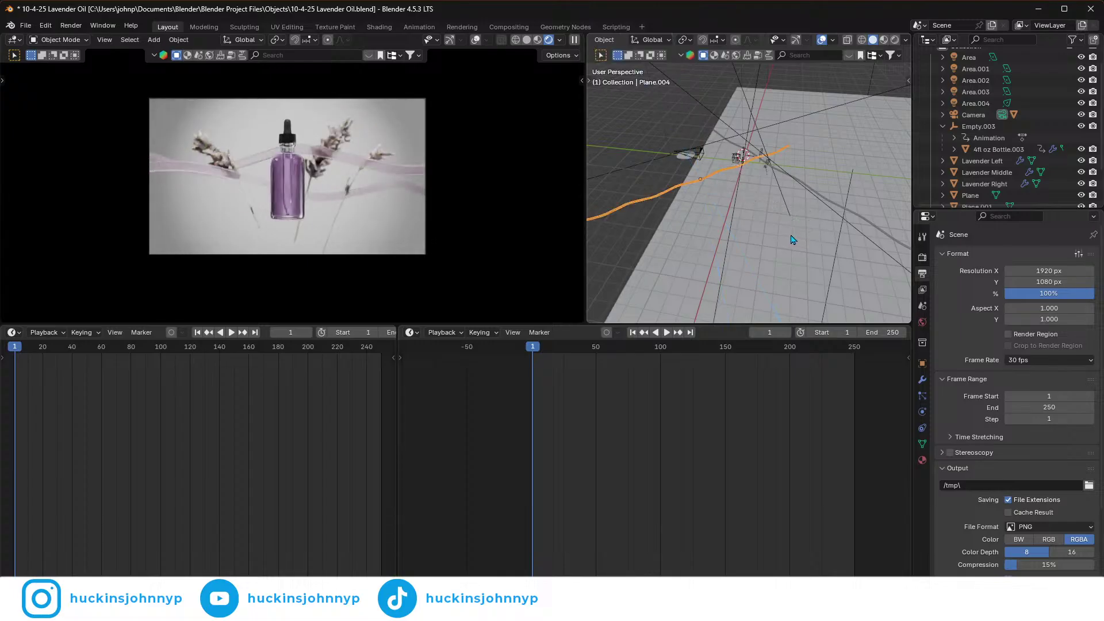
key(ctrl+z)
key(ctrl+z)
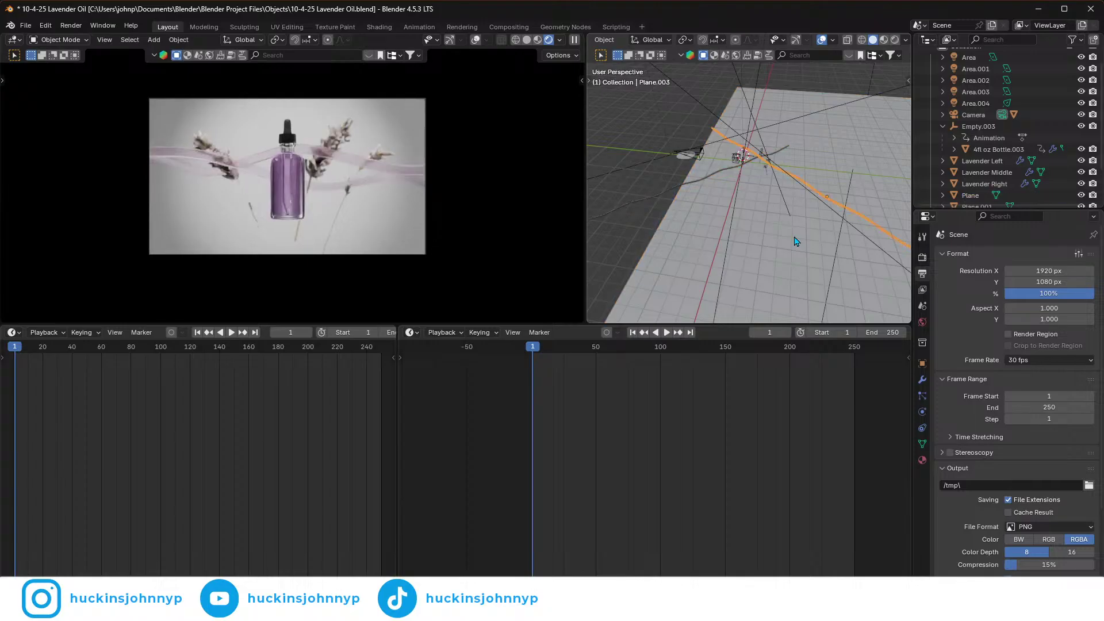
key(ctrl+shift+z)
key(ctrl+shift+z)
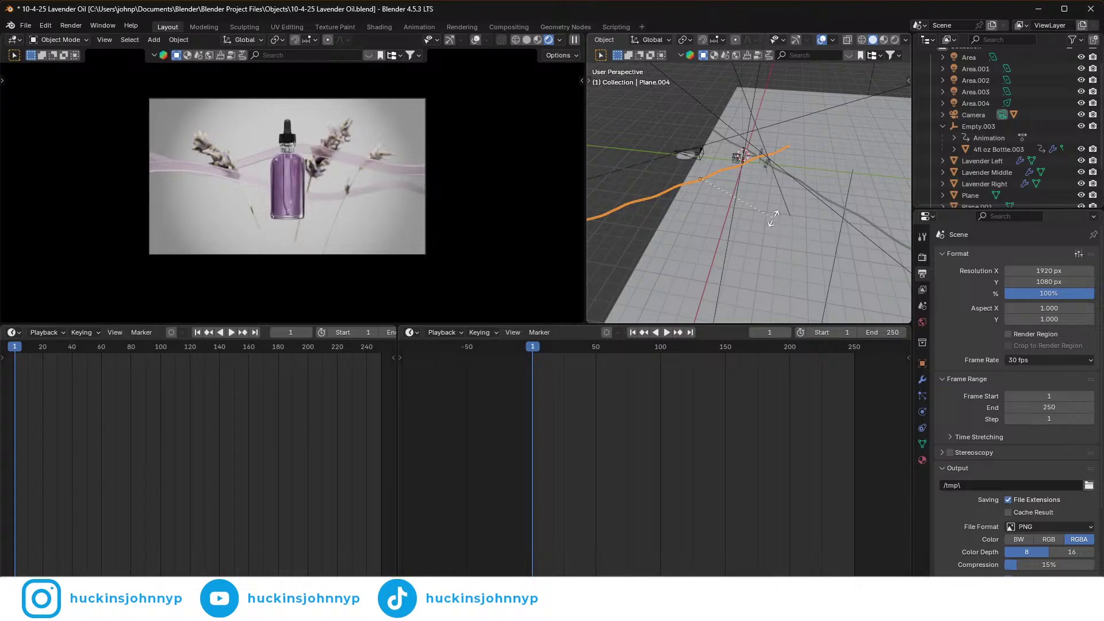
- Rotate the upper glass ribbon, Plane.004, around its local Z axis to dip its far end, and raise it about 1.4 ft along global Z
key(r)
key(z)
key(z)
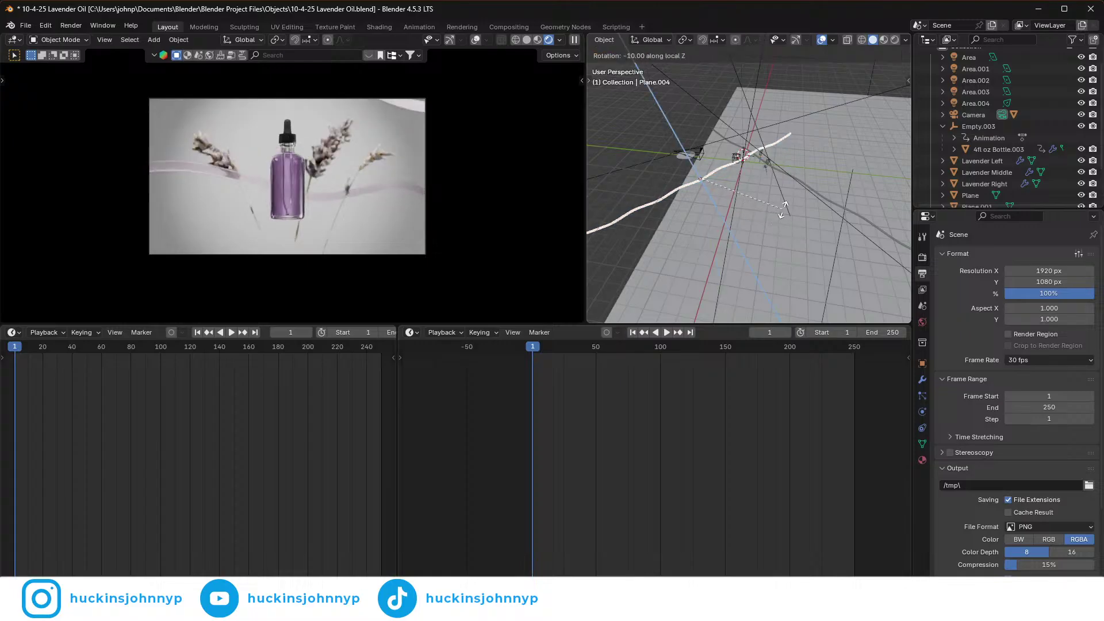
click(772, 252)
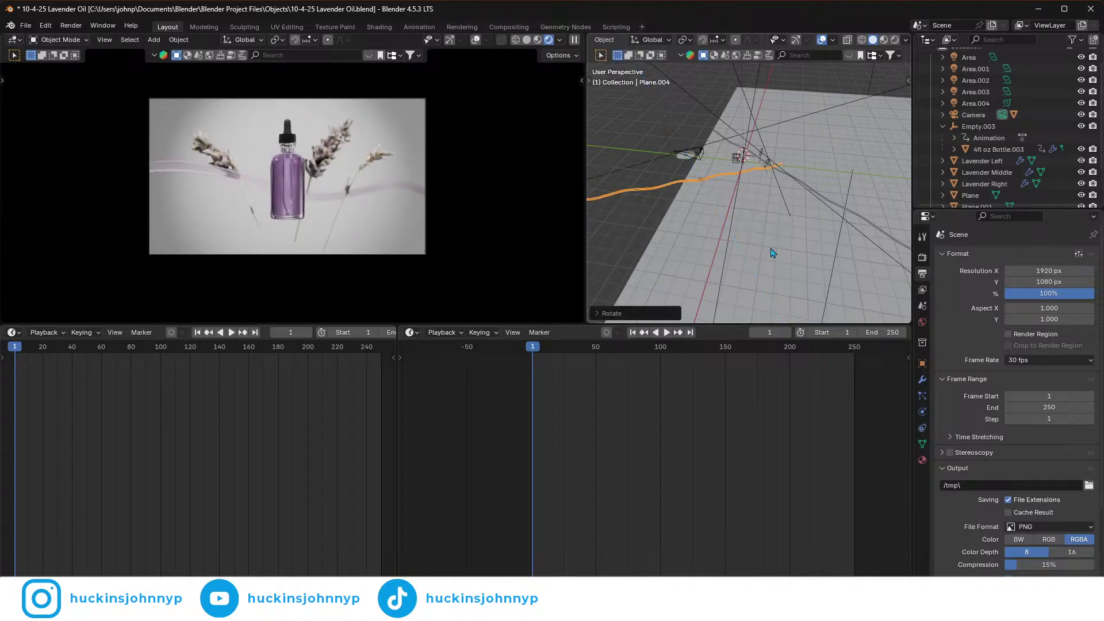
key(g)
key(z)
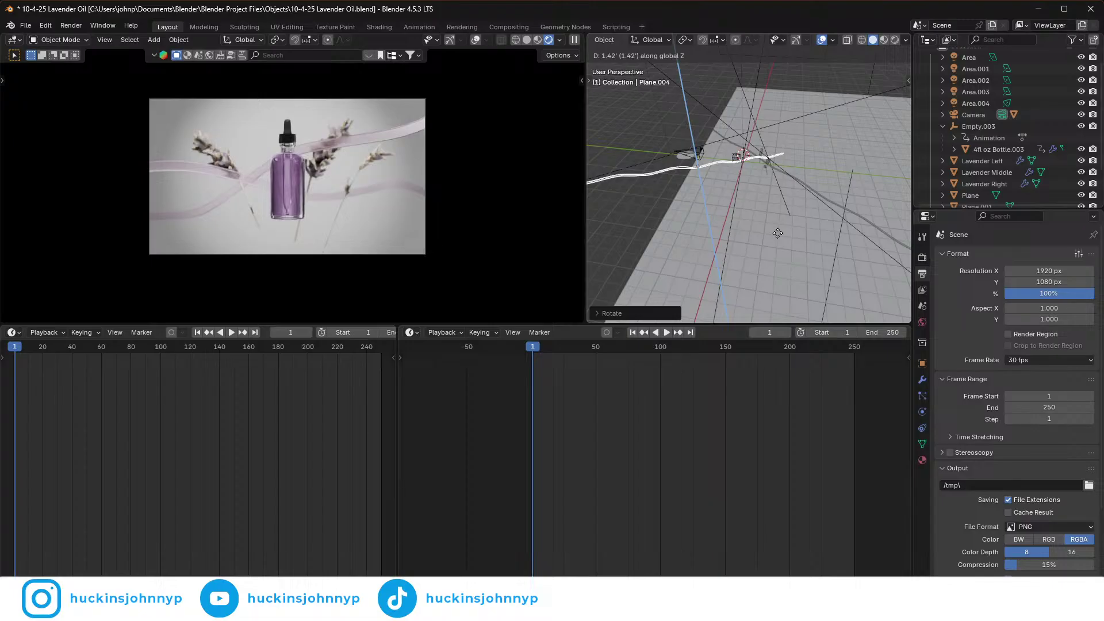
click(778, 234)
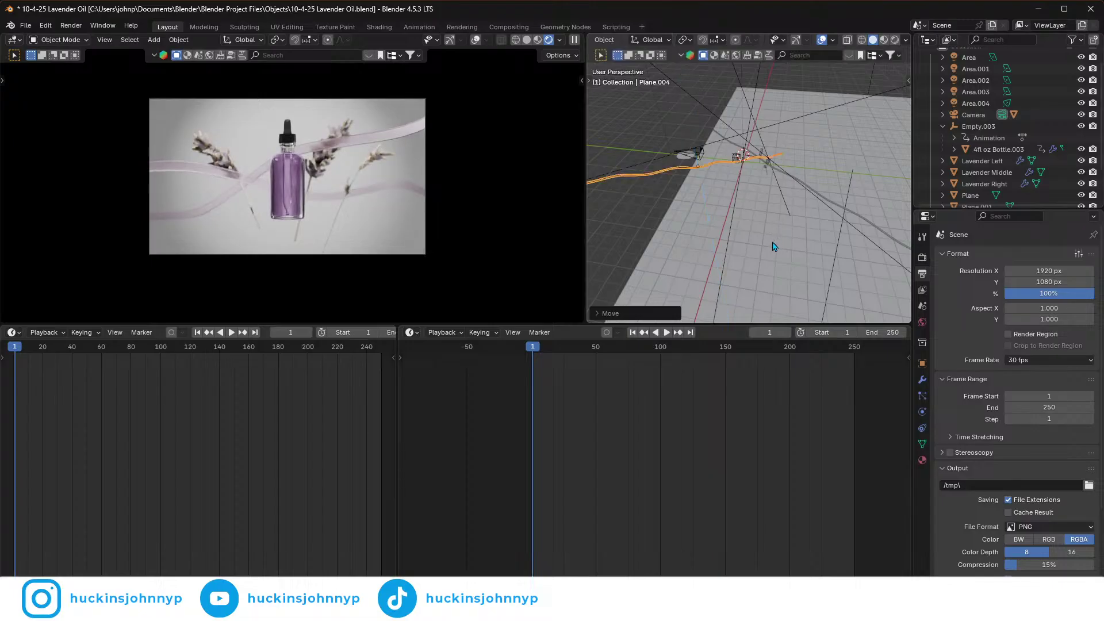
scroll(741, 178, up, 6)
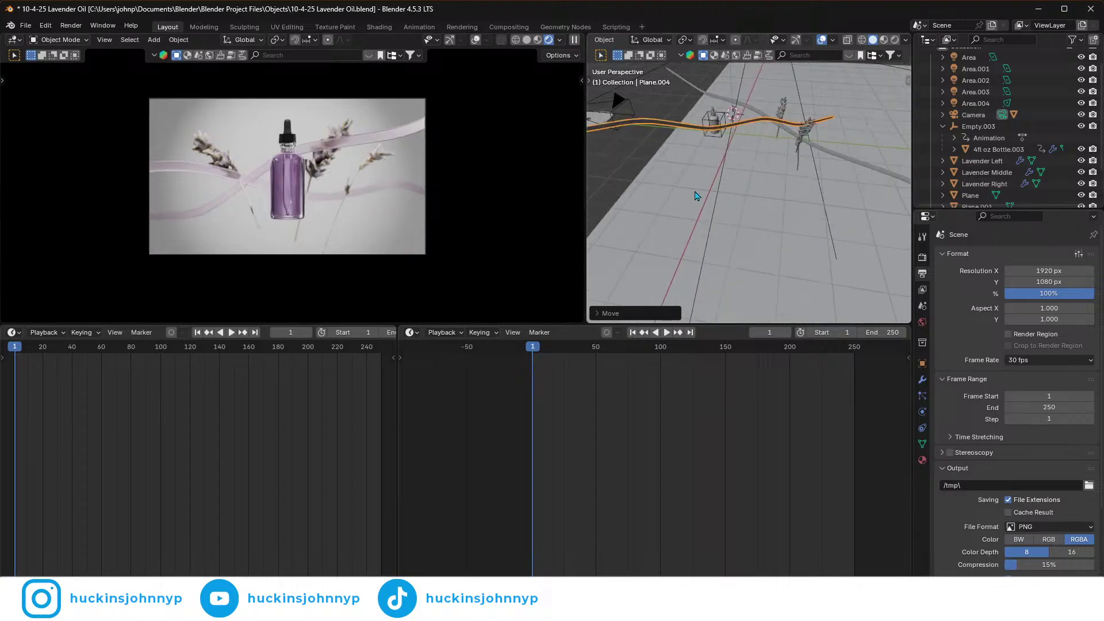
scroll(371, 155, up, 4)
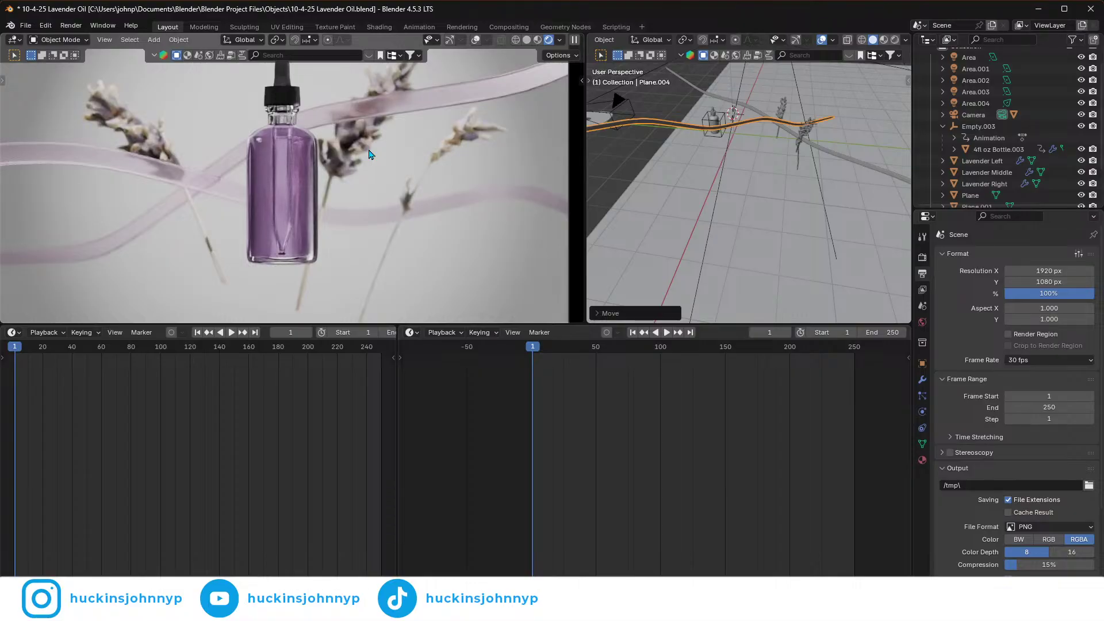
scroll(370, 154, down, 3)
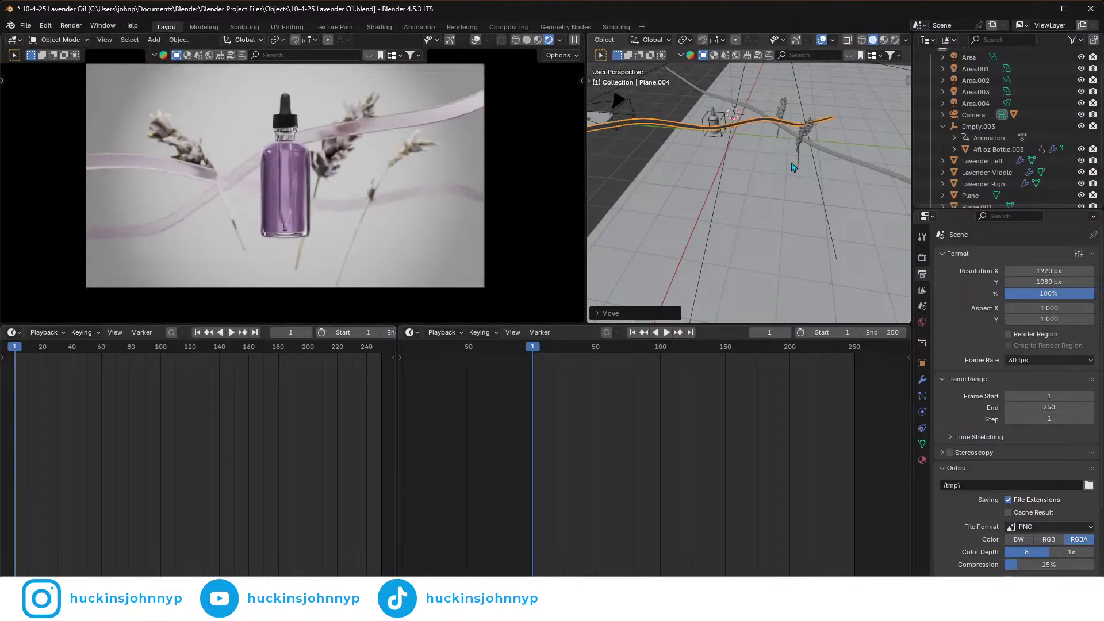
middle_drag(834, 178, 749, 203)
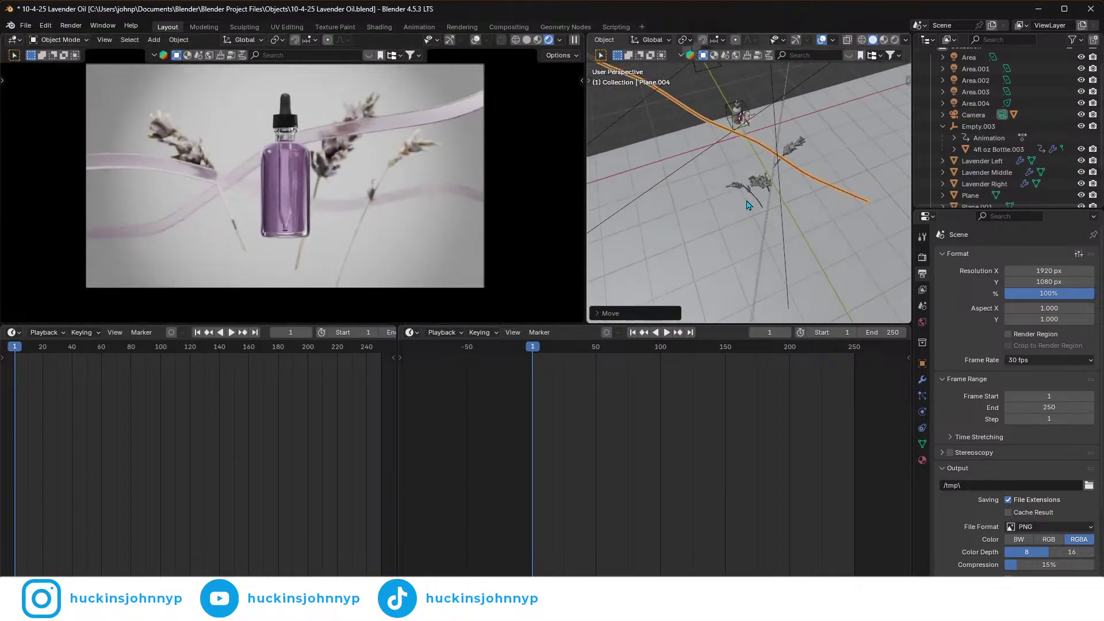
- Rotate the glass ribbon Plane.003 slightly around its local Y axis and shift it along the global X axis
click(767, 236)
key(r)
key(z)
key(z)
key(y)
key(y)
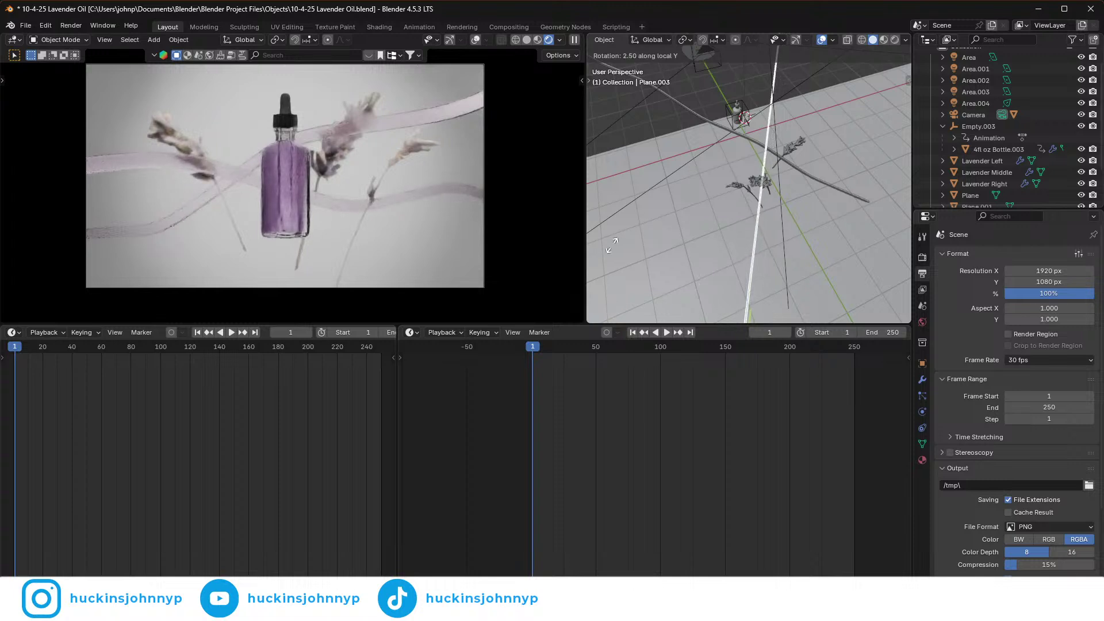
click(699, 239)
key(g)
key(x)
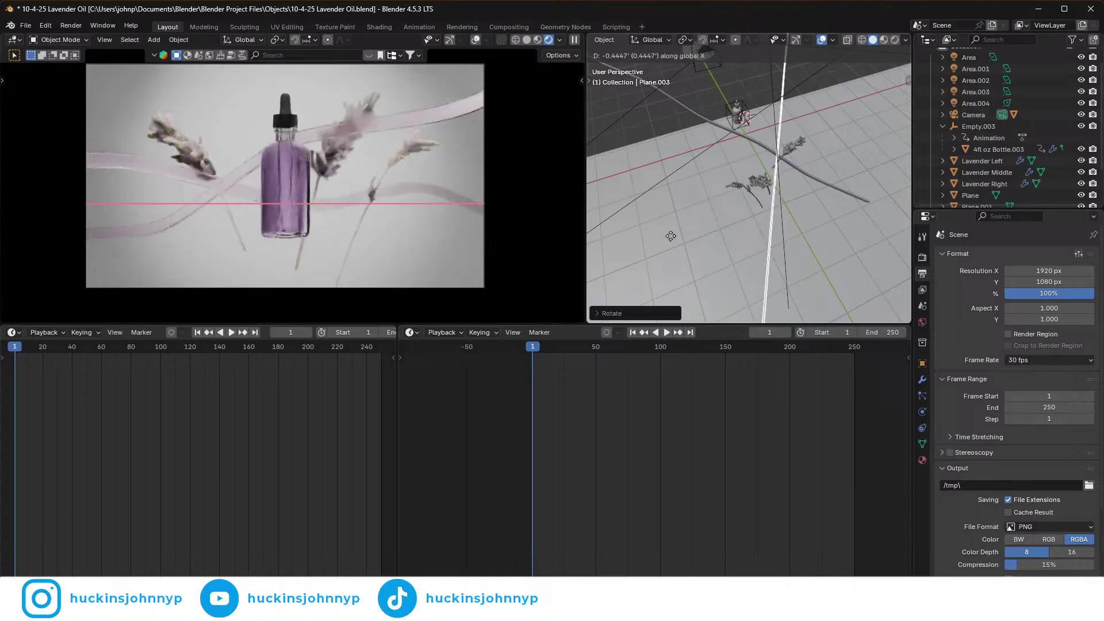
click(688, 235)
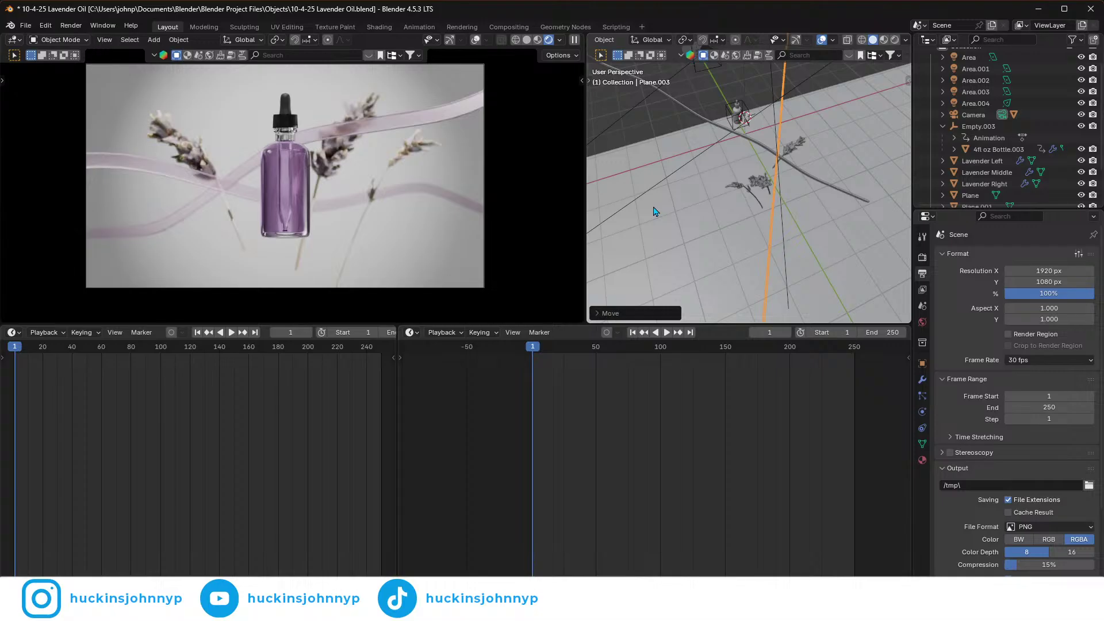
- Examine the glass ribbons, their ends at the frame edges and their crossing beside the bottle in the rendered camera view
scroll(691, 211, down, 1)
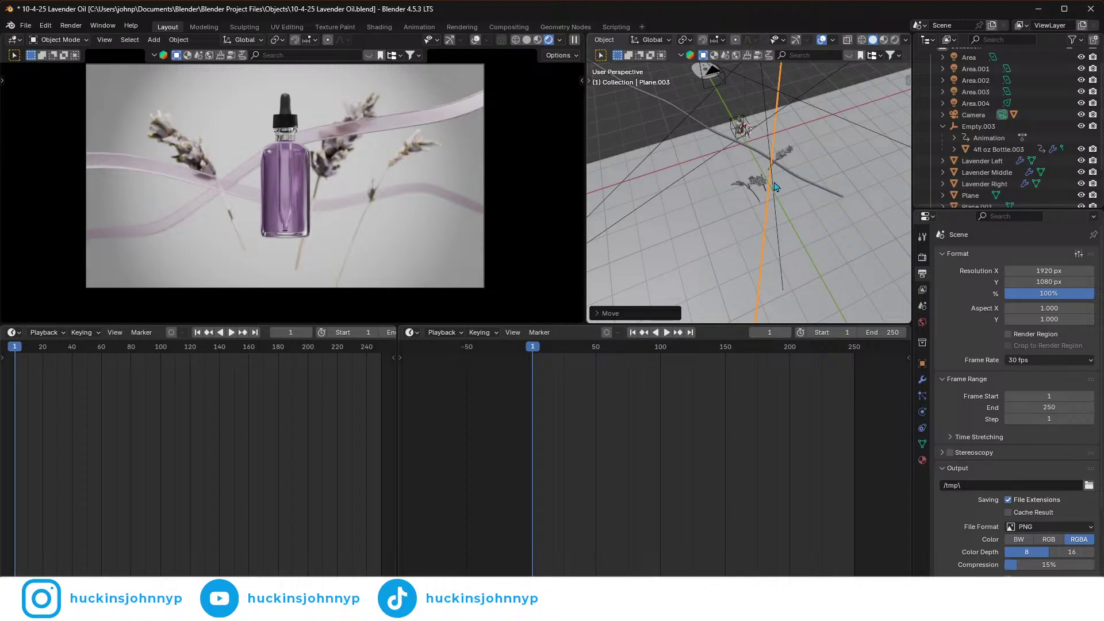
scroll(453, 112, up, 4)
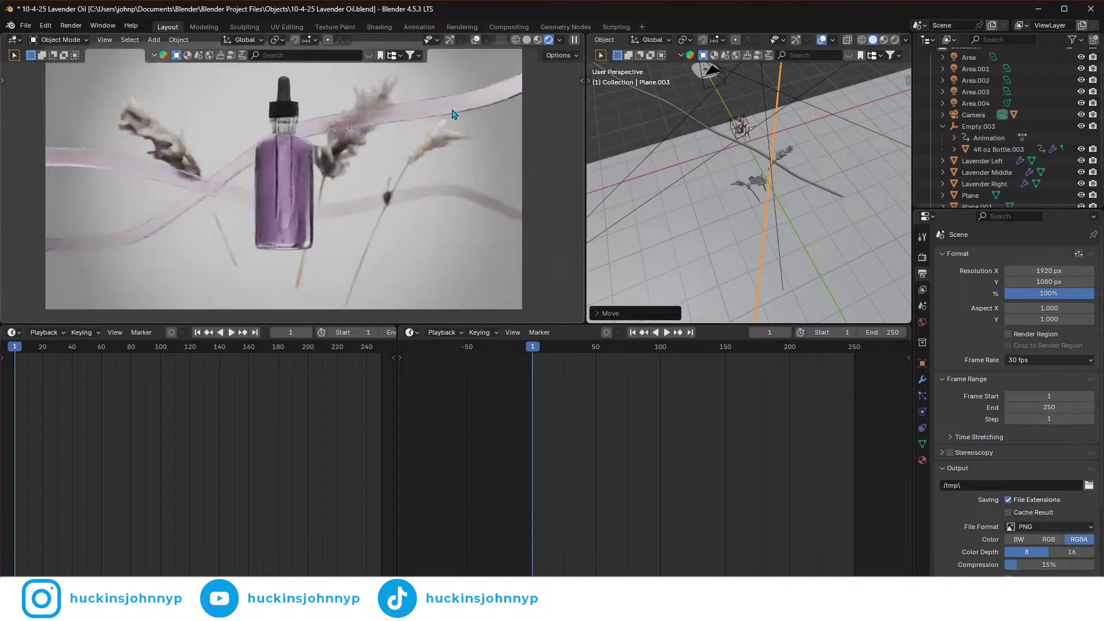
shift+middle_drag(443, 133, 276, 256)
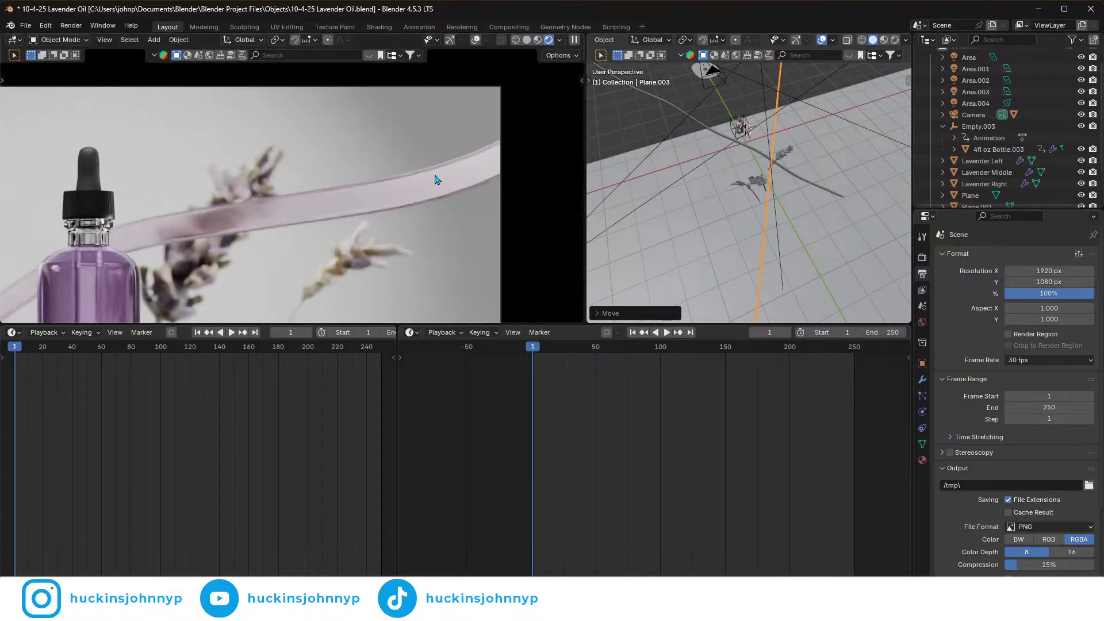
scroll(440, 167, up, 4)
shift+middle_drag(498, 213, 374, 226)
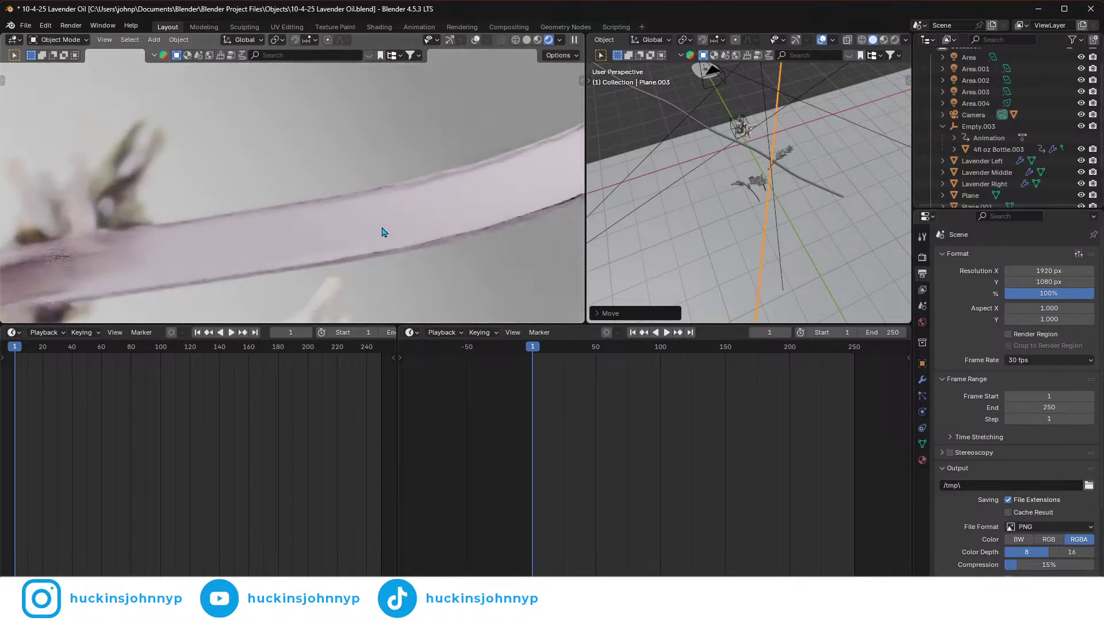
scroll(426, 234, down, 5)
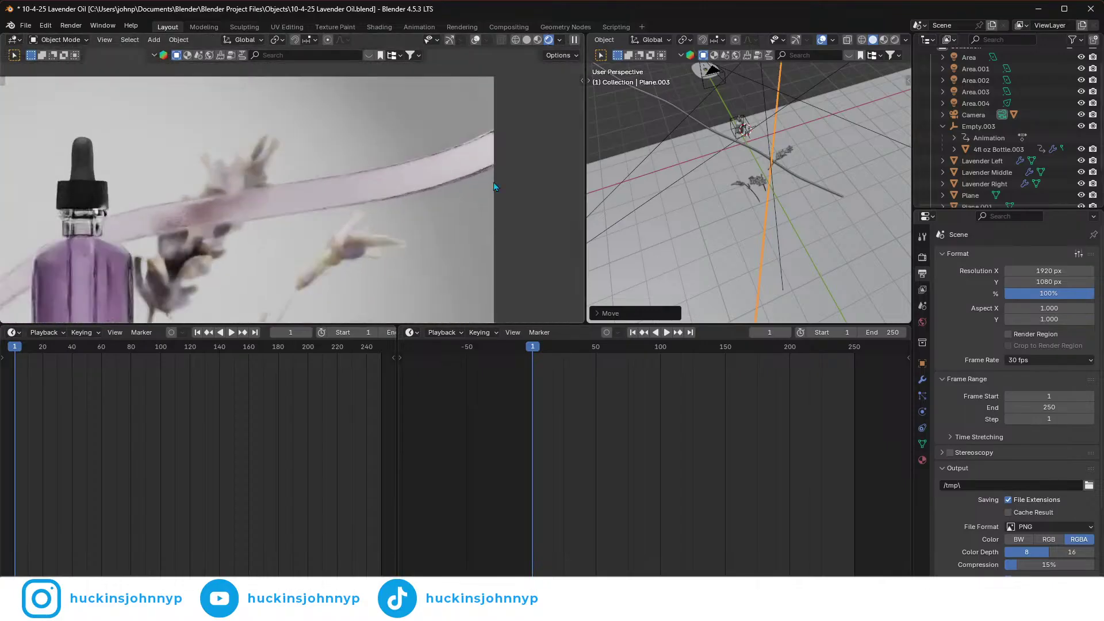
scroll(426, 242, up, 6)
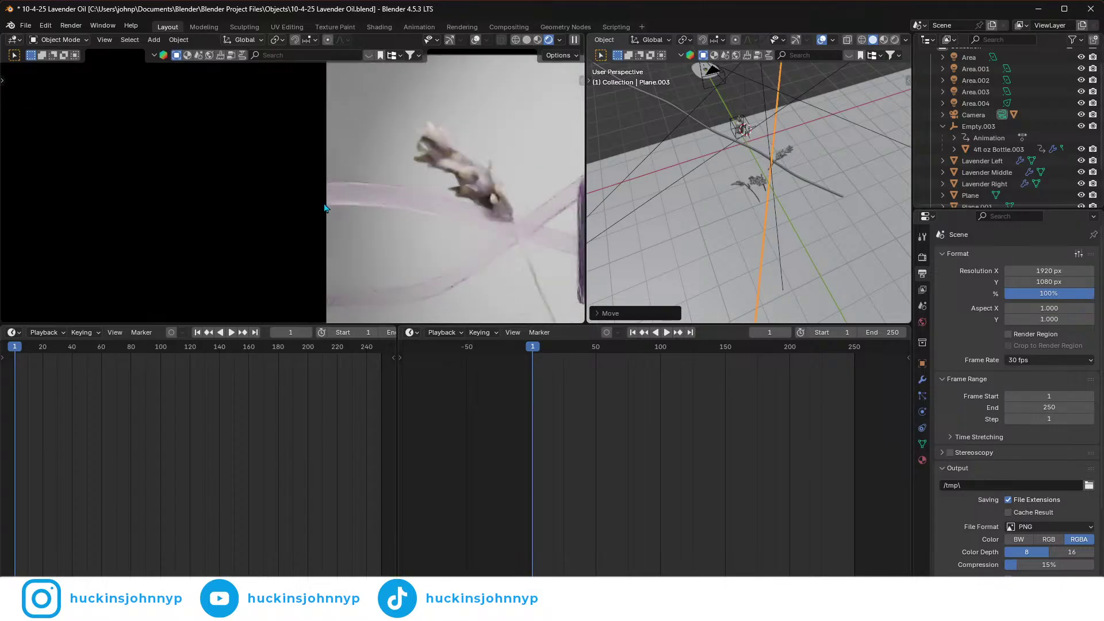
scroll(401, 232, down, 5)
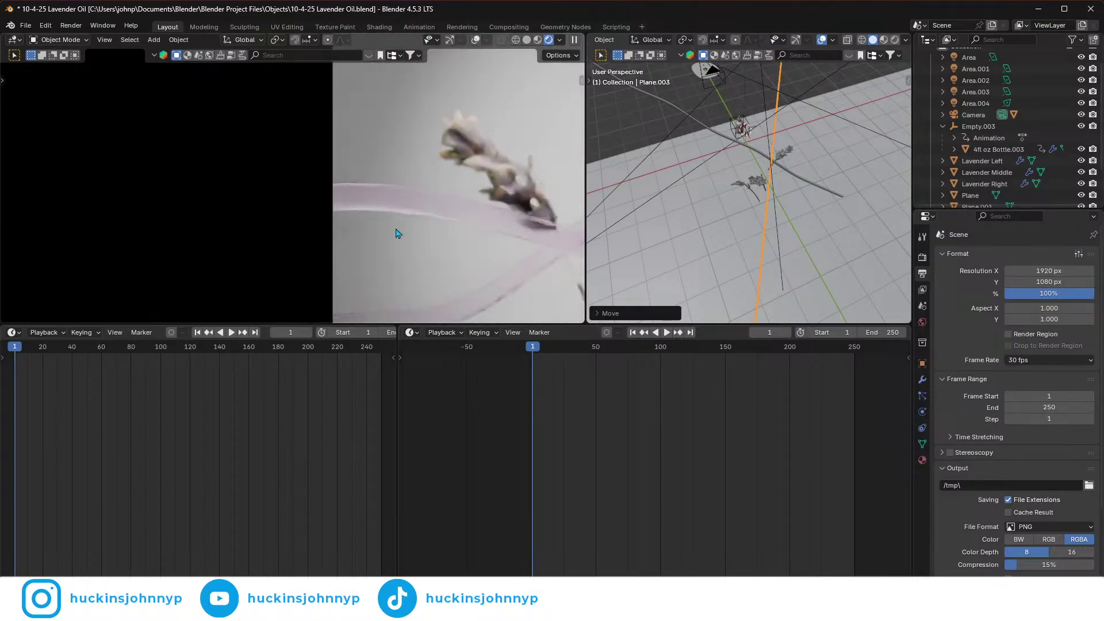
scroll(336, 219, down, 3)
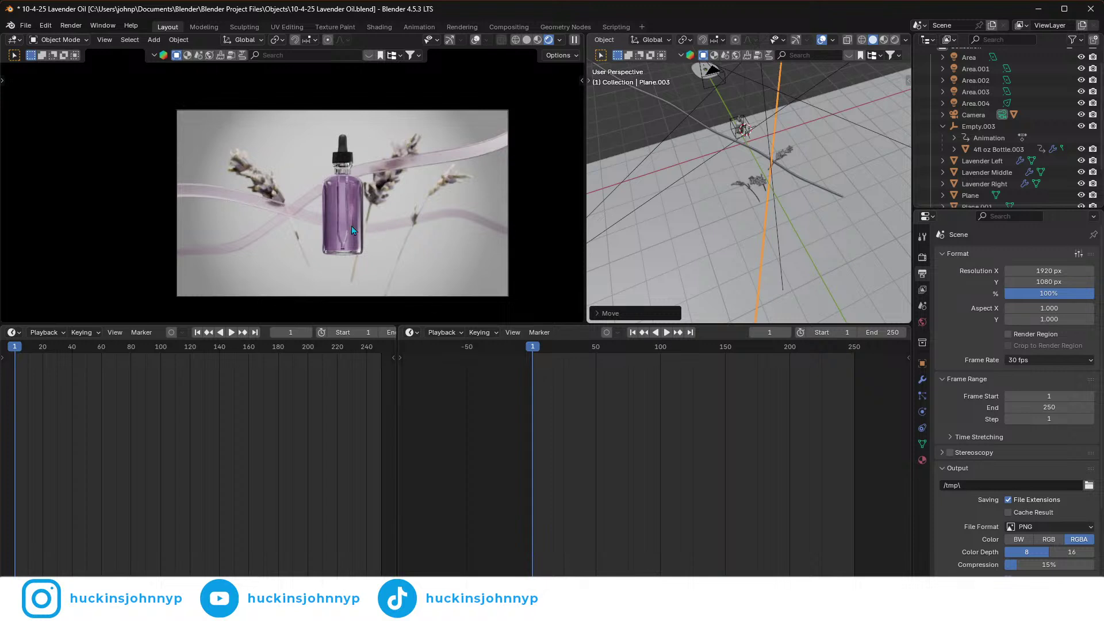
scroll(262, 230, up, 6)
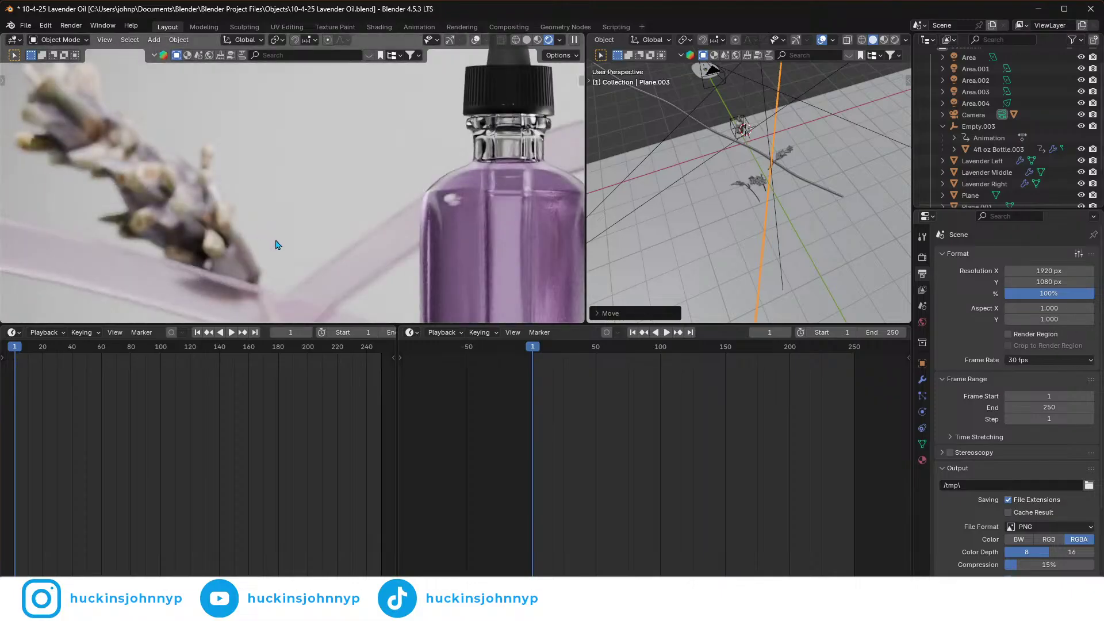
scroll(277, 245, down, 3)
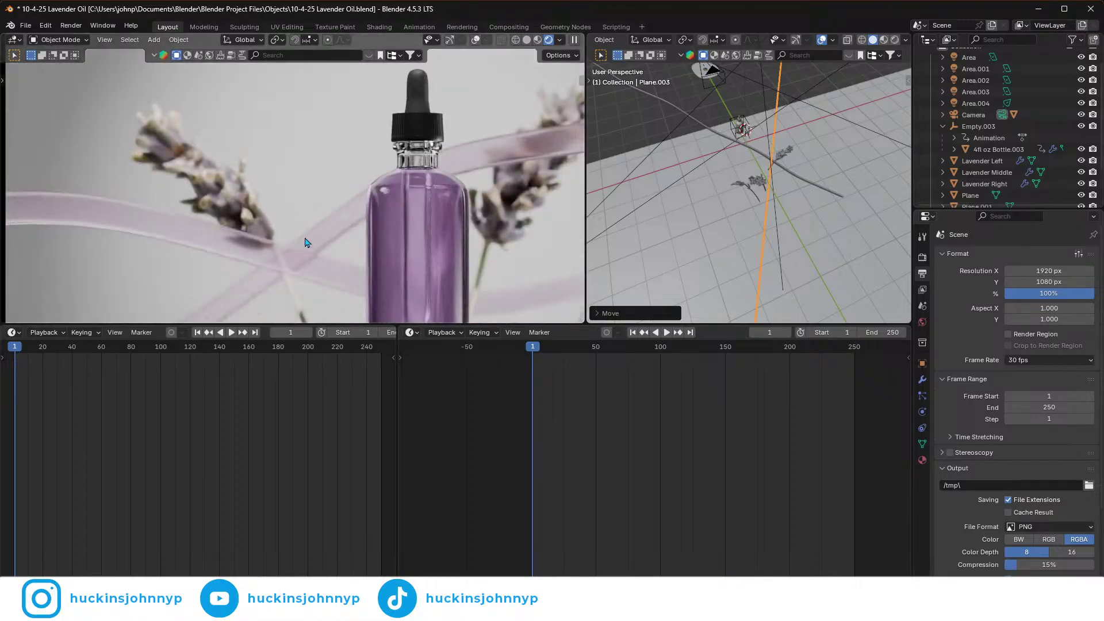
- Slide the glass ribbon Plane.003 along its local X axis in two successive moves to change its visible curve
middle_drag(821, 119, 787, 188)
key(g)
key(x)
key(x)
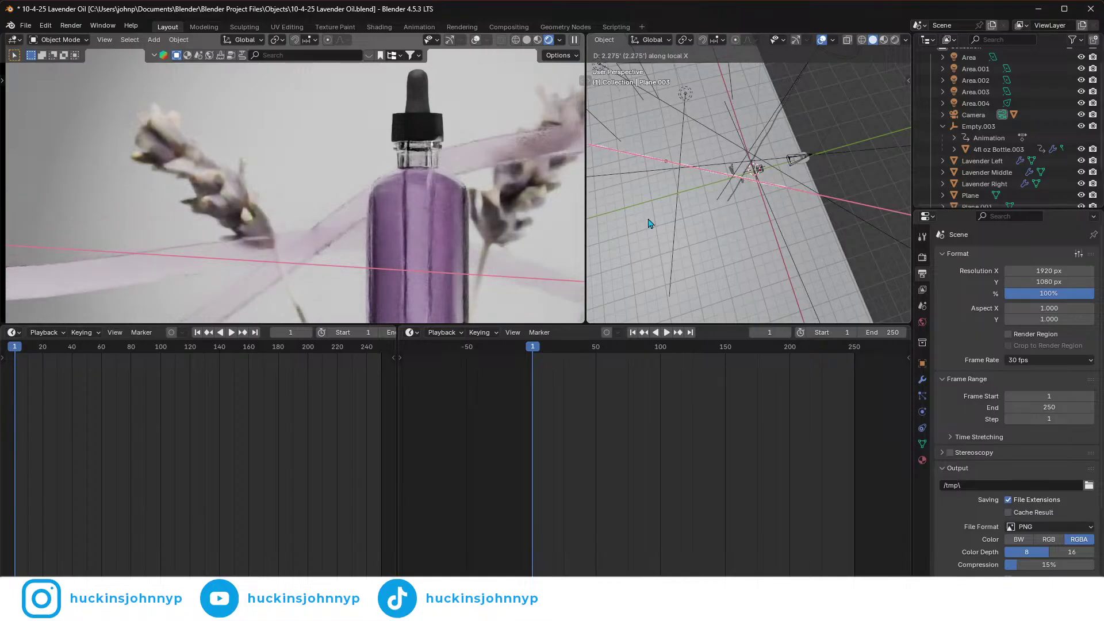
click(719, 217)
key(g)
key(x)
key(x)
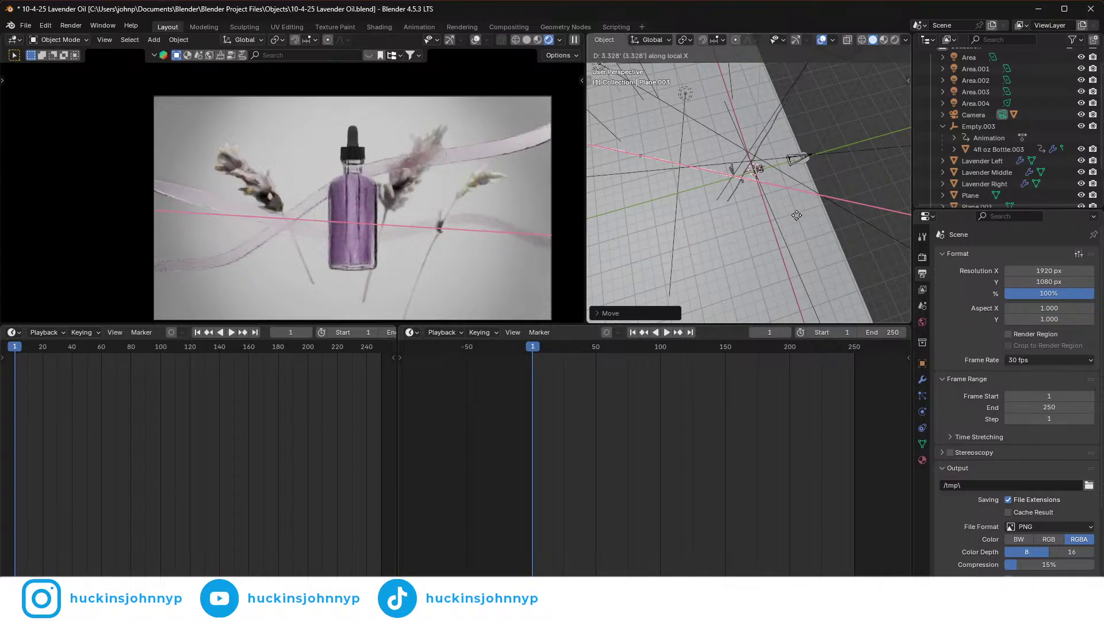
click(855, 217)
- Try sliding the upper glass ribbon, Plane.004, along its local X axis
middle_drag(803, 226, 645, 218)
scroll(718, 212, up, 2)
scroll(734, 194, up, 3)
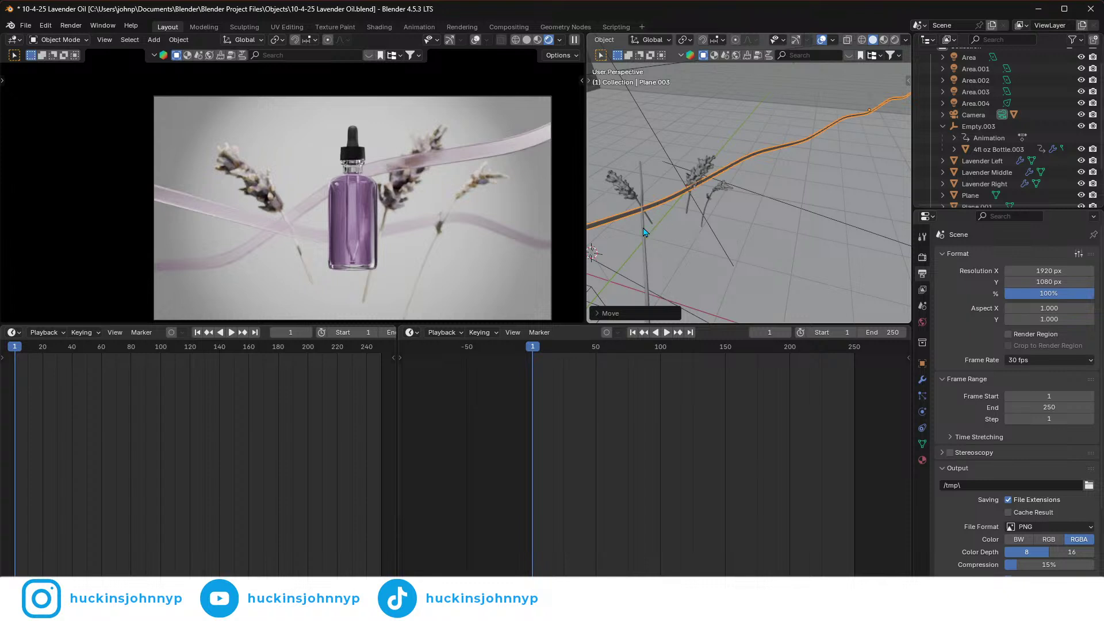
click(646, 232)
key(shift+d)
key(x)
key(x)
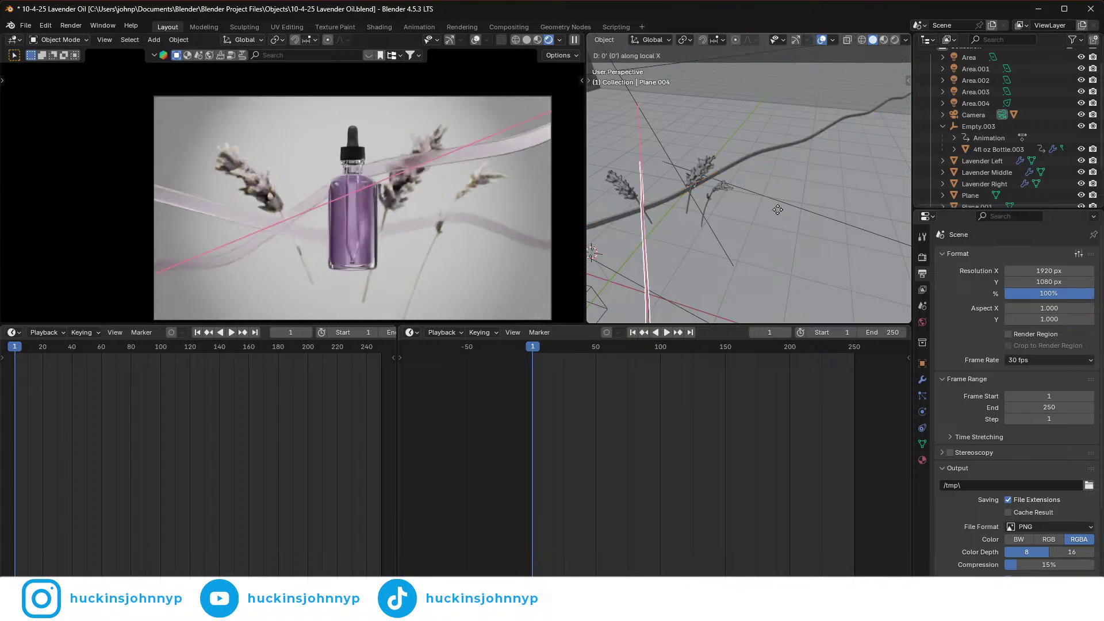
click(762, 209)
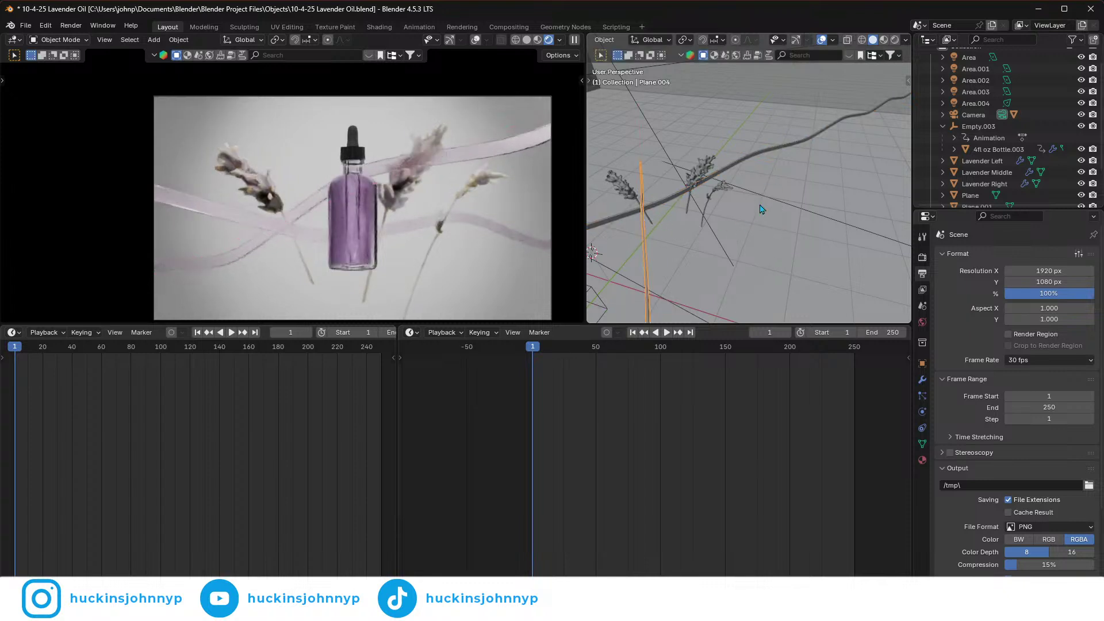
middle_drag(762, 208, 743, 119)
key(g)
key(x)
key(x)
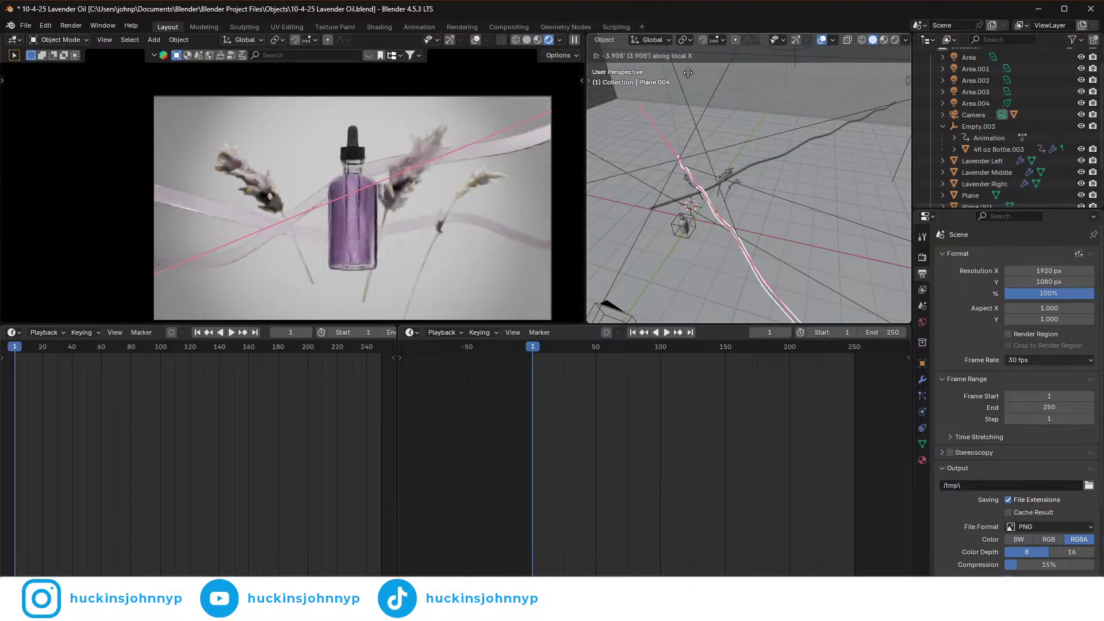
click(688, 73)
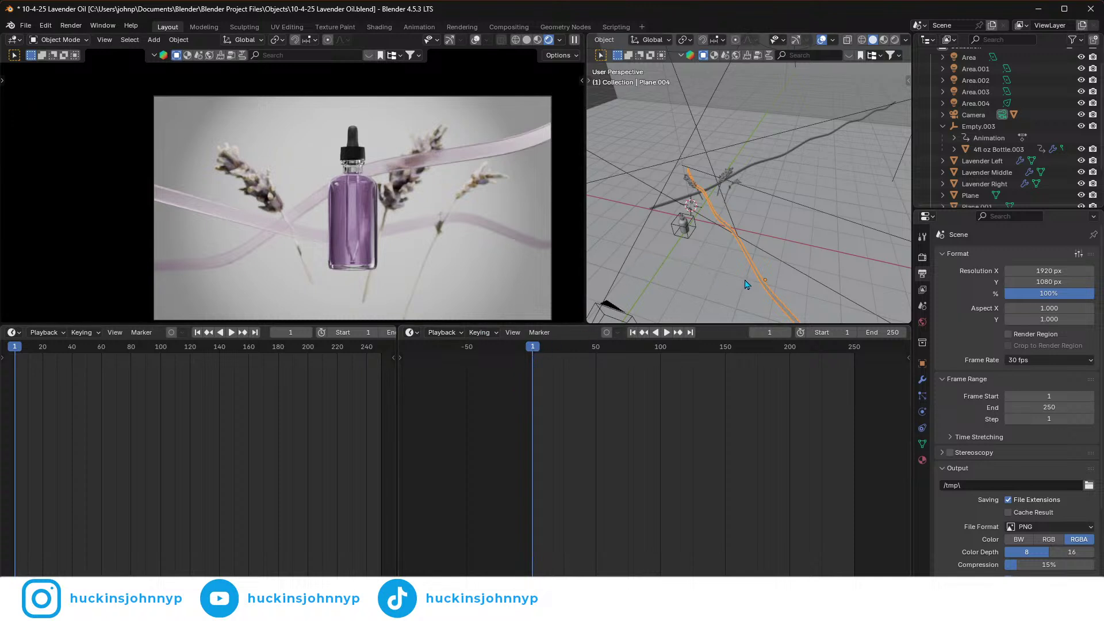
- Rotate Plane.002, the plane beside the camera, about 37.6° around the global X axis
middle_drag(743, 285, 663, 262)
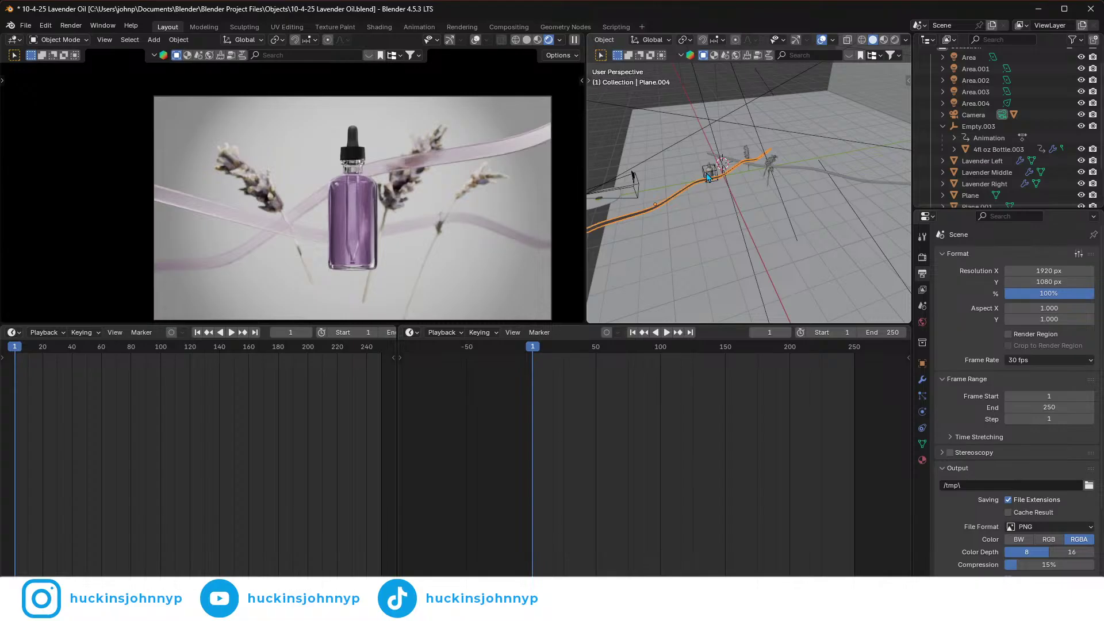
click(600, 205)
middle_drag(667, 289, 729, 279)
key(r)
key(x)
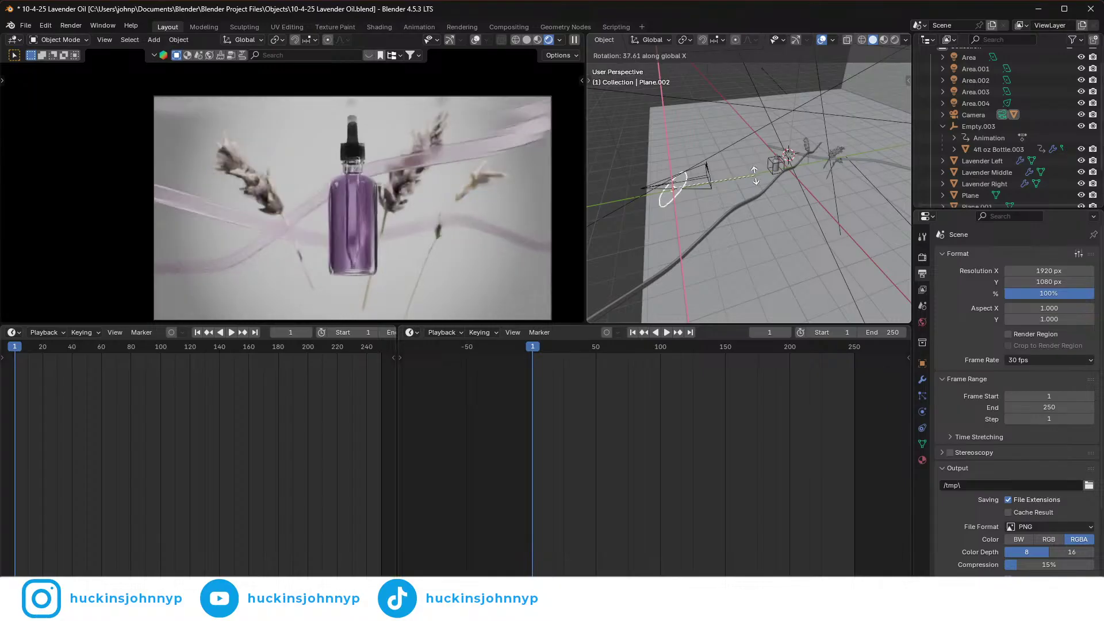
click(755, 175)
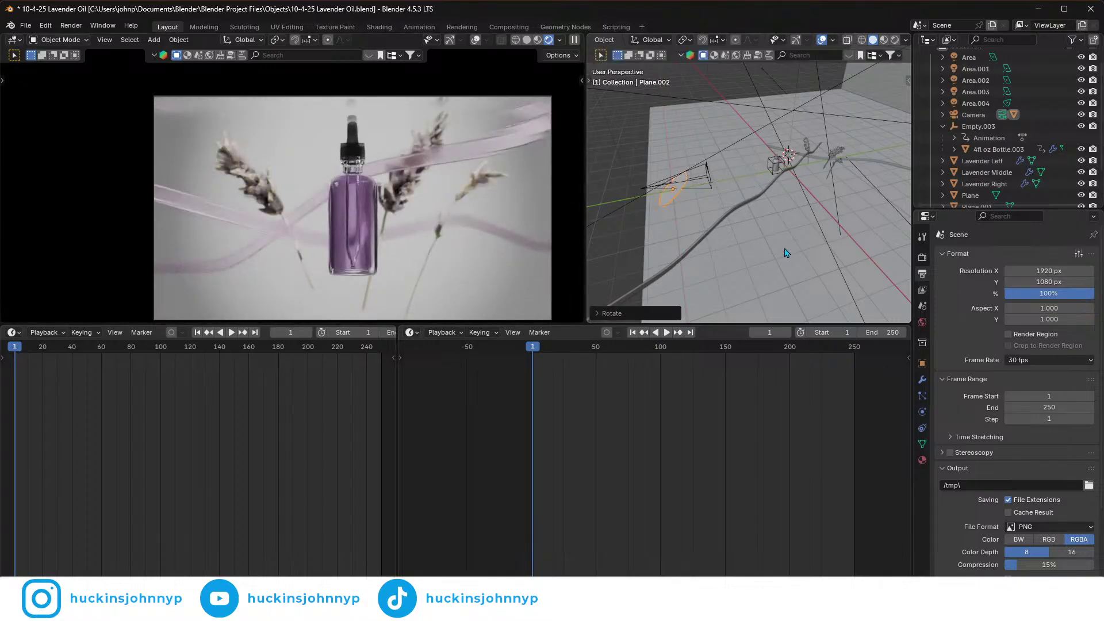
- Move Plane.002 about 0.28 ft along global Y and raise it about 0.11 ft along global Z
key(g)
key(y)
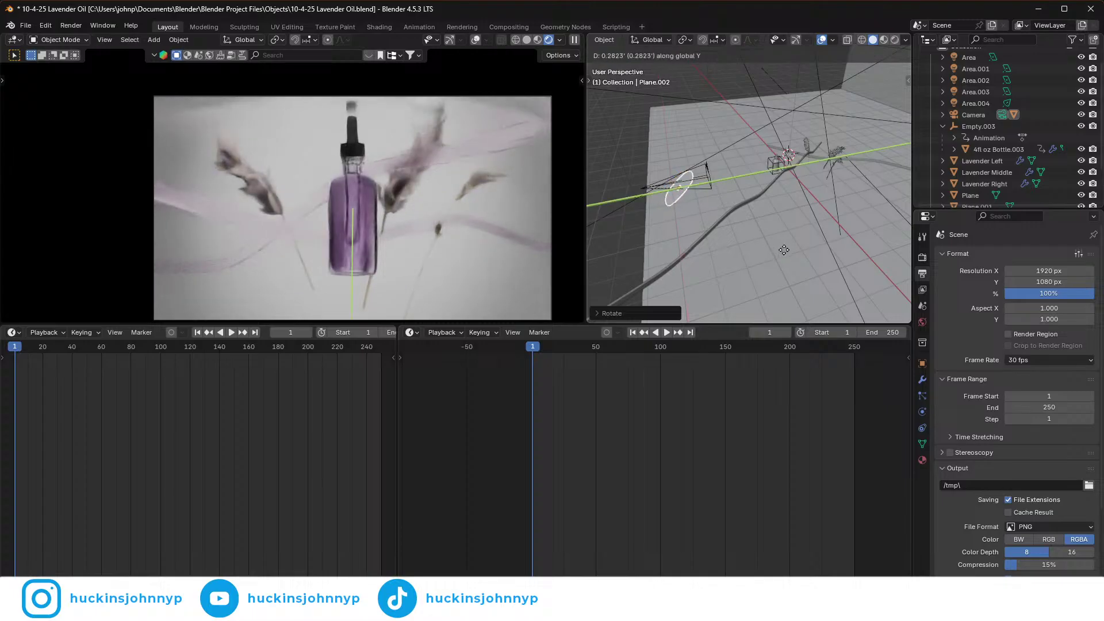
click(785, 253)
key(g)
key(z)
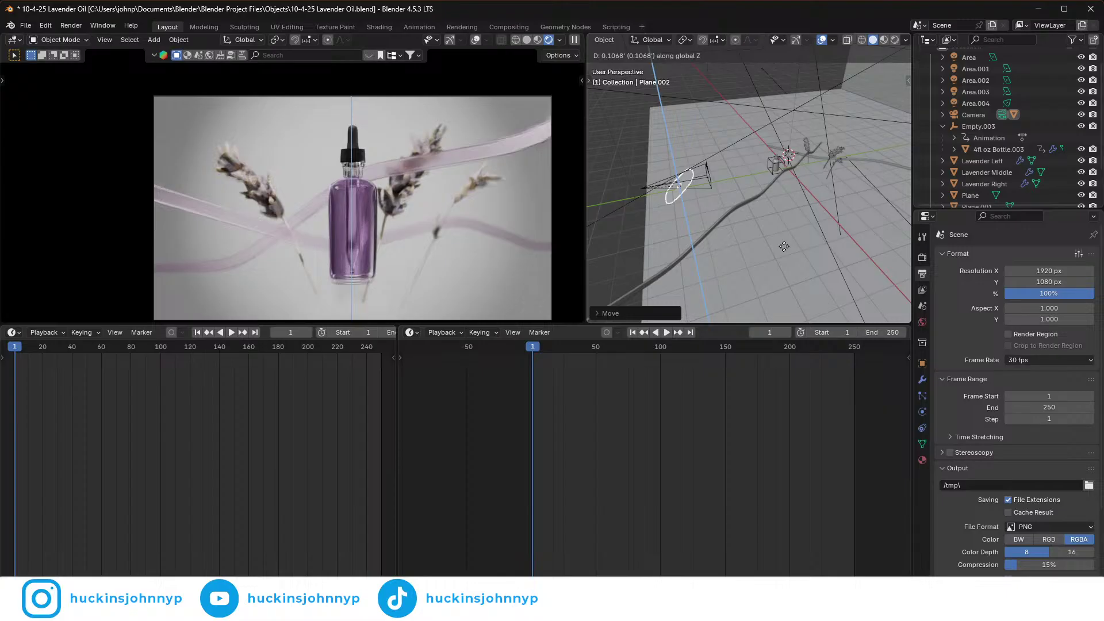
click(784, 247)
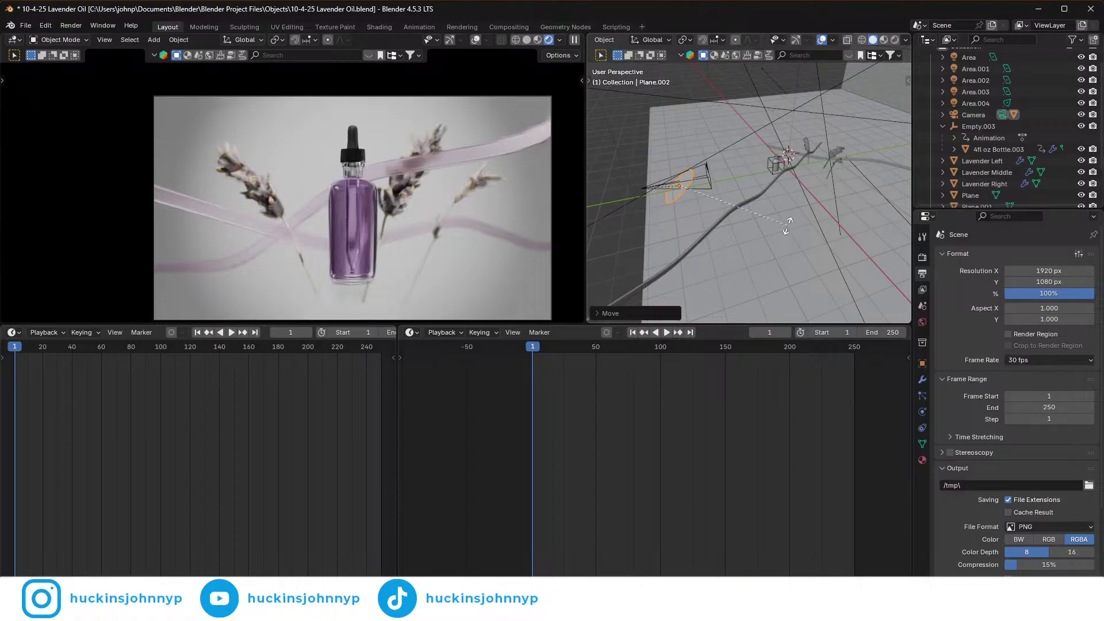
- Rotate Plane.002 about 39° around global X to stand it upright, and shift it along global Z
key(r)
key(x)
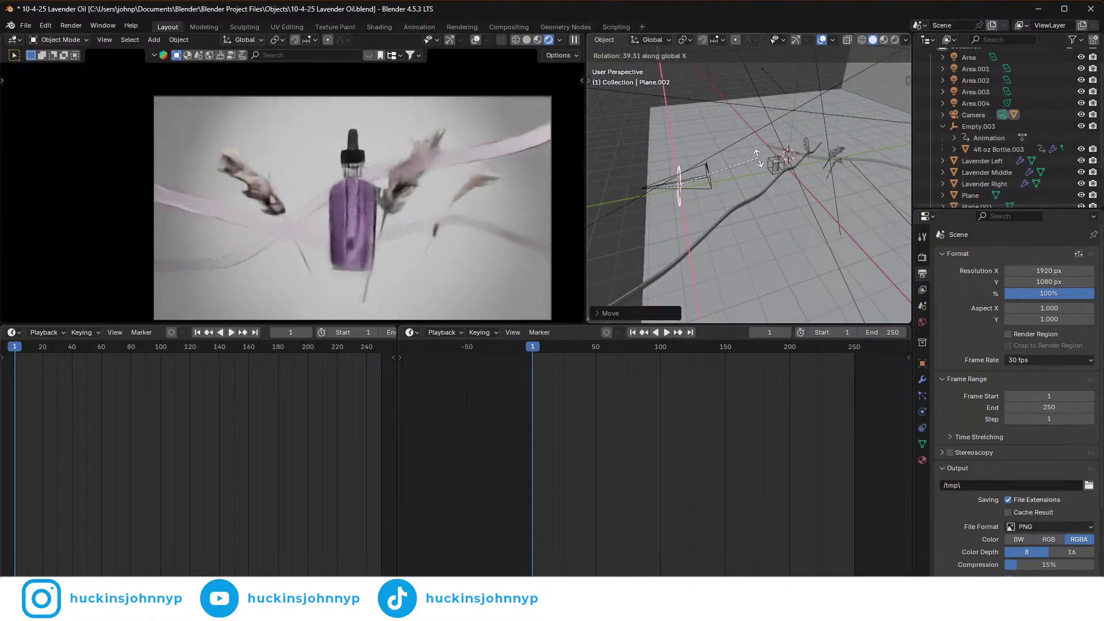
click(750, 158)
key(g)
key(z)
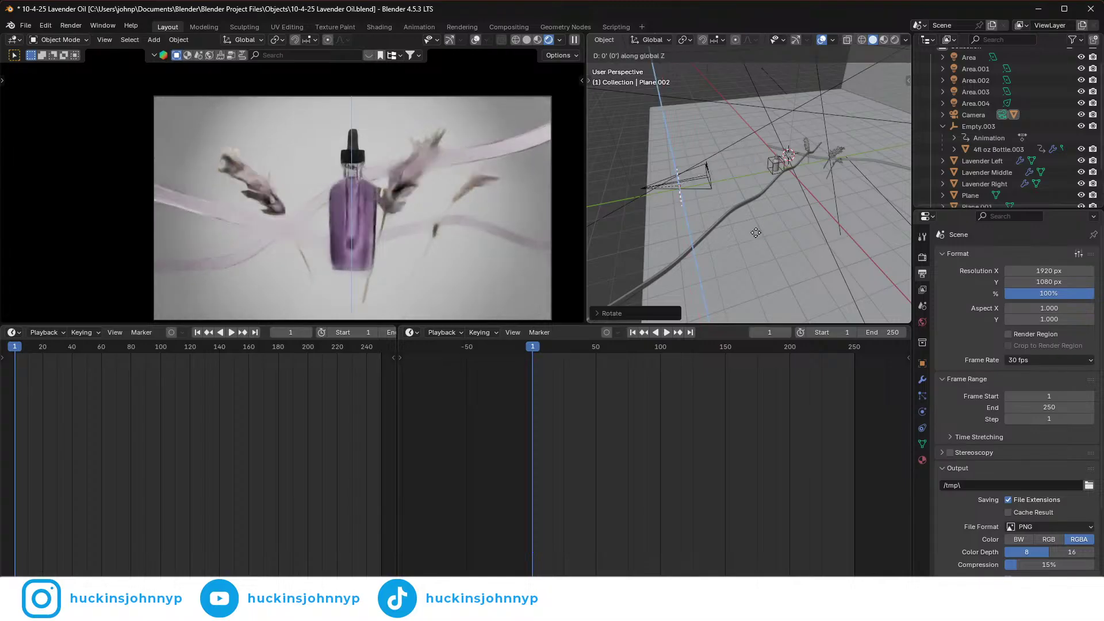
click(756, 189)
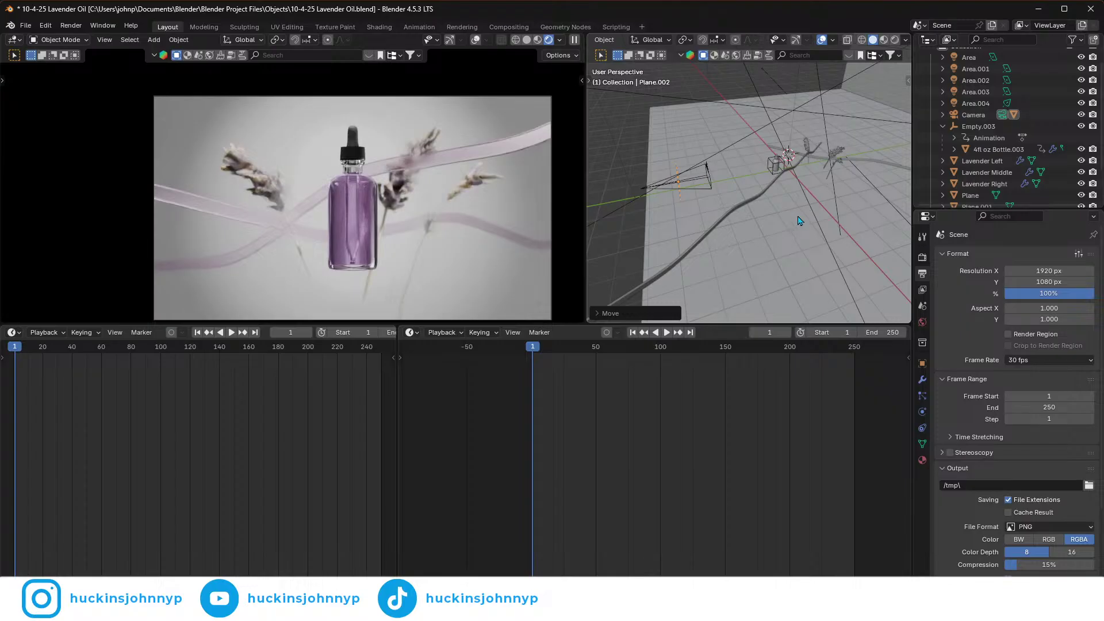
- Turn Plane.002 around the global Y axis so its long side runs horizontally, and enlarge it uniformly
key(s)
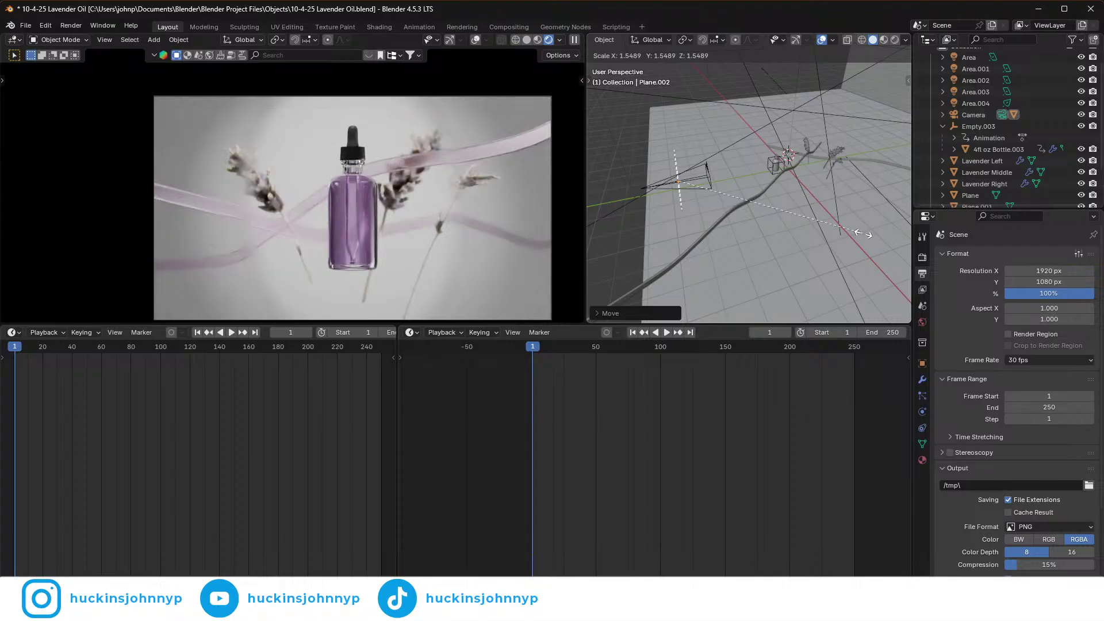
right_click(857, 235)
middle_drag(855, 239, 764, 219)
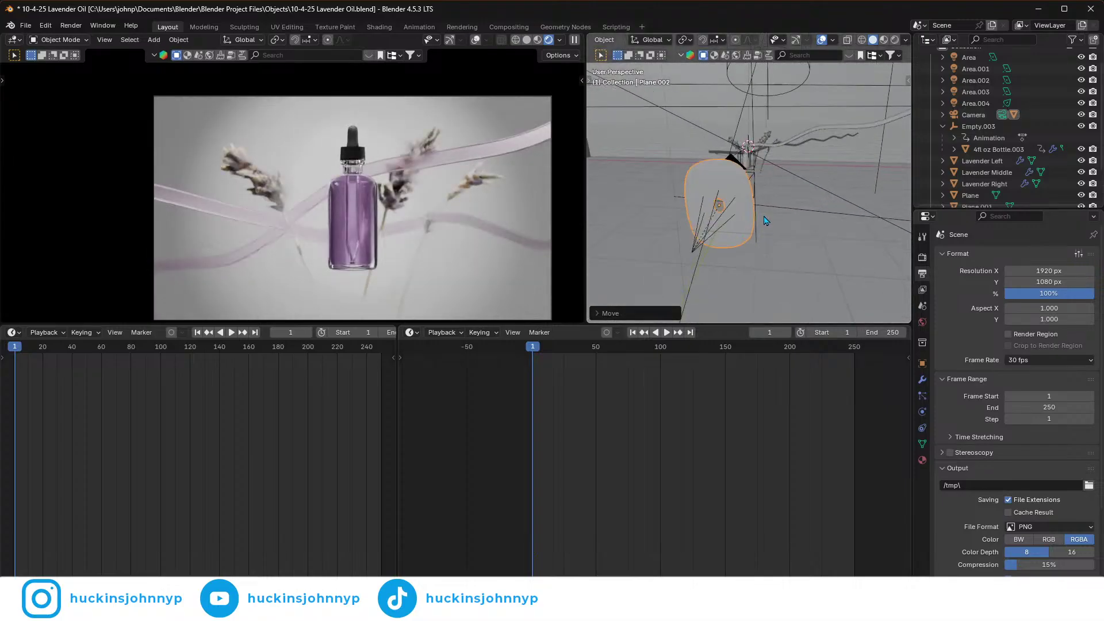
key(y)
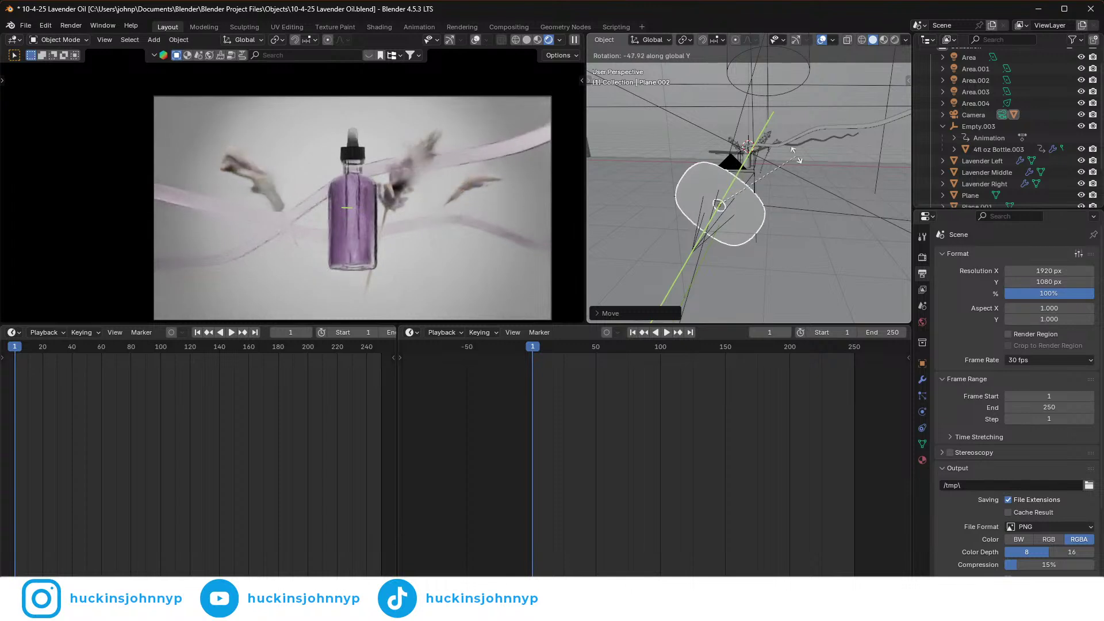
click(775, 190)
key(s)
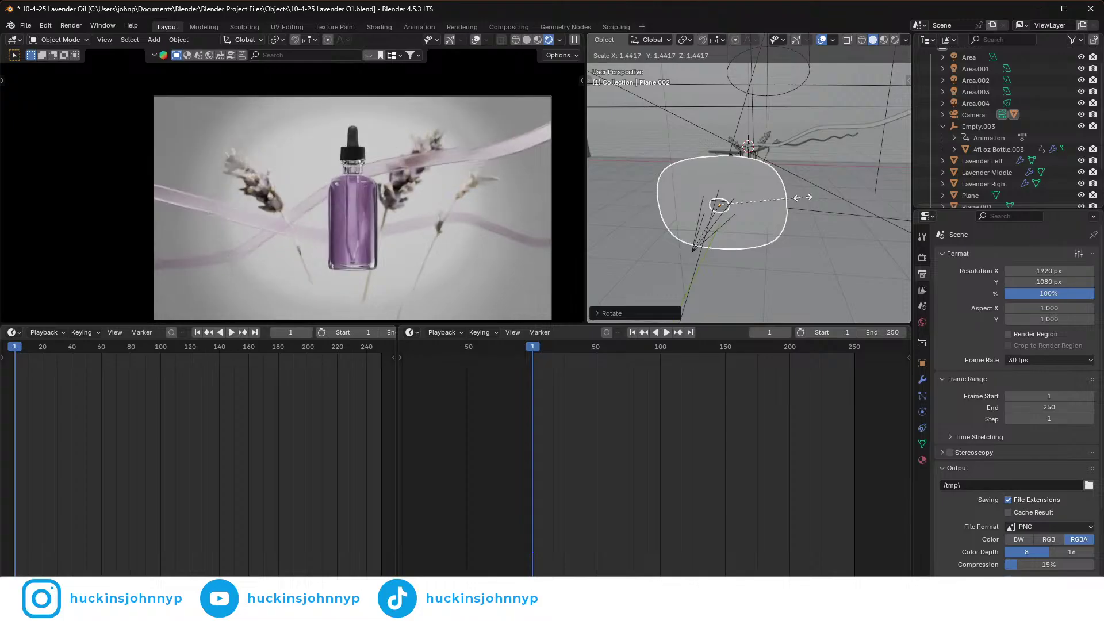
click(847, 199)
- Scale Plane.002 to about 0.2 along global X and about 0.58 along global Z
key(s)
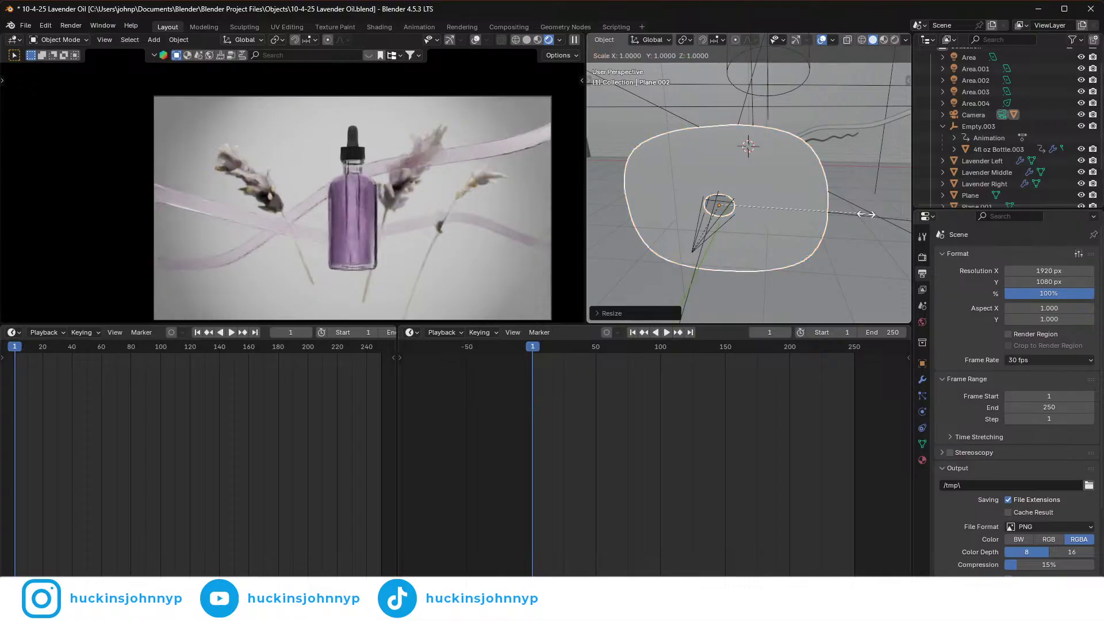
key(x)
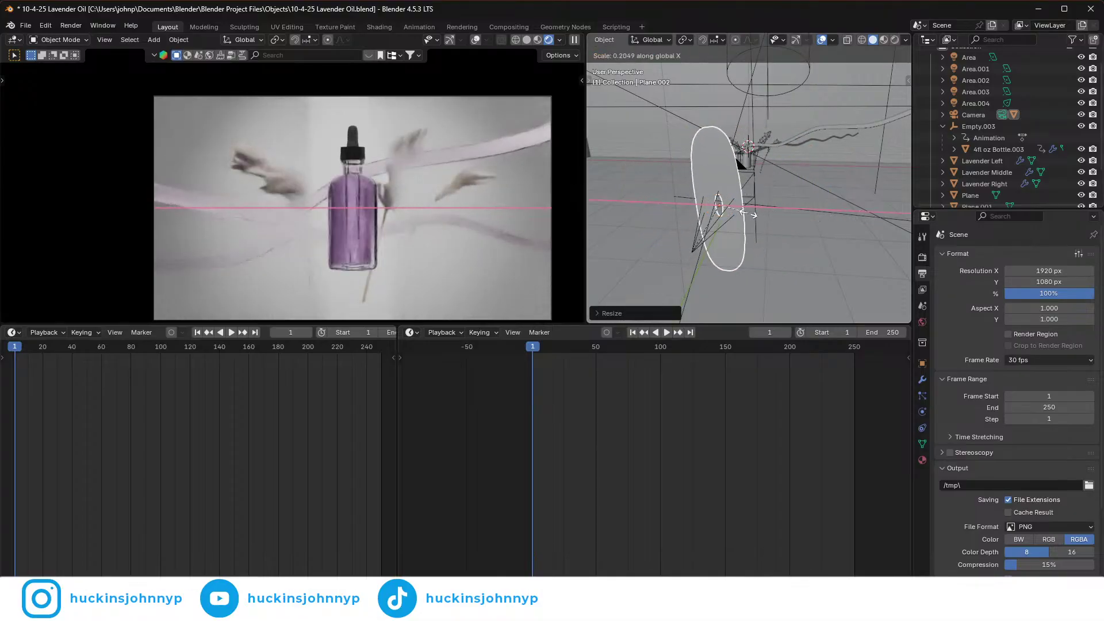
click(753, 214)
key(s)
key(z)
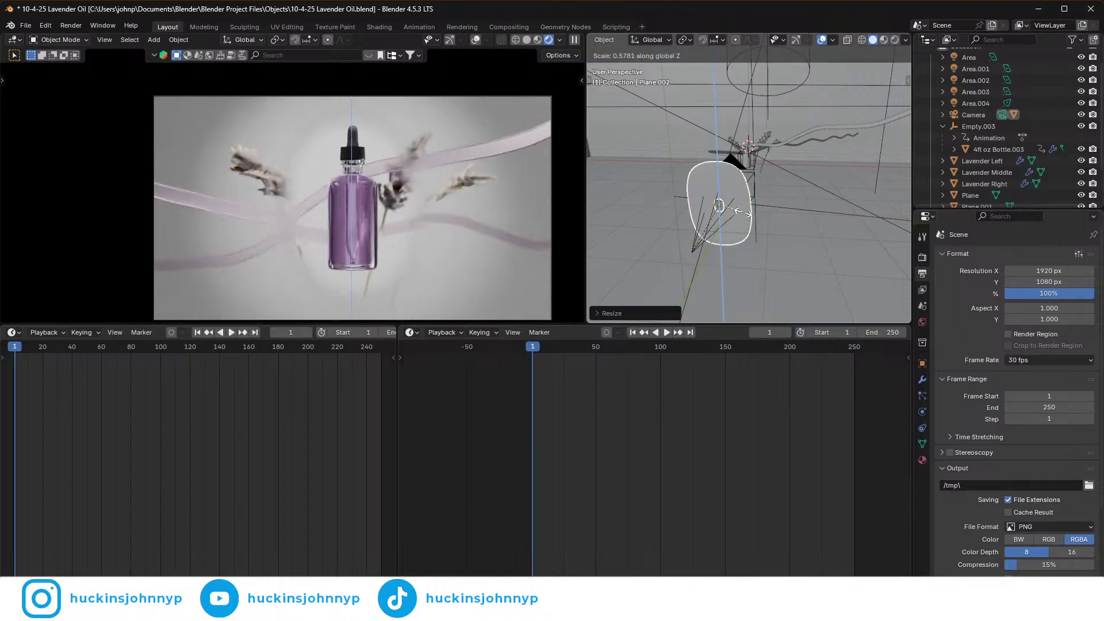
click(743, 215)
- Move Plane.002 slightly along global Y toward the bottle
key(g)
key(y)
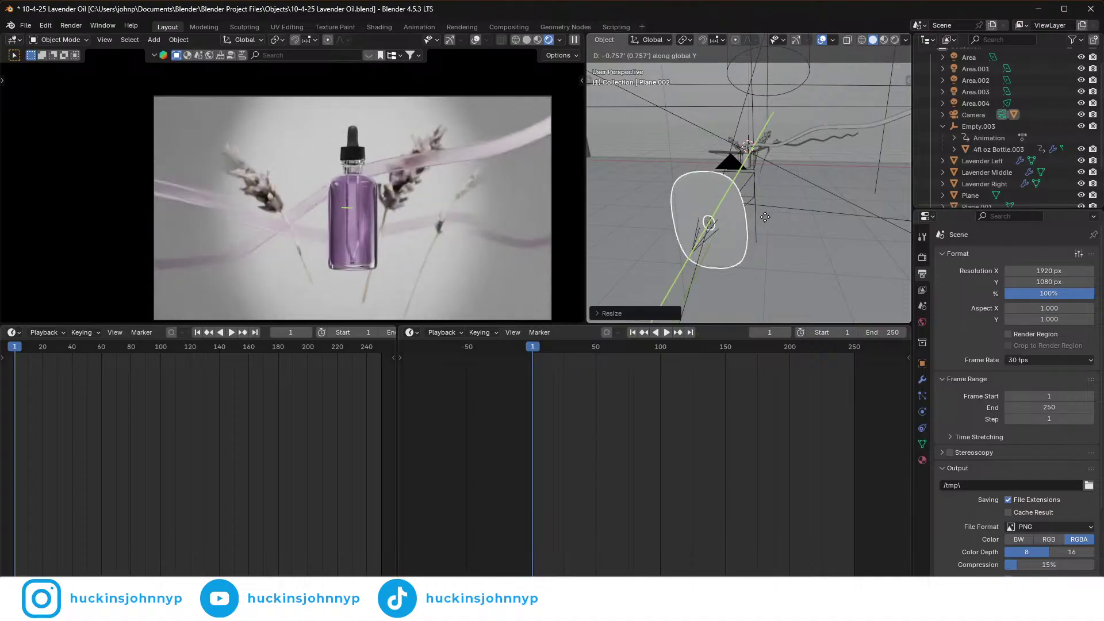
click(786, 196)
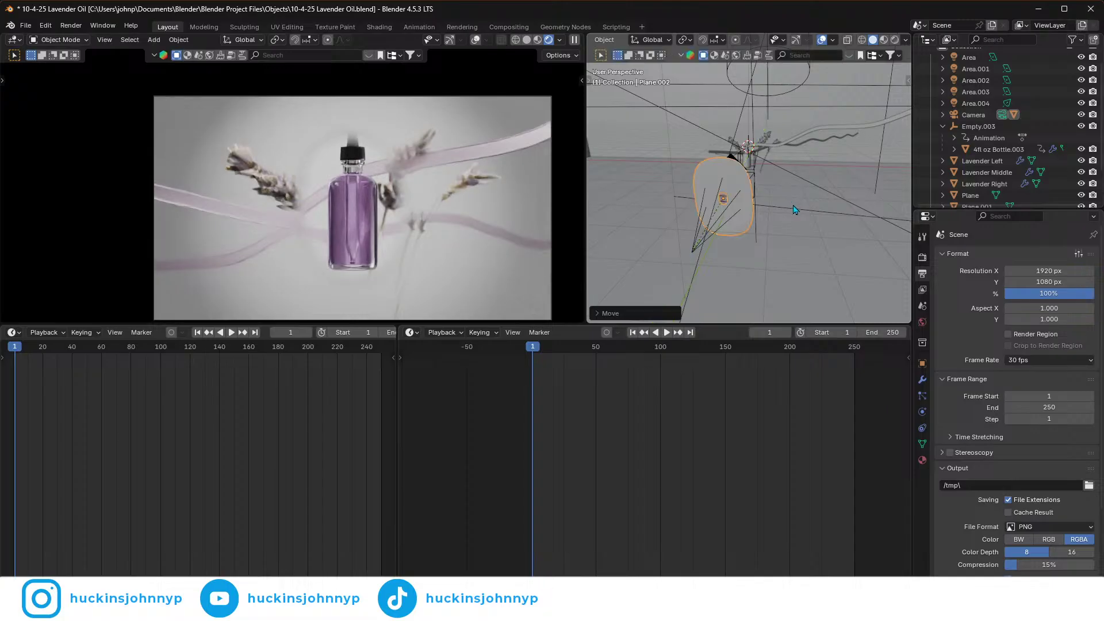
- Try to stretch Plane.002 along global Z and tilt it around global X, and undo both changes
key(s)
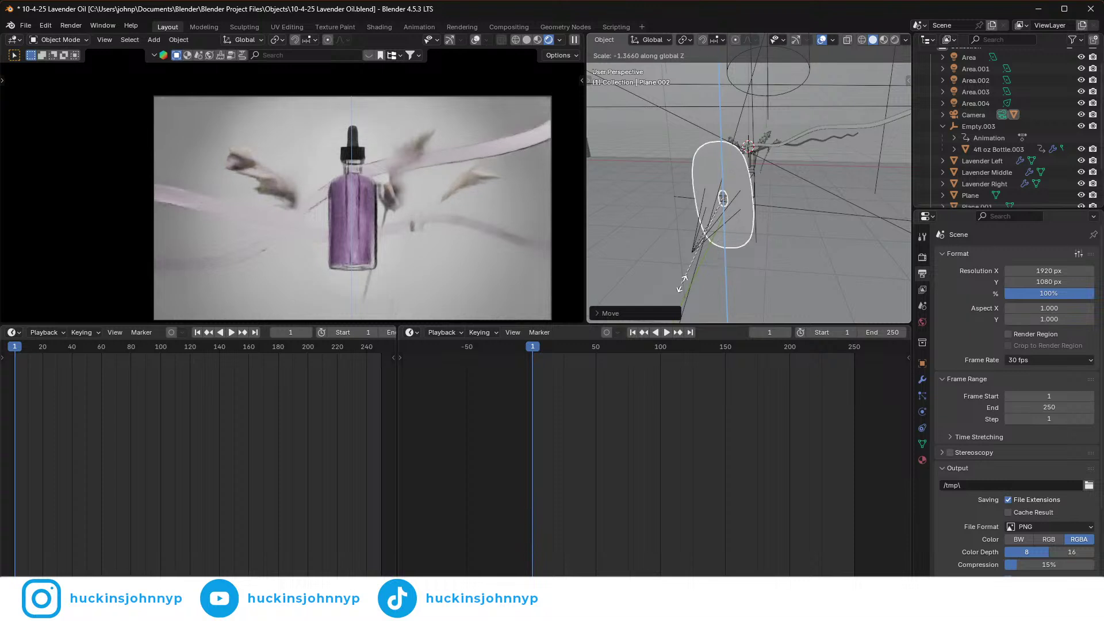
click(595, 287)
middle_drag(825, 237, 743, 233)
key(r)
key(x)
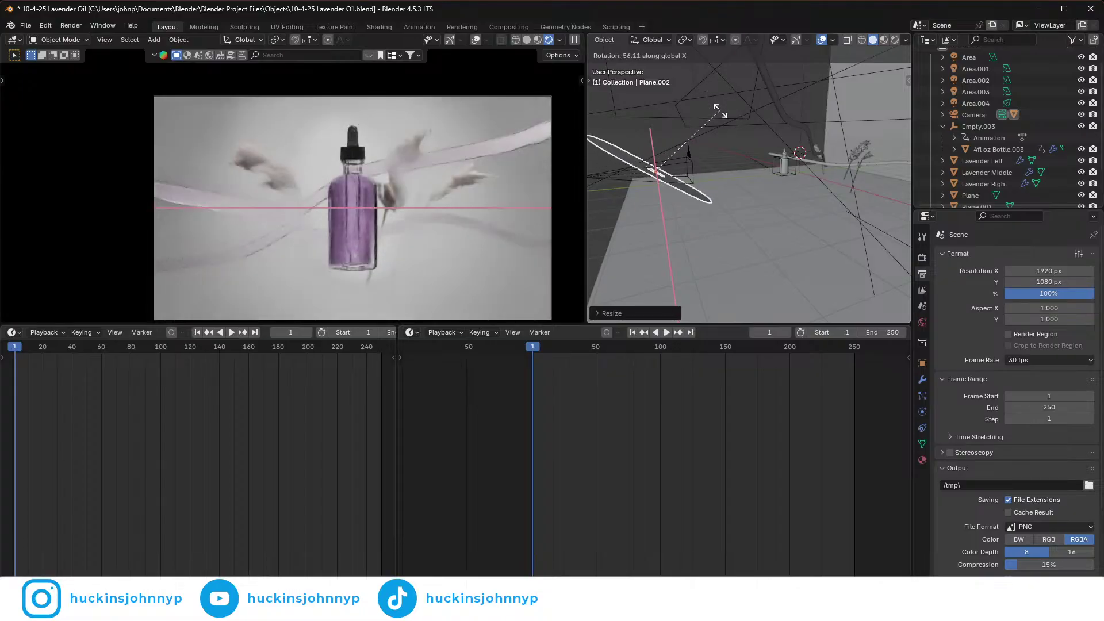
click(750, 157)
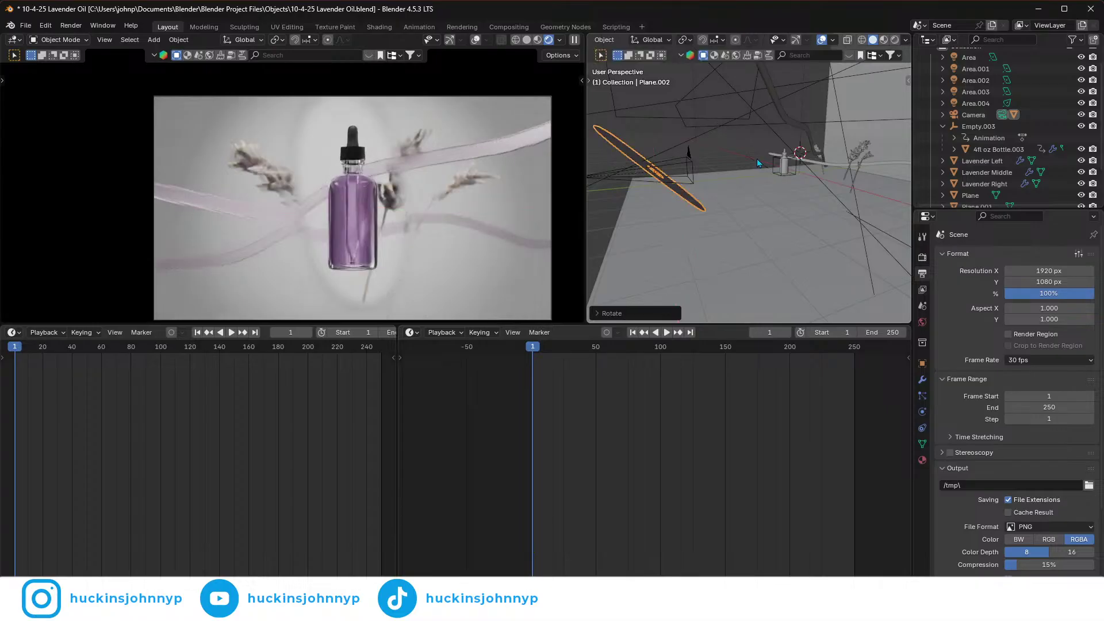
key(r)
key(x)
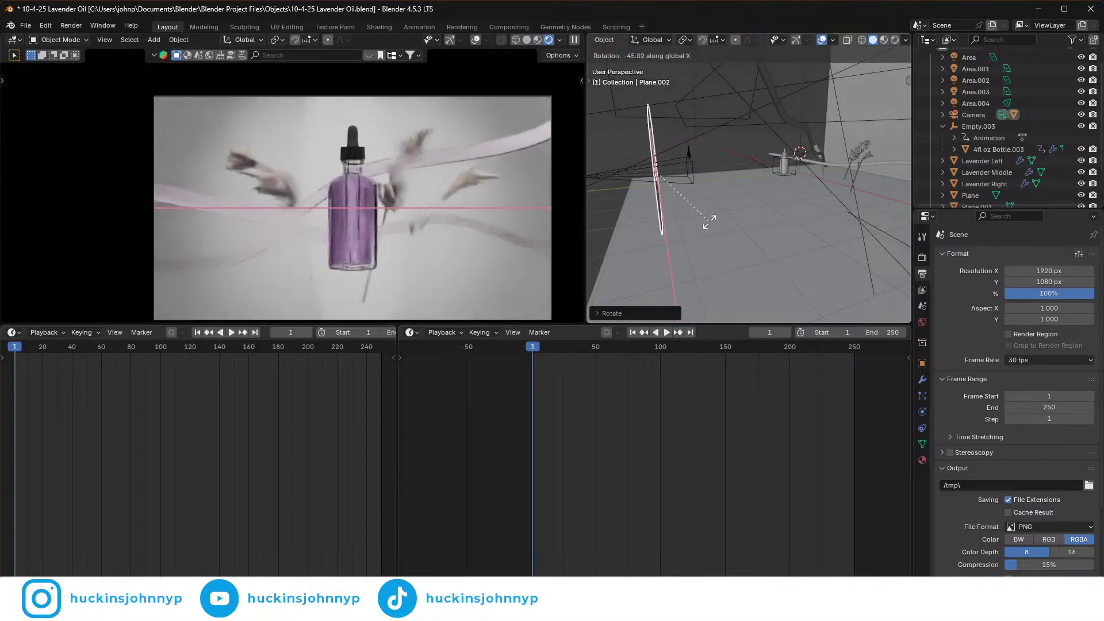
right_click(708, 226)
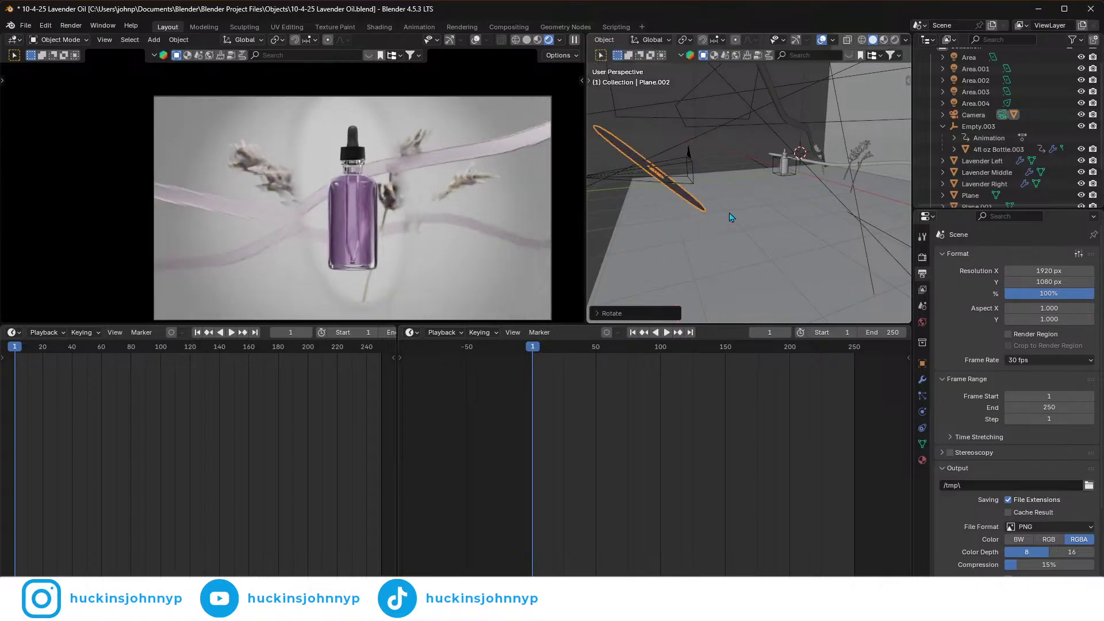
key(ctrl+z)
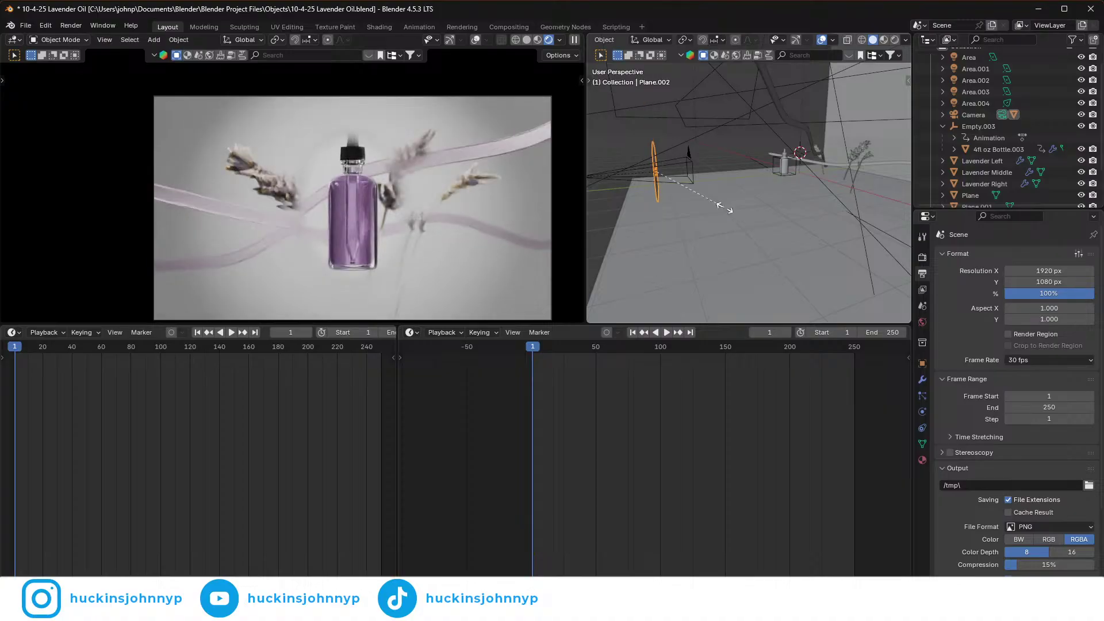
- Scale Plane.002 to about 0.12 along global Y
key(s)
key(y)
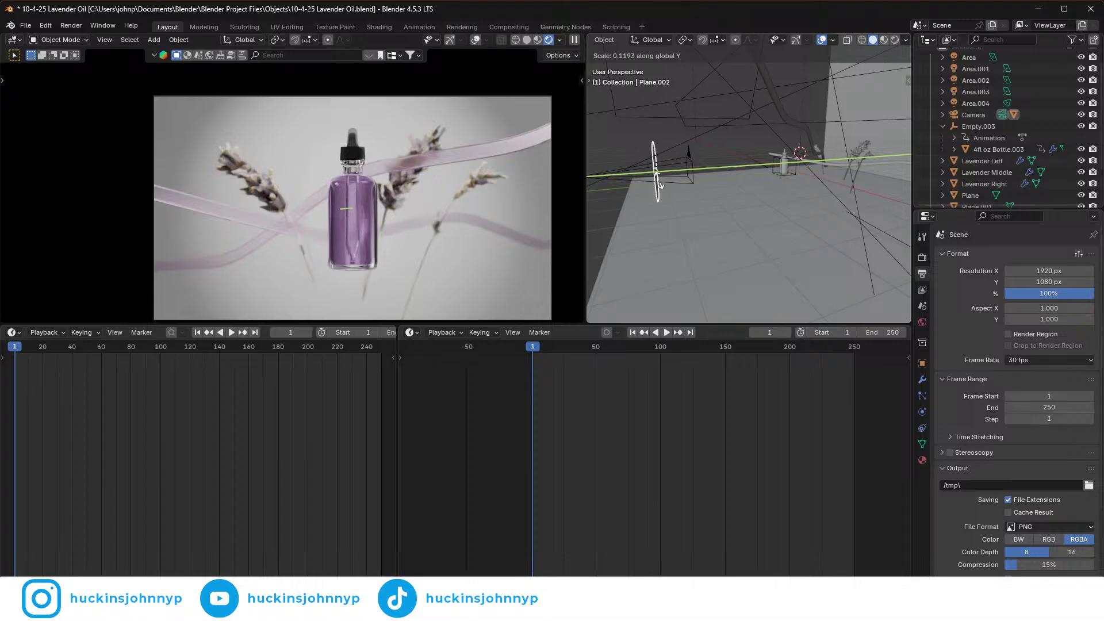
click(660, 184)
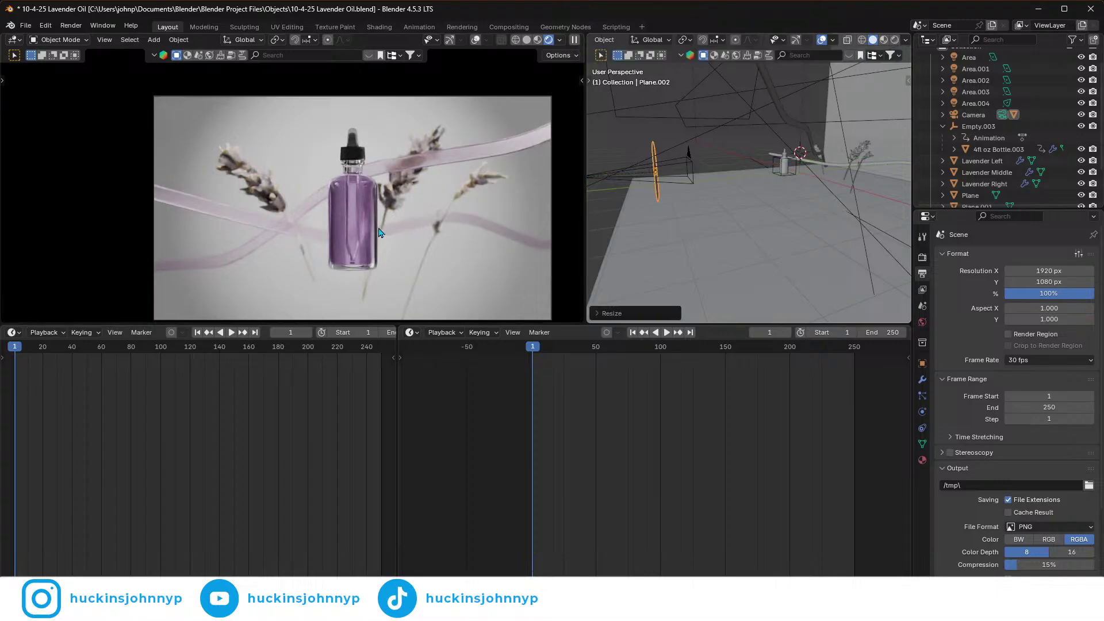
- Move Plane.002 about 0.54 ft along negative global Y, away from the bottle
middle_drag(704, 177, 742, 222)
scroll(779, 207, up, 2)
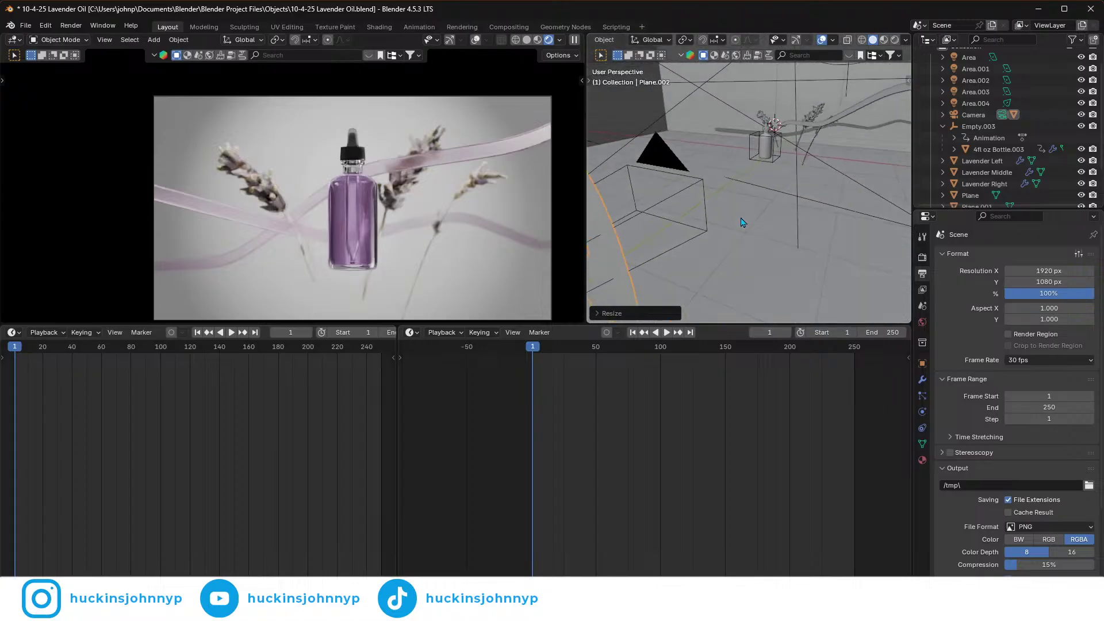
middle_drag(653, 237, 807, 231)
key(g)
key(y)
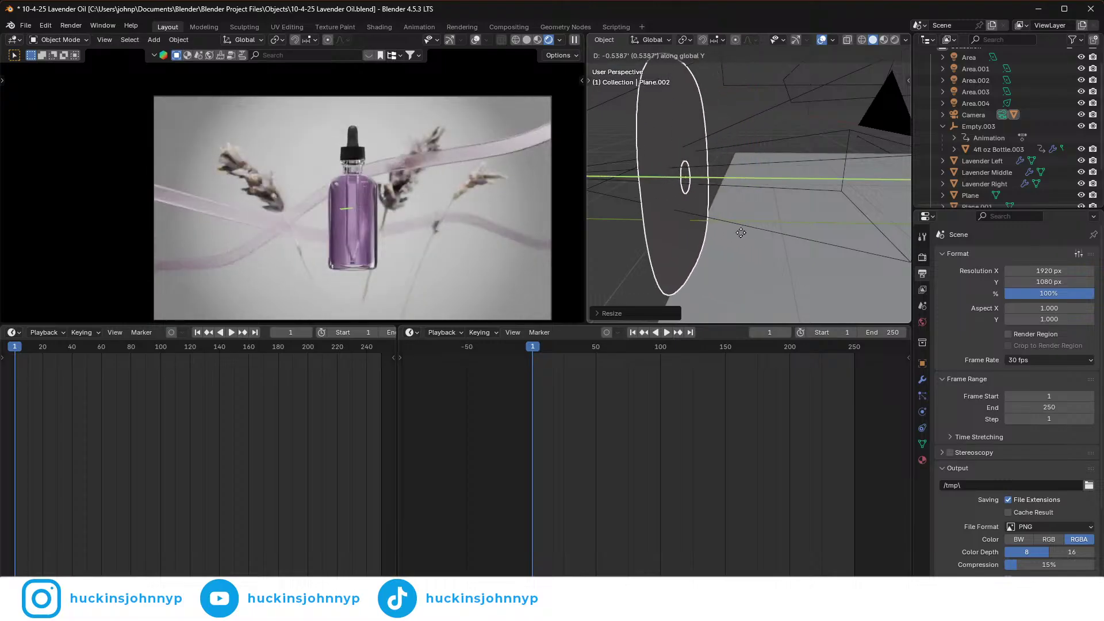
click(740, 232)
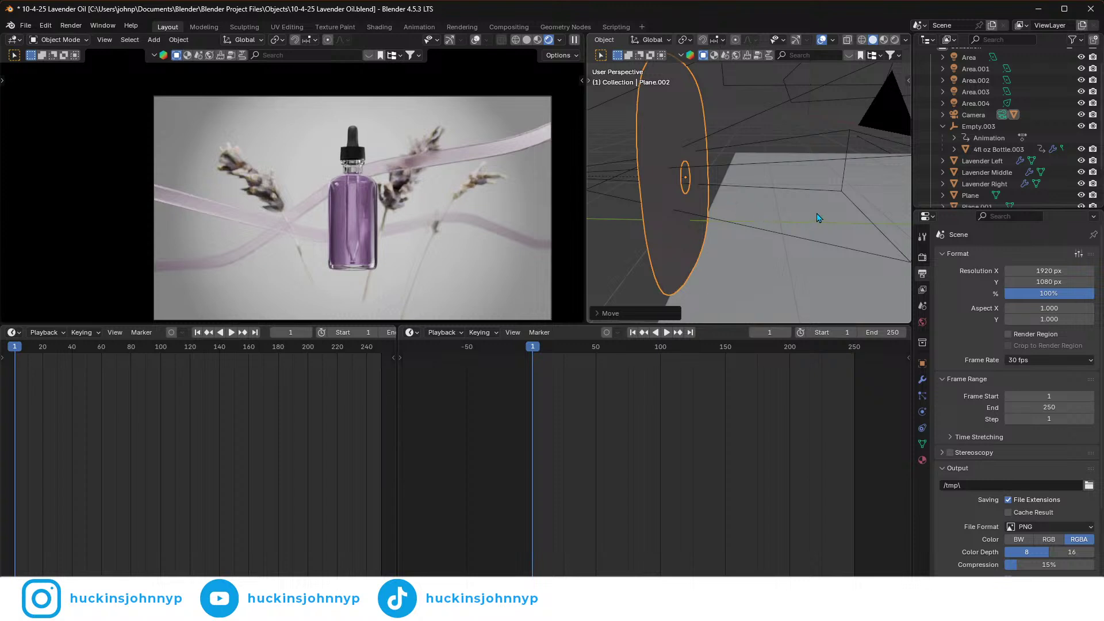
- Rotate Plane.002 in the negative direction around global Z, finishing with a small correction of about -1.6°
middle_drag(814, 217, 811, 221)
key(r)
key(z)
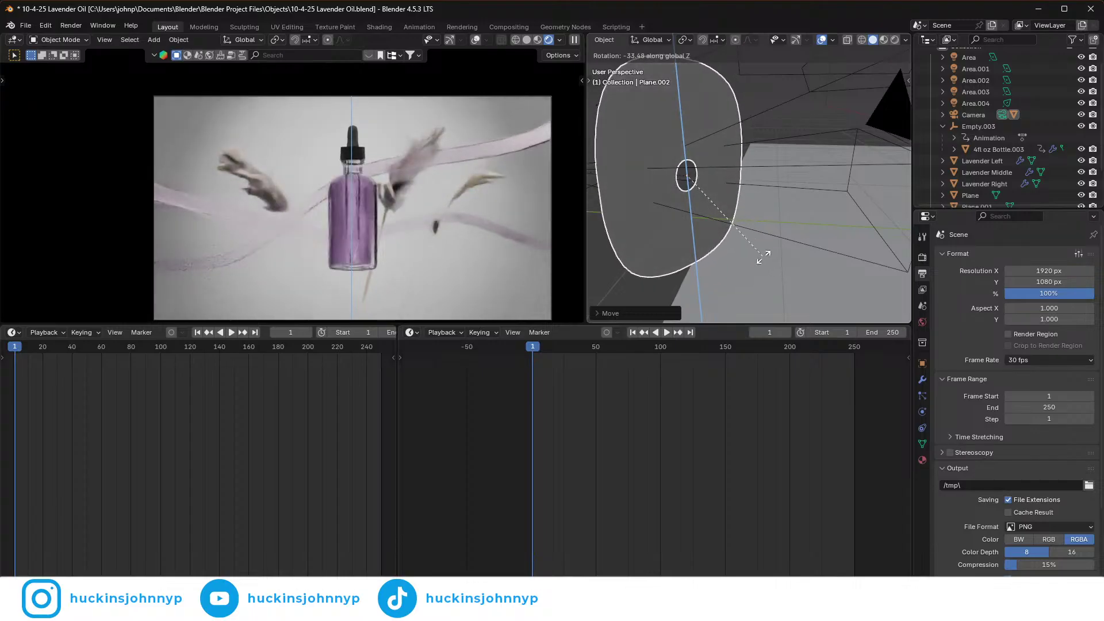
click(797, 264)
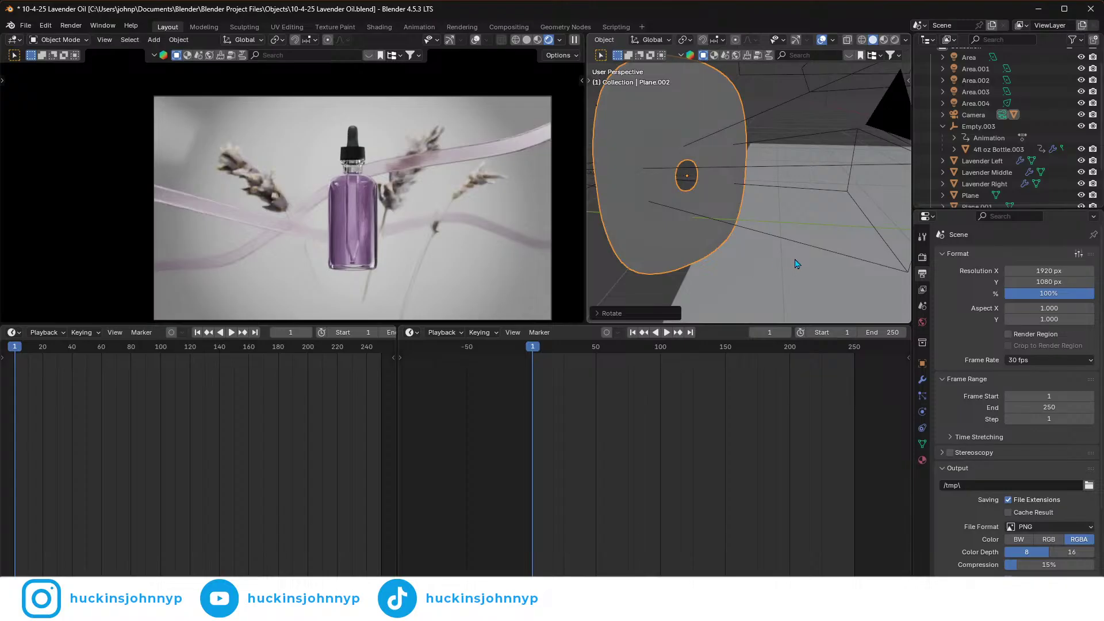
key(r)
key(z)
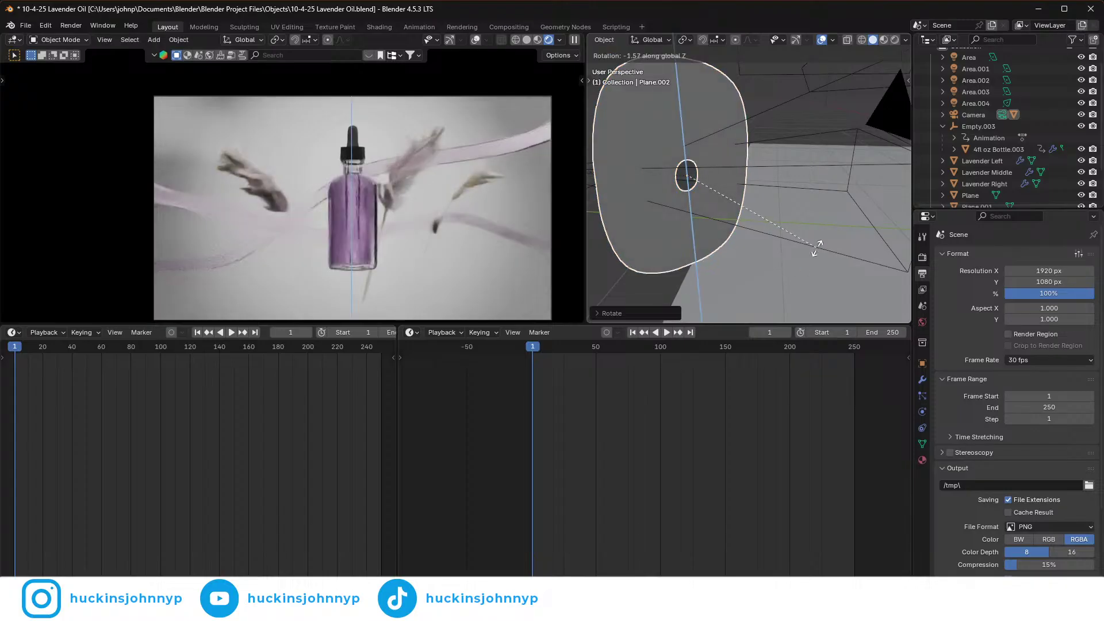
click(819, 249)
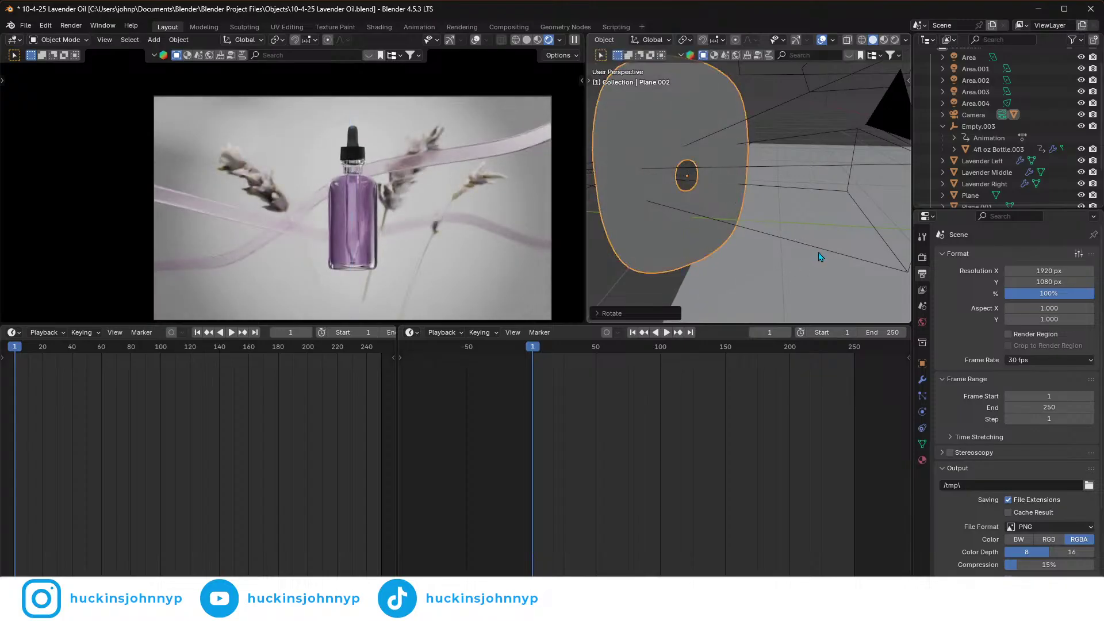
- Try to move the camera, together with its attached plane, along global Y and cancel the move
scroll(776, 255, down, 5)
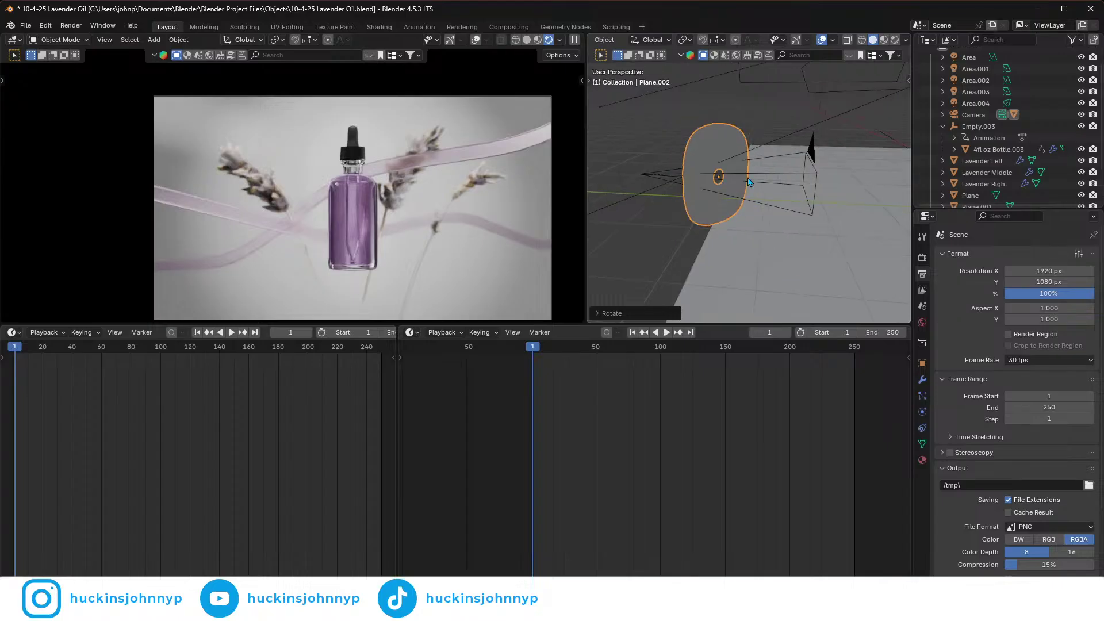
scroll(749, 182, down, 2)
click(764, 183)
key(g)
key(y)
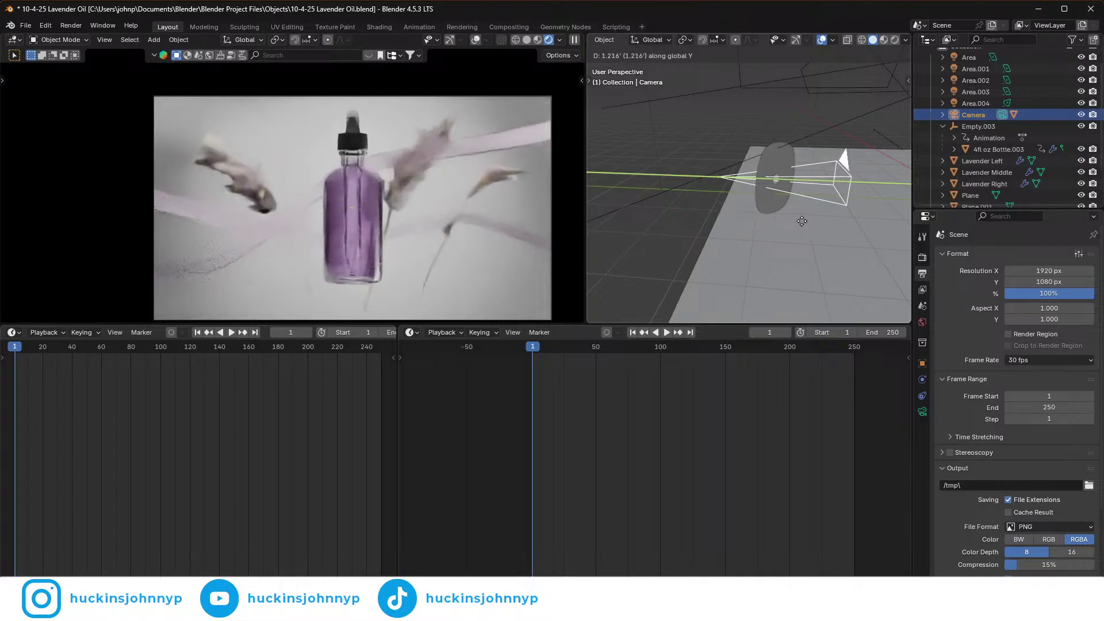
click(715, 164)
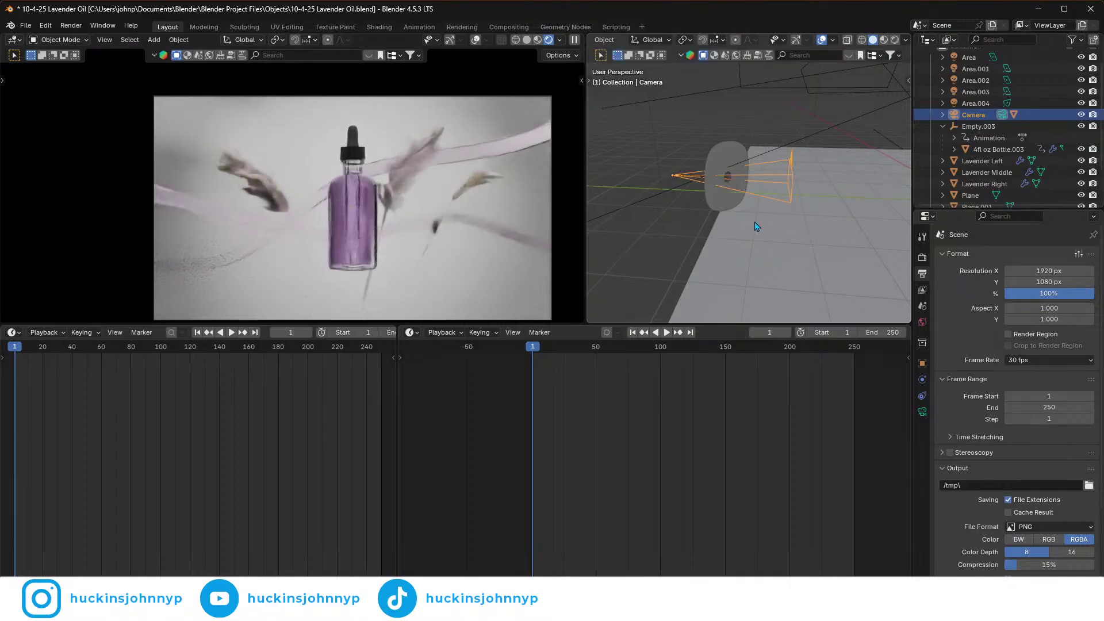
- Rotate Plane.002 about 99.7° around global Z and insert a keyframe for it at frame 1
click(715, 163)
key(r)
key(z)
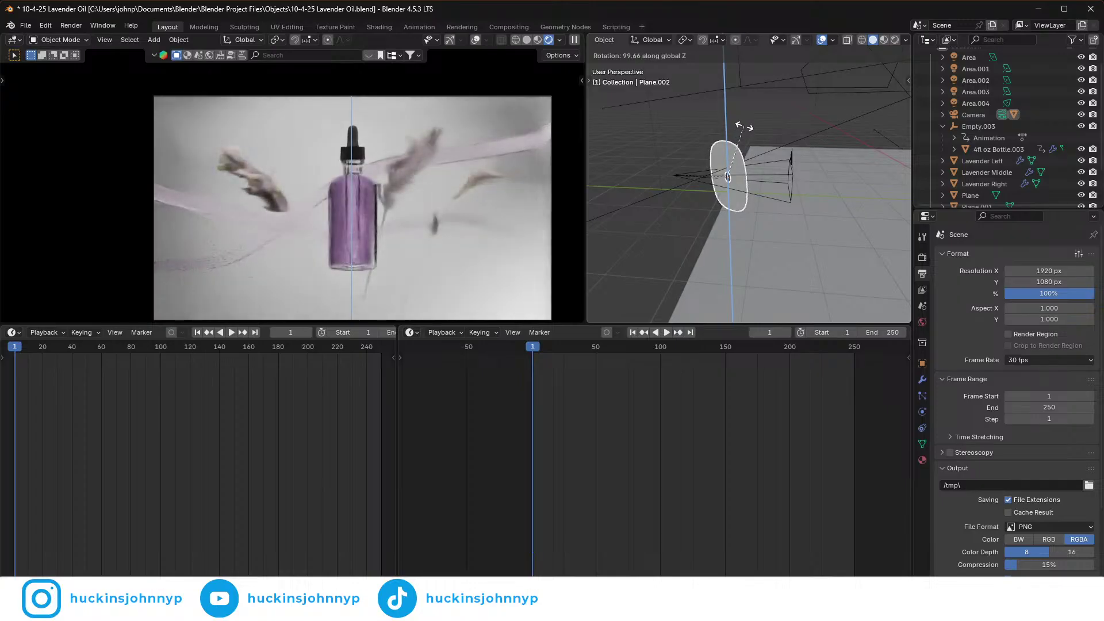
click(745, 126)
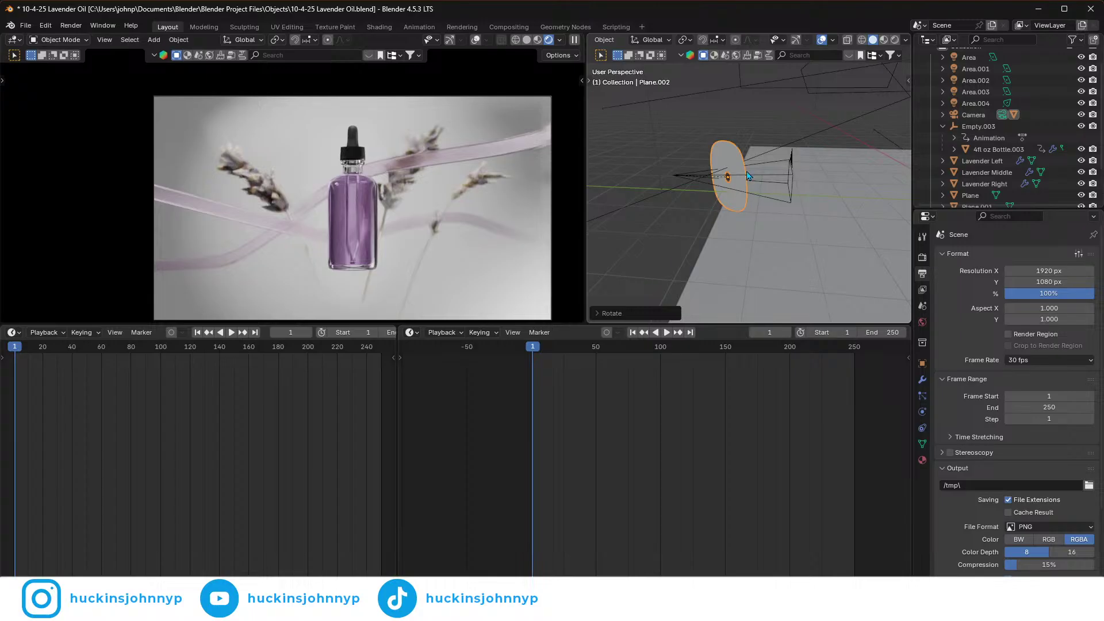
key(i)
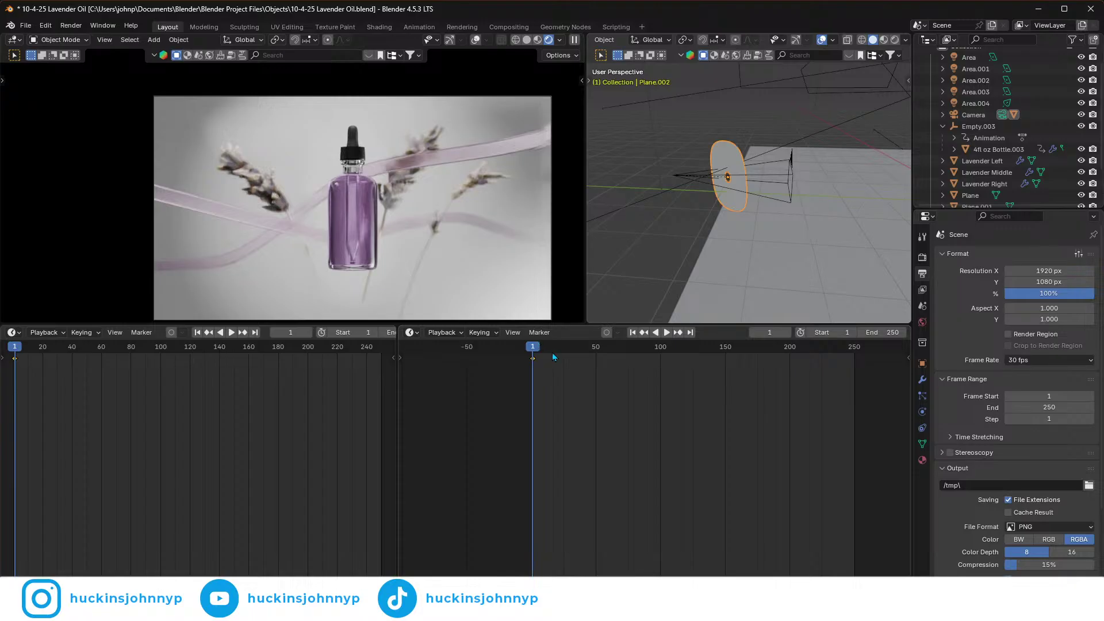
- At frame 250, rotate Plane.002 about -102.7° around global Z and insert a keyframe for it
key(space)
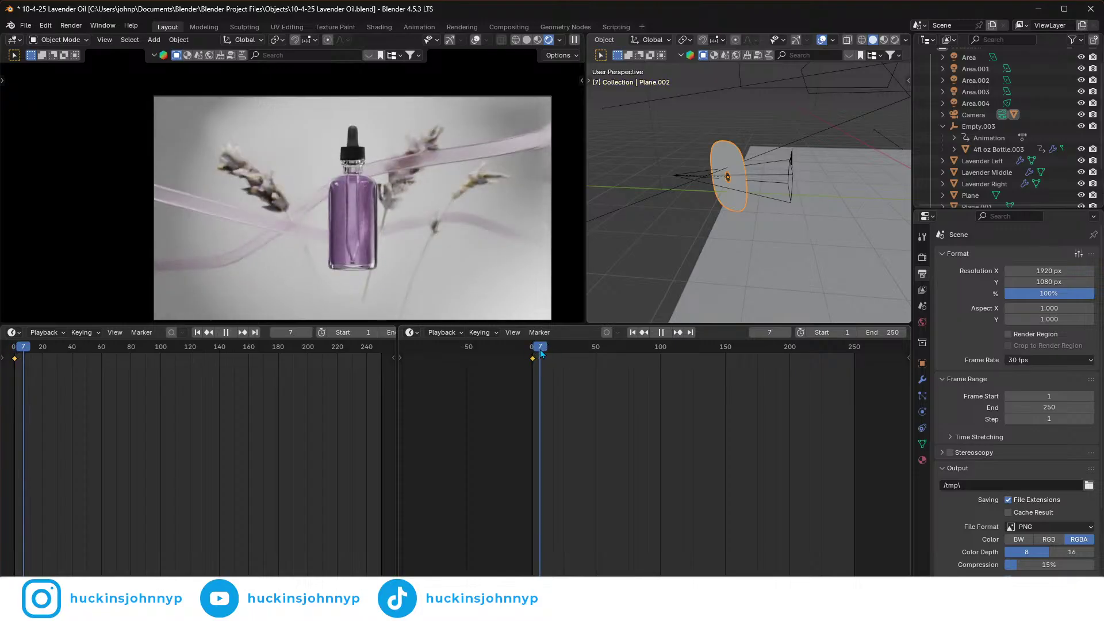
drag(542, 354, 854, 362)
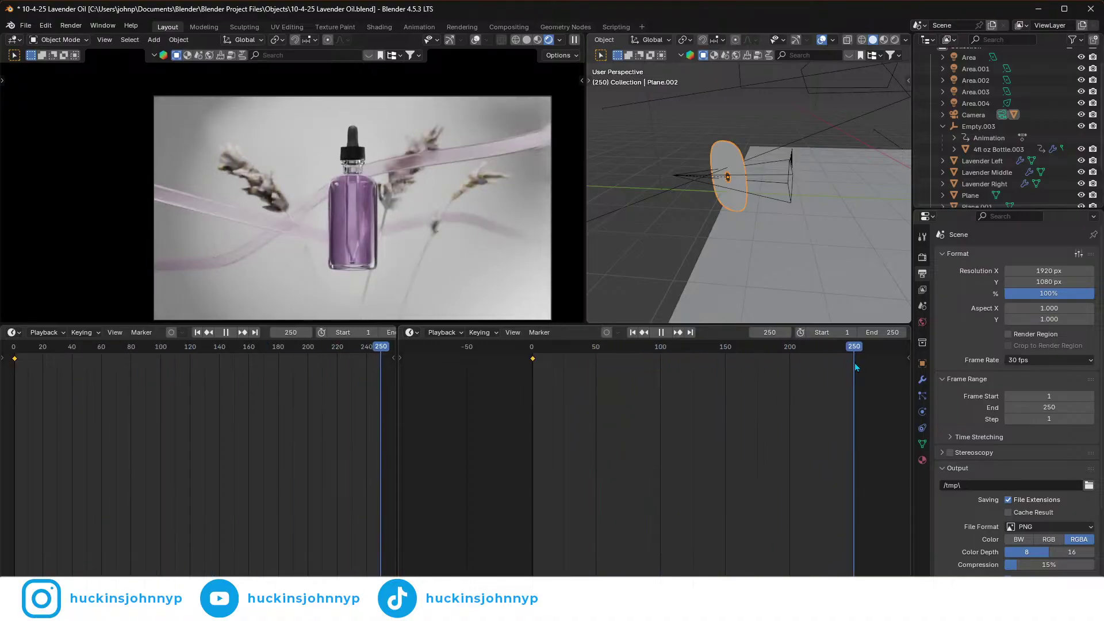
key(space)
key(r)
key(z)
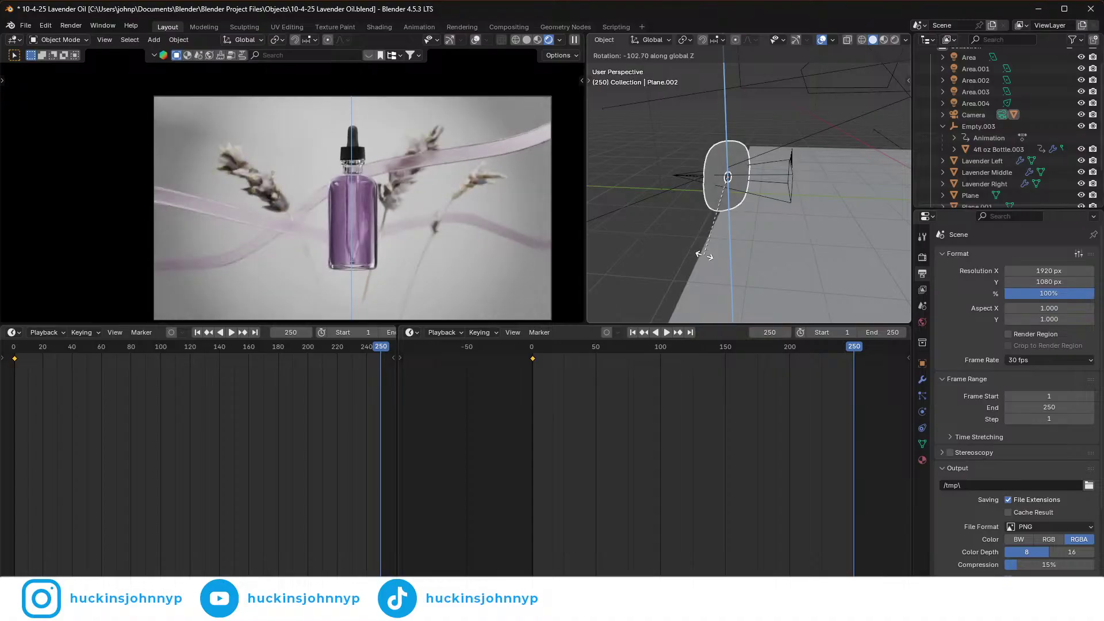
click(704, 256)
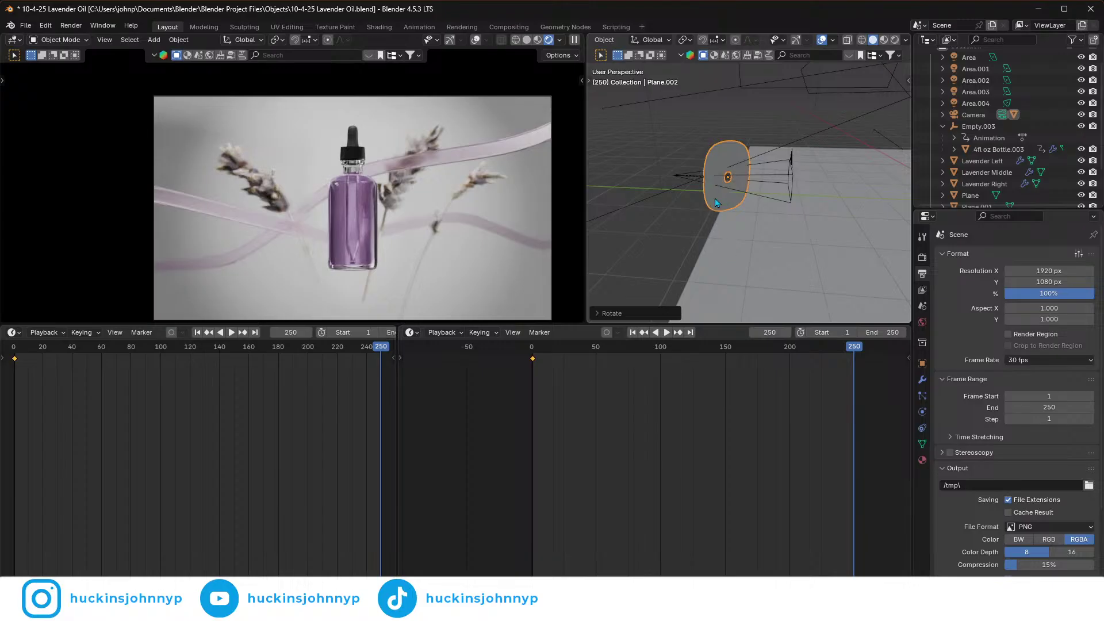
key(i)
- Play the animation from the start to review Plane.002's rotation and its light on the bottle
key(space)
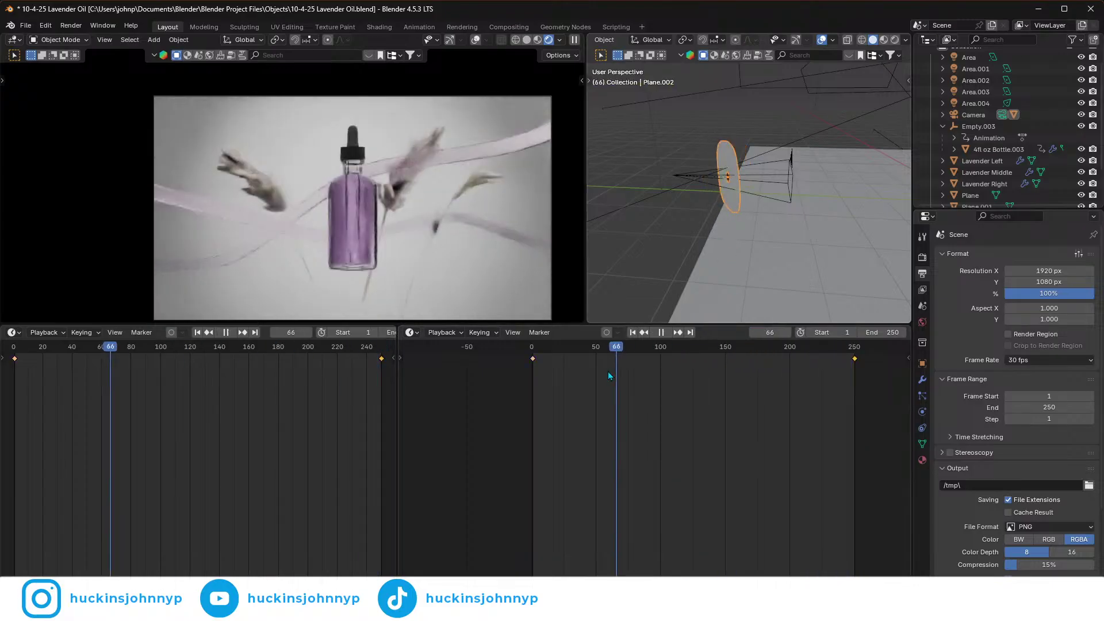
drag(582, 374, 530, 388)
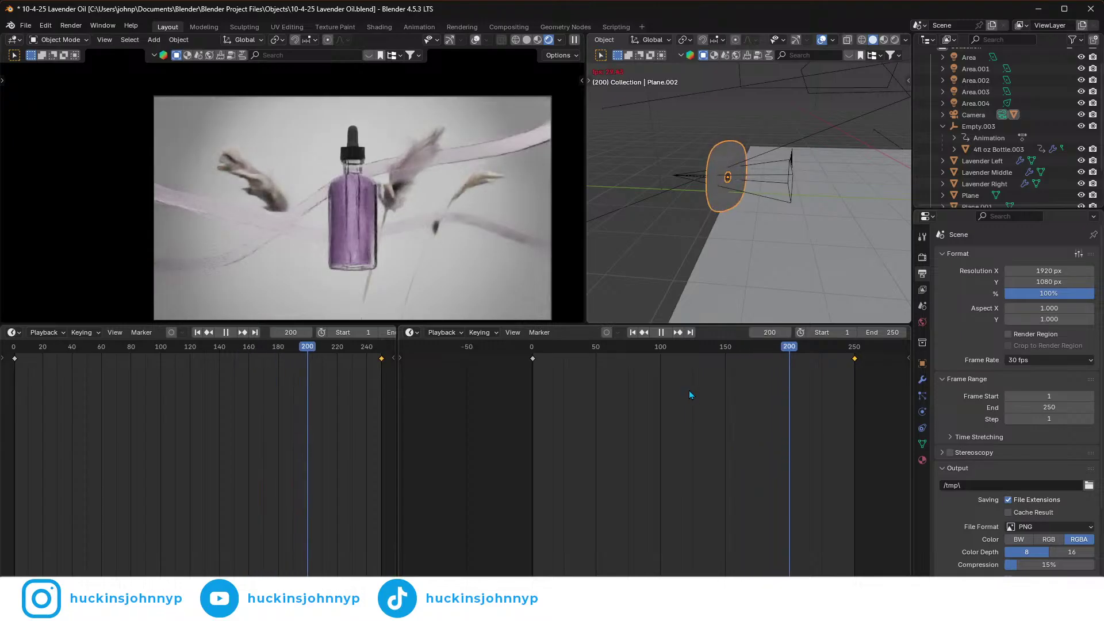
key(space)
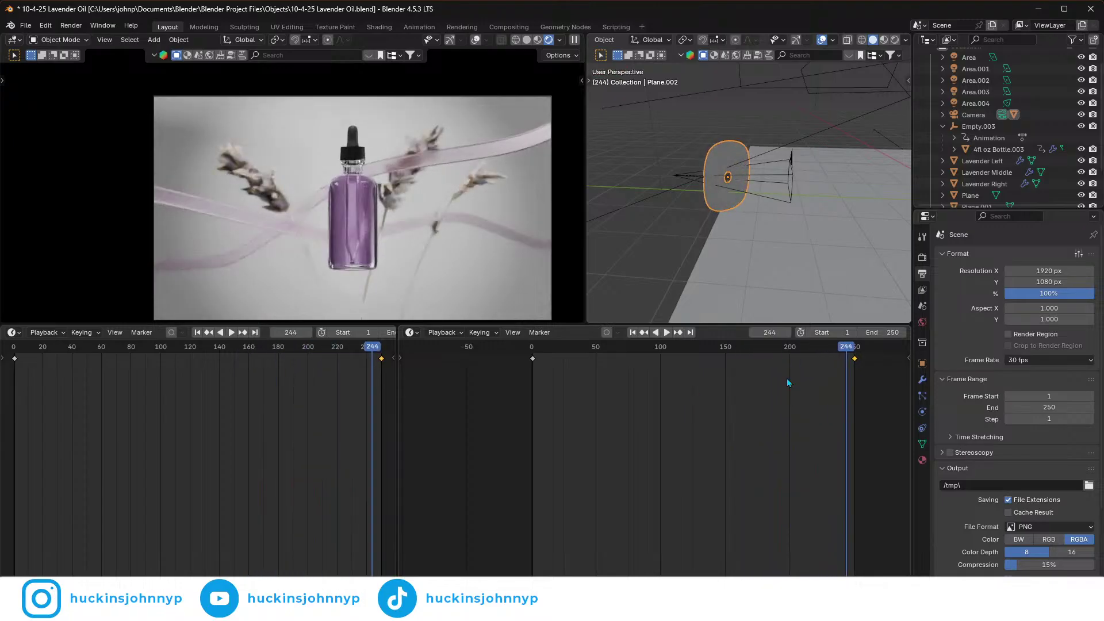
- At frame 251, rotate Plane.002 about -15.4° around its local Y axis
key(space)
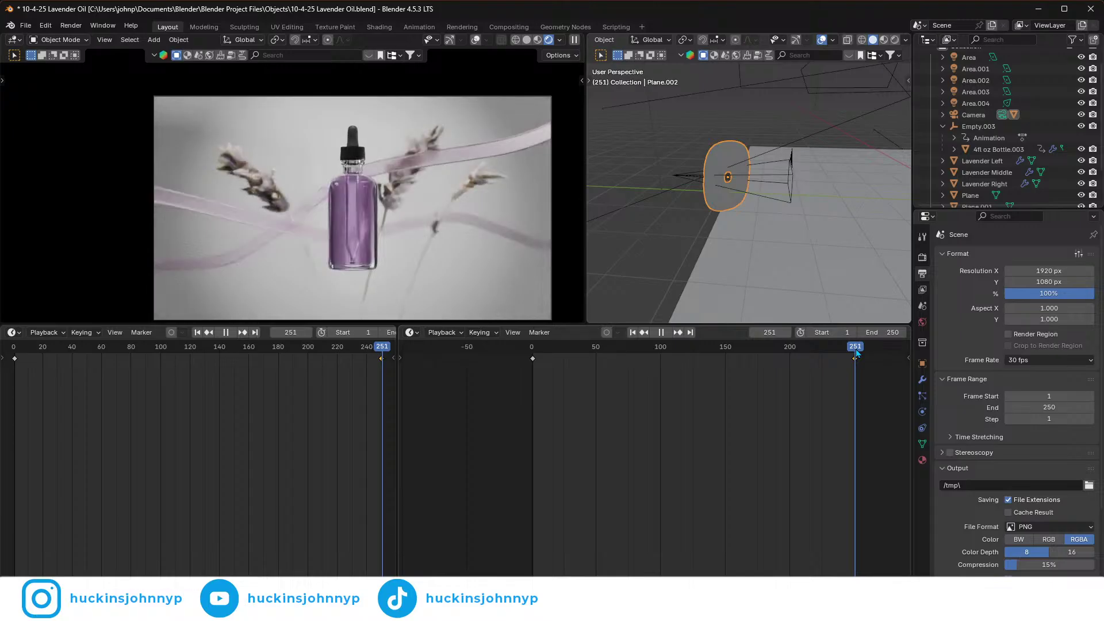
key(space)
key(r)
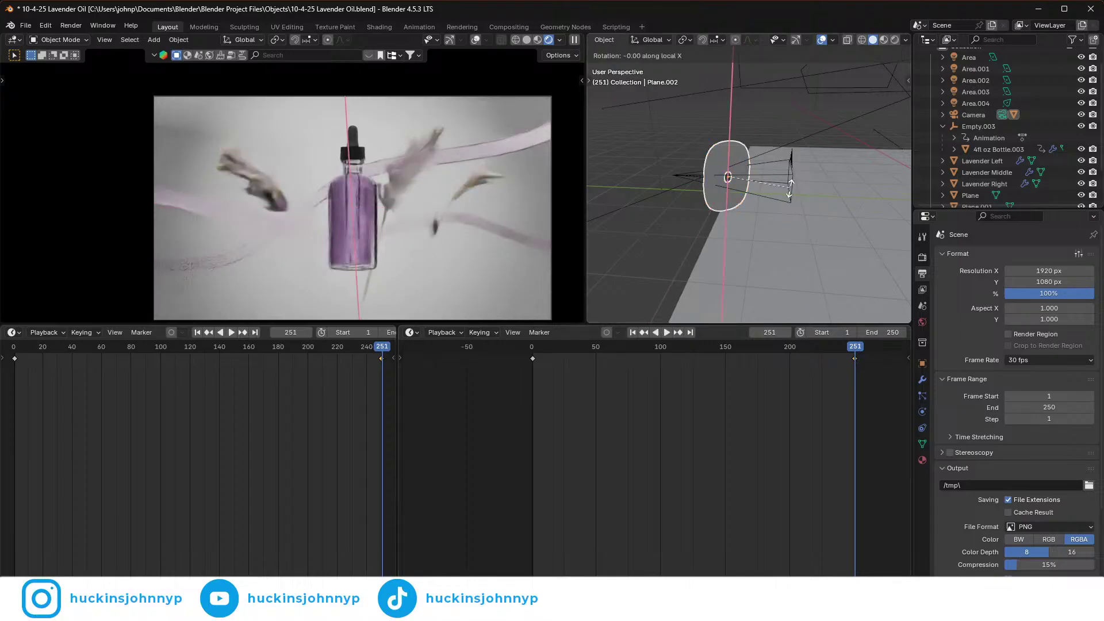
key(y)
key(y)
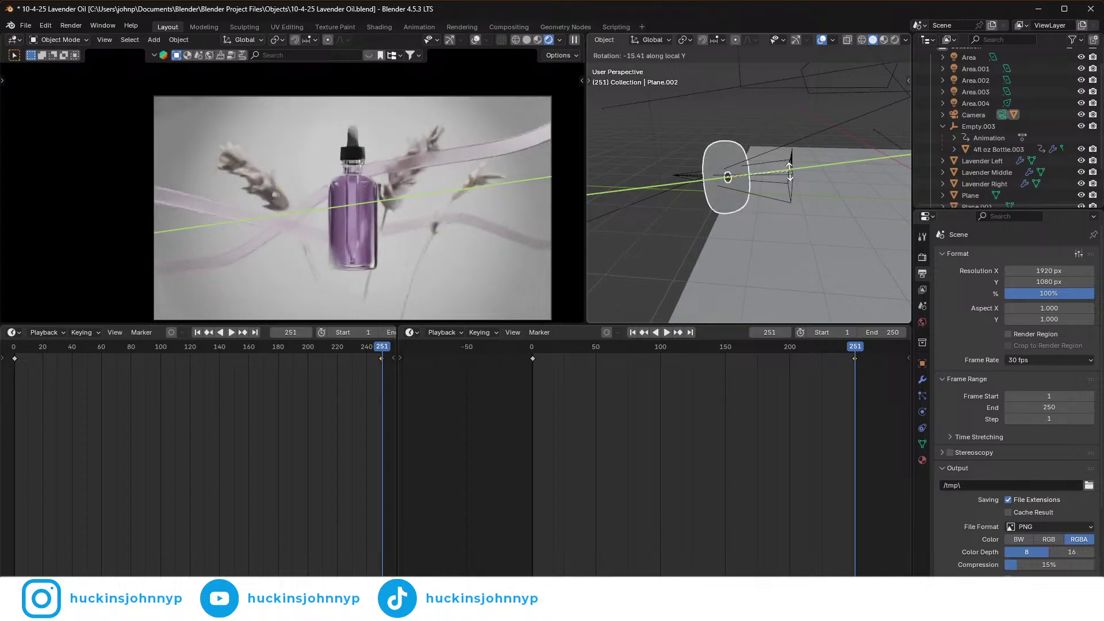
click(789, 171)
- Try to rotate Plane.002 about 16.4° around its local Y axis at frame 0
drag(738, 349, 522, 366)
key(r)
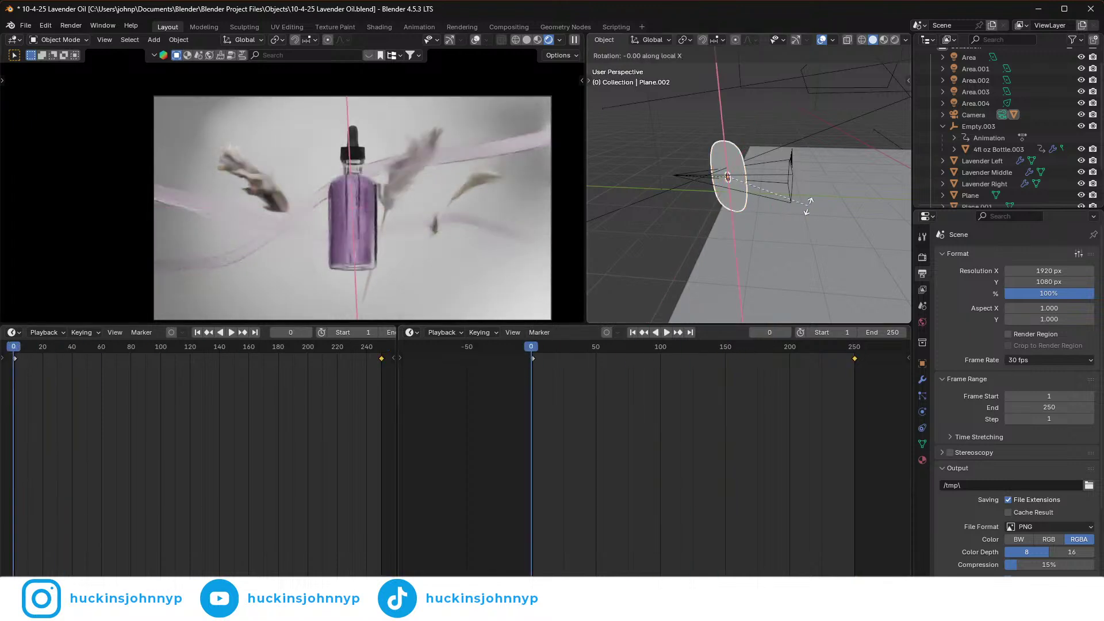
key(y)
key(y)
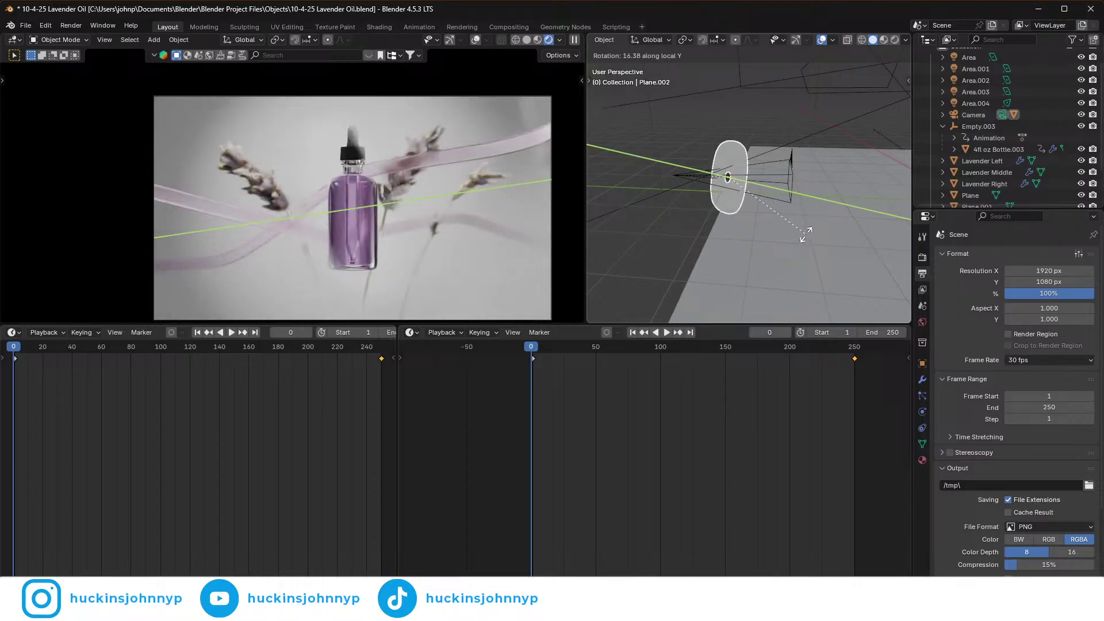
click(805, 235)
- At frame 1, rotate Plane.002 about 6.1° around its local Y axis, insert a keyframe for it, and review the animation
key(Right)
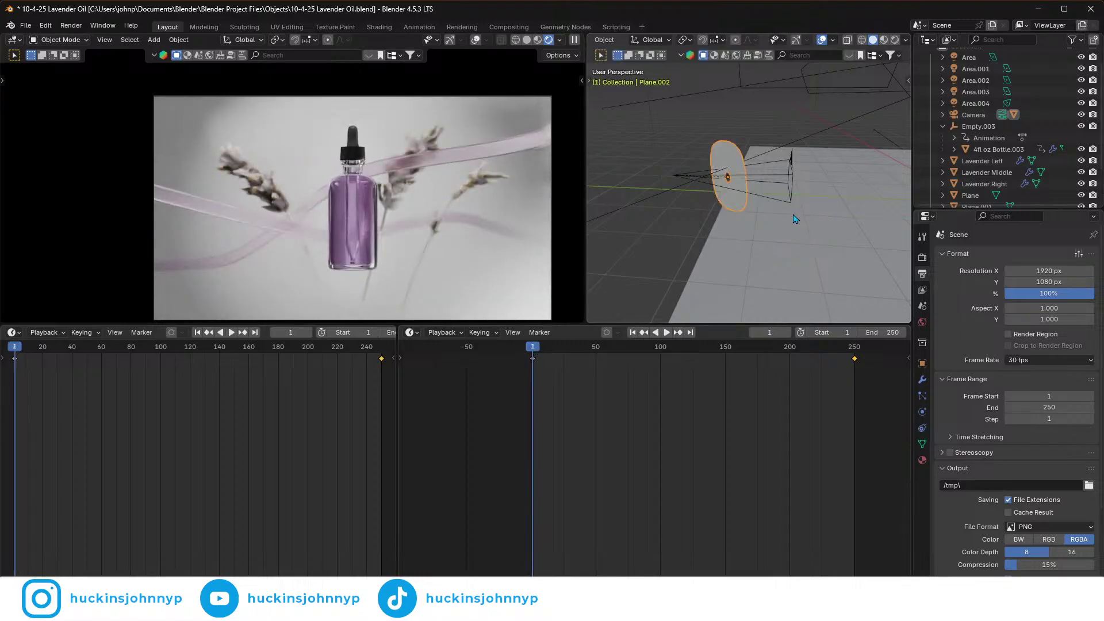
key(r)
key(x)
key(y)
key(y)
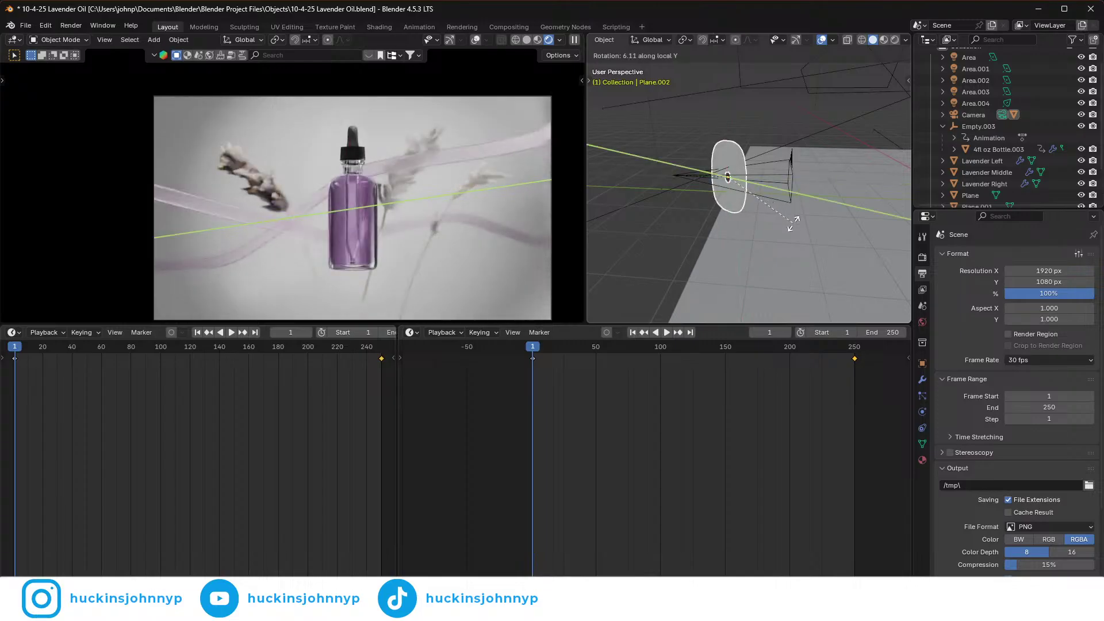
click(793, 226)
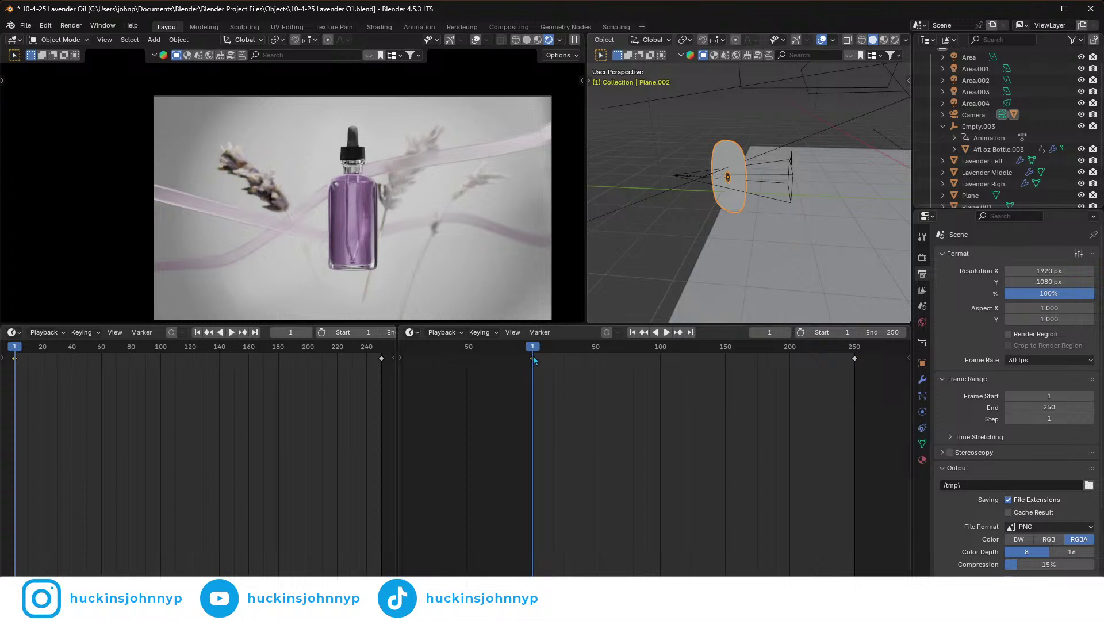
drag(533, 352, 771, 360)
key(space)
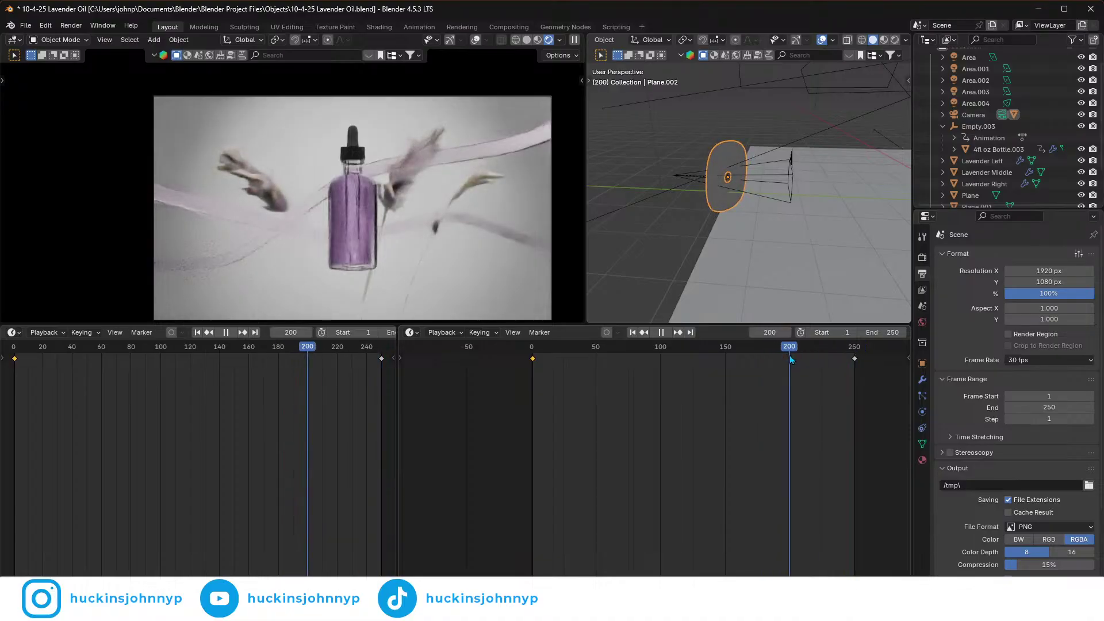
- Move Plane.002's end keyframe out in stages to about frame 1560, scrubbing the animation in between to check the slower rotation
scroll(771, 384, down, 2)
scroll(582, 389, down, 3)
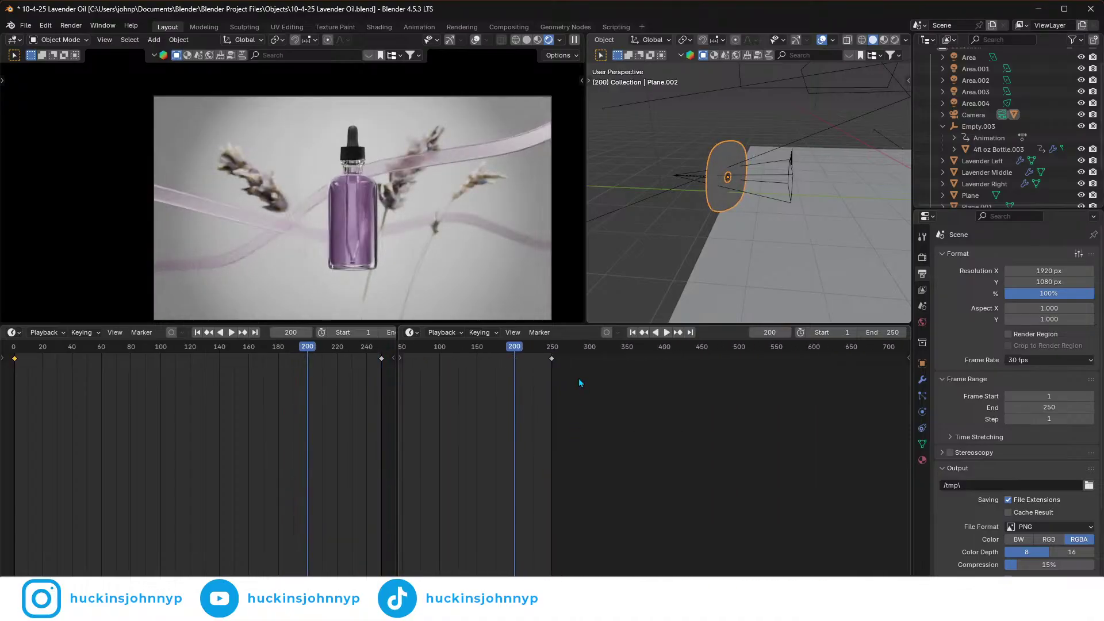
drag(587, 359, 628, 358)
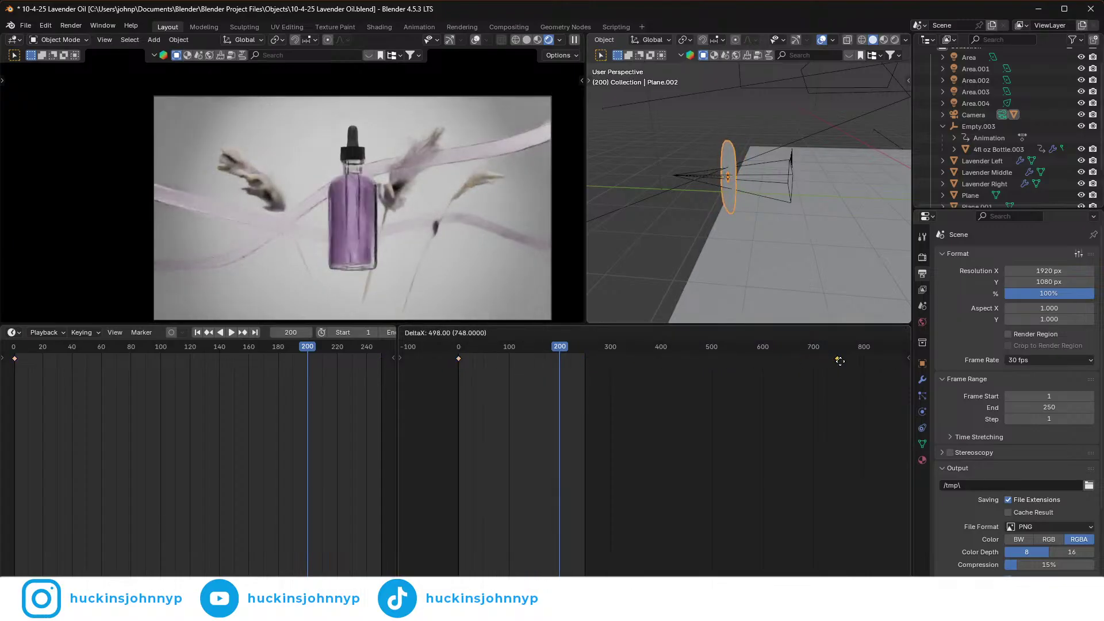
drag(840, 361, 838, 360)
key(space)
drag(486, 361, 583, 364)
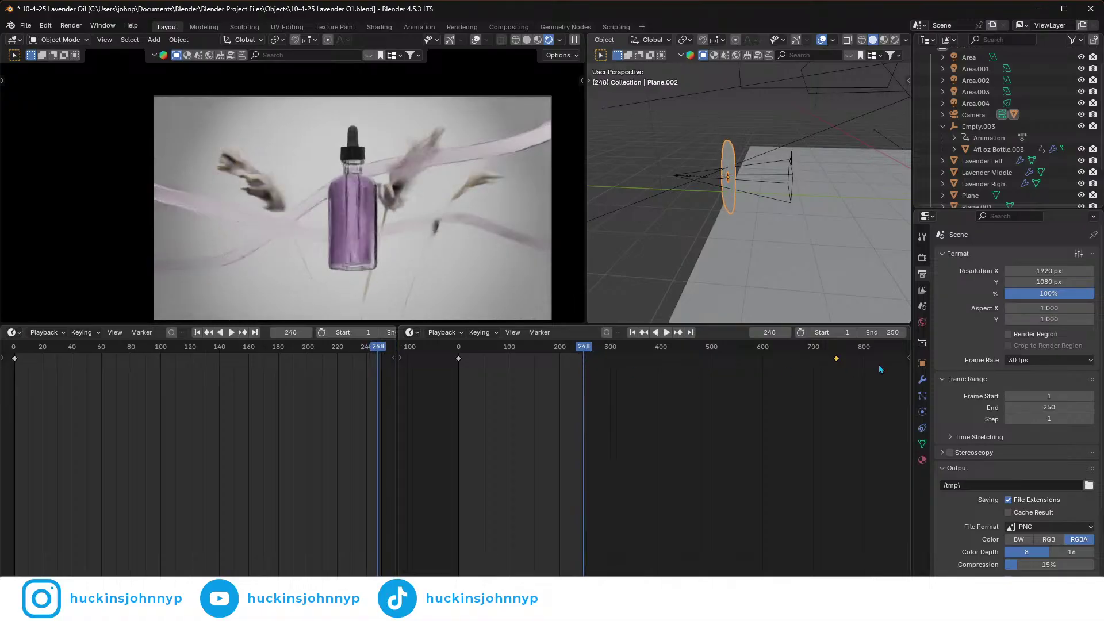
scroll(804, 367, down, 3)
drag(760, 359, 772, 357)
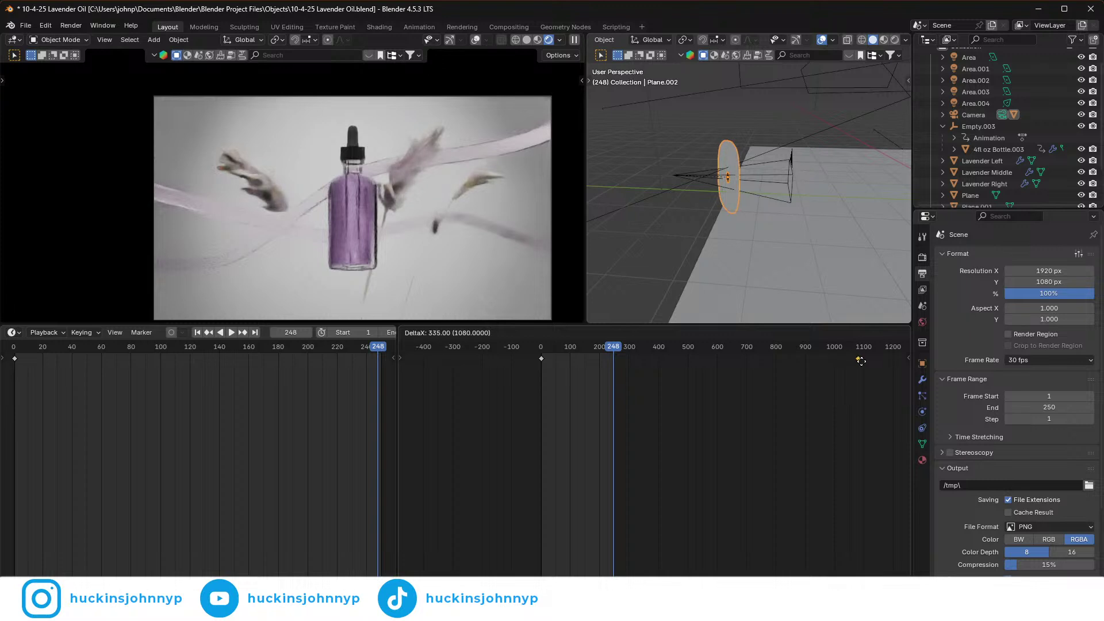
drag(884, 364, 884, 365)
scroll(796, 371, down, 3)
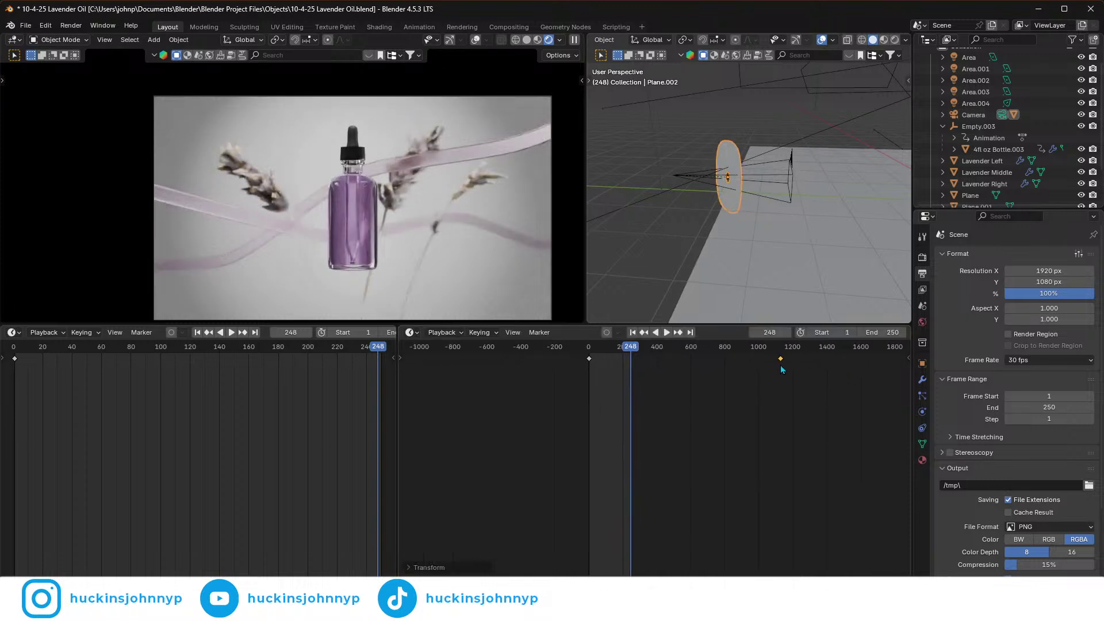
drag(780, 360, 854, 359)
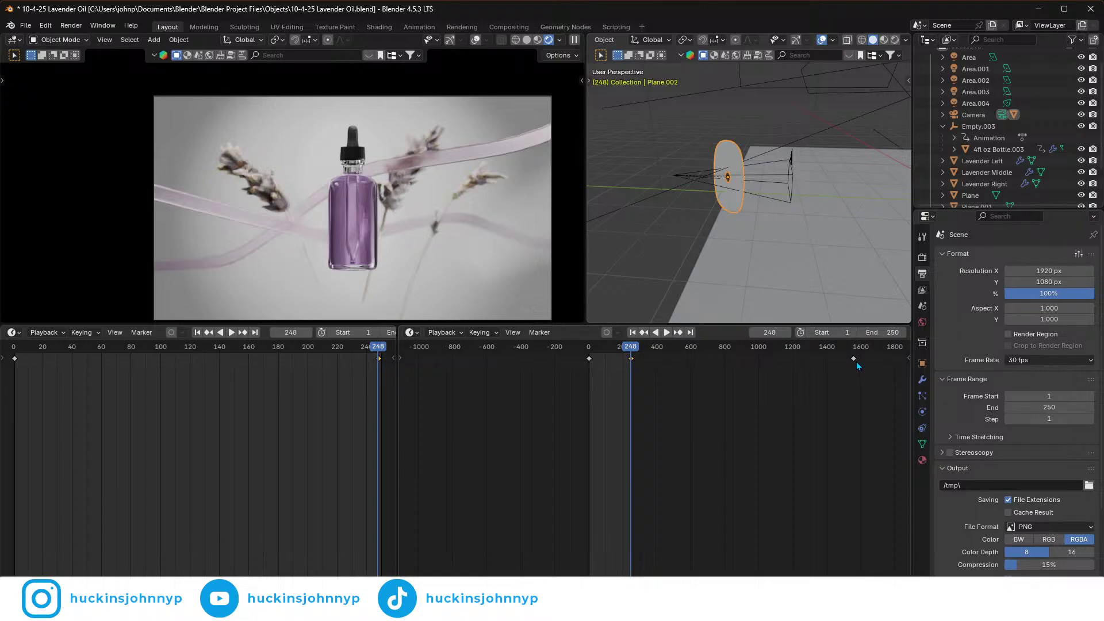
- Insert a keyframe for Plane.002 at frame 248 and delete its outlying keyframe near frame 1560
key(Delete)
drag(635, 355, 601, 384)
scroll(401, 229, up, 2)
scroll(403, 225, down, 2)
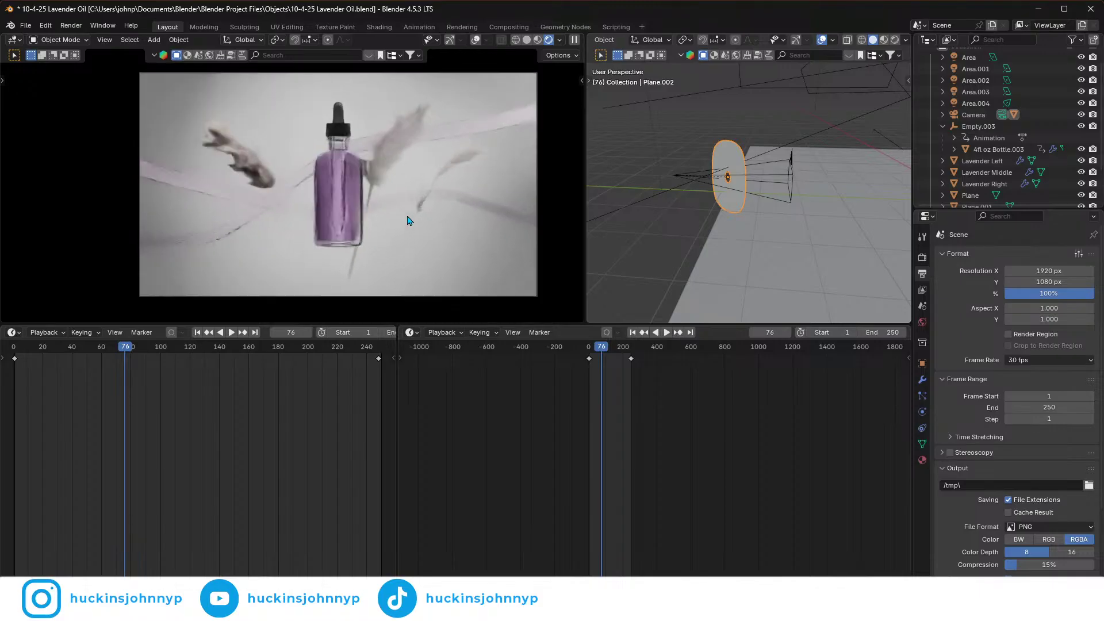
- Review the light on the bottle up close while playing the opening frames of the animation
scroll(417, 207, up, 1)
scroll(434, 244, up, 1)
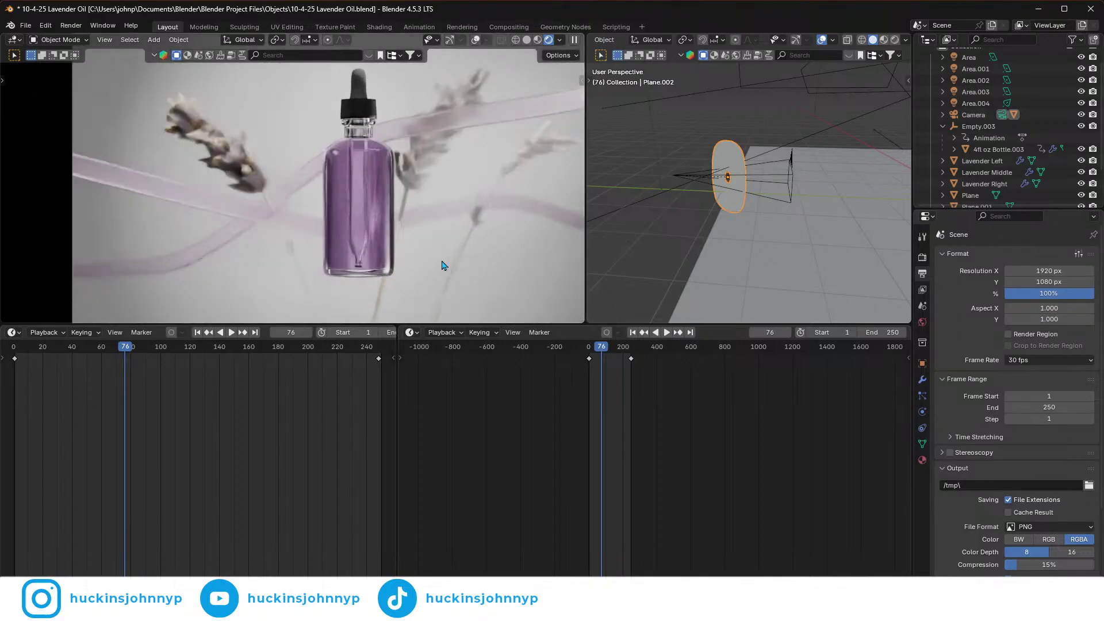
drag(605, 353, 588, 372)
key(space)
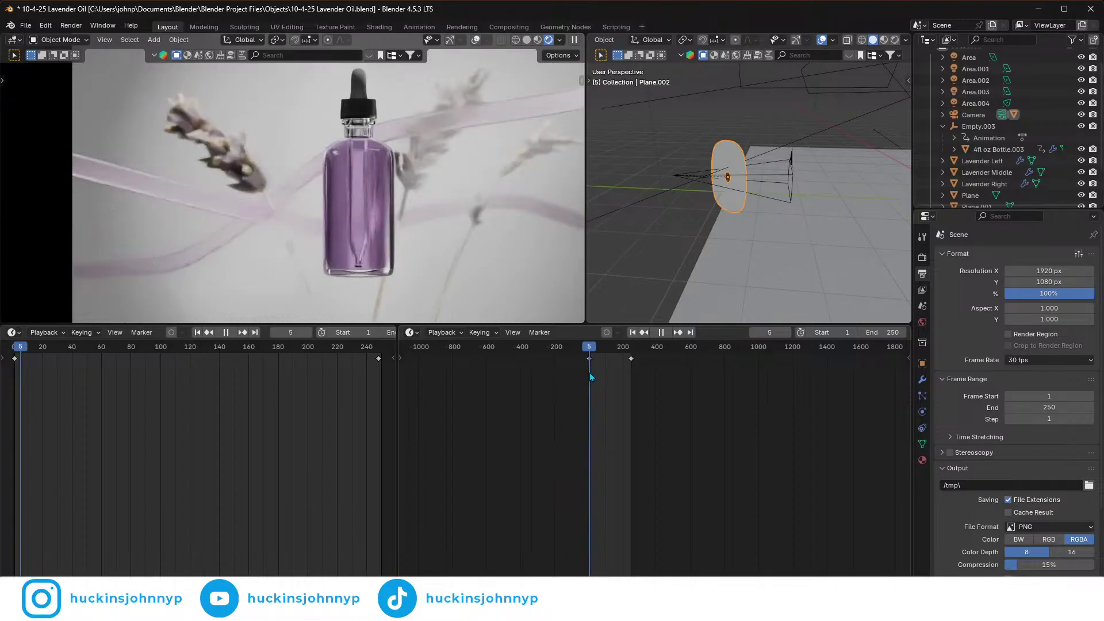
key(Escape)
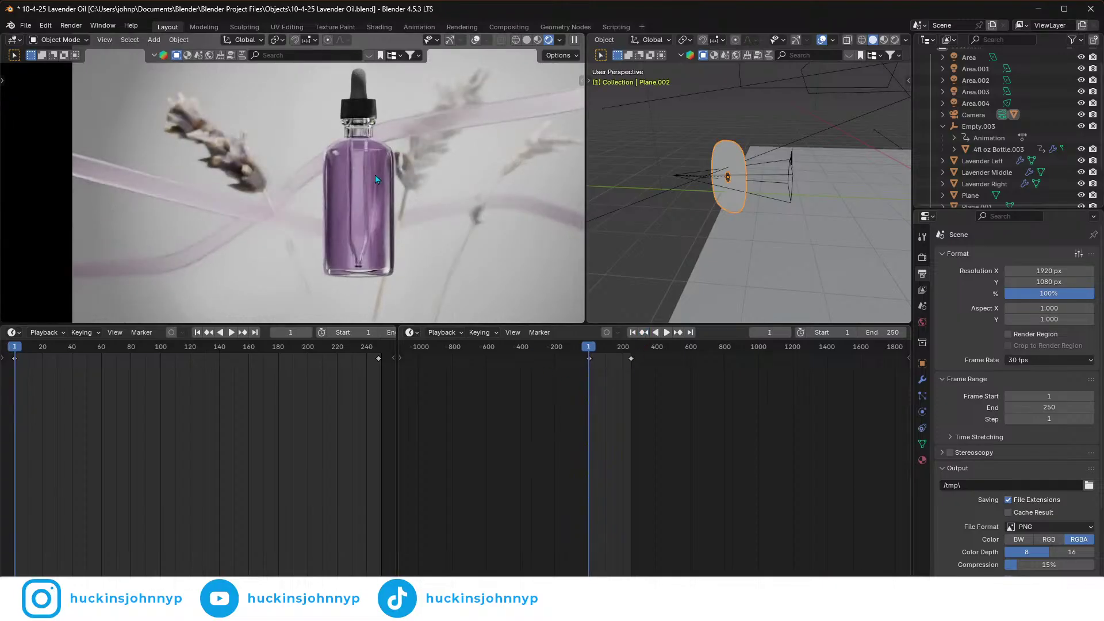
- Insert a keyframe for the camera at frame 1 and go to frame 250
click(792, 169)
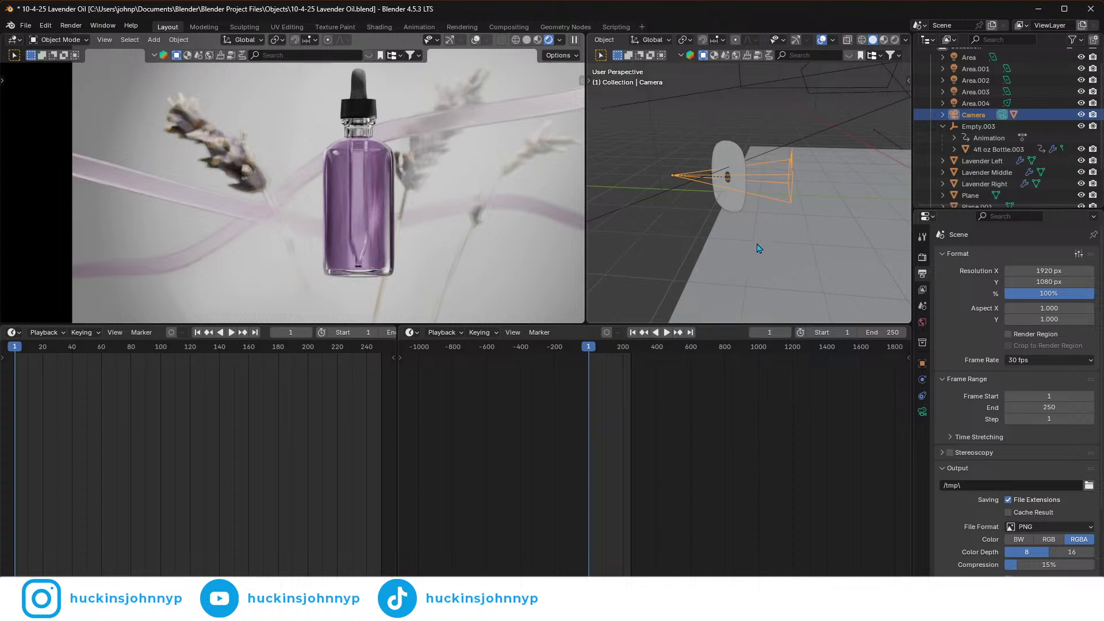
key(i)
drag(591, 349, 630, 364)
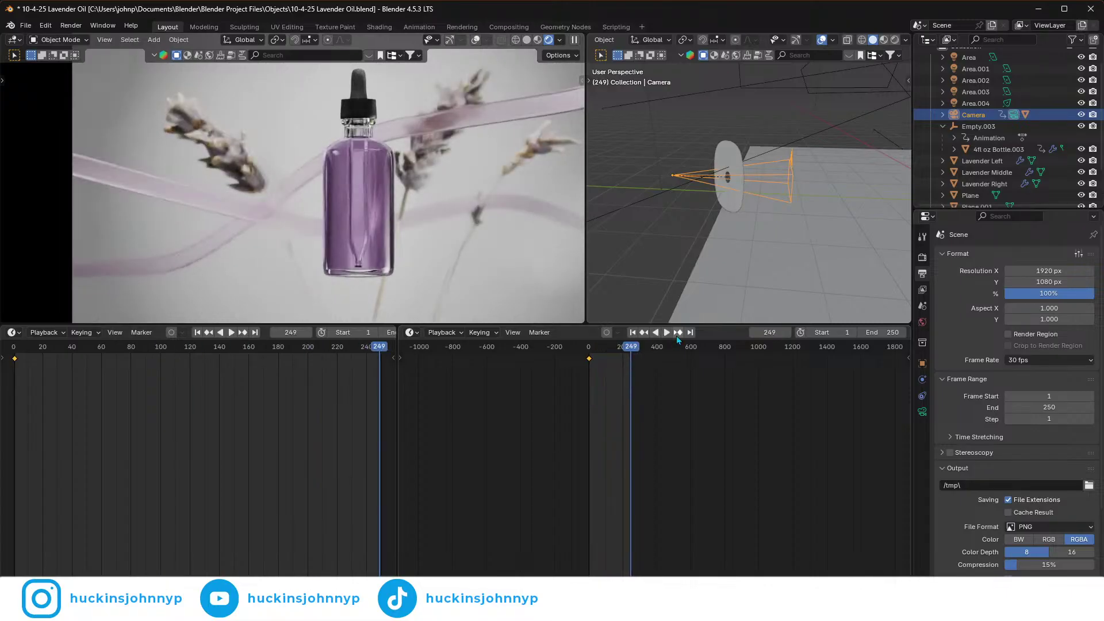
key(Left)
key(Left)
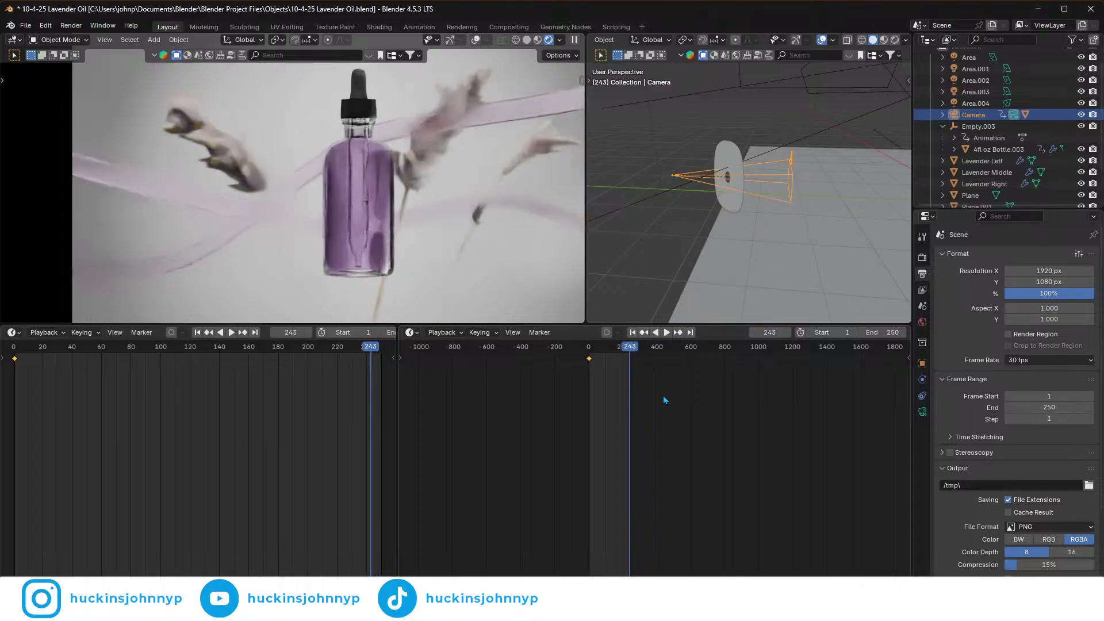
scroll(663, 396, up, 3)
scroll(564, 385, up, 2)
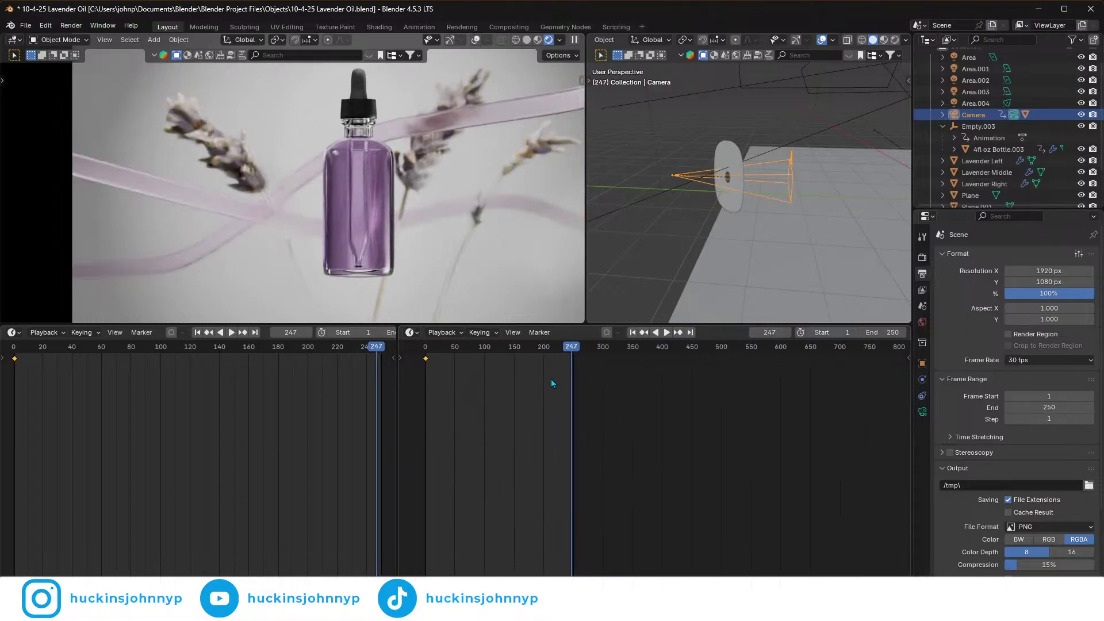
drag(558, 349, 560, 366)
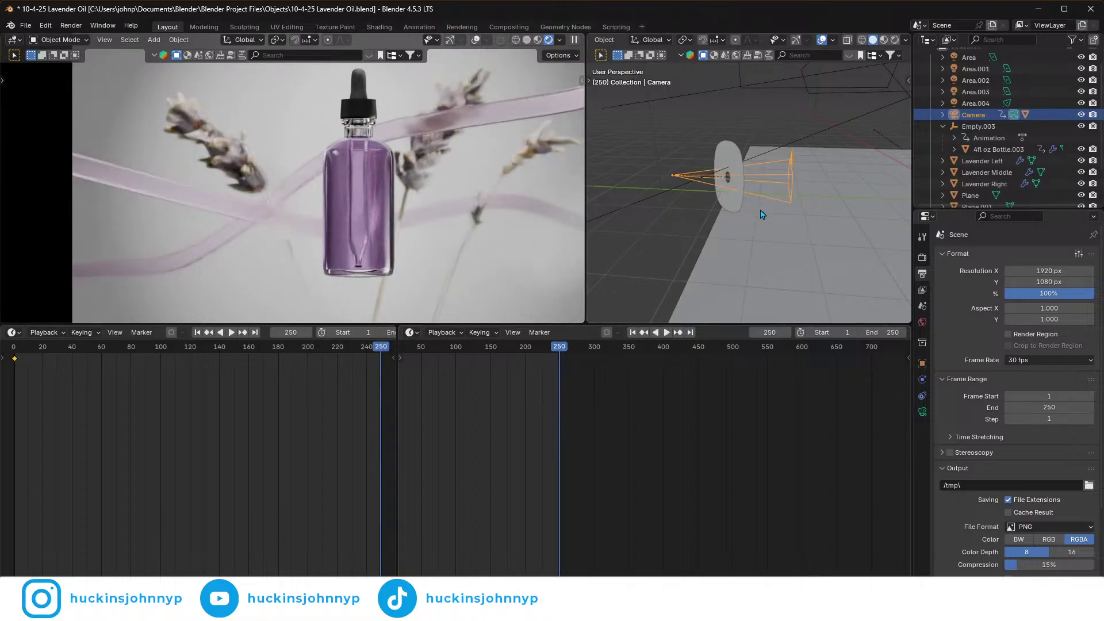
- At frame 250, move the camera closer to the bottle along its local Z axis
key(g)
key(y)
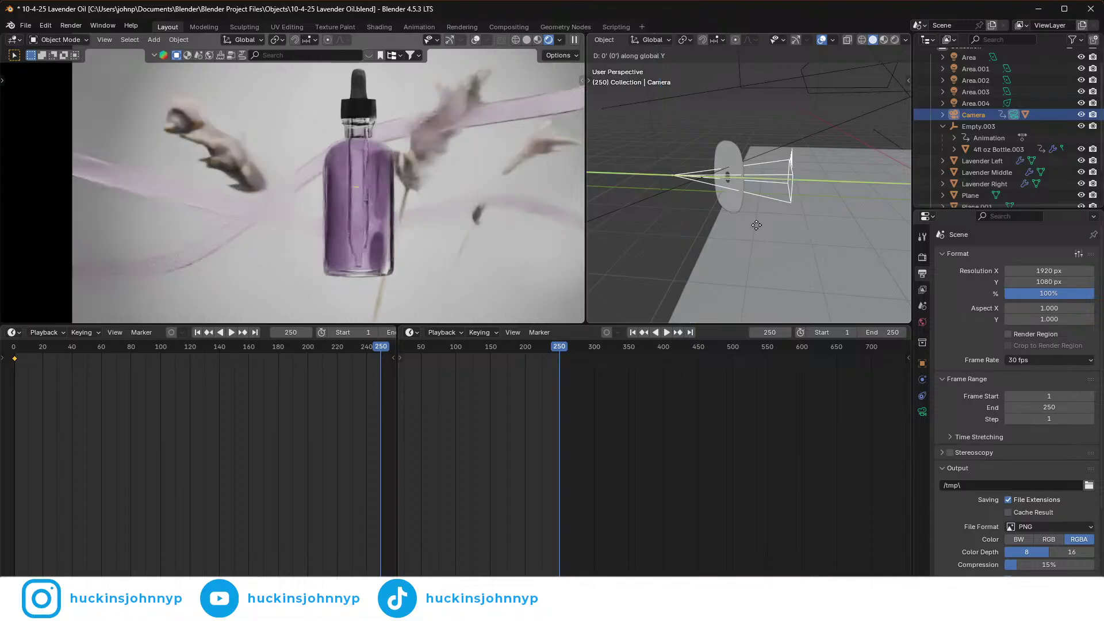
key(z)
key(z)
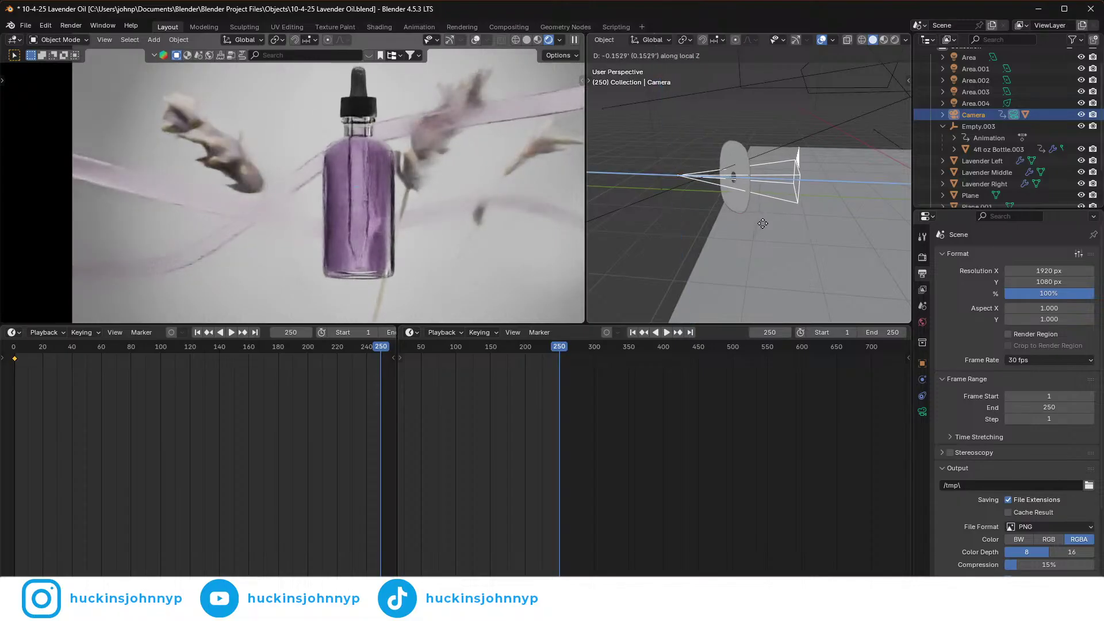
key(Return)
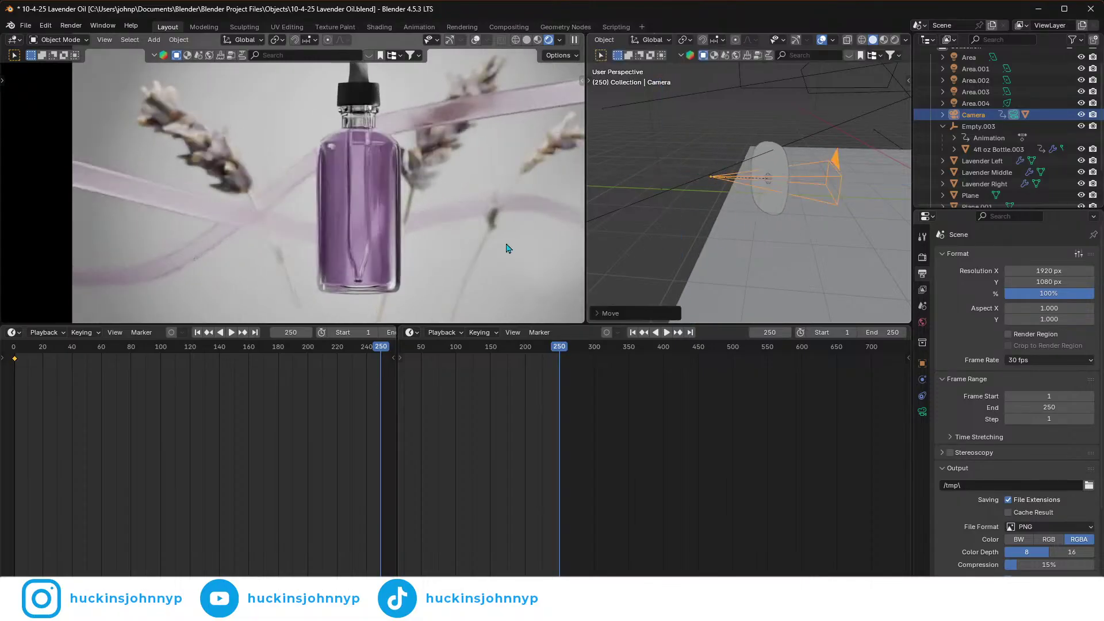
scroll(441, 235, down, 4)
- Push the camera further in along its local Z axis, raise it about 0.03' along global Z, and insert a keyframe at frame 250
key(g)
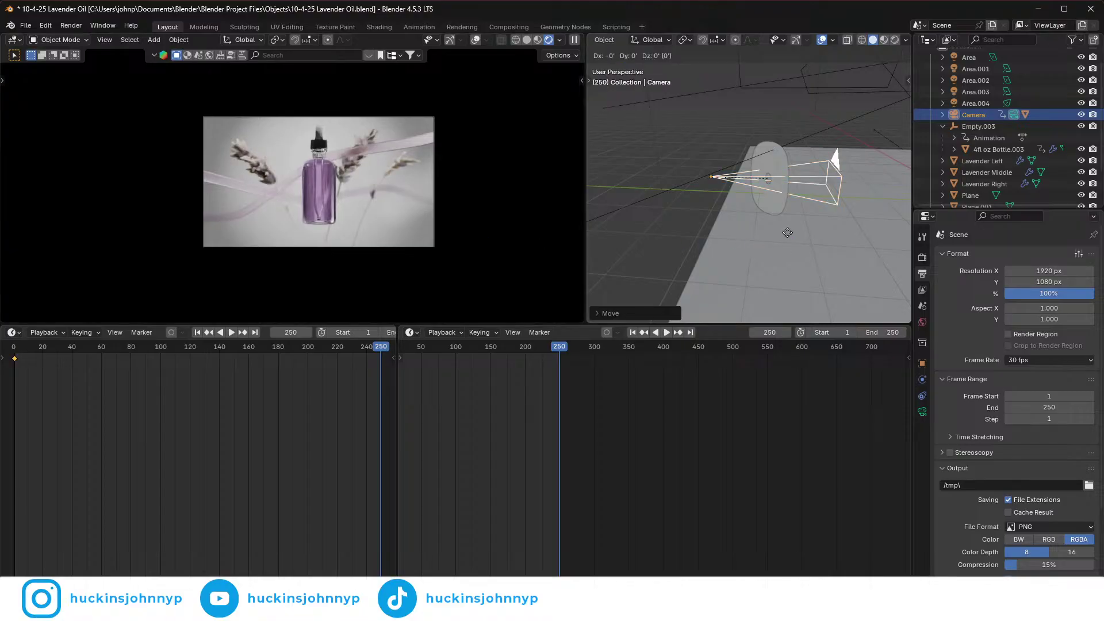
key(z)
key(z)
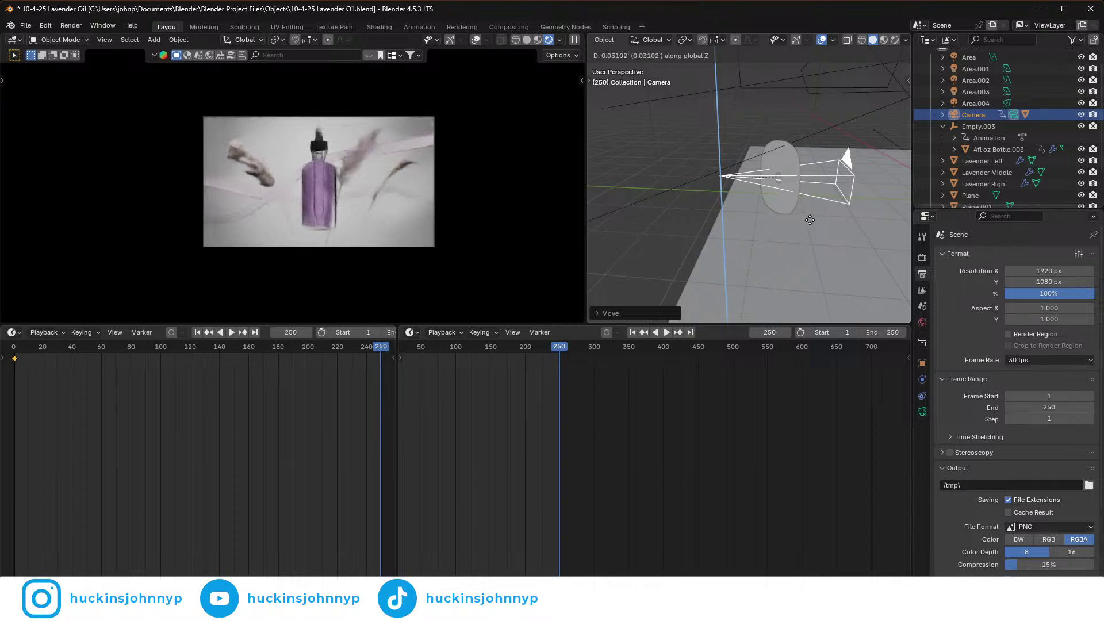
click(810, 221)
key(g)
key(z)
key(z)
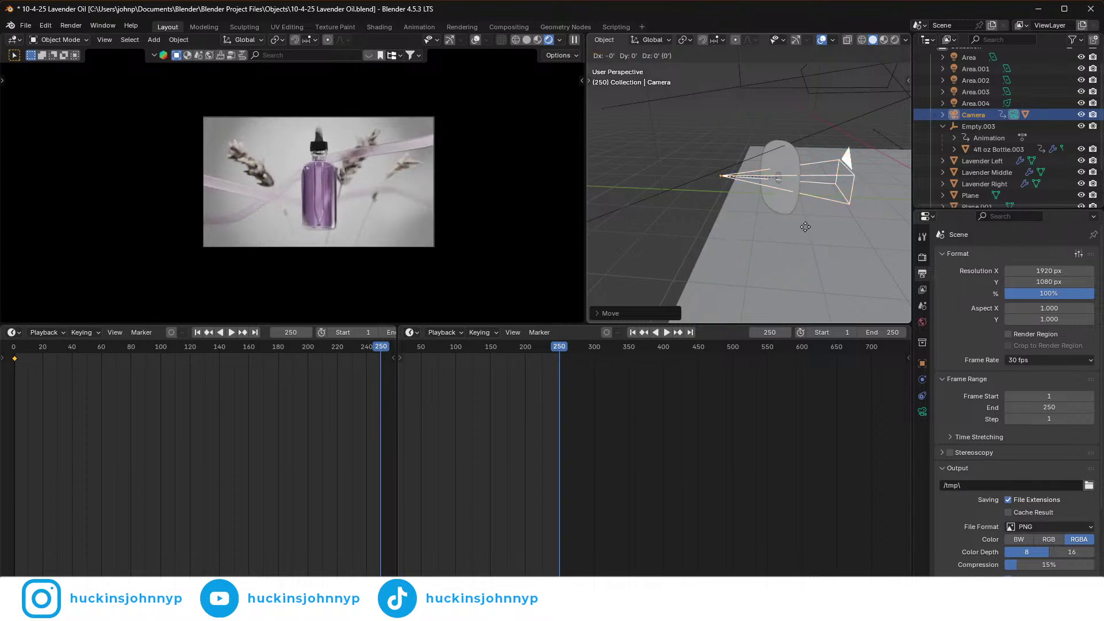
click(816, 227)
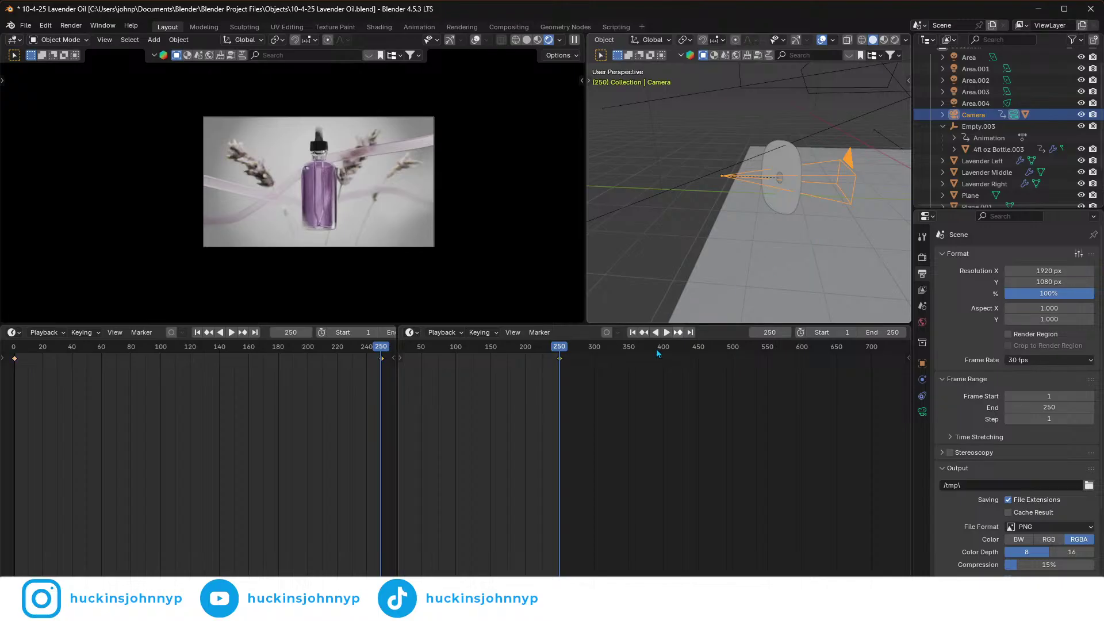
- Play and scrub the animation between frames 1 and 250 to review the camera's push-in toward the bottle
key(shift+ctrl+space)
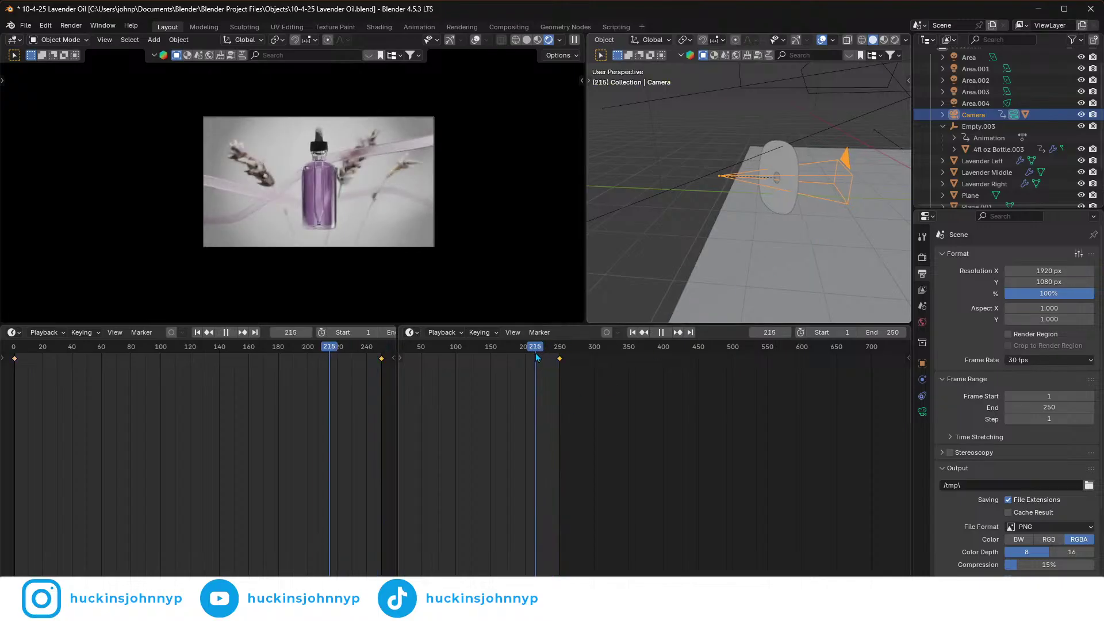
key(space)
click(453, 371)
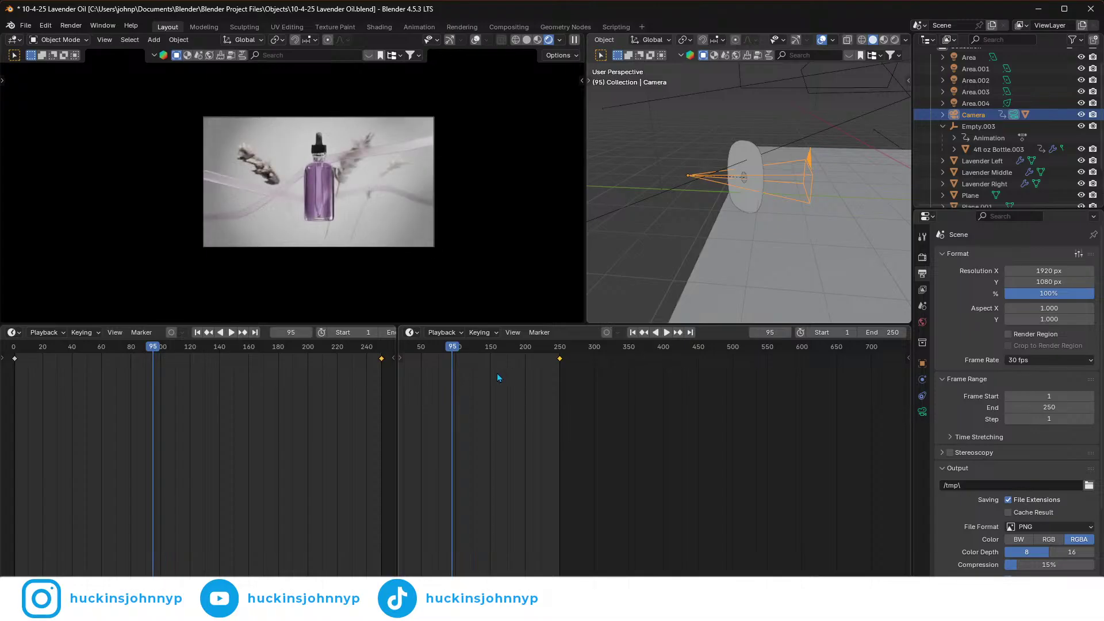
scroll(496, 372, down, 2)
middle_drag(498, 380, 699, 383)
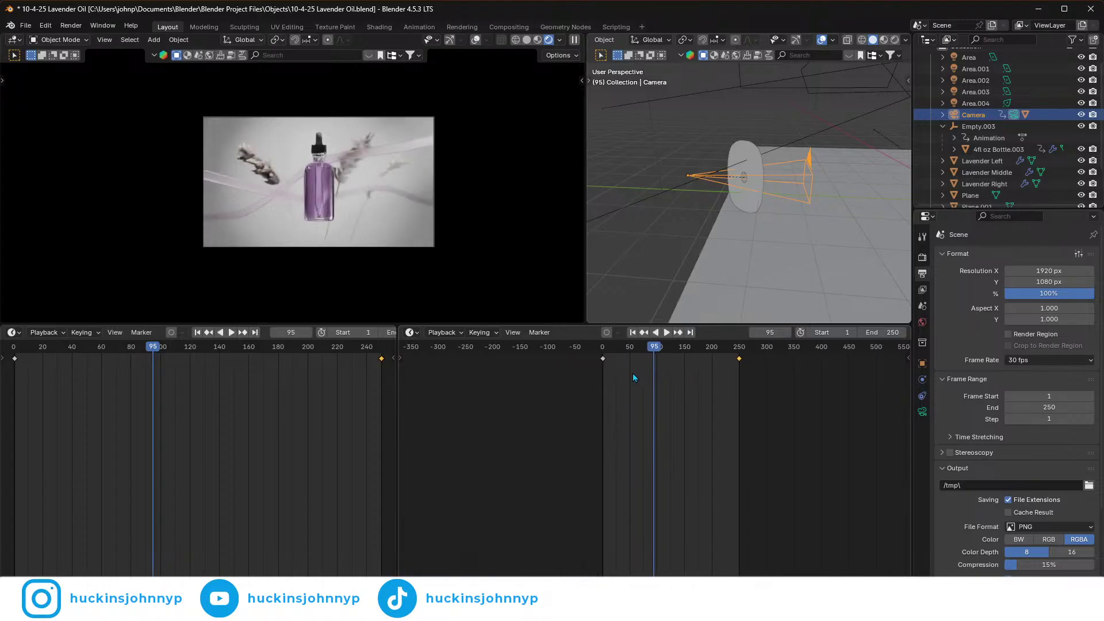
scroll(634, 375, up, 2)
drag(645, 348, 558, 370)
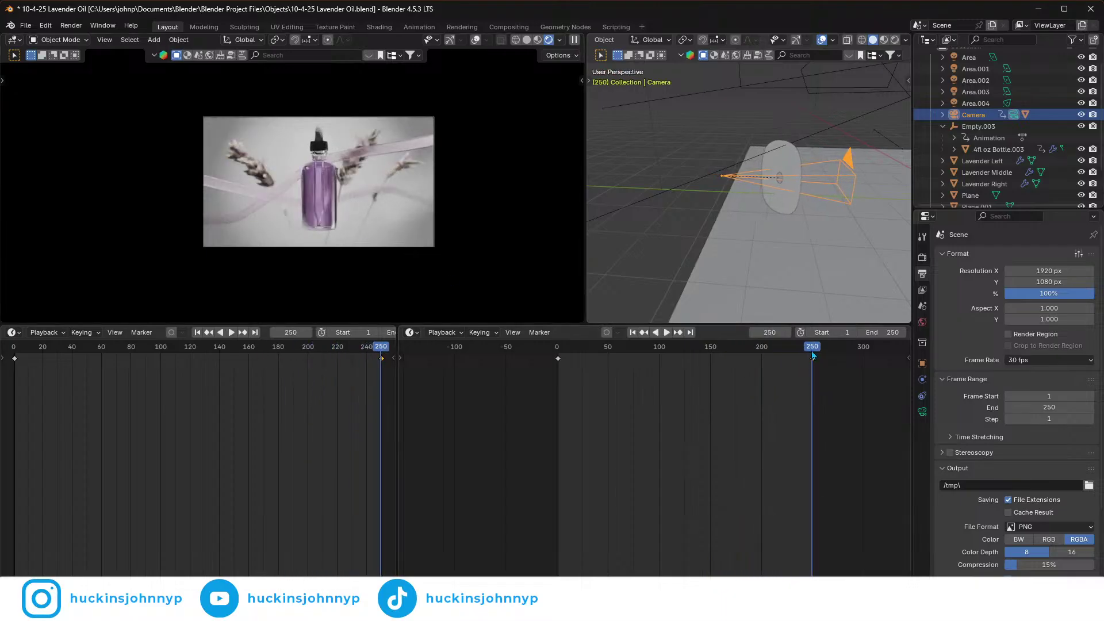
- Select the light ribbon crossing behind the bottle and insert a keyframe for it at frame 1
drag(813, 352, 813, 352)
middle_drag(719, 213, 797, 237)
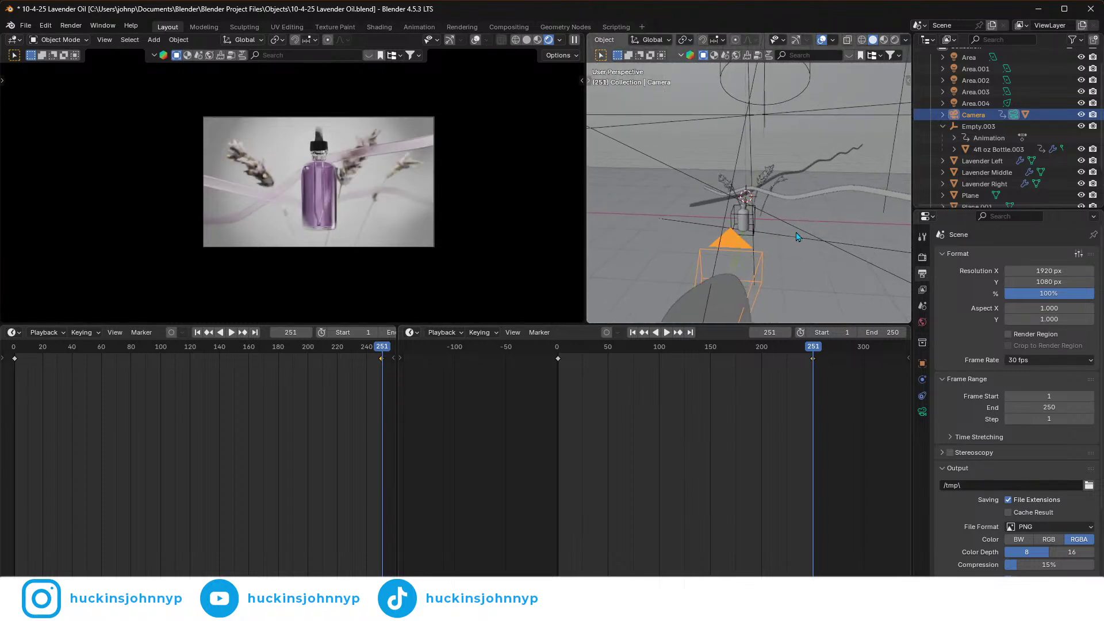
click(772, 200)
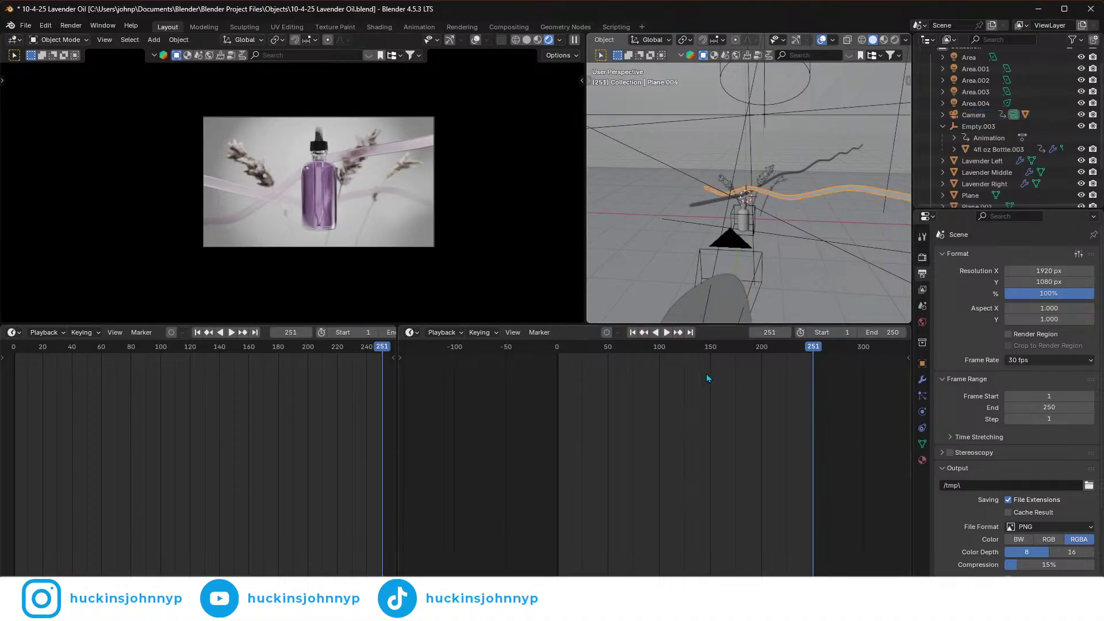
key(space)
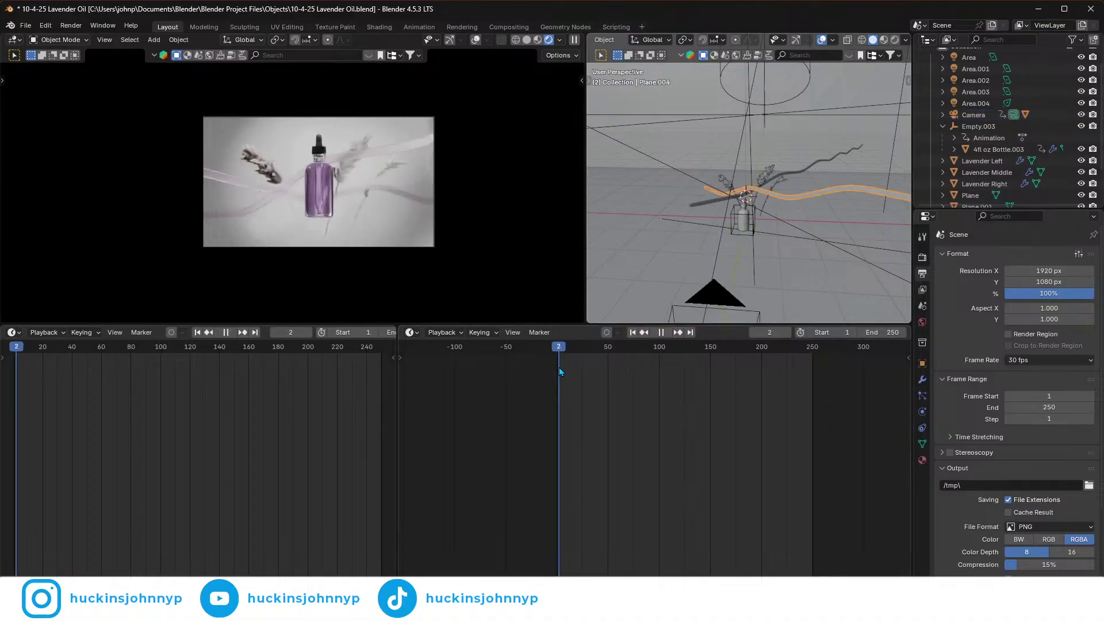
key(space)
key(i)
- At frame 250, slide the light ribbon about -13.67' along its local X axis and insert a keyframe
drag(794, 343, 812, 355)
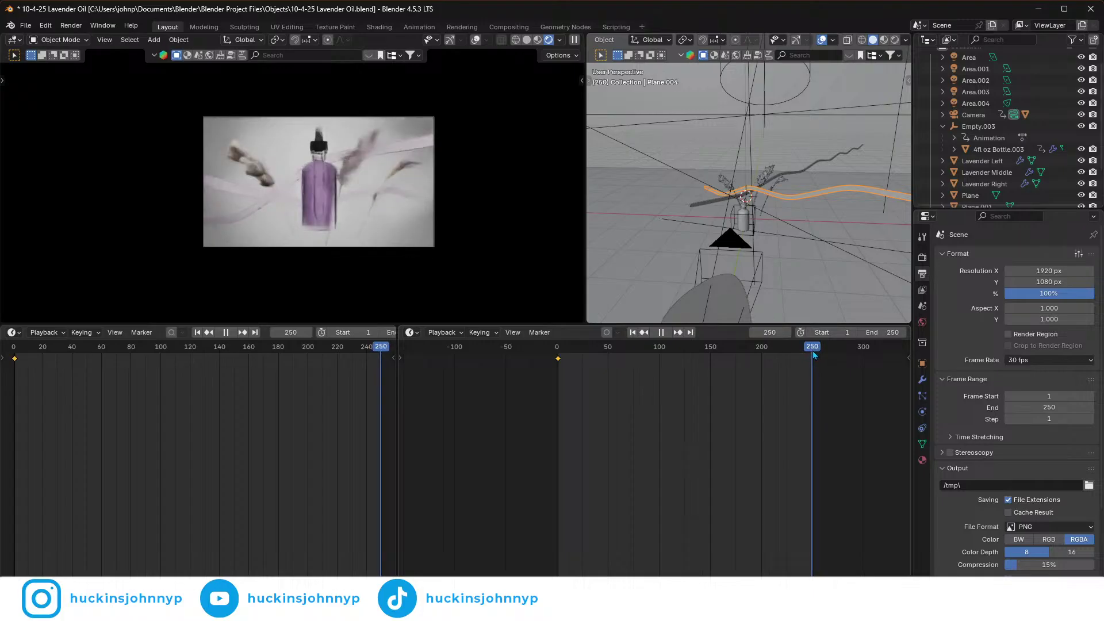
key(g)
key(x)
key(x)
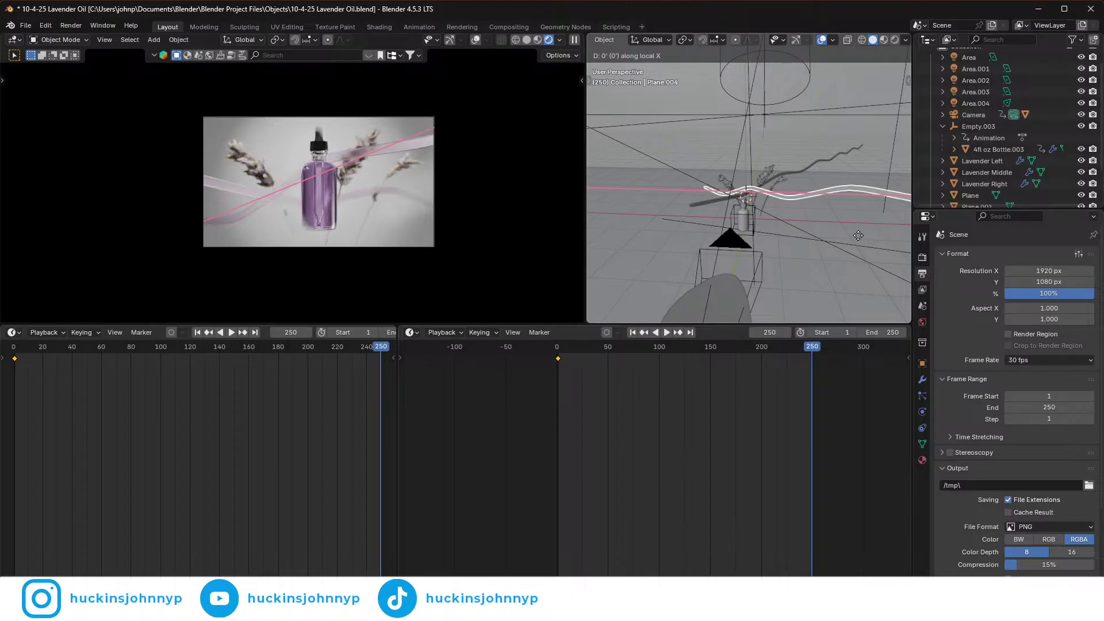
mouse_move(626, 257)
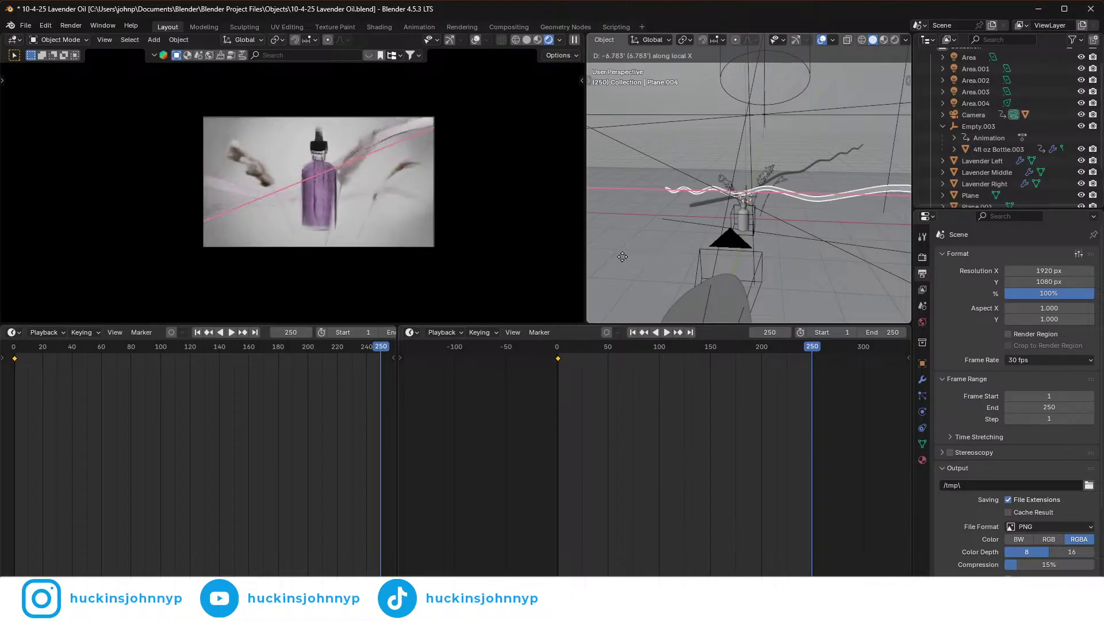
mouse_move(887, 272)
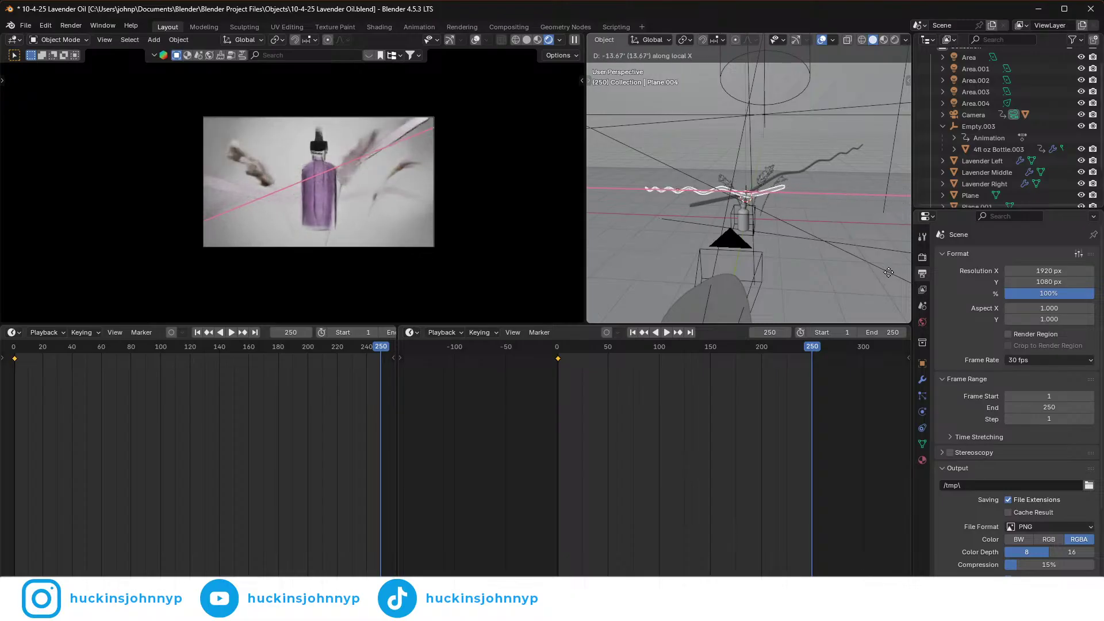
click(889, 272)
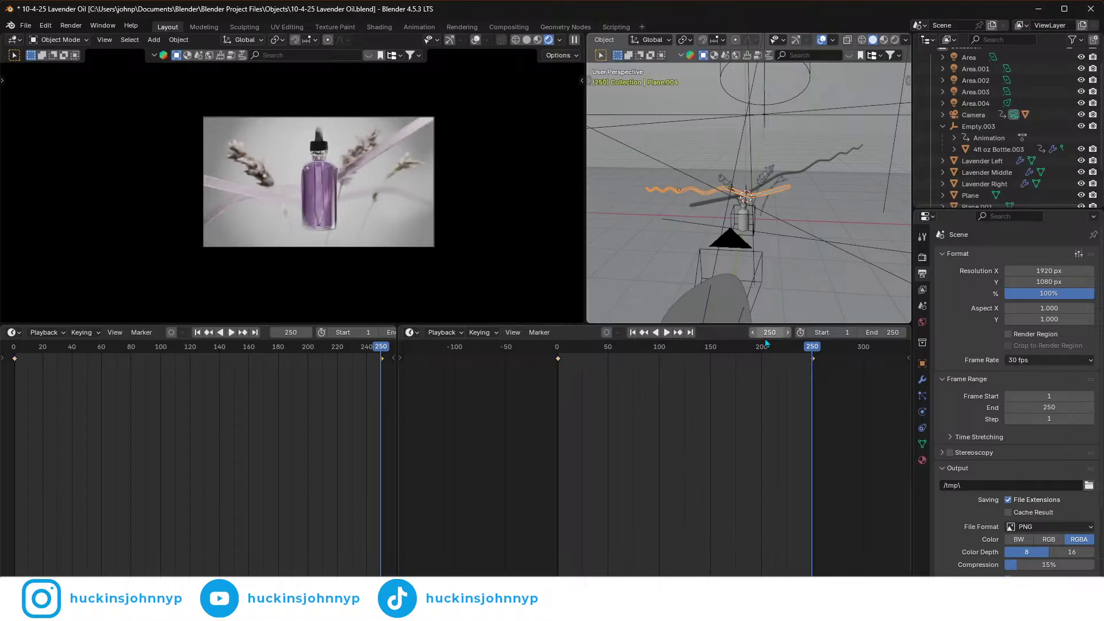
- Select the dark ribbon rising behind the lavender and insert a keyframe for it at frame 1
click(781, 179)
click(807, 174)
click(667, 333)
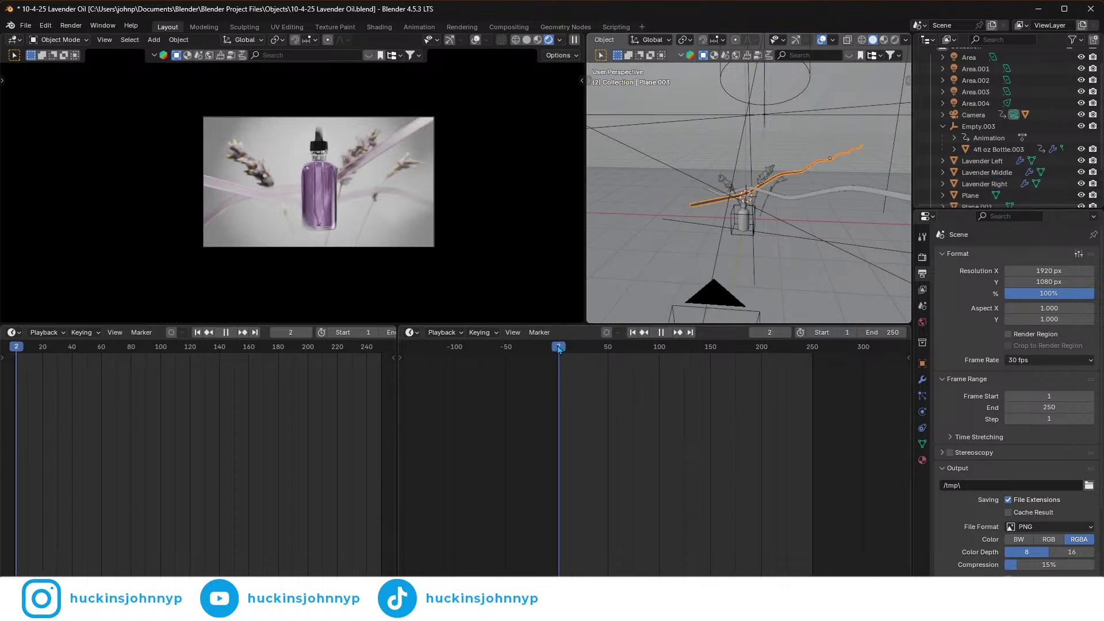
key(space)
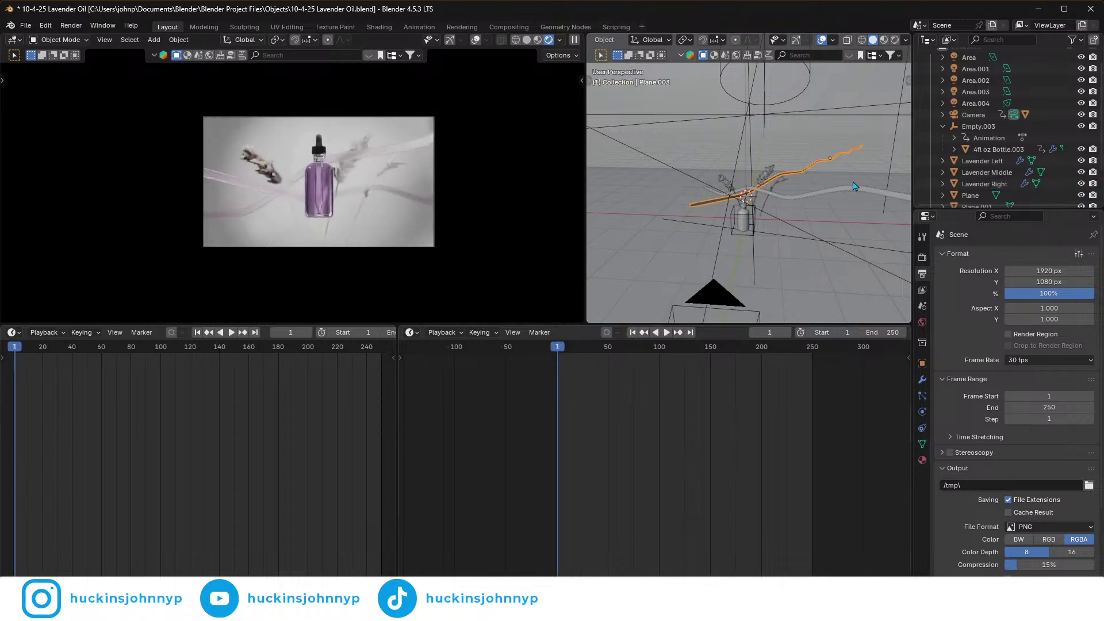
key(i)
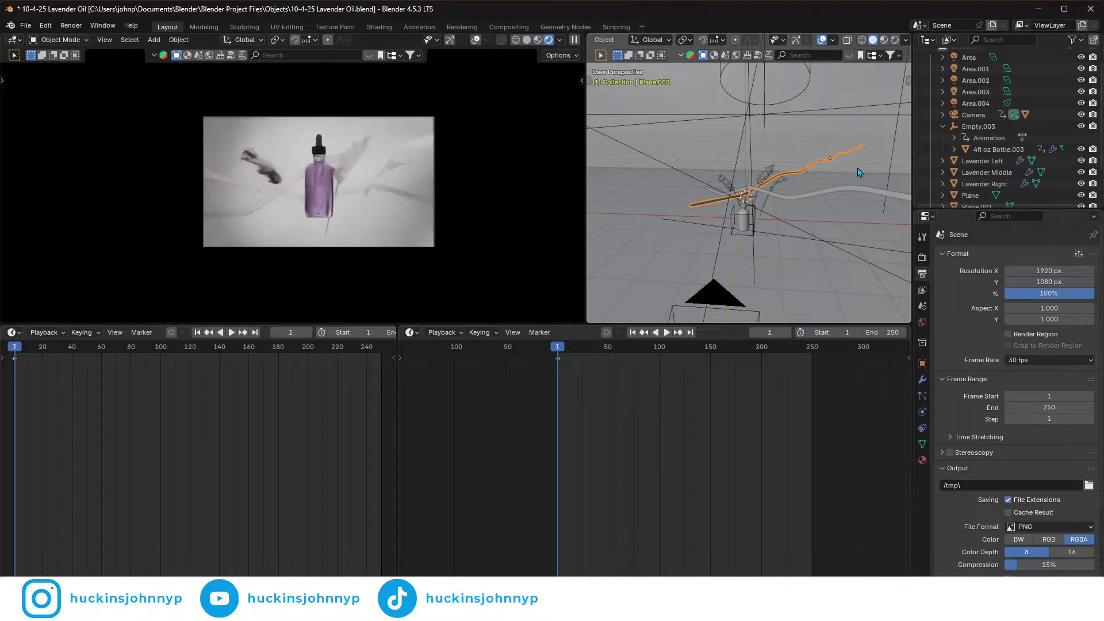
- Try sliding the dark ribbon along its local X axis at frame 250
key(shift+Right)
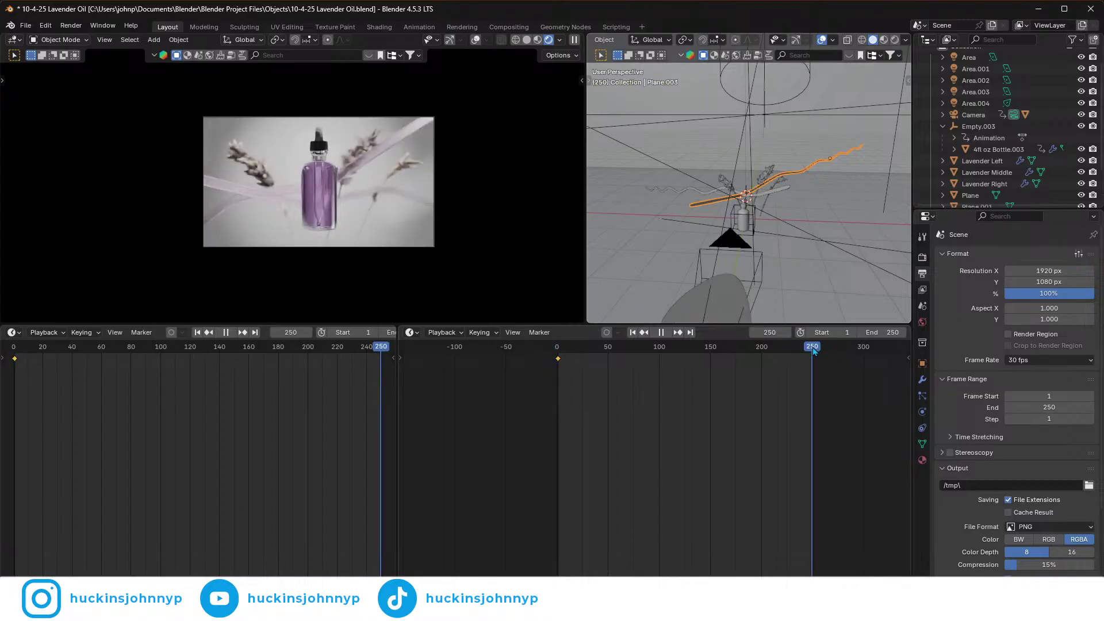
key(g)
key(x)
key(x)
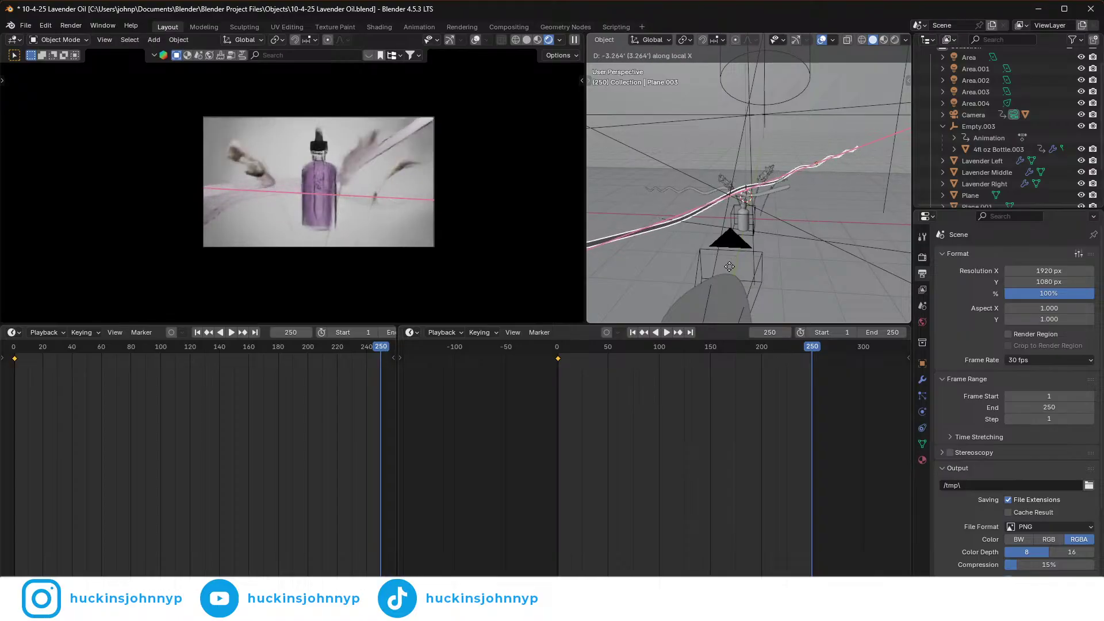
click(795, 229)
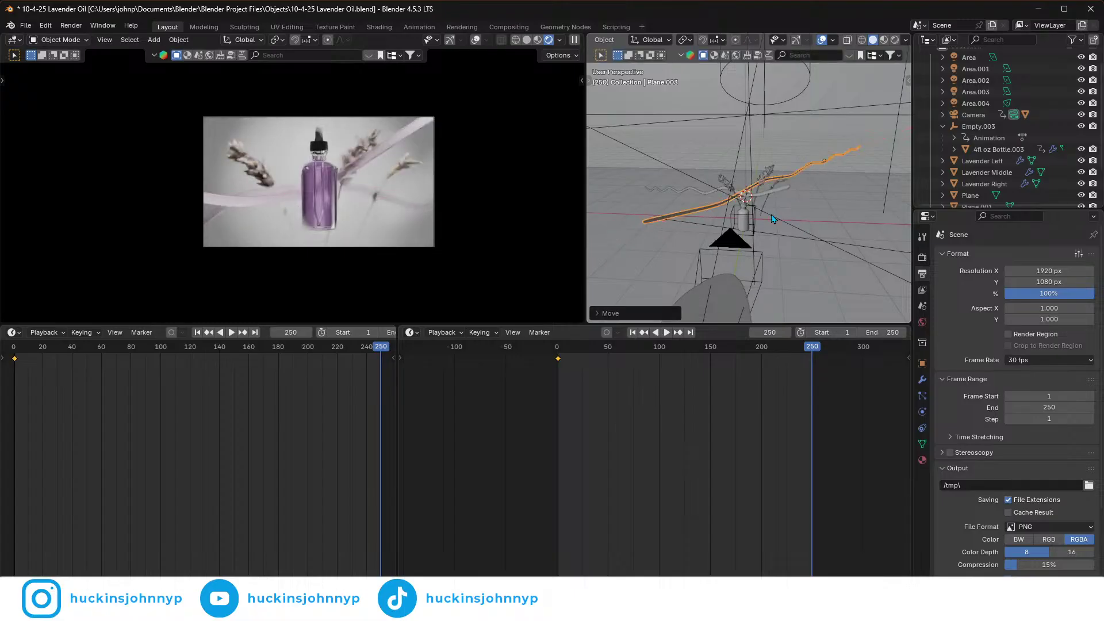
scroll(802, 241, up, 4)
scroll(804, 255, down, 4)
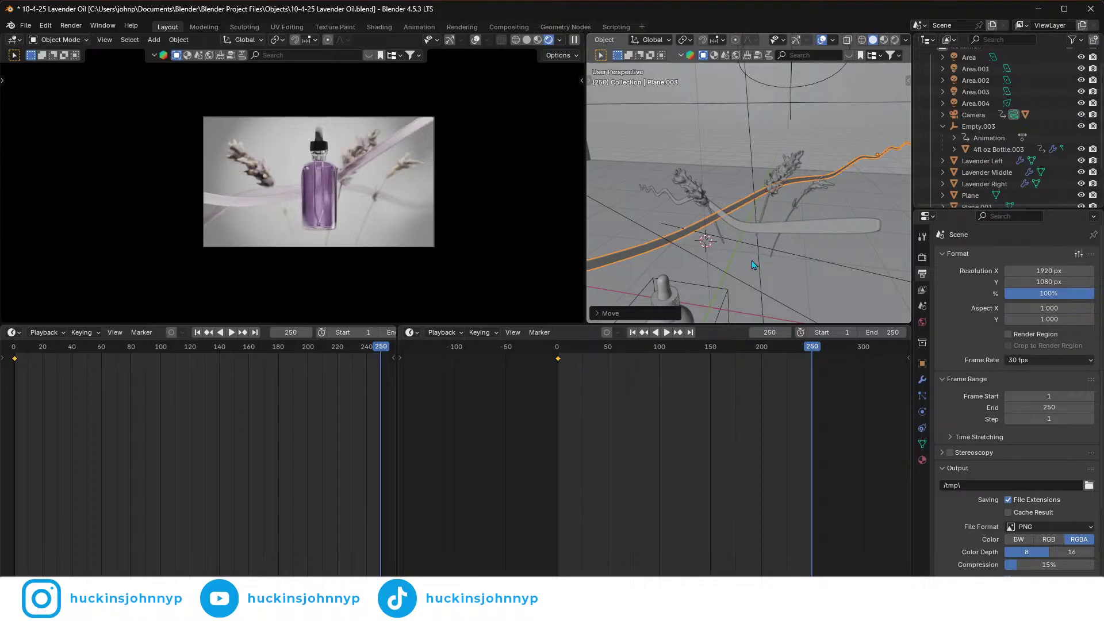
scroll(744, 264, down, 2)
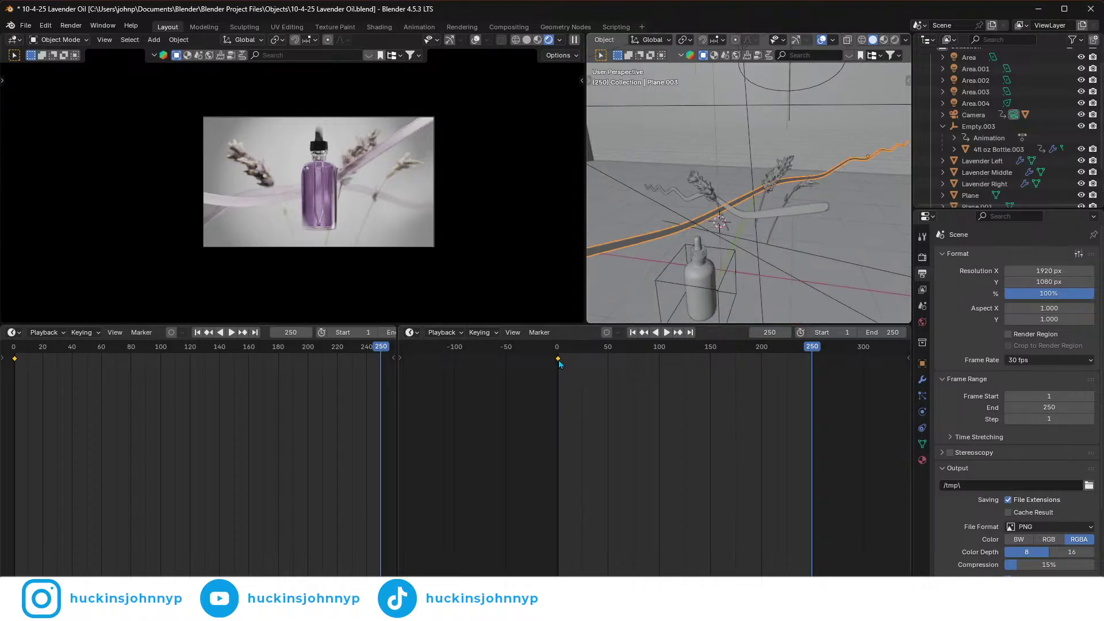
- Back at frame 1, slide the dark ribbon about 1.76' along its local X axis and lower it about 0.3' along global Z
key(space)
drag(562, 348, 557, 364)
key(space)
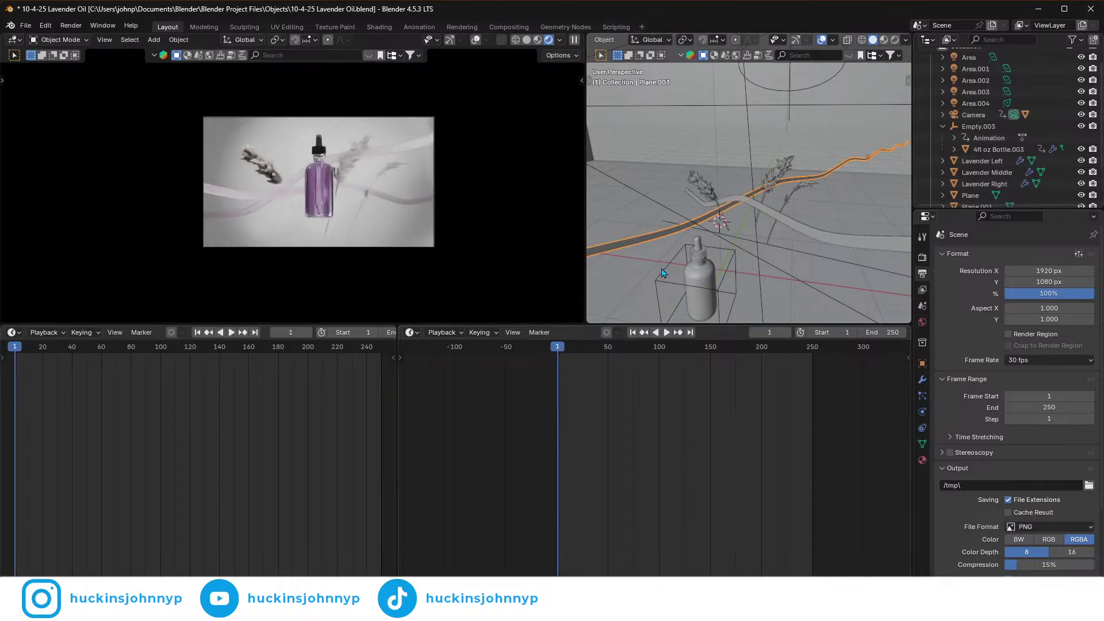
scroll(673, 269, down, 2)
key(g)
key(x)
key(x)
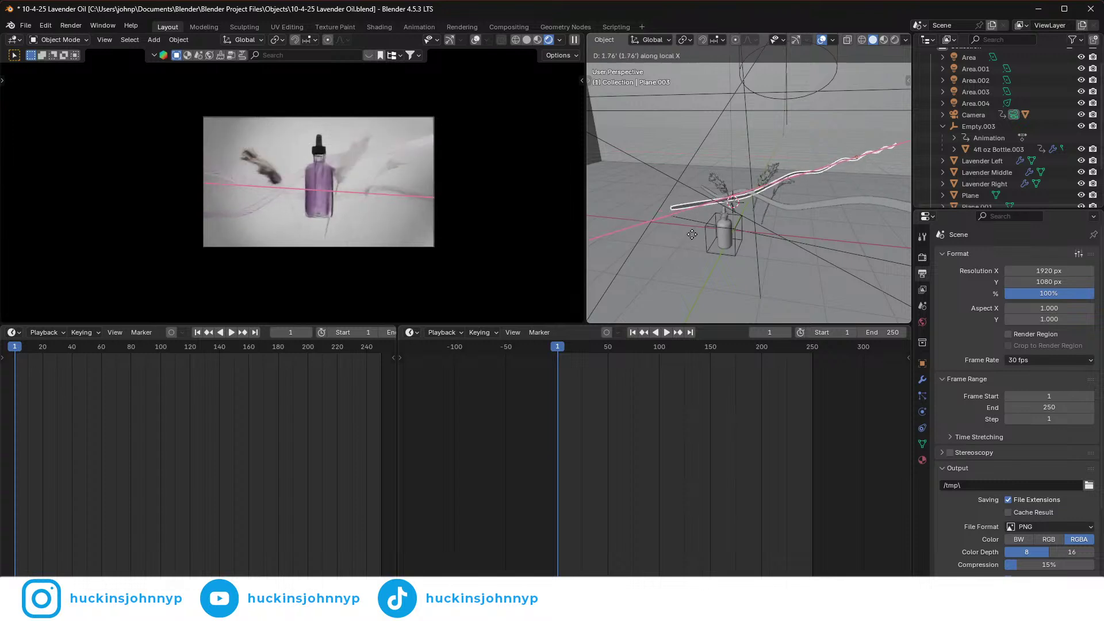
click(693, 234)
key(g)
key(z)
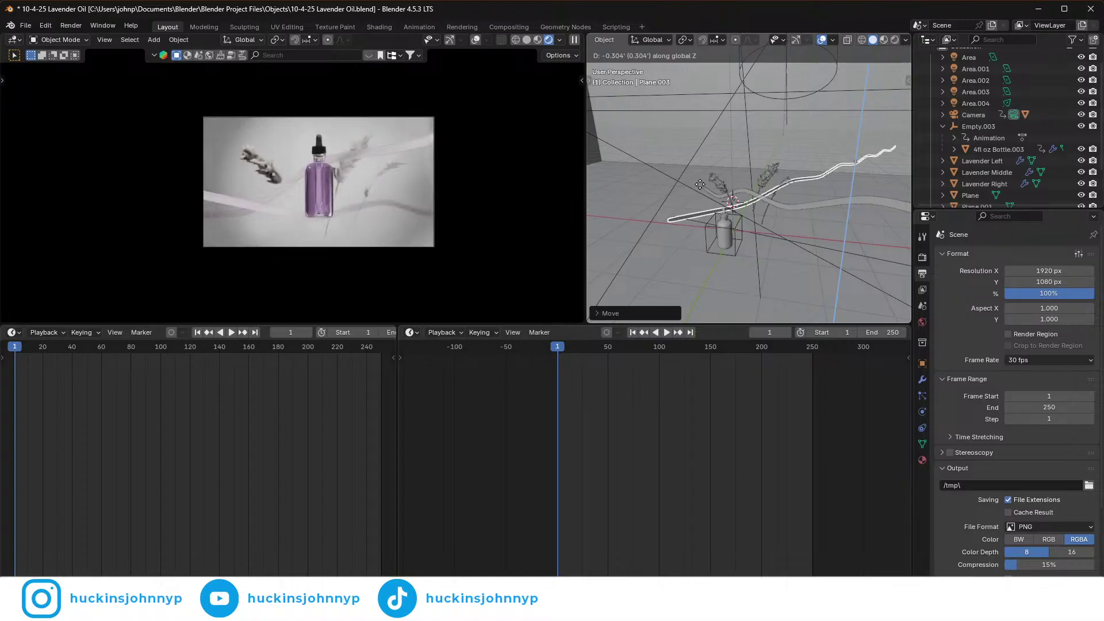
click(702, 187)
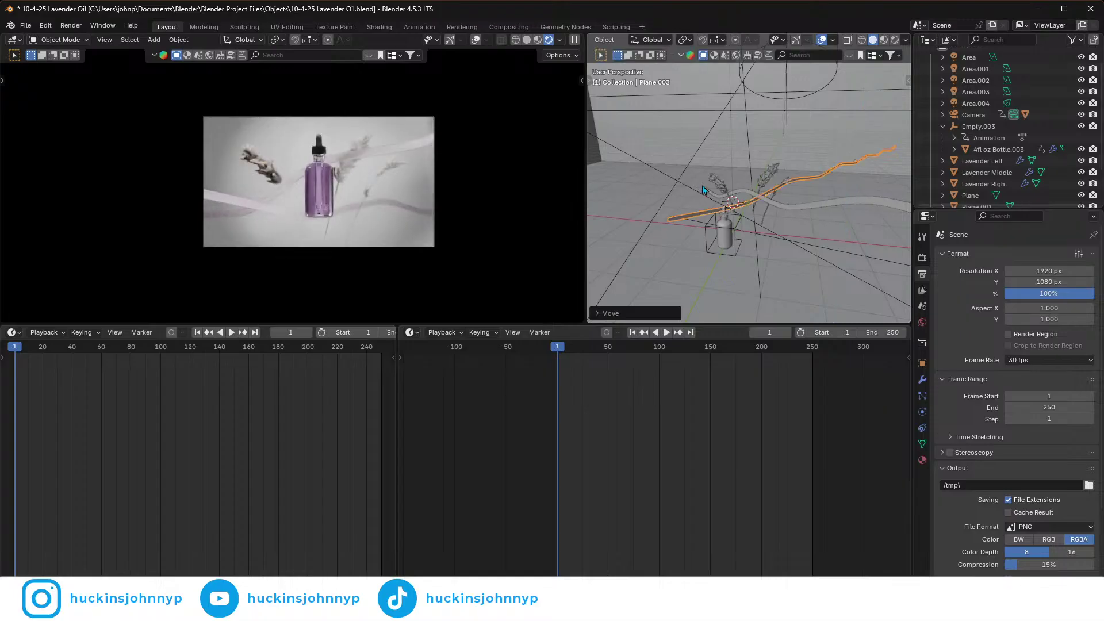
- Twist the dark ribbon slightly around its local X axis at frame 1
middle_drag(757, 236, 731, 246)
scroll(729, 263, up, 3)
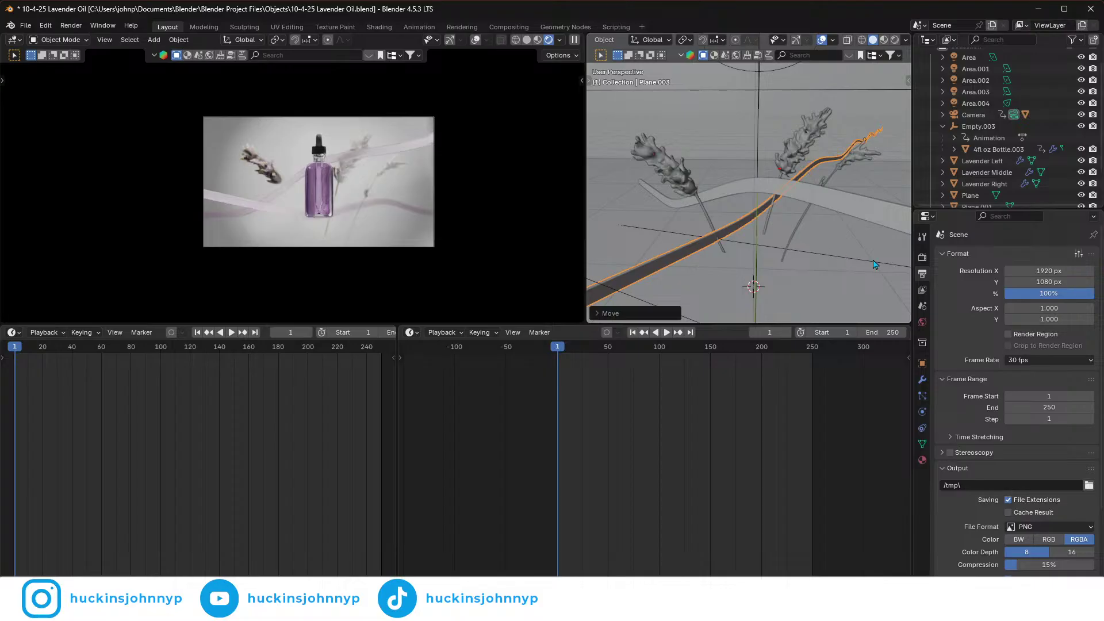
key(r)
key(x)
key(x)
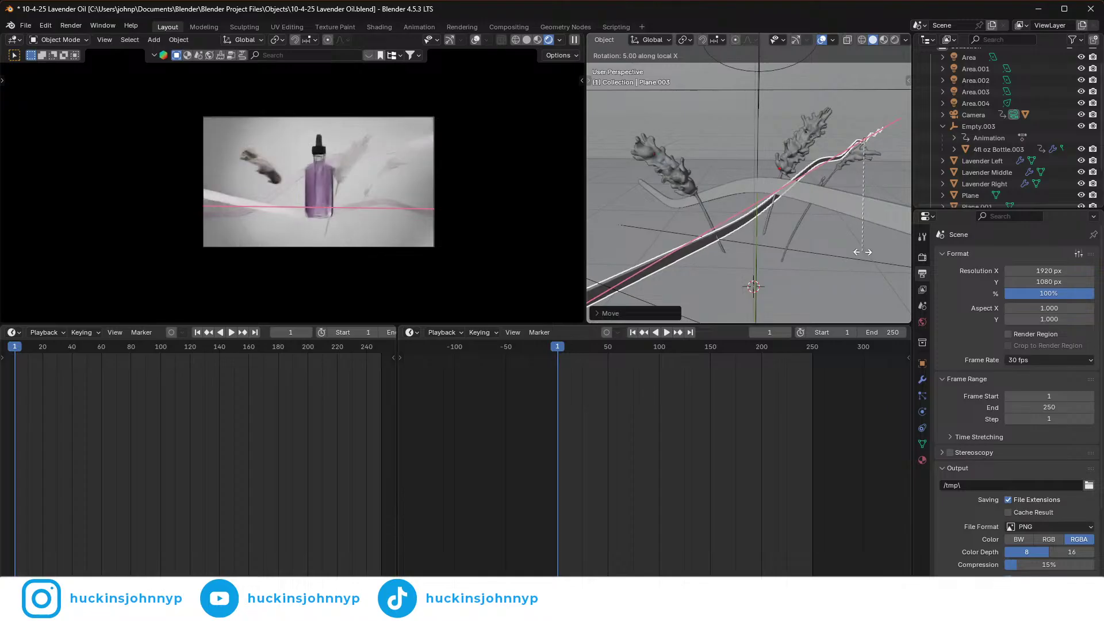
click(833, 290)
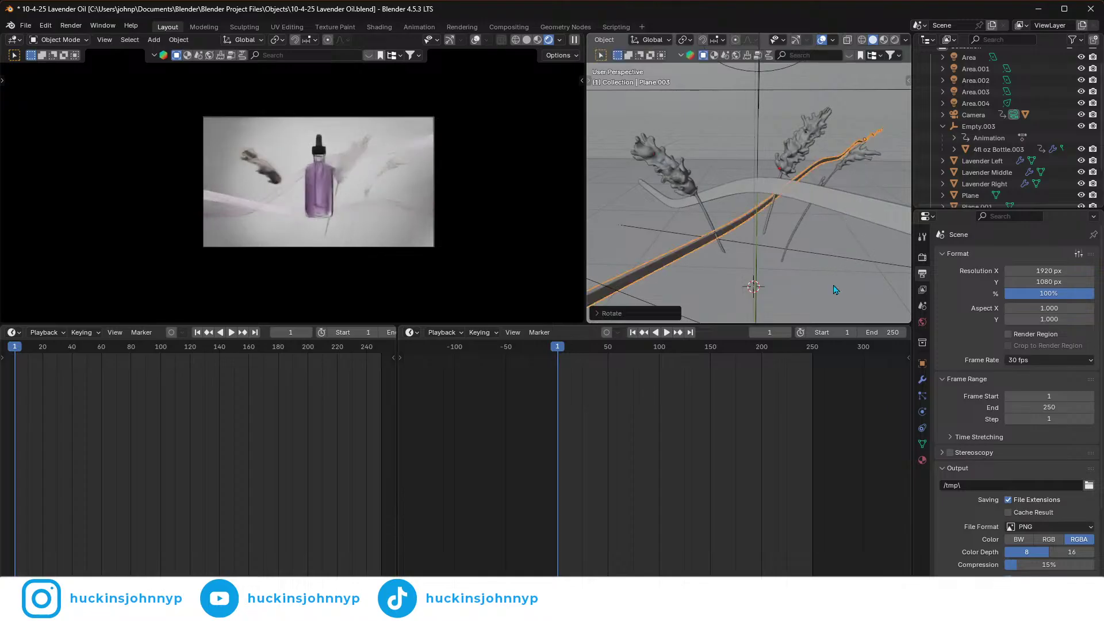
- Rotate the dark ribbon about -2.46° around its local Z axis so its near end rises in the camera view
mouse_move(866, 248)
middle_down()
mouse_move(800, 230)
mouse_move(793, 271)
mouse_move(860, 256)
middle_up()
scroll(799, 230, down, 5)
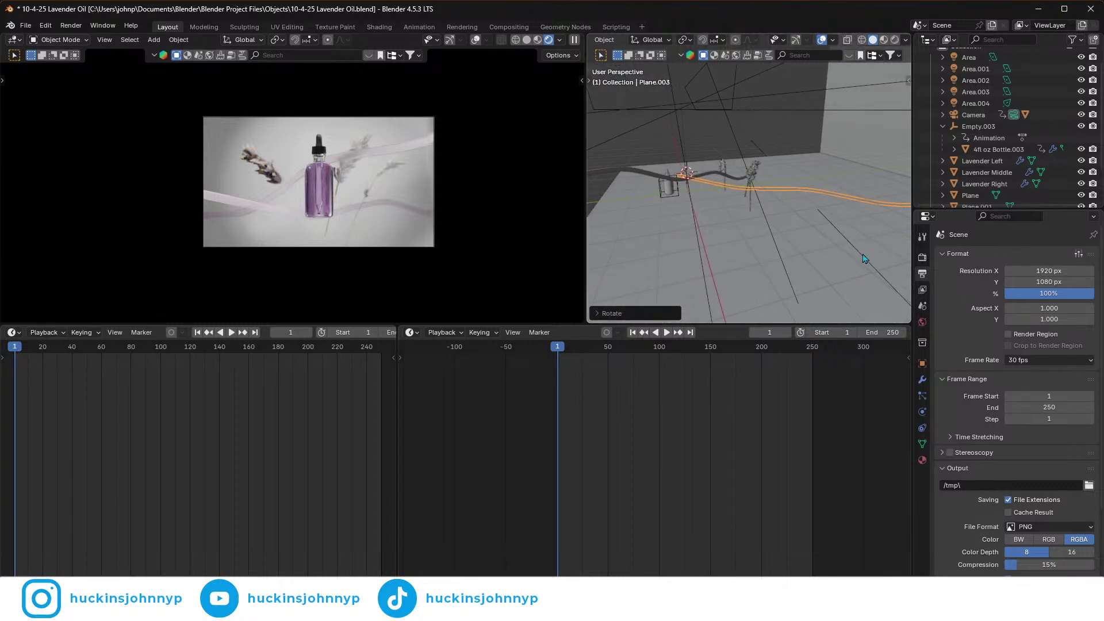
key(r)
key(x)
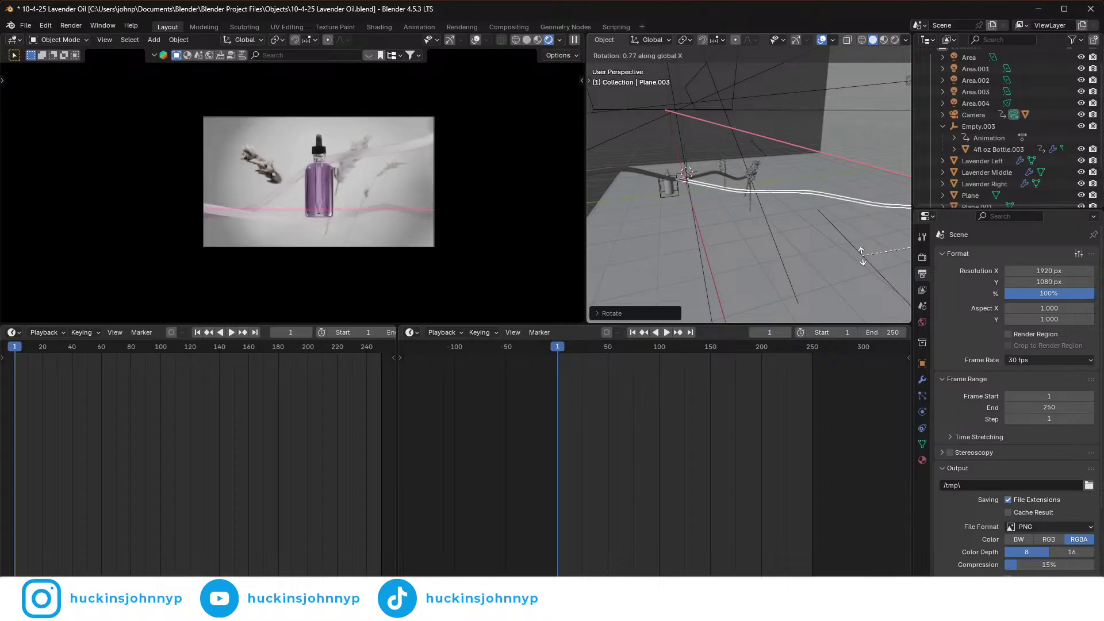
key(z)
key(z)
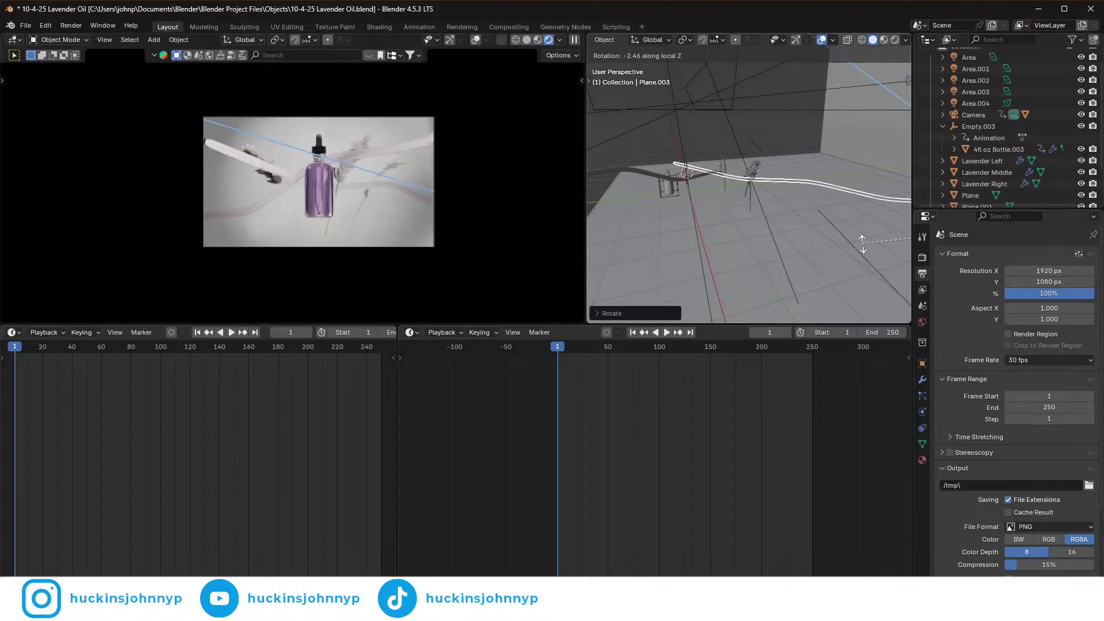
click(862, 243)
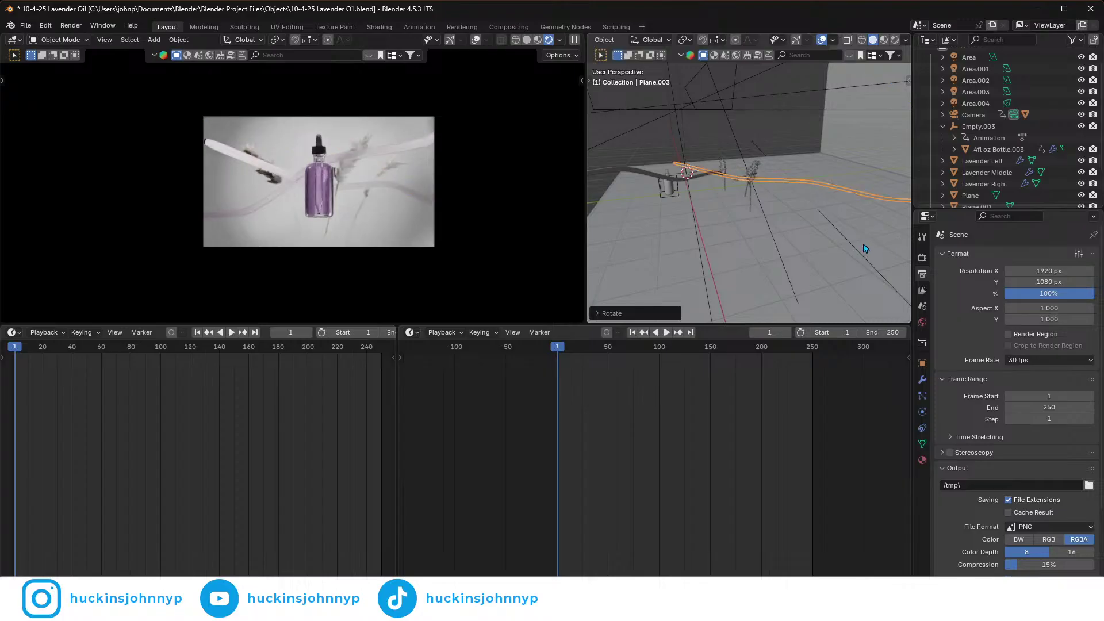
key(r)
key(x)
key(x)
key(Escape)
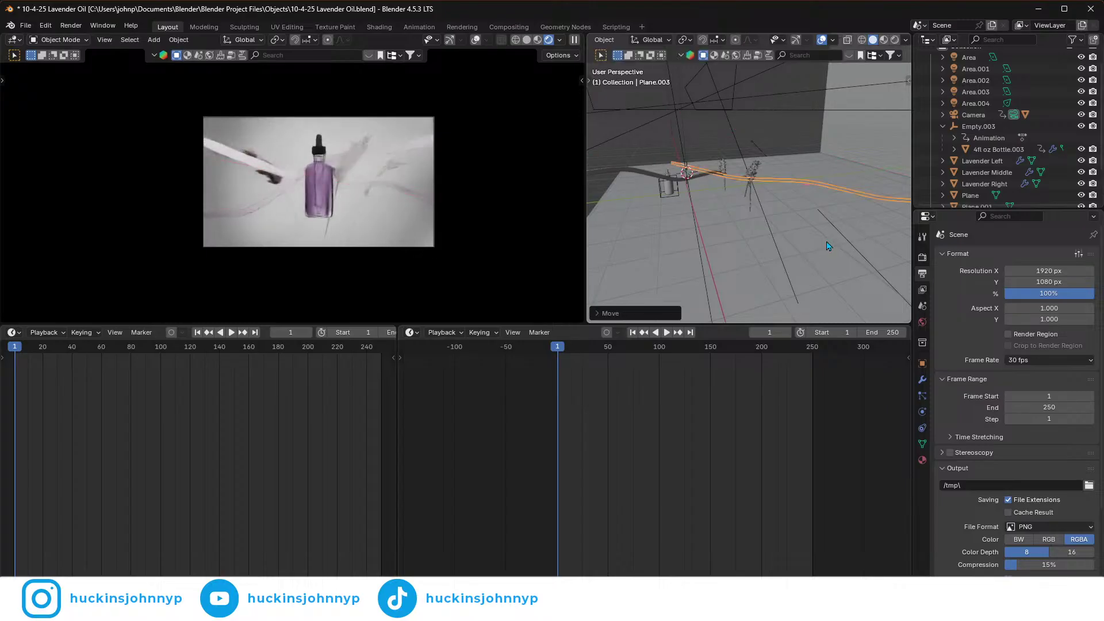
- Rotate the dark ribbon around its local X axis to adjust its twist and insert a keyframe at frame 1
key(r)
key(x)
key(x)
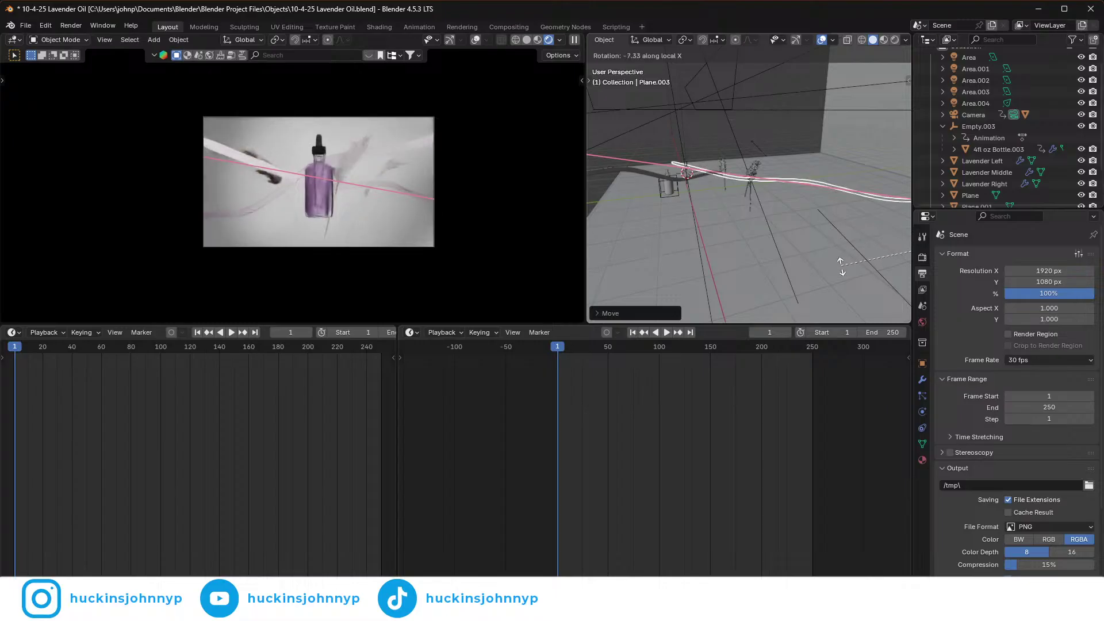
click(860, 291)
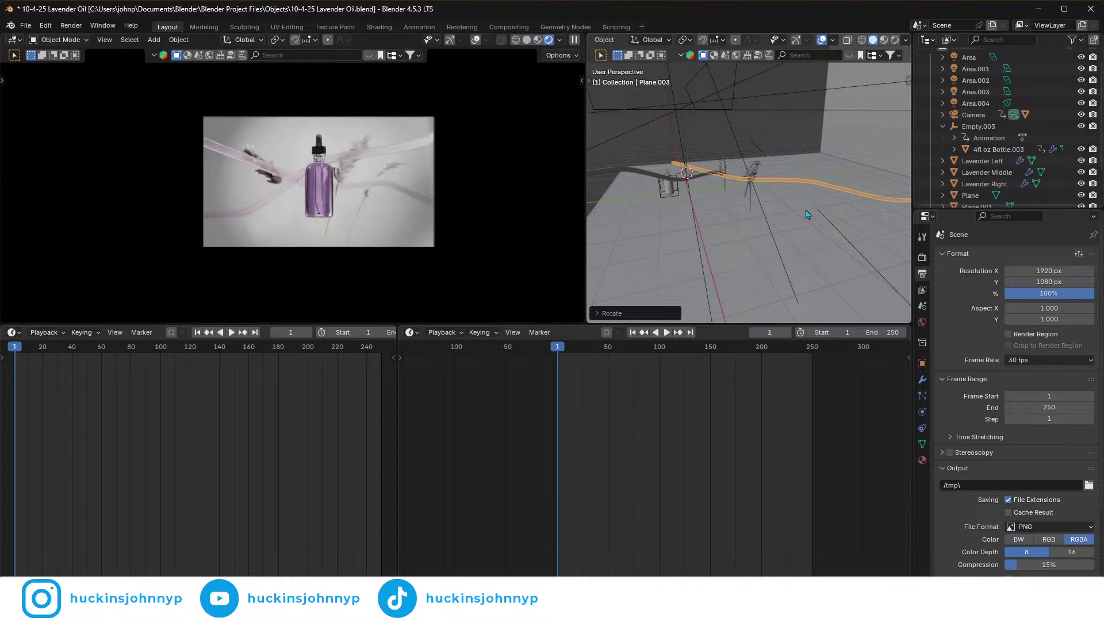
key(i)
- At frame 250, slide the dark ribbon about -21.06' along its local X axis and insert a keyframe
click(813, 348)
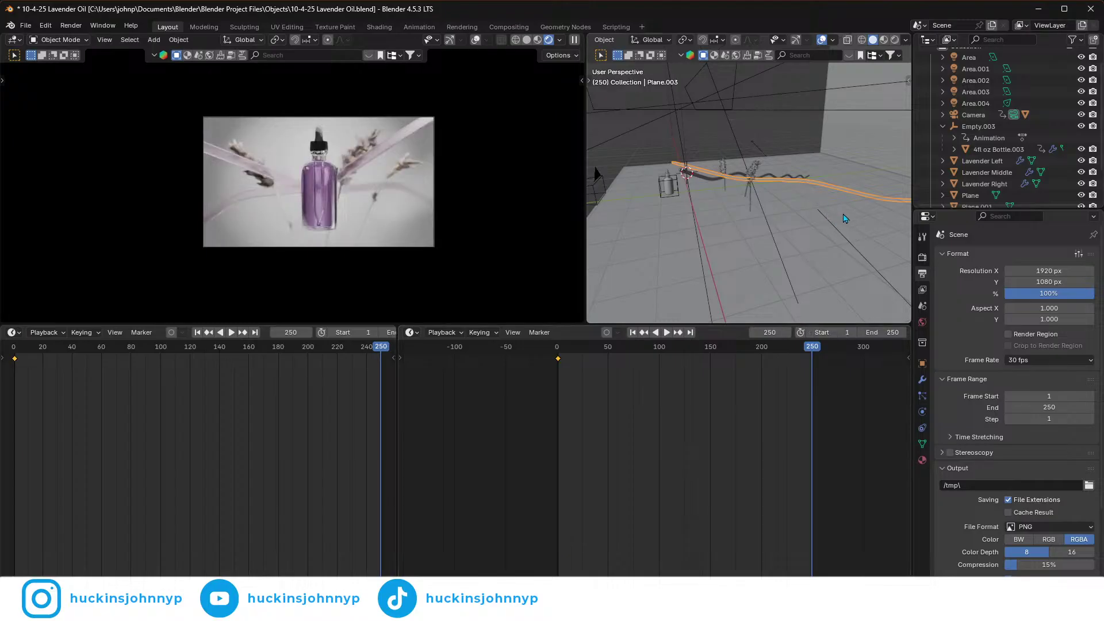
key(g)
key(x)
key(x)
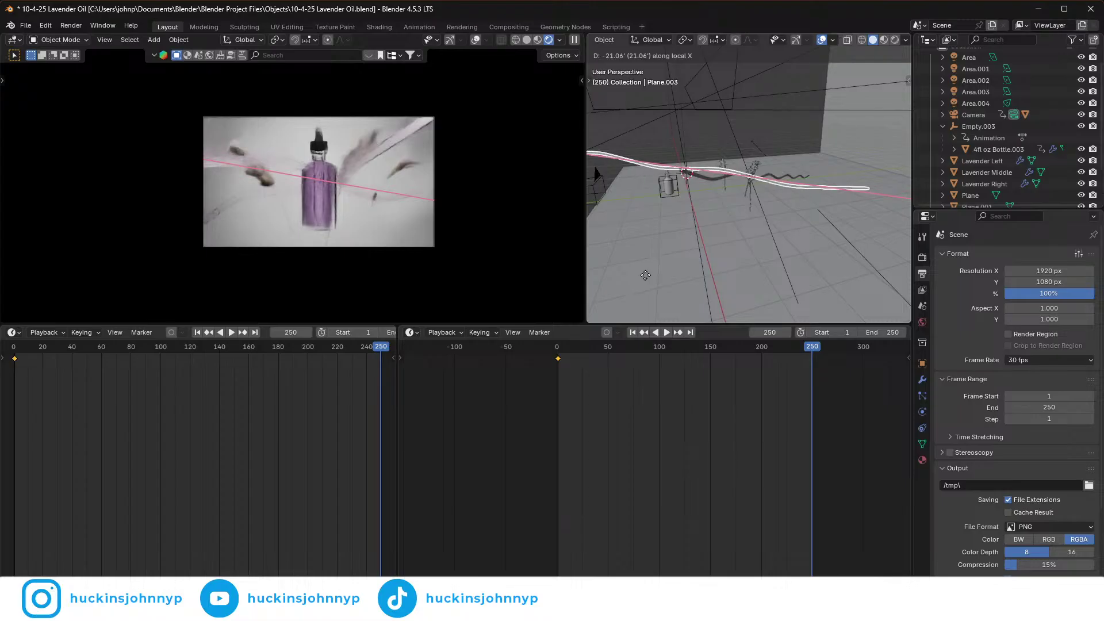
click(647, 280)
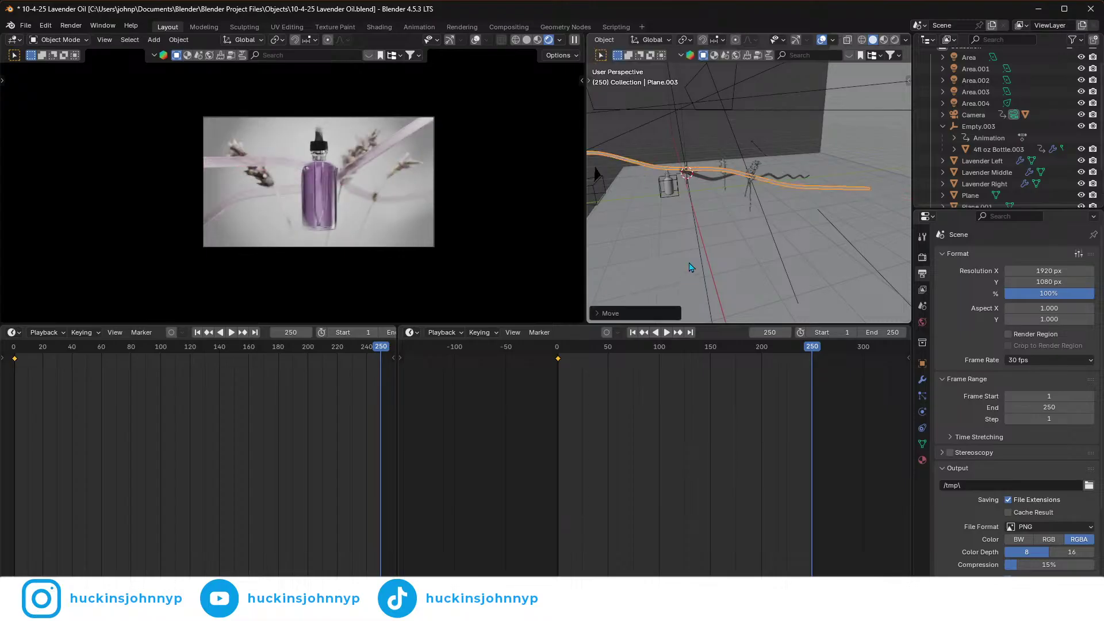
key(i)
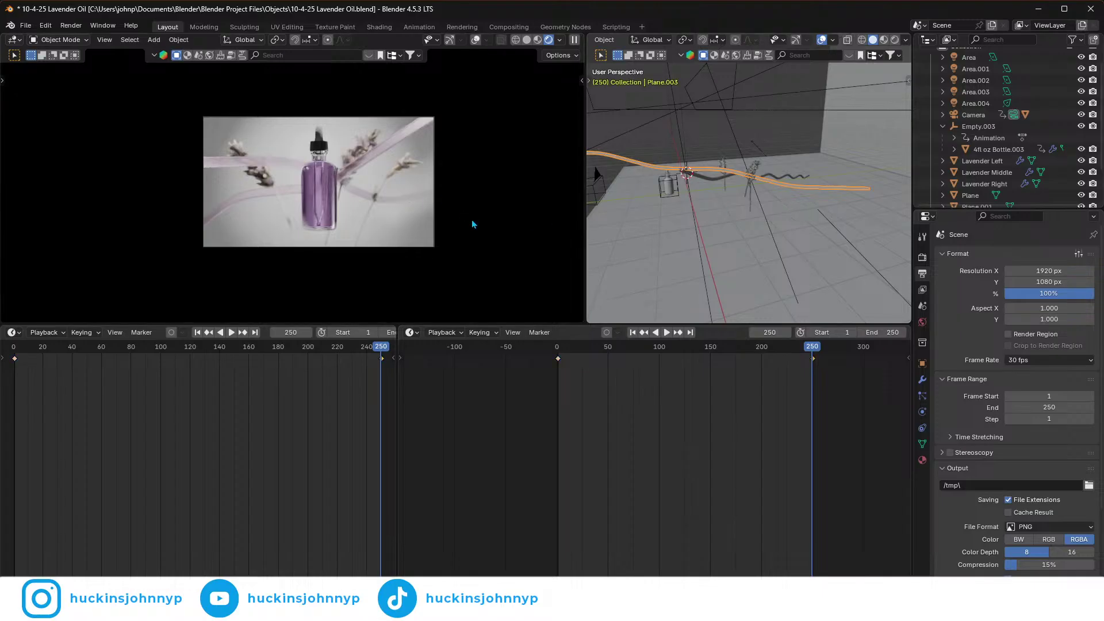
scroll(418, 269, up, 2)
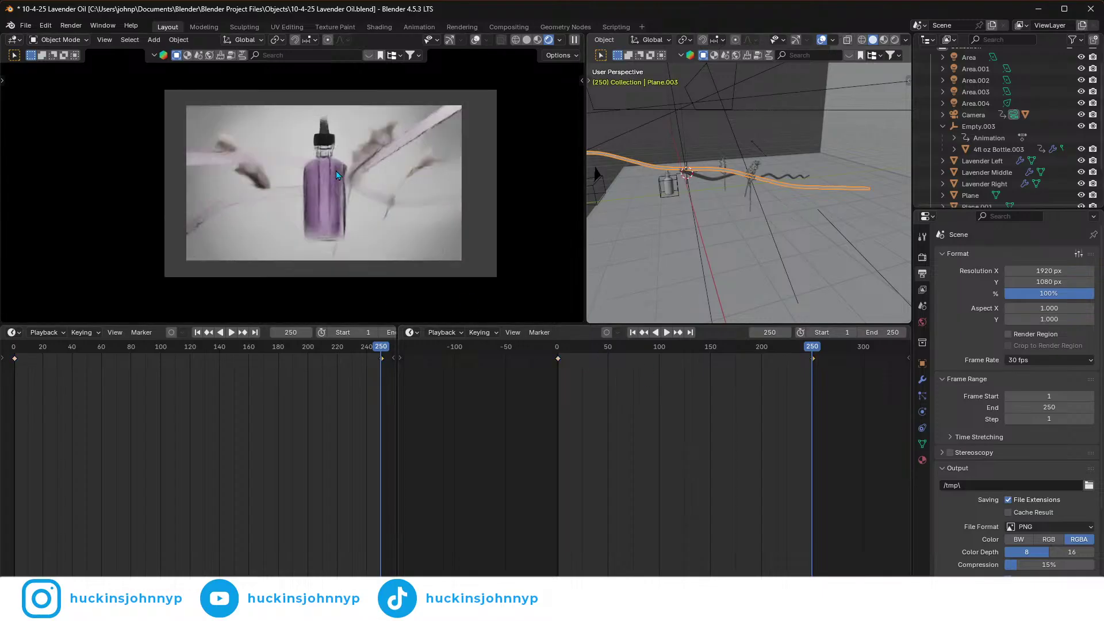
- Swap the light-shaping plane's start and end keyframes so its motion between frames 1 and 250 runs in reverse
middle_drag(680, 221, 712, 209)
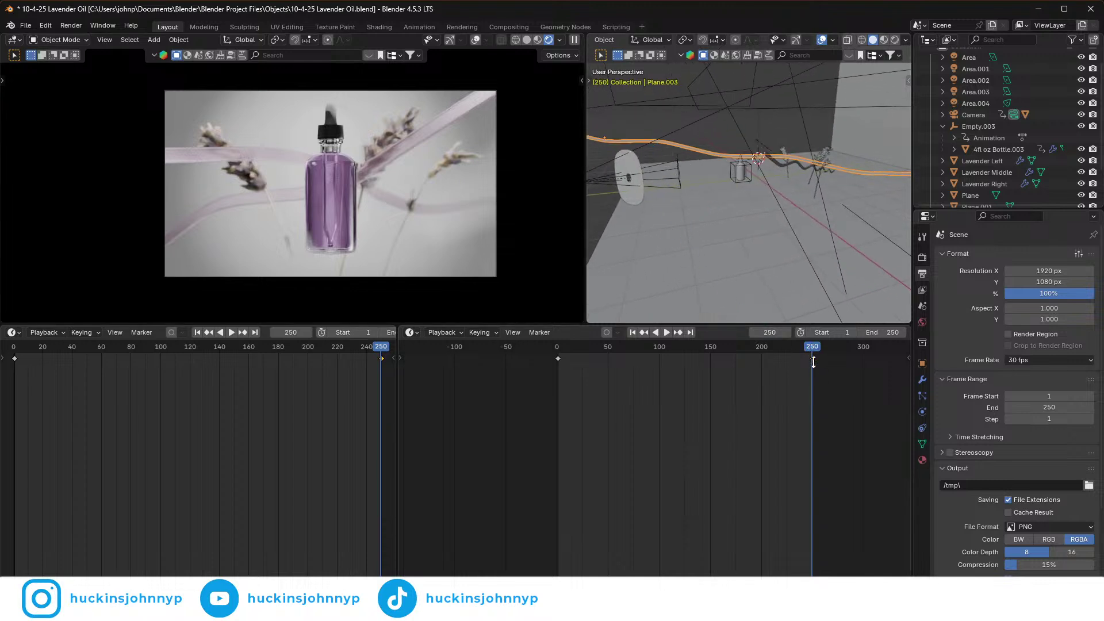
click(697, 246)
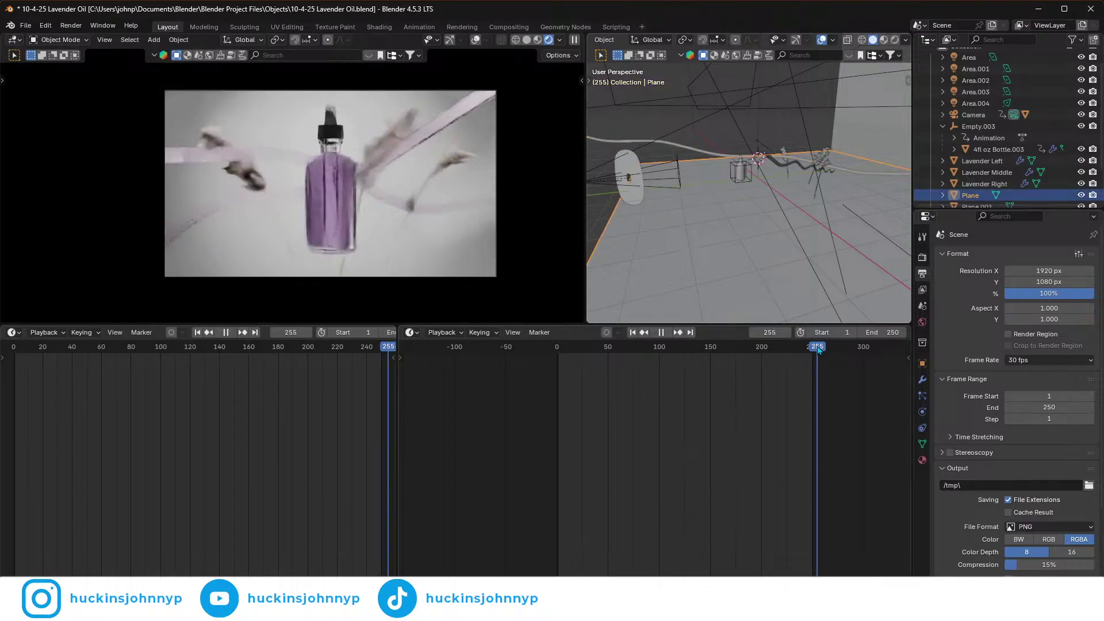
click(630, 165)
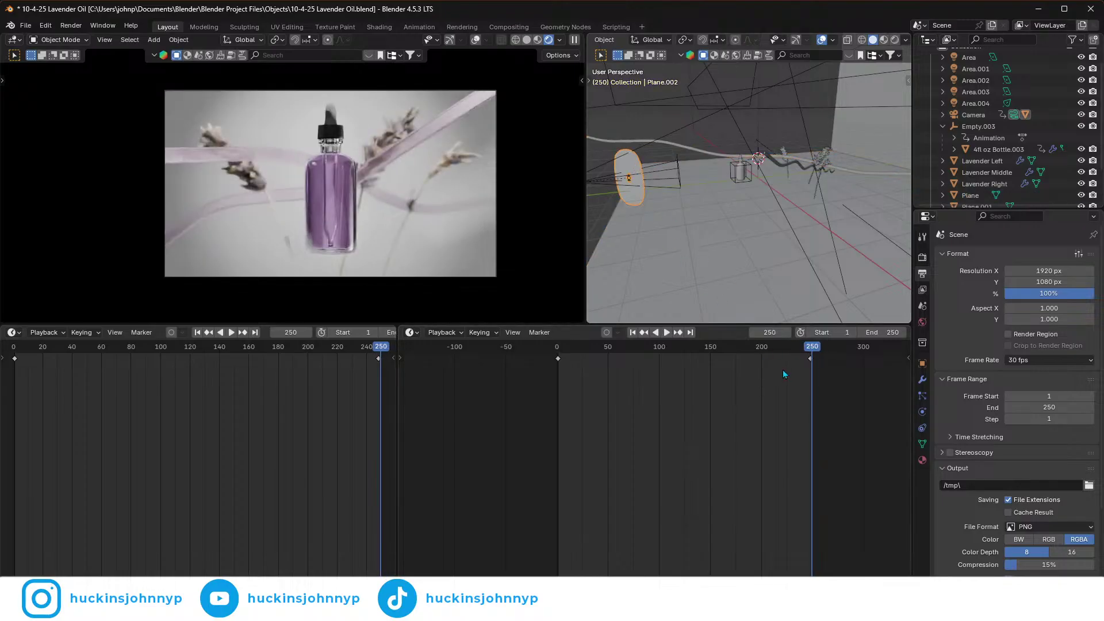
key(space)
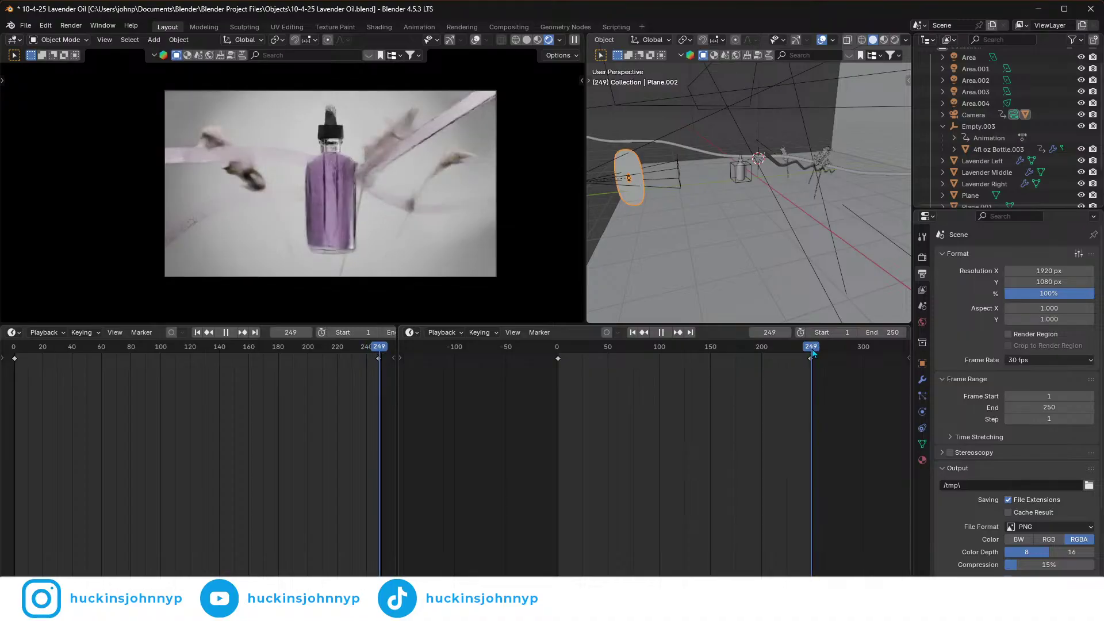
key(Escape)
drag(812, 368, 690, 368)
click(558, 358)
key(g)
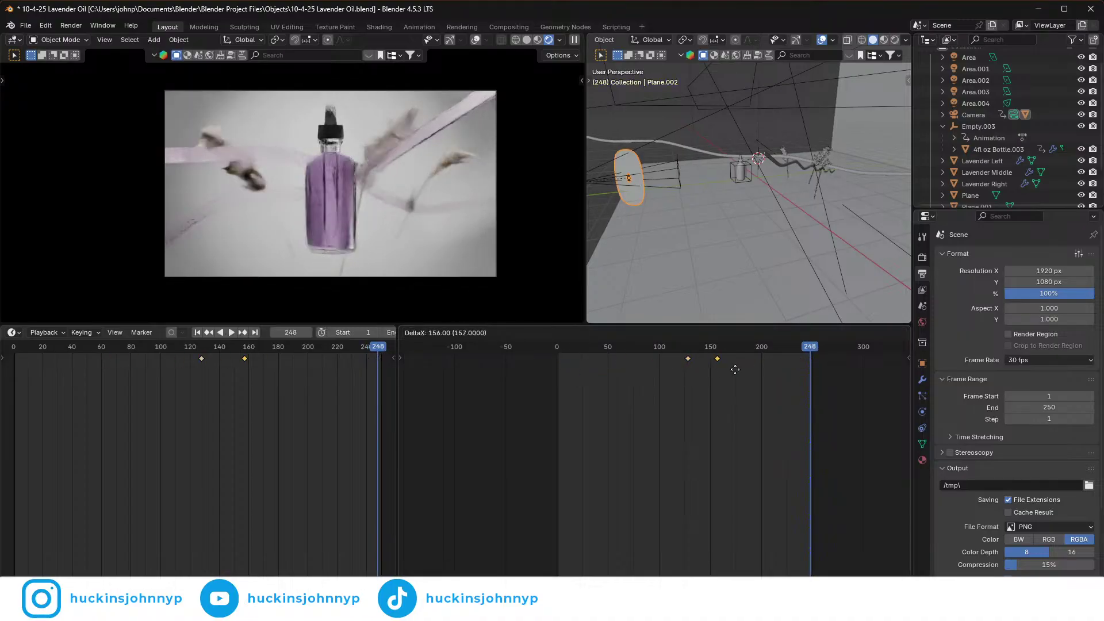
click(812, 370)
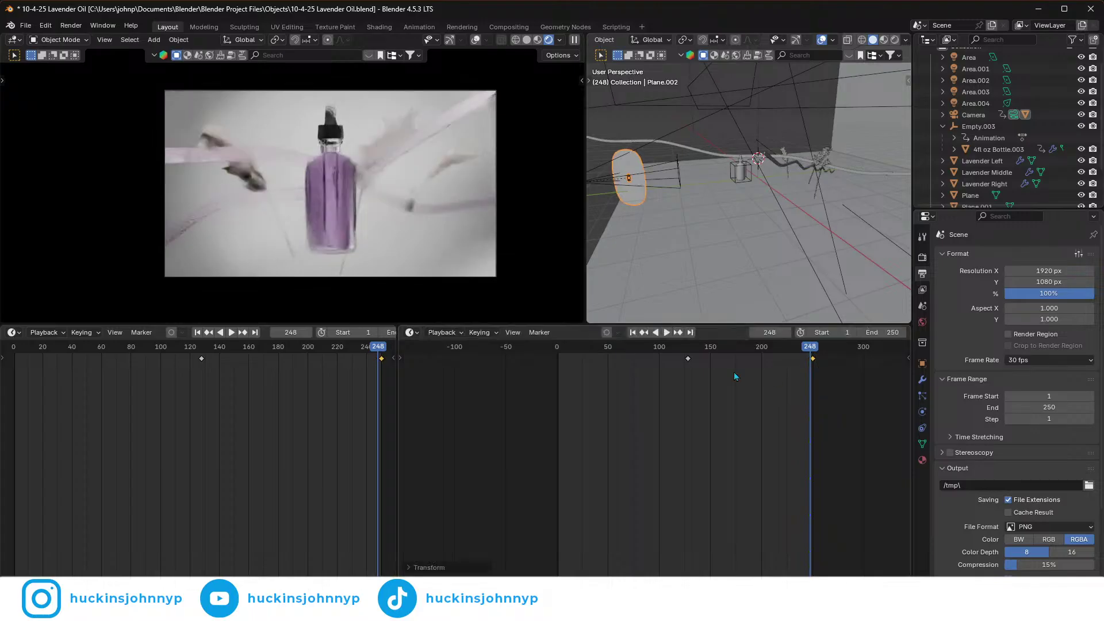
click(688, 358)
key(g)
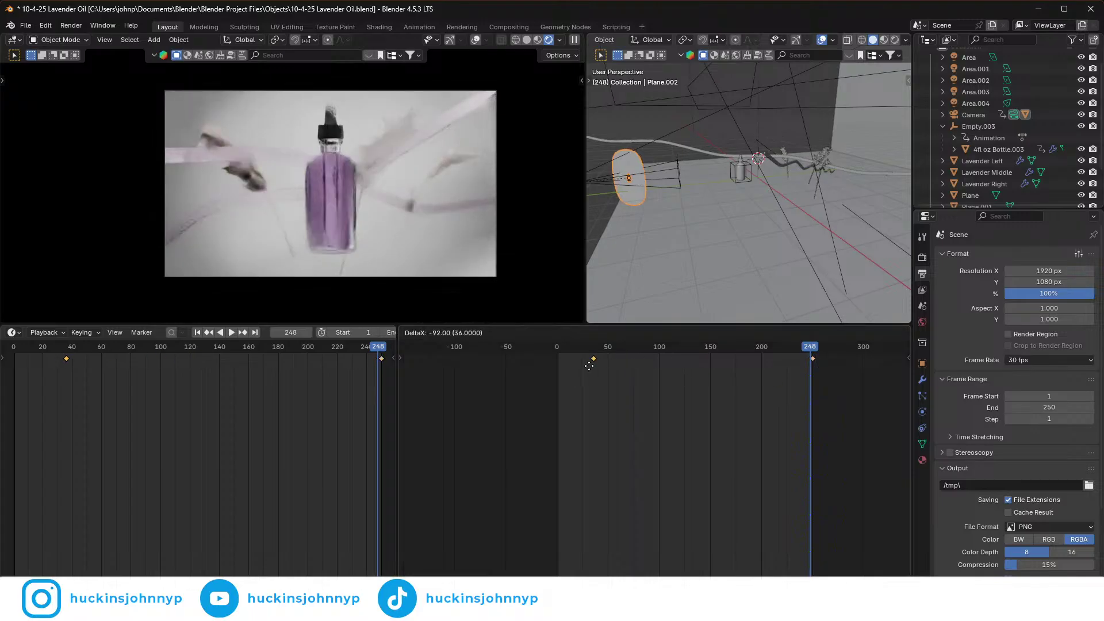
click(556, 382)
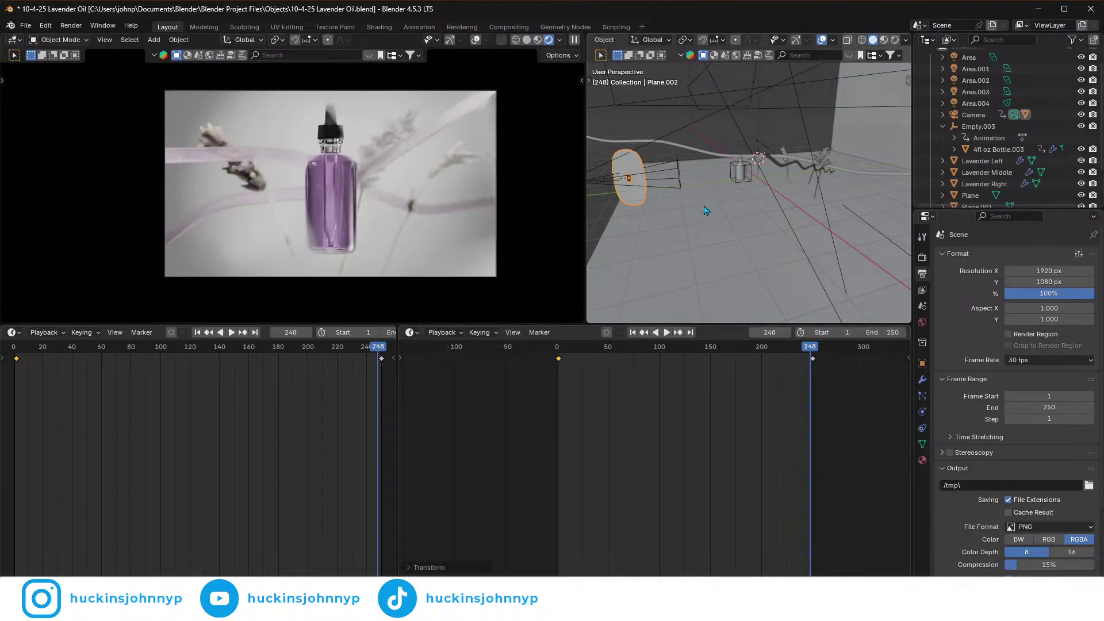
- Delete the light-shaping plane's keyframes and hide Plane.002, parented to the camera, in the viewport
key(shift+ctrl+space)
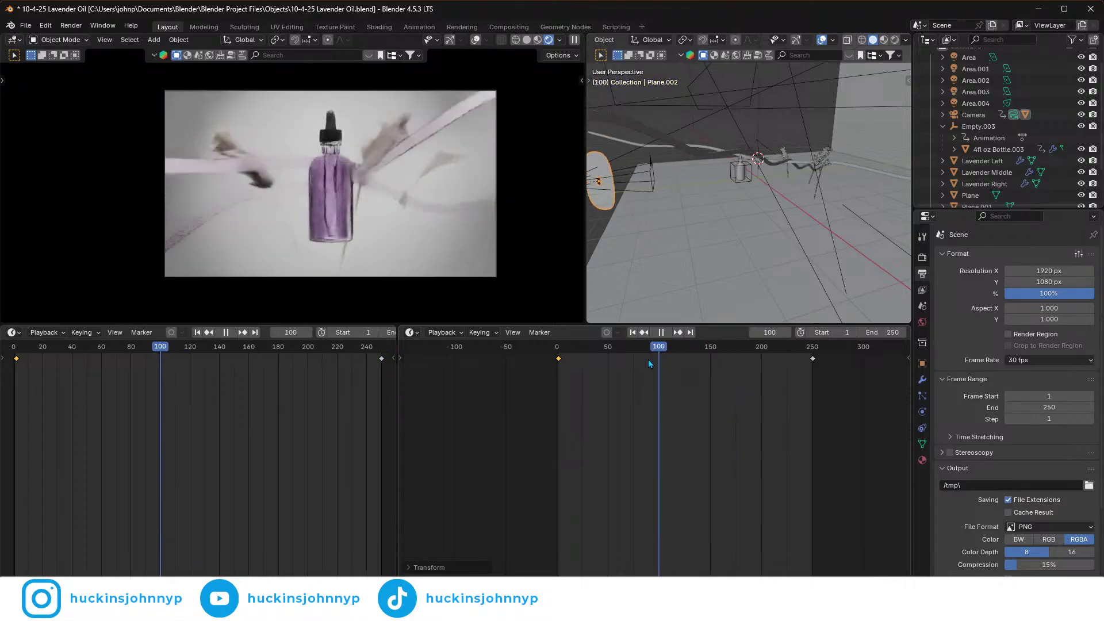
drag(624, 362, 674, 363)
key(Delete)
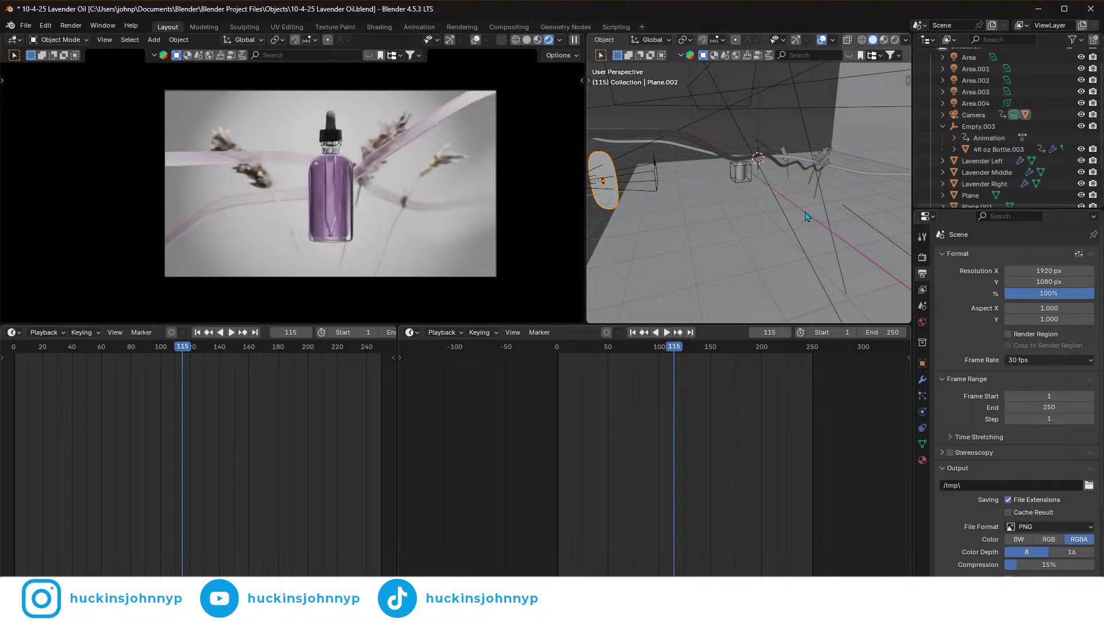
scroll(978, 126, up, 2)
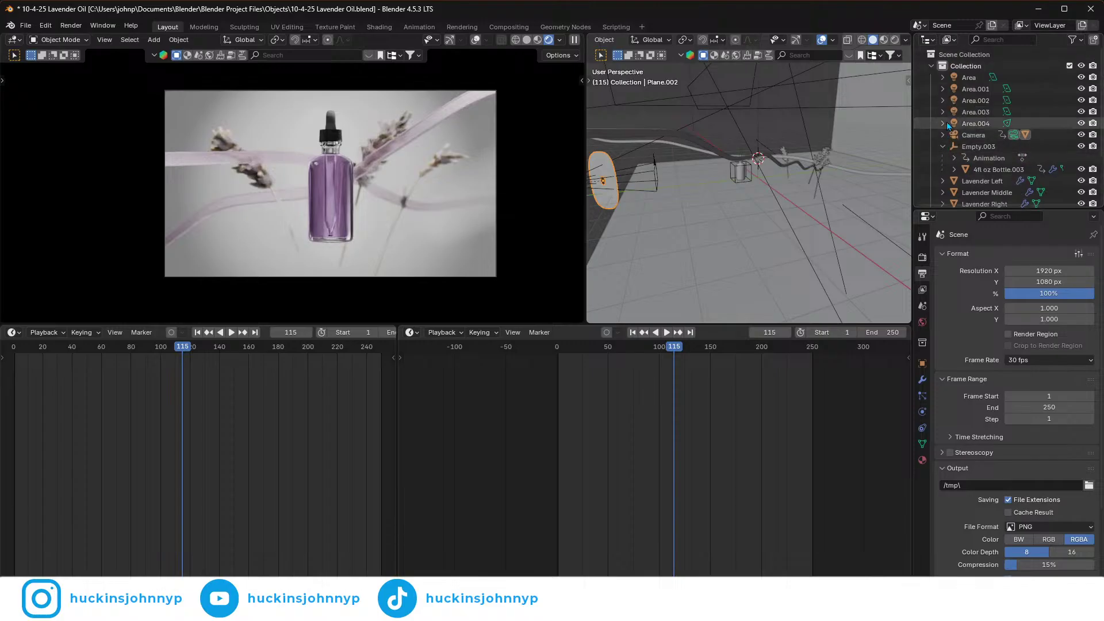
click(942, 135)
click(1081, 169)
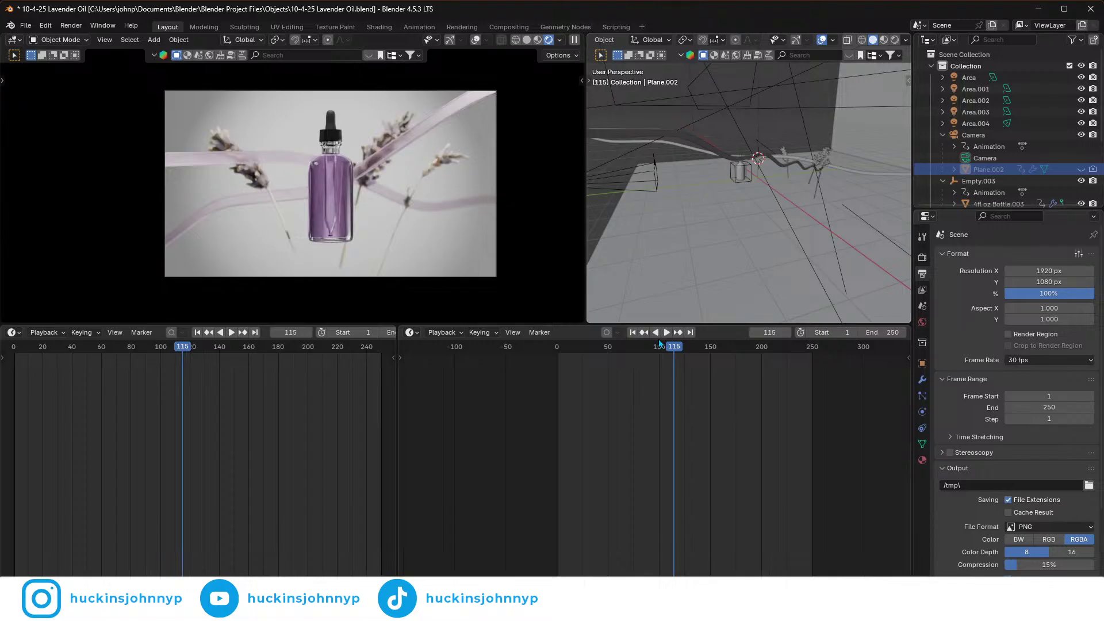
- Scrub the animation back to frame 1, checking the ribbons around the bottle in the camera view
drag(675, 356, 603, 370)
scroll(307, 167, up, 5)
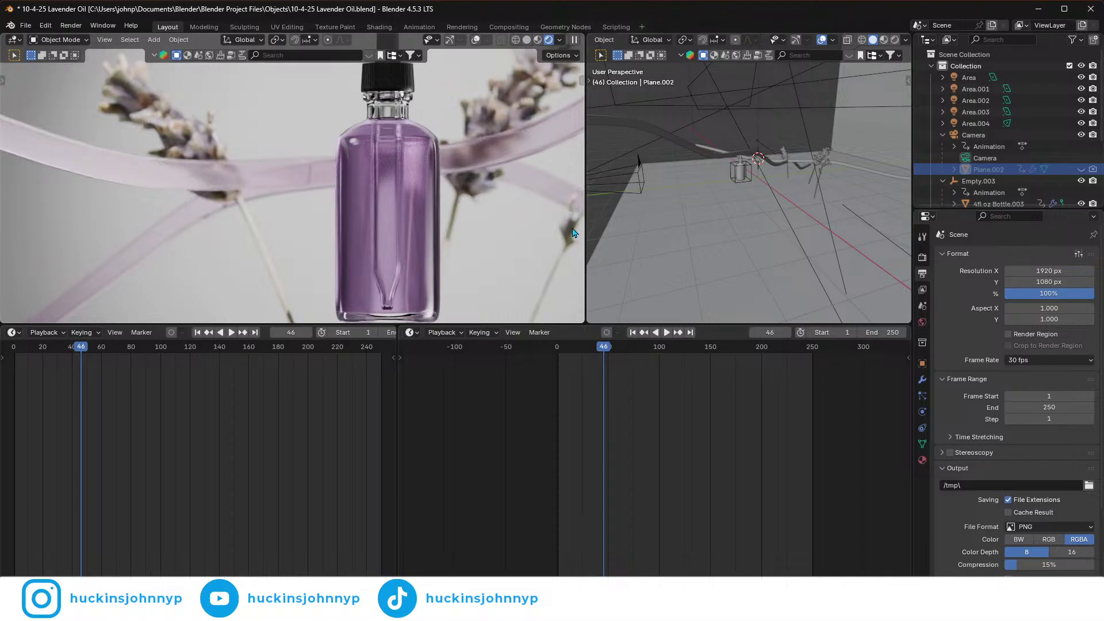
middle_drag(736, 213, 733, 212)
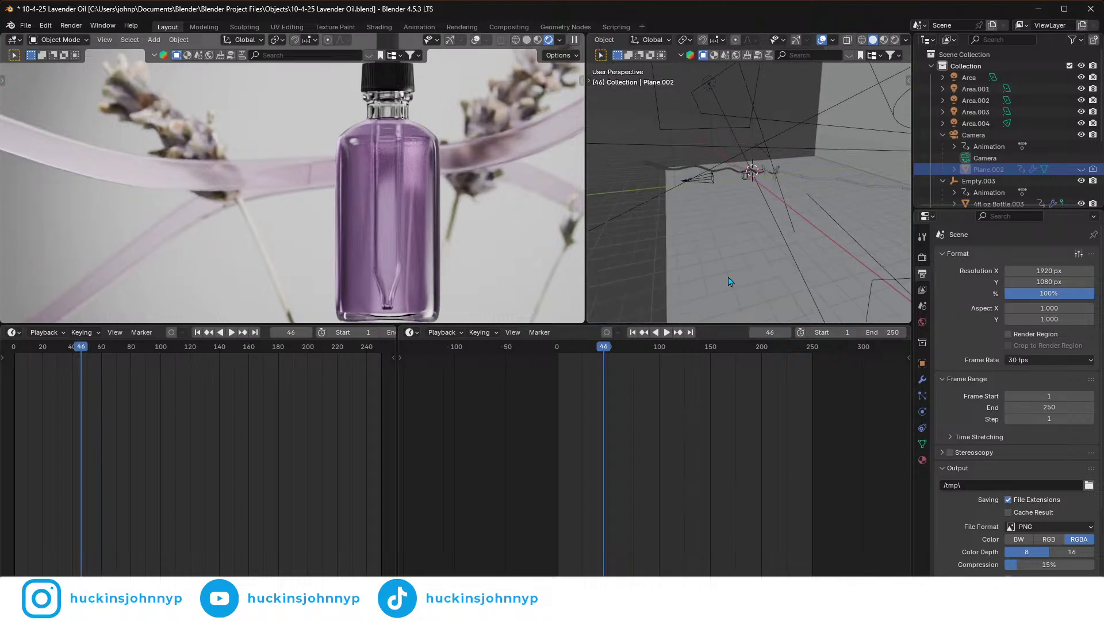
drag(601, 351, 557, 381)
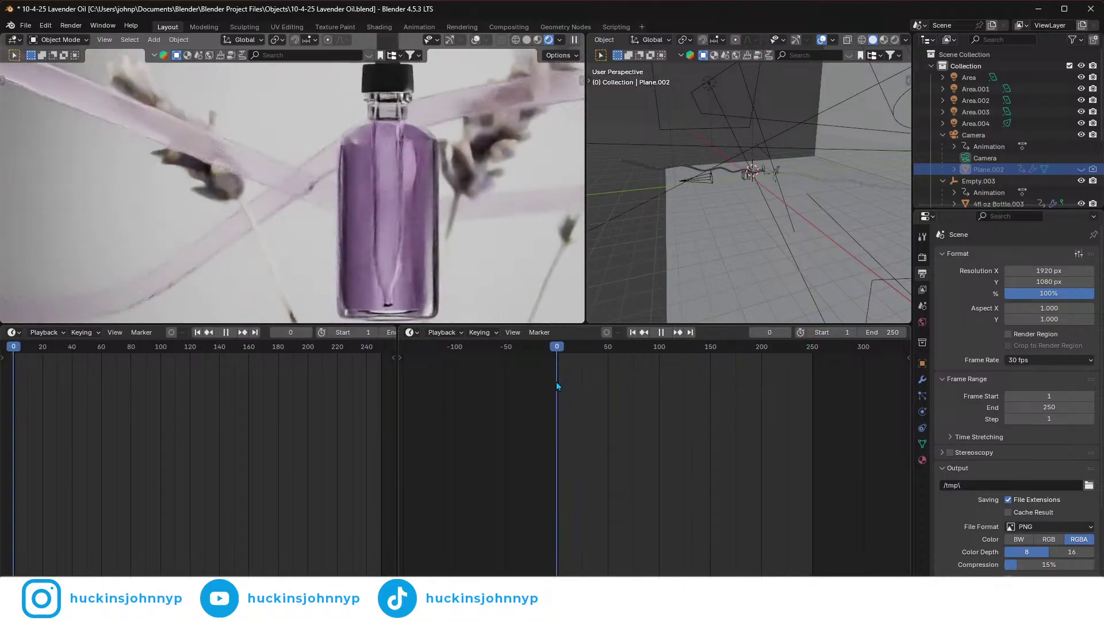
key(Escape)
scroll(274, 204, down, 3)
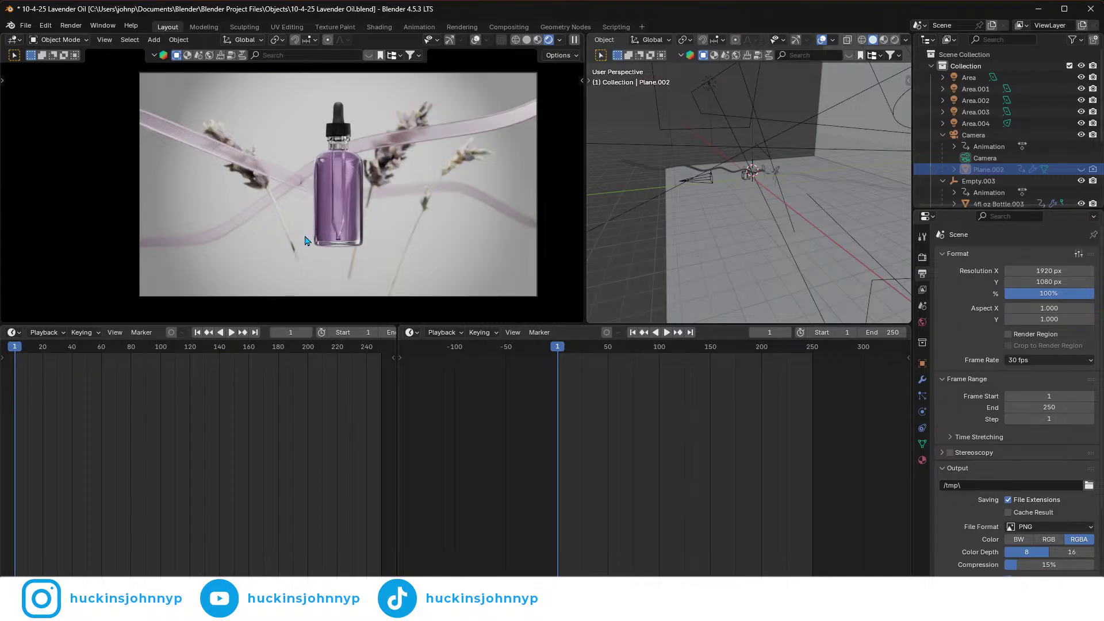
scroll(306, 241, down, 1)
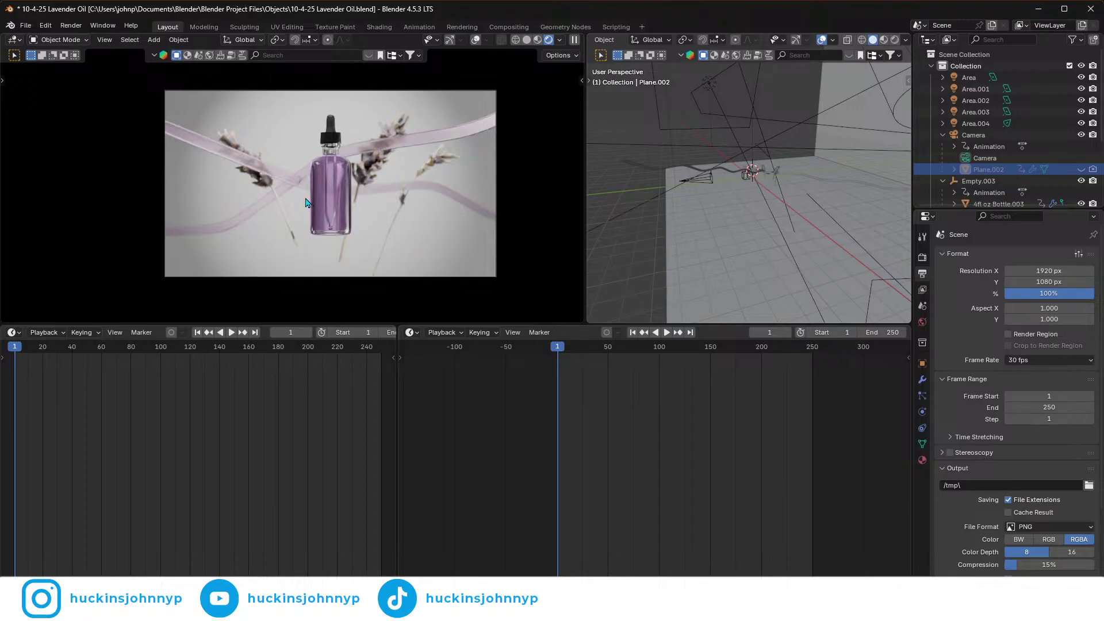
- Raise ribbon Plane.004 about 0.096' along global Z at frame 1 and delete its existing keyframes
click(668, 173)
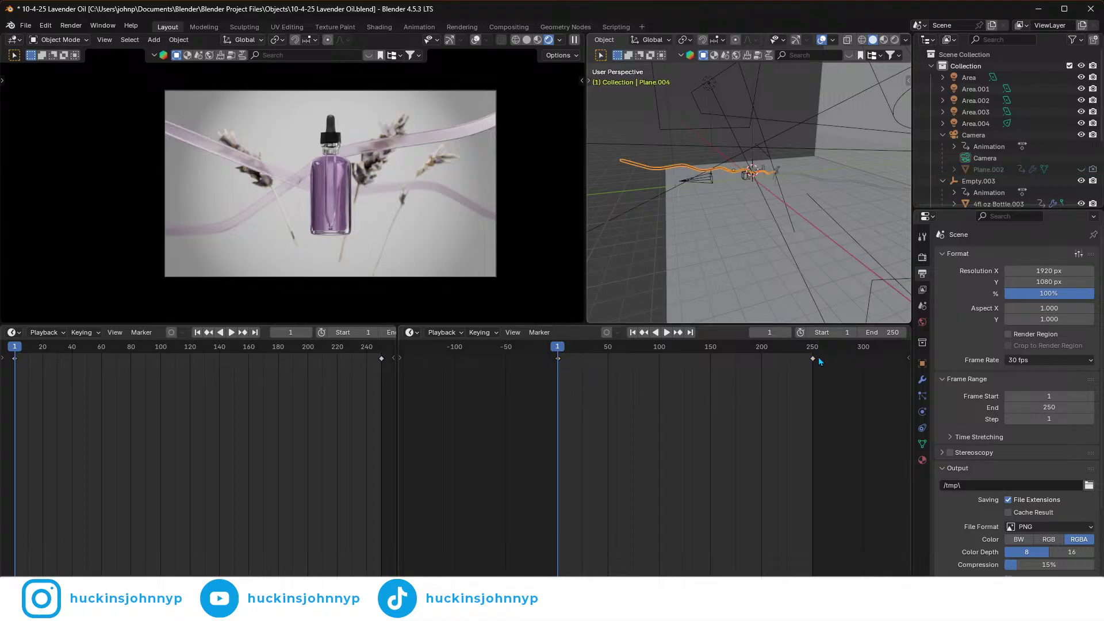
key(g)
key(z)
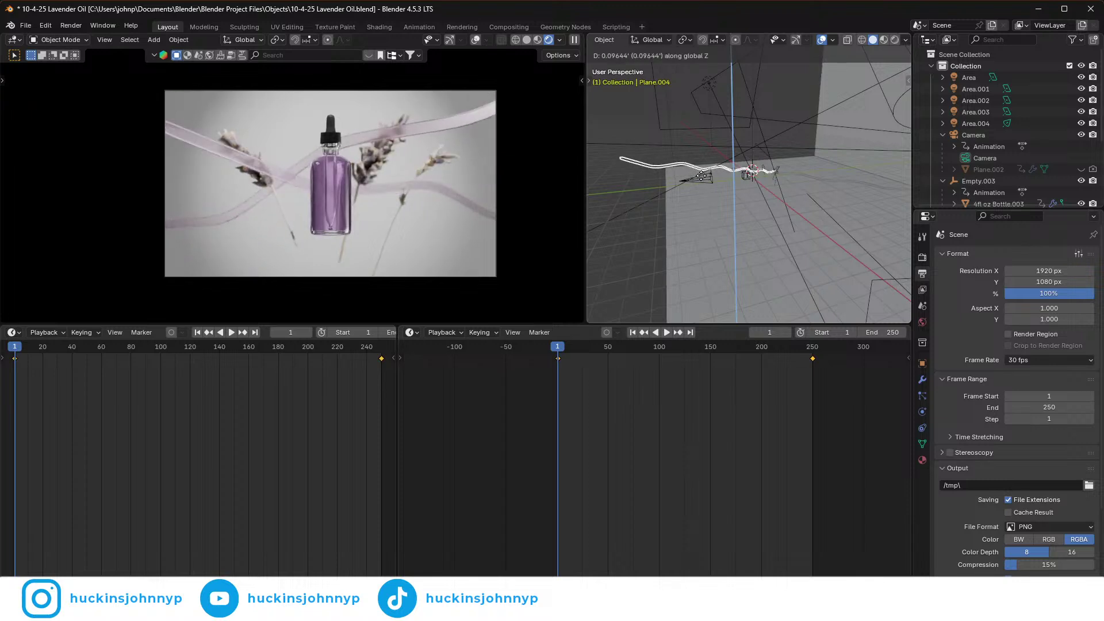
click(702, 176)
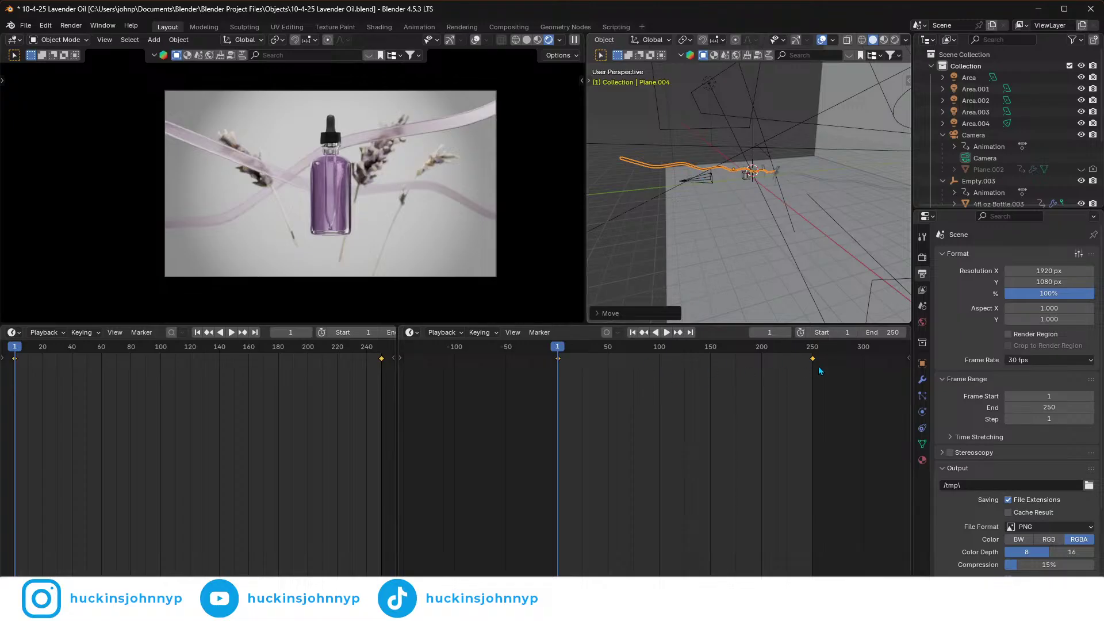
key(Delete)
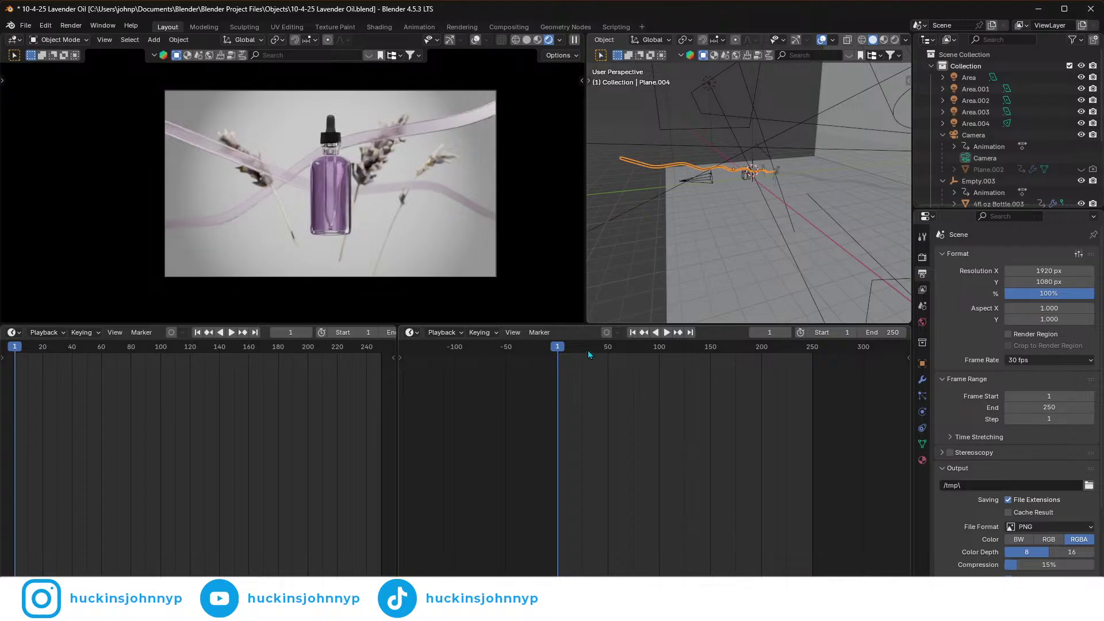
- Try to rotate the ribbon around its local Y axis at frame 1
key(r)
key(z)
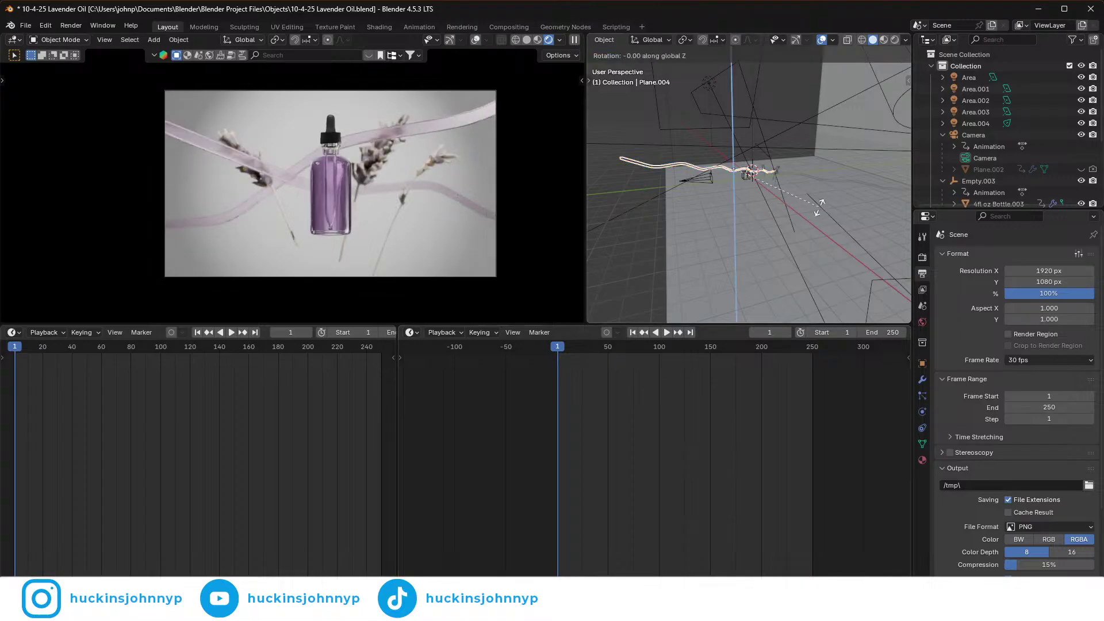
key(y)
key(y)
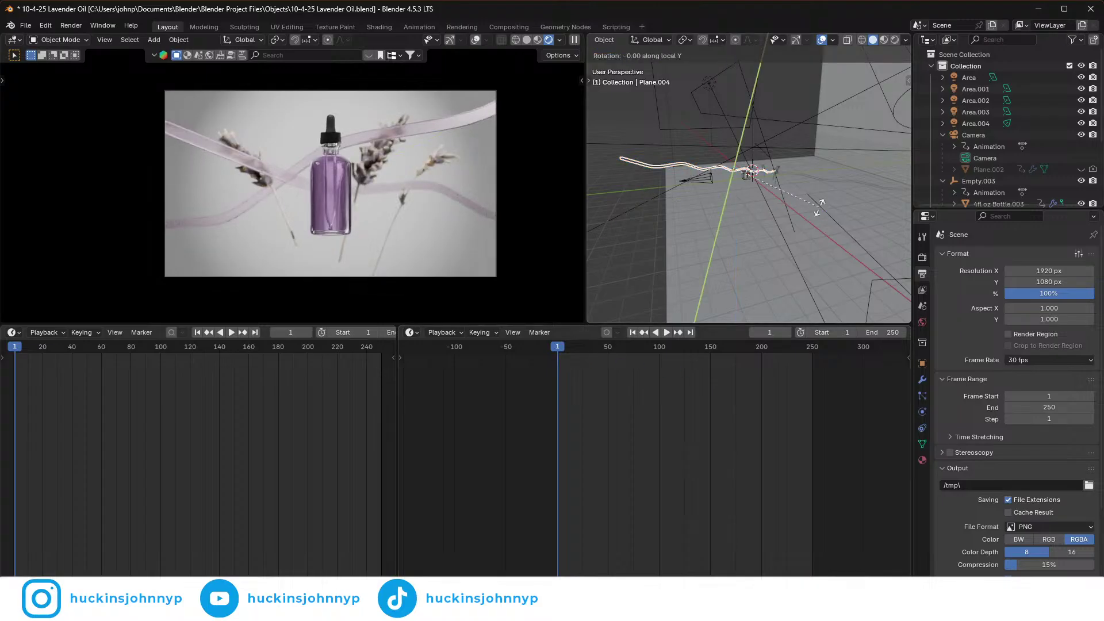
click(820, 213)
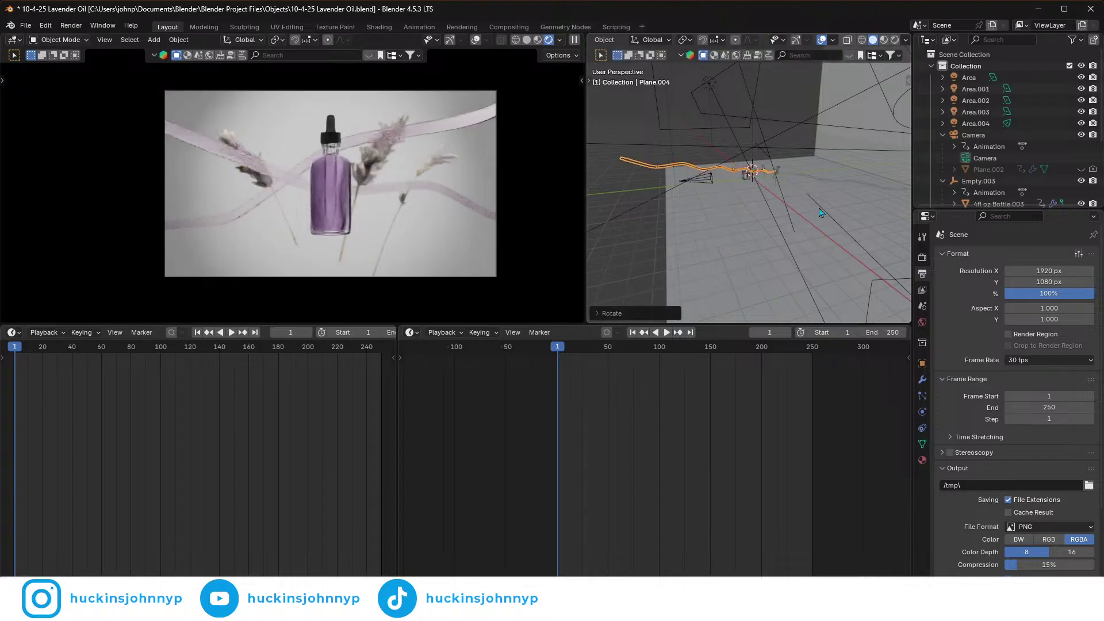
- Rotate the ribbon 180° around its local X axis and insert a keyframe at frame 1
middle_drag(820, 213, 736, 201)
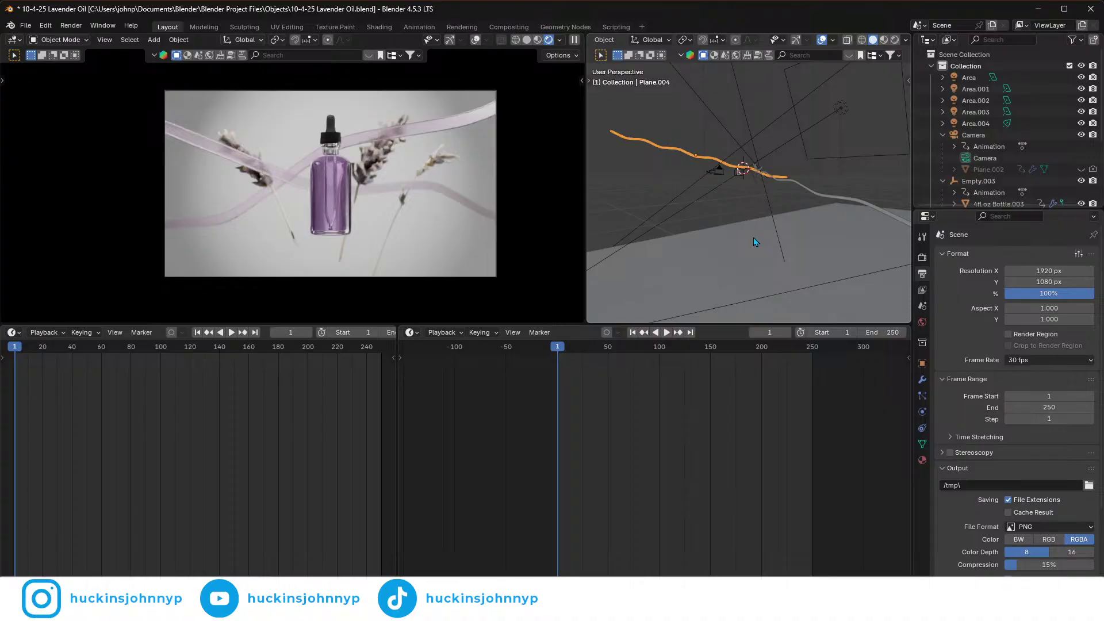
text(rxx)
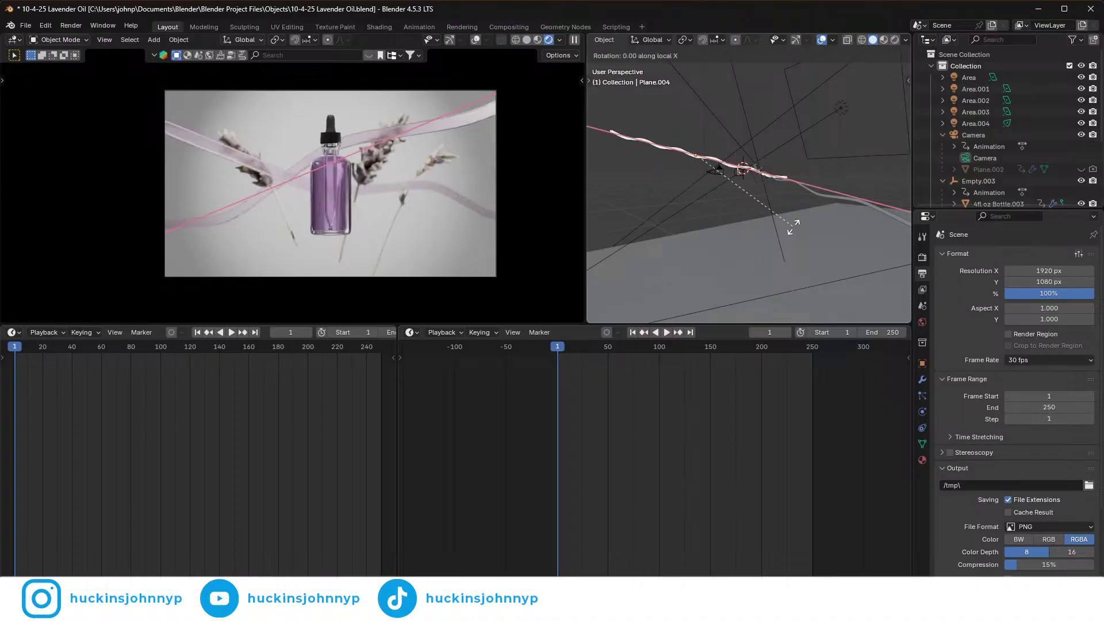
text(180)
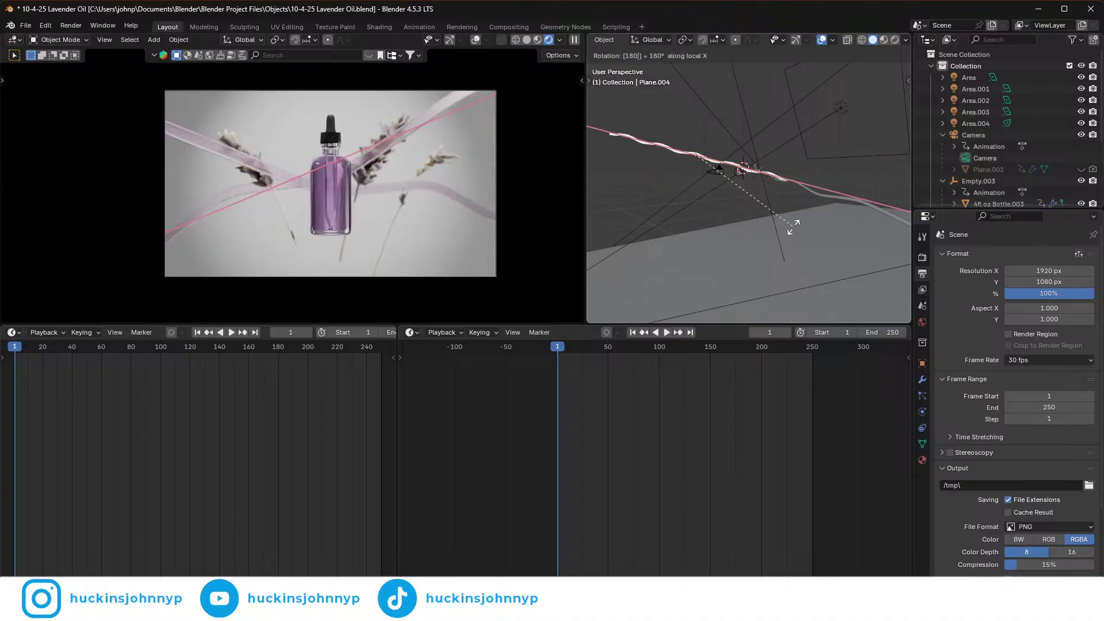
key(Return)
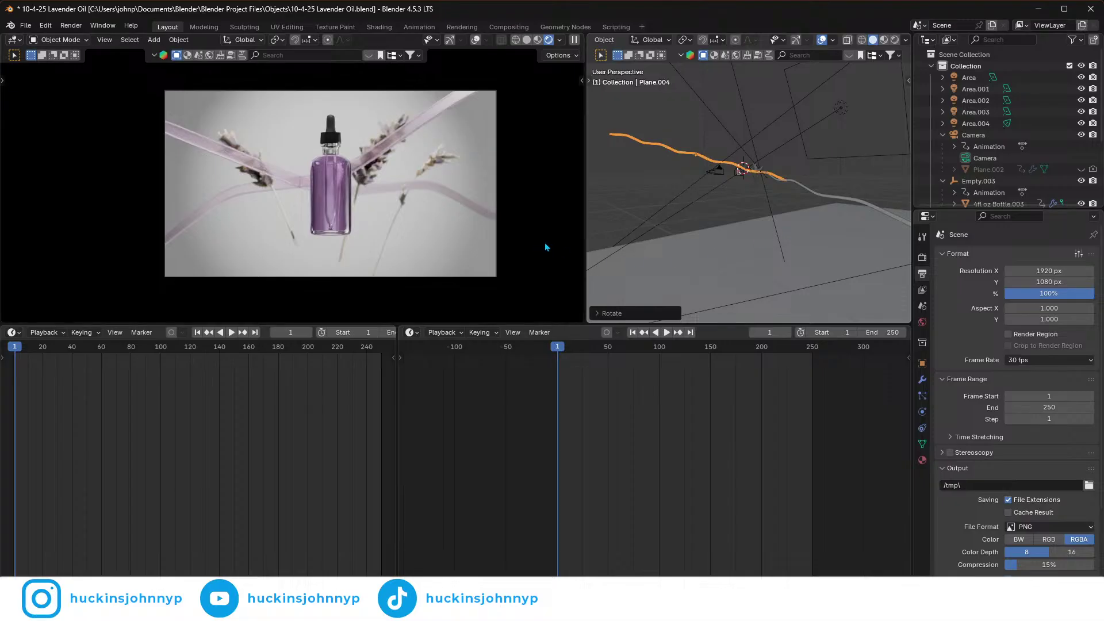
right_click(559, 352)
key(i)
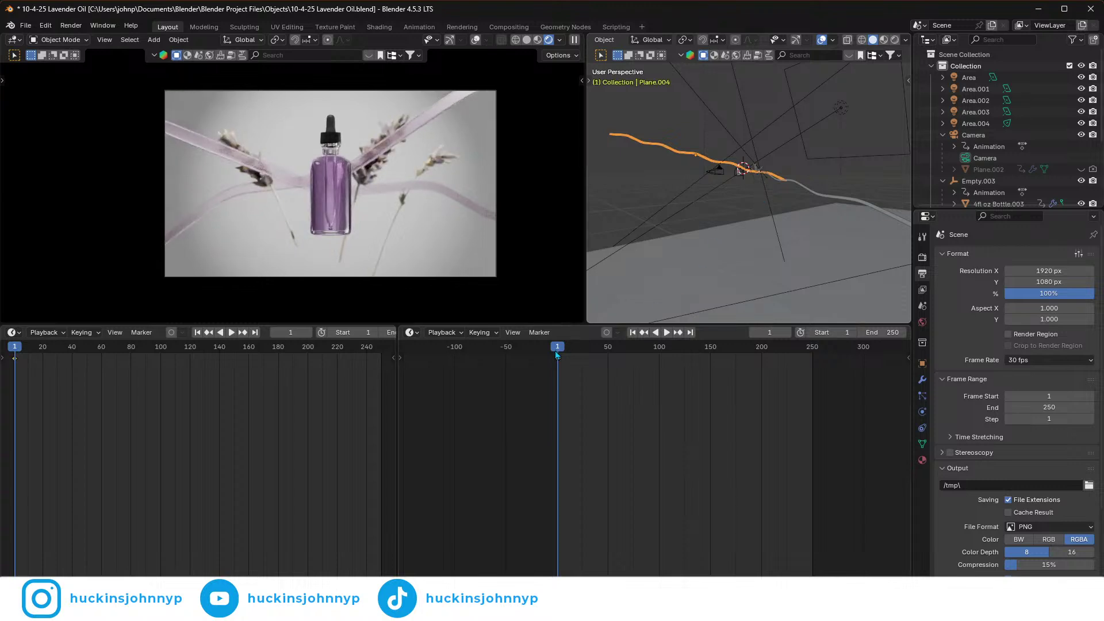
- Lower the ribbon about 0.177' along global Z and replace its keyframe at frame 1
scroll(266, 176, up, 6)
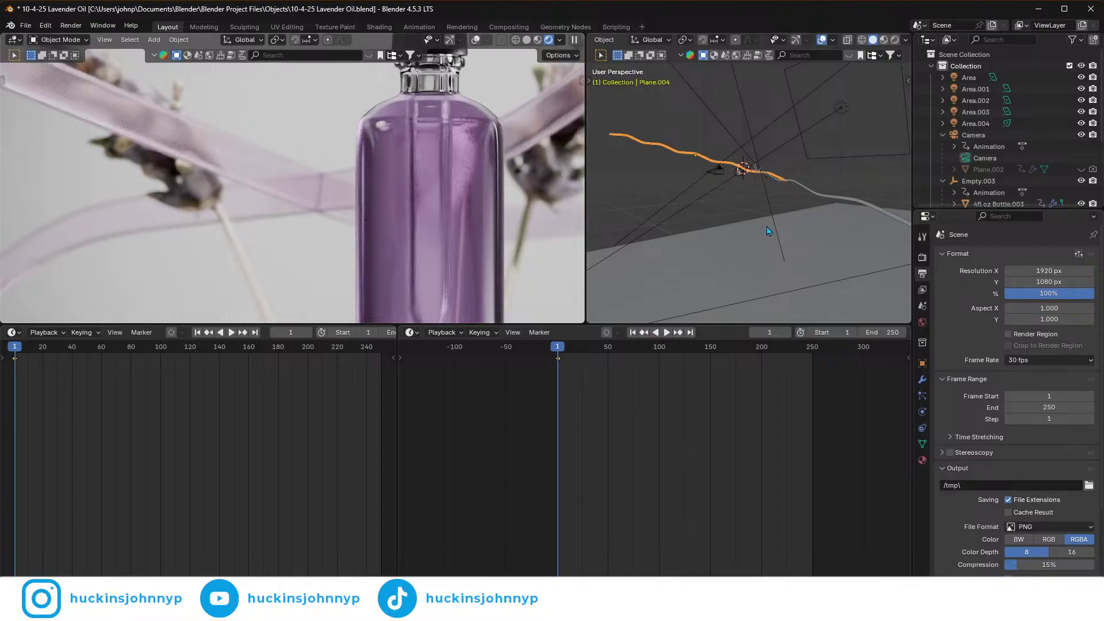
key(Delete)
key(g)
key(z)
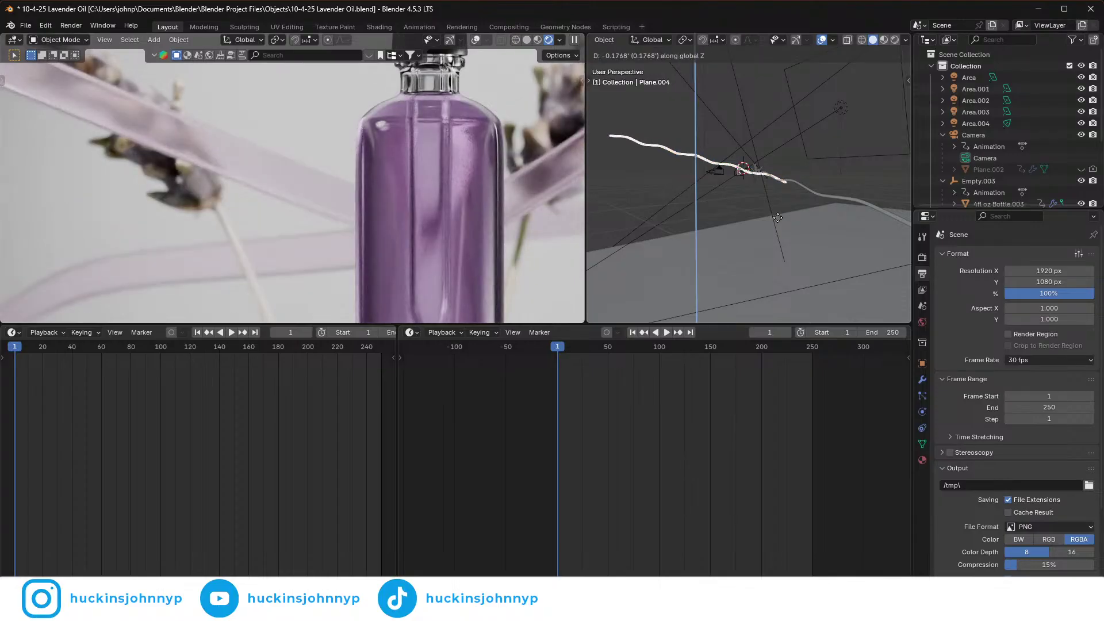
click(777, 219)
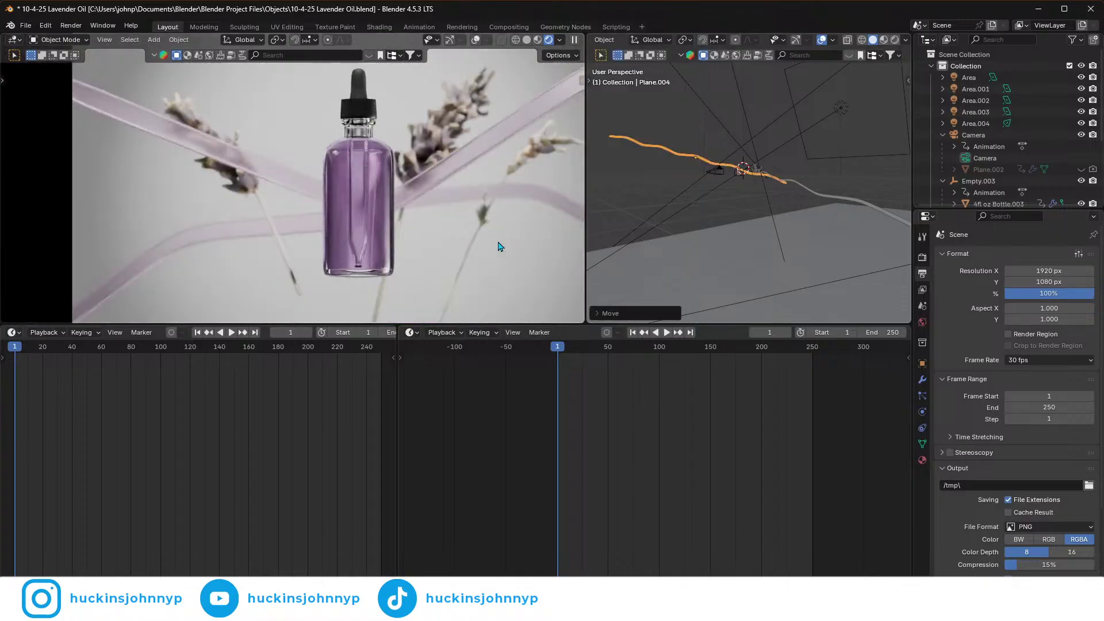
scroll(480, 249, down, 3)
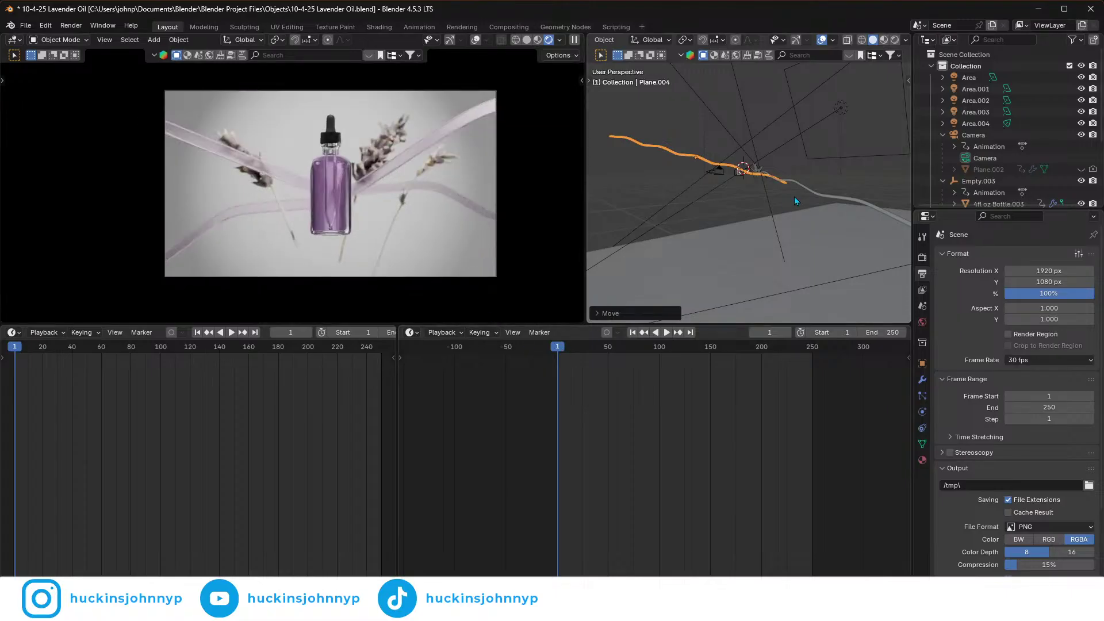
key(i)
- Slide ribbon Plane.004 in the negative direction along its local X axis at frame 250, insert a keyframe and scrub back to frame 1
drag(557, 350, 813, 363)
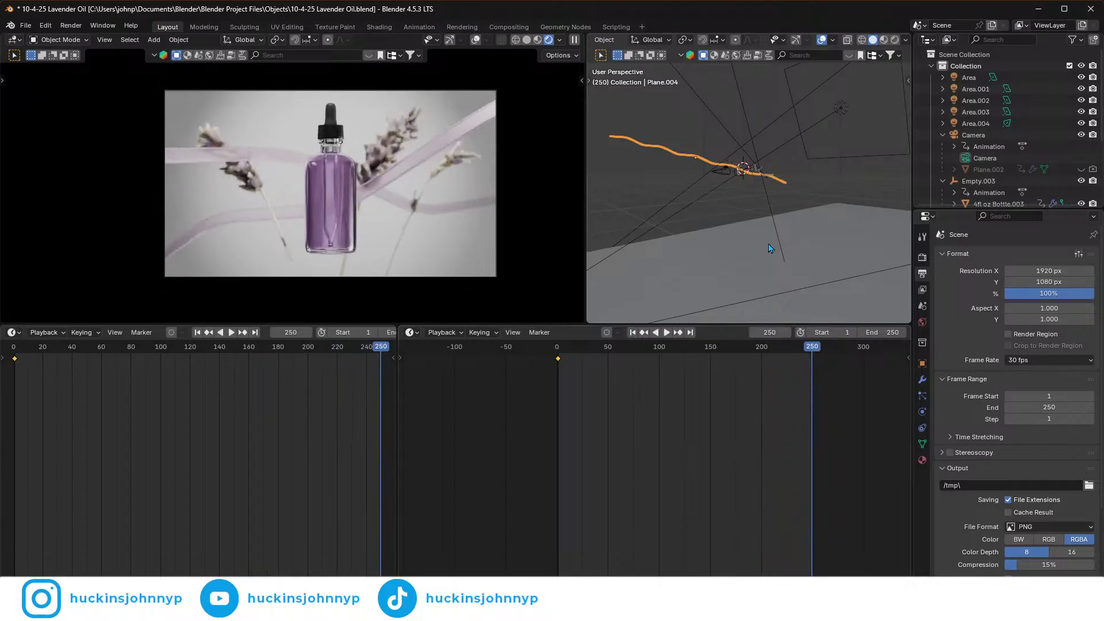
middle_drag(763, 186, 720, 216)
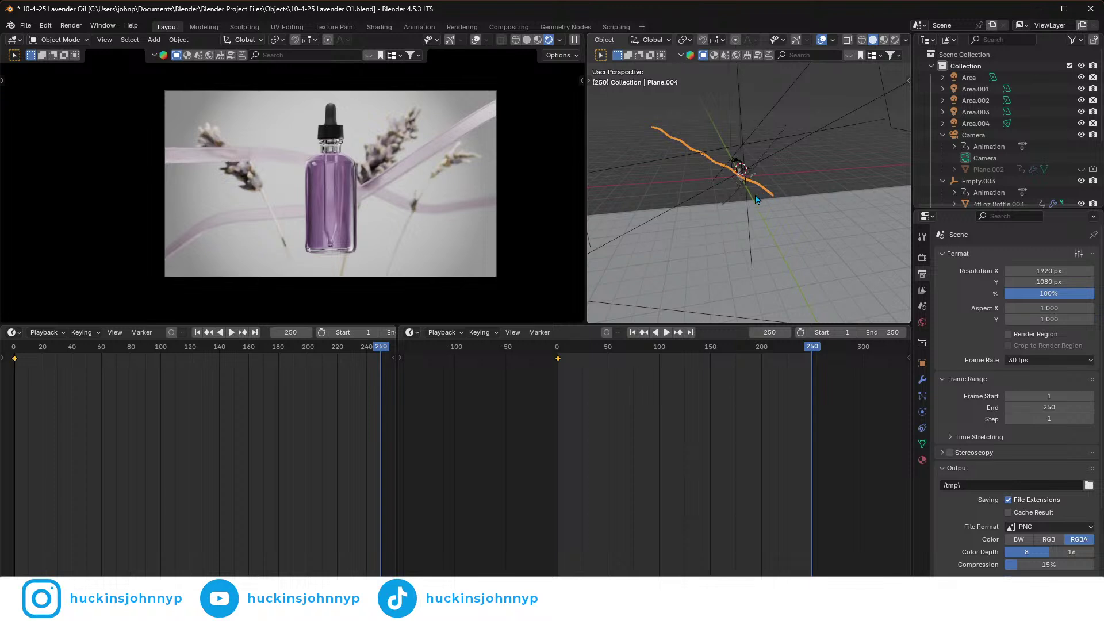
key(g)
key(x)
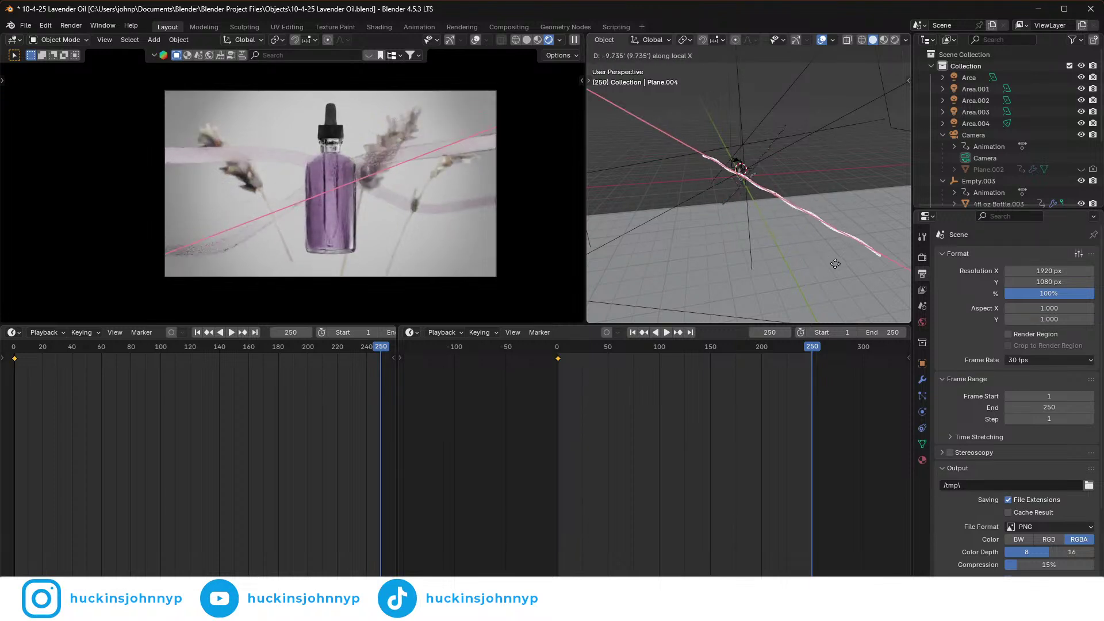
click(874, 284)
key(i)
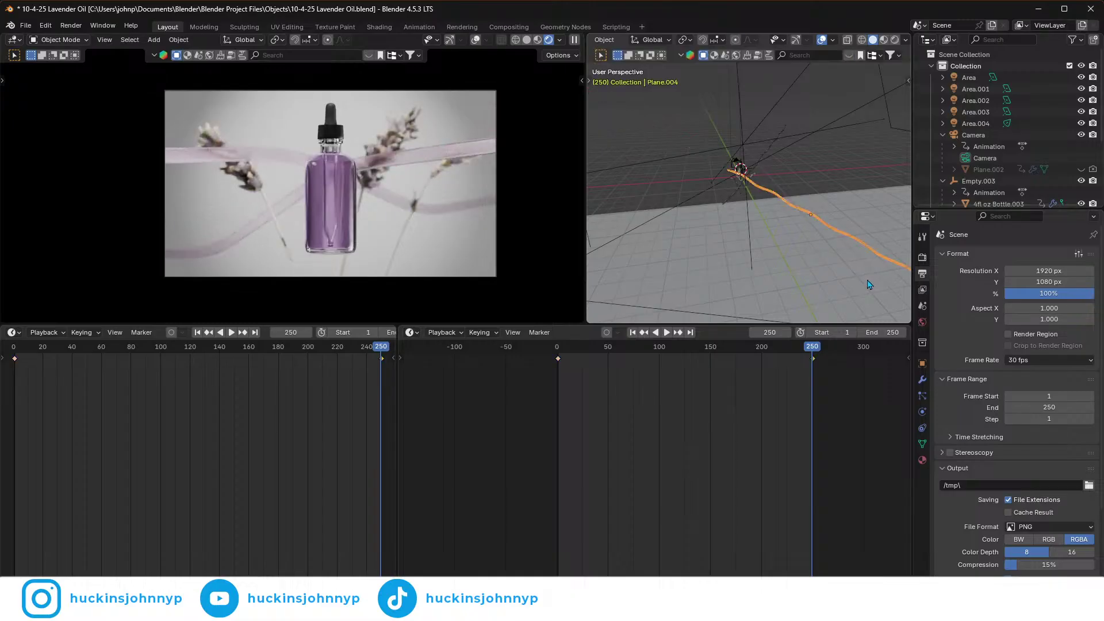
drag(816, 352, 683, 349)
scroll(348, 174, up, 3)
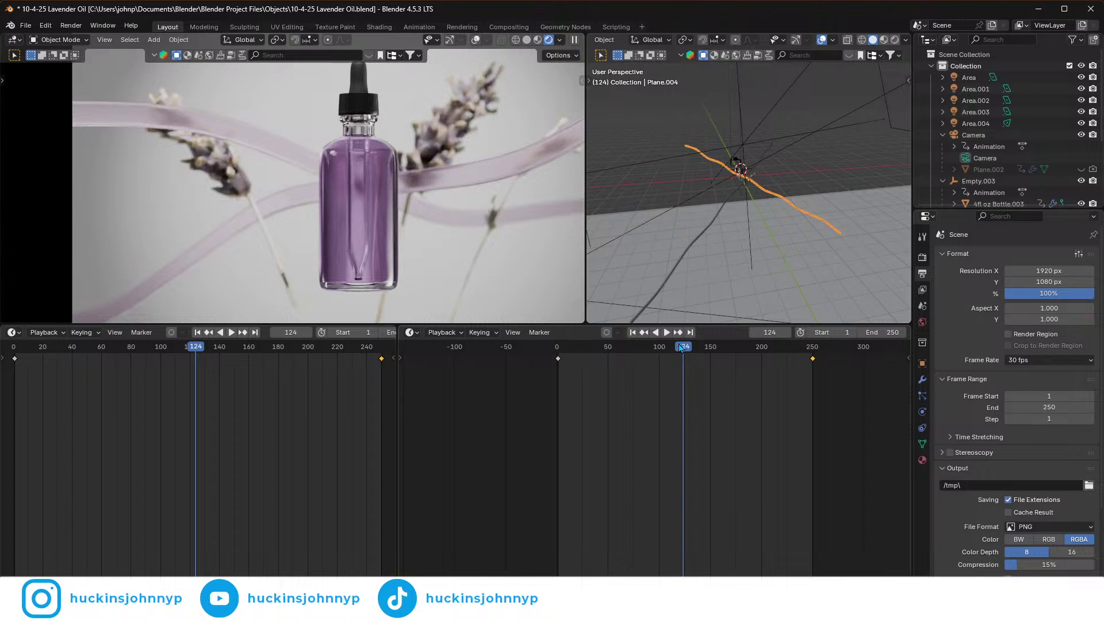
drag(685, 348, 558, 382)
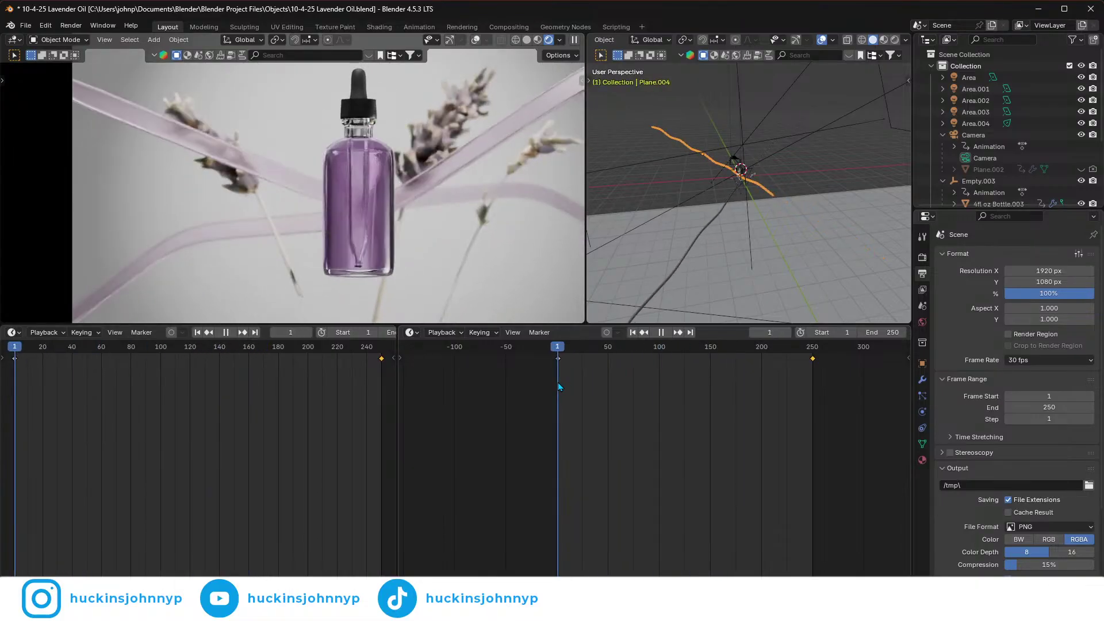
- Try to scale the meshes of ribbons Plane.003 and Plane.004 together along local Y in Edit Mode
middle_drag(757, 227, 798, 200)
shift+click(781, 251)
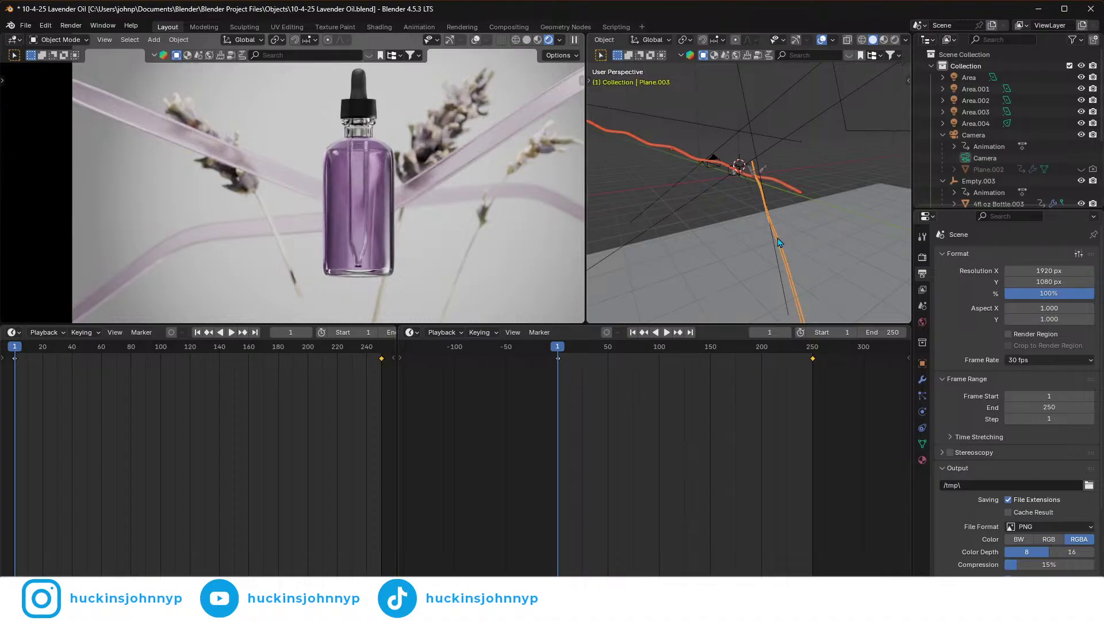
middle_drag(750, 240, 861, 240)
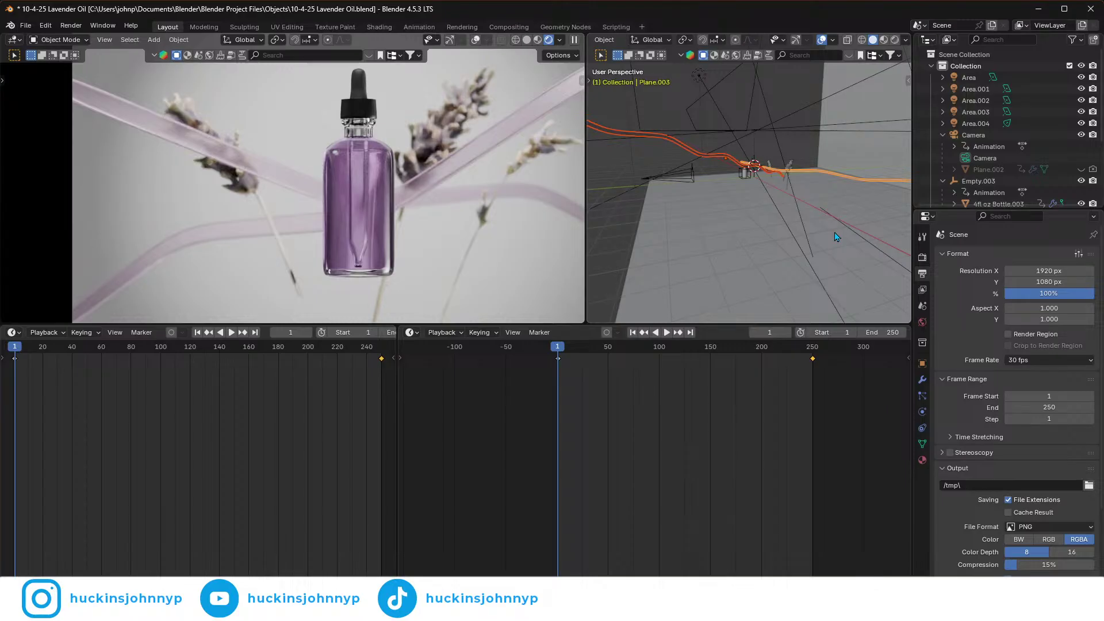
key(Tab)
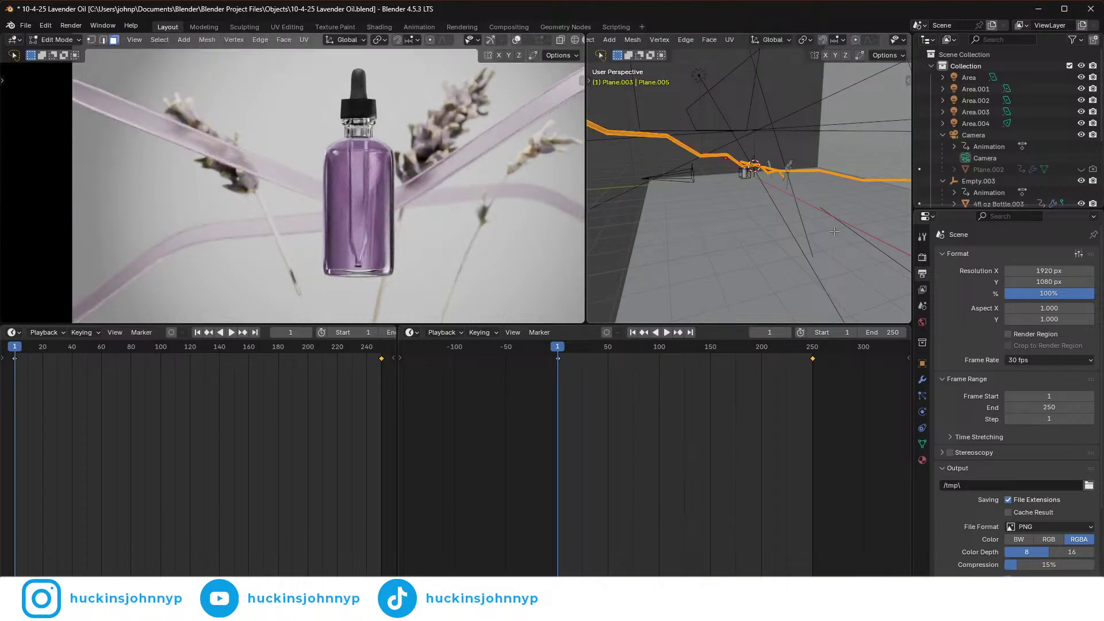
key(z)
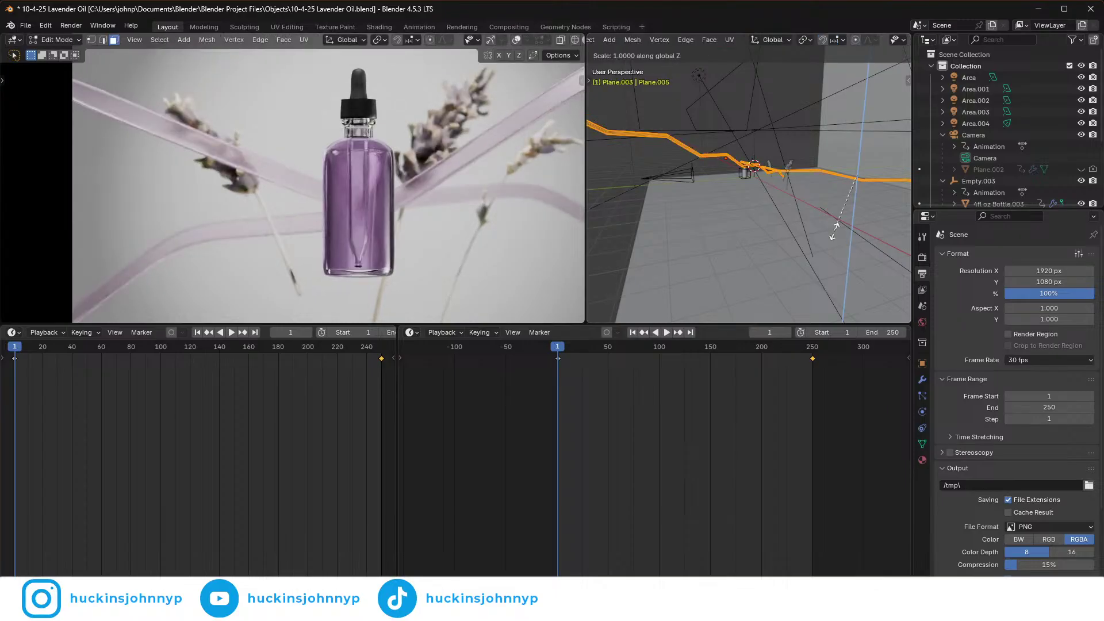
key(y)
key(y)
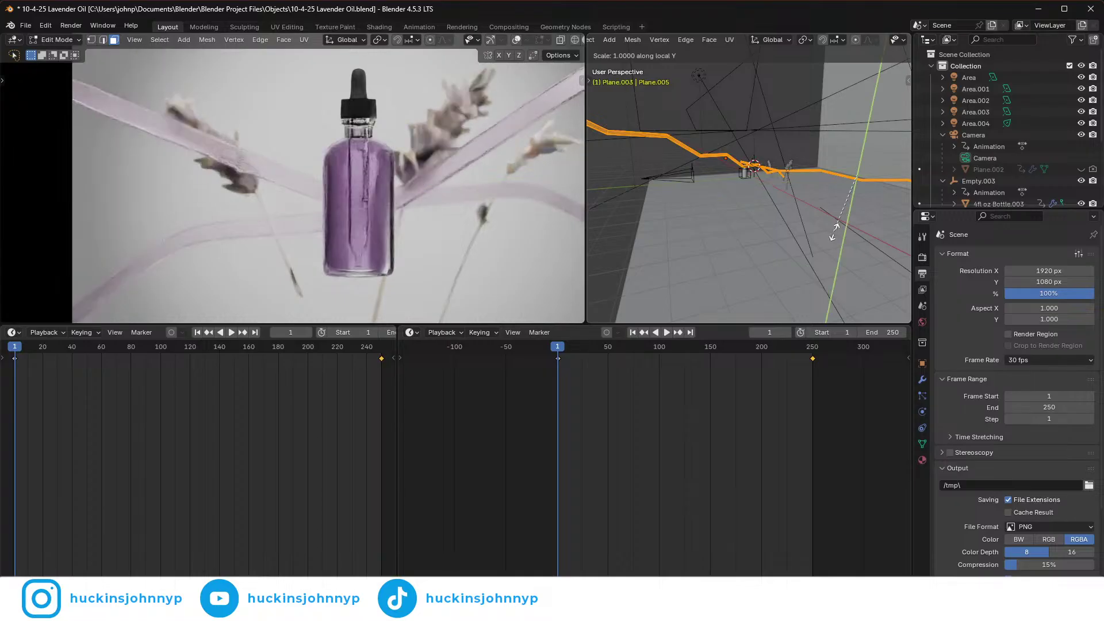
click(829, 262)
- Set the transform pivot point to Individual Origins and try scaling both ribbon meshes along local Y again
click(806, 40)
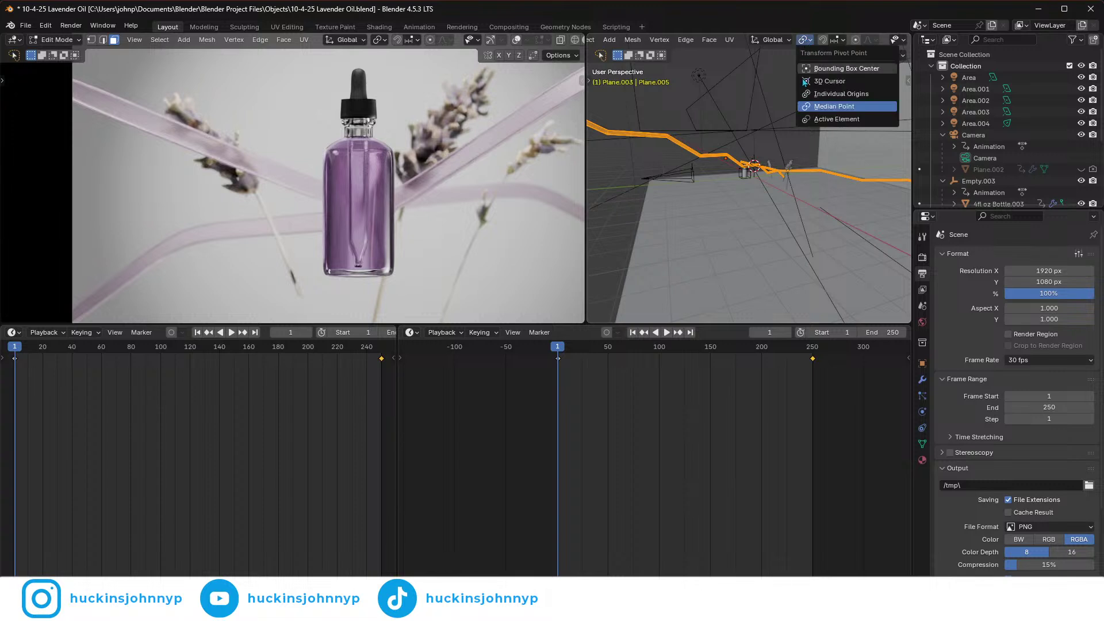
click(840, 95)
middle_drag(832, 181, 781, 218)
key(y)
key(y)
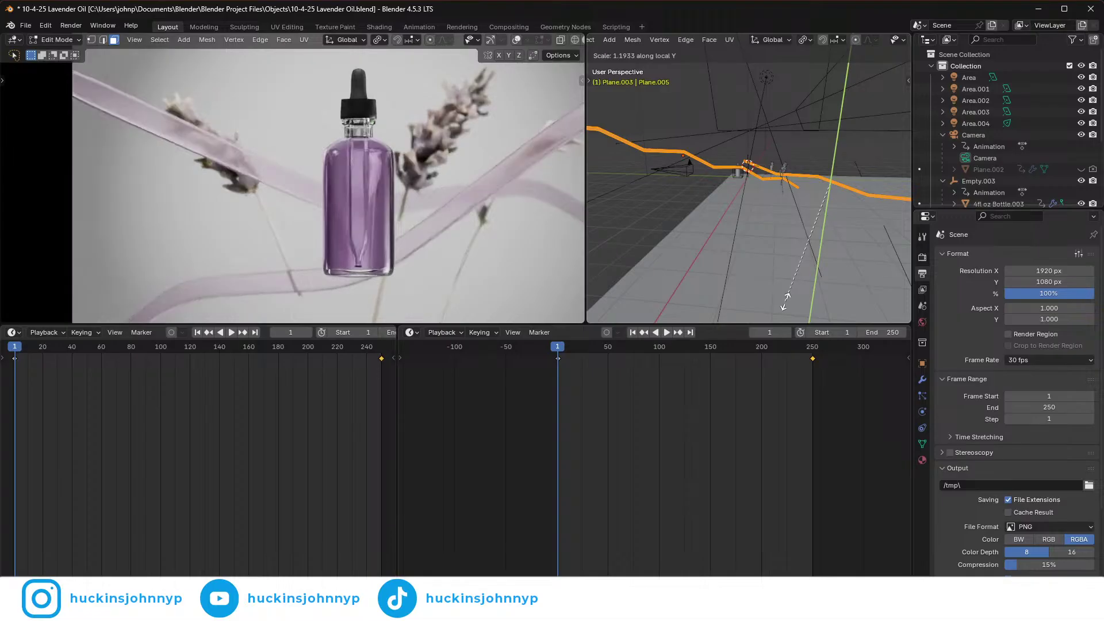
click(783, 287)
middle_drag(783, 287, 732, 272)
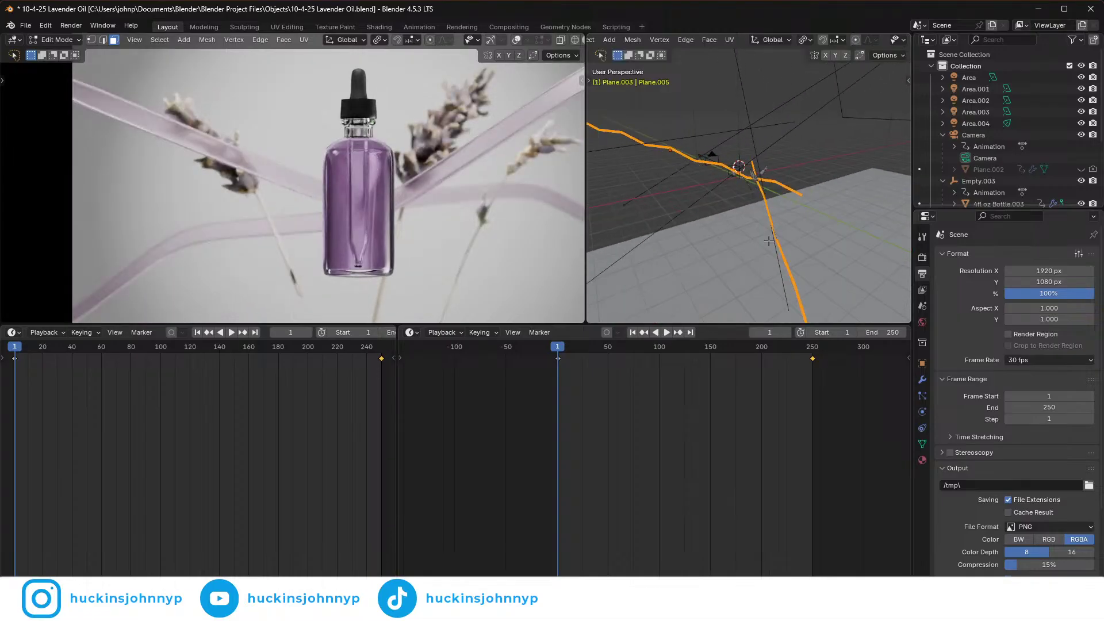
- Widen only ribbon Plane.003 by scaling its mesh about 1.59 along local Y in Edit Mode
key(Tab)
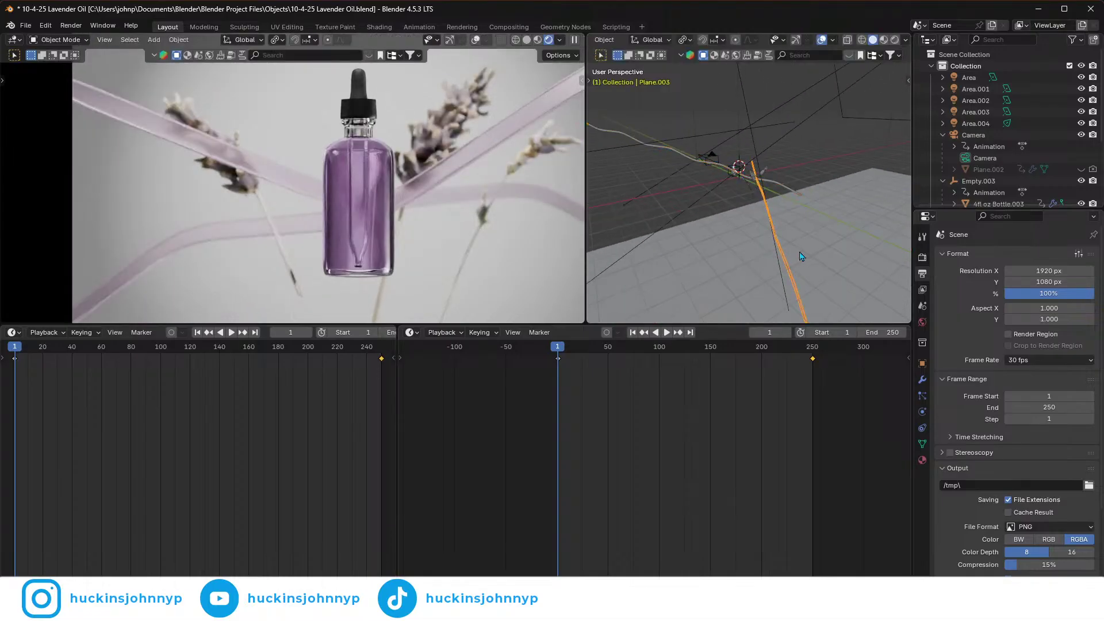
key(Tab)
middle_drag(793, 256, 812, 241)
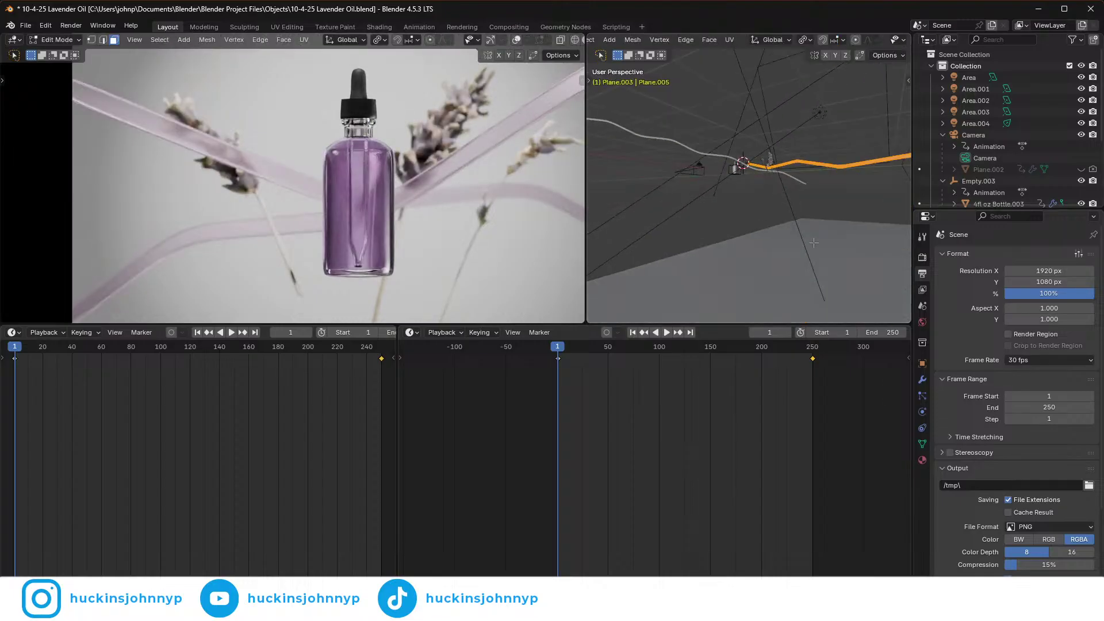
key(s)
key(y)
key(y)
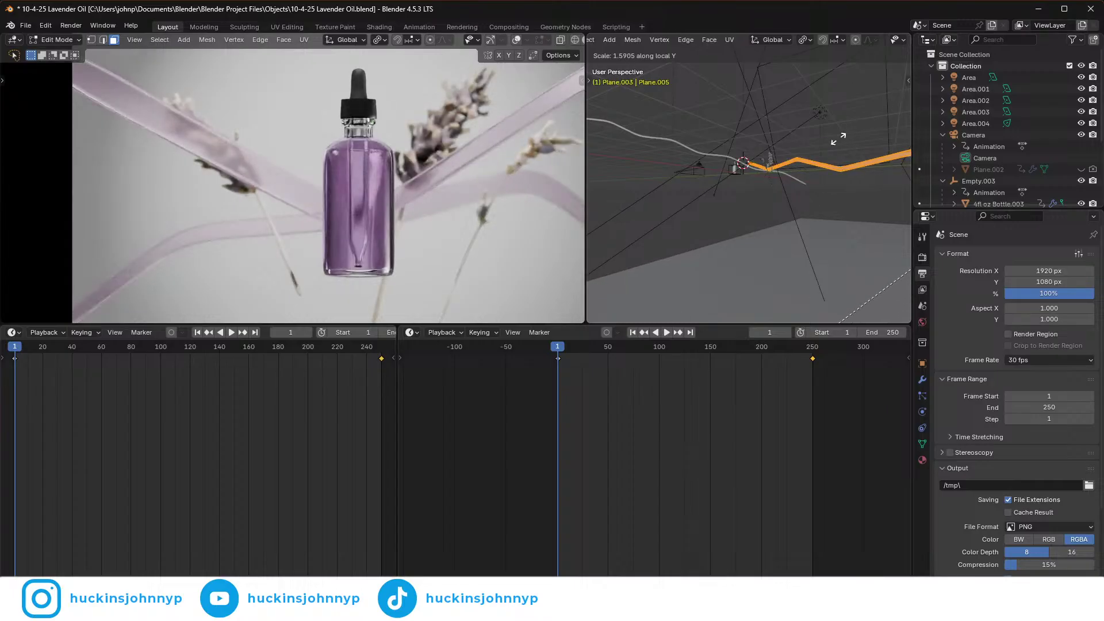
click(838, 138)
scroll(835, 159, down, 6)
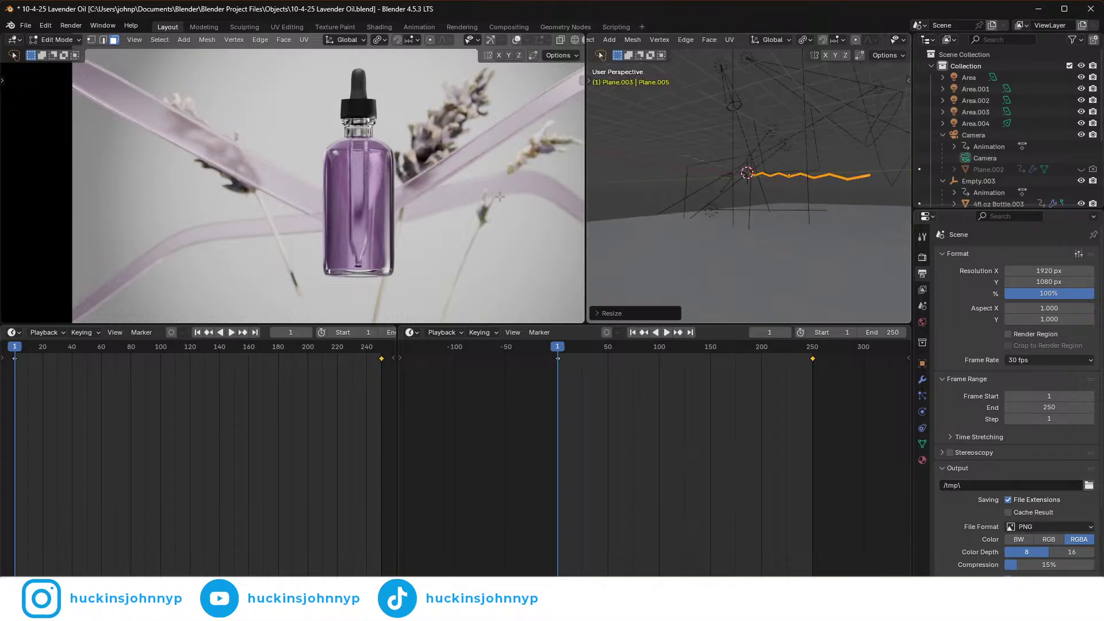
middle_drag(775, 224, 751, 226)
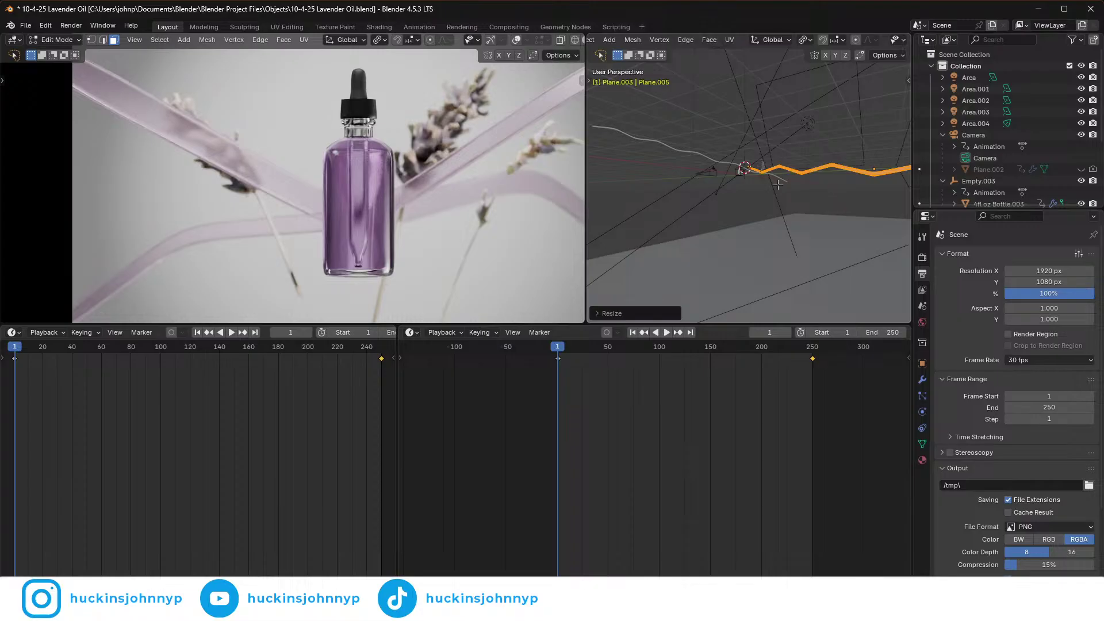
key(Tab)
- Play through the rendered animation to check the ribbon motion and return to frame 1
key(space)
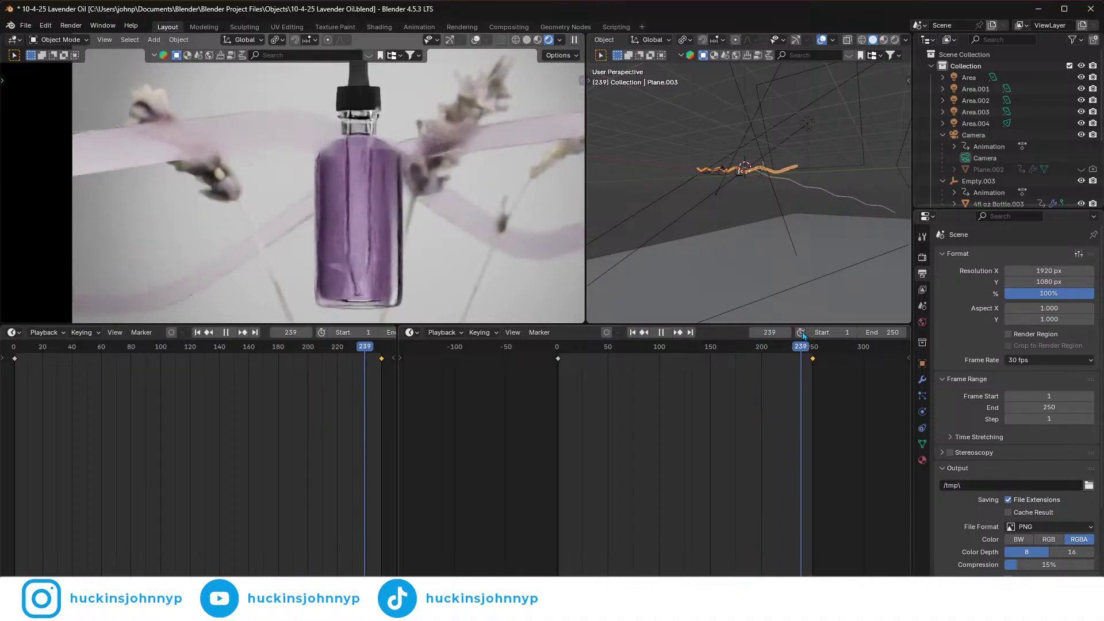
click(565, 371)
drag(565, 374, 557, 378)
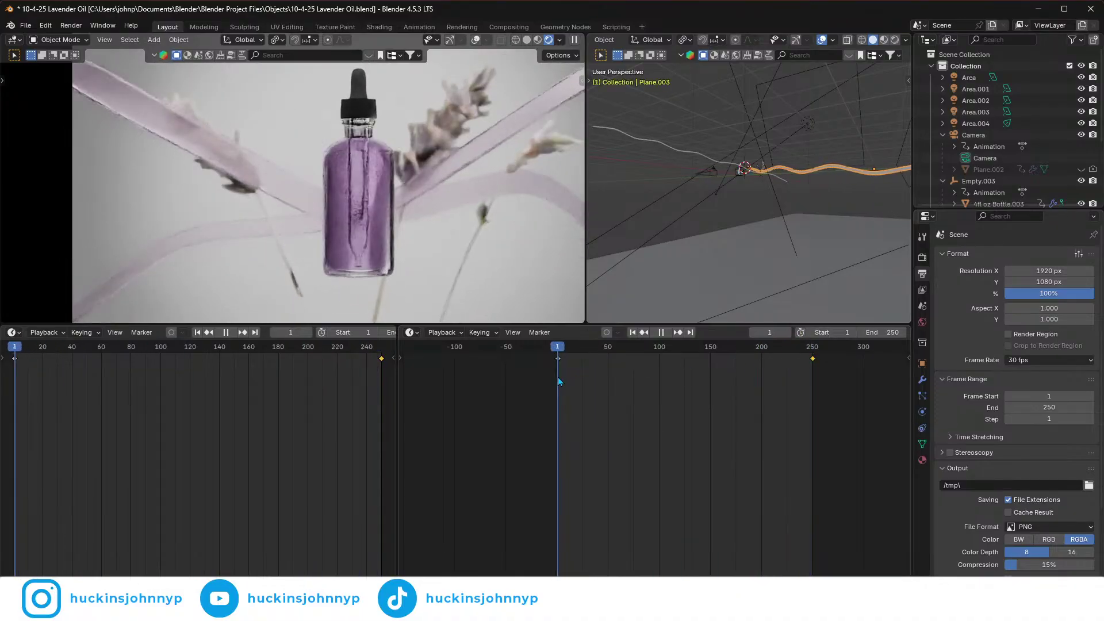
key(space)
key(Home)
scroll(460, 178, down, 1)
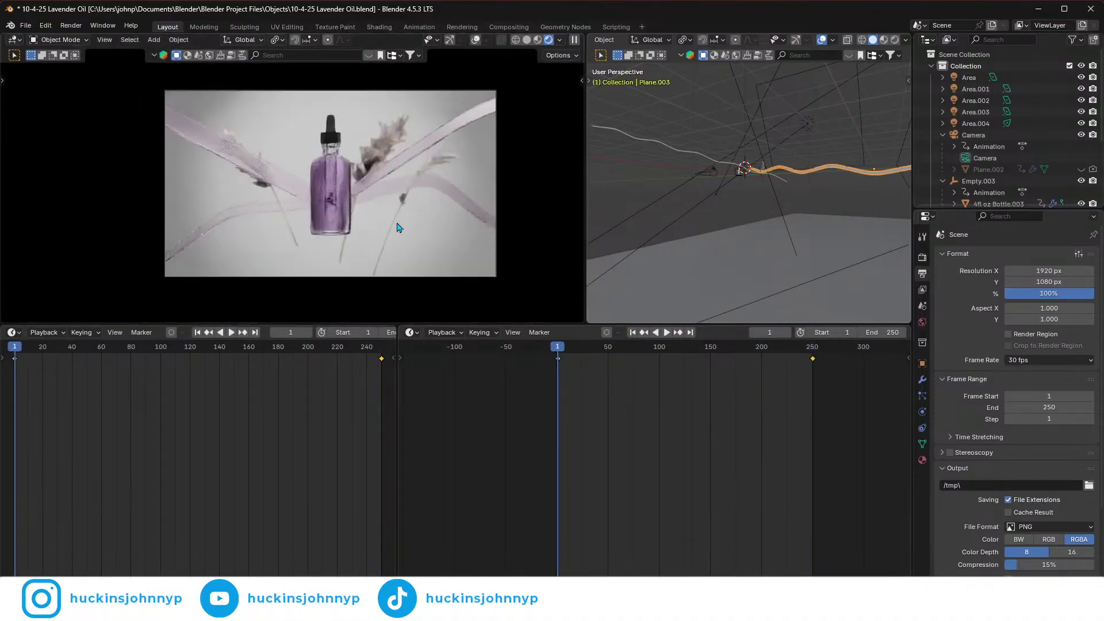
- Switch the camera view to Solid shading and play the animation to examine the ribbons around the bottle
click(525, 40)
key(space)
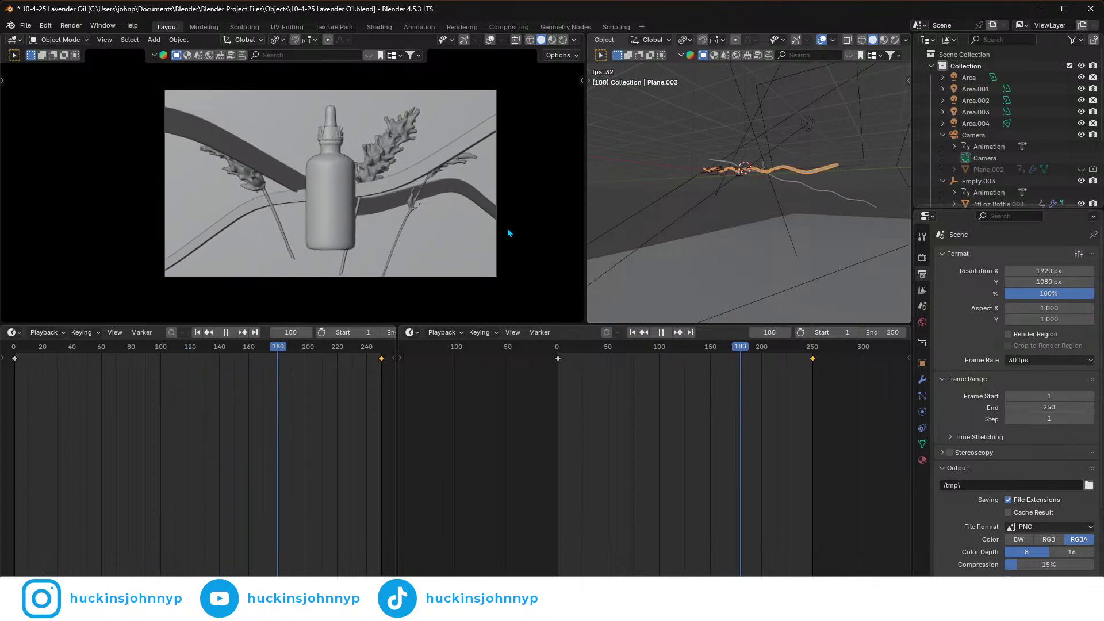
scroll(326, 151, up, 5)
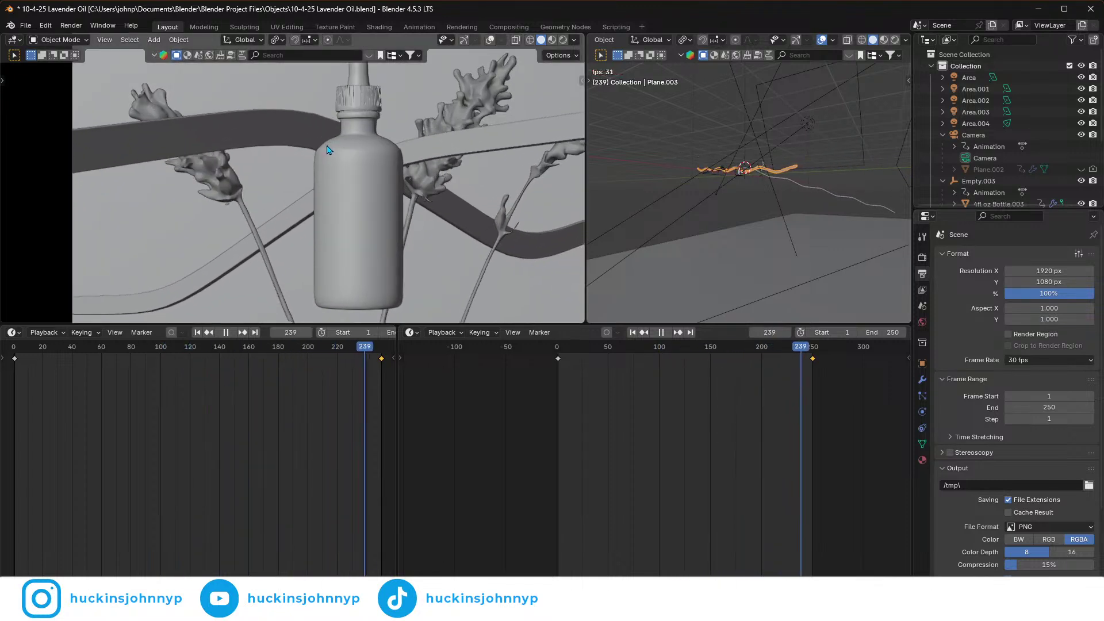
scroll(368, 129, up, 5)
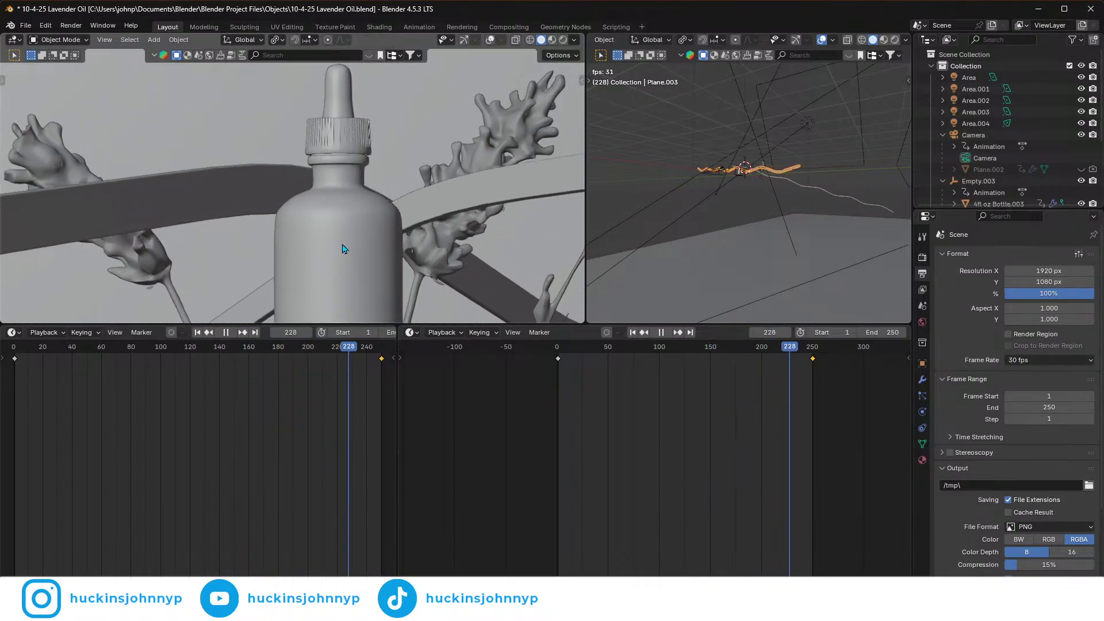
scroll(344, 249, down, 6)
key(space)
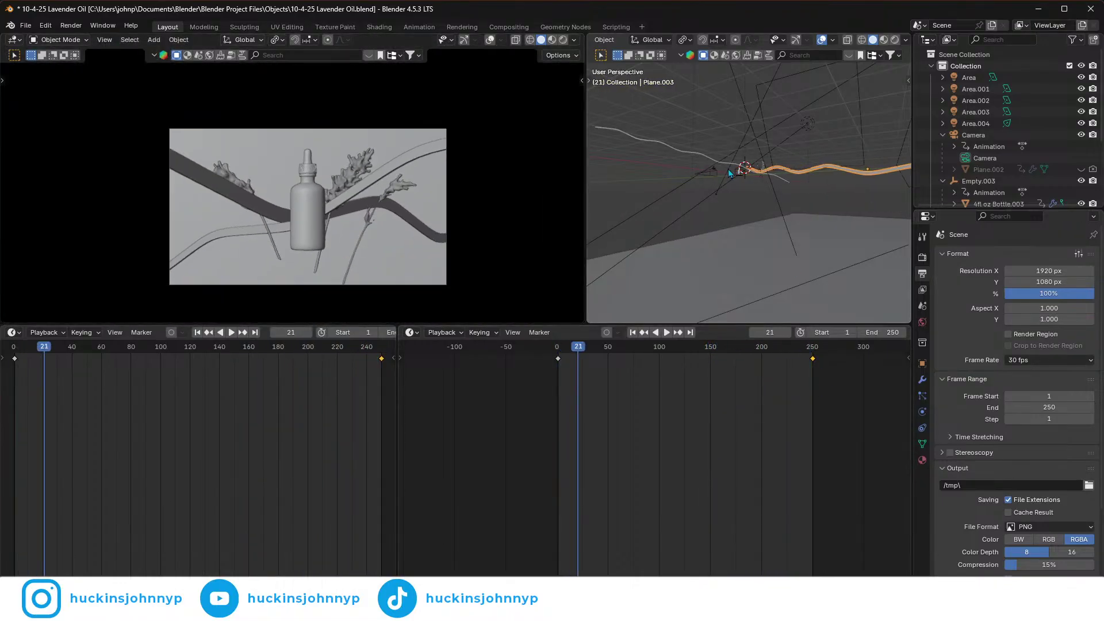
- Set the keyframes of ribbons Plane.003 and Plane.004 to Linear interpolation and play back the motion
shift+click(701, 156)
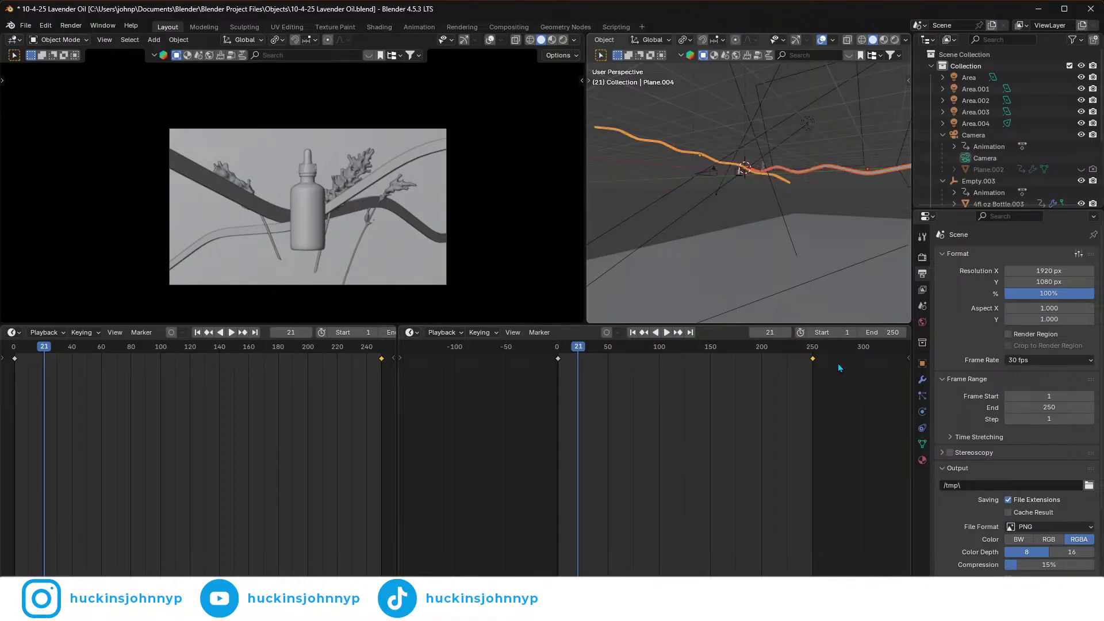
right_click(625, 392)
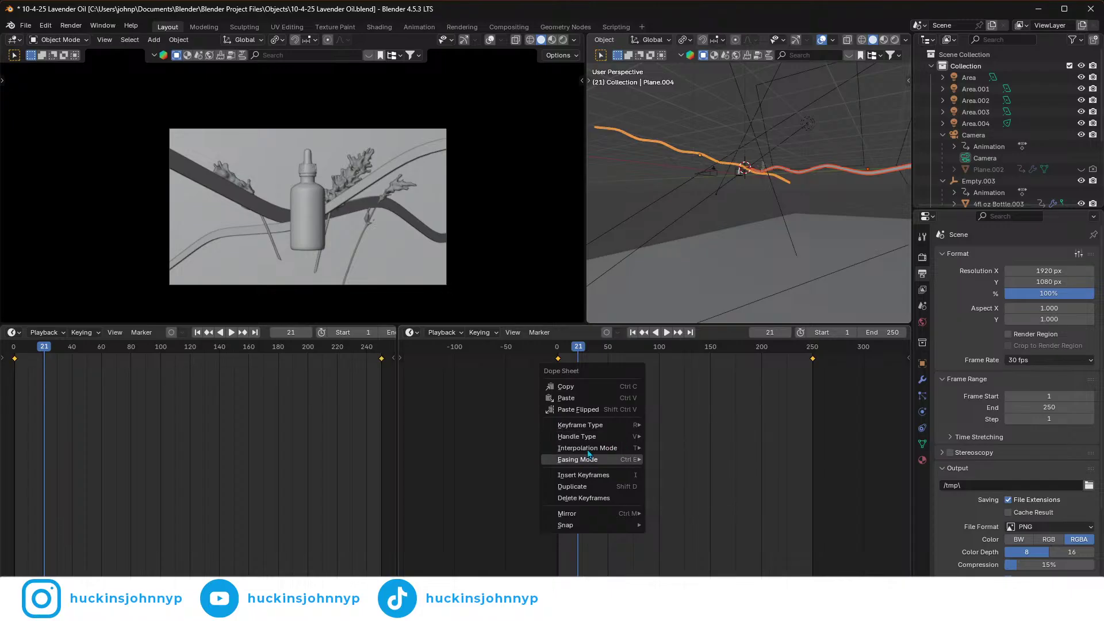
mouse_move(596, 452)
click(671, 478)
drag(582, 346, 523, 337)
key(space)
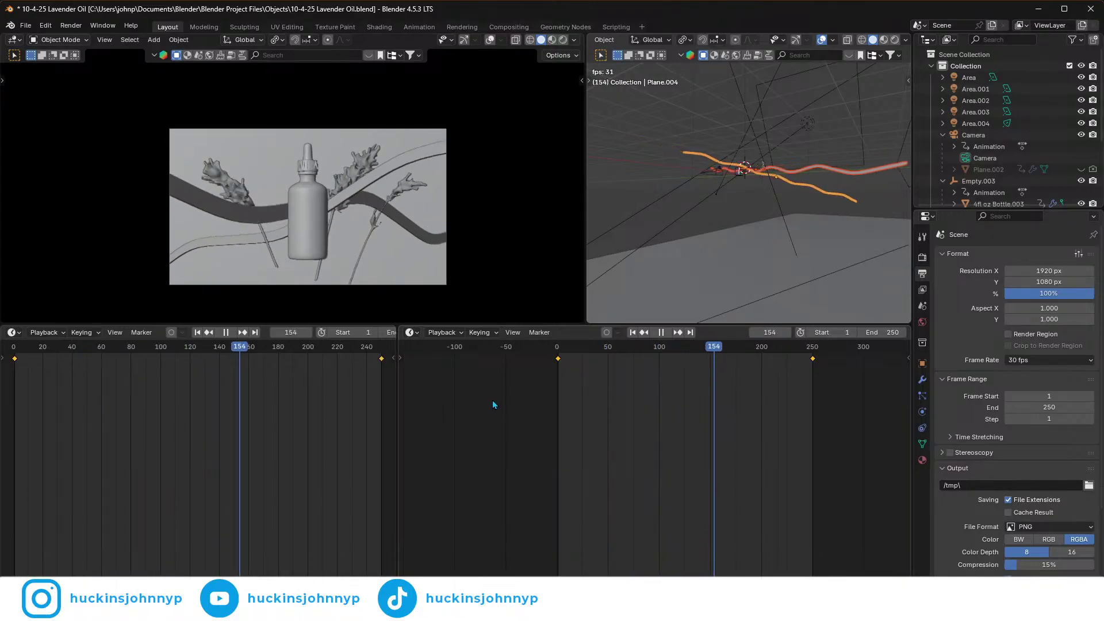
key(space)
drag(648, 353, 631, 350)
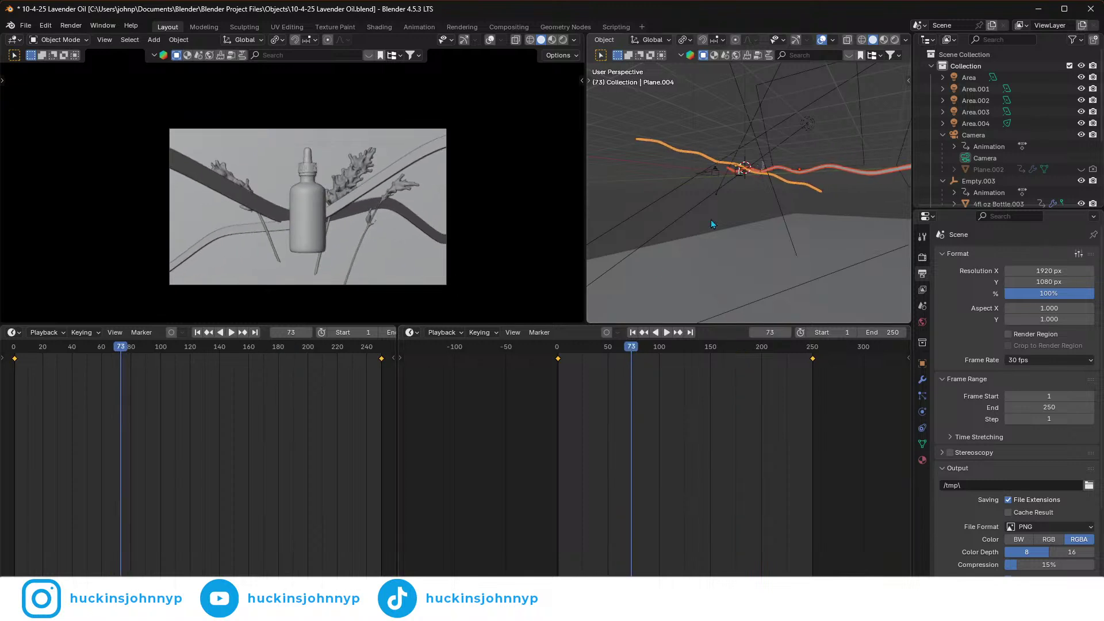
- Try to rotate ribbon Plane.004 about 44° around its local Z axis at frame 73
middle_drag(761, 170, 696, 191)
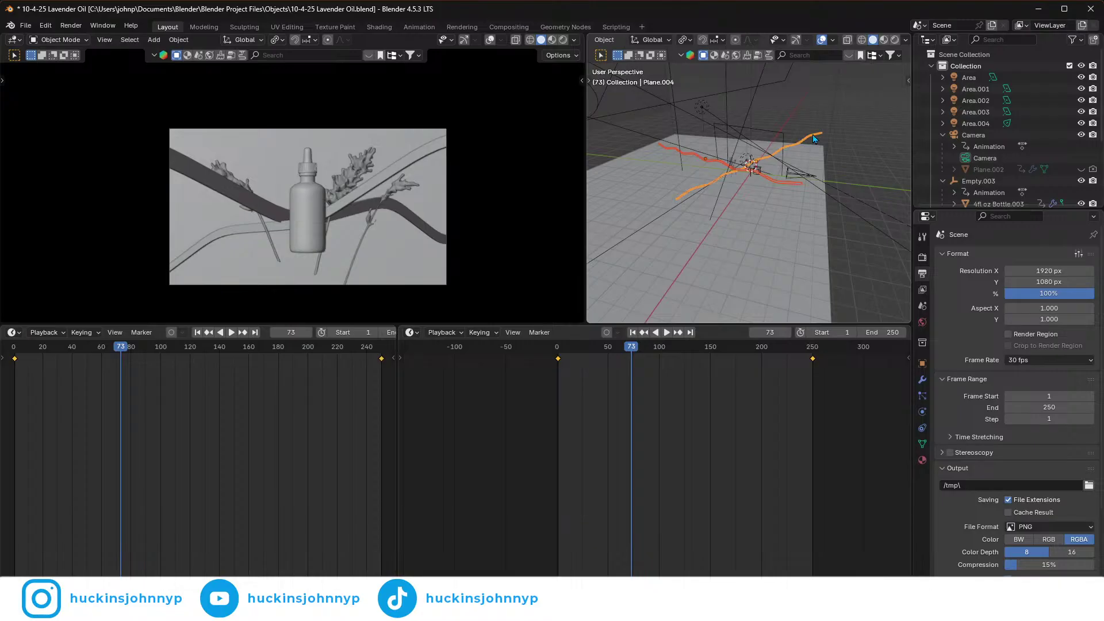
middle_drag(830, 168, 746, 236)
middle_drag(781, 194, 765, 211)
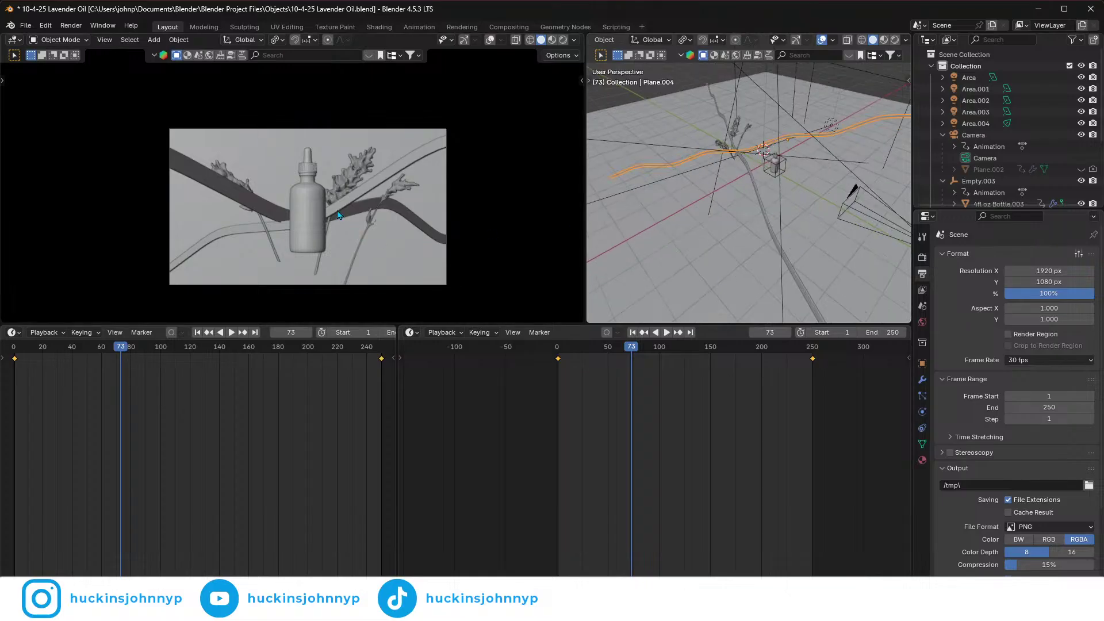
right_click(338, 214)
click(323, 222)
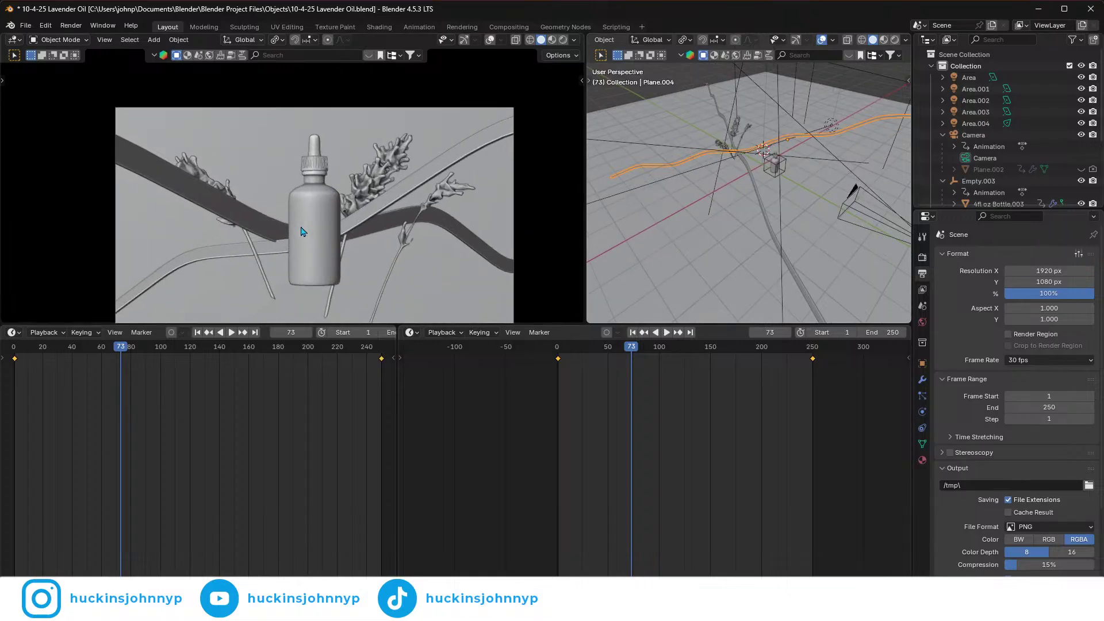
scroll(303, 232, down, 1)
middle_drag(835, 120, 750, 237)
key(r)
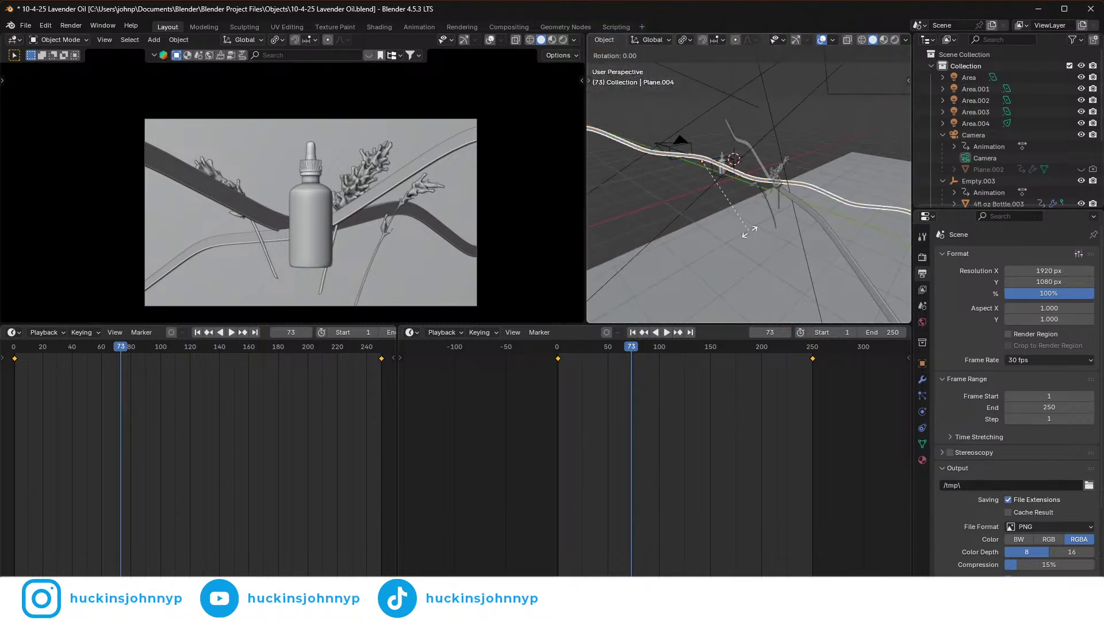
key(y)
key(y)
key(z)
key(z)
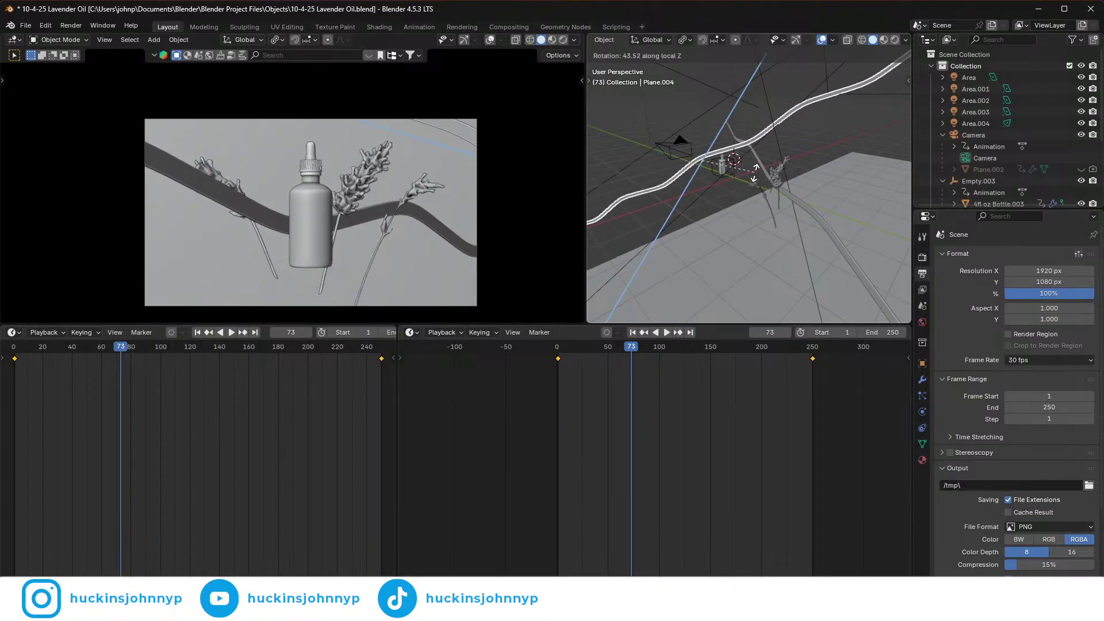
click(755, 172)
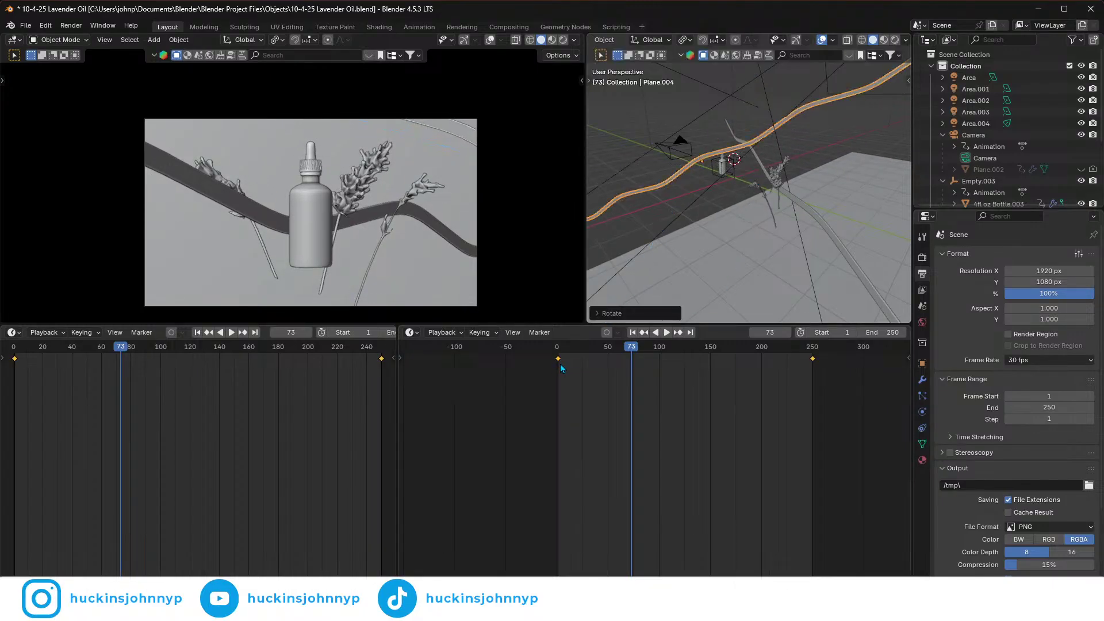
key(x)
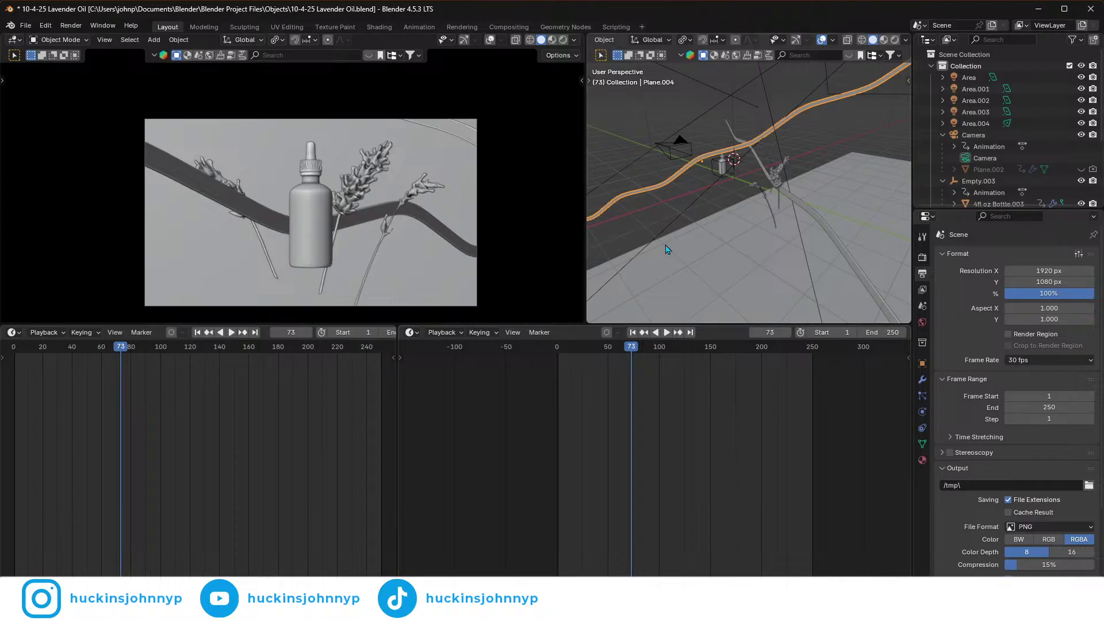
middle_drag(788, 159, 791, 183)
key(ctrl+z)
- Delete the keyframes of ribbon Plane.004 at frame 1 and rotate it around its local Z axis to slope the opposite way
drag(635, 355, 558, 368)
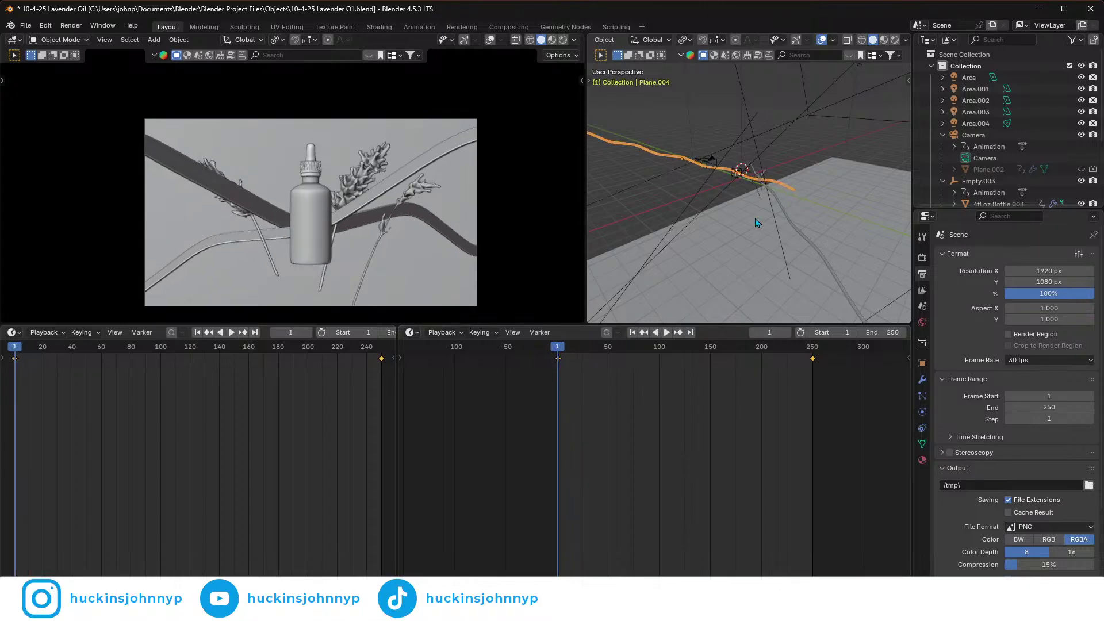
key(x)
click(620, 392)
key(r)
key(z)
key(z)
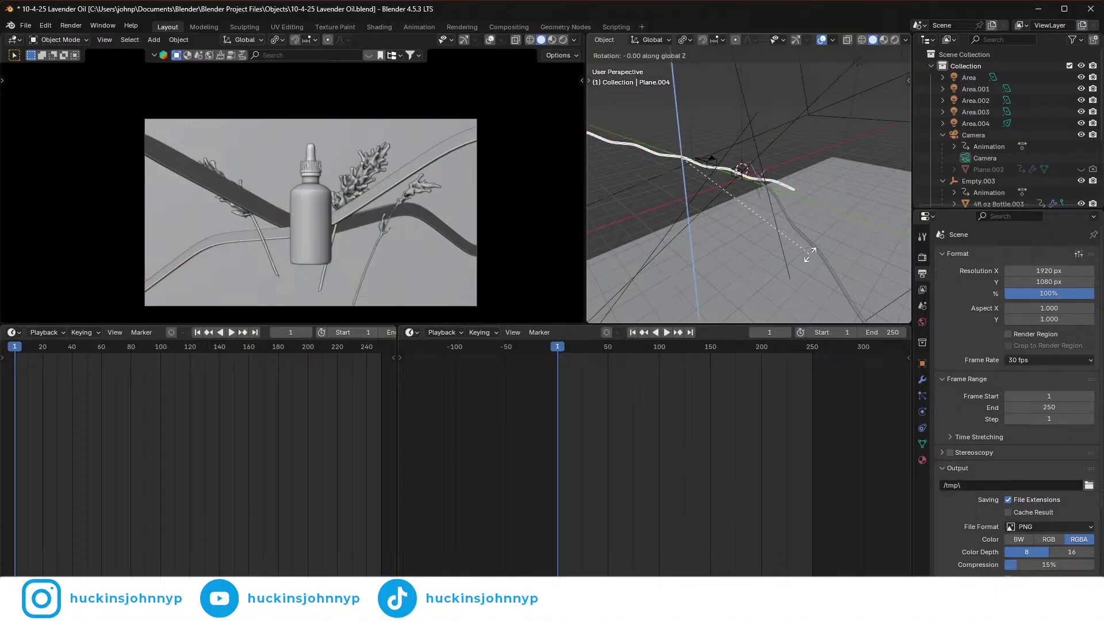
click(816, 142)
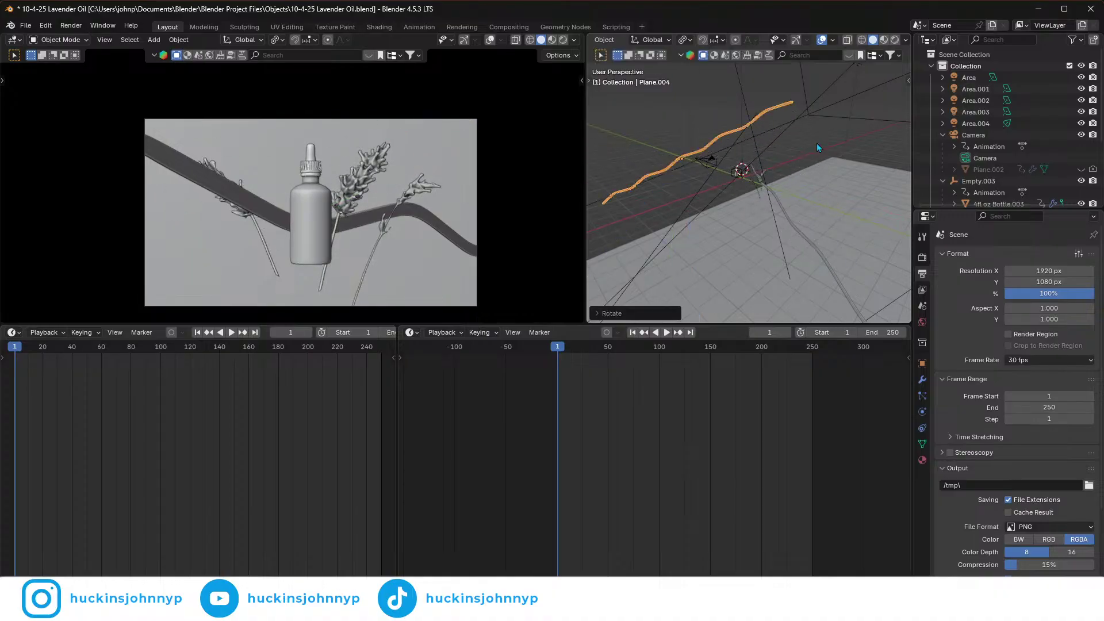
- Lower ribbon Plane.004 about 4.7' along global Z and shift it about 0.95' along its negative local X axis
key(g)
key(z)
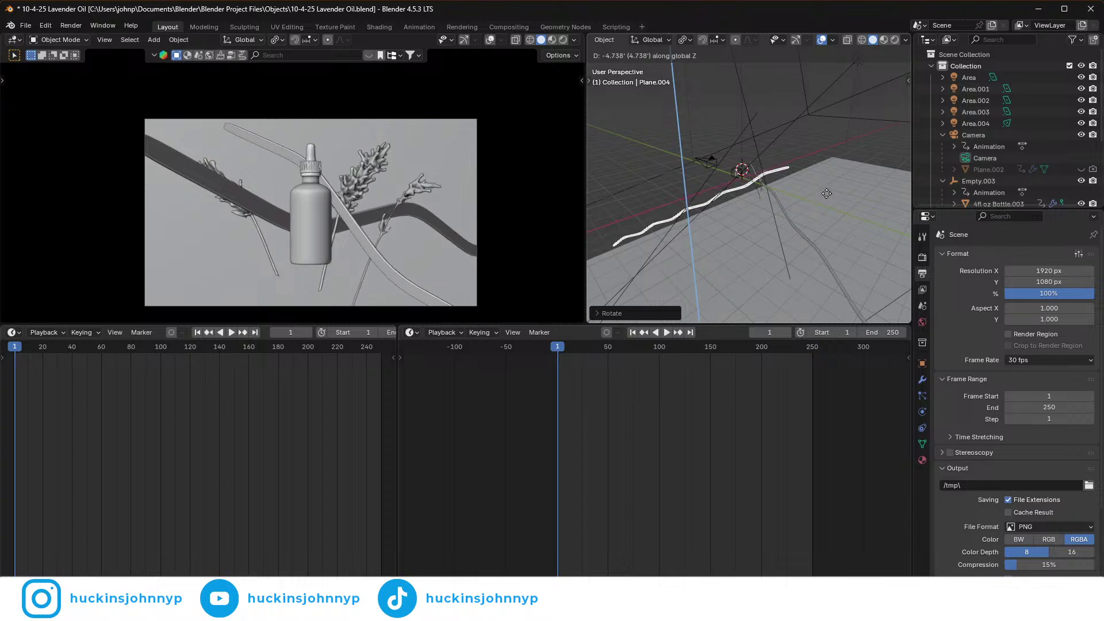
click(827, 196)
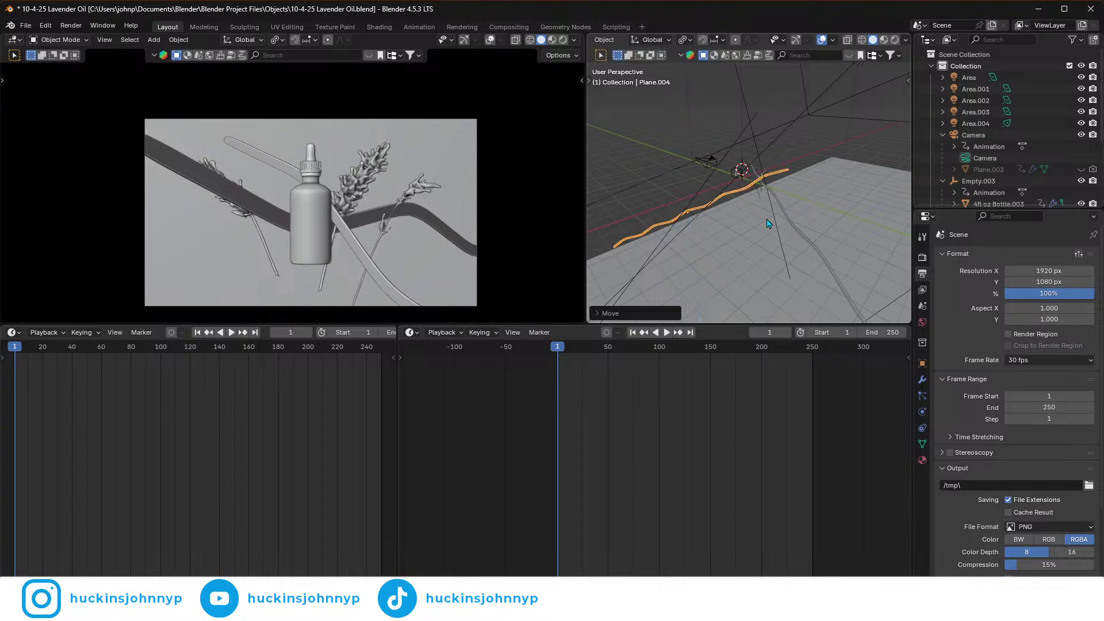
key(g)
key(x)
key(x)
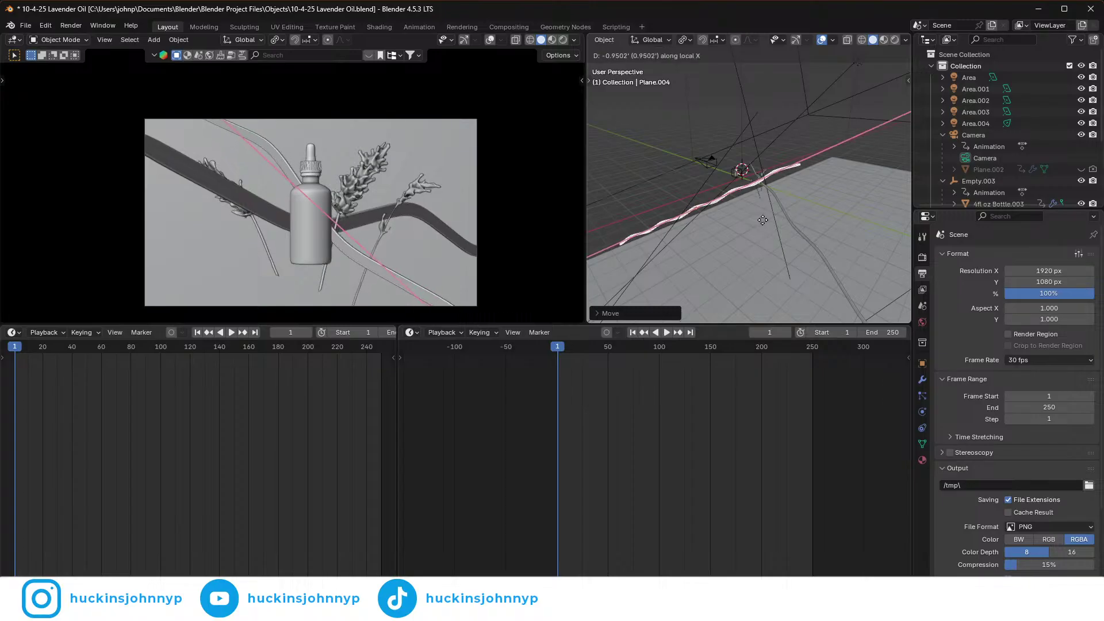
click(762, 220)
- Raise ribbon Plane.004 slightly along global Z and shift it about 0.4' along its positive local X axis
mouse_move(773, 237)
middle_down()
mouse_move(853, 249)
mouse_move(747, 230)
mouse_move(784, 241)
mouse_move(780, 184)
mouse_move(787, 193)
mouse_move(747, 224)
mouse_move(759, 241)
middle_up()
key(g)
key(z)
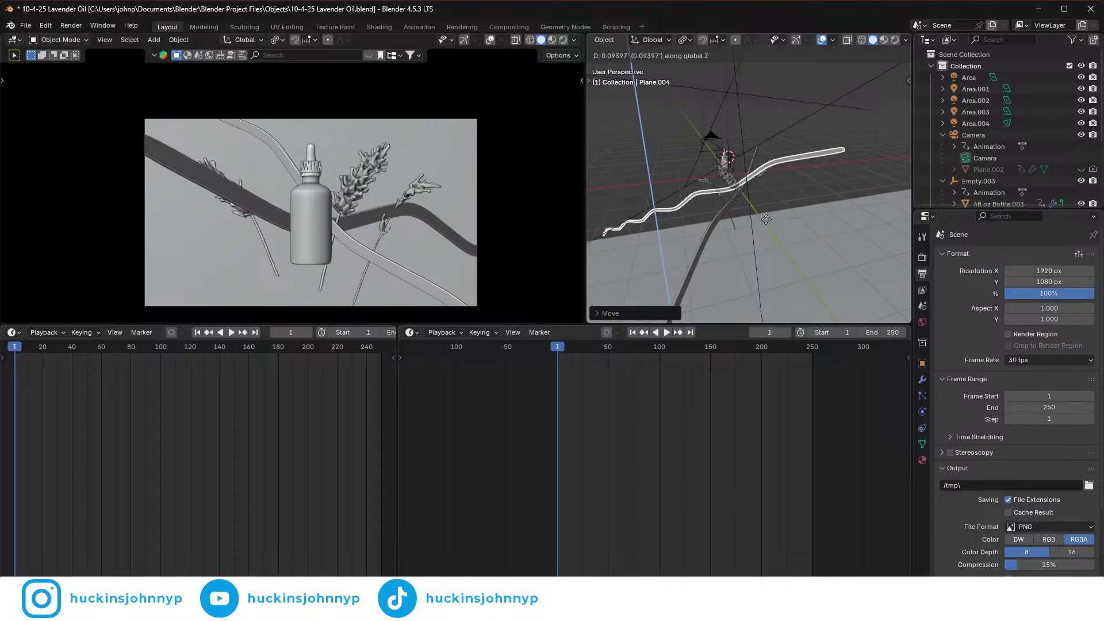
click(770, 210)
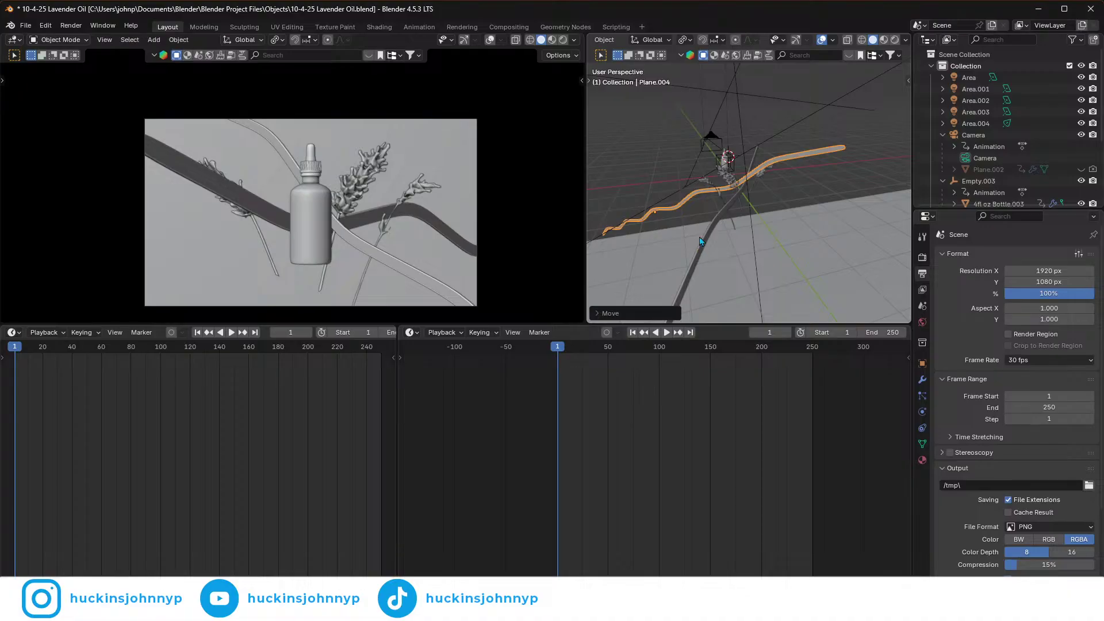
key(g)
key(x)
key(x)
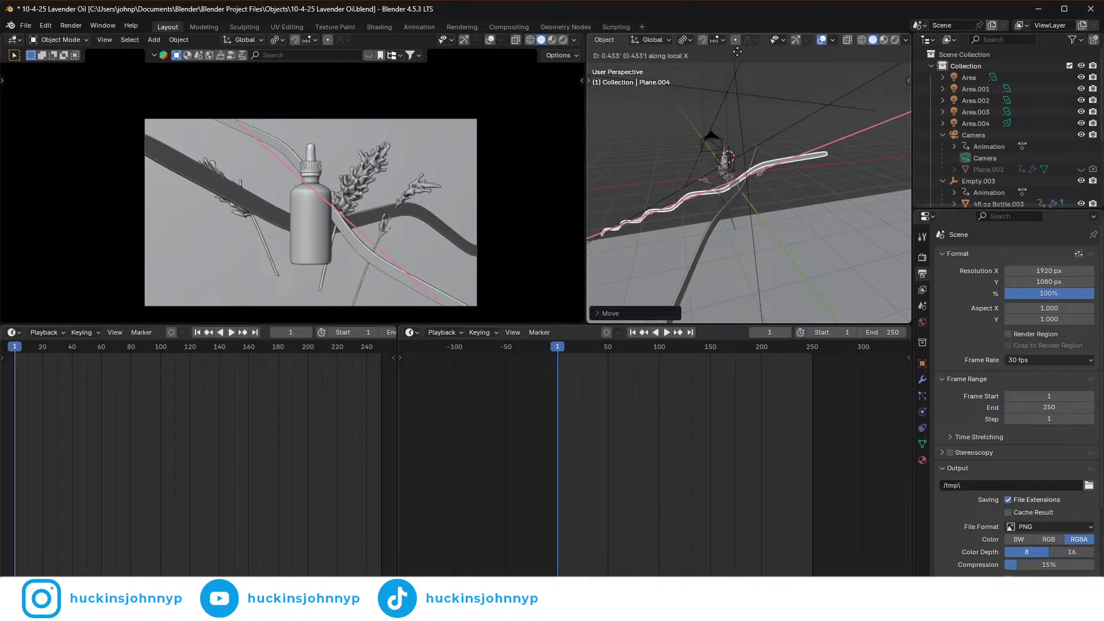
click(737, 52)
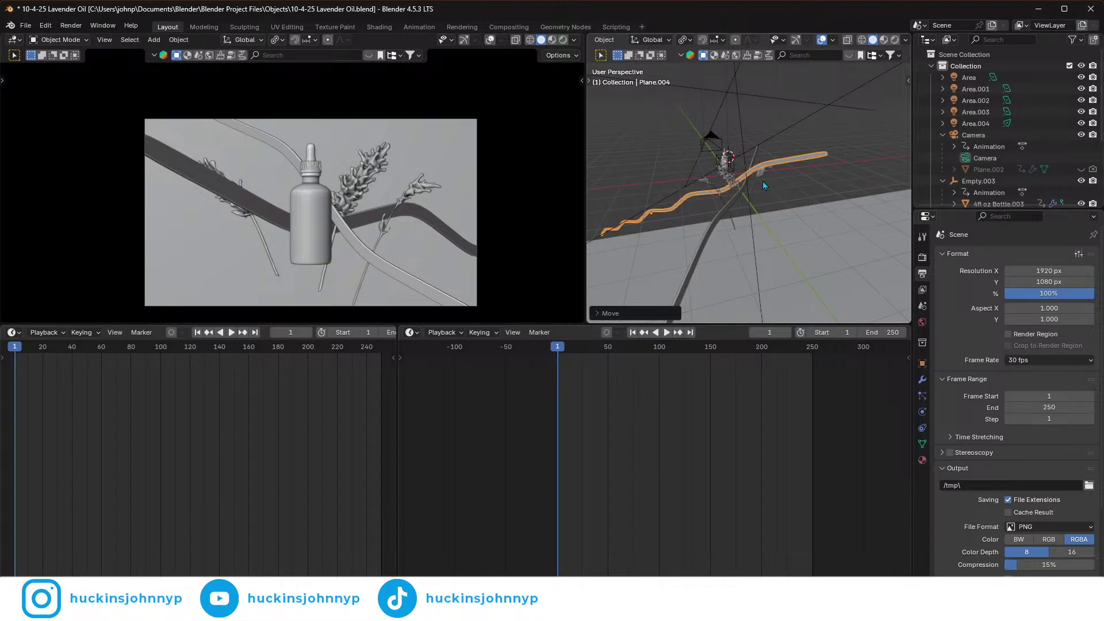
- Keyframe ribbon Plane.004 at frame 1 and, shifted about 14' along its negative local X axis, at frame 250
key(i)
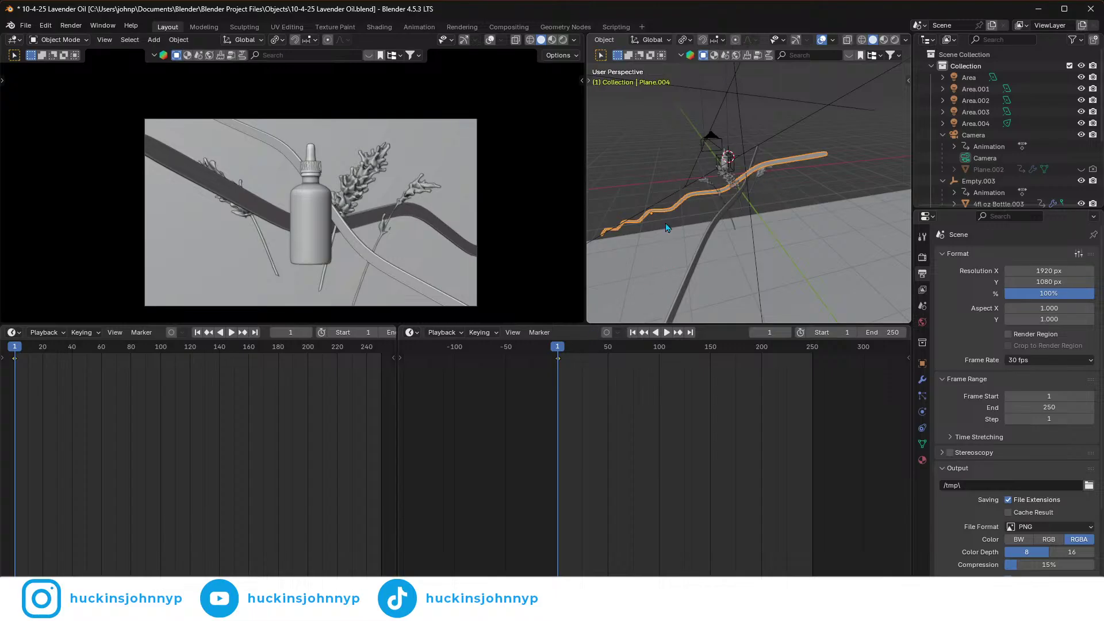
drag(831, 347, 813, 356)
key(space)
key(g)
key(x)
key(x)
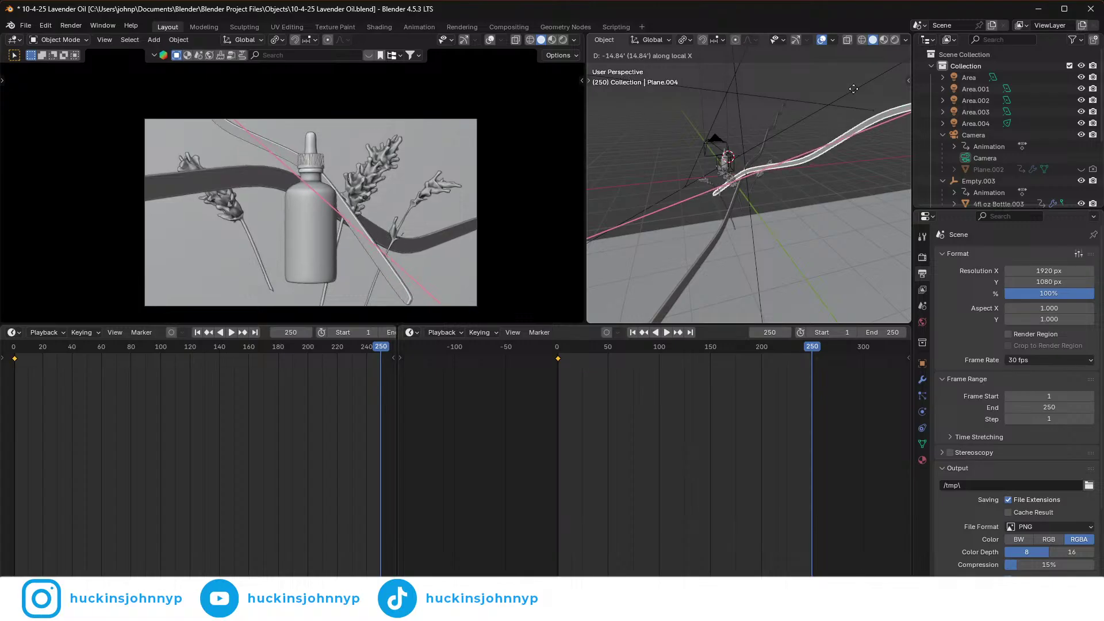
click(744, 145)
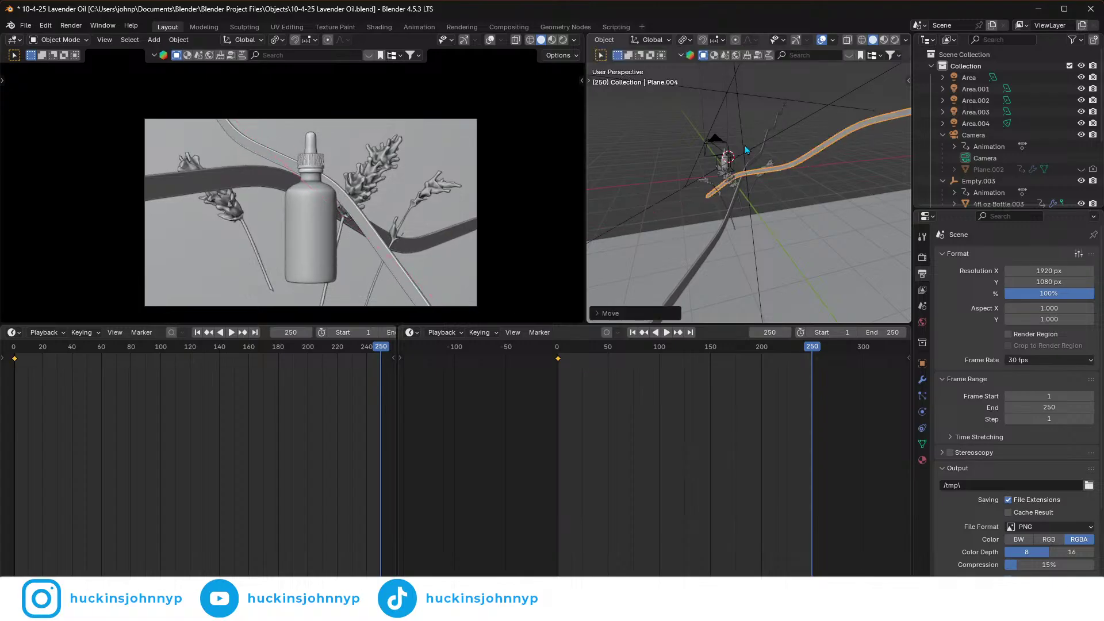
key(i)
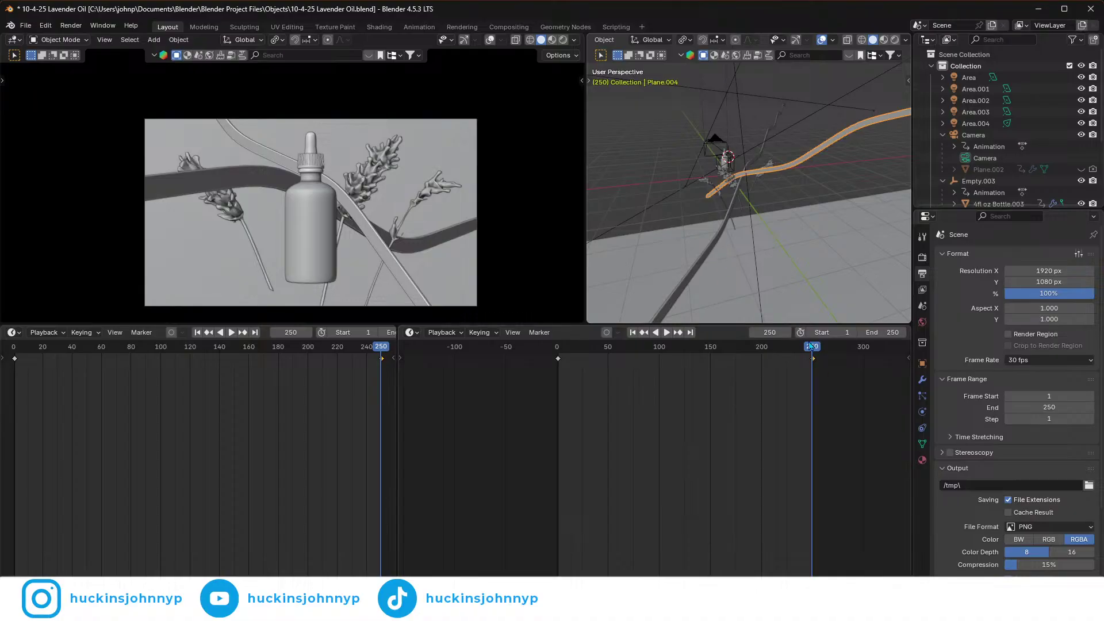
- Set both Plane.004 keyframes to Linear interpolation and scrub through the timeline to check the ribbon's motion
drag(814, 351, 757, 355)
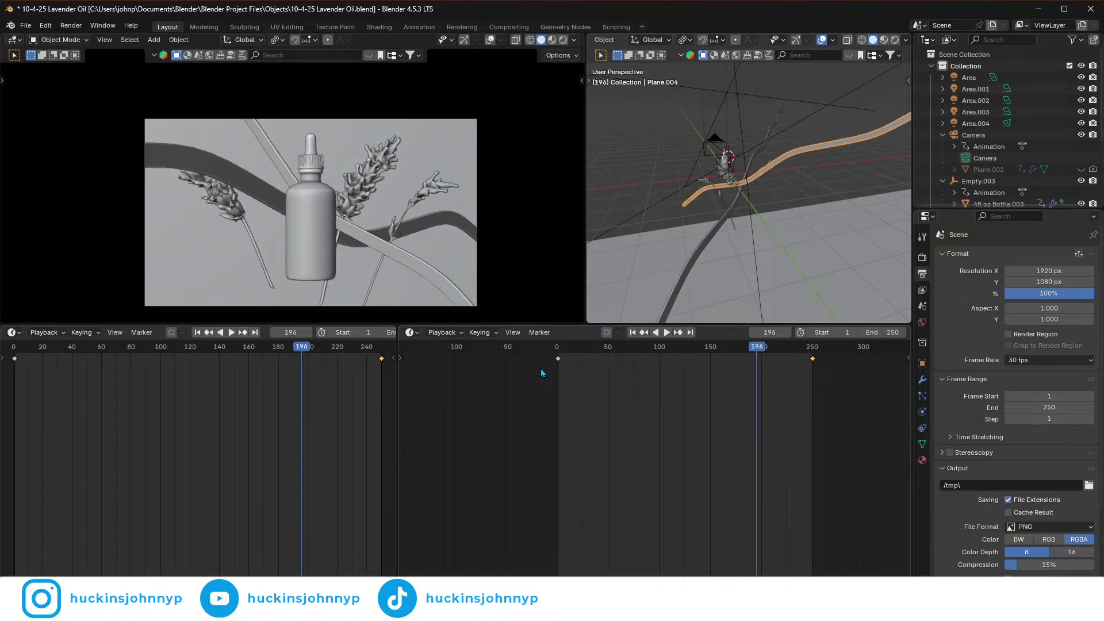
drag(589, 359, 589, 357)
right_click(588, 358)
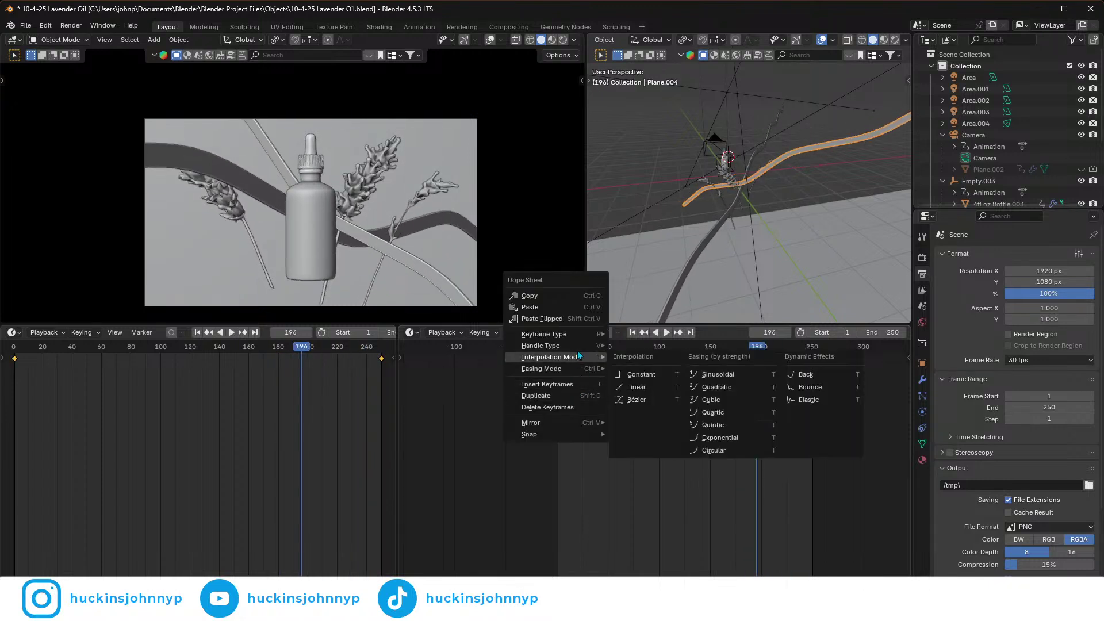
mouse_move(578, 357)
click(648, 393)
drag(562, 347, 799, 365)
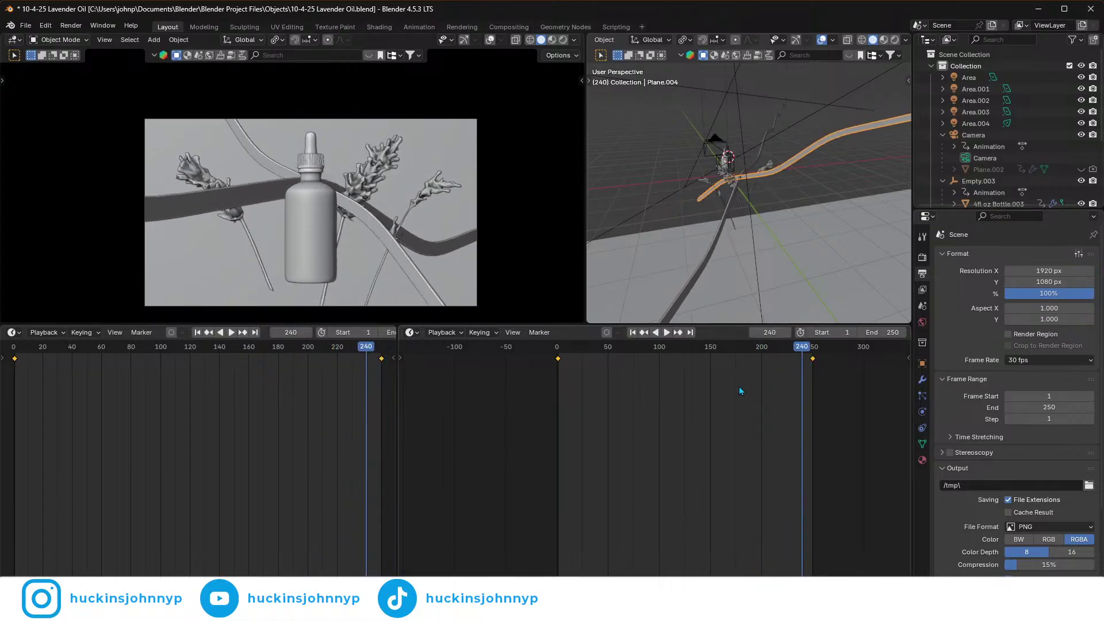
- Delete both keyframes of ribbon Plane.004 with the ribbon at its frame 1 position
click(757, 380)
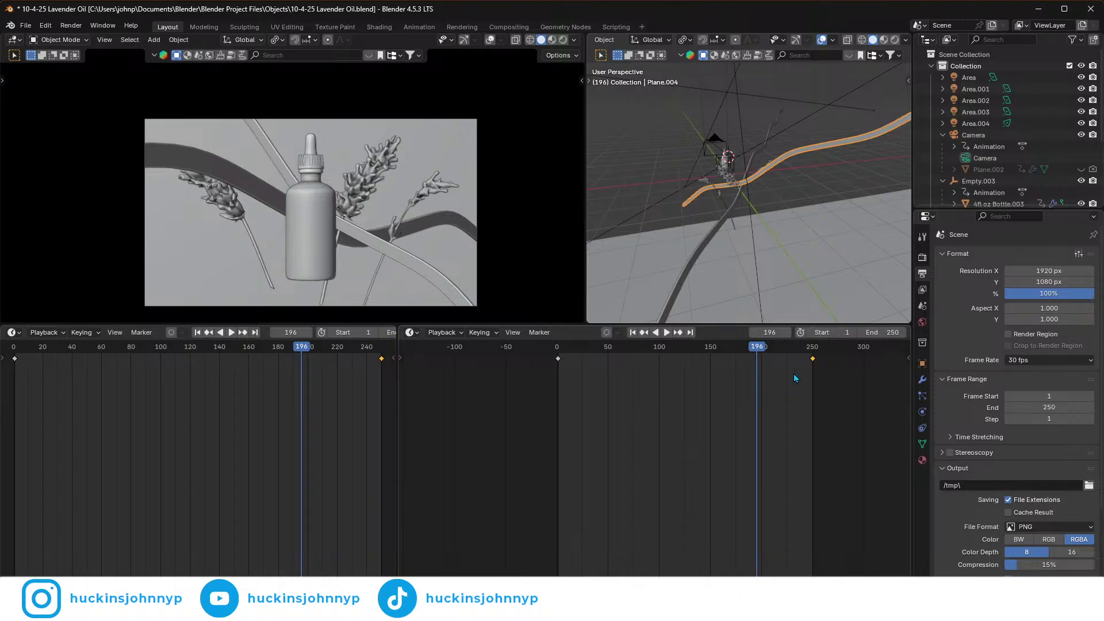
key(shift+Right)
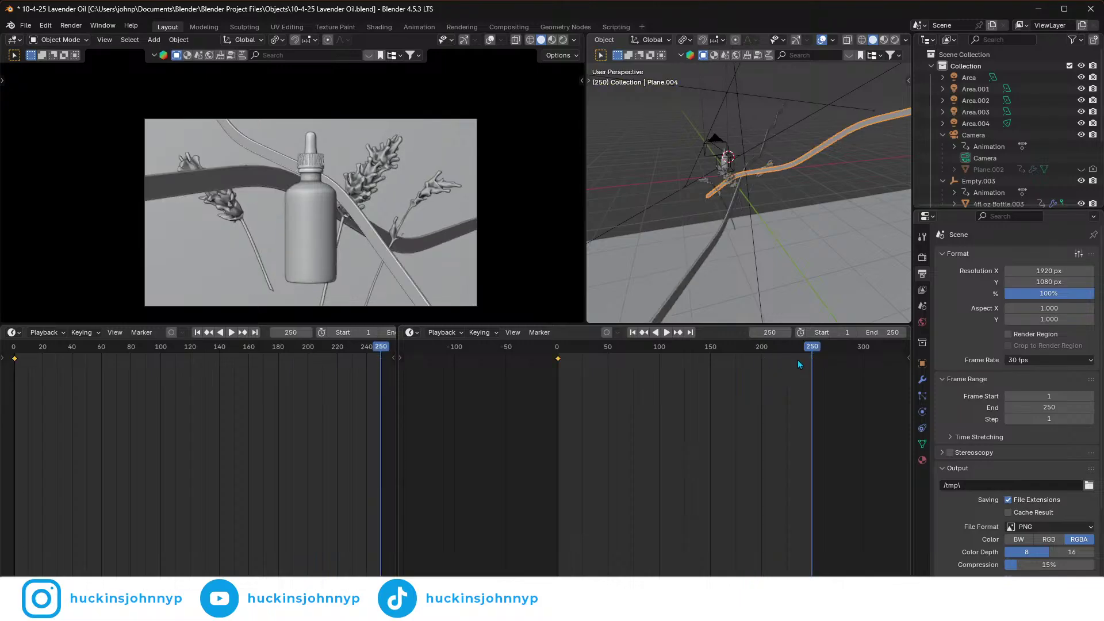
key(shift+Left)
key(Delete)
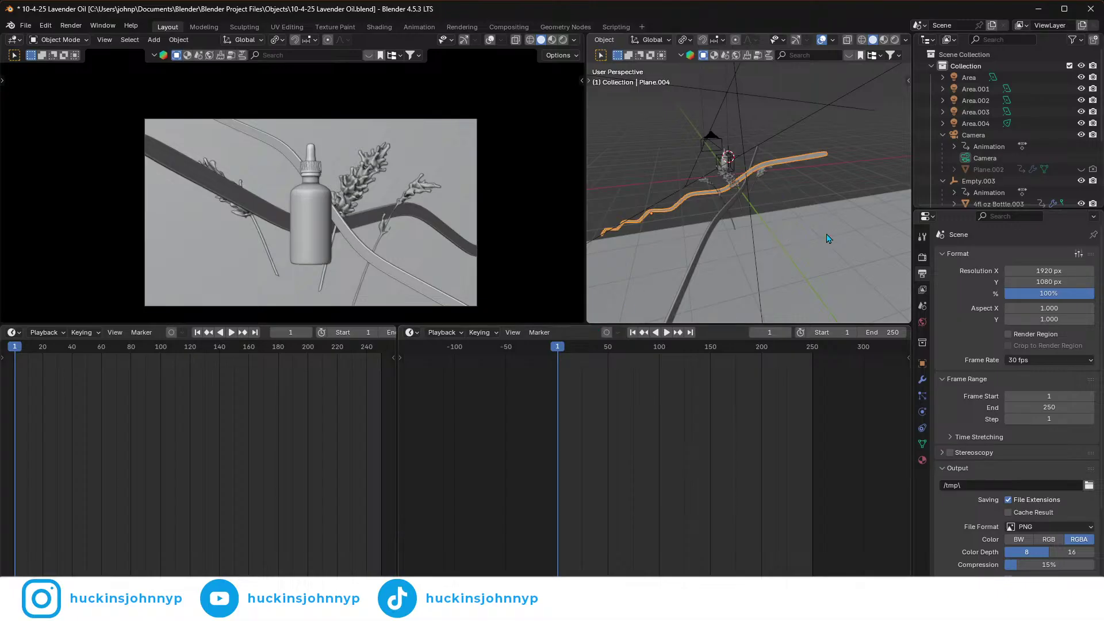
- Flip ribbon Plane.004 over by rotating it around its local X axis at frame 1
key(r)
key(x)
key(x)
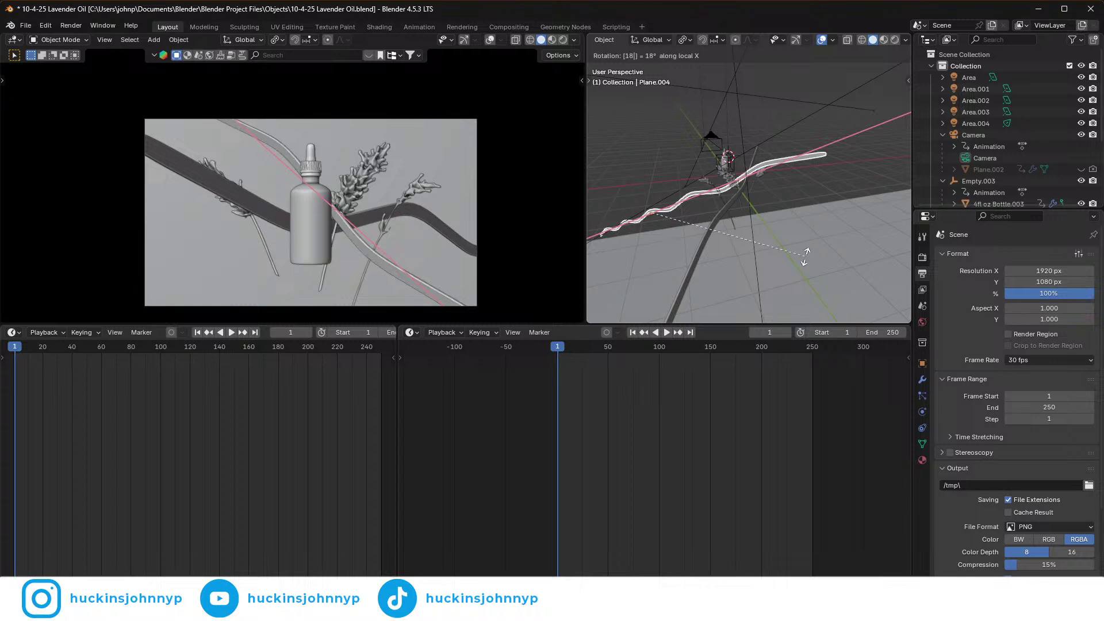
click(805, 262)
- Shift ribbon Plane.004 slightly along its local X axis and keyframe it at frame 1
mouse_move(793, 266)
middle_down()
mouse_move(791, 253)
mouse_move(802, 259)
middle_up()
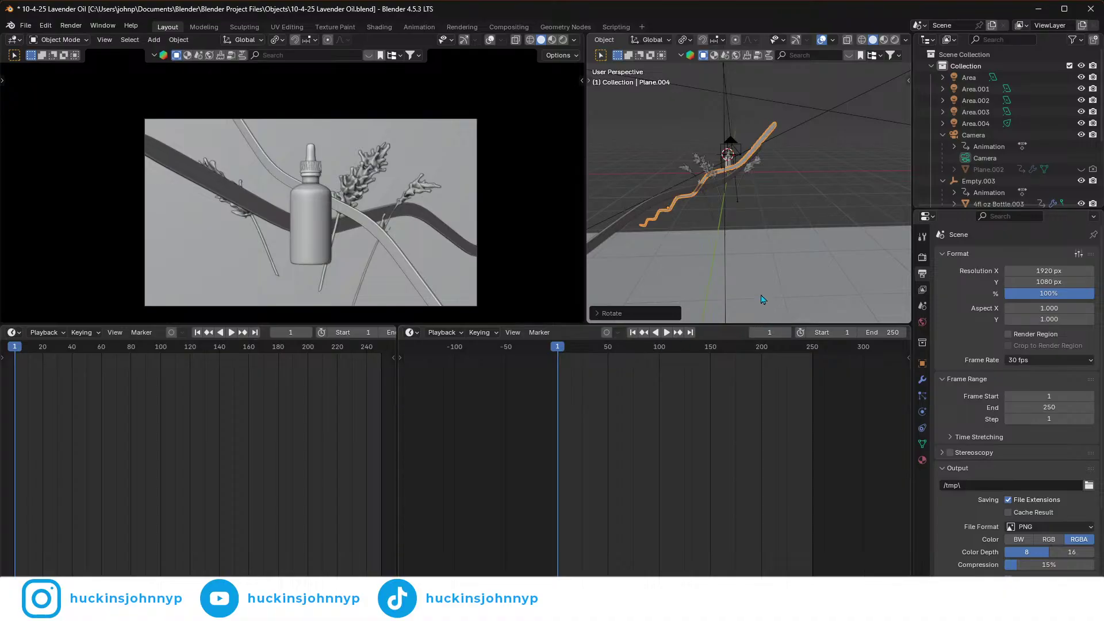
key(g)
key(x)
key(x)
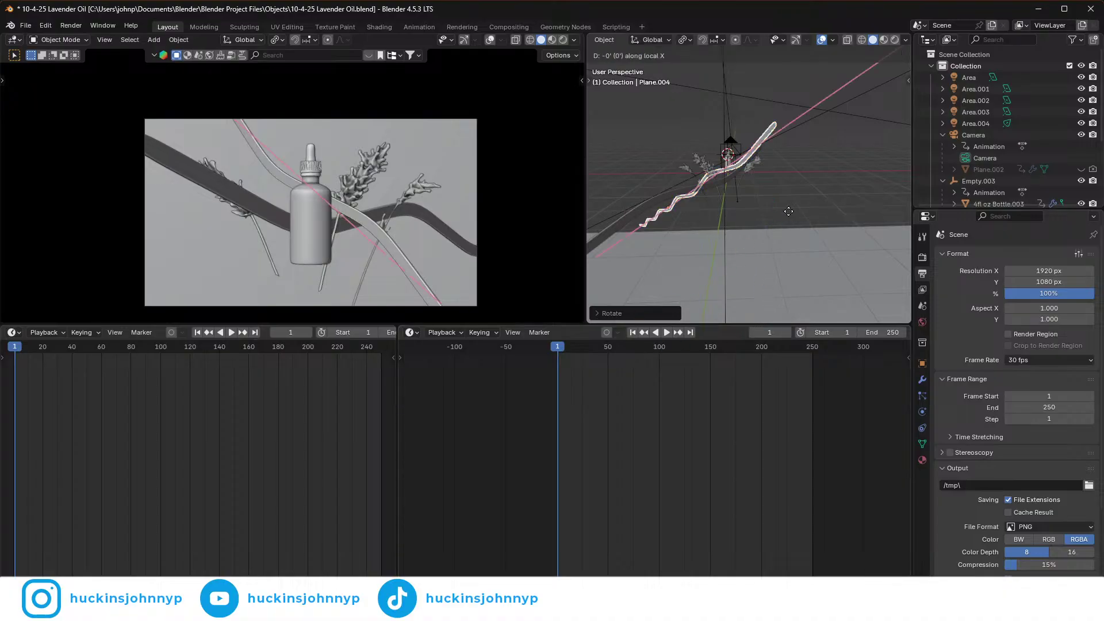
click(746, 229)
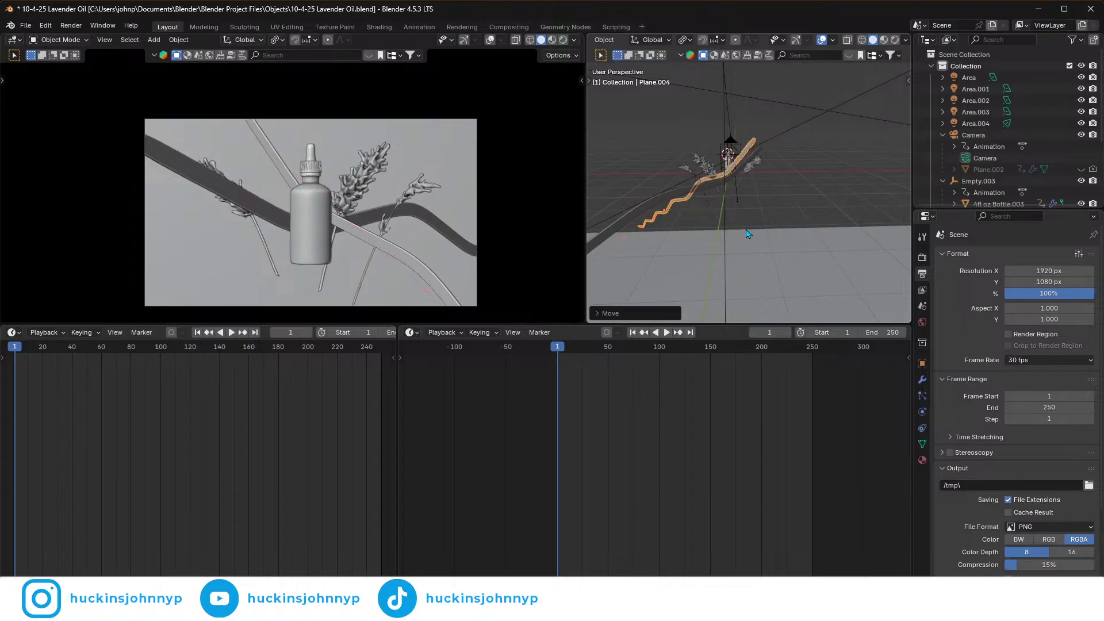
key(i)
- Go to frame 250 and move ribbon Plane.004 about 15' along its negative local X axis
drag(561, 348, 812, 358)
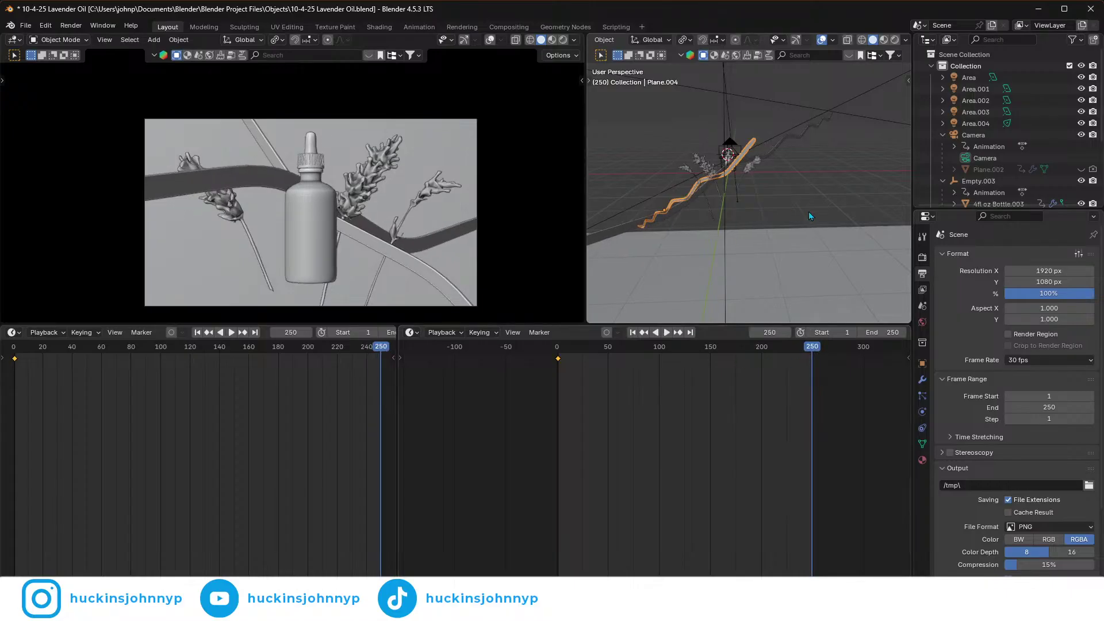
key(g)
key(x)
key(x)
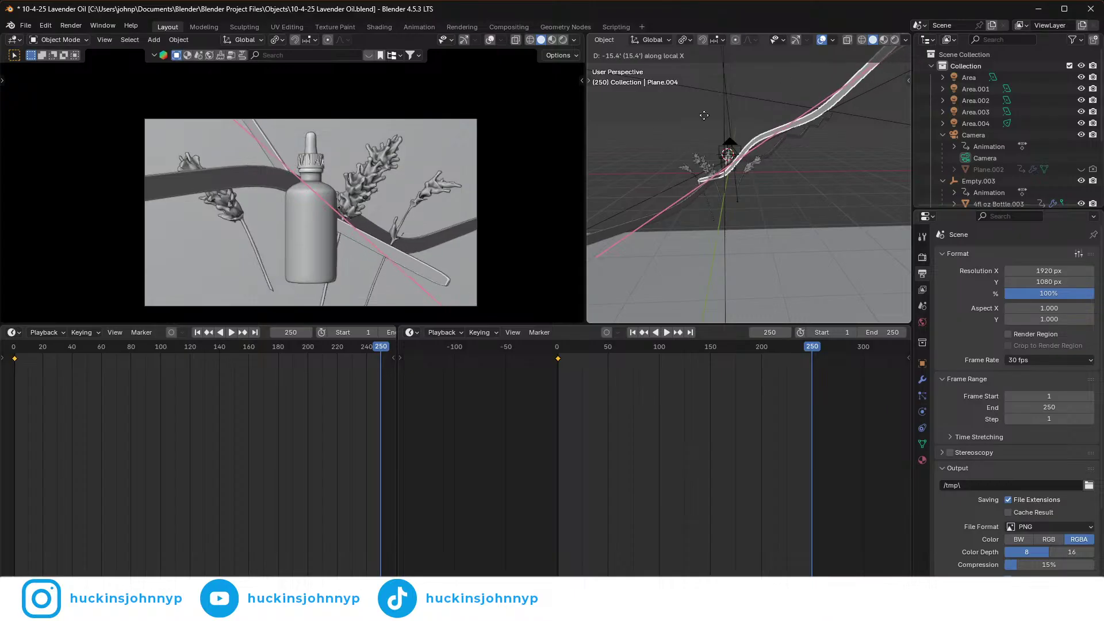
click(855, 163)
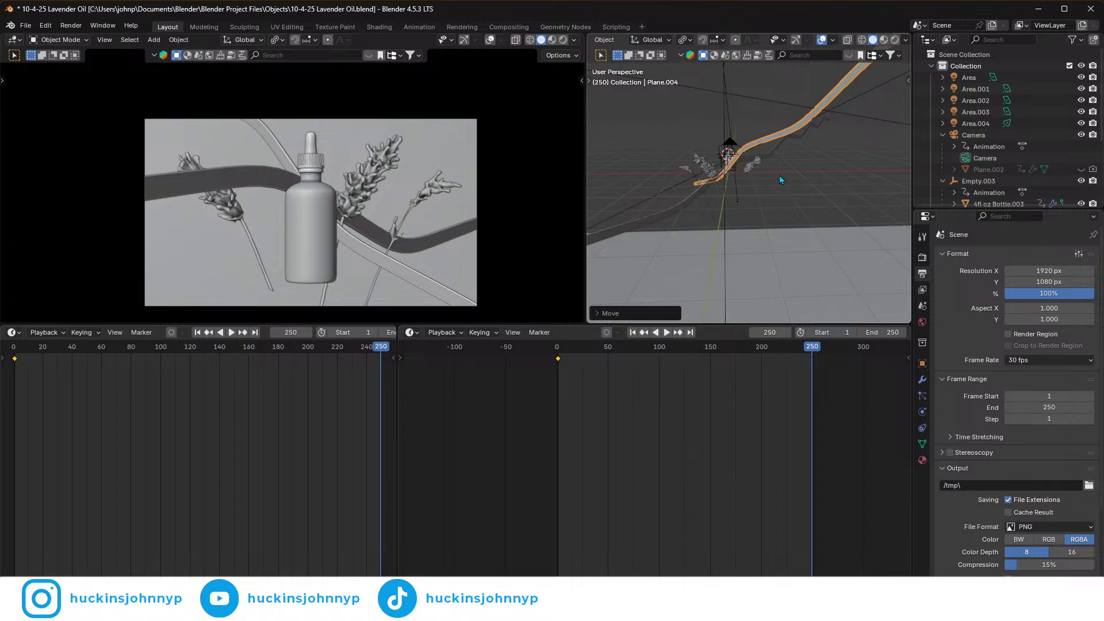
middle_drag(786, 211, 678, 240)
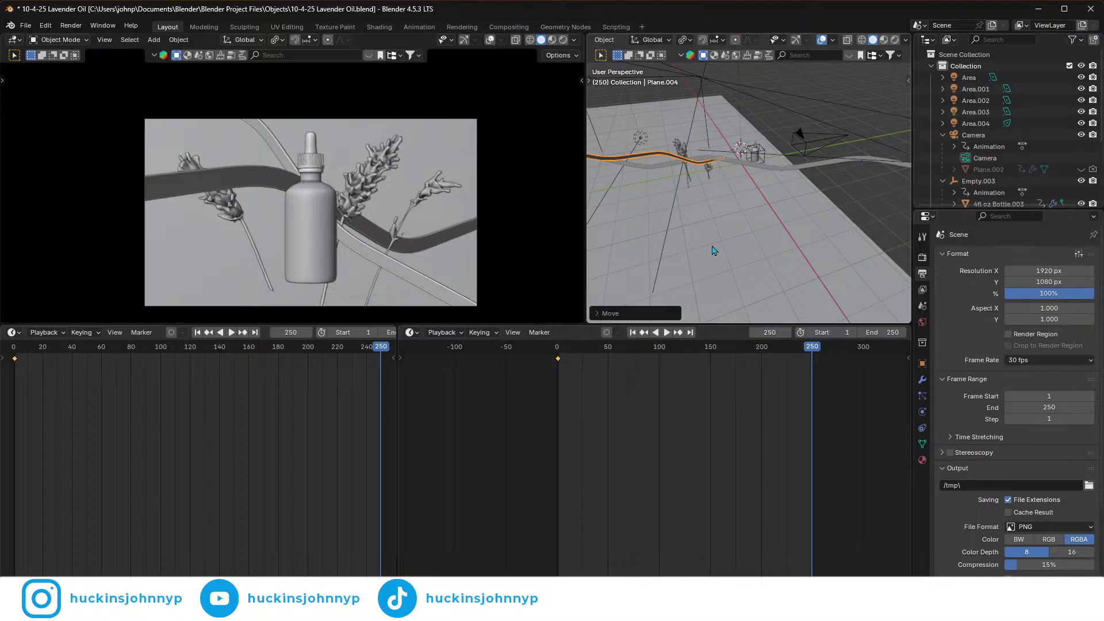
- Raise ribbon Plane.004 along global Z, nudge it along its local X axis, and keyframe it at frame 250
key(g)
key(z)
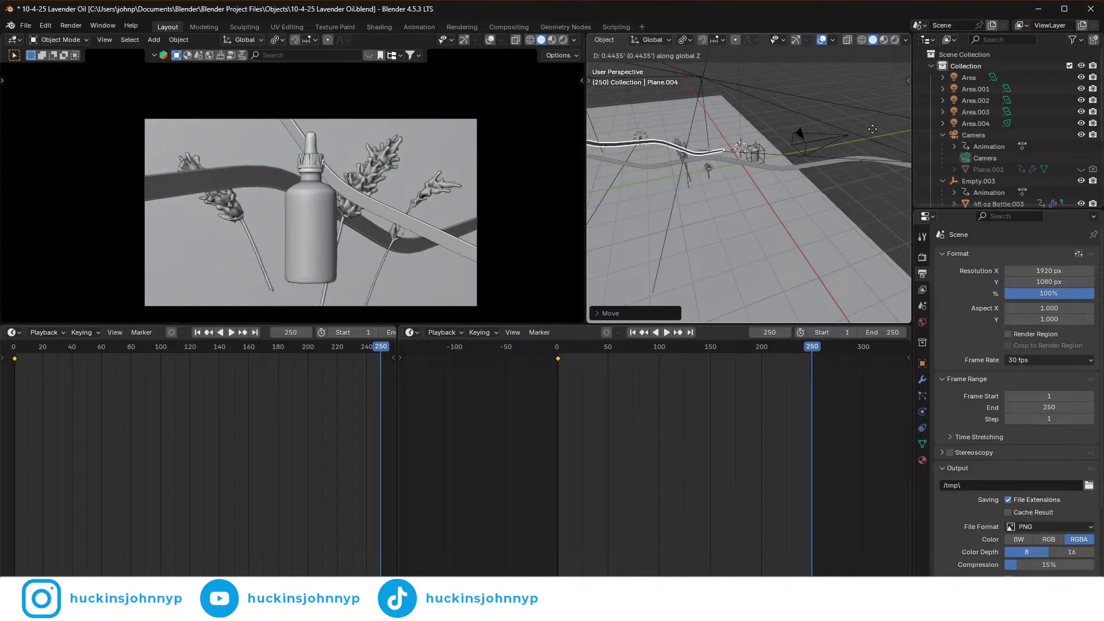
click(889, 72)
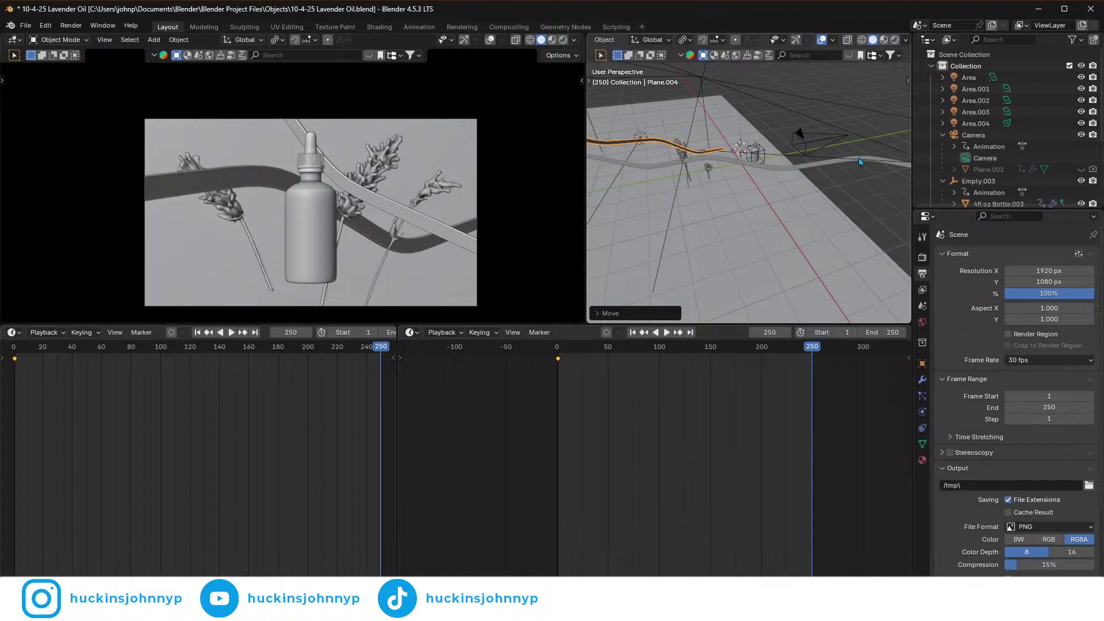
key(g)
key(x)
key(x)
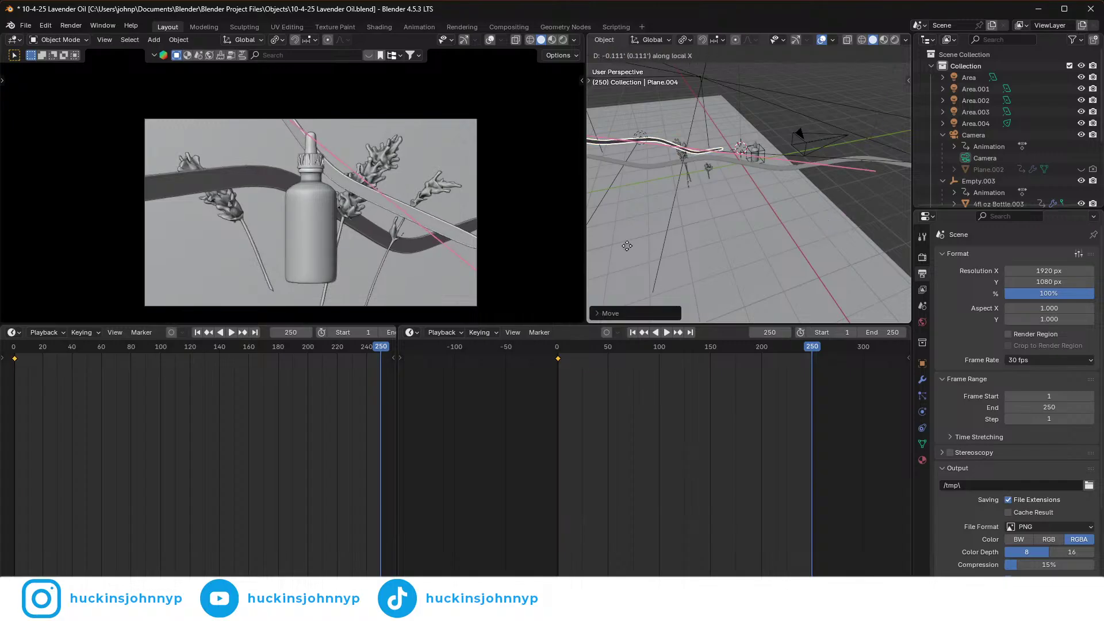
click(804, 233)
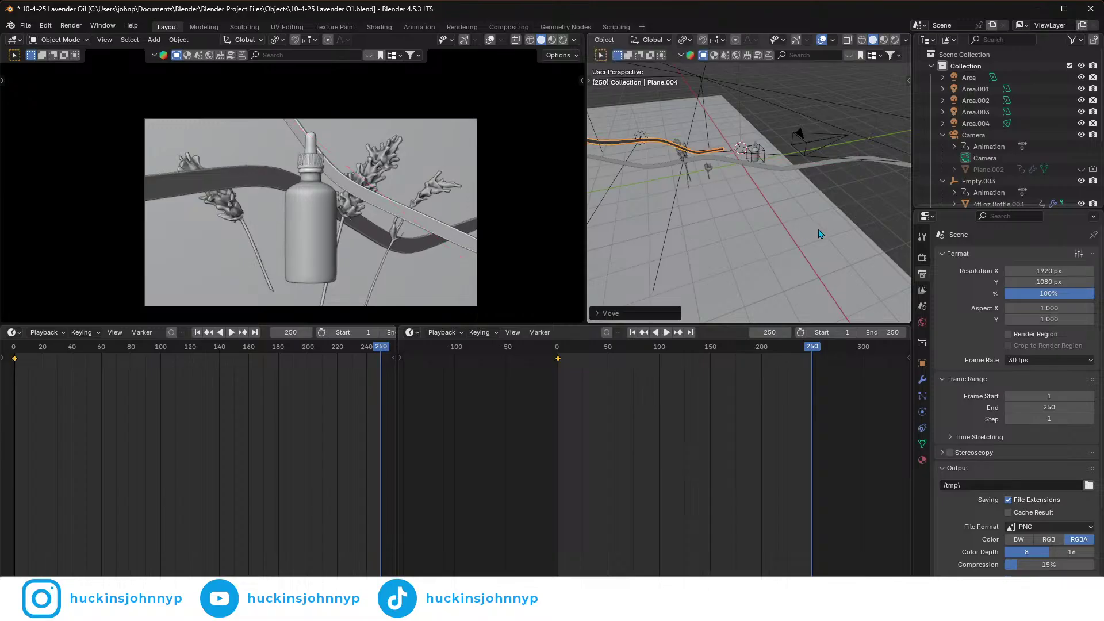
key(i)
- Set both keyframes of ribbon Plane.004 to linear interpolation and play back its motion
key(space)
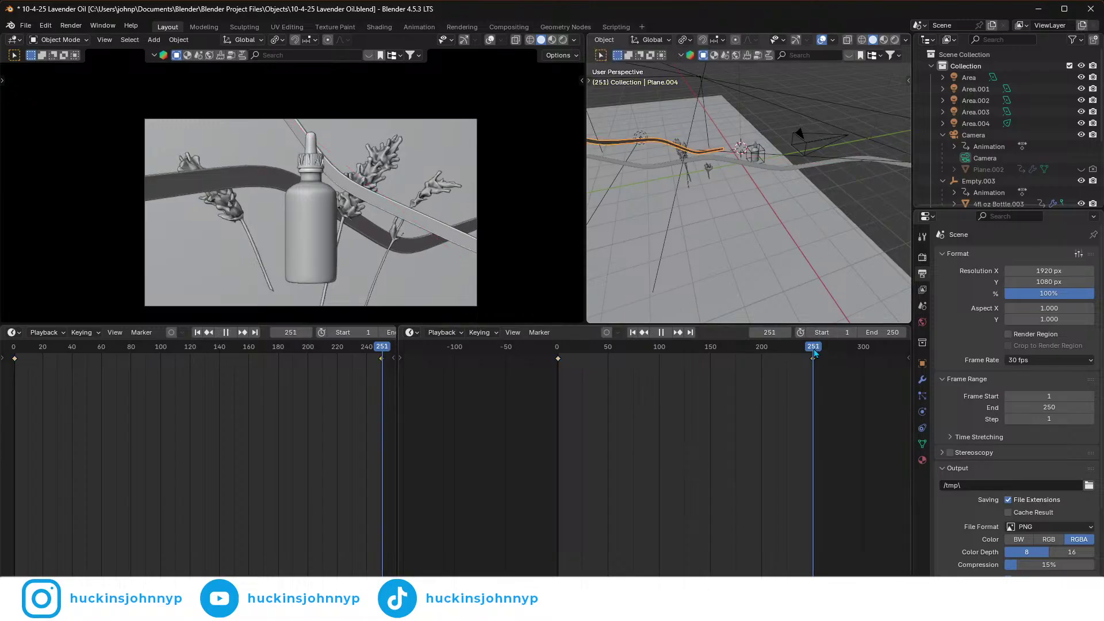
drag(516, 366, 516, 368)
right_click(516, 368)
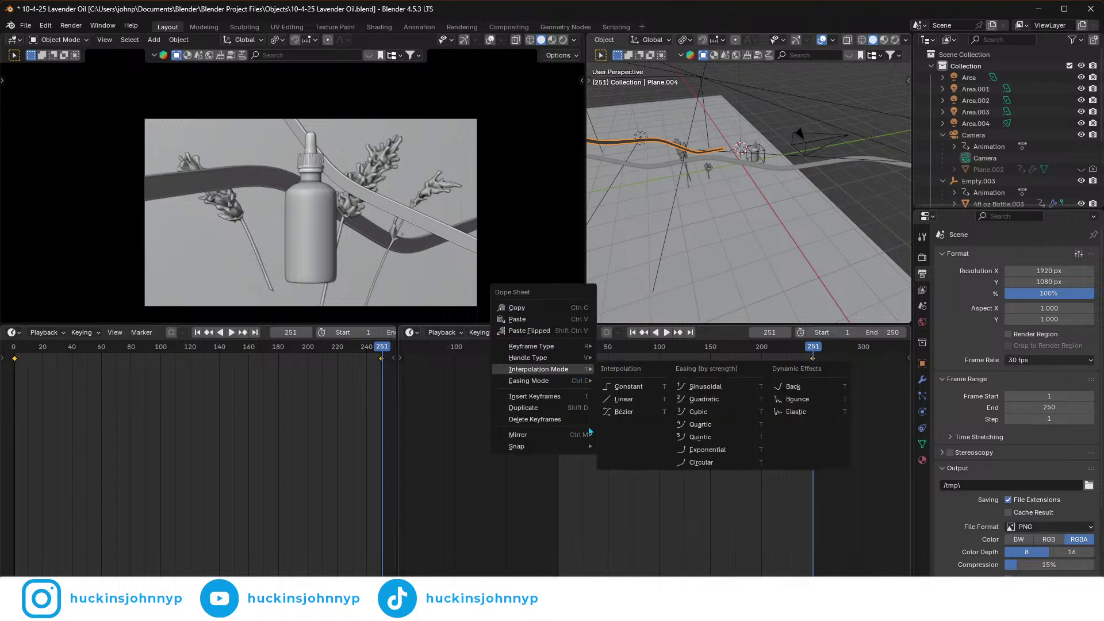
mouse_move(563, 361)
click(626, 402)
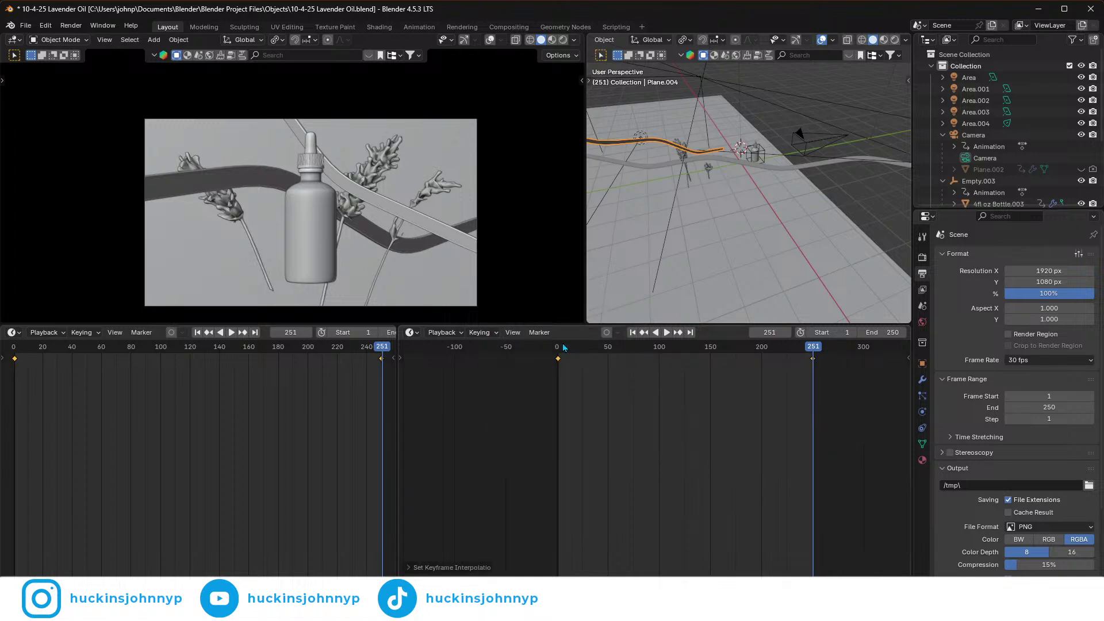
key(space)
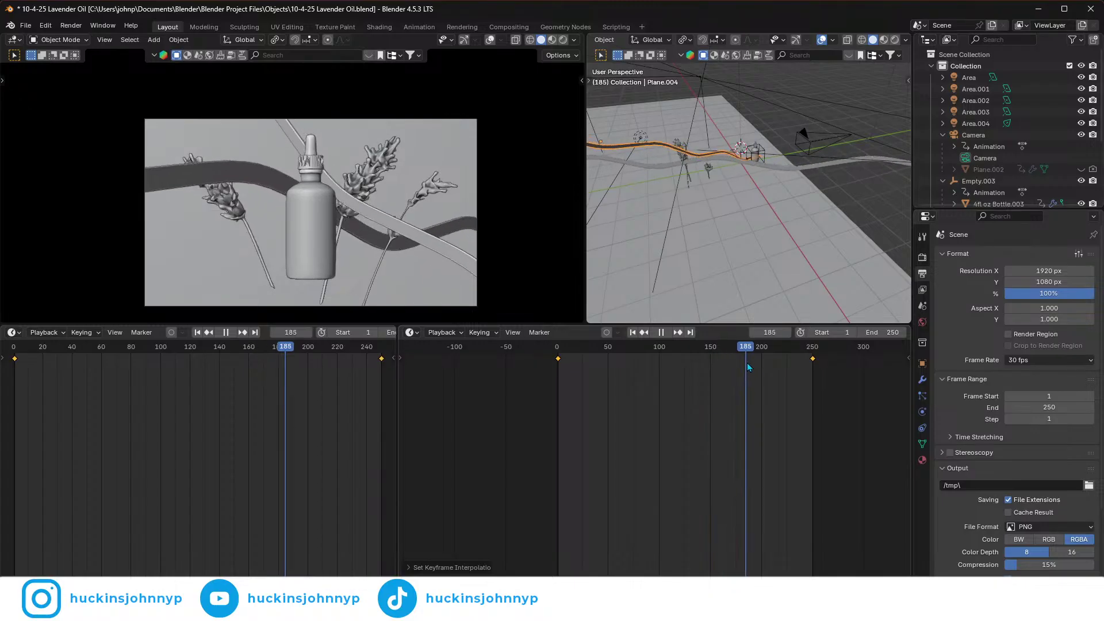
drag(830, 369, 558, 388)
- Remove ribbon Plane.003's frame 250 keyframe and move the ribbon along its negative local X axis at frame 250
click(653, 166)
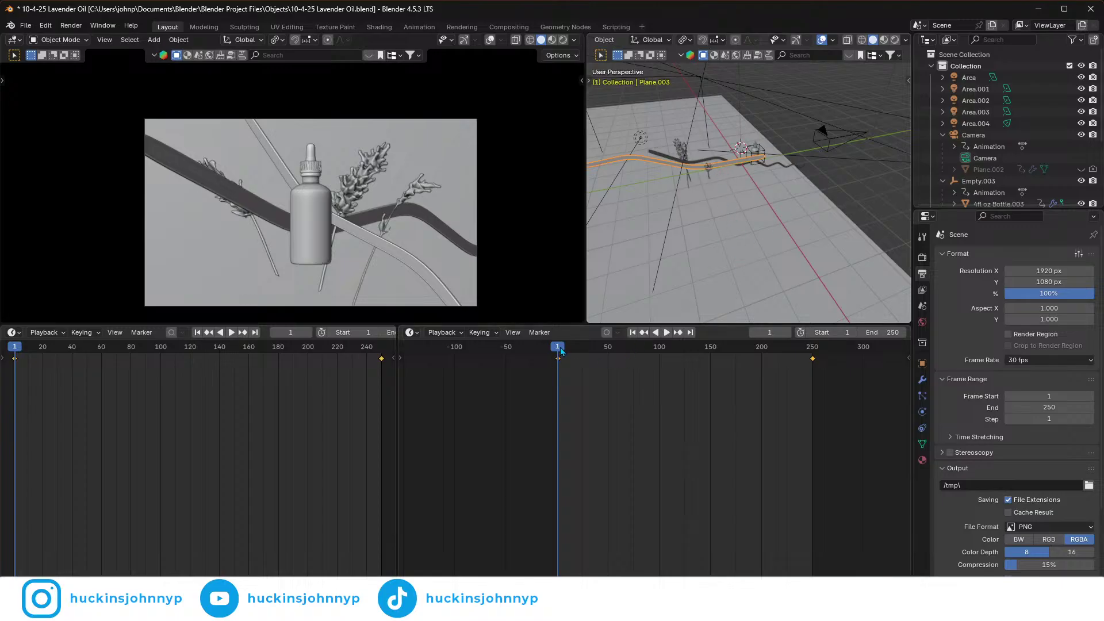
key(space)
drag(758, 353, 812, 365)
key(space)
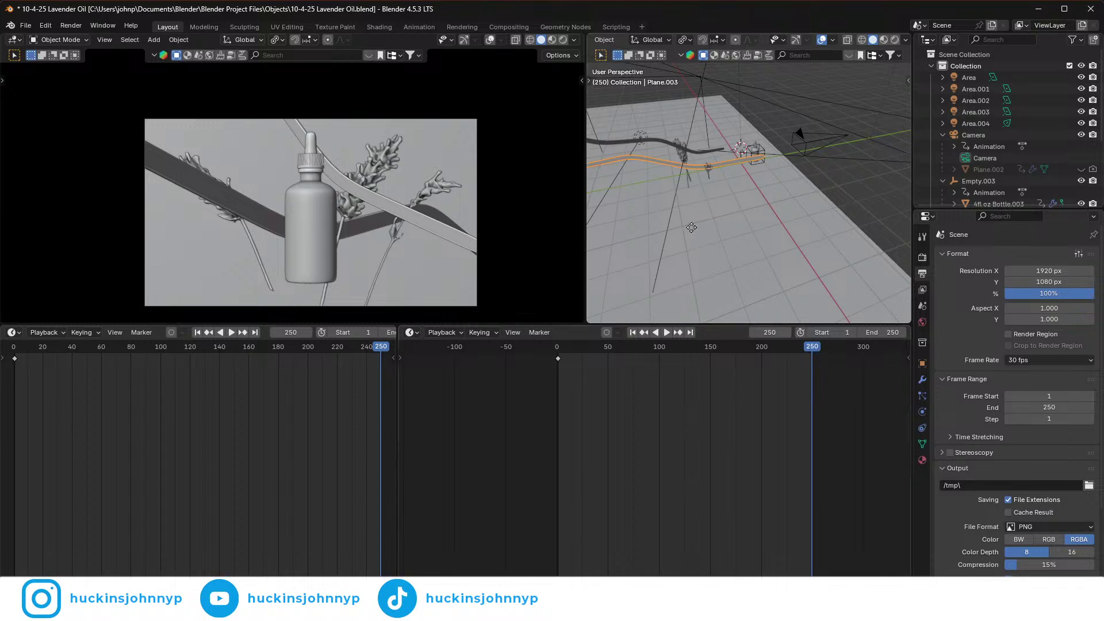
key(g)
key(x)
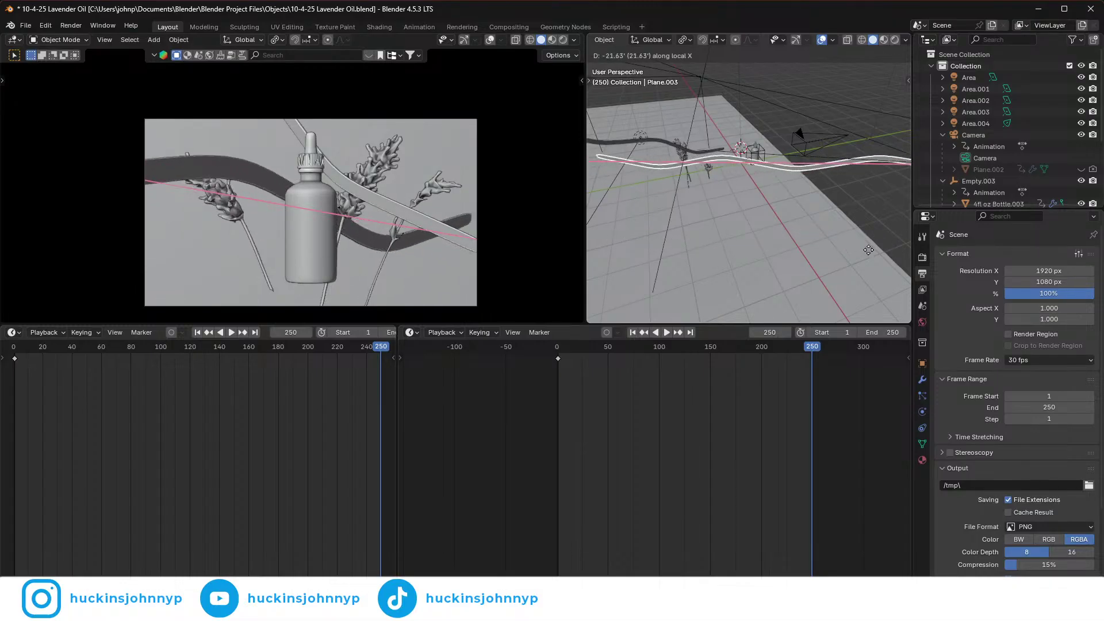
click(839, 253)
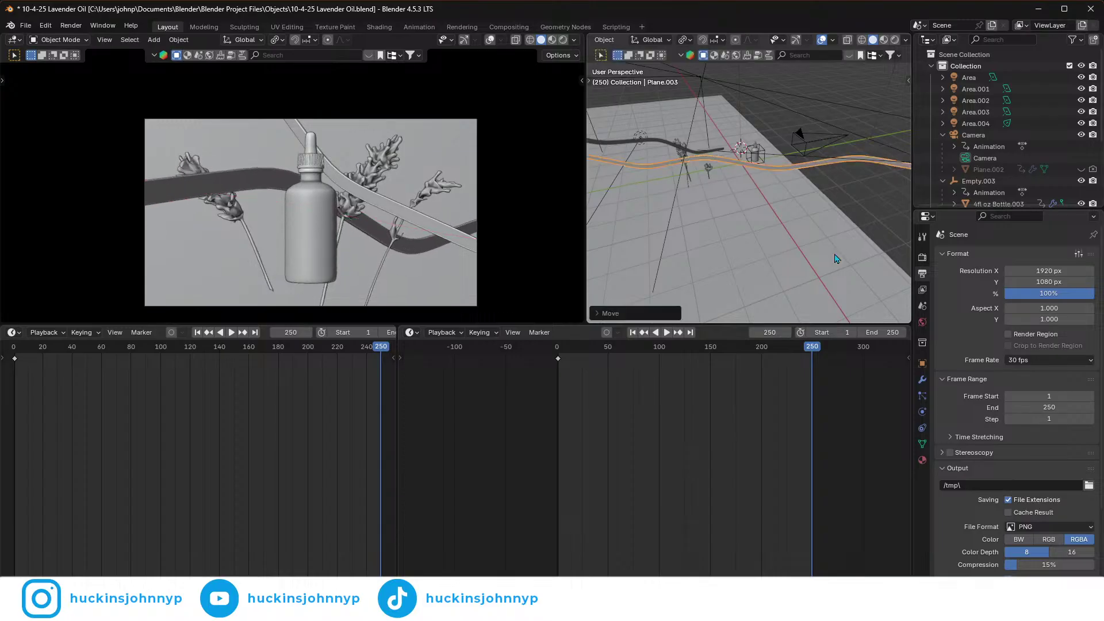
- Lower ribbon Plane.003 about 0.38' along global Z and keyframe it at frame 250
key(g)
key(z)
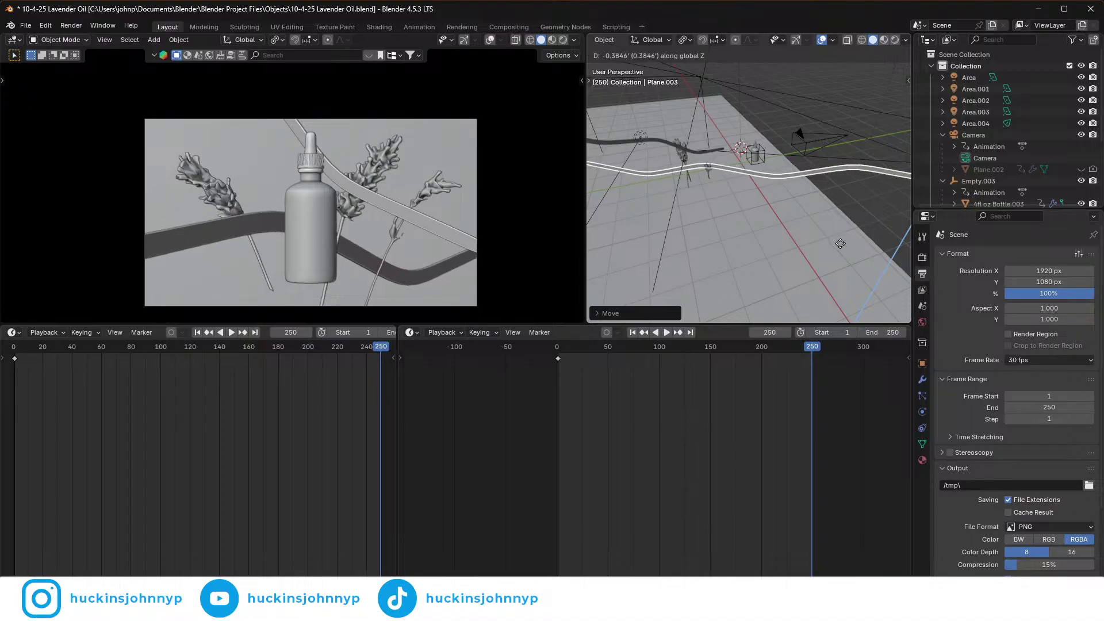
click(842, 248)
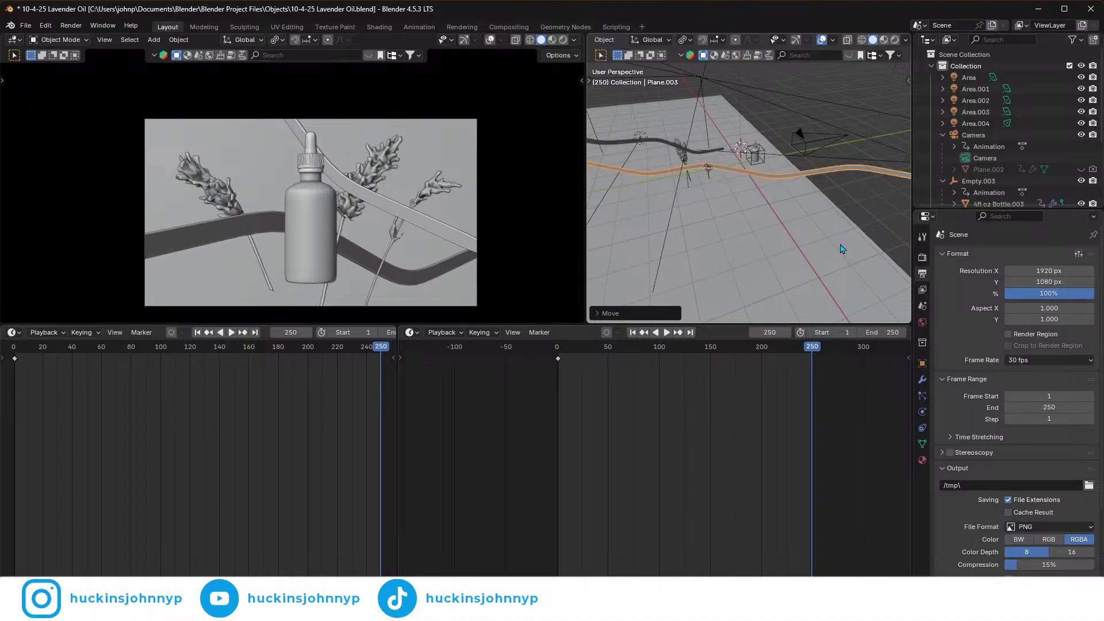
key(i)
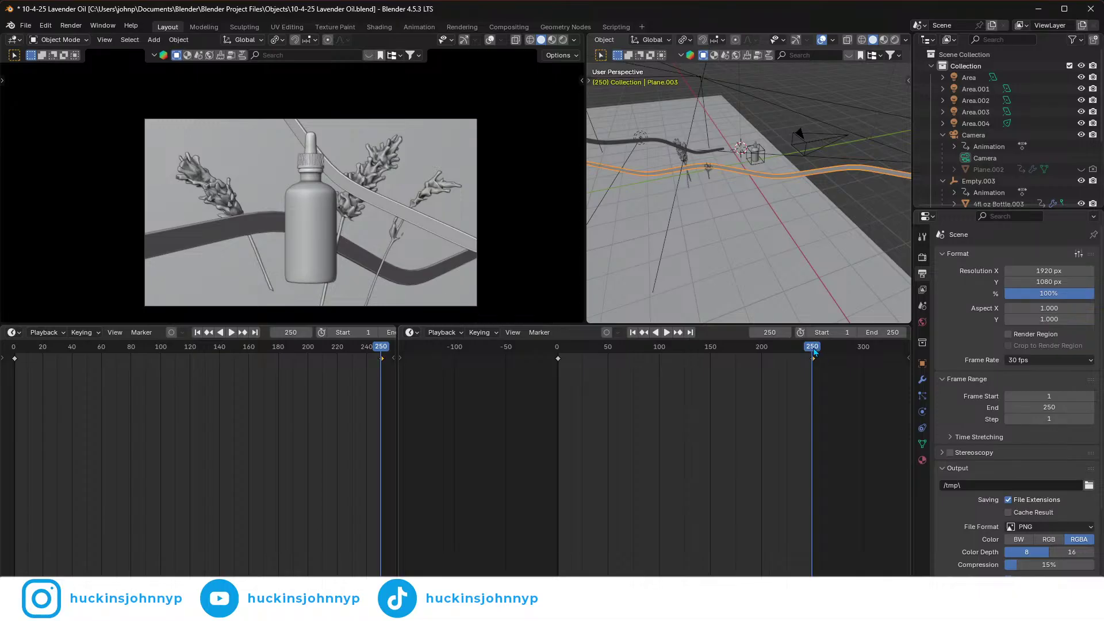
- Set both keyframes of ribbon Plane.003 to linear interpolation and play back the ribbon animation
drag(797, 362, 530, 364)
right_click(571, 364)
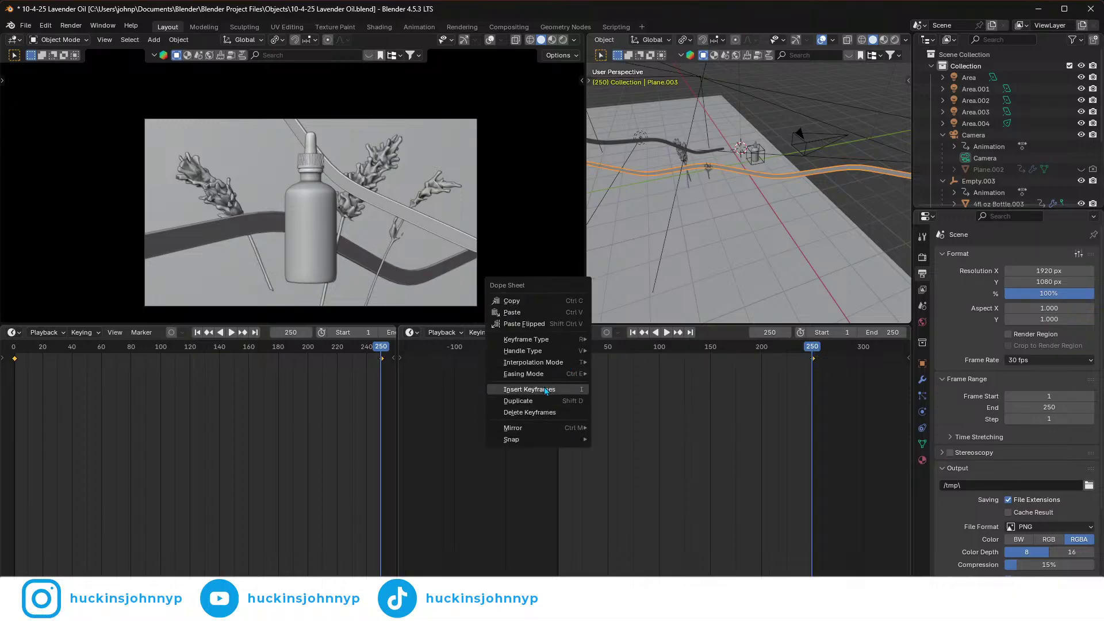
mouse_move(555, 361)
click(615, 393)
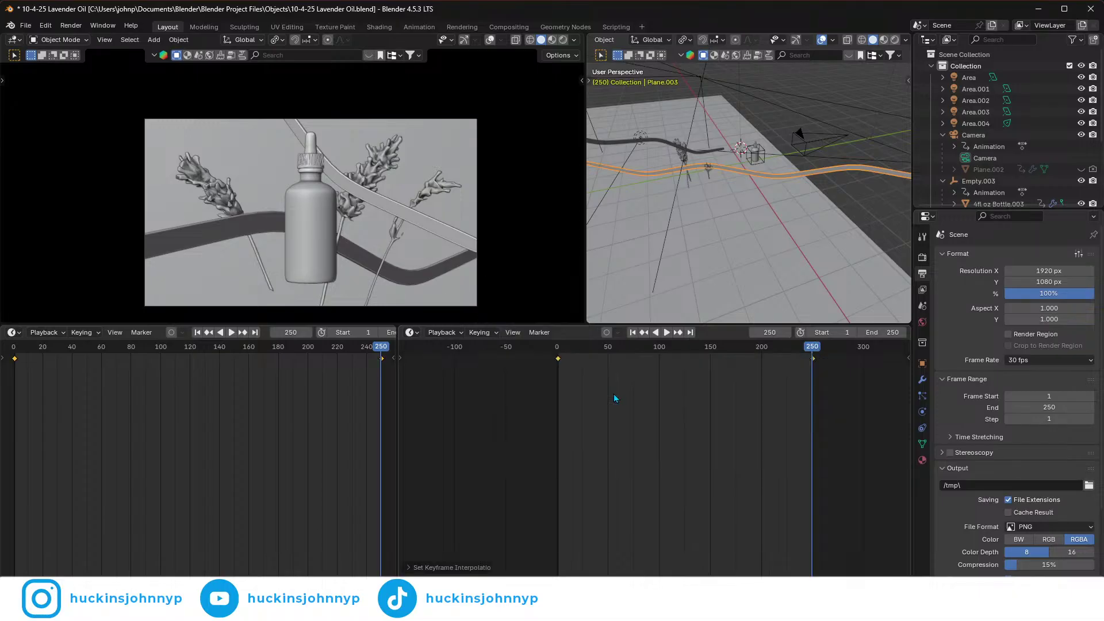
key(space)
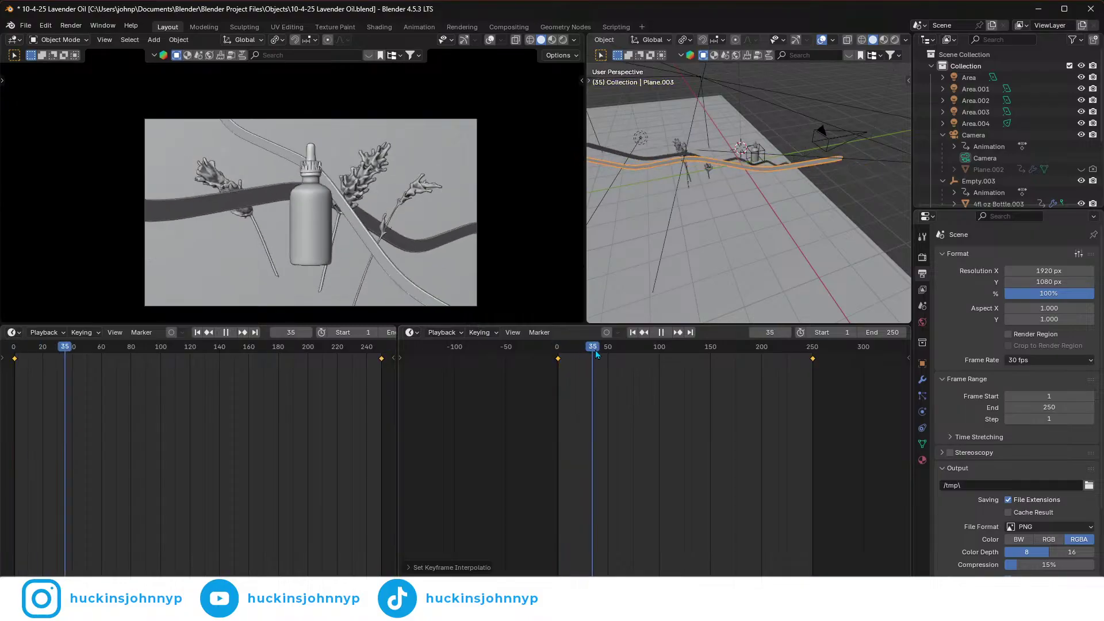
drag(624, 354, 559, 379)
key(space)
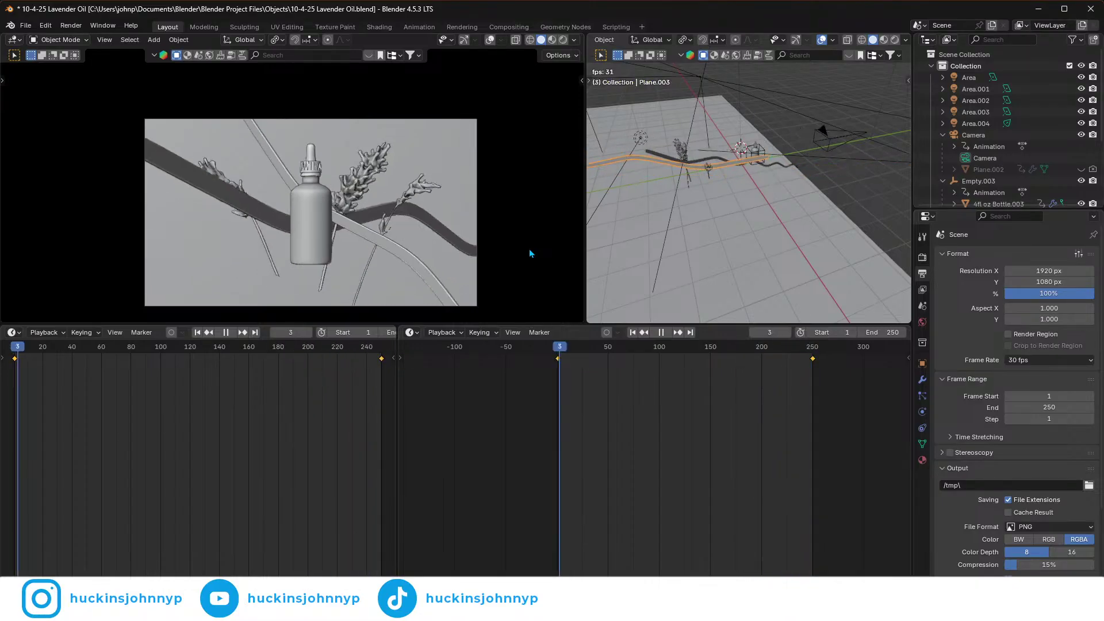
key(space)
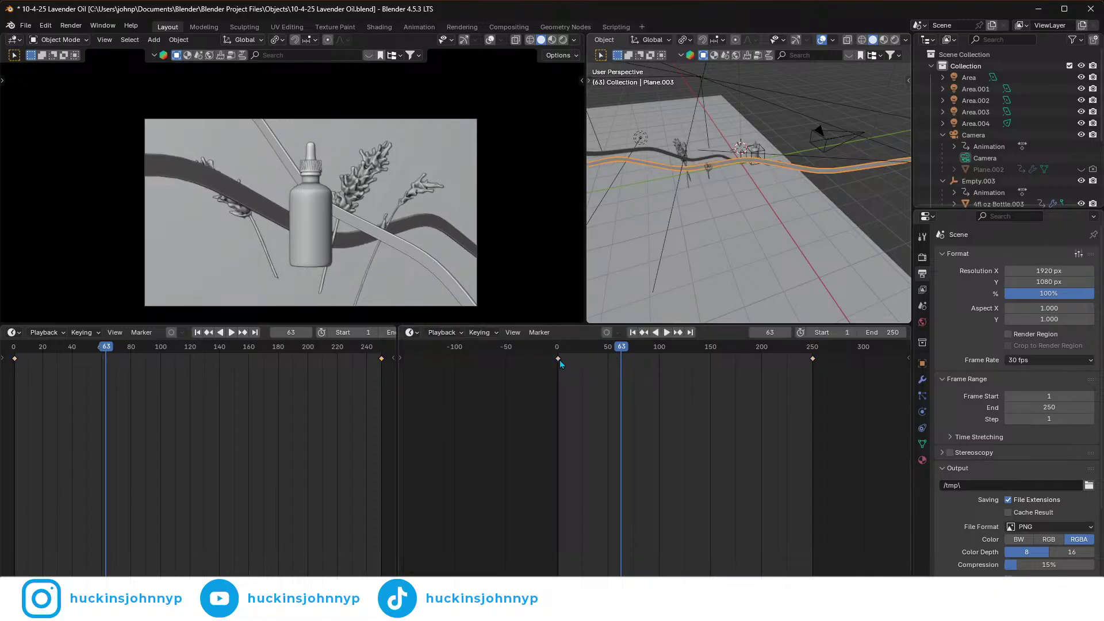
- Reverse ribbon Plane.003's motion by swapping its frame 1 and frame 250 keyframes, and return to frame 1
drag(558, 358, 678, 358)
drag(814, 363, 556, 381)
drag(680, 358, 819, 379)
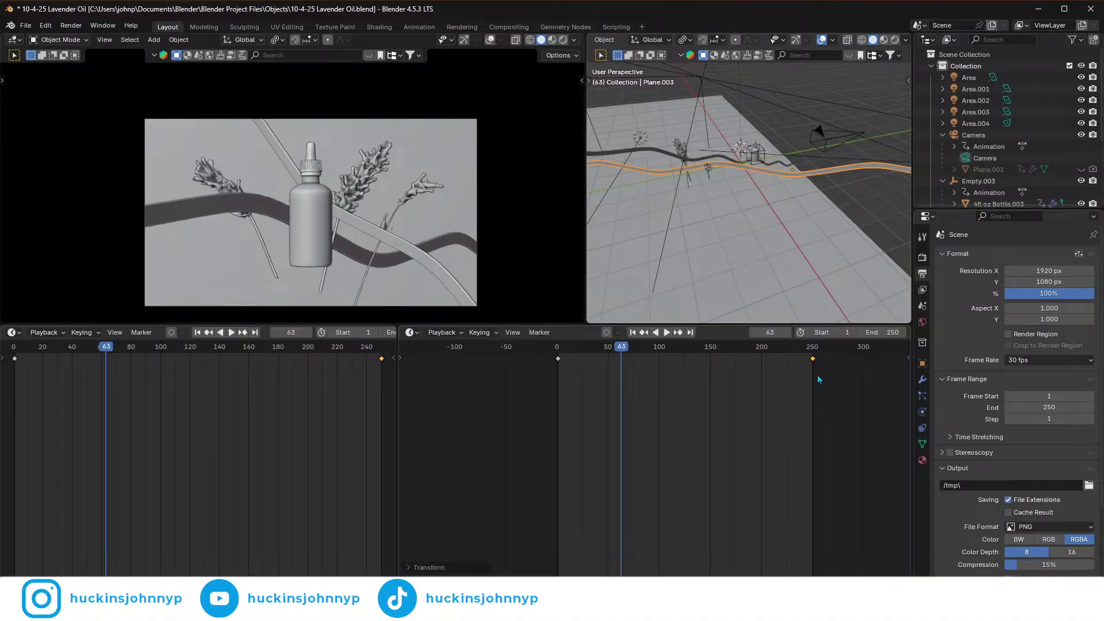
drag(622, 362, 539, 359)
key(space)
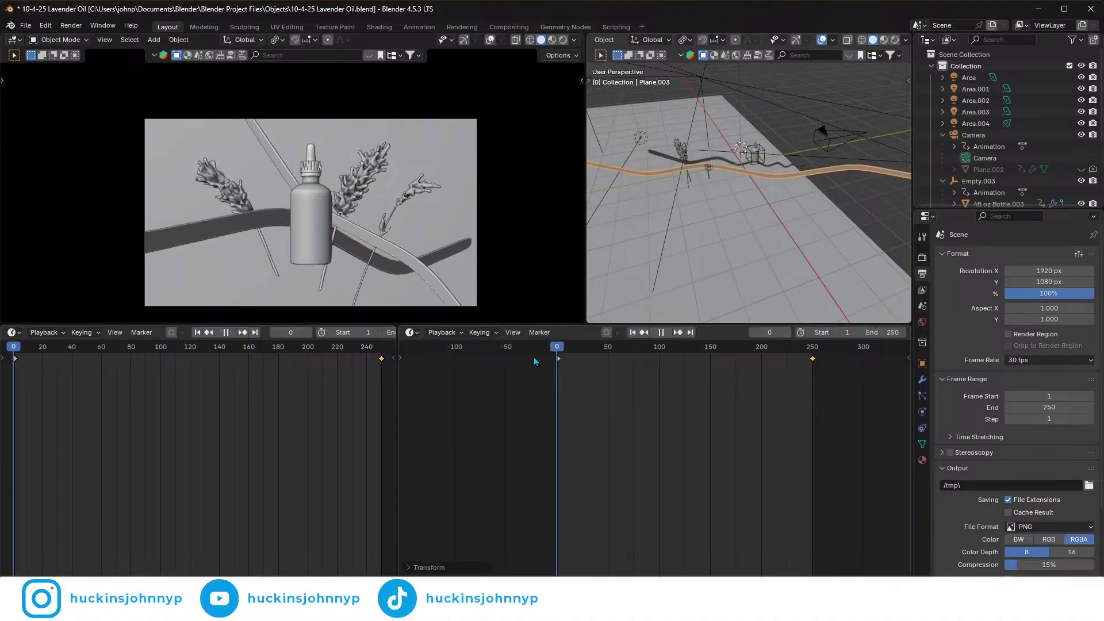
key(Escape)
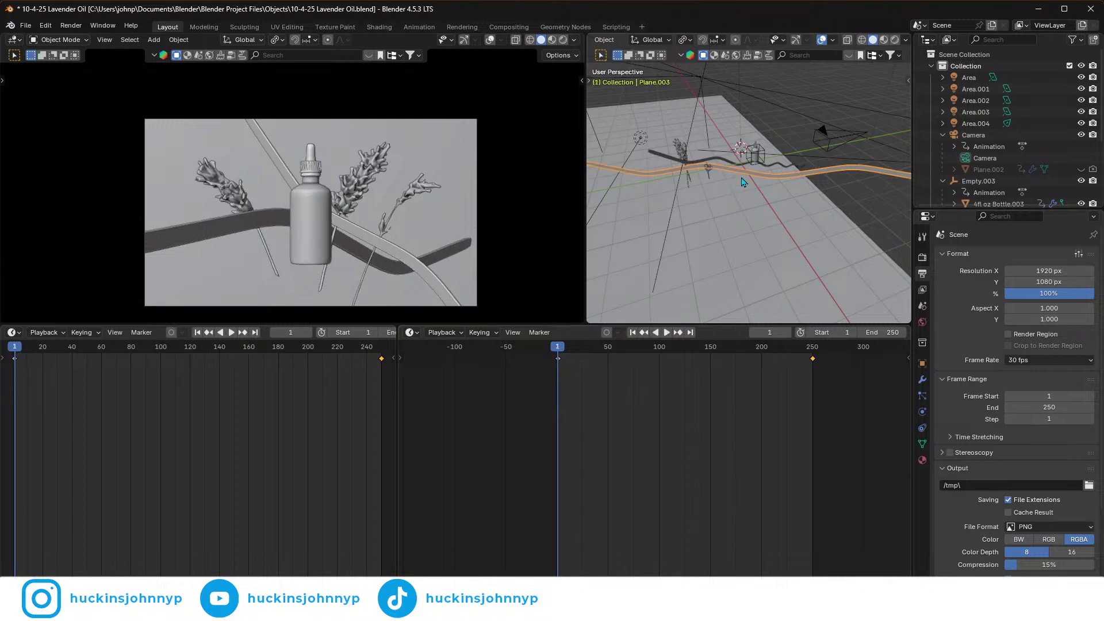
- Shift ribbon Plane.003 along its local X axis at frame 1 and replace the keyframe there
key(g)
key(x)
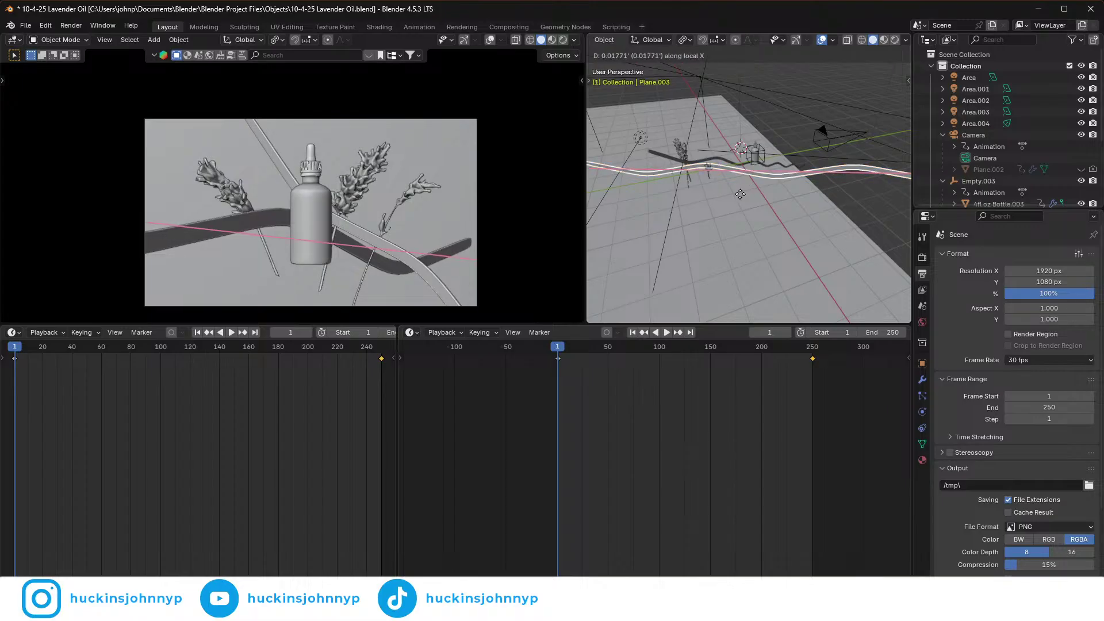
click(881, 214)
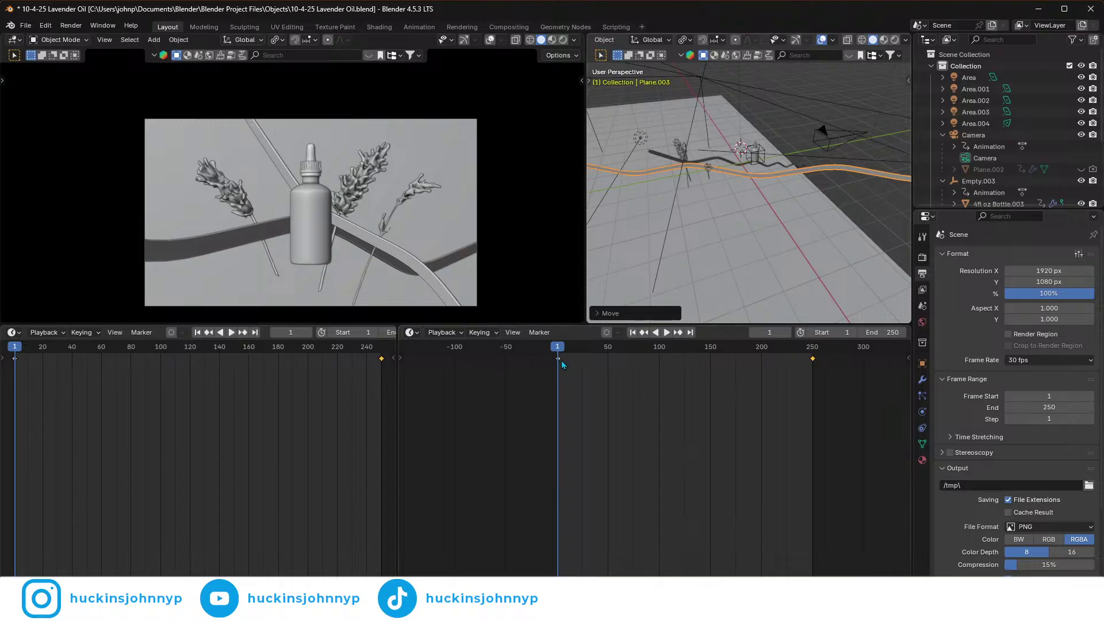
click(558, 360)
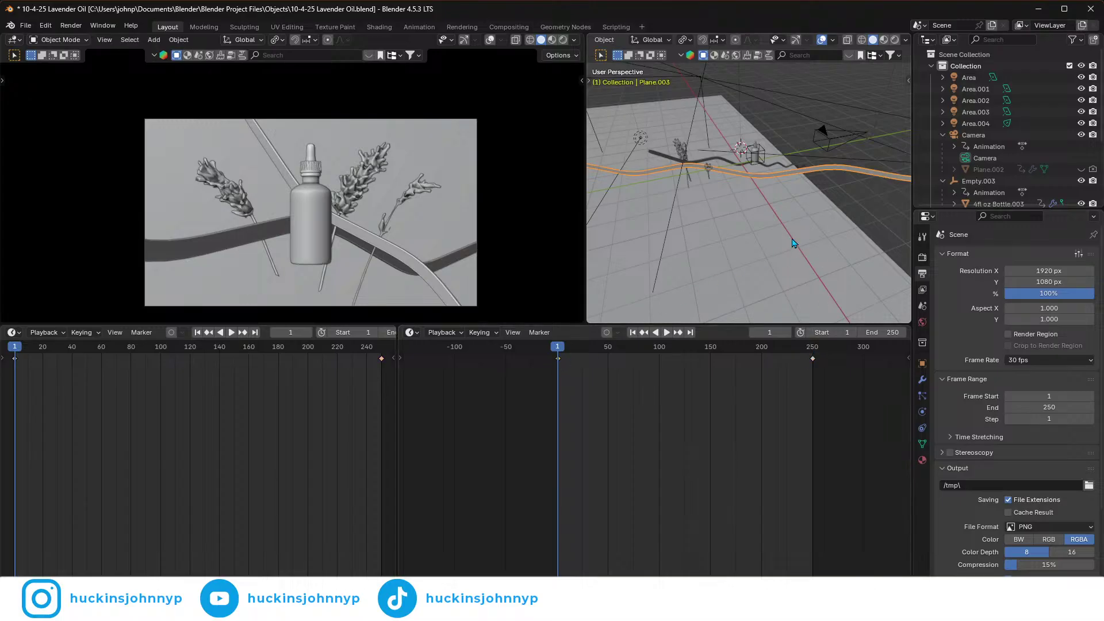
- Play the animation from frame 1 to check how both ribbons drift behind the bottle
key(space)
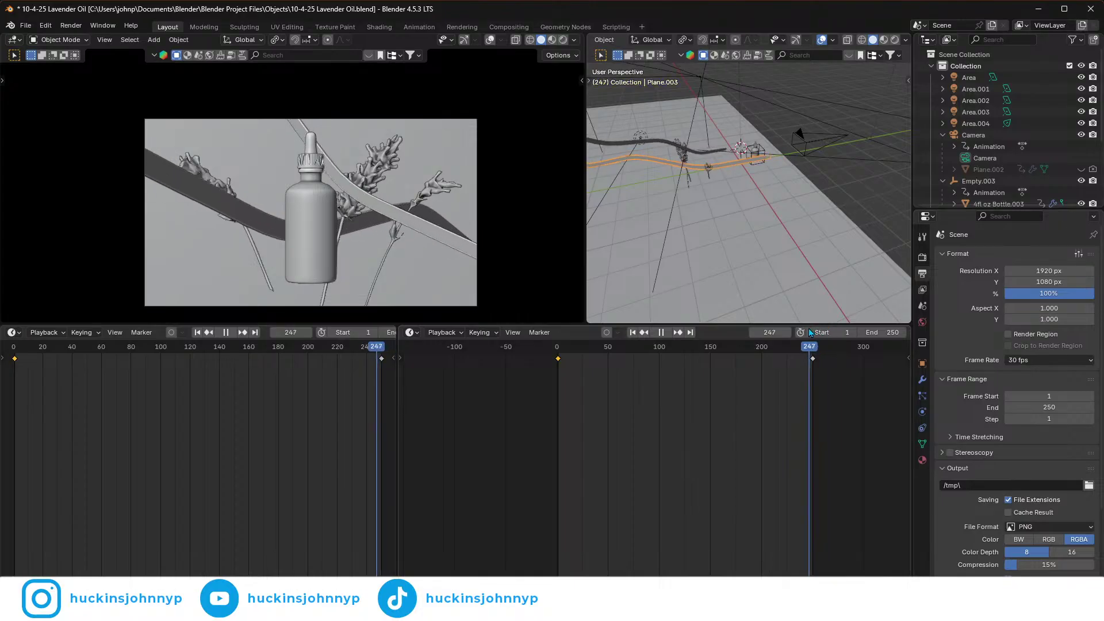
drag(558, 362, 559, 366)
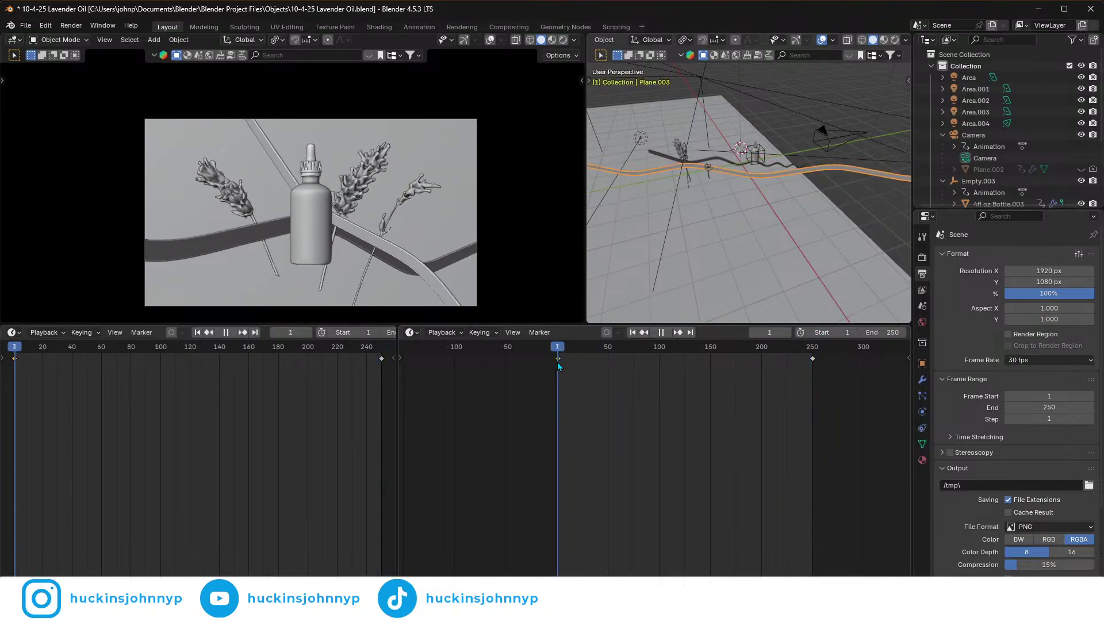
key(space)
key(space)
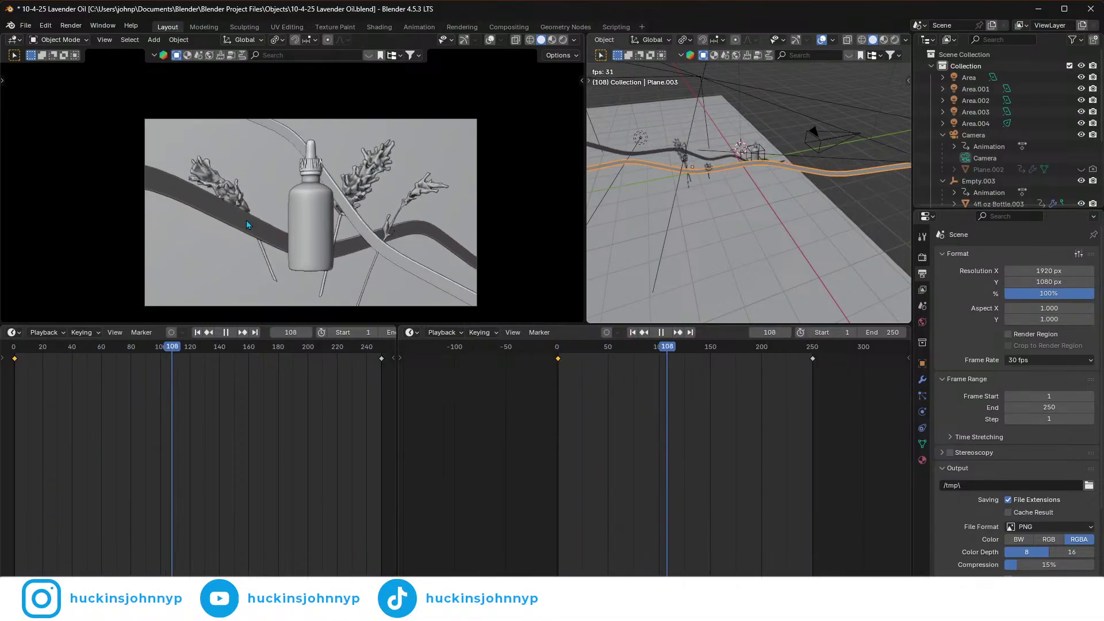
key(space)
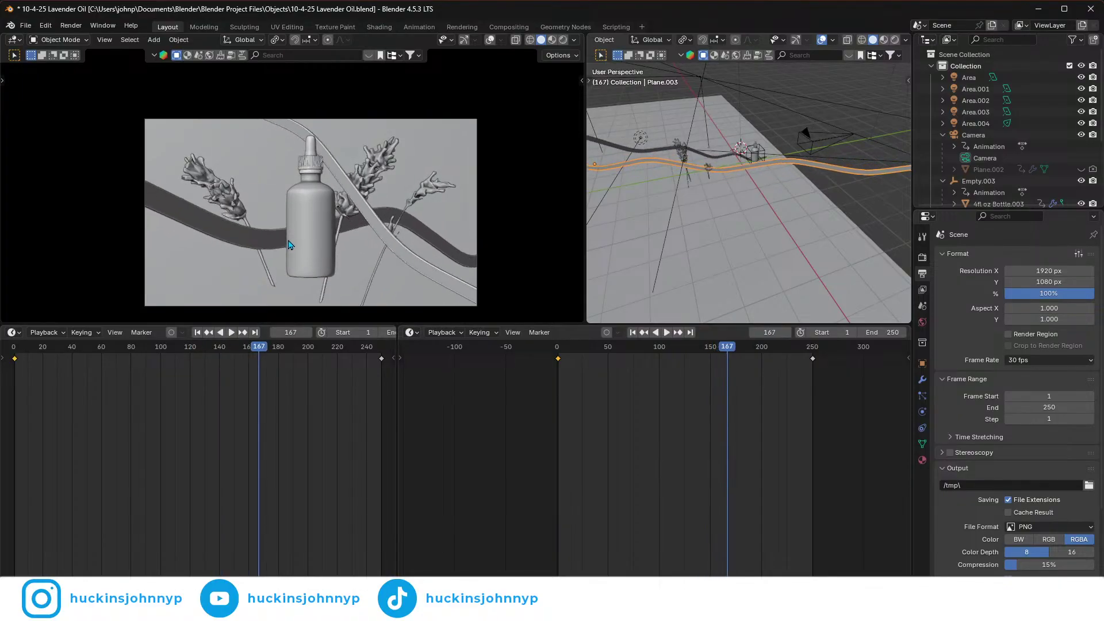
- Preview the scene with rendered shading, looking at it from outside the camera before returning to the camera view
click(563, 41)
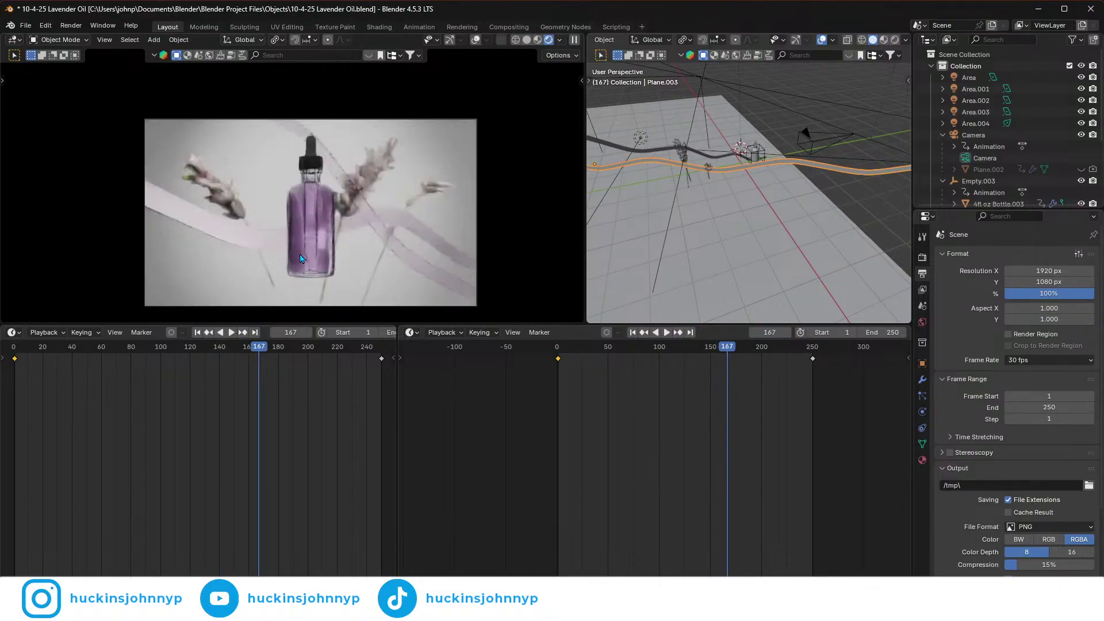
key(KP_0)
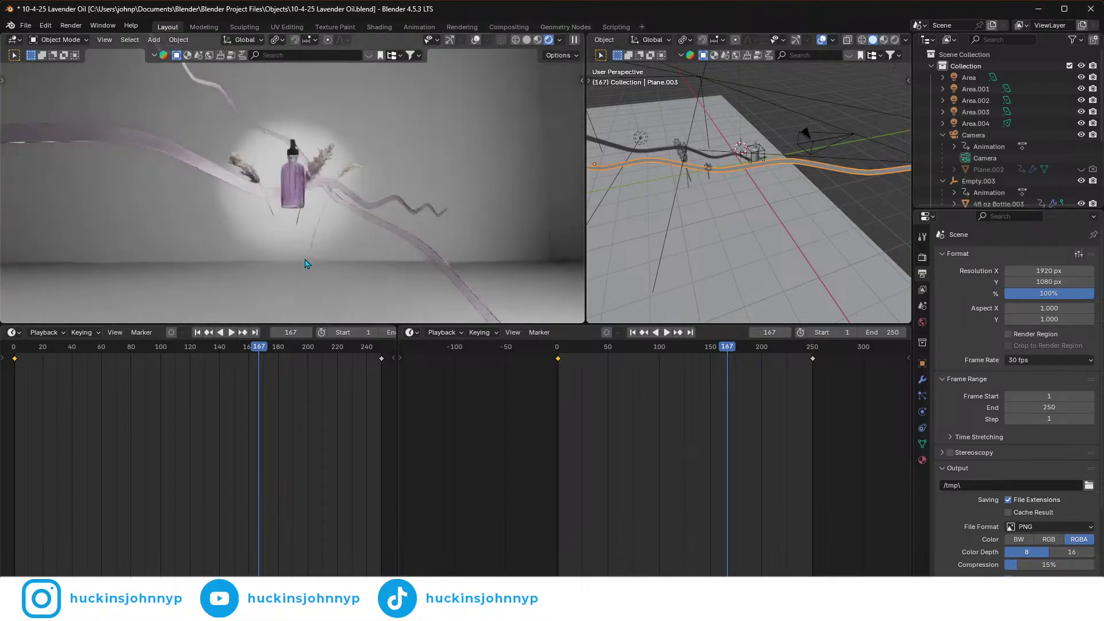
key(grave)
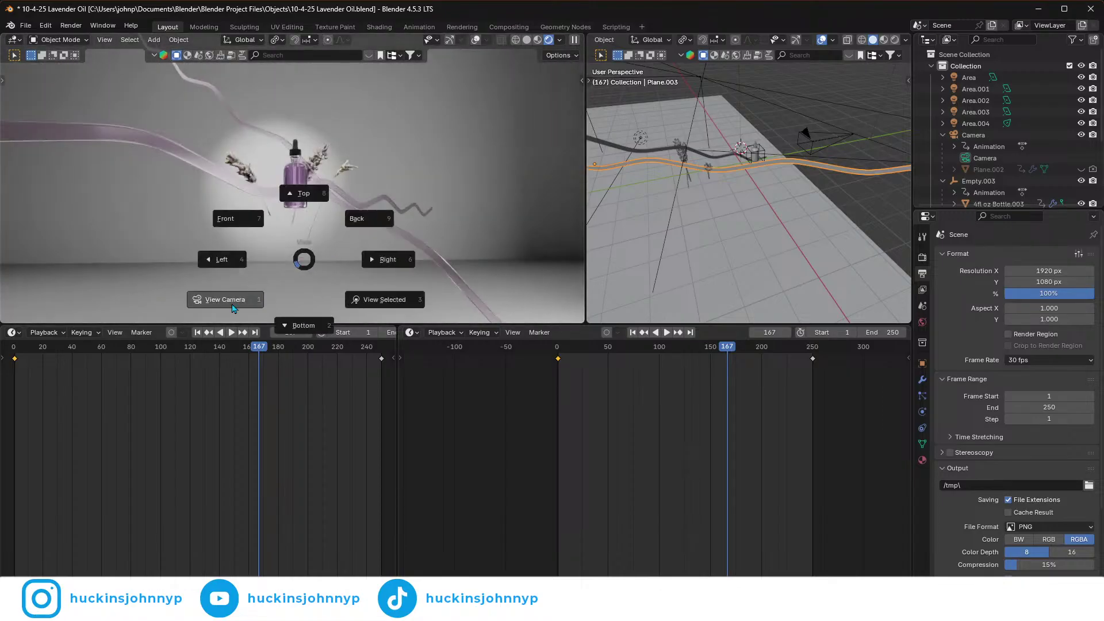
- Play the ribbon animation through the camera view and examine the bottle and ribbons up close near frame 237
click(228, 305)
key(shift+Left)
key(space)
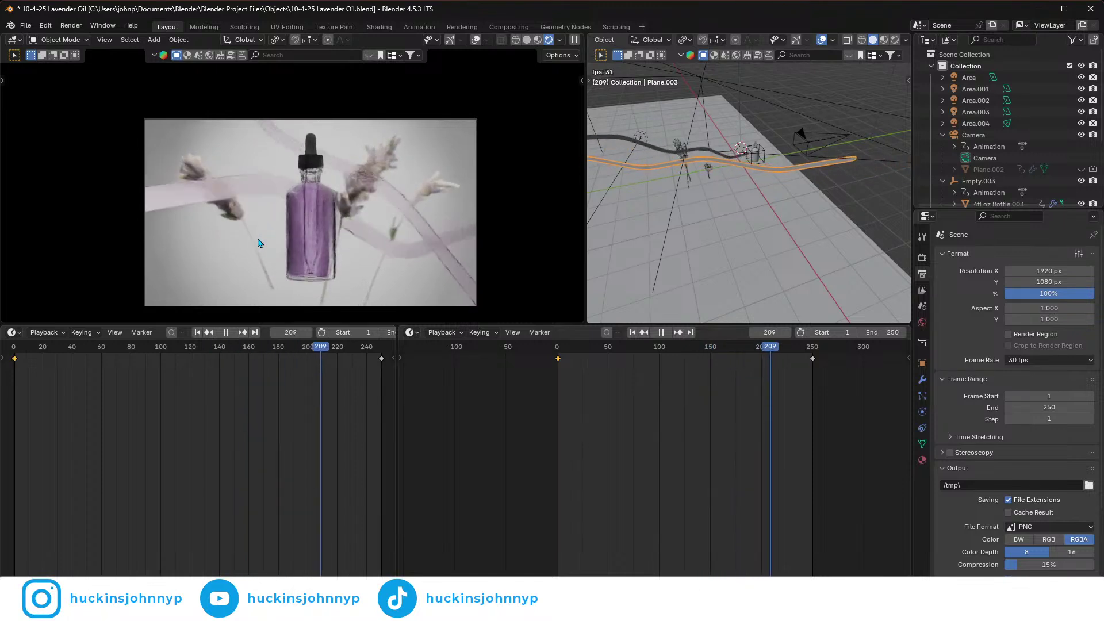
key(space)
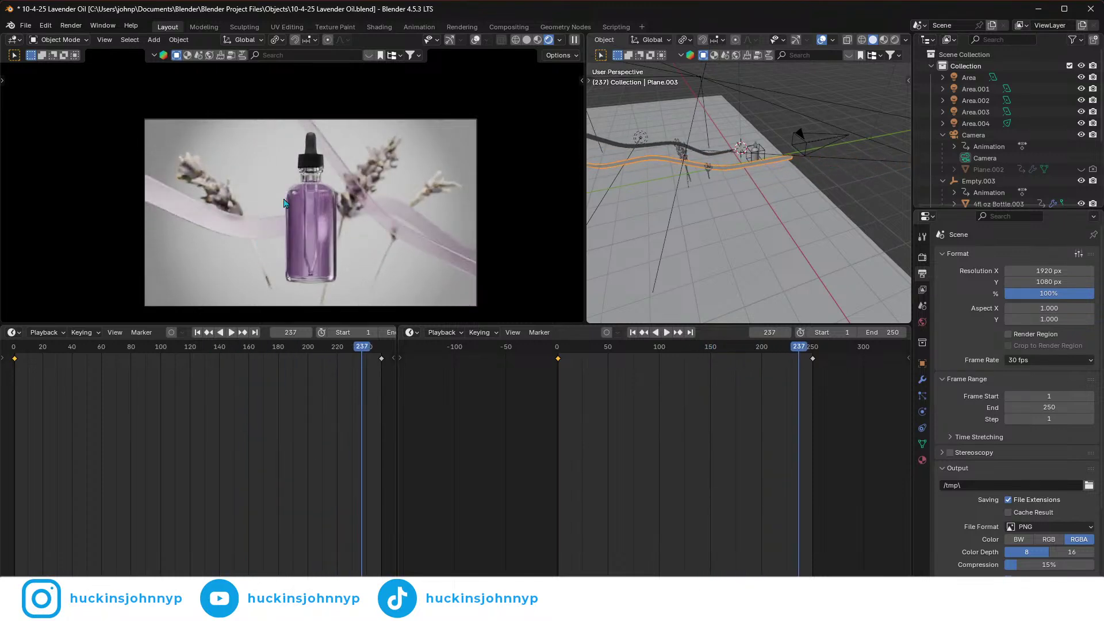
scroll(336, 260, up, 3)
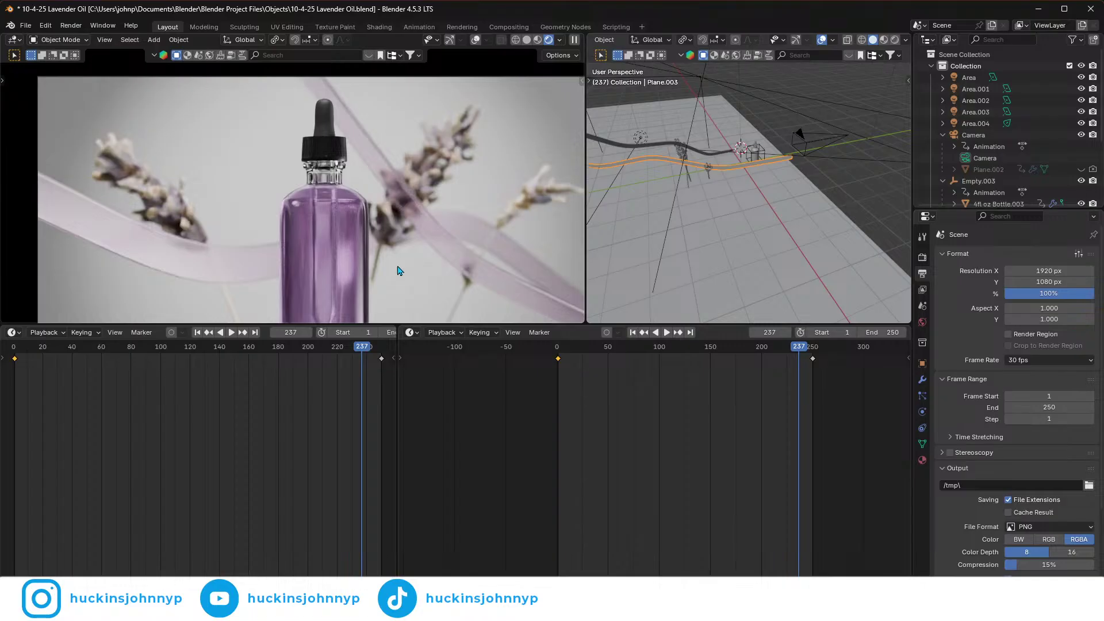
scroll(403, 275, down, 4)
key(space)
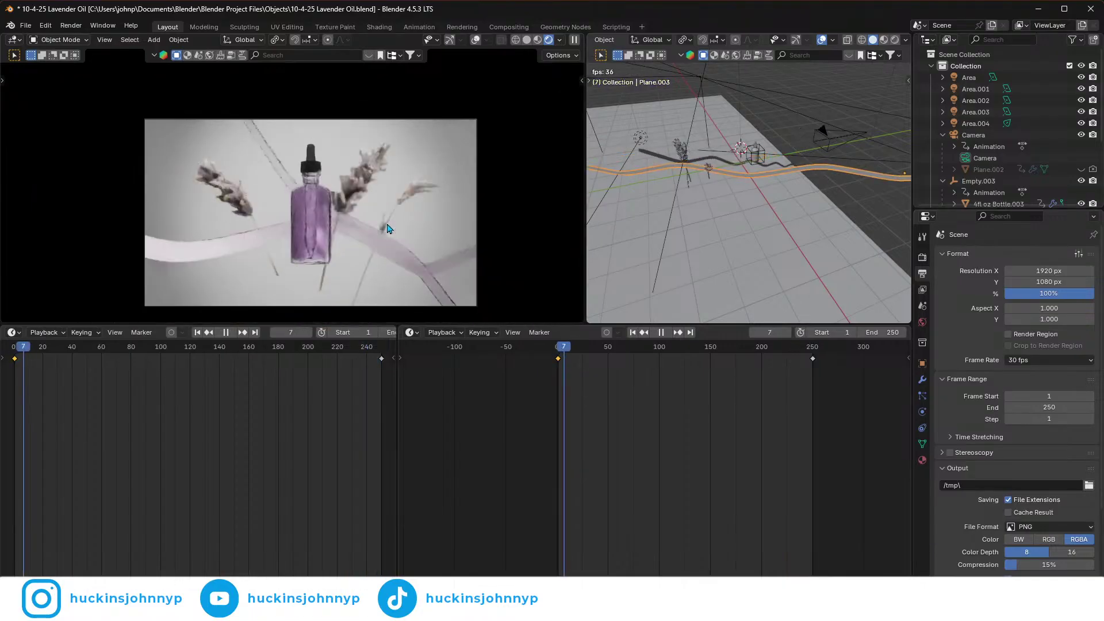
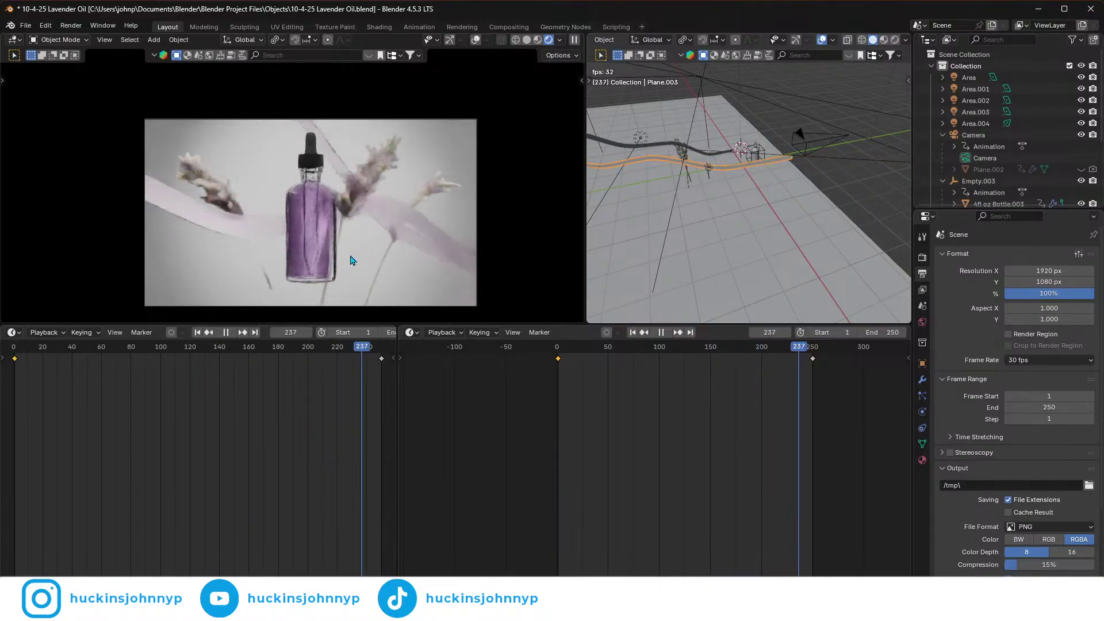
key(space)
- Go to frame 1 and delete all keyframes of the selected ribbon
drag(578, 350, 557, 364)
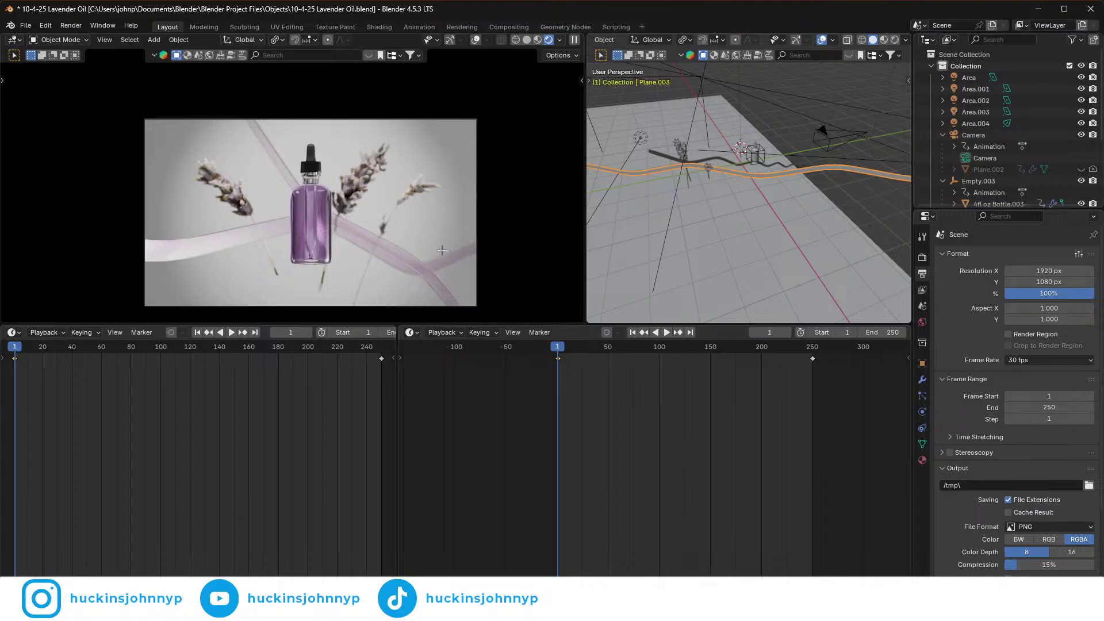
middle_drag(764, 152, 622, 147)
middle_drag(815, 177, 800, 190)
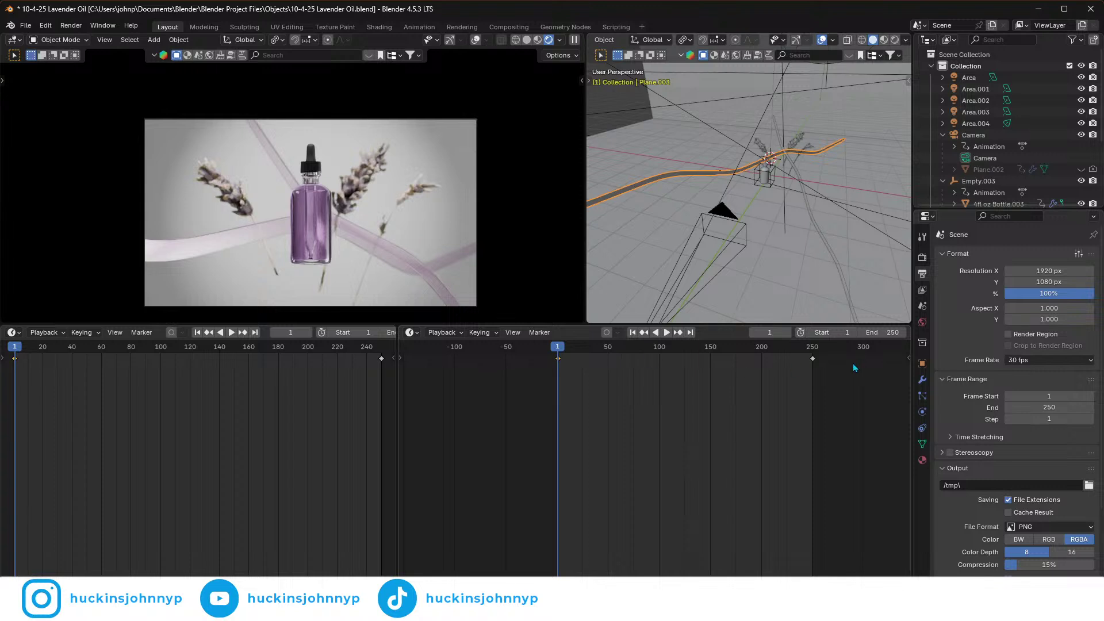
drag(544, 360, 545, 361)
key(Delete)
- Rotate the ribbon about its local Z axis to change how it runs through the camera frame
middle_drag(777, 198, 812, 195)
key(r)
key(x)
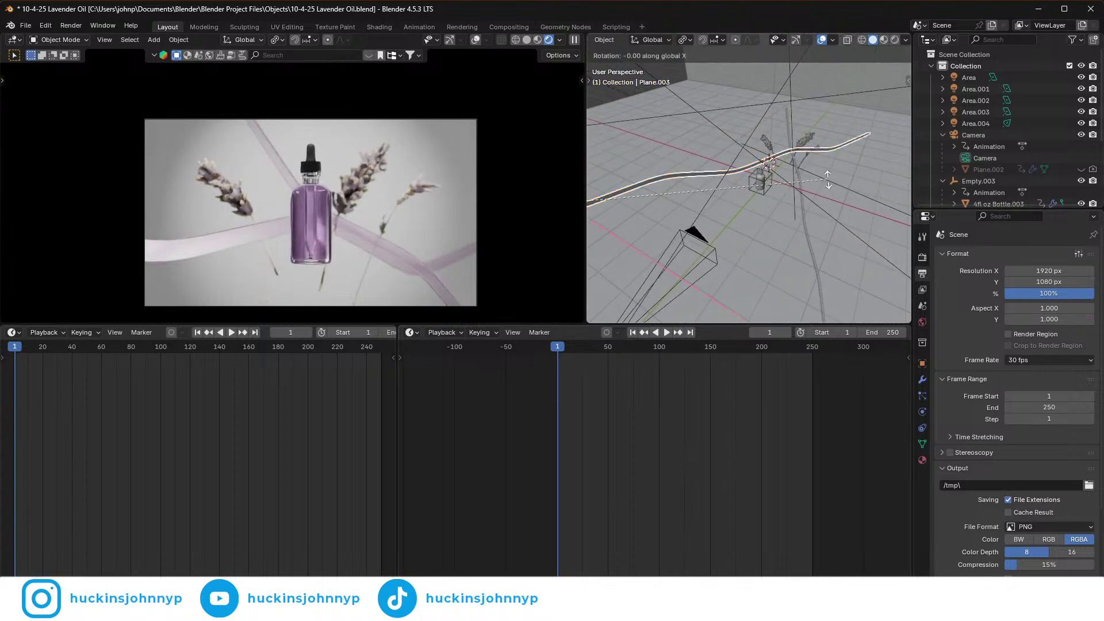
key(z)
key(z)
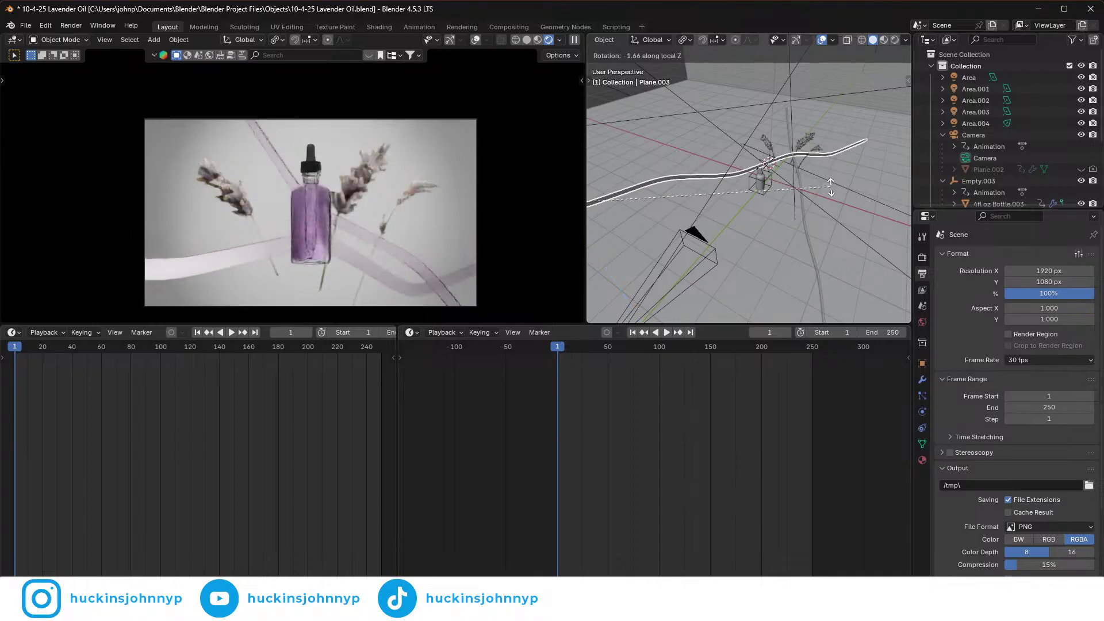
click(806, 229)
- Raise the ribbon about 1.8' along the global Z axis
key(g)
key(z)
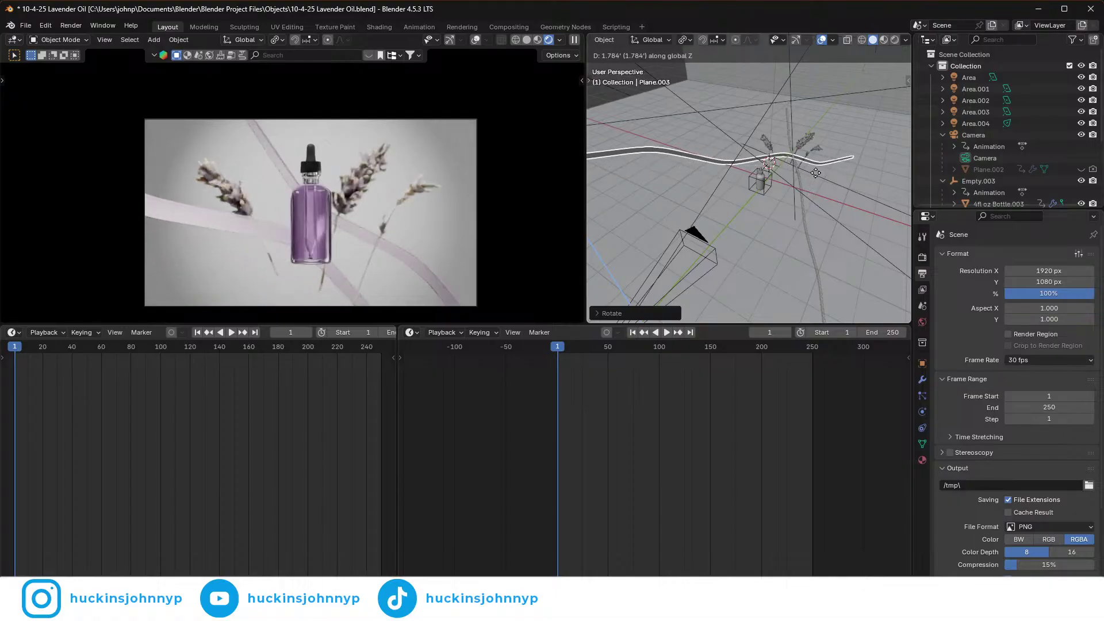
click(816, 173)
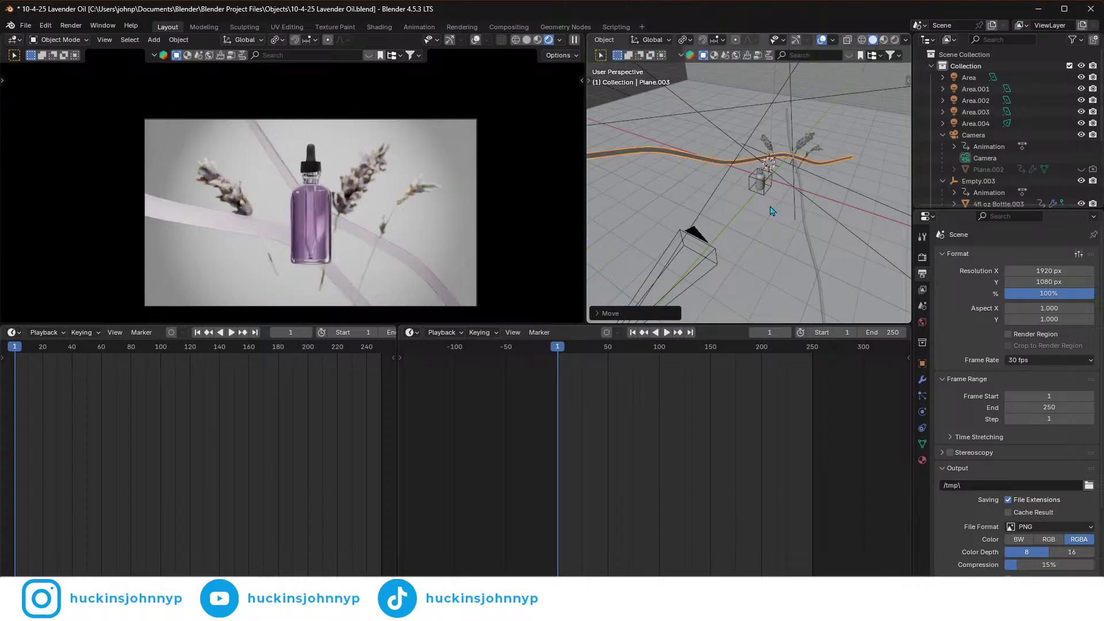
- Fine-tune the ribbon's height along global Z, lowering it slightly behind the bottle
scroll(768, 205, up, 4)
scroll(788, 160, up, 8)
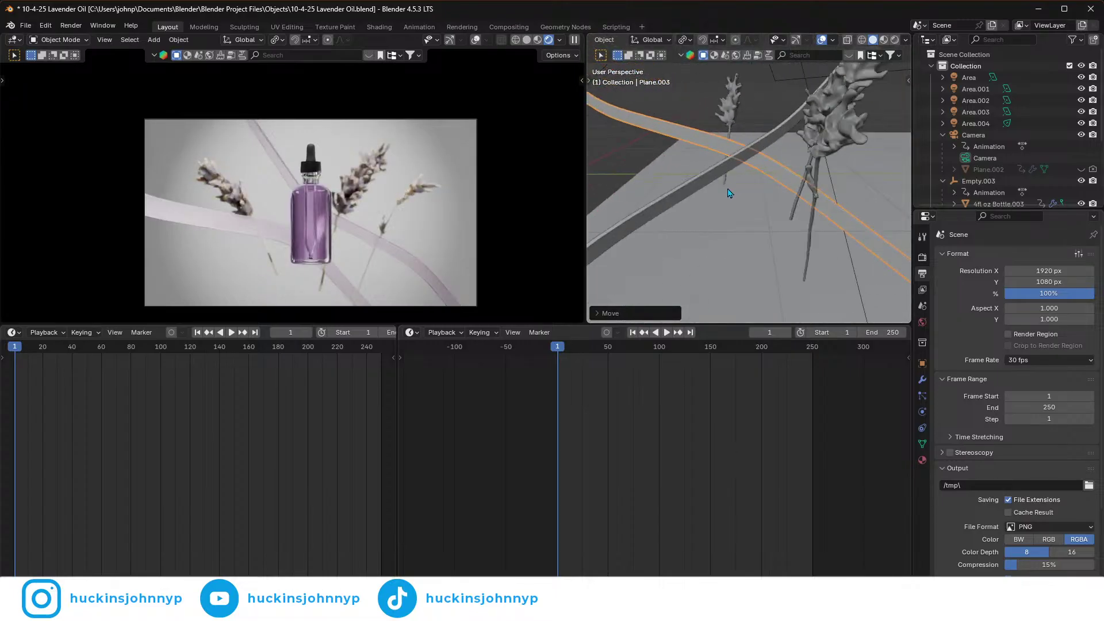
scroll(635, 194, down, 8)
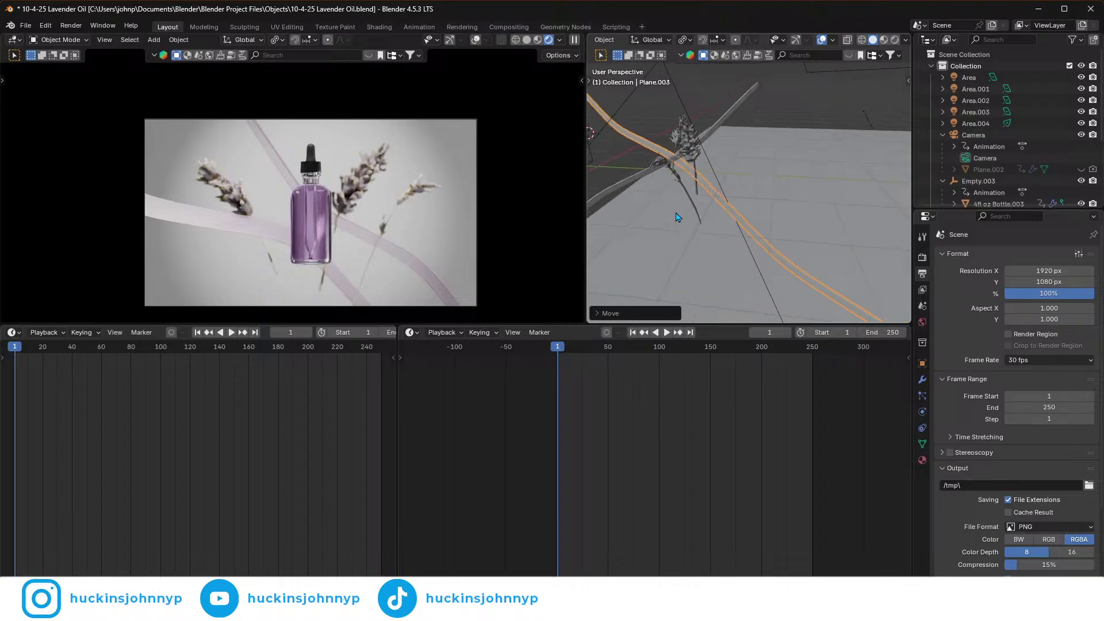
key(g)
key(z)
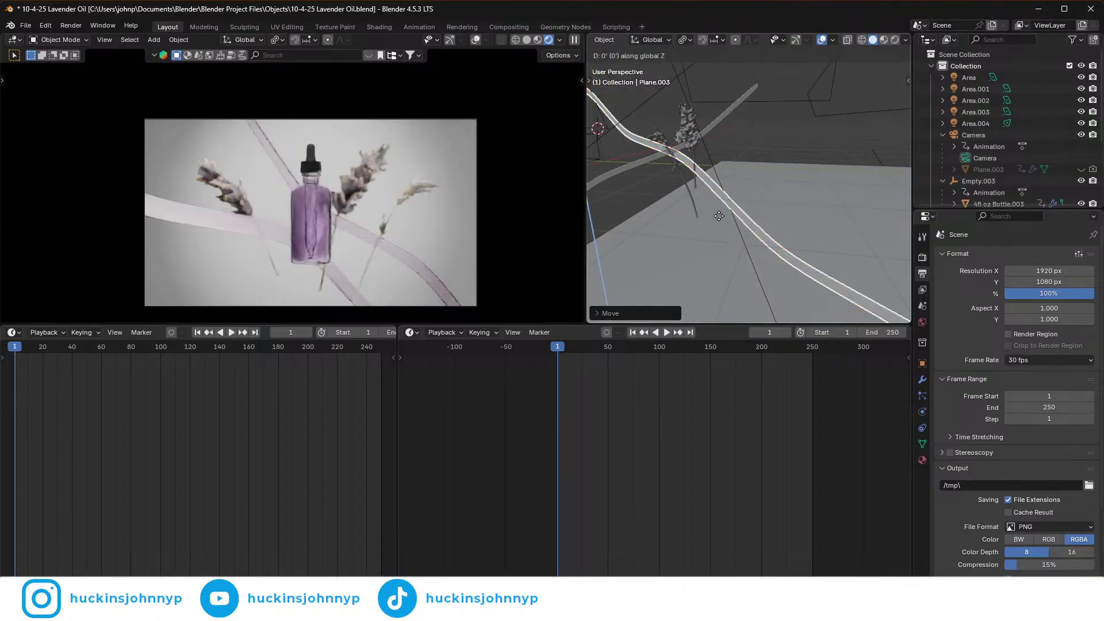
click(724, 214)
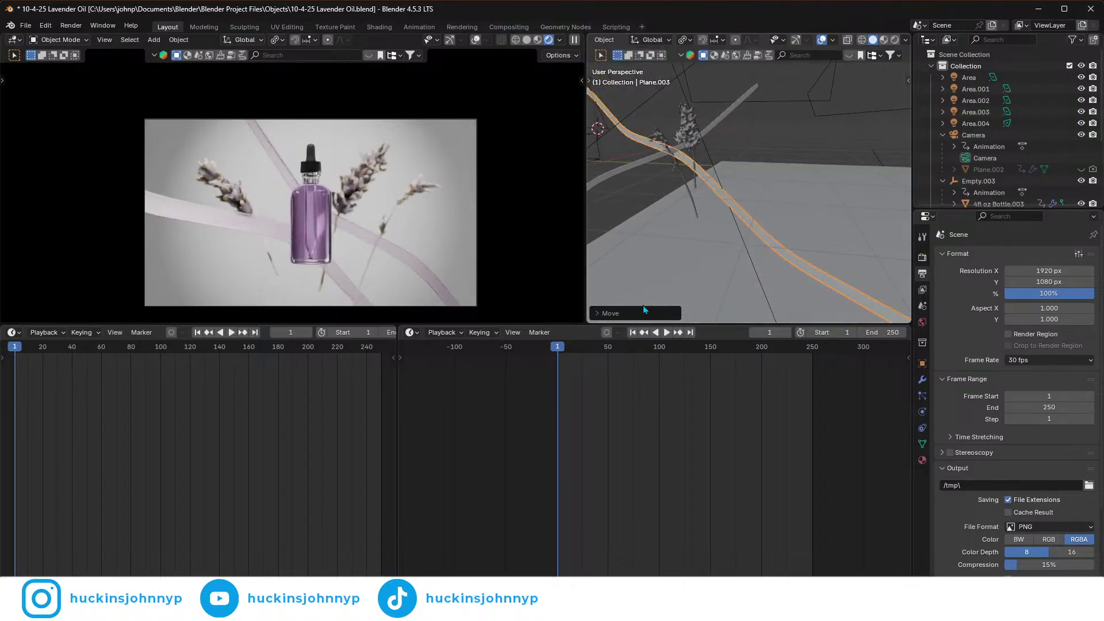
middle_drag(763, 190, 639, 188)
middle_drag(777, 184, 758, 206)
key(g)
key(z)
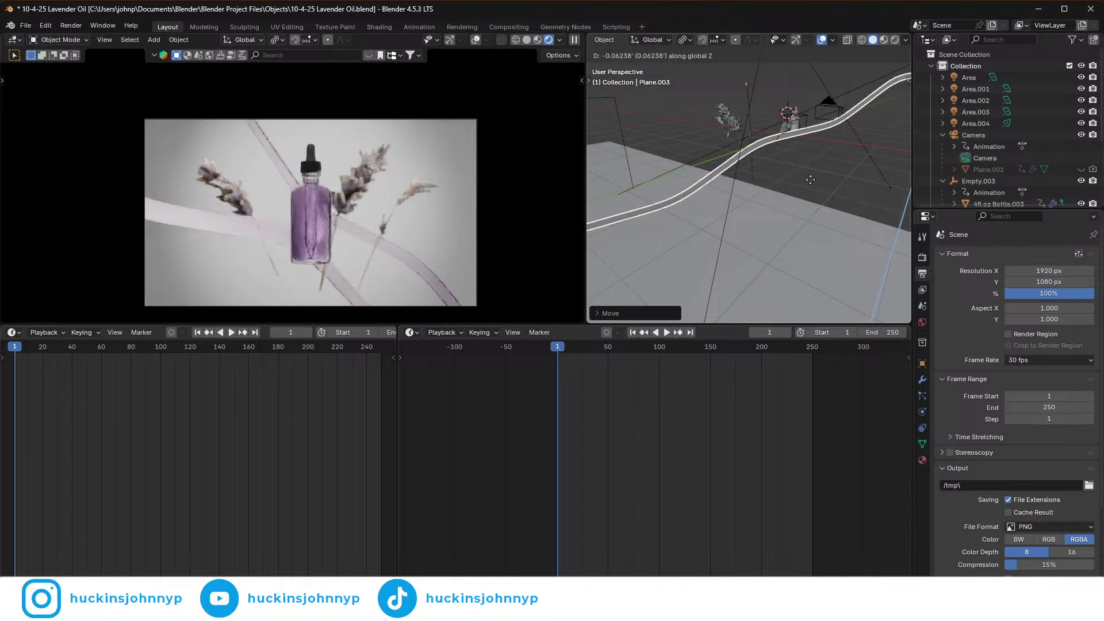
click(815, 210)
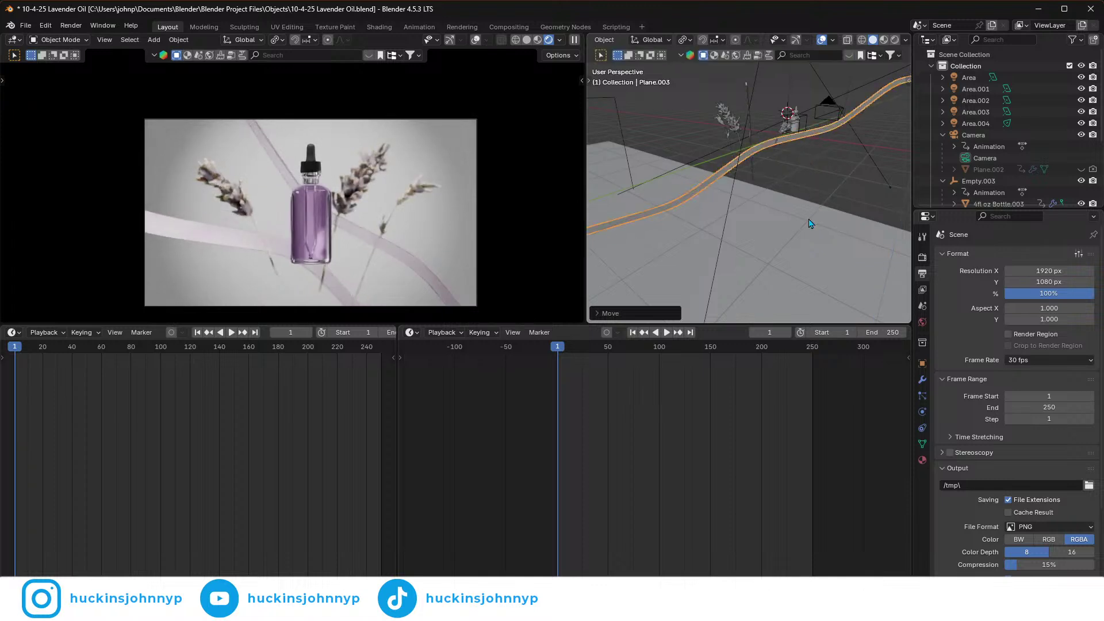
- Shift the ribbon about 0.8' in the negative direction along its local X axis
key(g)
key(x)
key(x)
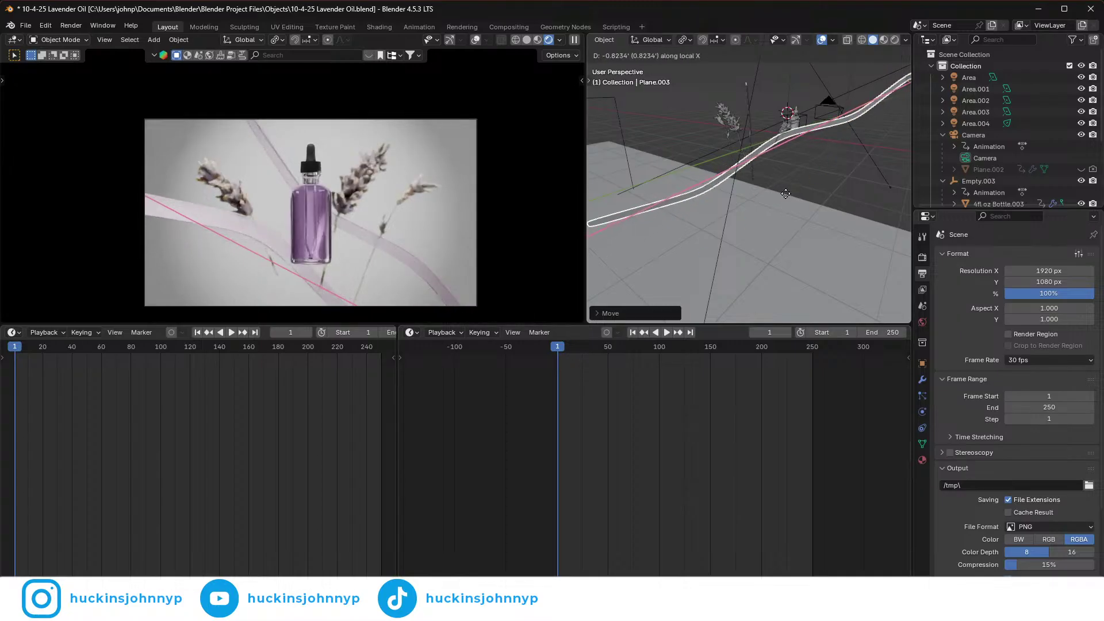
click(785, 195)
- Adjust the ribbon's placement again along its local X axis, checking its far end beside the lavender sprigs
mouse_move(763, 204)
middle_down()
mouse_move(770, 168)
mouse_move(730, 205)
mouse_move(773, 210)
middle_up()
middle_drag(844, 219, 813, 240)
scroll(810, 241, down, 6)
scroll(803, 248, down, 1)
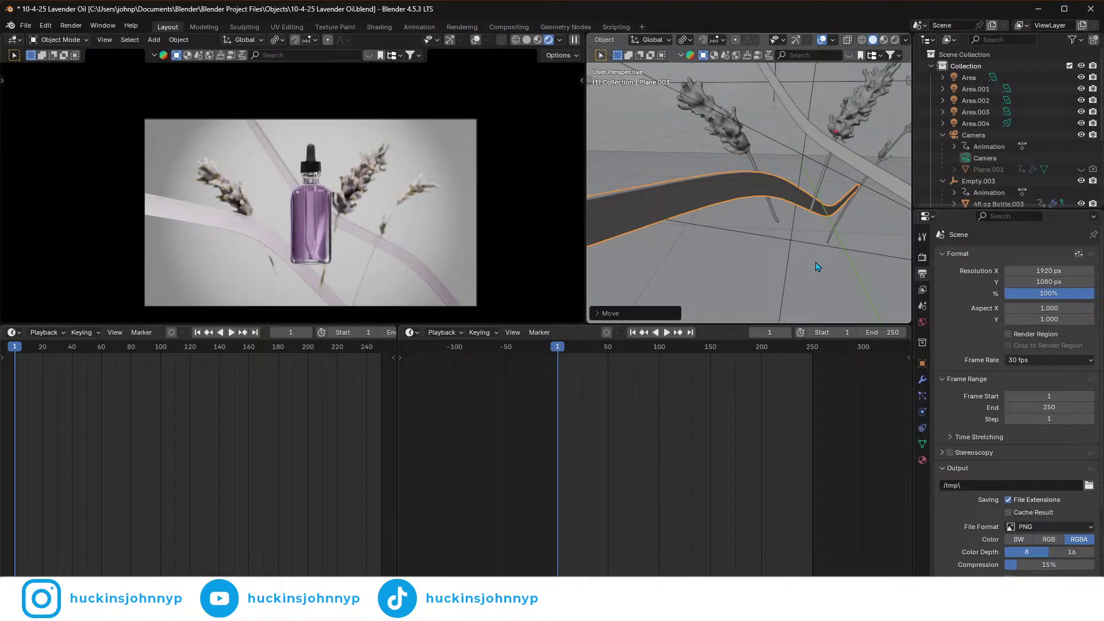
key(g)
key(x)
key(x)
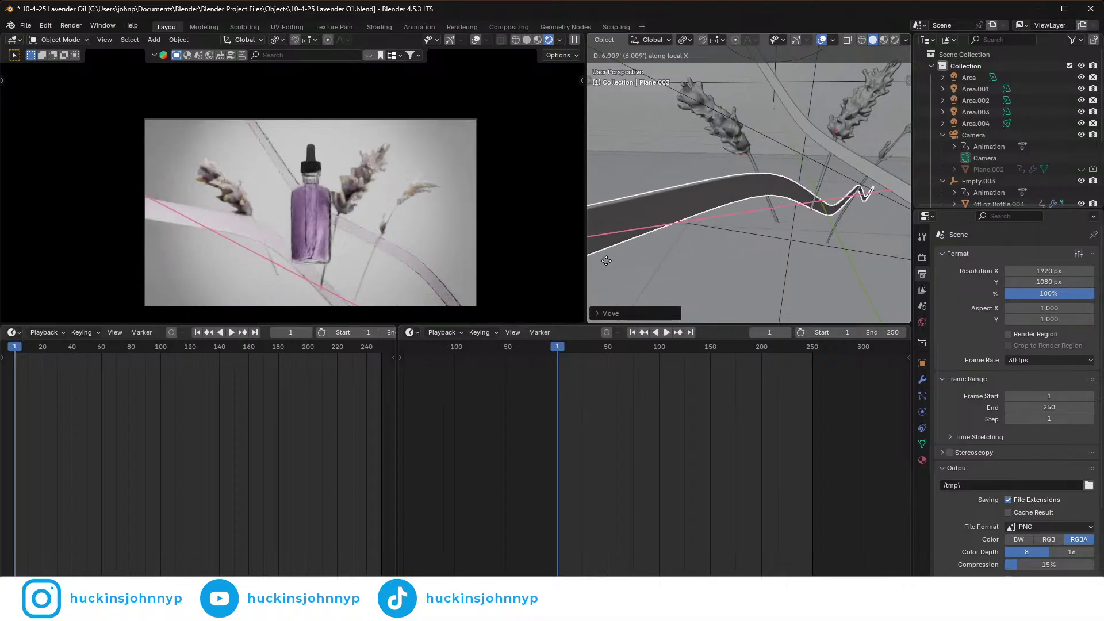
click(745, 244)
scroll(748, 243, down, 8)
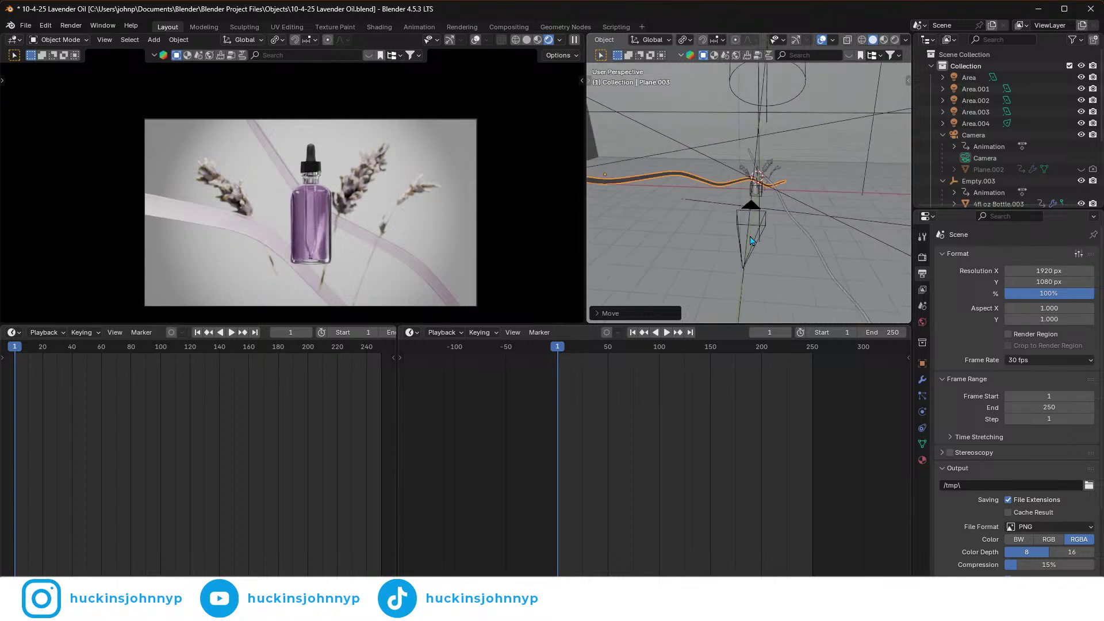
scroll(759, 245, down, 3)
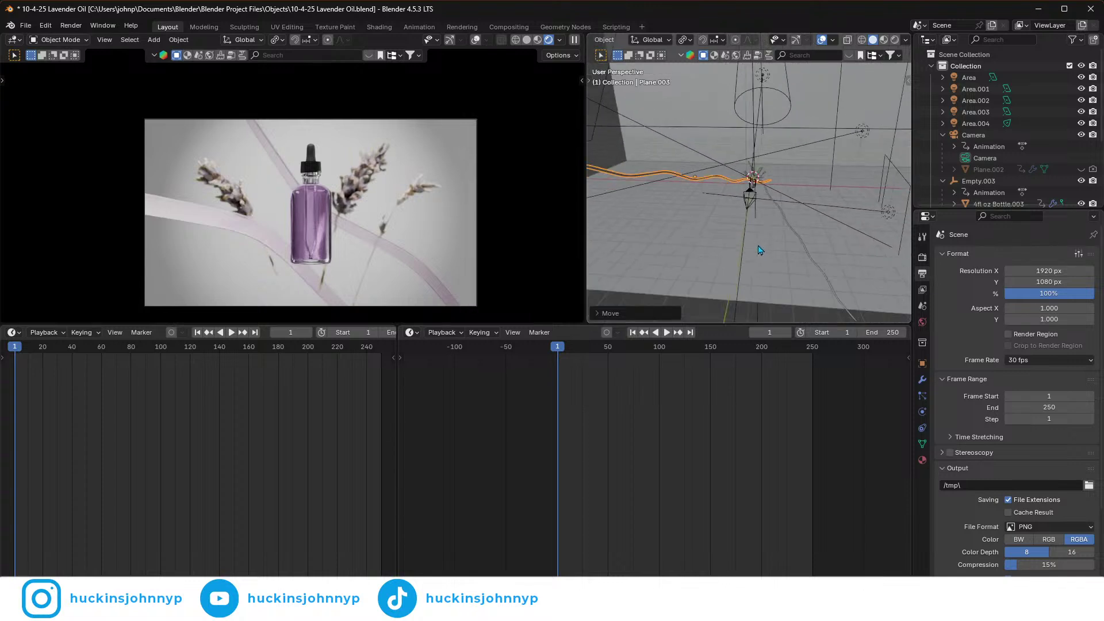
scroll(758, 251, down, 2)
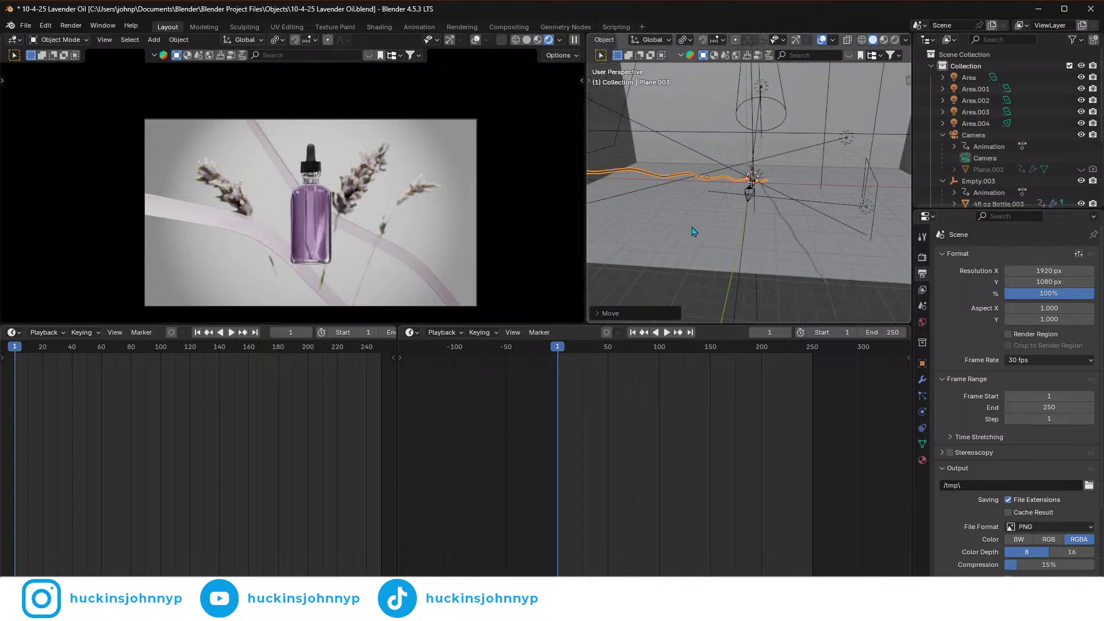
key(g)
key(x)
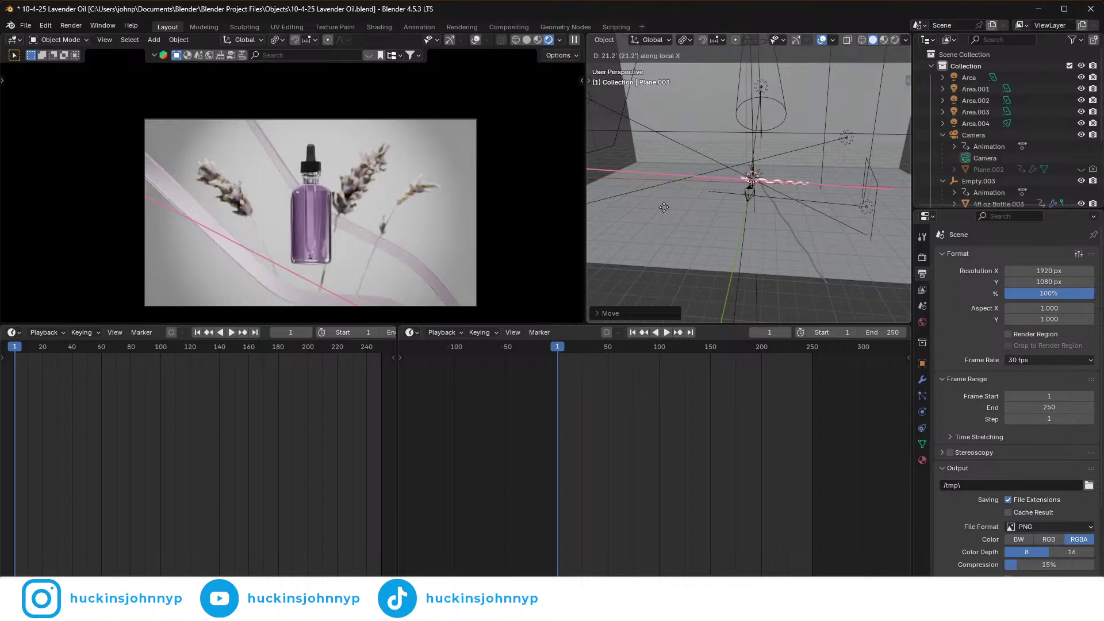
right_click(663, 210)
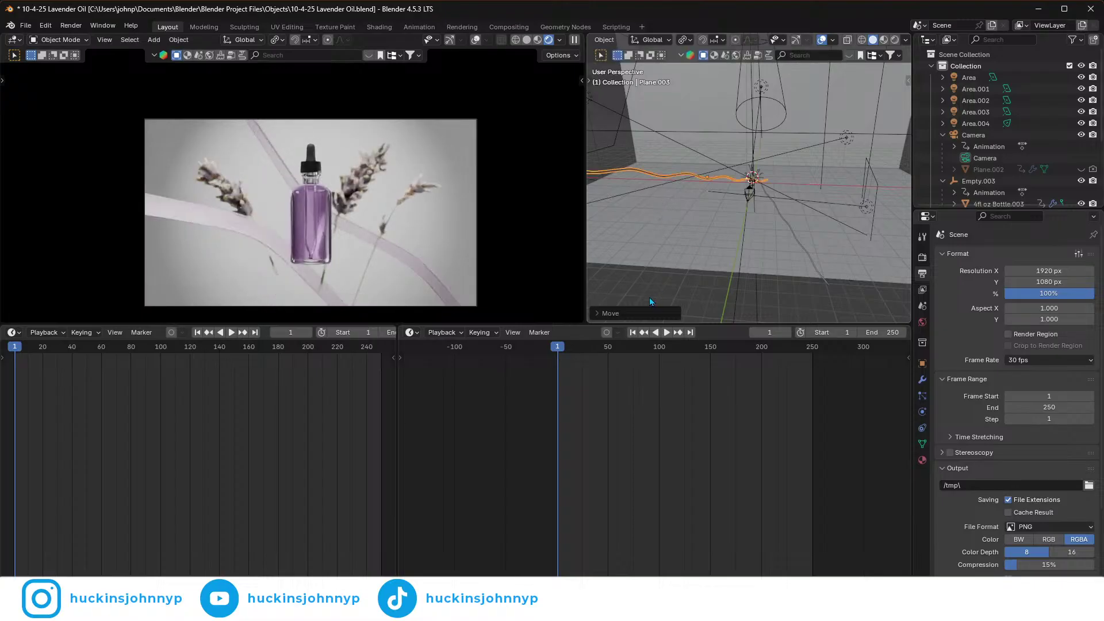
- Slide the ribbon along local X to its starting position and insert a keyframe for it at frame 1
key(g)
key(x)
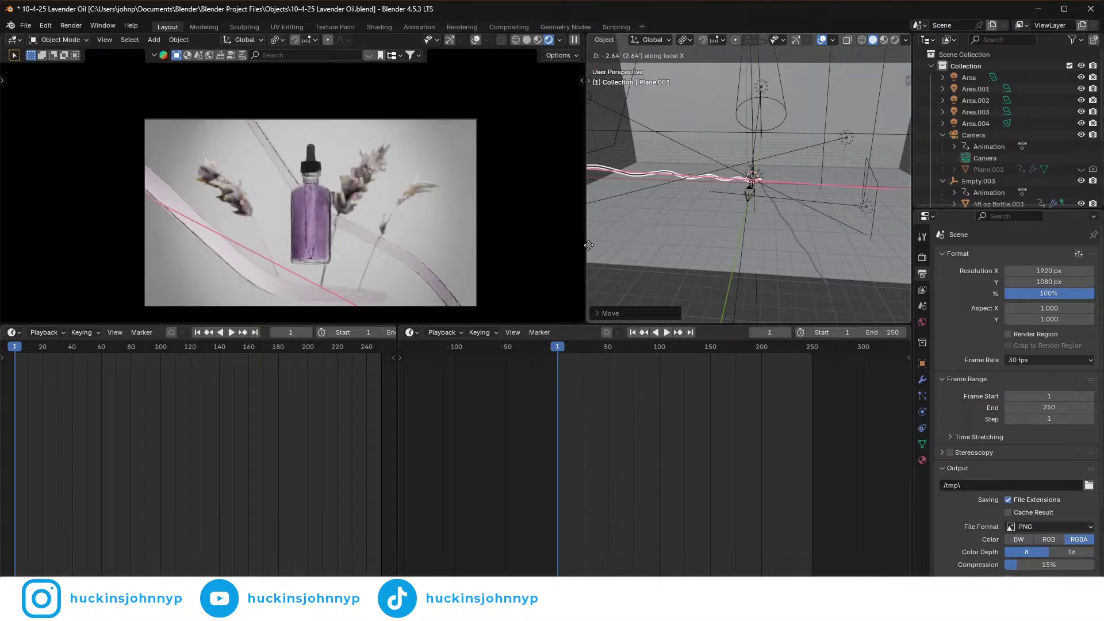
click(675, 247)
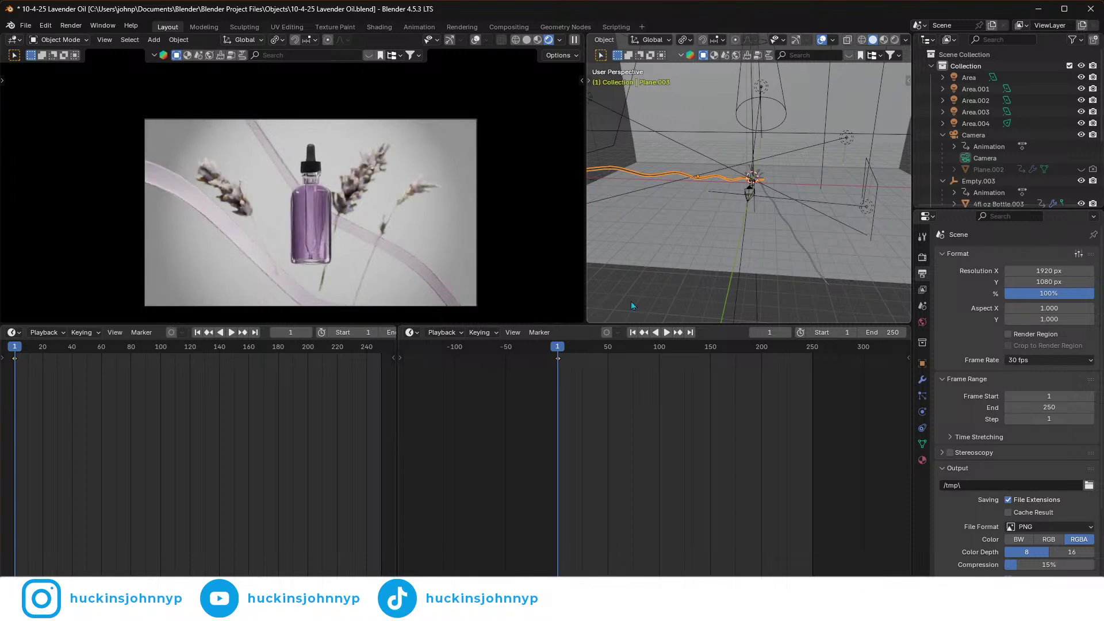
- At frame 250, move the ribbon about 23' along its local X axis to its end position
drag(561, 347, 812, 368)
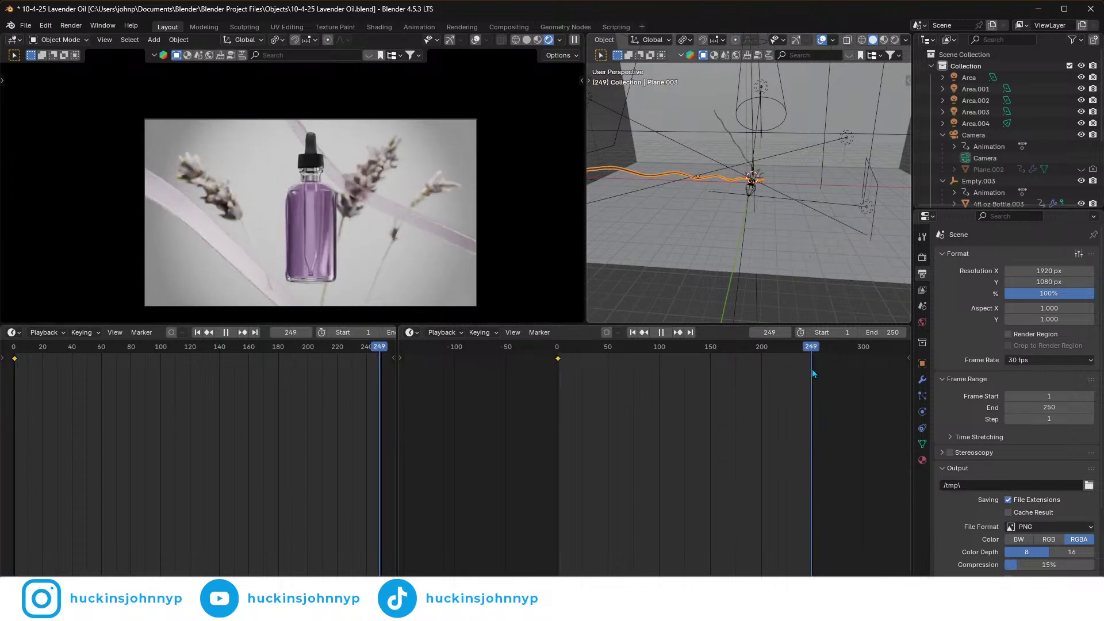
key(g)
key(x)
key(x)
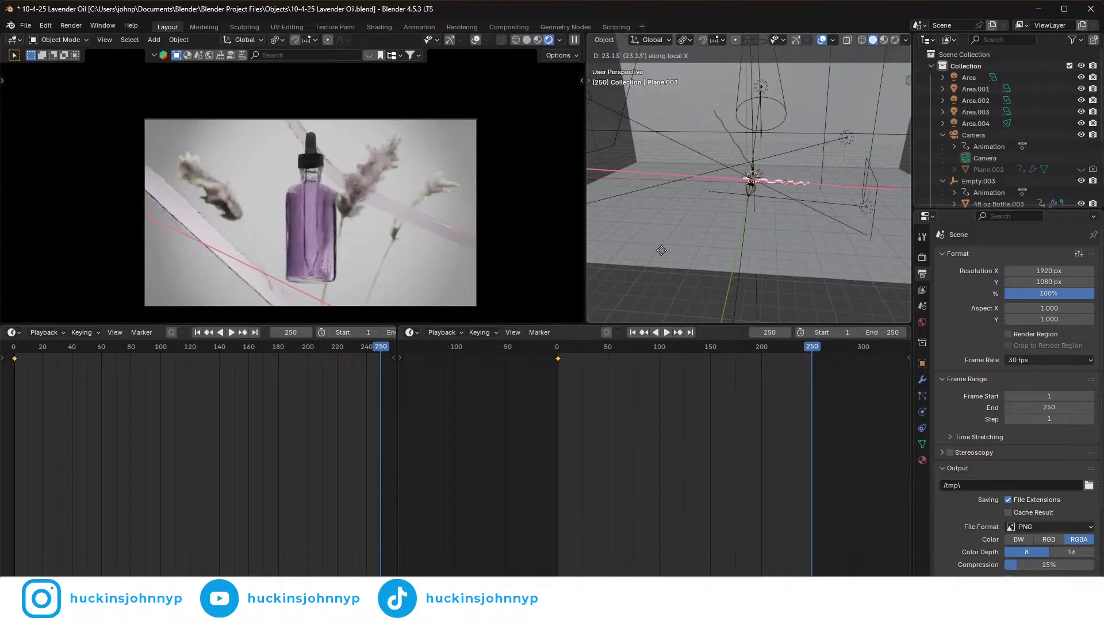
click(660, 254)
- Raise the ribbon slightly along global Z and insert a keyframe for its end position at frame 250
key(g)
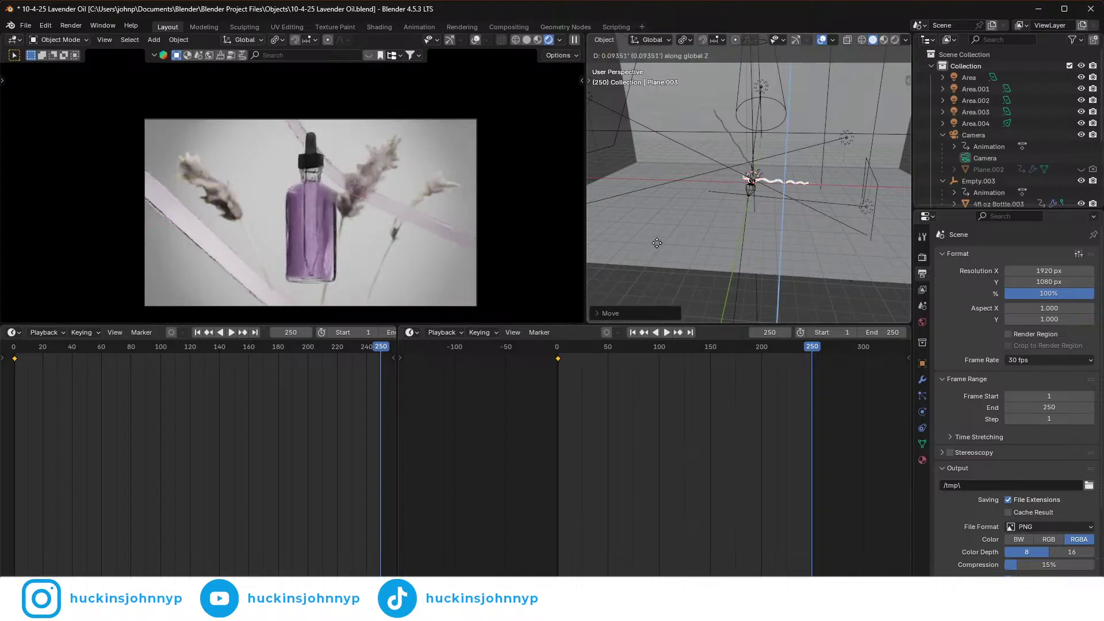
key(z)
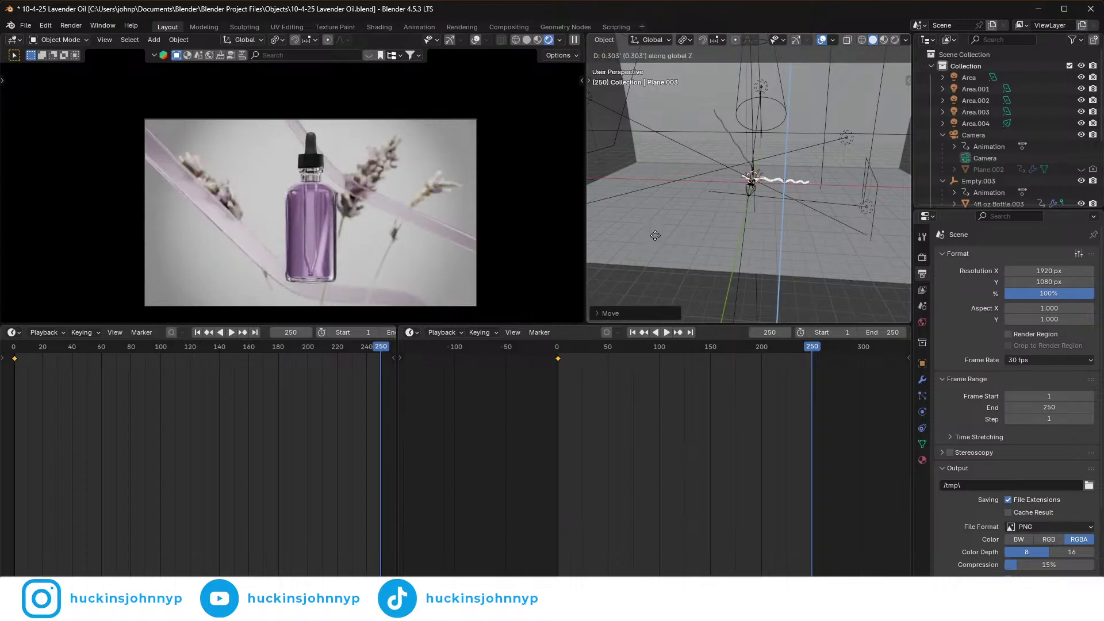
click(657, 239)
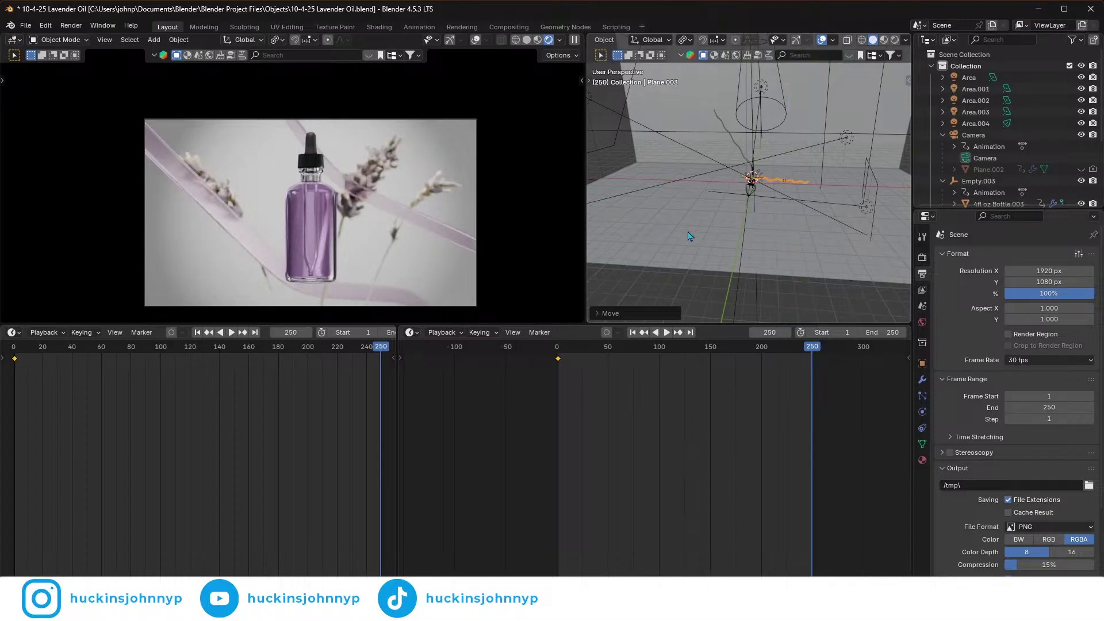
key(ctrl+shift+space)
- Set both ribbon keyframes to Linear interpolation and play the animation to review the ribbon's motion
drag(831, 361, 517, 381)
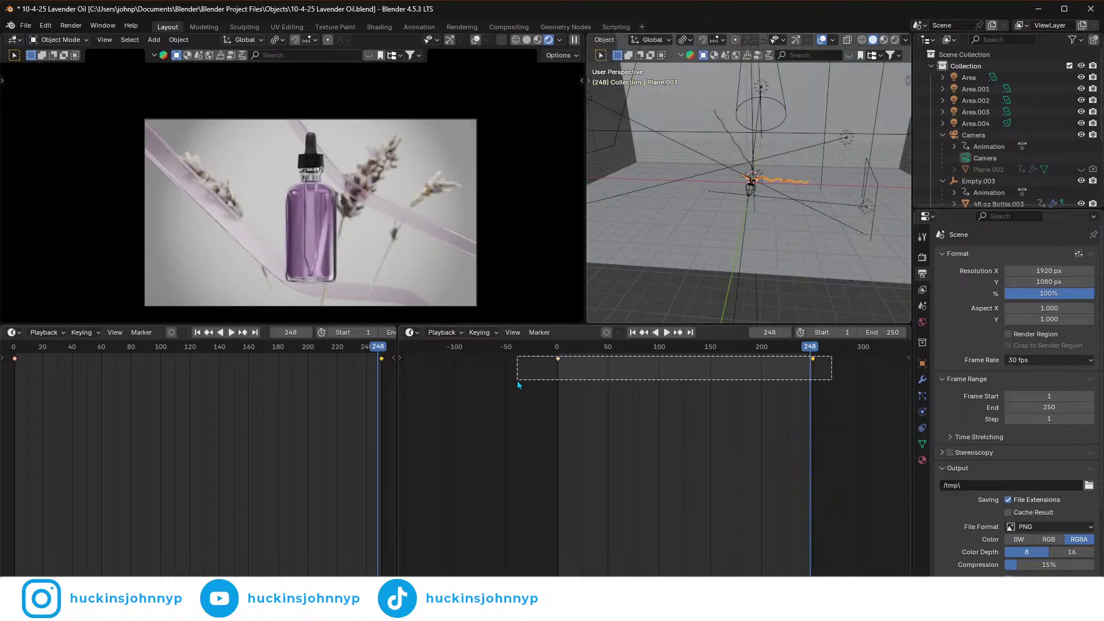
right_click(603, 387)
mouse_move(581, 387)
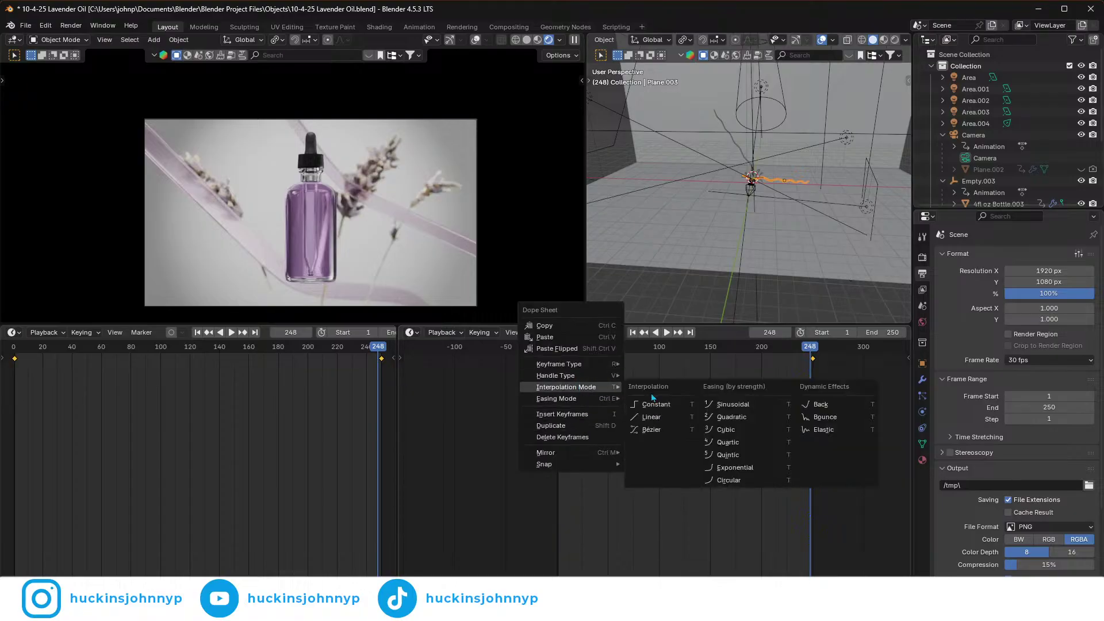
click(652, 417)
key(space)
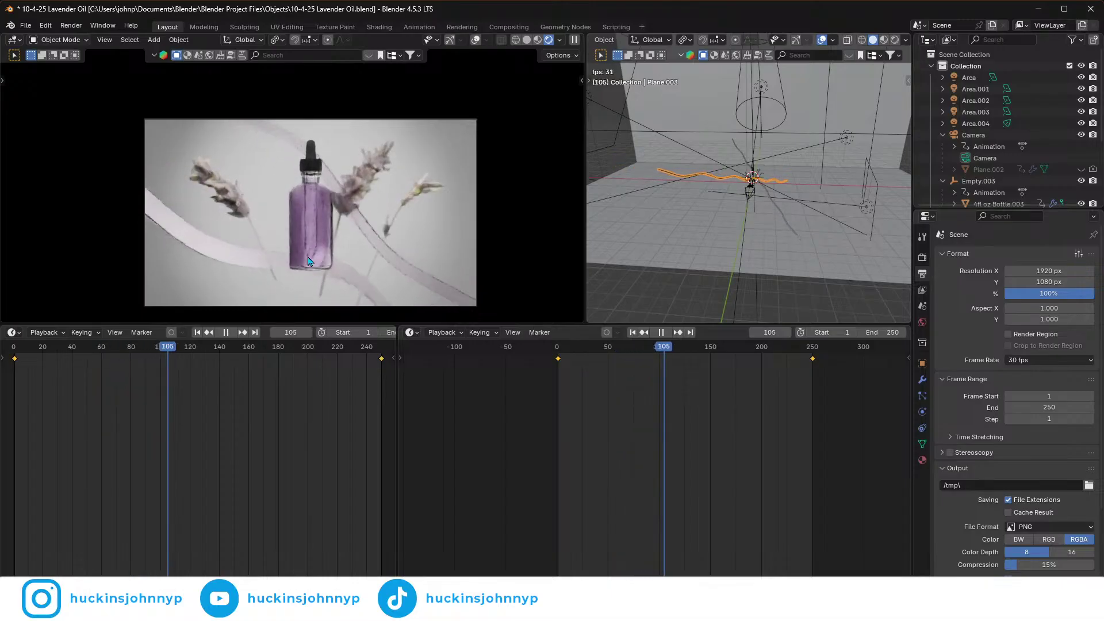
- Play back the ribbon animation, stop it, and select the camera in the scene
key(space)
key(space)
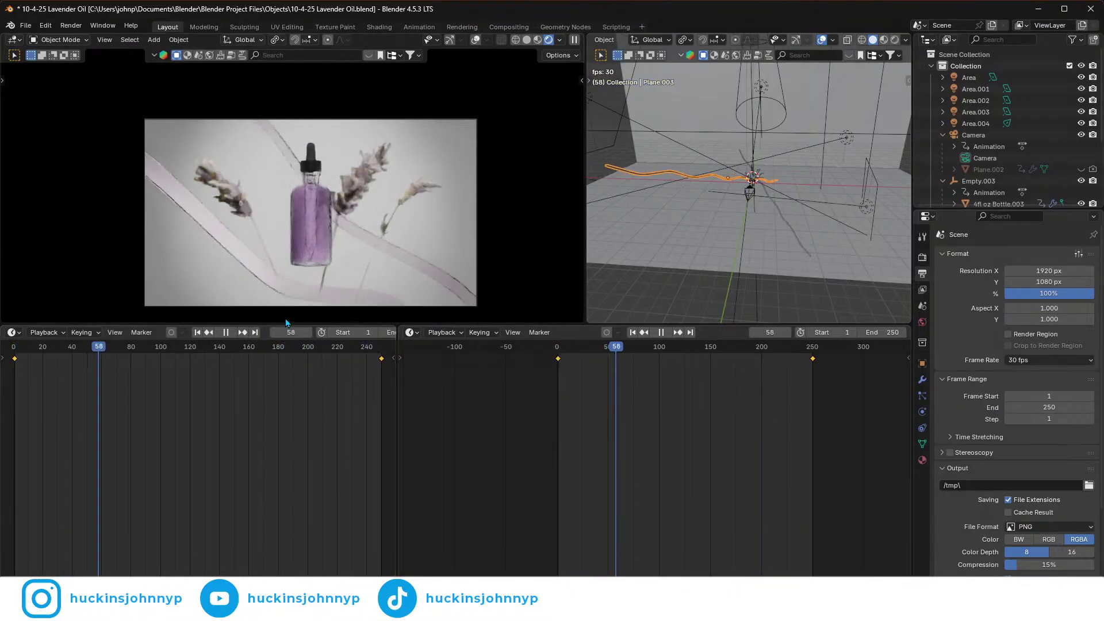
key(space)
middle_drag(696, 227, 715, 205)
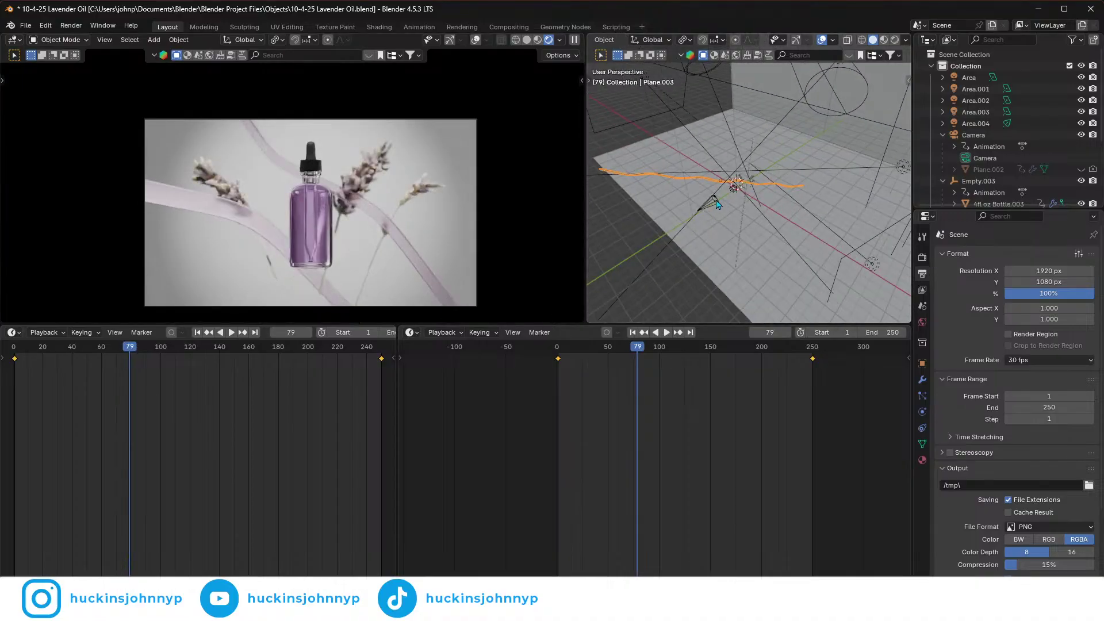
click(691, 268)
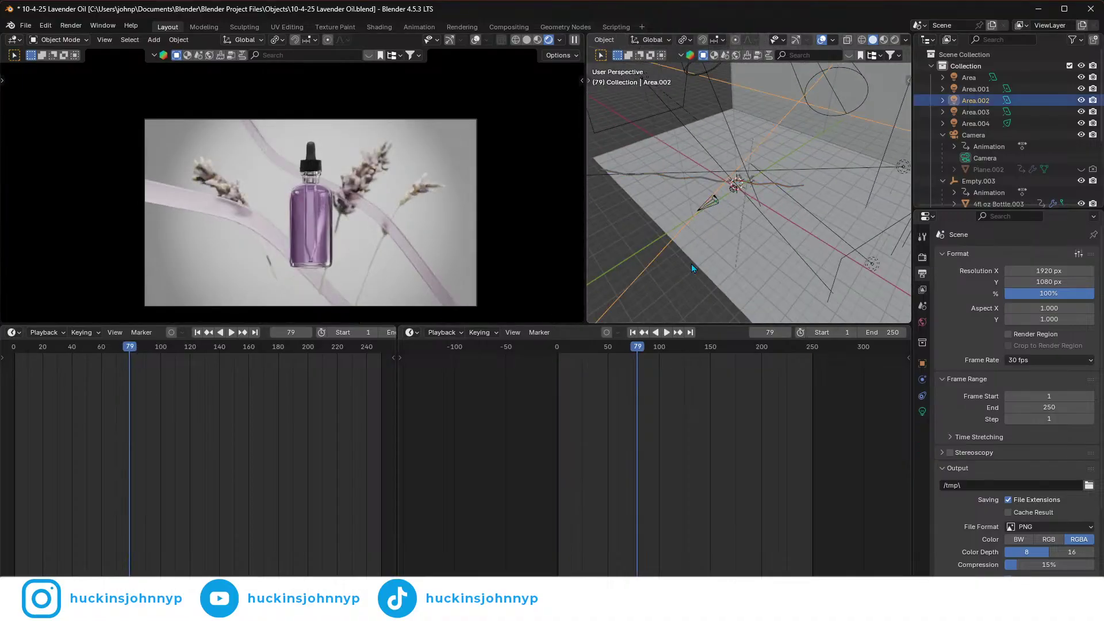
click(715, 206)
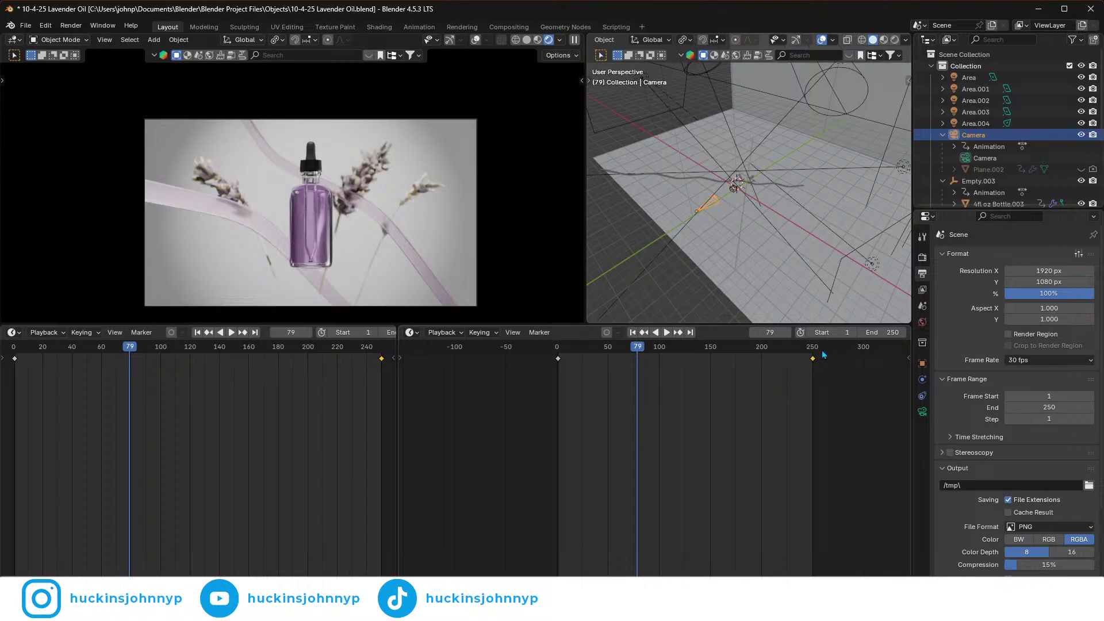
- Scrub through the camera's animation, switch the second timeline to the Graph Editor, and isolate and frame the camera's Y Location curve
click(596, 385)
drag(533, 388, 842, 355)
click(411, 334)
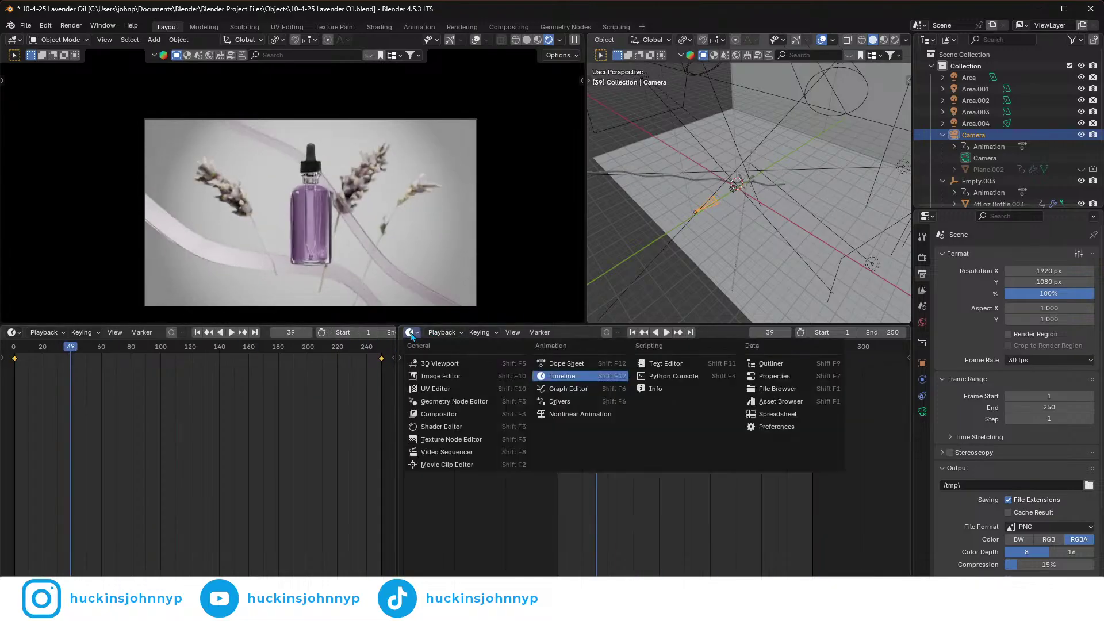
click(559, 390)
key(Home)
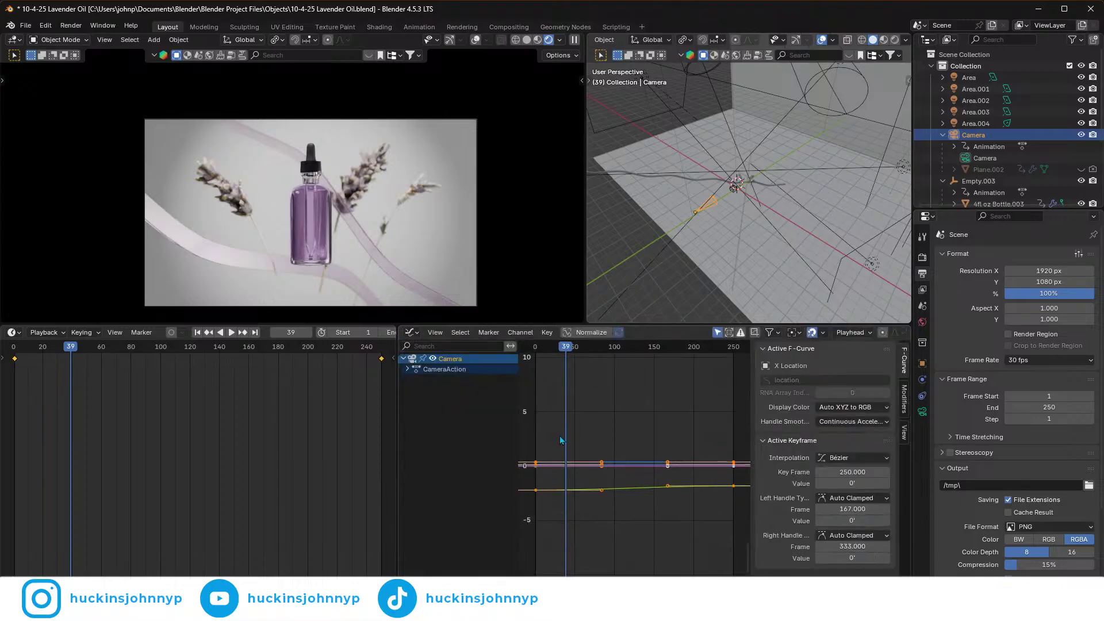
click(411, 380)
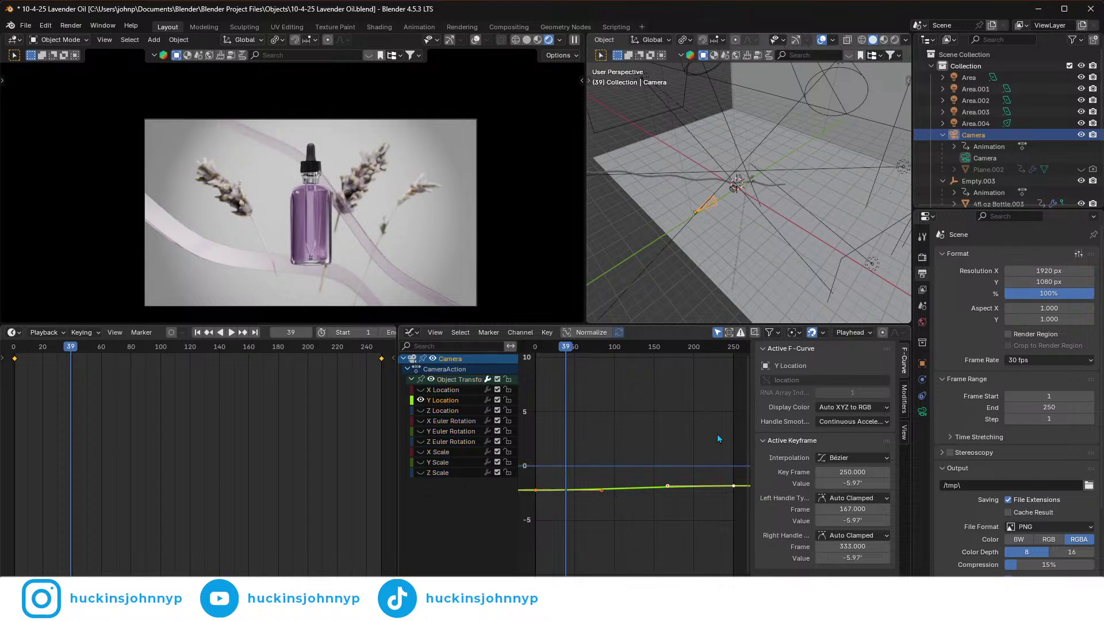
key(n)
middle_drag(734, 528, 735, 448)
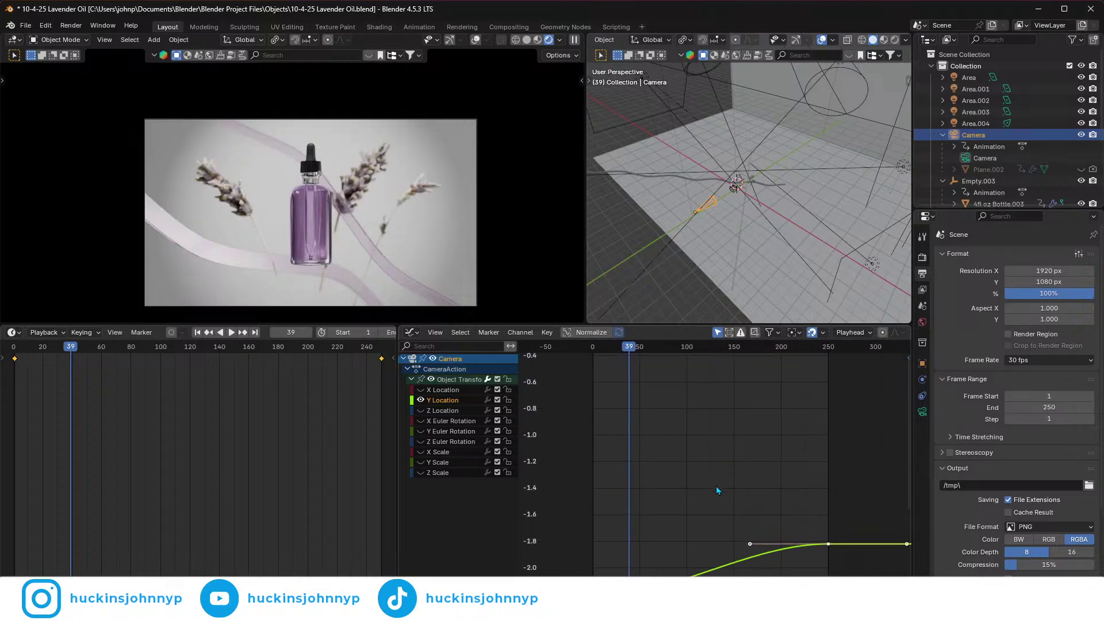
ctrl+middle_drag(710, 475, 724, 499)
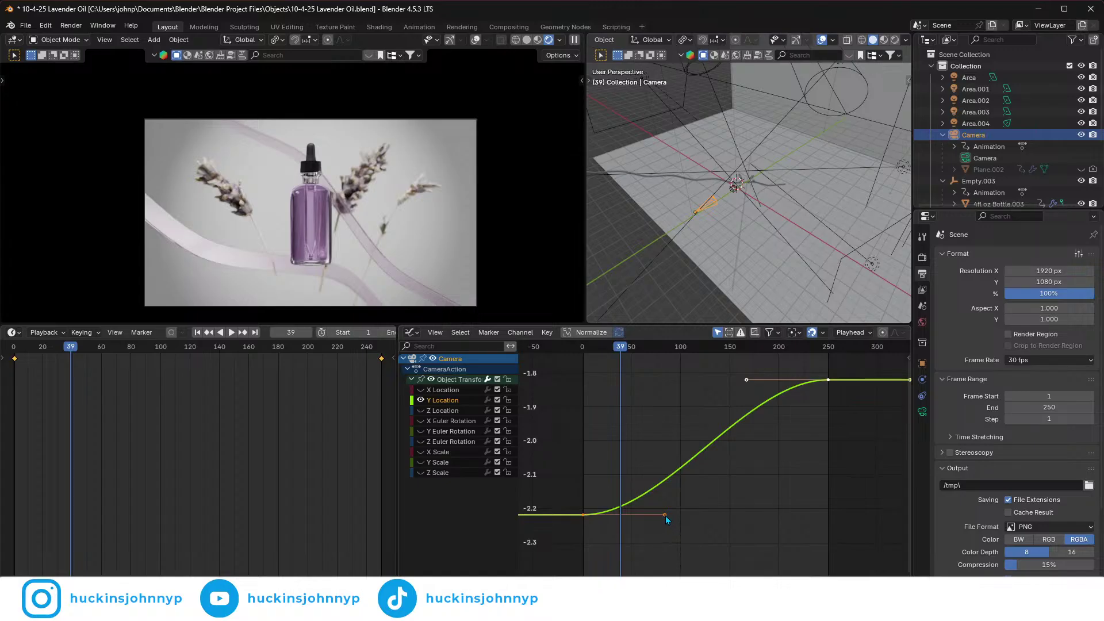
- Lengthen the Y Location curve's inner handles, by about 100 frames at the start keyframe and 90 at the end keyframe, and preview the camera move
key(g)
key(x)
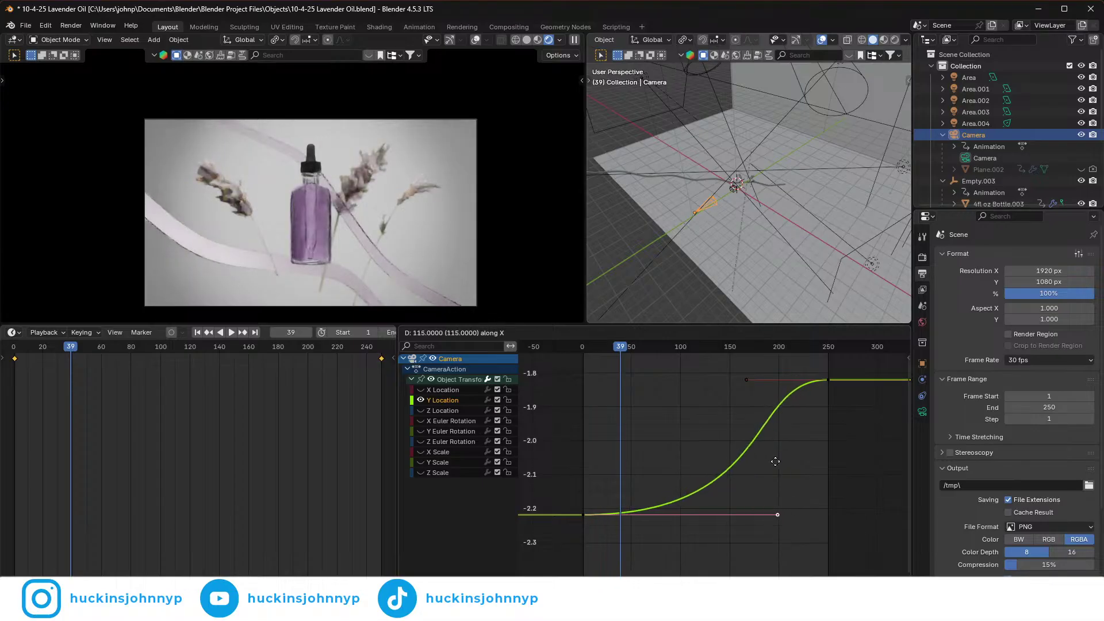
click(763, 453)
click(747, 381)
key(g)
key(x)
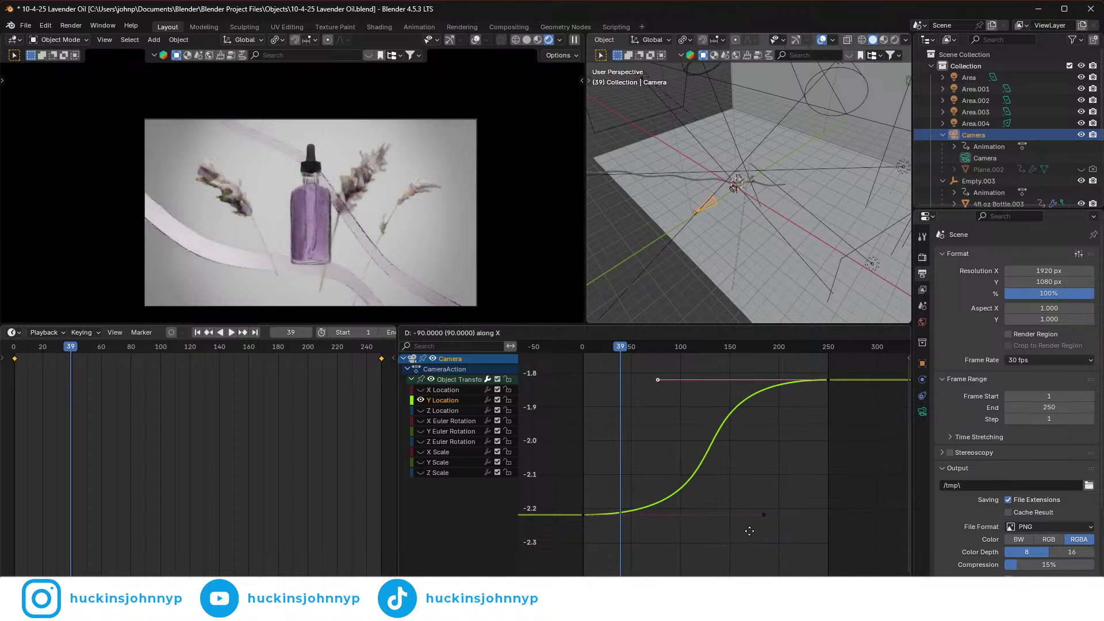
click(772, 538)
key(space)
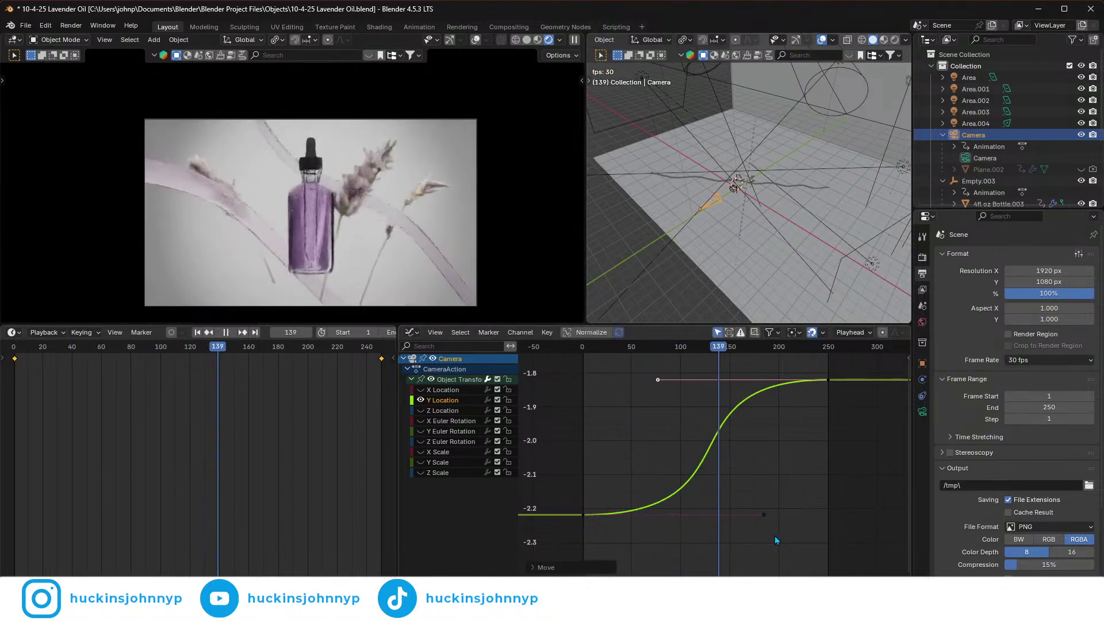
key(space)
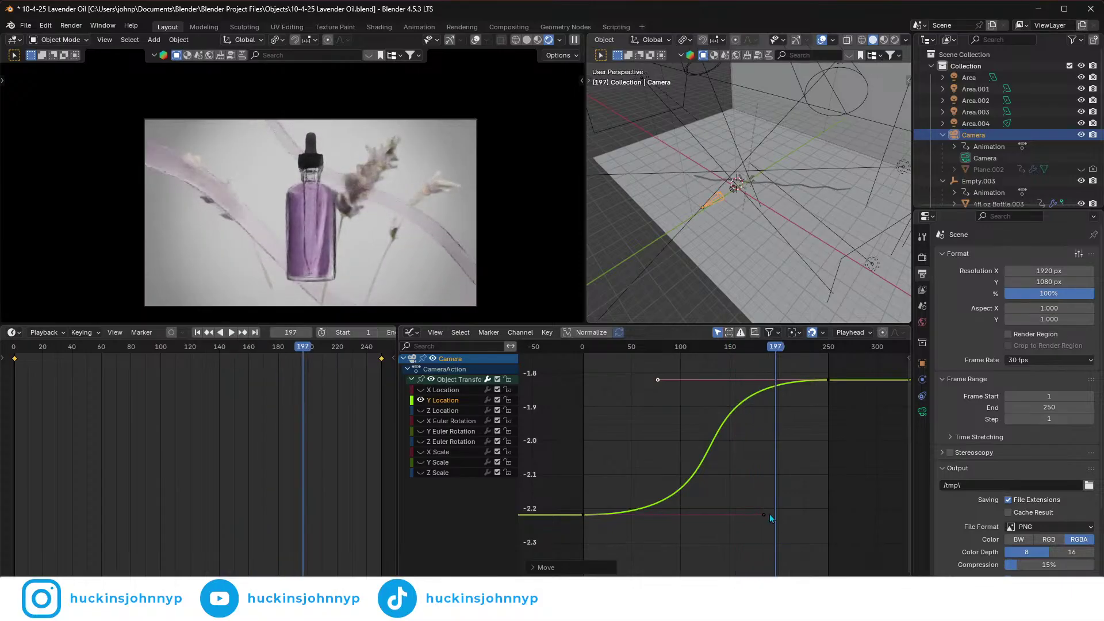
- Extend the start keyframe's handle about 24 more frames and the end keyframe's handle about 12 more along X, and replay the animation from the start
click(763, 514)
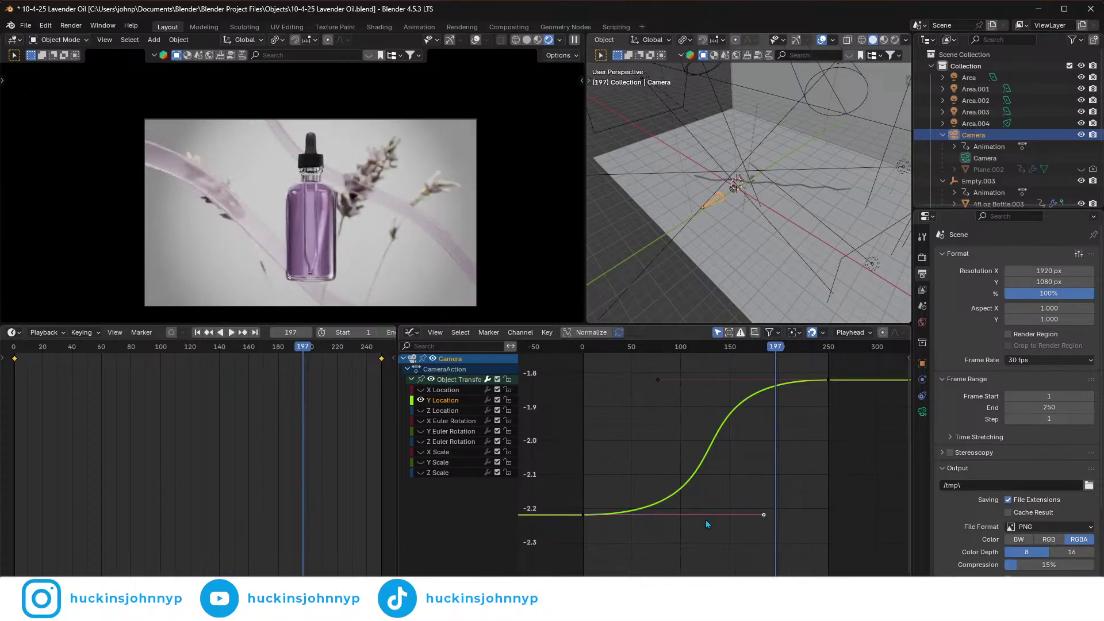
key(g)
key(x)
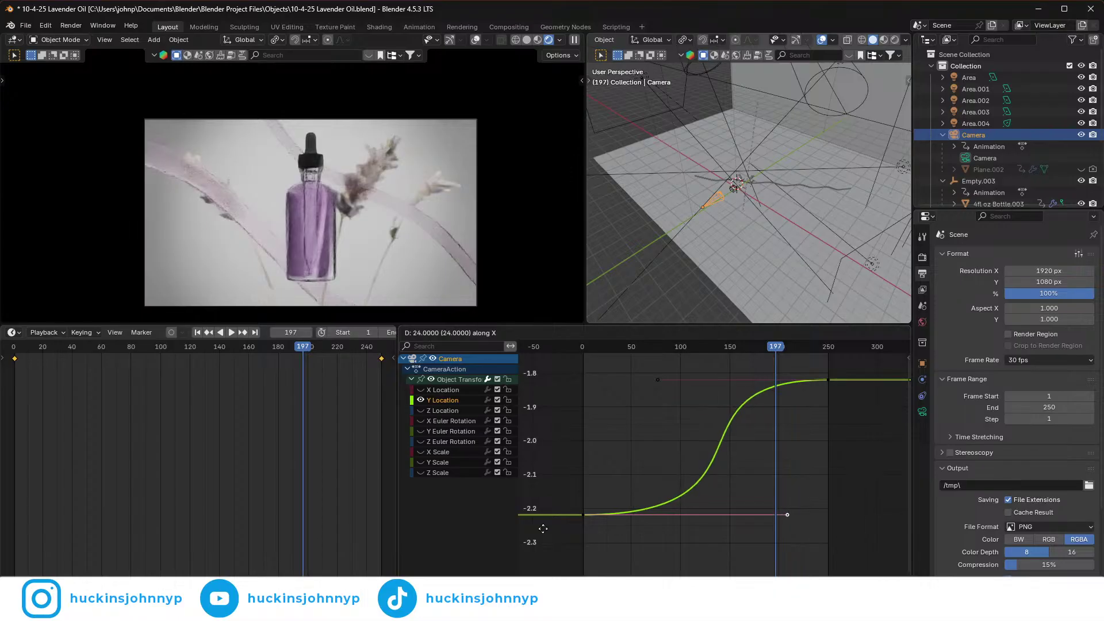
click(550, 517)
click(654, 387)
key(g)
key(x)
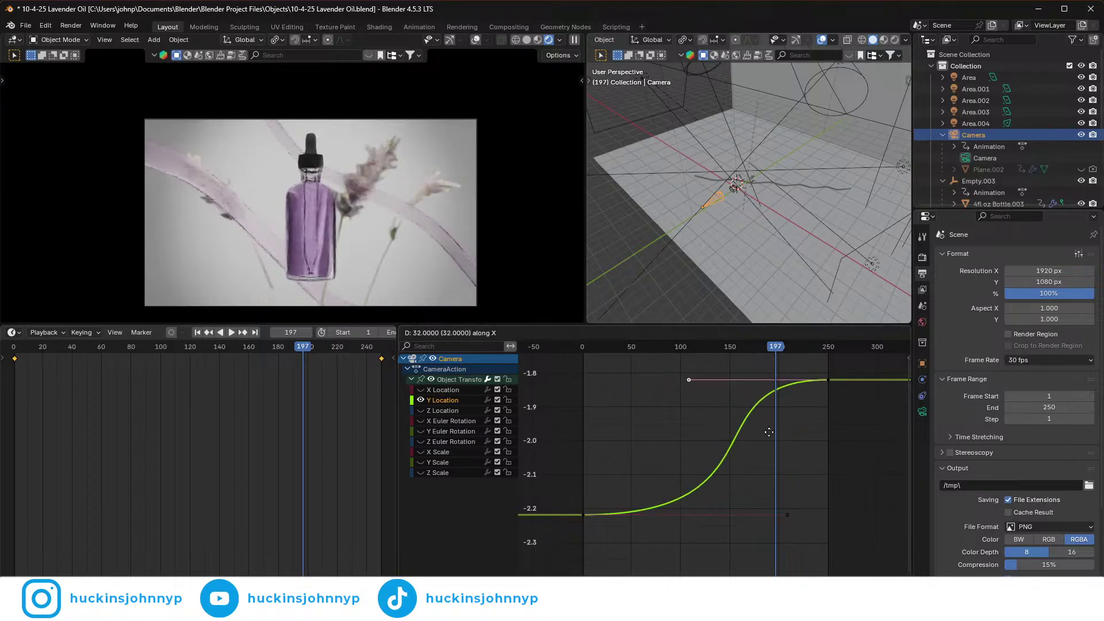
click(731, 459)
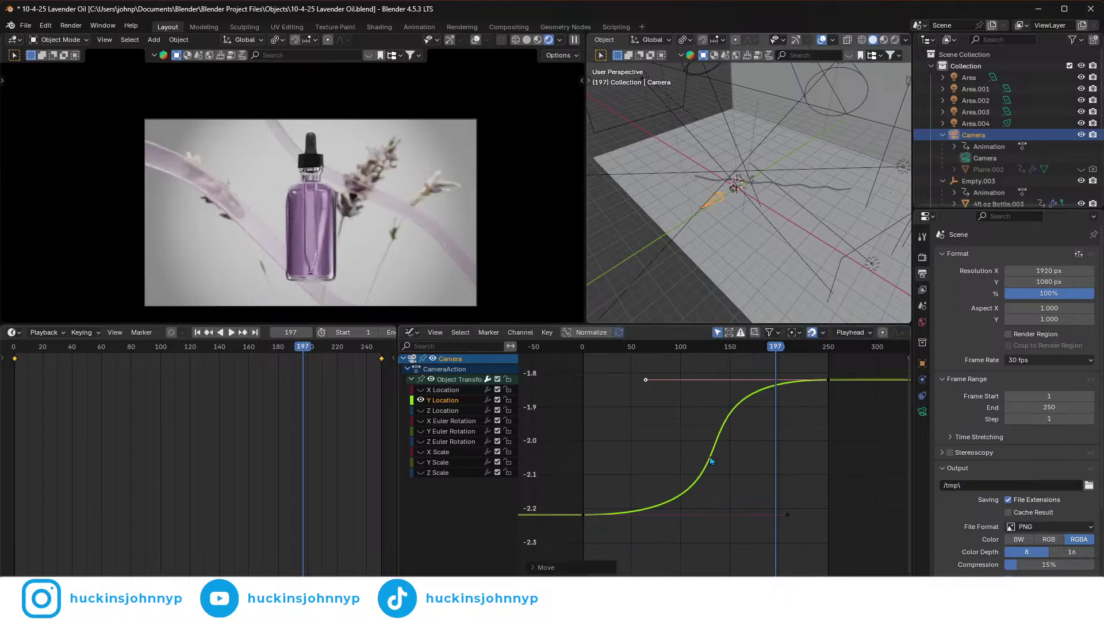
key(shift+Left)
key(space)
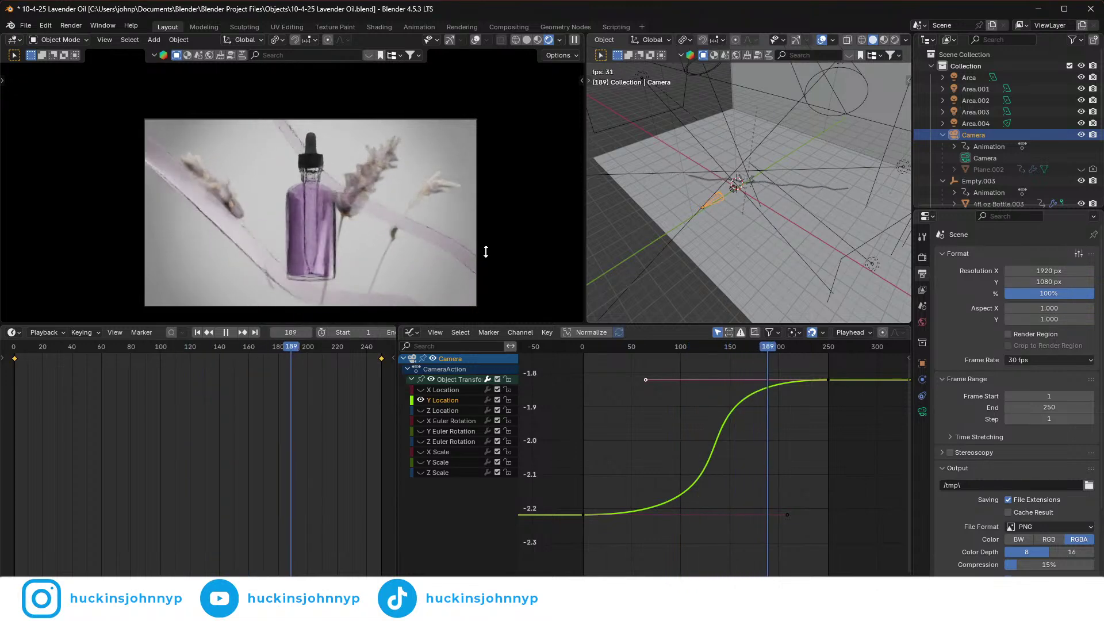
key(space)
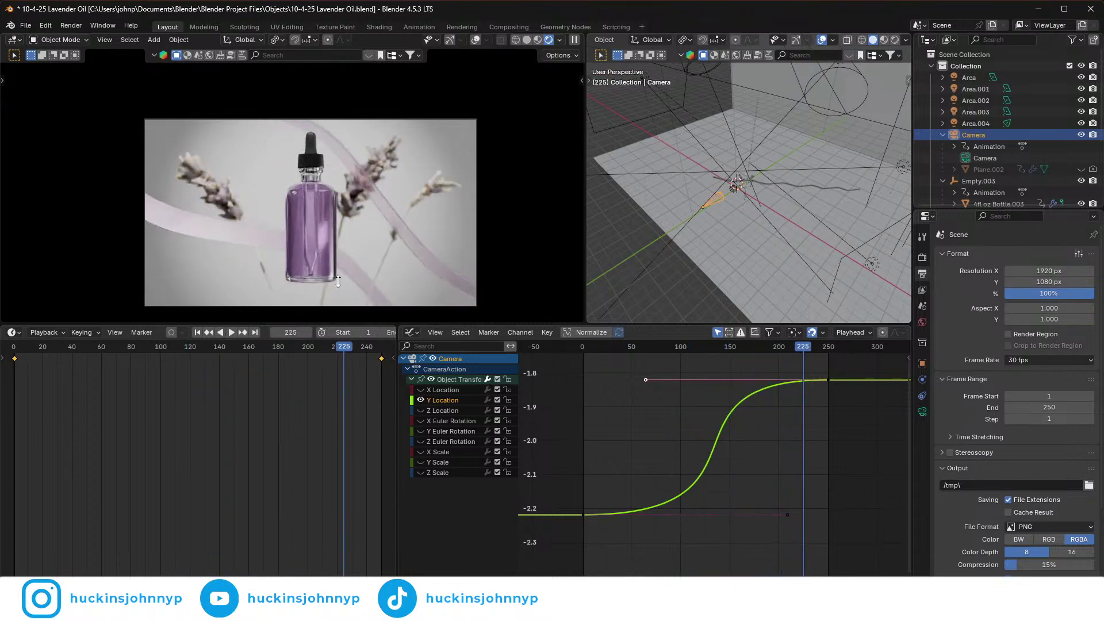
- Zoom in on the bottle and shift the middle lavender sprig slightly along global X, away from the bottle
scroll(337, 282, down, 1)
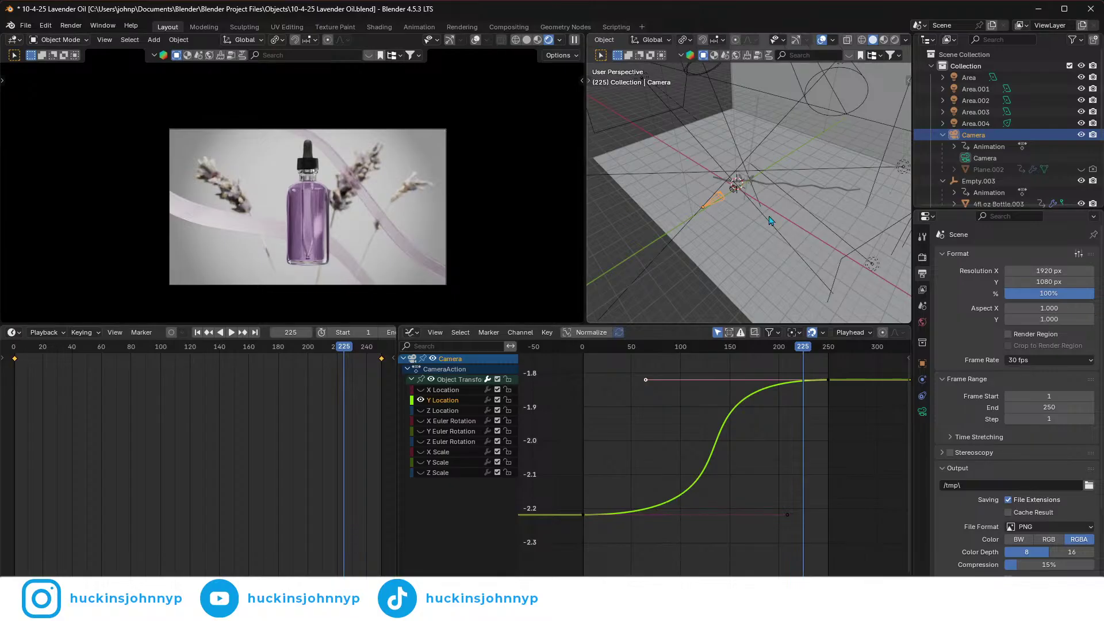
scroll(771, 220, up, 6)
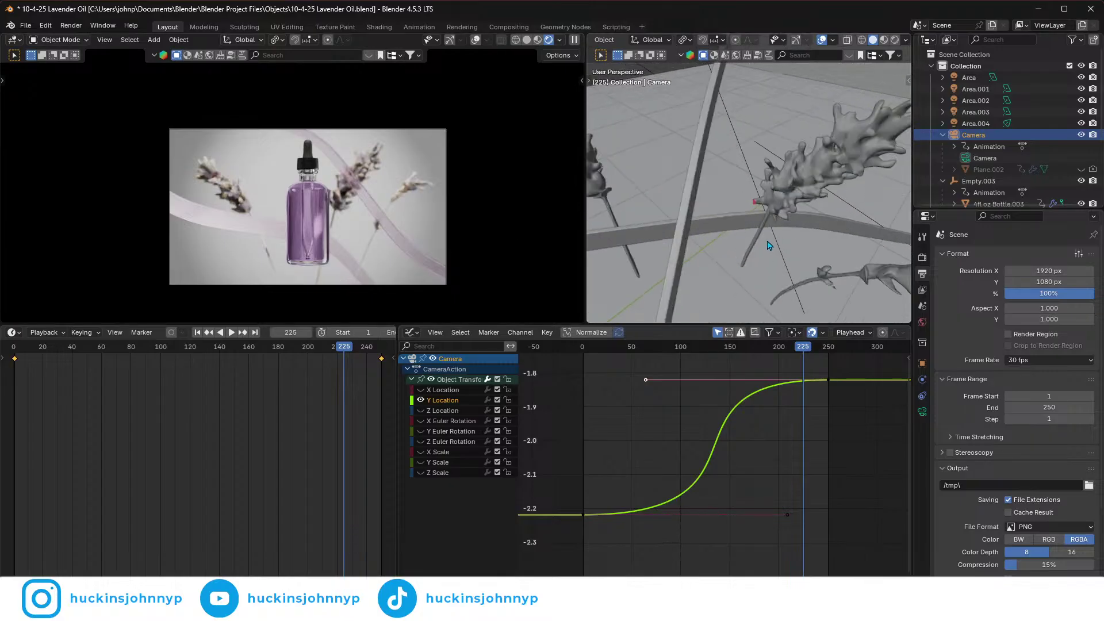
scroll(378, 251, up, 6)
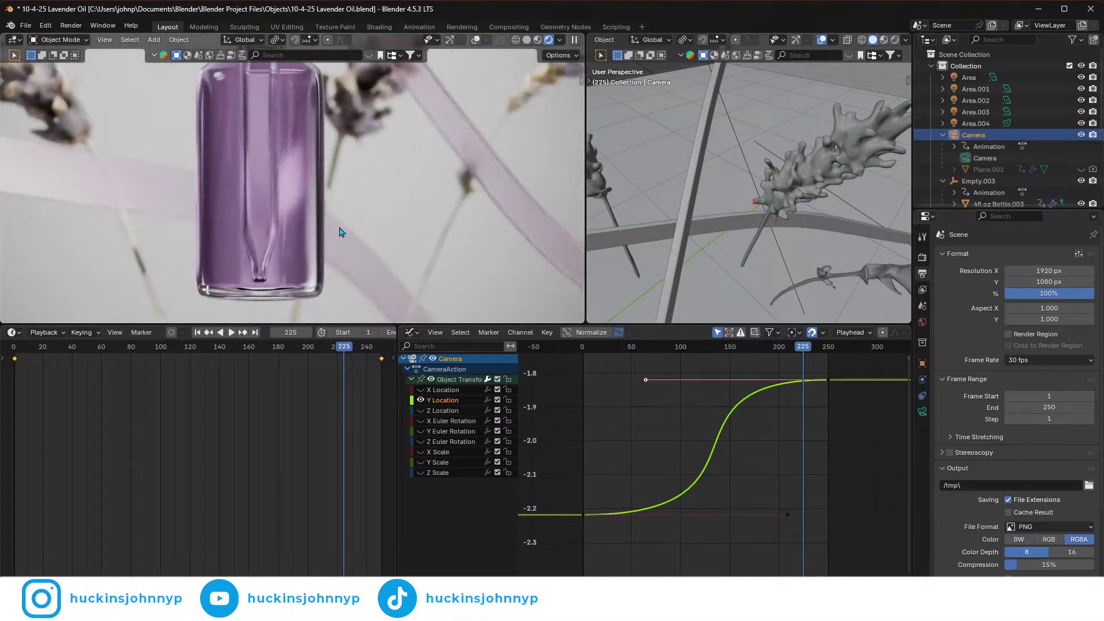
click(797, 192)
key(g)
key(x)
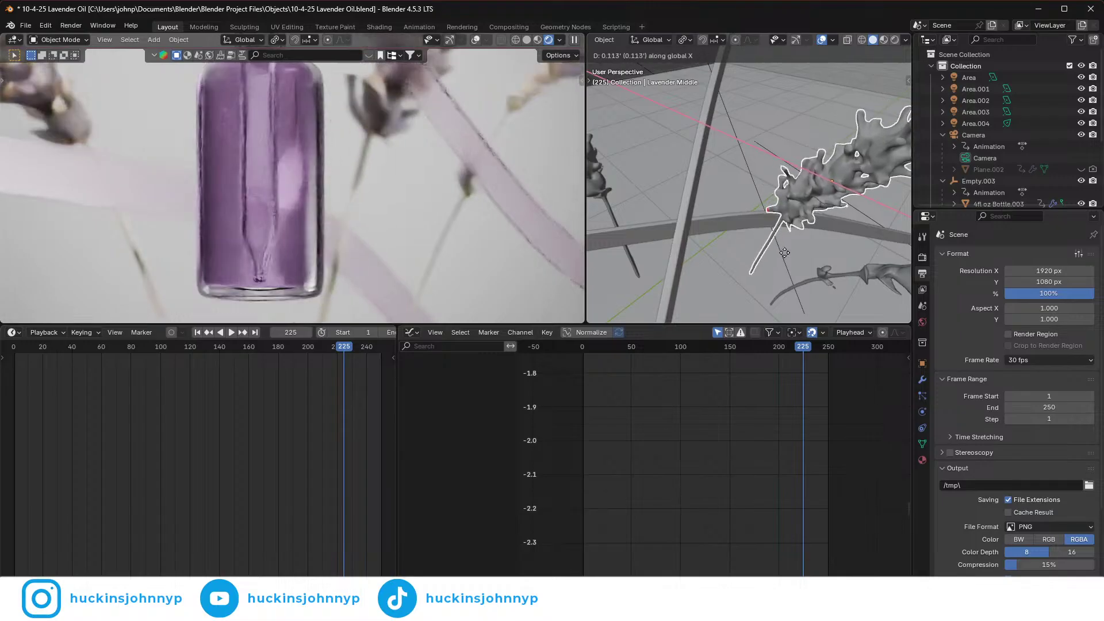
click(780, 253)
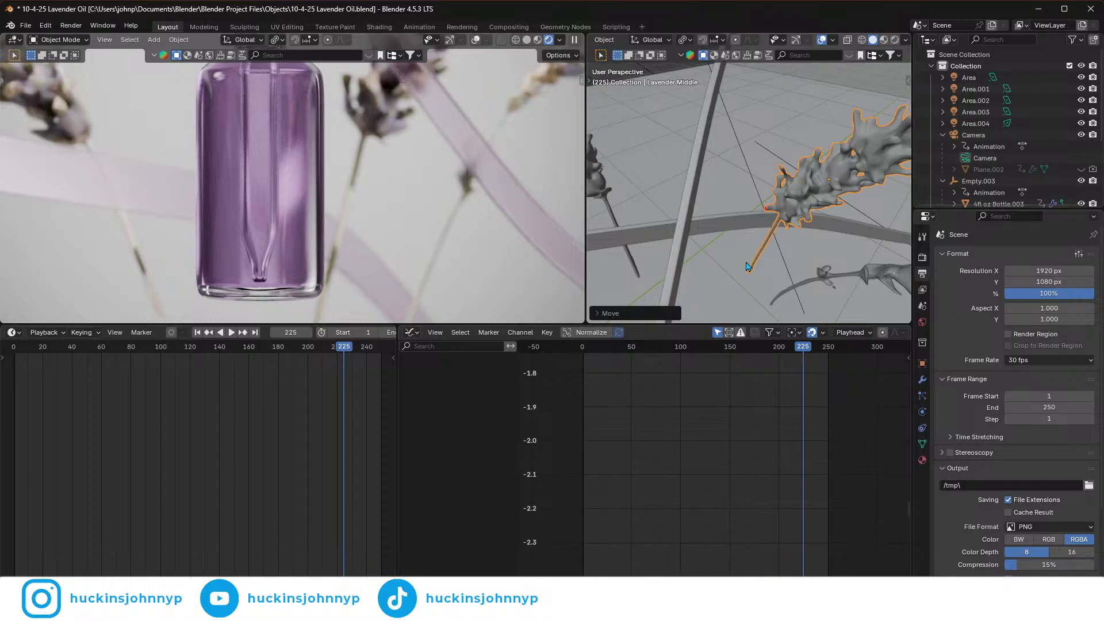
- Rotate the middle lavender sprig slightly around global Y and readjust its position along global X
scroll(748, 265, down, 4)
key(r)
key(y)
click(832, 237)
key(g)
key(x)
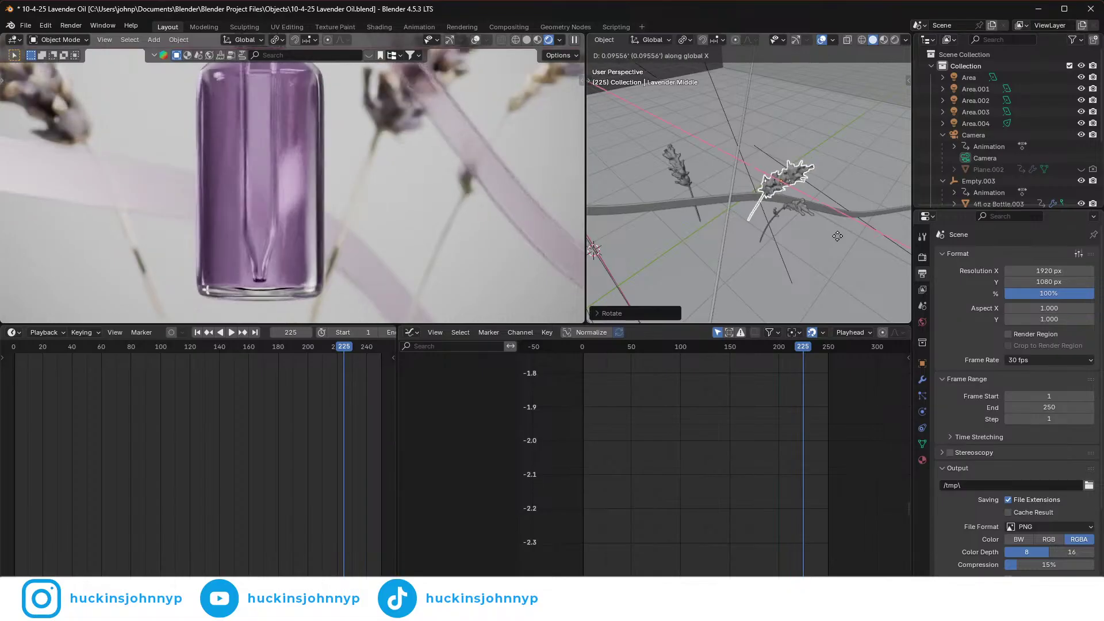
click(810, 242)
- Rotate the right lavender sprig about 11° around global Y and move it about -0.15' along global X, checking the full shot
click(798, 209)
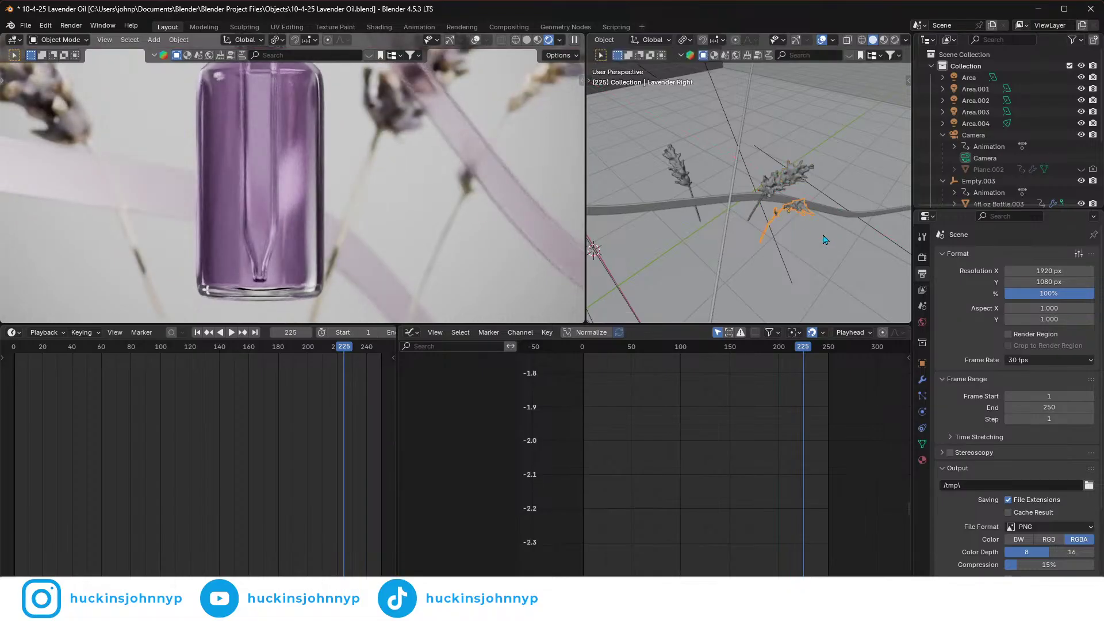
key(r)
key(x)
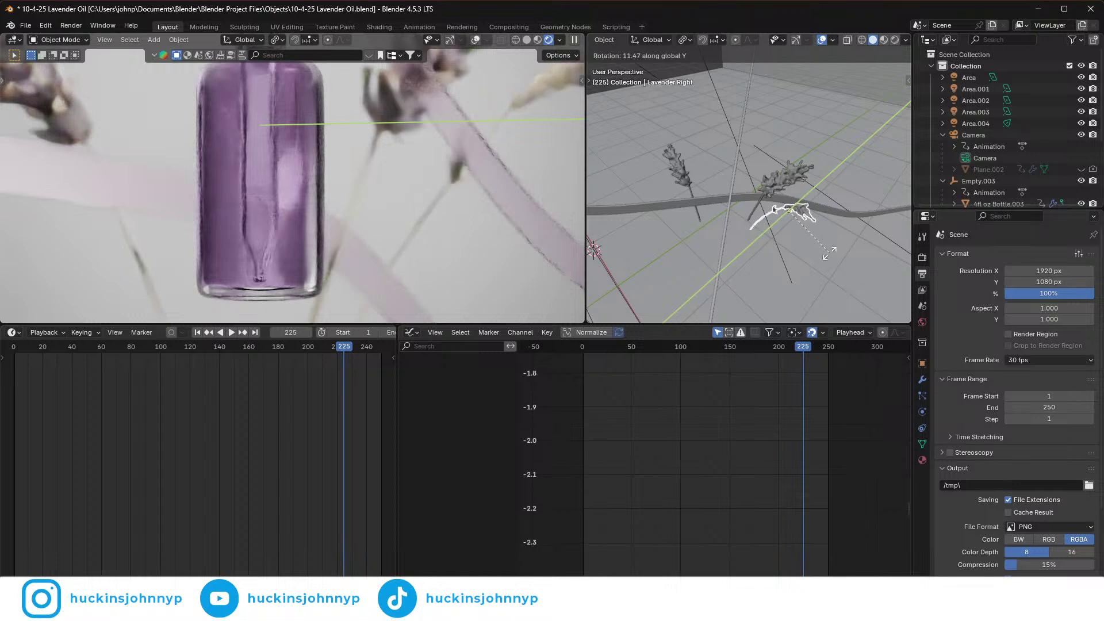
click(828, 254)
key(g)
key(x)
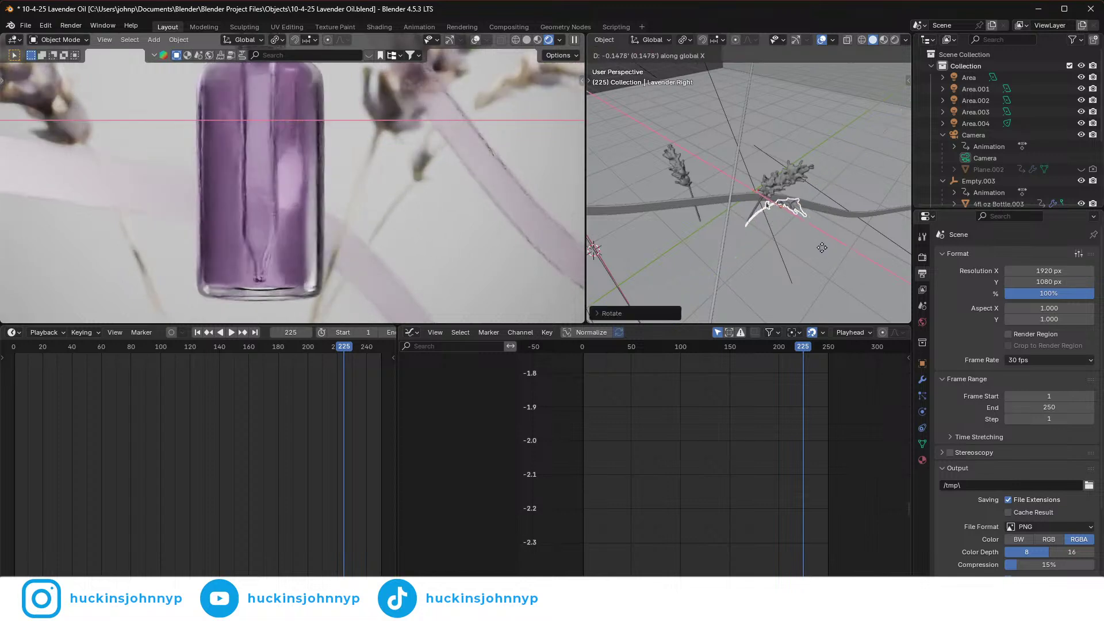
click(822, 247)
click(767, 190)
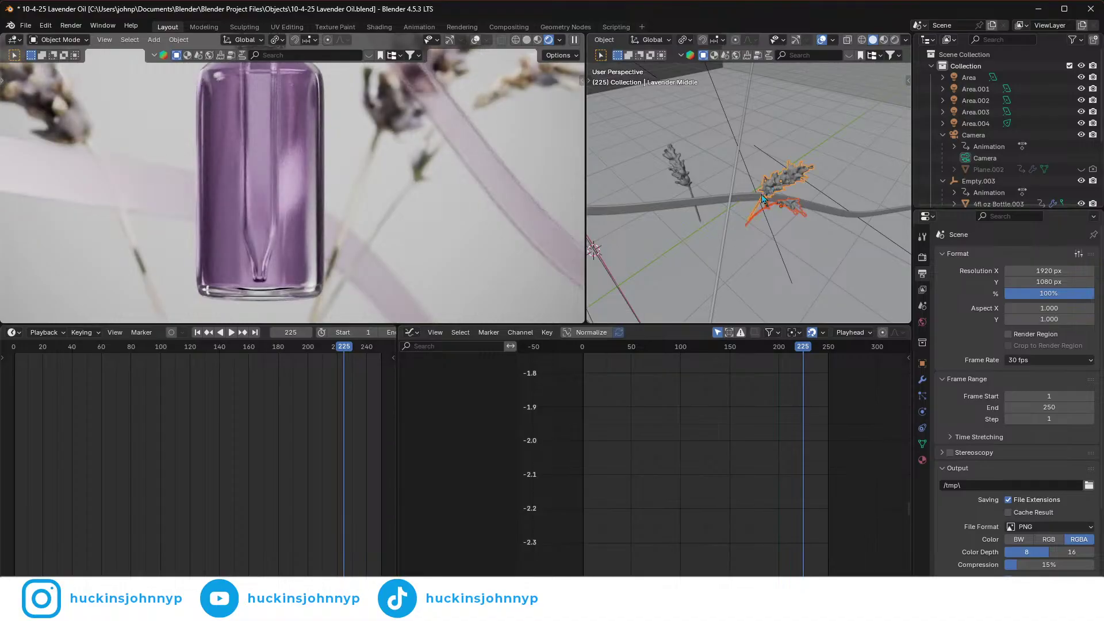
scroll(475, 168, down, 3)
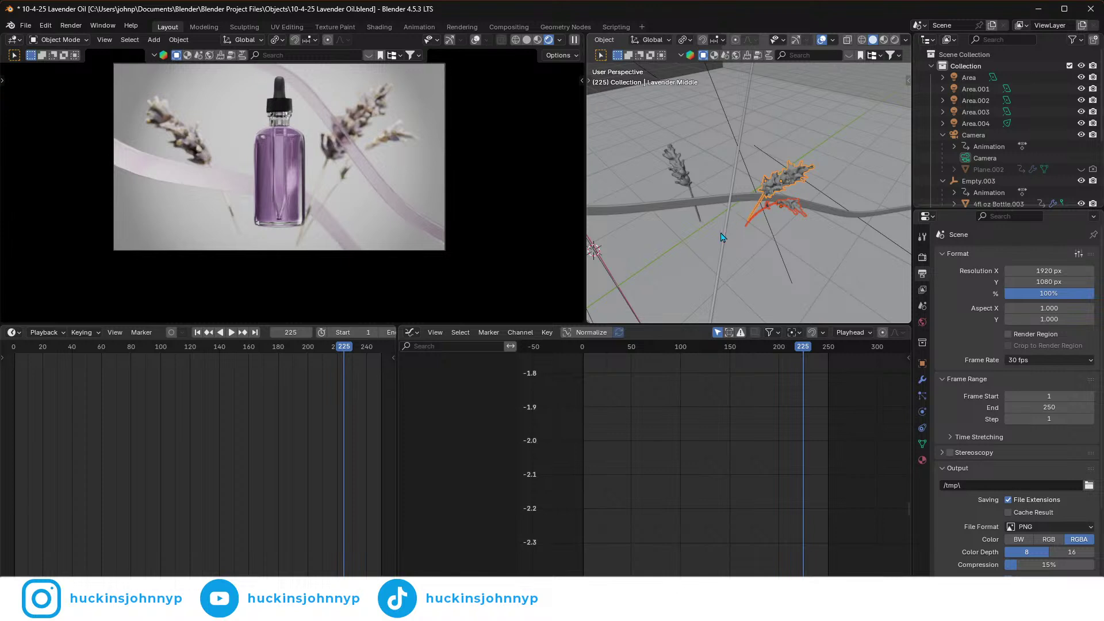
- Switch the Graph Editor back to a Timeline, play the animation to review the shot, and return to frame 1
click(412, 332)
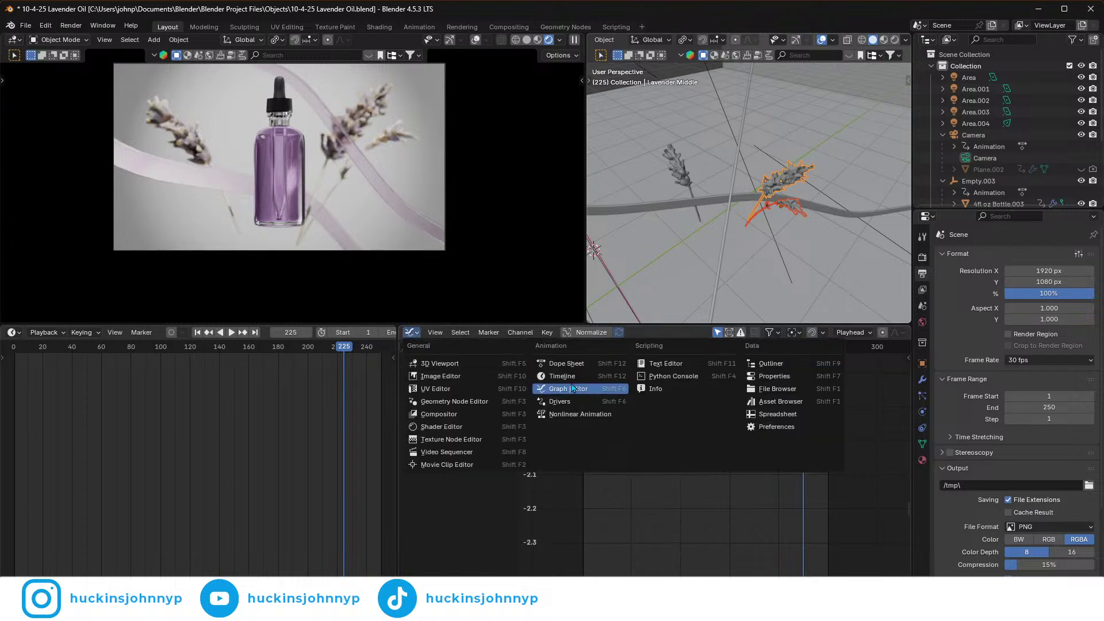
click(581, 377)
key(space)
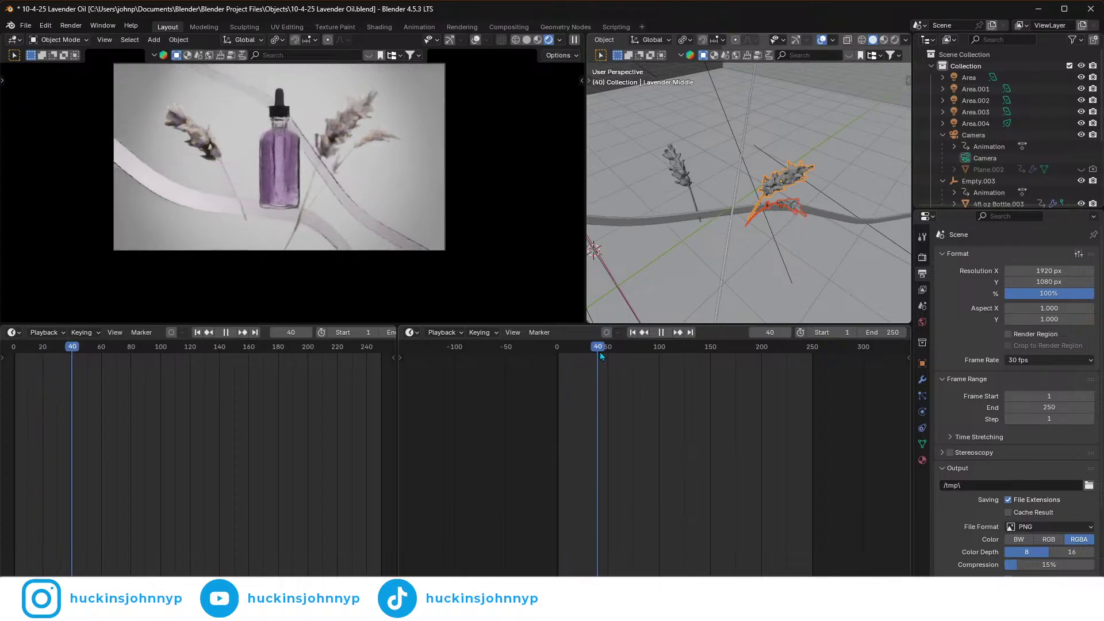
drag(665, 353, 633, 391)
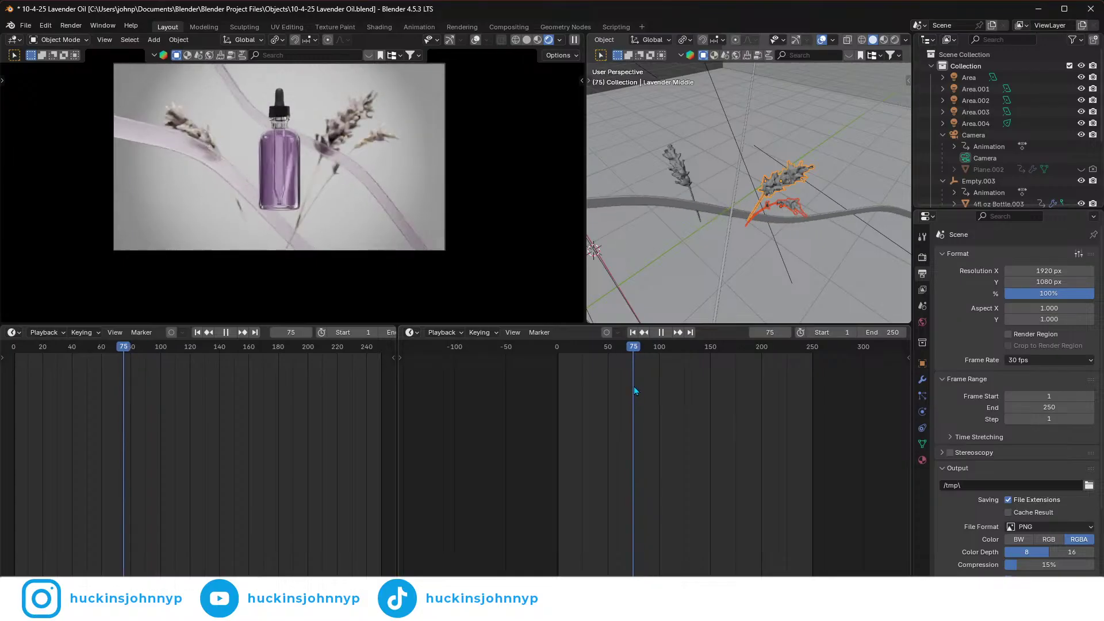
key(space)
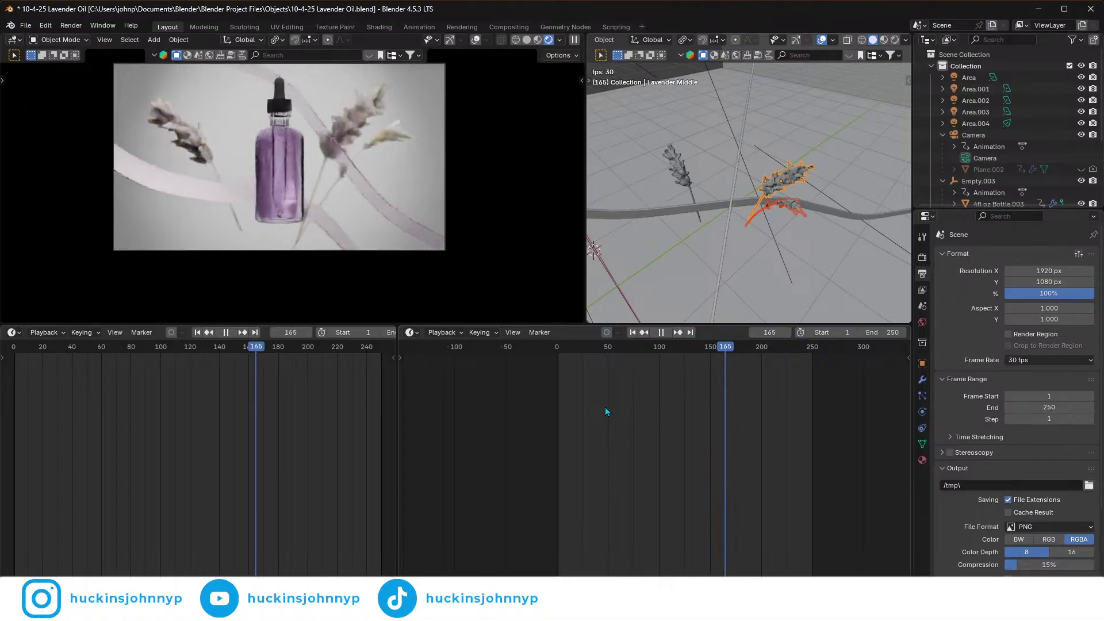
key(space)
key(space)
drag(718, 364, 557, 396)
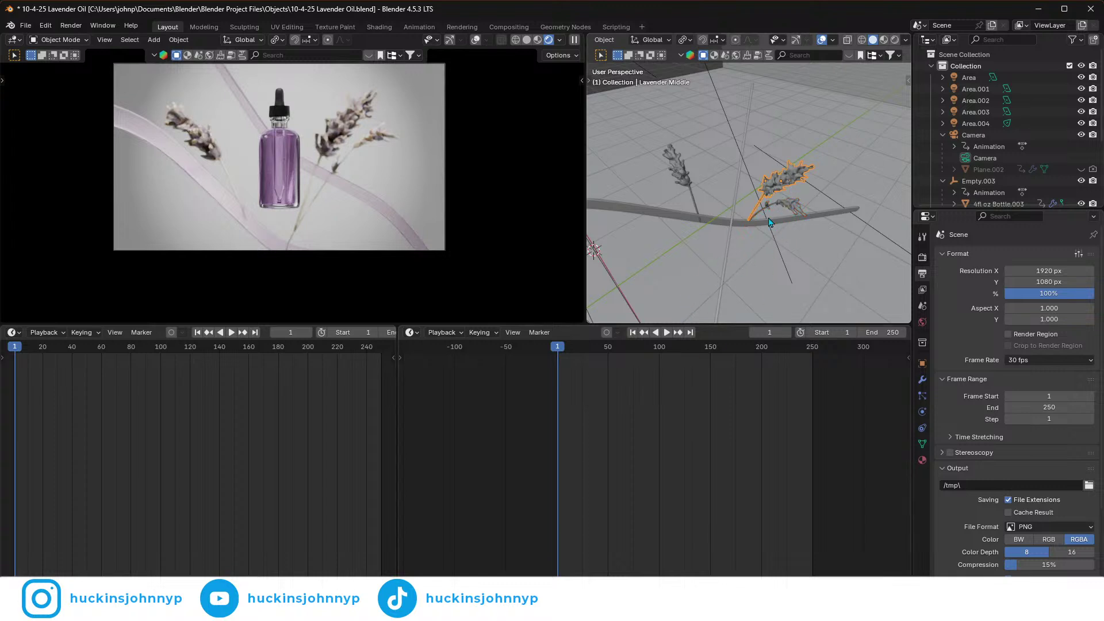
- Keyframe the left, middle and right lavender sprigs at frame 1, and go to frame 250
shift+click(788, 208)
shift+click(679, 179)
key(i)
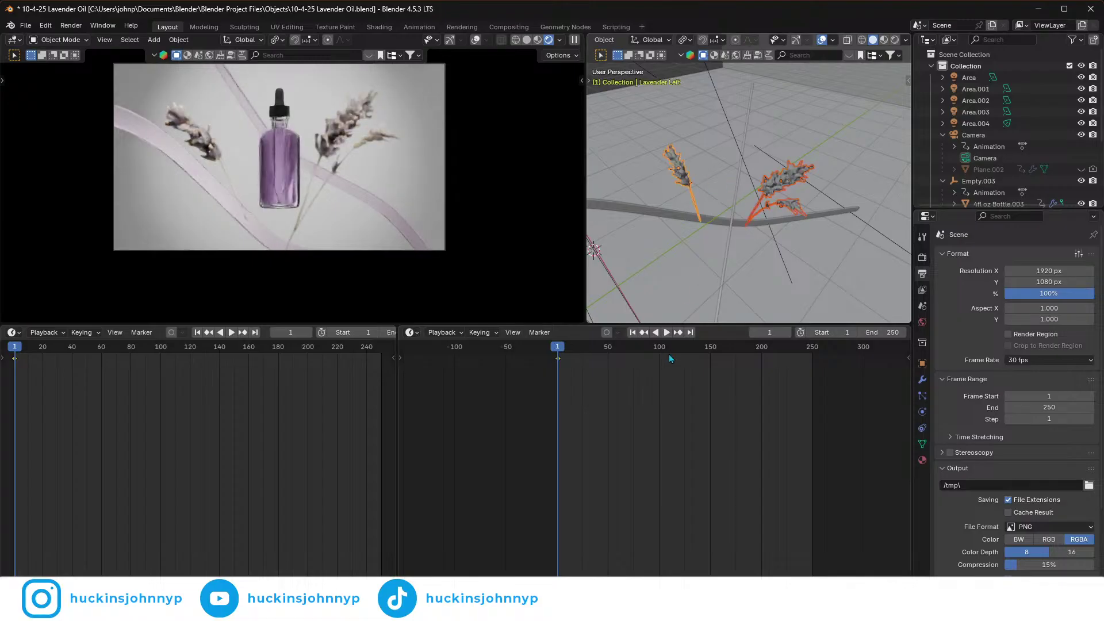
click(788, 208)
click(789, 182)
click(689, 188)
click(789, 209)
click(813, 349)
key(space)
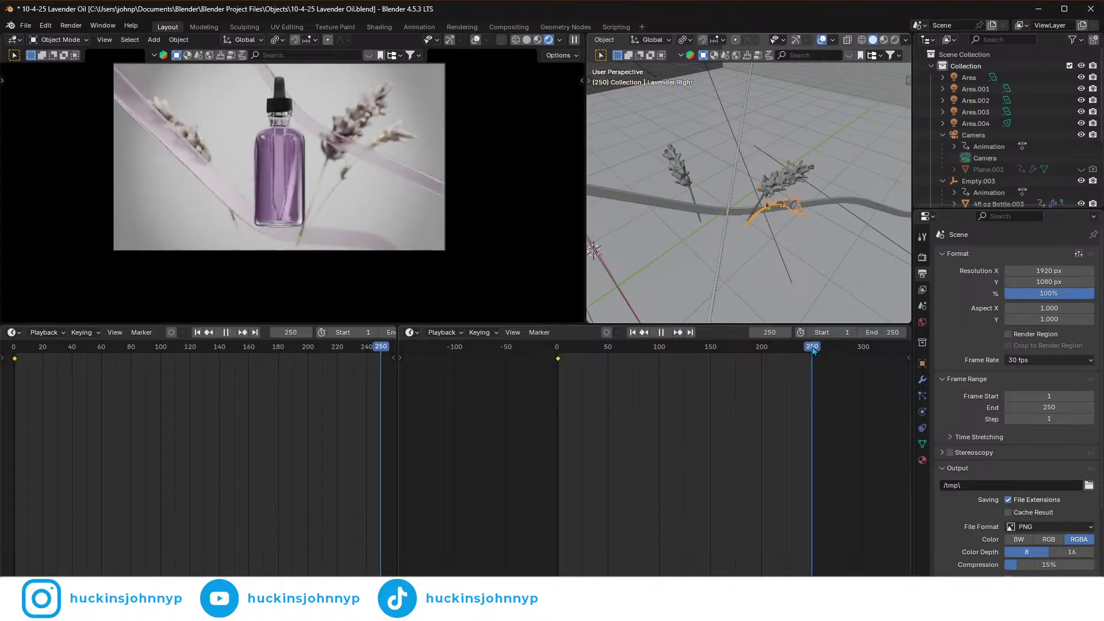
key(space)
- Lower the right lavender sprig about 0.05' along global Z and shift it outward along global X at frame 250
middle_drag(774, 273, 732, 215)
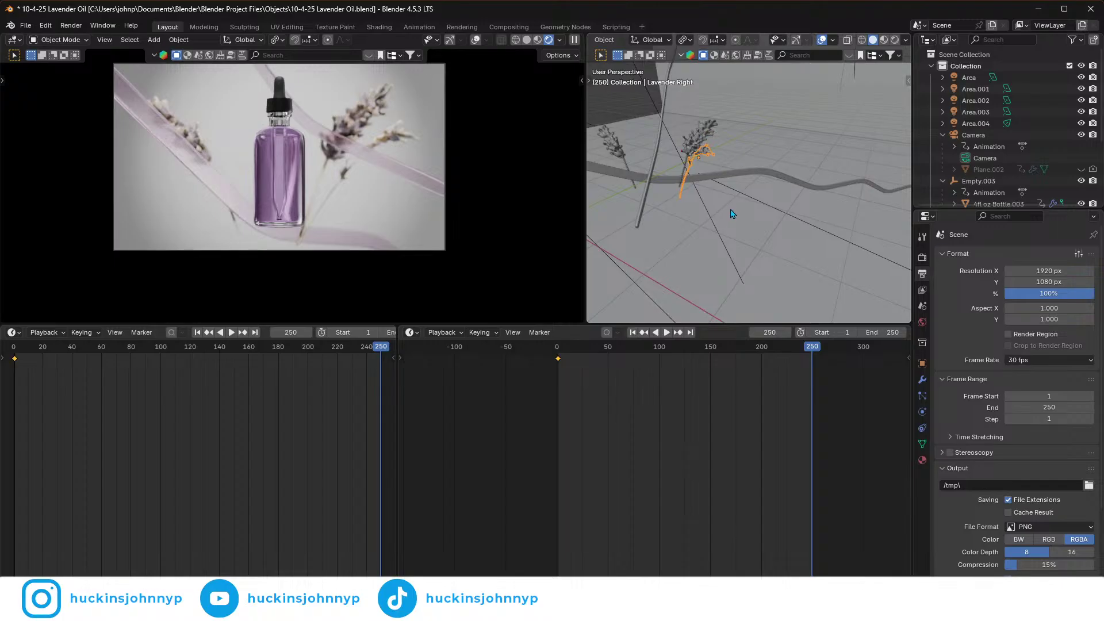
key(g)
key(z)
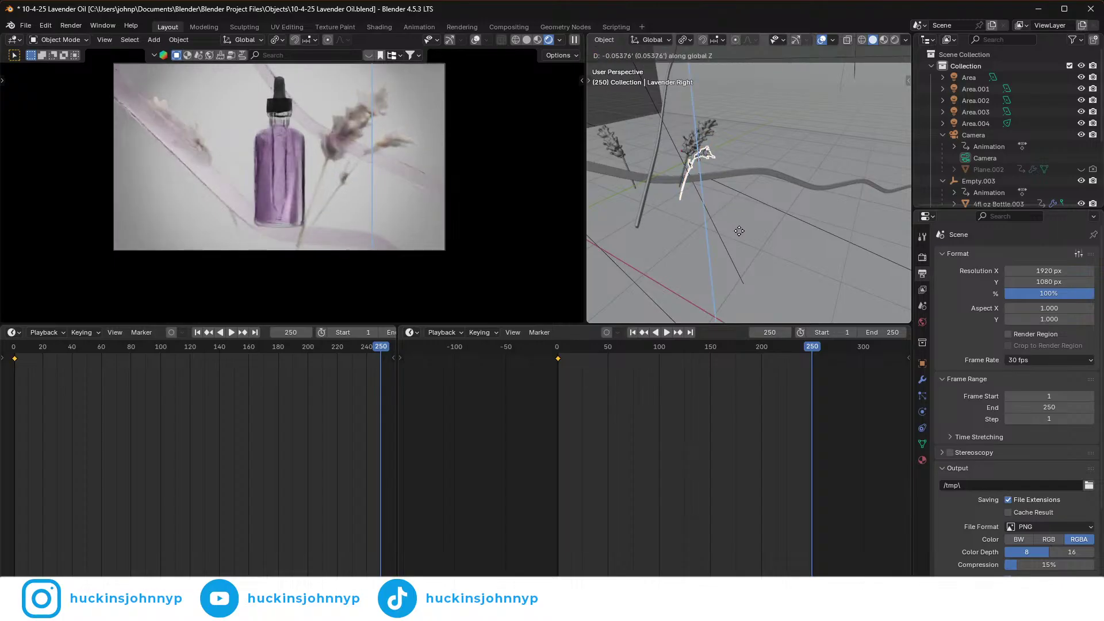
click(736, 230)
key(g)
key(x)
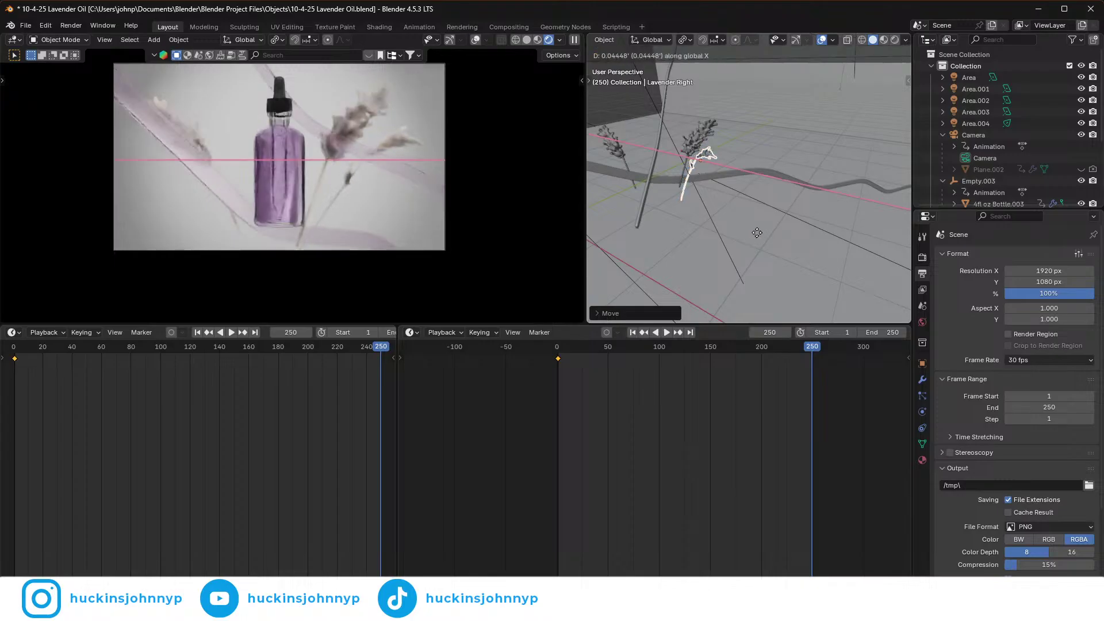
click(785, 239)
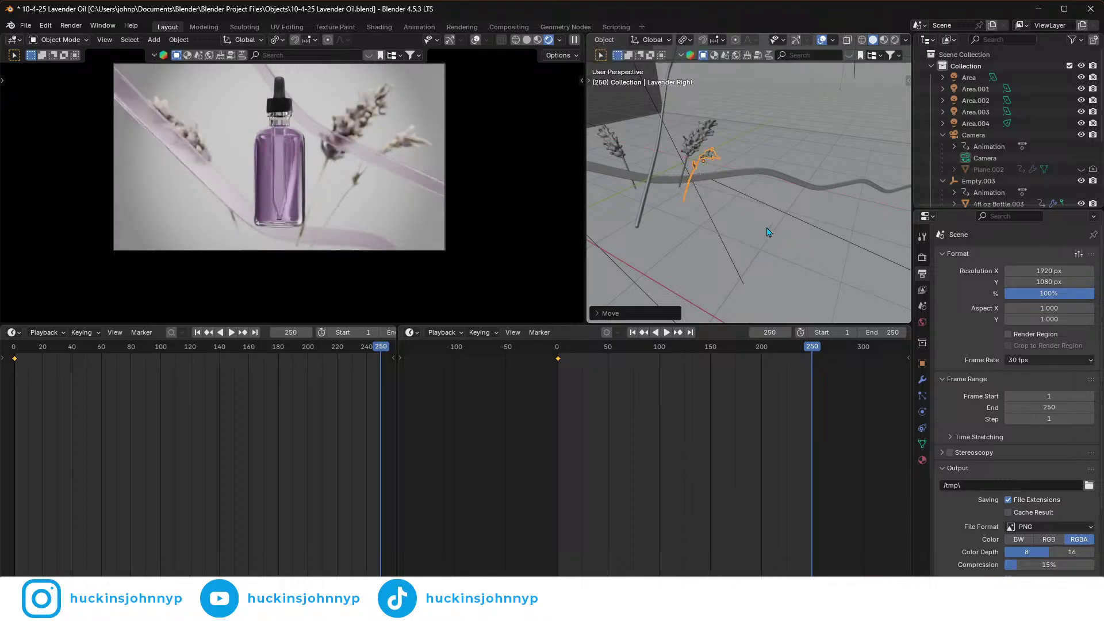
- Raise the middle lavender sprig slightly along global Z at frame 250
click(695, 145)
key(g)
key(z)
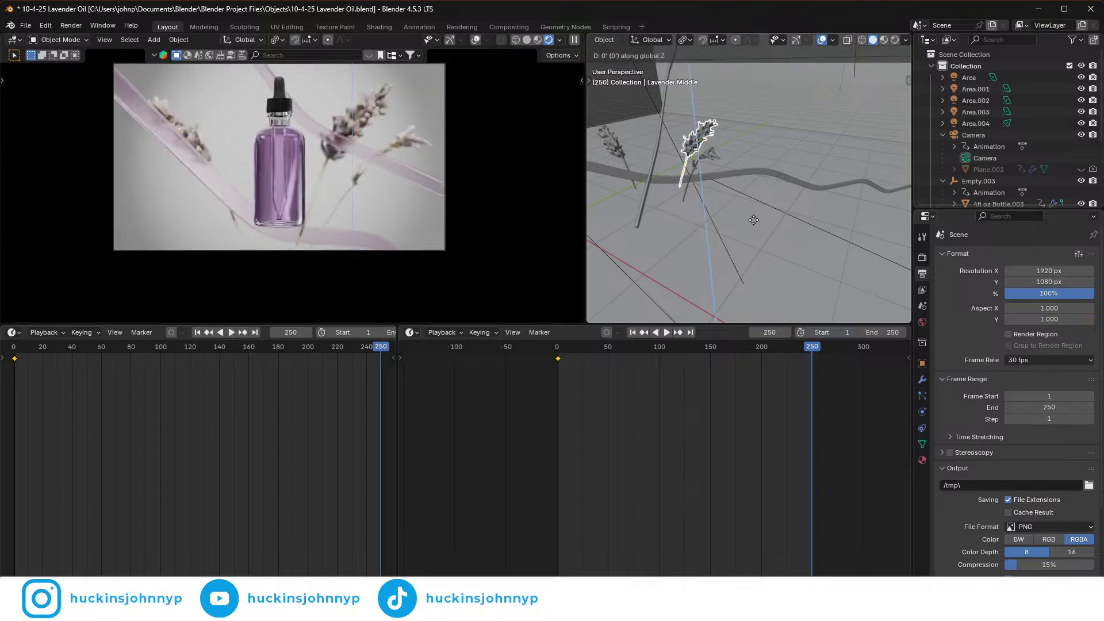
click(706, 208)
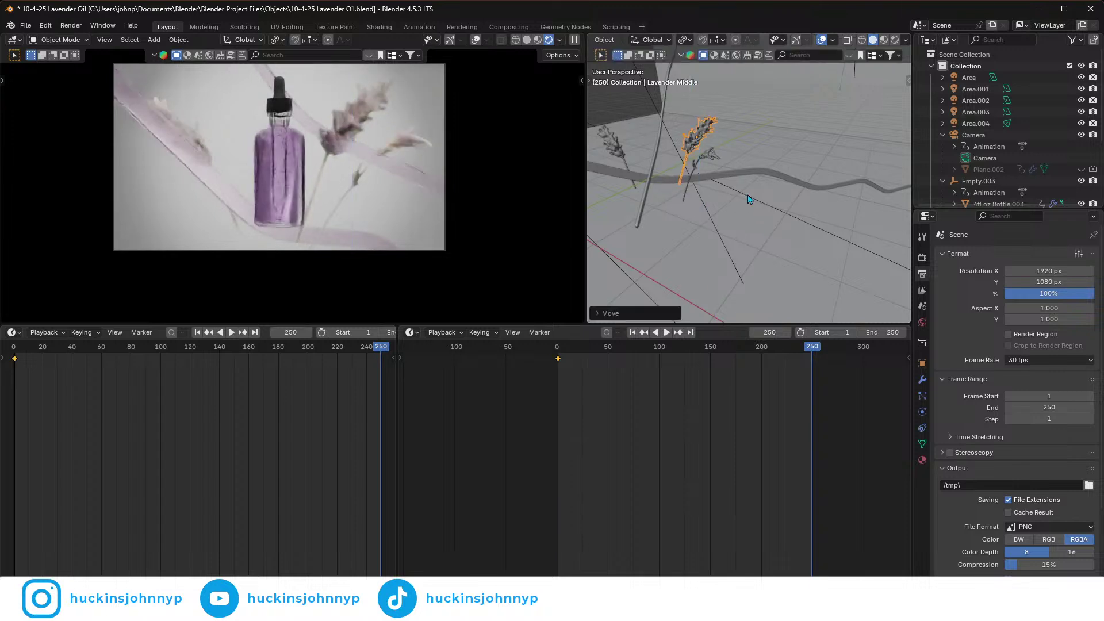
key(g)
key(x)
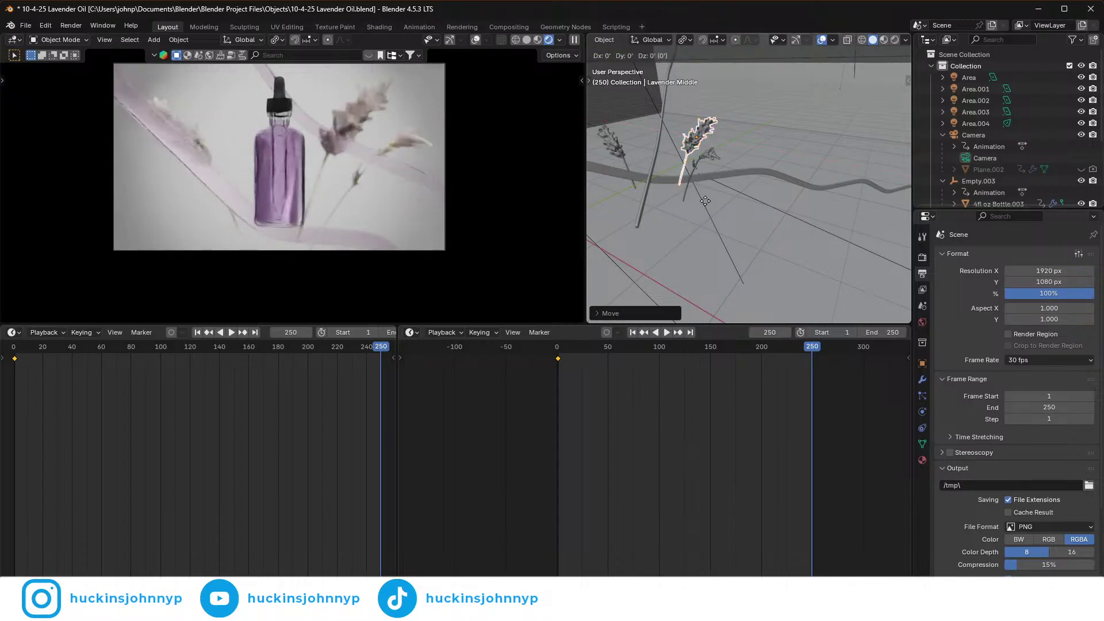
right_click(706, 202)
key(g)
key(z)
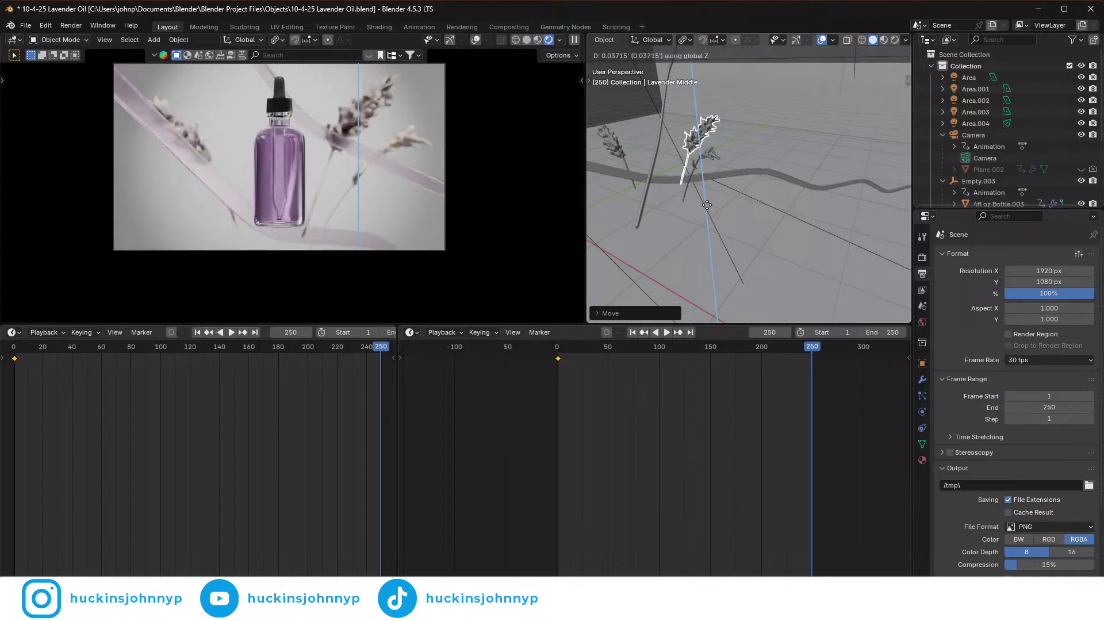
right_click(706, 200)
- Rotate the middle lavender sprig a few degrees around global Y
key(r)
key(y)
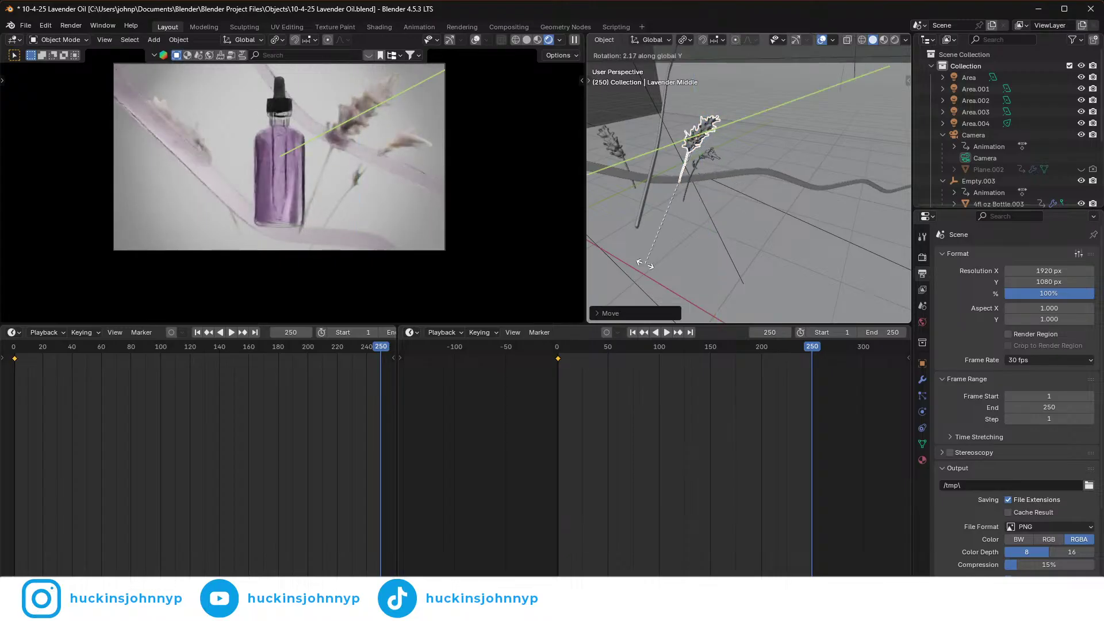
click(607, 272)
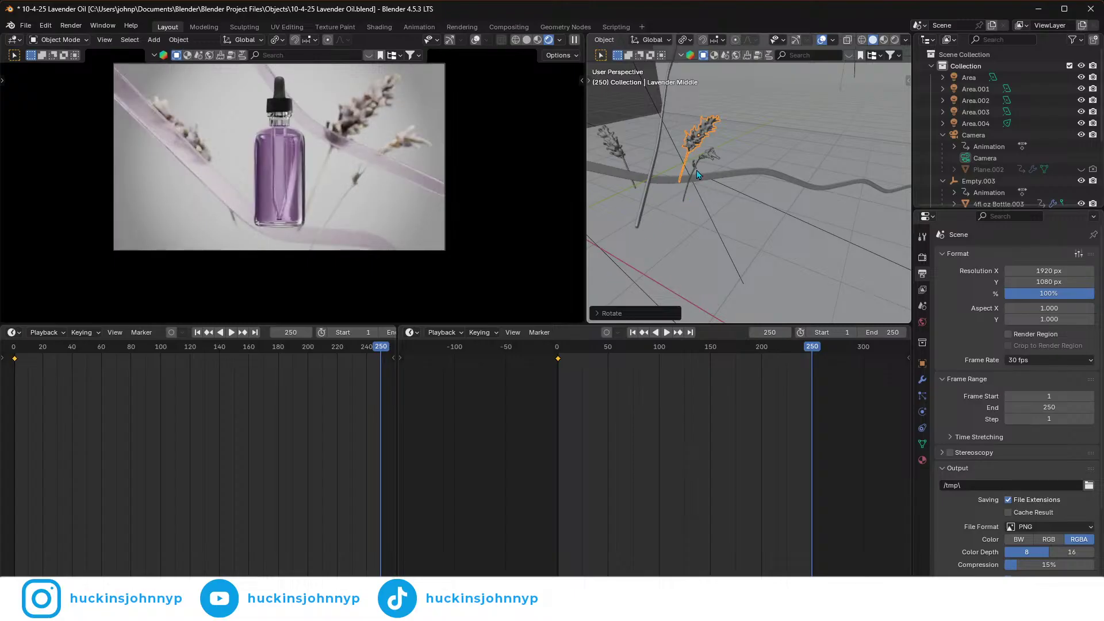
- Nudge the left lavender sprig along positive global X and rotate it about -1.8° around global Y
click(627, 159)
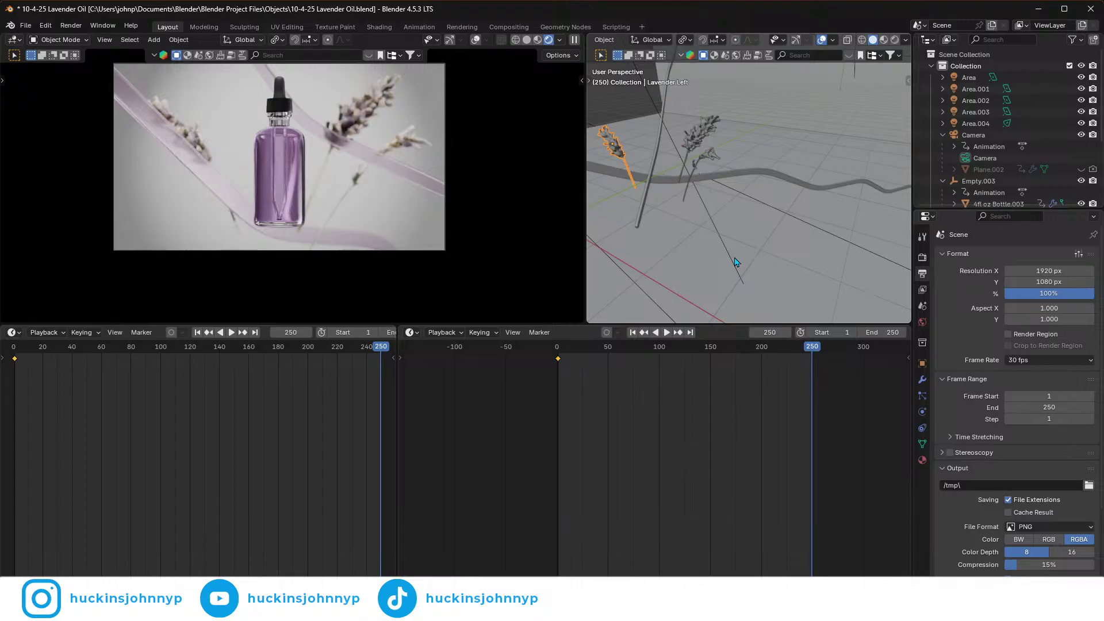
key(g)
key(x)
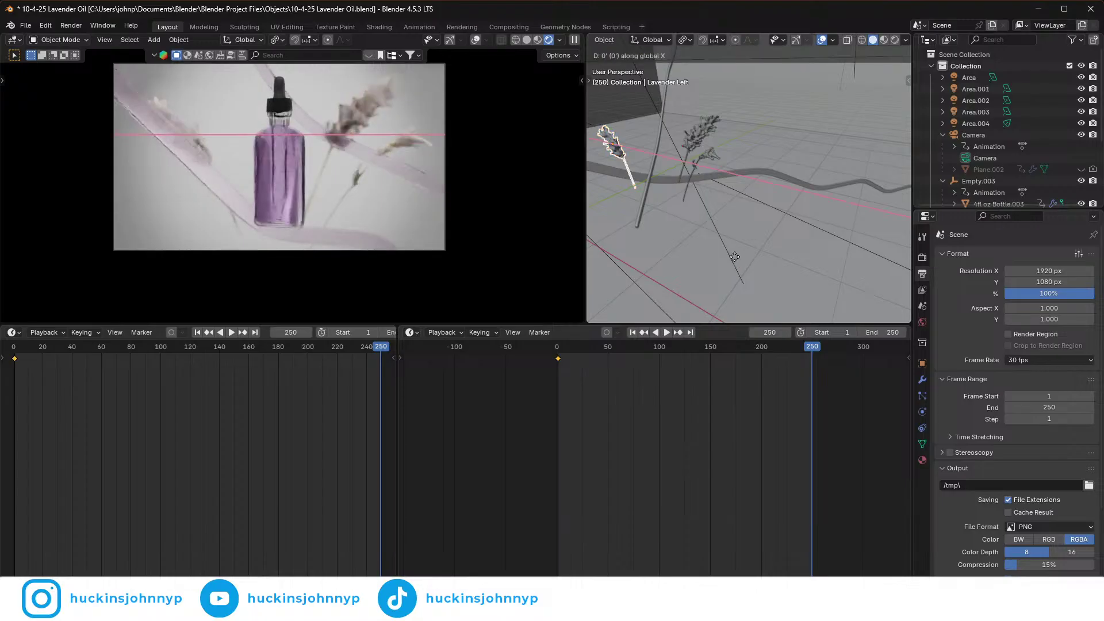
click(747, 257)
key(r)
key(y)
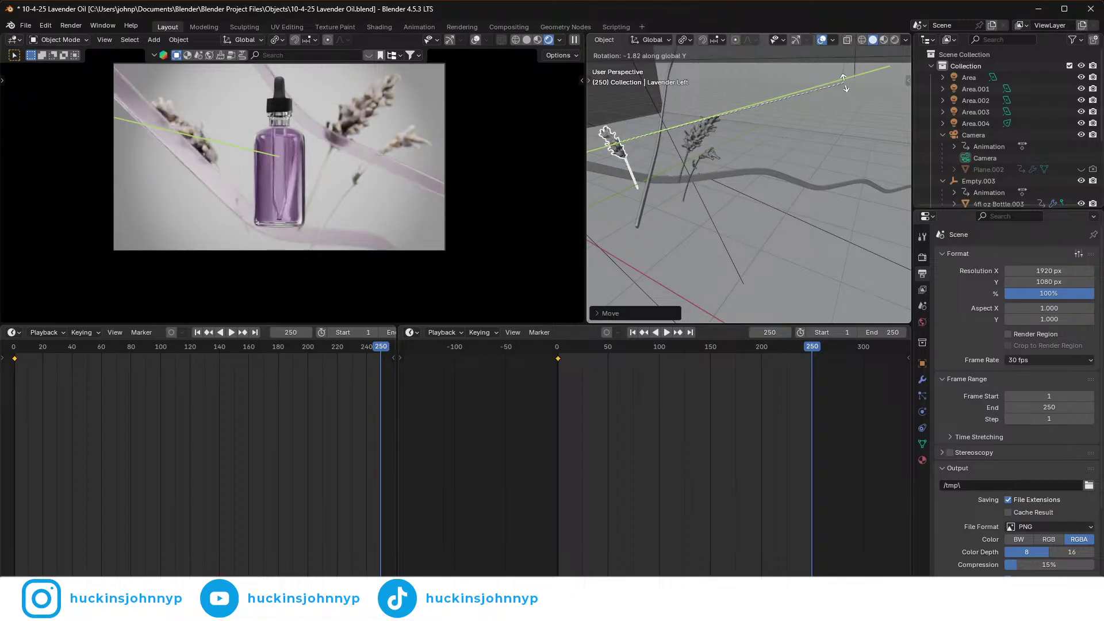
click(844, 83)
- Move the left lavender sprig along negative global X, away from the bottle
middle_drag(643, 207, 821, 235)
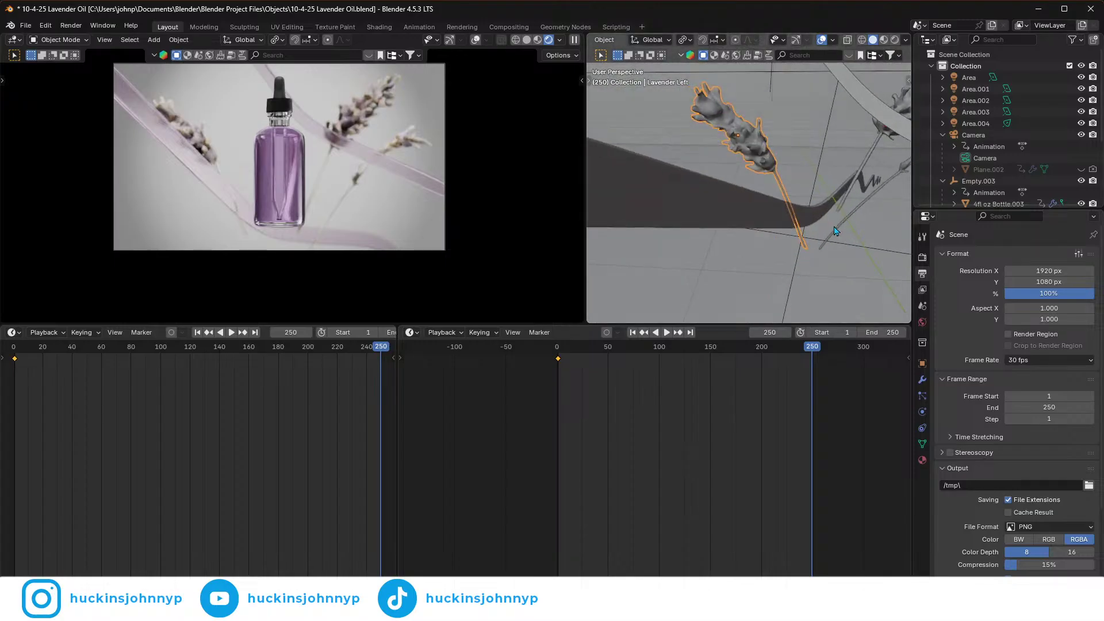
key(g)
key(x)
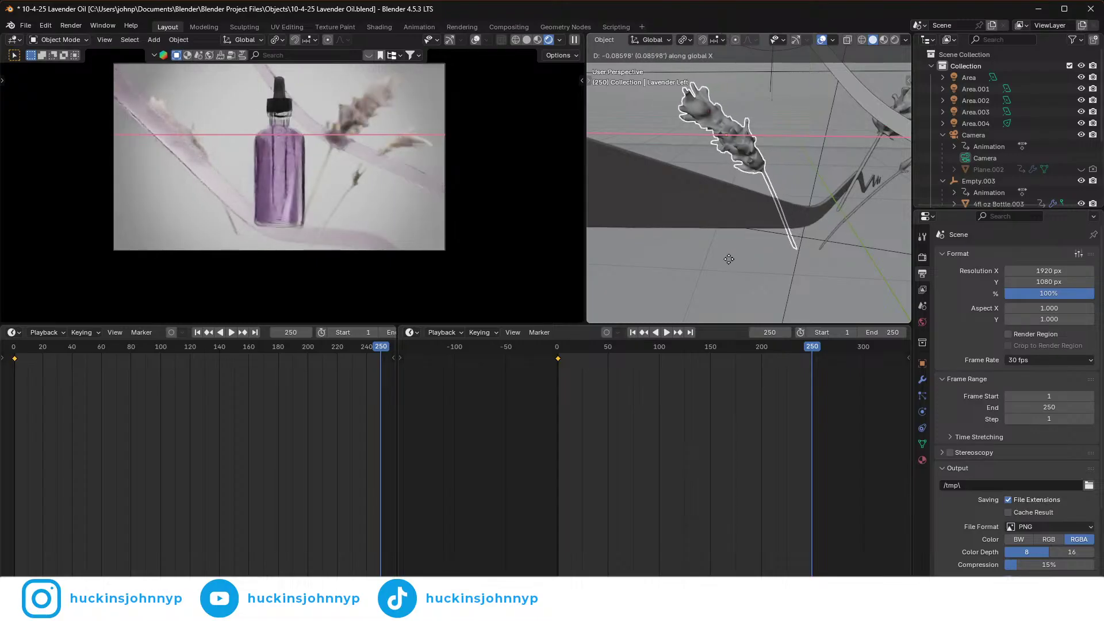
click(677, 262)
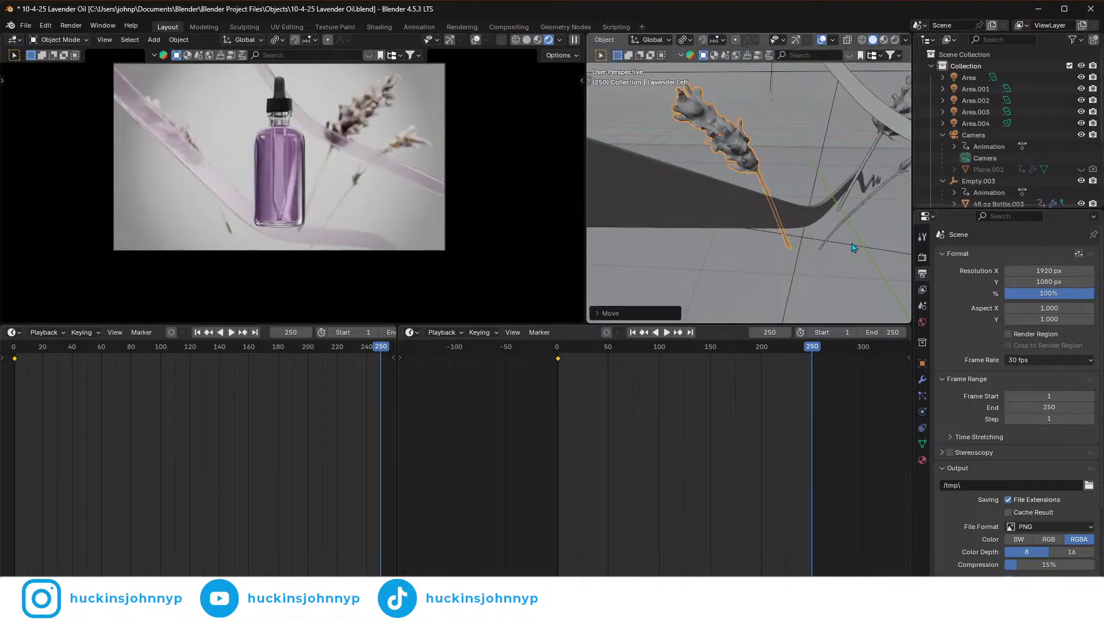
- Lower the left lavender sprig slightly along global Z and rotate it about -2° around global Y
key(g)
key(x)
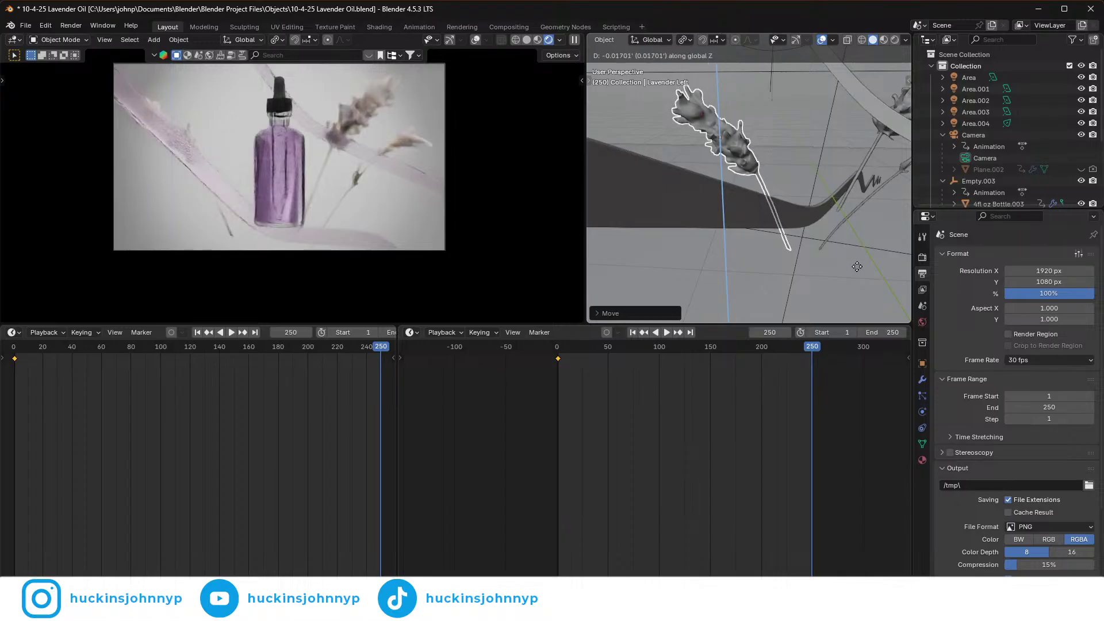
click(861, 290)
key(r)
key(x)
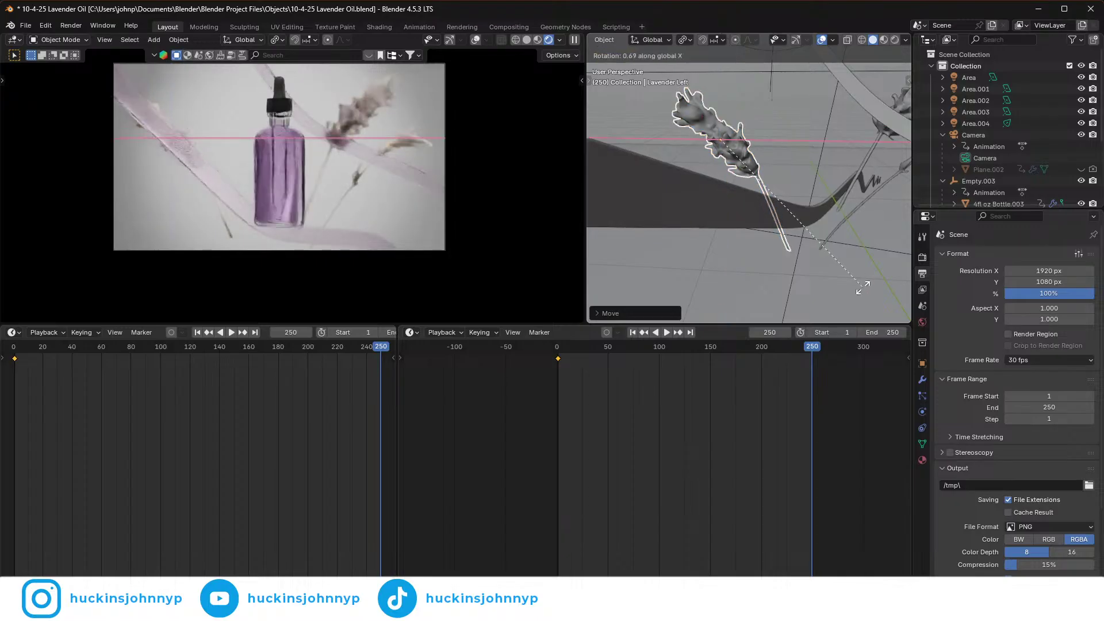
click(856, 282)
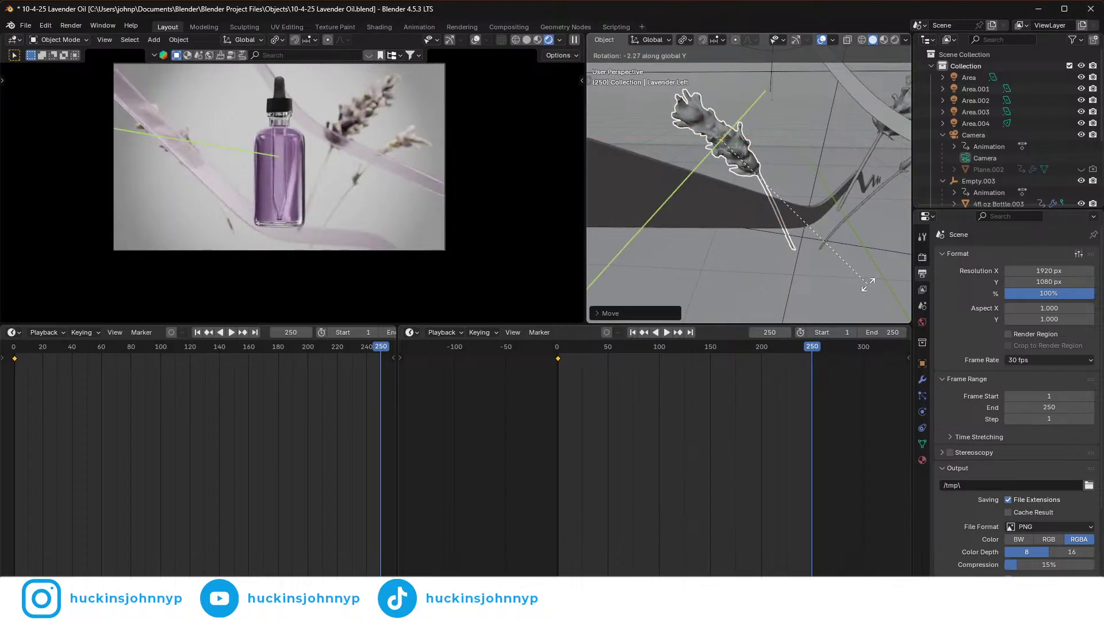
- Lower the left lavender sprig slightly more along global Z and keyframe it at frame 250
middle_drag(853, 280, 868, 256)
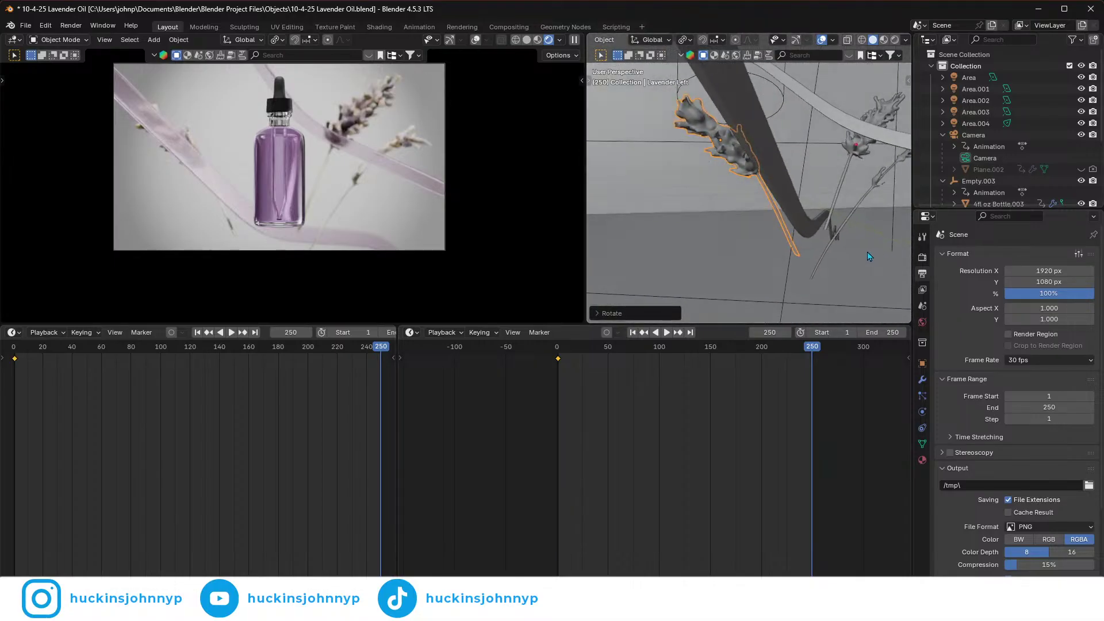
key(g)
key(z)
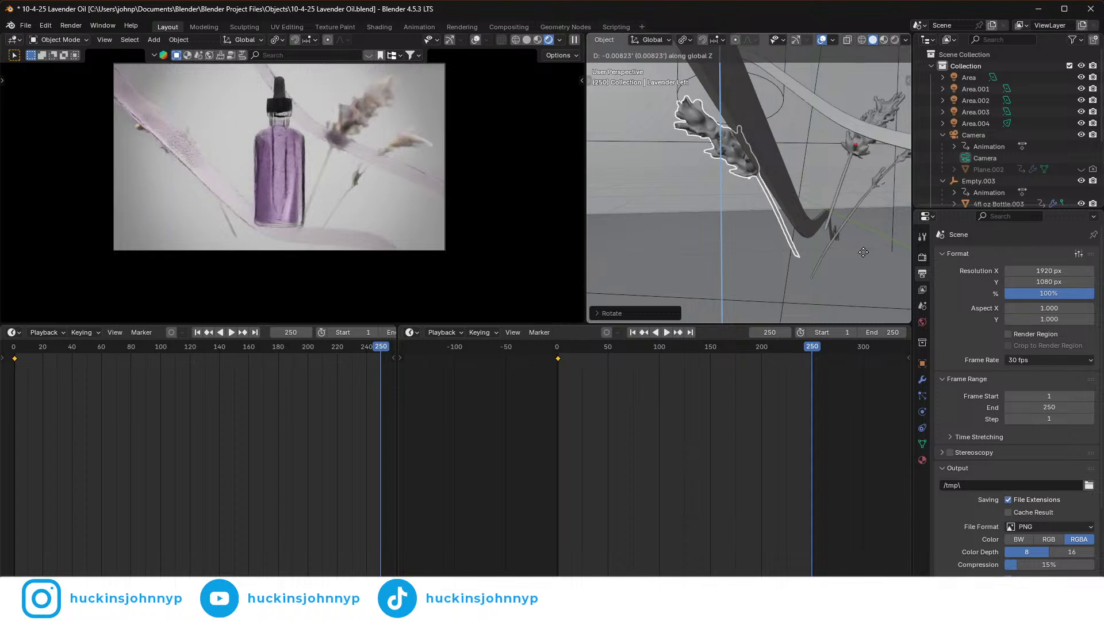
click(864, 268)
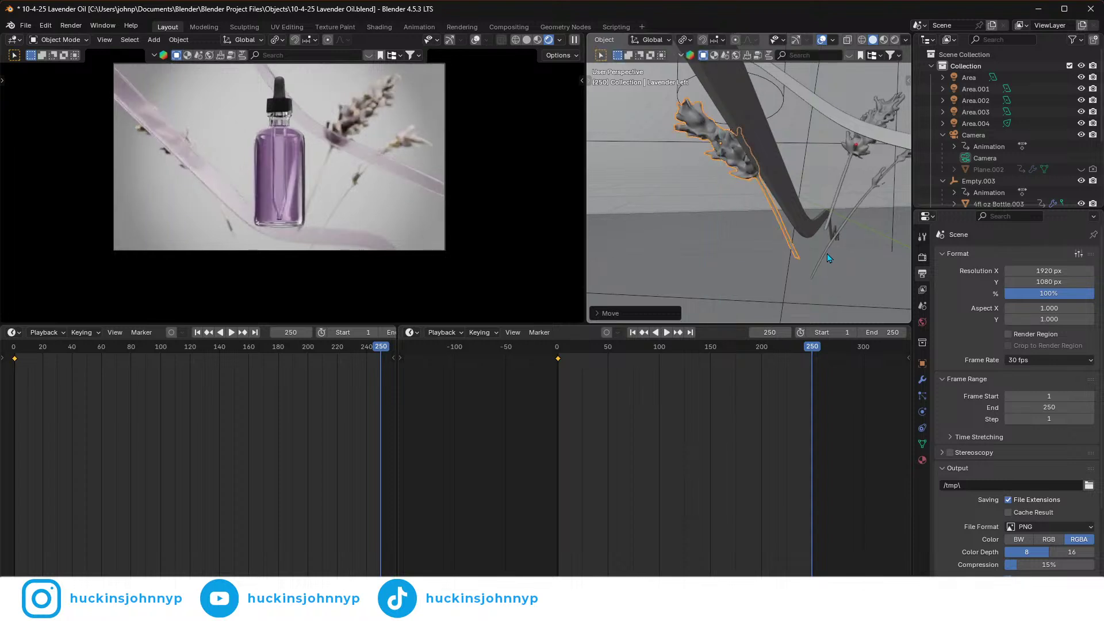
key(i)
- Scrub back to frame 238 to check the sprigs' motion, select the middle sprig, and return to frame 250
drag(809, 348, 800, 371)
scroll(828, 183, down, 6)
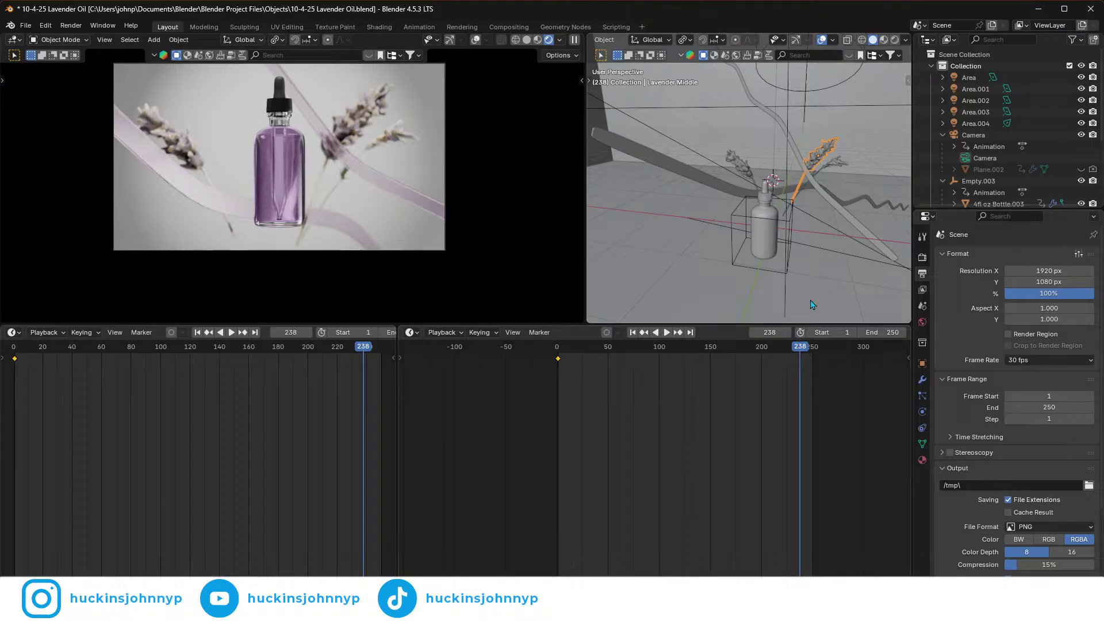
drag(803, 357, 812, 366)
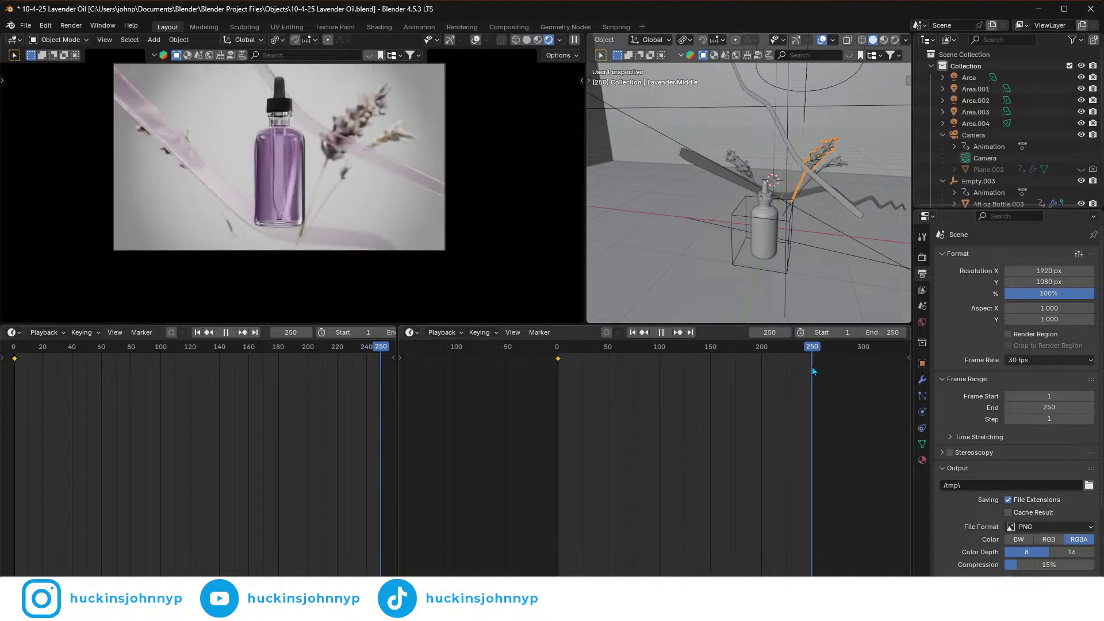
- Rotate the middle lavender sprig about -2.4° around its local Z axis at frame 250
scroll(845, 221, up, 6)
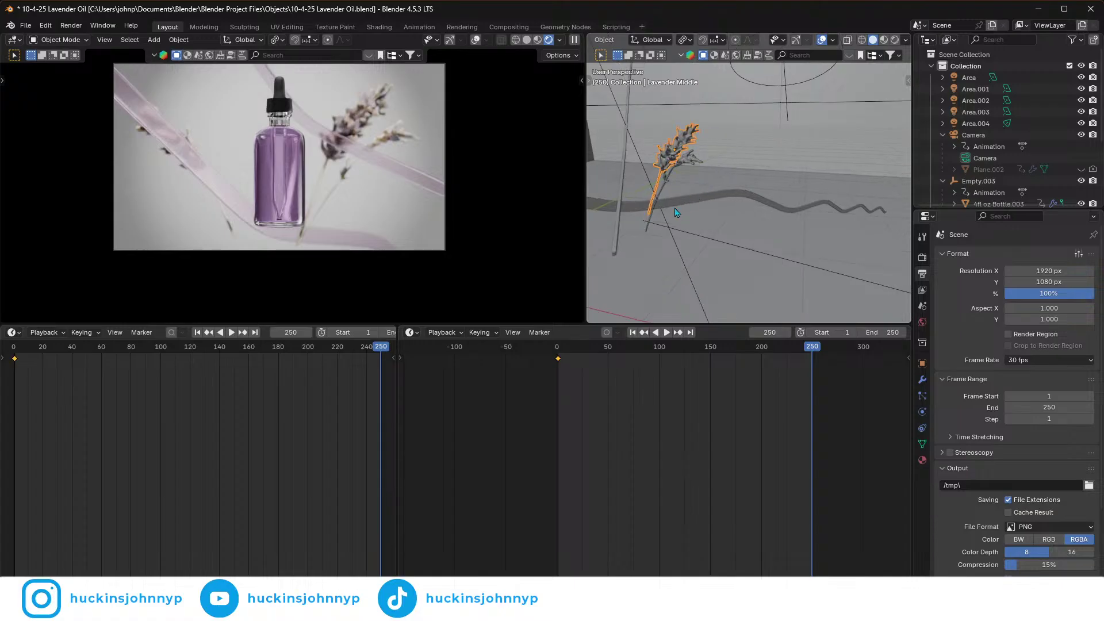
mouse_move(747, 255)
middle_down()
mouse_move(787, 248)
mouse_move(761, 251)
middle_up()
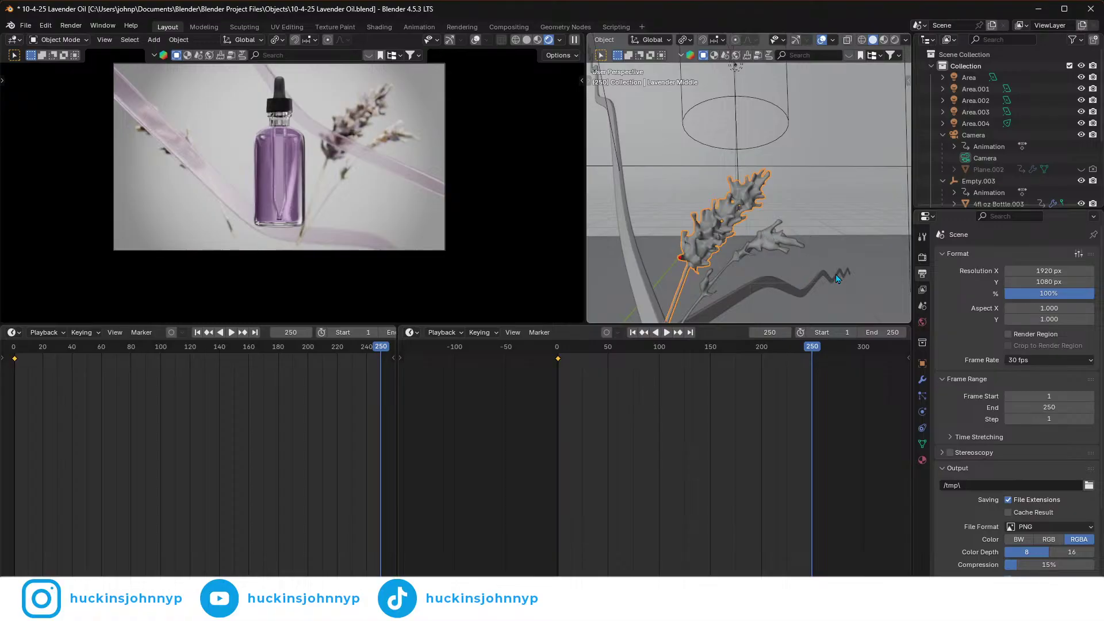
key(r)
key(z)
key(z)
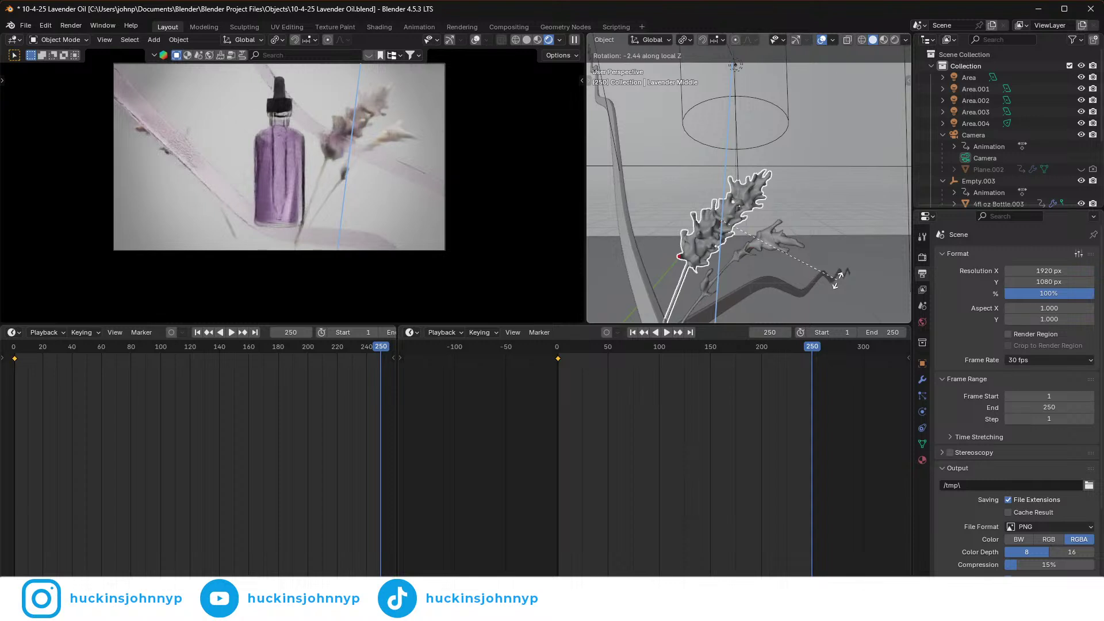
click(838, 279)
- Shift the middle lavender sprig slightly along positive global X and rotate it slightly around global Y
key(g)
key(x)
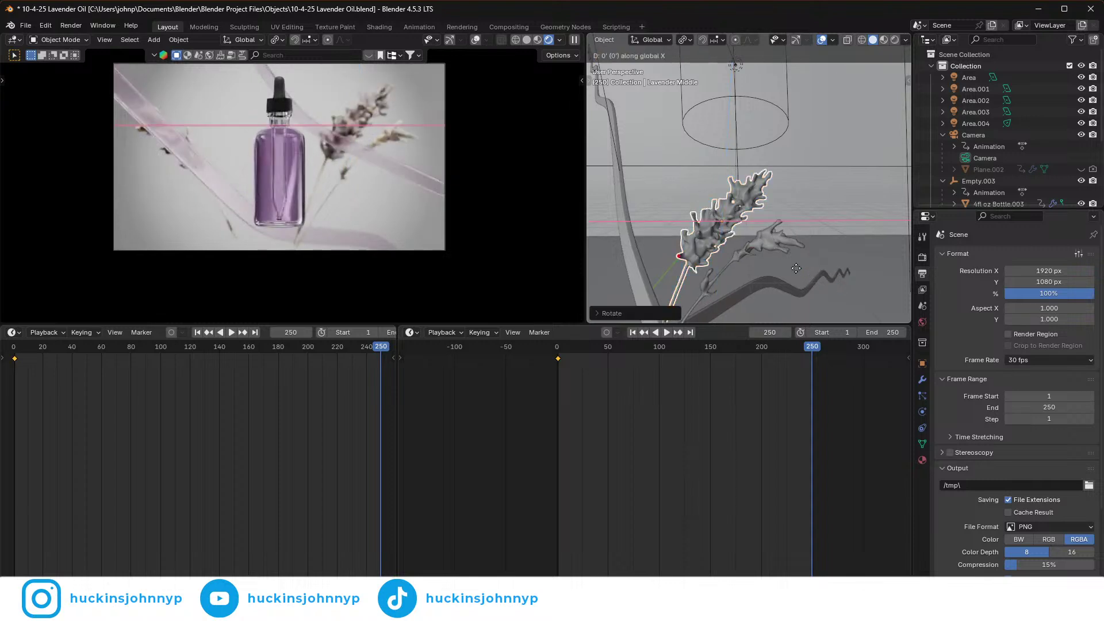
click(826, 268)
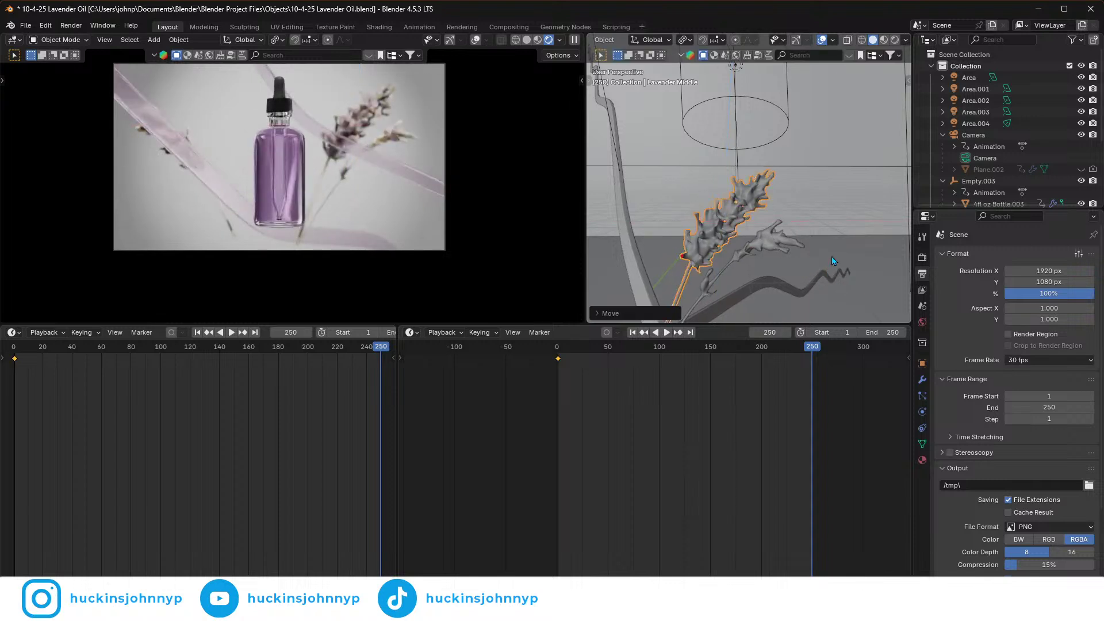
key(r)
key(y)
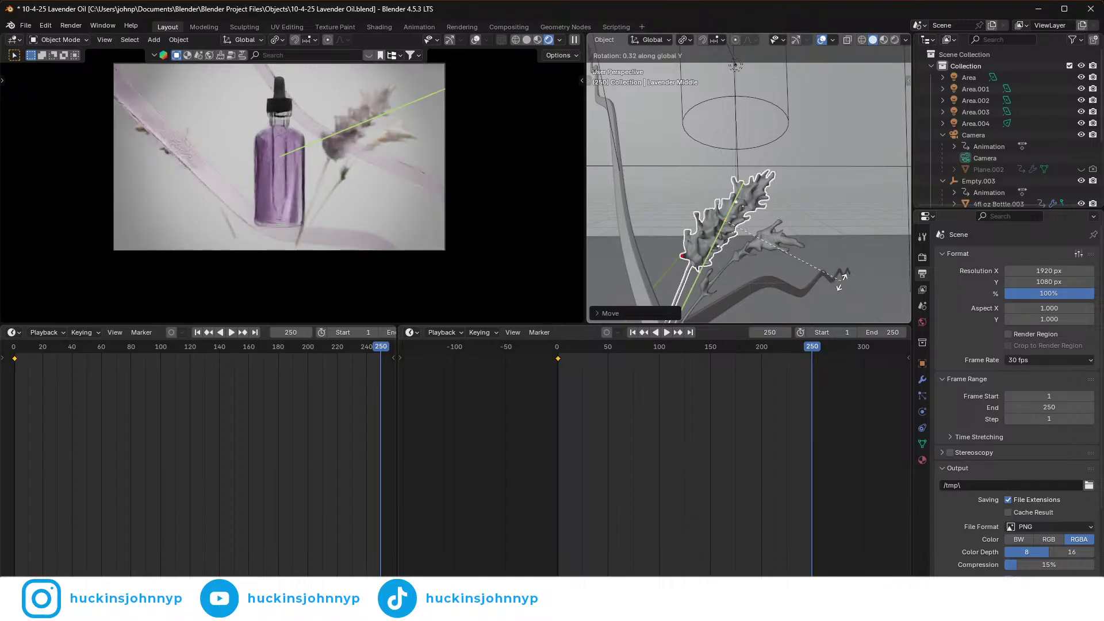
click(792, 104)
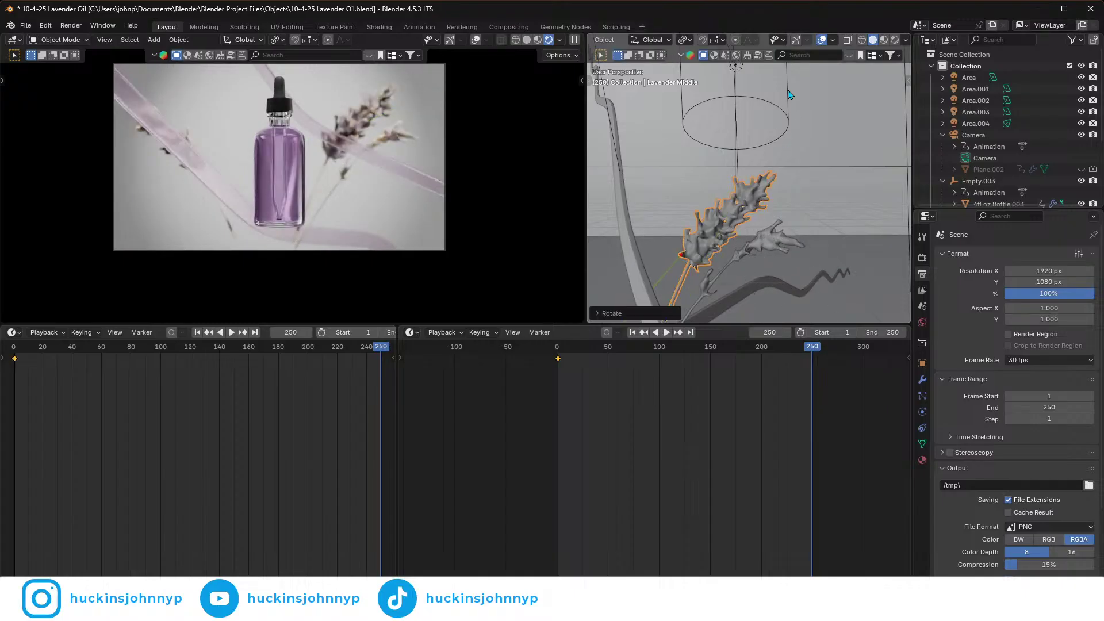
- Nudge the middle lavender sprig slightly, finishing with a small move along global X, and keyframe it at frame 250
key(g)
click(789, 150)
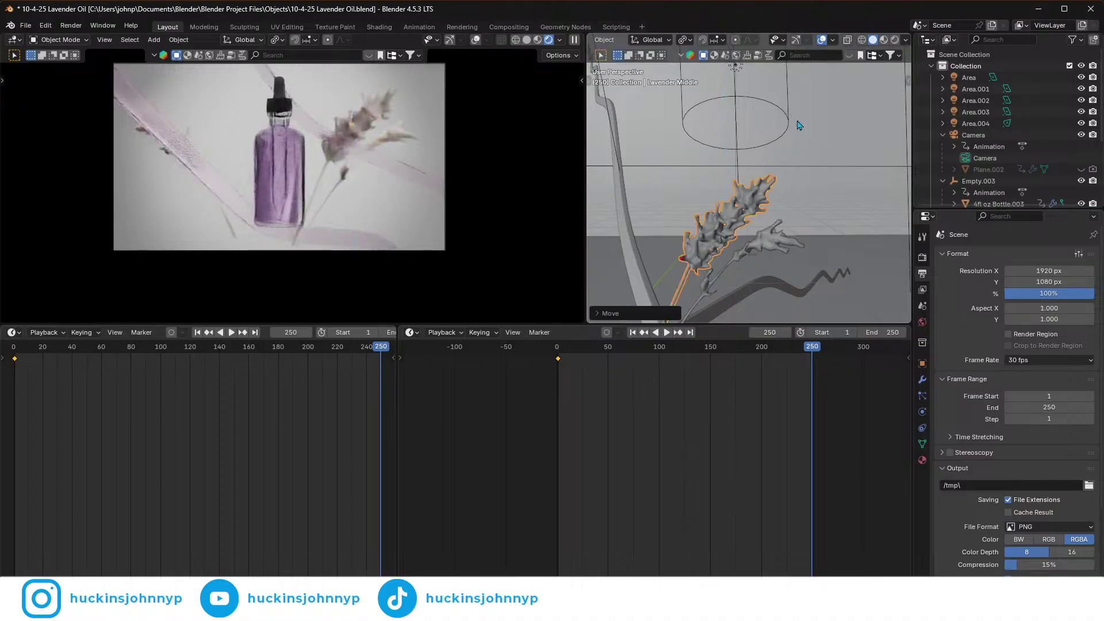
key(g)
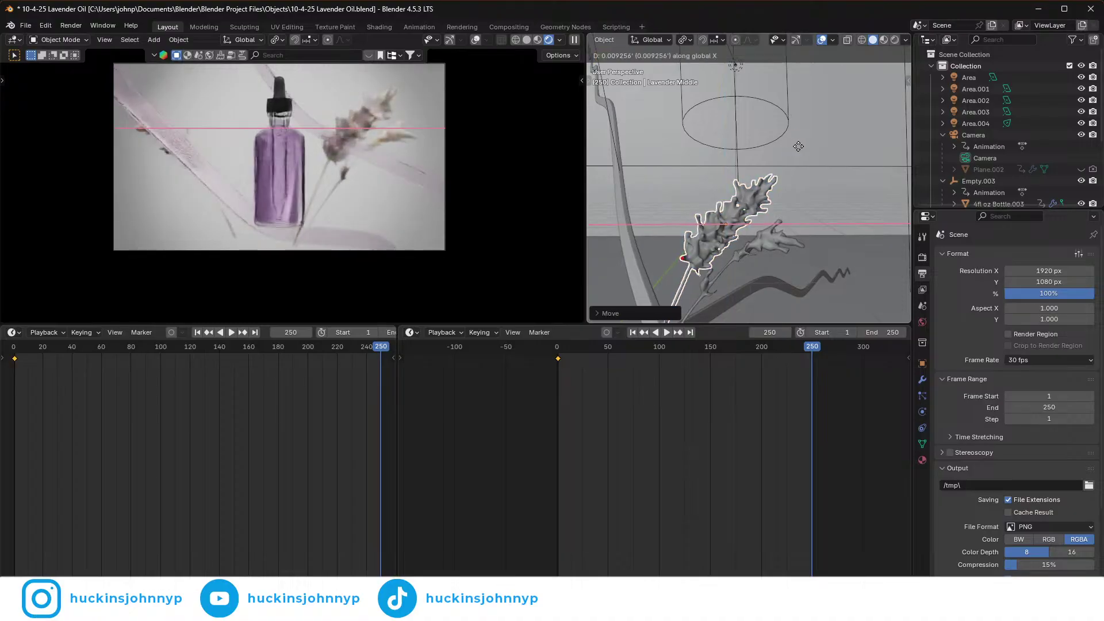
click(796, 148)
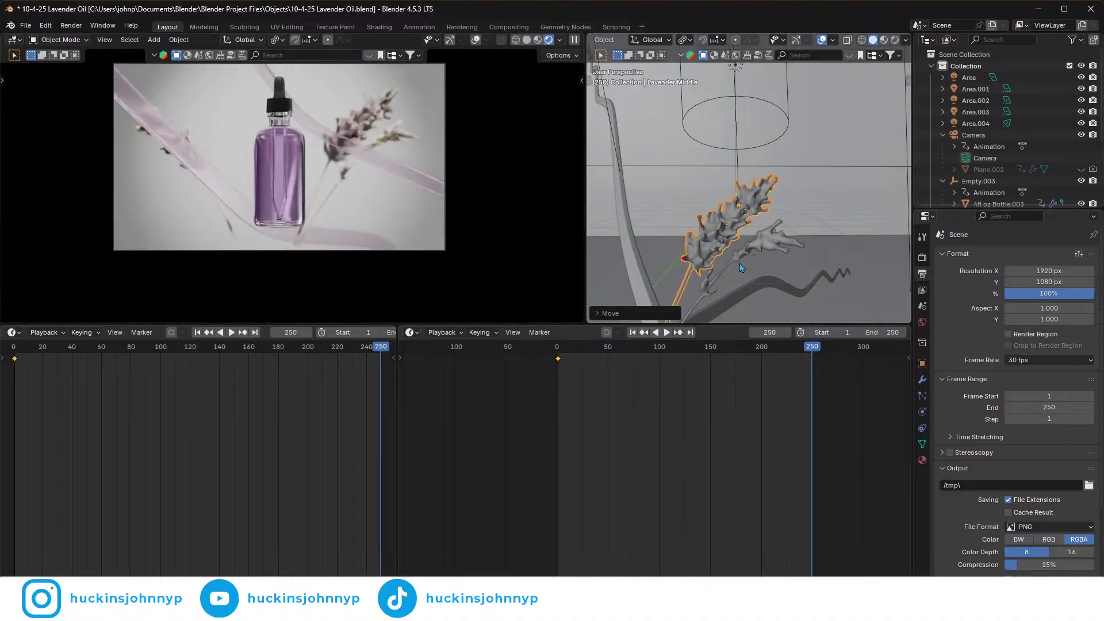
key(i)
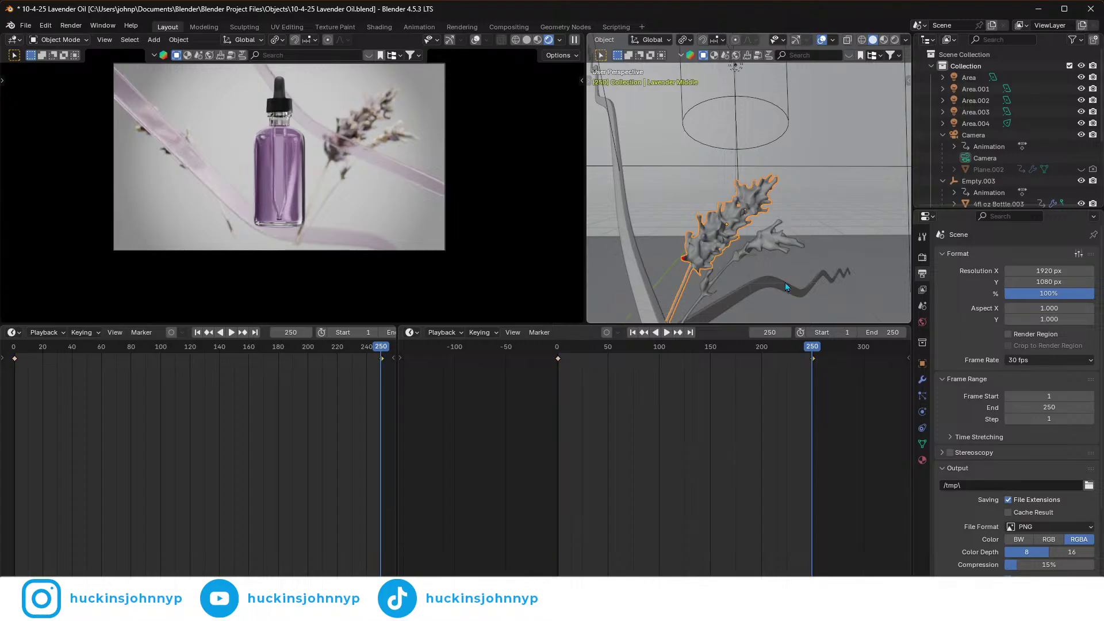
- Move the right lavender sprig slightly along positive global X and lower it slightly along global Z at frame 250
click(762, 252)
middle_drag(794, 292, 789, 199)
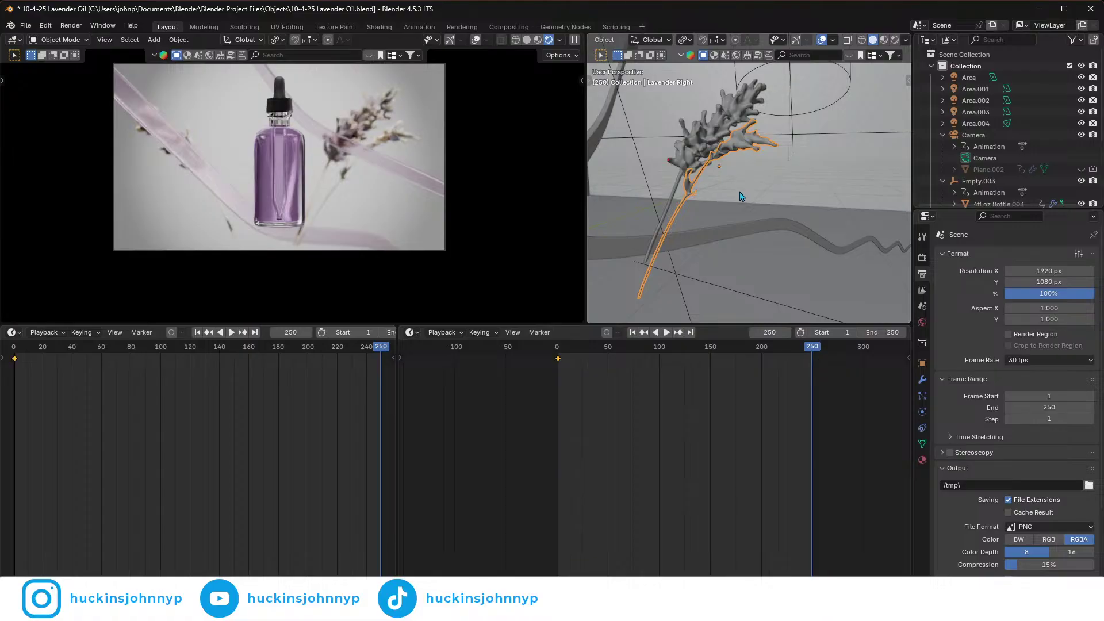
key(g)
key(x)
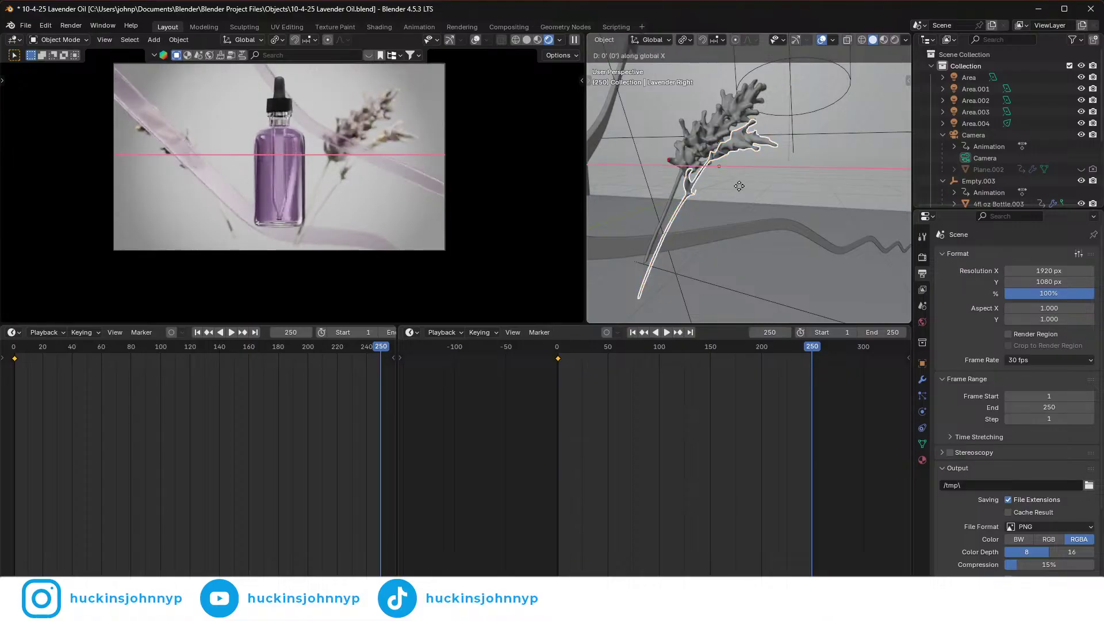
click(788, 186)
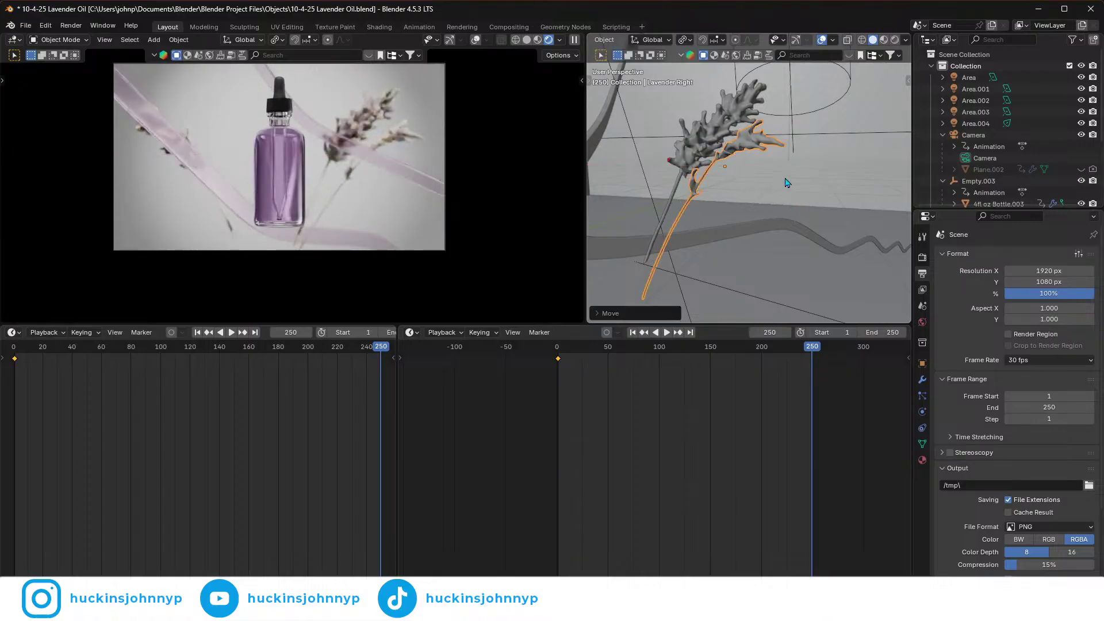
key(g)
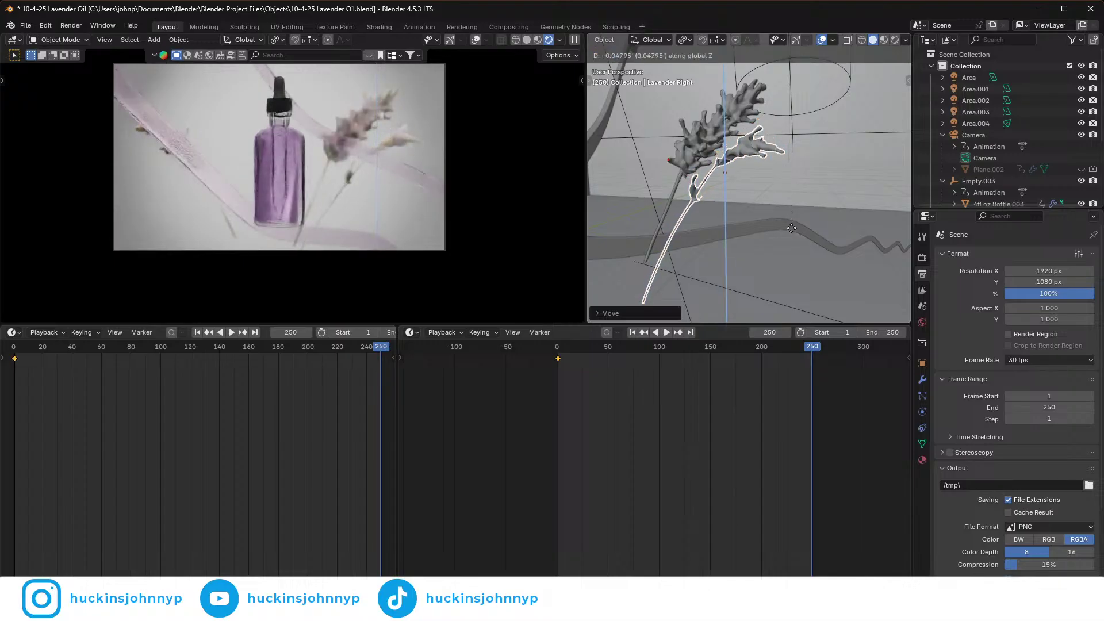
click(789, 235)
- Rotate the right lavender sprig slightly around global Y and shift it a little further along positive global X
key(r)
key(y)
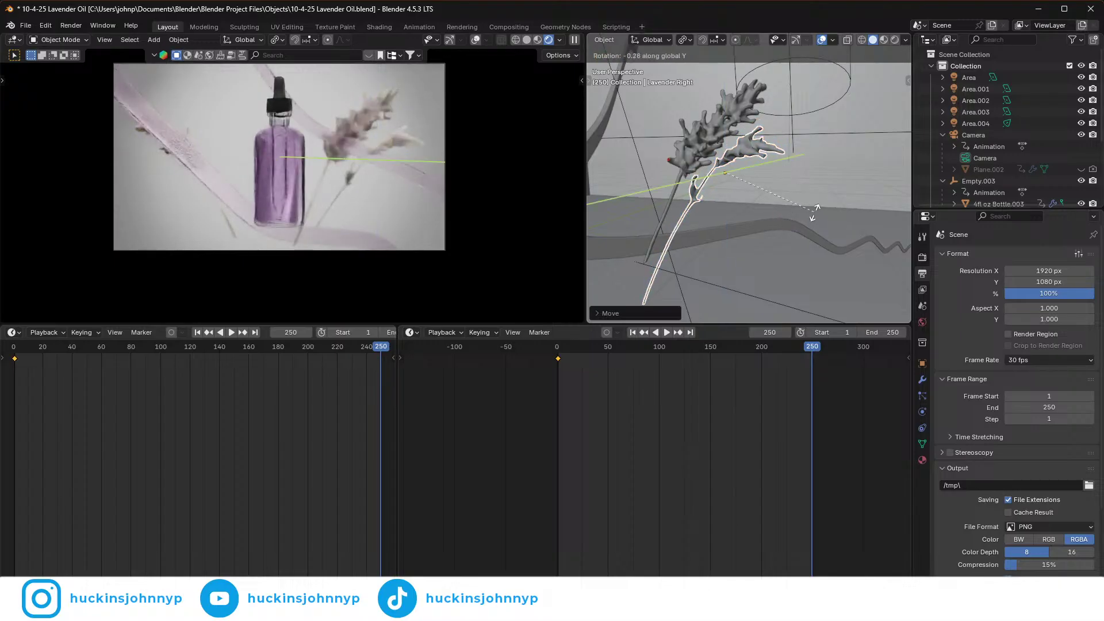
click(723, 279)
key(g)
key(x)
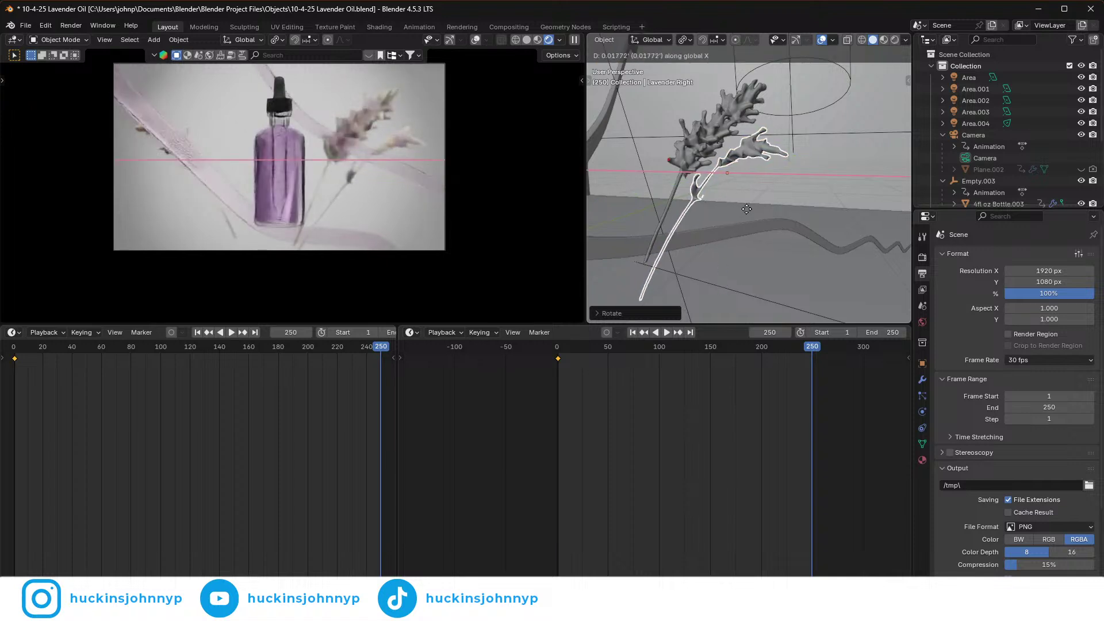
click(758, 208)
- Lower the right lavender sprig a touch along global Z and keyframe it at frame 250
key(g)
key(z)
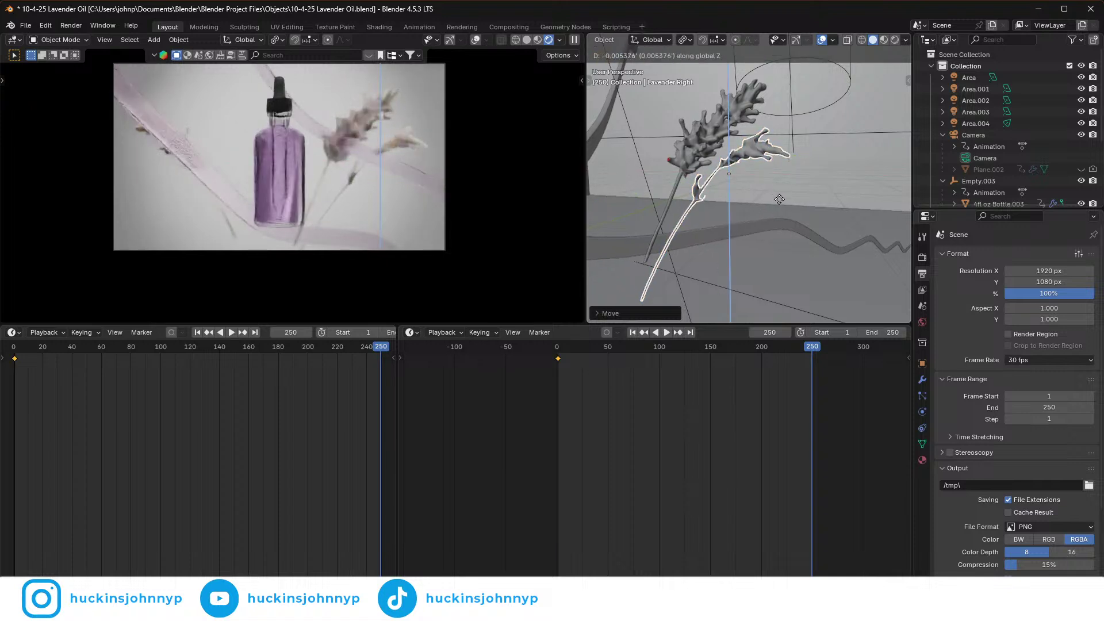
click(780, 206)
key(i)
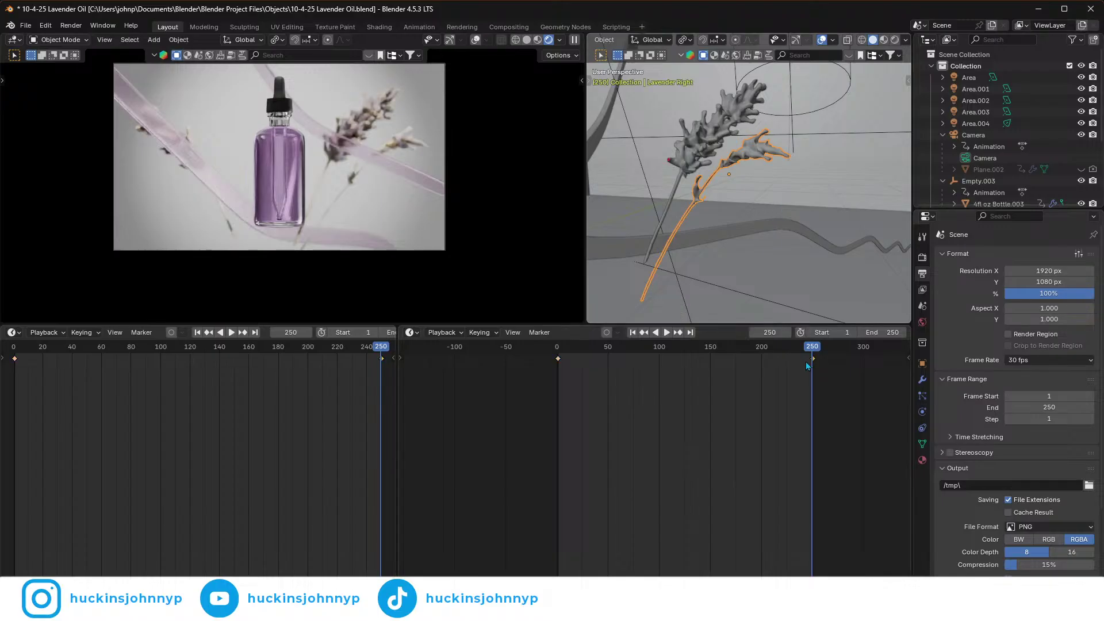
- Play the animation back from the start to check the motion of the lavender sprigs
drag(815, 348, 556, 388)
key(space)
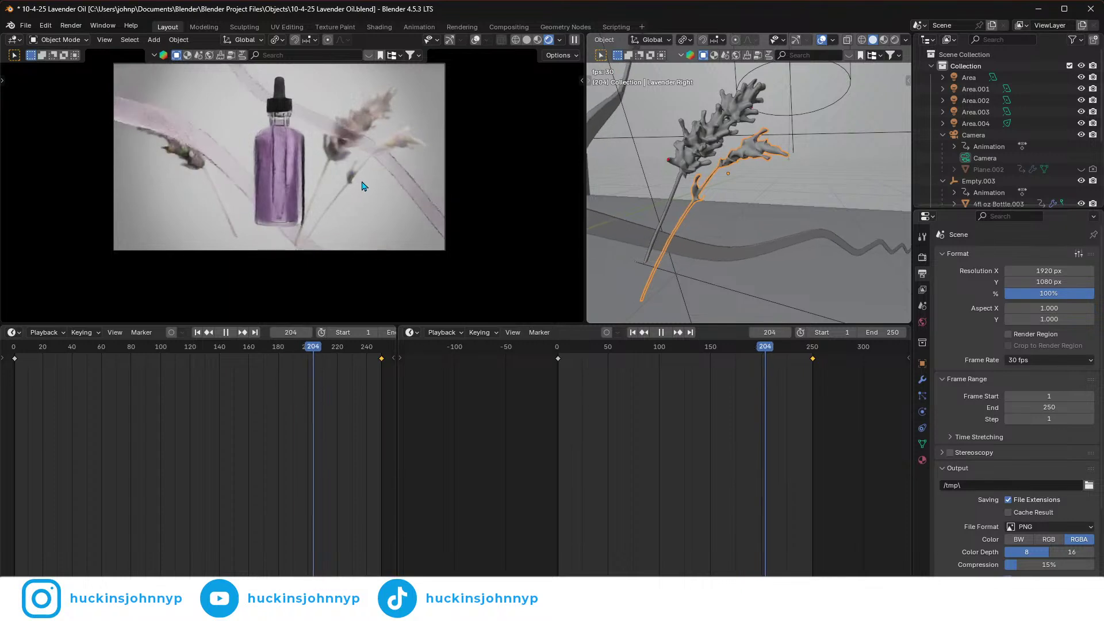
key(space)
key(space)
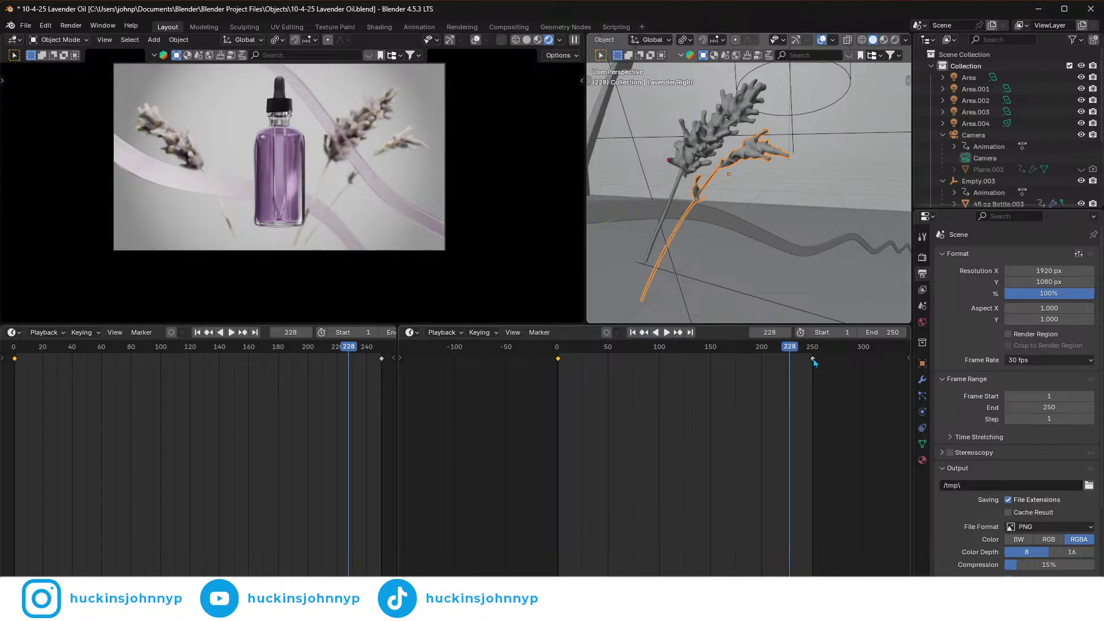
- Return to frame 250 and rotate the right lavender sprig around its local Z axis
mouse_move(826, 361)
mouse_down()
mouse_move(815, 354)
mouse_move(812, 366)
mouse_up()
key(space)
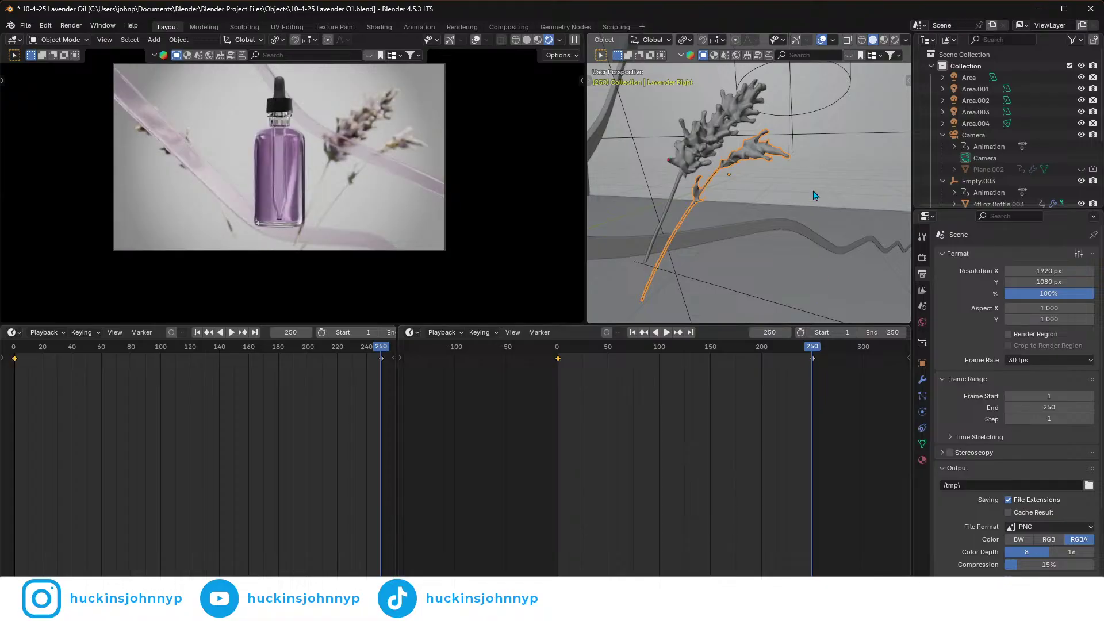
key(r)
key(z)
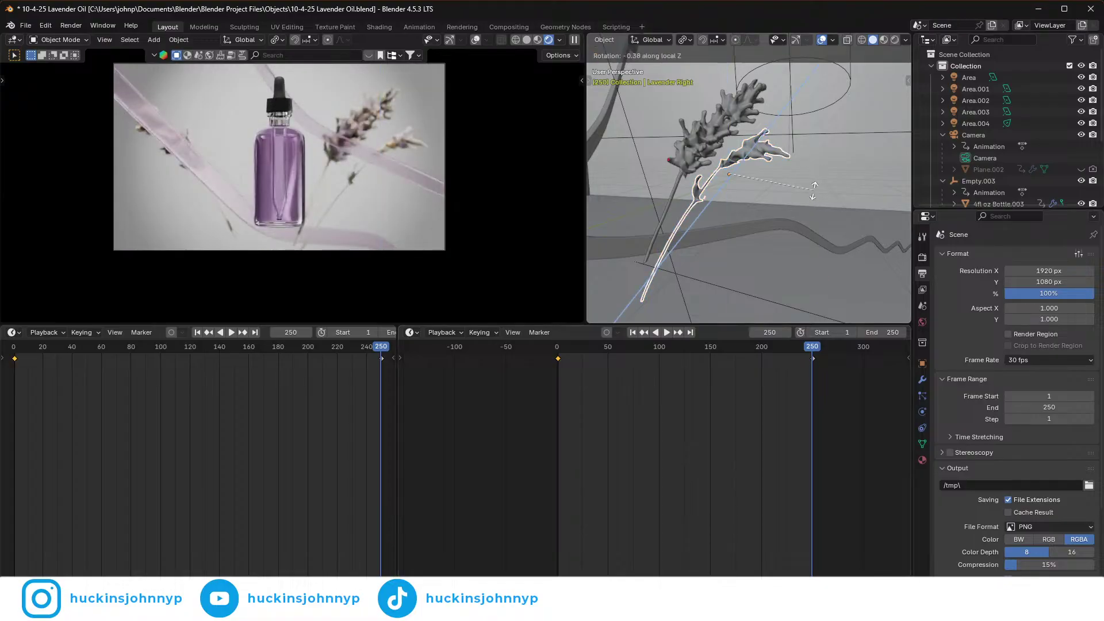
click(801, 233)
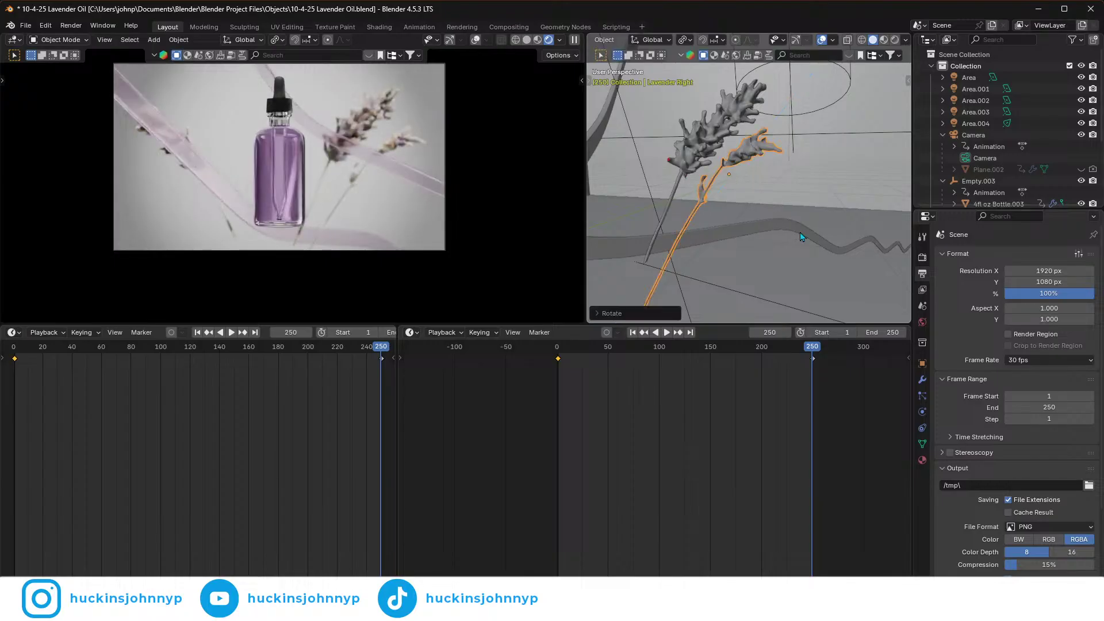
- Rotate the middle lavender sprig slightly with a free trackball rotation at frame 250
click(714, 138)
key(r)
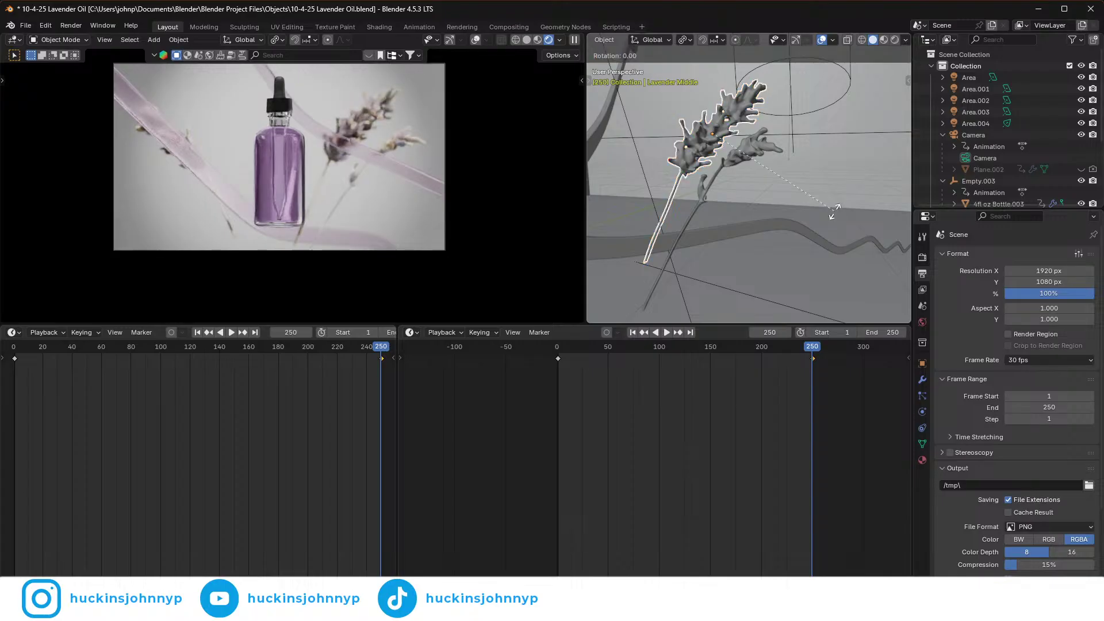
key(z)
key(z)
key(z)
key(r)
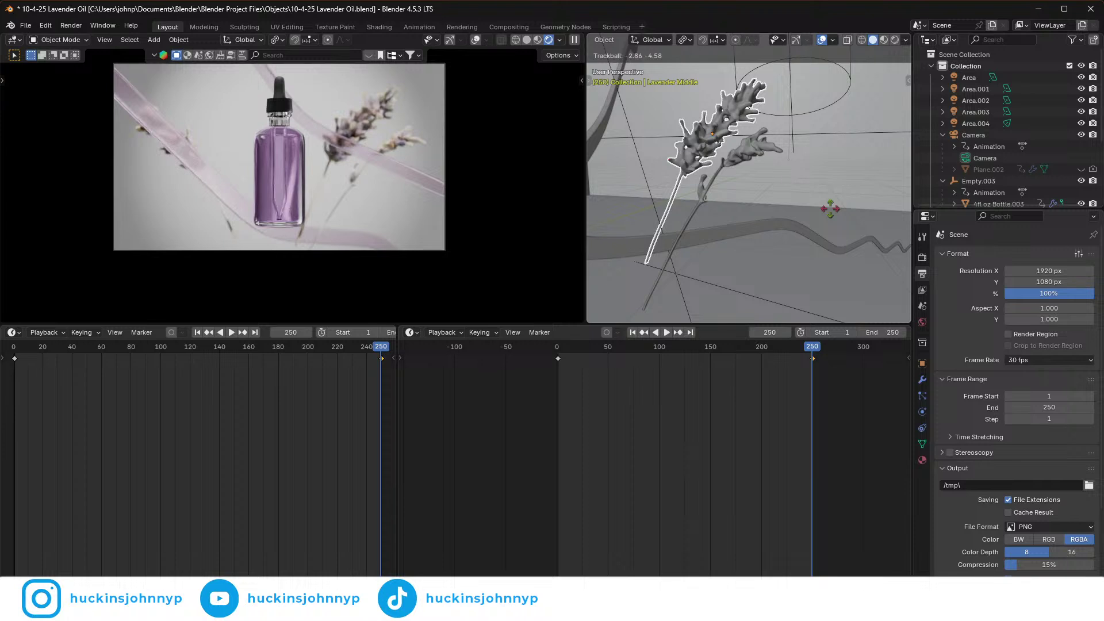
click(832, 212)
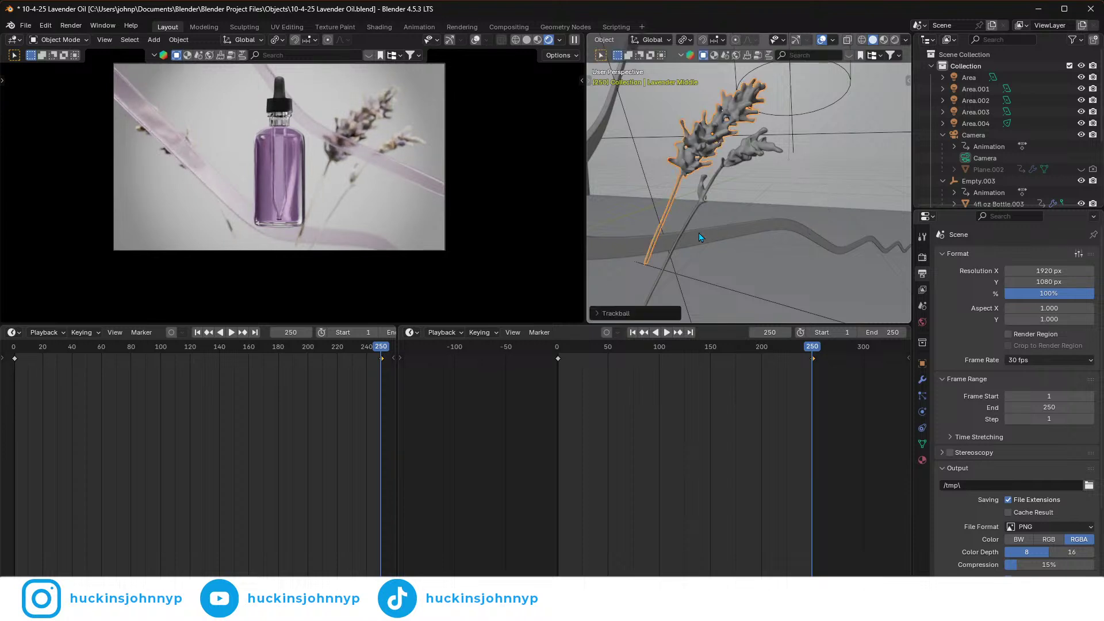
- Select the left lavender sprig and rotate it around its local Z axis at frame 250
middle_drag(685, 234, 820, 242)
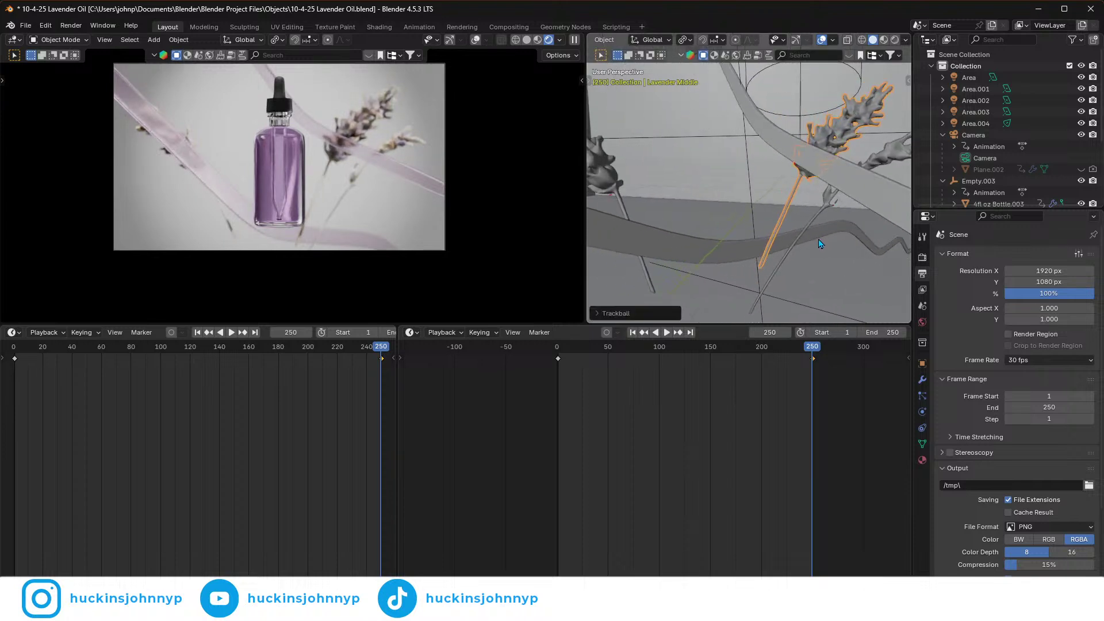
click(888, 162)
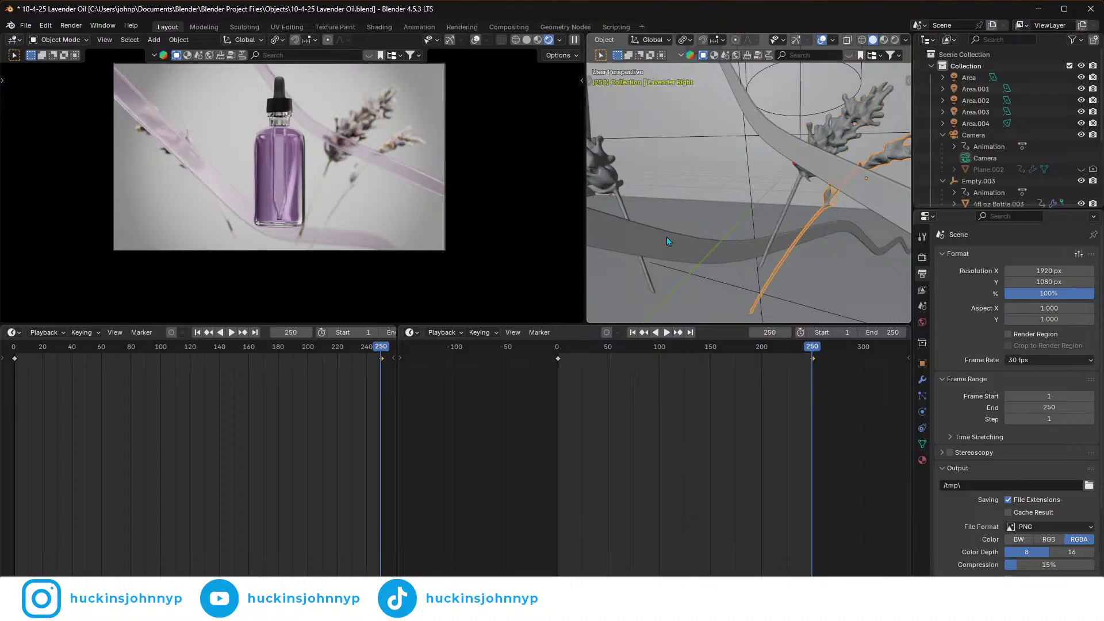
middle_drag(667, 236, 799, 233)
click(747, 171)
key(KP_Decimal)
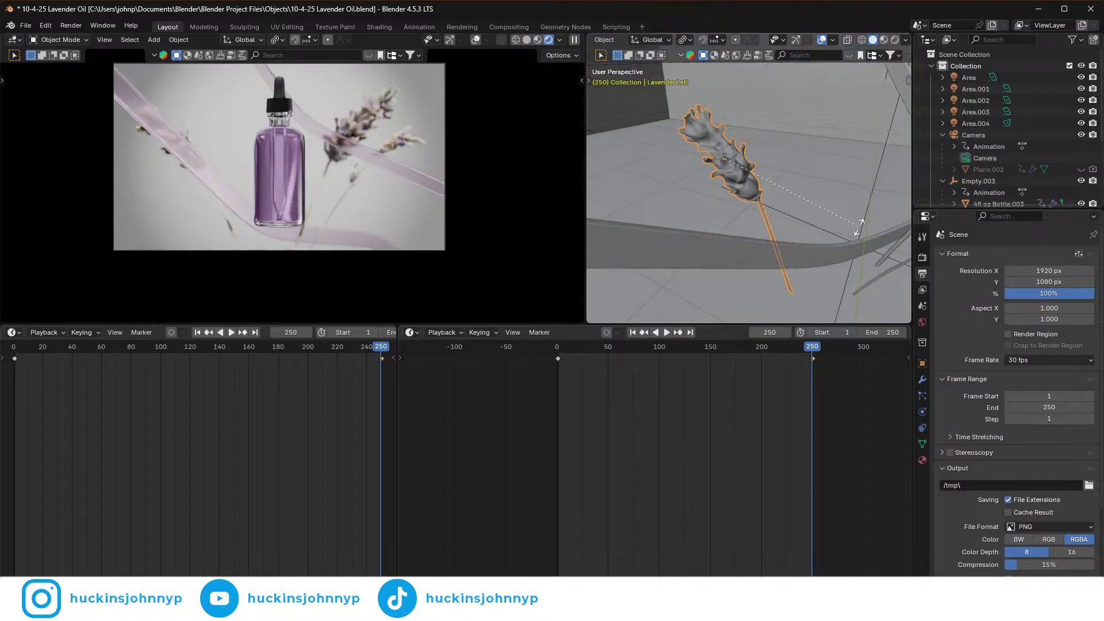
key(r)
key(z)
key(z)
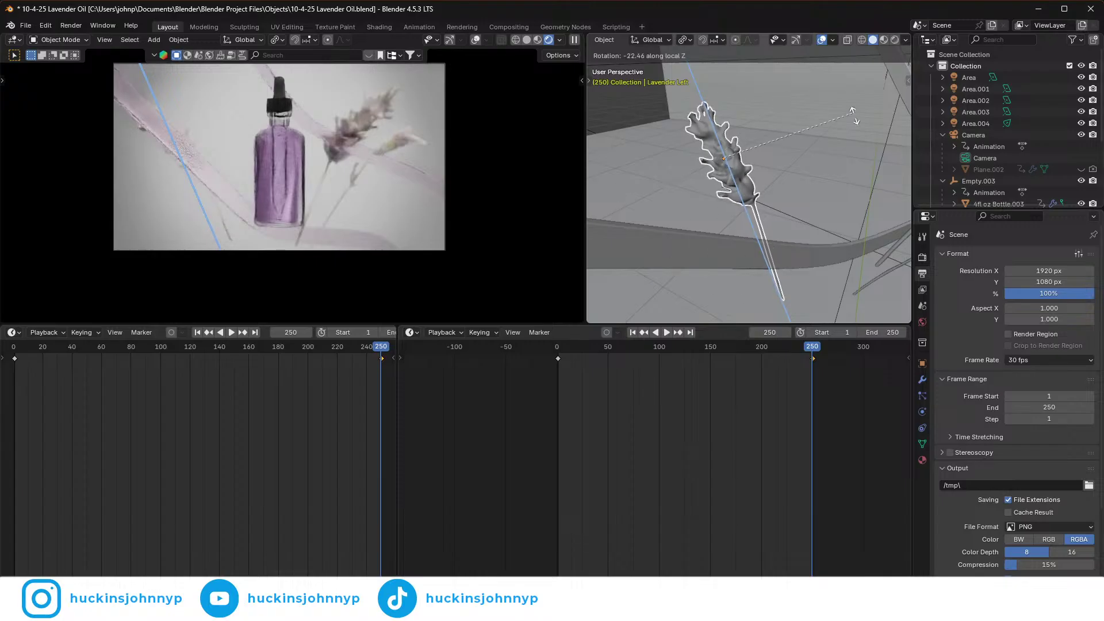
click(701, 270)
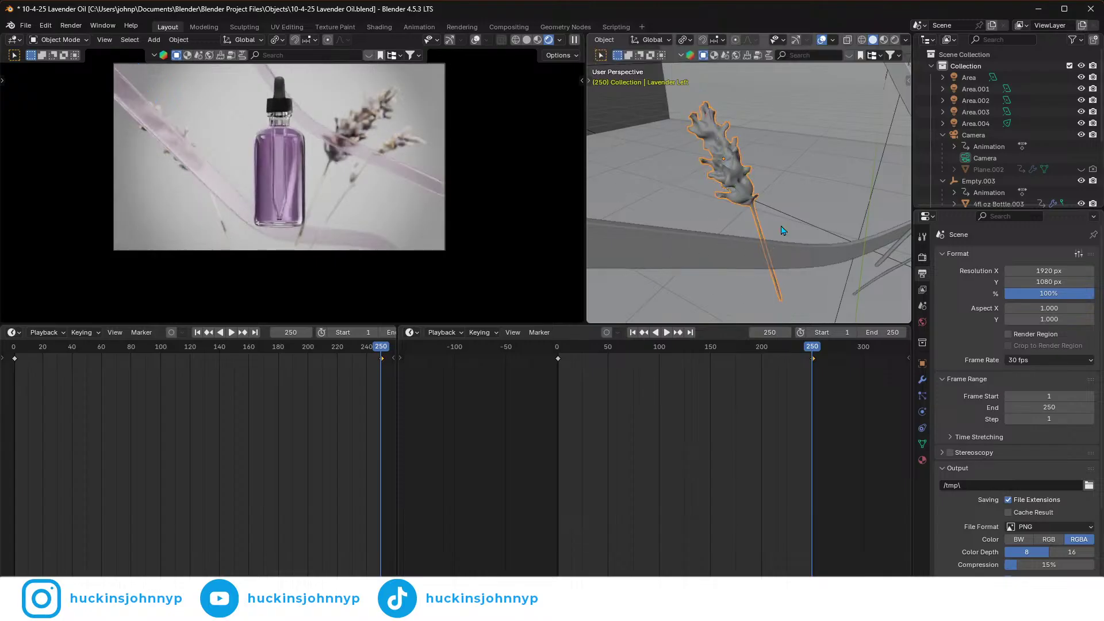
- Switch the camera view to solid shading and play the animation from the start to review the sprigs' motion
drag(812, 349, 760, 360)
click(410, 333)
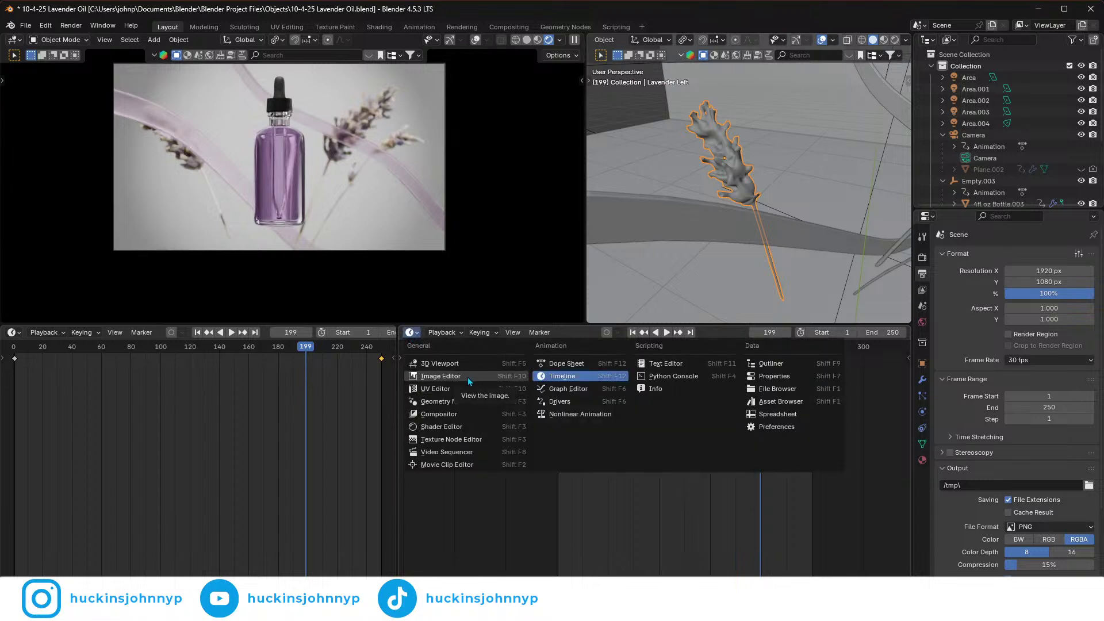
click(526, 39)
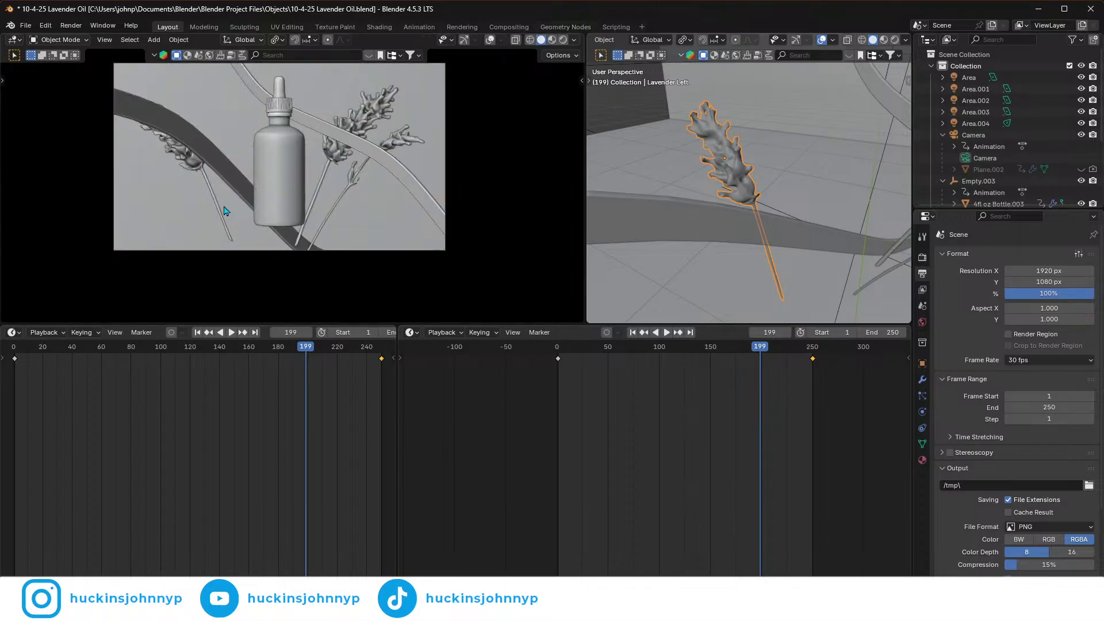
drag(566, 352, 558, 351)
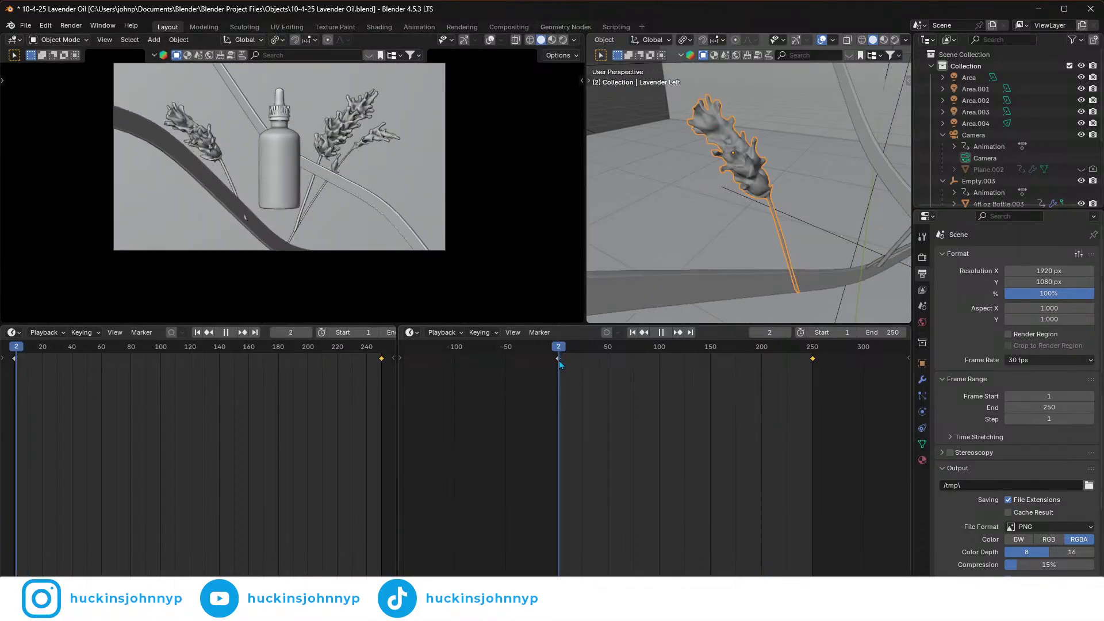
key(space)
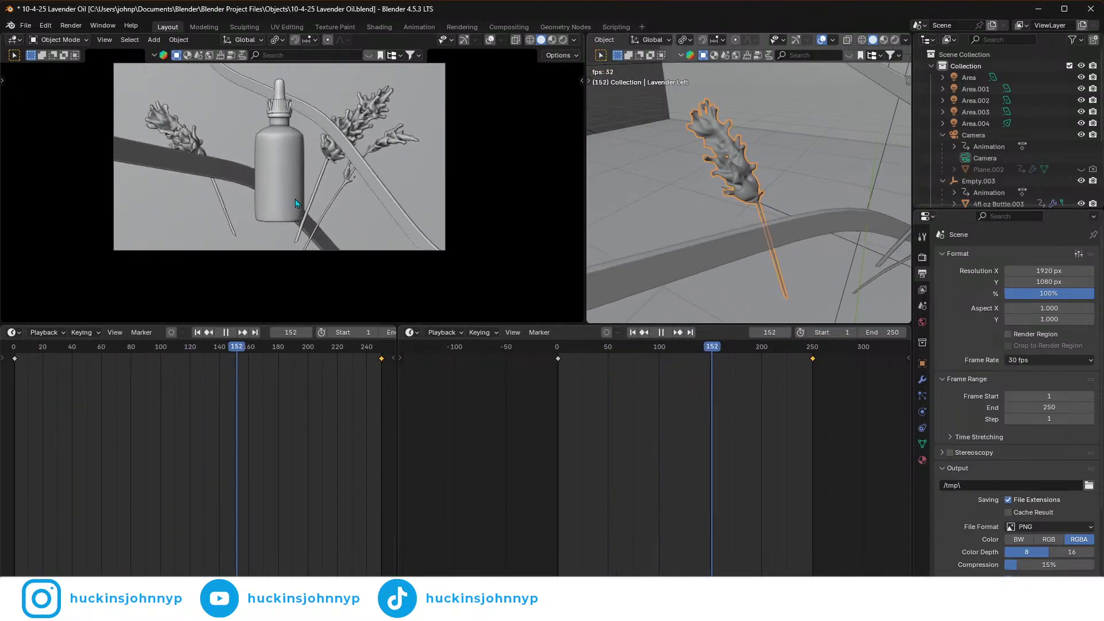
key(space)
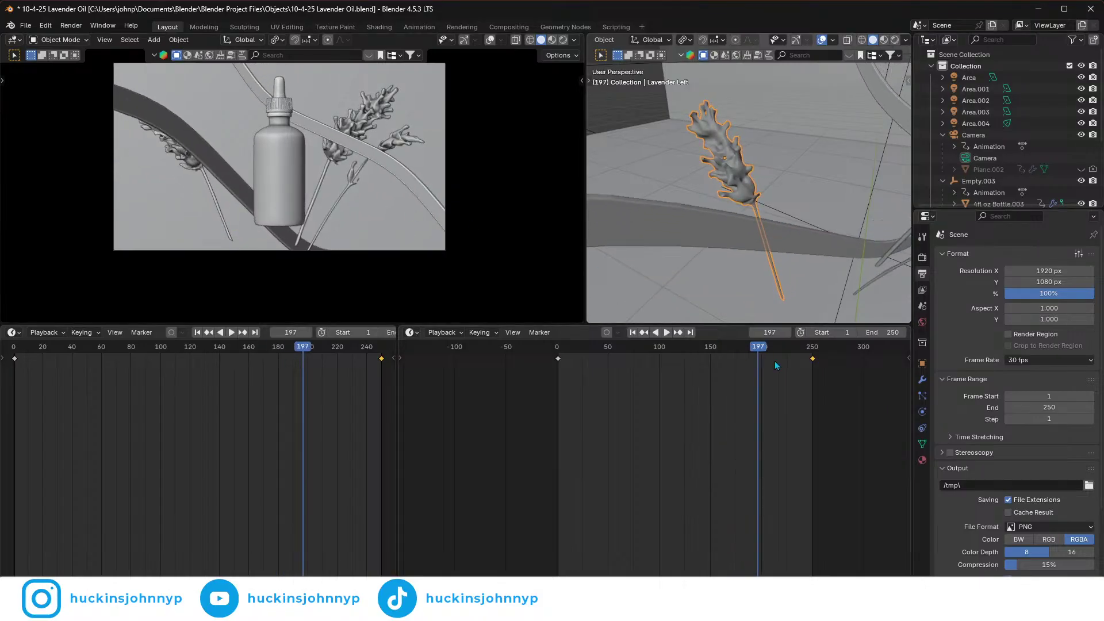
- Shift the left lavender sprig slightly along negative global X, keyframe it at frame 1, and play the animation back
drag(741, 350, 530, 371)
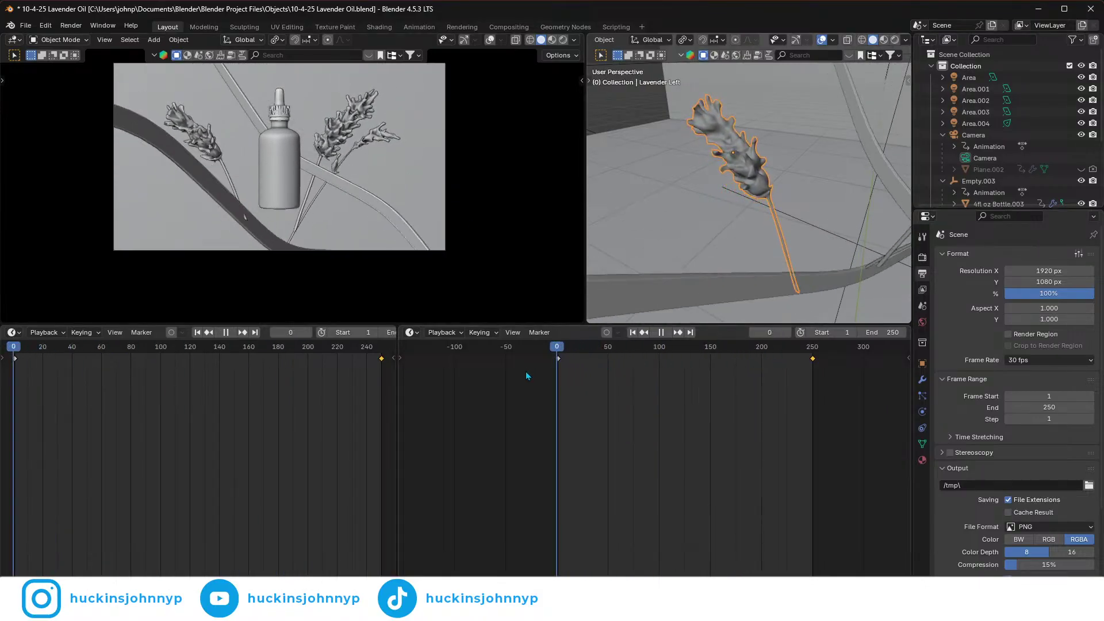
key(Escape)
key(g)
key(x)
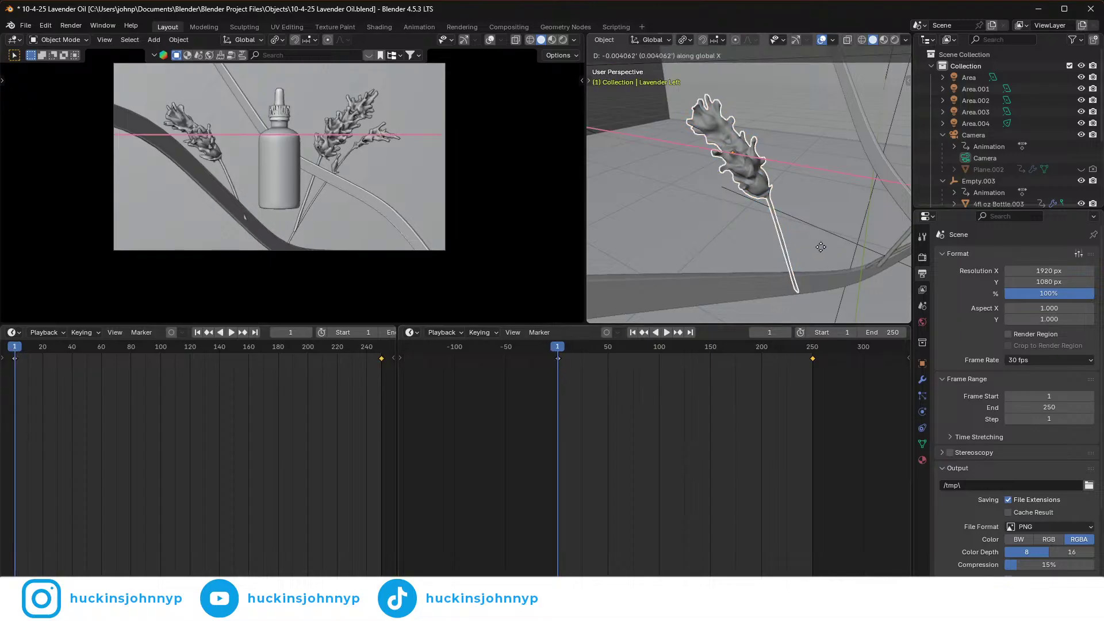
click(764, 244)
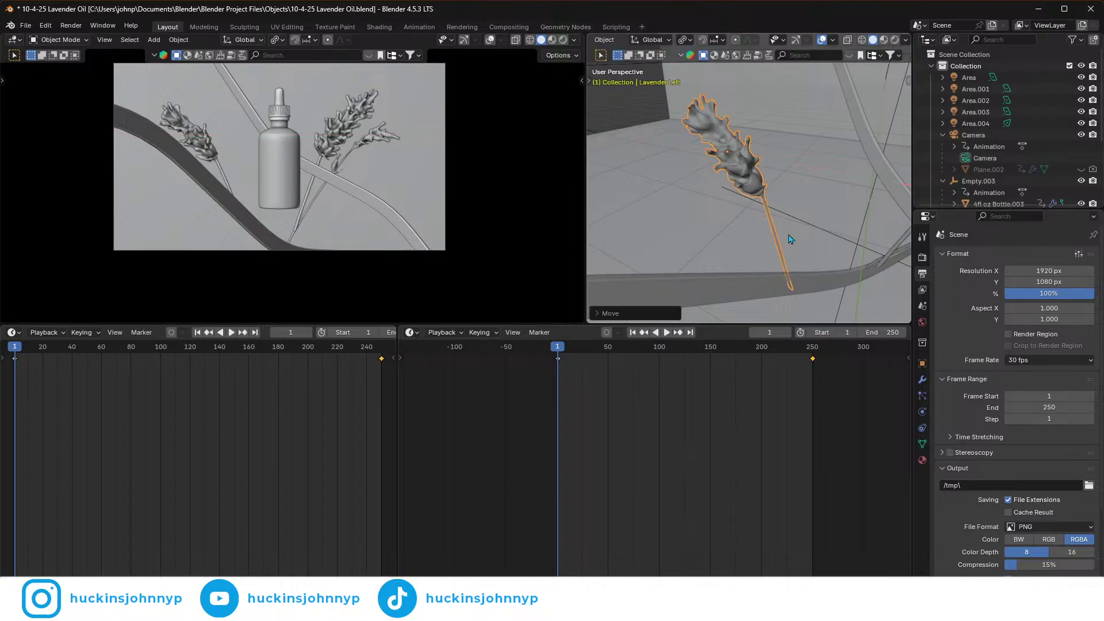
key(i)
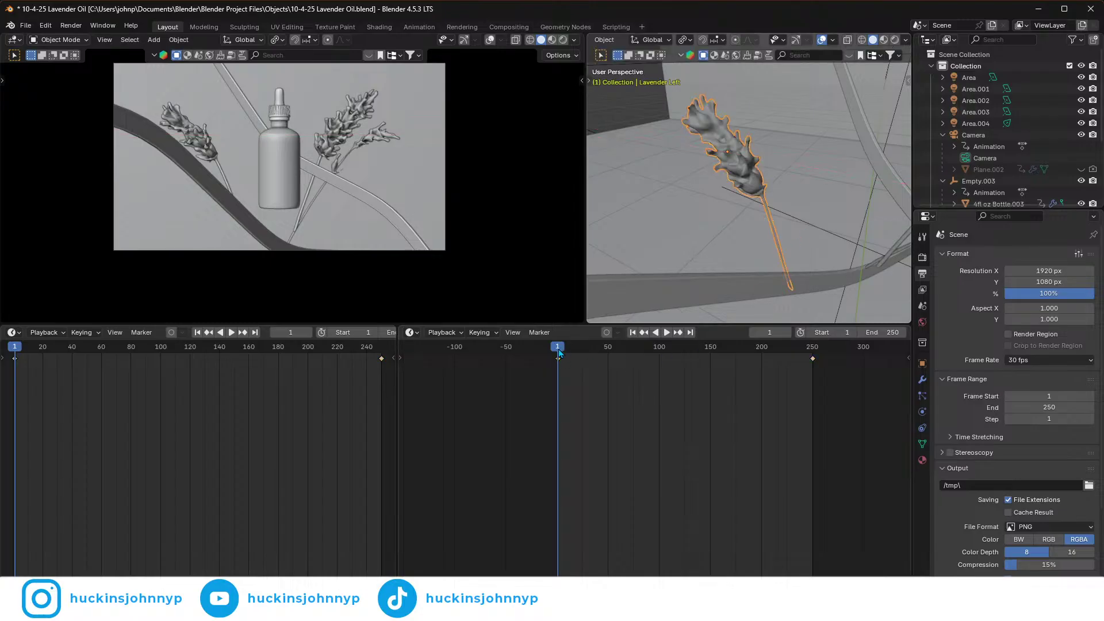
key(space)
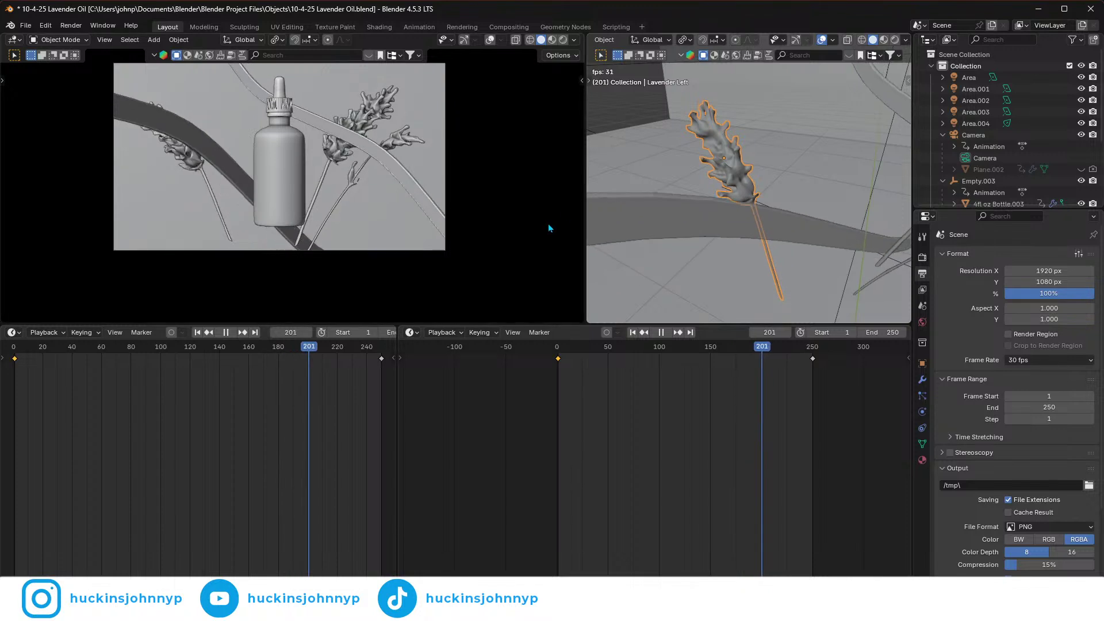
- Stop playback, switch the camera view to rendered shading and frame the bottle more closely
key(space)
click(563, 39)
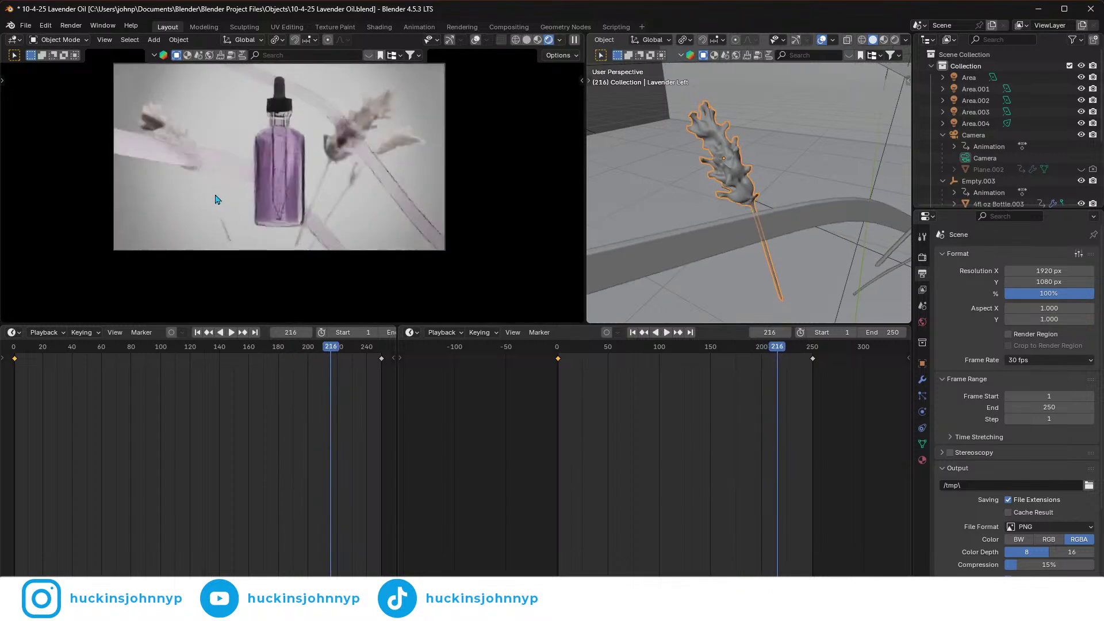
scroll(221, 202, up, 3)
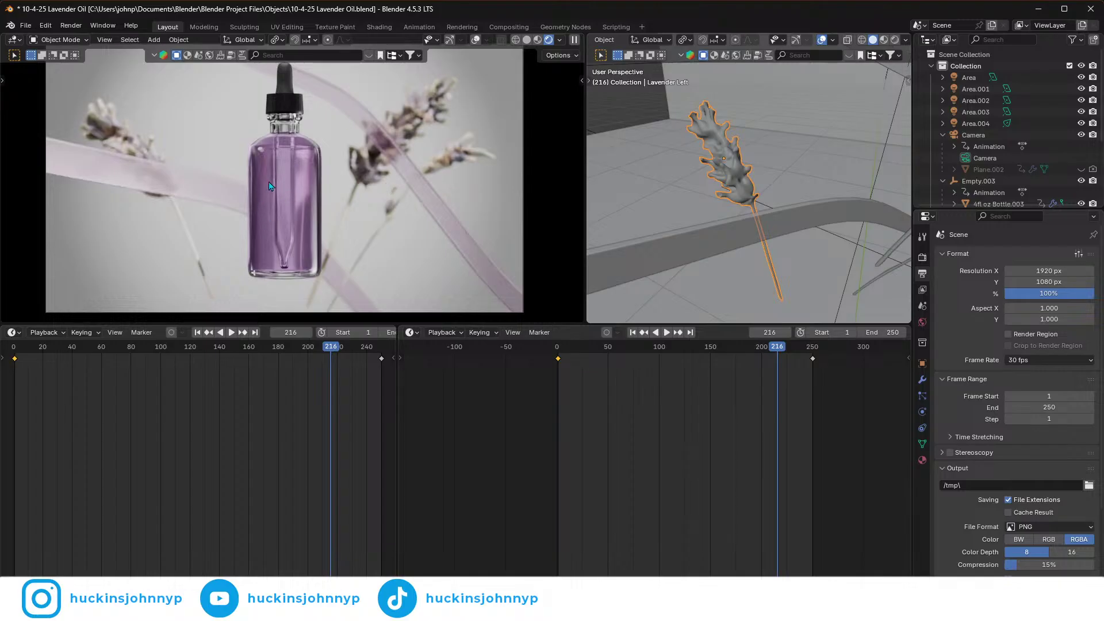
shift+middle_drag(270, 186, 272, 194)
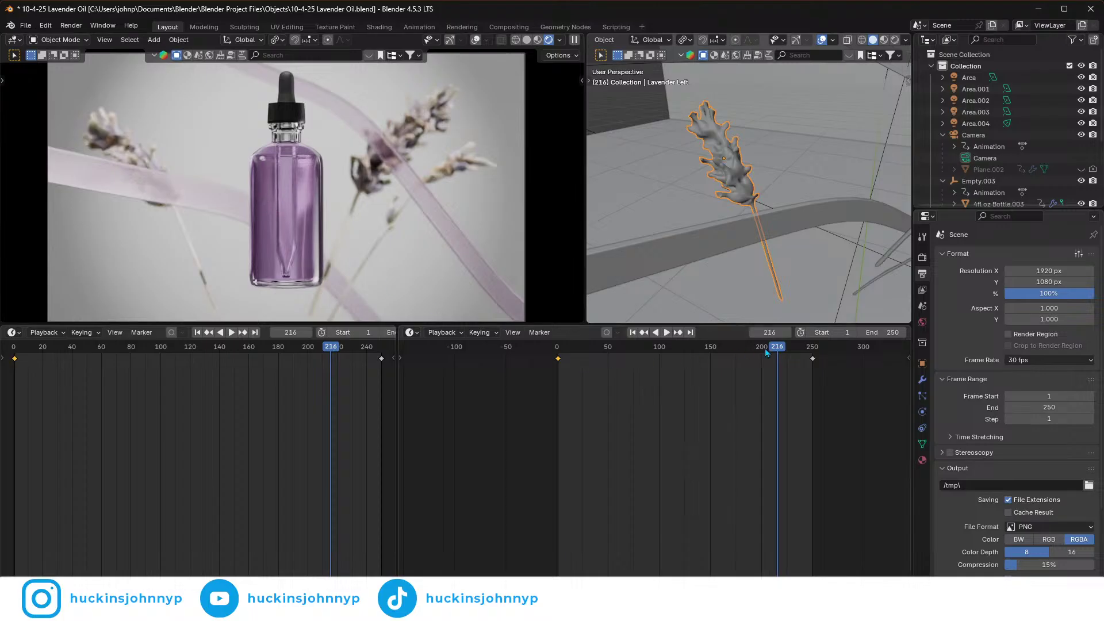
- Scrub and play the rendered animation between frames 1 and 250 to review the bottle, ribbon and sprig motion
drag(777, 351, 814, 395)
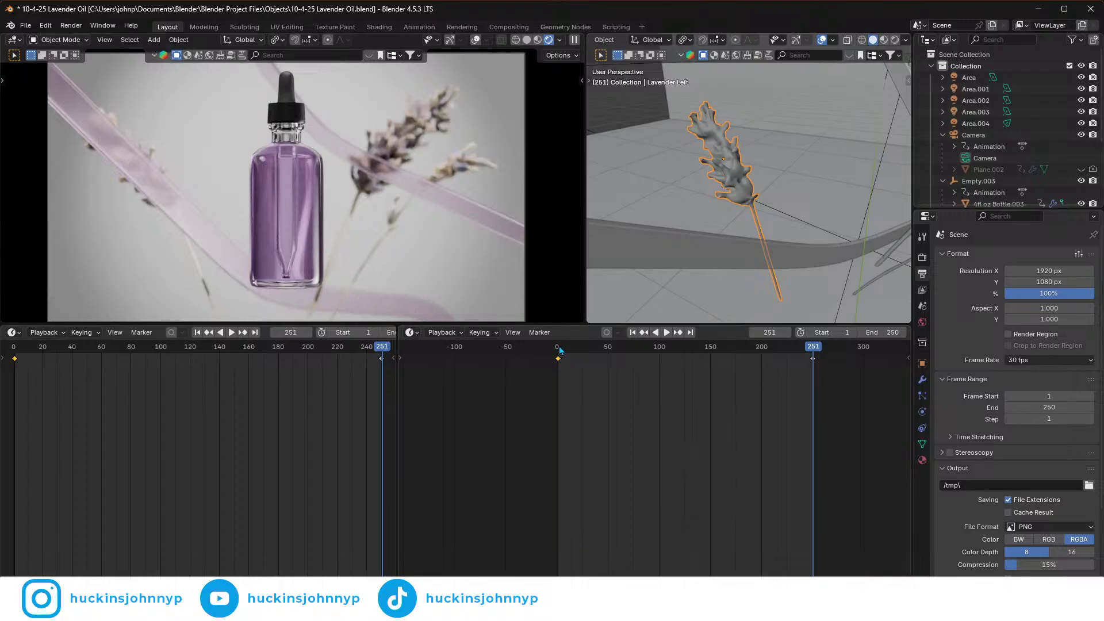
key(space)
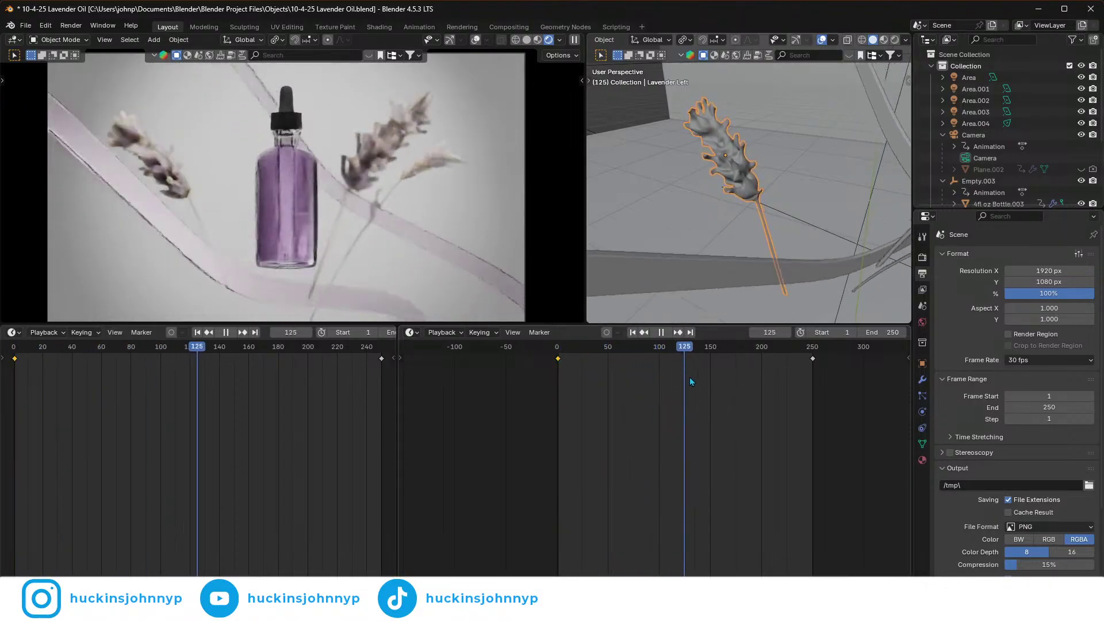
drag(791, 395, 558, 406)
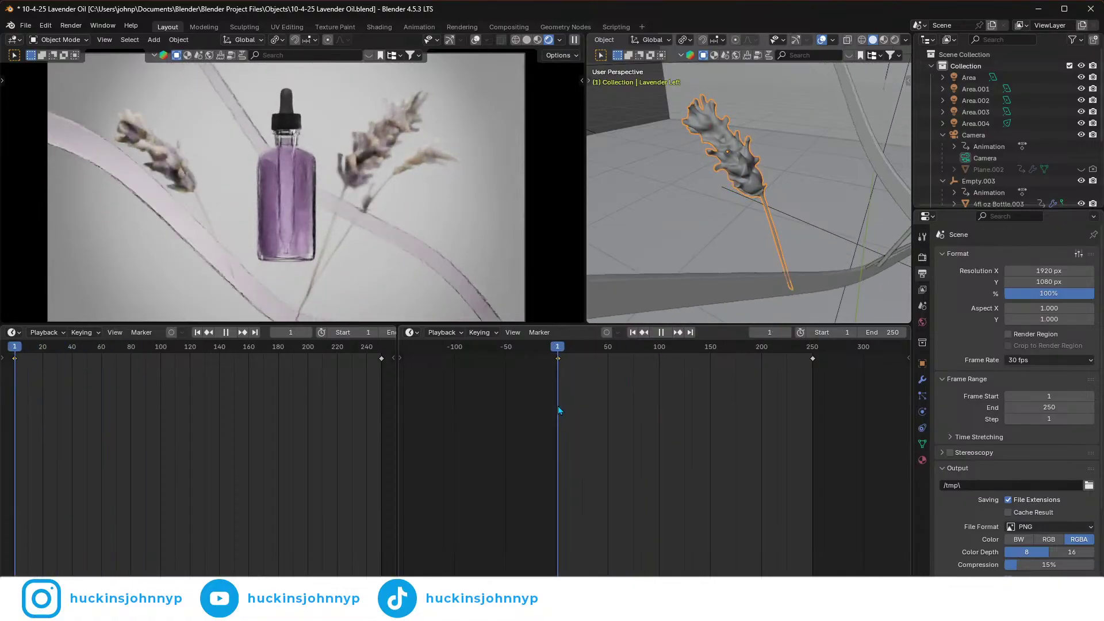
key(space)
scroll(407, 234, down, 1)
scroll(365, 228, up, 1)
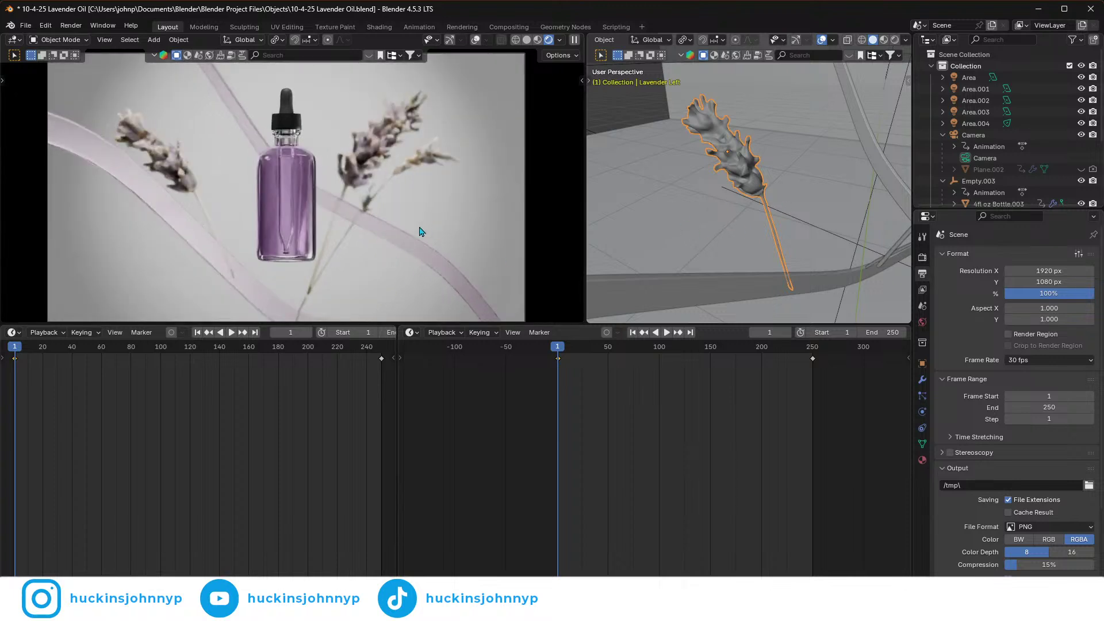
drag(740, 360, 557, 368)
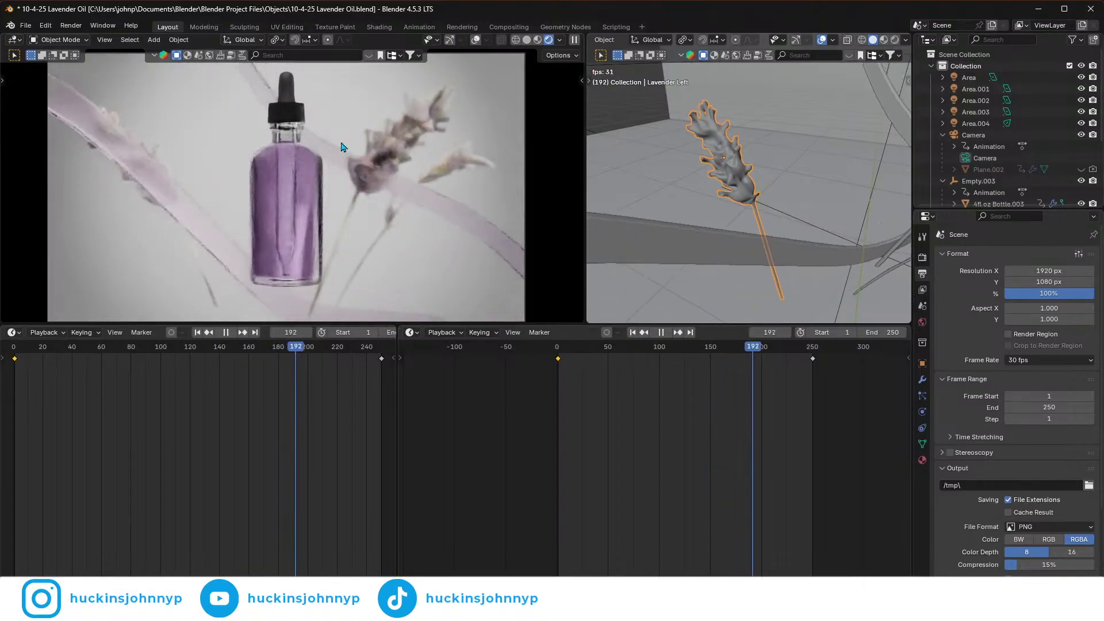
key(space)
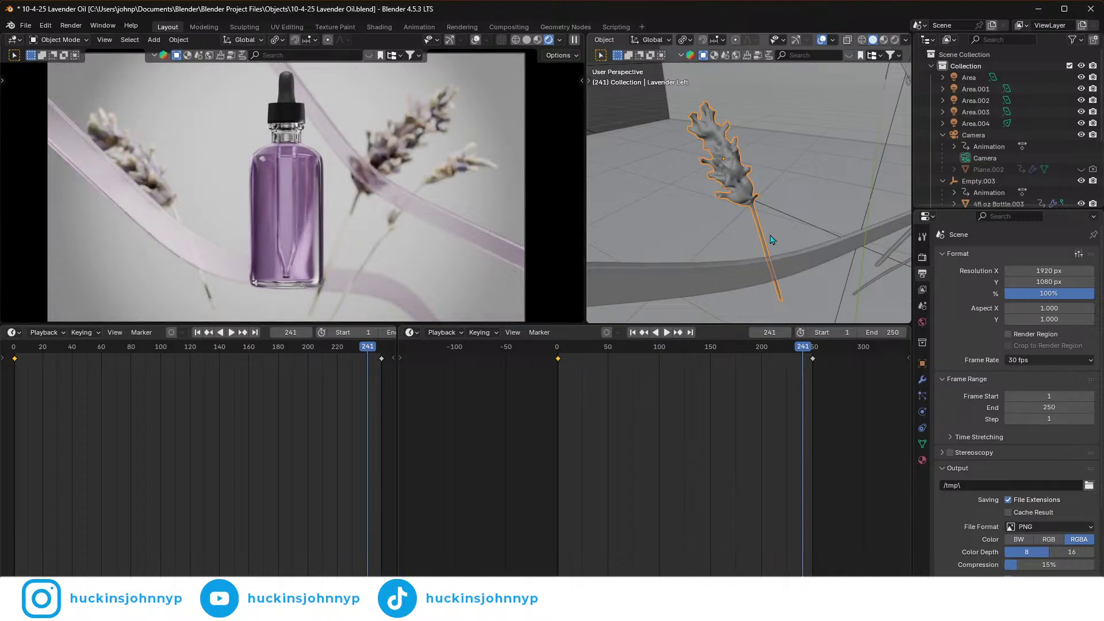
- Select the empty controlling the bottle and move it slightly along positive global Y at frame 1
scroll(749, 255, down, 10)
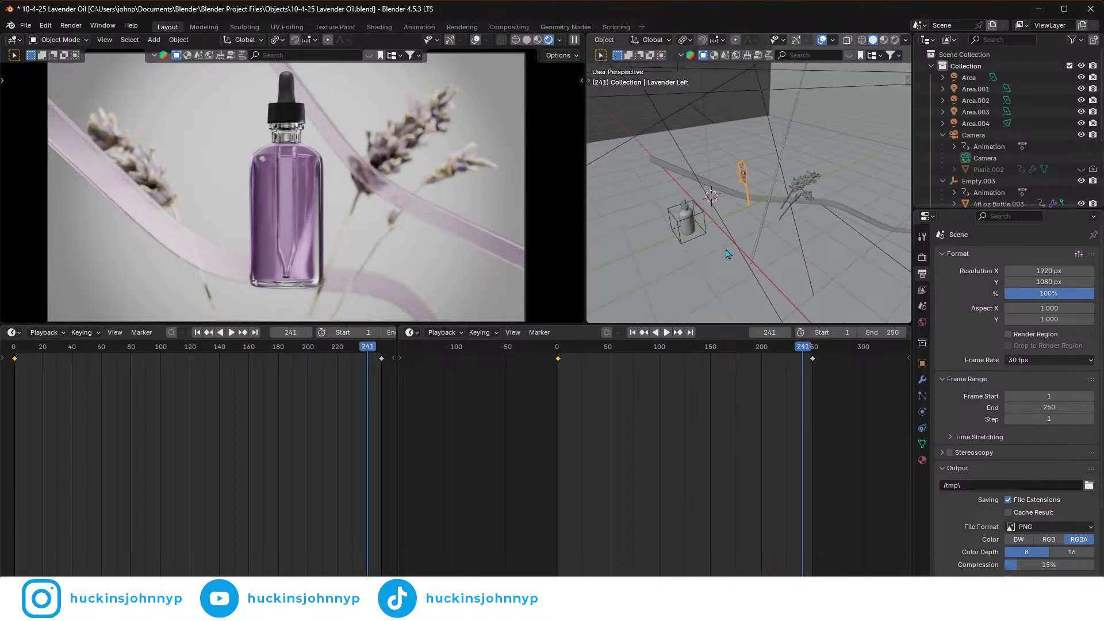
click(693, 219)
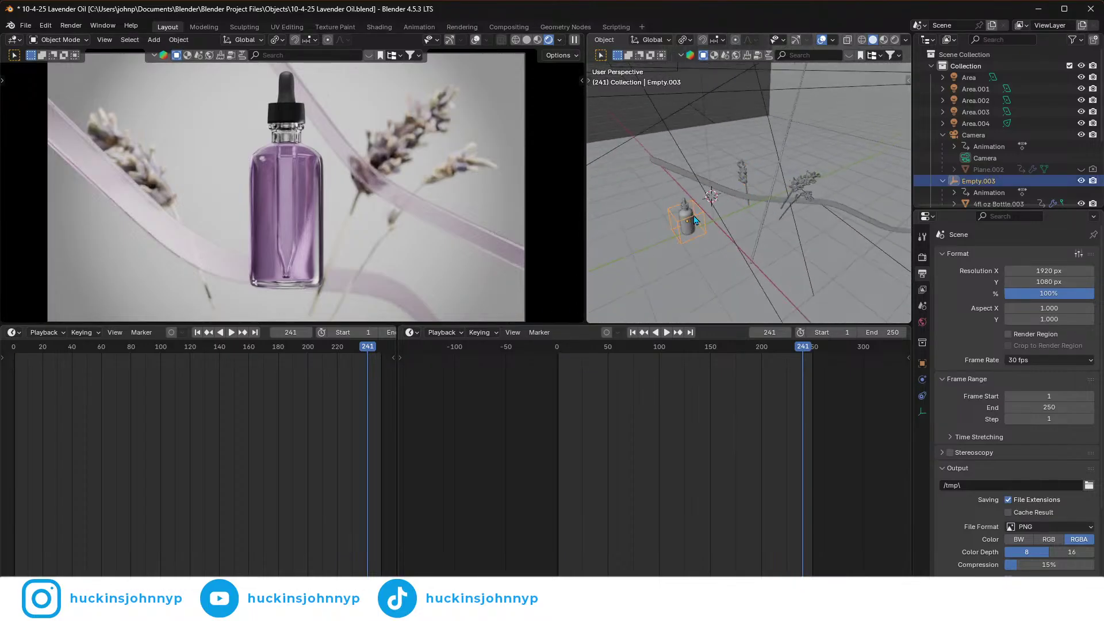
drag(802, 348, 558, 387)
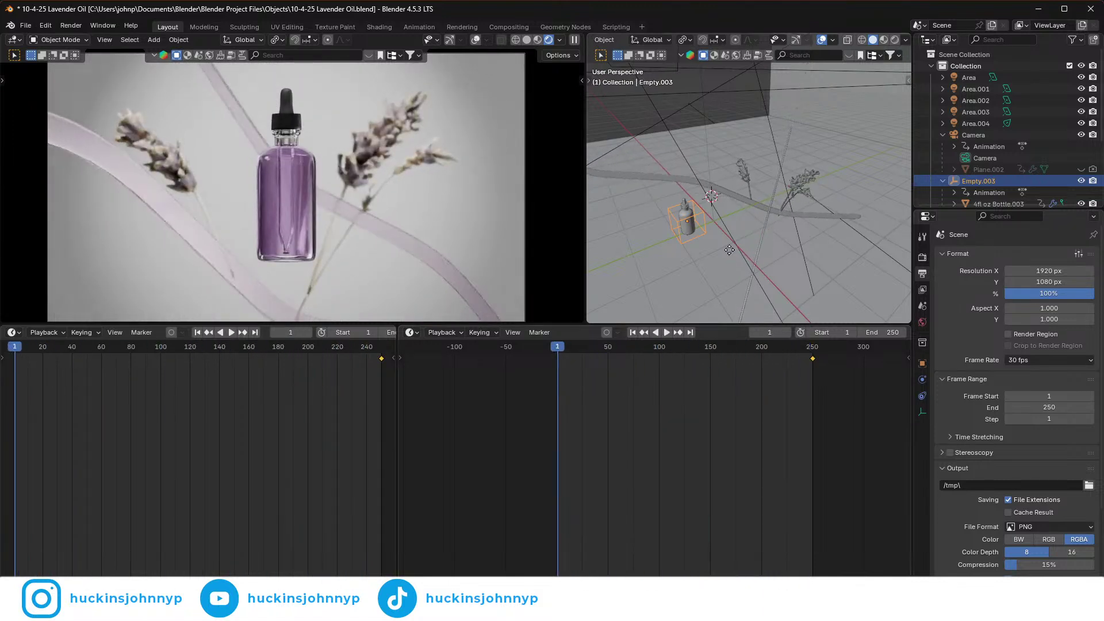
key(g)
key(x)
key(y)
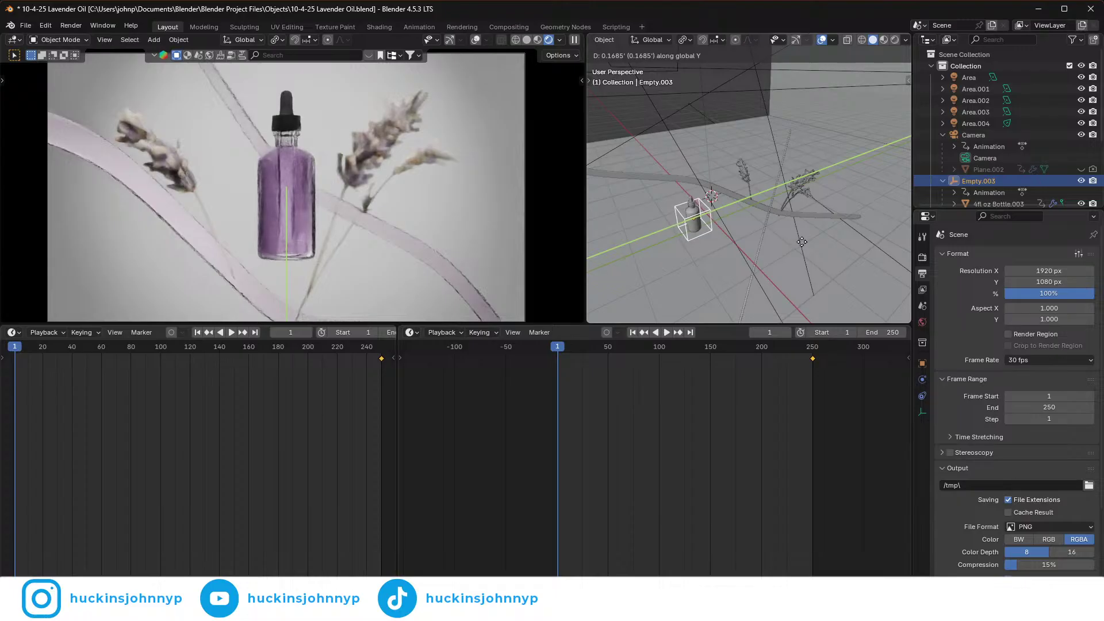
click(824, 236)
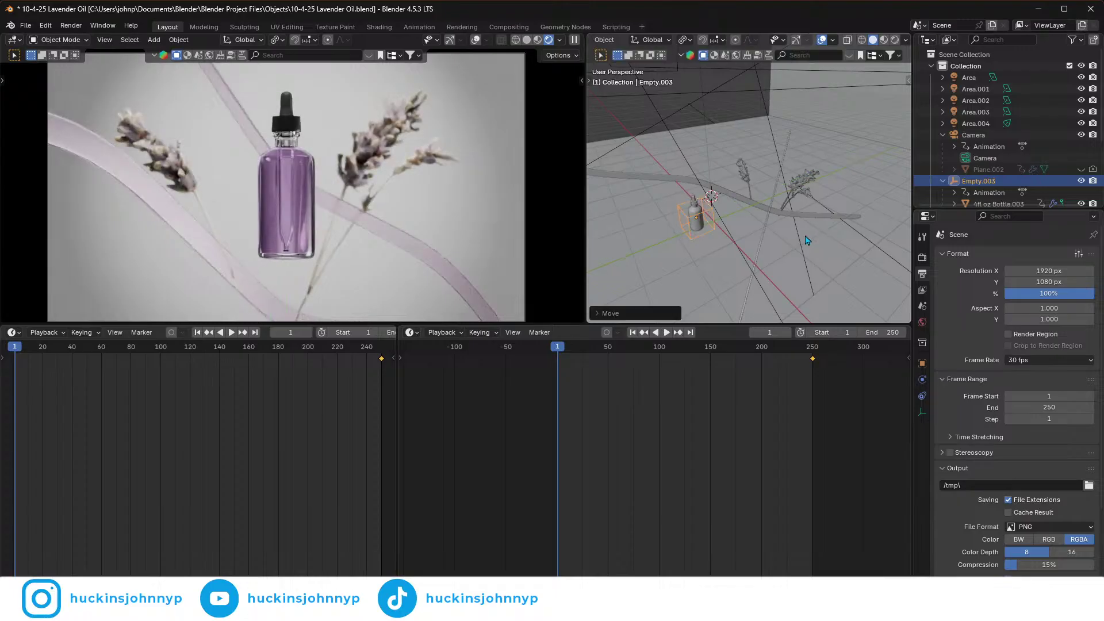
- Rotate the bottle's empty about -24 degrees around global X and keyframe it at frame 1
key(r)
key(x)
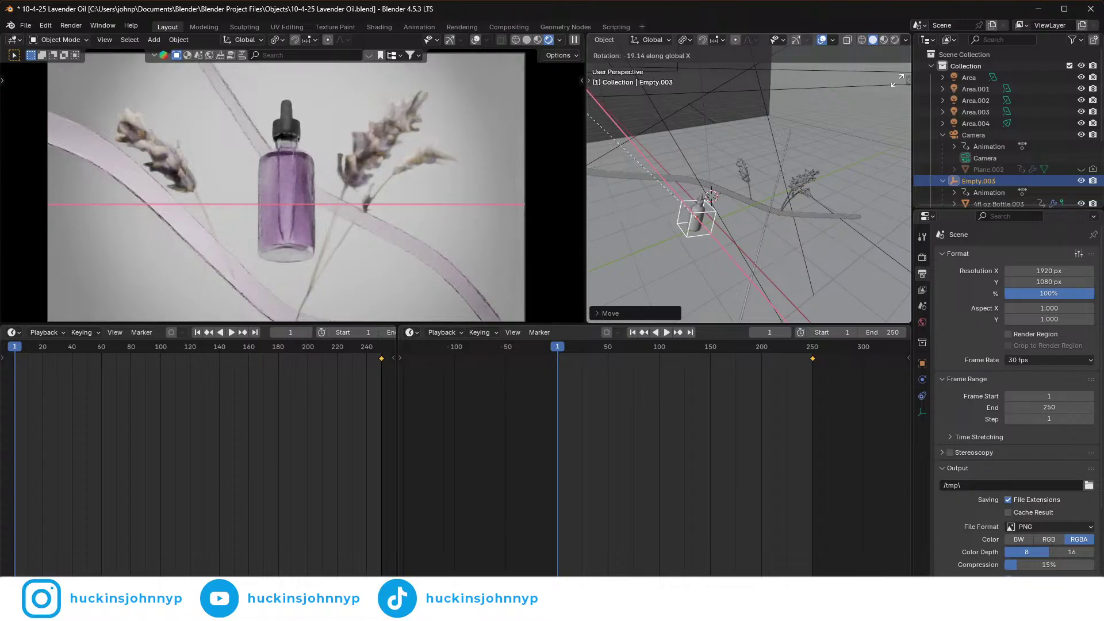
click(839, 275)
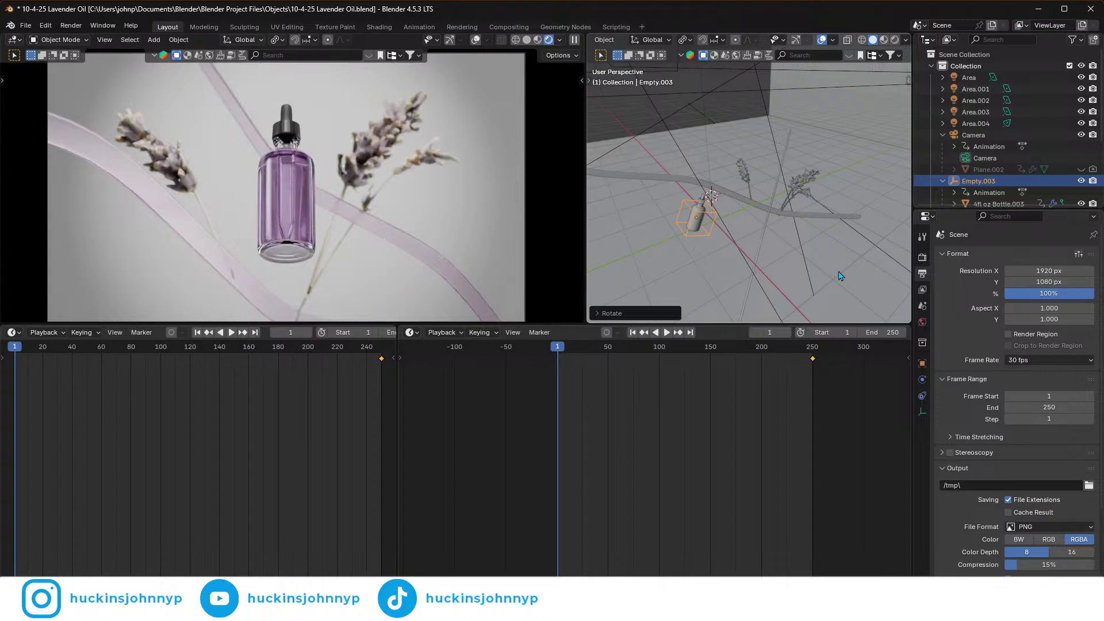
key(i)
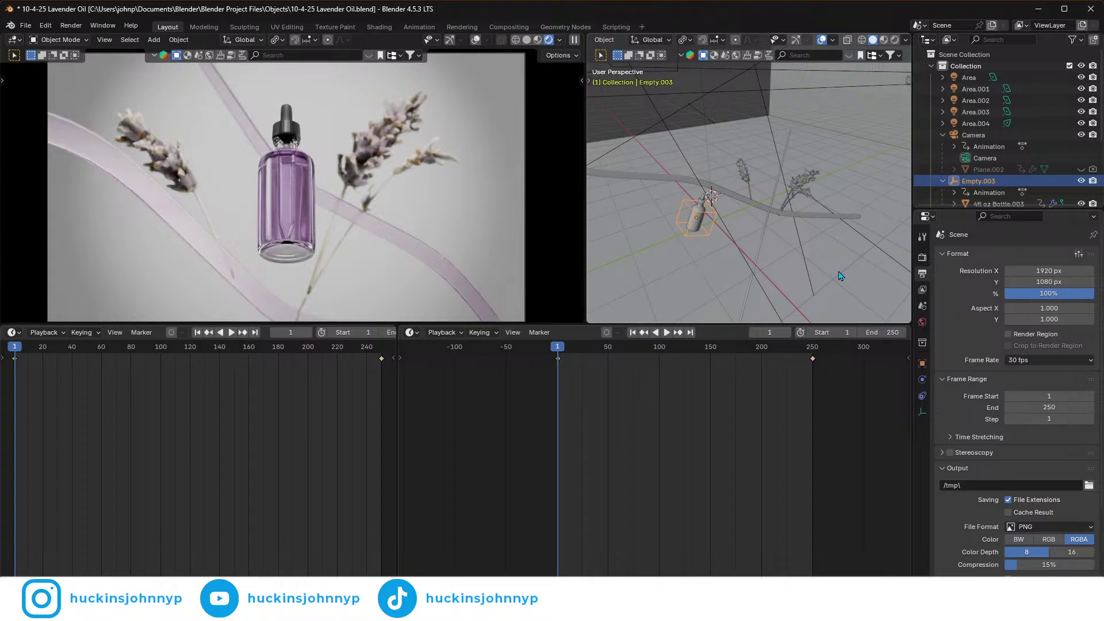
- Change the wider timeline area to the Graph Editor and hide all of the empty's channels except X Euler Rotation
drag(847, 354, 534, 399)
click(410, 332)
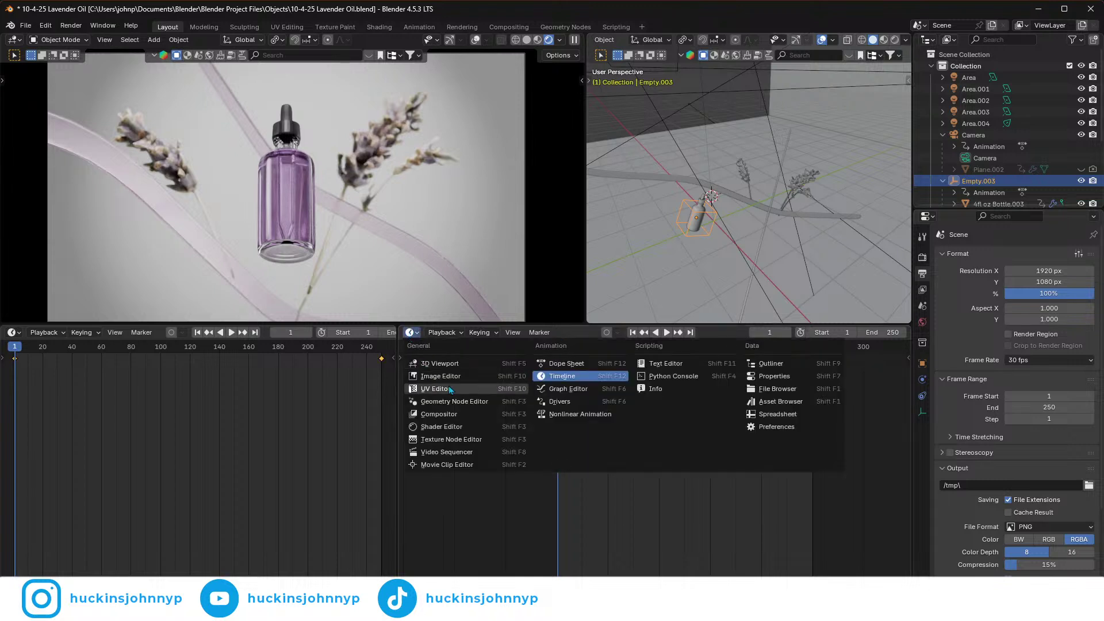
click(626, 392)
scroll(678, 378, down, 5)
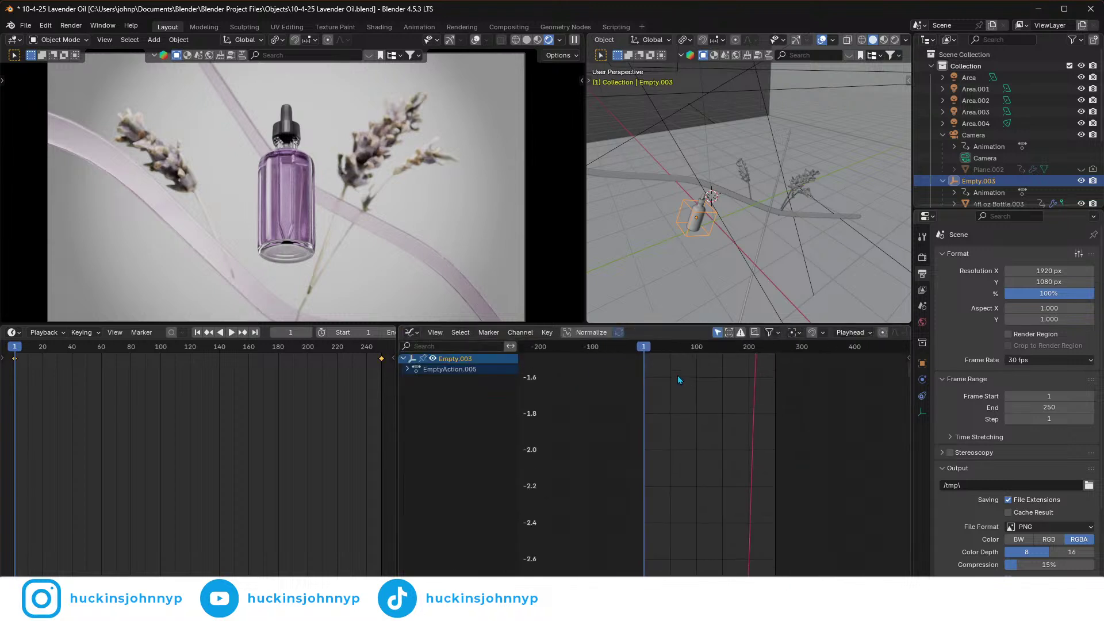
click(411, 380)
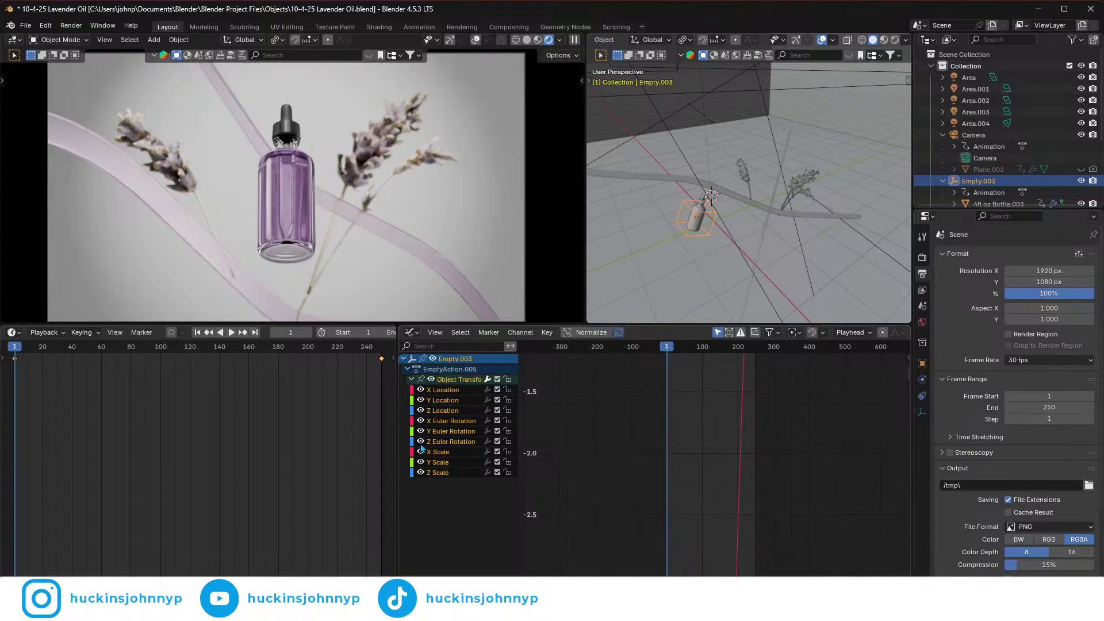
drag(420, 434, 424, 450)
drag(420, 411, 420, 390)
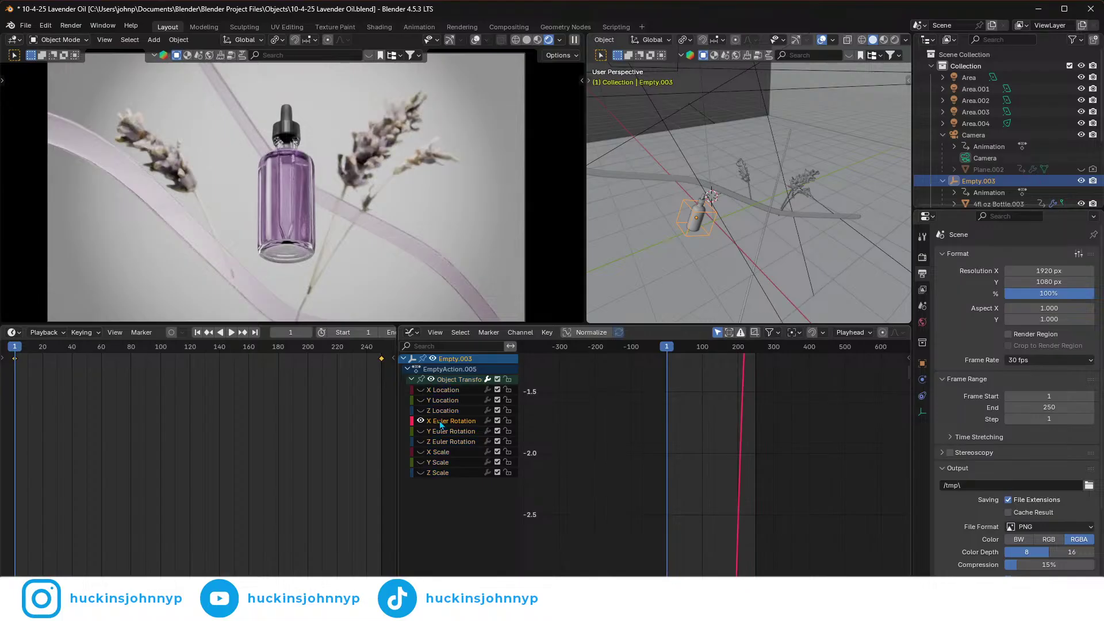
- Extend the frame 1 key's right handle on the X Euler Rotation curve horizontally to about frame 220
ctrl+middle_drag(699, 429, 696, 549)
ctrl+scroll(706, 545, up, 2)
scroll(795, 534, up, 5)
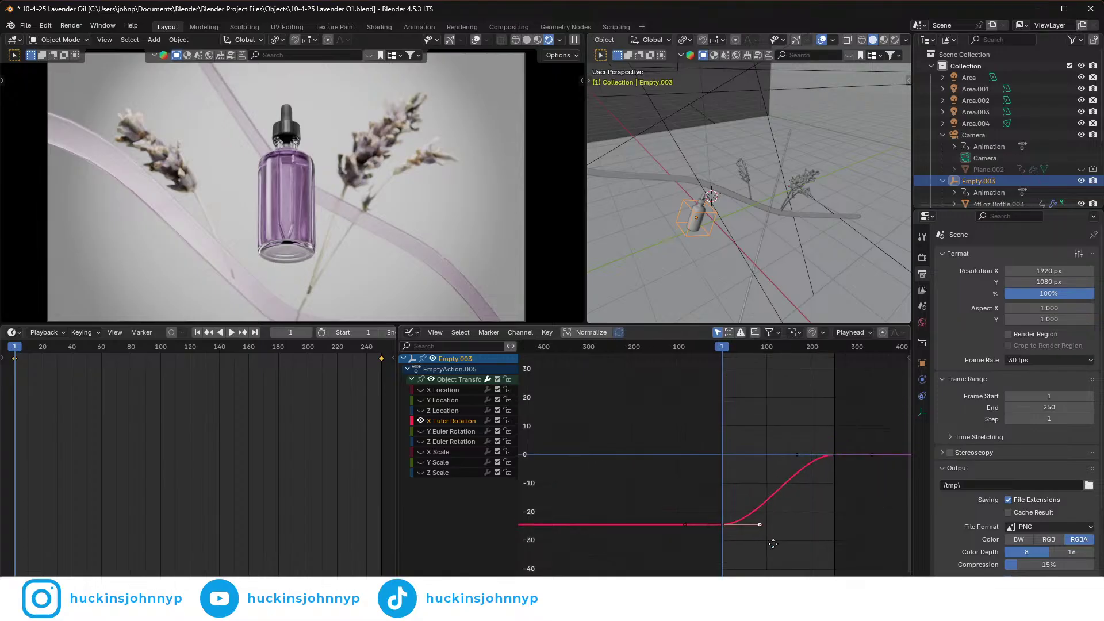
key(g)
key(x)
click(579, 508)
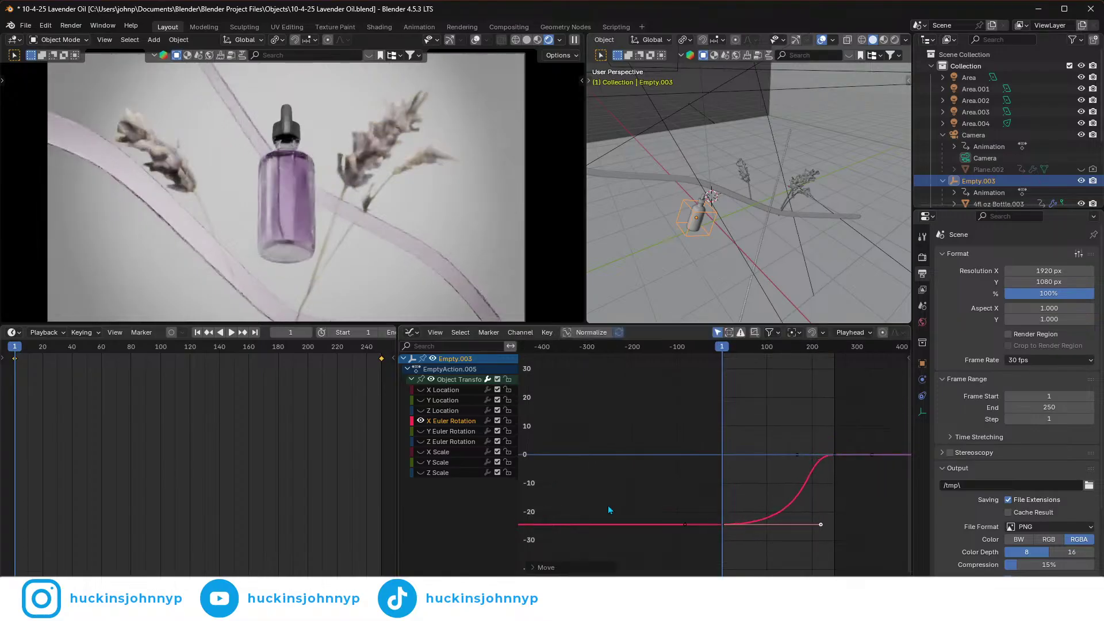
- Extend the frame 250 key's left handle horizontally to about frame 45 and play the animation to check the easing
click(797, 456)
key(g)
key(x)
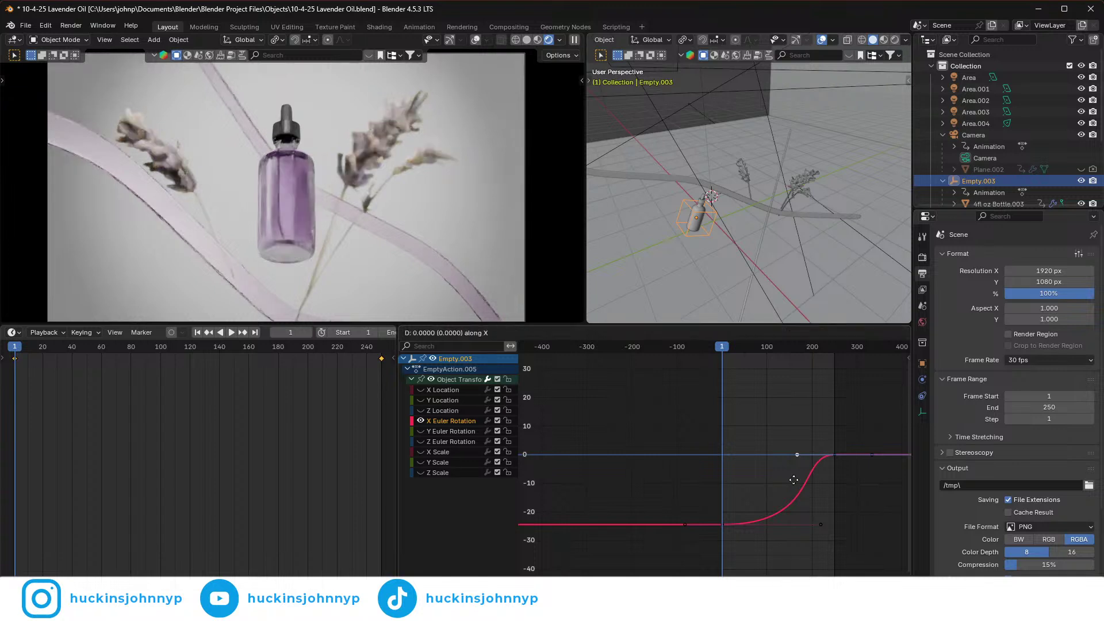
click(636, 523)
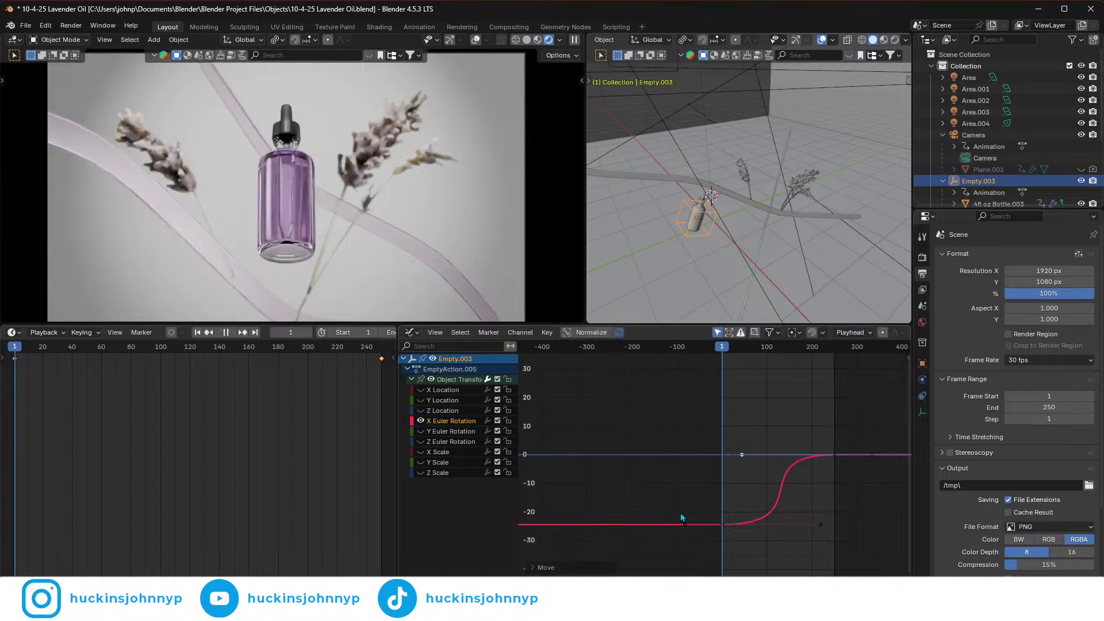
key(space)
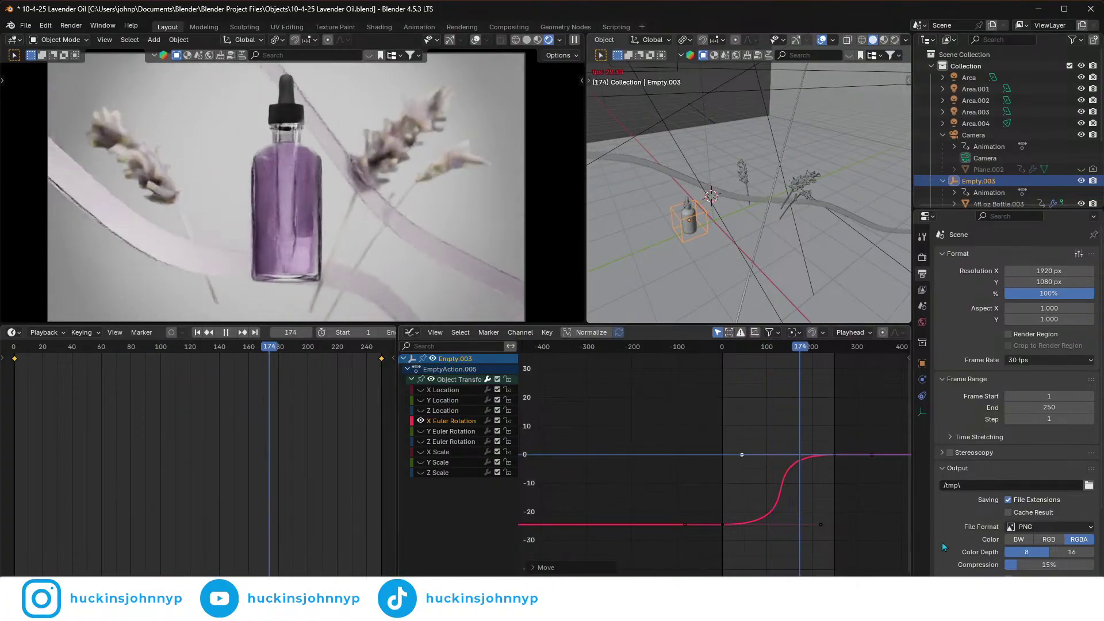
key(space)
- Shorten the frame 1 key's right handle by 110 frames horizontally and replay the animation from the start
key(g)
key(x)
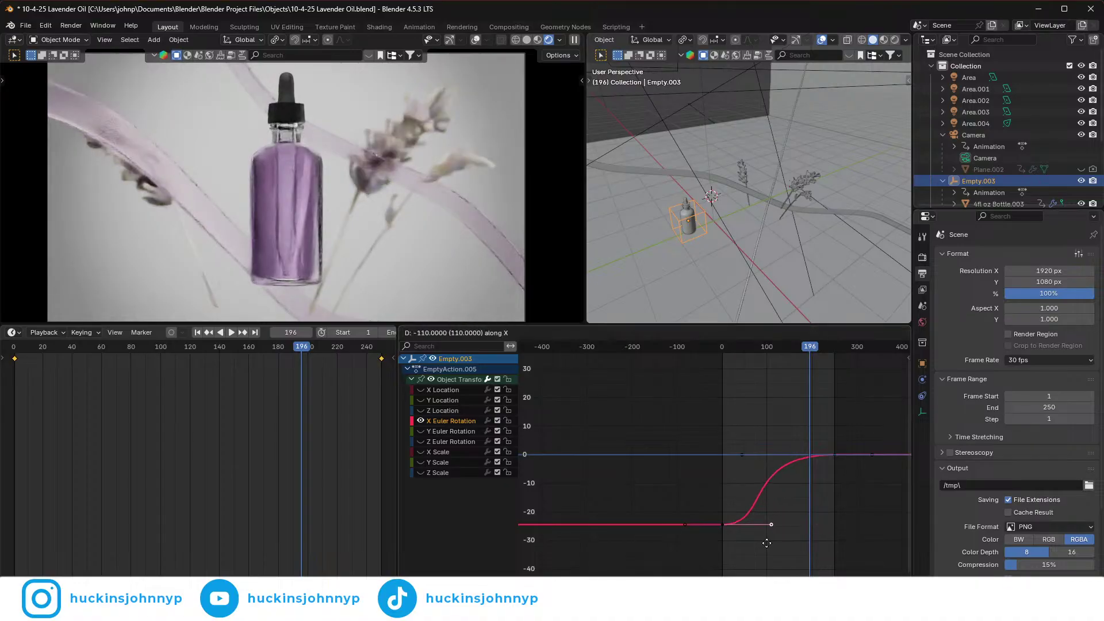
click(767, 543)
click(742, 458)
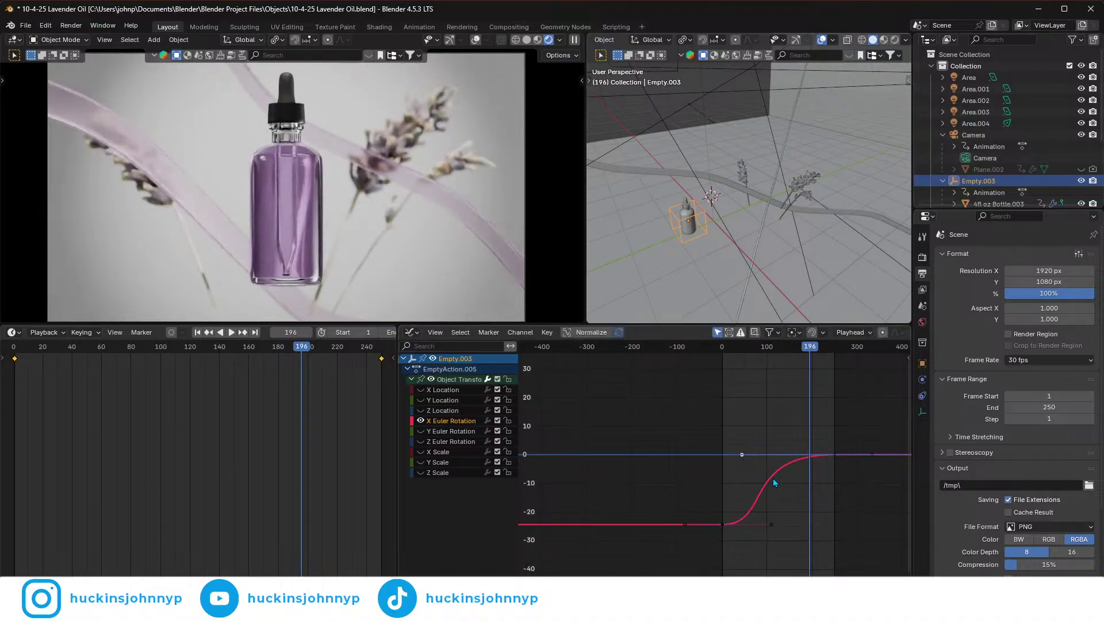
click(771, 524)
key(shift+Left)
key(space)
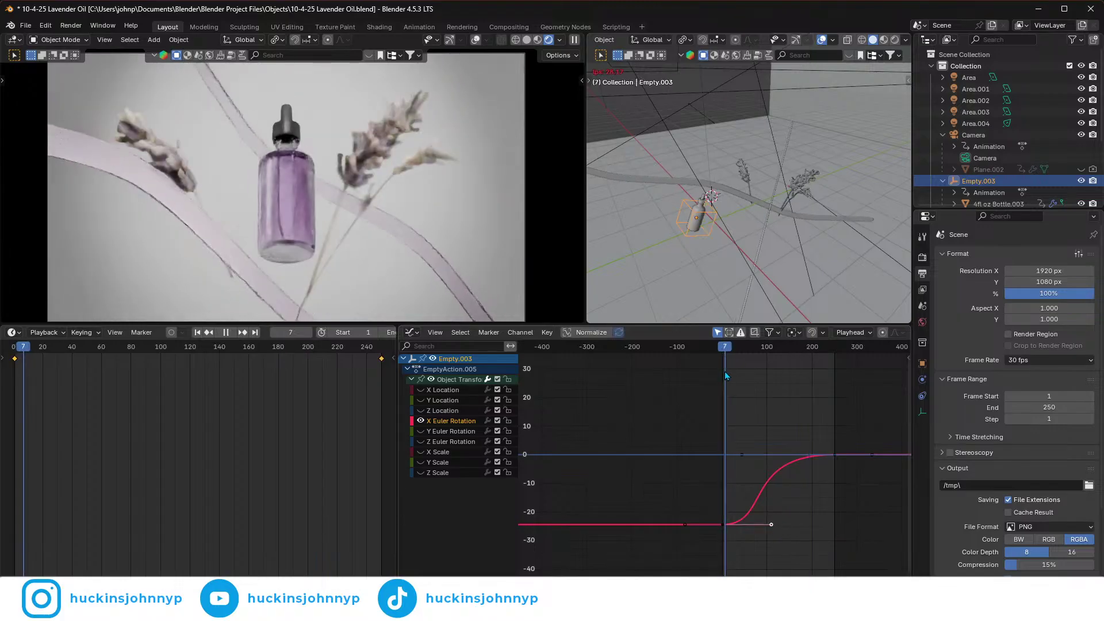
key(space)
- Shorten the frame 250 key's left handle by 88 frames horizontally and replay the bottle's rotation from the start
click(743, 455)
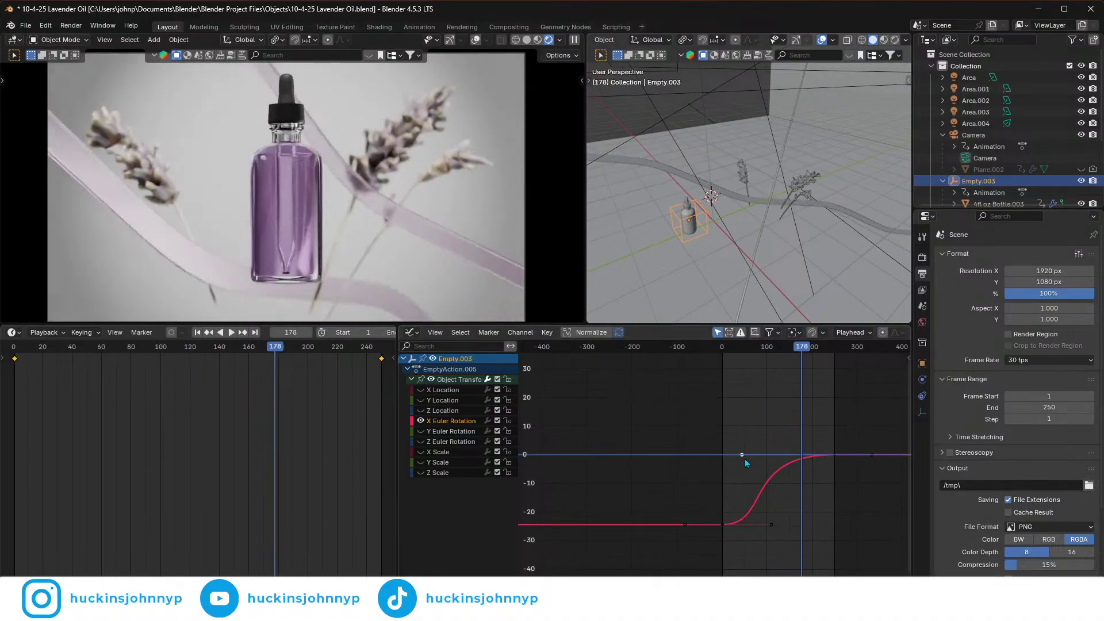
key(g)
key(x)
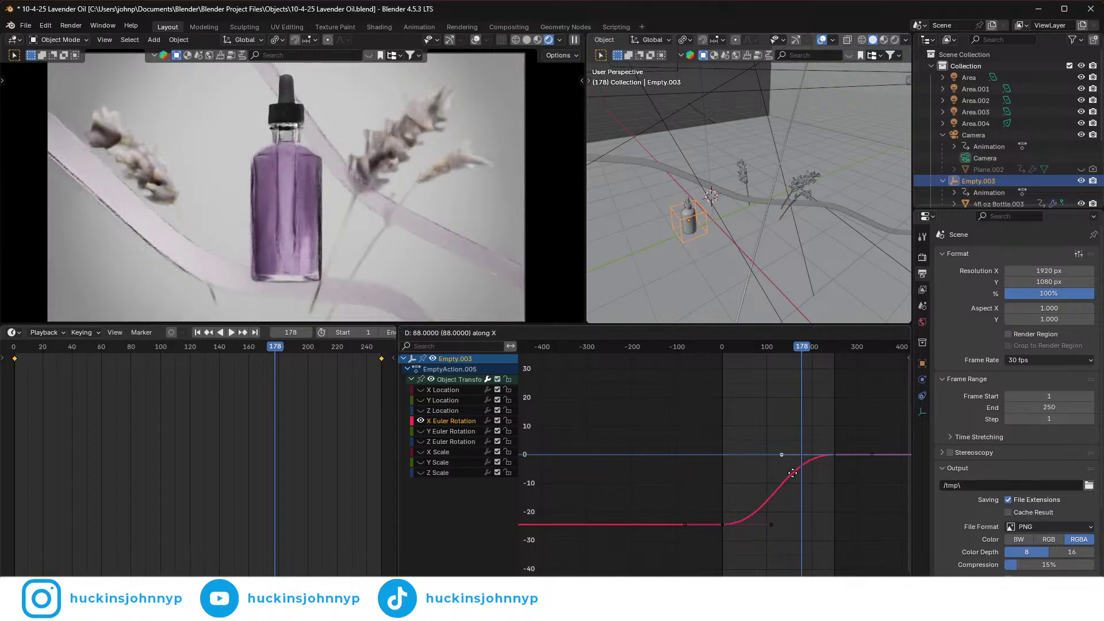
click(791, 473)
key(shift+Left)
key(space)
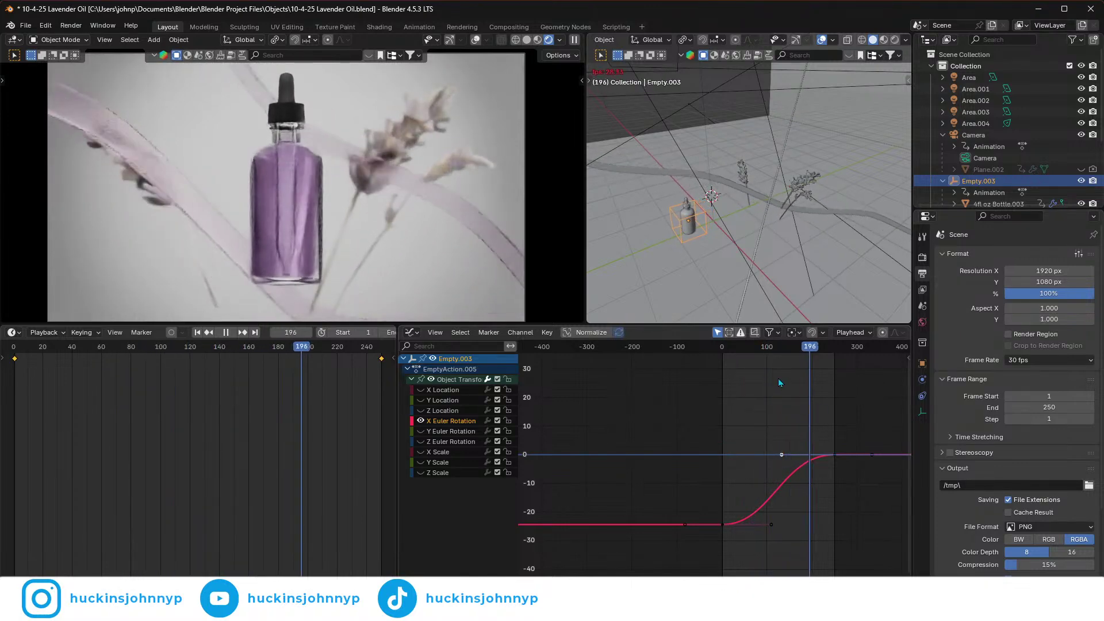
drag(751, 345, 728, 357)
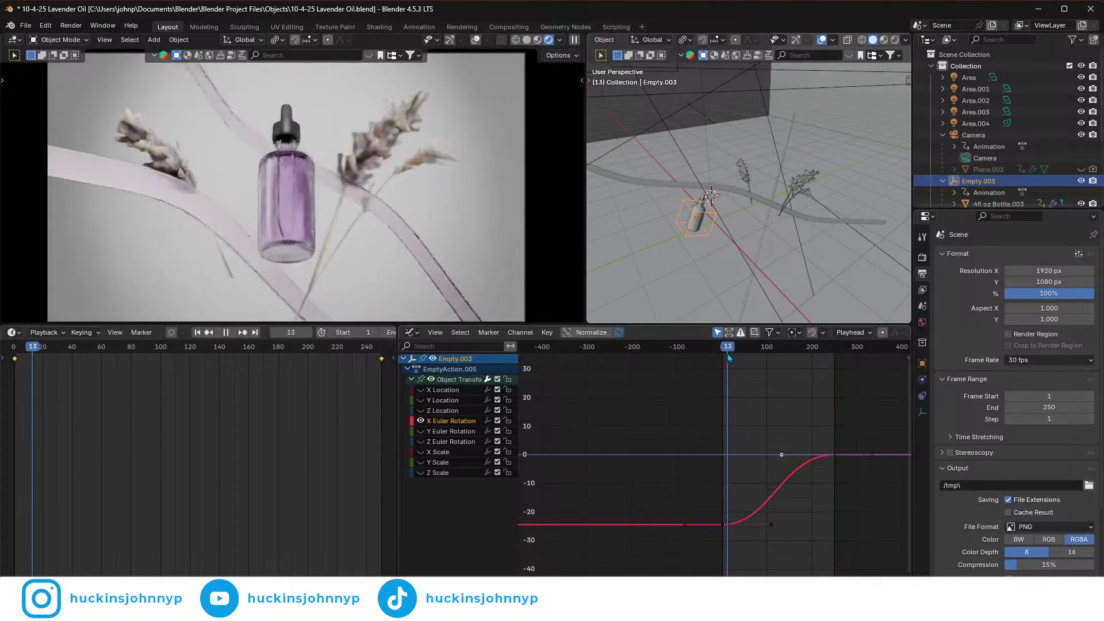
- Stop playback and extend the frame 1 key's right handle horizontally to about frame 205
key(space)
key(g)
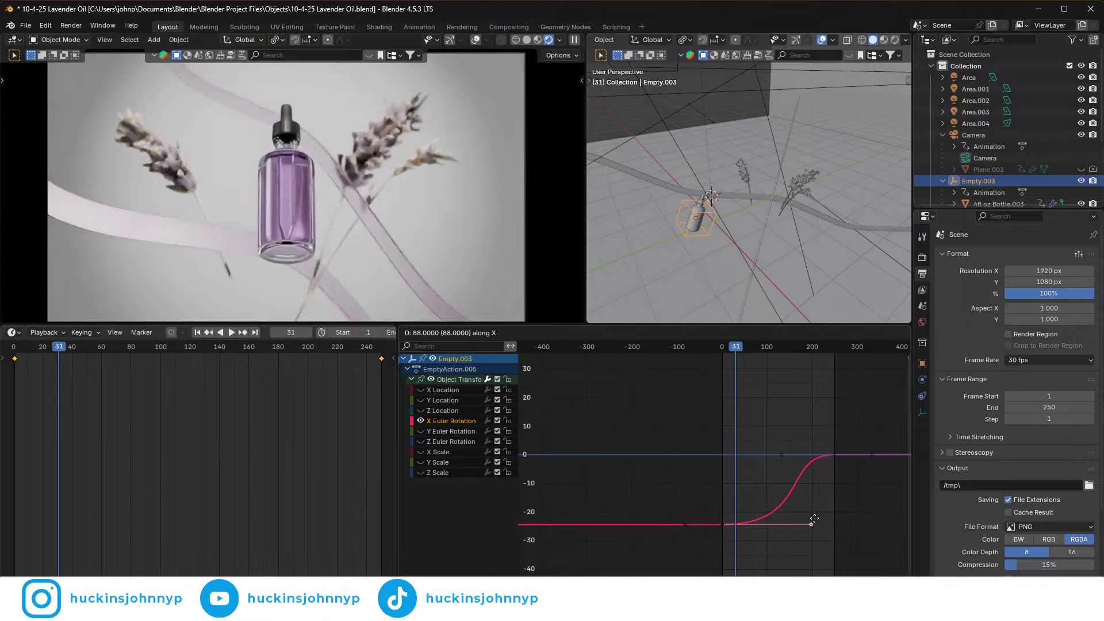
click(844, 518)
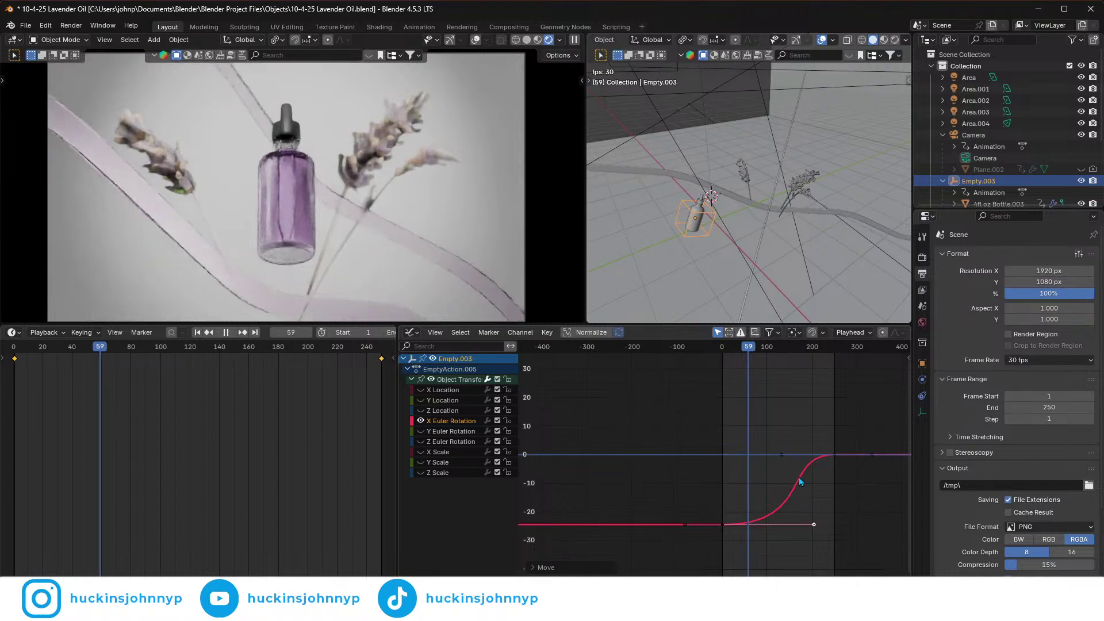
- Play and pause the animation, examining the bottle in the camera view and the lavender stems from several angles
key(space)
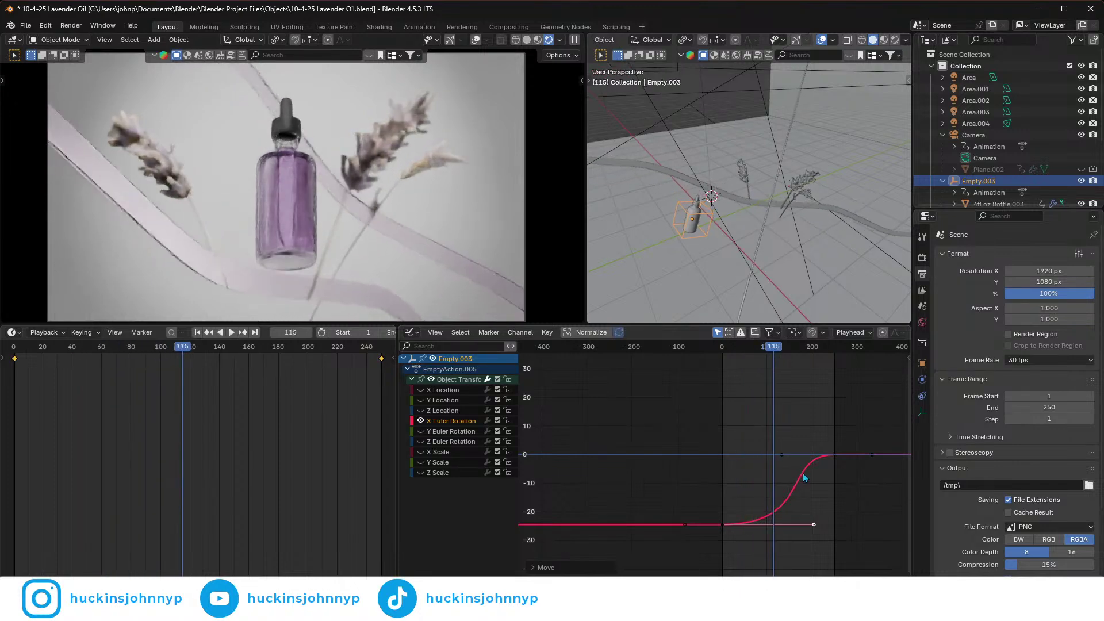
scroll(301, 274, up, 2)
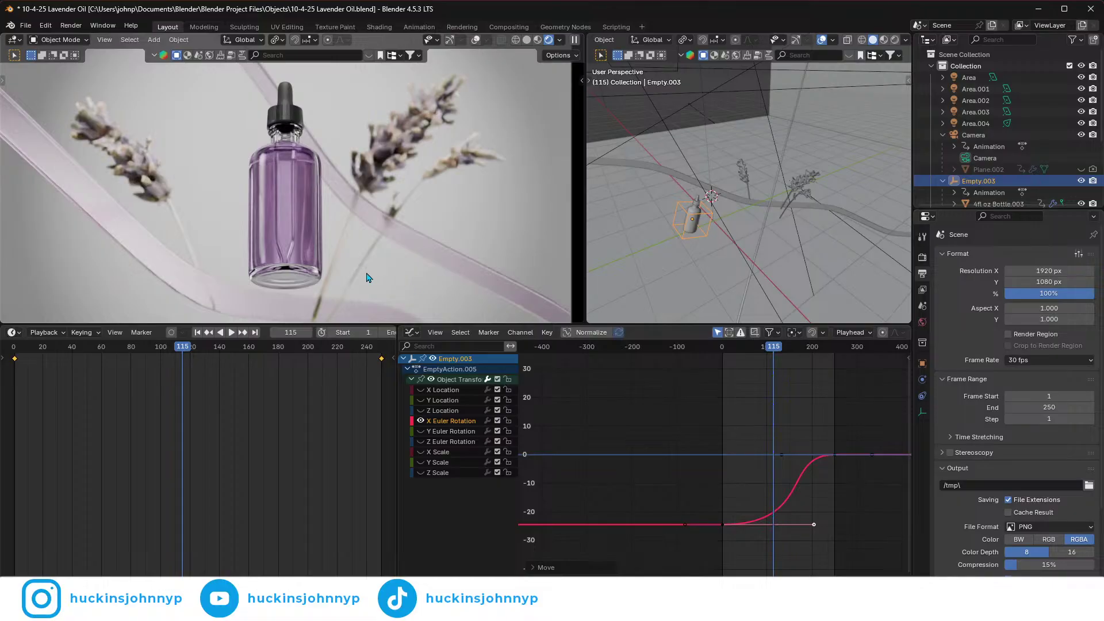
key(space)
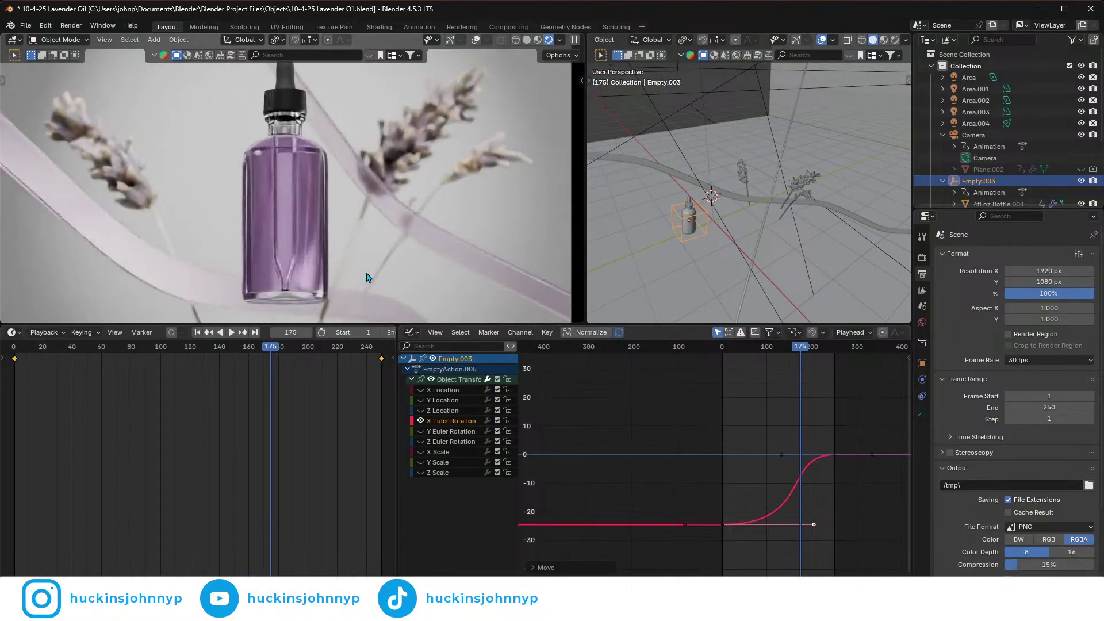
key(space)
scroll(783, 230, up, 5)
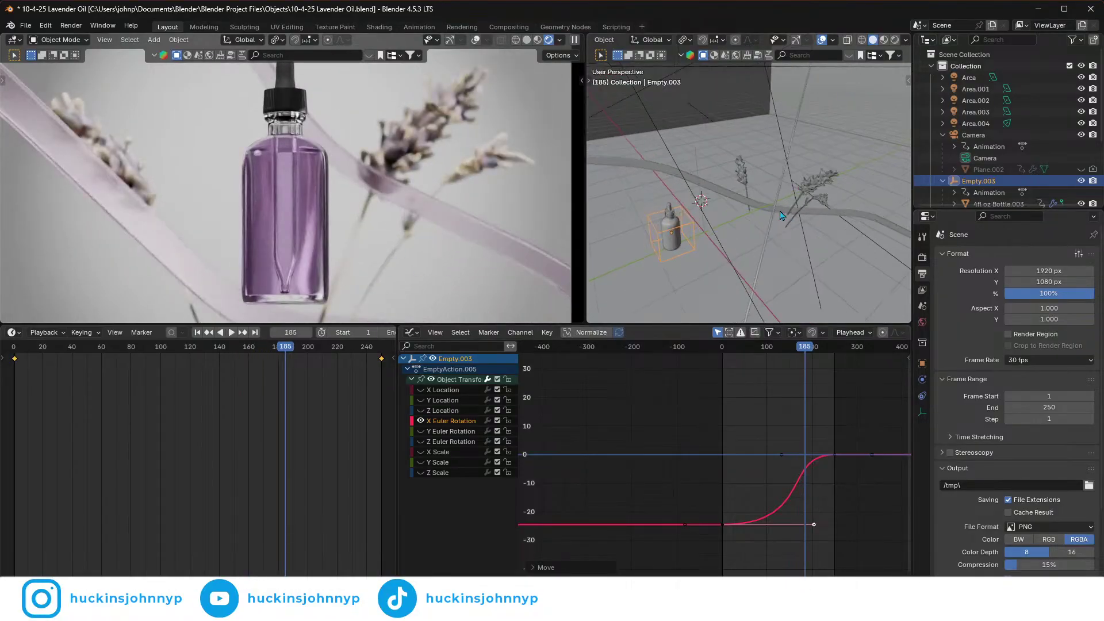
scroll(835, 273, up, 2)
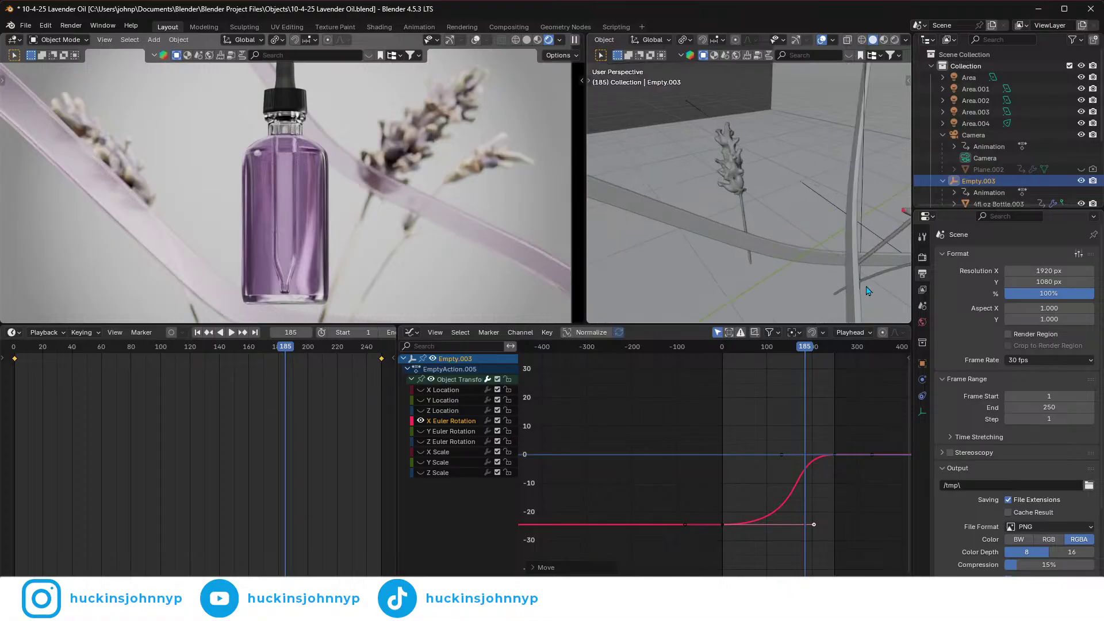
scroll(340, 249, down, 3)
middle_drag(781, 269, 724, 248)
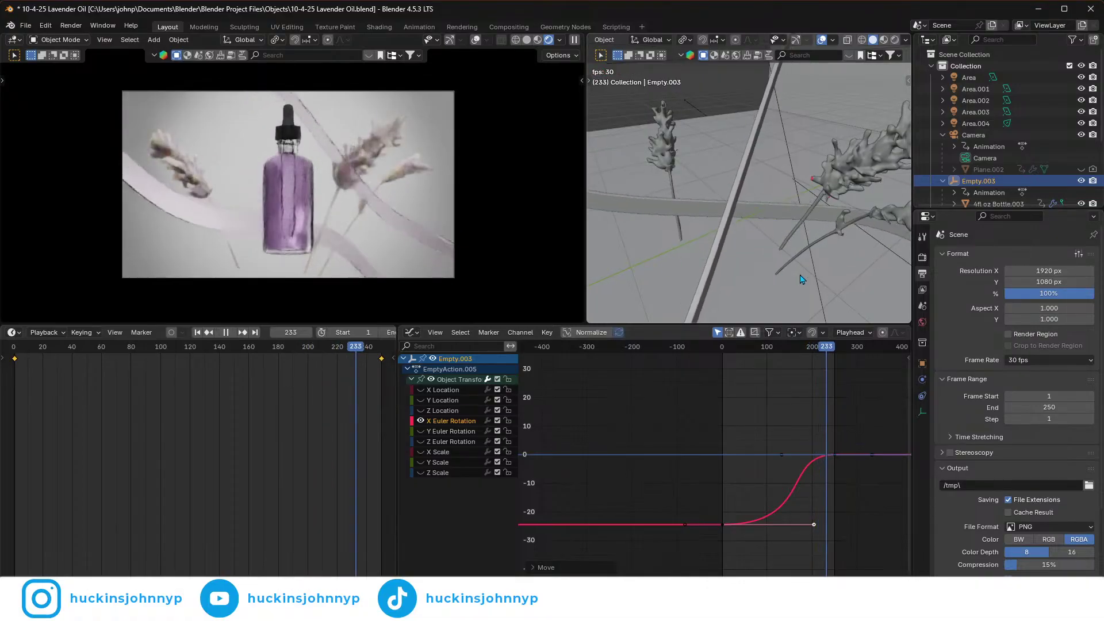
middle_drag(800, 233, 745, 245)
key(space)
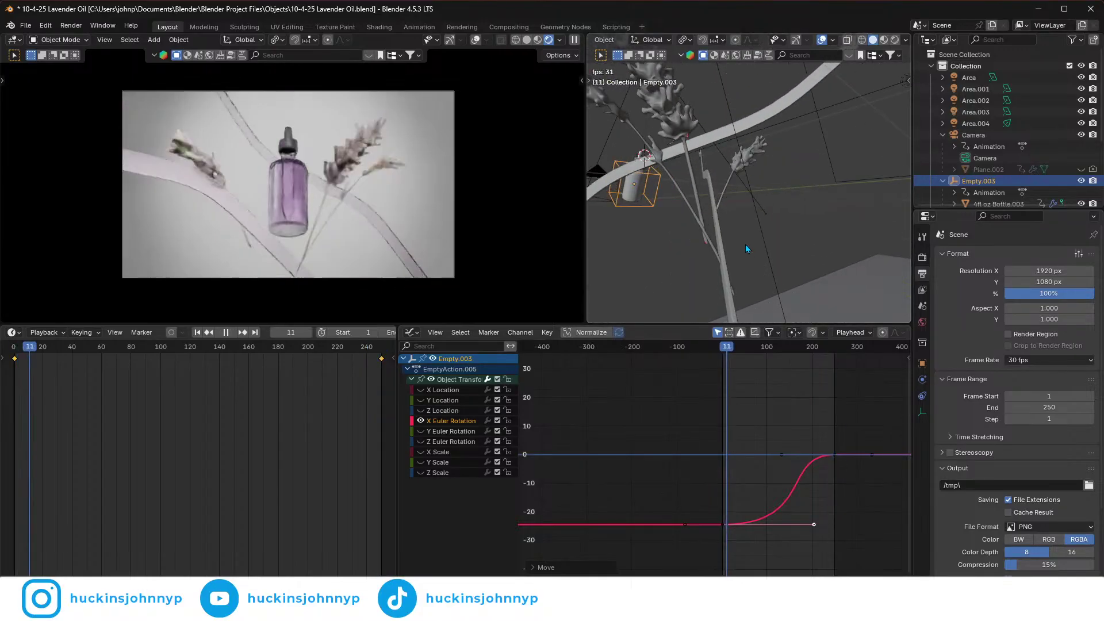
key(space)
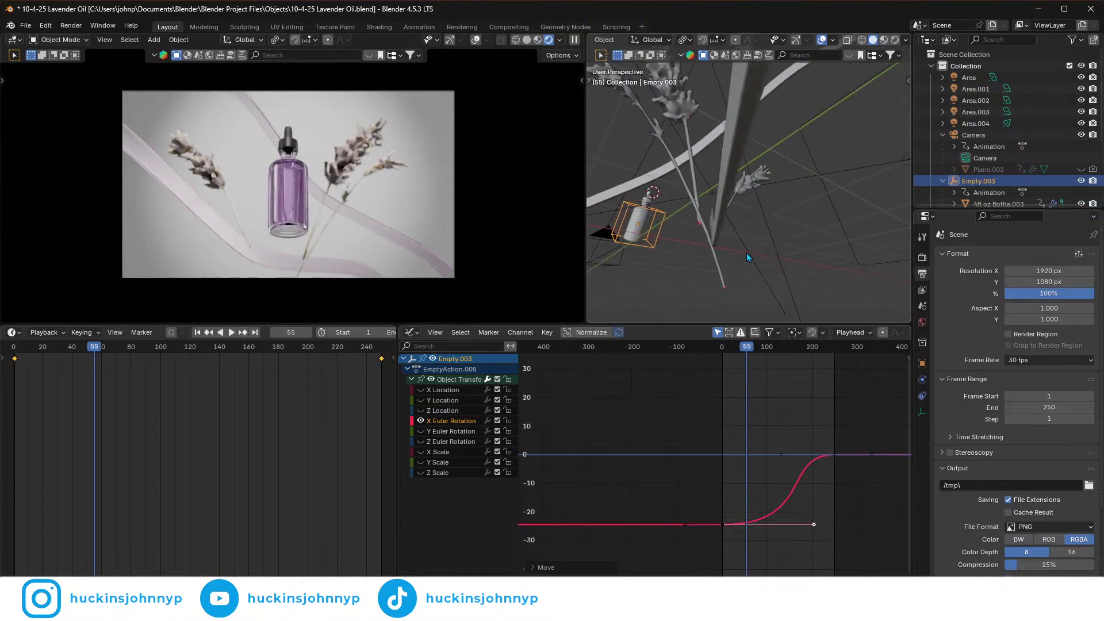
middle_drag(746, 253, 715, 257)
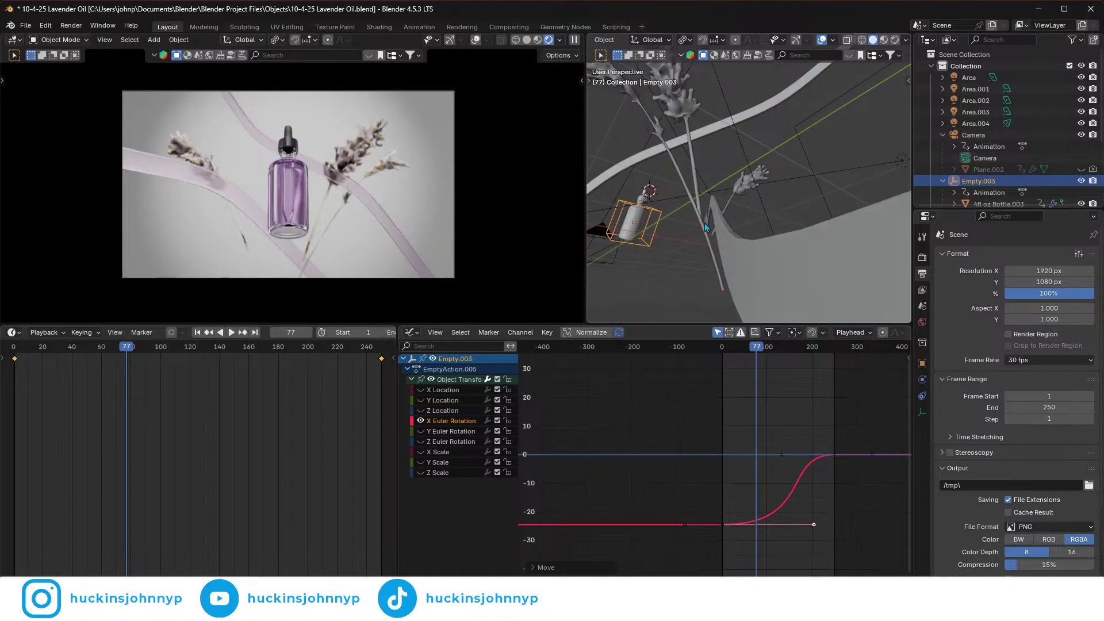
- Select the Lavender Right sprig, check its motion around frame 22, and switch the Graph Editor area to a Timeline
click(707, 238)
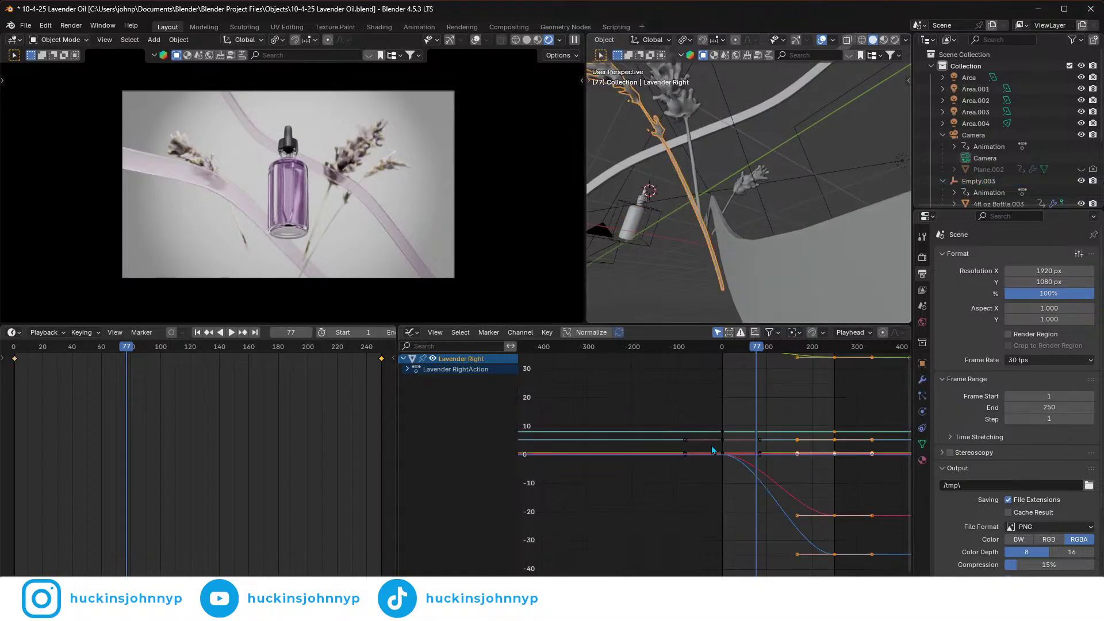
key(shift+ctrl+space)
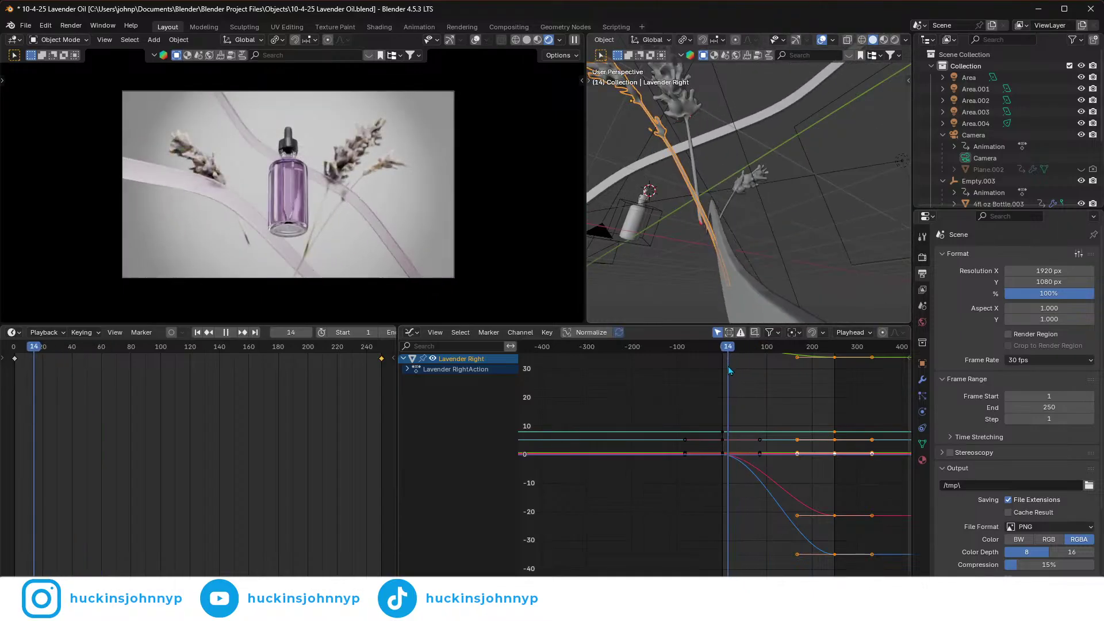
mouse_move(728, 371)
mouse_down()
mouse_move(720, 381)
mouse_move(734, 381)
mouse_up()
key(space)
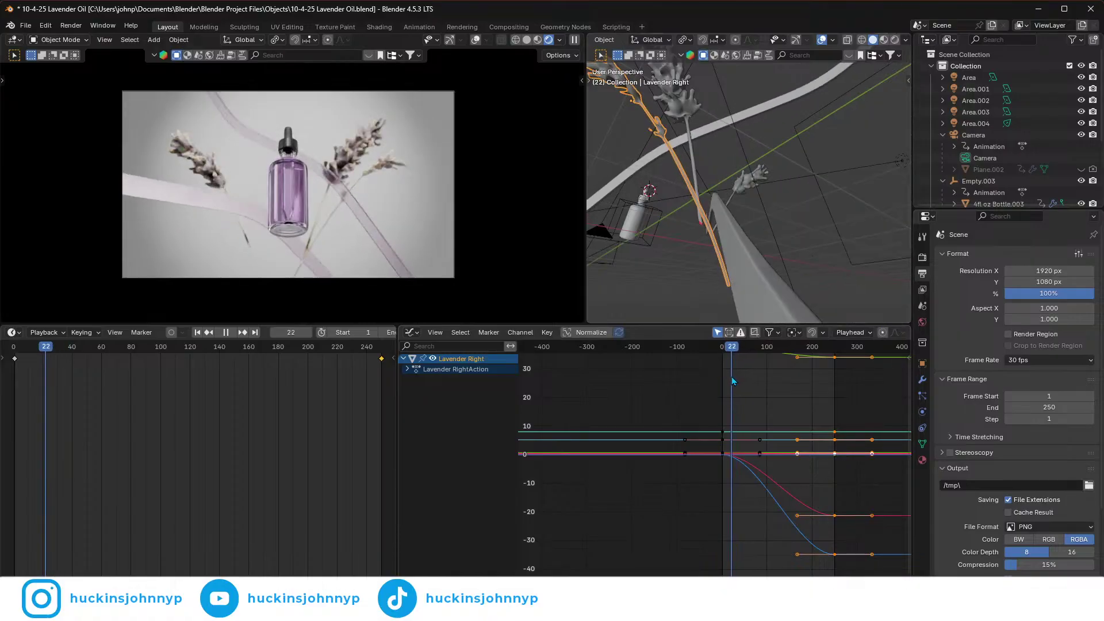
scroll(296, 239, up, 2)
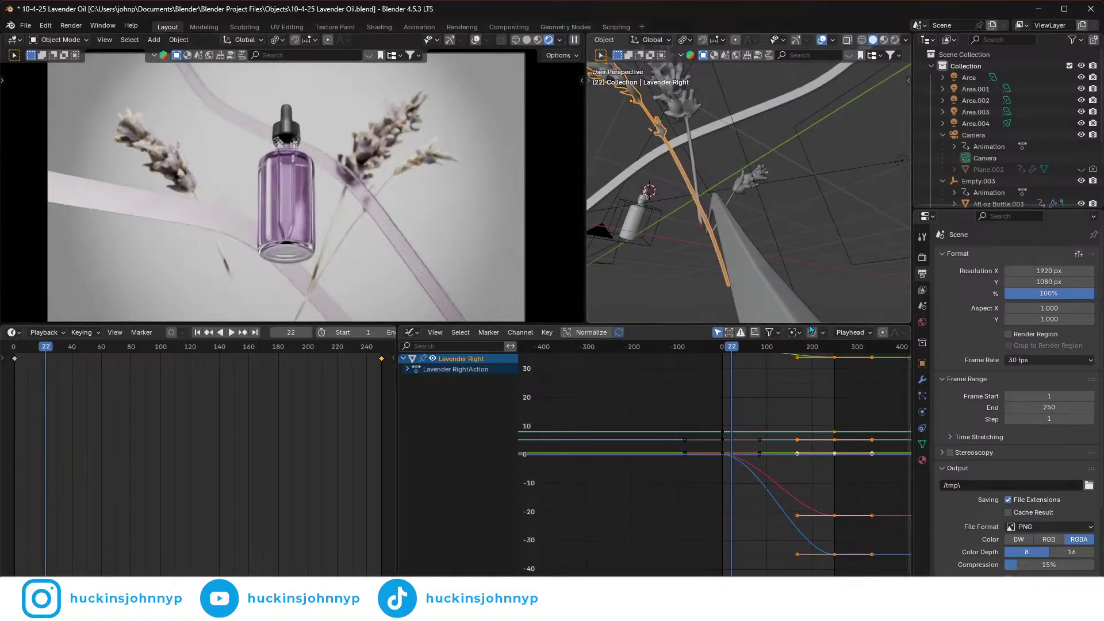
click(409, 333)
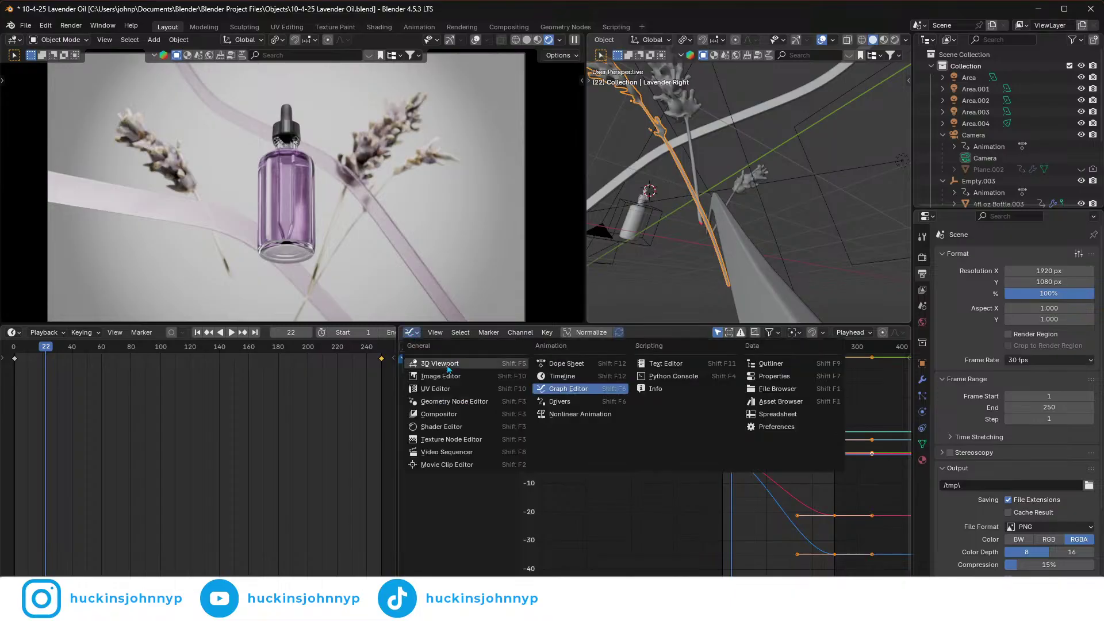
click(577, 376)
- Enter Edit Mode on the Lavender Right sprig with wireframe shading and stop the animation at frame 7
middle_drag(723, 198, 788, 272)
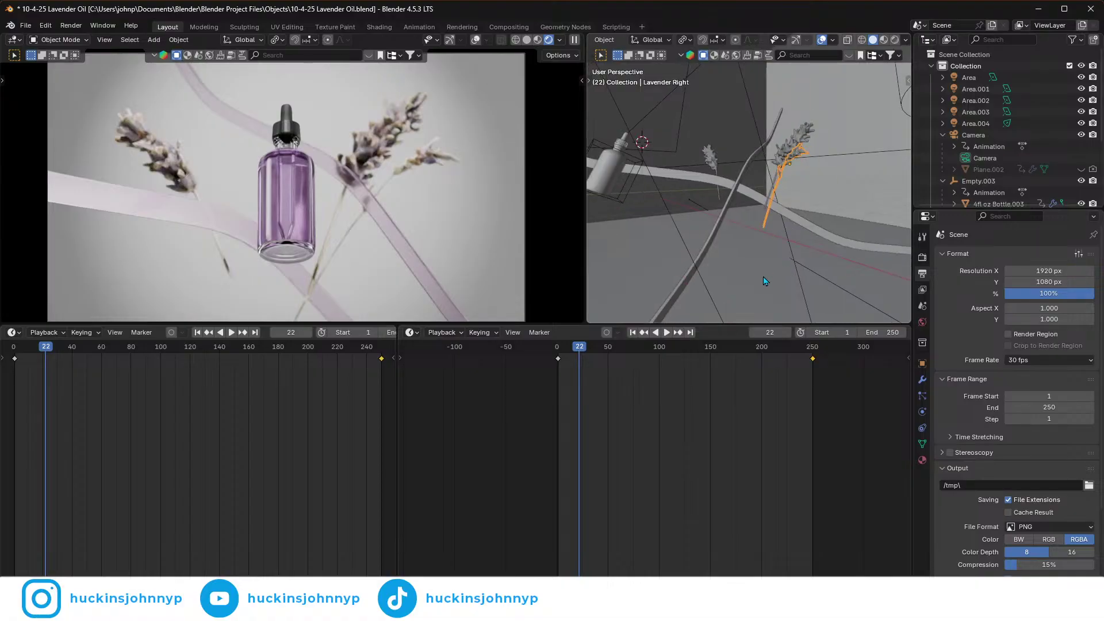
scroll(753, 256, up, 4)
mouse_move(753, 256)
middle_down()
mouse_move(758, 266)
mouse_move(751, 258)
mouse_move(735, 284)
mouse_move(759, 207)
mouse_move(754, 216)
middle_up()
key(Tab)
key(shift+z)
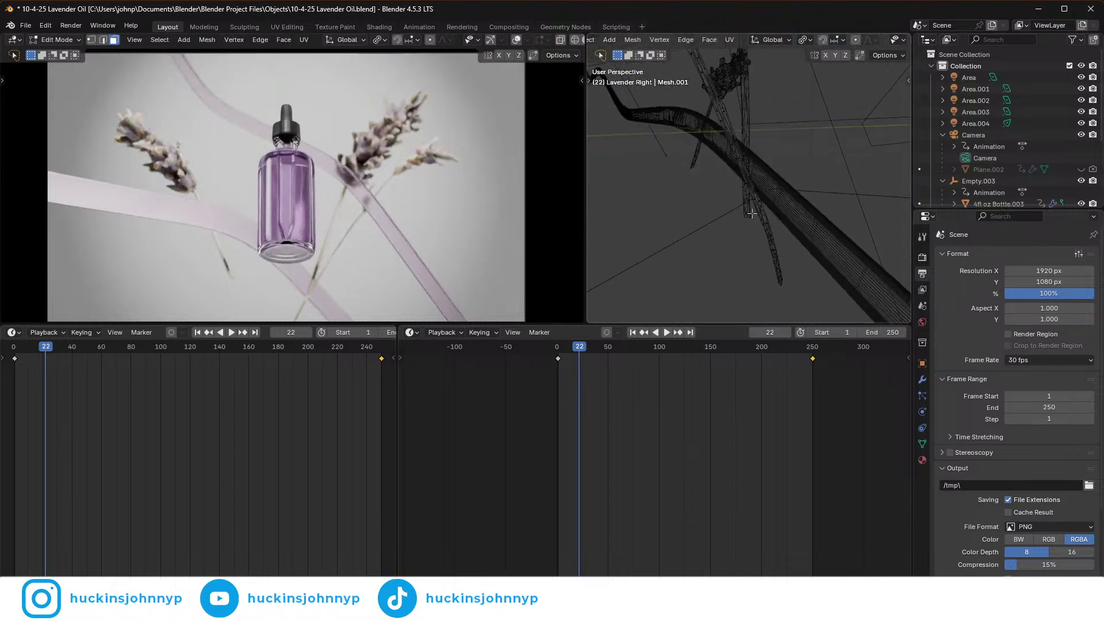
drag(582, 349, 556, 348)
key(space)
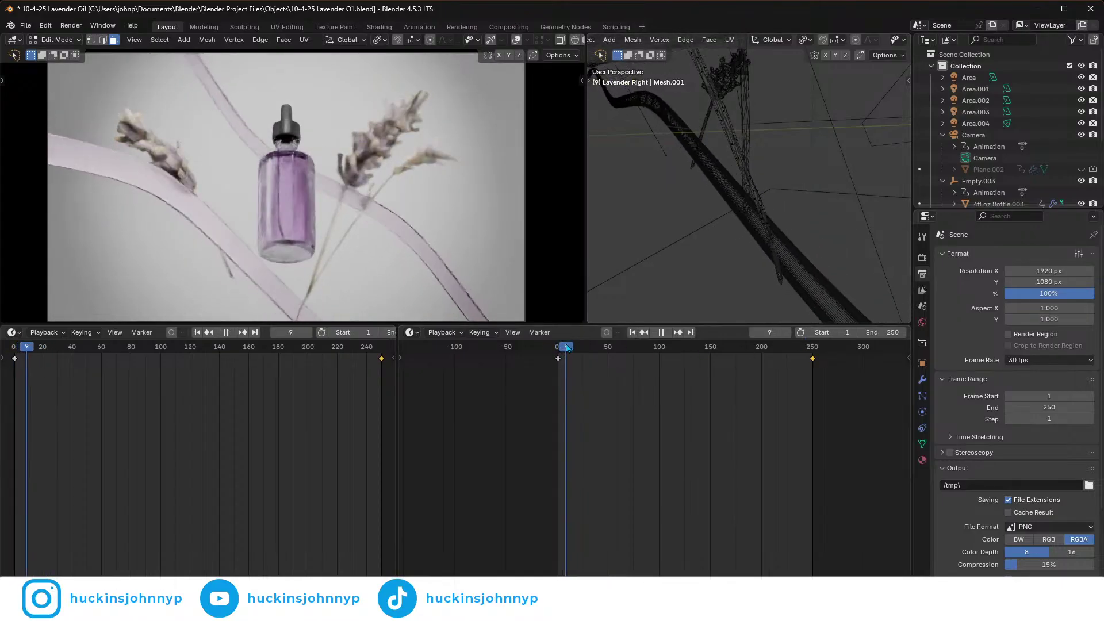
key(Escape)
- Delete the linked lower stem piece from the Lavender Right mesh and return to Object Mode
middle_drag(764, 230, 739, 194)
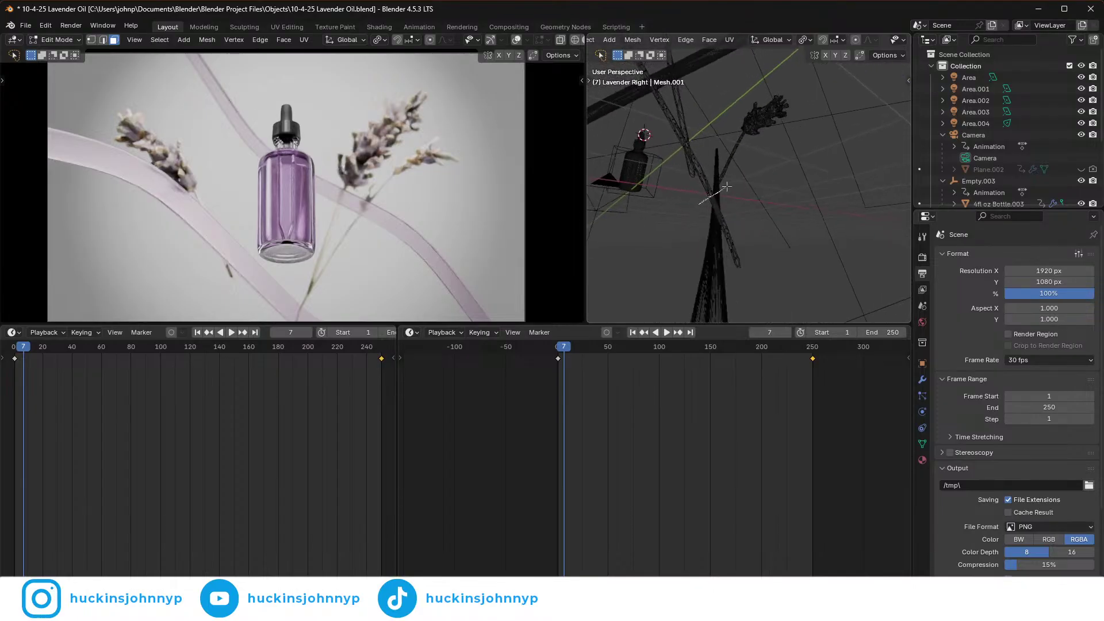
key(l)
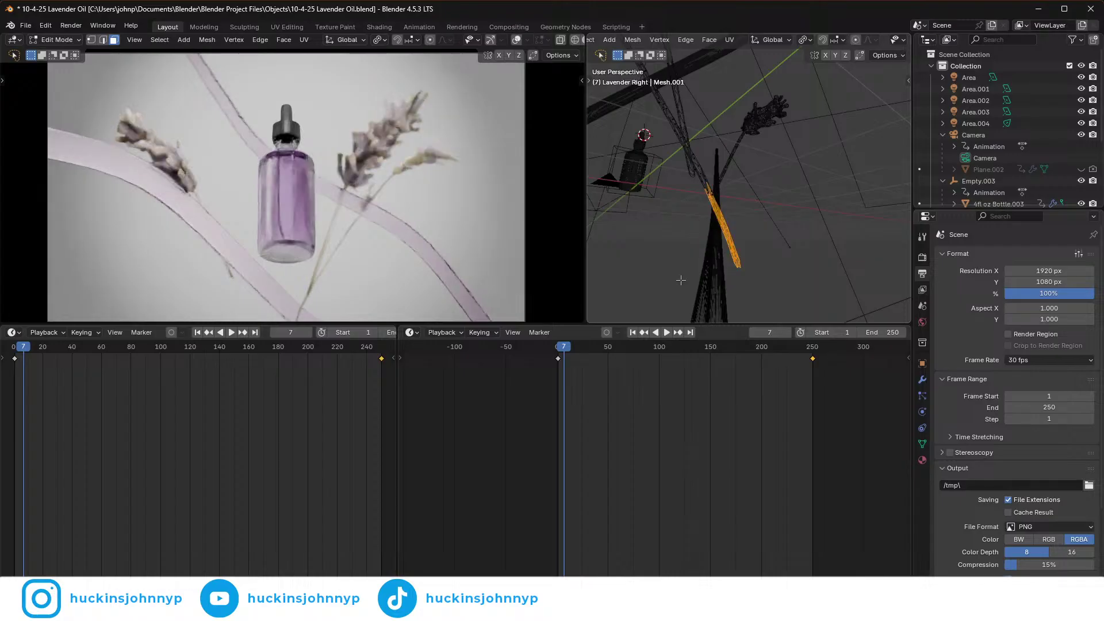
key(x)
click(729, 216)
middle_drag(729, 216, 762, 227)
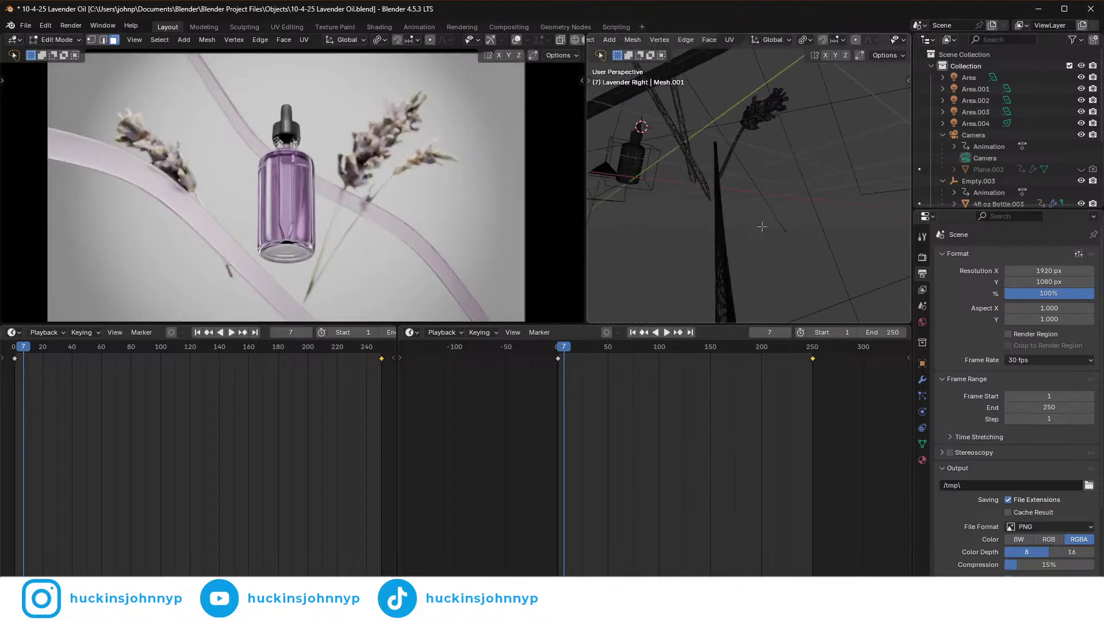
key(Tab)
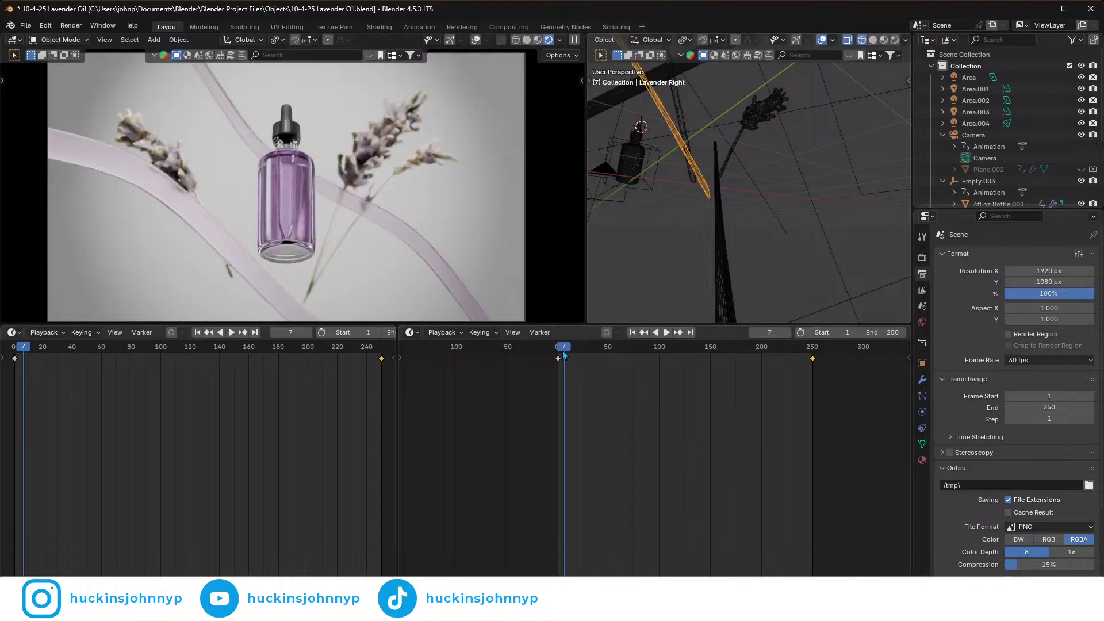
- Play and scrub the animation from the start through frame 251 to check the trimmed stem in the camera view
key(space)
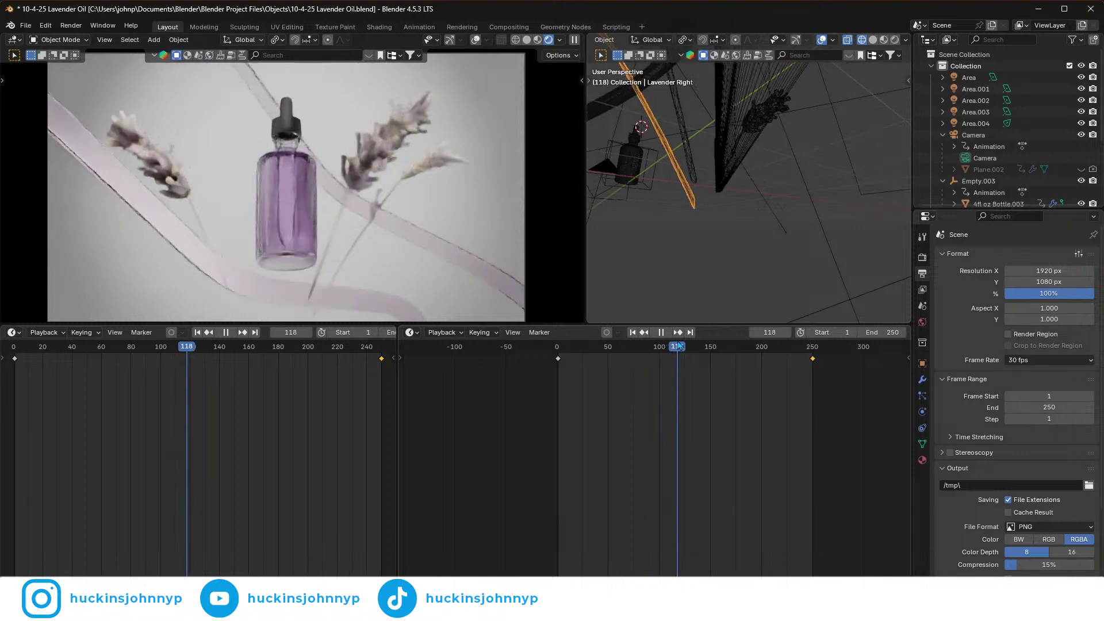
drag(679, 345, 550, 322)
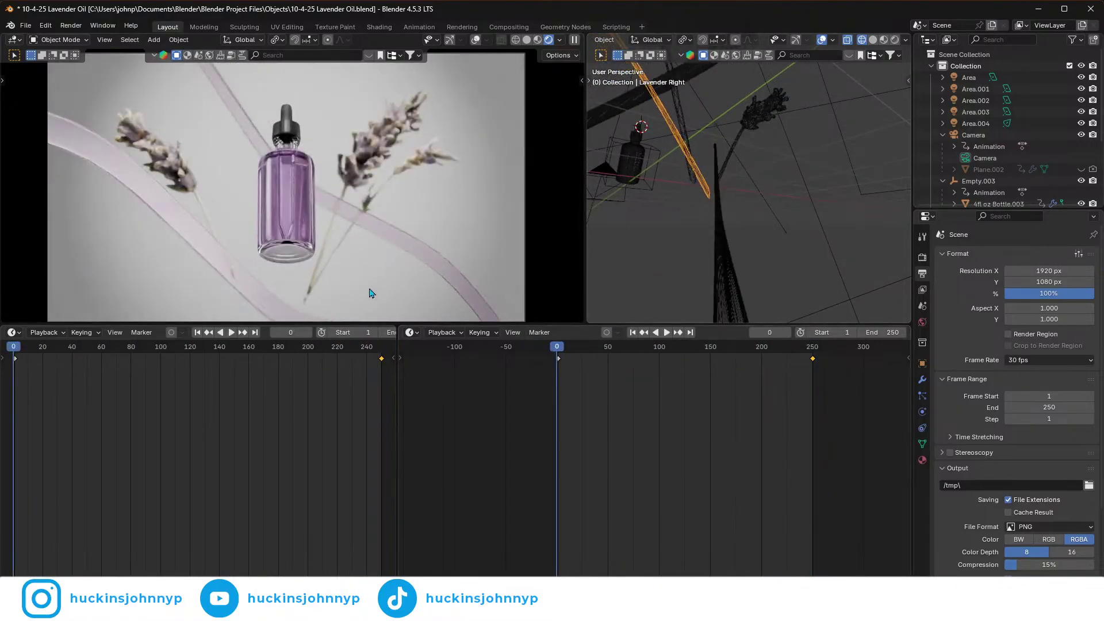
scroll(360, 268, down, 3)
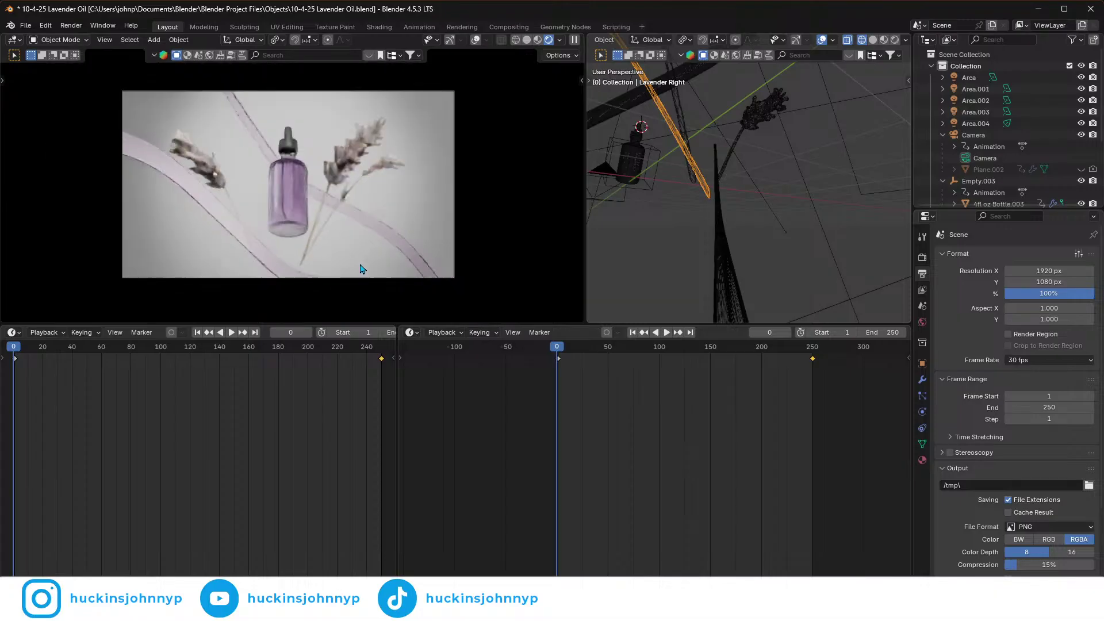
scroll(298, 249, up, 1)
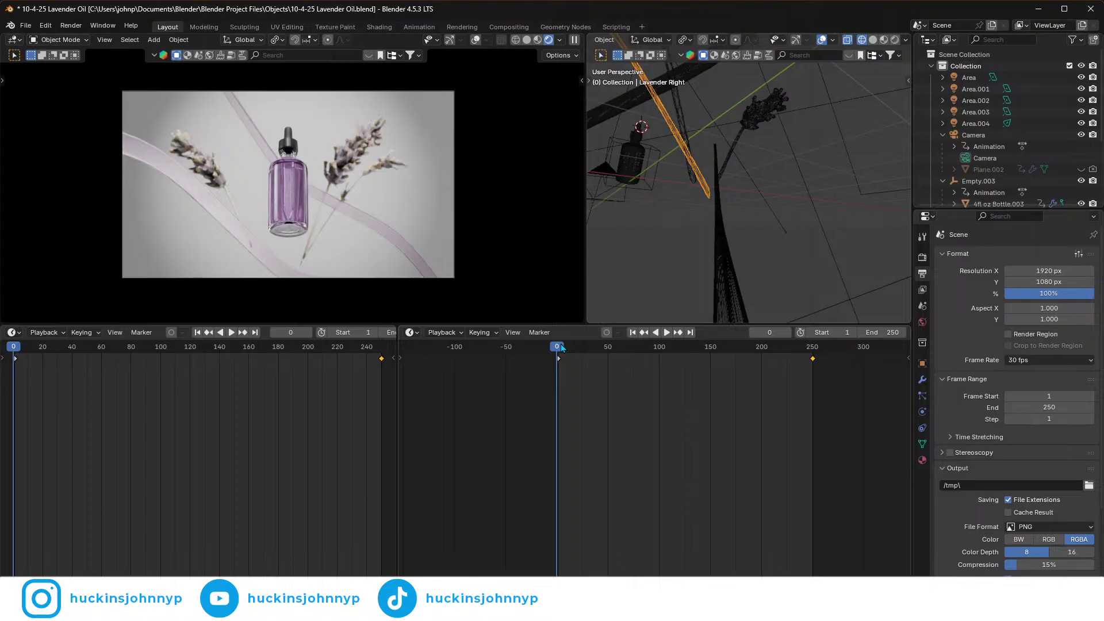
key(space)
drag(635, 374, 569, 398)
drag(561, 398, 618, 415)
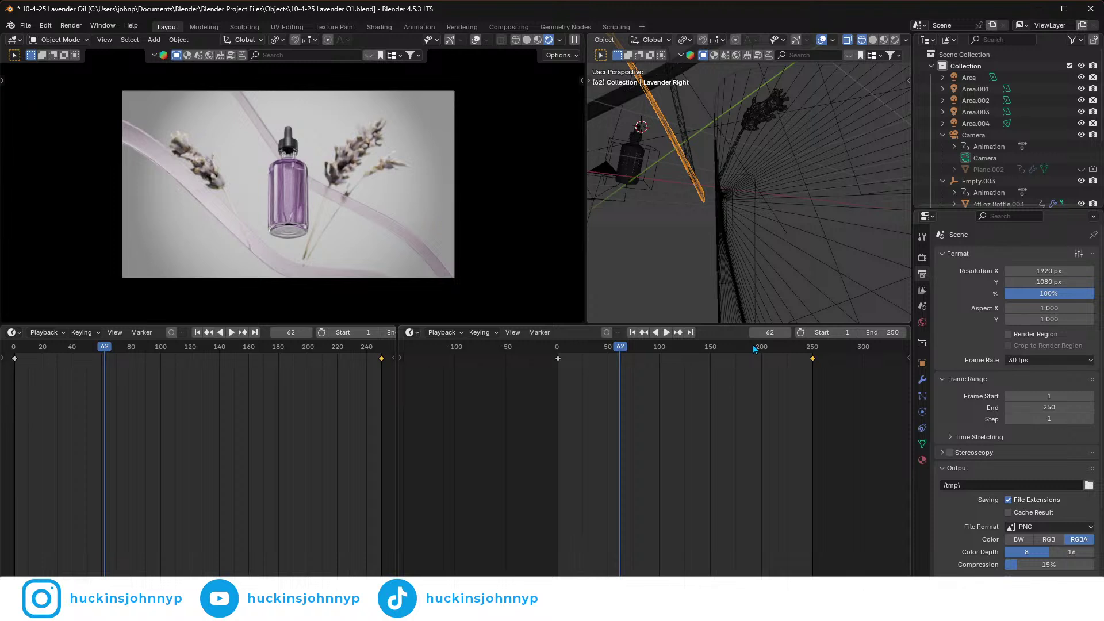
drag(620, 358, 813, 378)
- Select the camera and the bottle's empty together and move their frame 1 keyframes back to about frame -104
middle_drag(612, 106, 643, 167)
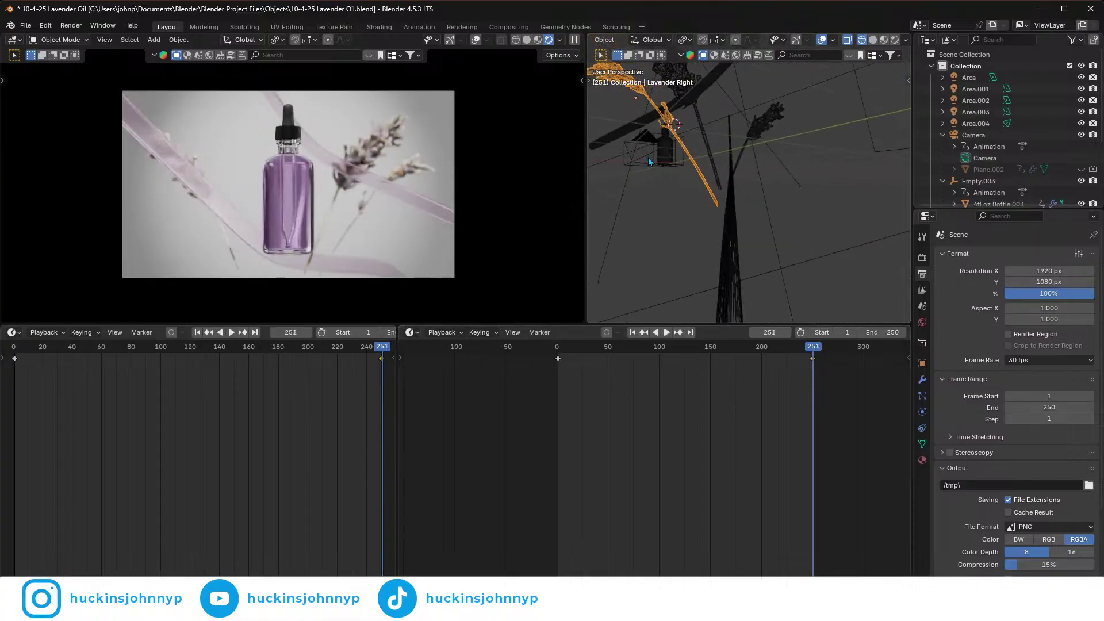
click(647, 160)
click(640, 164)
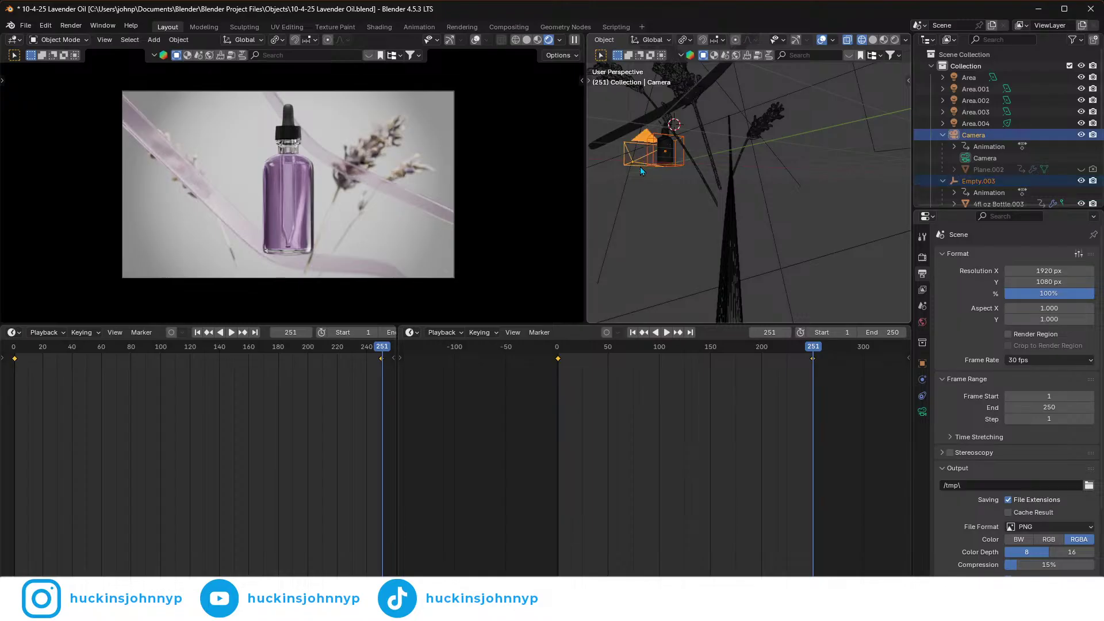
scroll(655, 408, down, 3)
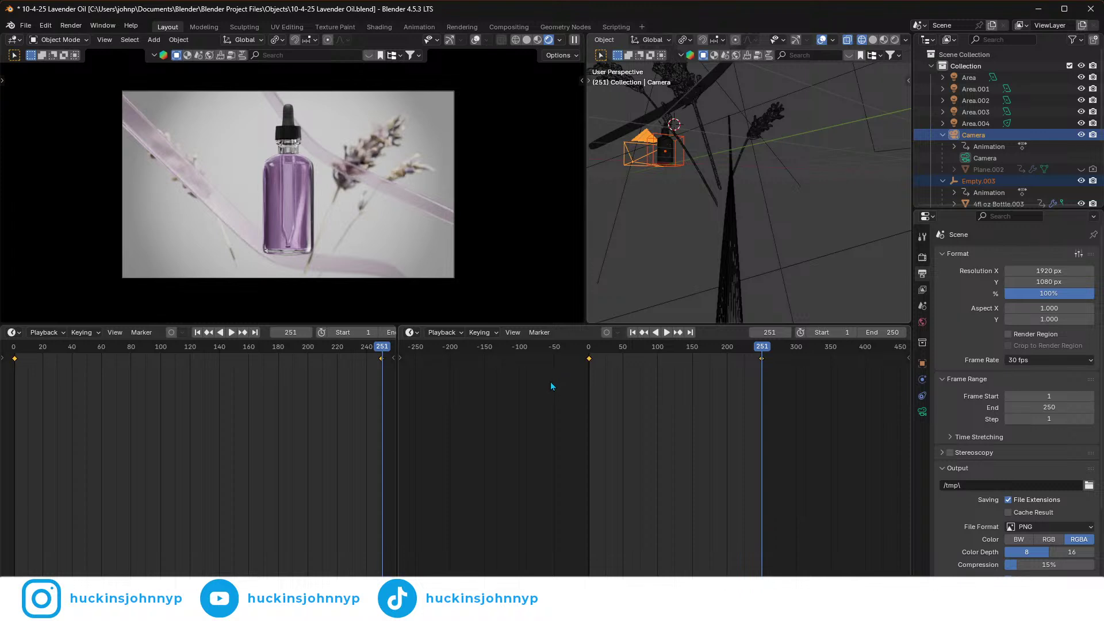
drag(643, 371, 730, 373)
key(g)
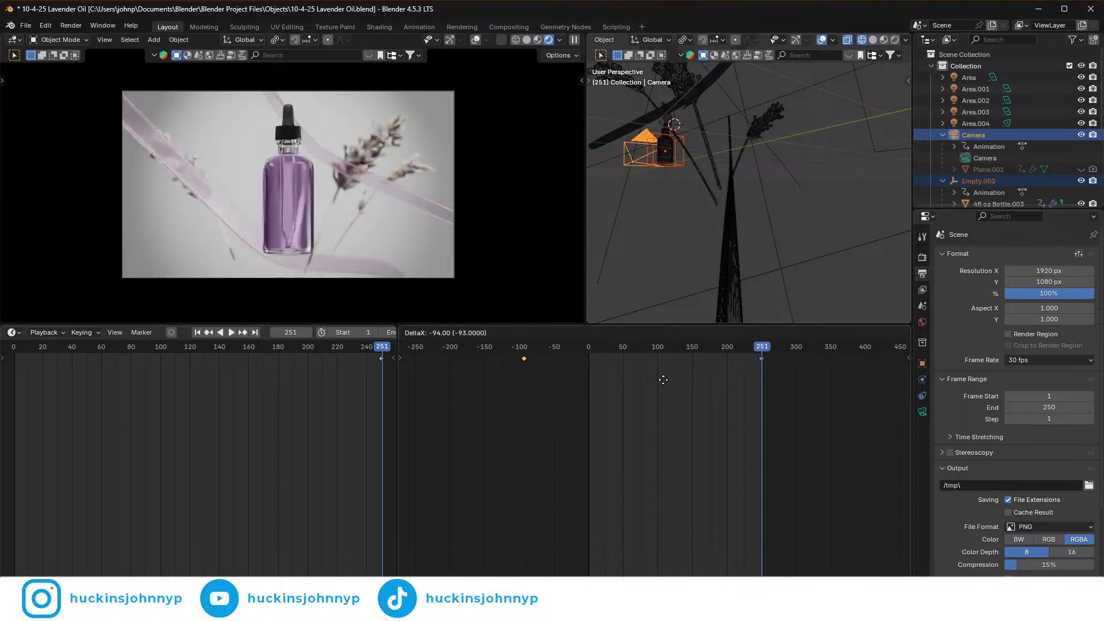
click(656, 377)
- Play the retimed animation, pause at frame 232, and step forward frame by frame to frame 242
key(space)
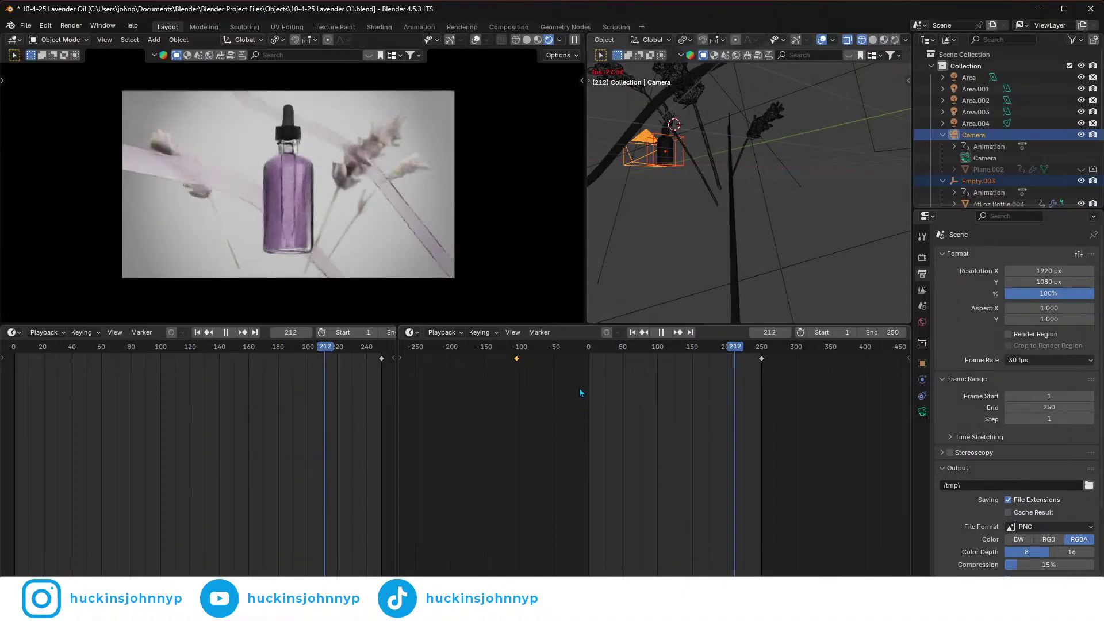
key(space)
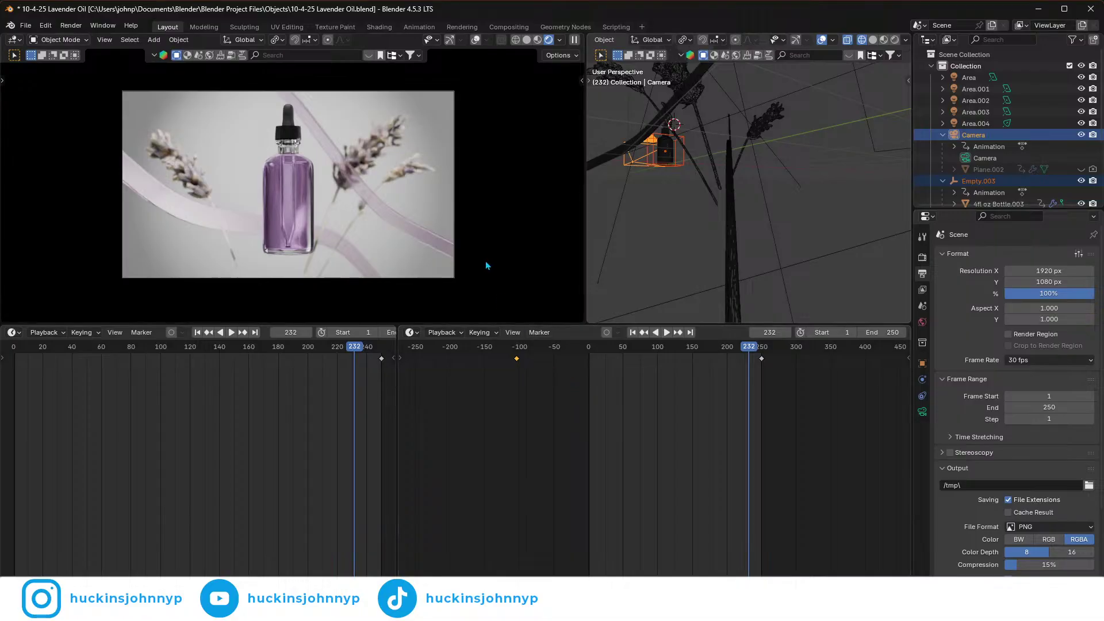
key(Right)
key(Right)
key(Right)
key(Right)
key(Right)
key(Right)
key(Right)
key(Right)
key(Right)
key(Right)
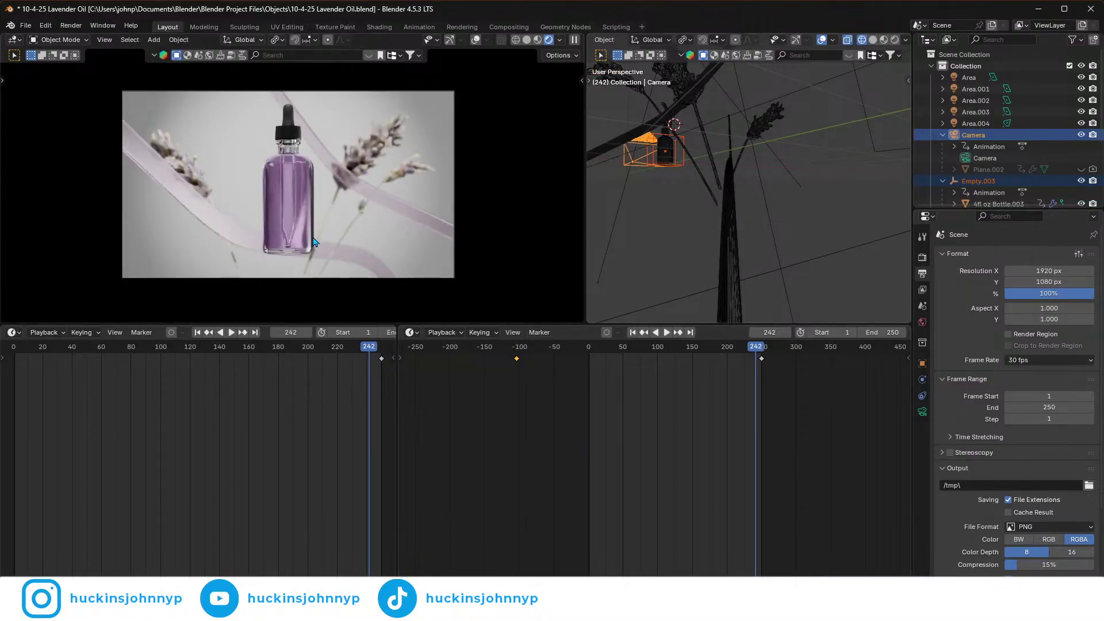
- Resume playback to review the retimed camera and bottle motion, and restart it from the opening frames
key(space)
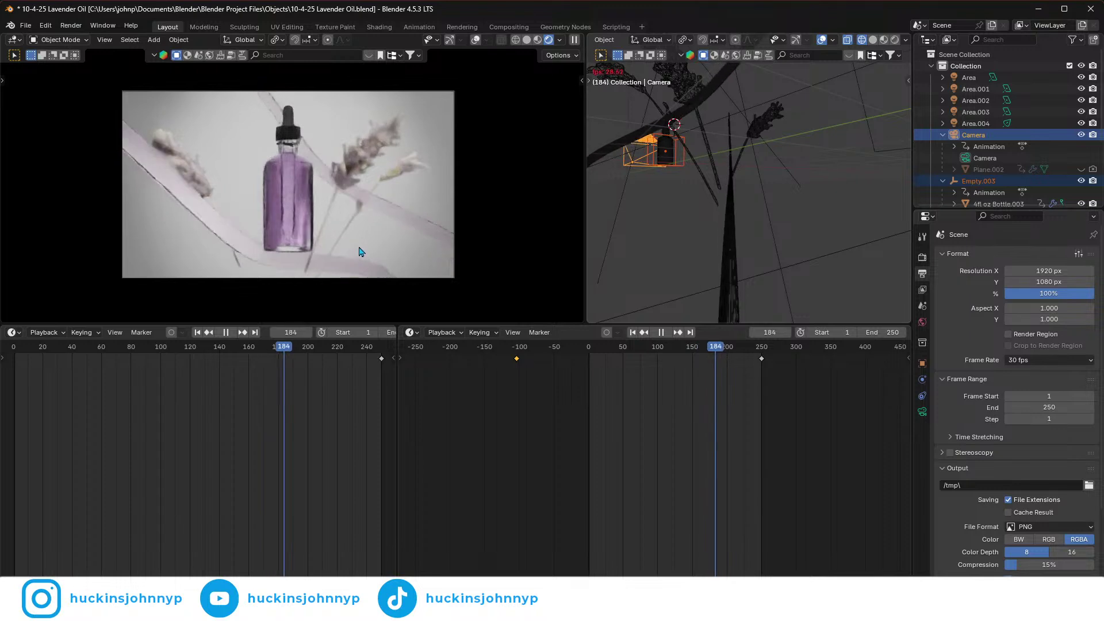
key(space)
click(591, 349)
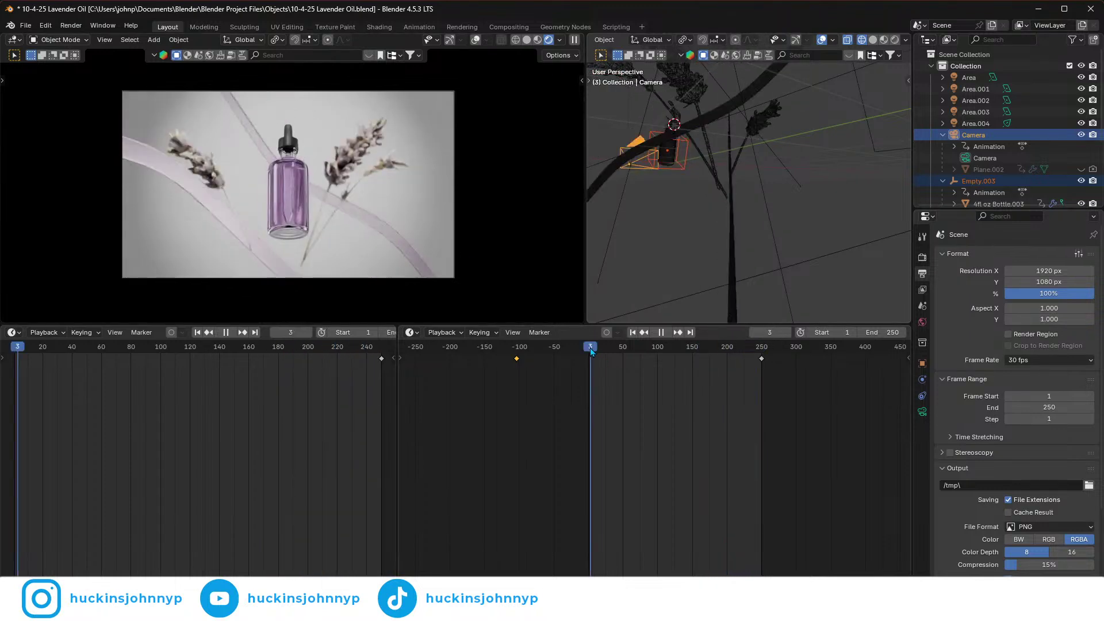
- Pause the animation at frame 155 and select the floor plane with the scene shown in solid shading
key(space)
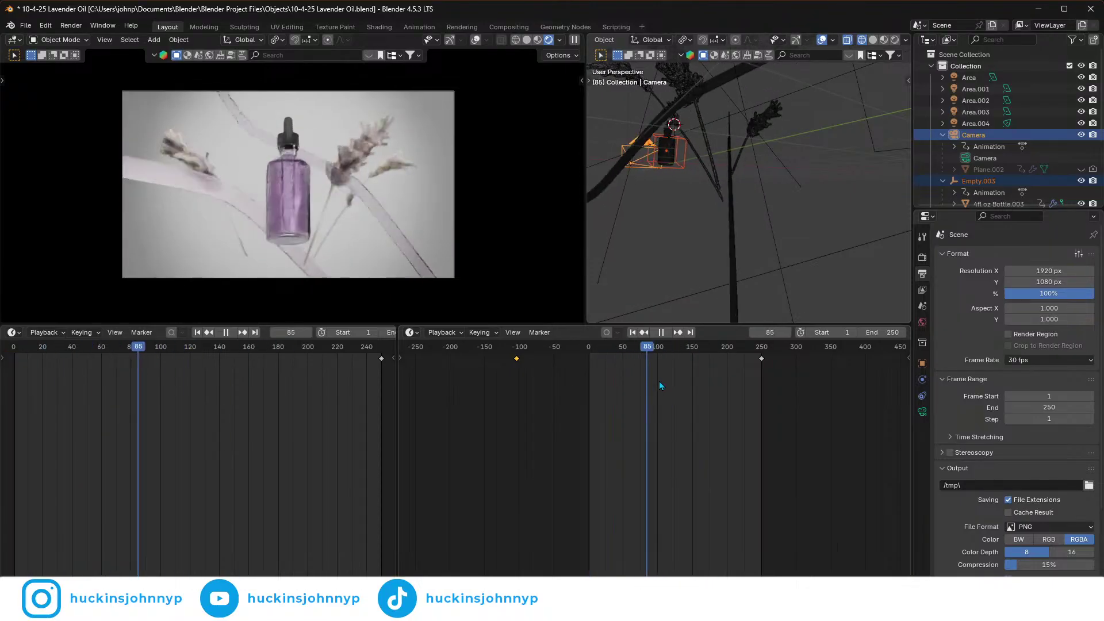
key(space)
middle_drag(729, 253, 785, 174)
click(748, 92)
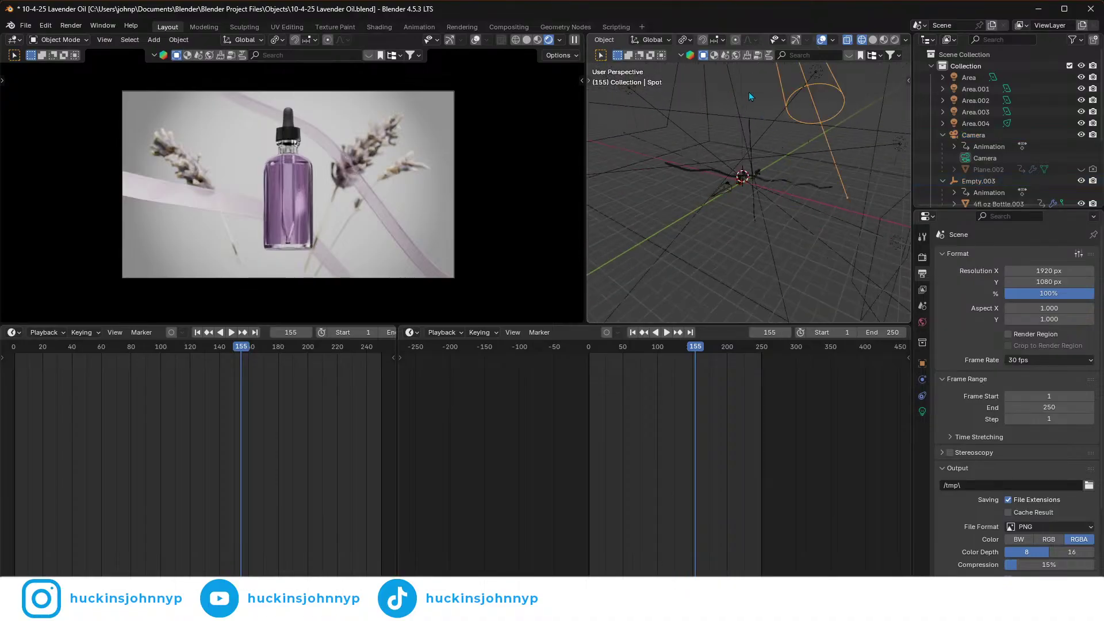
key(shift+z)
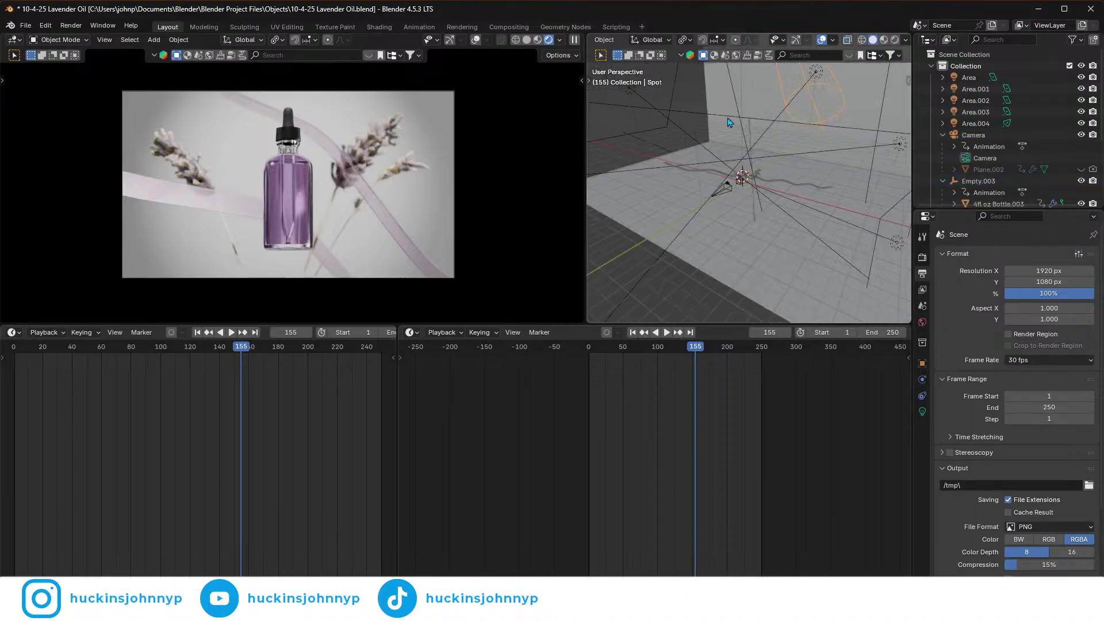
click(711, 98)
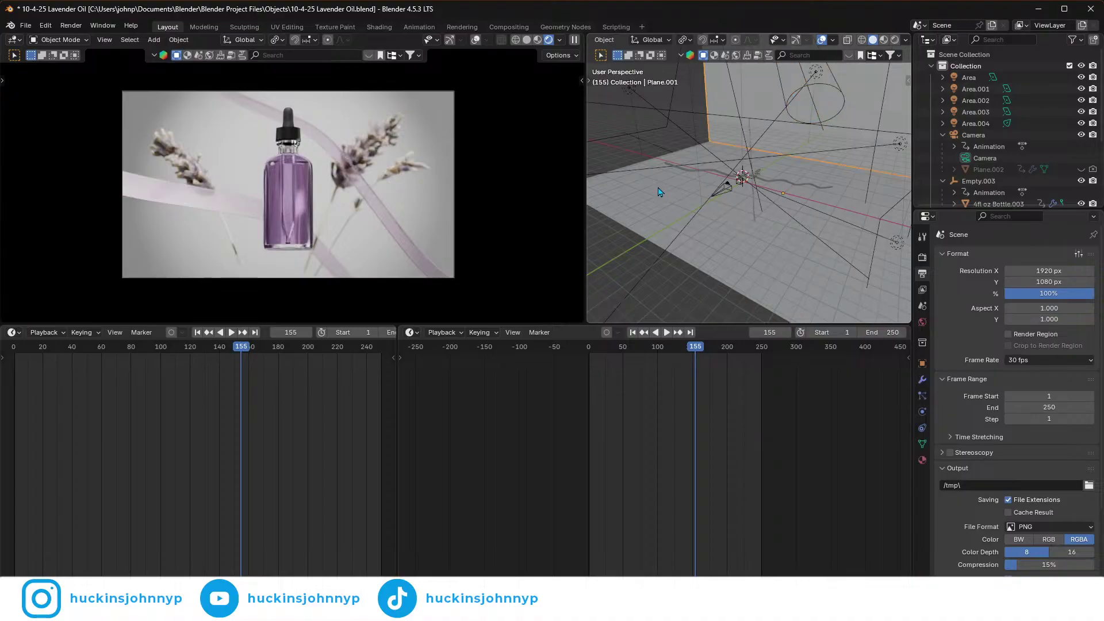
click(648, 216)
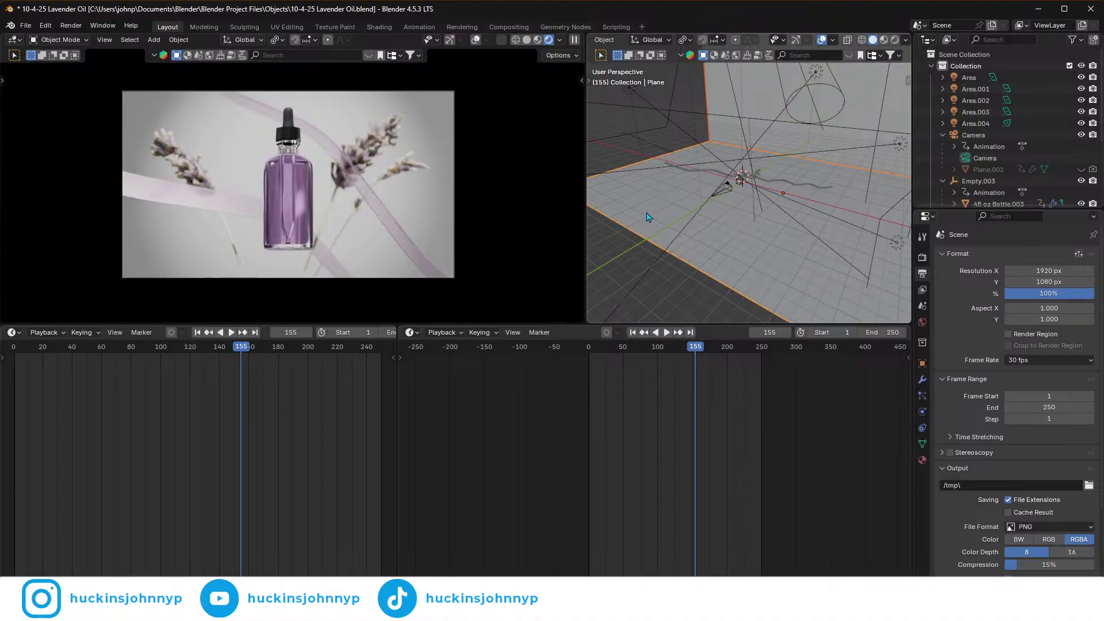
- Give the floor plane a new material in the Shader Editor and set its Base Color to a pinkish purple
click(409, 333)
click(445, 428)
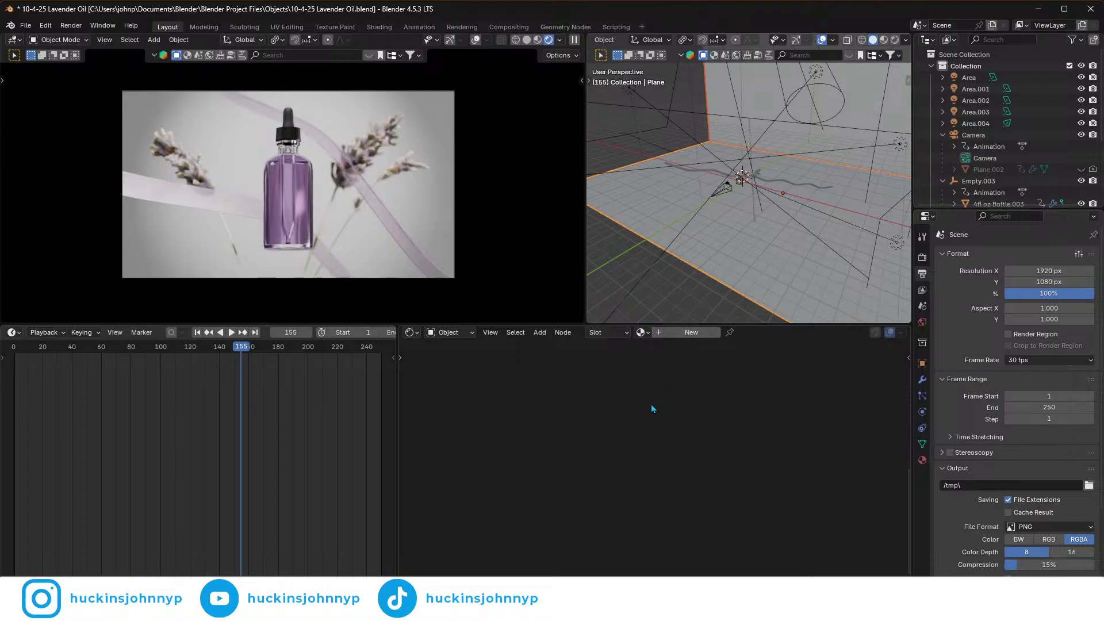
click(676, 333)
scroll(691, 417, down, 5)
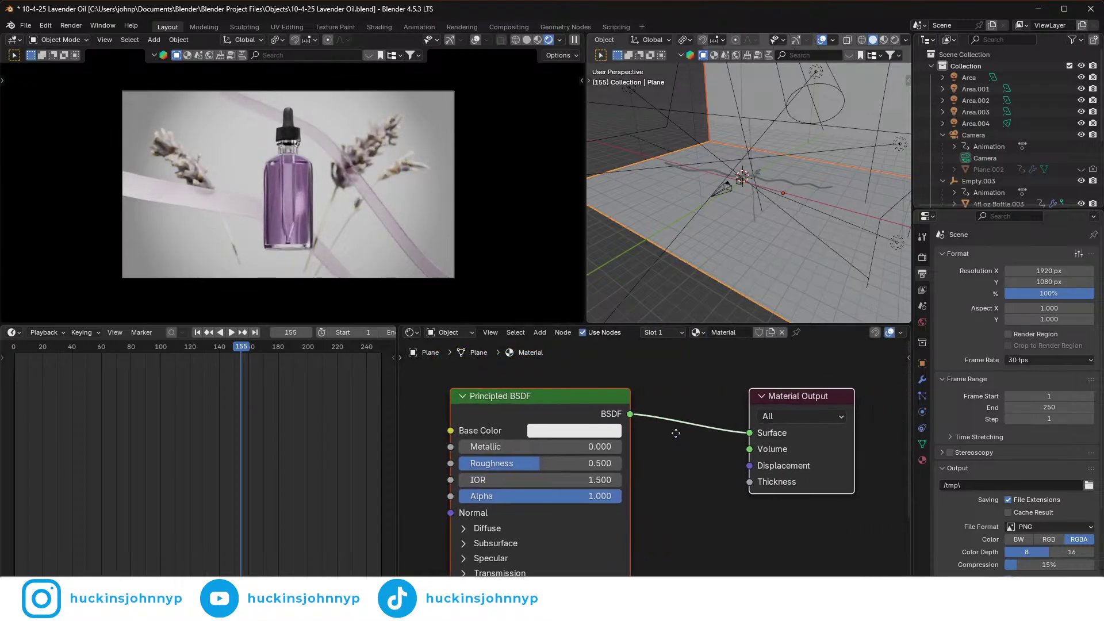
click(557, 426)
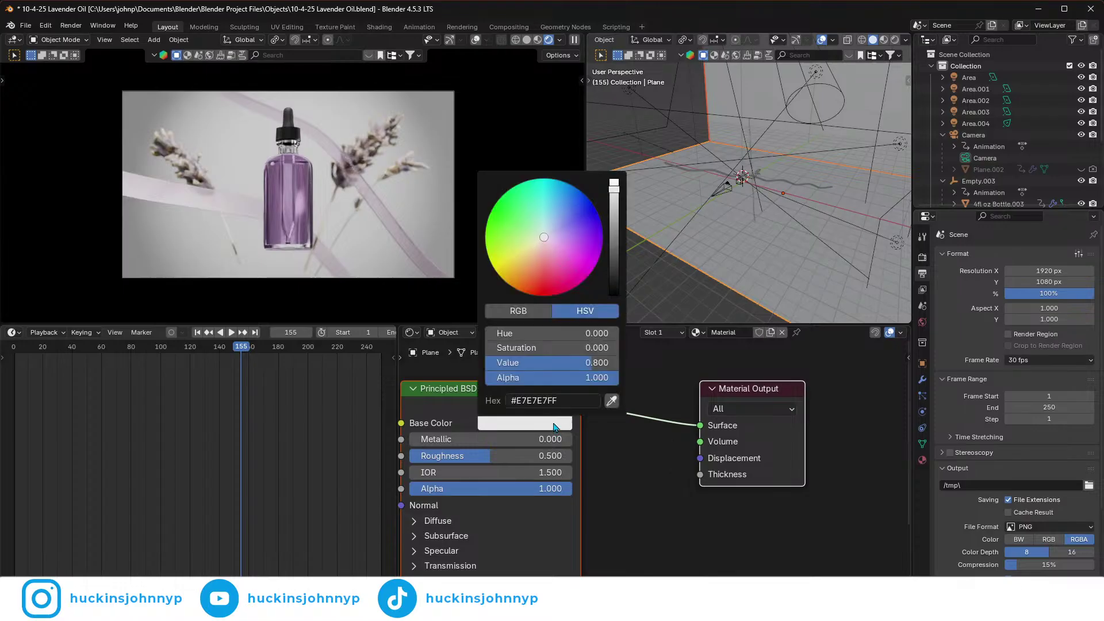
click(548, 246)
drag(550, 246, 568, 248)
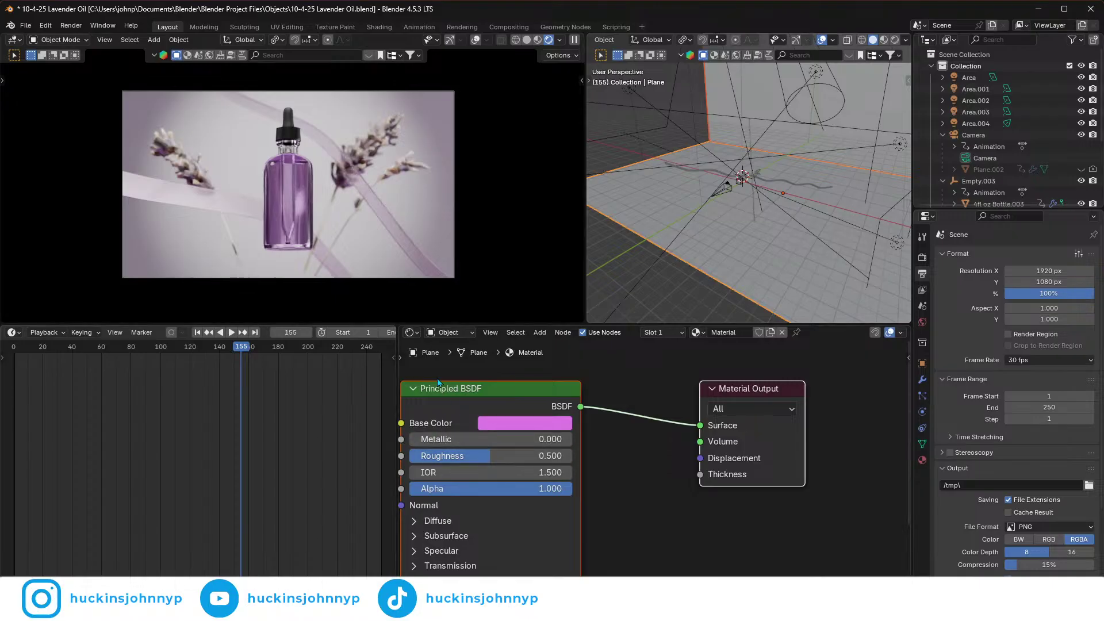
click(864, 105)
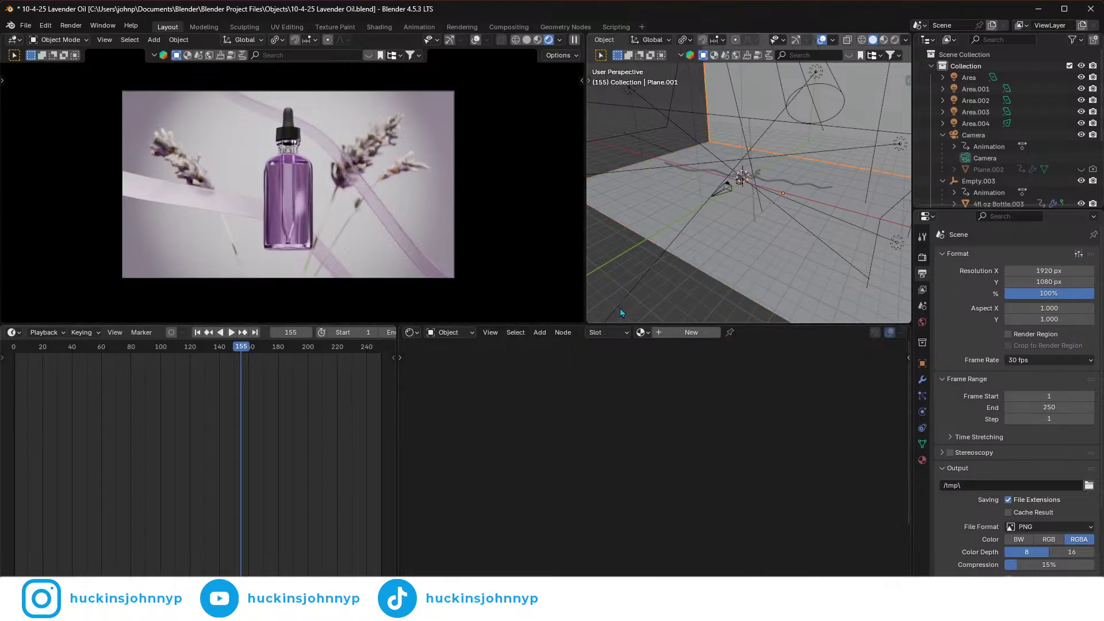
click(641, 333)
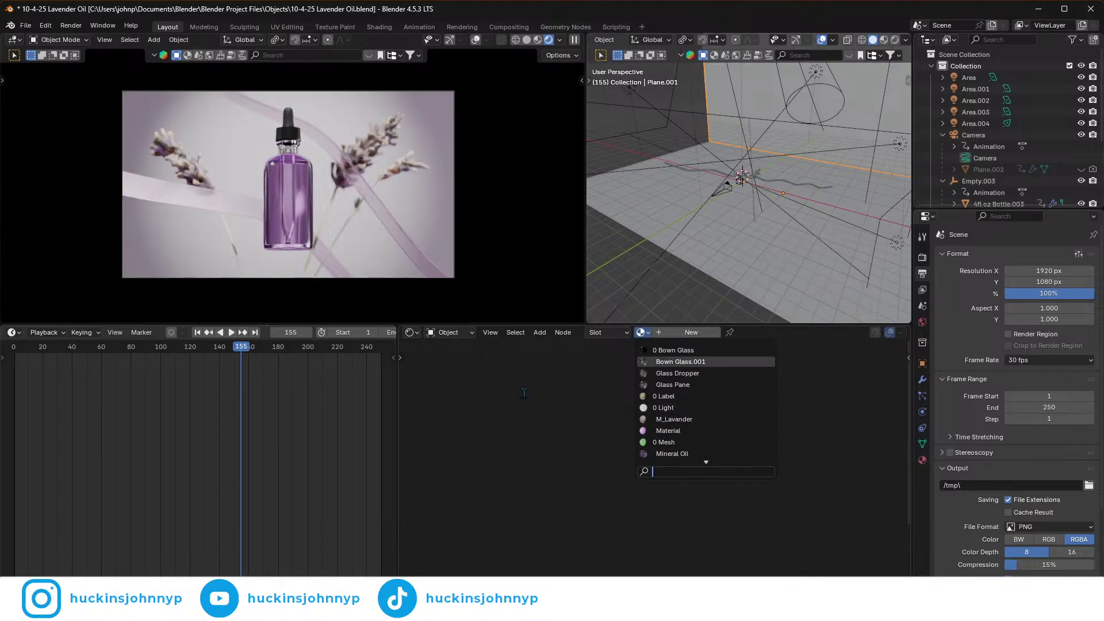
scroll(673, 452, down, 5)
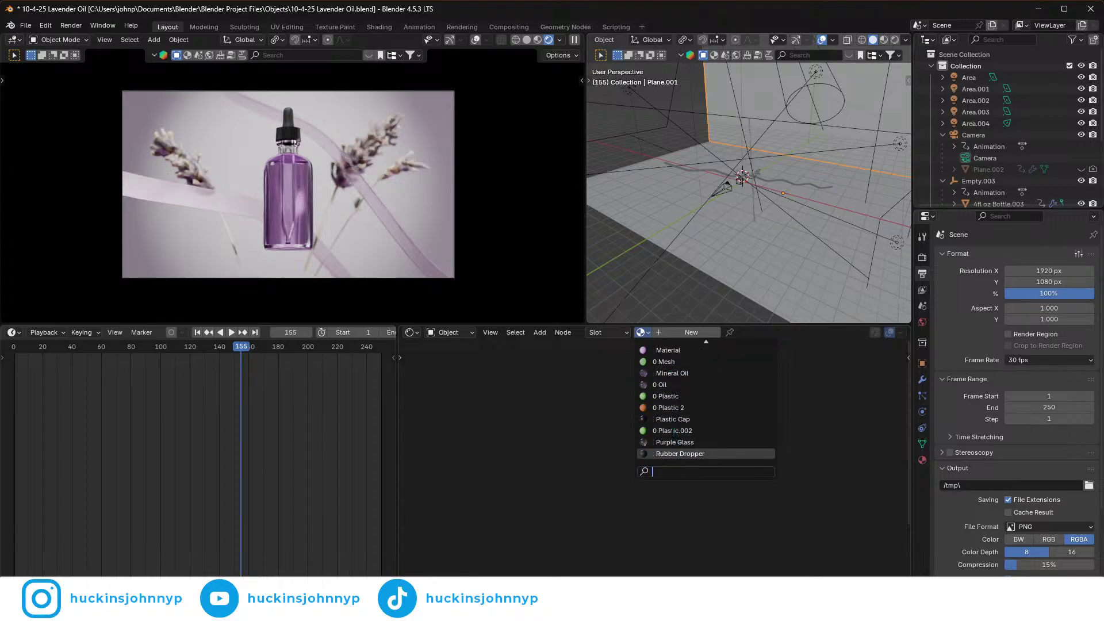
click(456, 411)
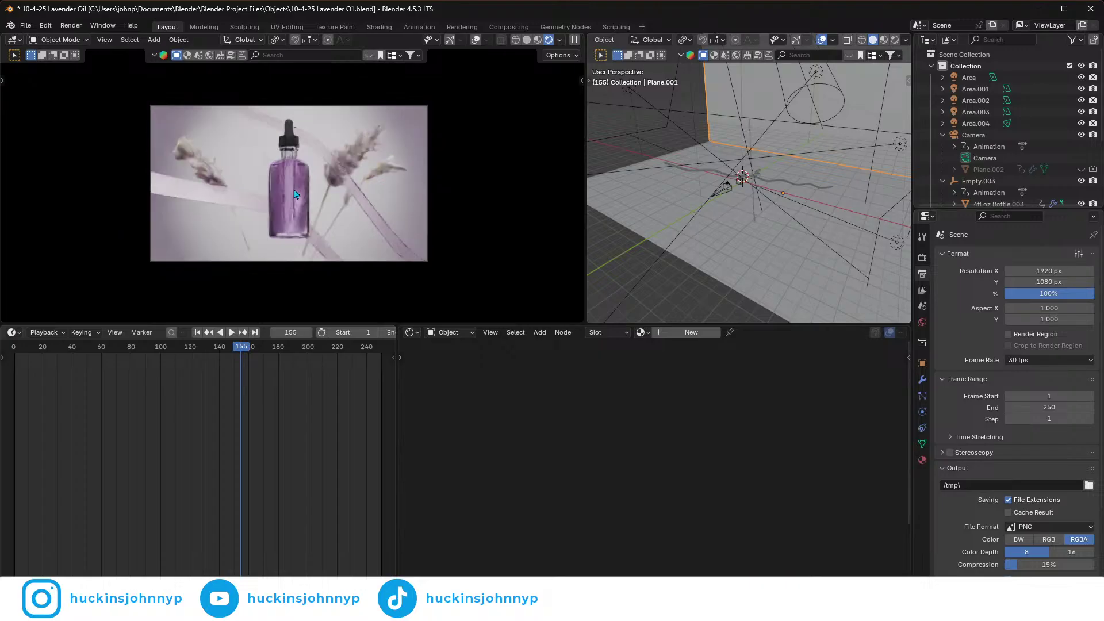
- Move to frame 248 and examine the bottle's neck, shoulder and oil surface up close in the rendered view
scroll(295, 198, up, 2)
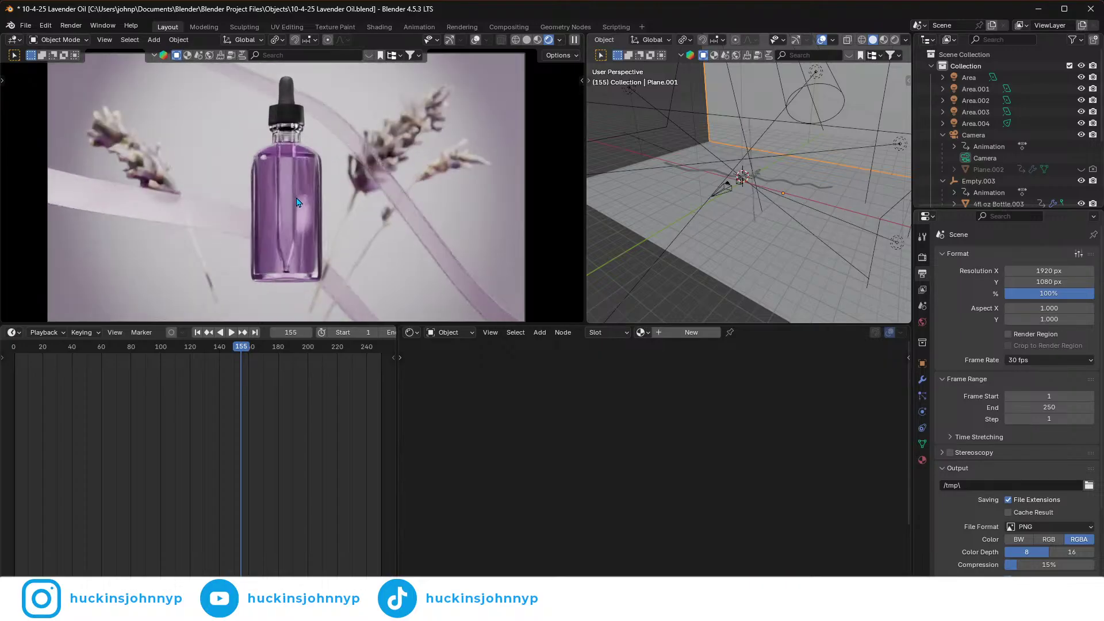
scroll(299, 202, up, 1)
drag(241, 351, 378, 358)
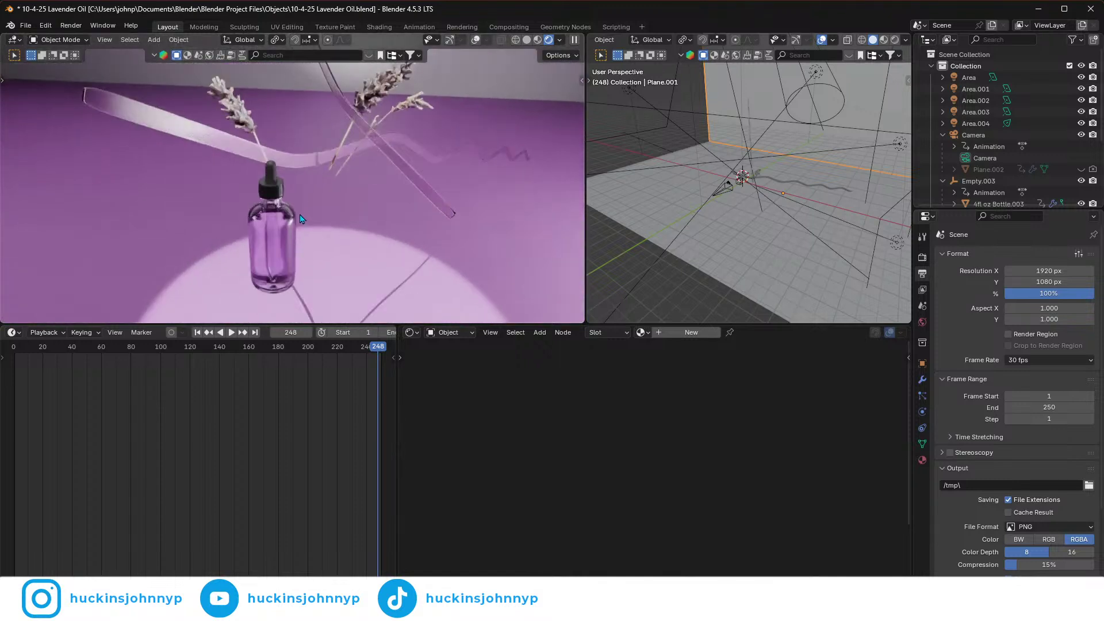
scroll(304, 209, up, 6)
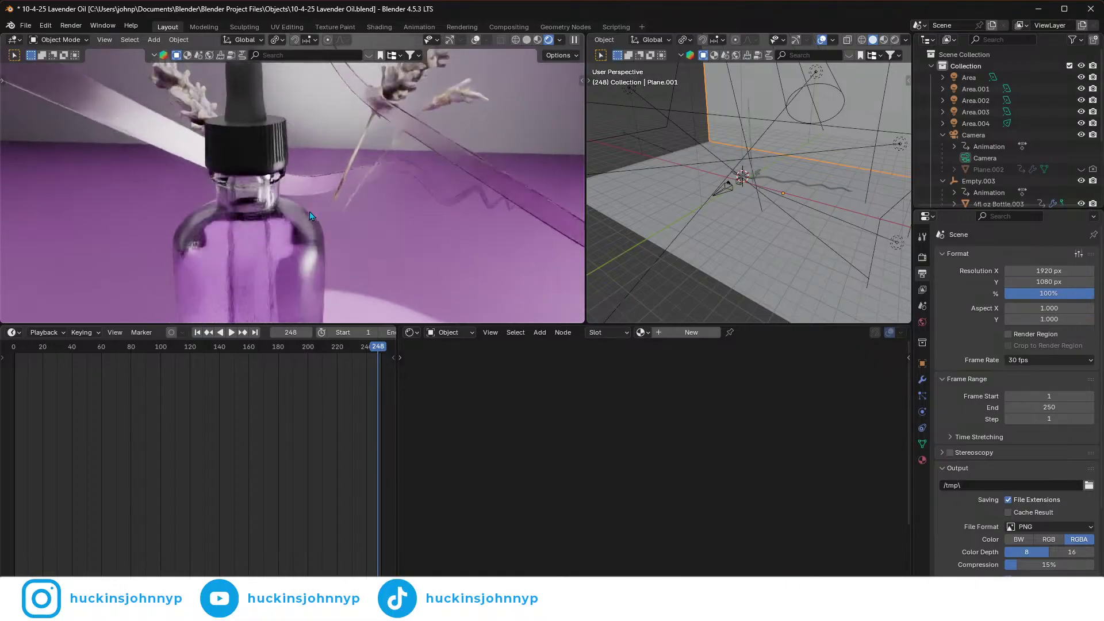
scroll(327, 230, up, 5)
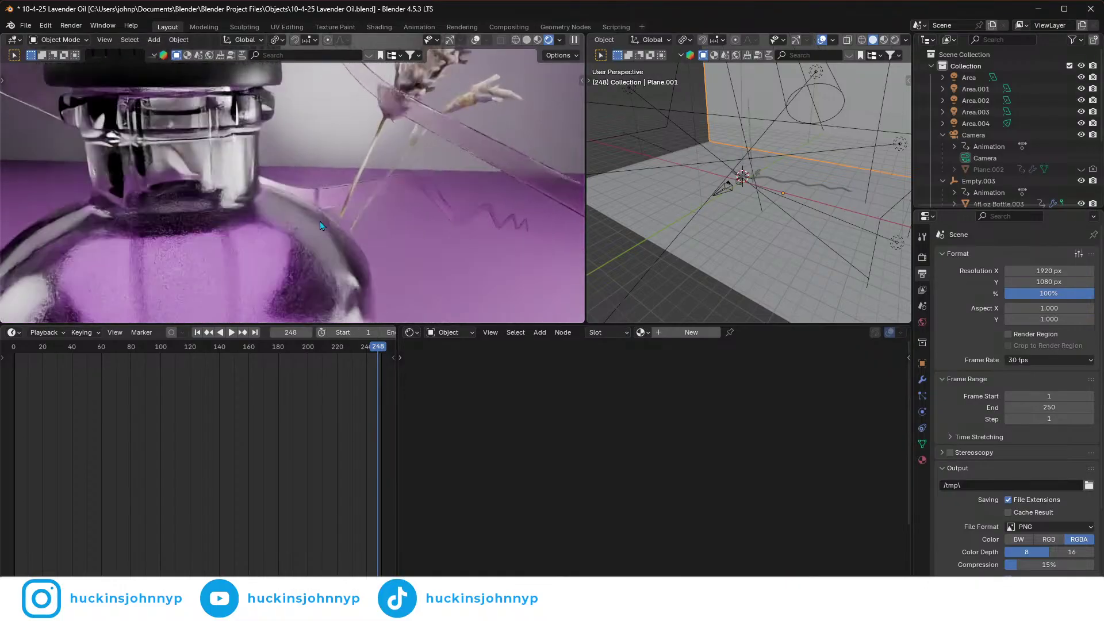
scroll(338, 291, up, 4)
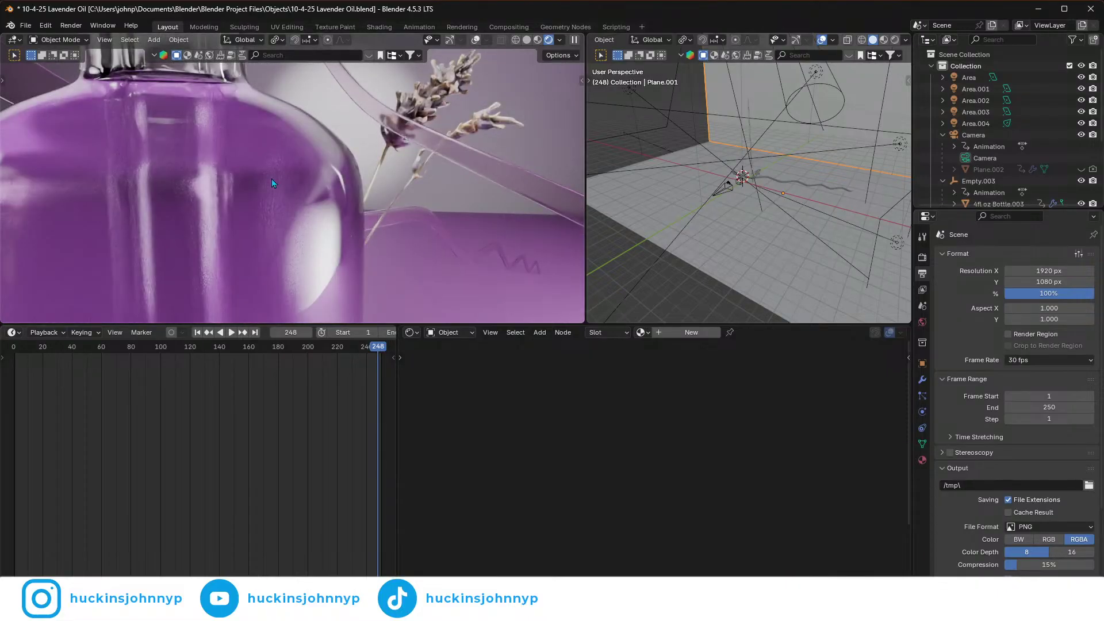
- Frame the bottle in wireframe shading, select the oil mesh inside it and enter Edit Mode
click(267, 178)
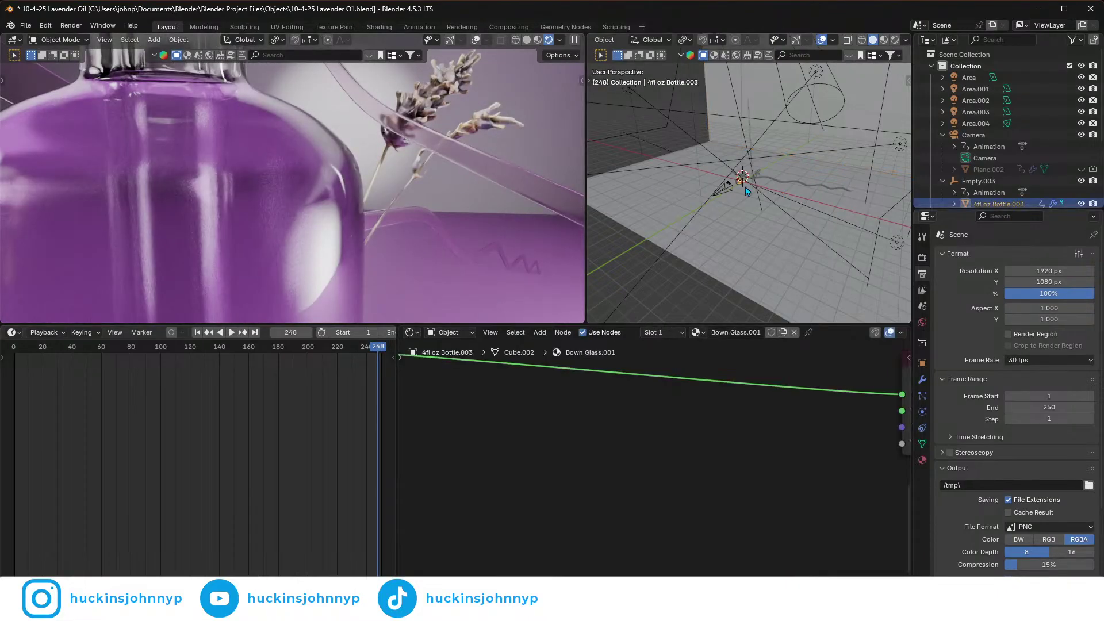
key(grave)
click(776, 220)
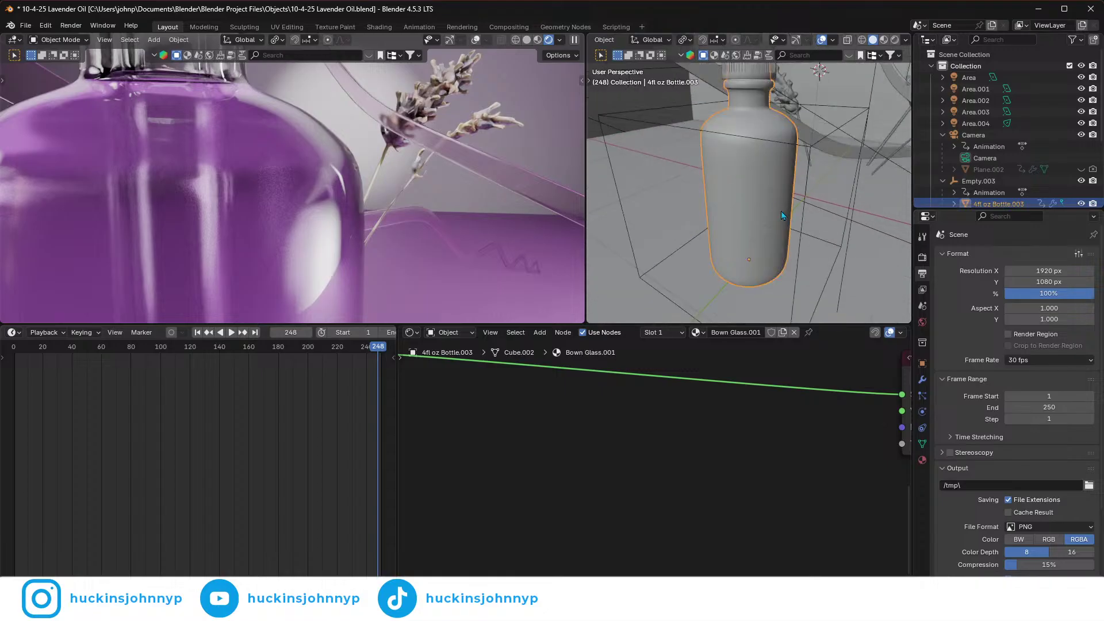
scroll(726, 202, up, 3)
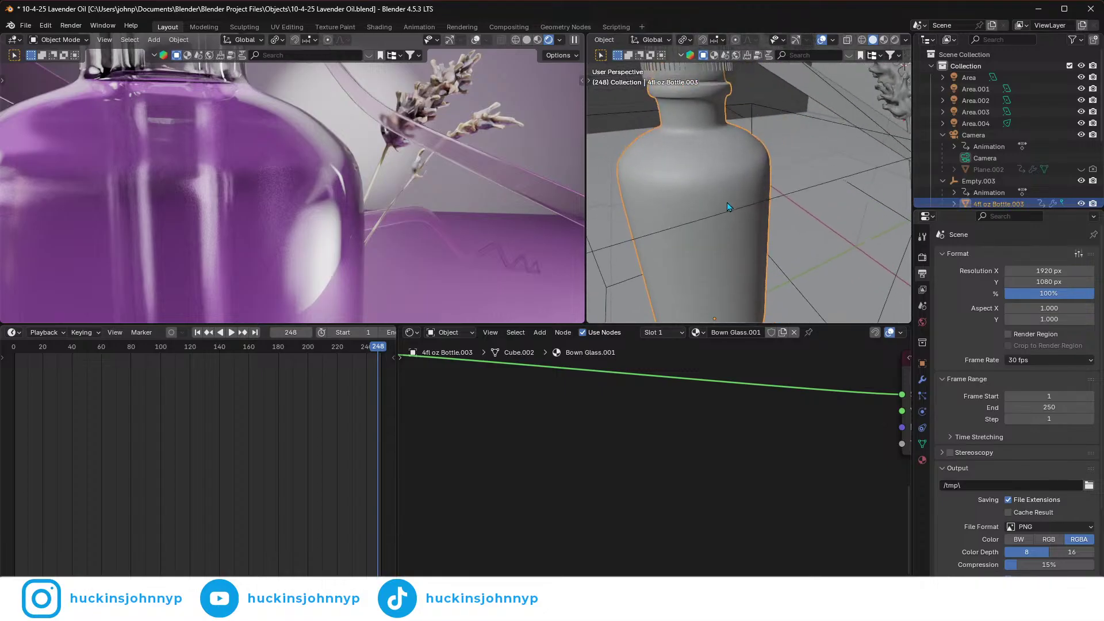
key(shift+z)
middle_drag(726, 198, 795, 178)
click(802, 98)
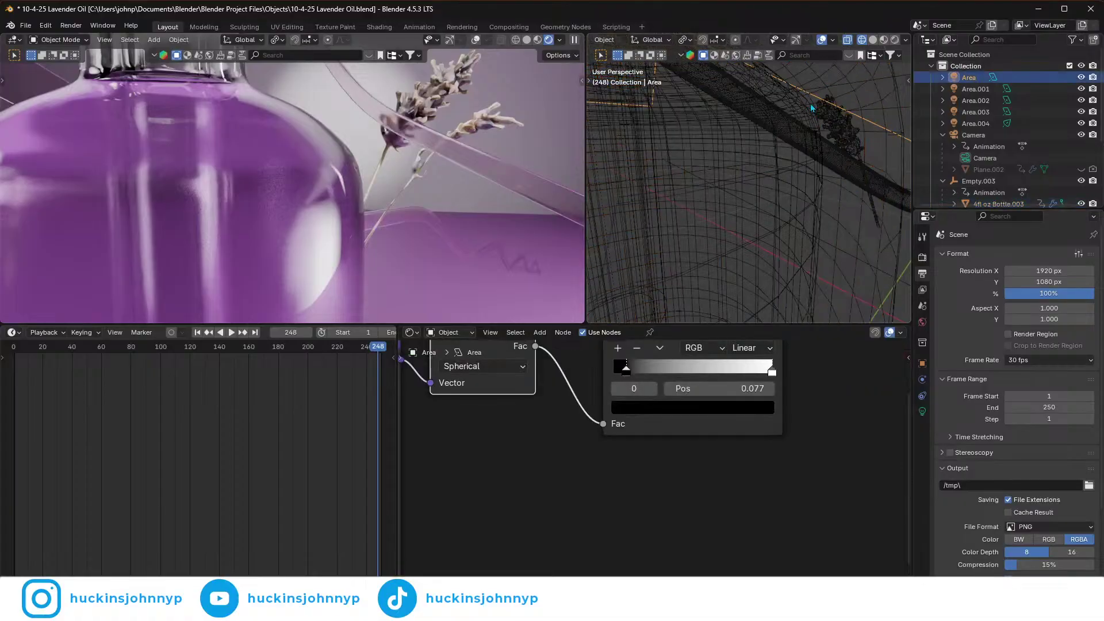
click(811, 112)
key(Tab)
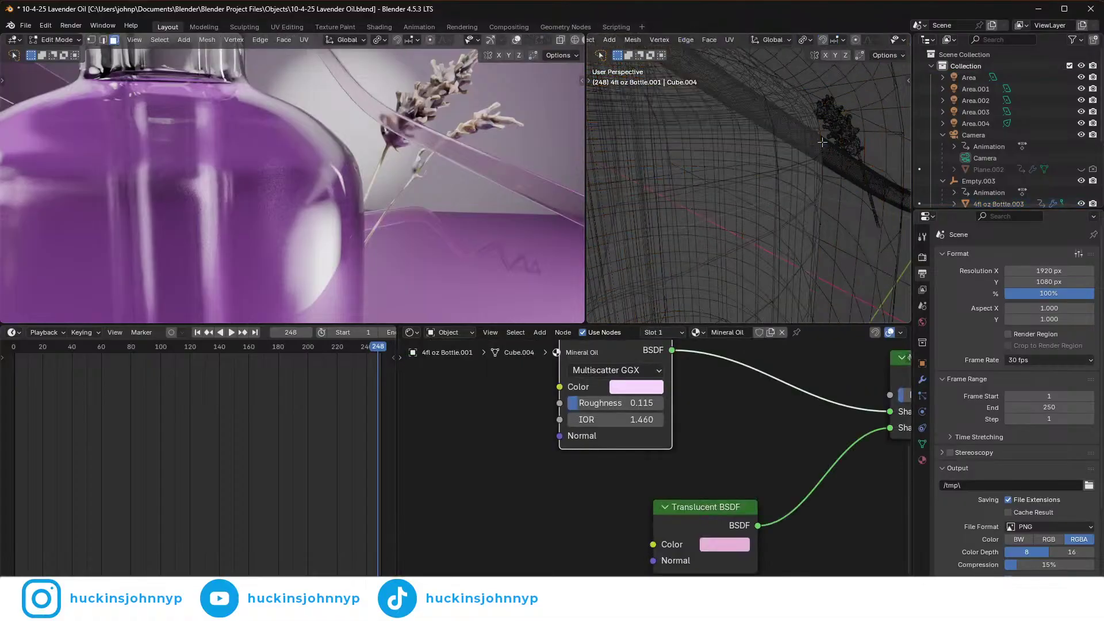
- Select the face loop around the side of the oil mesh and scale it up very slightly
click(771, 188)
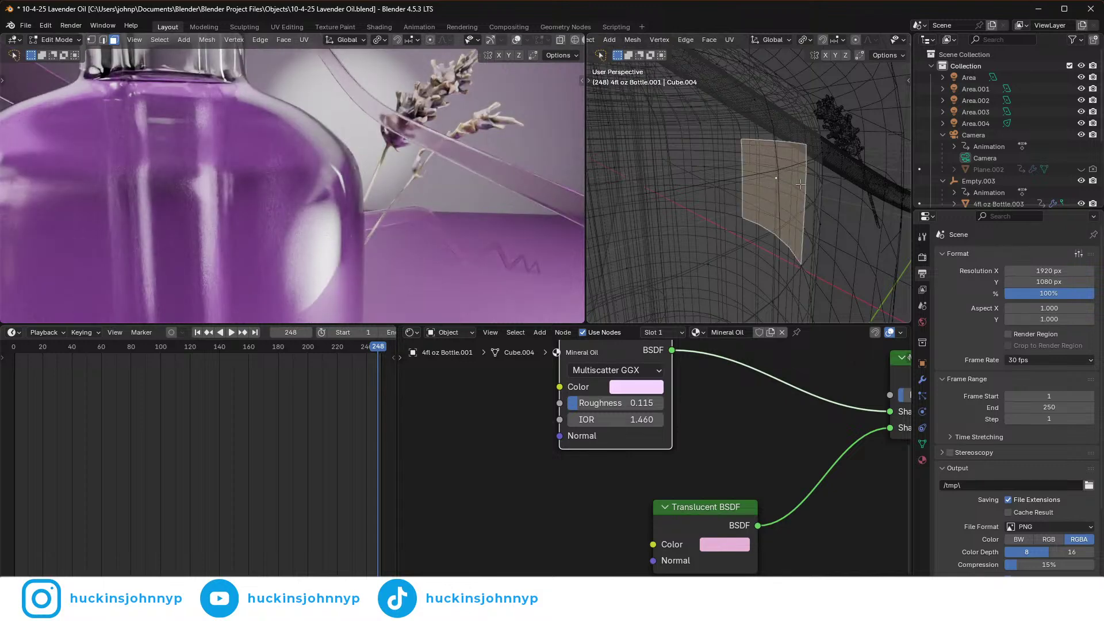
key(l)
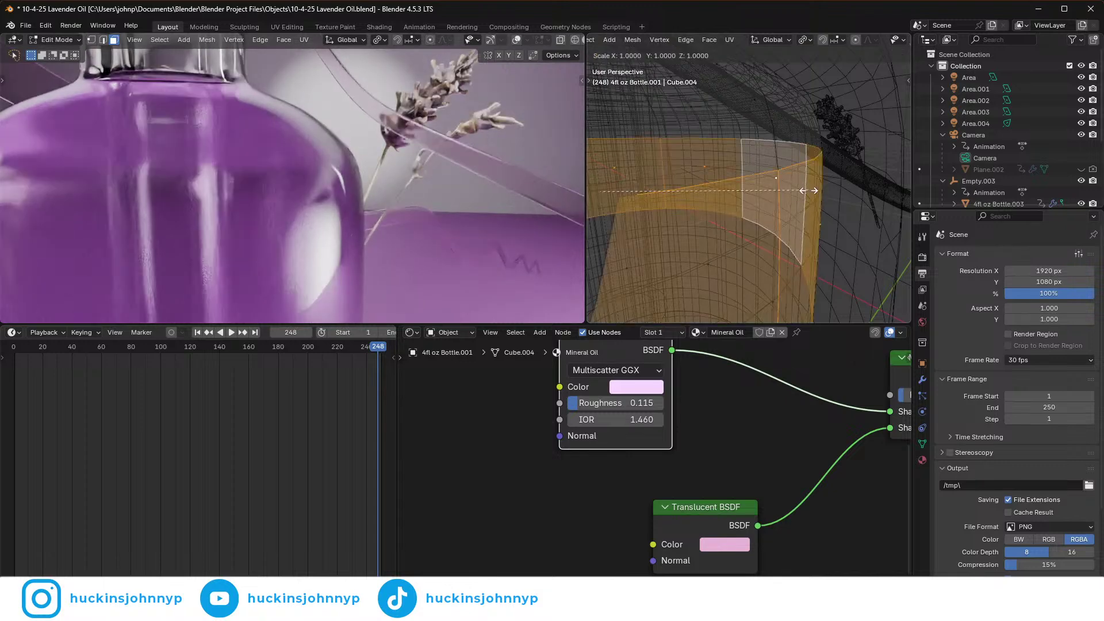
key(s)
right_click(815, 192)
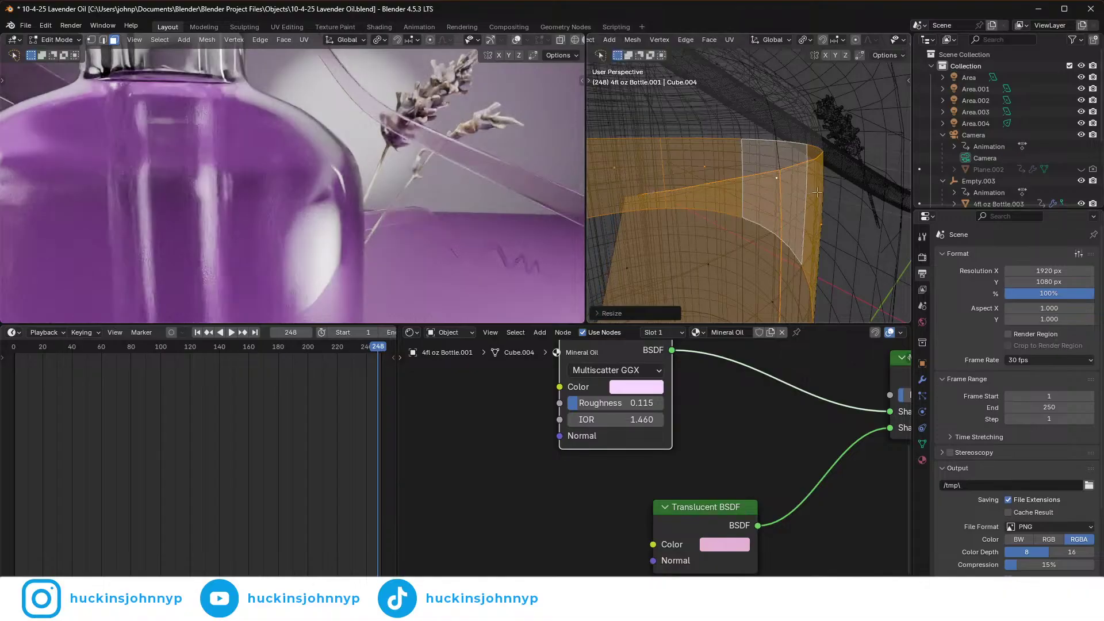
- Scale the oil mesh's upper face loop up to about 1.003 and return the rendered view to the camera
middle_drag(815, 192, 810, 159)
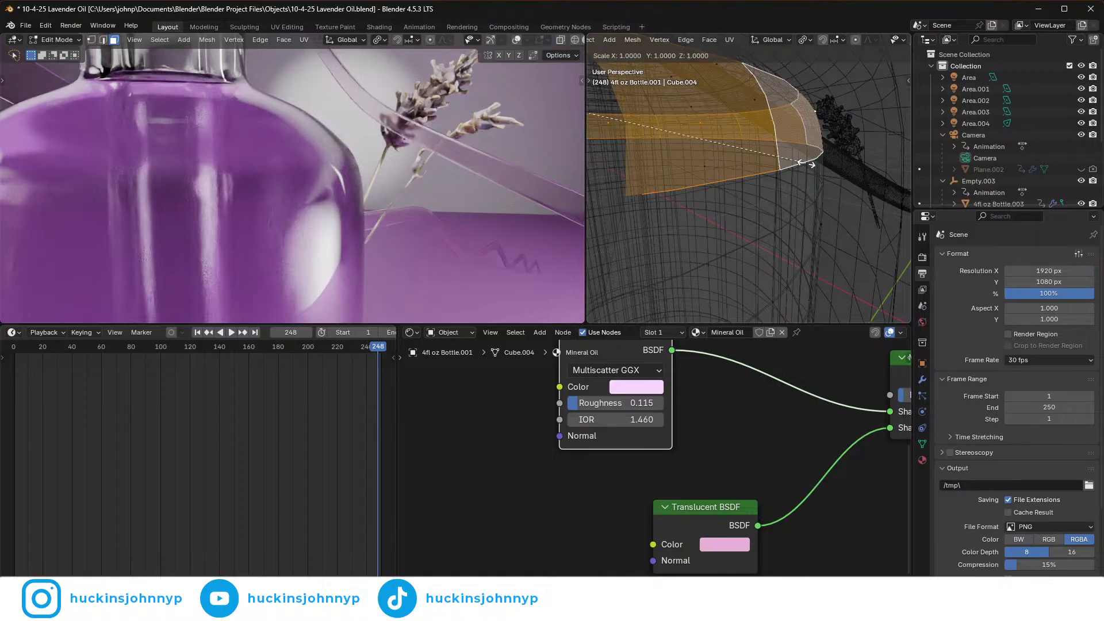
key(s)
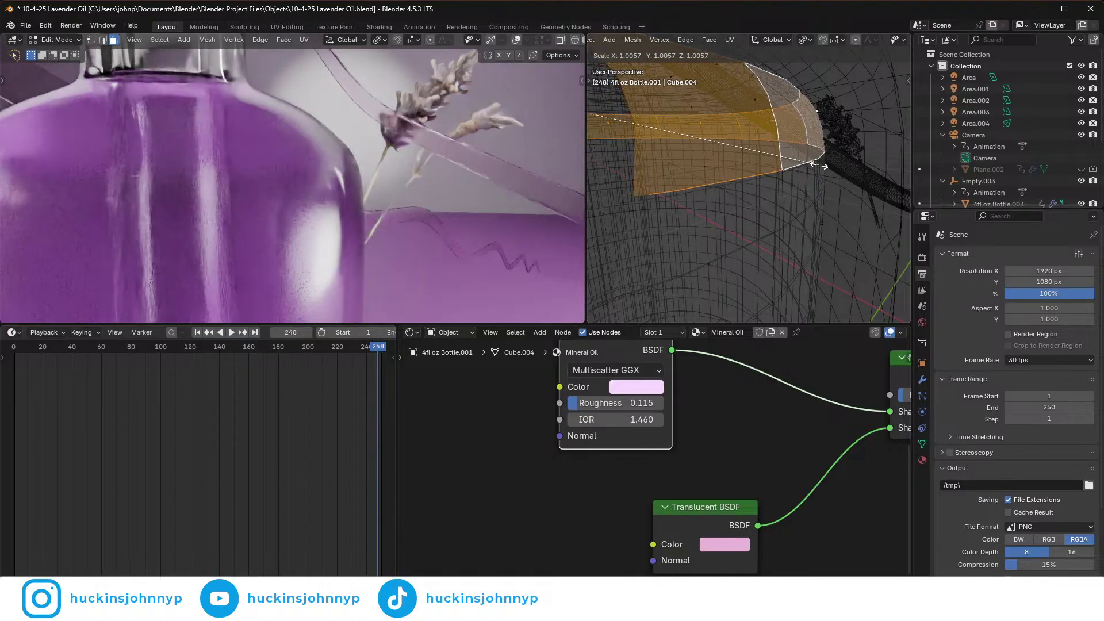
click(816, 166)
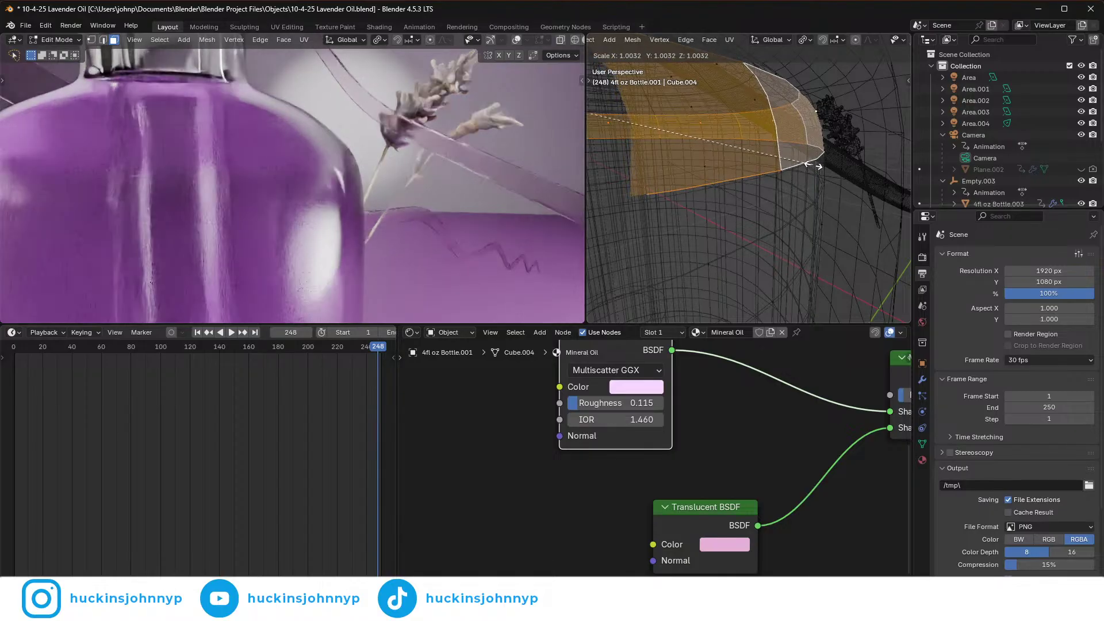
middle_drag(328, 232, 313, 230)
key(grave)
click(261, 273)
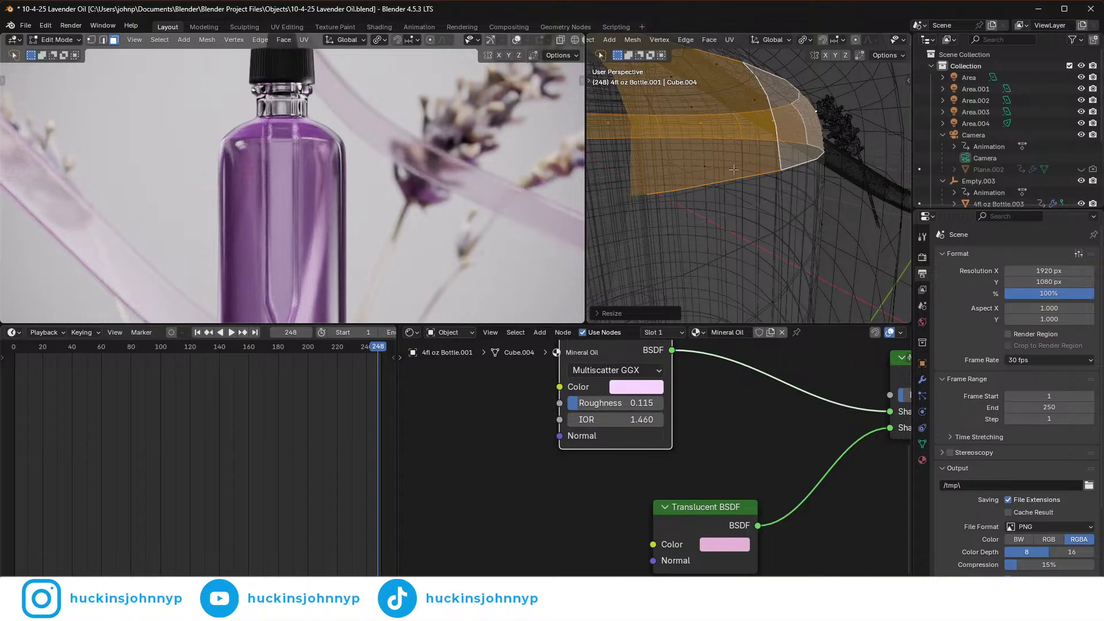
- Scale the oil mesh's upper face loop down to about 0.995
scroll(792, 158, down, 2)
middle_drag(791, 159, 788, 164)
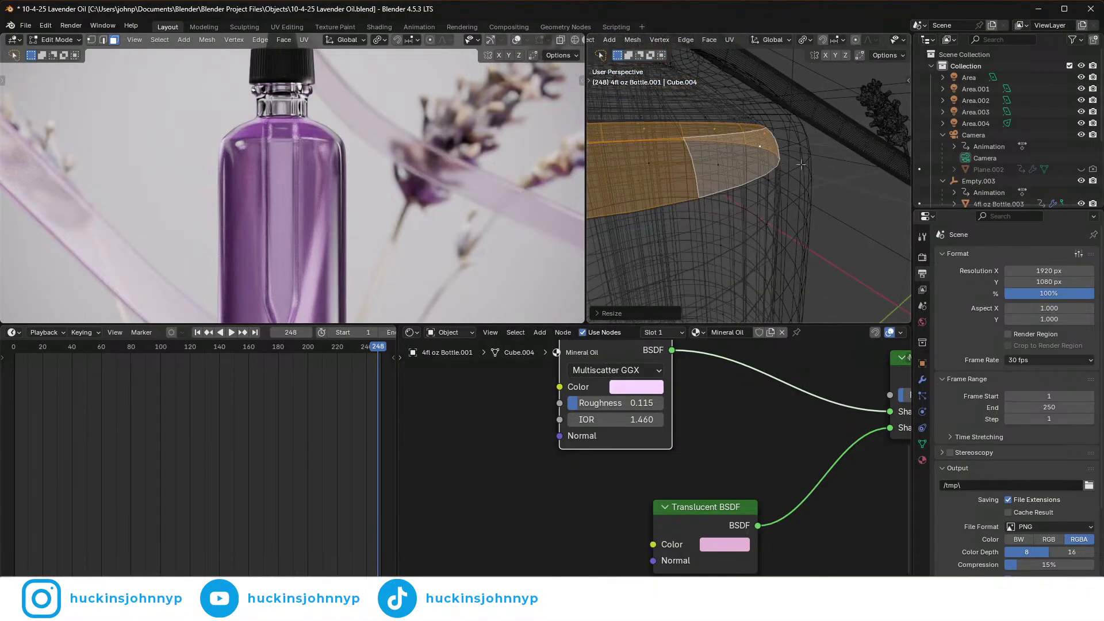
key(s)
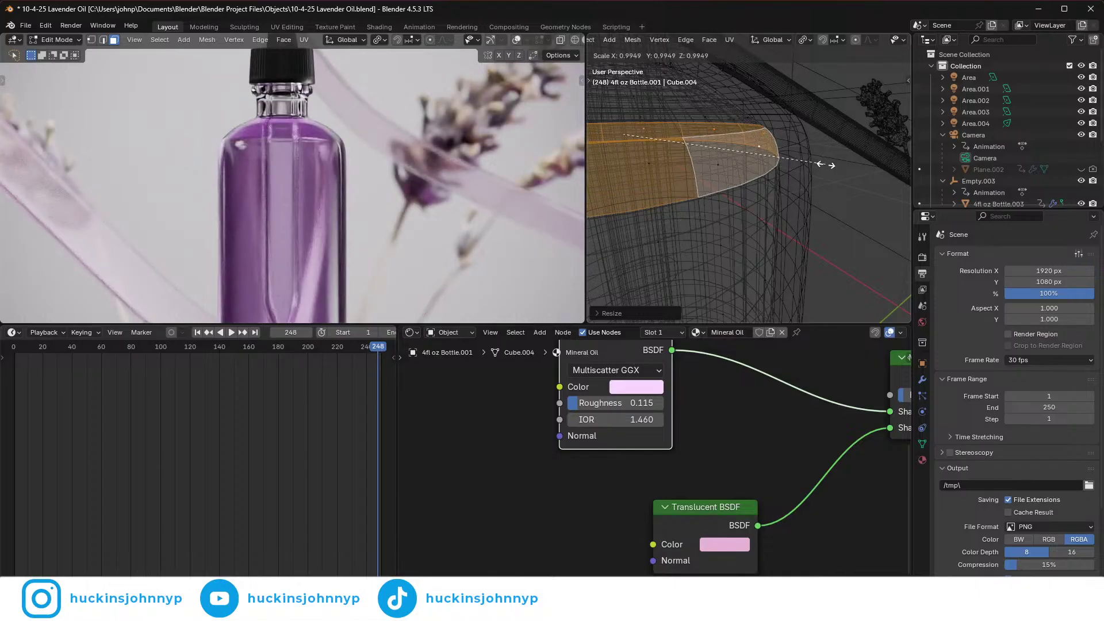
click(826, 164)
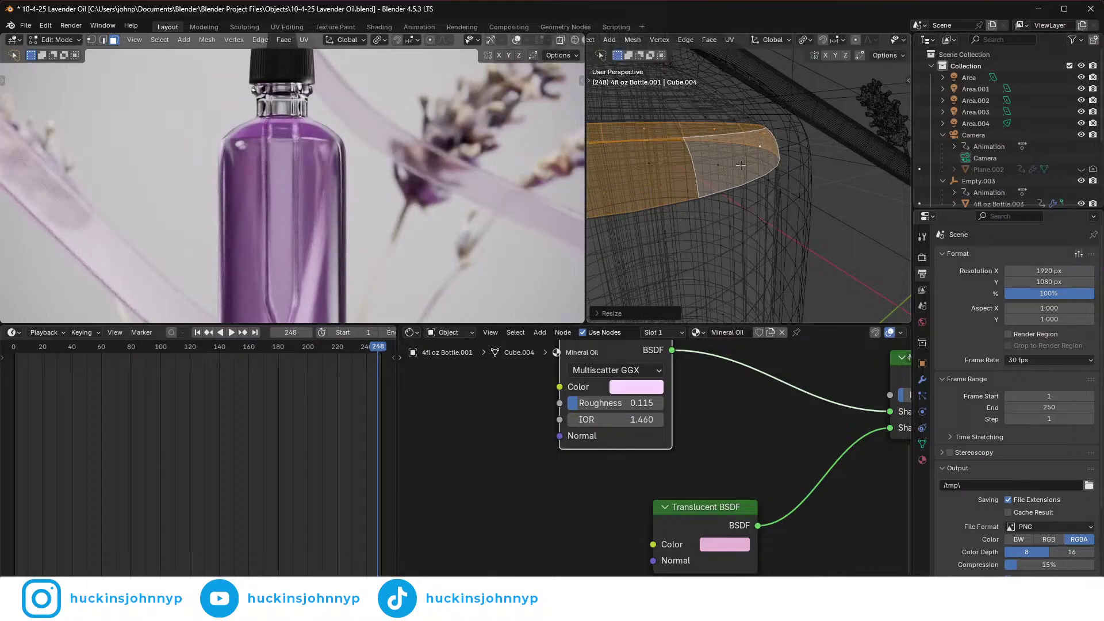
- Select the face loop at the shoulder of the oil mesh, scale it down to about 0.997 and leave Edit Mode
alt+click(747, 184)
alt+click(750, 184)
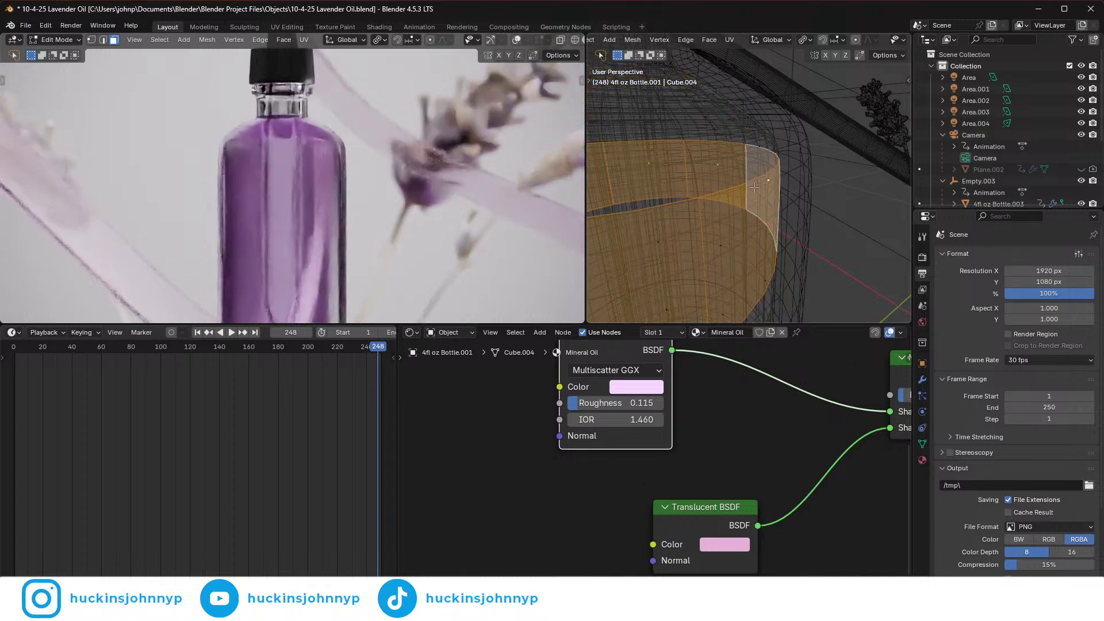
alt+click(754, 187)
alt+click(754, 187)
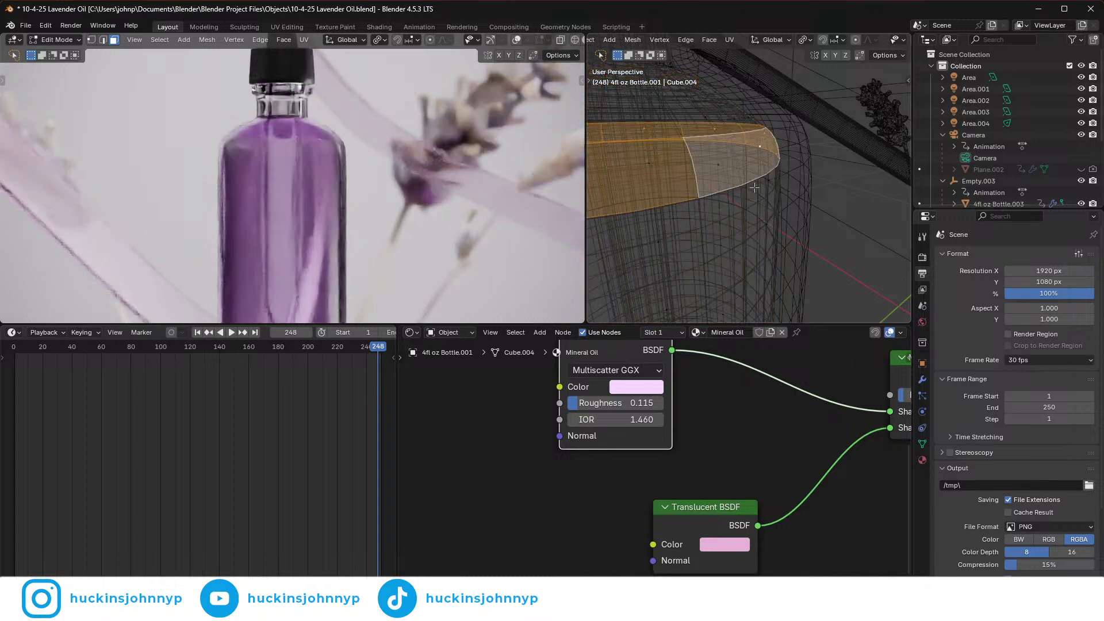
click(713, 117)
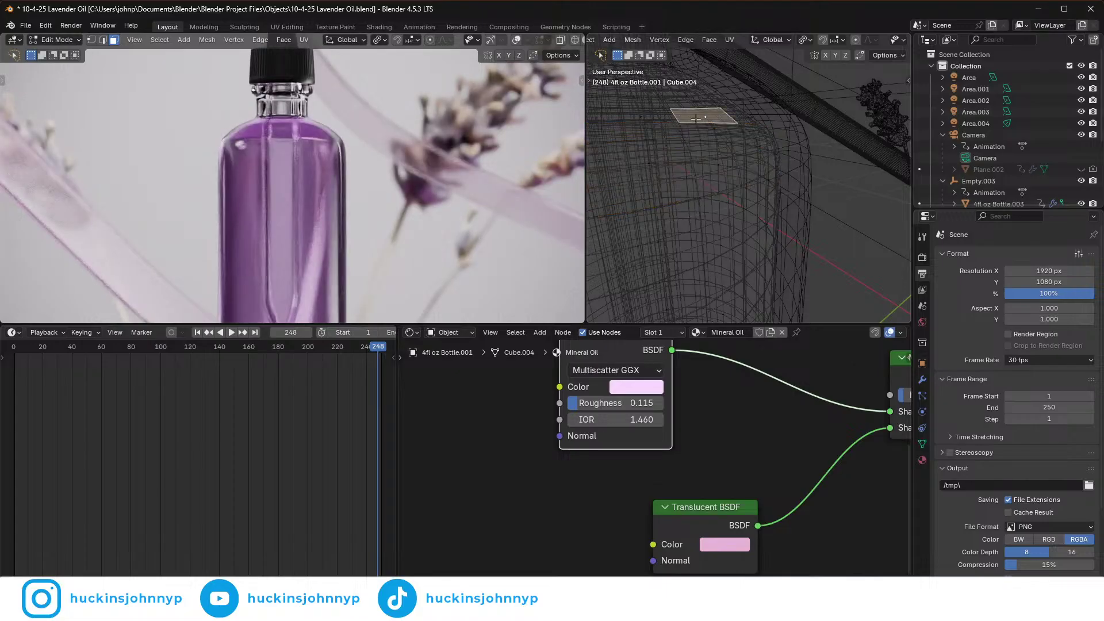
middle_drag(704, 123, 726, 130)
alt+click(717, 136)
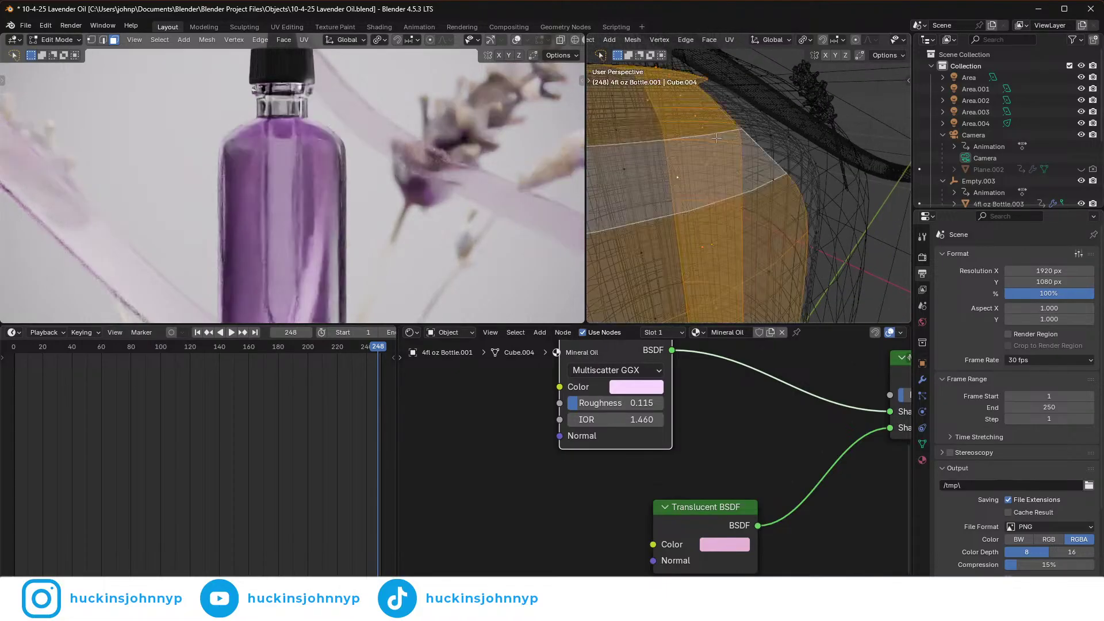
alt+click(773, 152)
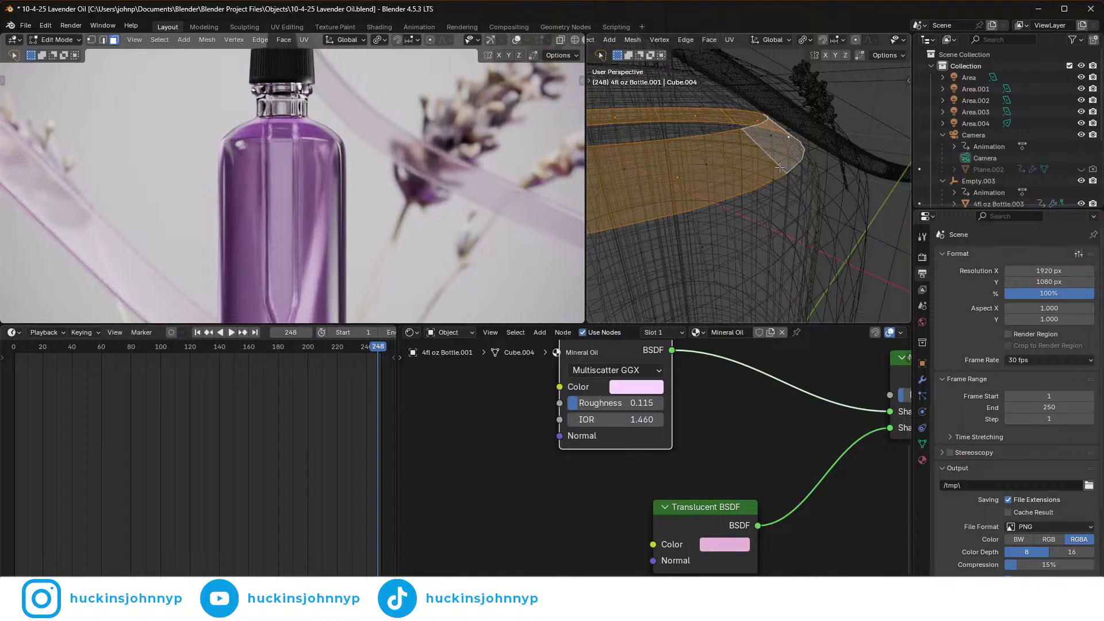
key(s)
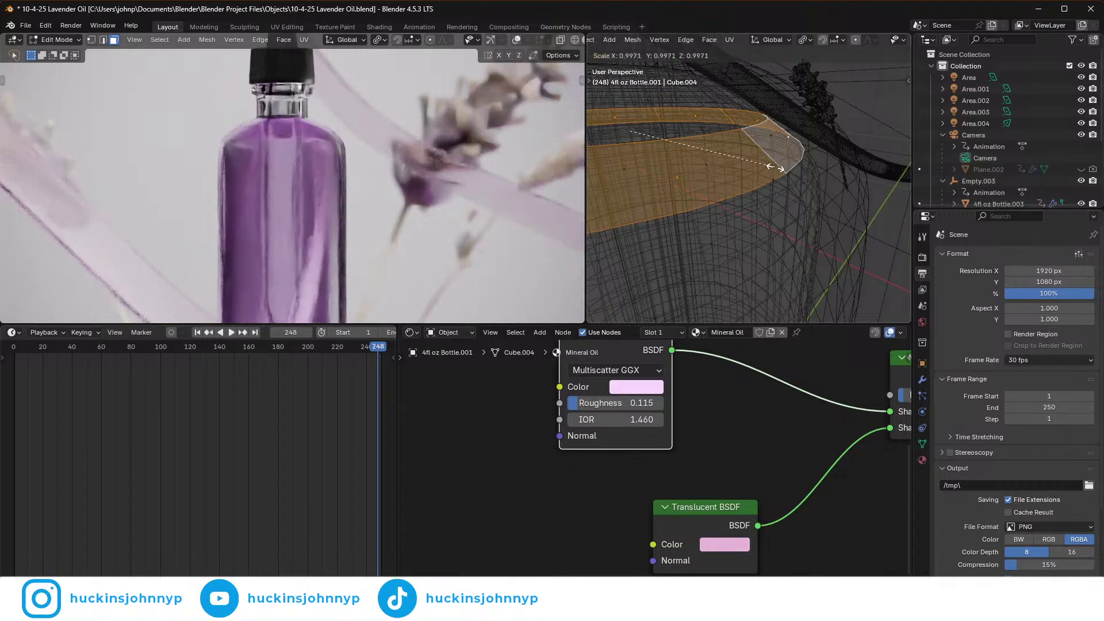
click(775, 167)
key(Home)
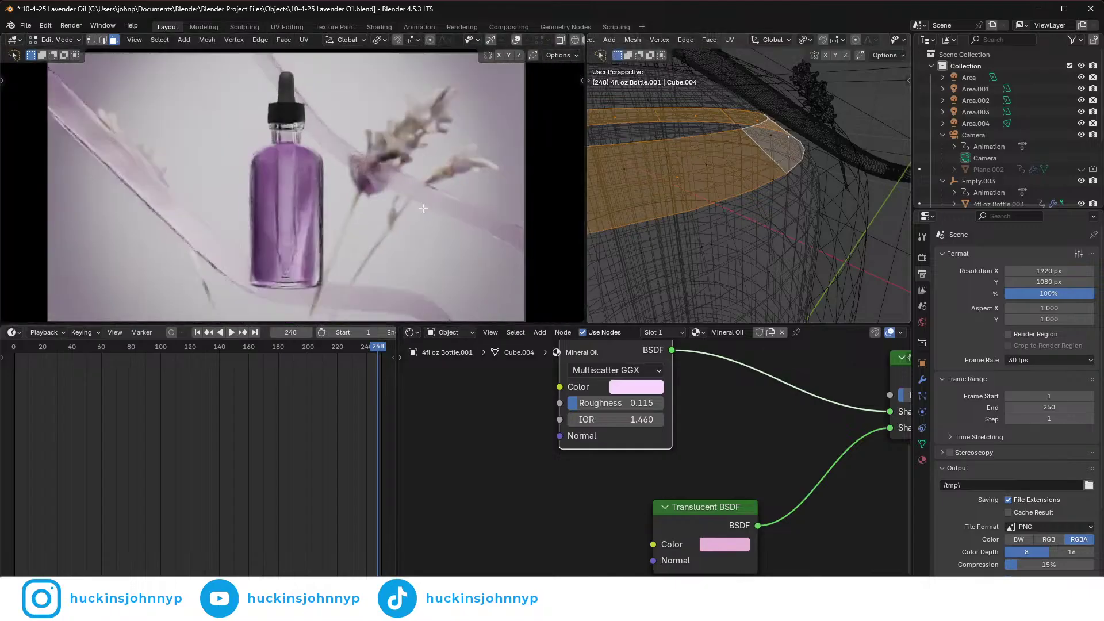
scroll(408, 224, down, 3)
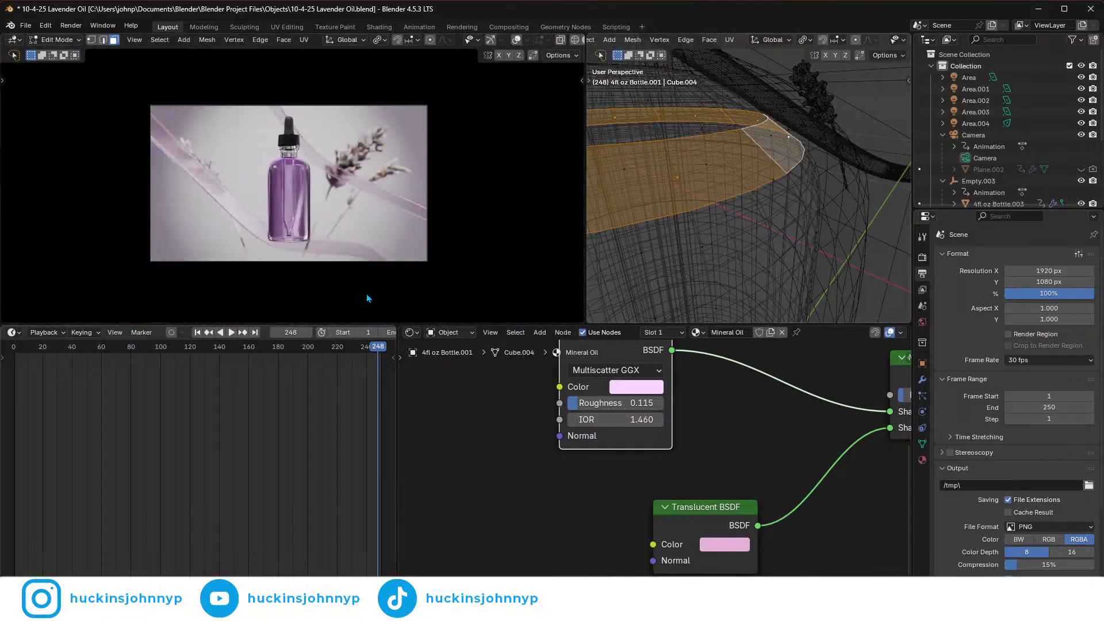
scroll(800, 215, up, 3)
middle_drag(800, 231, 776, 234)
key(Tab)
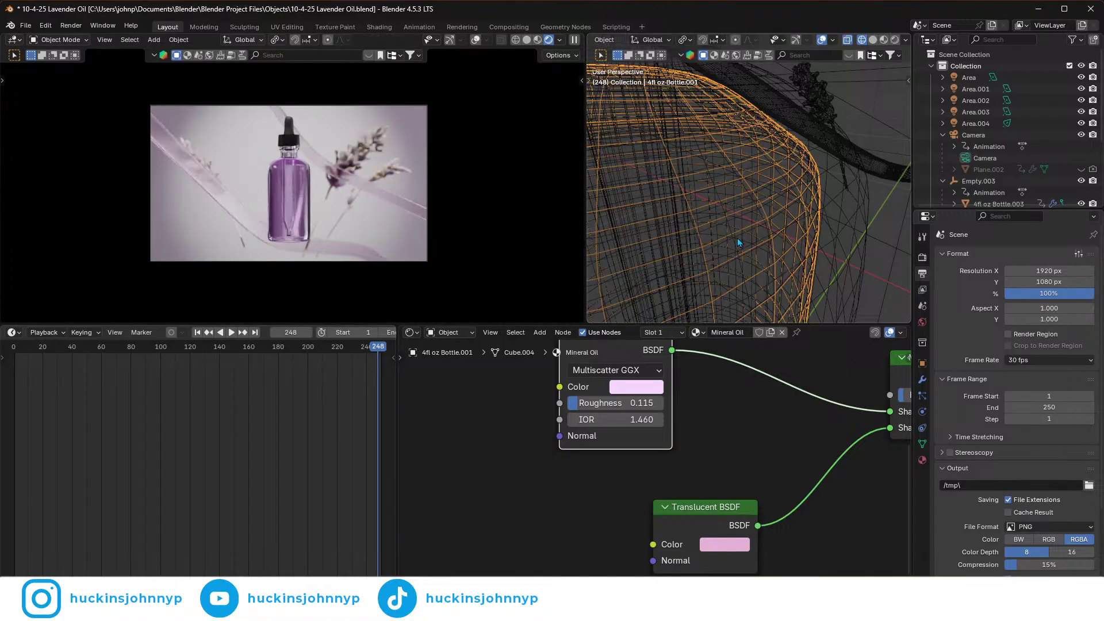
- Try different colours on the Translucent BSDF and Glass BSDF nodes of the Mineral Oil material, checking the rendered bottle
middle_drag(702, 410, 618, 391)
click(637, 526)
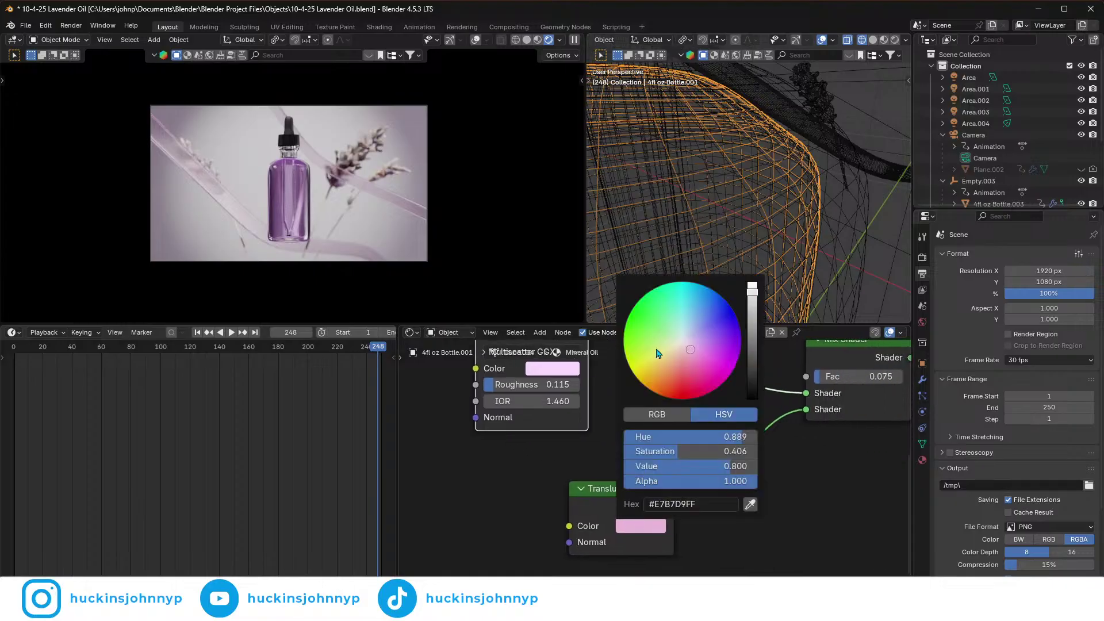
mouse_move(680, 451)
mouse_down()
mouse_move(623, 451)
mouse_move(751, 451)
mouse_move(677, 451)
mouse_up()
drag(696, 334, 719, 361)
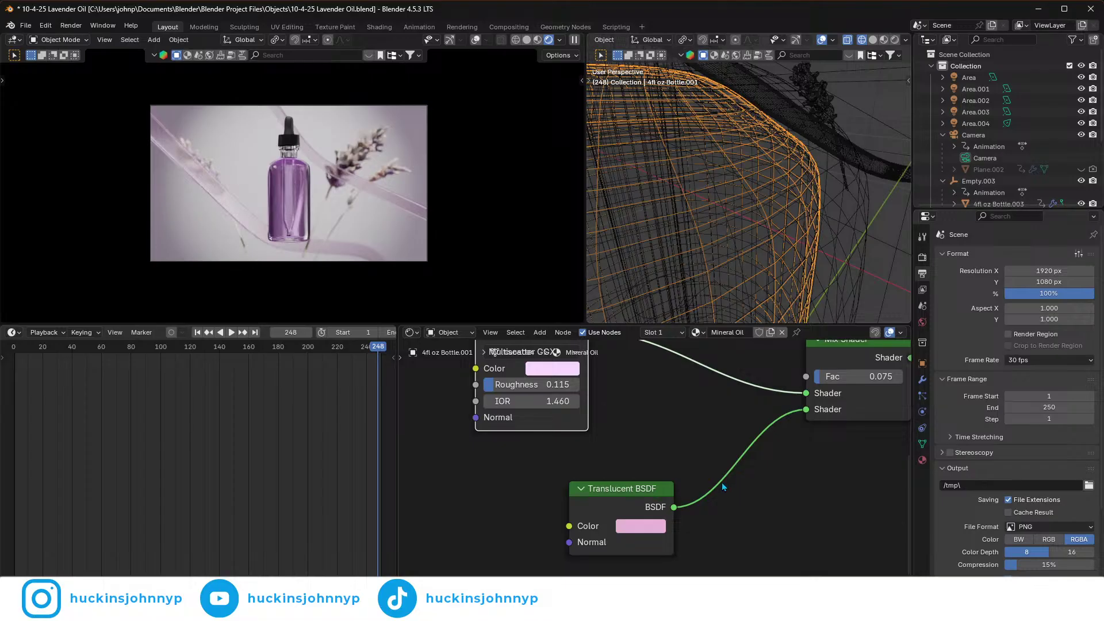
scroll(266, 159, up, 5)
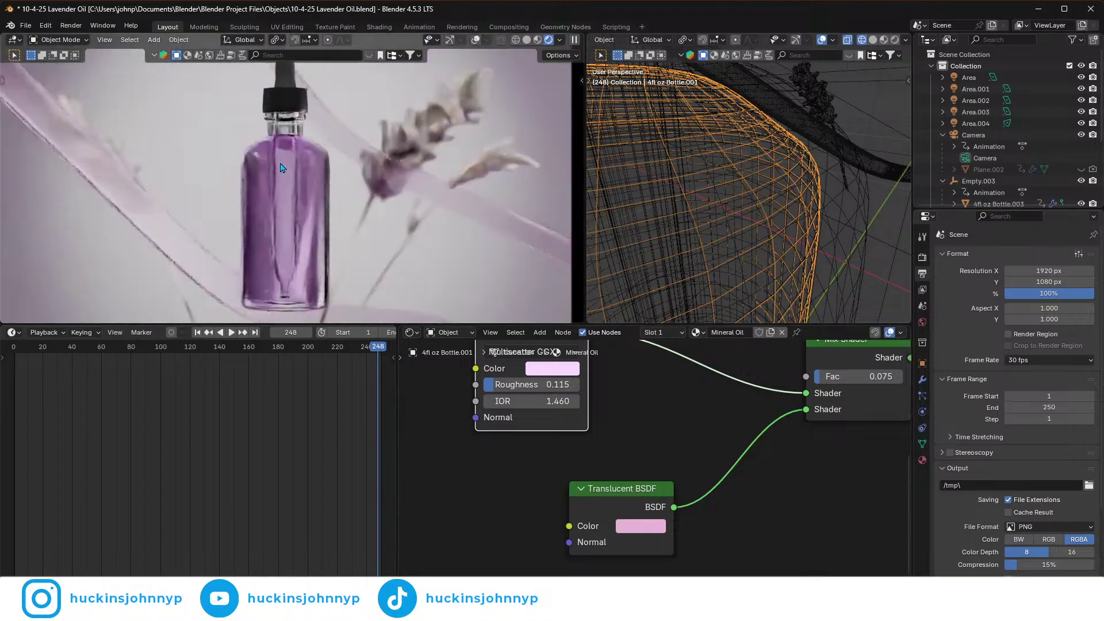
scroll(281, 167, up, 3)
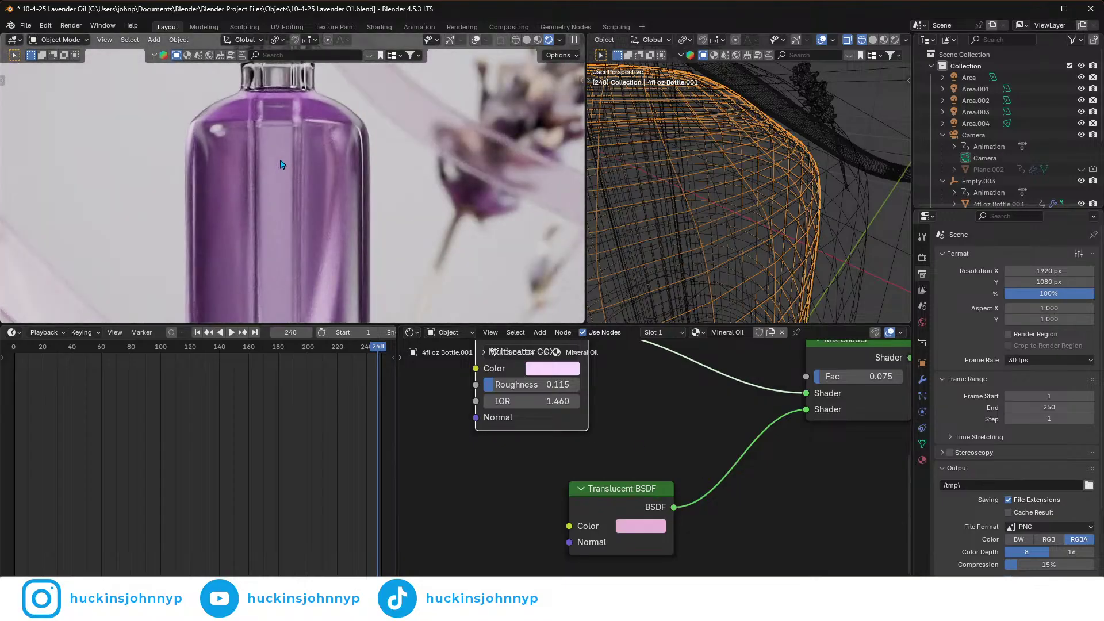
scroll(282, 165, down, 3)
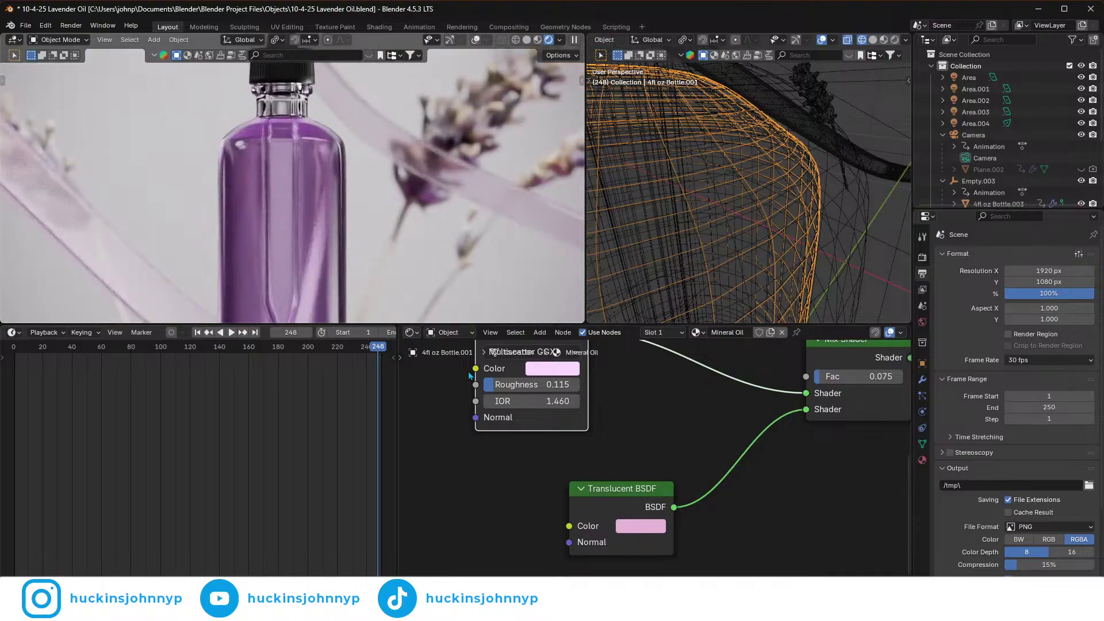
click(558, 370)
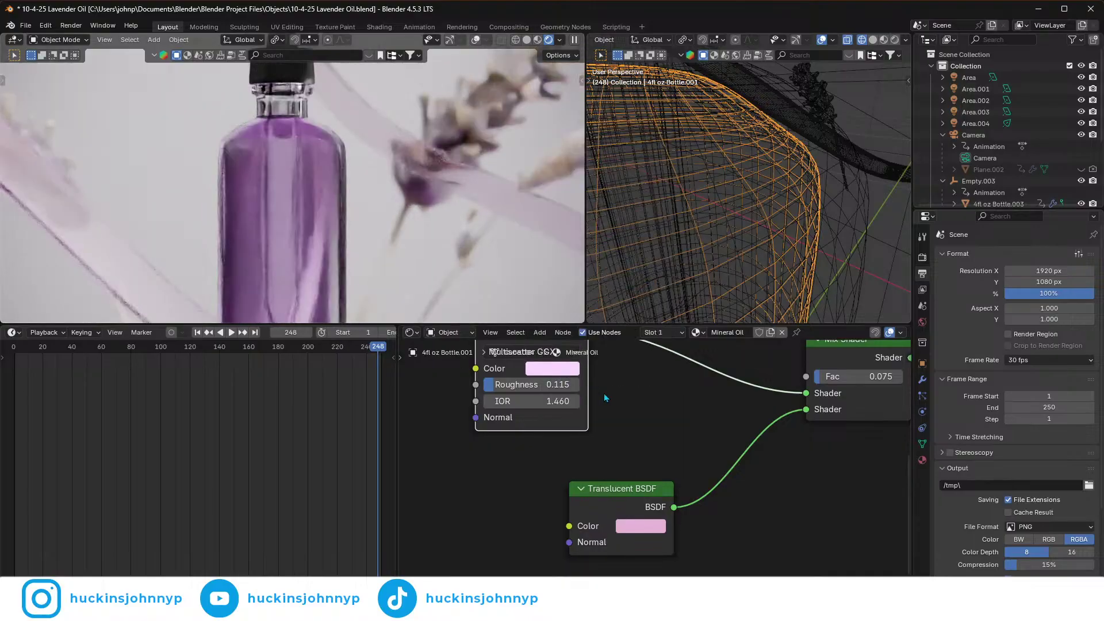
scroll(605, 404, up, 3)
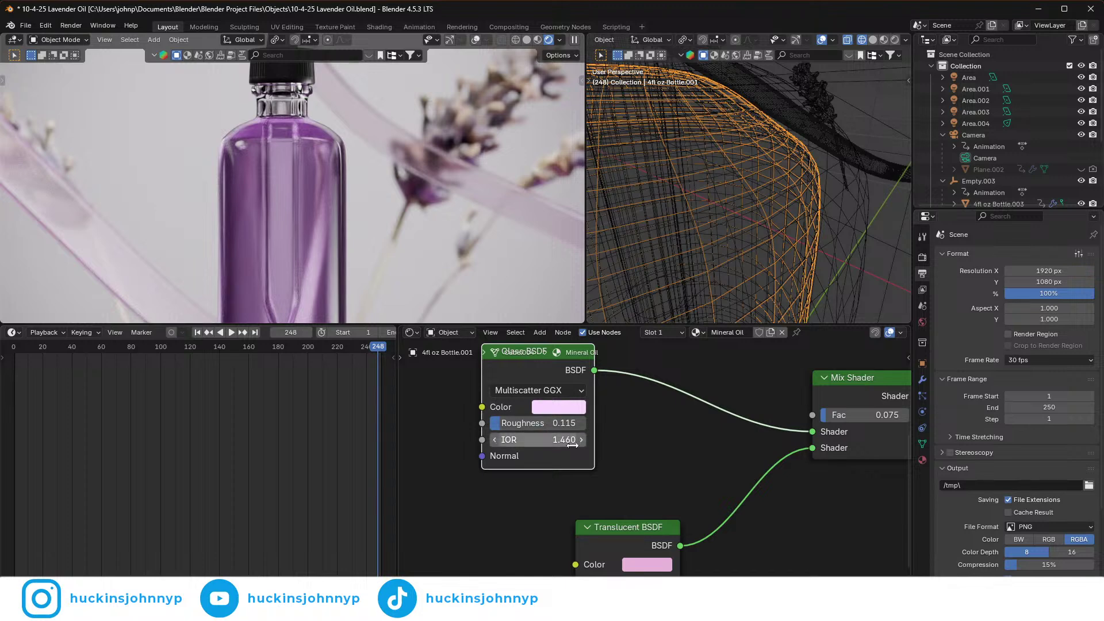
- Raise the Mix Shader factor to 0.117 and the Glass BSDF roughness to 0.231 in the Mineral Oil material
middle_drag(626, 465, 581, 418)
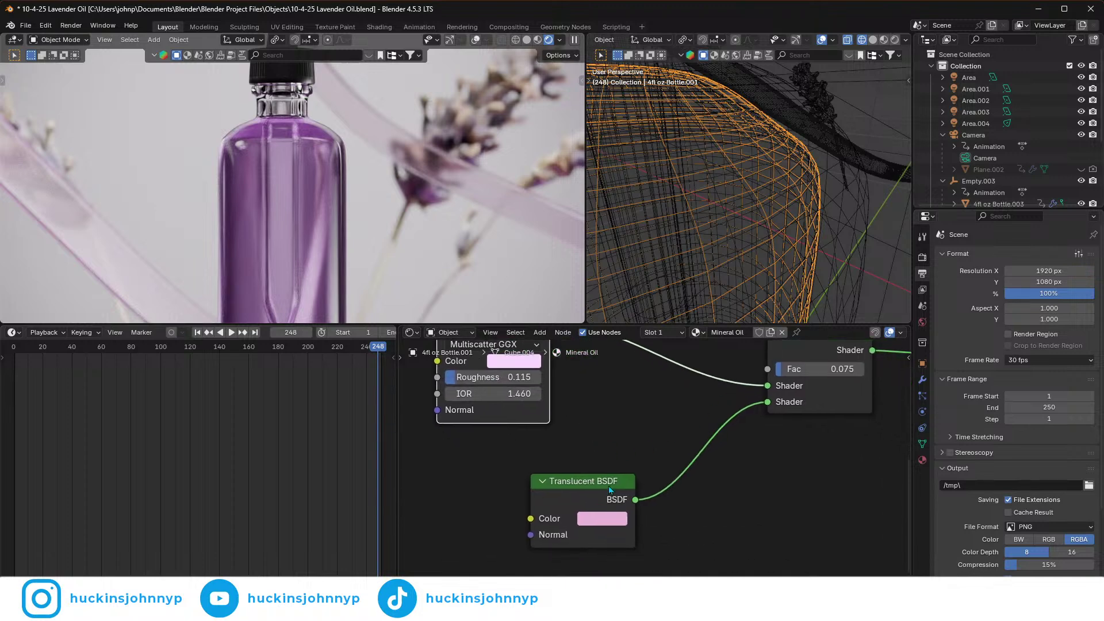
scroll(524, 521, down, 2)
mouse_move(759, 397)
mouse_down()
mouse_move(777, 397)
mouse_move(762, 397)
mouse_up()
drag(489, 401, 494, 401)
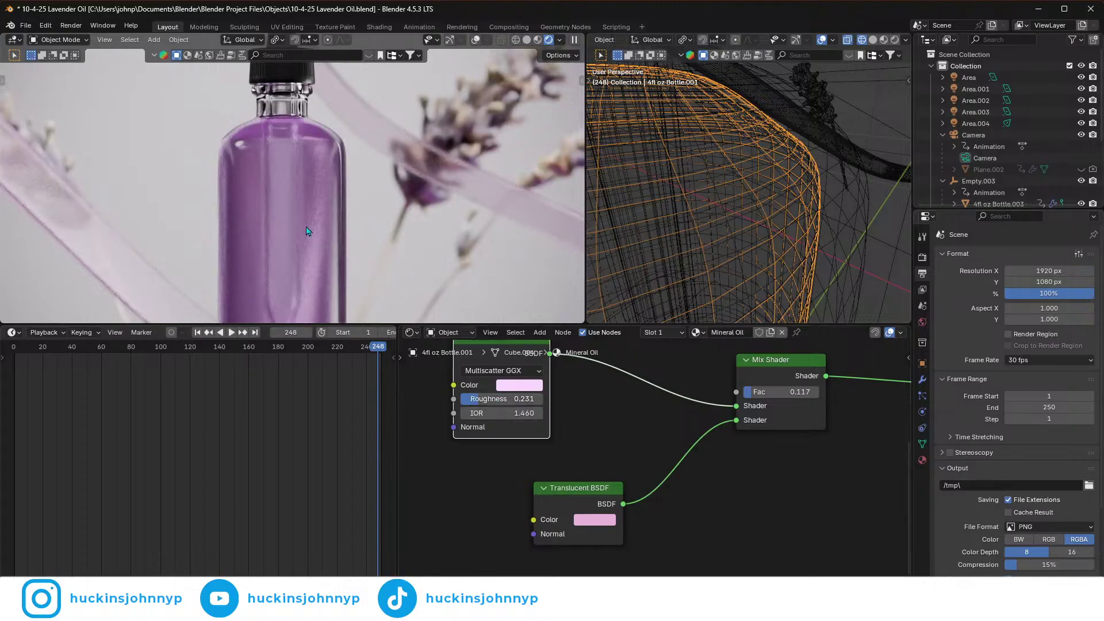
key(Home)
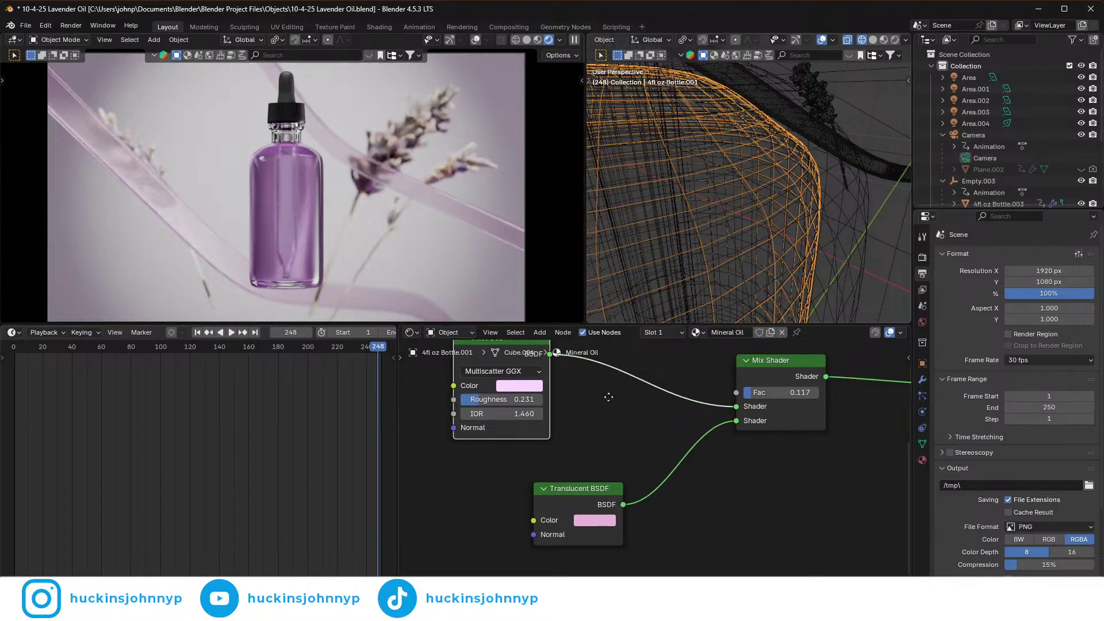
- Reroute the Glass BSDF link past the Mix Shader, straight into the Material Output
middle_drag(659, 400, 444, 436)
drag(522, 443, 771, 434)
middle_drag(410, 540, 615, 538)
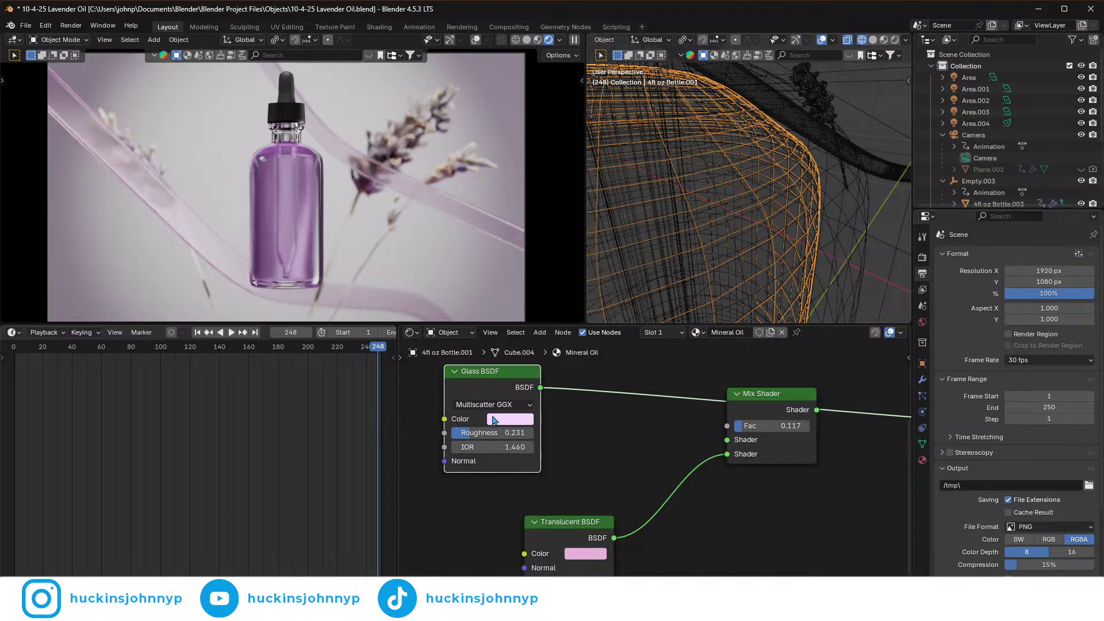
- Lower the Glass BSDF roughness to 0.180 and its colour saturation to 0.178
scroll(496, 425, up, 1)
scroll(511, 438, up, 2)
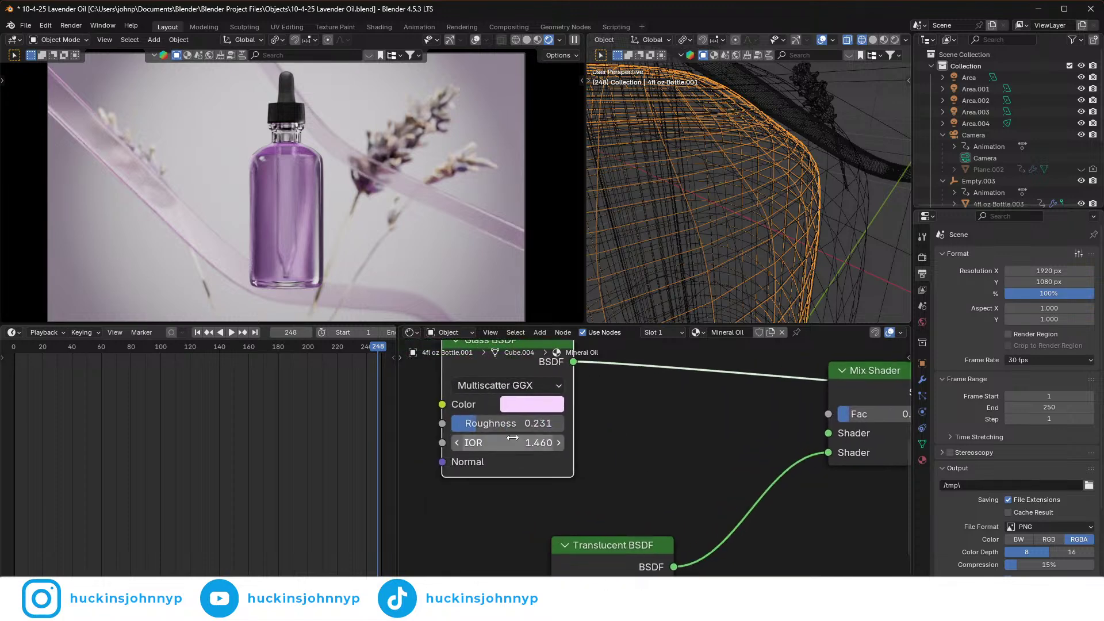
scroll(495, 432, up, 1)
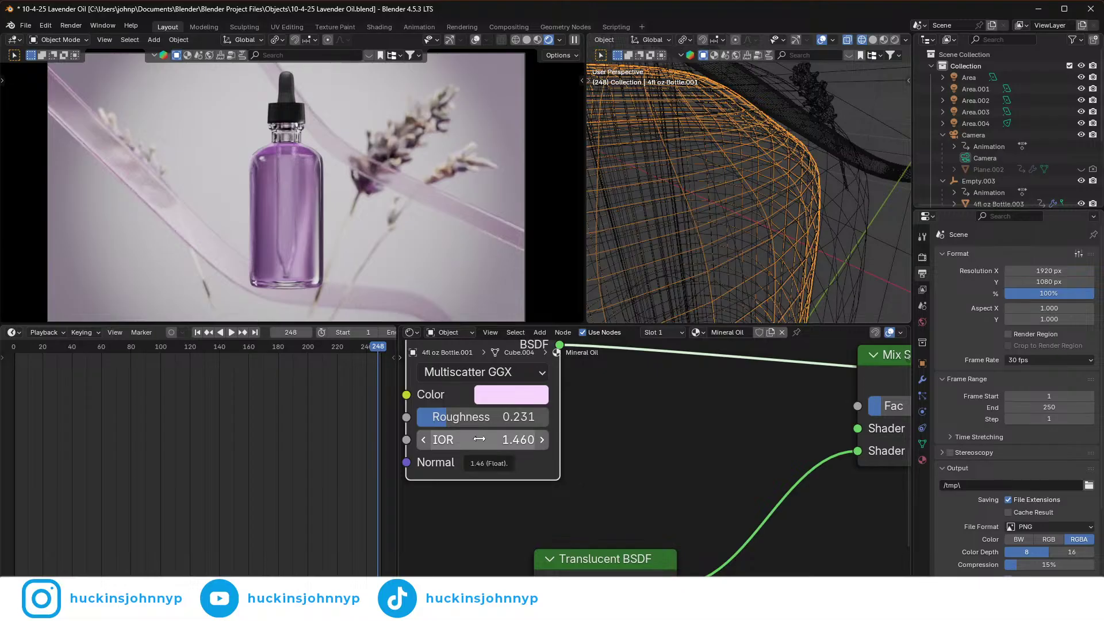
mouse_move(474, 419)
mouse_down()
mouse_move(439, 418)
mouse_move(497, 418)
mouse_move(457, 419)
mouse_up()
scroll(276, 284, up, 3)
shift+middle_drag(276, 284, 309, 222)
click(512, 397)
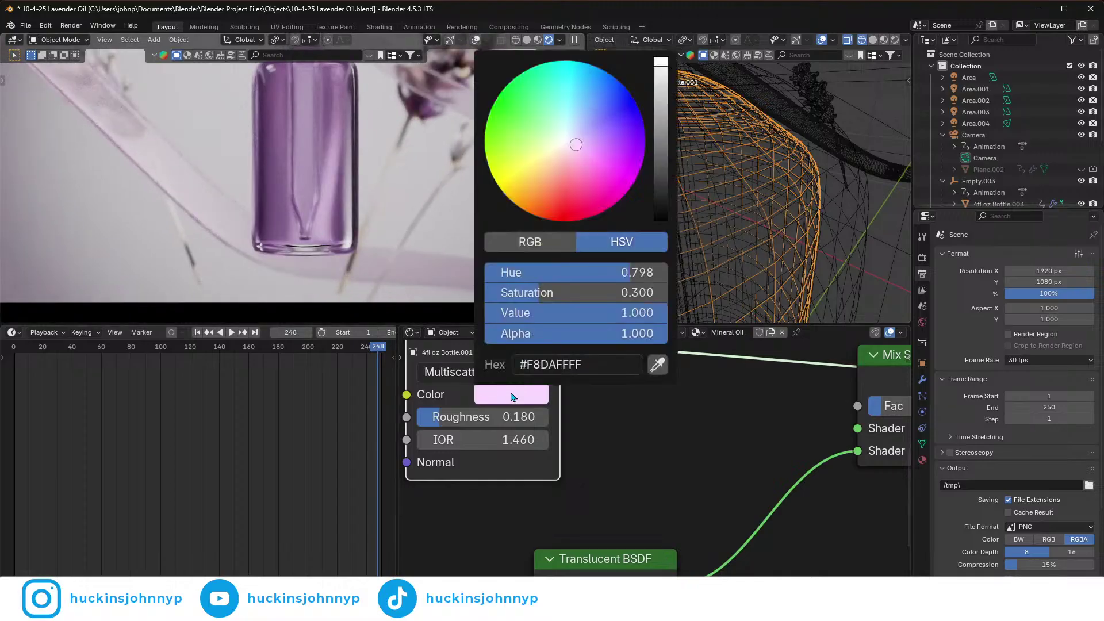
drag(580, 293, 517, 292)
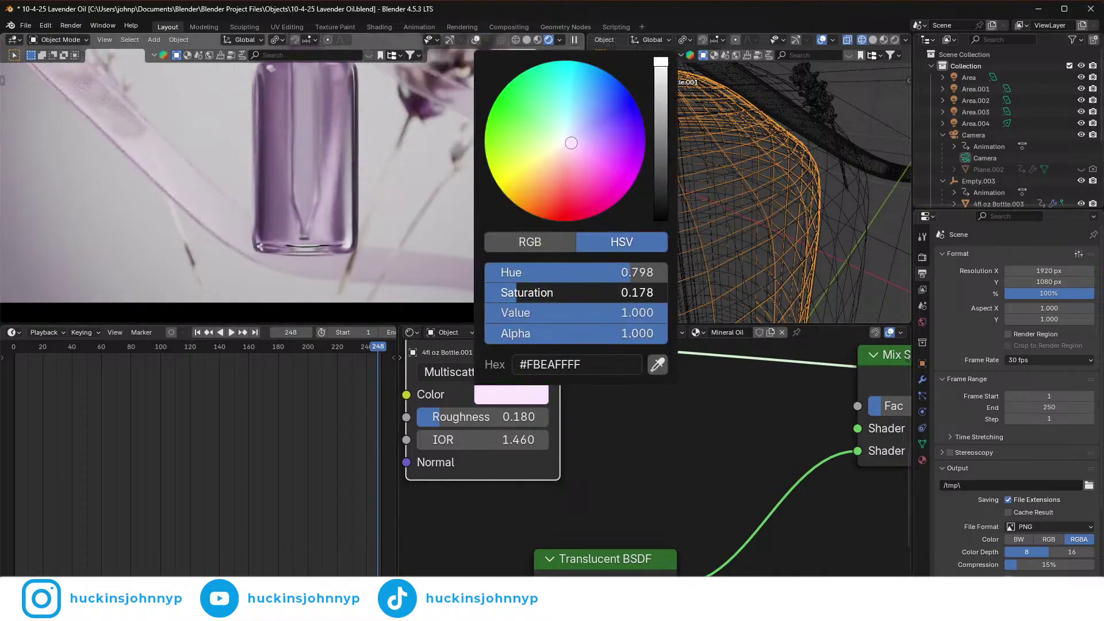
key(Home)
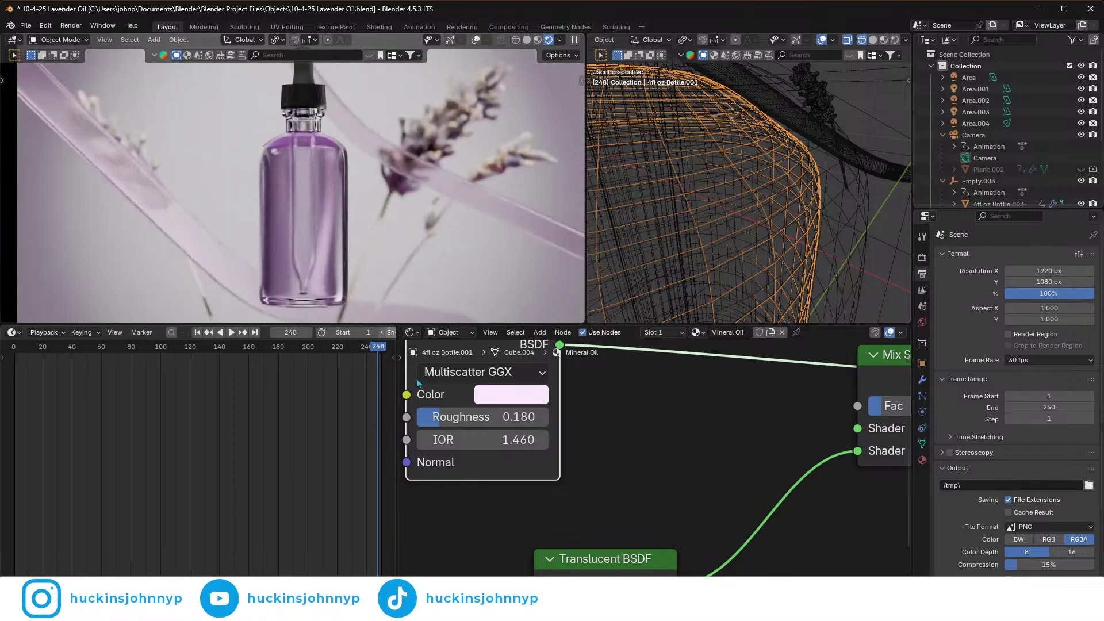
- Lower the Glass BSDF IOR to 1.160
click(460, 416)
click(505, 395)
click(508, 395)
drag(489, 440, 405, 440)
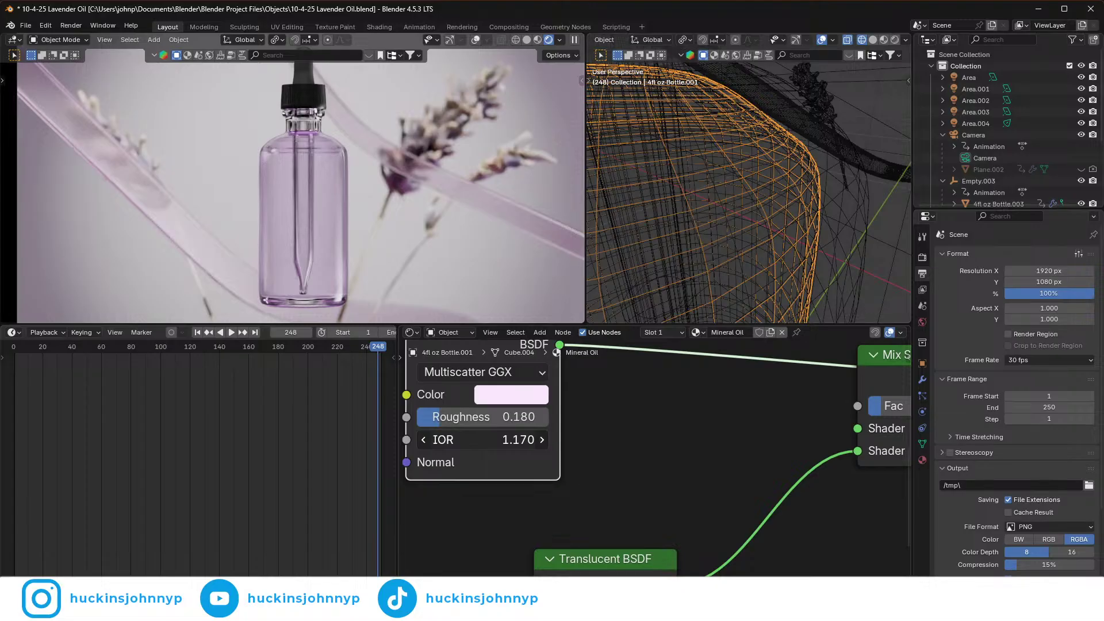
drag(405, 440, 402, 440)
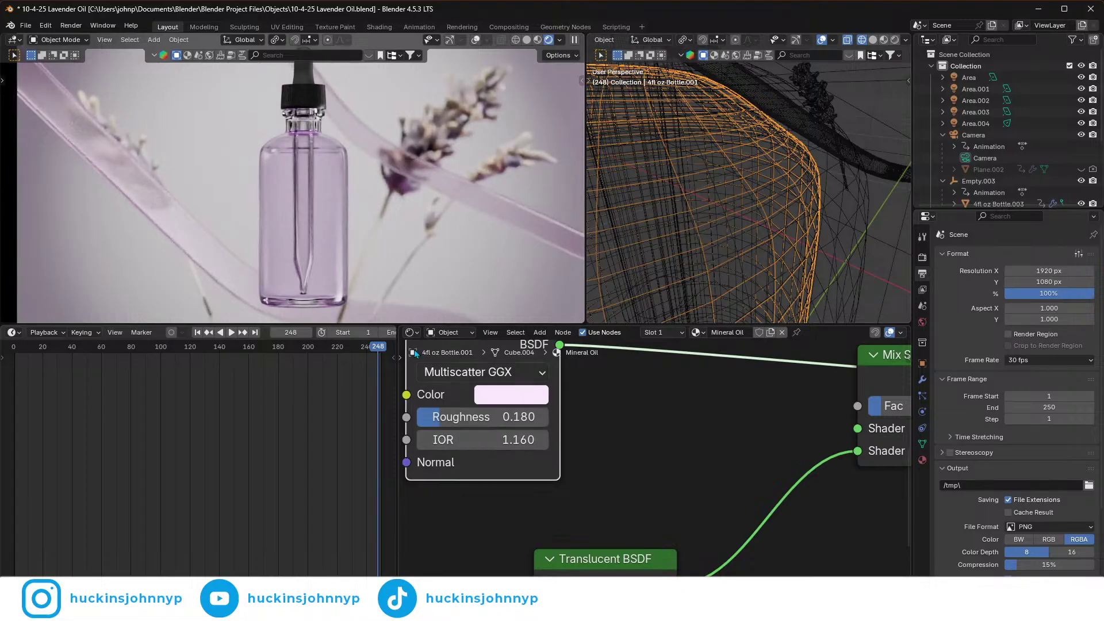
- Raise the Glass BSDF roughness to 0.264 and make its colour a more saturated pinkish purple
scroll(322, 254, down, 6)
scroll(298, 168, up, 2)
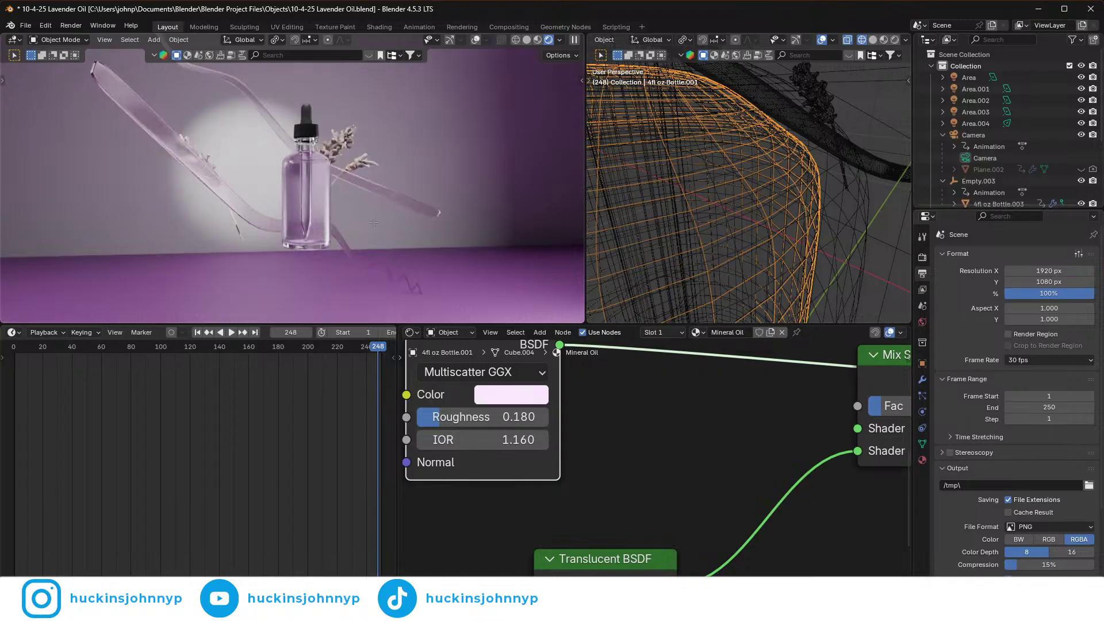
drag(473, 418, 484, 417)
click(495, 398)
drag(575, 292, 620, 293)
scroll(253, 249, up, 4)
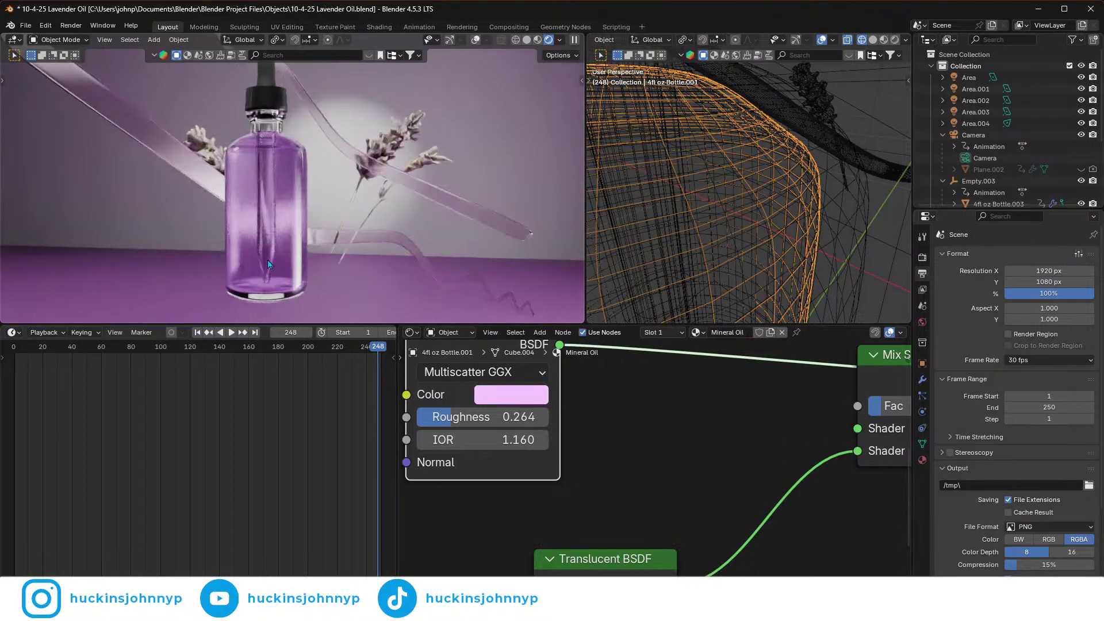
- Return the rendered view to the camera's framing of the bottle in Object Mode
scroll(307, 287, down, 4)
key(Tab)
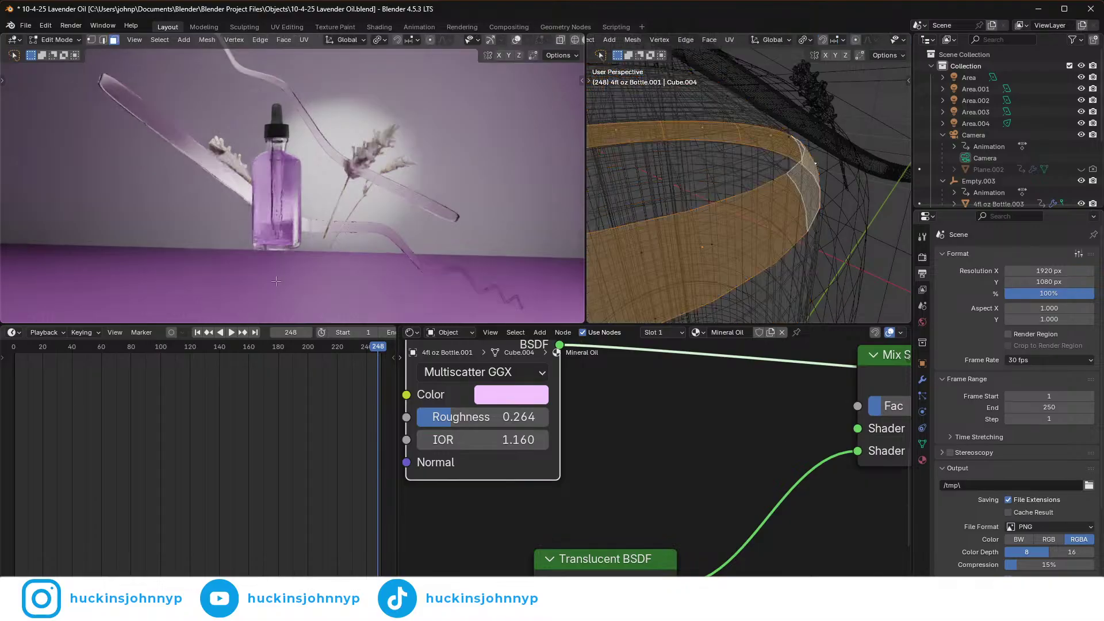
key(Tab)
key(grave)
click(302, 253)
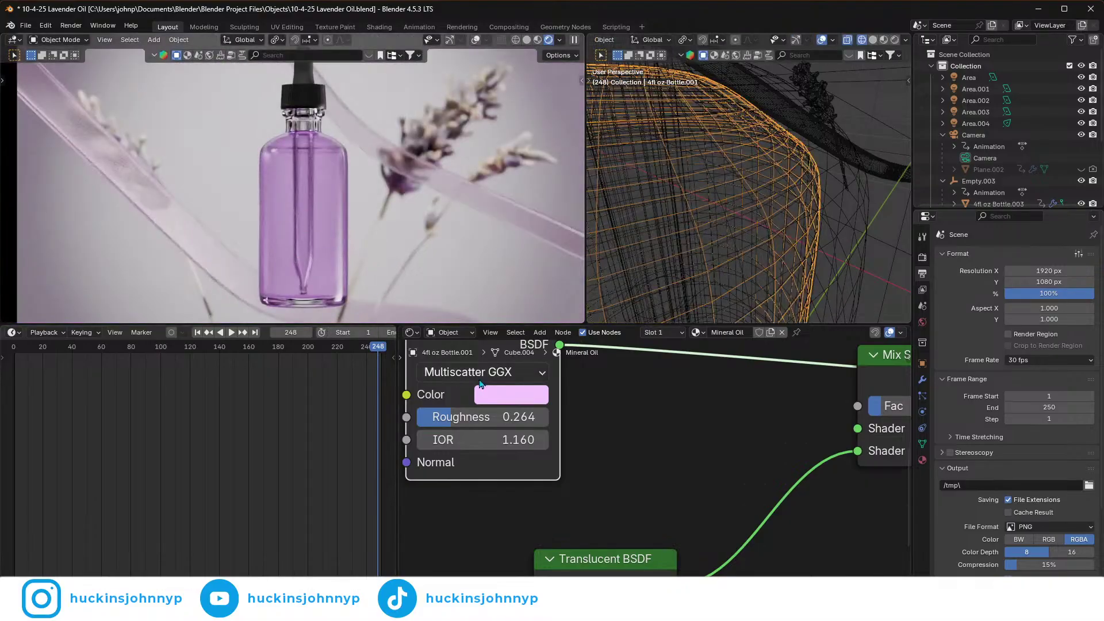
- Set the Glass BSDF's colour saturation to about 0.257 and its IOR to 1.300
click(511, 395)
drag(554, 292, 526, 292)
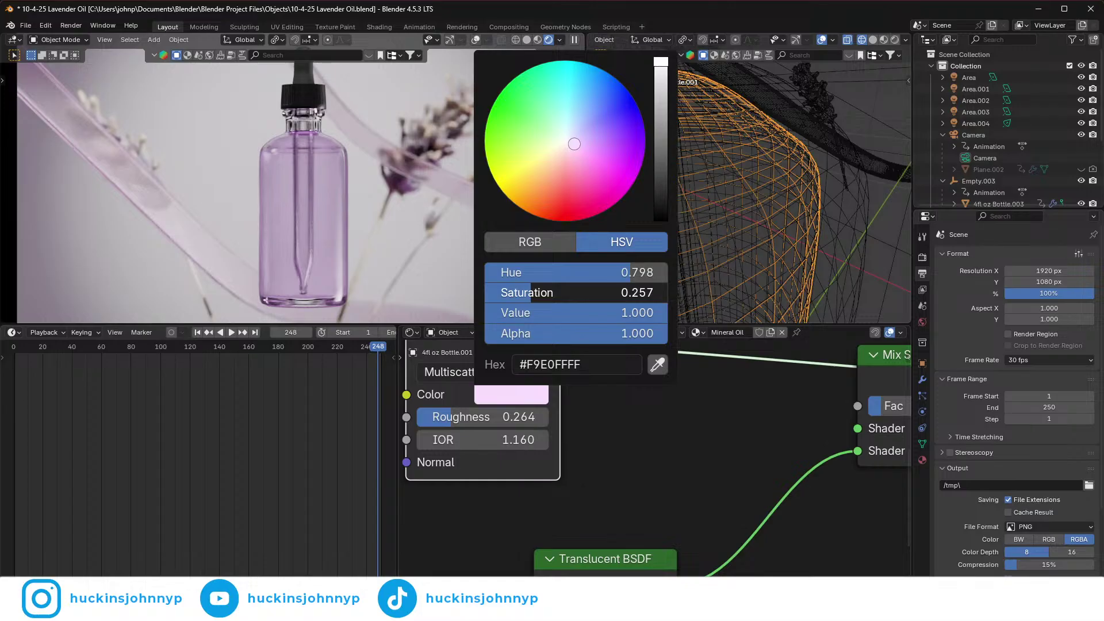
drag(525, 292, 525, 292)
mouse_move(524, 292)
mouse_down()
mouse_move(514, 292)
mouse_move(524, 292)
mouse_up()
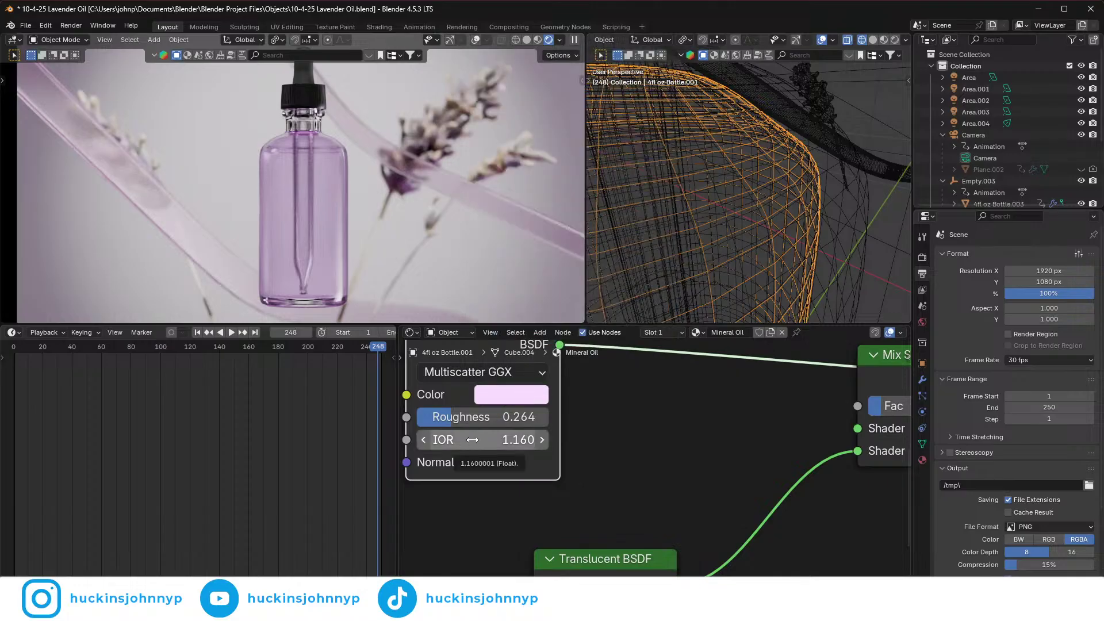
mouse_move(467, 446)
mouse_down()
mouse_move(493, 447)
mouse_move(479, 446)
mouse_up()
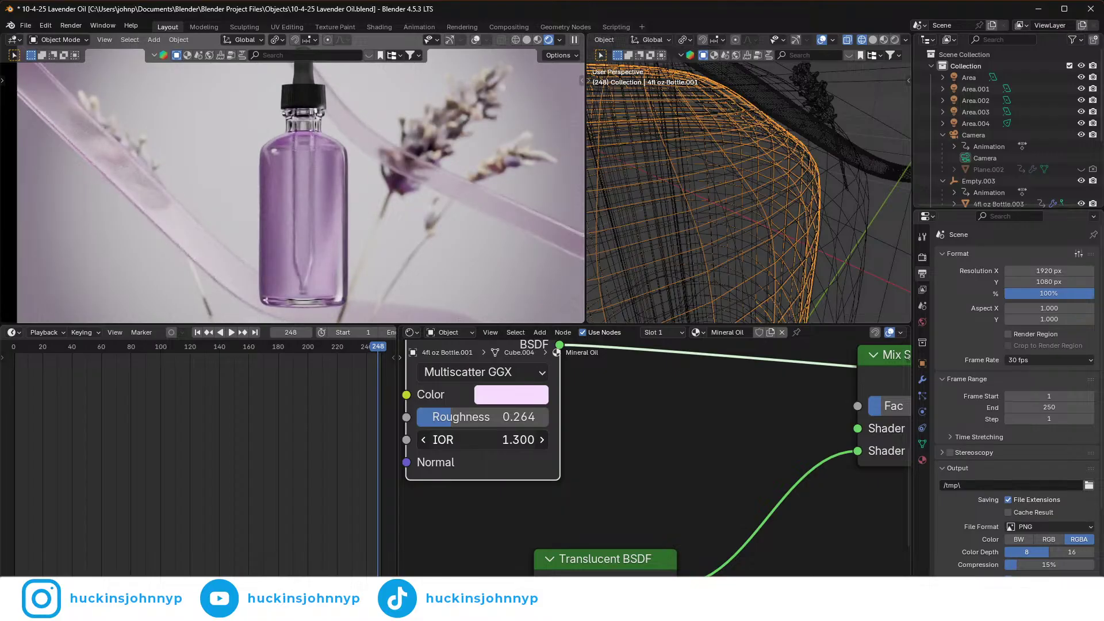
scroll(370, 285, down, 3)
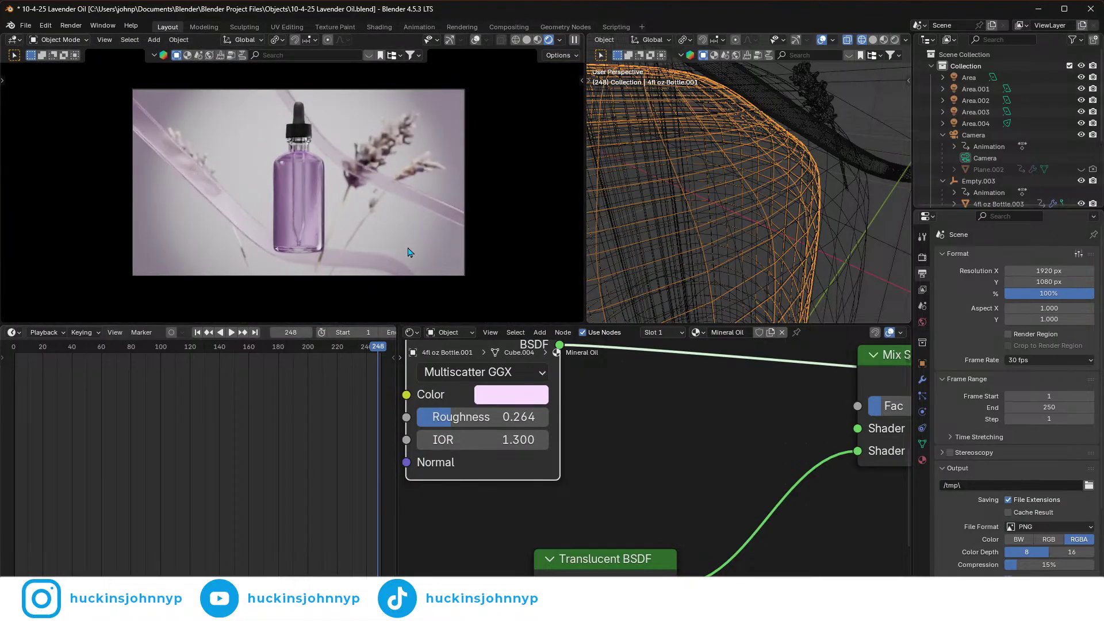
- Play back the animation, return to frame 0, and examine how the oil looks inside the rendered bottle up close
key(space)
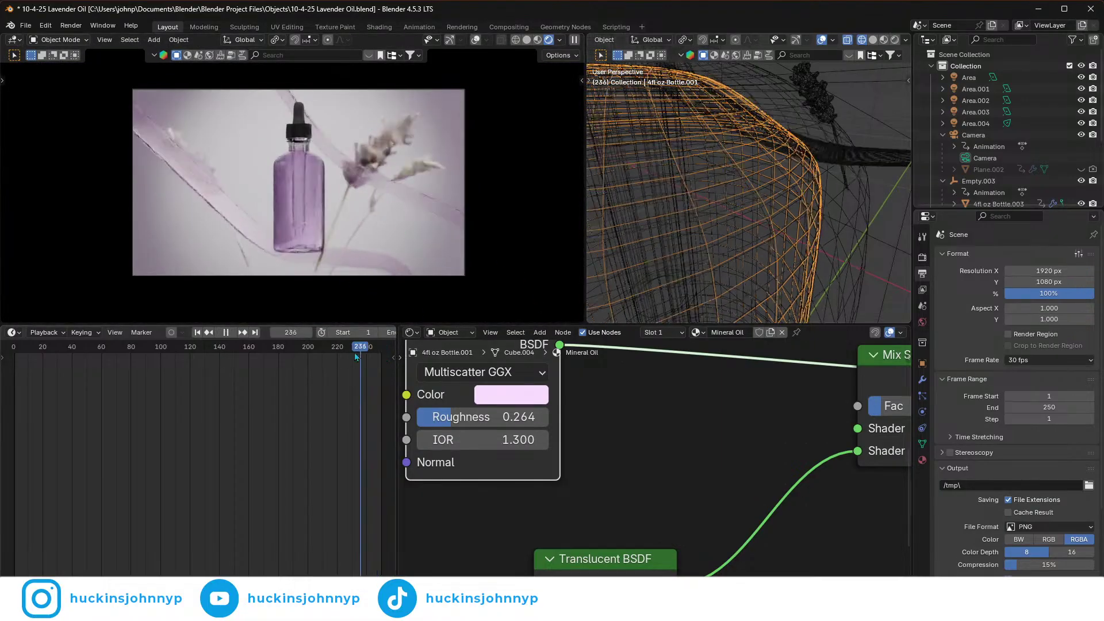
click(148, 380)
drag(148, 381, 13, 394)
key(space)
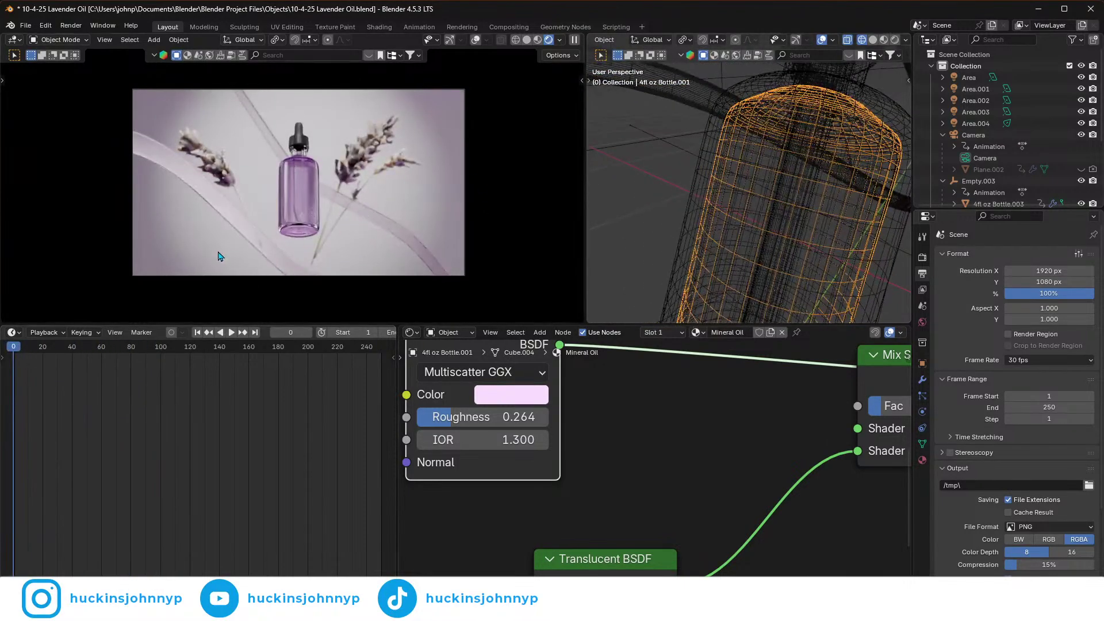
scroll(259, 241, up, 1)
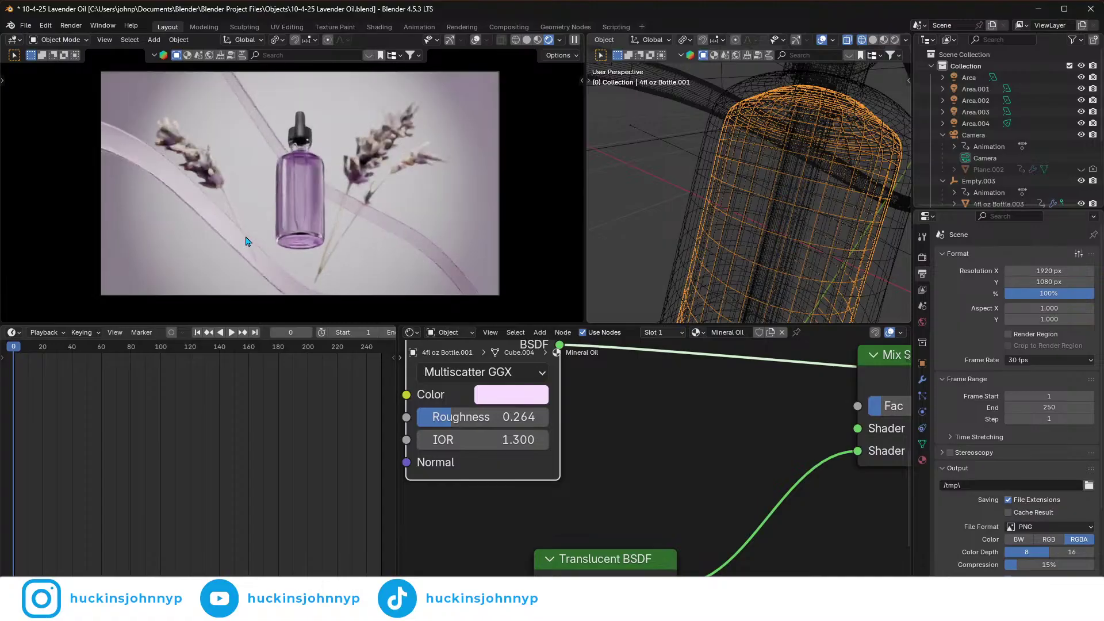
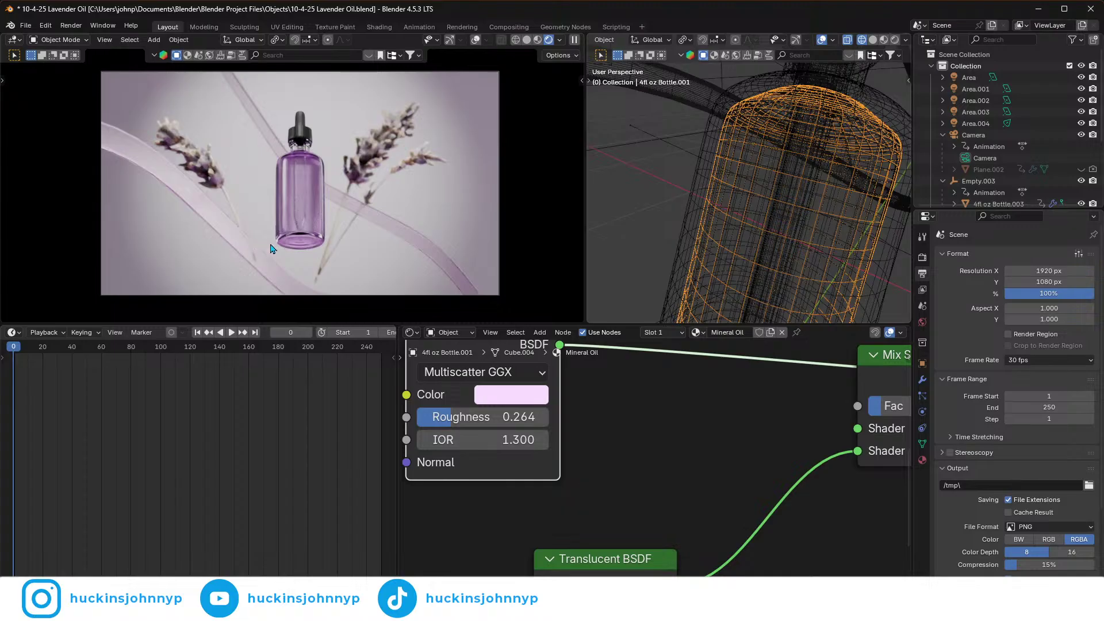
scroll(271, 248, up, 3)
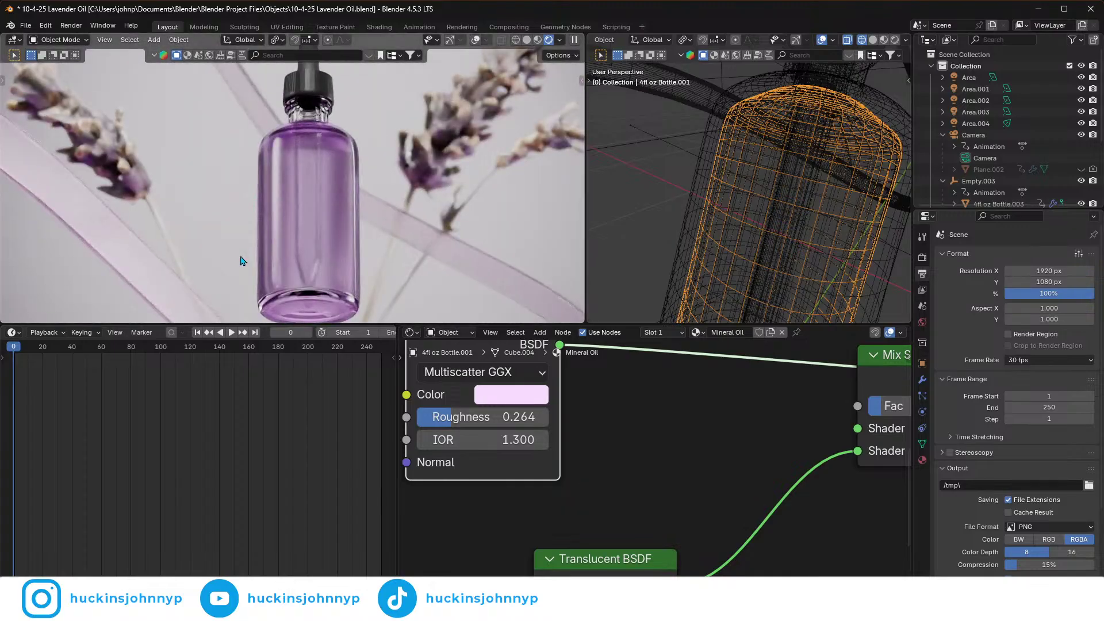
scroll(242, 261, down, 2)
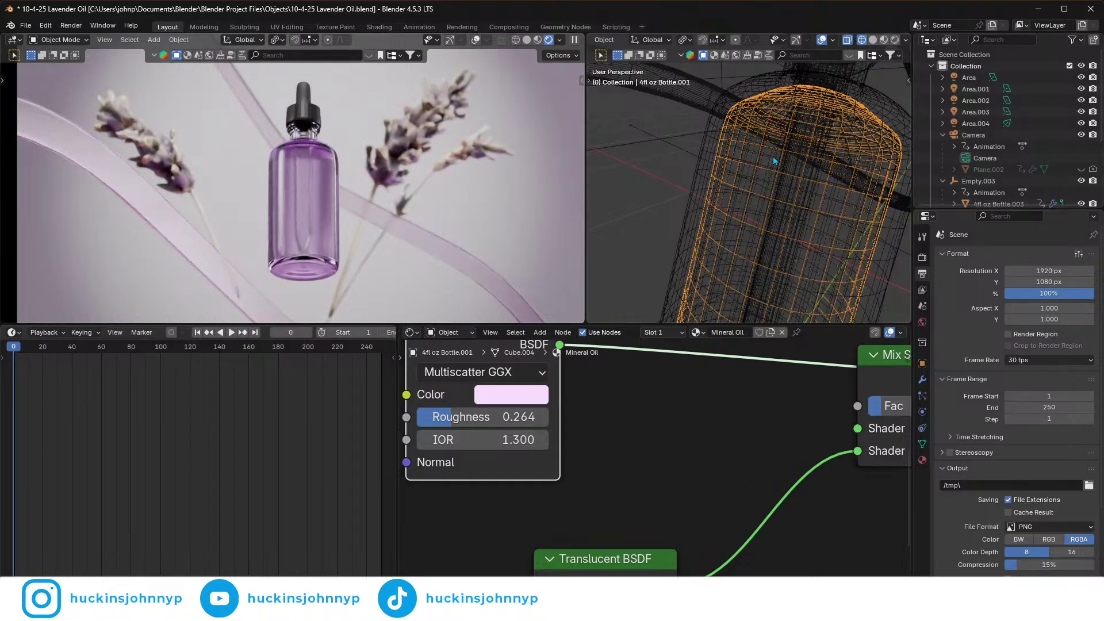
- Enter Edit Mode on the oil mesh and select the edge loop around its upper shoulder
middle_drag(808, 153, 728, 155)
key(Tab)
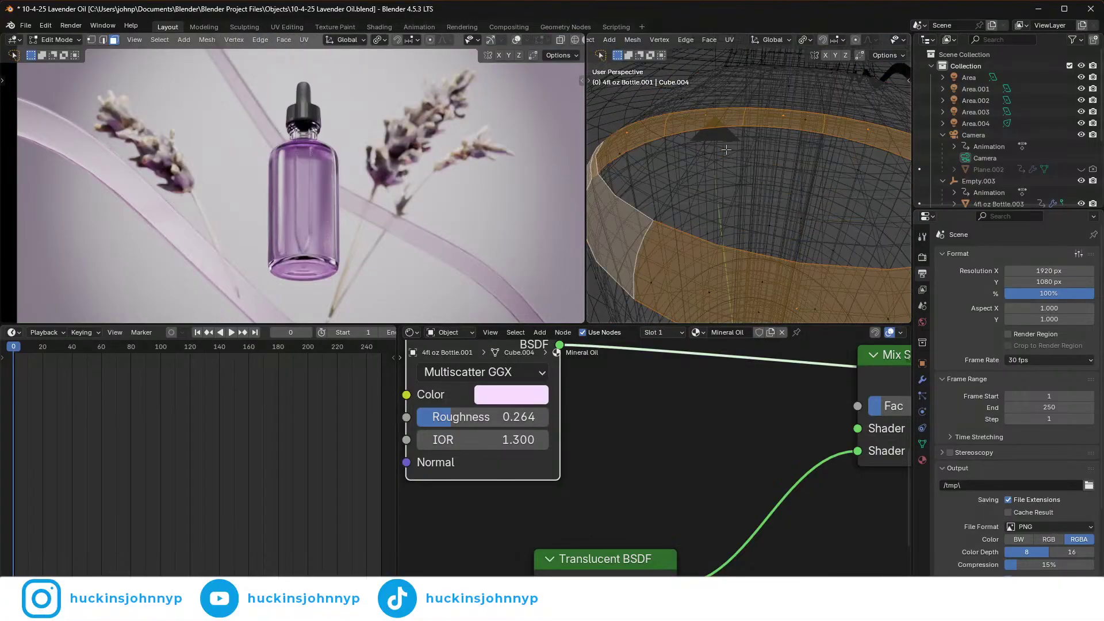
click(642, 143)
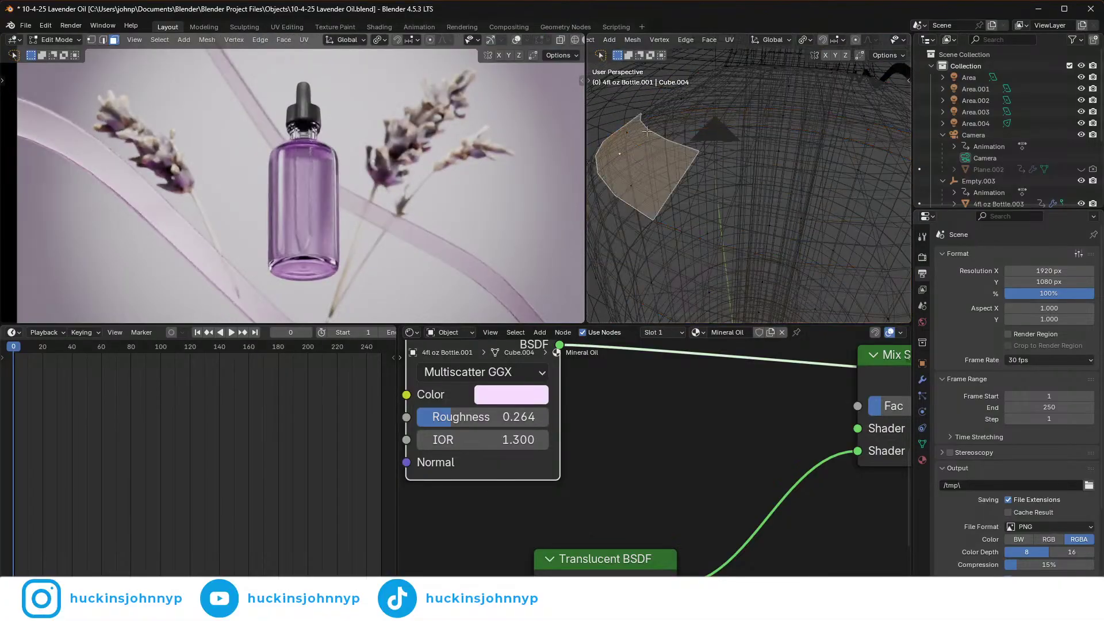
key(2)
alt+click(656, 134)
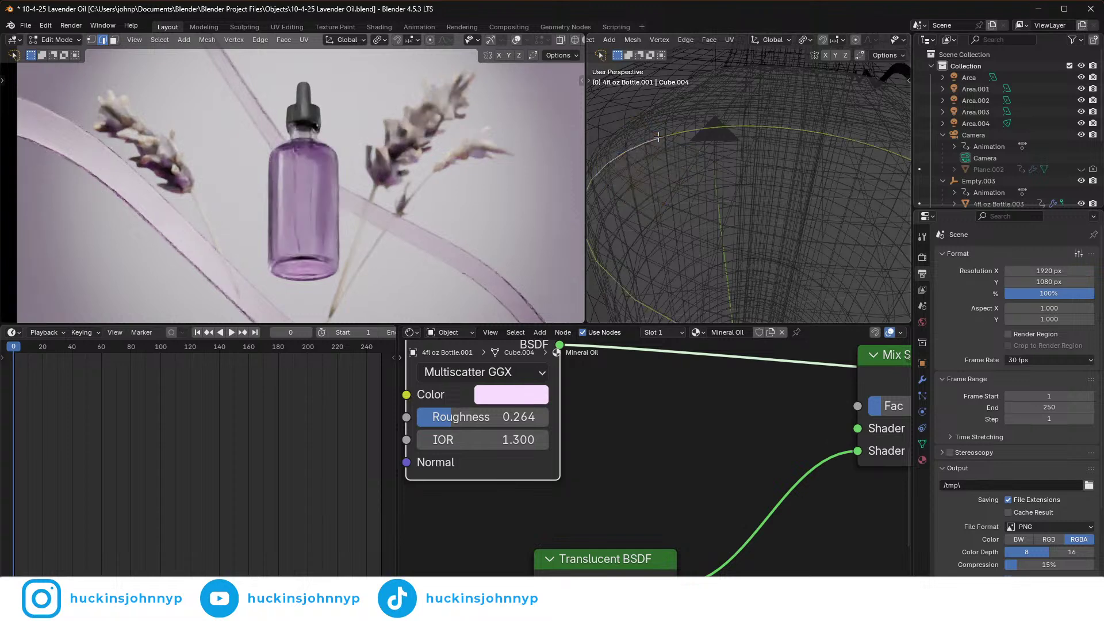
key(s)
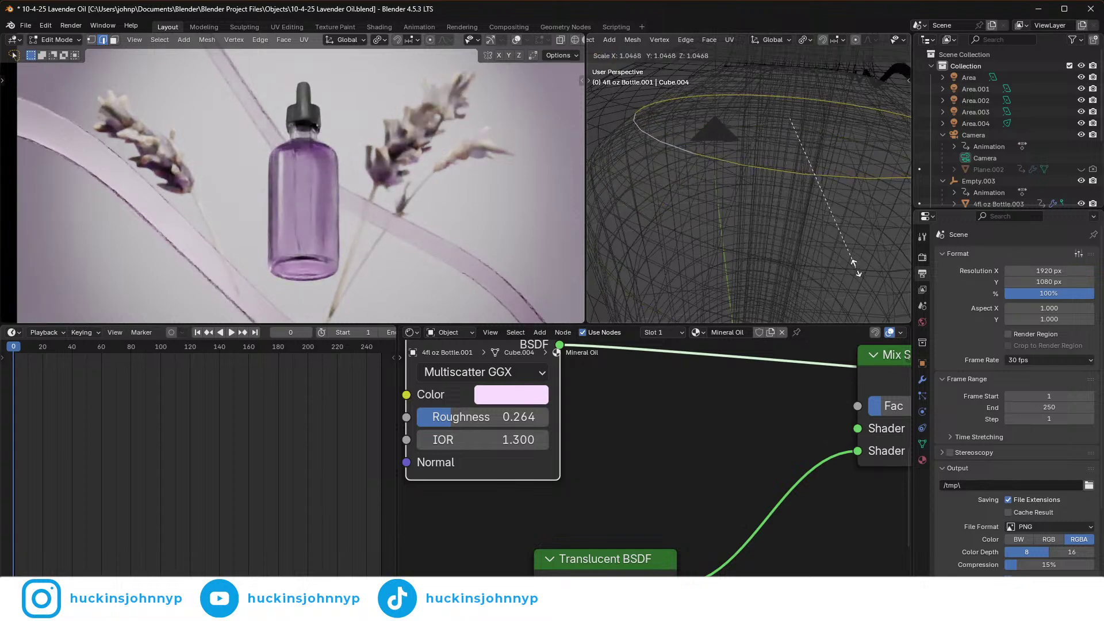
click(844, 250)
key(s)
key(z)
key(z)
click(880, 265)
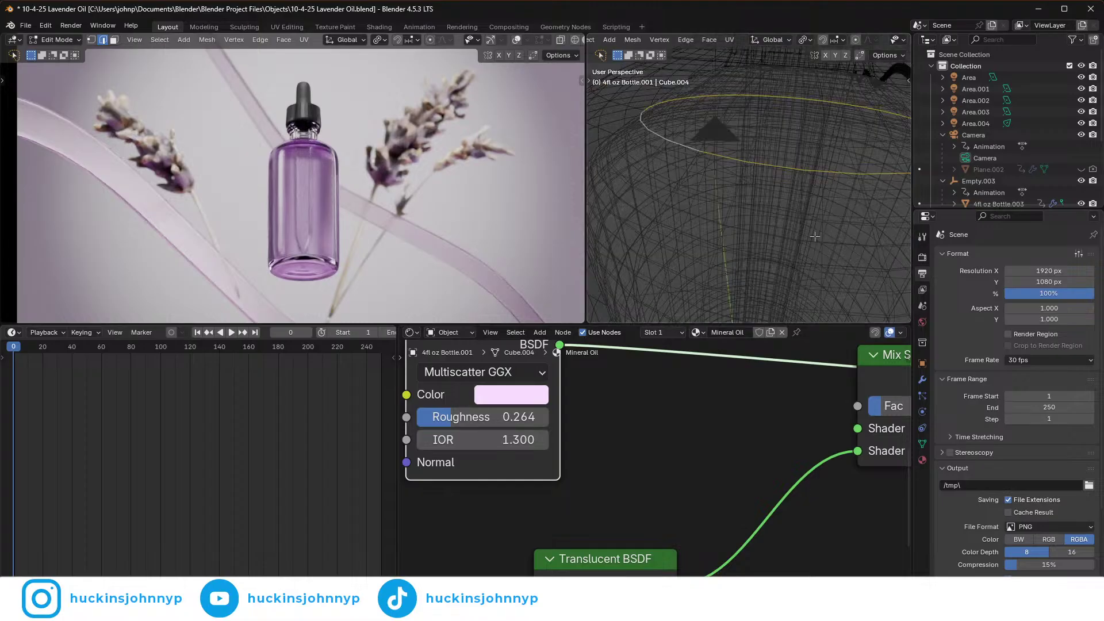
right_click(815, 219)
key(Escape)
- Scale the oil's shoulder edge loop by about 1.10 with local Z locked, and edge-slide it by about -0.12
key(s)
key(shift+z)
key(shift+z)
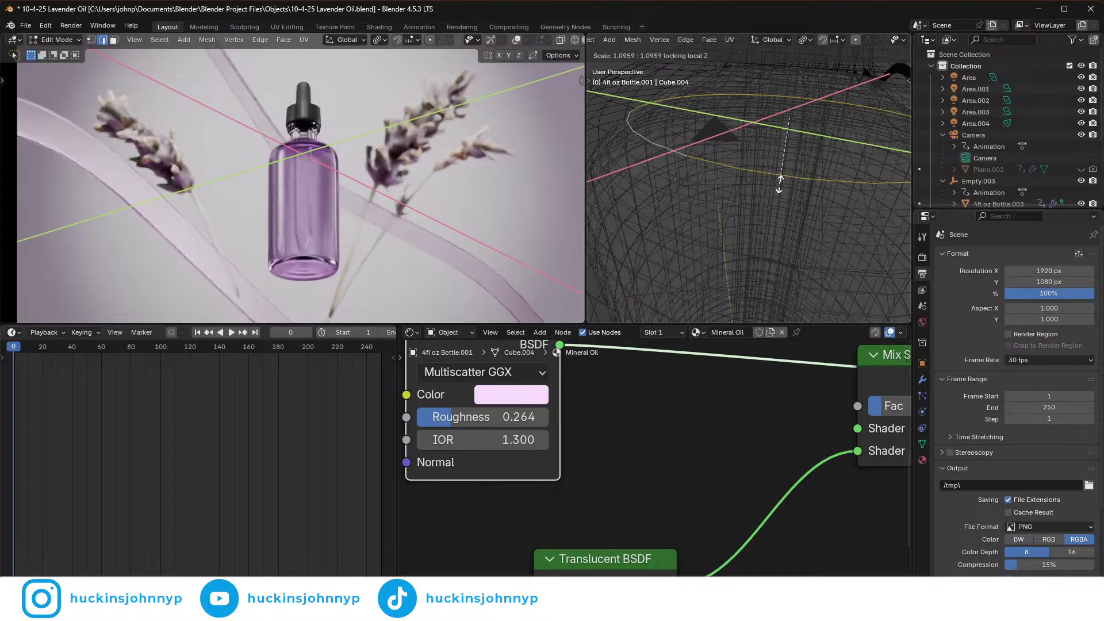
click(780, 183)
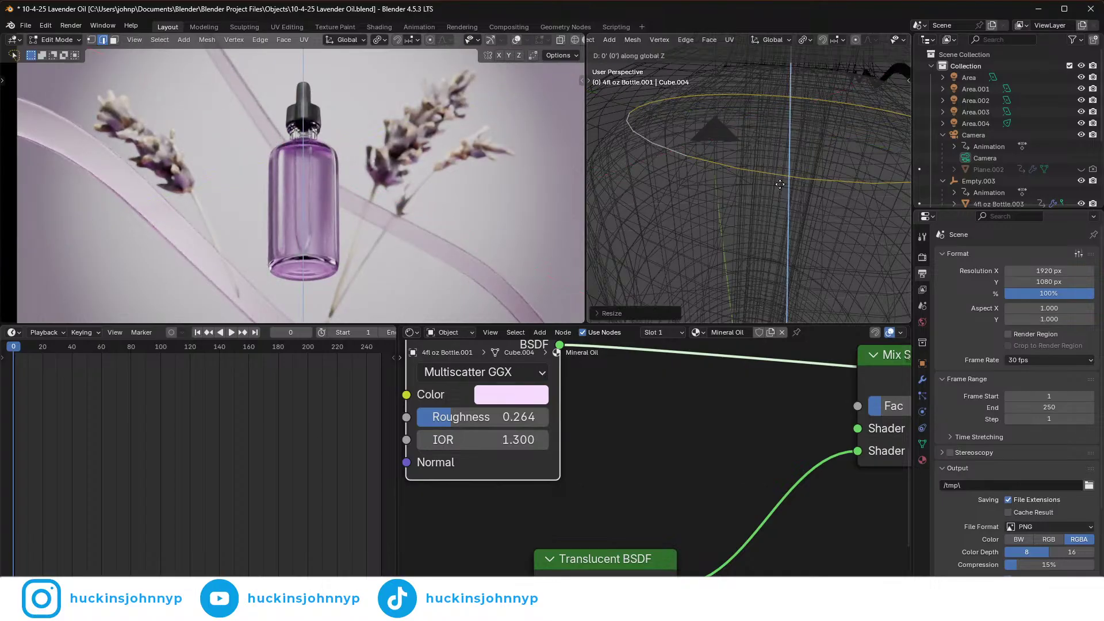
key(g)
key(g)
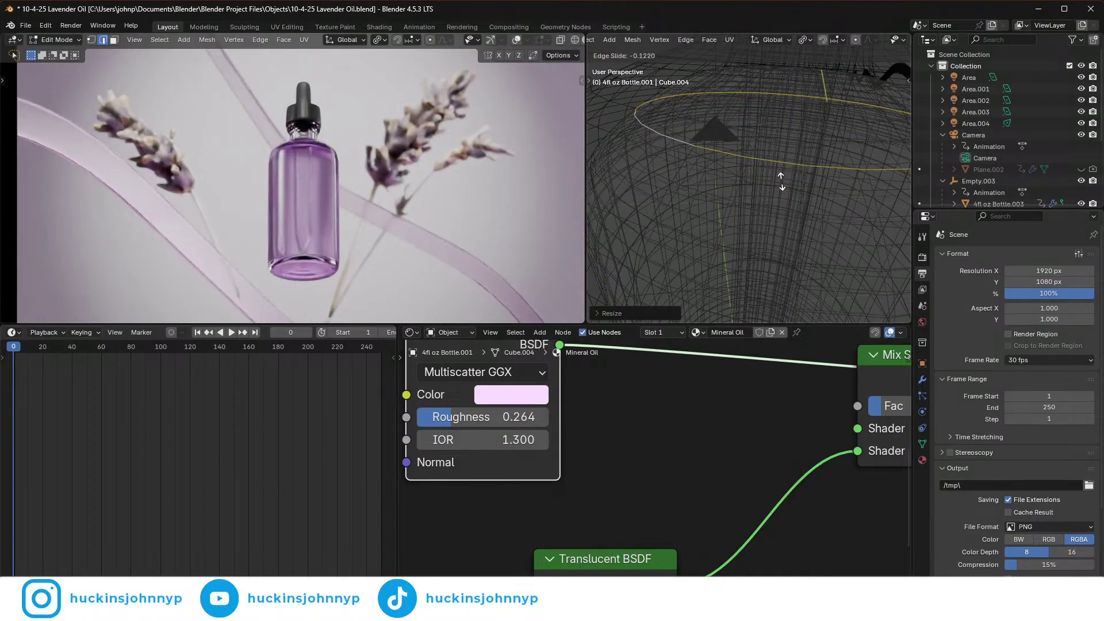
click(780, 178)
- Enlarge the oil's shoulder edge loop uniformly by about 1.06 and return to Object Mode
scroll(801, 205, down, 4)
middle_drag(800, 205, 796, 191)
key(s)
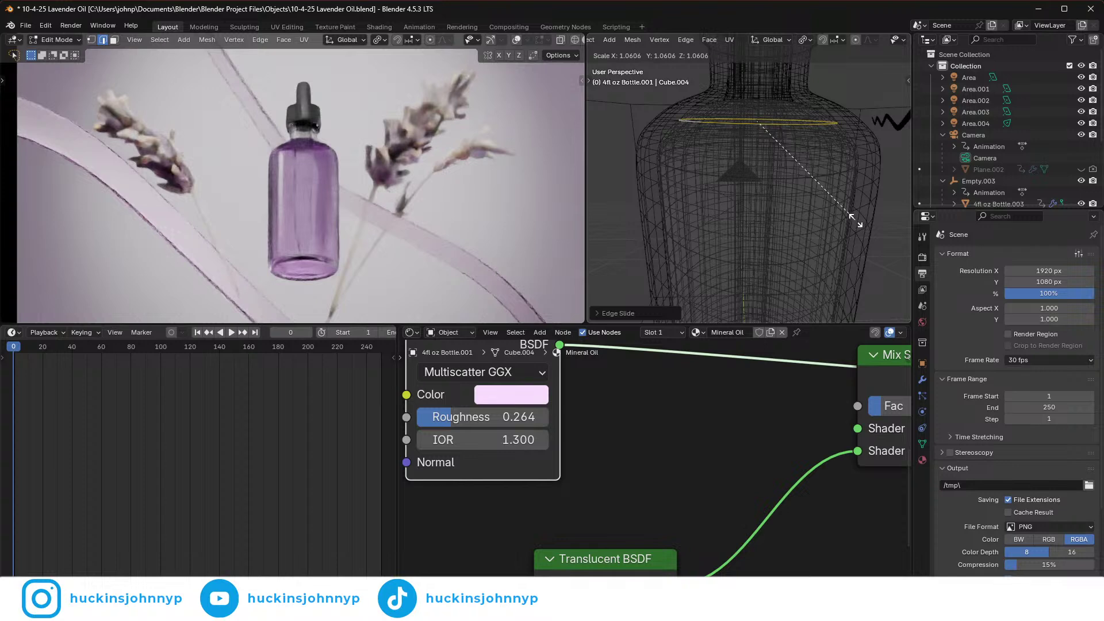
click(853, 219)
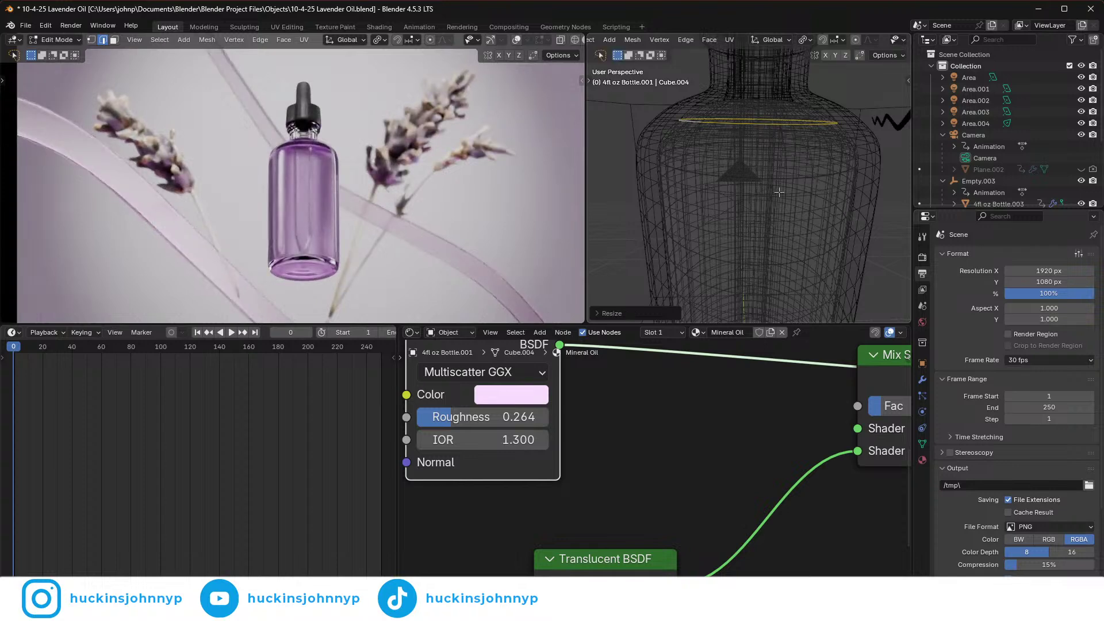
key(Tab)
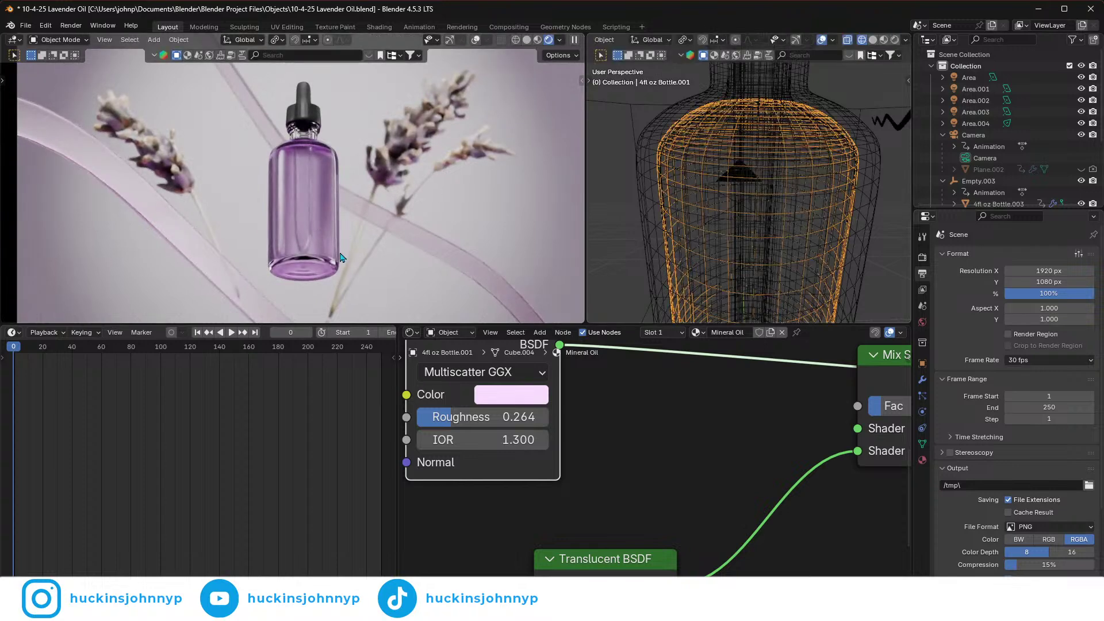
- Play the animation in stages to frame 158, examining the oil's fit inside the rendered bottle
key(space)
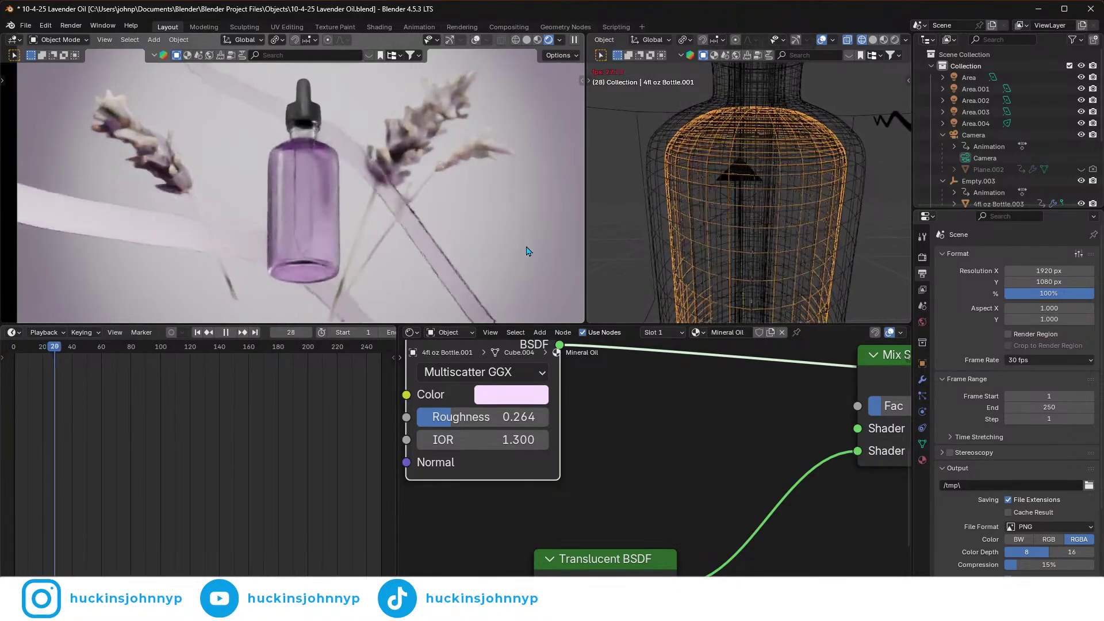
key(space)
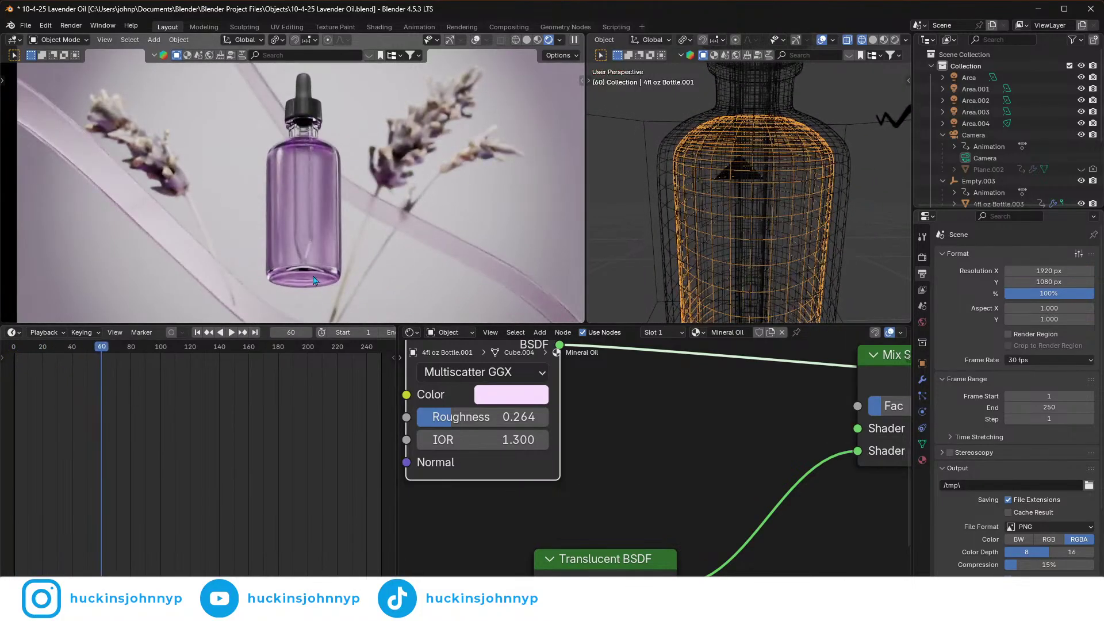
key(space)
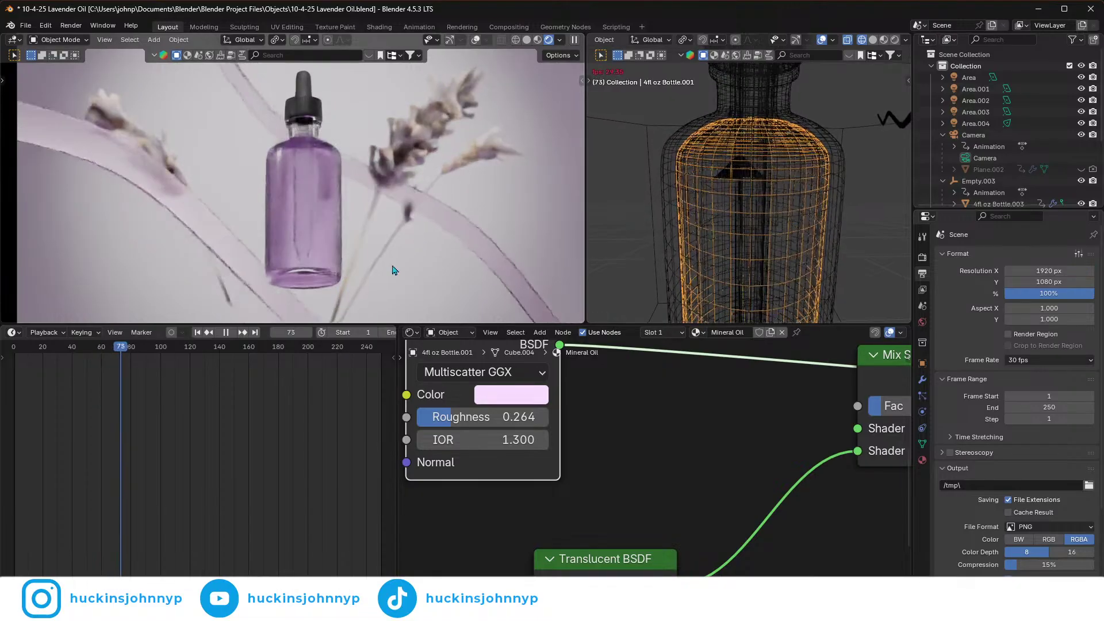
key(space)
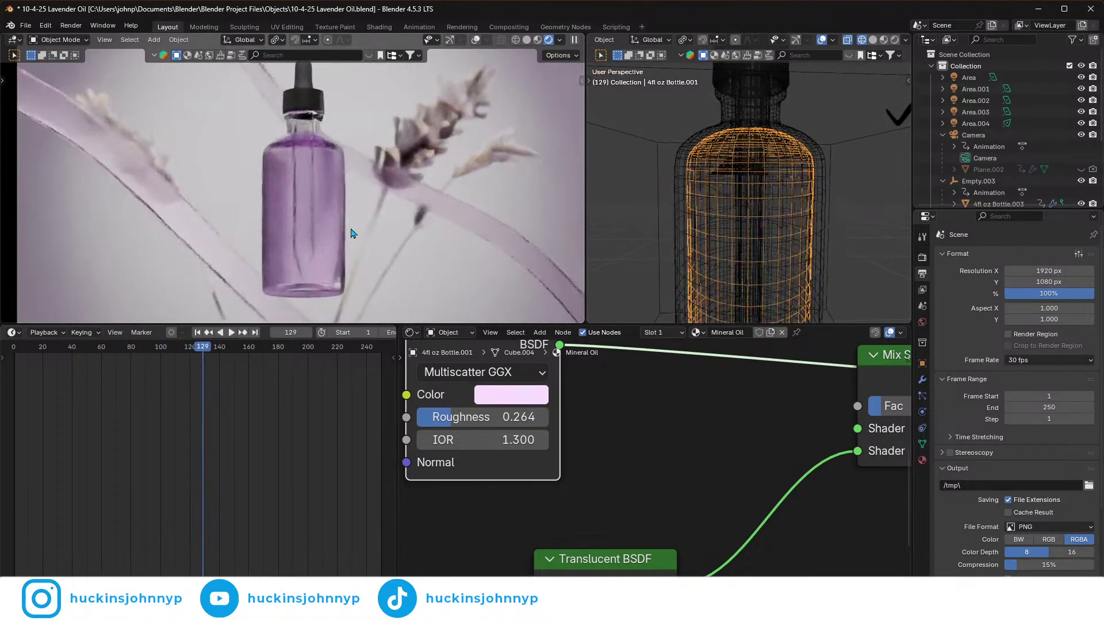
key(space)
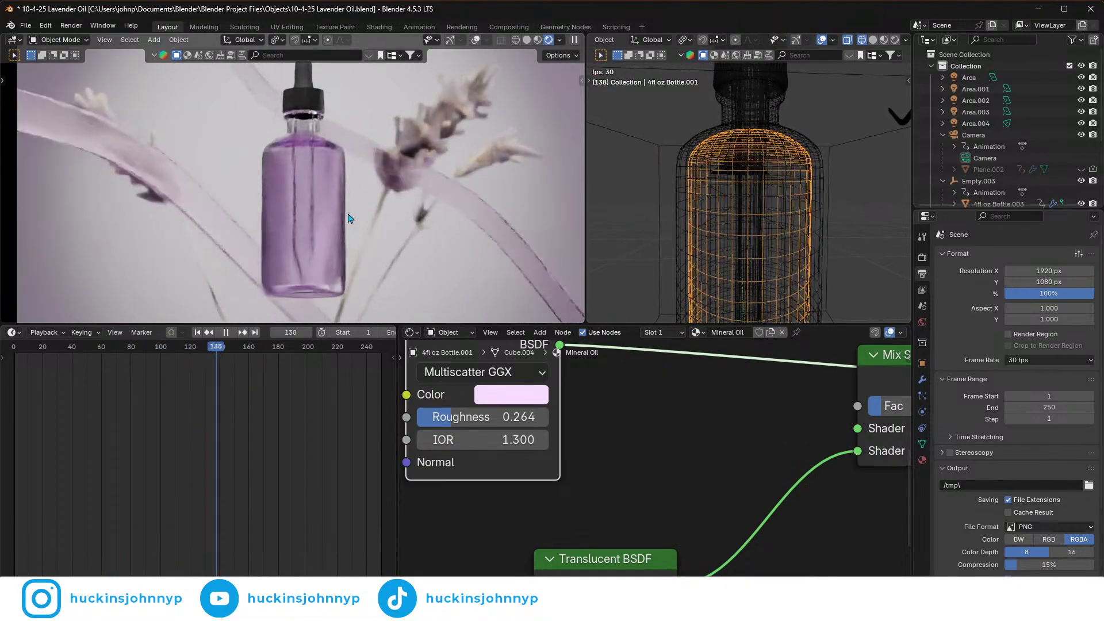
key(space)
- Enter Edit Mode on the glass object 4fl oz Bottle.003 and select the edge loop around its shoulder
scroll(802, 139, up, 3)
middle_drag(802, 144, 768, 181)
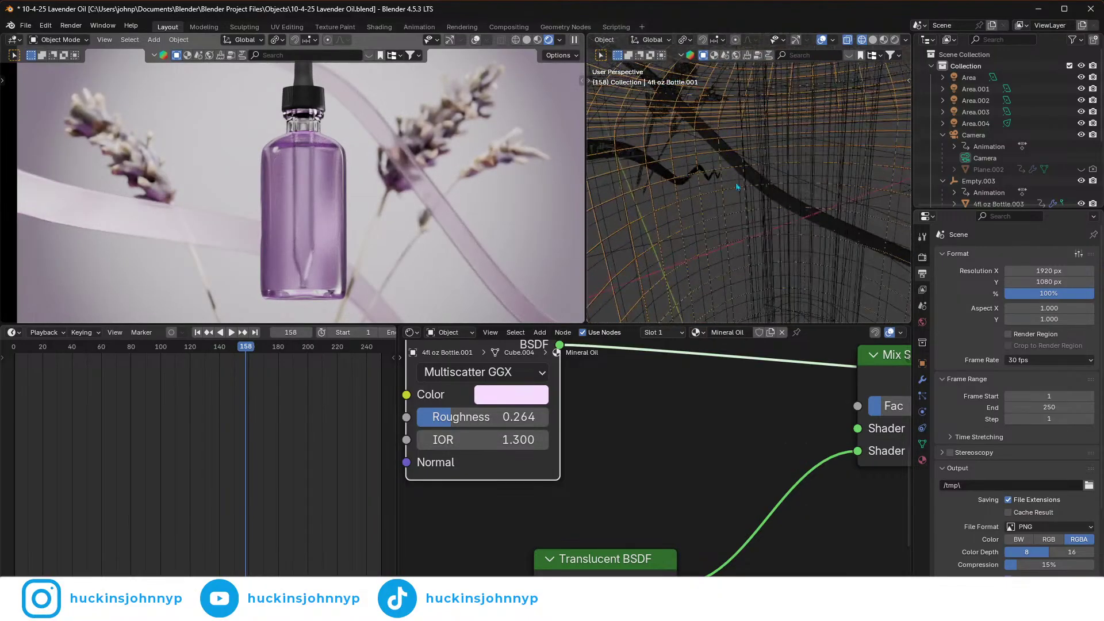
click(629, 112)
key(Tab)
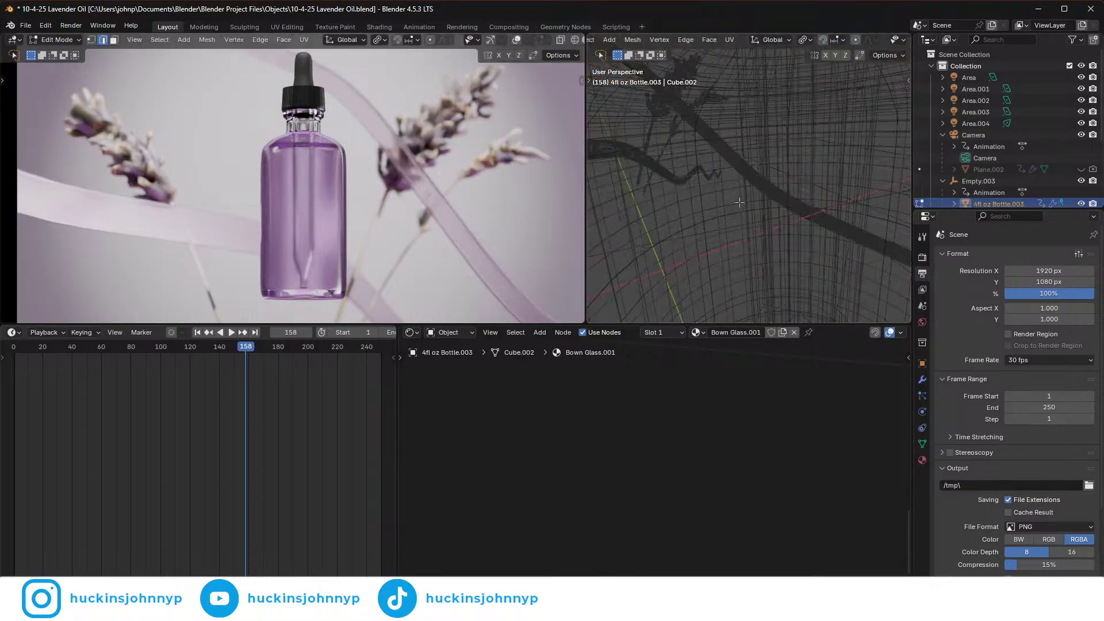
middle_drag(713, 179, 734, 171)
click(683, 150)
key(ctrl+r)
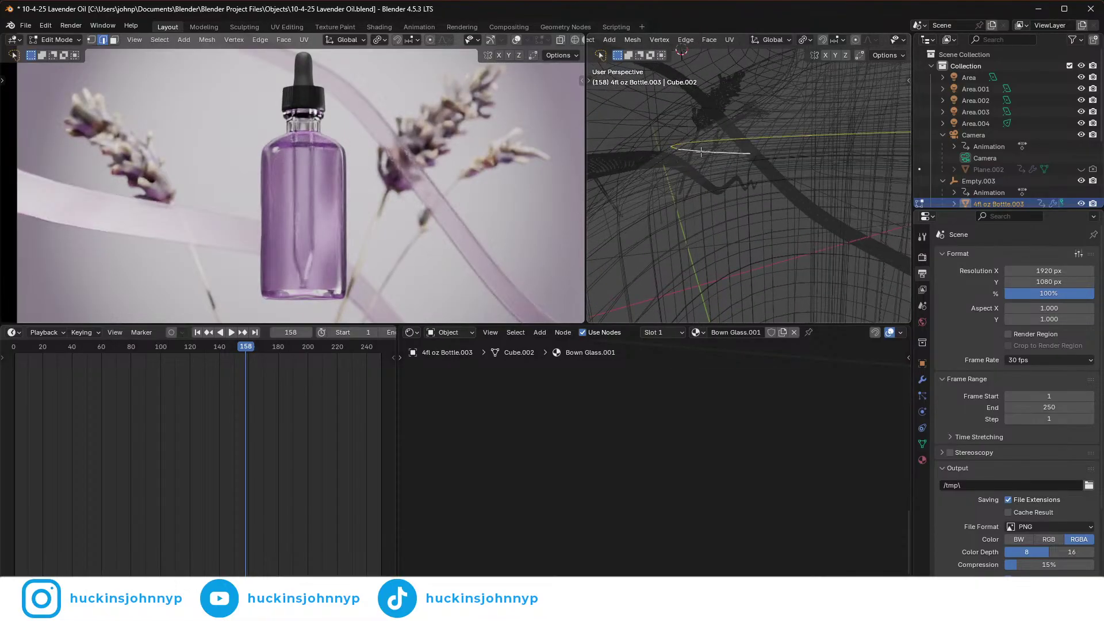
- Scale the glass shoulder edge loop up by about 1.05 and raise it about 0.007 ft along global Z
key(s)
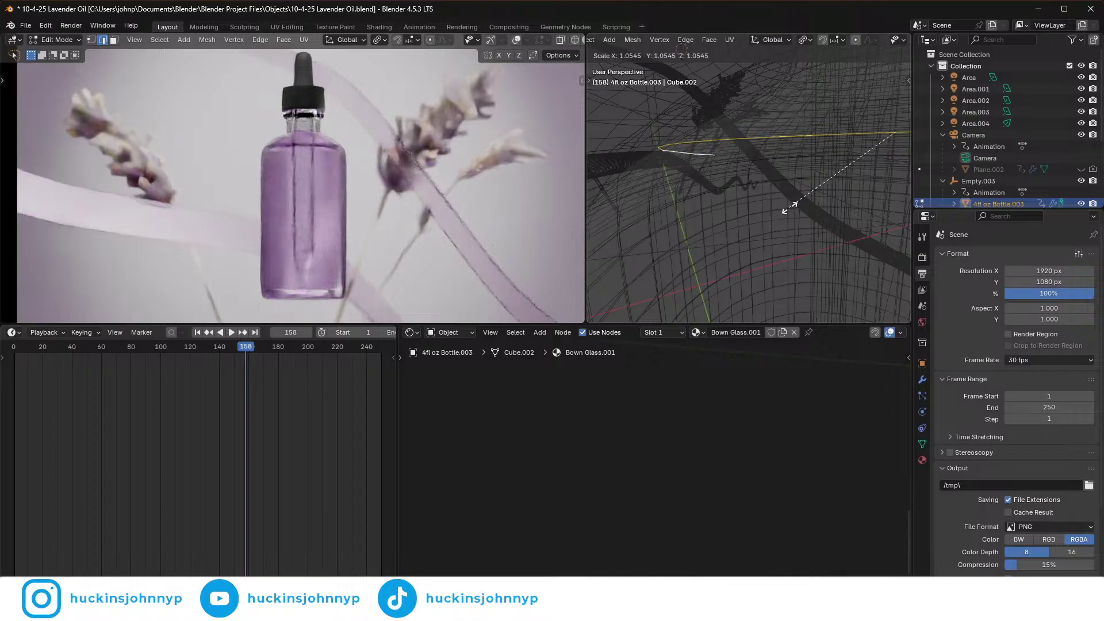
click(786, 204)
key(g)
key(z)
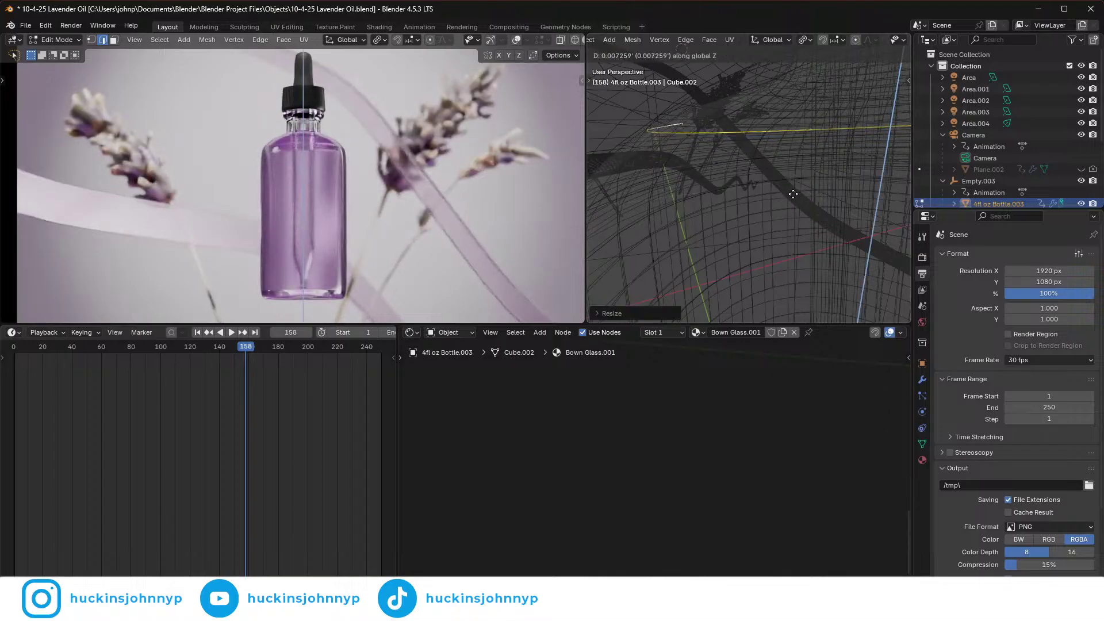
click(793, 194)
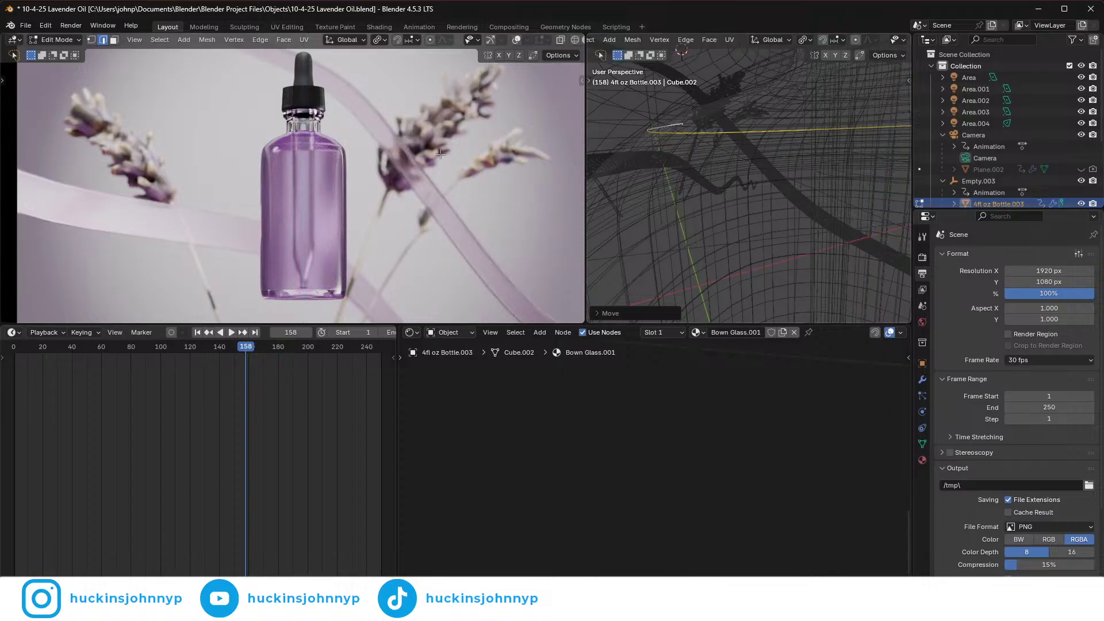
- Scale the glass shoulder edge loop down to about 0.96 and return to Object Mode
middle_drag(642, 166, 711, 192)
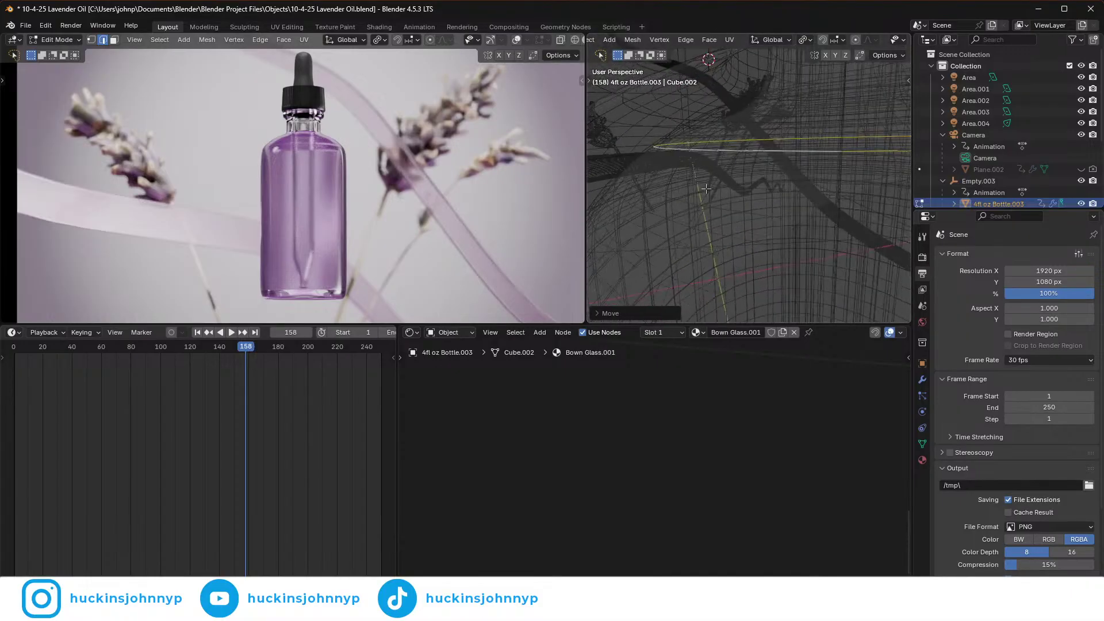
key(s)
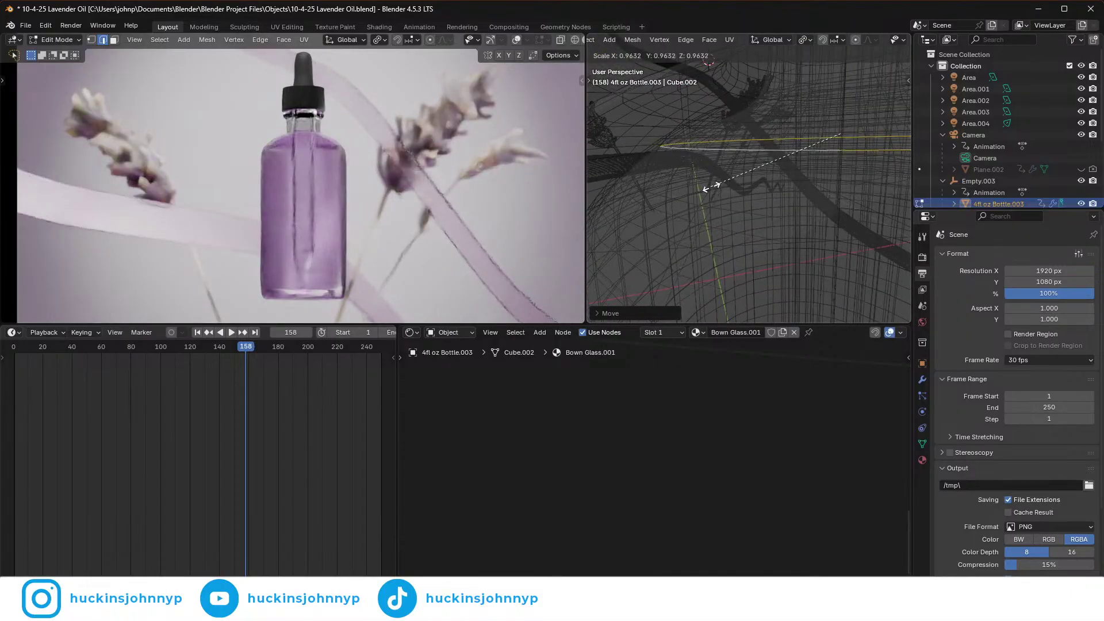
click(713, 185)
middle_drag(710, 184, 709, 183)
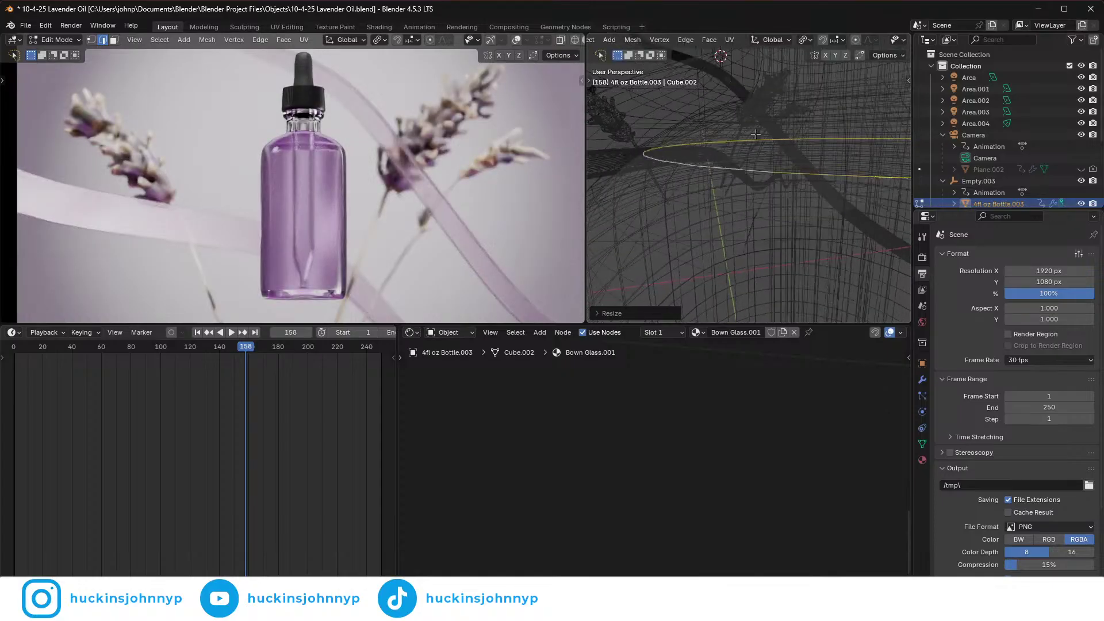
middle_drag(764, 118, 721, 162)
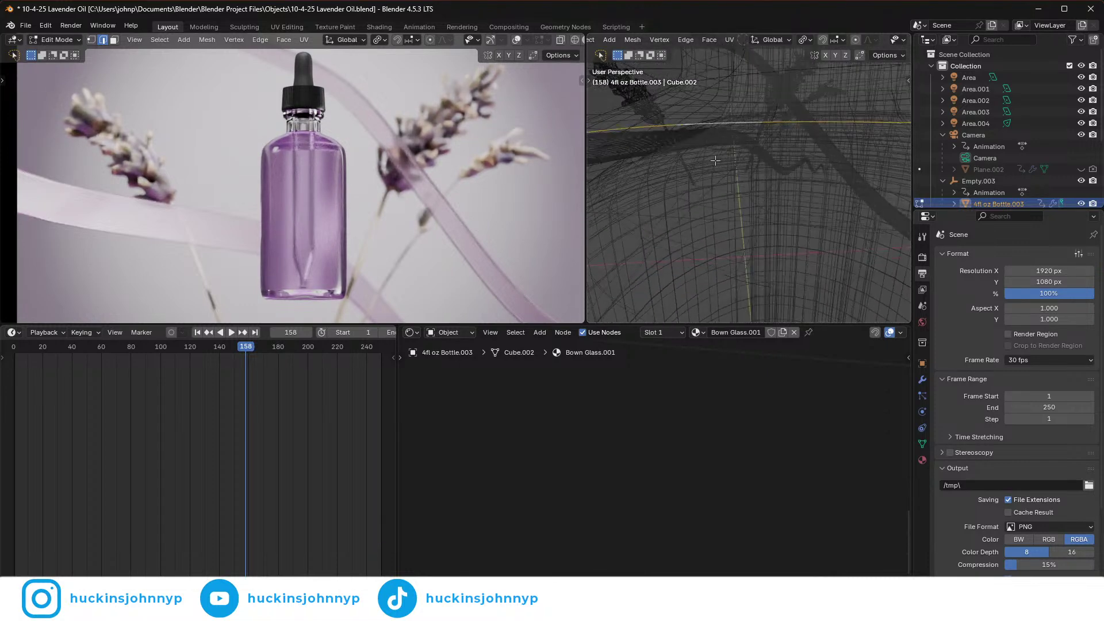
key(Tab)
- Reselect the glass object 4fl oz Bottle.003 and scale its shoulder edge loop up by about 1.08 in solid view, returning to Object Mode
click(703, 172)
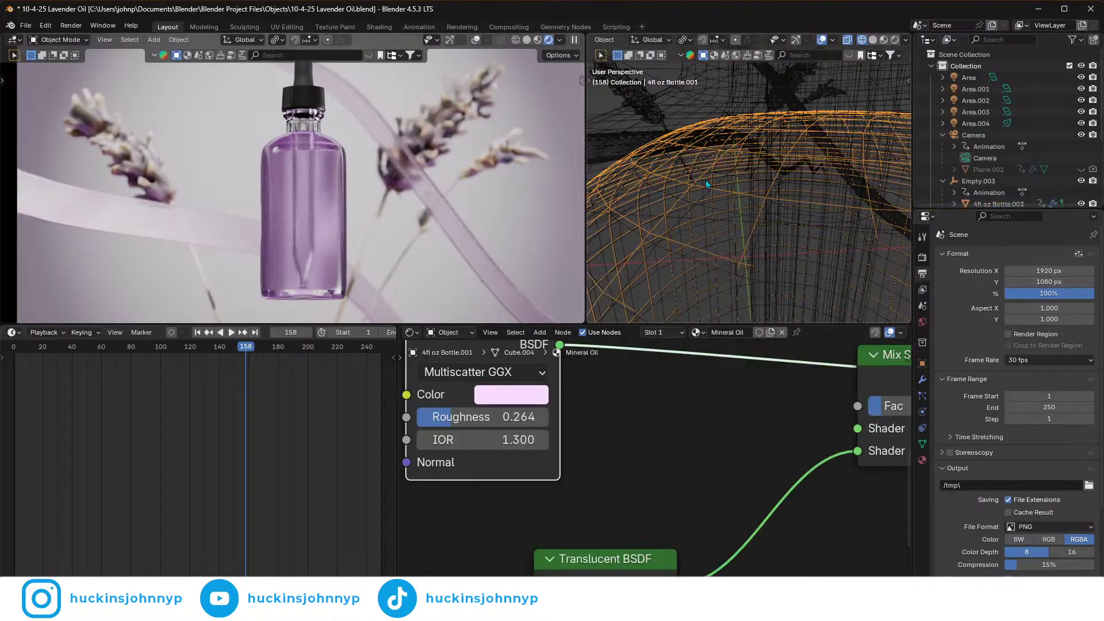
click(728, 188)
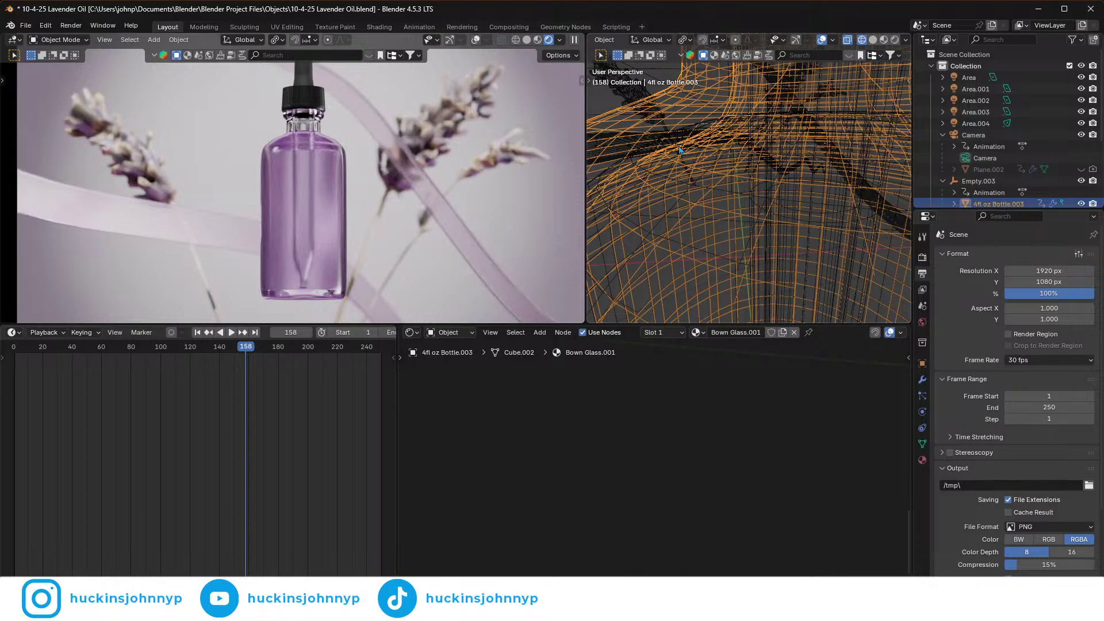
key(Tab)
scroll(698, 178, up, 3)
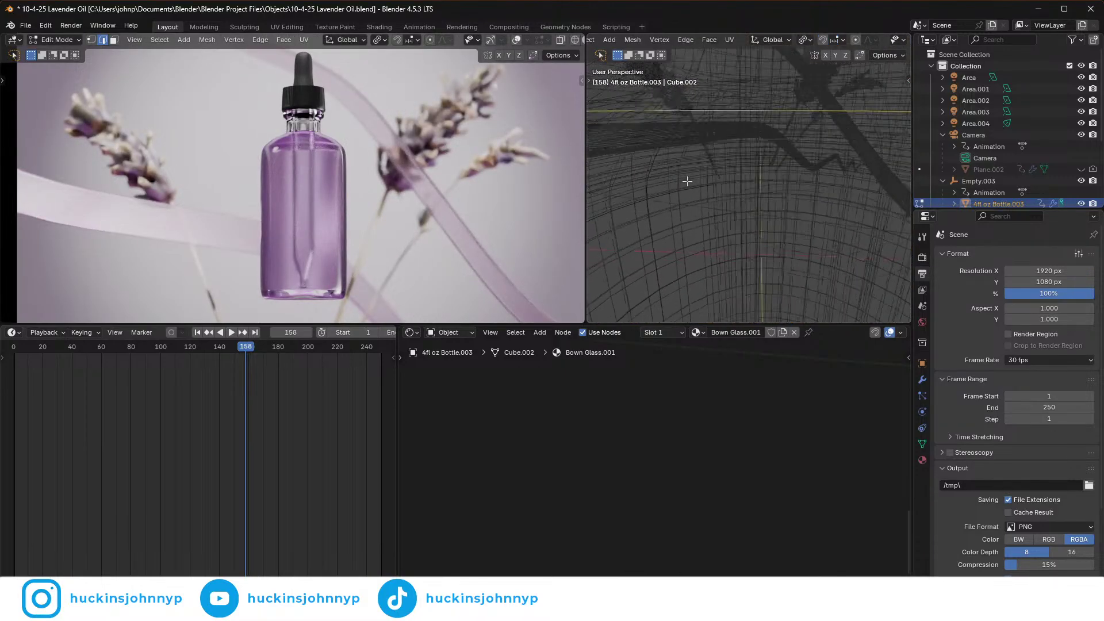
key(alt+z)
middle_drag(665, 180, 678, 156)
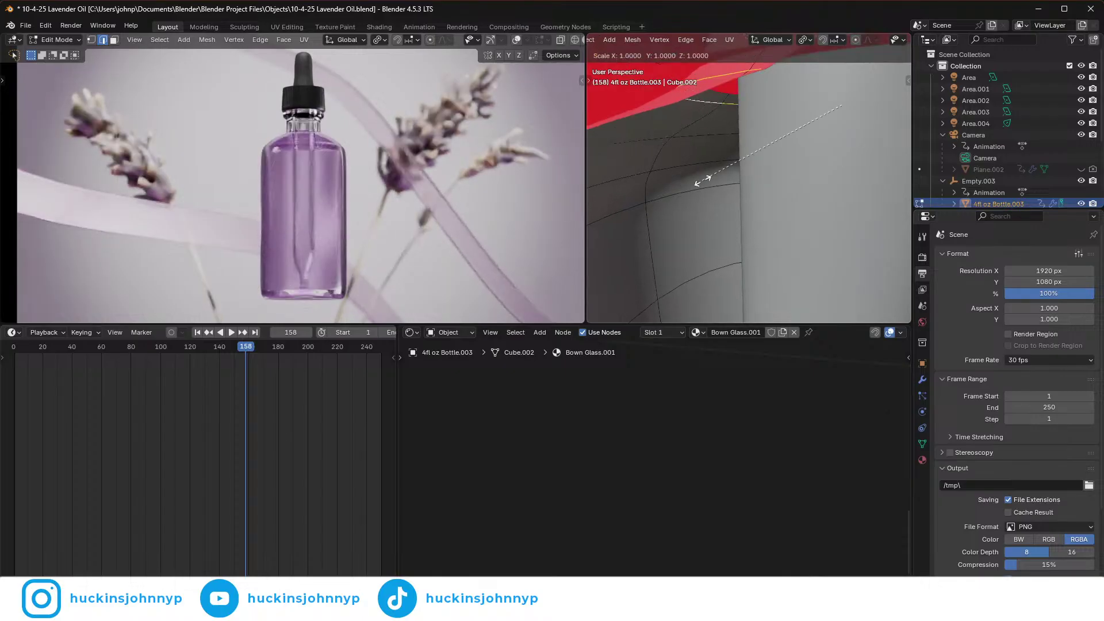
key(s)
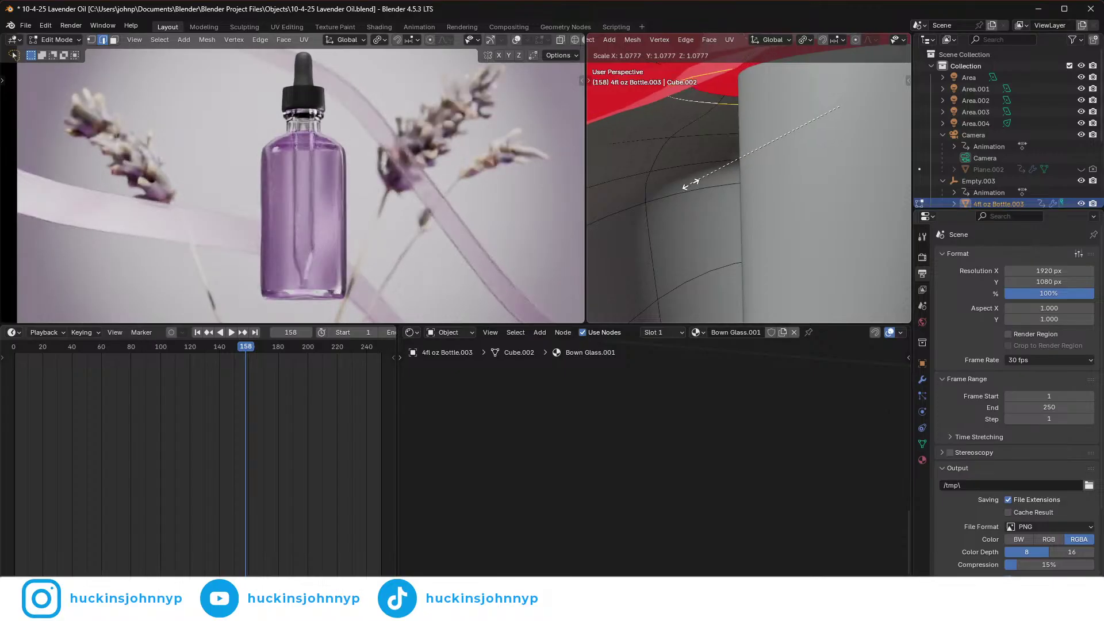
click(689, 184)
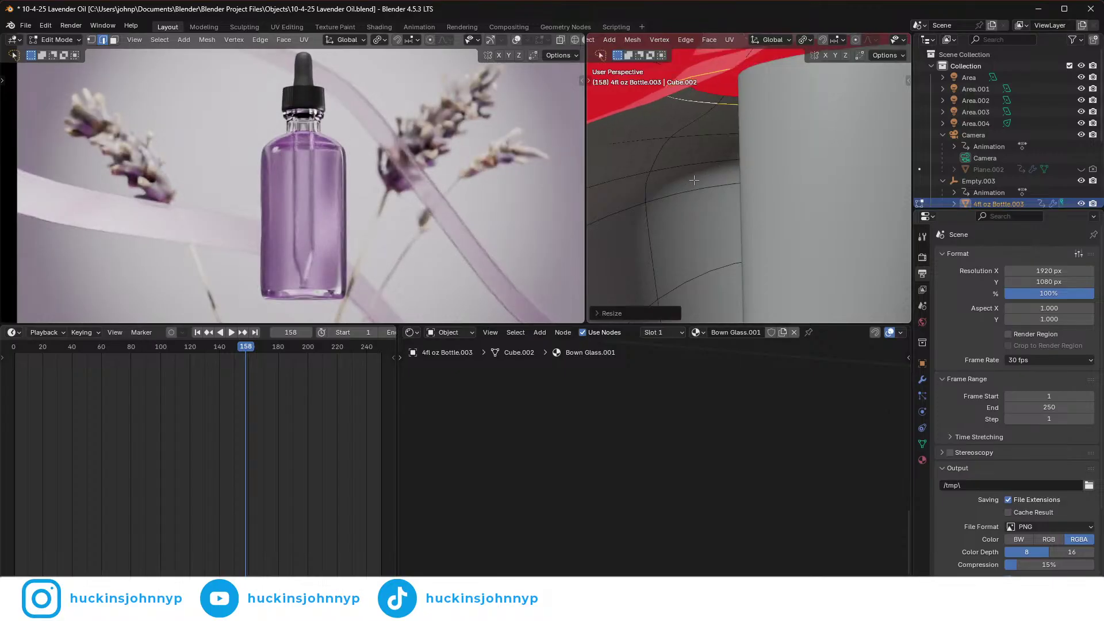
key(Tab)
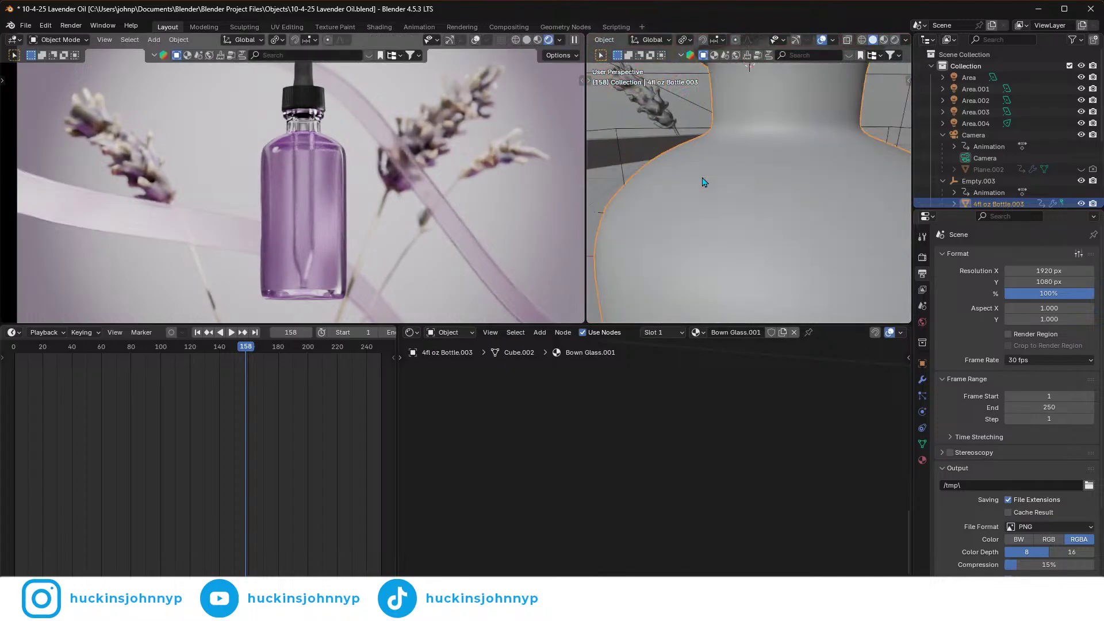
- Examine the rendered bottle's neck, shoulder and sides up close to check how the oil sits in the glass
scroll(702, 182, up, 4)
scroll(305, 148, up, 5)
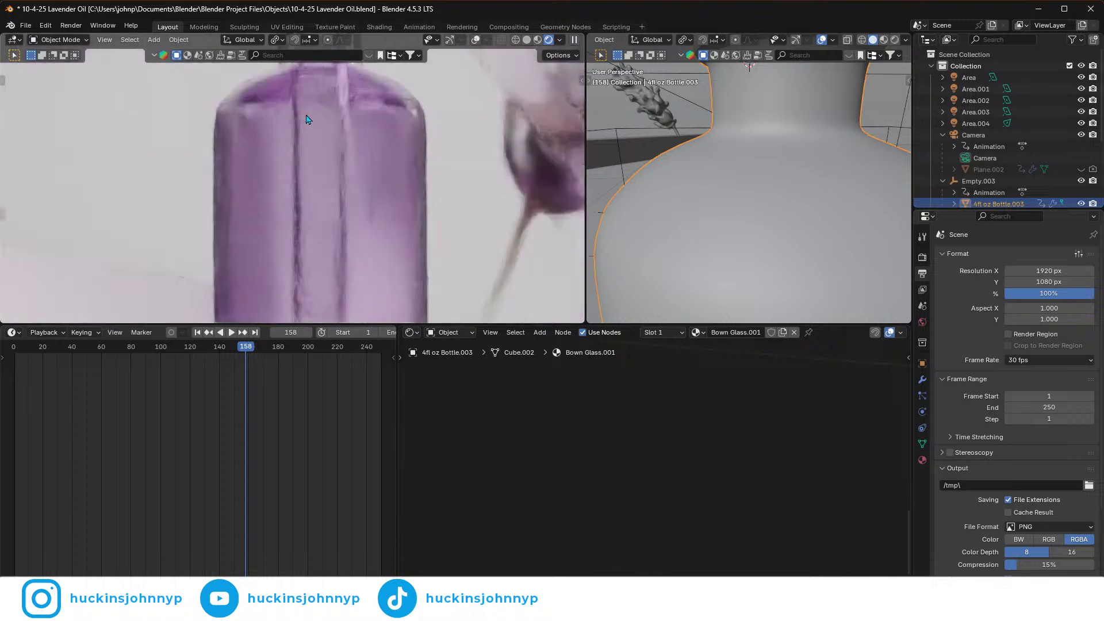
scroll(320, 184, up, 4)
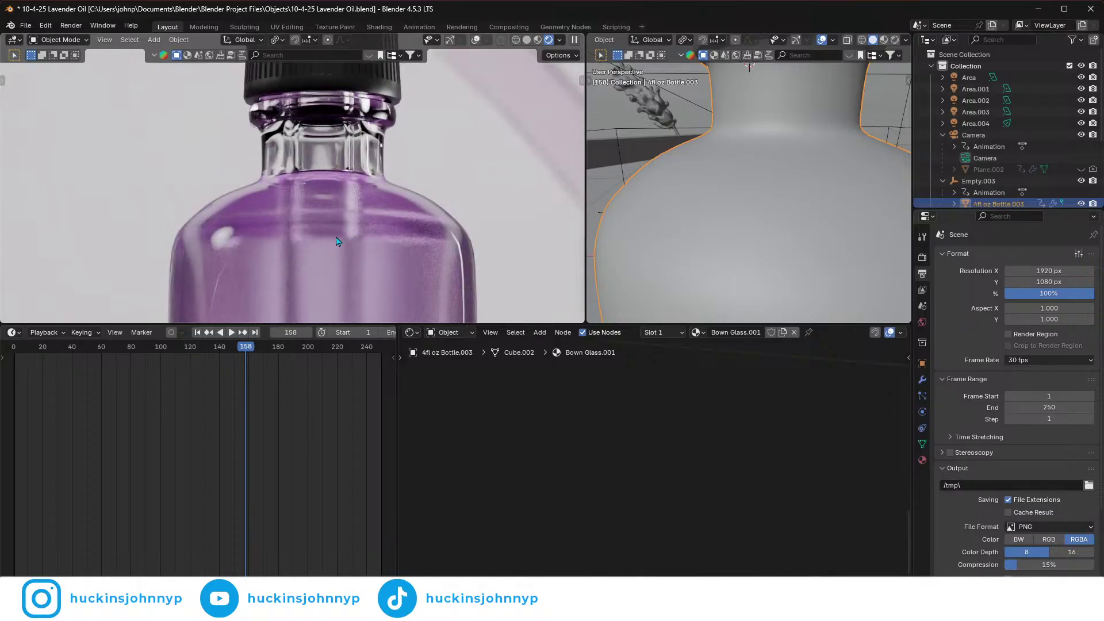
shift+scroll(337, 237, down, 3)
scroll(314, 223, up, 3)
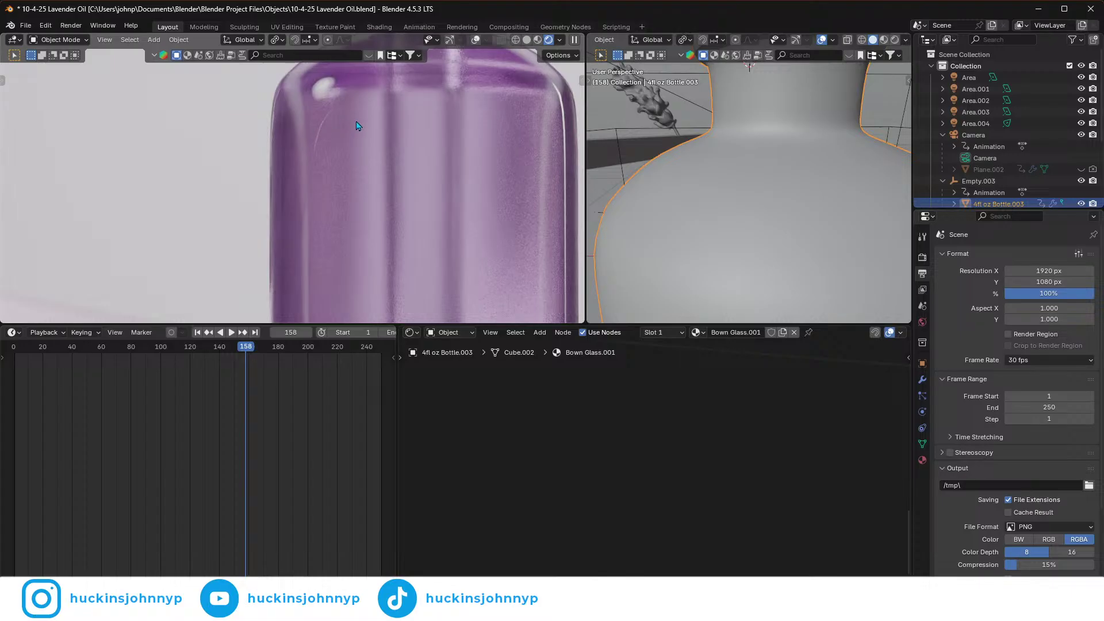
scroll(341, 147, down, 5)
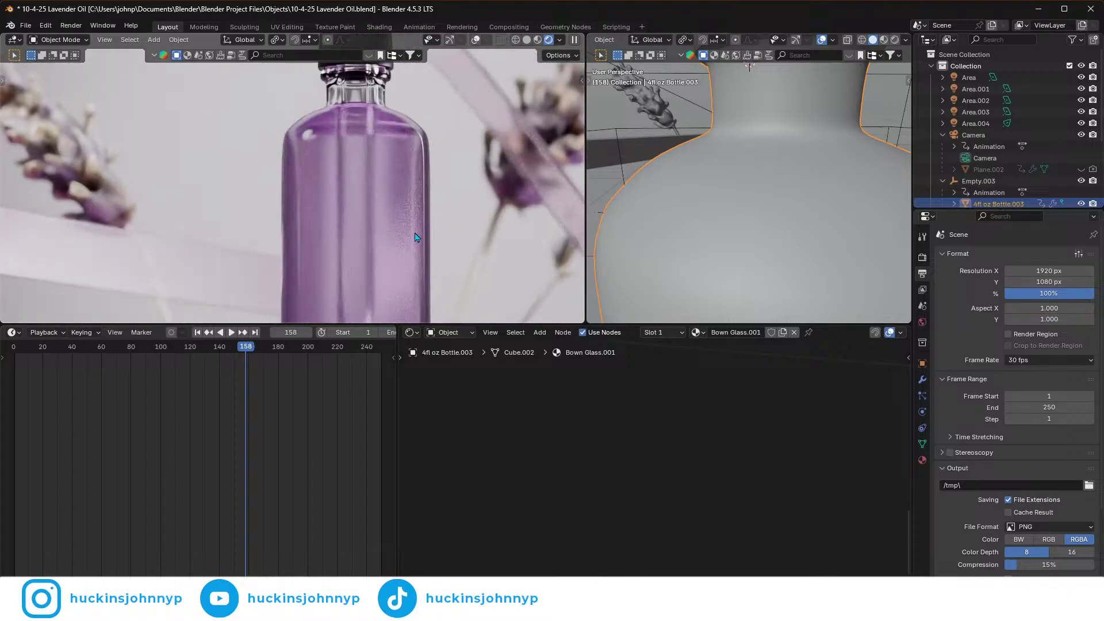
shift+scroll(371, 260, down, 2)
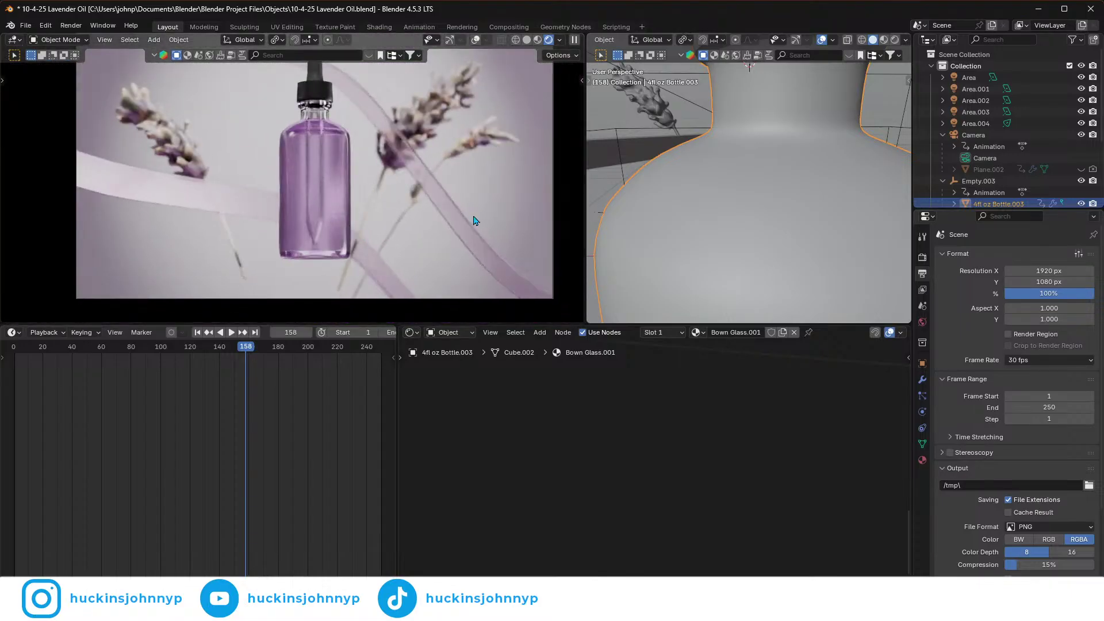
- Switch to the reference board and compare the mmoire perfume image with the rendered lavender bottle shot
key(alt+Tab)
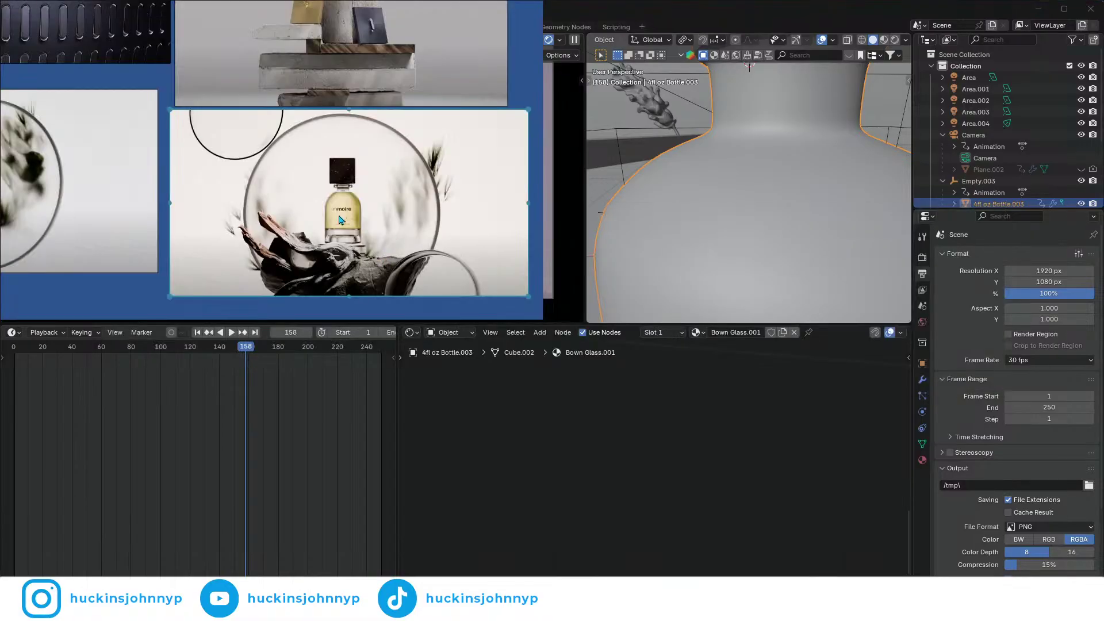
double_click(341, 220)
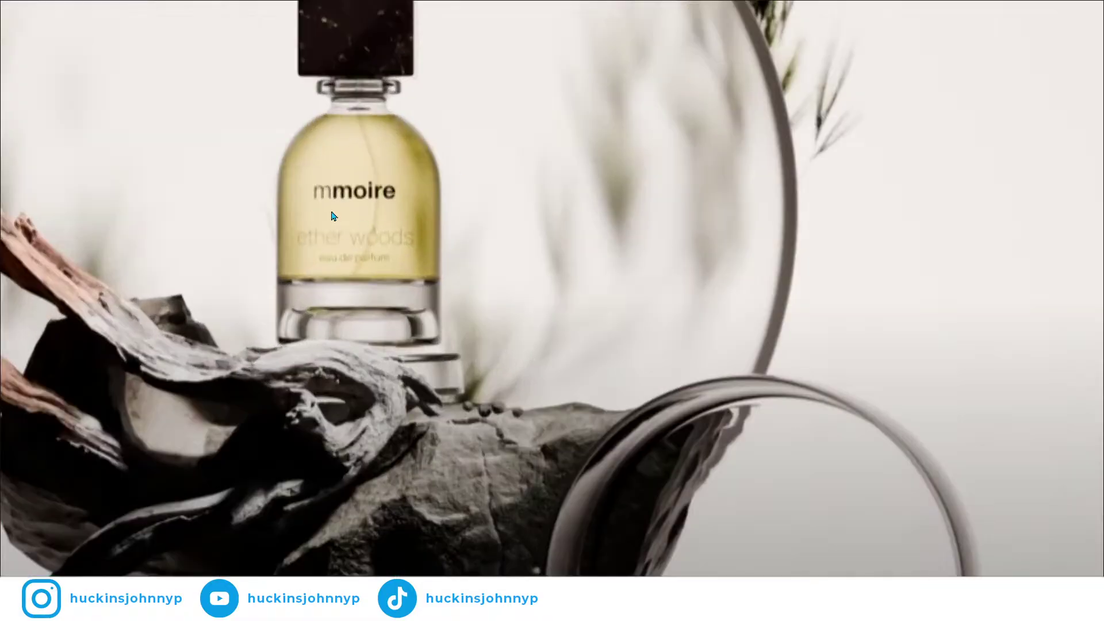
double_click(295, 214)
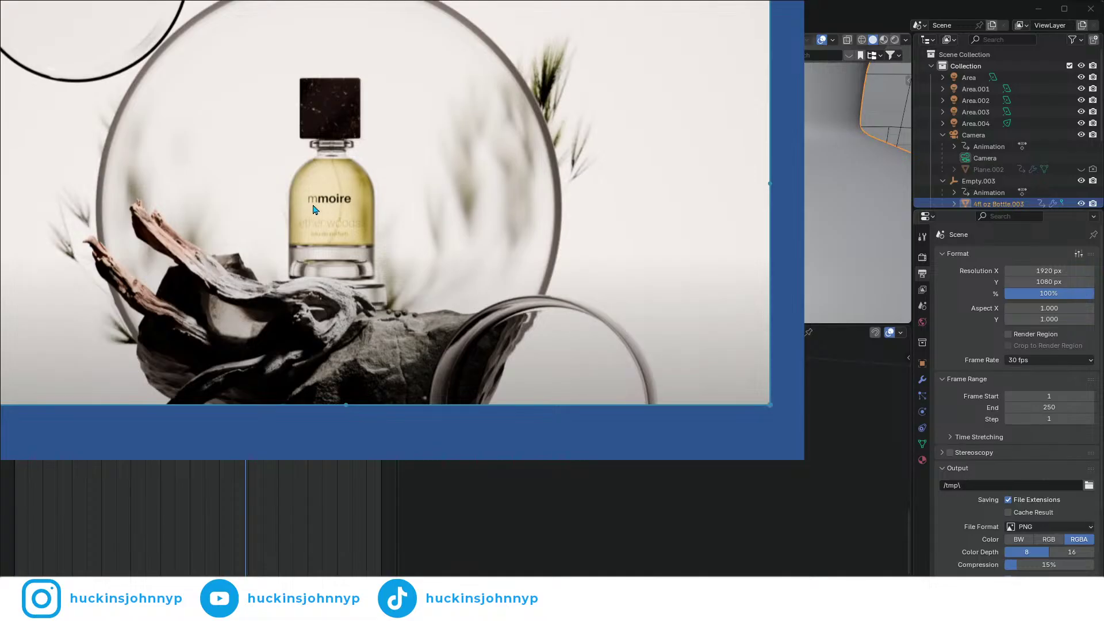
key(alt+Tab)
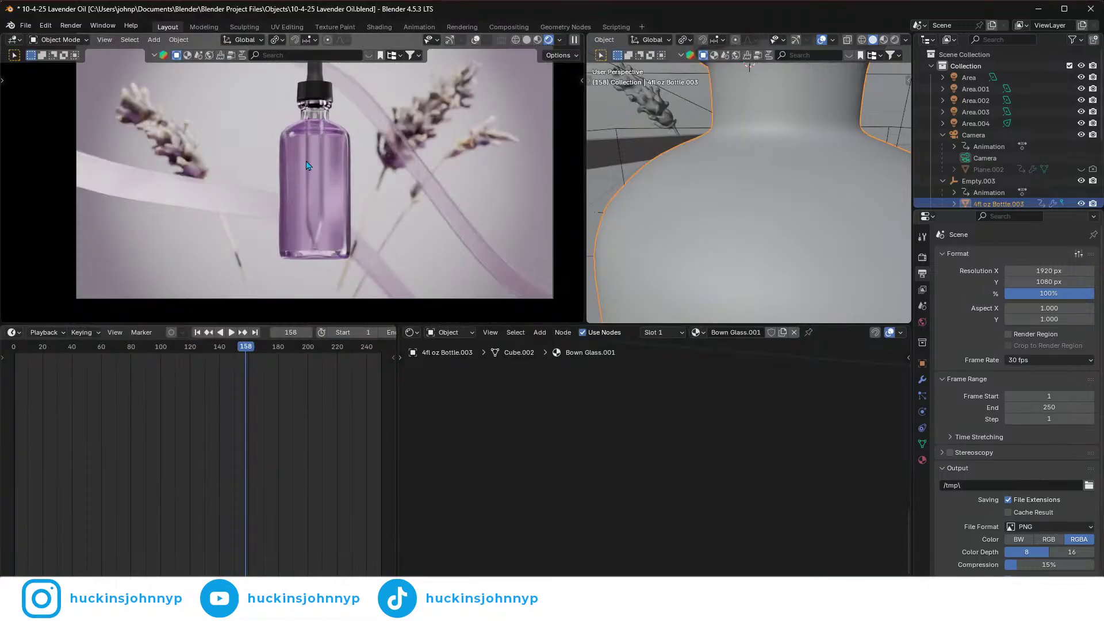
scroll(331, 175, down, 1)
shift+middle_drag(354, 178, 367, 213)
key(alt+Tab)
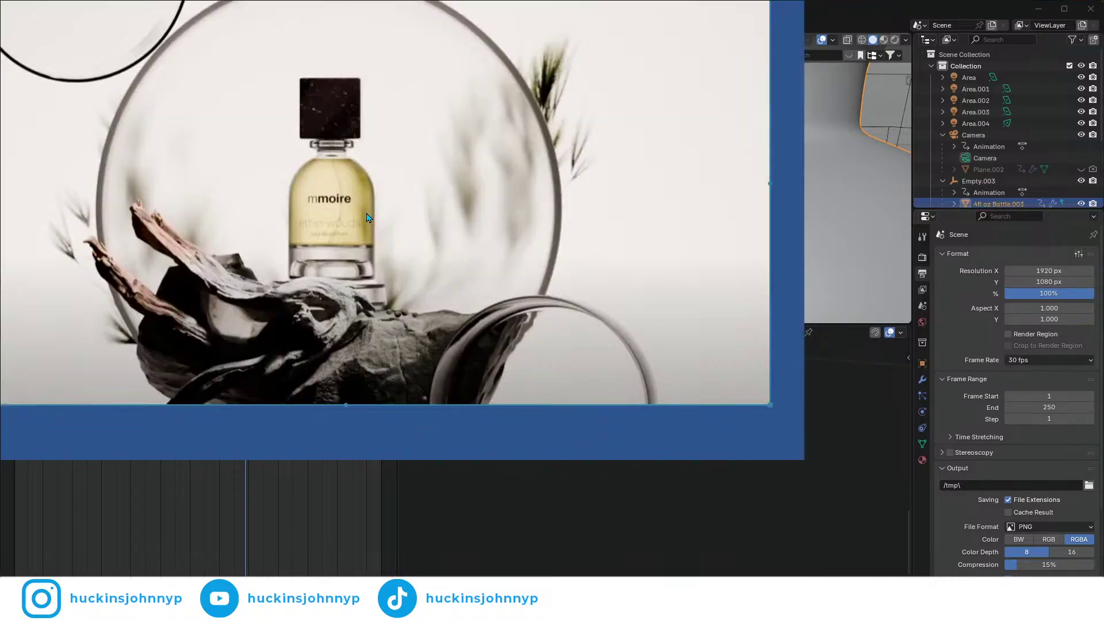
key(alt+Tab)
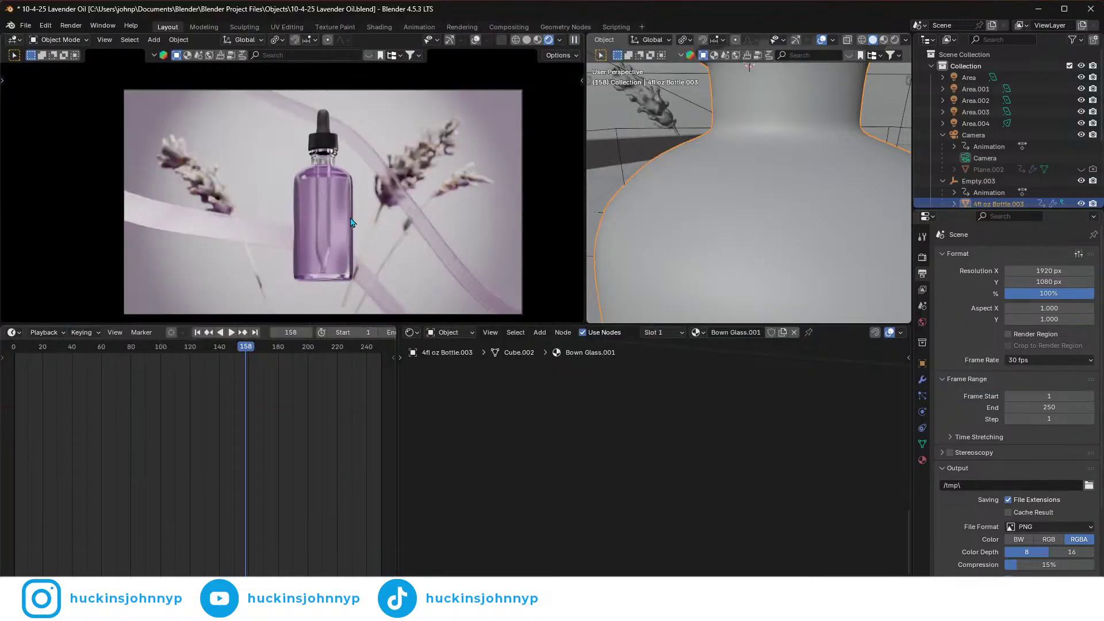
key(alt+Tab)
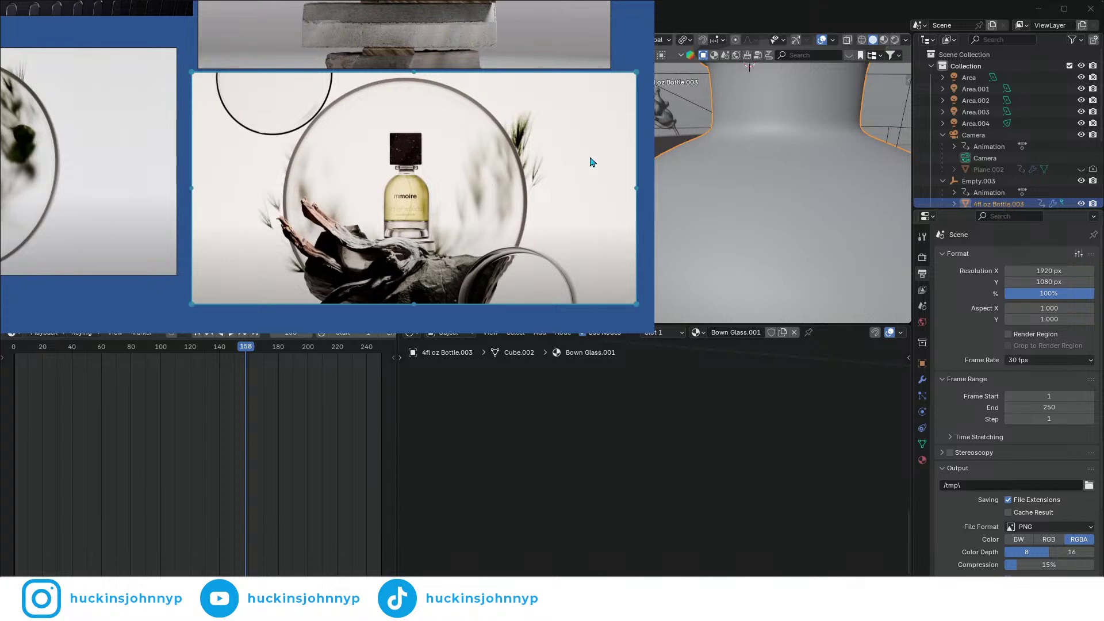
key(alt+Tab)
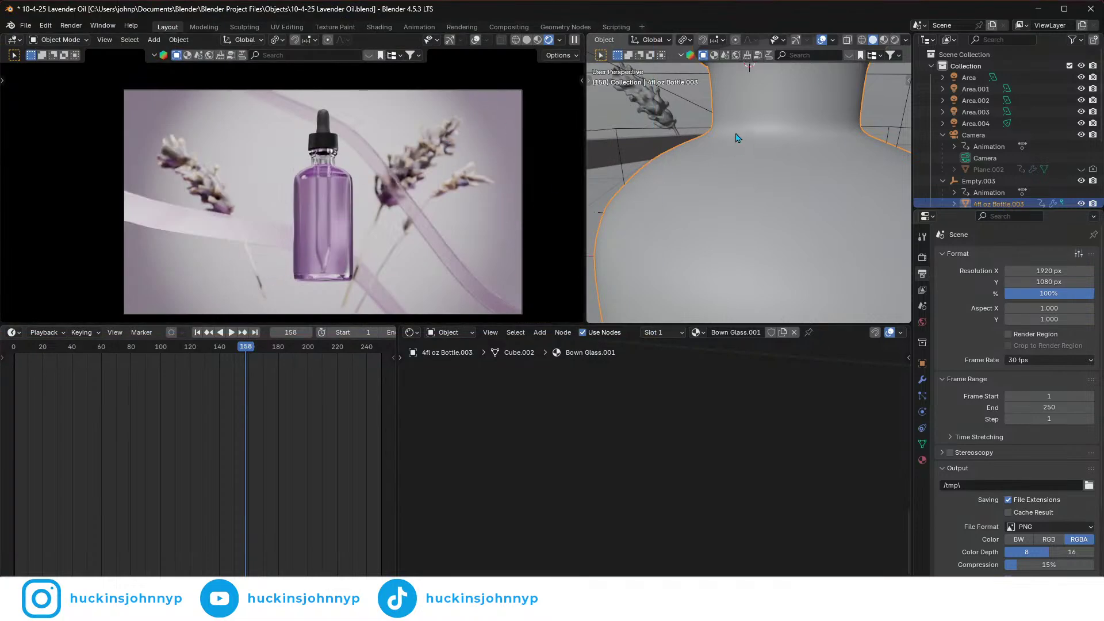
- Select the spot light above the set and scale it by about 2.89 along its local Y axis
scroll(727, 146, down, 10)
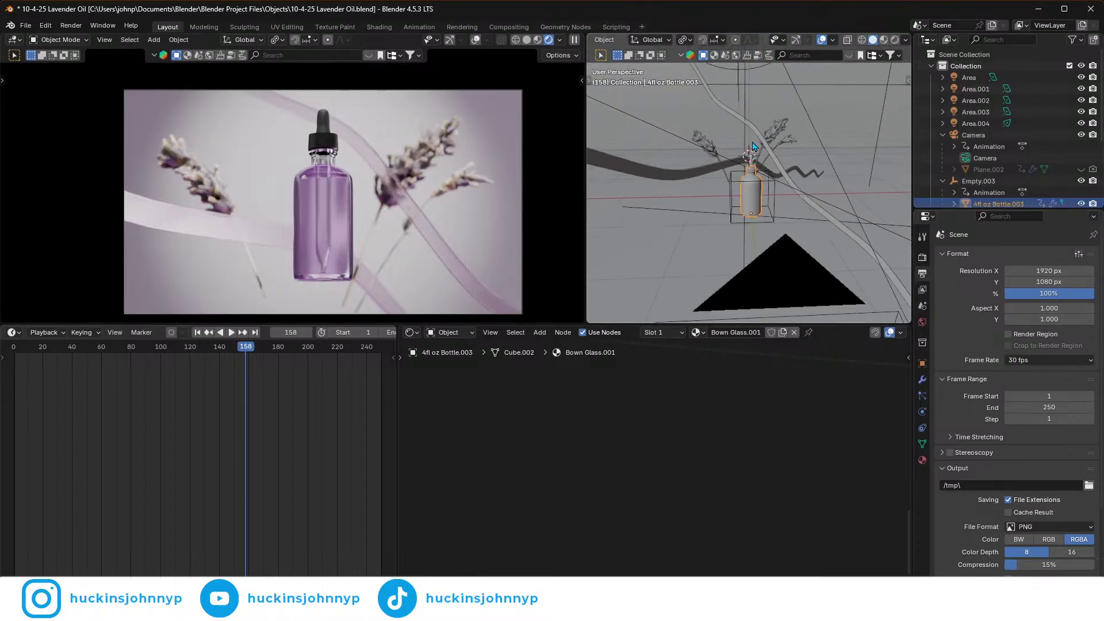
scroll(753, 145, down, 10)
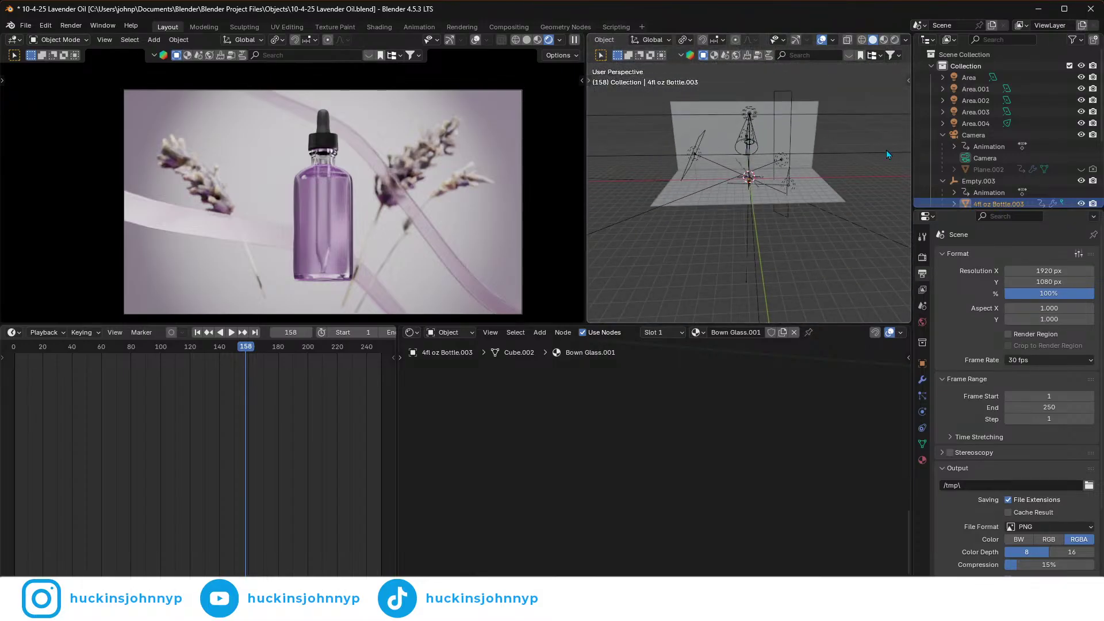
middle_drag(788, 203, 752, 117)
click(752, 116)
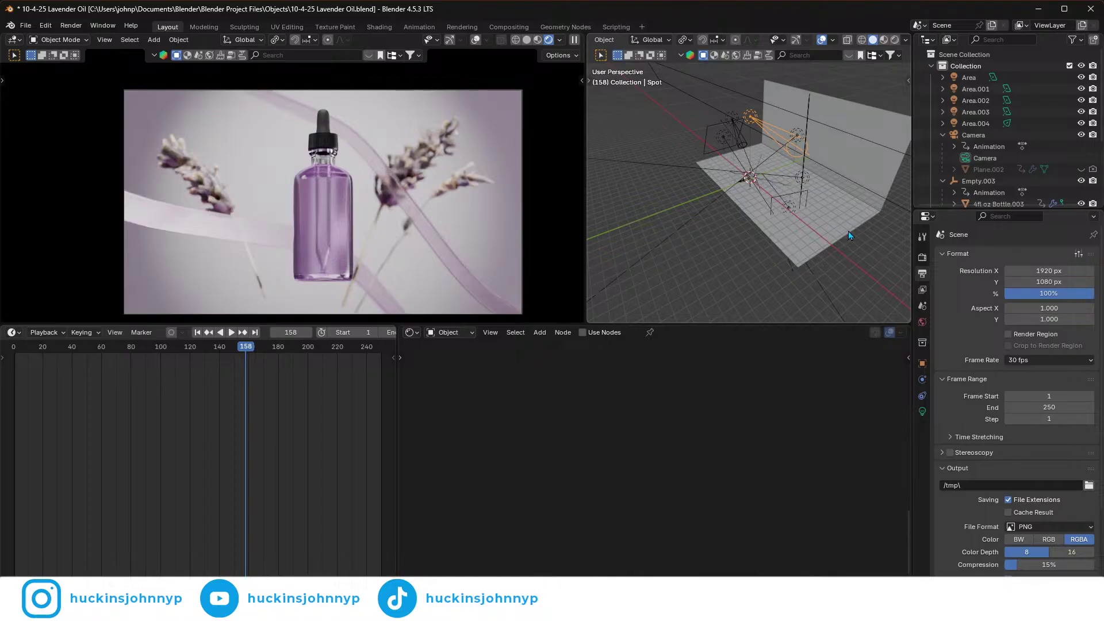
key(s)
key(z)
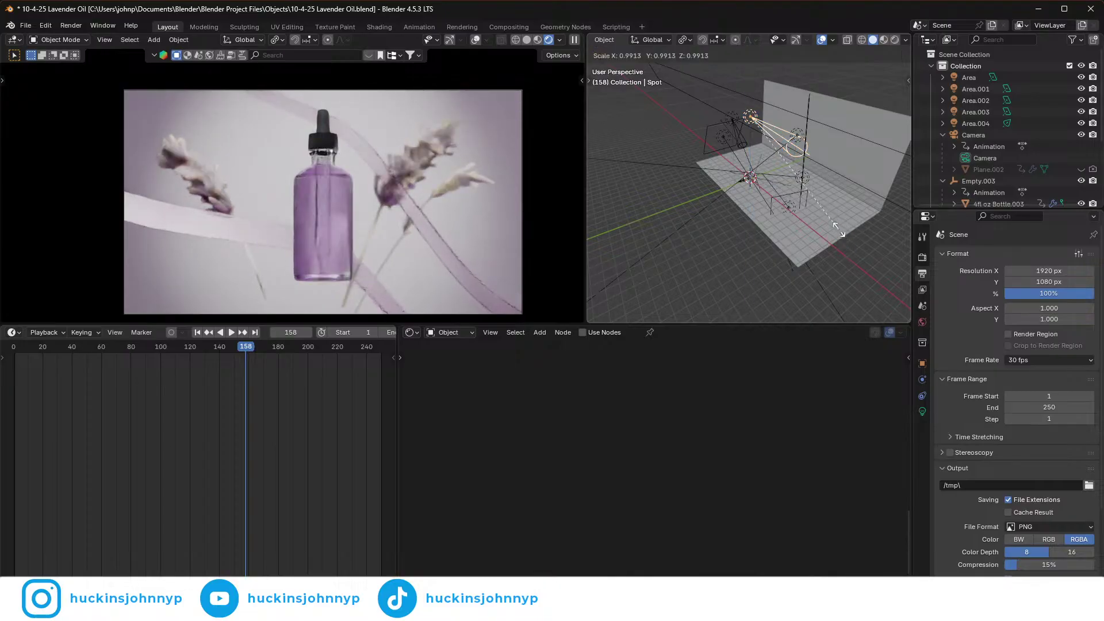
key(z)
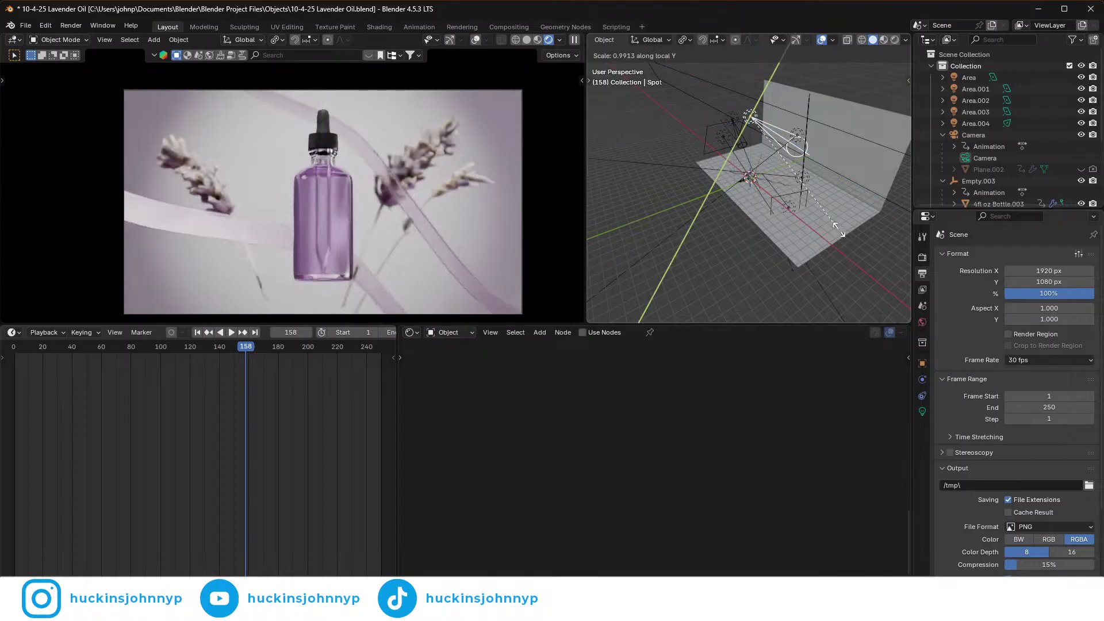
key(y)
key(y)
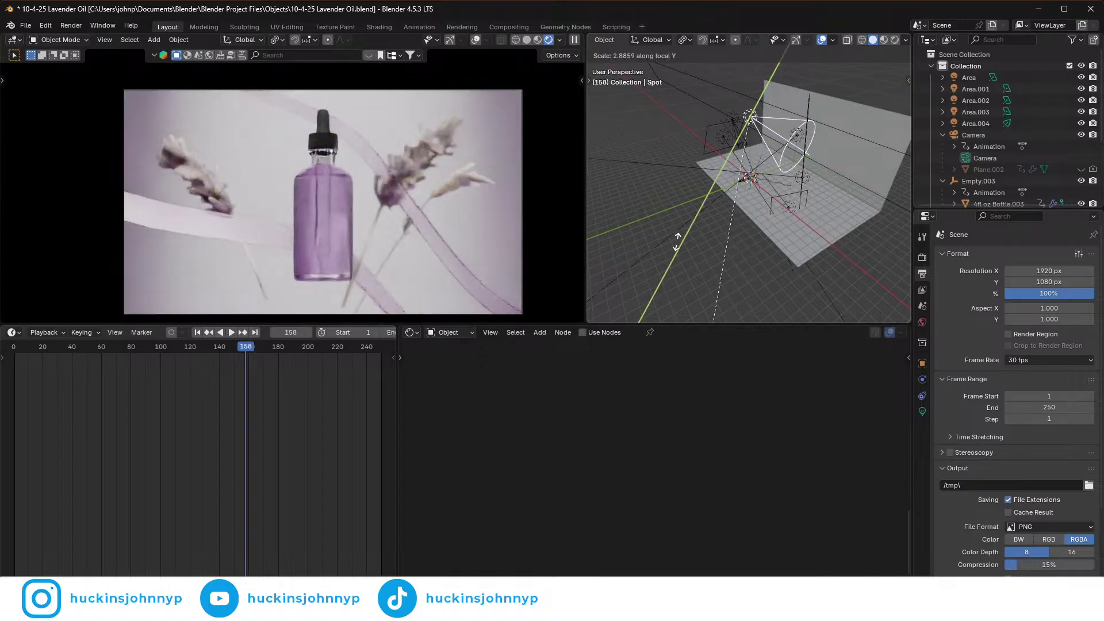
click(678, 242)
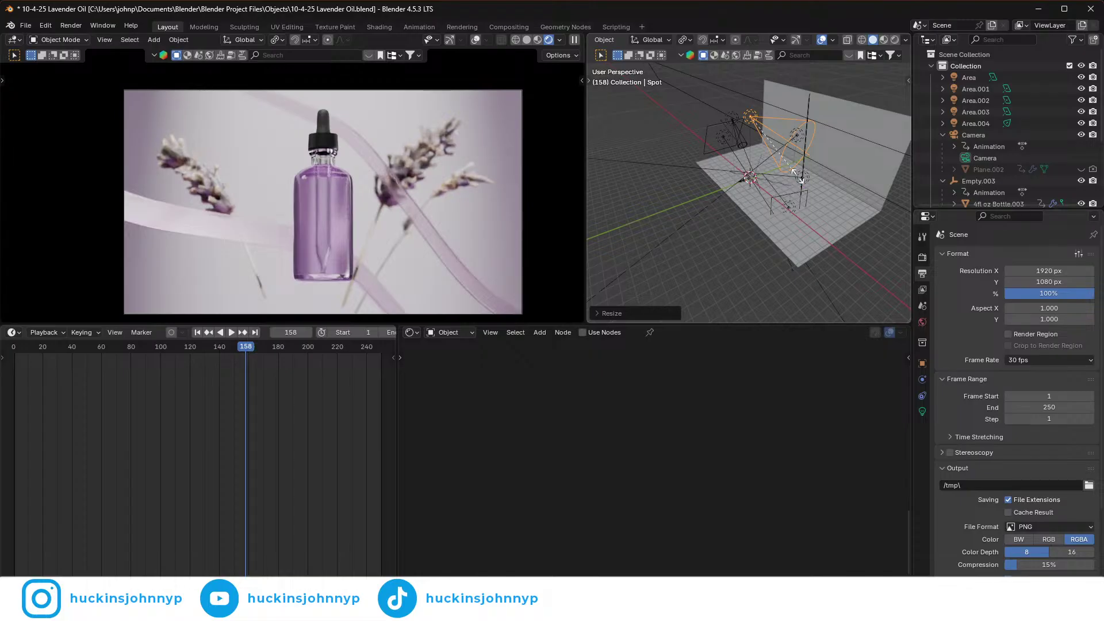
- Scale the spot light to about 0.81 along global X and set its spot size to 23°
key(s)
key(x)
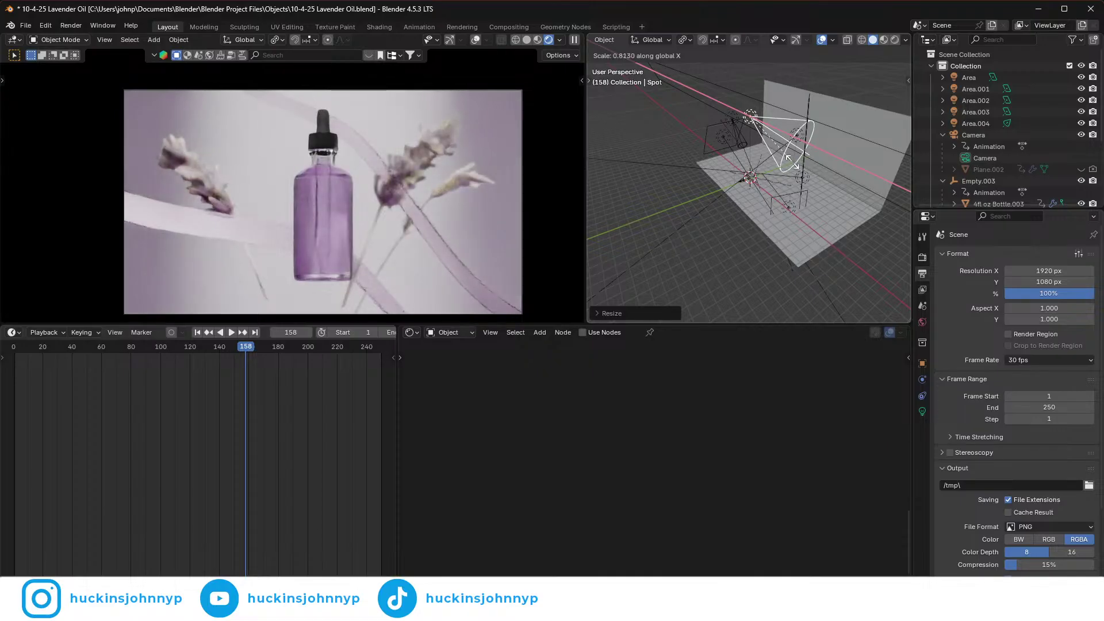
click(785, 154)
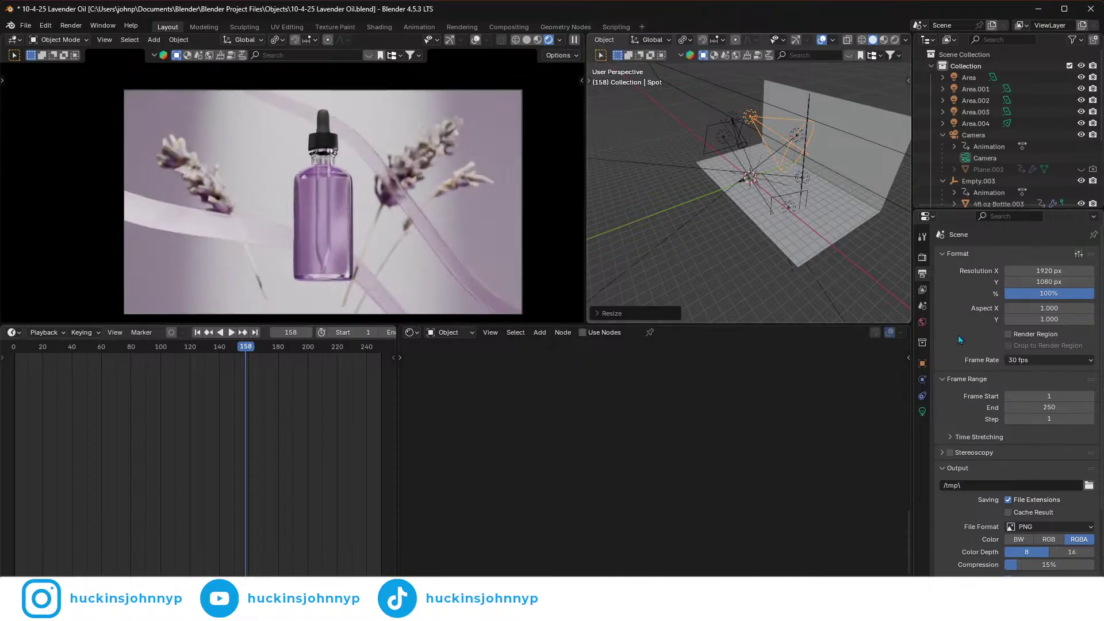
click(922, 411)
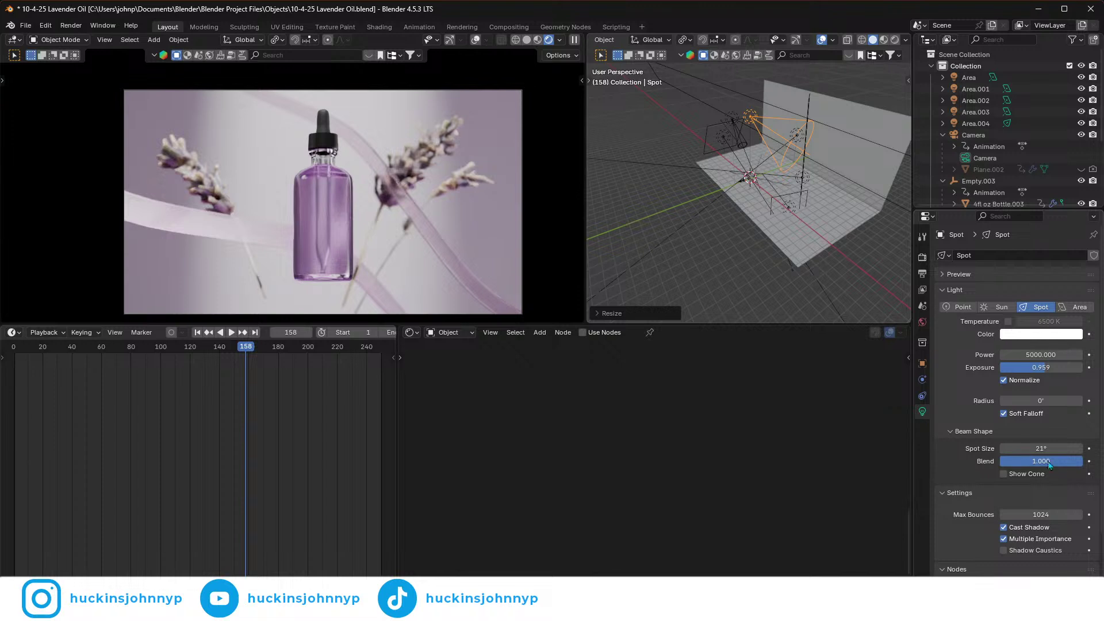
drag(1041, 448, 1049, 449)
- Scale the spot light down to about 0.3 along its local Y axis
key(s)
key(z)
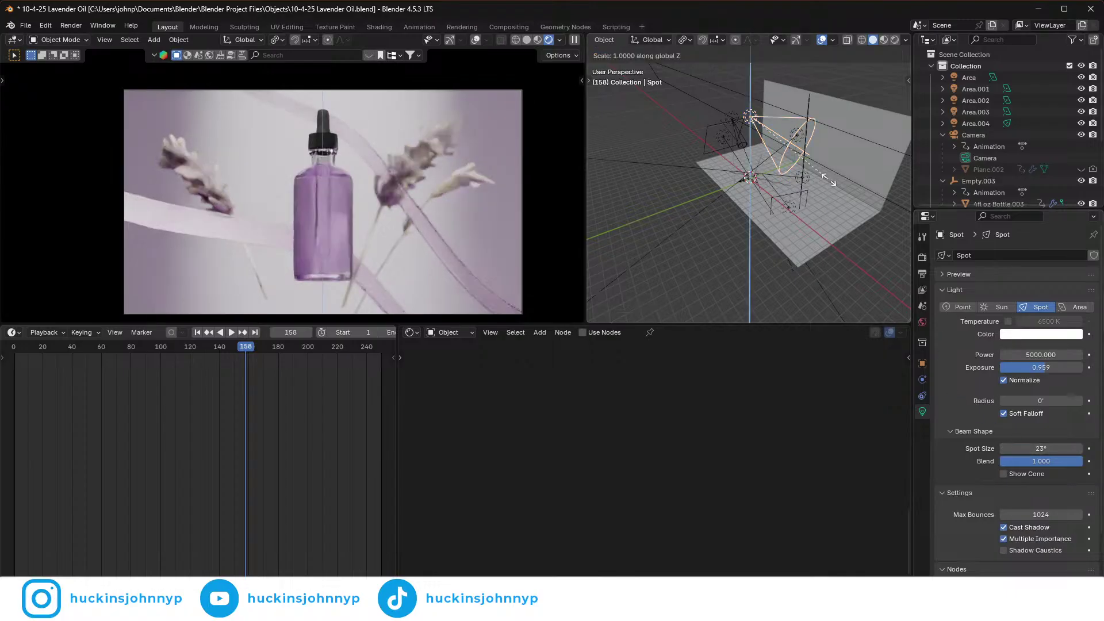
key(y)
key(y)
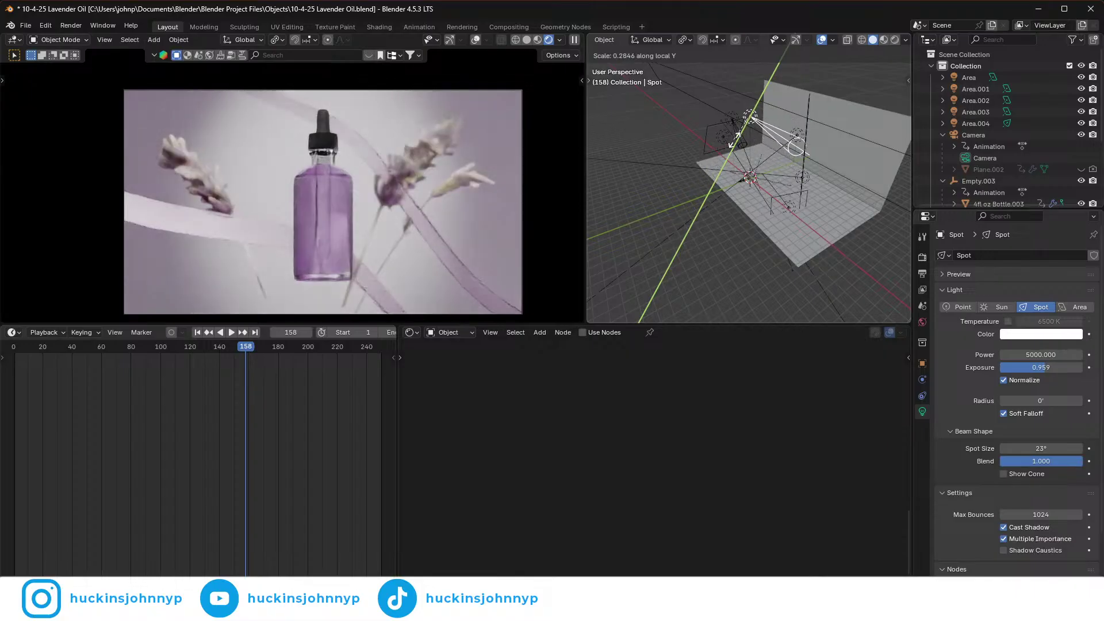
click(734, 157)
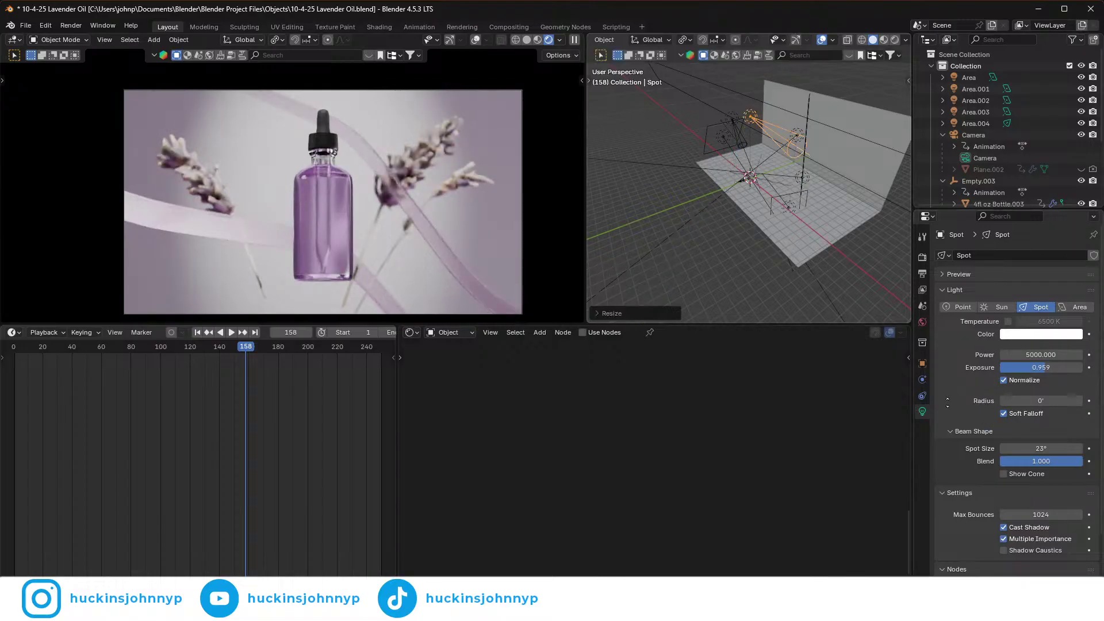
- Set the spot light's exposure to 0.849 and widen its spot size to 36.9°
drag(1043, 367, 1045, 367)
drag(1045, 366, 1044, 367)
drag(1041, 448, 1083, 448)
- Rotate the spot light about the X axis to re-aim its beam toward the backdrop
key(r)
key(x)
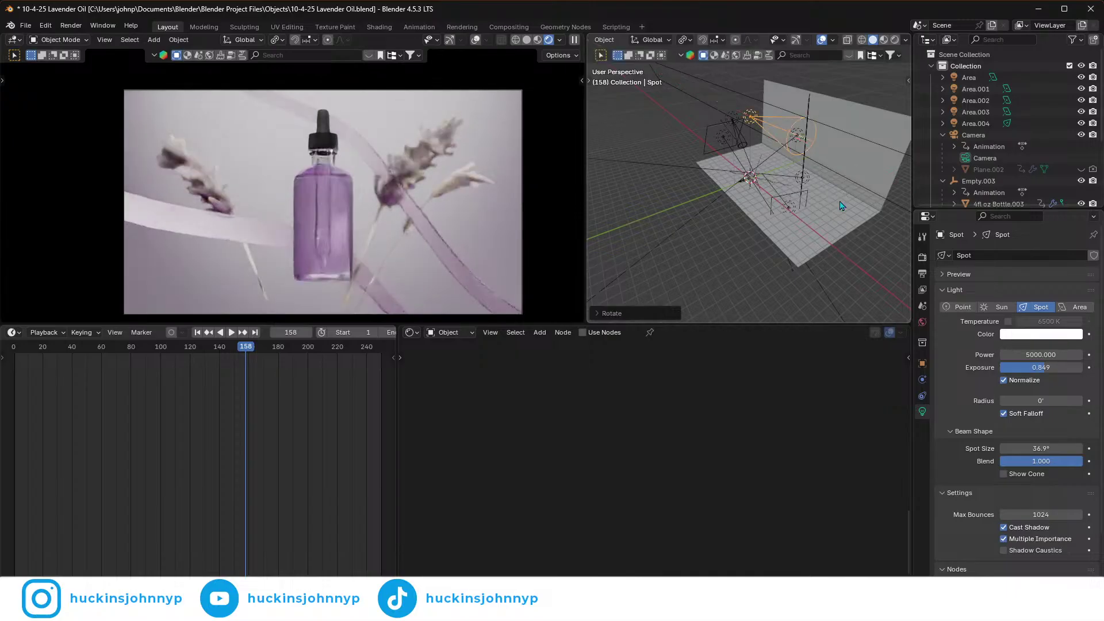
click(841, 201)
middle_drag(841, 201, 899, 208)
middle_drag(596, 198, 626, 204)
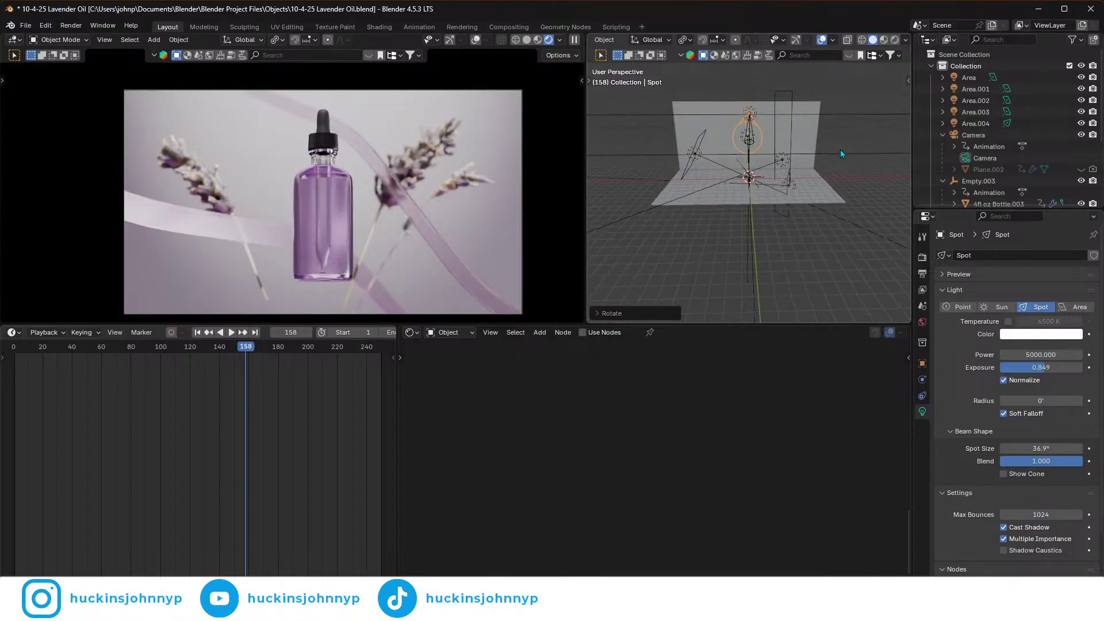
- Show the navigation gizmos in the secondary viewport and switch it to the front orthographic view
click(797, 40)
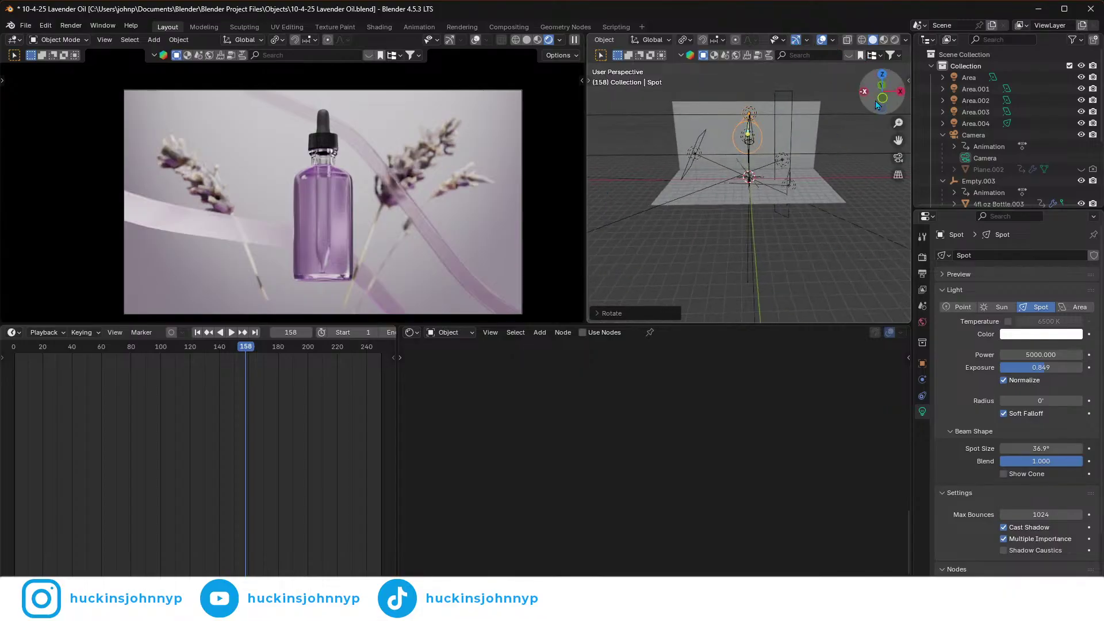
click(884, 95)
scroll(785, 155, up, 3)
scroll(783, 154, up, 2)
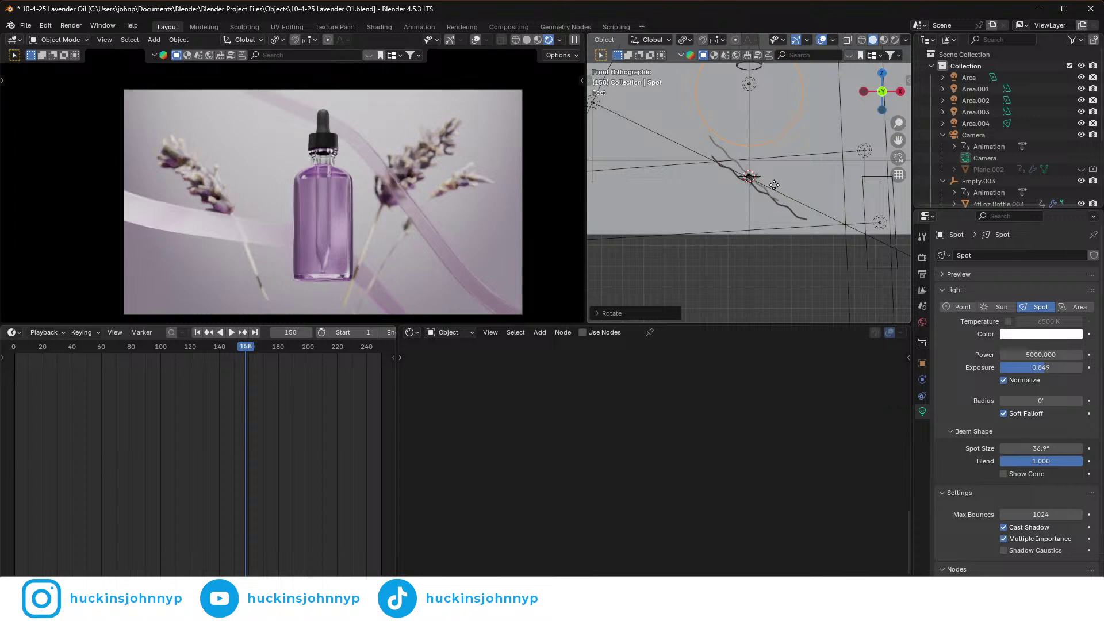
key(g)
key(x)
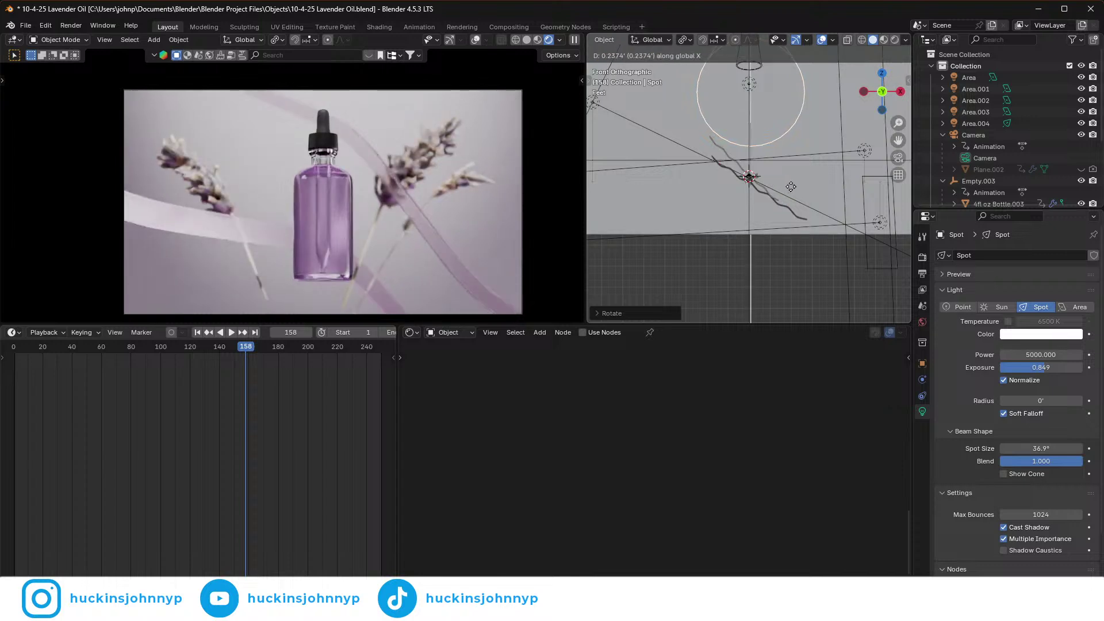
click(786, 192)
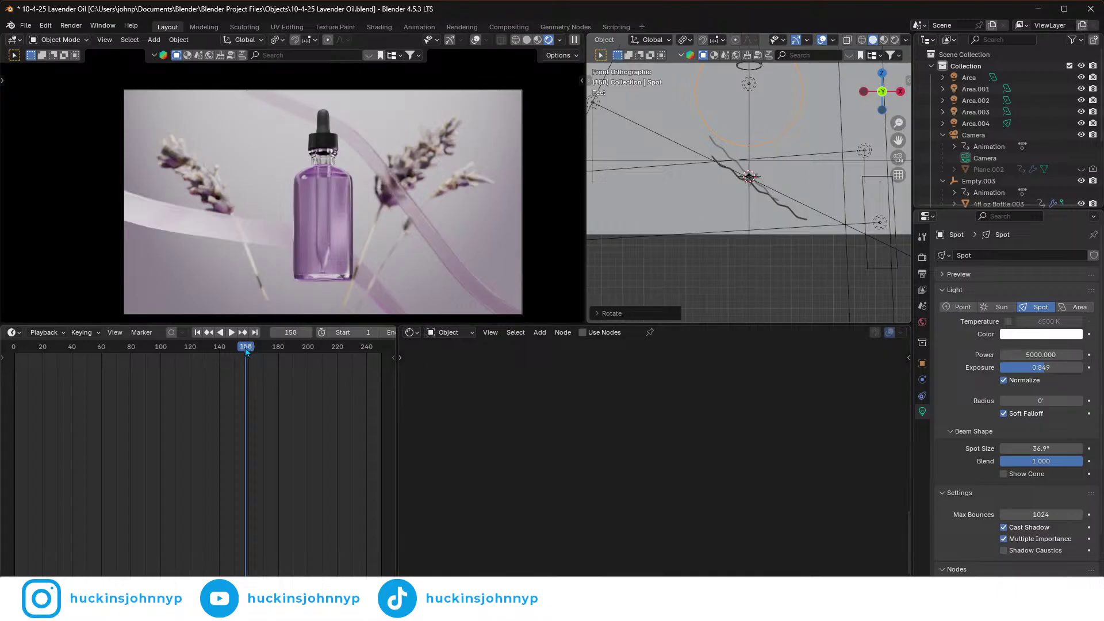
- Play the animation to review the spot lighting, restart it from frame 0 and stop at frame 34
key(space)
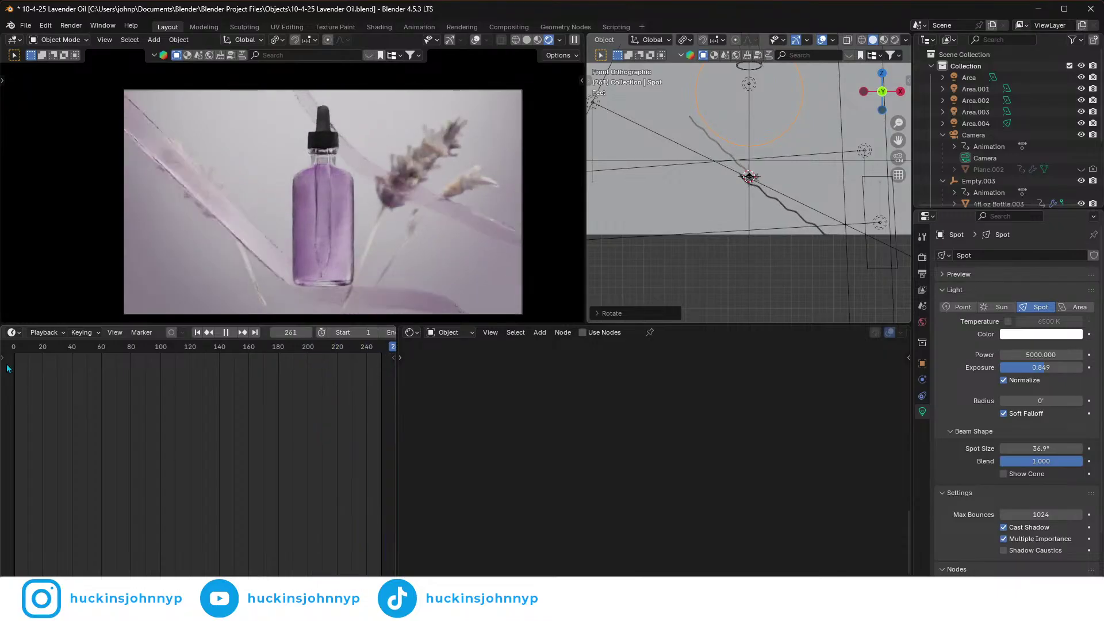
drag(14, 364, 12, 407)
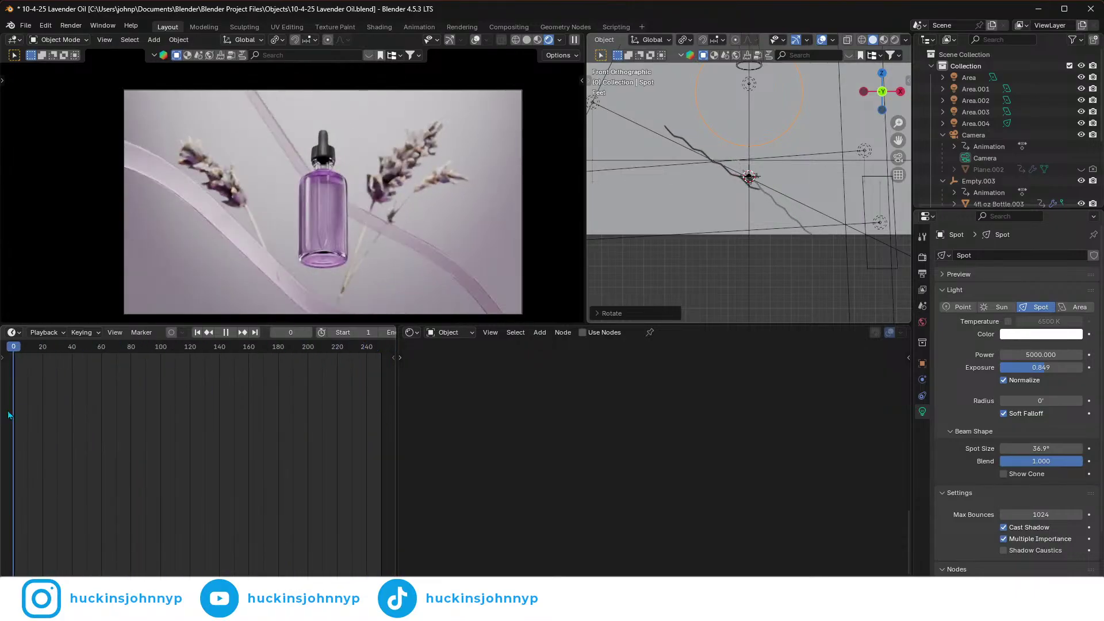
key(space)
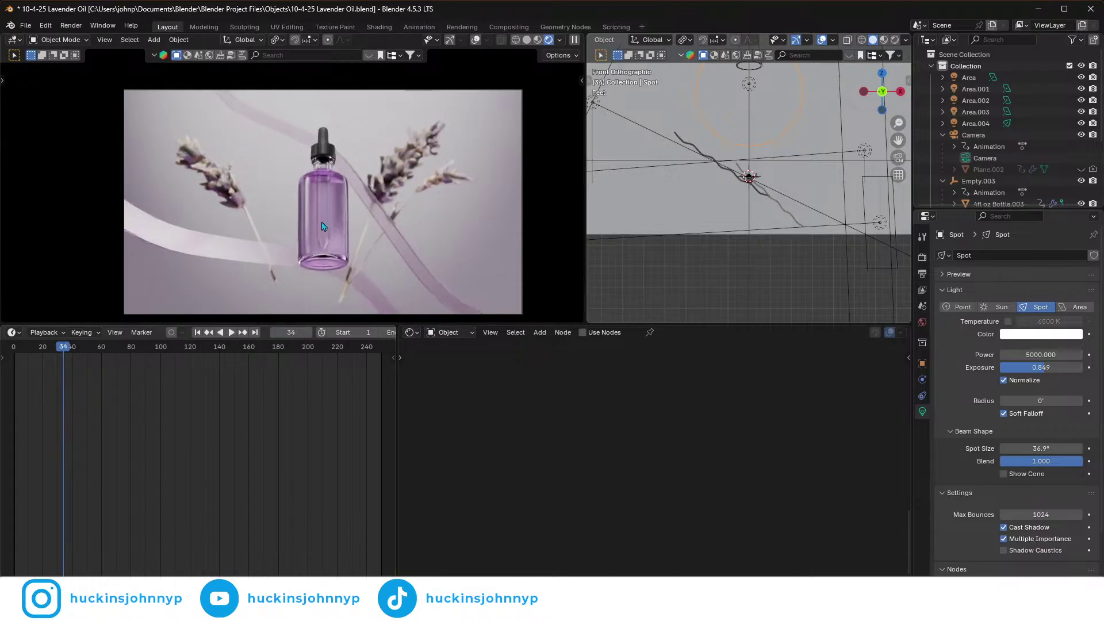
- Select the oil mesh inside the bottle and set its Mineral Oil Glass BSDF roughness to 0.203 and IOR to 1.400
click(322, 226)
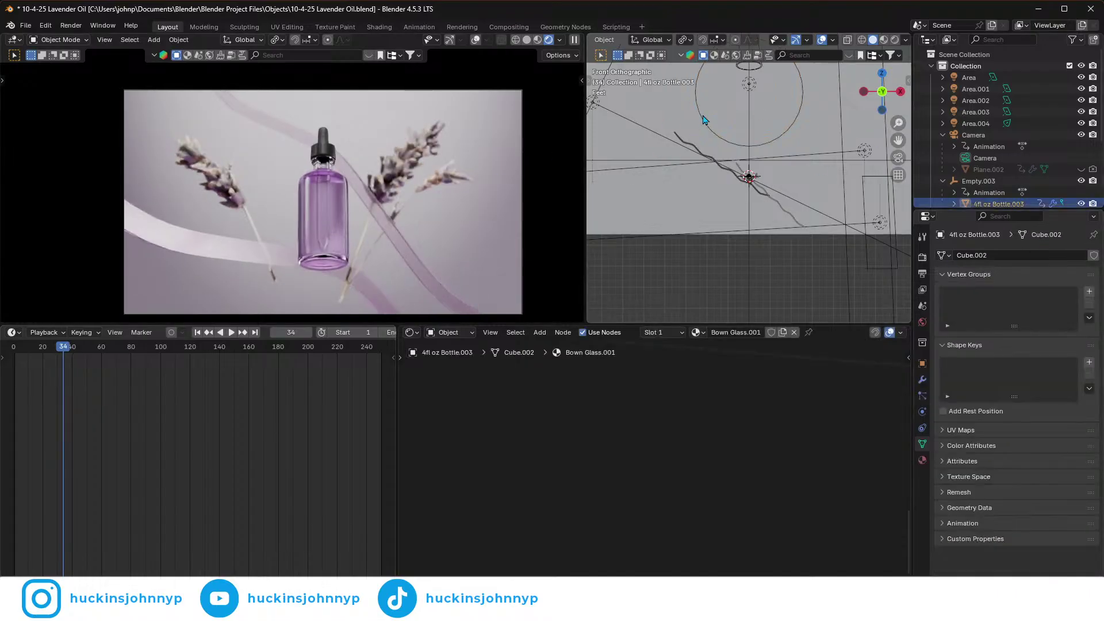
key(grave)
click(761, 215)
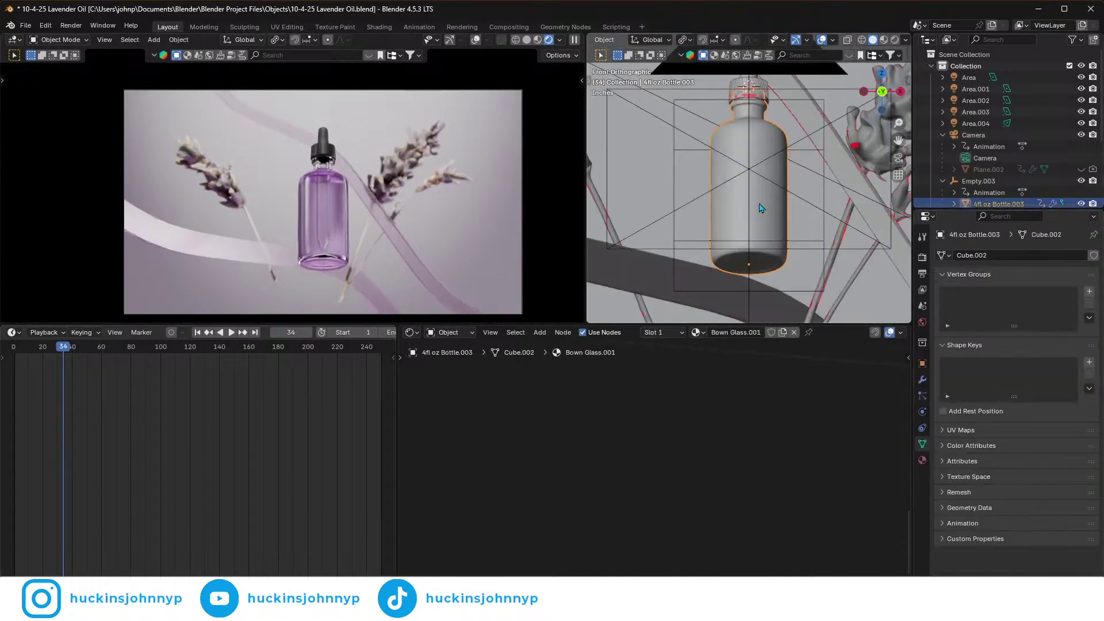
click(740, 217)
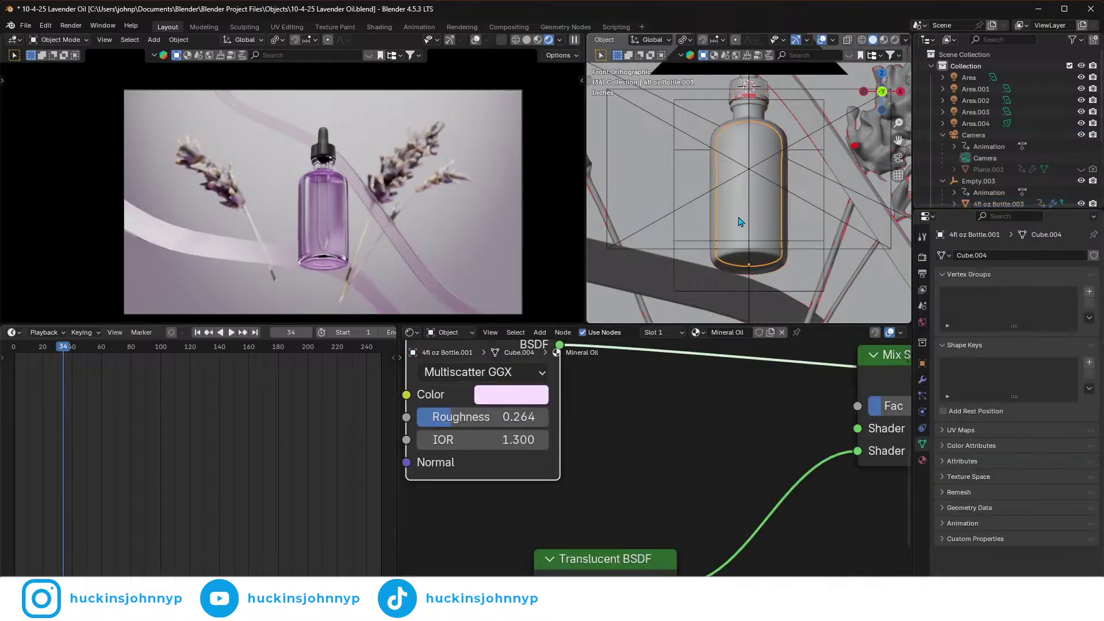
scroll(641, 454, down, 2)
click(550, 416)
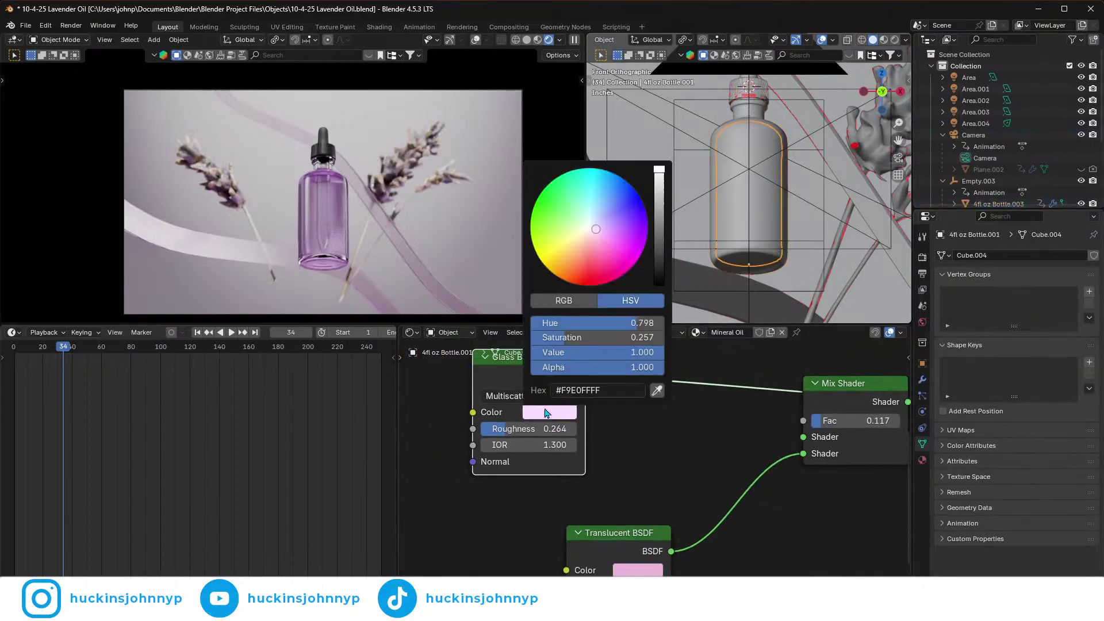
drag(603, 338, 548, 343)
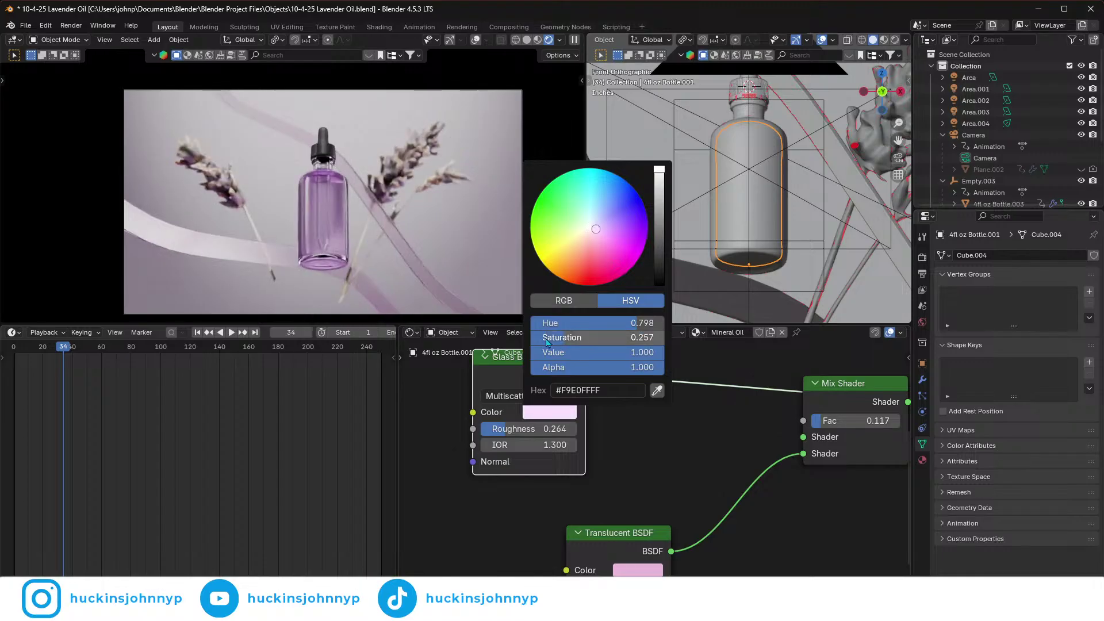
scroll(580, 428, down, 1)
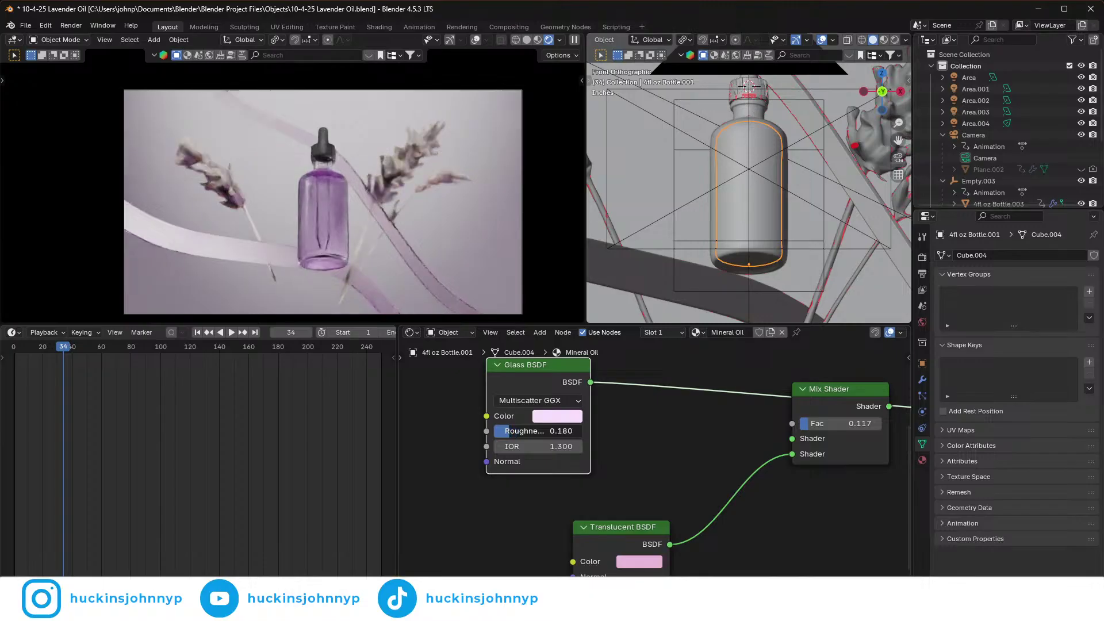
key(BackSpace)
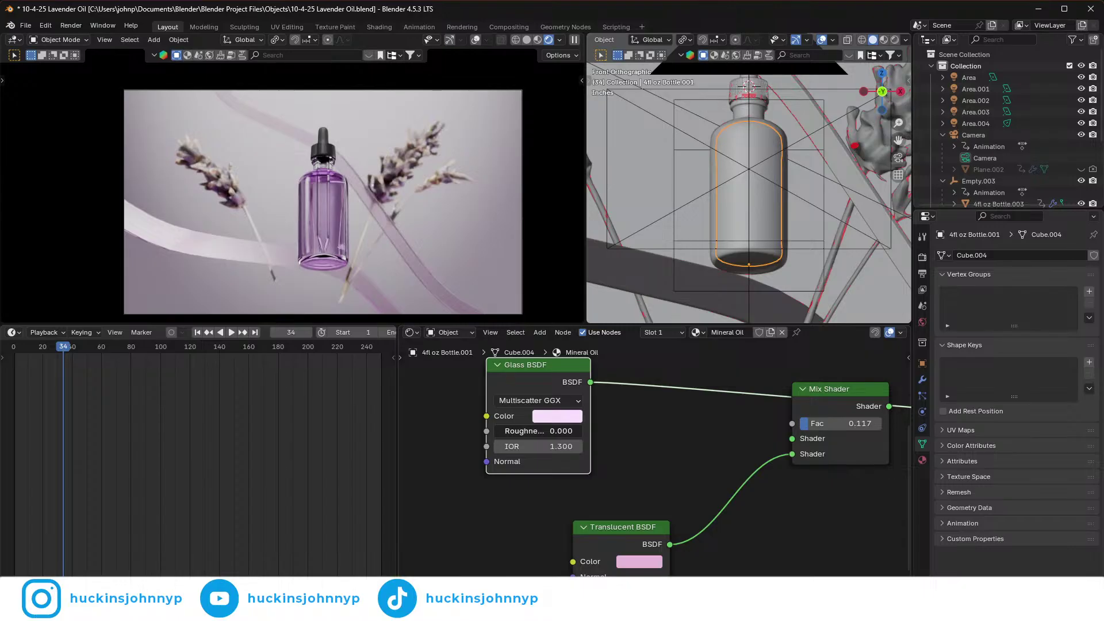
drag(538, 431, 649, 431)
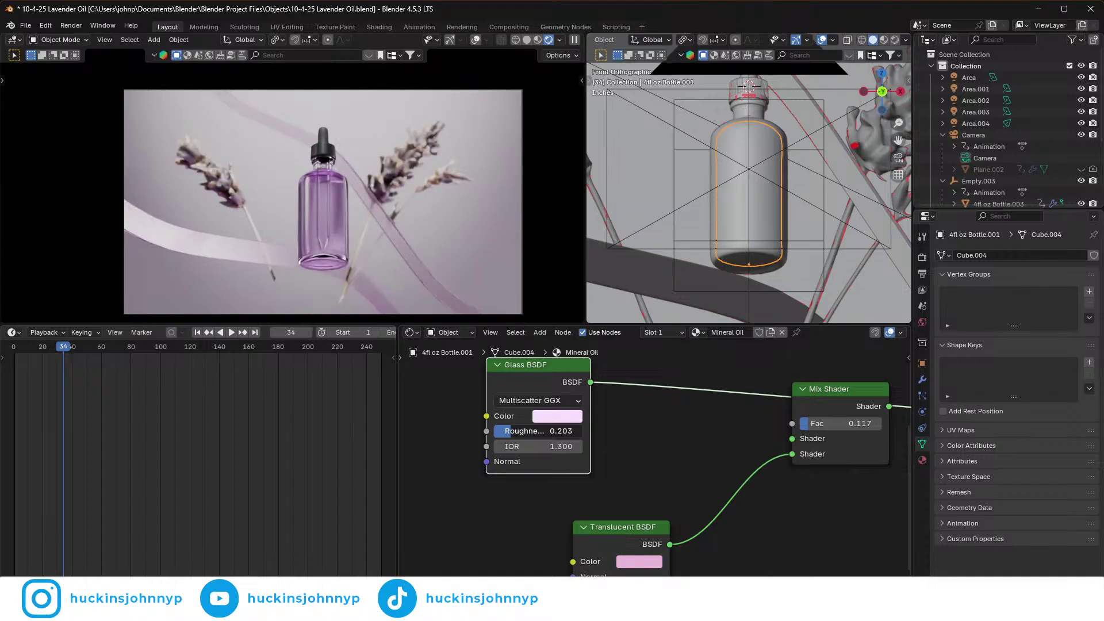
mouse_move(533, 447)
mouse_down()
mouse_move(571, 448)
mouse_move(527, 446)
mouse_up()
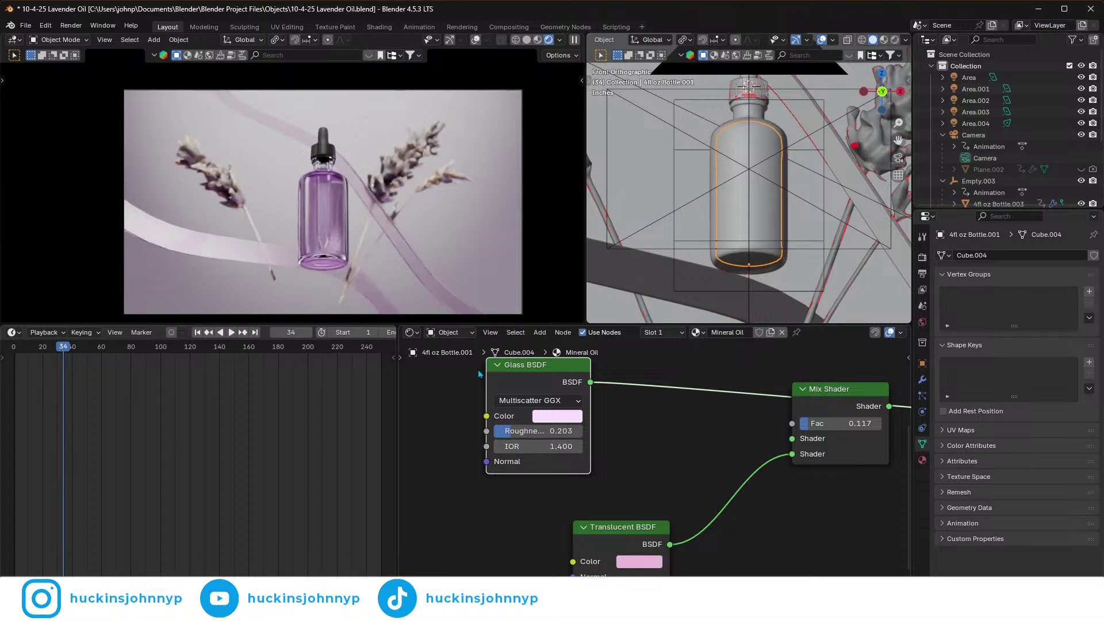
- Inspect the oil up close in the rendered view, then play the animation through to frame 248
scroll(329, 237, up, 4)
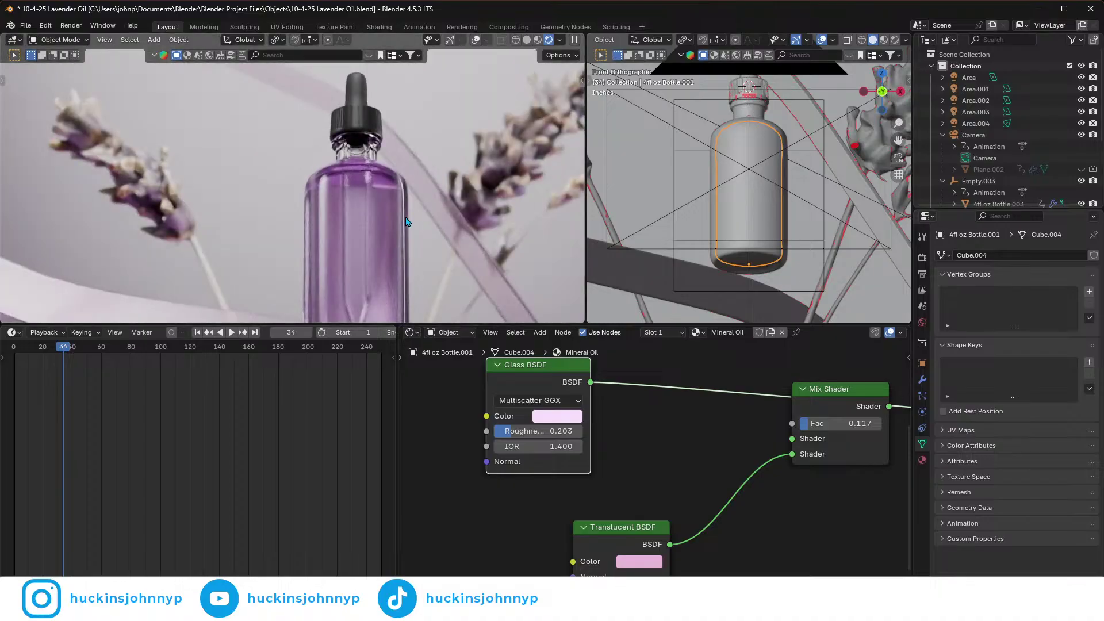
scroll(410, 222, up, 2)
scroll(396, 212, down, 5)
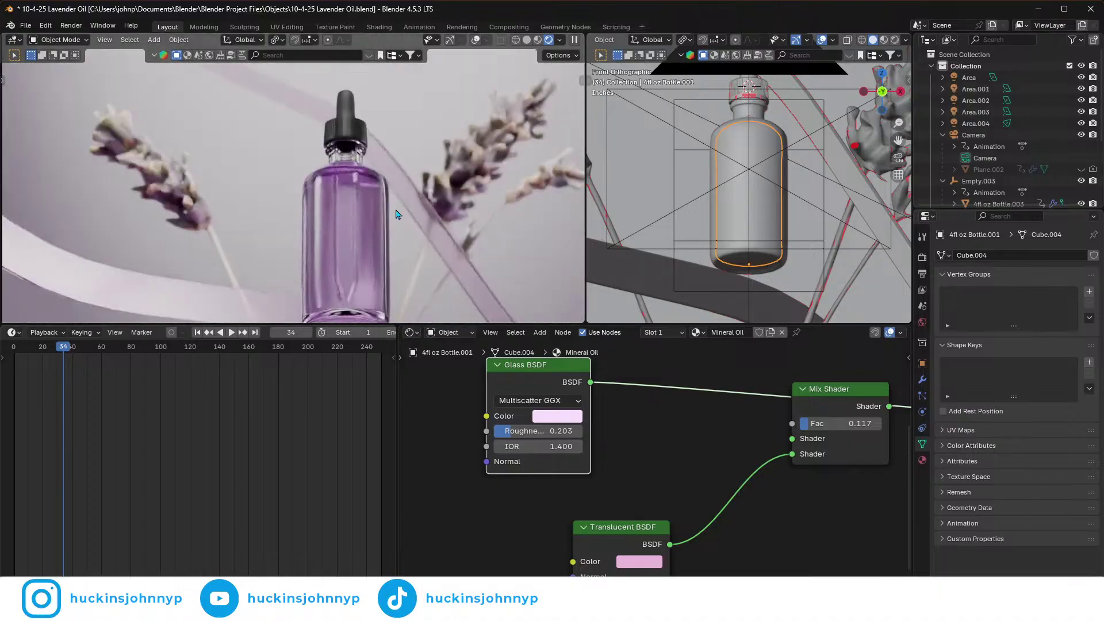
scroll(386, 225, down, 2)
key(space)
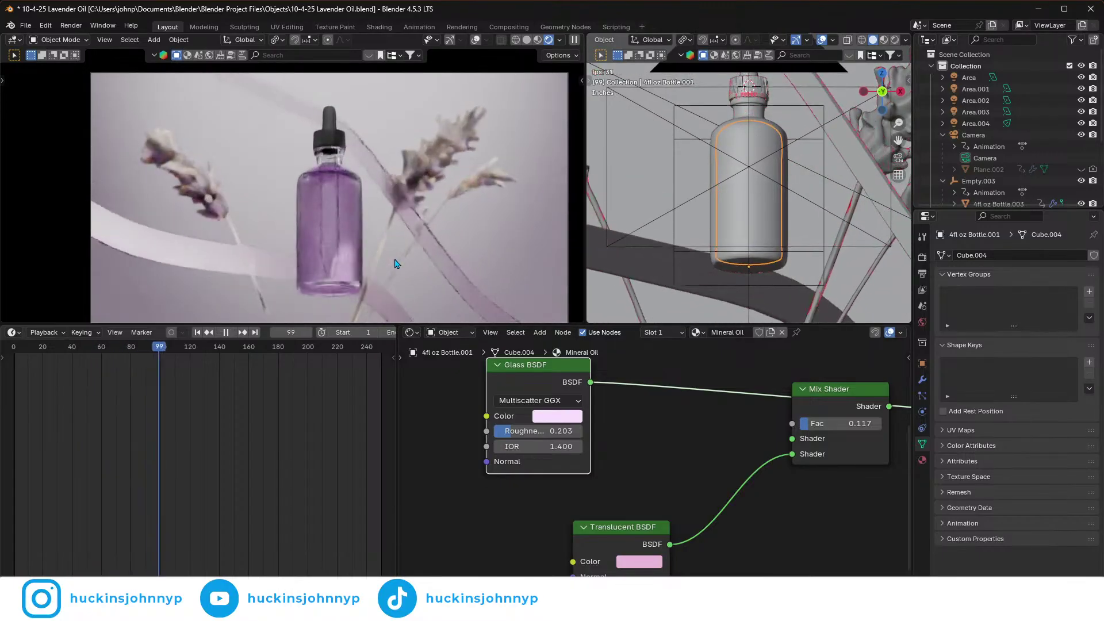
key(space)
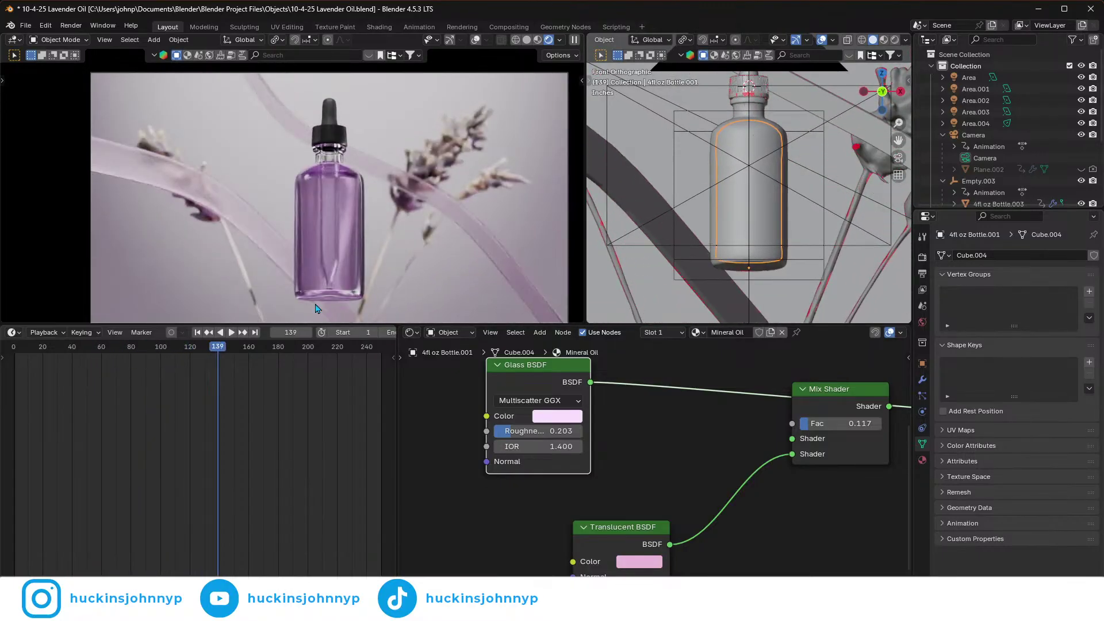
key(Right)
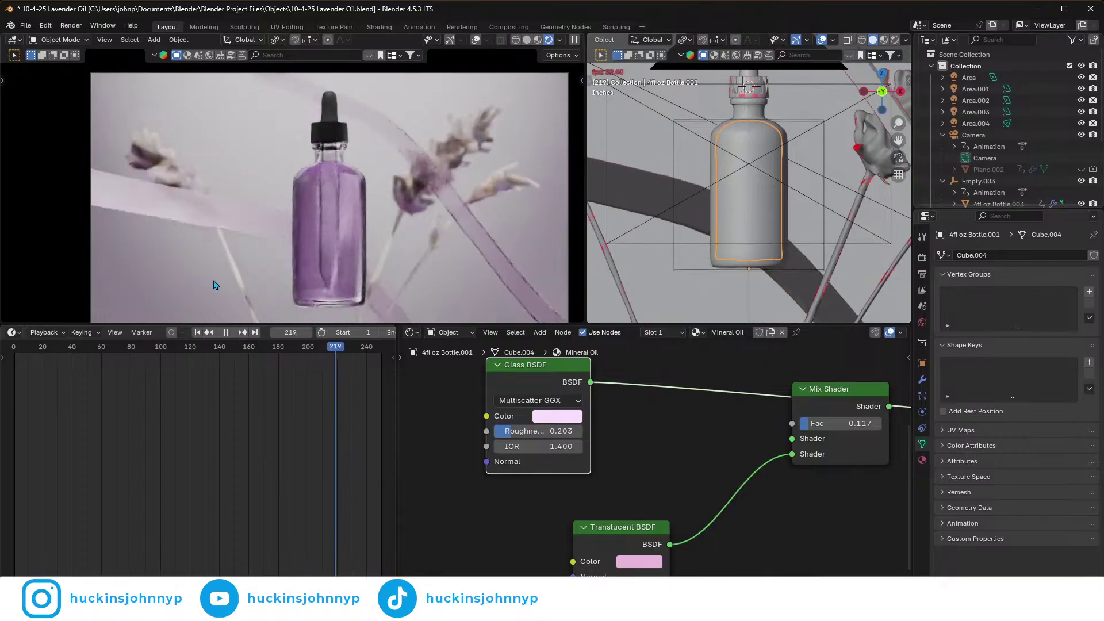
key(space)
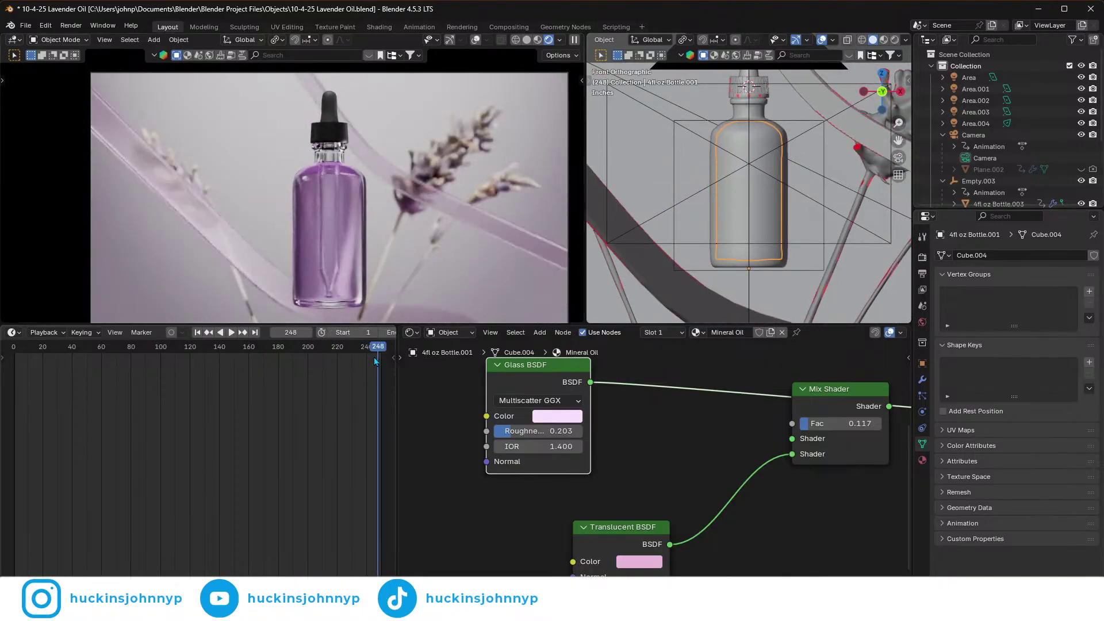
- Set the plastic cap material's roughness to 0.486, coat weight to 0.359 and coat roughness to 0.175
scroll(345, 139, up, 6)
shift+middle_drag(373, 153, 321, 283)
scroll(343, 211, up, 5)
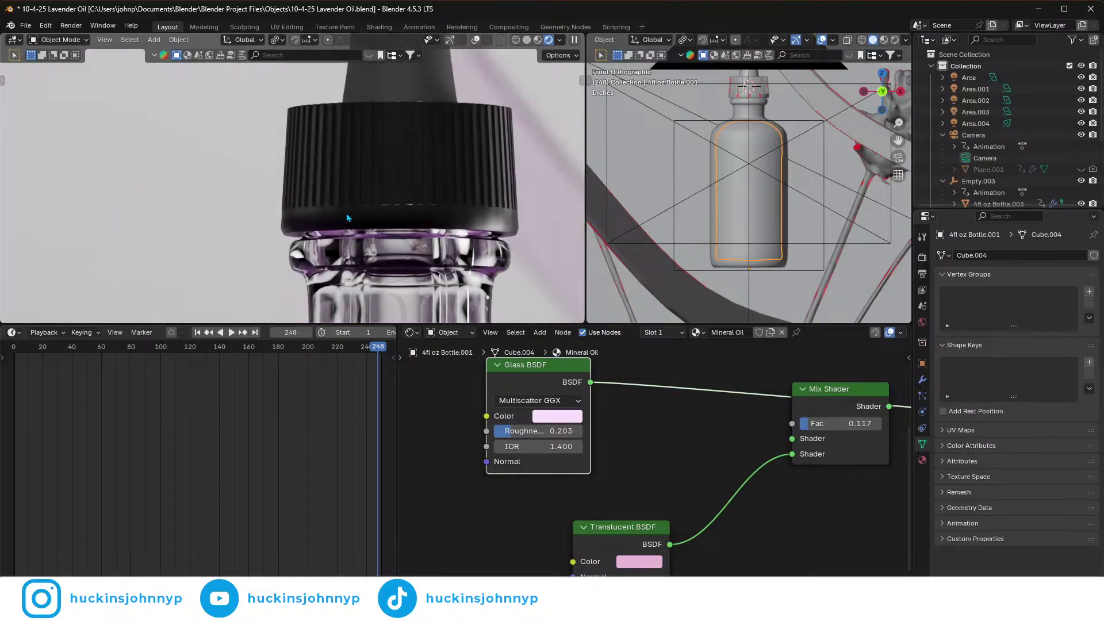
scroll(346, 217, down, 5)
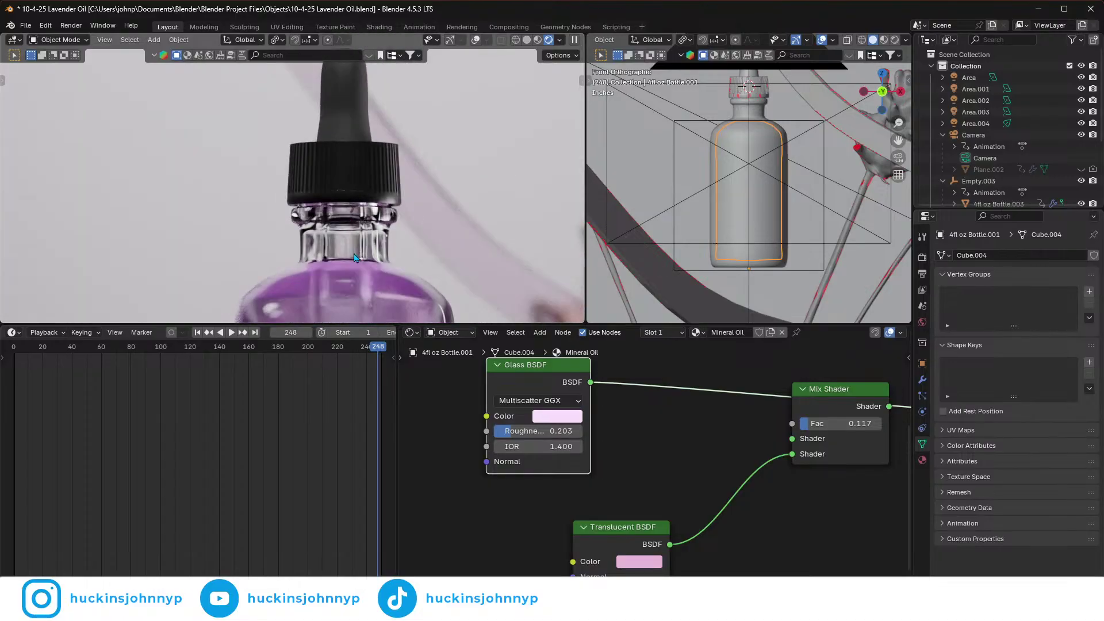
click(353, 188)
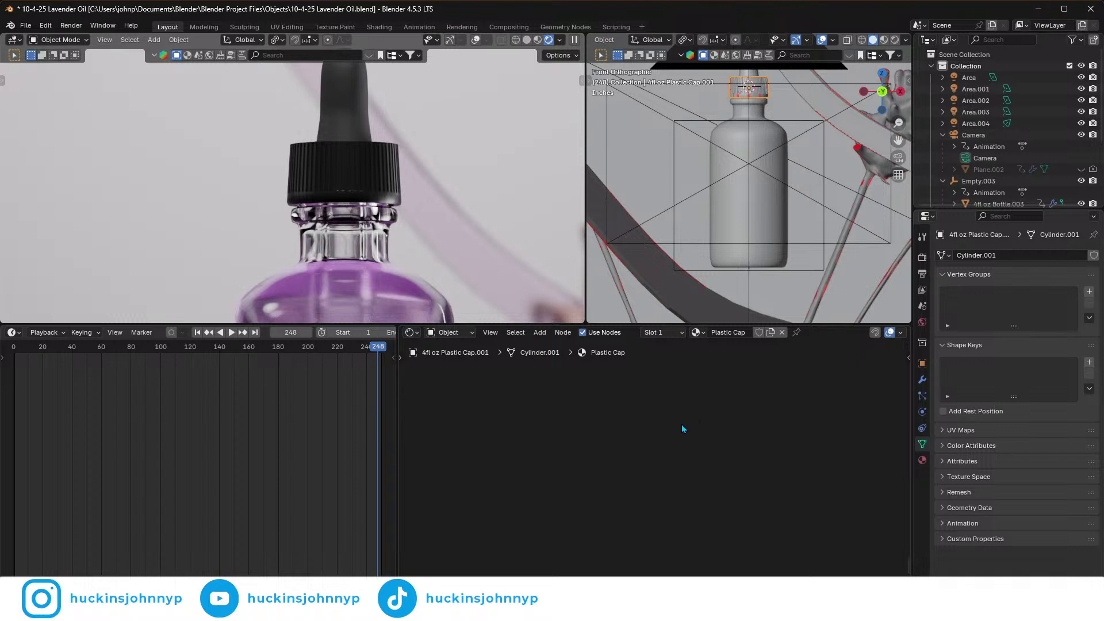
key(Home)
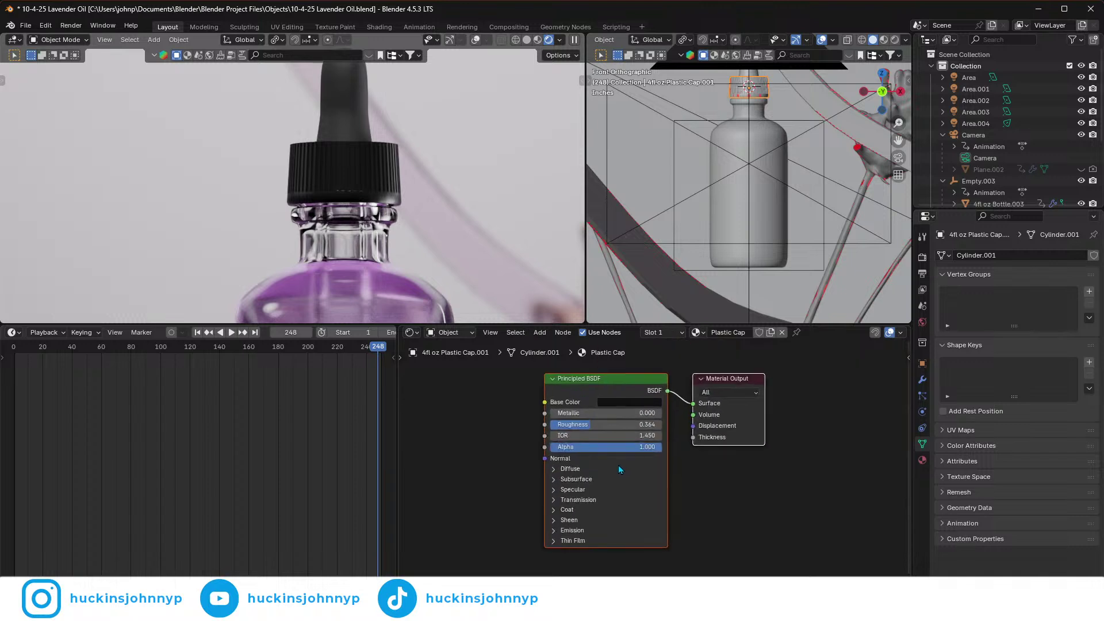
scroll(621, 467, up, 2)
mouse_move(592, 424)
mouse_down()
mouse_move(612, 424)
mouse_move(585, 411)
mouse_move(587, 396)
mouse_move(598, 395)
mouse_move(585, 396)
mouse_up()
scroll(488, 478, down, 1)
middle_drag(495, 479, 490, 453)
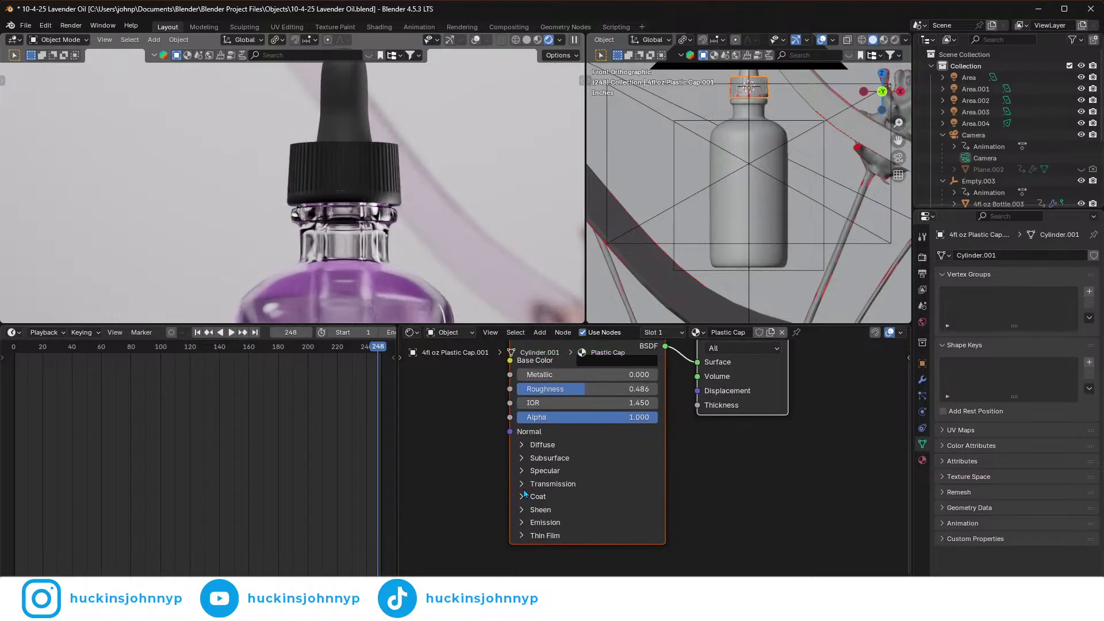
click(522, 497)
drag(555, 513, 577, 527)
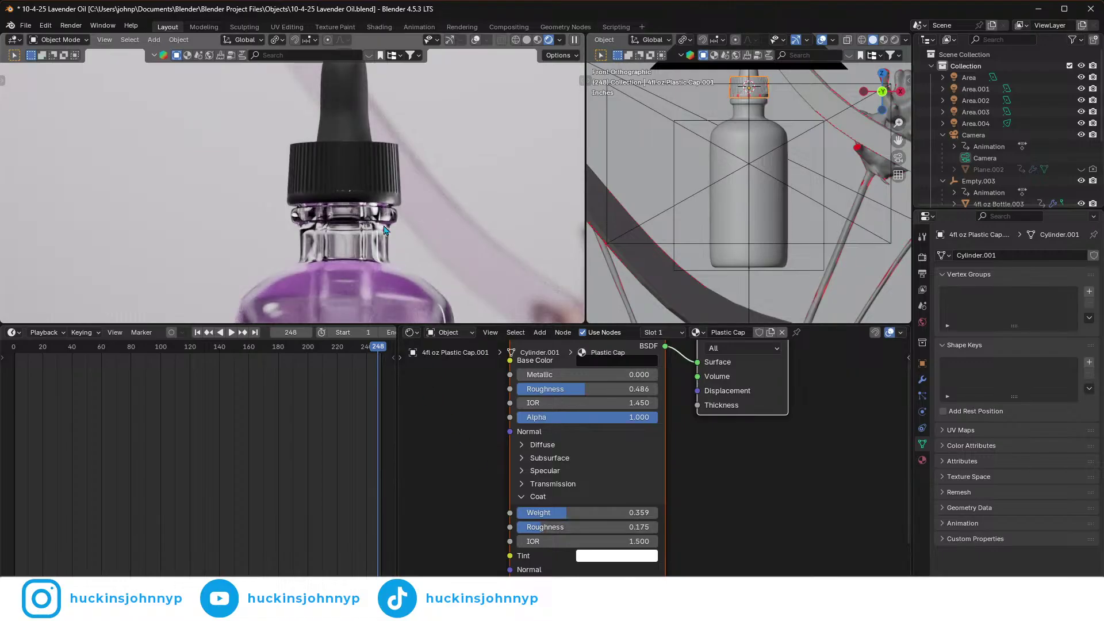
- Try two segments on the plastic cap's Bevel modifier, and remove that modifier
scroll(386, 216, up, 2)
scroll(386, 213, up, 2)
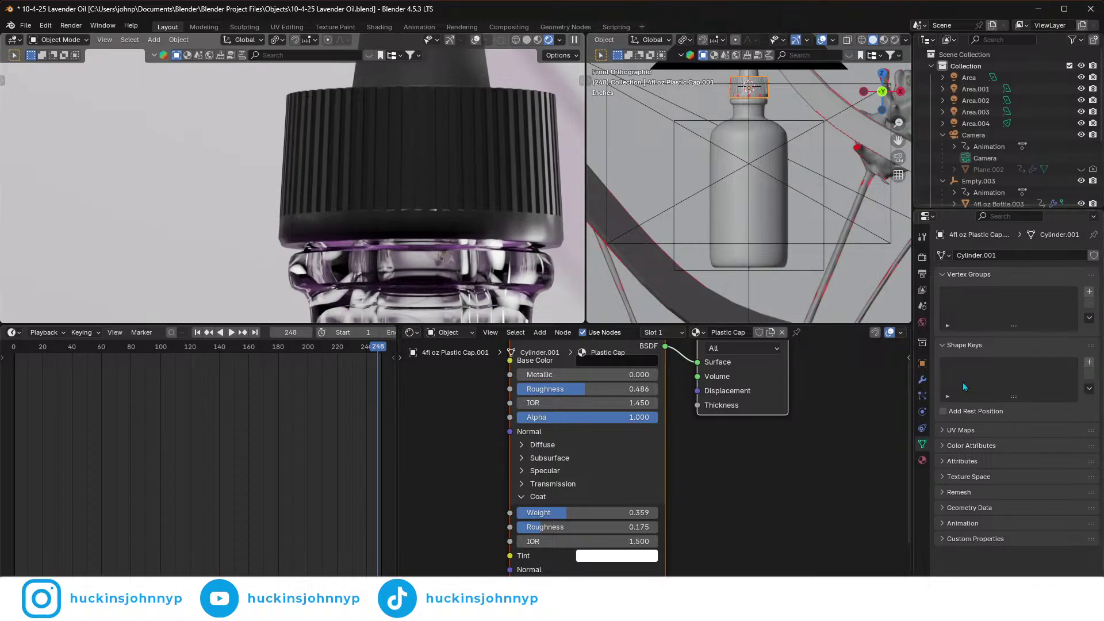
click(922, 378)
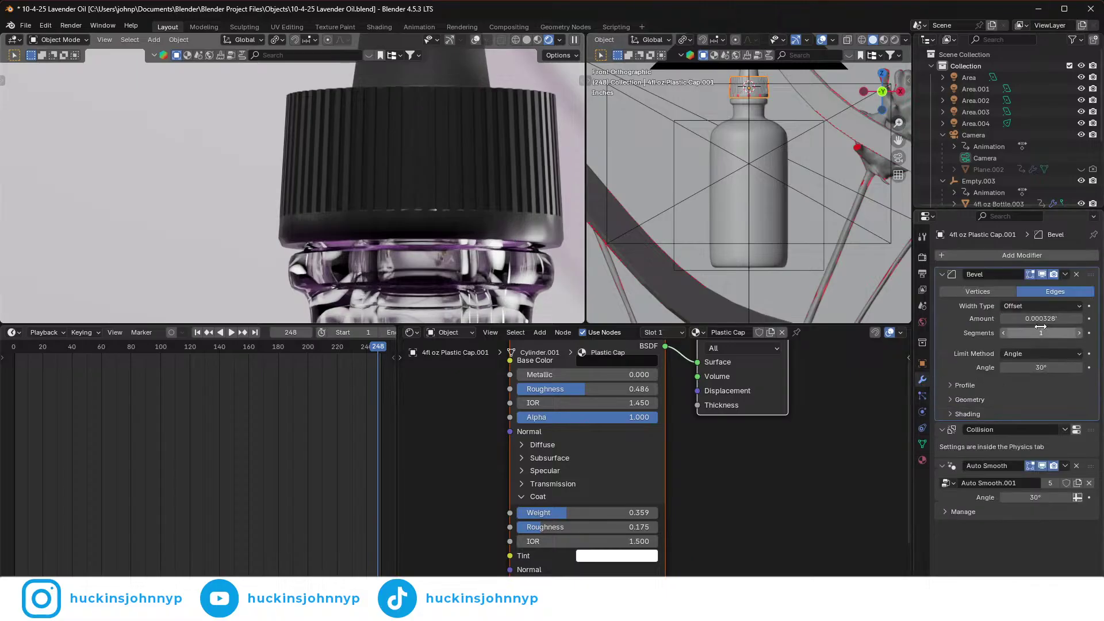
click(1078, 334)
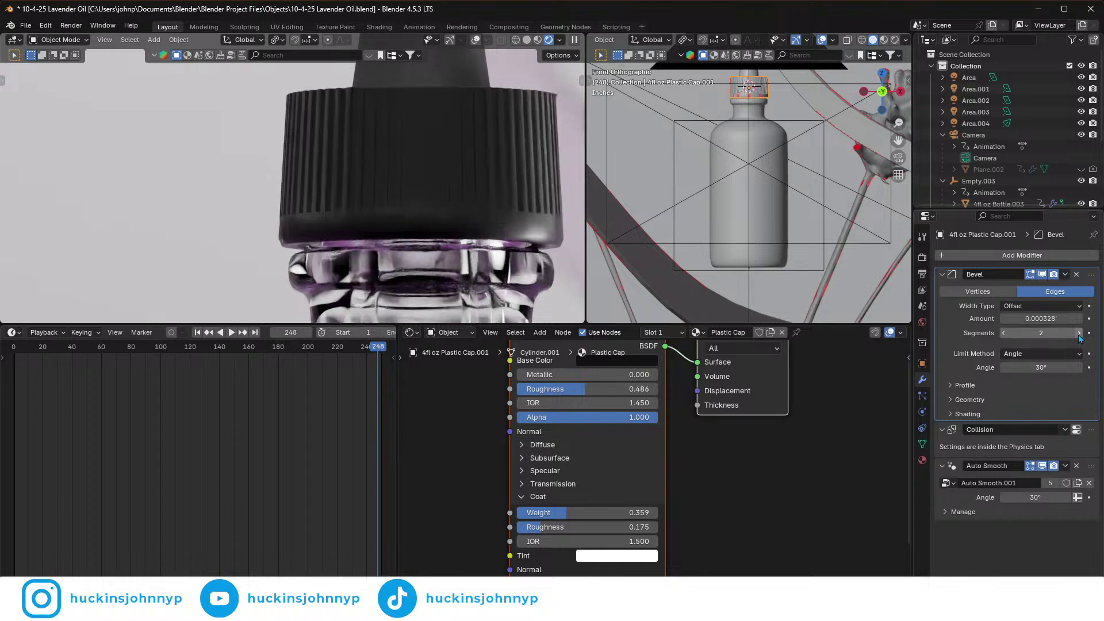
mouse_move(1044, 319)
mouse_down()
mouse_move(1057, 319)
mouse_move(1027, 319)
mouse_up()
click(1036, 320)
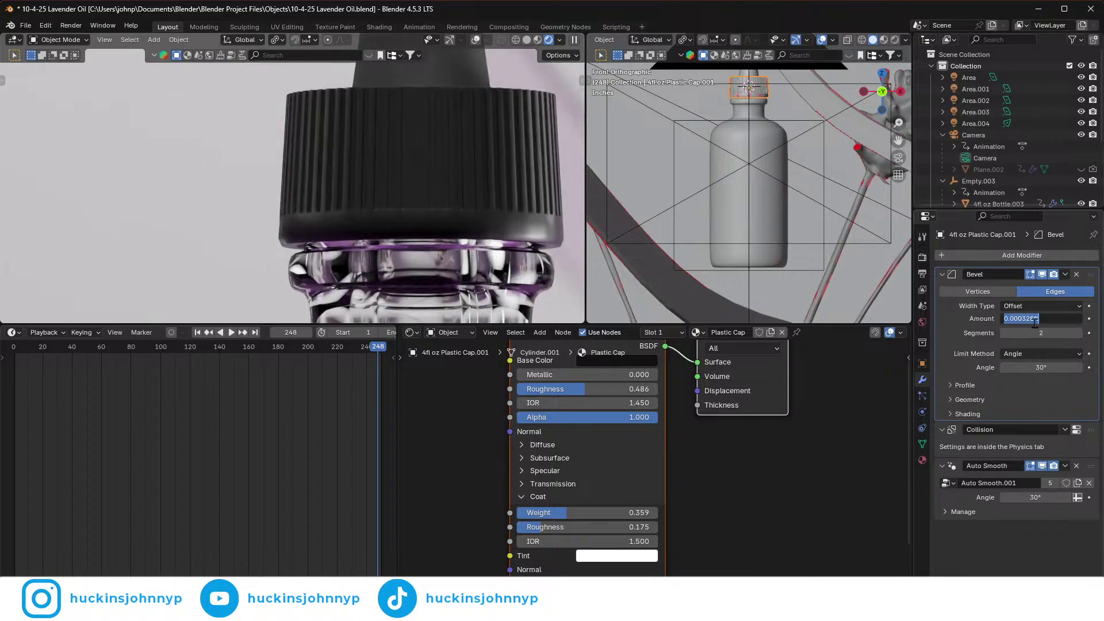
click(1076, 274)
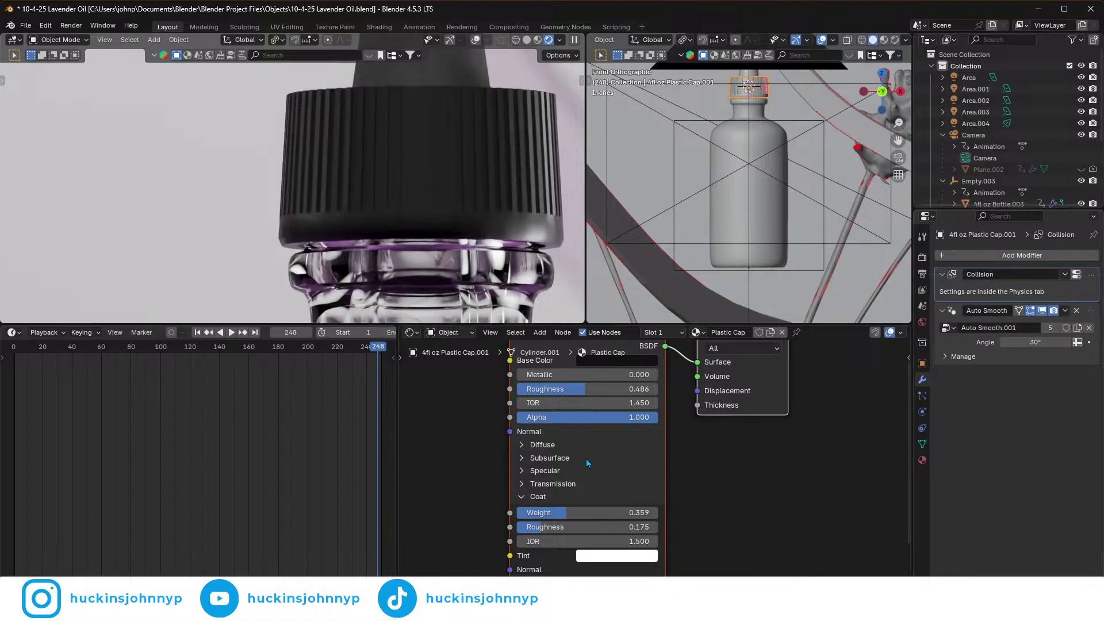
- Add a Bevel node to the Plastic Cap material, feeding the Normal input of the Principled BSDF
scroll(508, 463, down, 2)
middle_drag(523, 454, 574, 432)
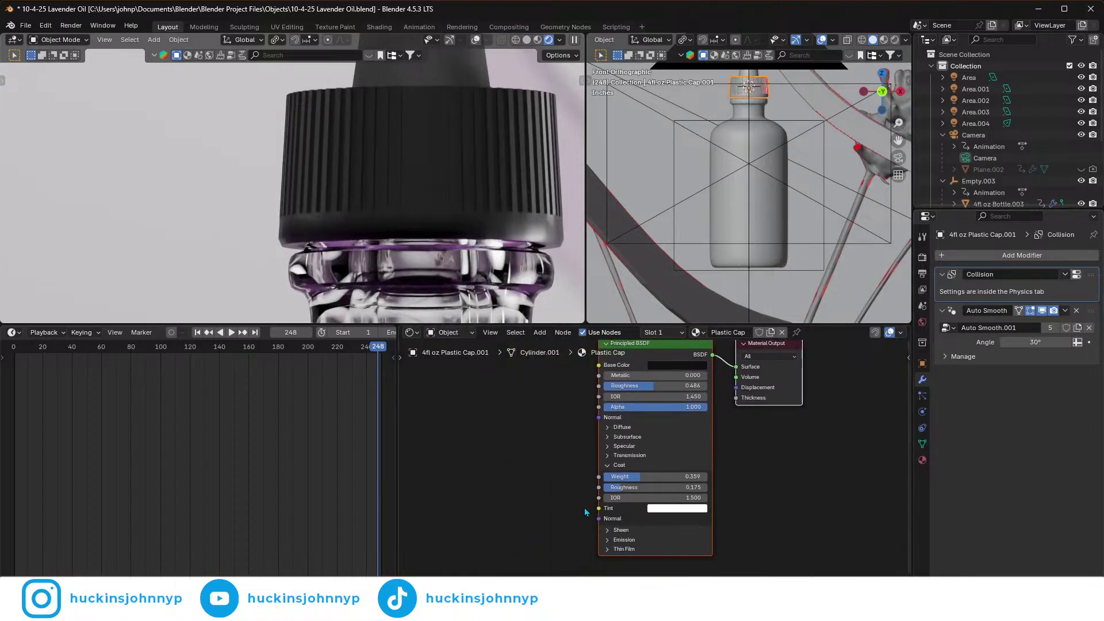
drag(598, 418, 539, 451)
text(bev)
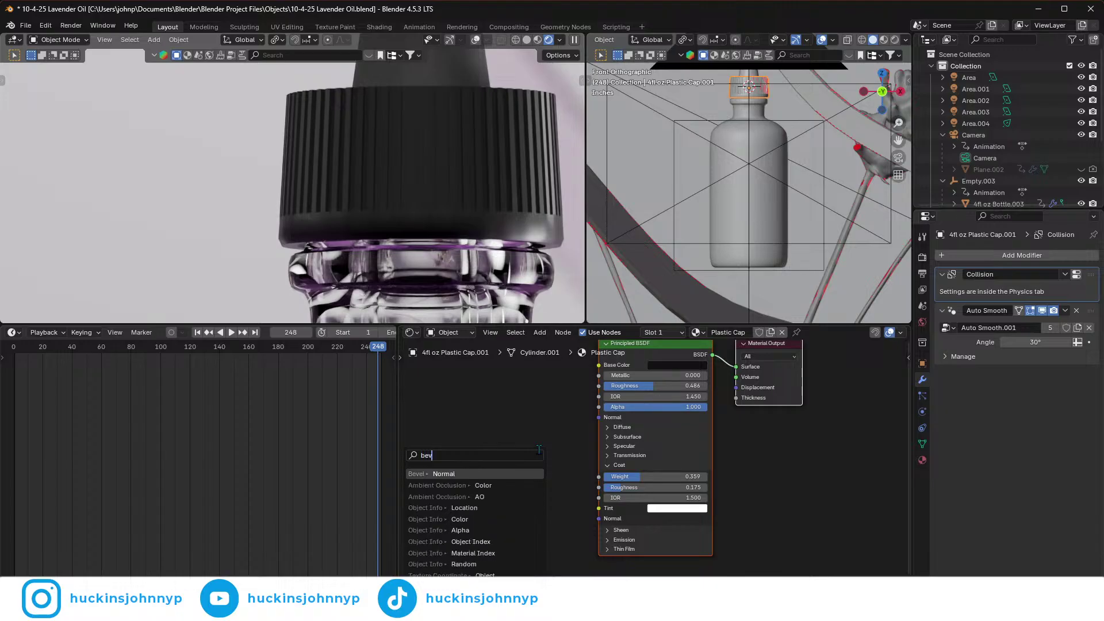
click(499, 474)
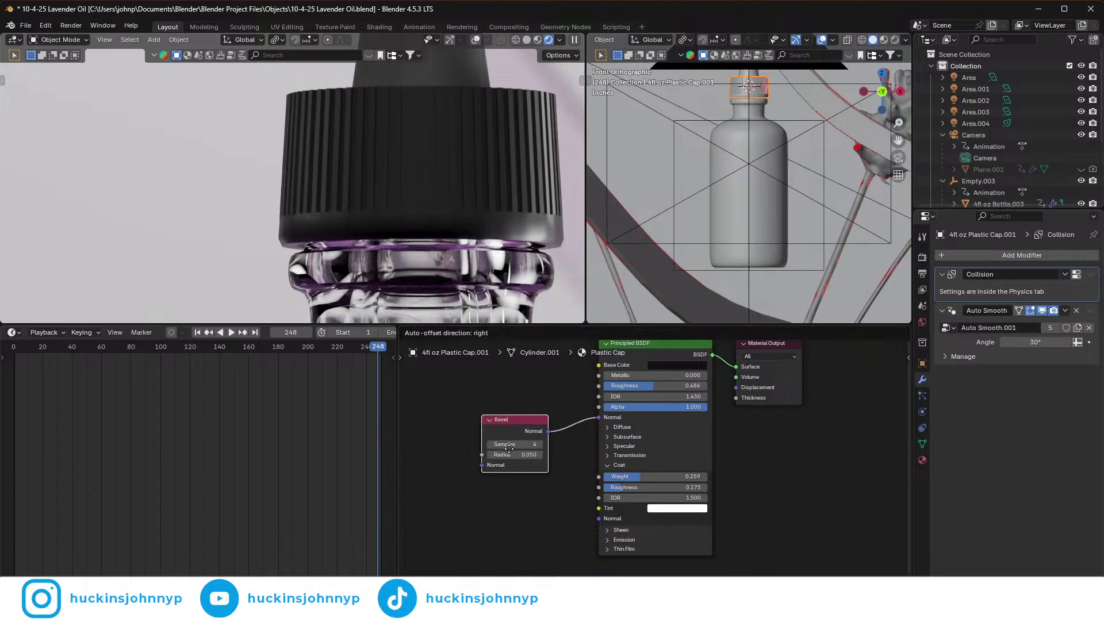
click(505, 474)
- Try a radius of 0.005 on the Bevel node
scroll(485, 487, up, 1)
scroll(490, 487, up, 2)
middle_drag(495, 487, 605, 472)
drag(604, 472, 581, 472)
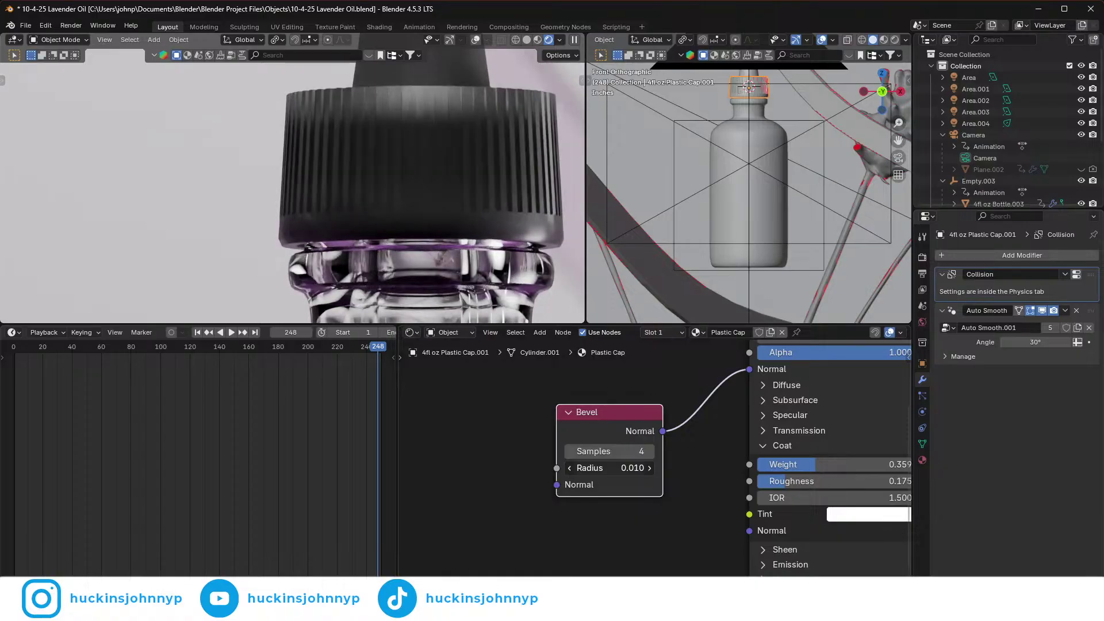
click(618, 470)
key(BackSpace)
text(.005)
key(Return)
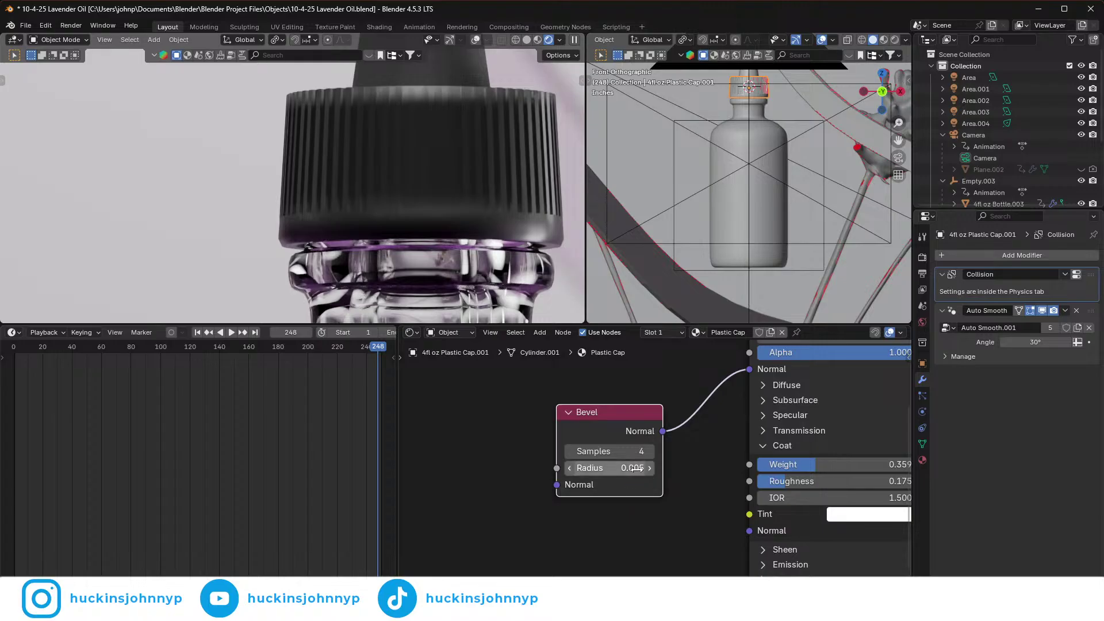
- Set the Bevel node's samples to 16 and its radius to 0.001
click(629, 451)
text(16)
key(Return)
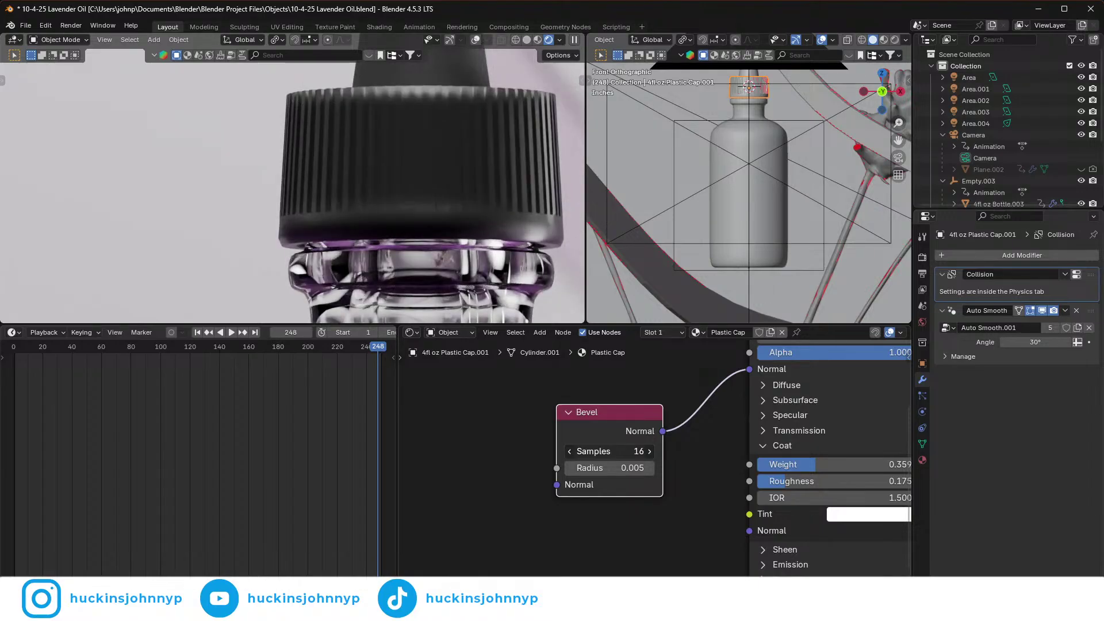
click(608, 469)
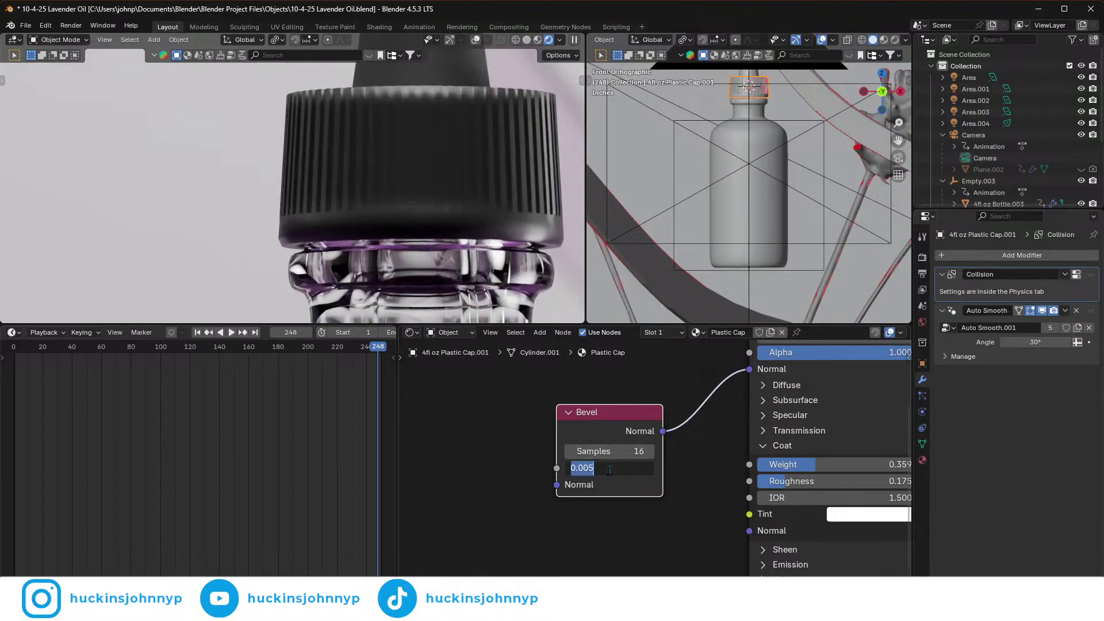
click(587, 467)
key(Delete)
text(1)
key(Return)
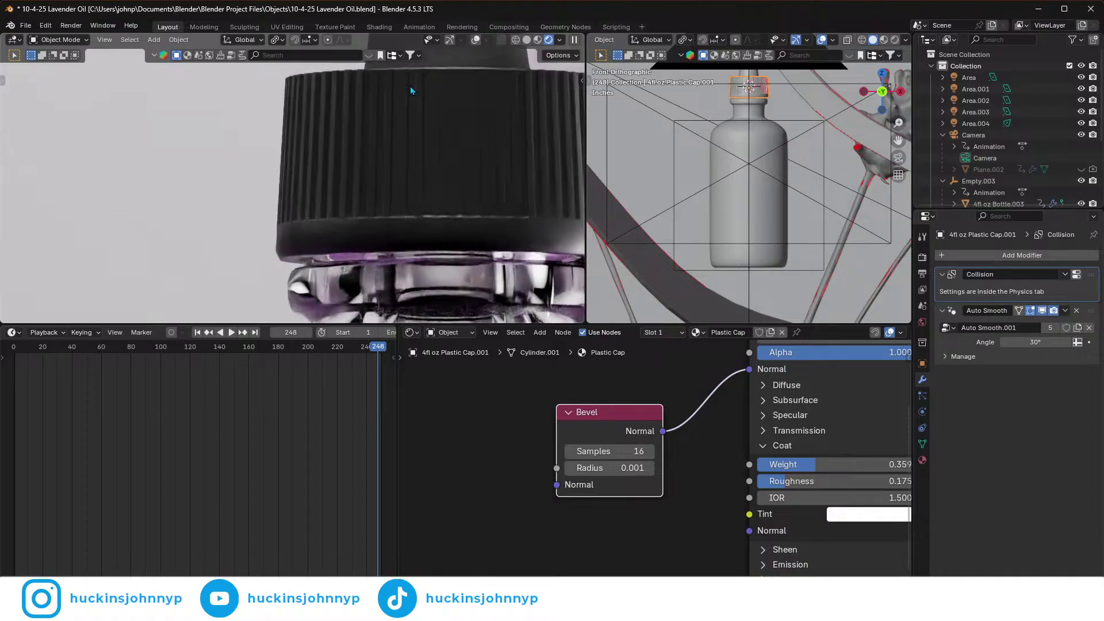
- Examine the cap's ribbed edges and lower rim up close in the rendered view, including at frame 38
scroll(440, 92, up, 5)
scroll(443, 114, up, 1)
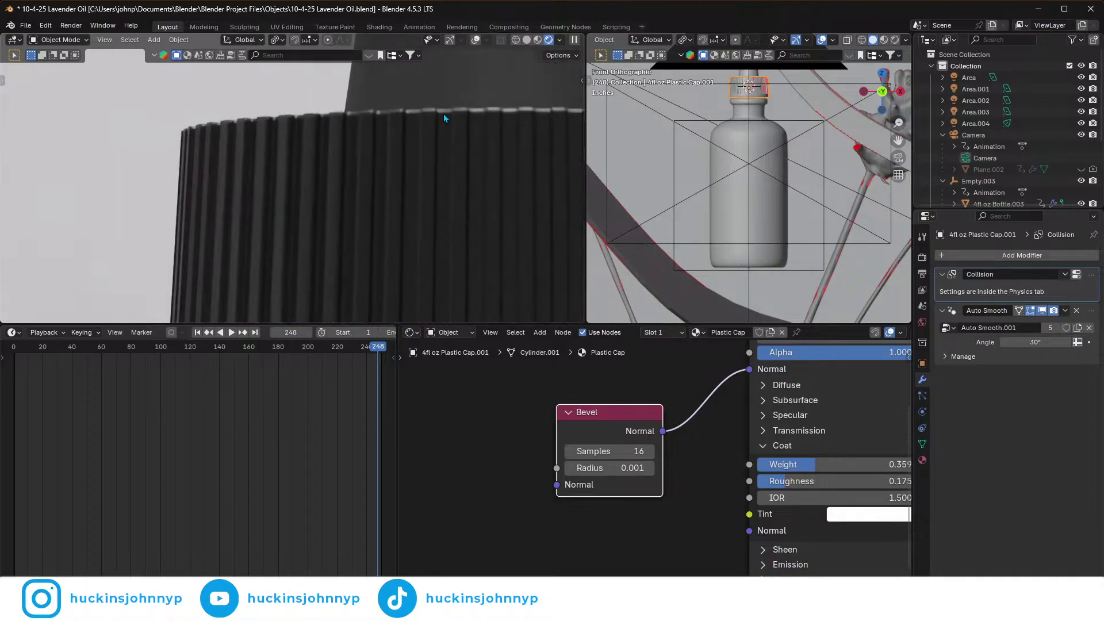
scroll(453, 112, up, 2)
scroll(451, 138, down, 5)
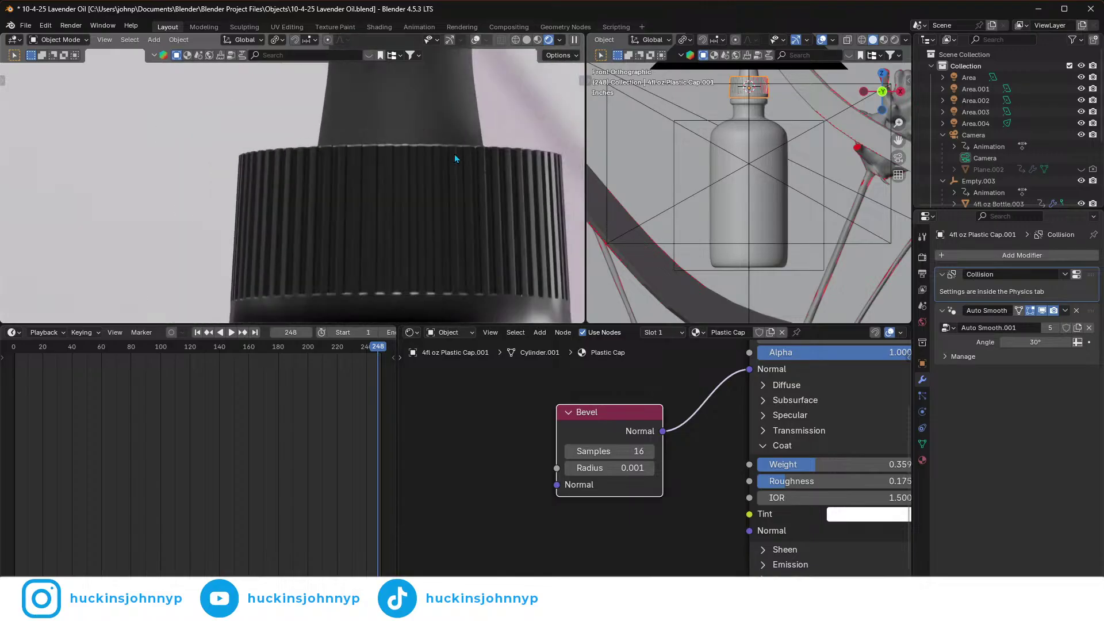
key(space)
drag(377, 353, 68, 377)
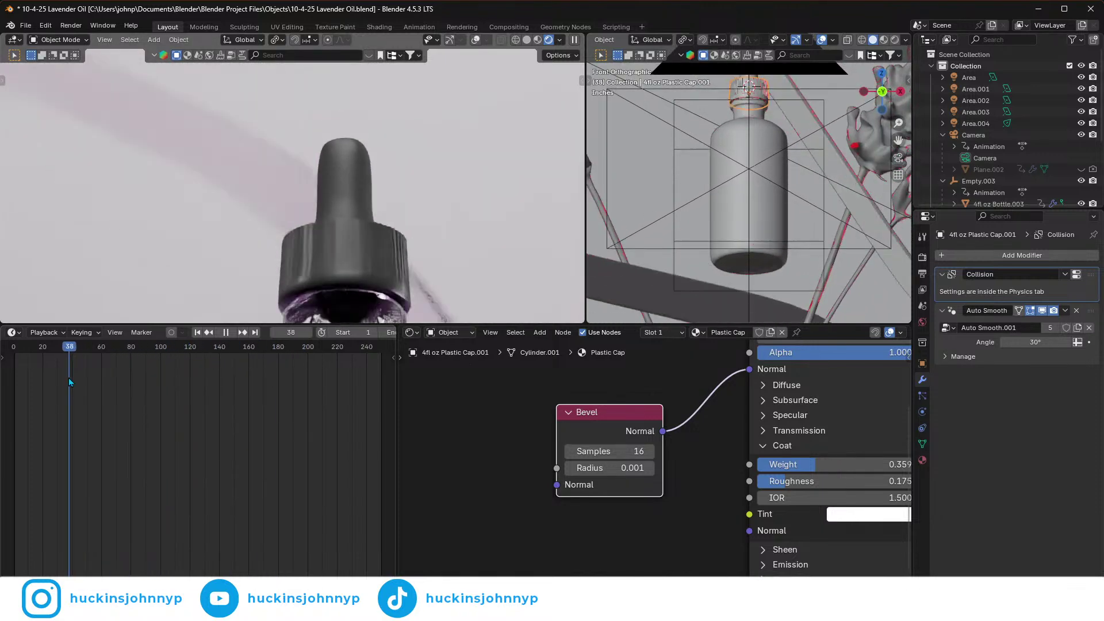
key(space)
scroll(360, 247, up, 6)
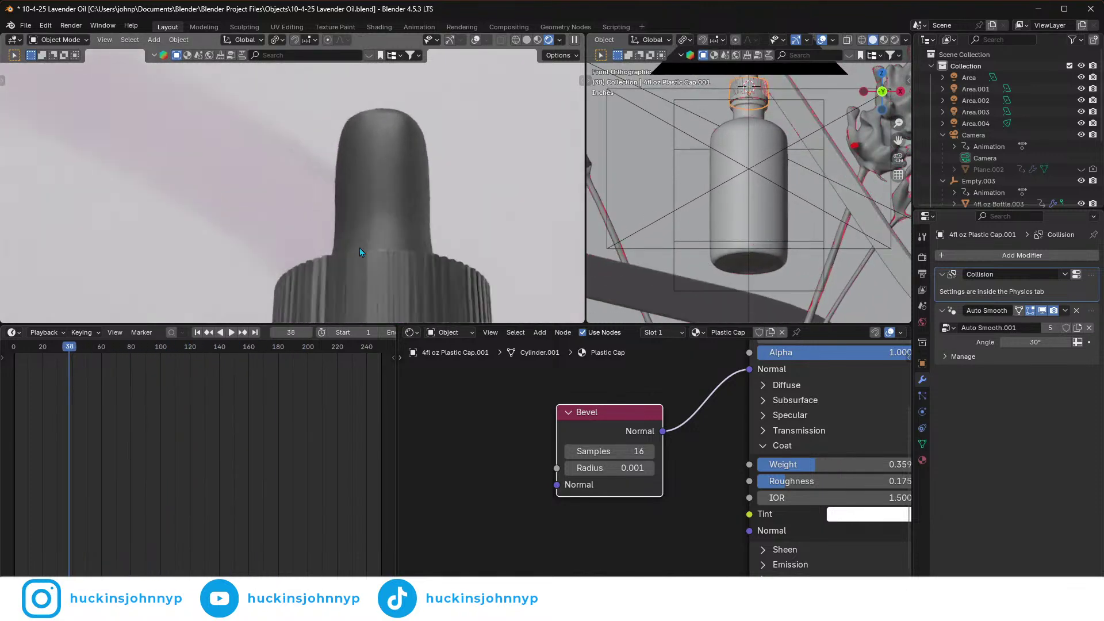
scroll(359, 188, up, 3)
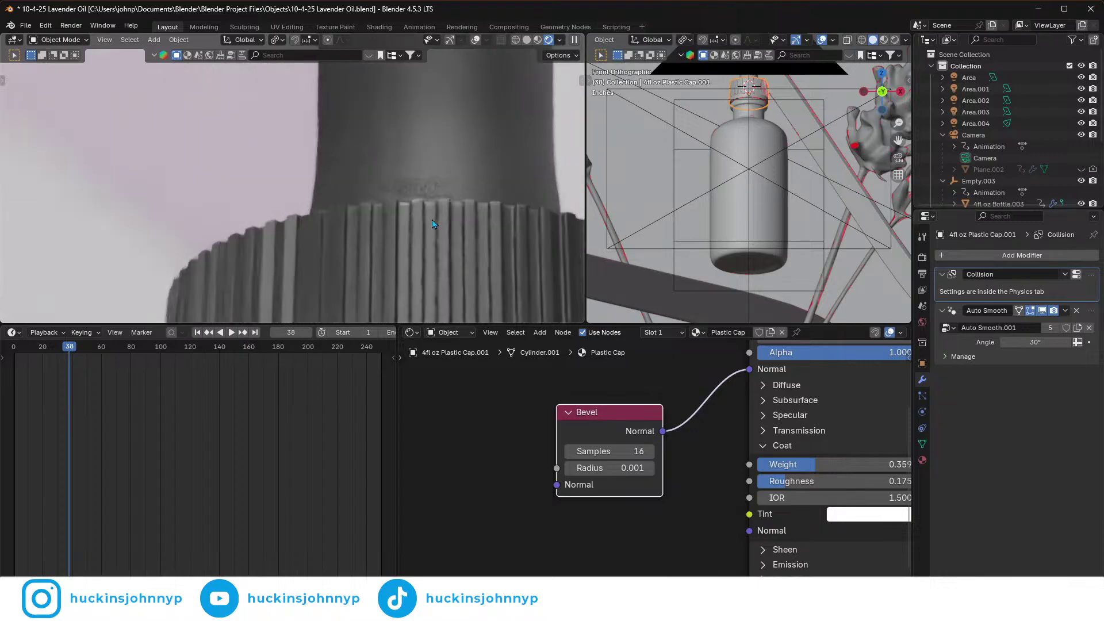
scroll(327, 230, up, 3)
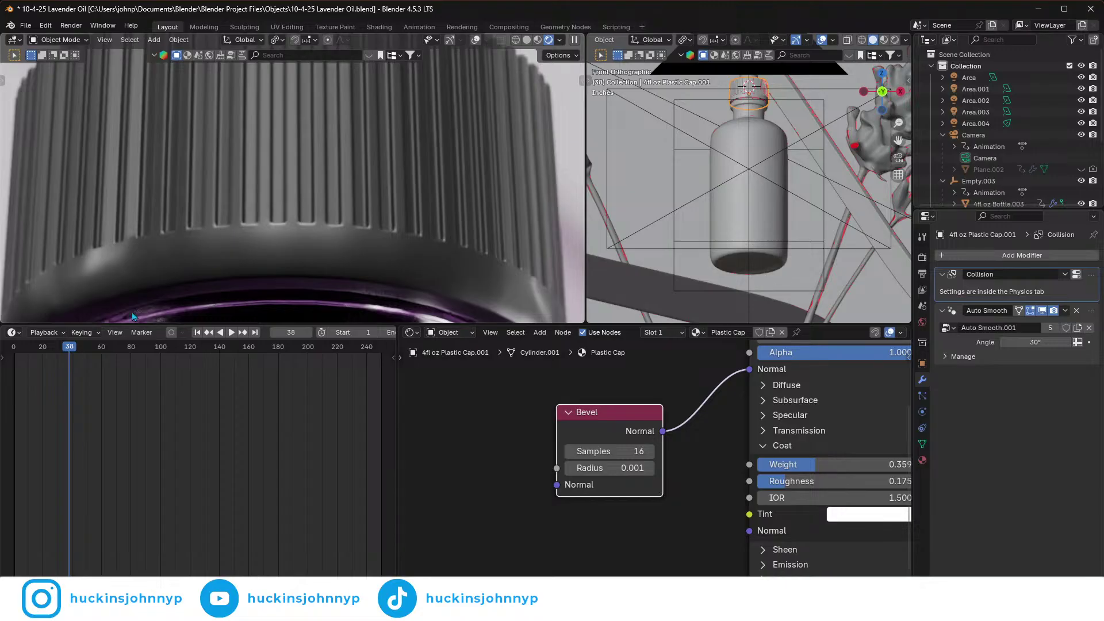
scroll(241, 257, down, 4)
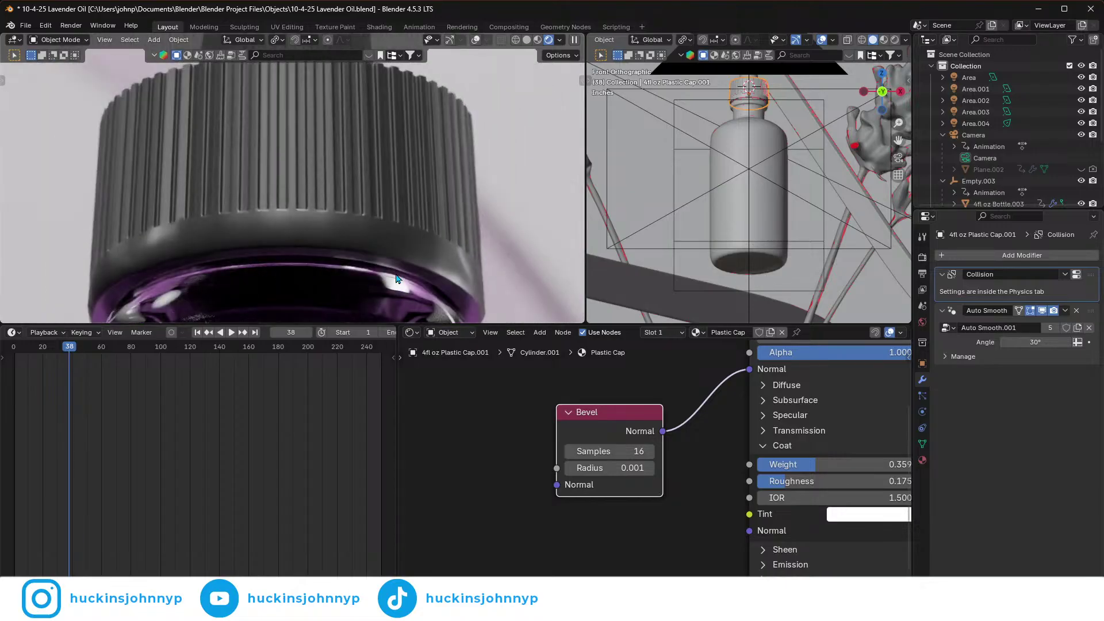
scroll(401, 277, down, 1)
scroll(765, 128, up, 2)
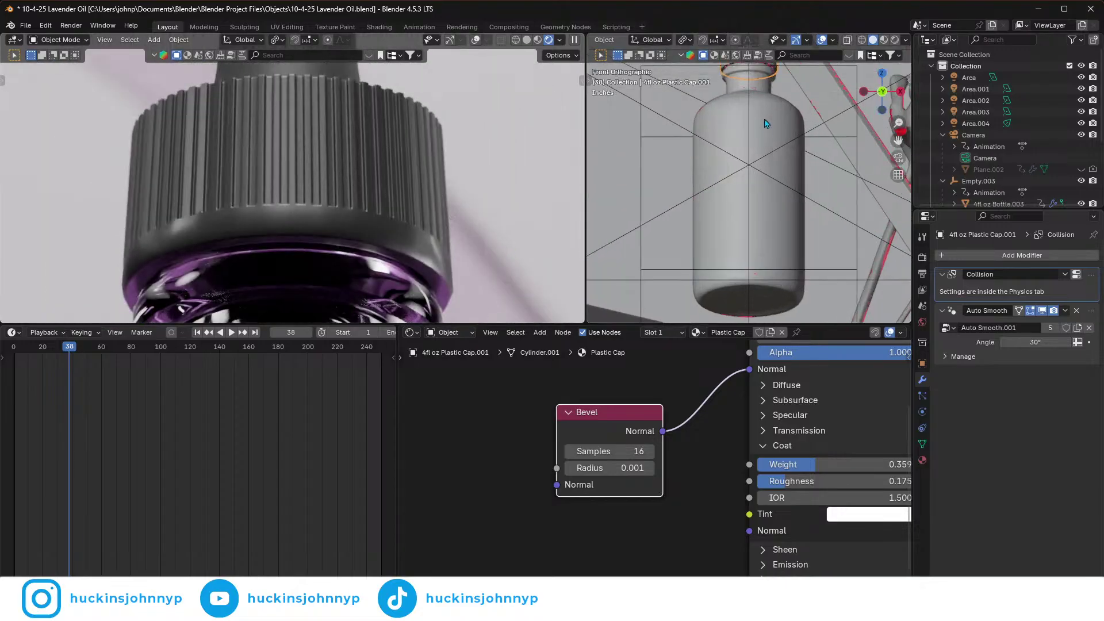
- Bevel the outer edge loop at the bottom rim of the cap mesh with one segment and an offset of about 0.0012'
scroll(760, 92, up, 5)
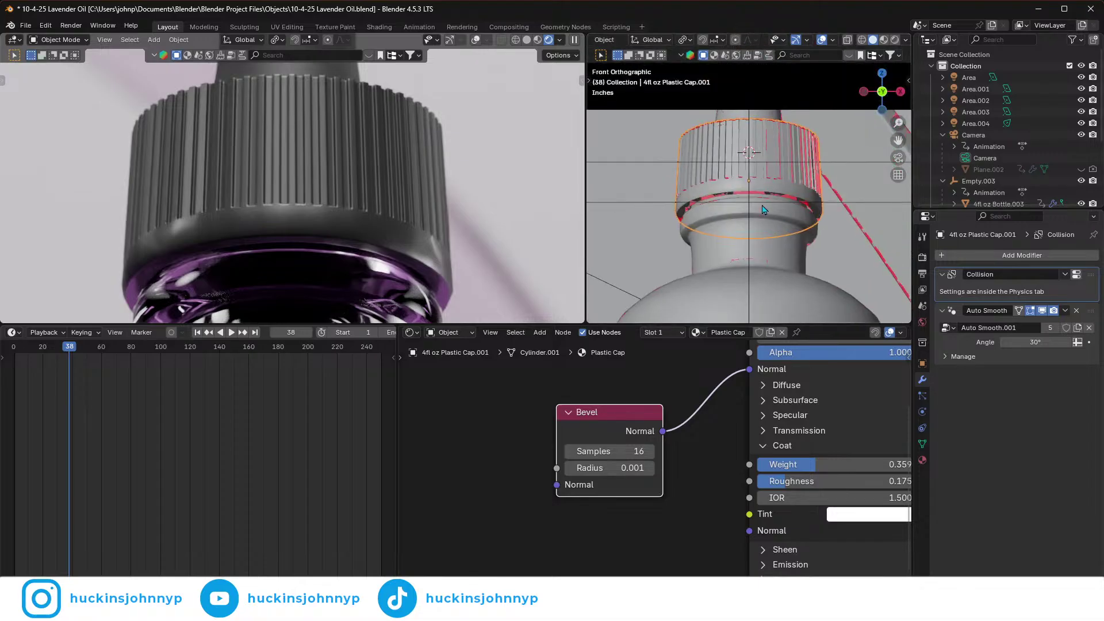
middle_drag(759, 203, 741, 175)
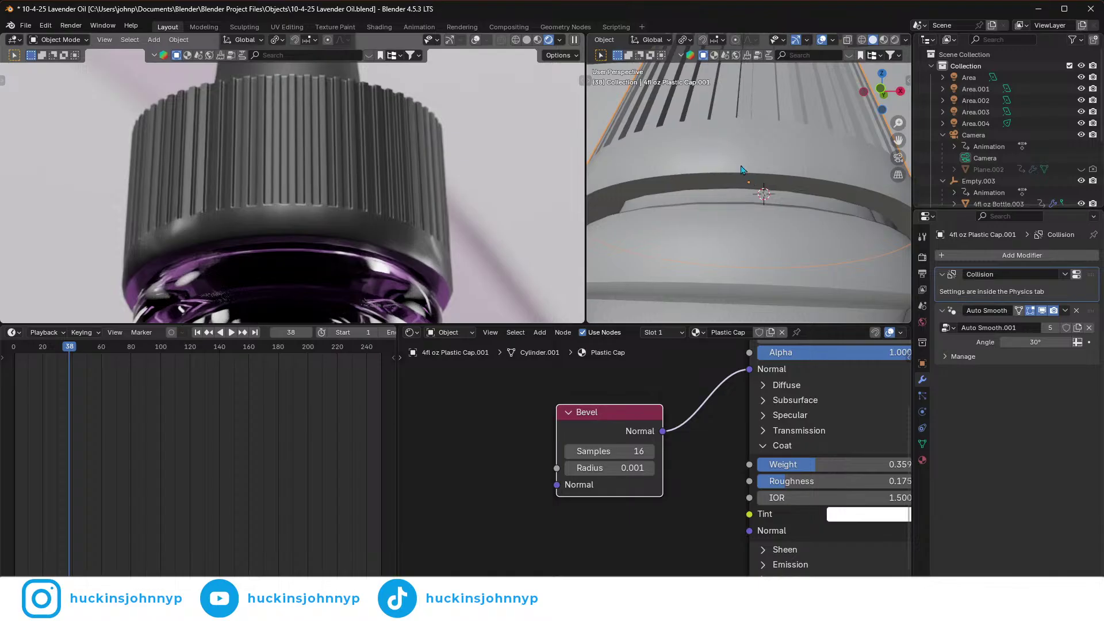
key(Tab)
alt+click(739, 172)
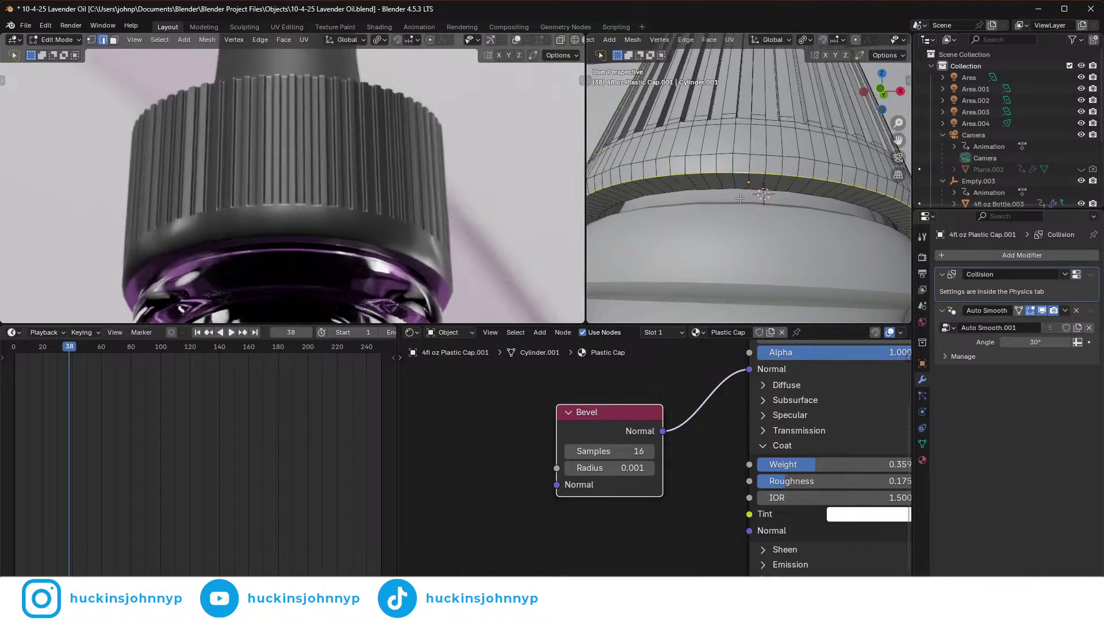
key(ctrl+b)
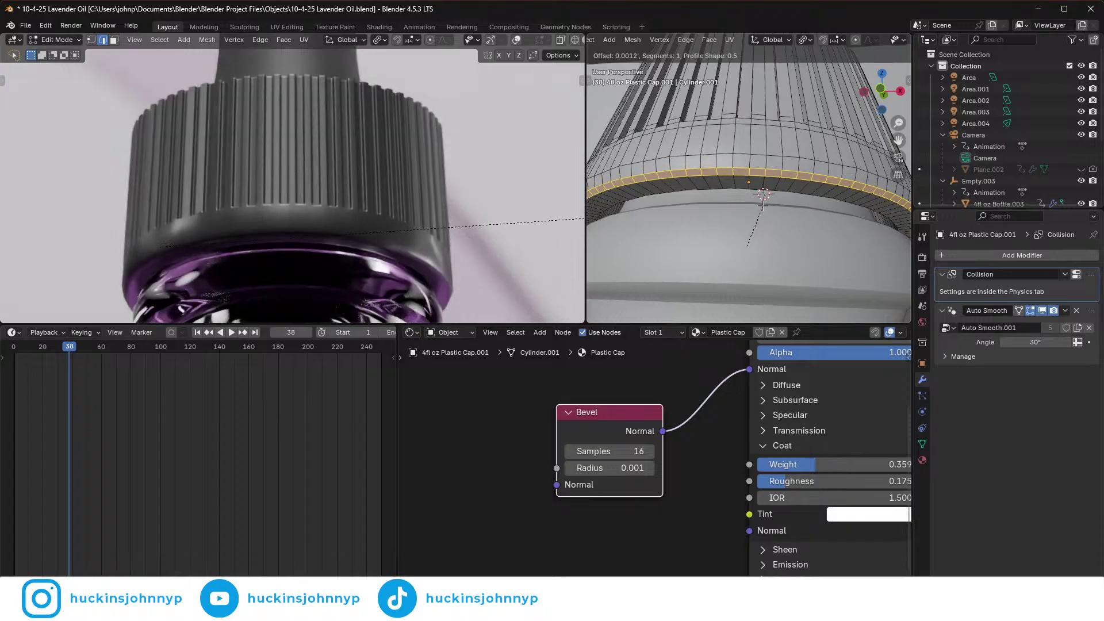
click(763, 198)
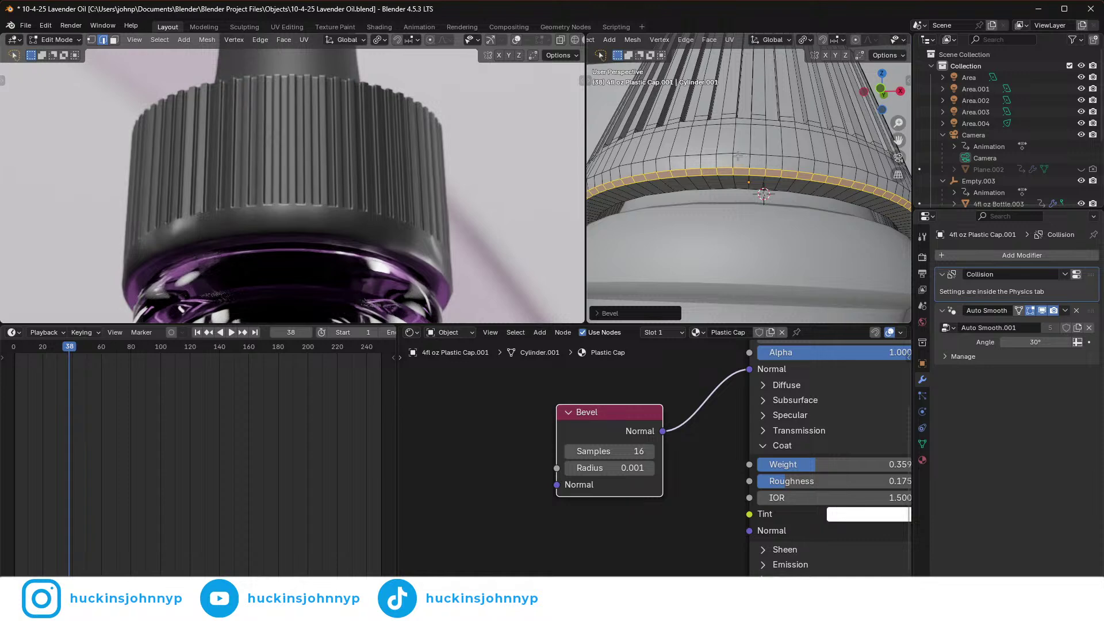
- Slide the edge loop above the rim bevel down by a factor of about 0.6, and select the bevel's upper edge loop
alt+click(736, 152)
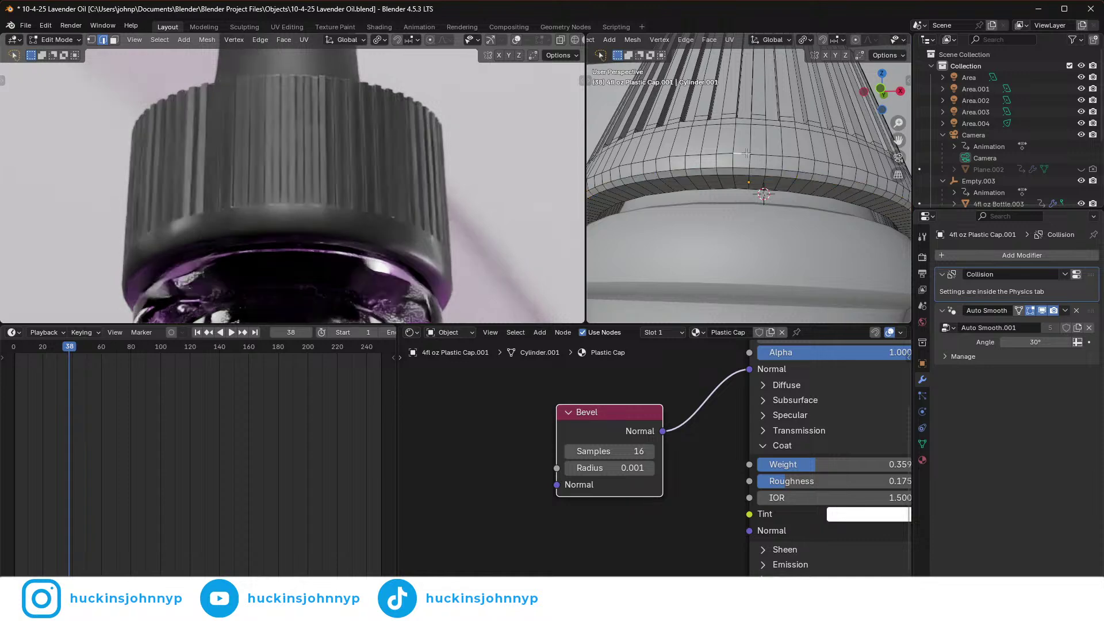
key(g)
key(g)
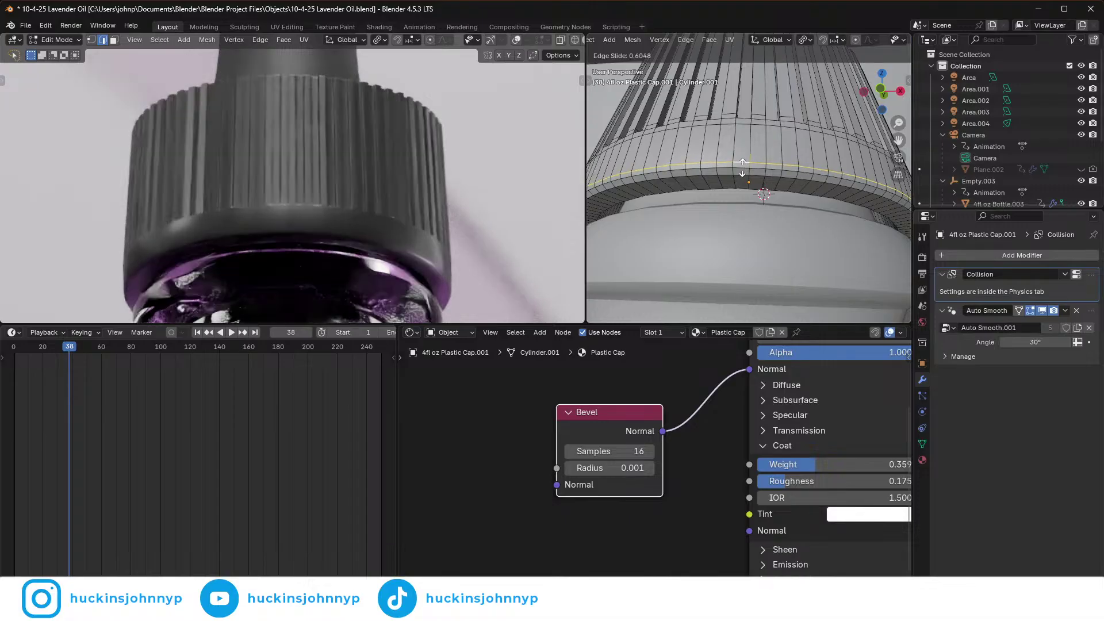
click(743, 166)
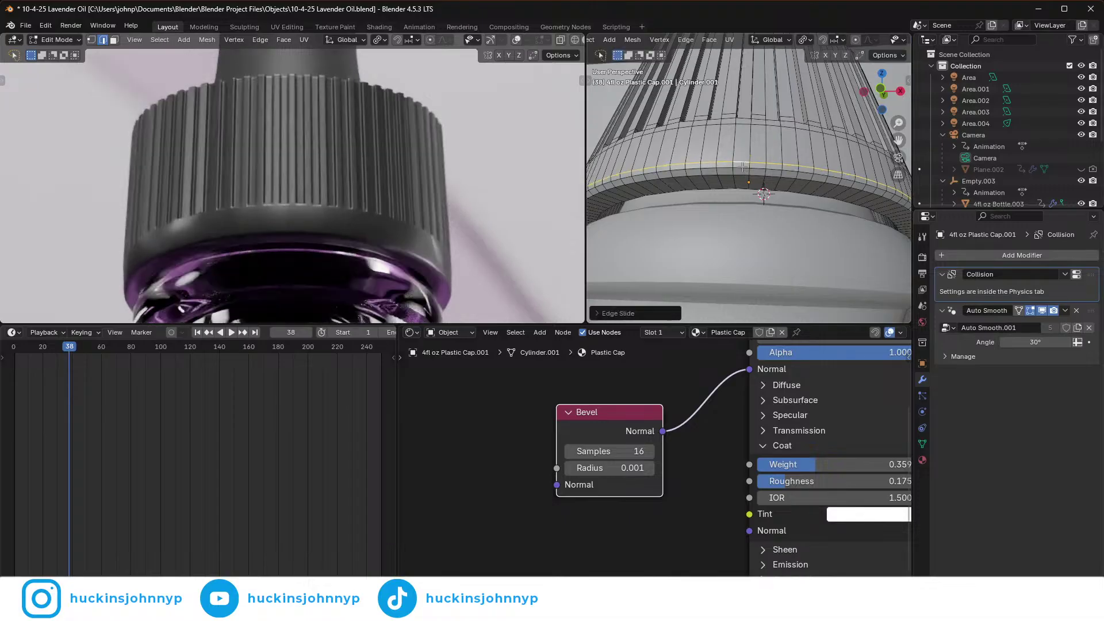
alt+click(785, 170)
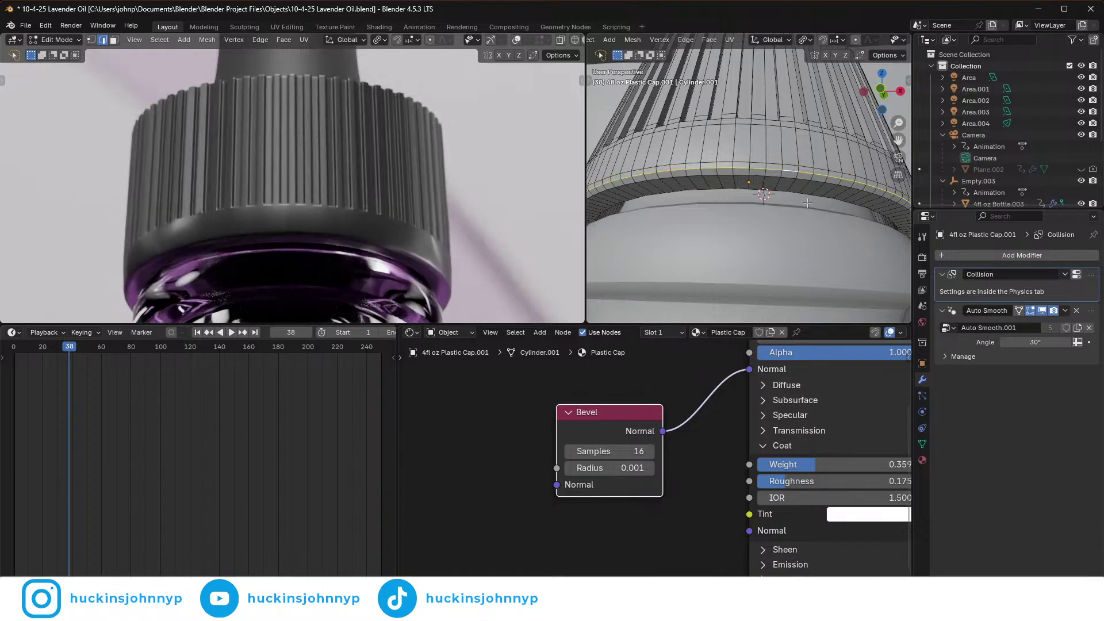
key(ctrl+b)
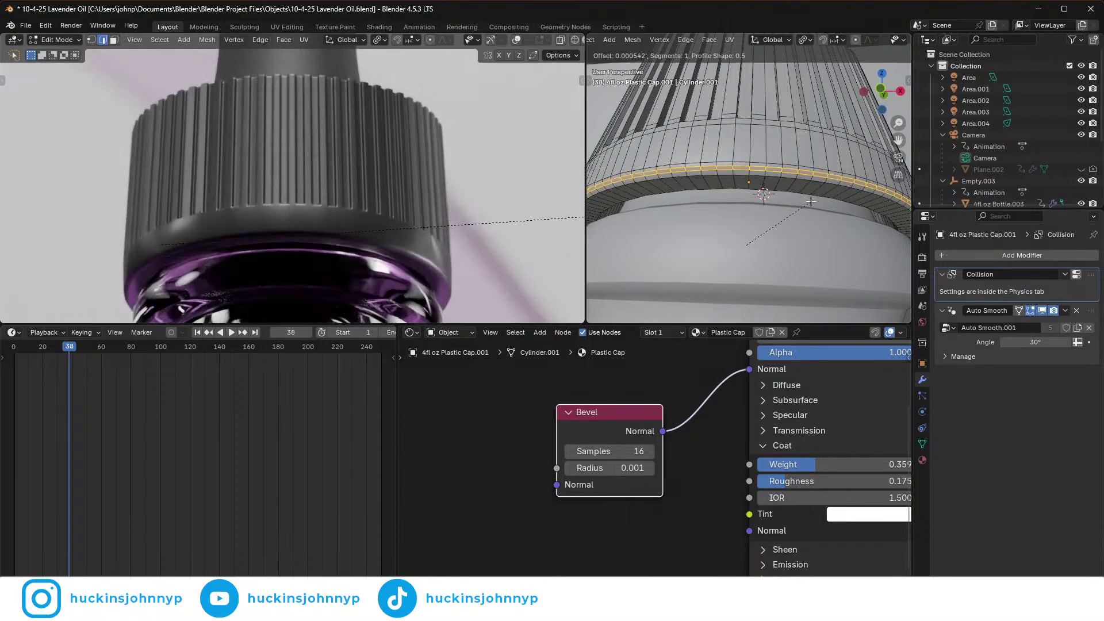
scroll(810, 201, up, 1)
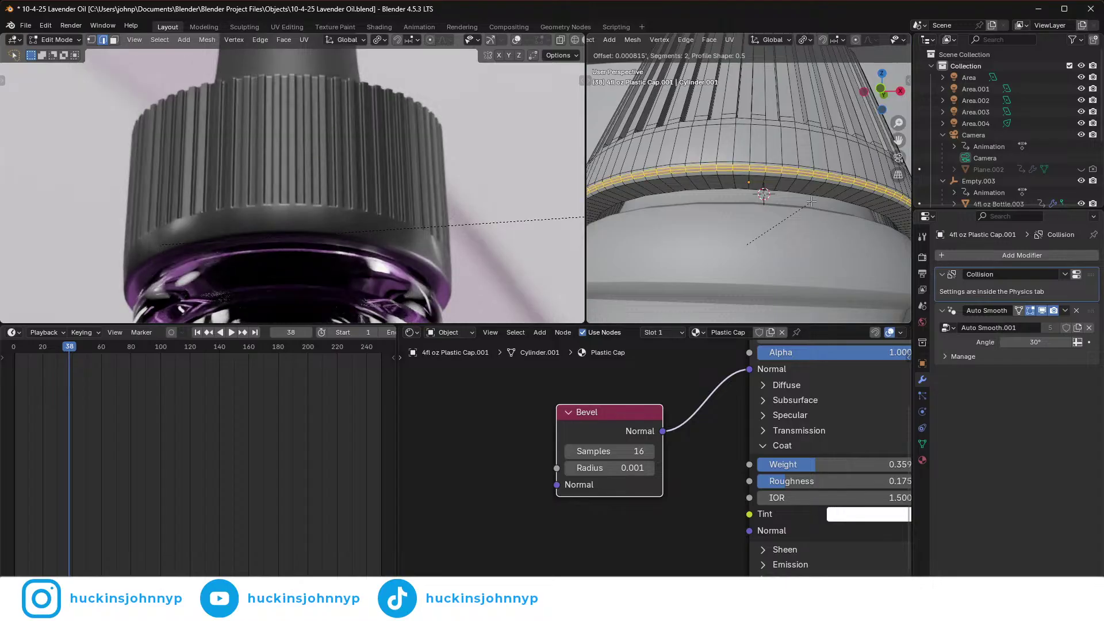
text(0)
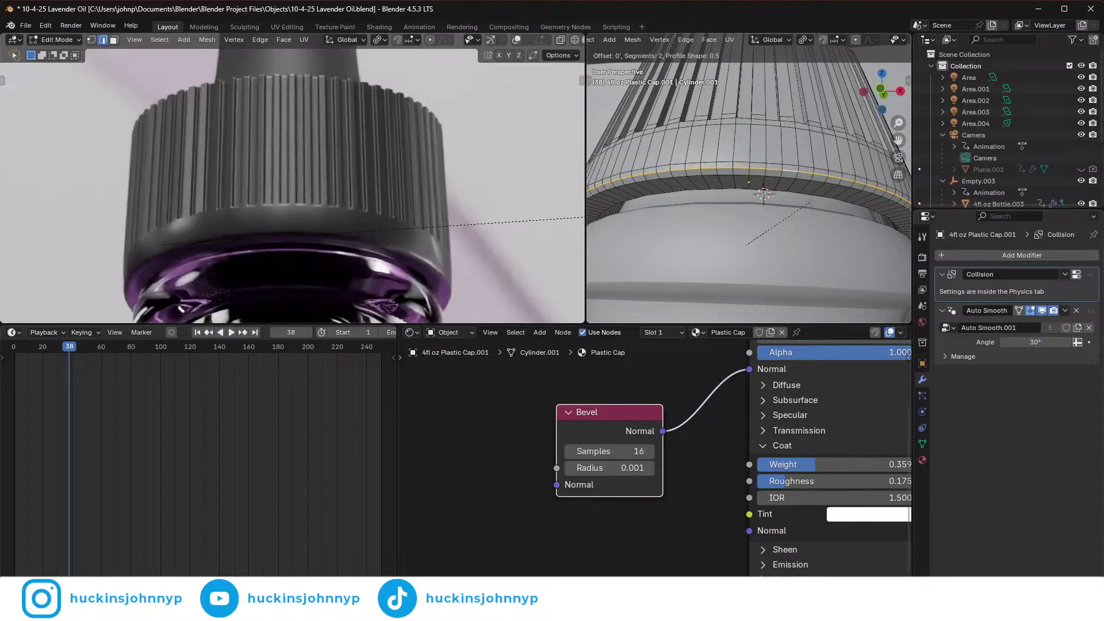
key(Escape)
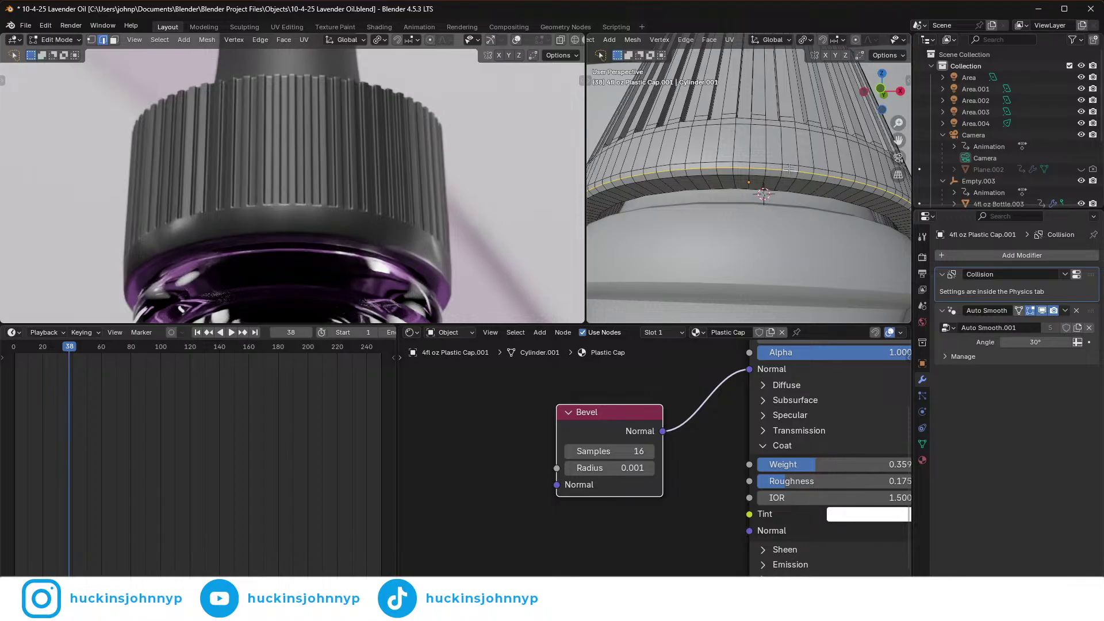
- Slide the selected upper edge loop of the cap's rim bevel by a factor of about -0.25
key(g)
key(g)
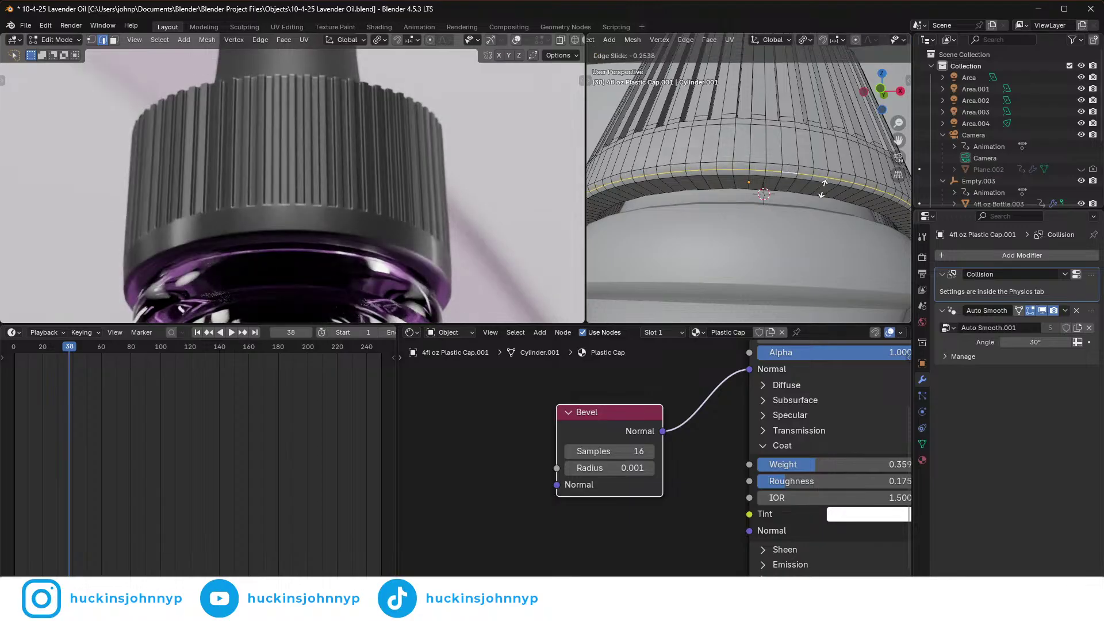
click(822, 189)
- Select the ring of faces on the underside of the cap's rim and move it up about 0.0004' along local Z
alt+click(793, 183)
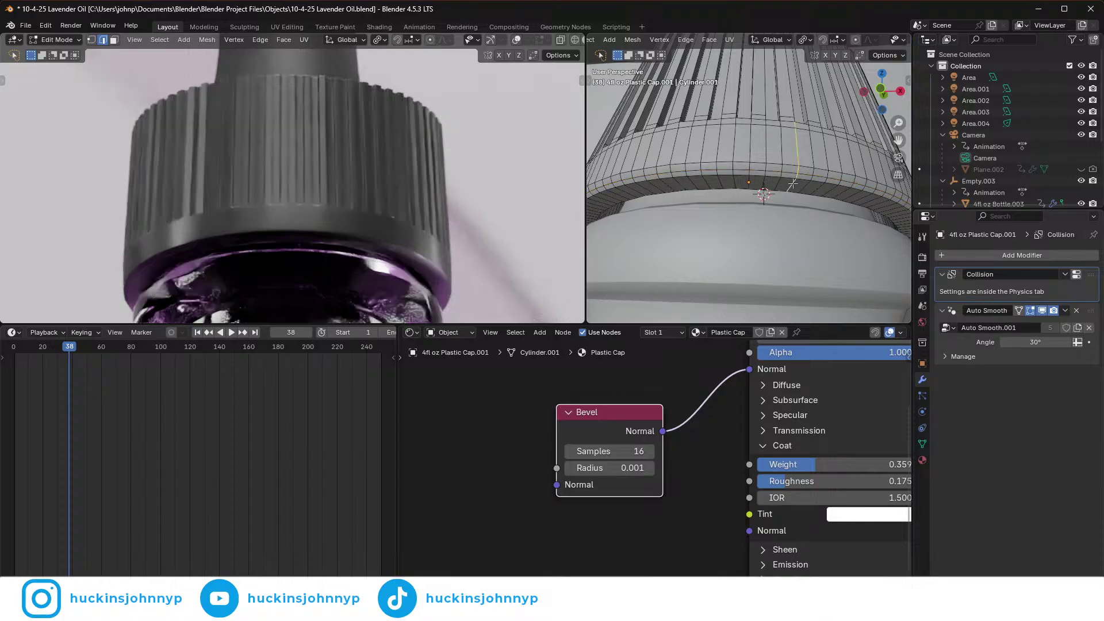
key(3)
alt+click(793, 183)
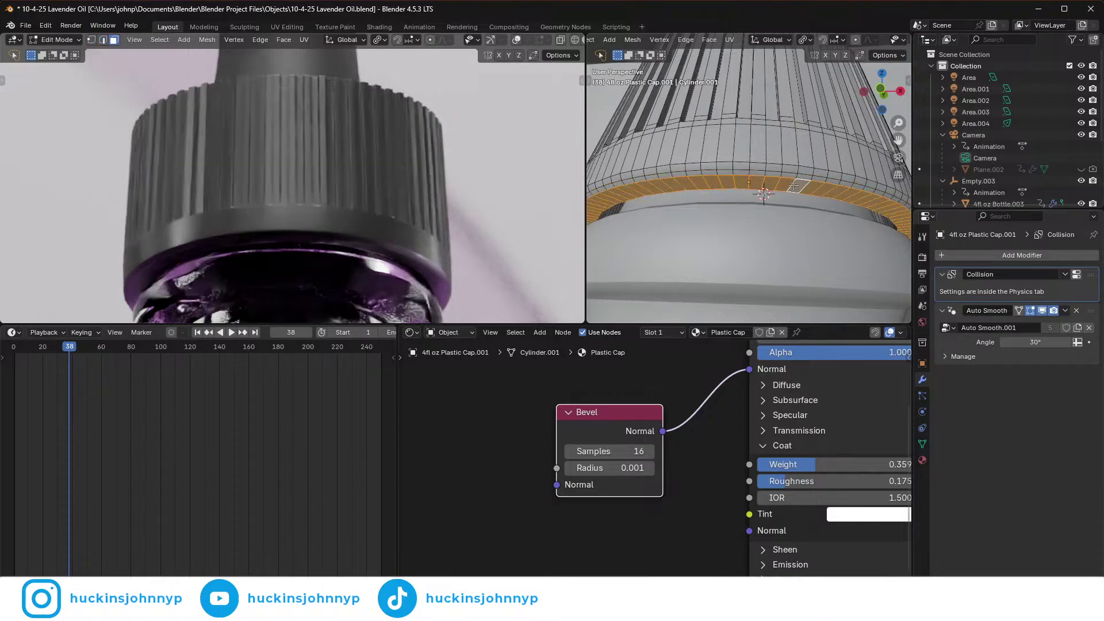
key(g)
key(g)
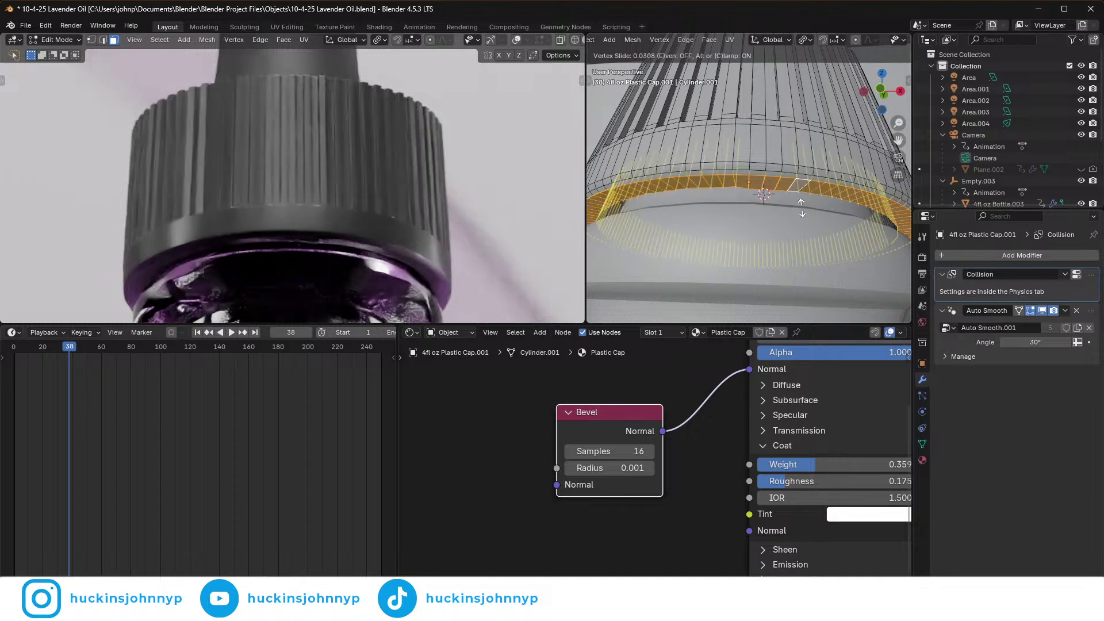
right_click(800, 210)
key(g)
key(z)
key(z)
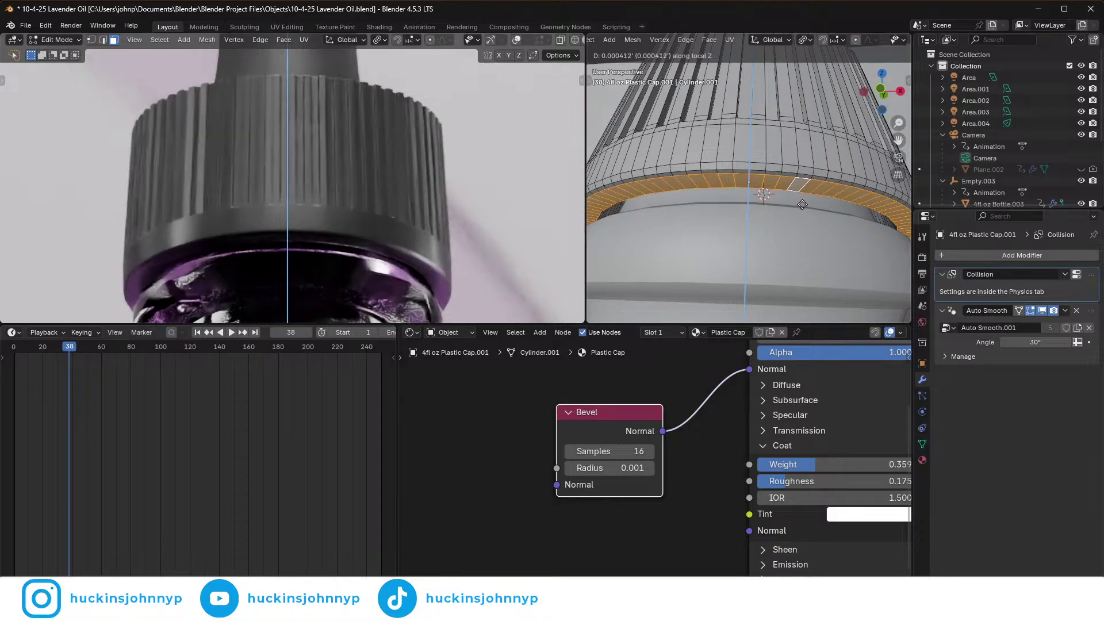
click(804, 202)
- Select the inner edge loop of the rim's underside from inside the cap and slide it by a factor of about -0.14
middle_drag(804, 202, 715, 203)
scroll(675, 202, up, 3)
scroll(675, 202, up, 2)
key(grave)
click(759, 238)
middle_drag(759, 238, 809, 128)
scroll(806, 133, down, 2)
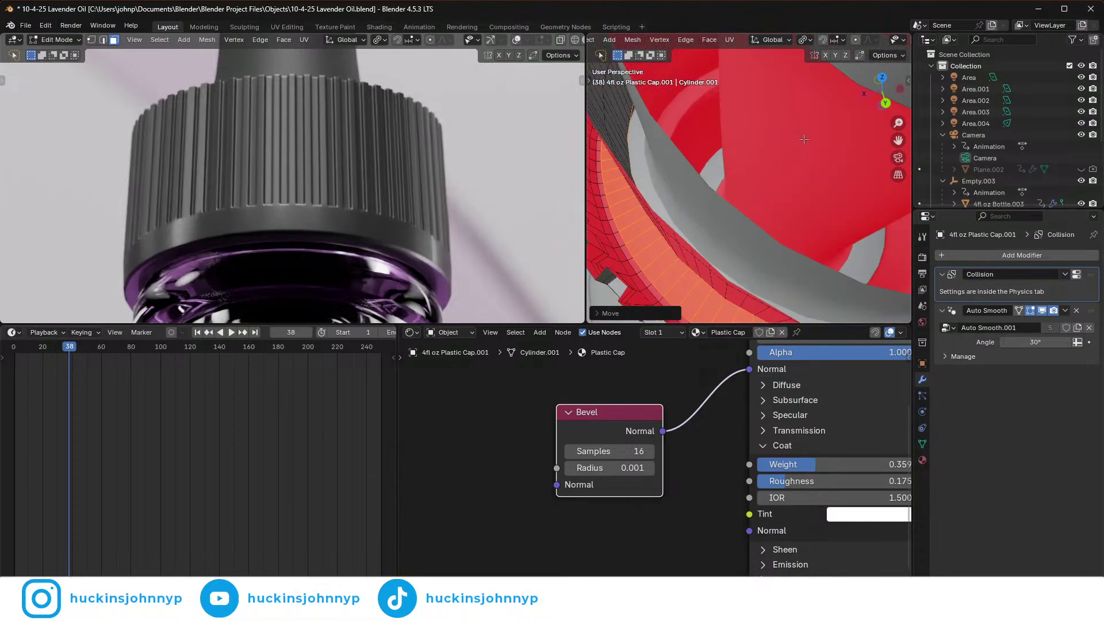
scroll(785, 159, up, 5)
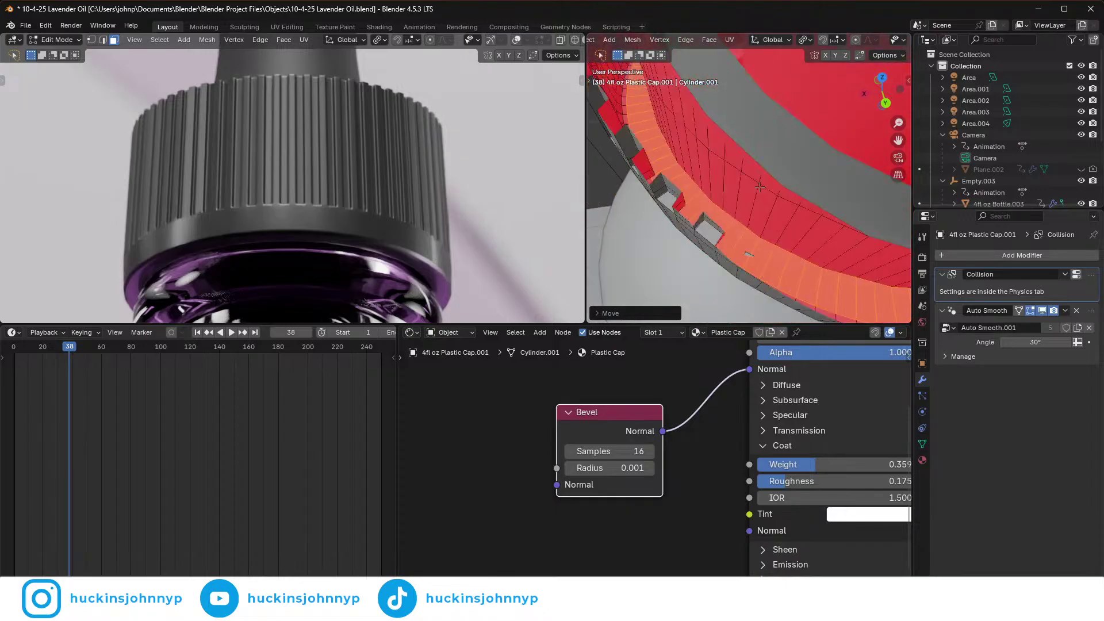
middle_drag(759, 187, 688, 161)
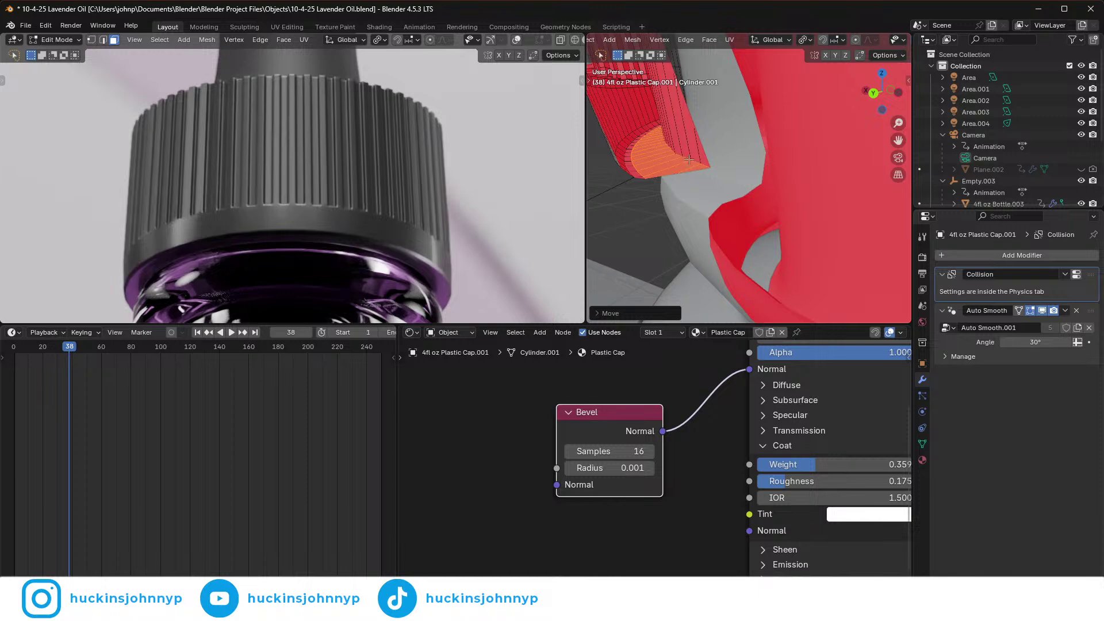
key(2)
click(694, 163)
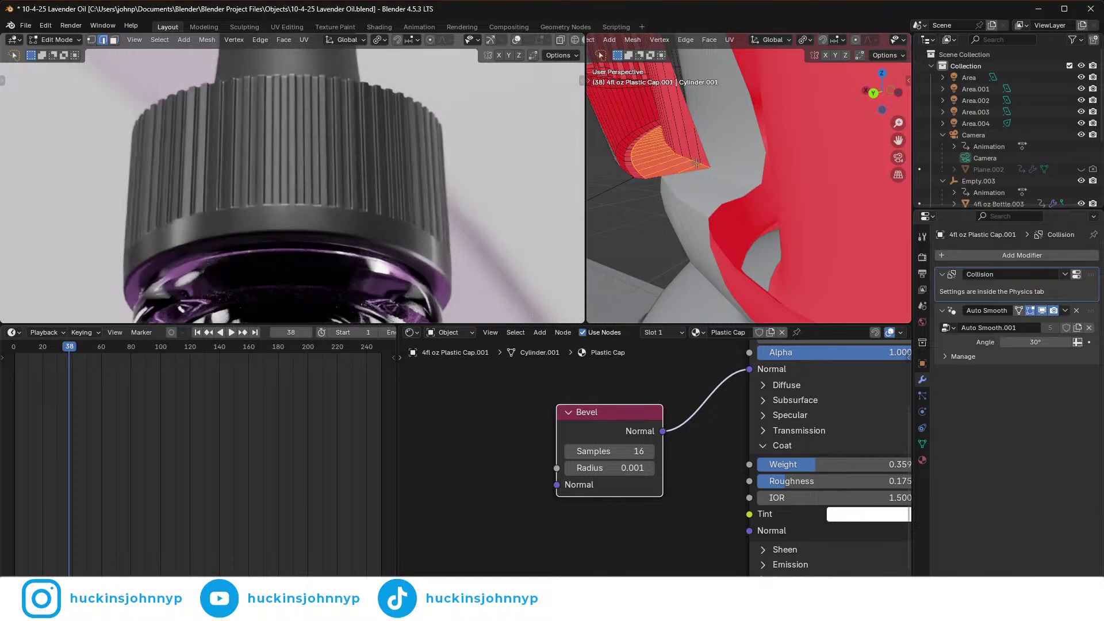
key(g)
key(g)
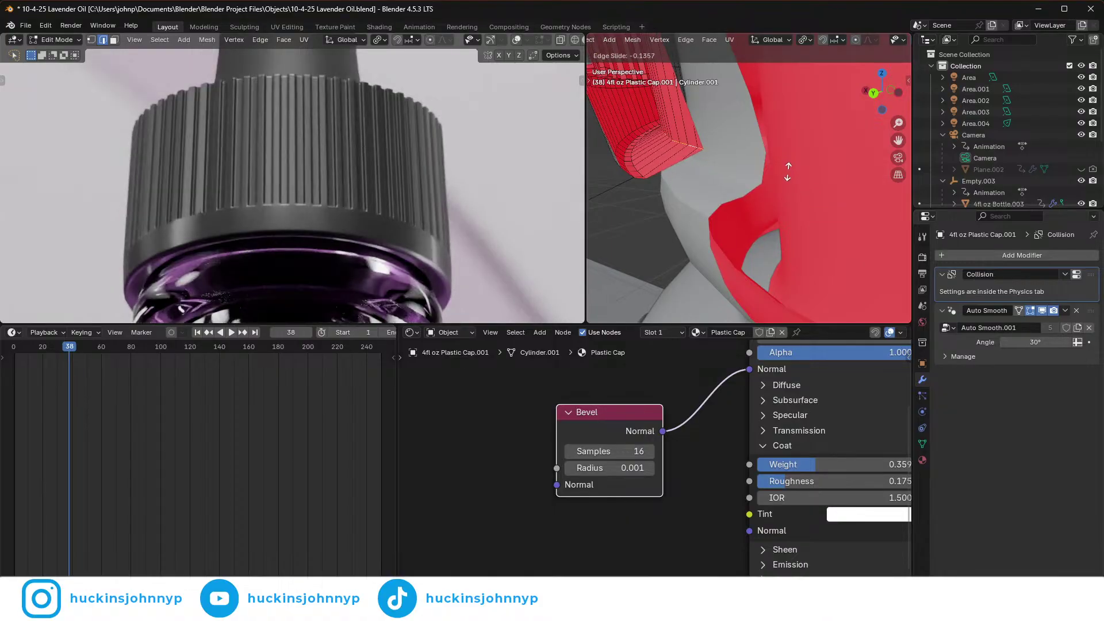
click(791, 174)
- Move the outer edge loop of the rim's underside down about 0.0018' along local Z, and leave mesh editing
mouse_move(791, 173)
middle_down()
mouse_move(784, 183)
mouse_move(793, 181)
middle_up()
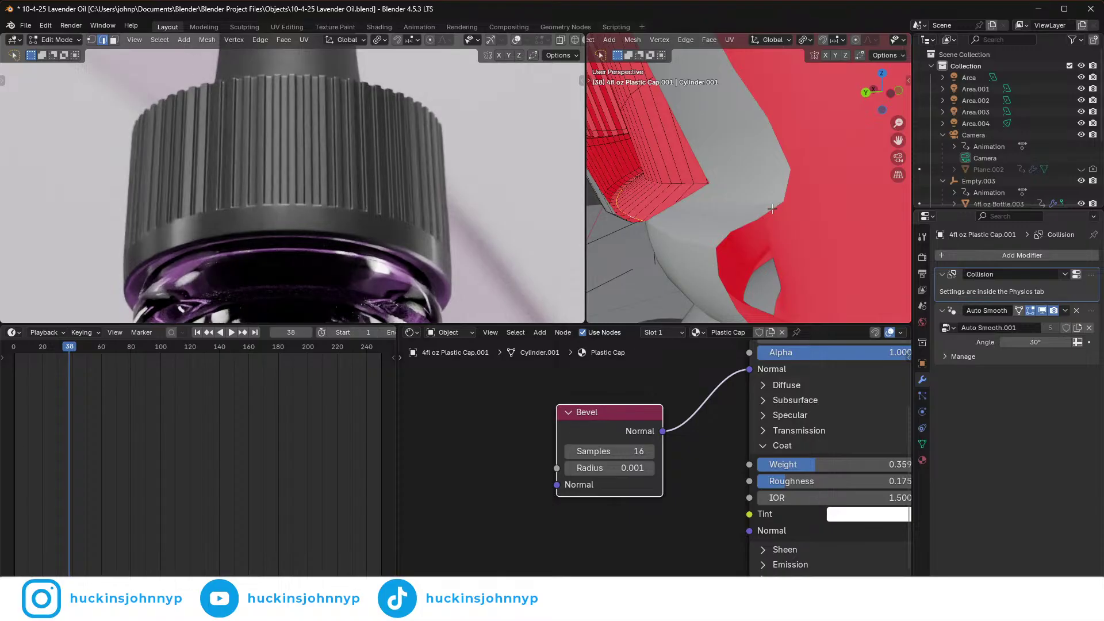
key(g)
key(z)
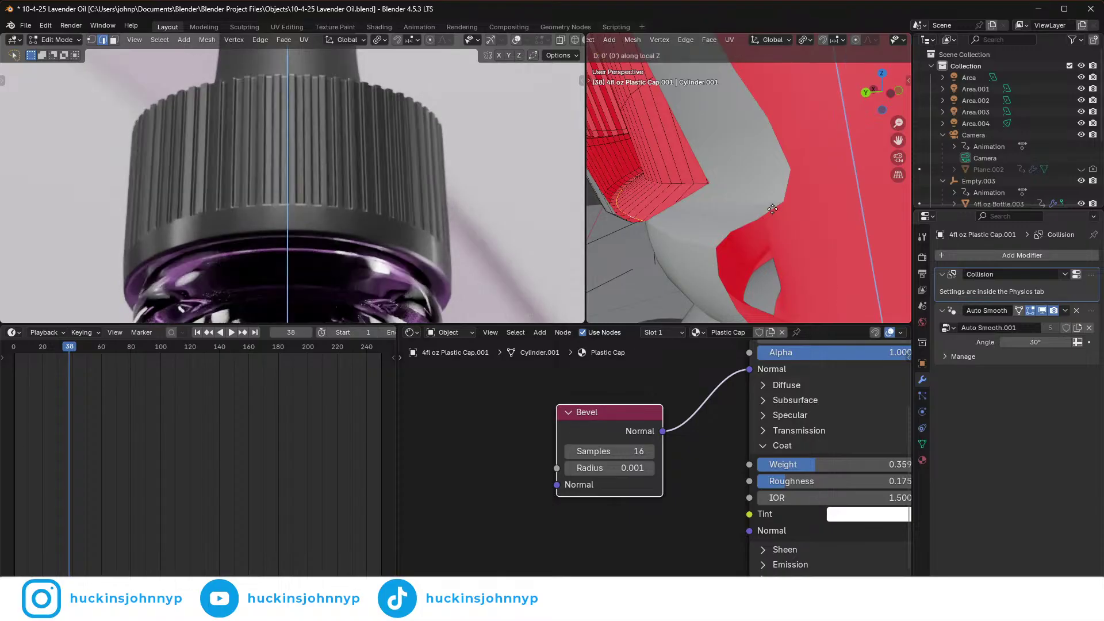
key(z)
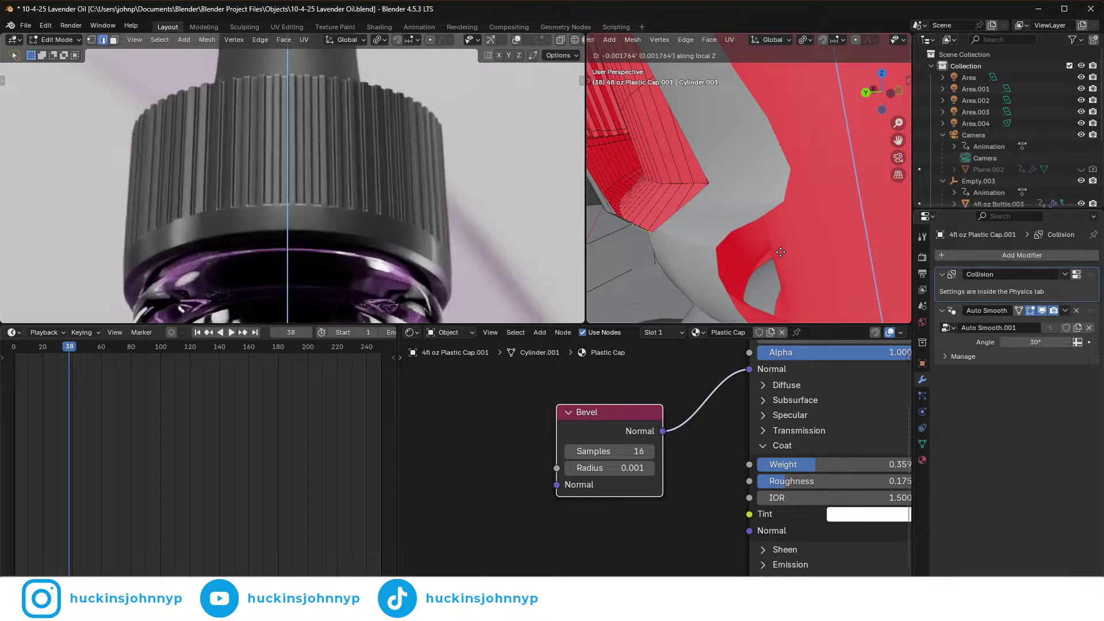
click(780, 252)
key(Tab)
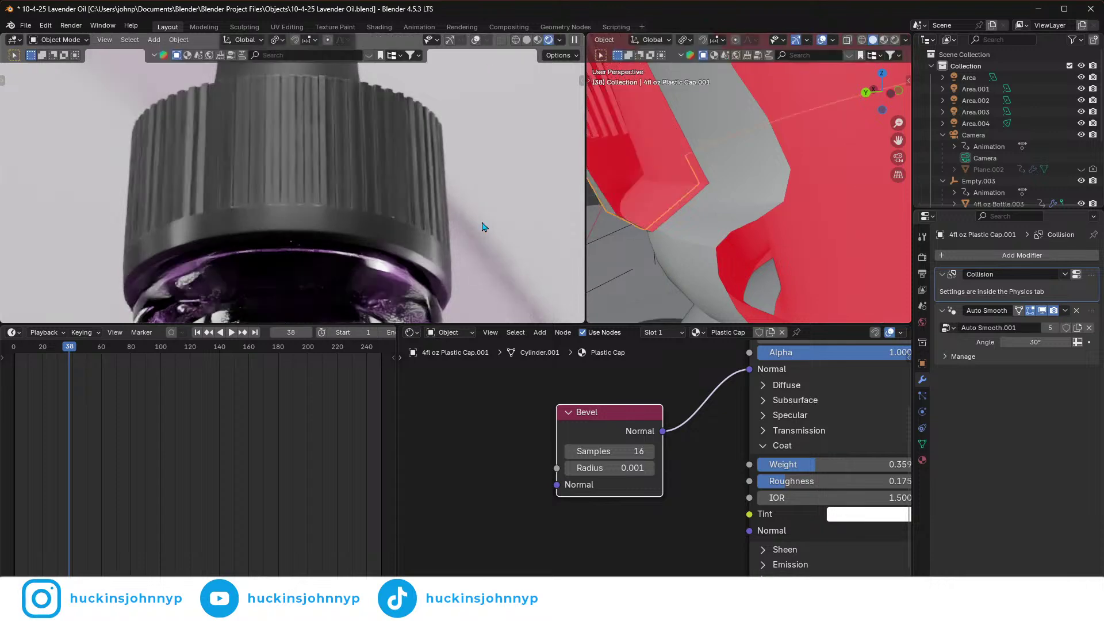
- Examine the cap's reshaped rim in the rendered view, from close up and with the whole bottle in frame
scroll(406, 248, down, 2)
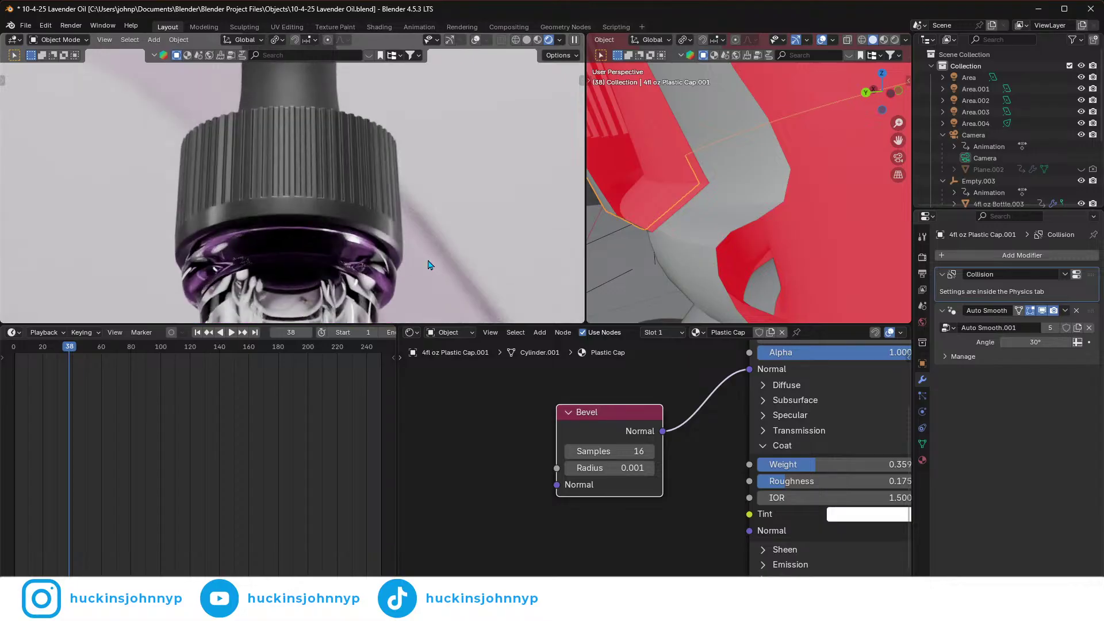
scroll(428, 265, down, 4)
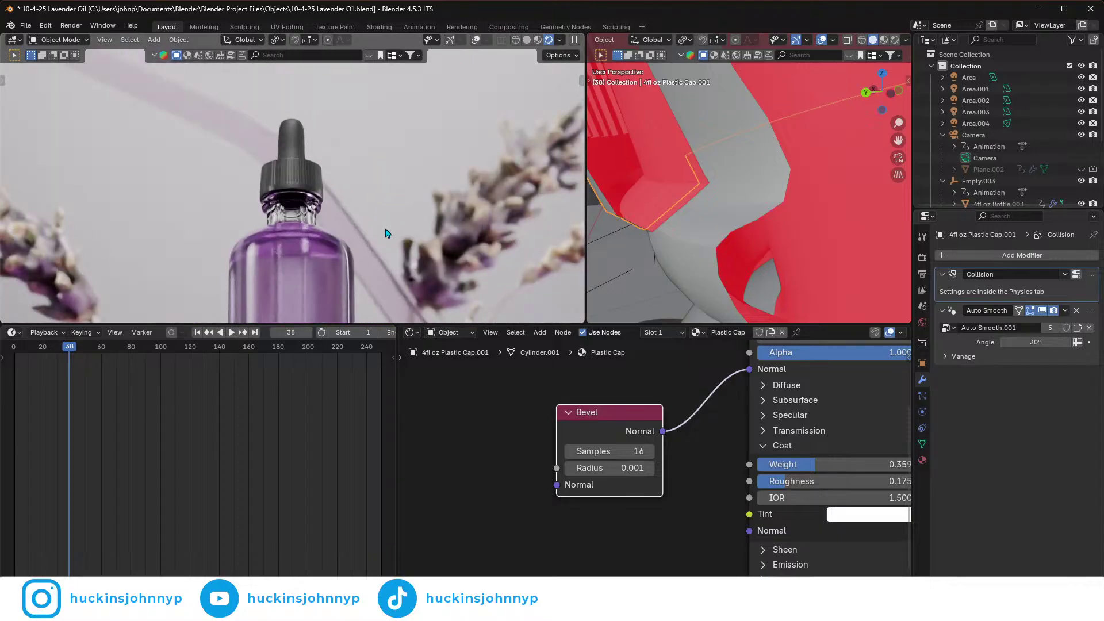
scroll(374, 222, up, 3)
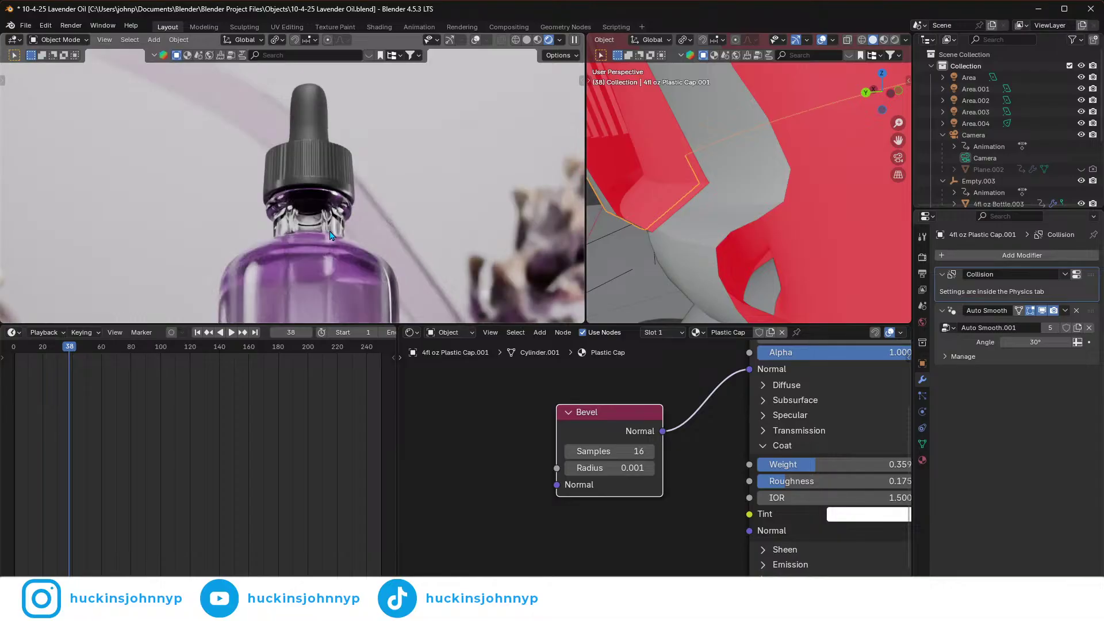
scroll(329, 258, down, 3)
shift+scroll(327, 256, down, 2)
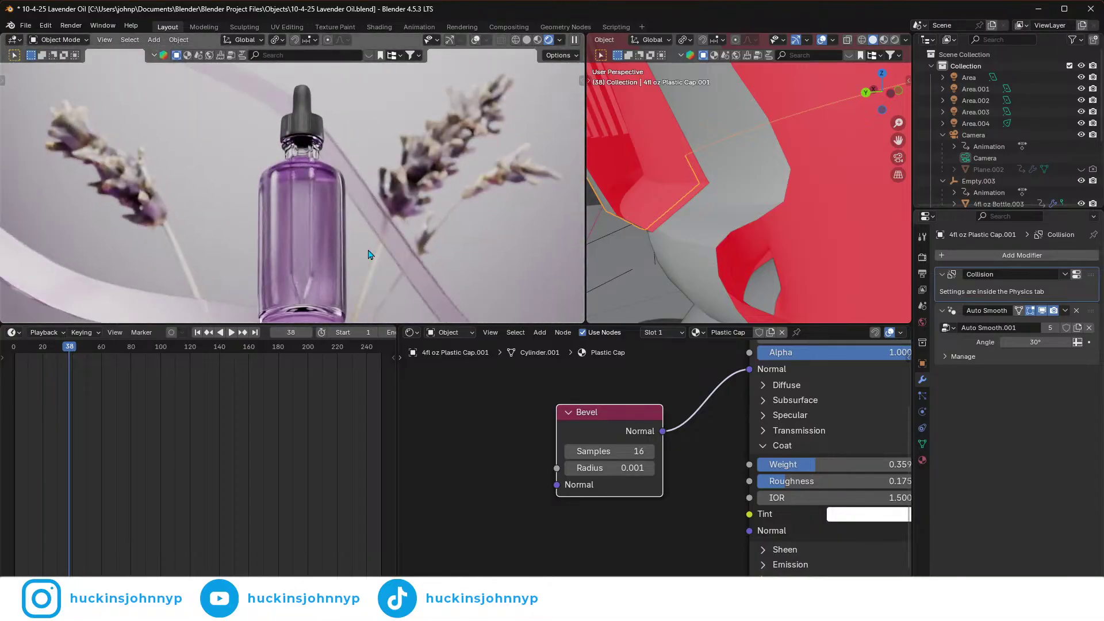
- Switch to YouTube Music, browse the results for lofi non copyrighted music, and return to Blender
key(alt+Tab)
key(Tab)
key(Tab)
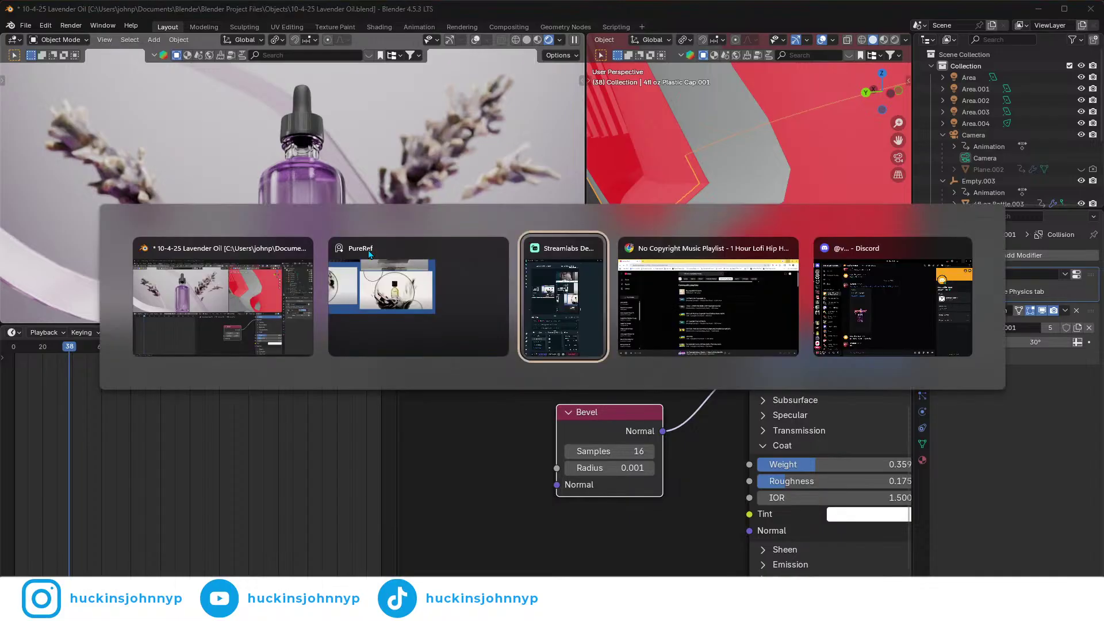
scroll(379, 248, down, 13)
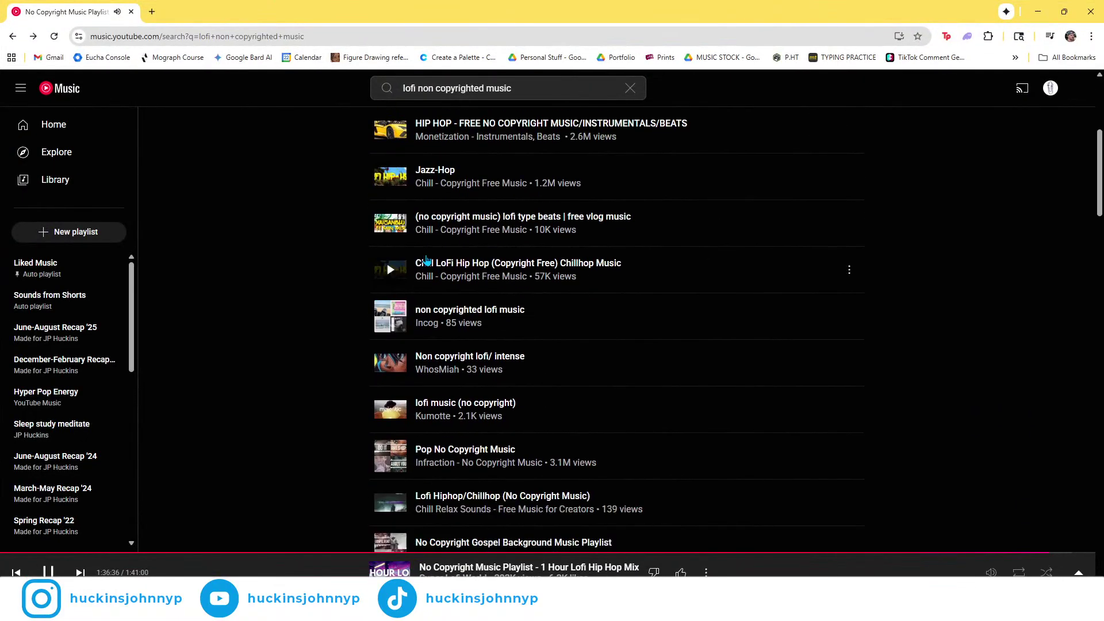
scroll(476, 274, down, 1)
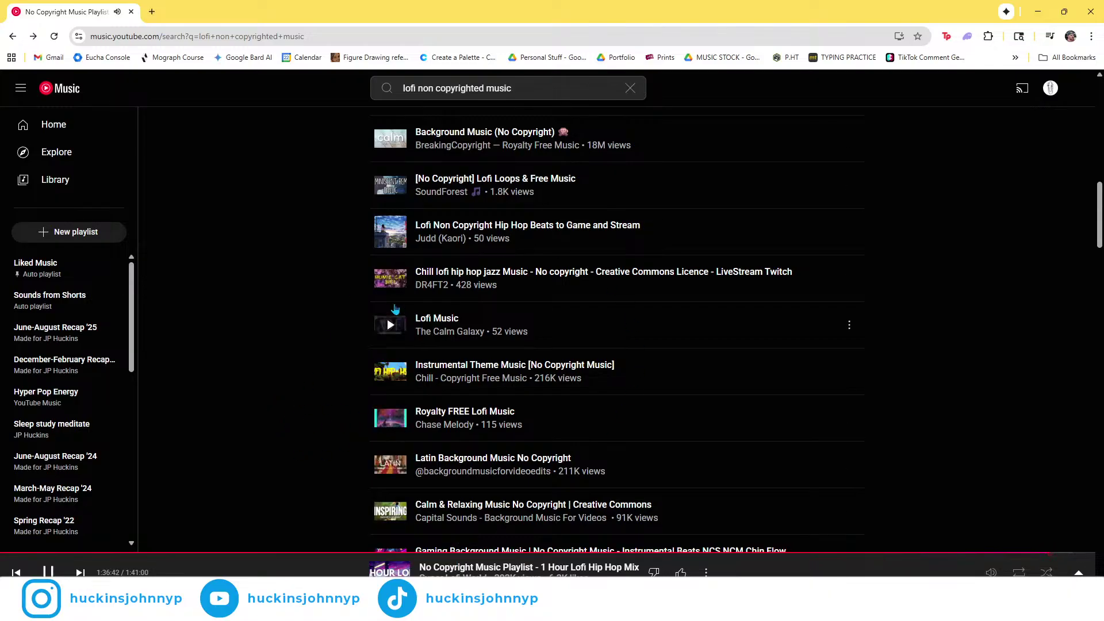
click(1038, 12)
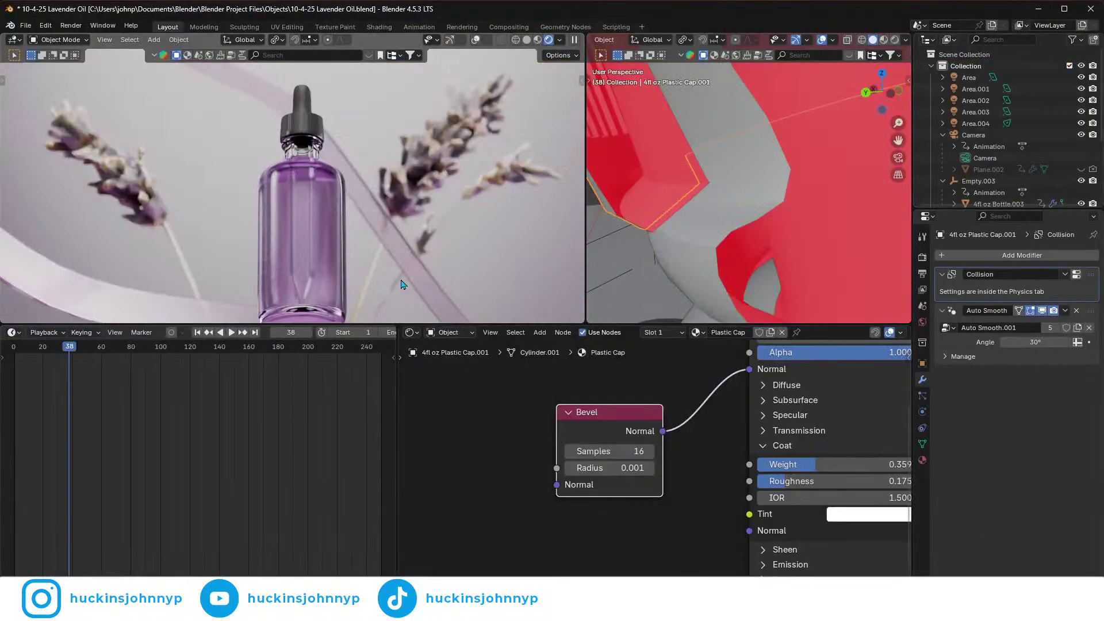
- Play the animation in stretches up to frame 181 in the rendered camera view, and examine the bottle's base and dropper tip up close
scroll(740, 174, down, 5)
middle_drag(741, 173, 697, 234)
scroll(318, 219, down, 2)
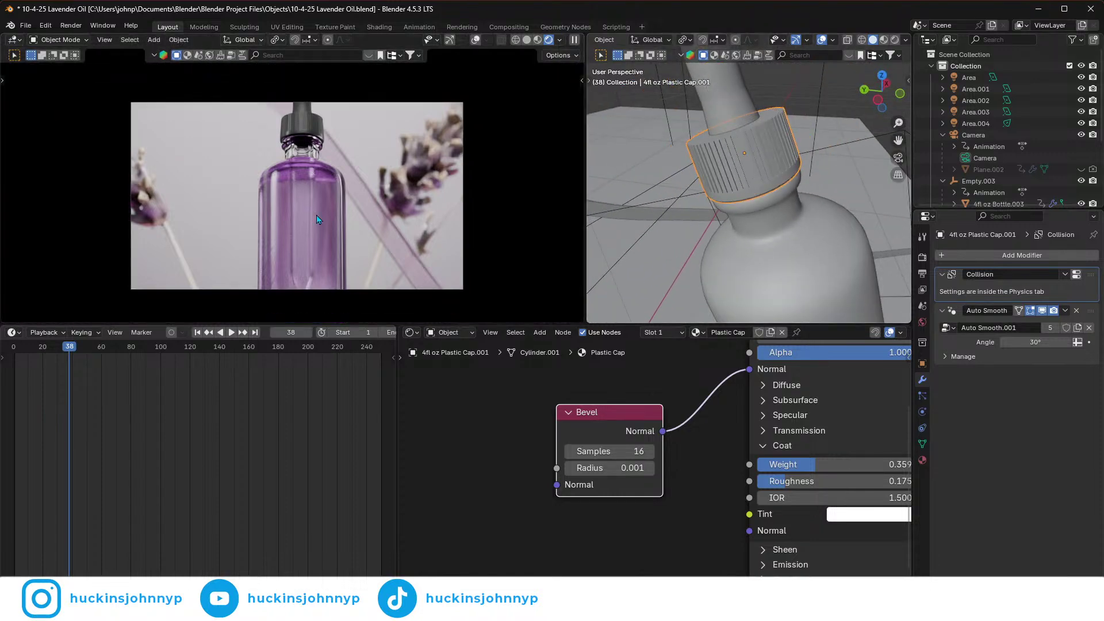
mouse_move(359, 263)
shift+middle_down()
mouse_move(362, 236)
mouse_move(362, 253)
shift+middle_up()
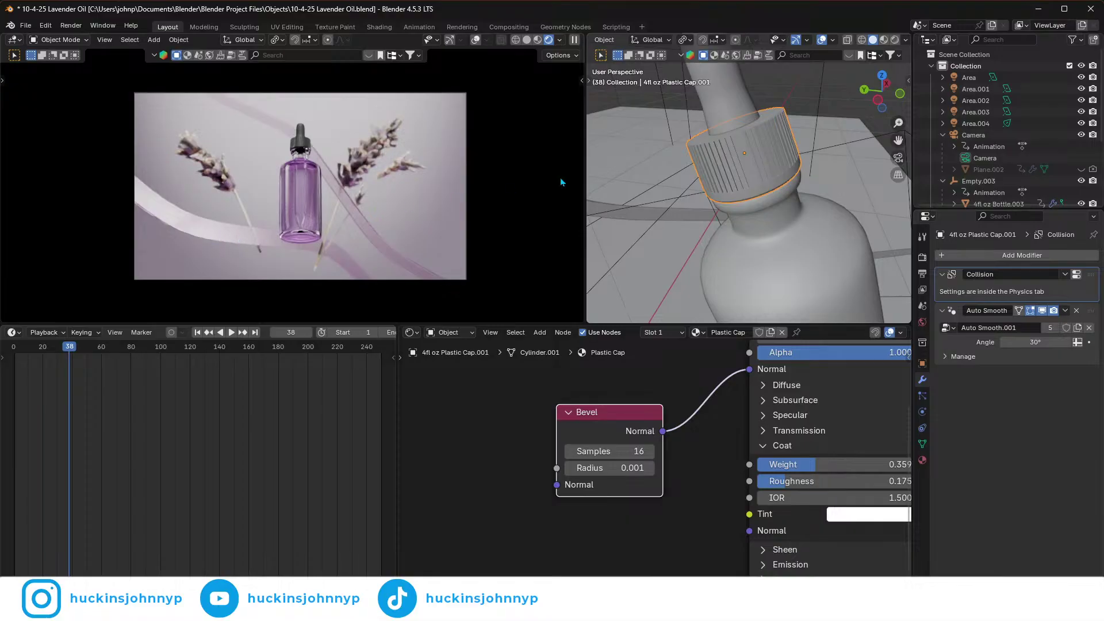
key(space)
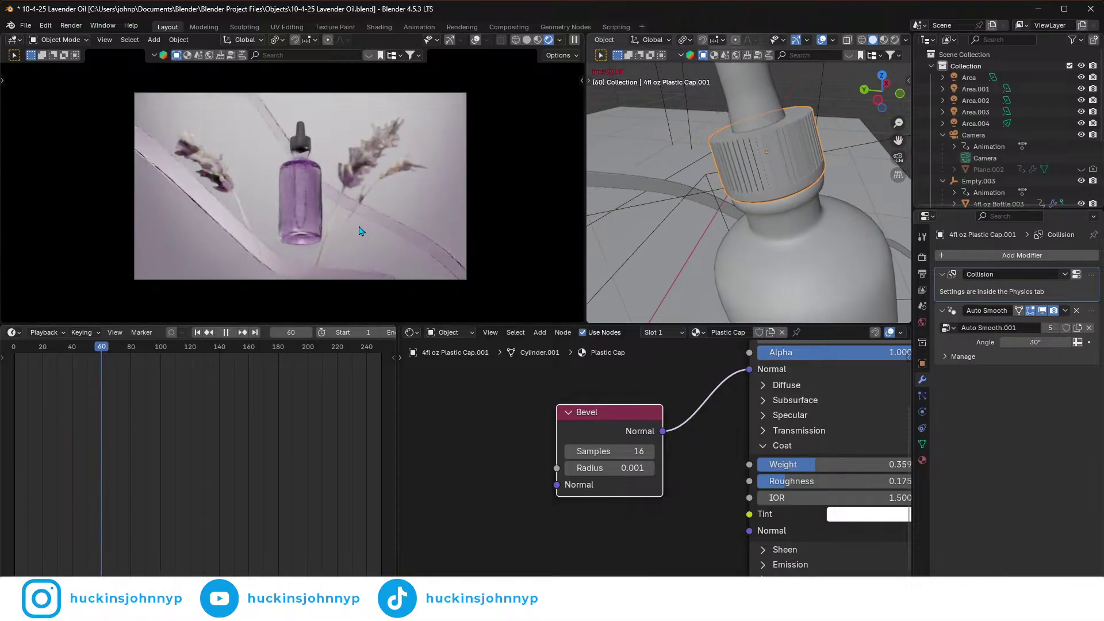
key(space)
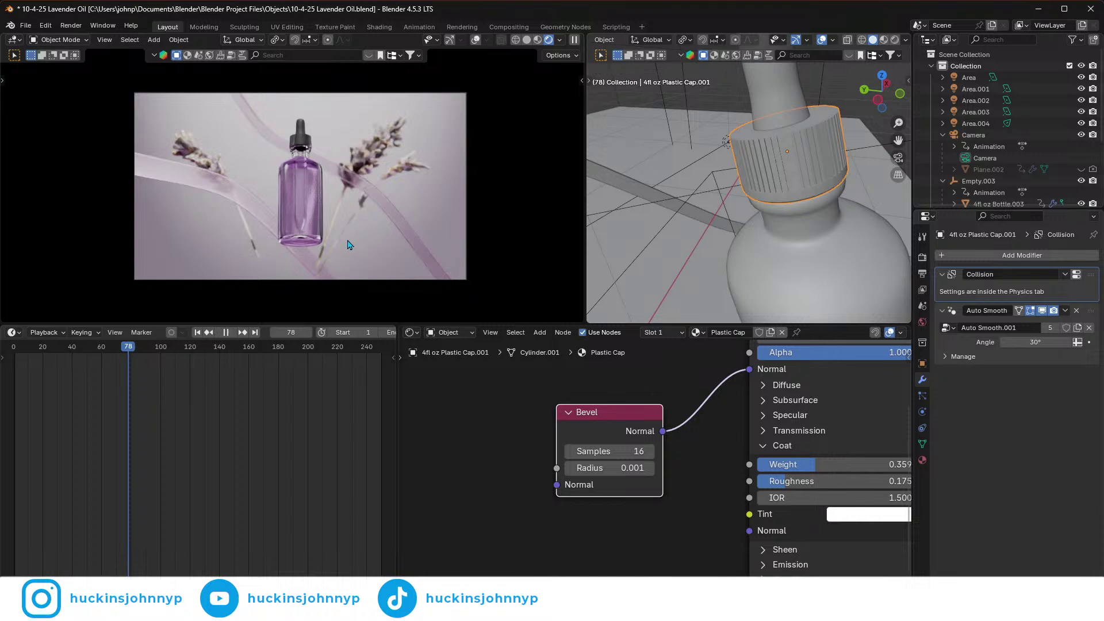
key(space)
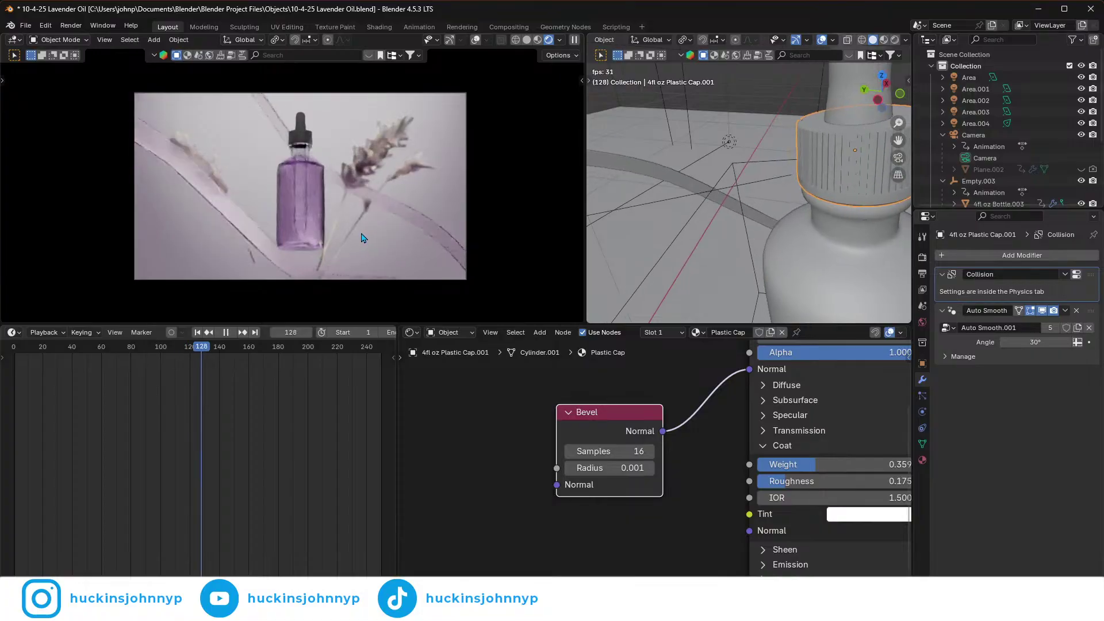
key(space)
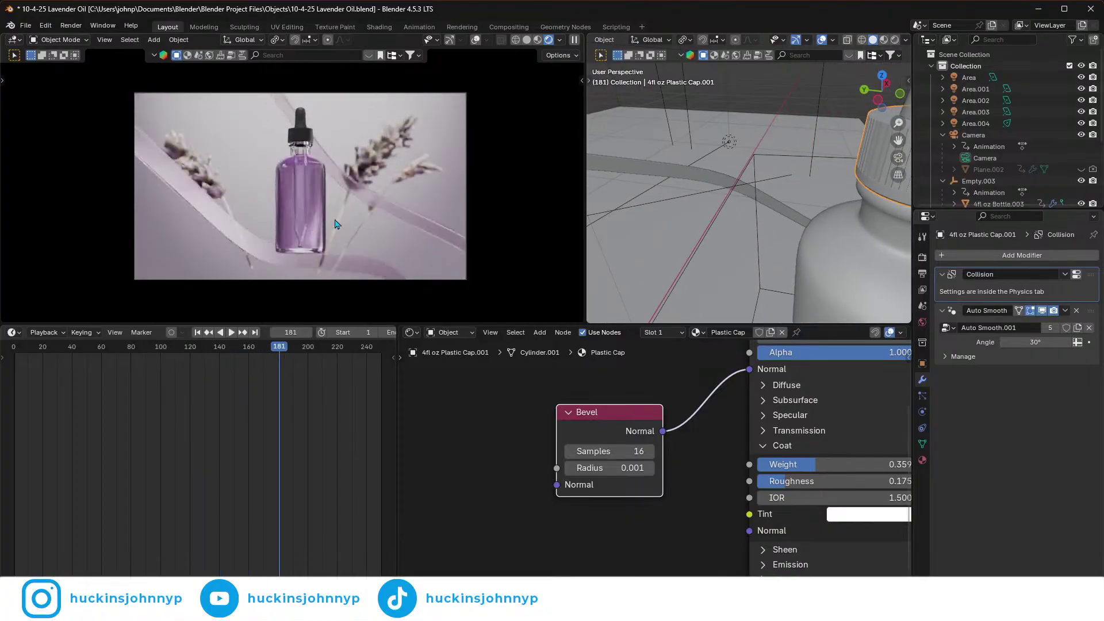
scroll(353, 224, up, 8)
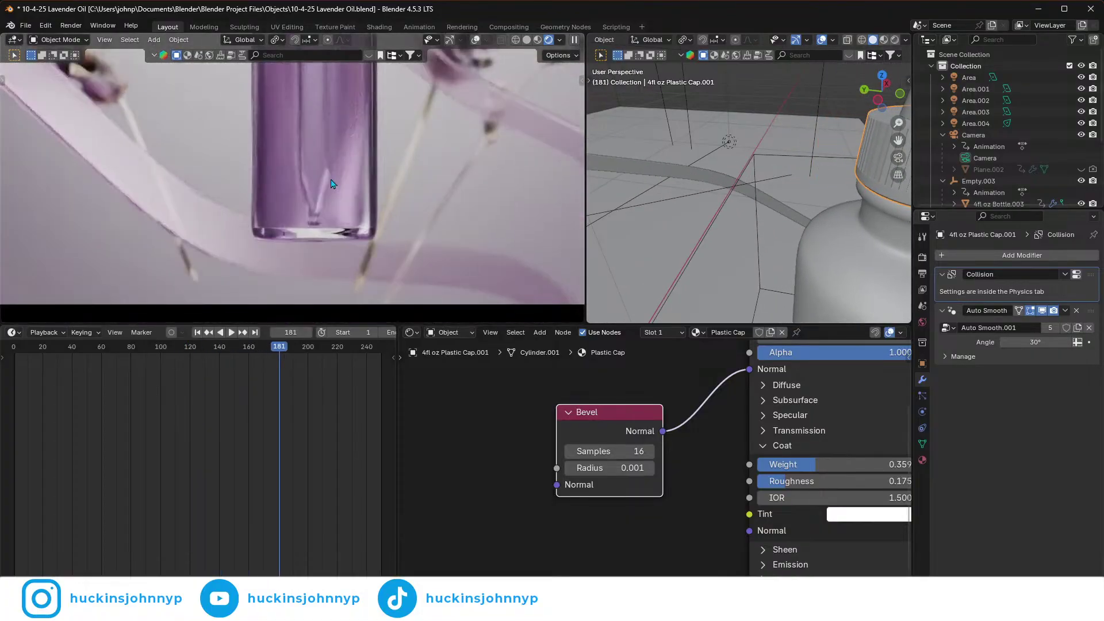
scroll(330, 181, up, 4)
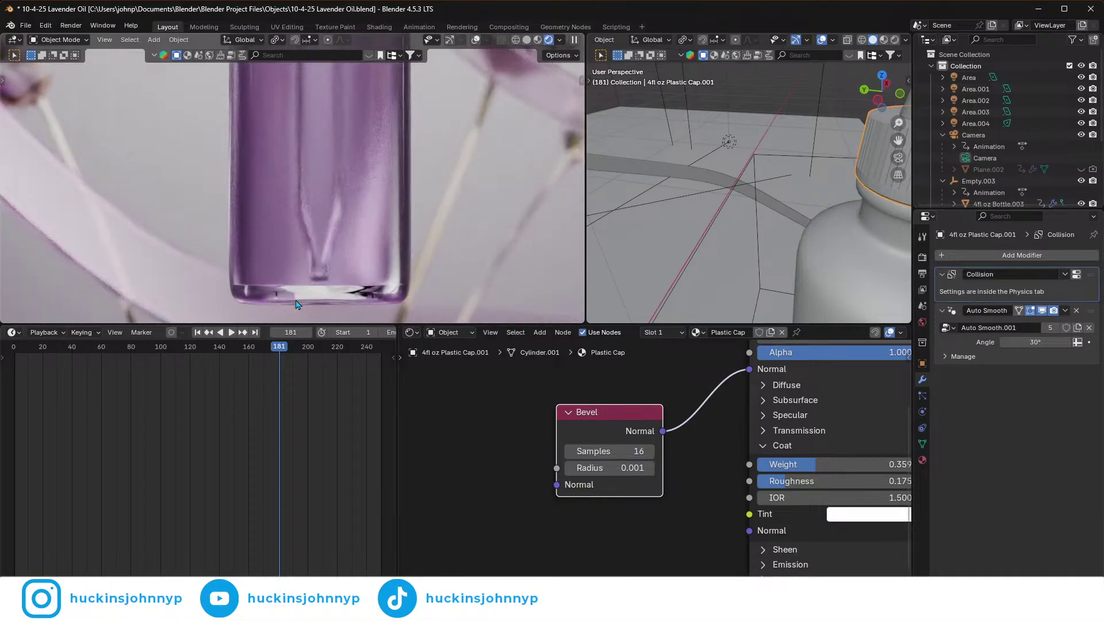
scroll(370, 273, down, 3)
scroll(370, 238, down, 5)
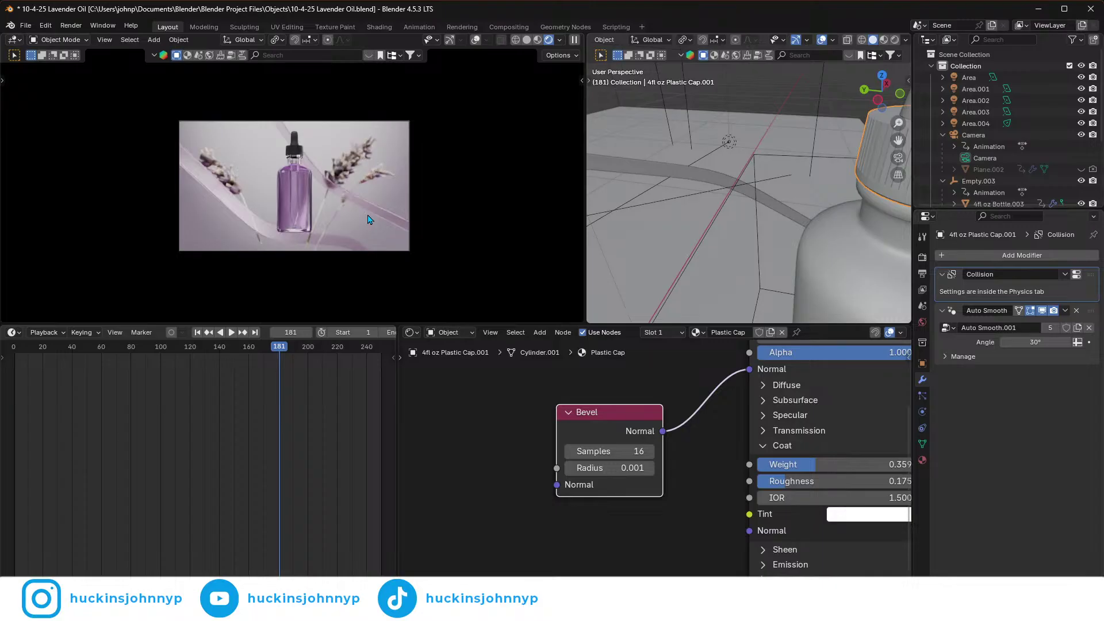
- Set up the Modeling workspace with a full-size camera view in rendered shading, with gizmos and overlays hidden
click(209, 26)
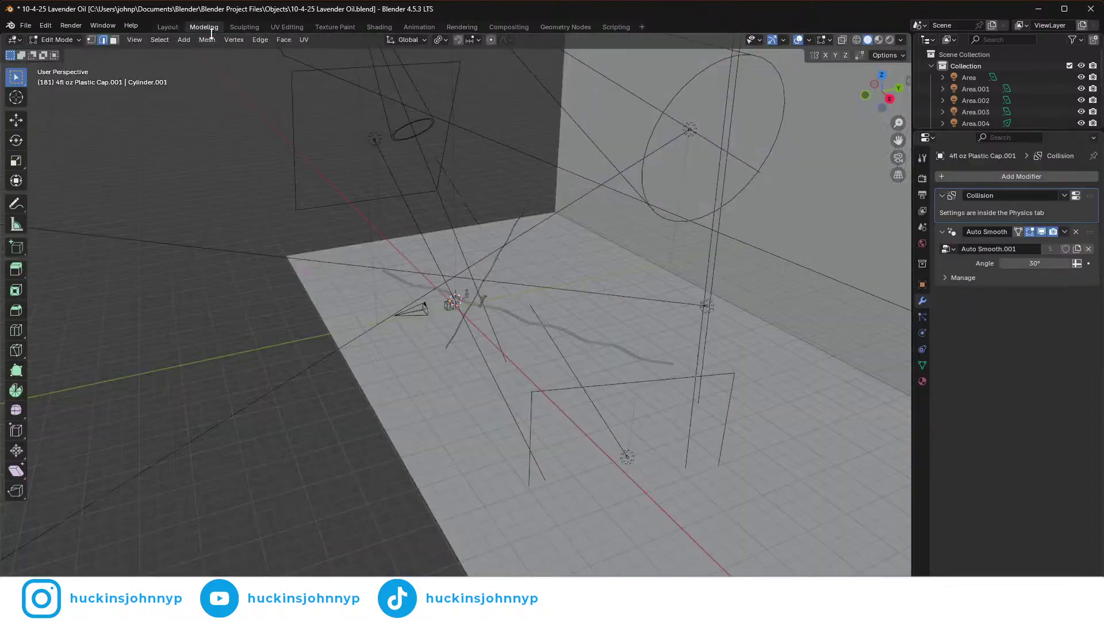
key(grave)
click(412, 345)
click(772, 39)
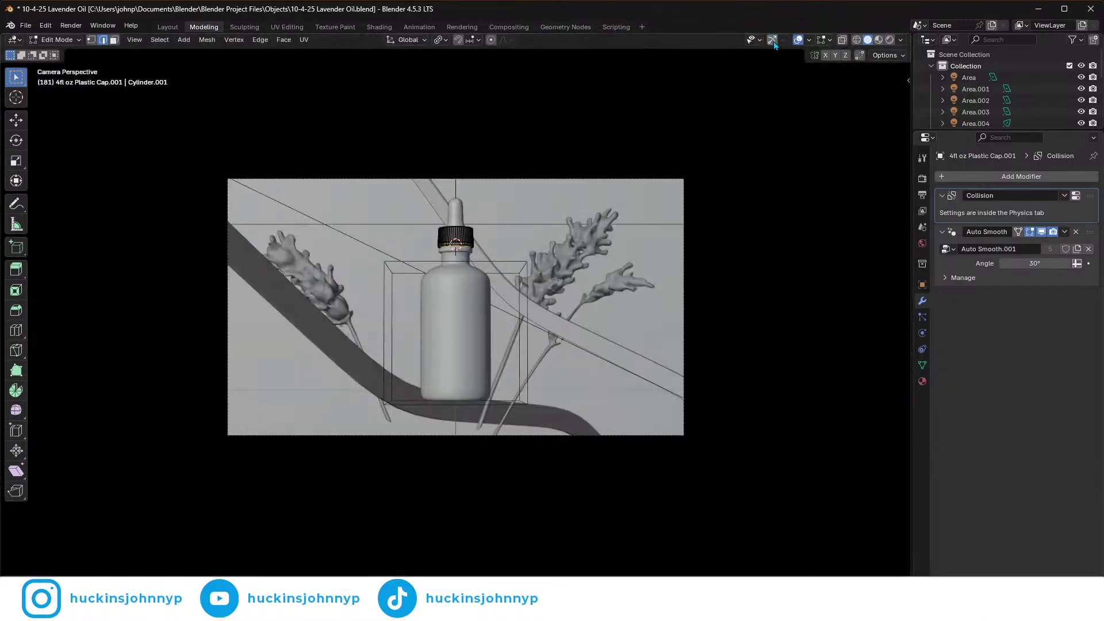
click(798, 39)
click(888, 40)
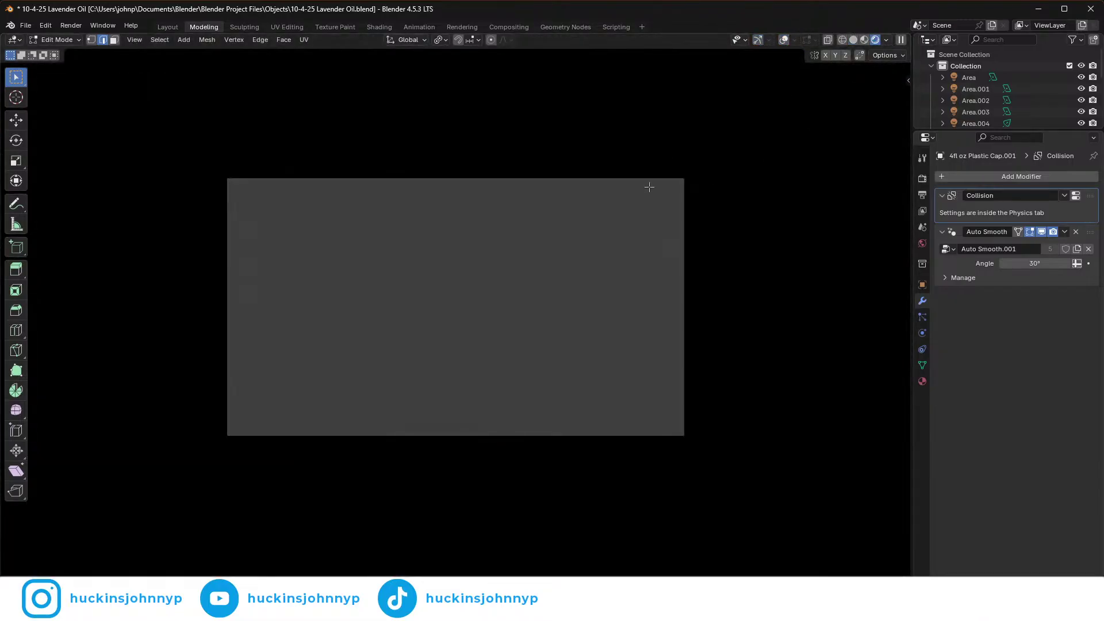
key(Home)
mouse_move(512, 353)
shift+middle_down()
mouse_move(522, 355)
mouse_move(510, 369)
shift+middle_up()
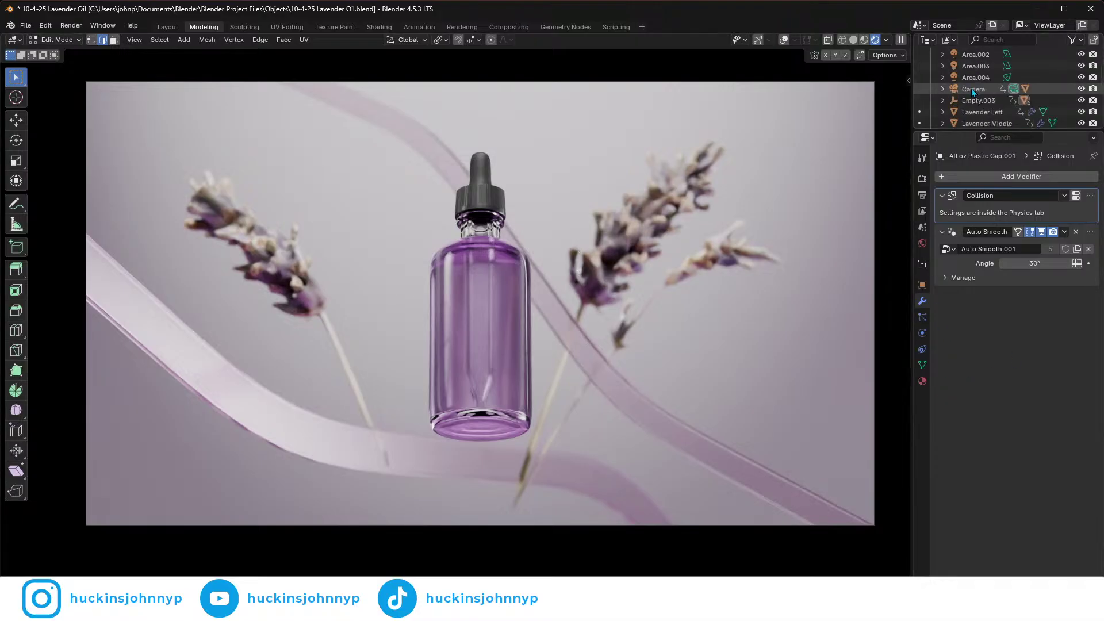
- Select the camera in Object Mode and adjust its depth-of-field F-Stop, comparing 49.1, 1.9 and 8.7 before settling on 7.1
scroll(975, 98, down, 2)
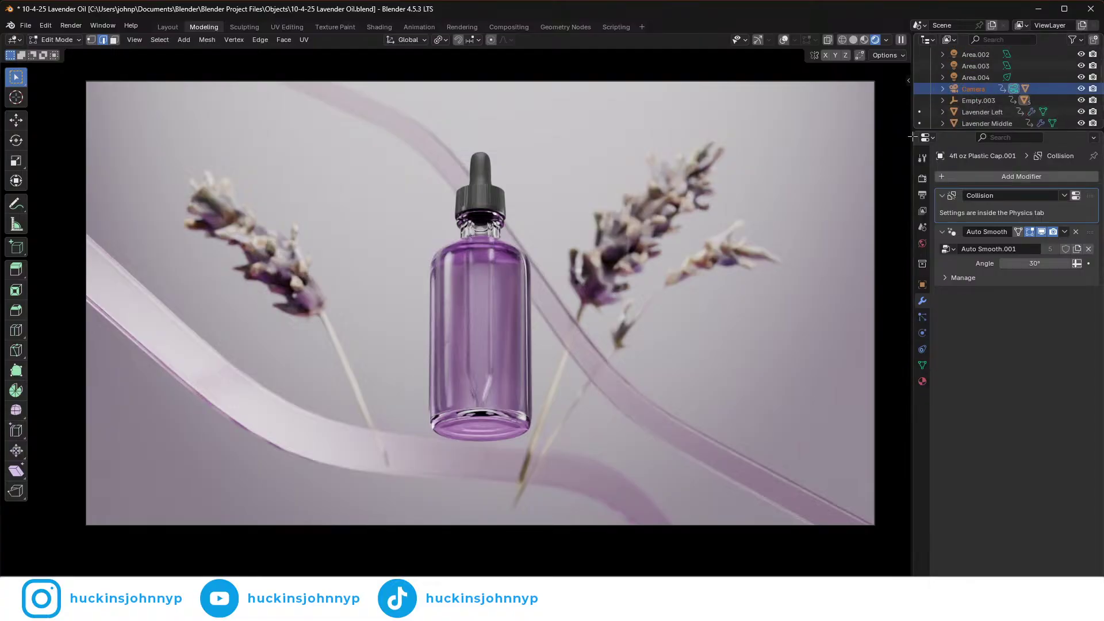
key(Tab)
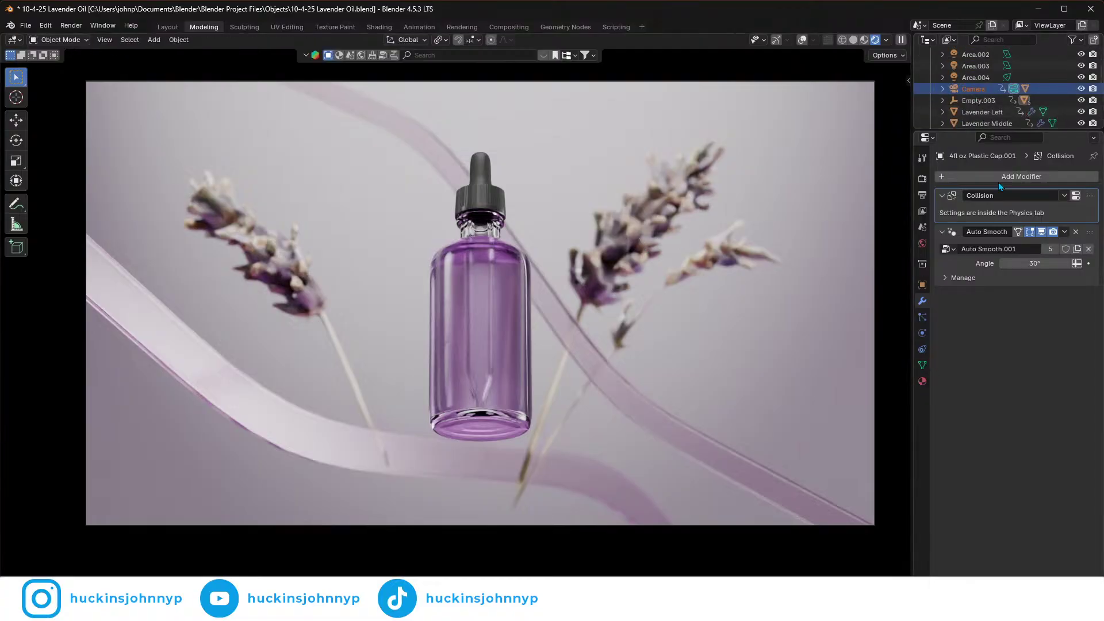
click(972, 89)
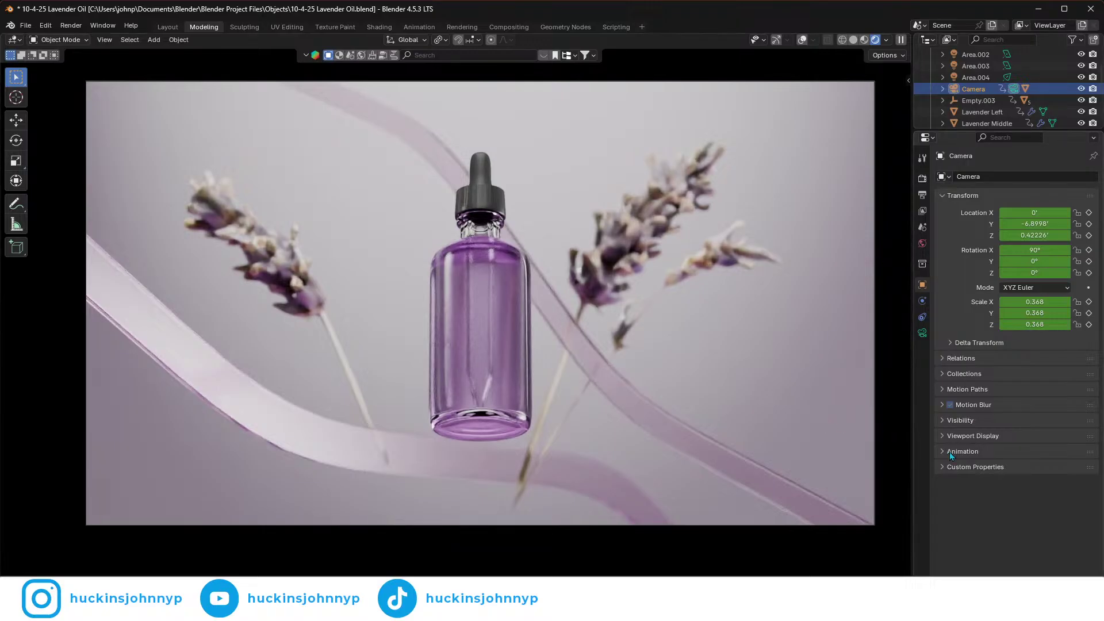
click(922, 333)
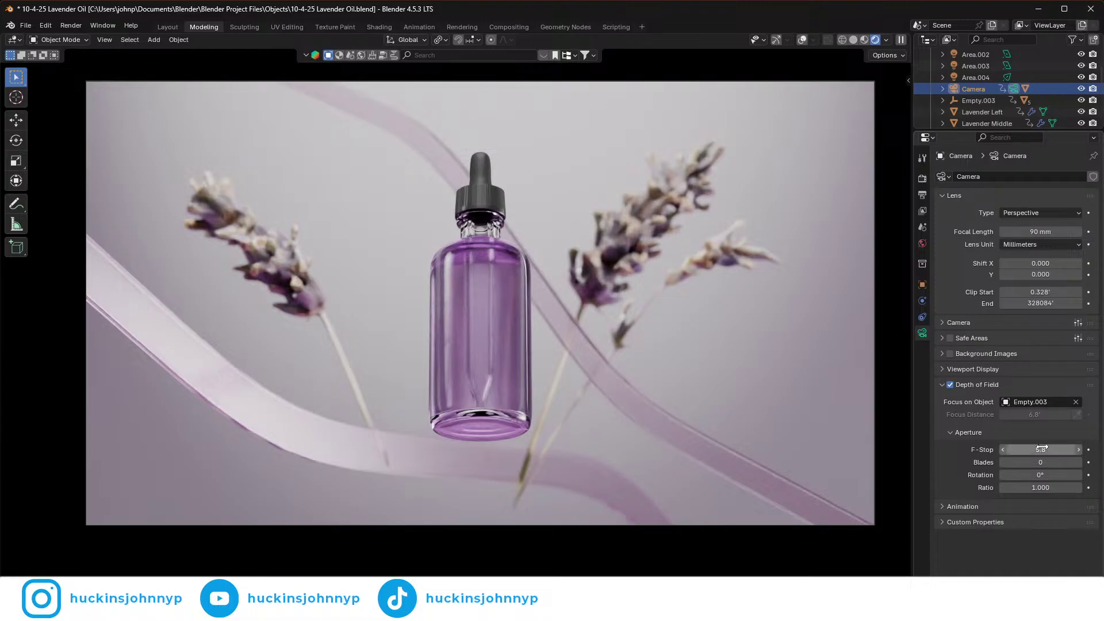
drag(1041, 449, 1076, 449)
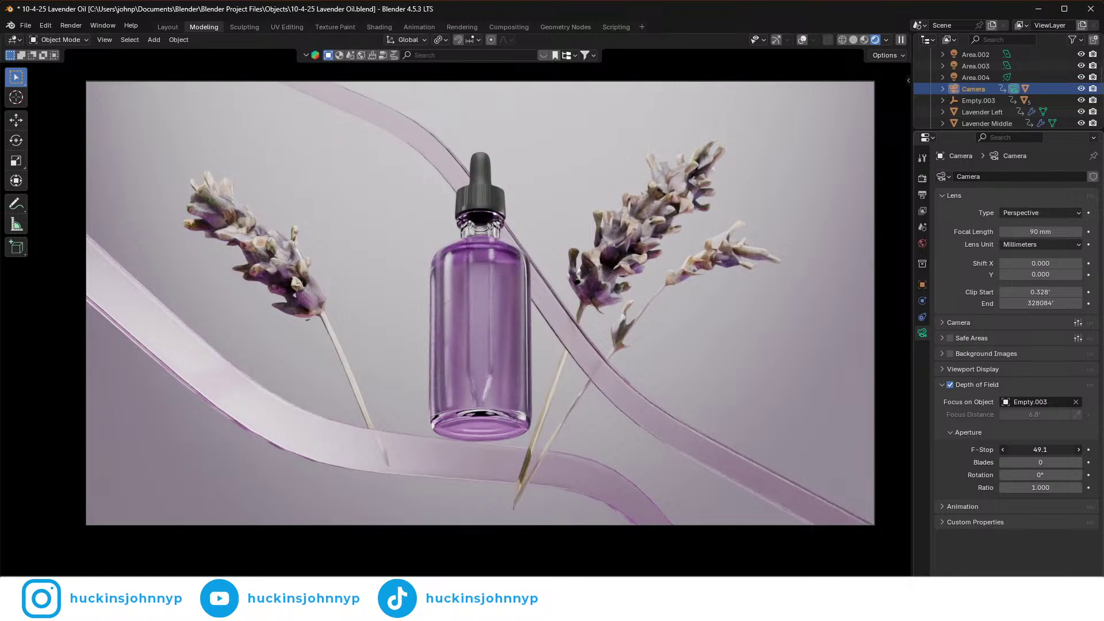
double_click(1040, 449)
text(1.9)
key(Return)
drag(1040, 449, 1048, 449)
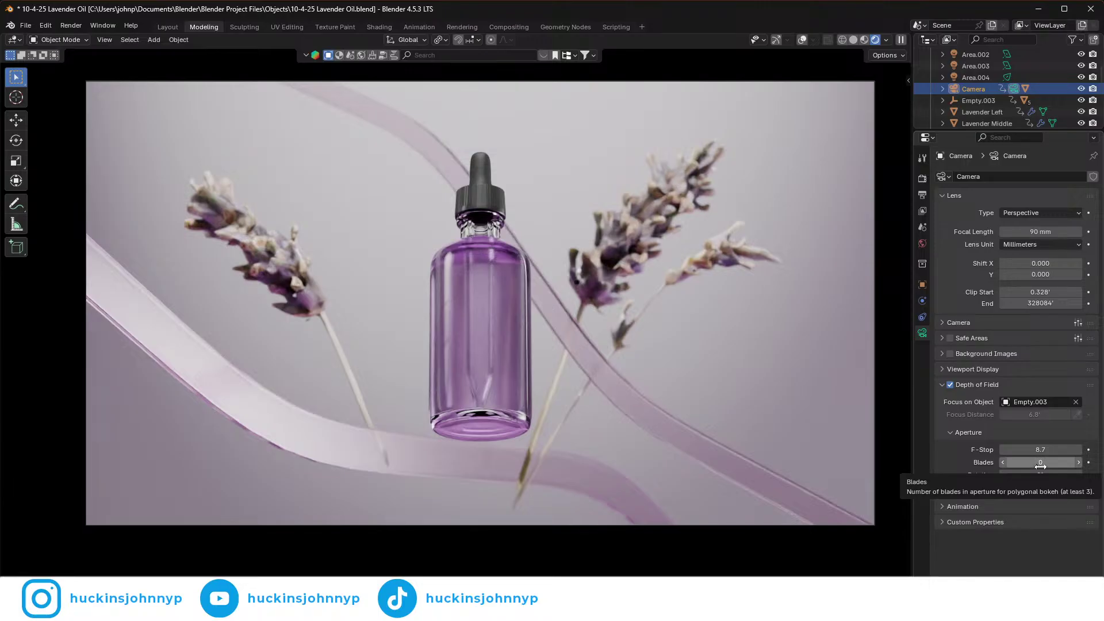
drag(1040, 449, 1019, 449)
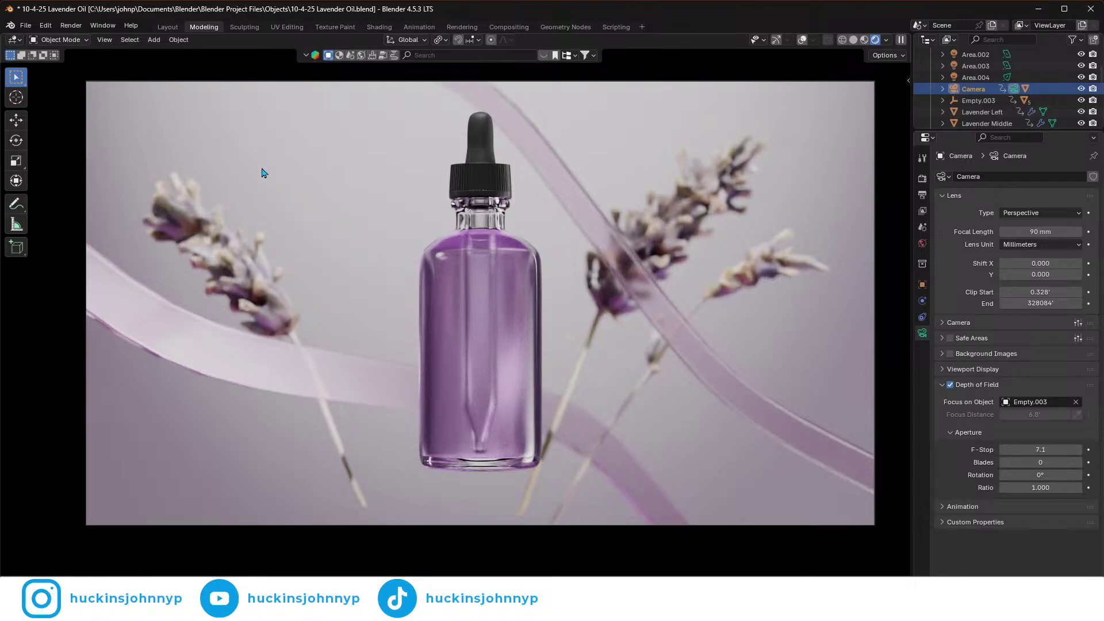
- Capture a screen snip of the full camera frame with the rendered bottle, ribbons and lavender
key(super+shift+s)
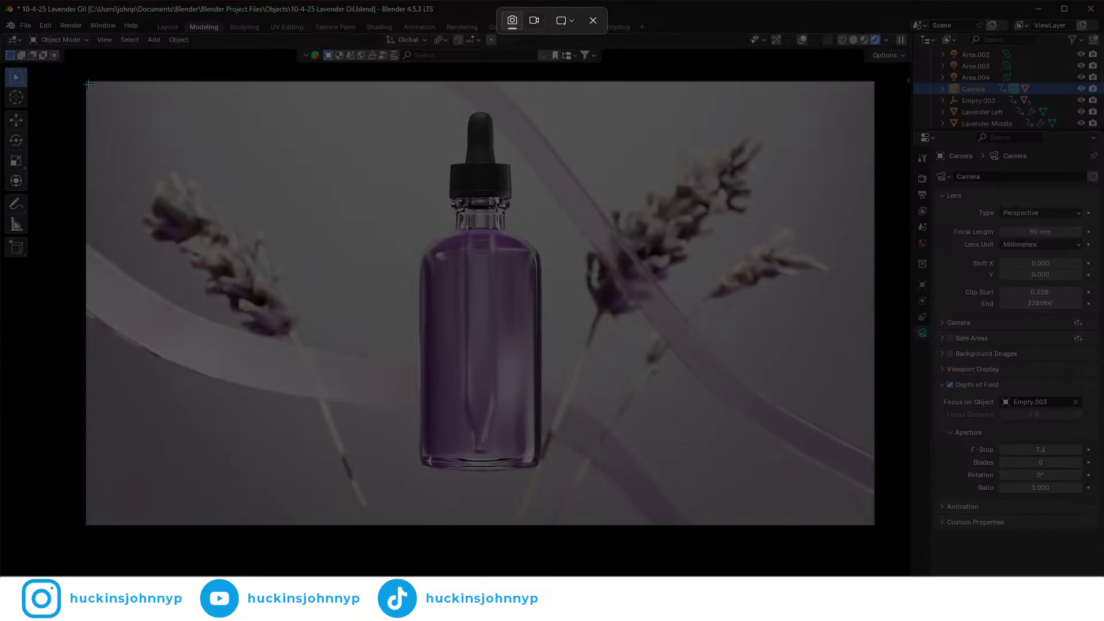
drag(87, 83, 873, 524)
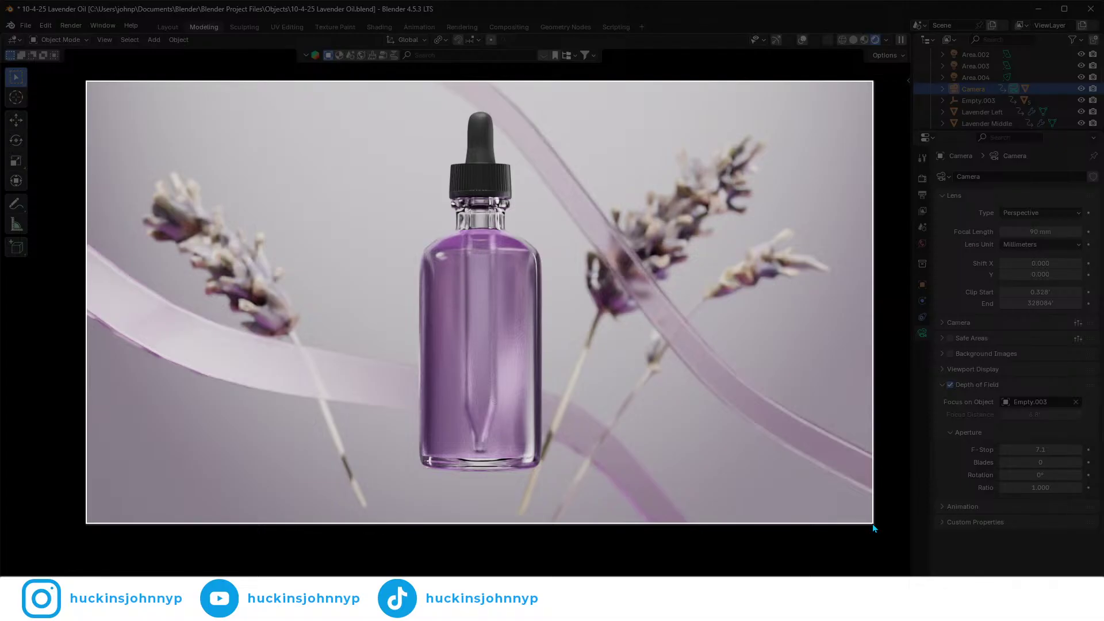
drag(873, 527, 875, 525)
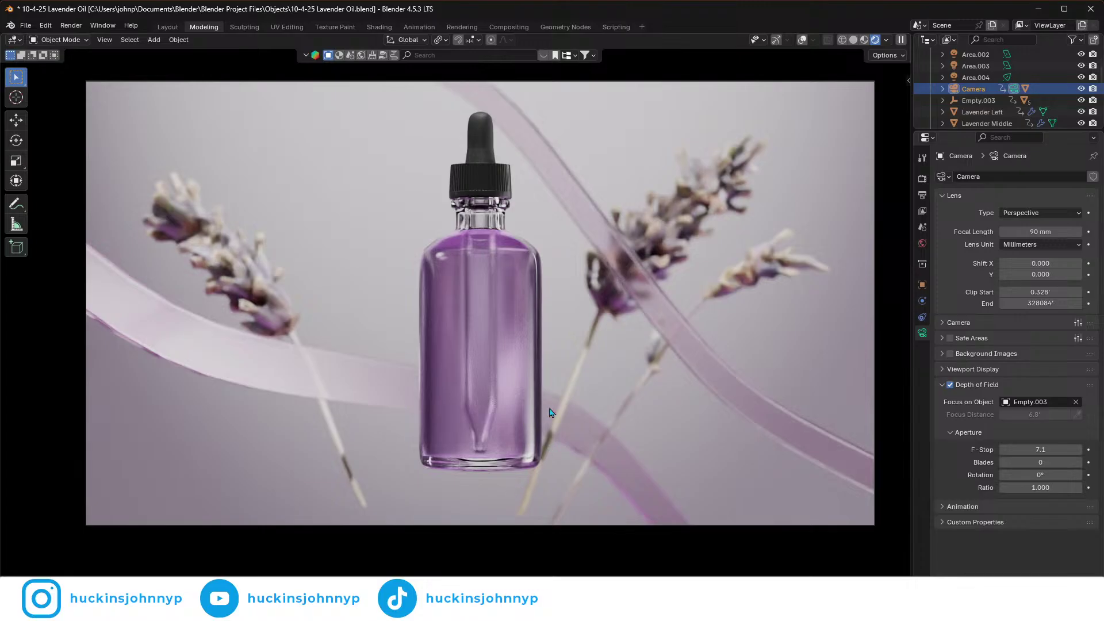
- Examine the lower bottle up close, switch to PureRef to browse the perfume bottle reference images, and return to Blender
scroll(522, 449, up, 5)
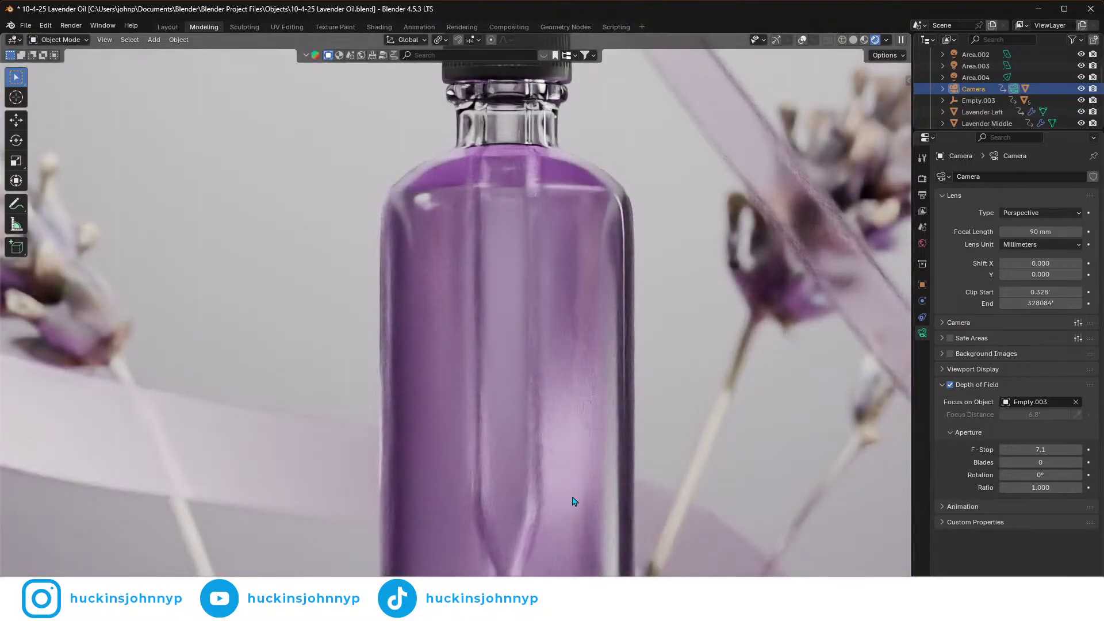
shift+middle_drag(572, 458, 572, 402)
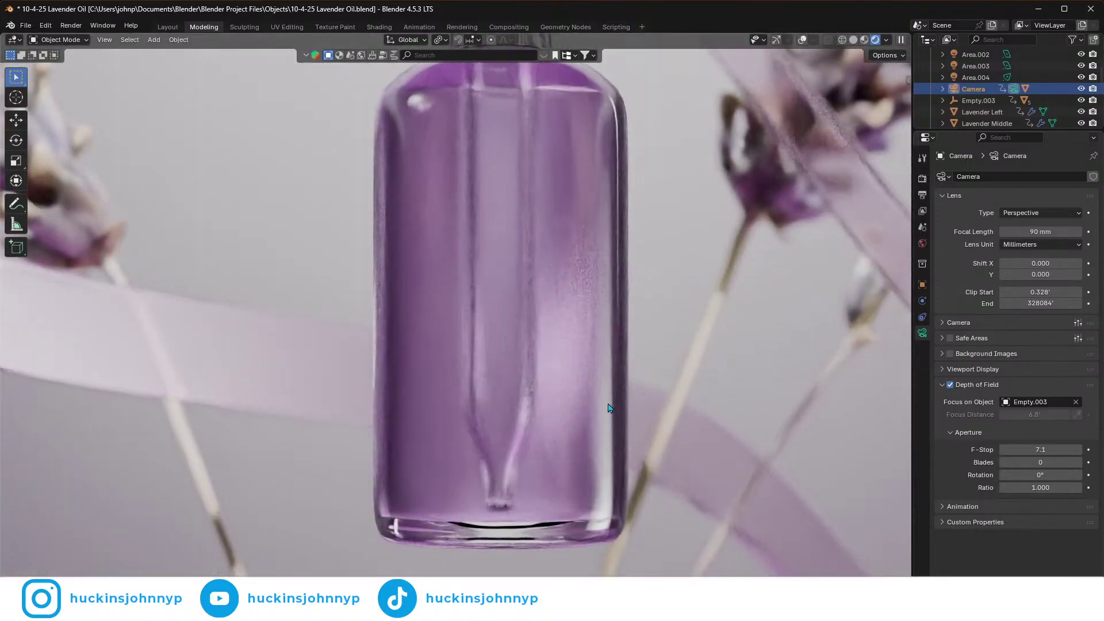
key(alt+Tab)
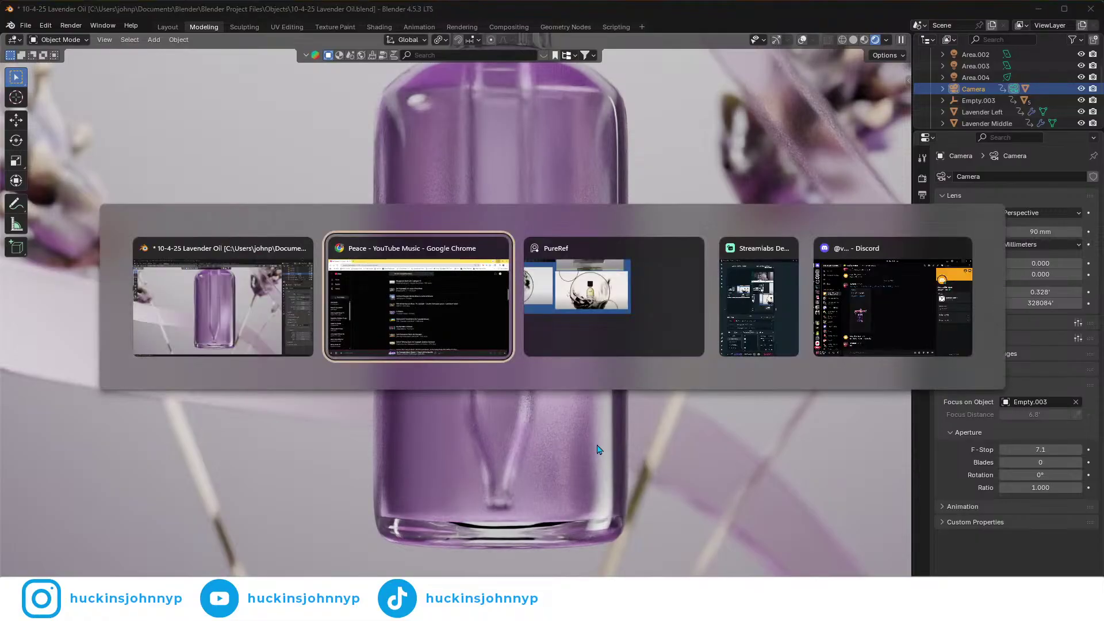
scroll(418, 203, up, 5)
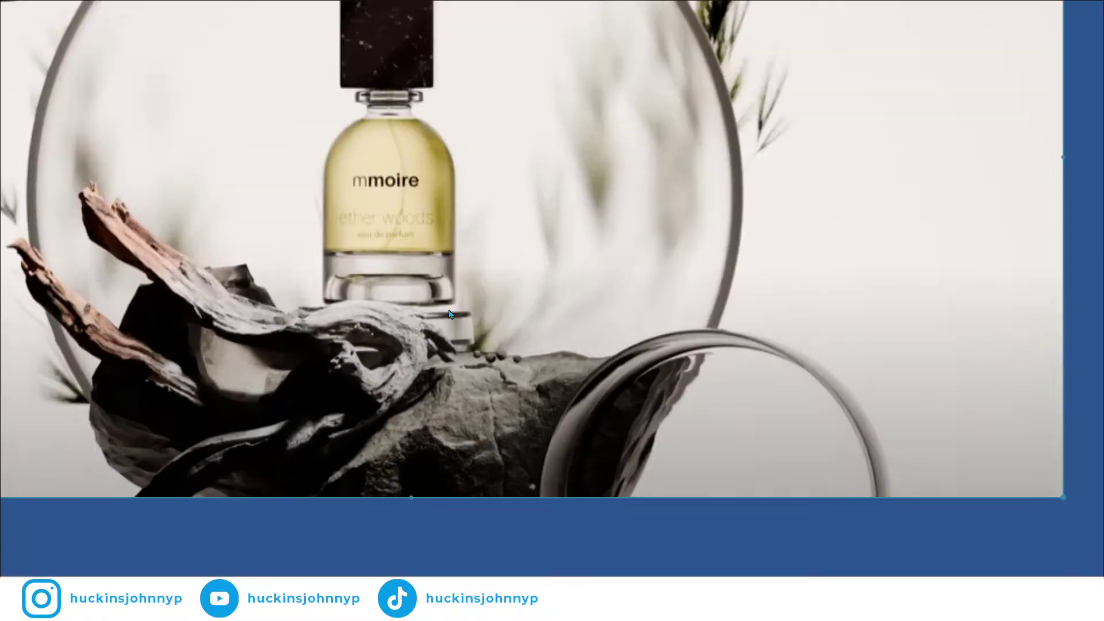
scroll(454, 251, down, 4)
scroll(456, 247, down, 3)
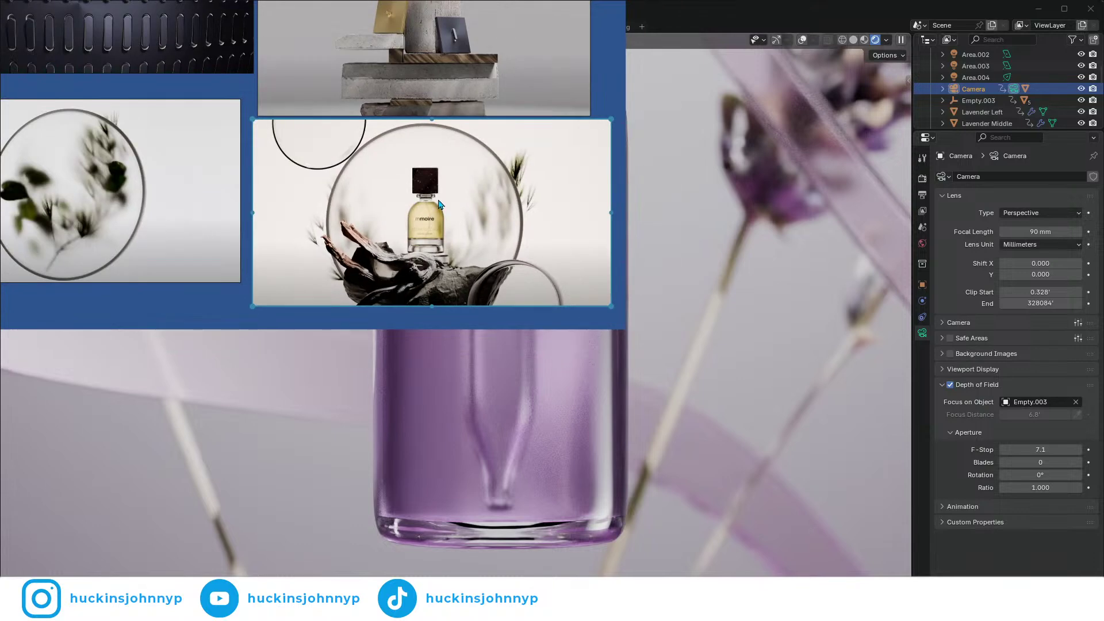
scroll(444, 209, up, 2)
scroll(451, 197, down, 3)
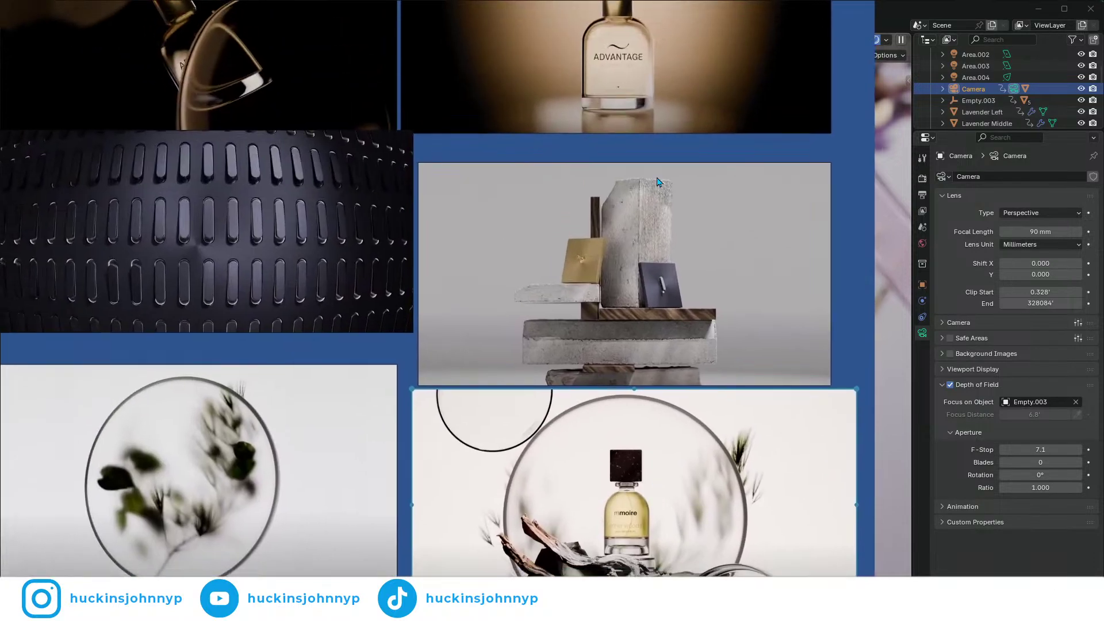
scroll(647, 136, up, 5)
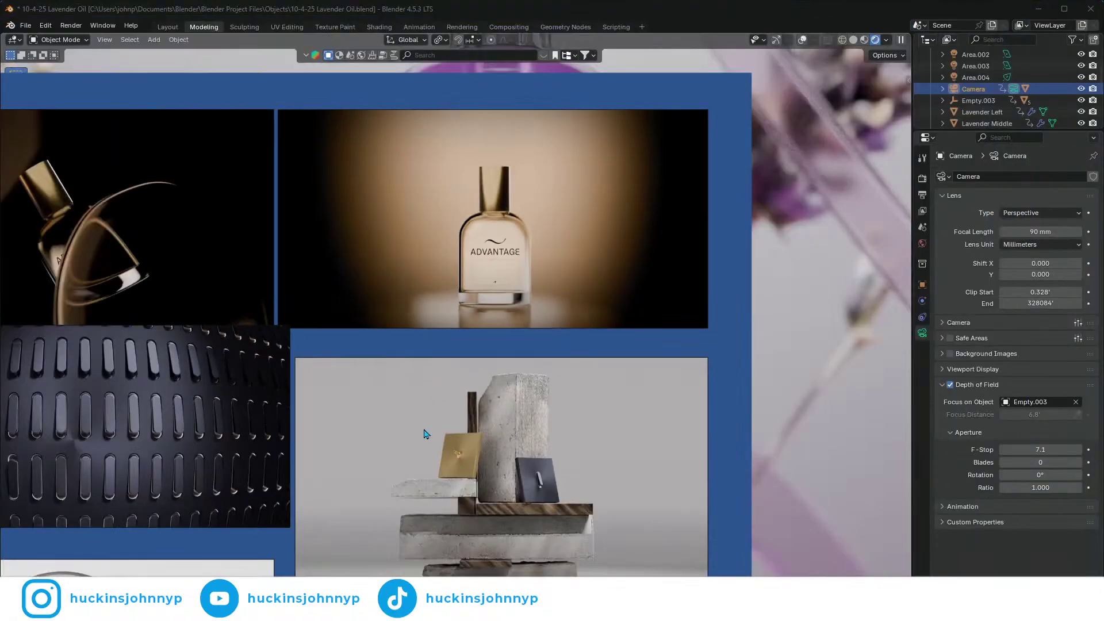
drag(391, 463, 547, 225)
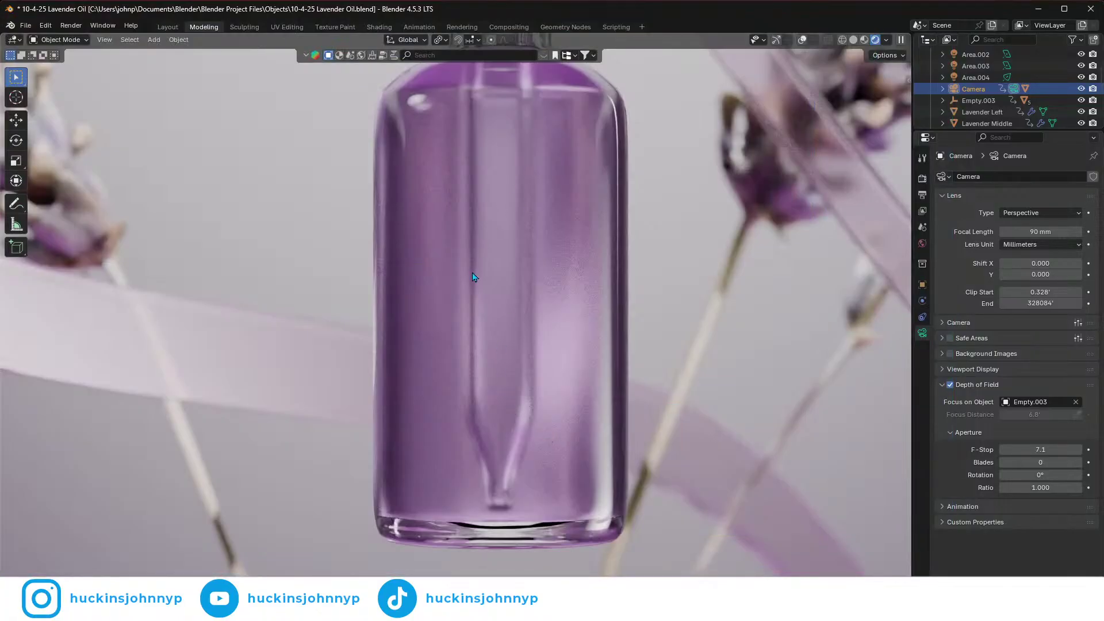
- Examine the rendered bottle in the camera view, both in full frame and up close at the glass base and dropper tip
scroll(493, 289, down, 2)
scroll(500, 290, up, 3)
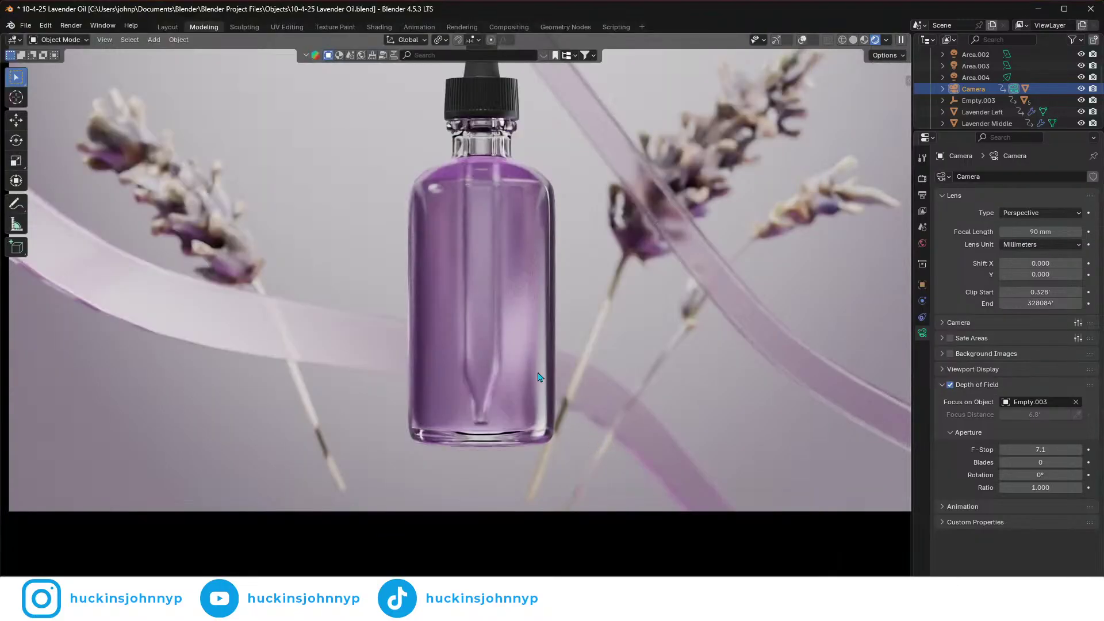
scroll(565, 379, down, 3)
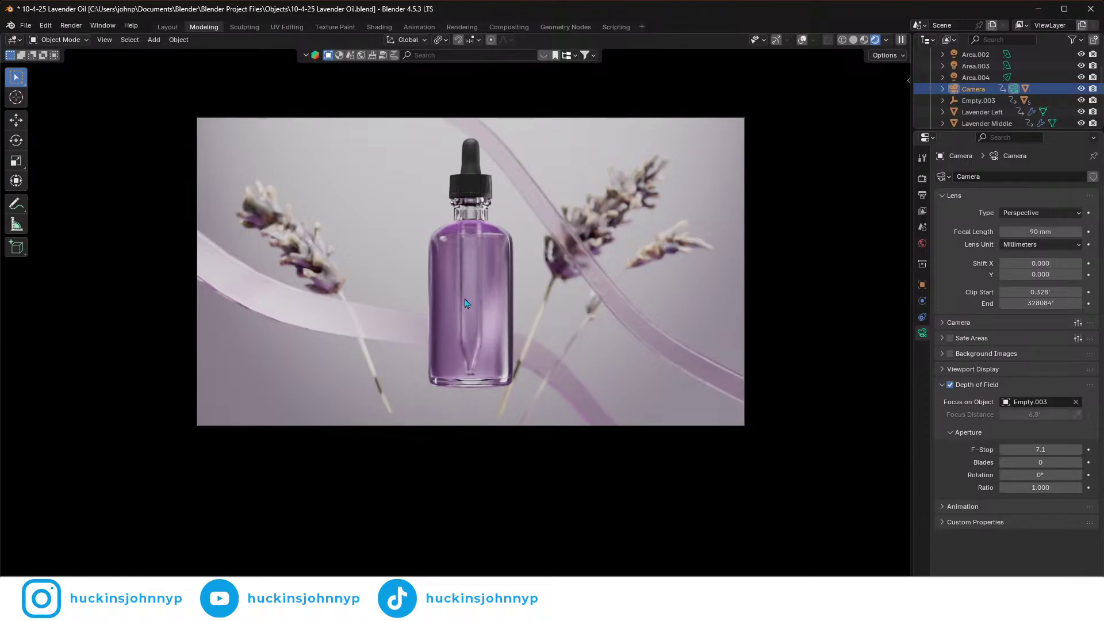
scroll(469, 306, up, 6)
scroll(463, 293, down, 5)
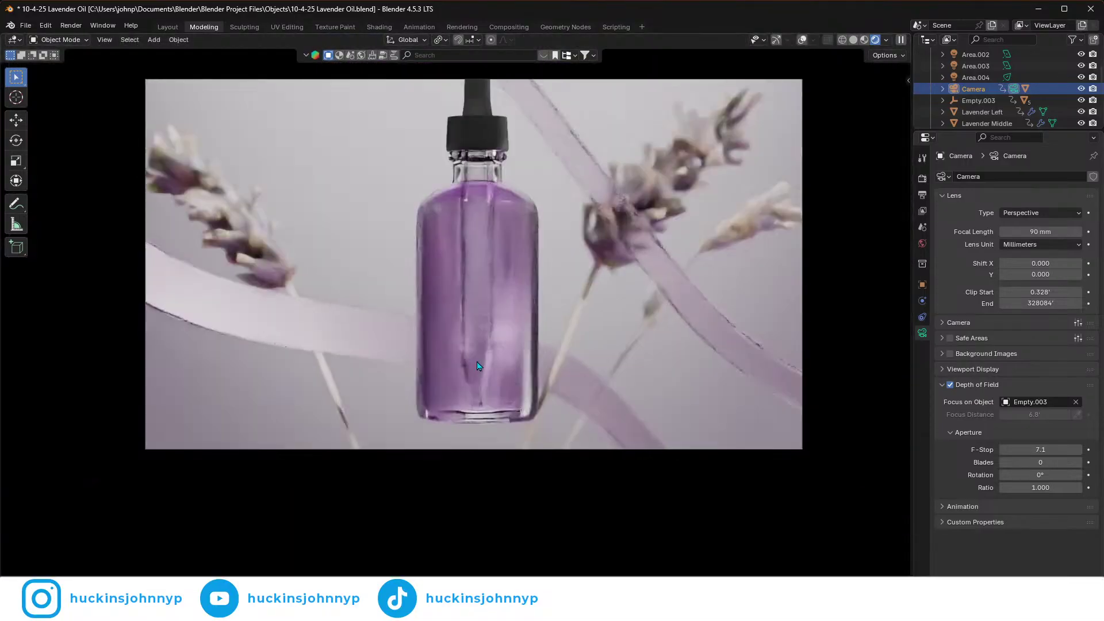
scroll(478, 365, down, 1)
scroll(476, 364, up, 1)
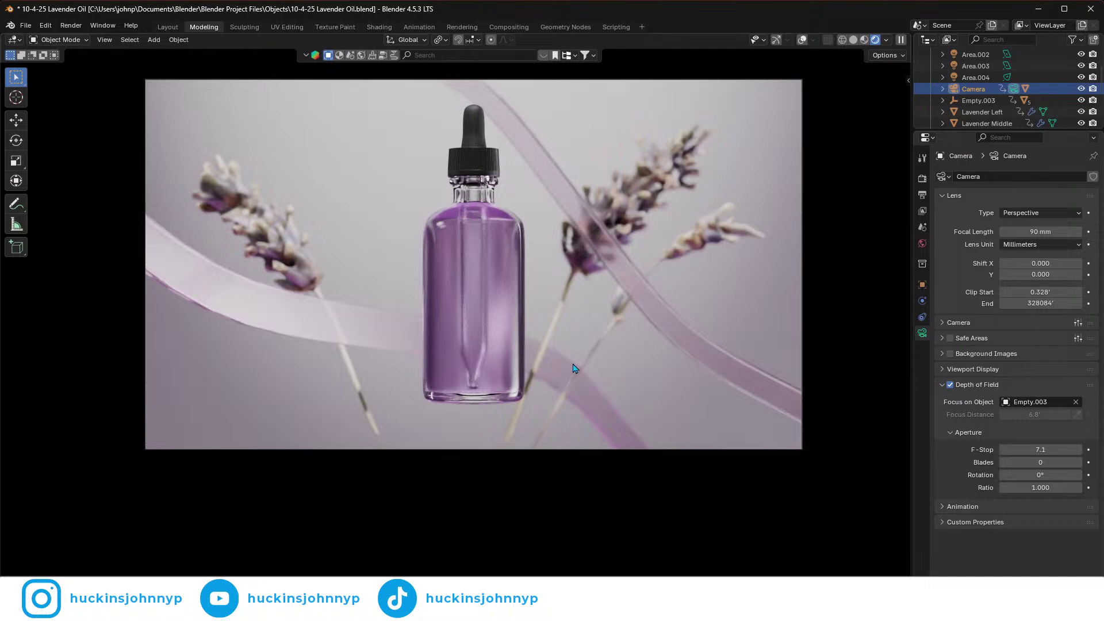
scroll(518, 399, up, 6)
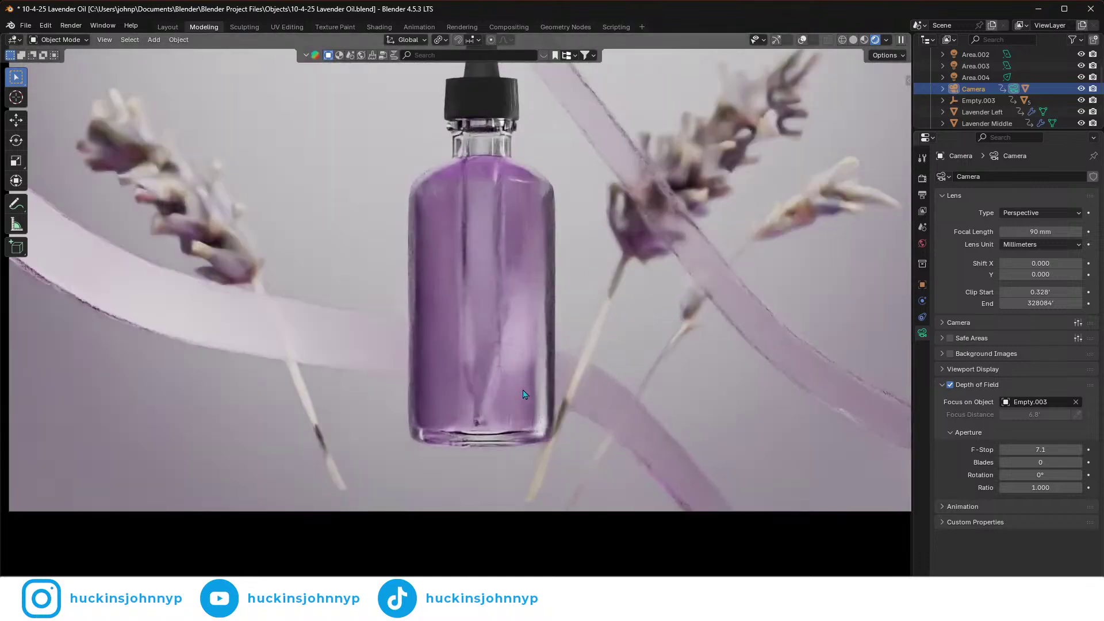
scroll(576, 425, up, 2)
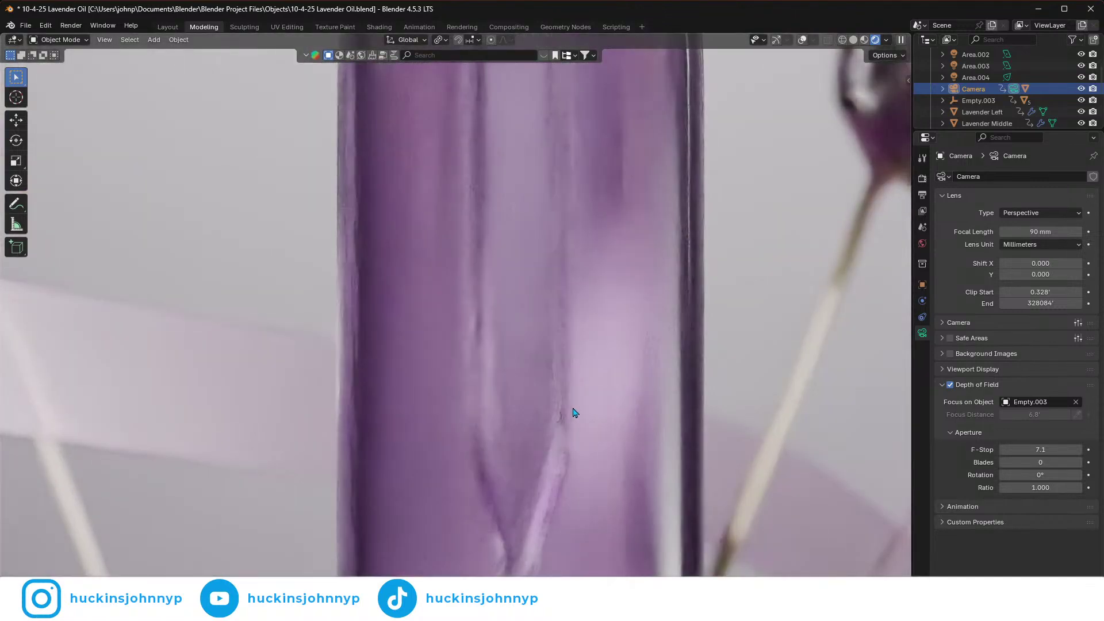
shift+middle_drag(577, 422, 540, 204)
scroll(600, 381, up, 1)
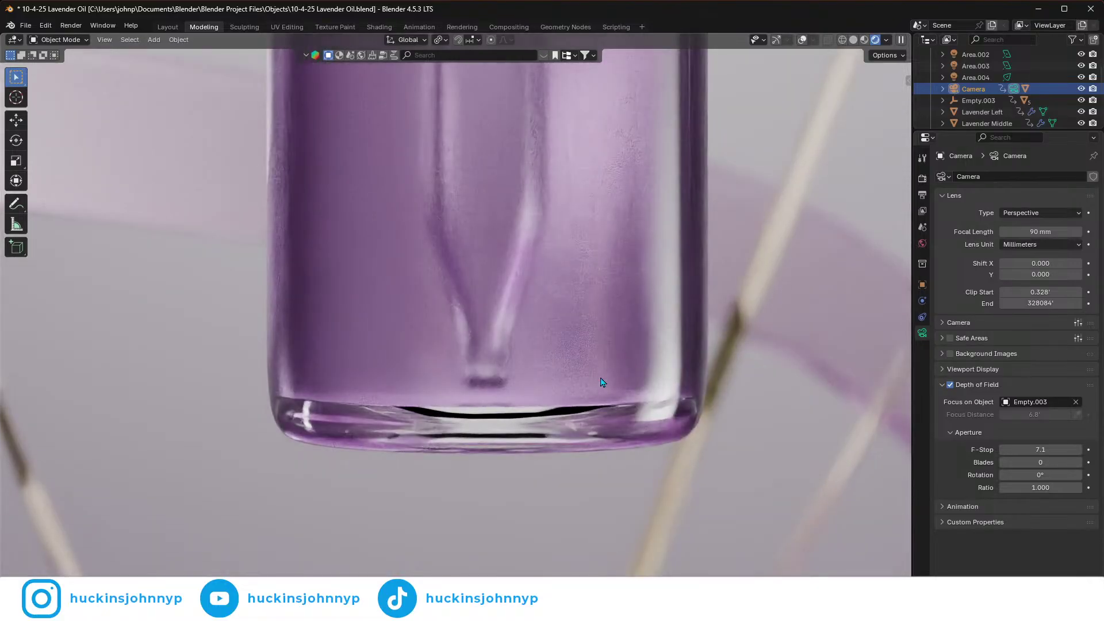
scroll(600, 381, up, 1)
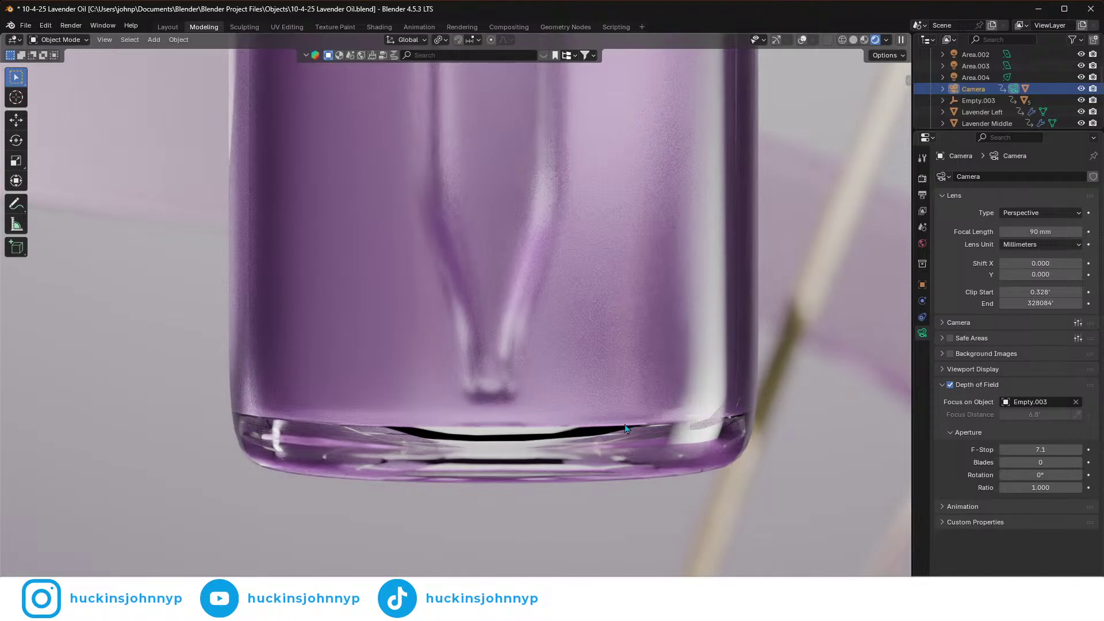
- Select the glass bottle, frame it outside the camera view, and examine its thick base from a low angle
middle_drag(709, 420, 672, 435)
click(432, 353)
key(grave)
click(515, 438)
scroll(492, 523, up, 3)
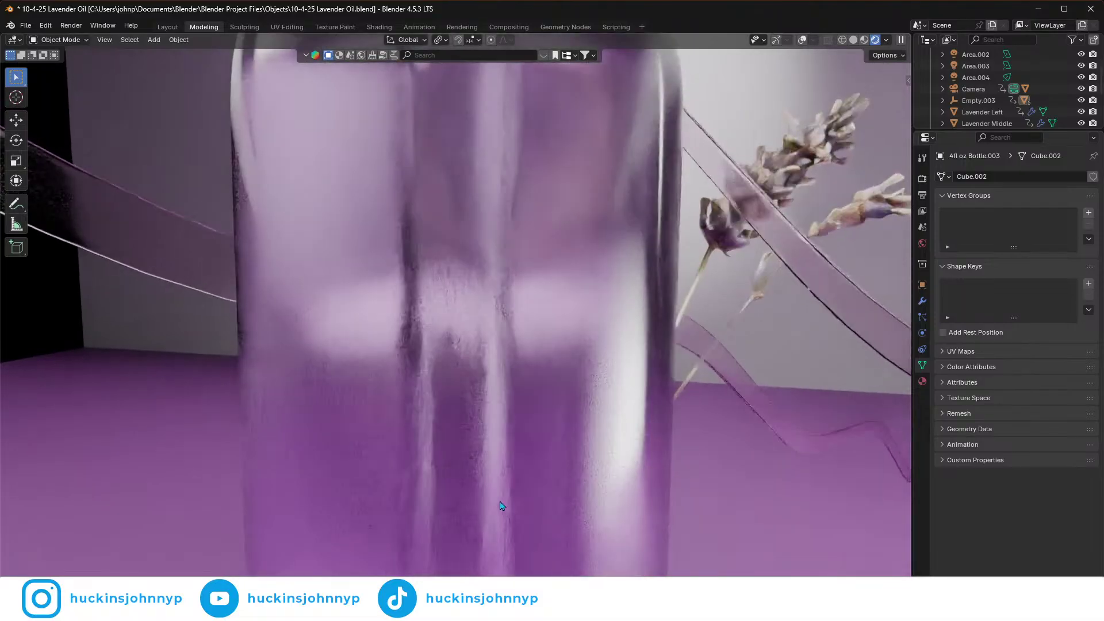
middle_drag(501, 507, 493, 488)
shift+middle_drag(506, 381, 507, 121)
middle_drag(546, 412, 583, 366)
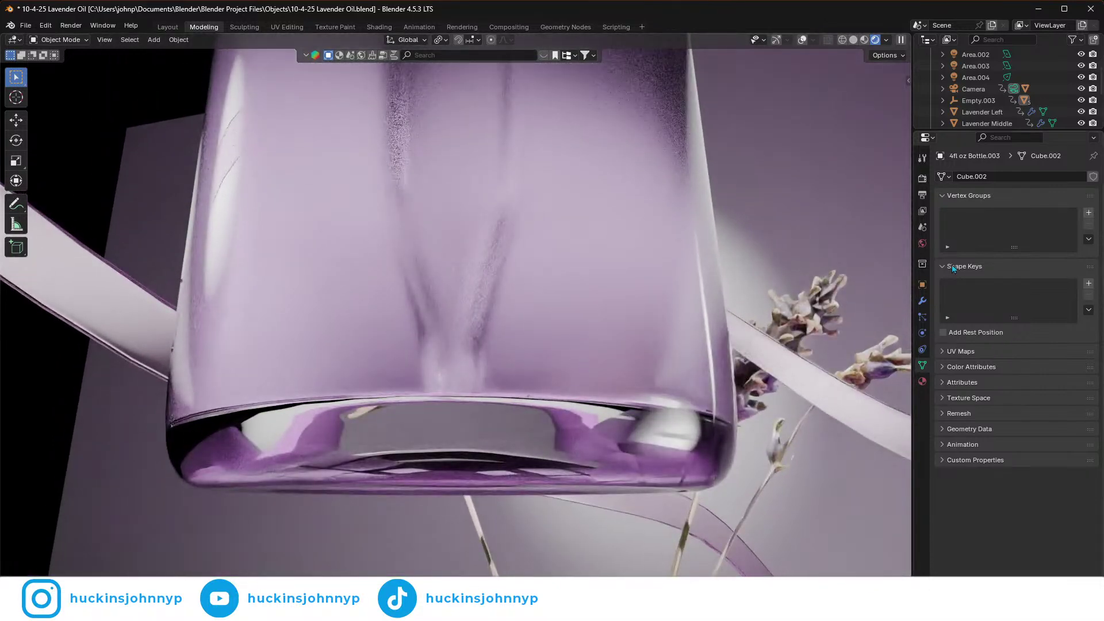
- Set the Transmission max bounces to 118 in the Cycles light path settings
click(921, 195)
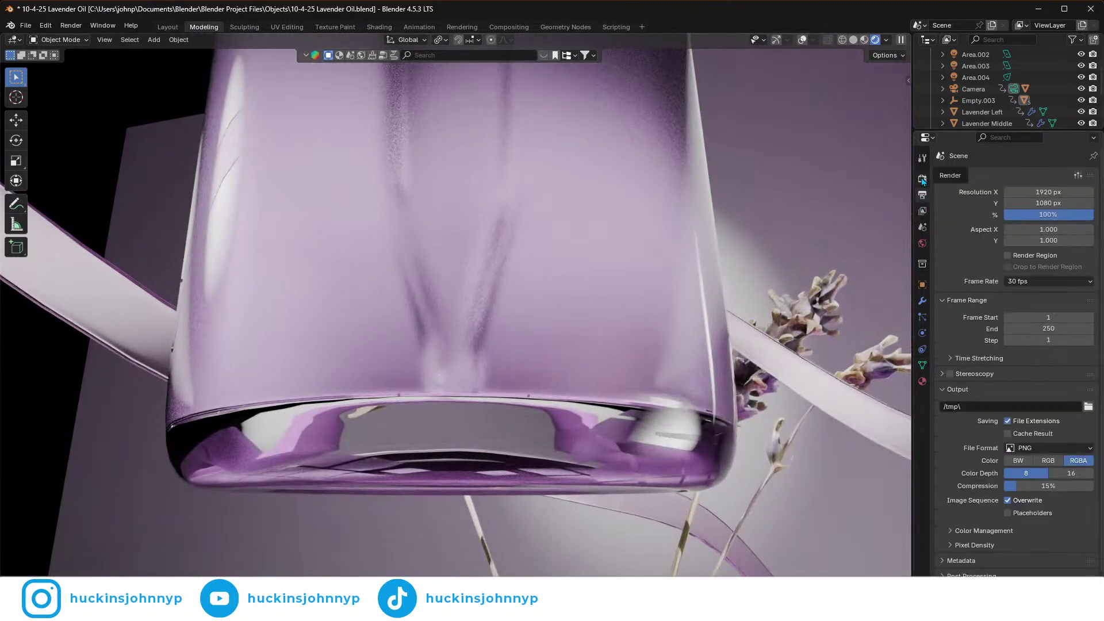
click(921, 180)
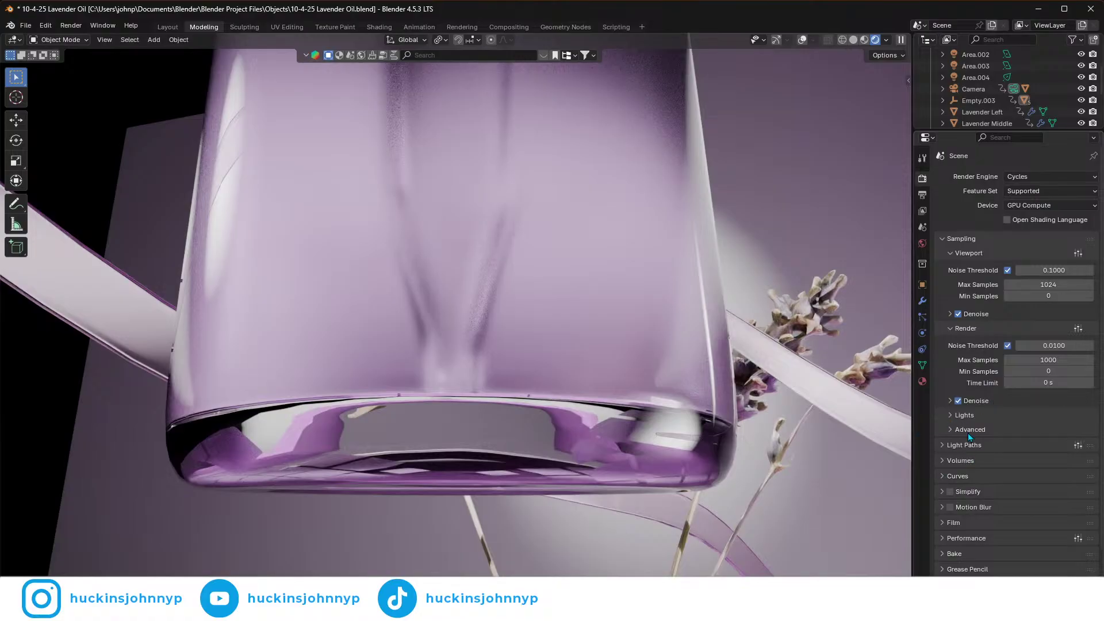
click(950, 415)
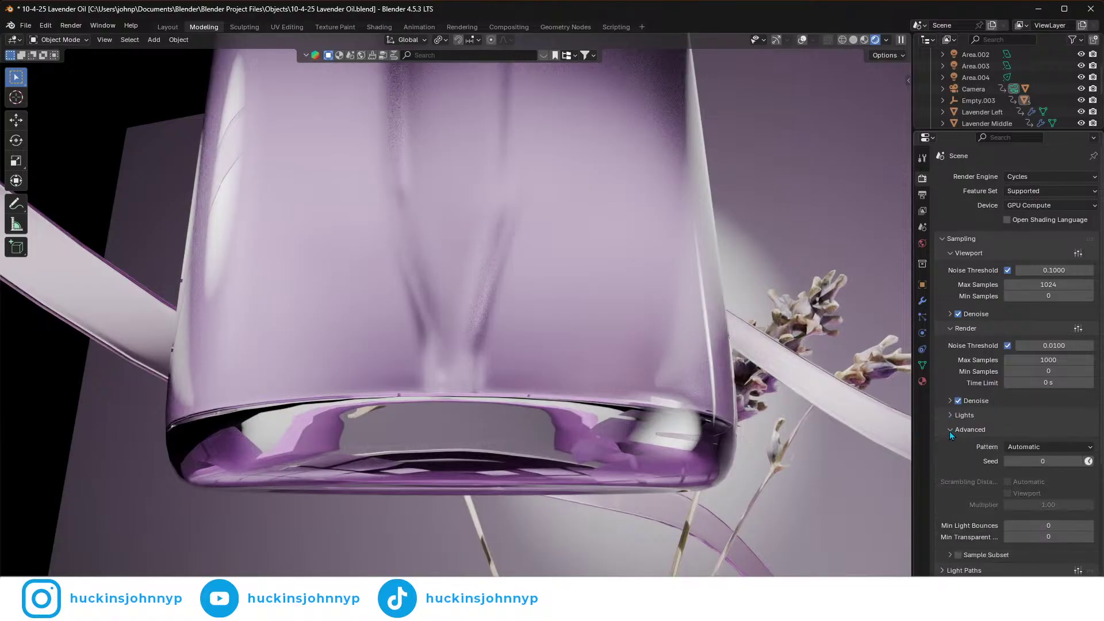
click(951, 415)
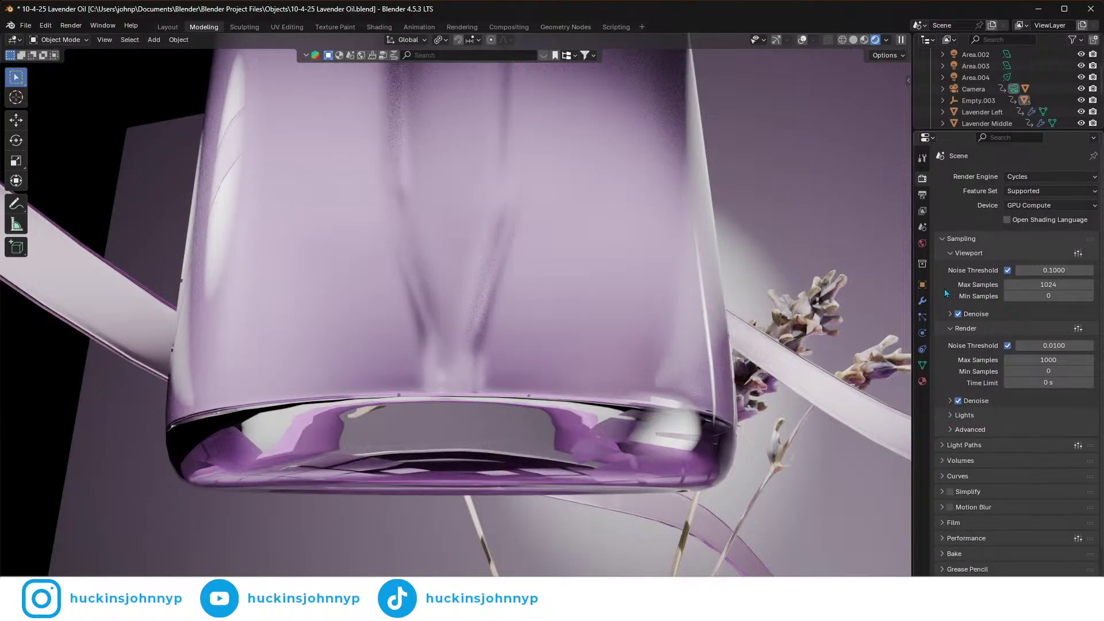
click(950, 415)
click(946, 445)
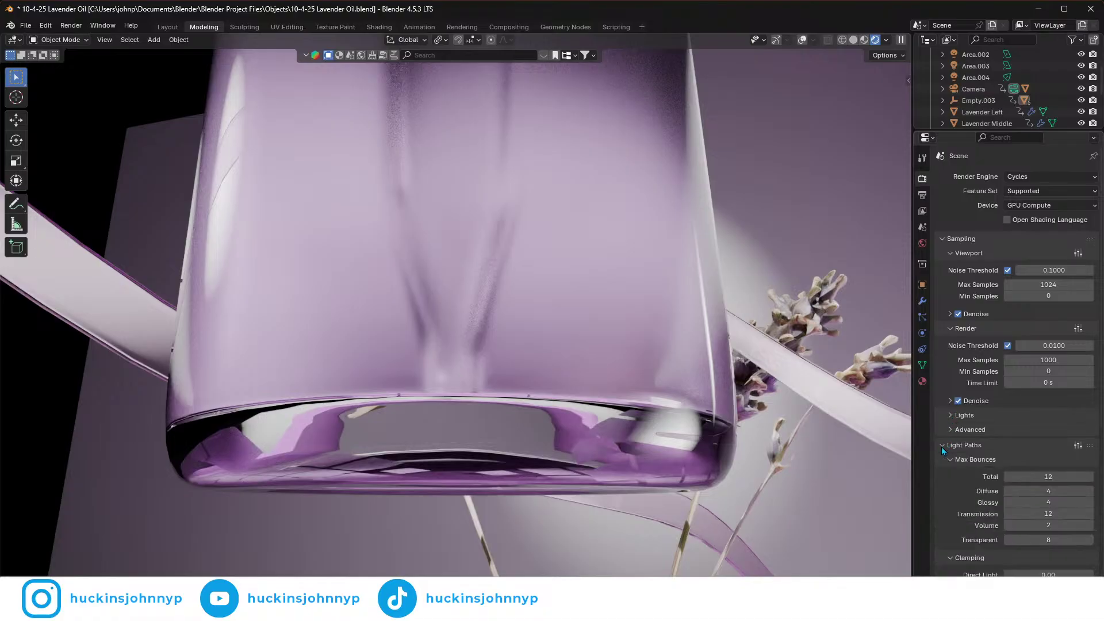
scroll(1011, 452, down, 1)
scroll(1011, 453, down, 3)
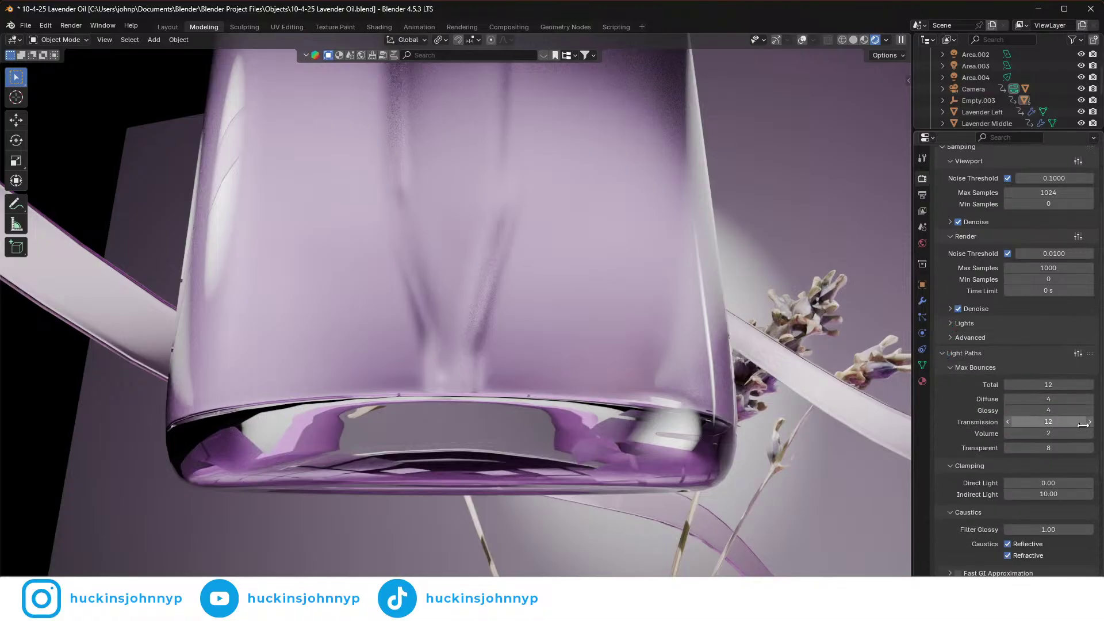
mouse_move(1063, 422)
mouse_down()
mouse_move(1080, 422)
mouse_move(1060, 420)
mouse_up()
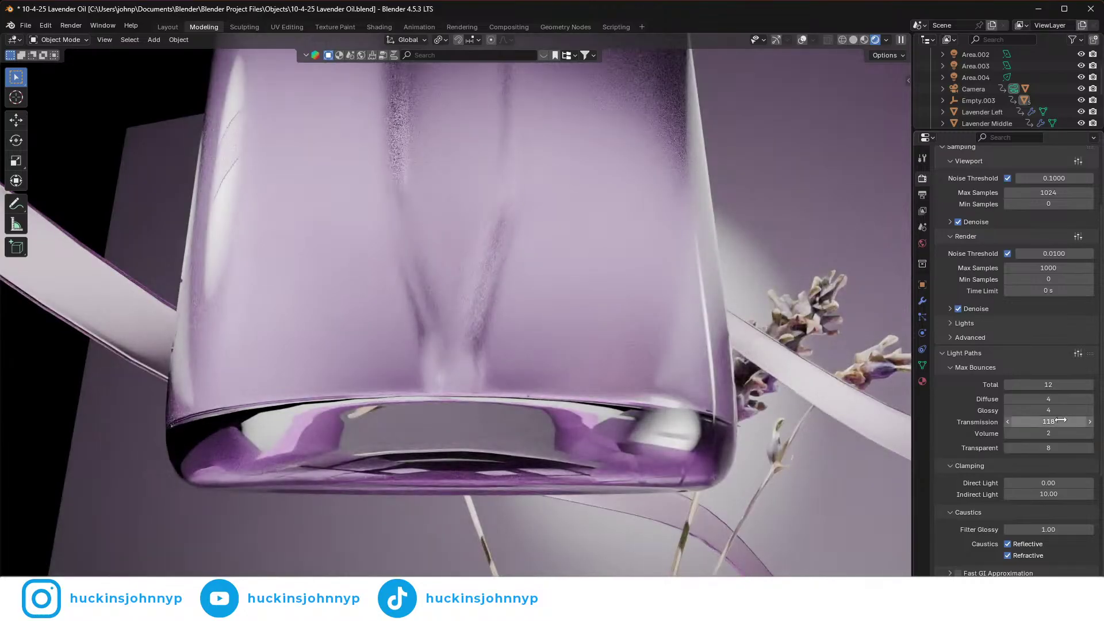
- Undo the last change to the Transmission max bounces
key(ctrl+z)
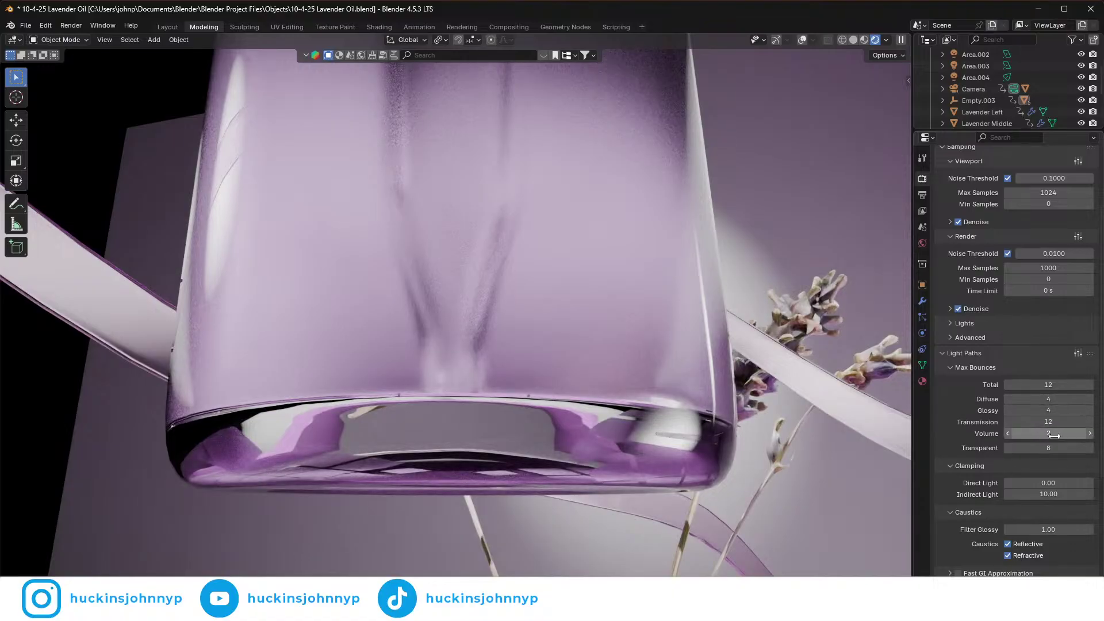
- Try other Volume, Total and clamping values in the light path settings, and Transparent max bounces of 77
drag(1048, 433, 1074, 433)
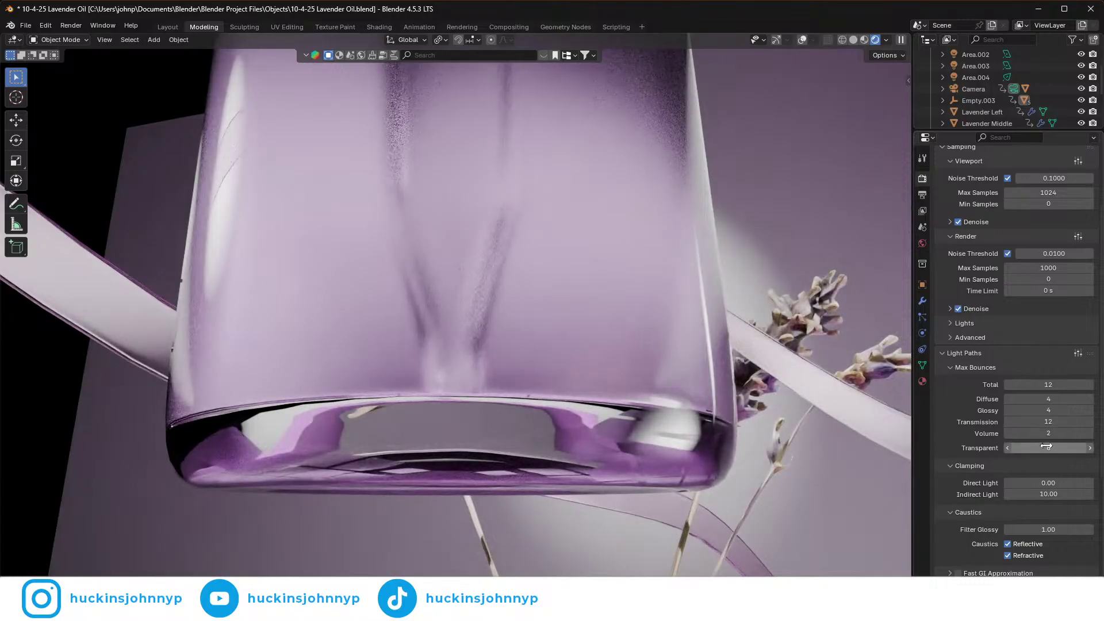
mouse_move(1048, 447)
mouse_down()
mouse_move(1064, 447)
mouse_move(1029, 447)
mouse_up()
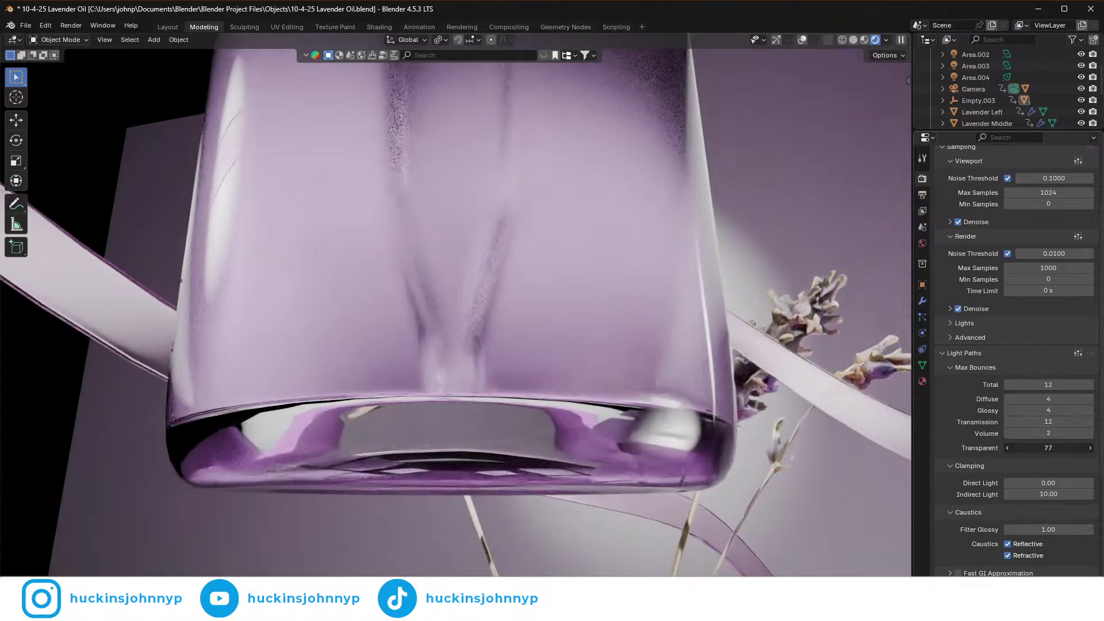
drag(1048, 384, 1032, 384)
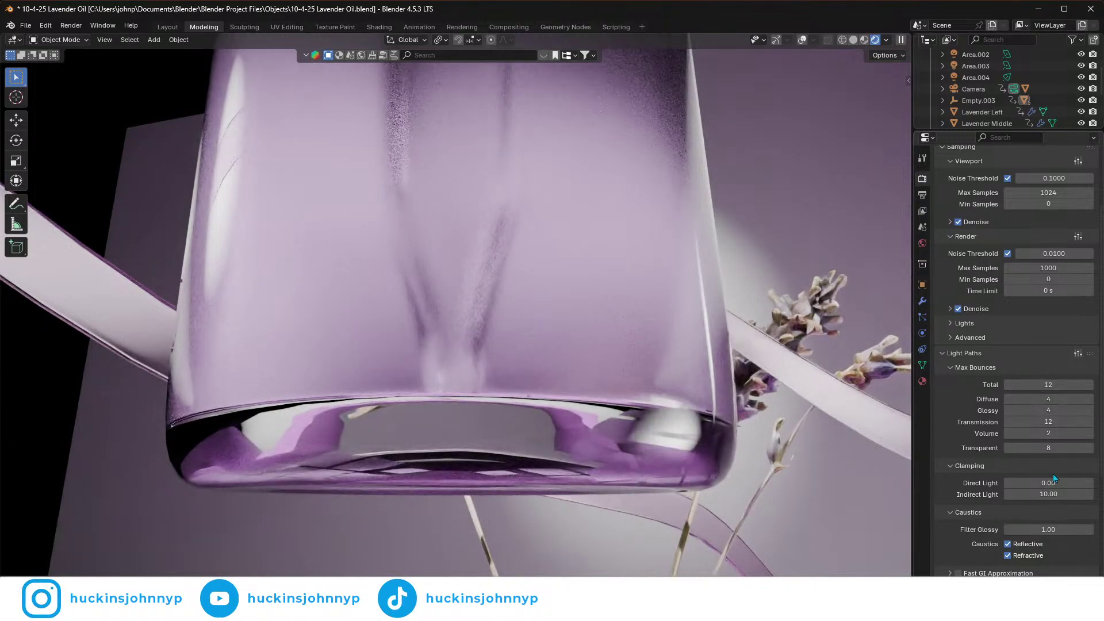
mouse_move(1048, 494)
mouse_down()
mouse_move(1032, 494)
mouse_move(1073, 482)
mouse_move(1044, 483)
mouse_up()
- Examine the dropper tip, the liquid and the thick glass base up close from several angles
middle_drag(437, 361, 468, 374)
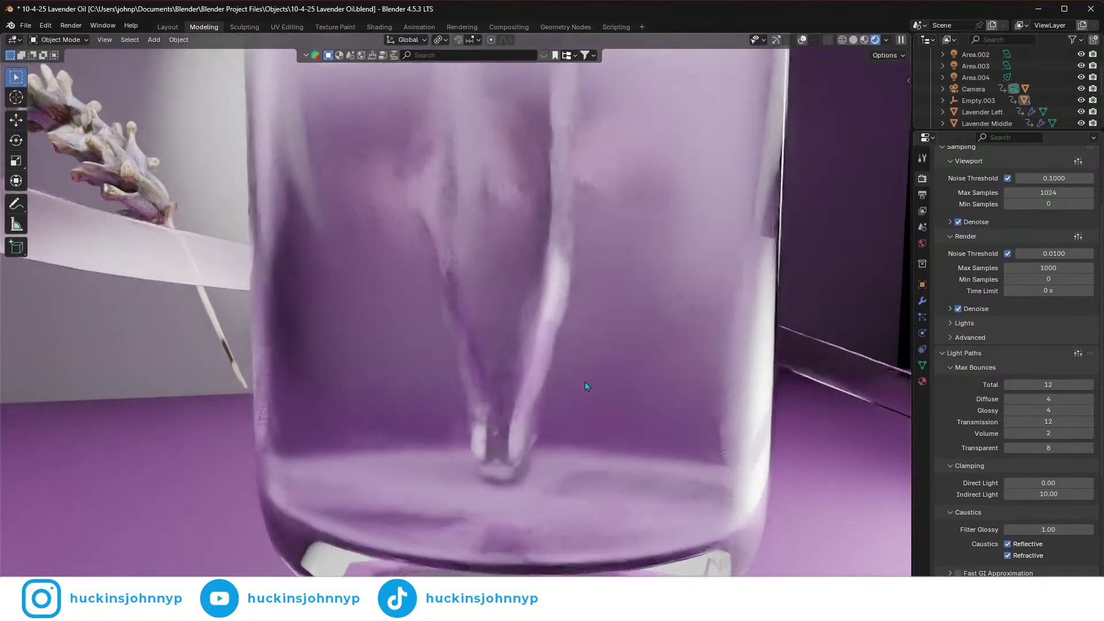
scroll(585, 381, up, 5)
scroll(578, 439, down, 5)
scroll(577, 445, up, 3)
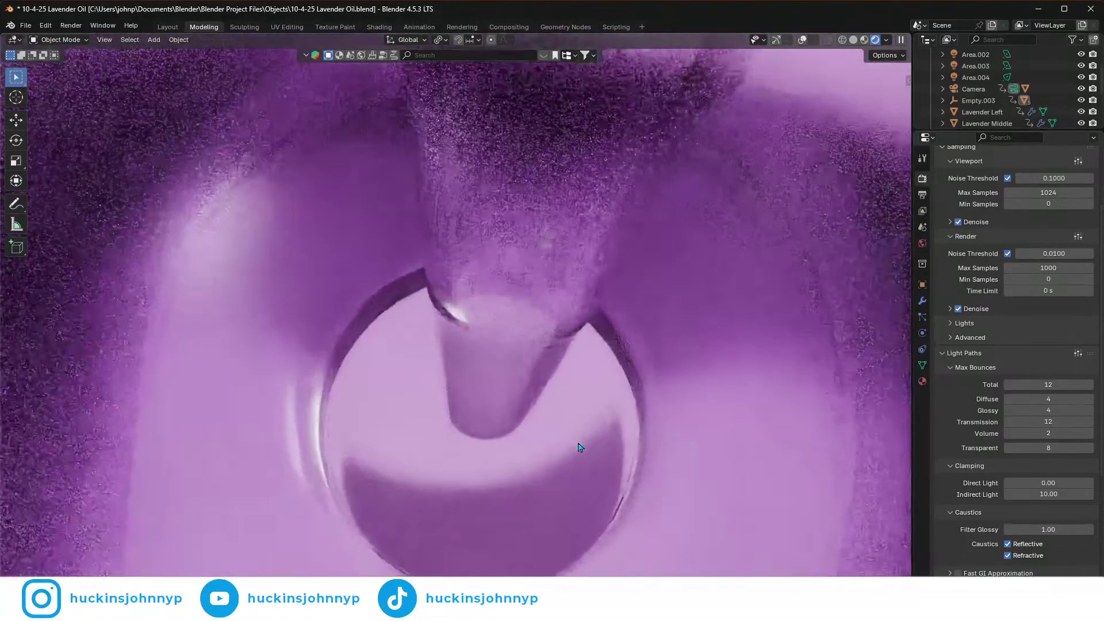
scroll(575, 460, down, 6)
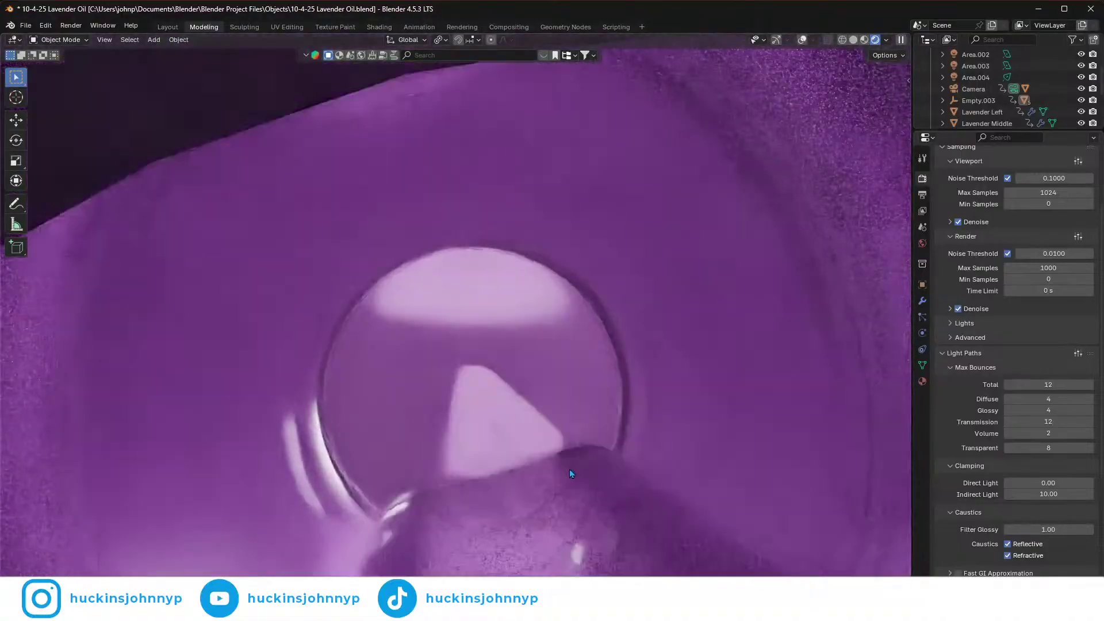
scroll(569, 477, down, 6)
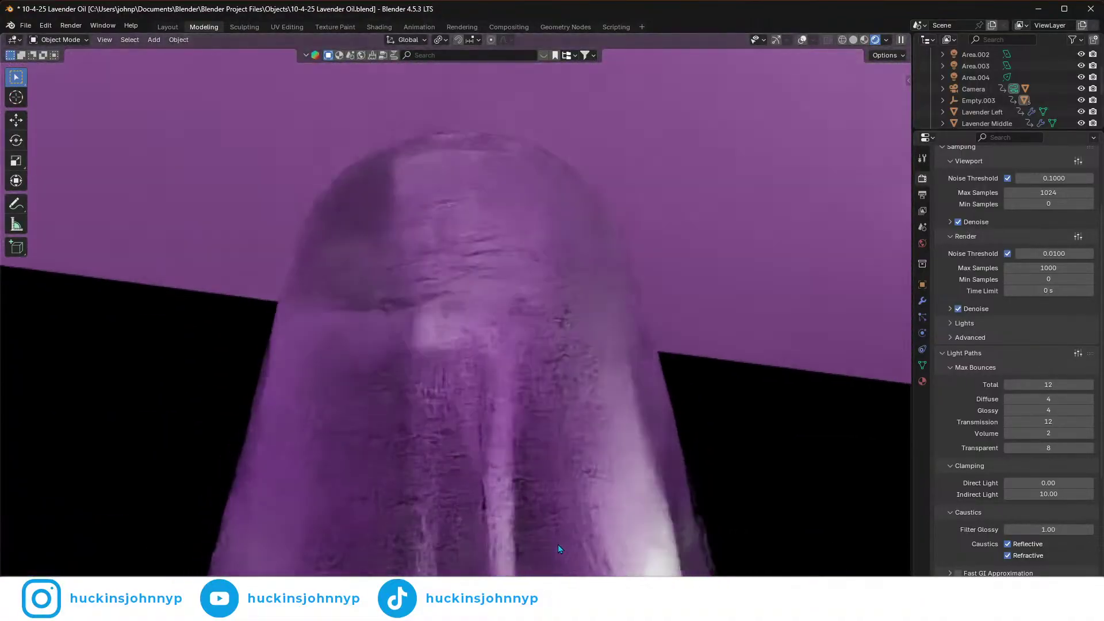
scroll(564, 459, down, 5)
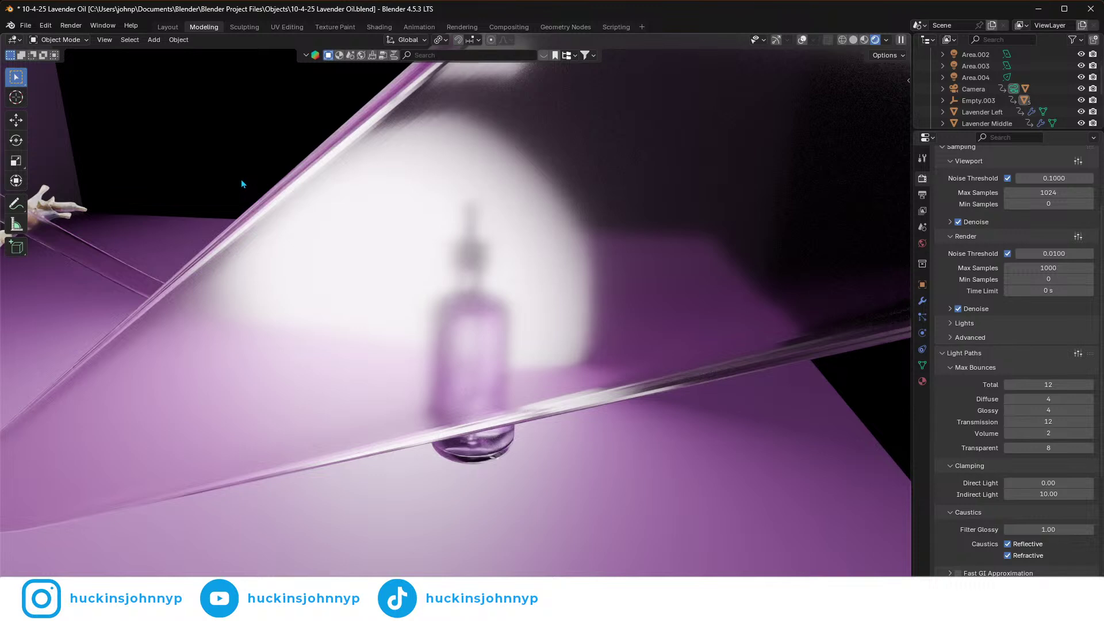
- Define a viewport render region around the bottle shot and redraw it to cover the whole viewport
key(ctrl+b)
drag(389, 248, 681, 385)
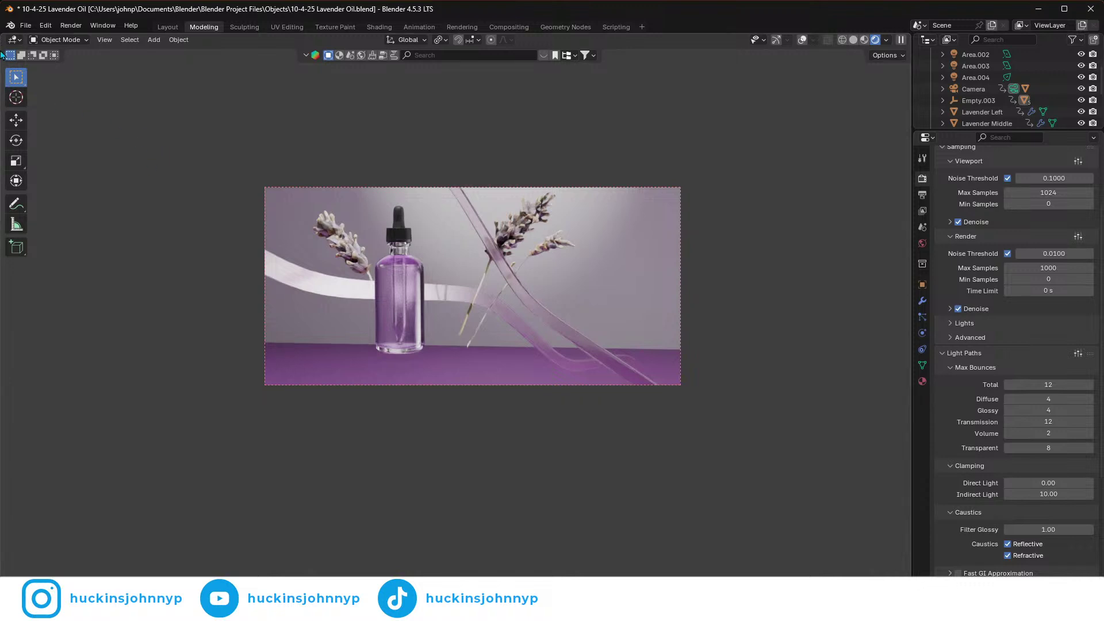
drag(1, 42, 829, 497)
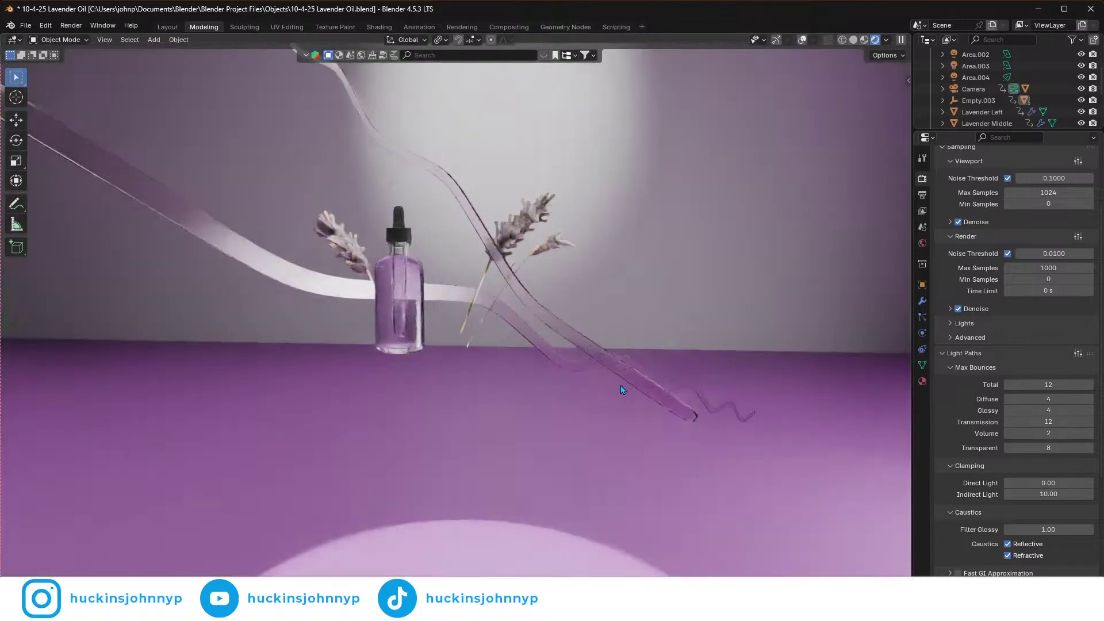
mouse_move(464, 352)
middle_down()
mouse_move(522, 362)
mouse_move(445, 351)
middle_up()
scroll(419, 362, down, 8)
scroll(419, 362, up, 5)
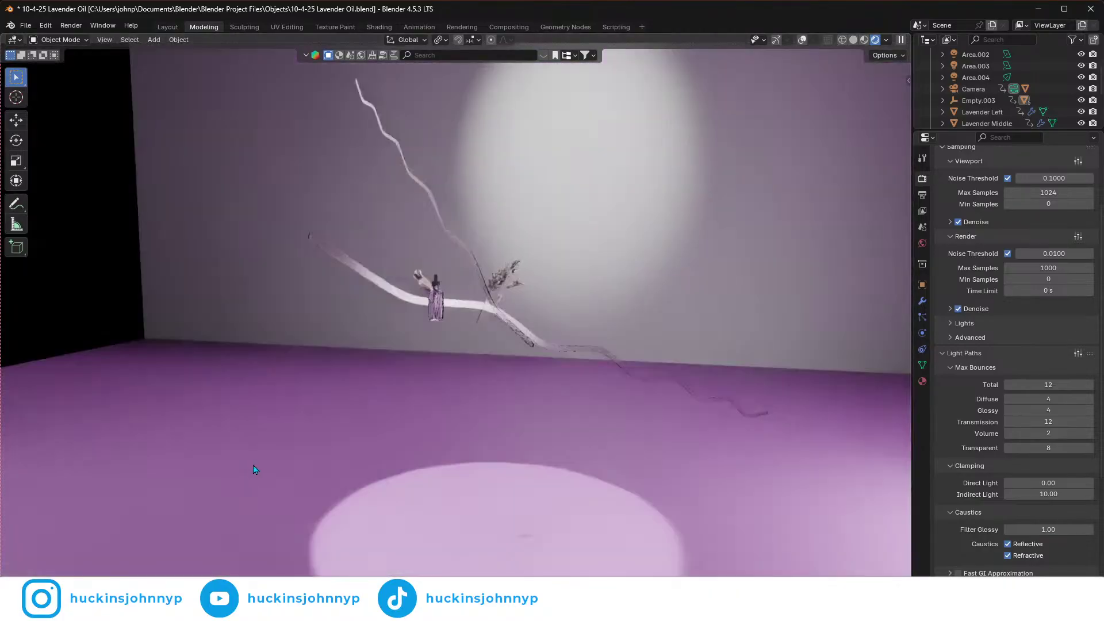
- Return to the camera view with the whole frame visible and switch to the Layout workspace
key(grave)
click(234, 475)
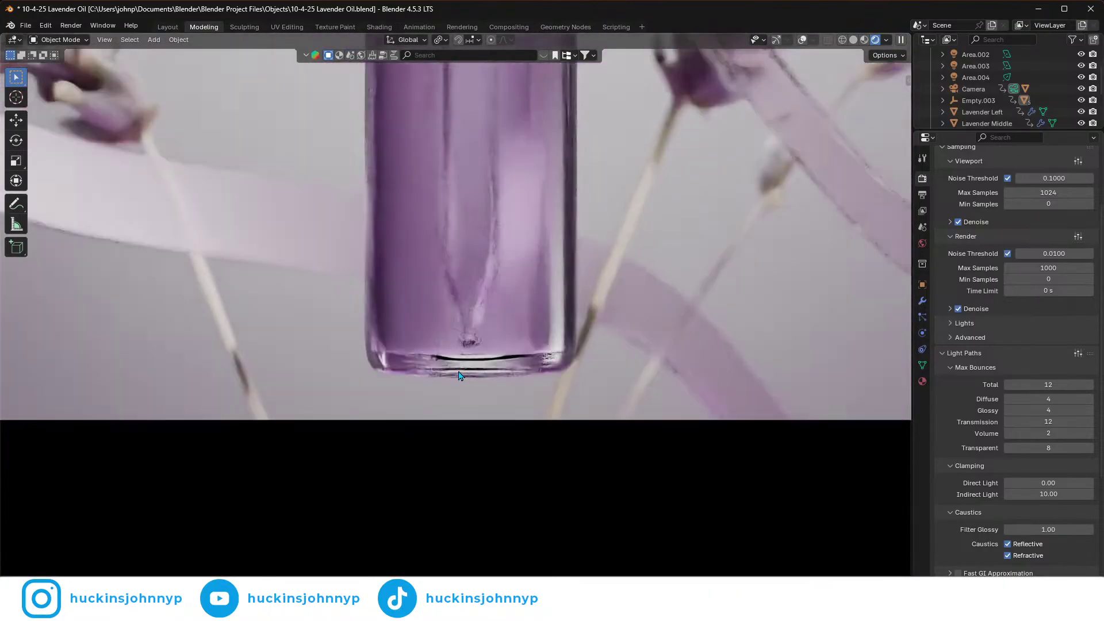
scroll(460, 378, down, 6)
scroll(463, 379, up, 1)
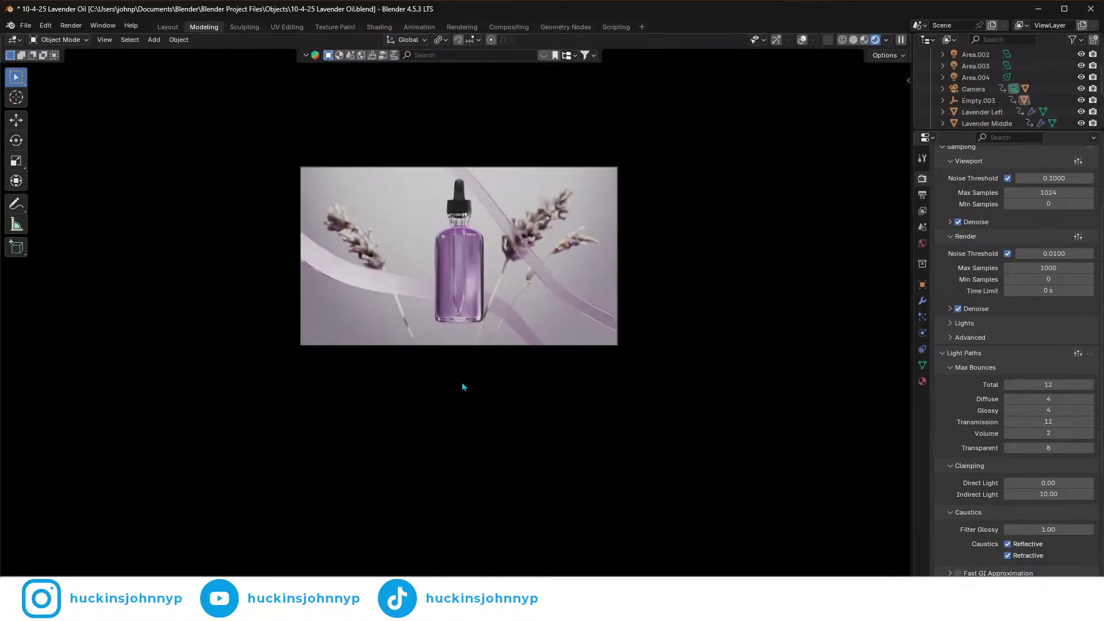
scroll(466, 379, up, 2)
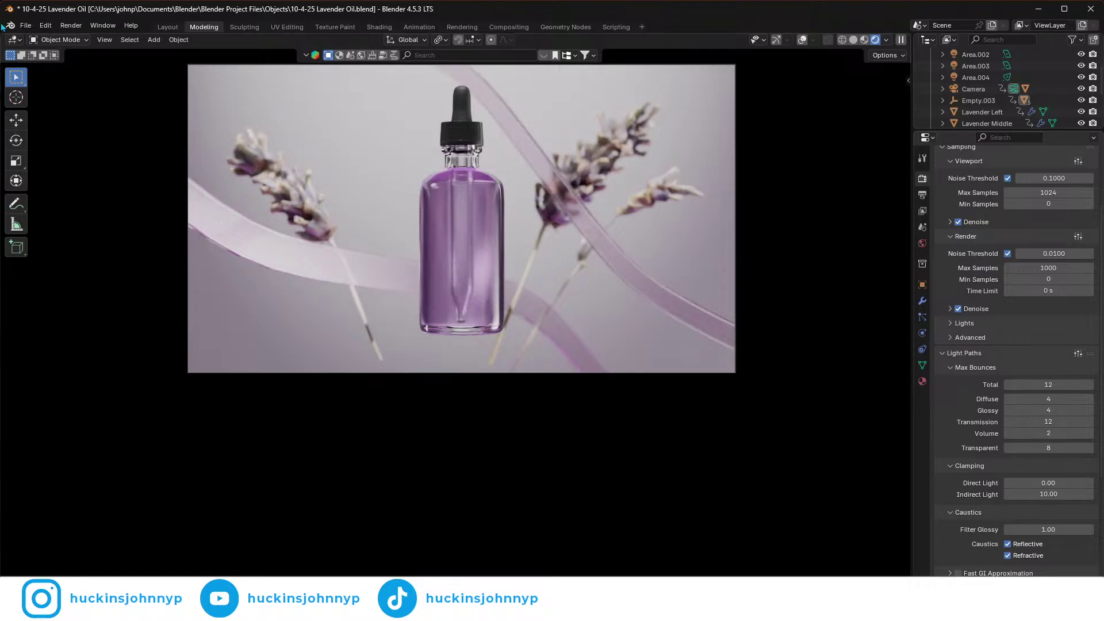
click(168, 27)
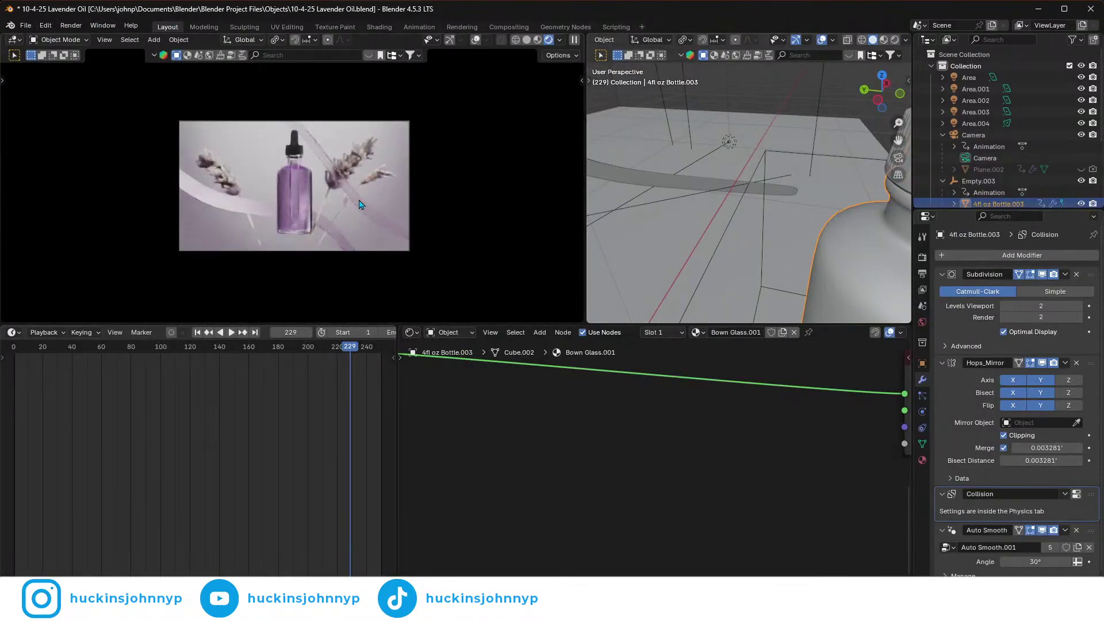
scroll(361, 204, up, 4)
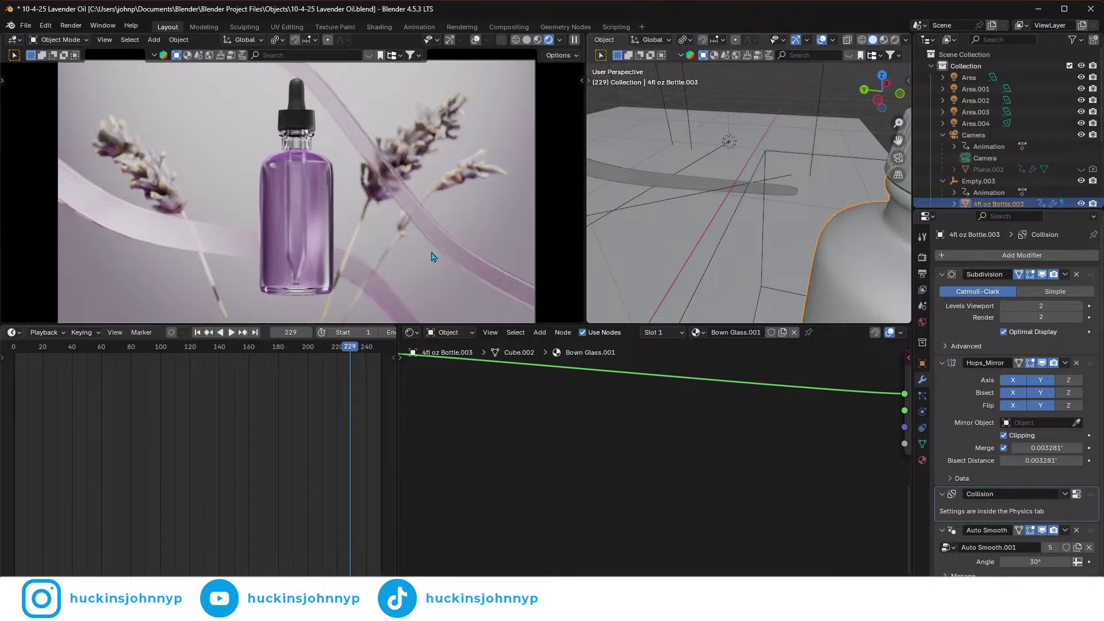
- Select the floor plane and reset its material's Base Color to white
click(663, 243)
click(499, 425)
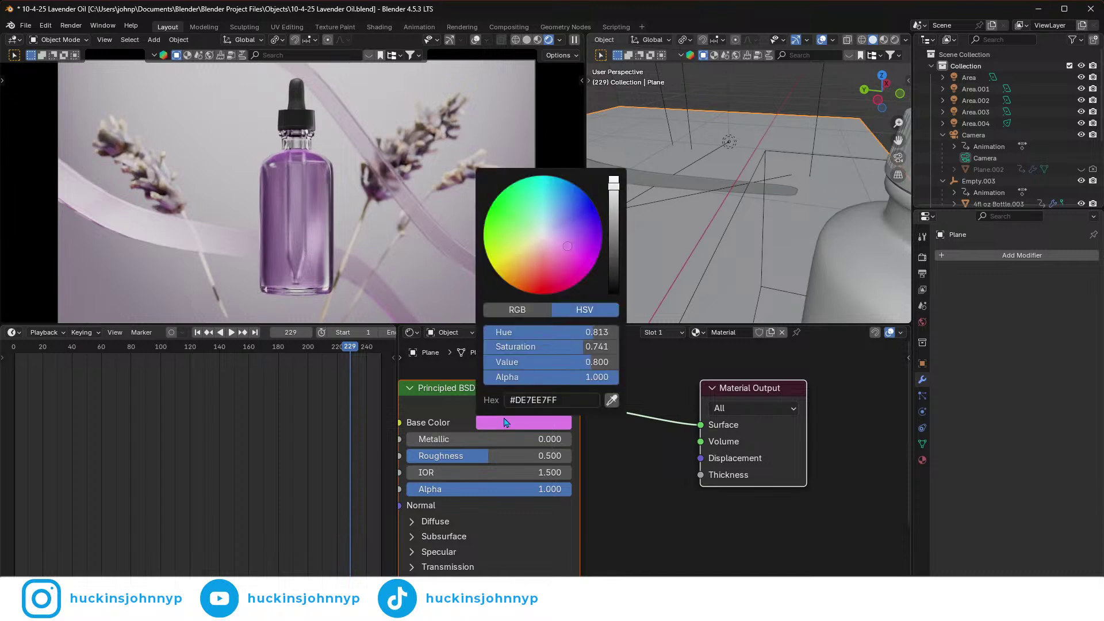
drag(615, 191, 614, 180)
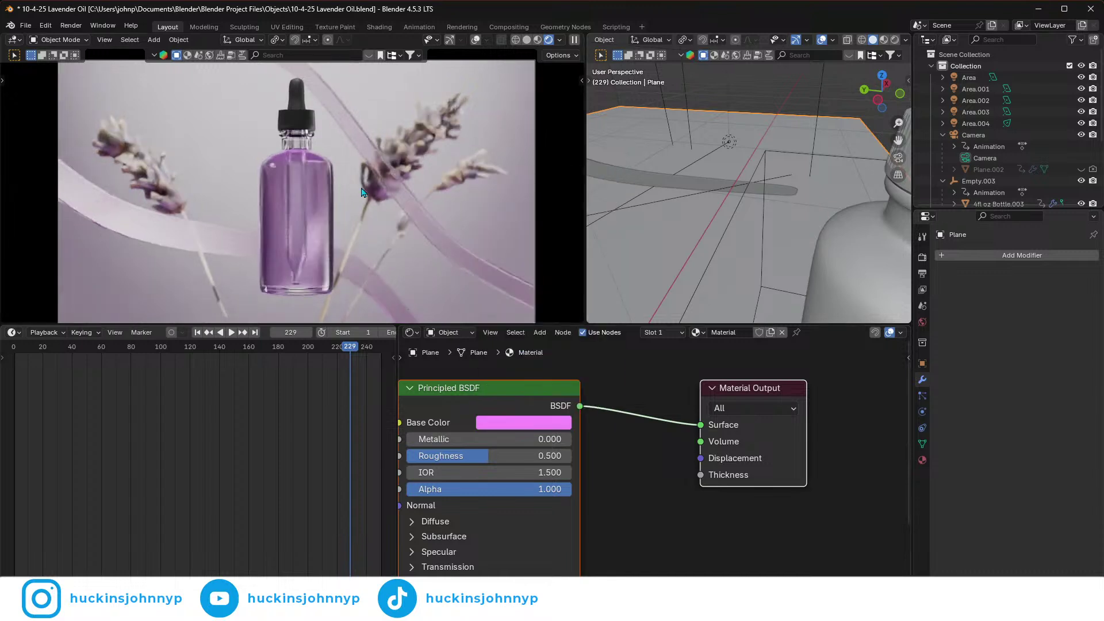
click(508, 429)
key(BackSpace)
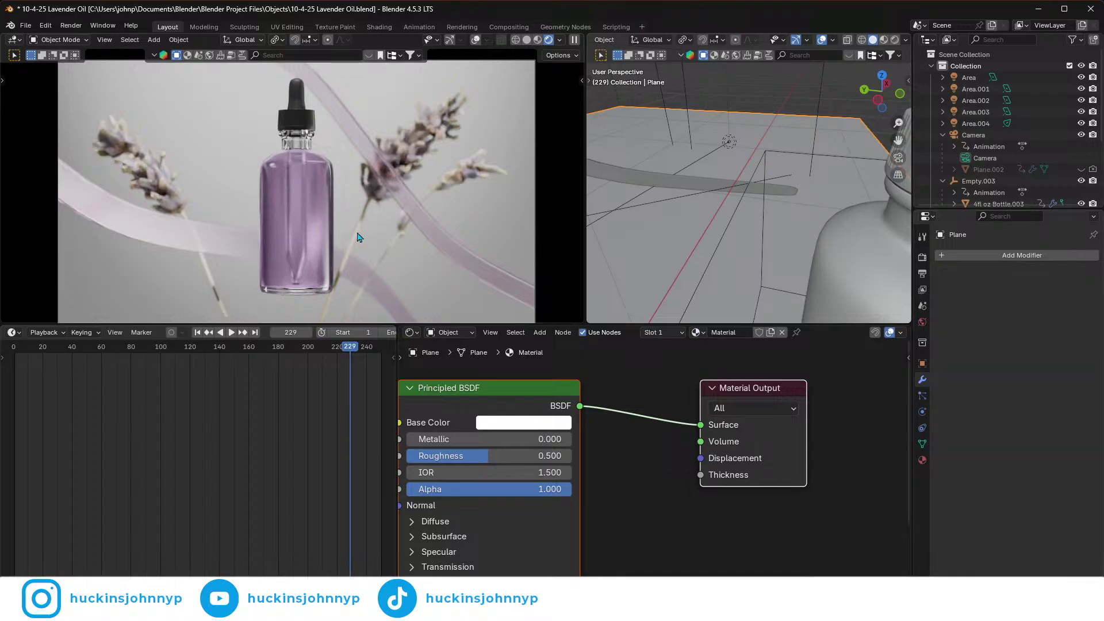
- Give the backdrop plane behind the bottle a new material with a pale green Base Color
click(225, 139)
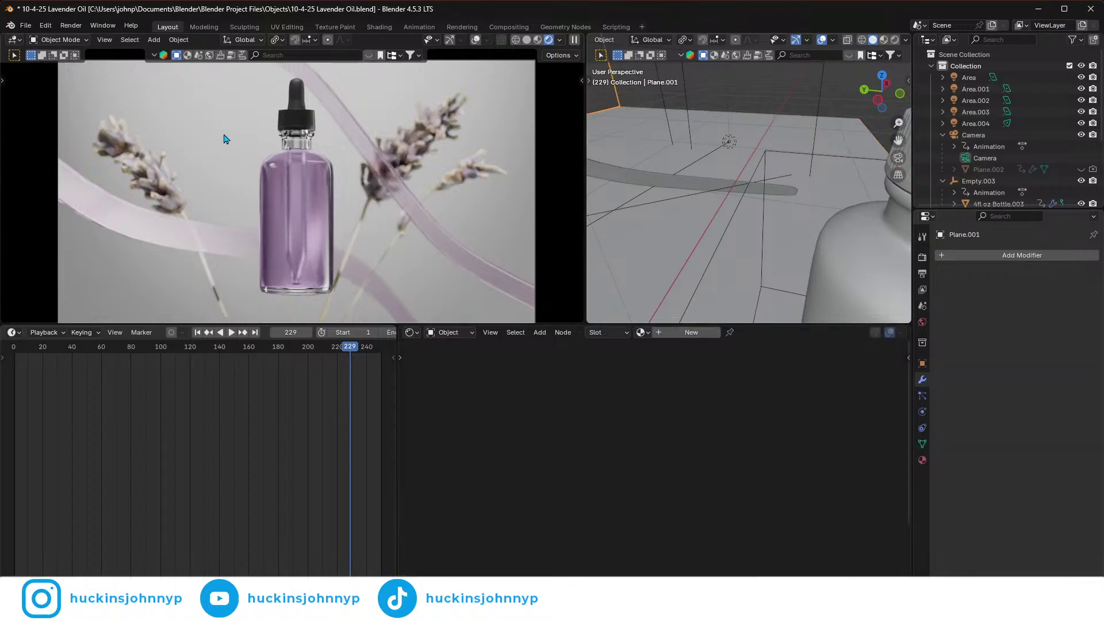
click(666, 333)
click(621, 426)
mouse_move(649, 241)
mouse_down()
mouse_move(640, 230)
mouse_move(649, 250)
mouse_move(659, 245)
mouse_move(634, 240)
mouse_up()
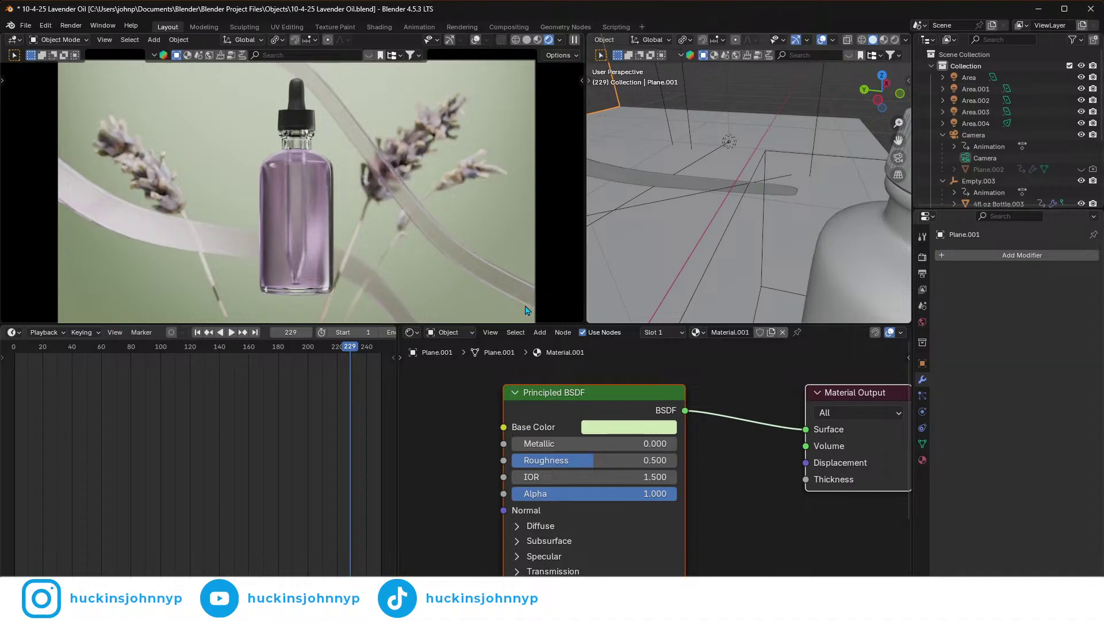
- Select the liquid inside the bottle and set the color saturation of its Mineral Oil Glass BSDF to 0.371
click(296, 213)
click(296, 226)
click(296, 226)
click(296, 226)
click(296, 225)
click(297, 226)
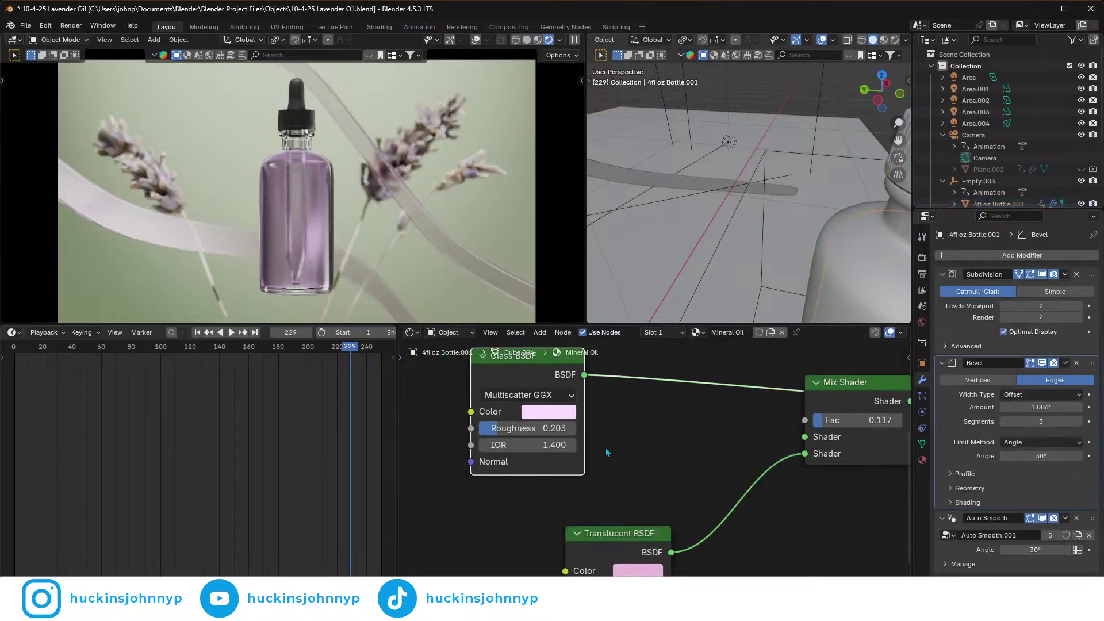
click(555, 418)
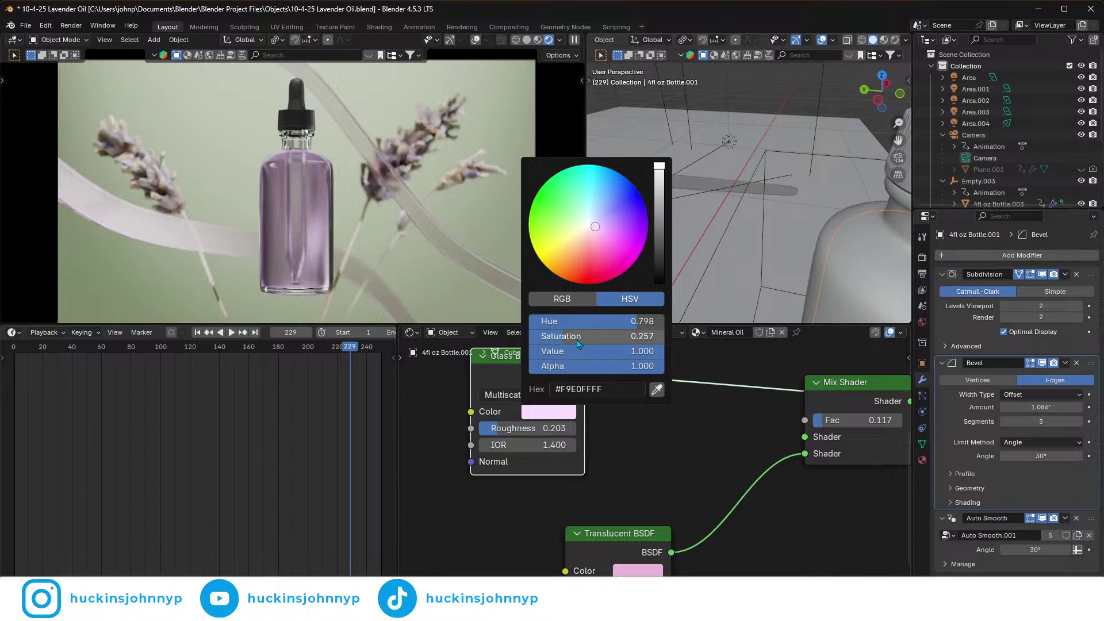
drag(561, 336, 581, 336)
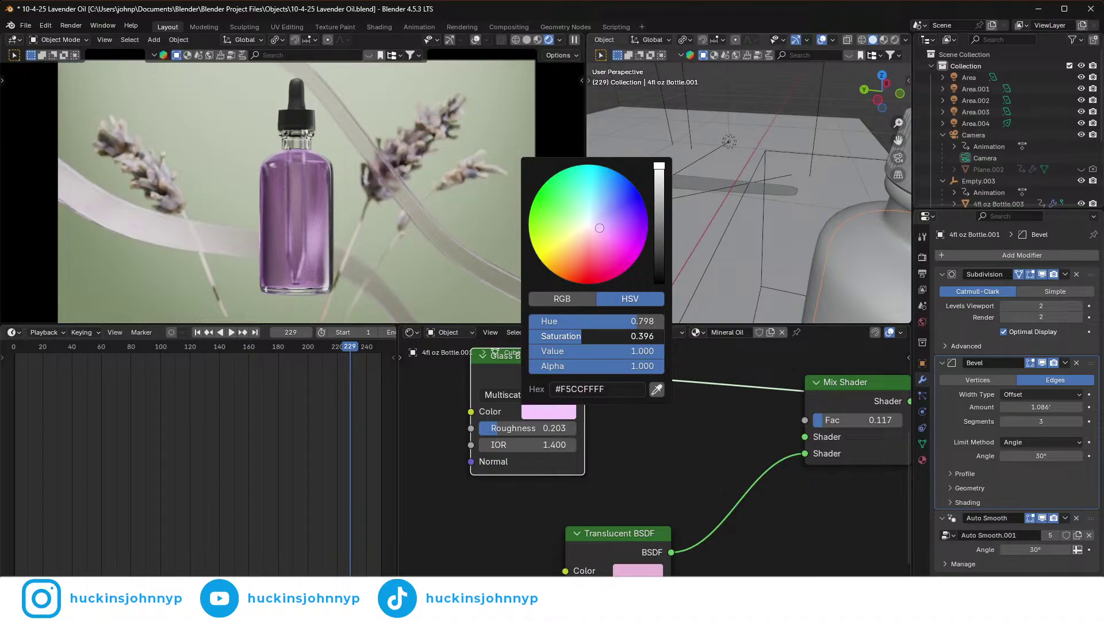
drag(581, 336, 578, 335)
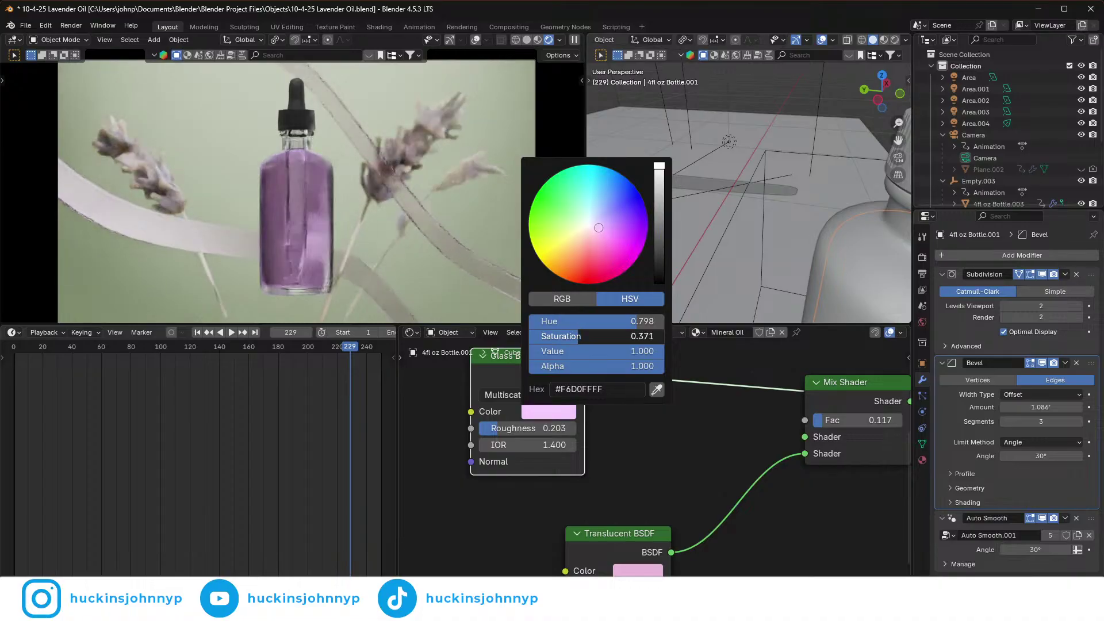
- Select the glass ribbon and shift its Purple Glass material's Glass BSDF color to a pale lavender
click(443, 237)
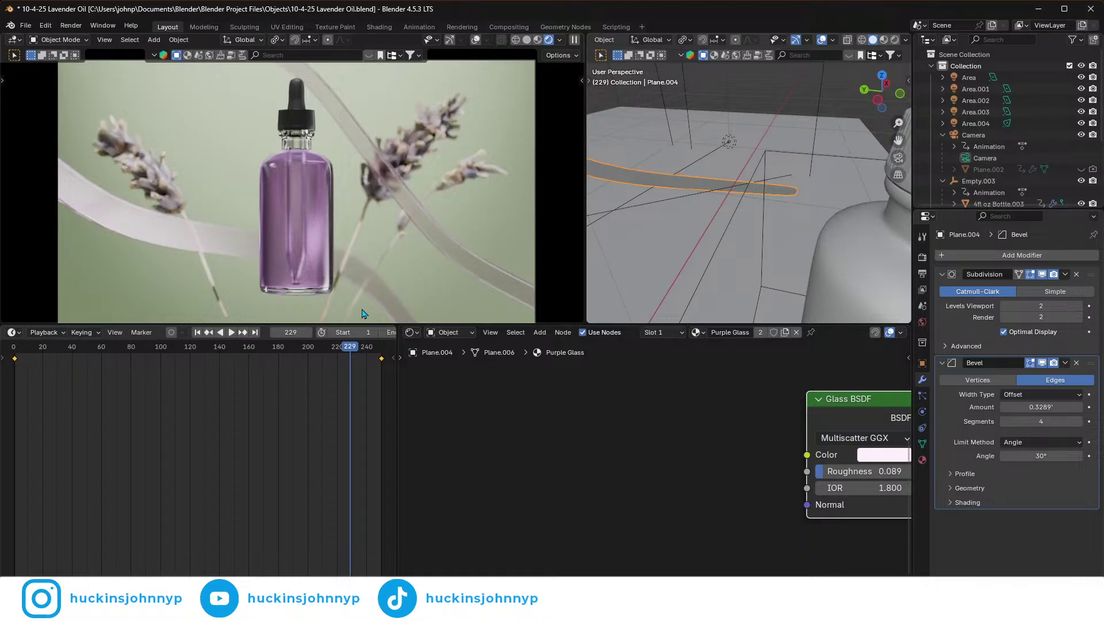
middle_drag(761, 439, 652, 472)
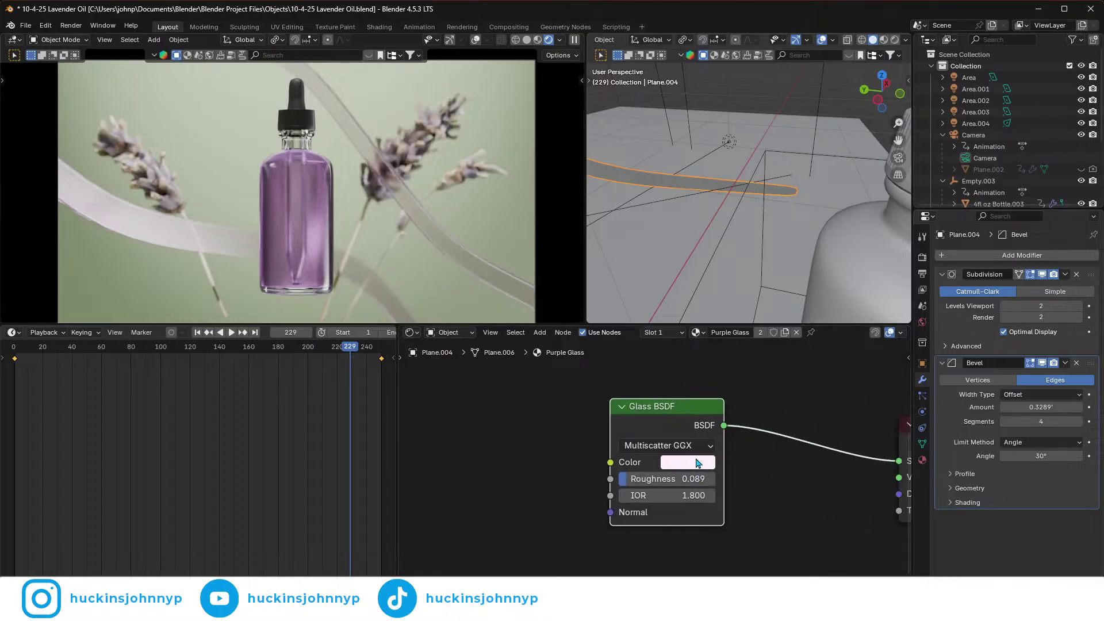
click(698, 463)
drag(725, 386, 705, 372)
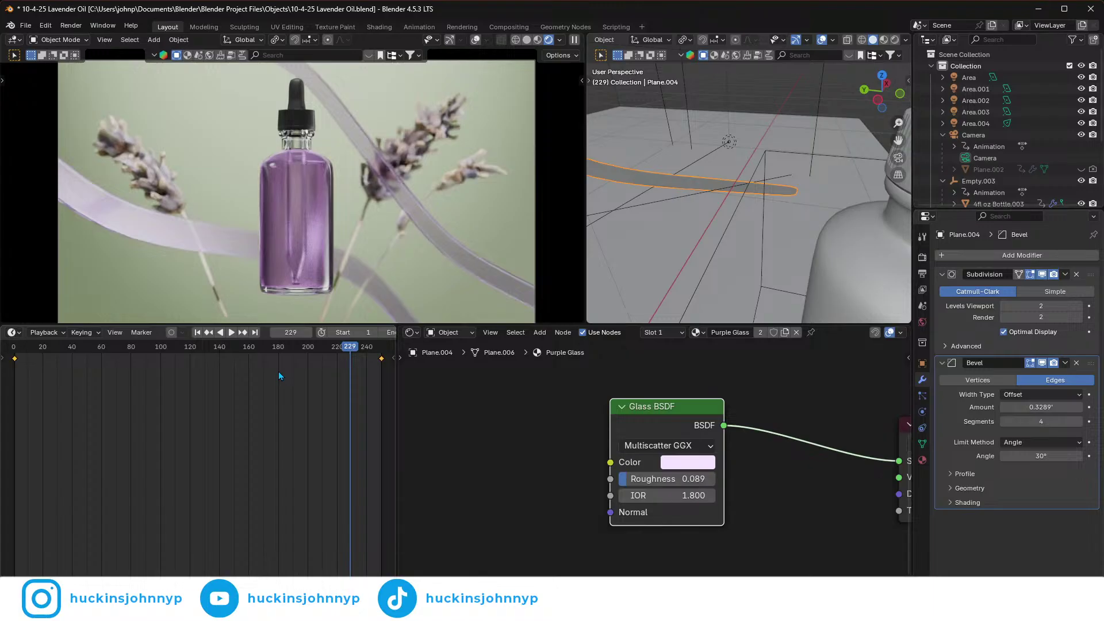
- Select the Area.002 light behind the bottle and lower it along Z by about 15 feet
scroll(299, 207, down, 4)
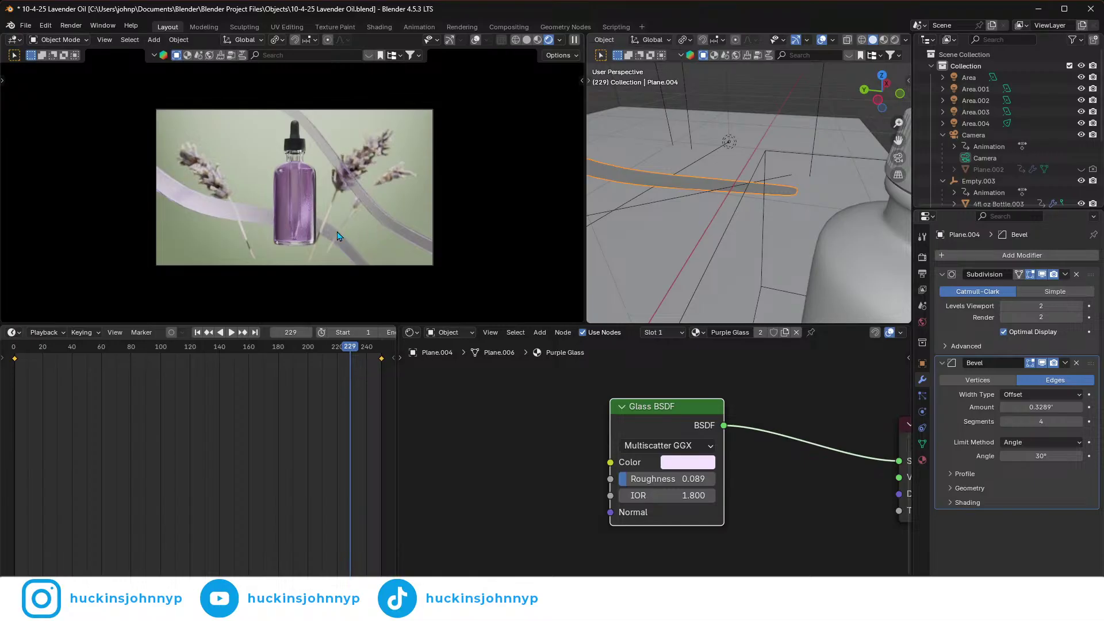
scroll(322, 237, up, 2)
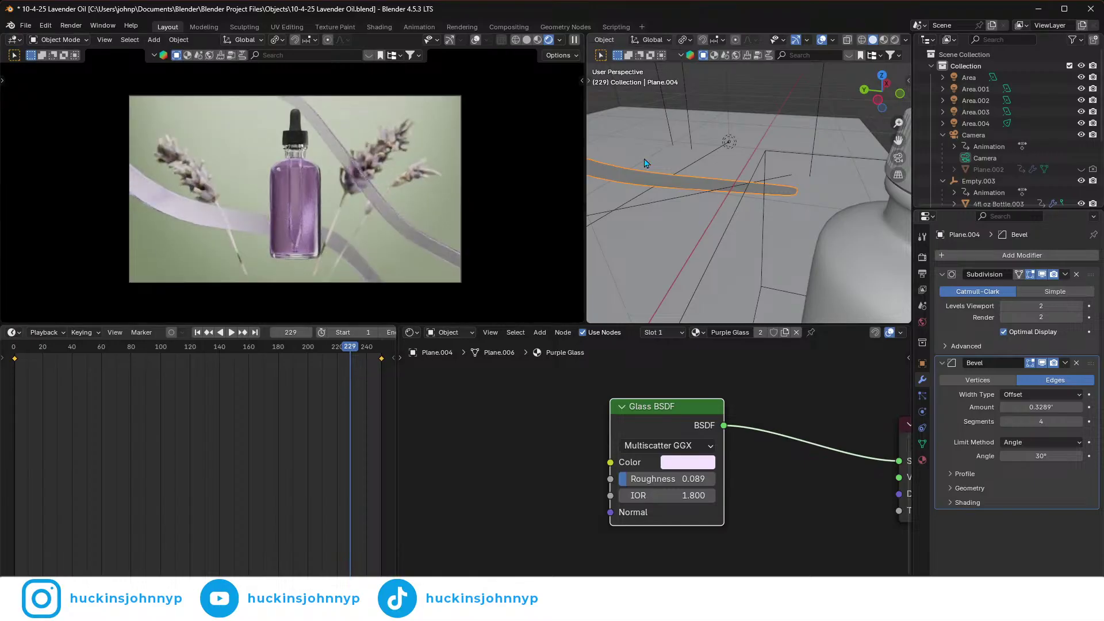
scroll(706, 194, down, 4)
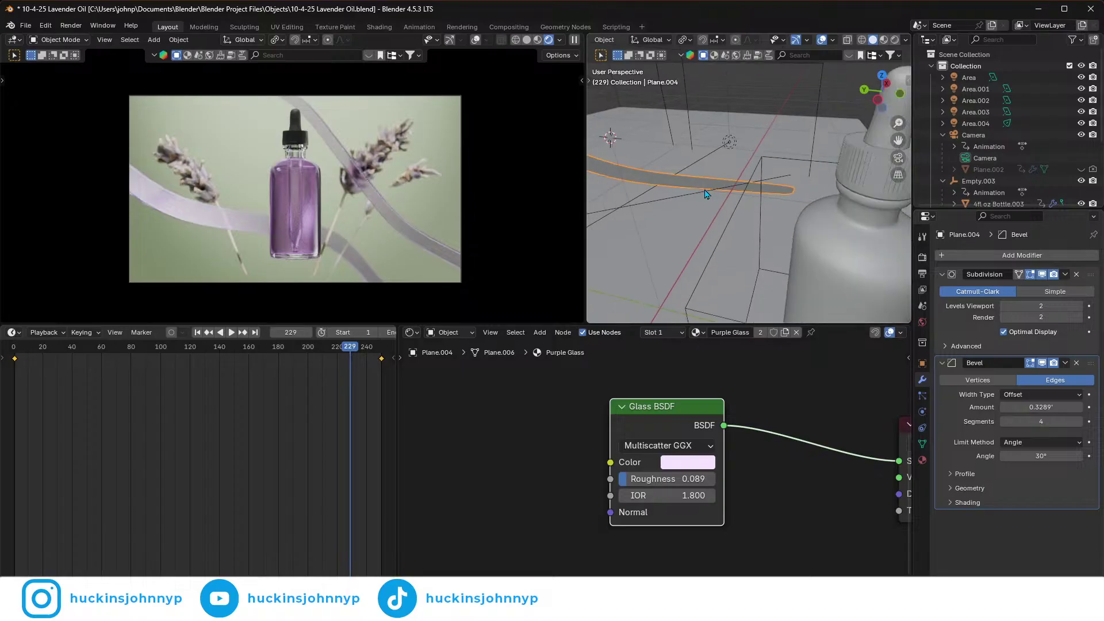
middle_drag(706, 194, 736, 192)
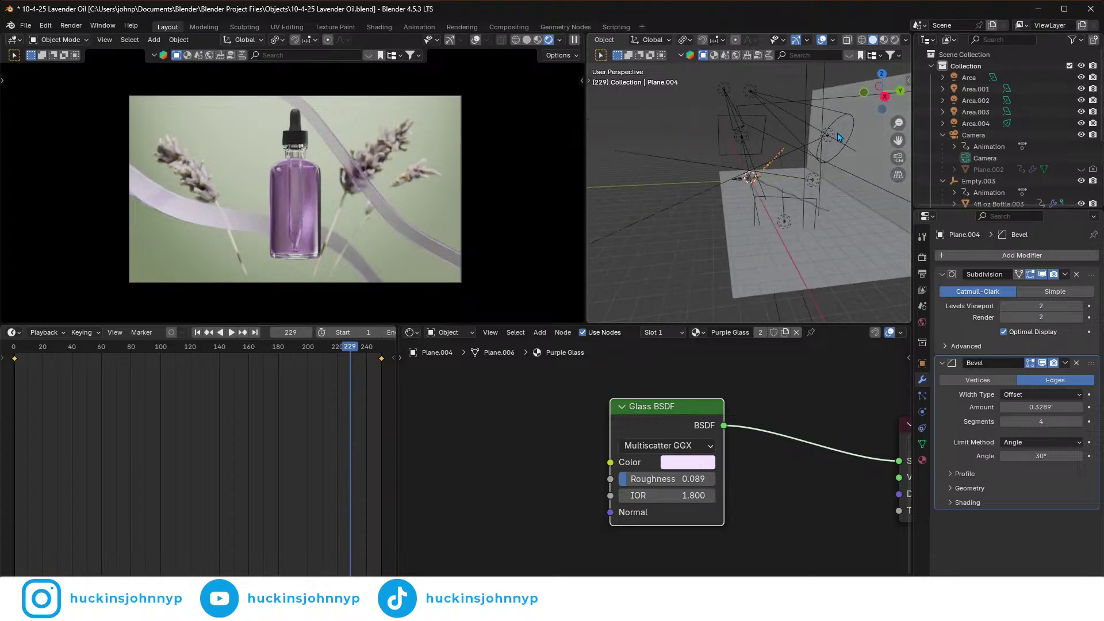
click(829, 138)
click(828, 136)
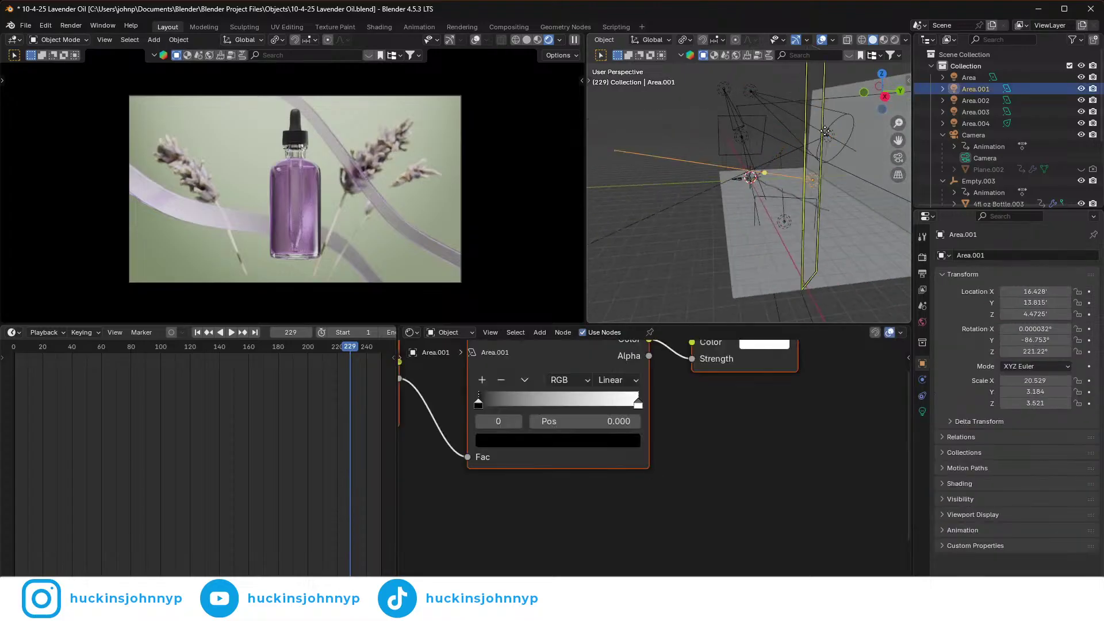
click(827, 137)
click(836, 138)
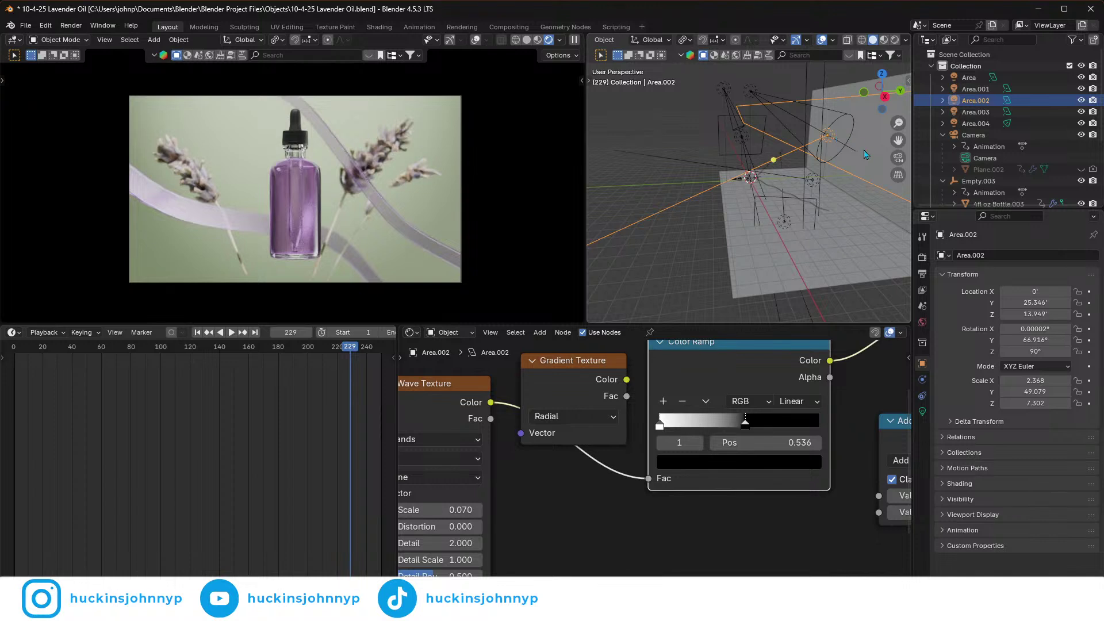
key(g)
key(z)
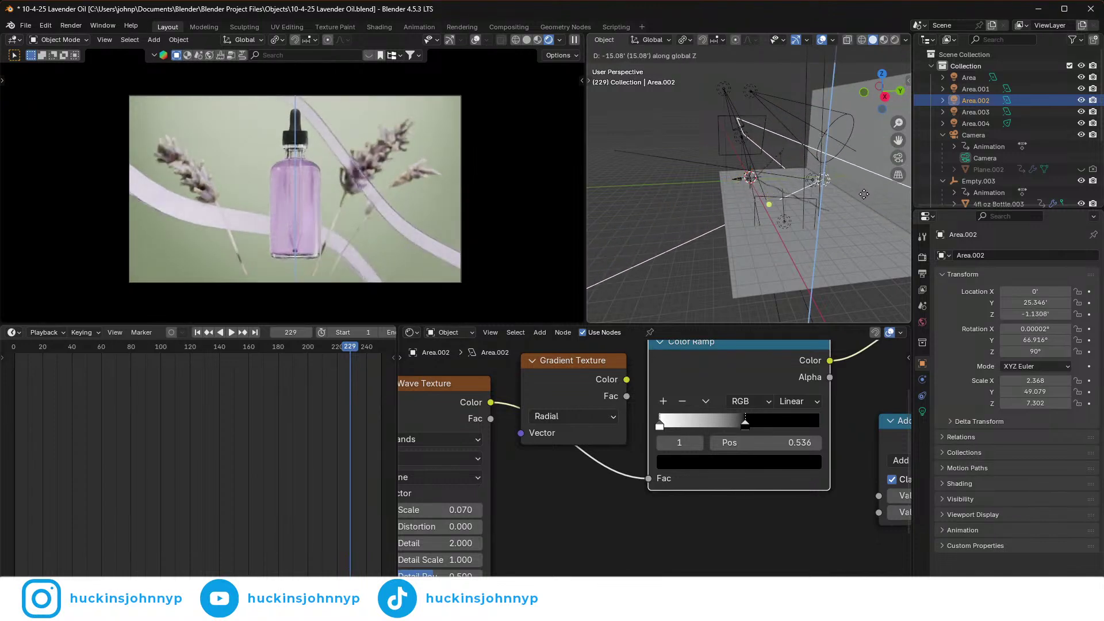
click(863, 204)
- Try hiding the overhead area light Area.004
middle_drag(814, 221, 820, 164)
click(728, 94)
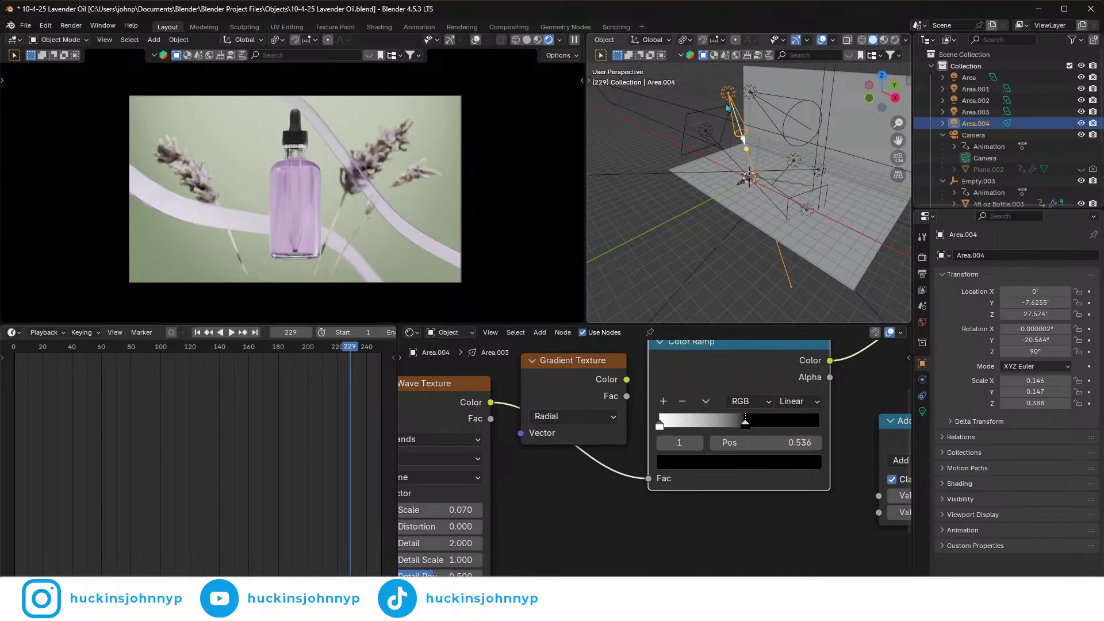
key(h)
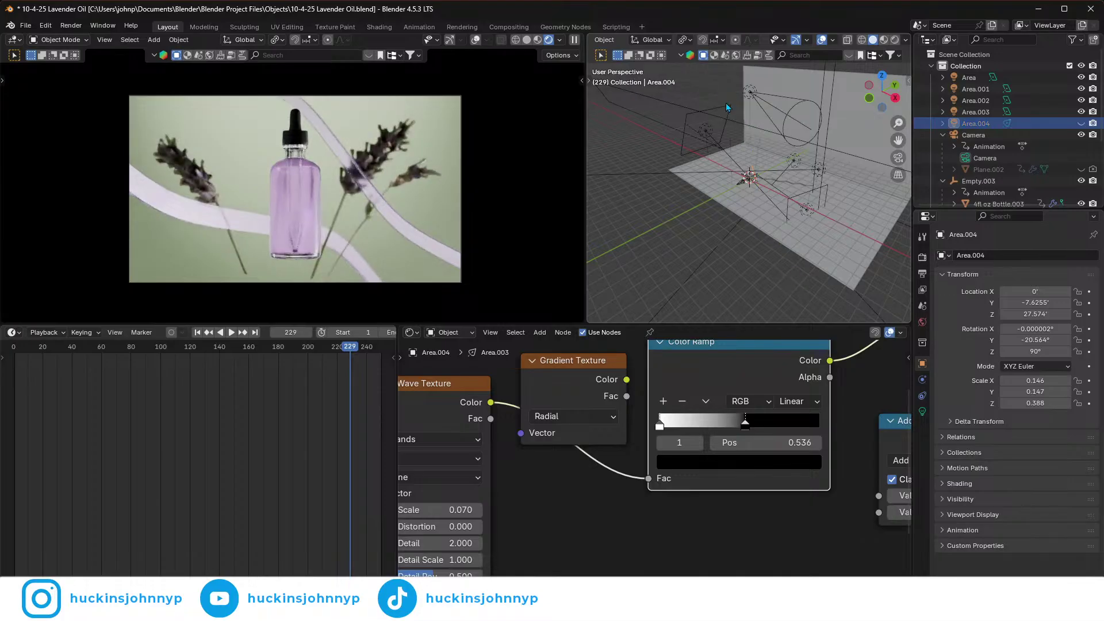
- Hide the area lights Area and Area.003 in the viewport
click(704, 136)
click(708, 134)
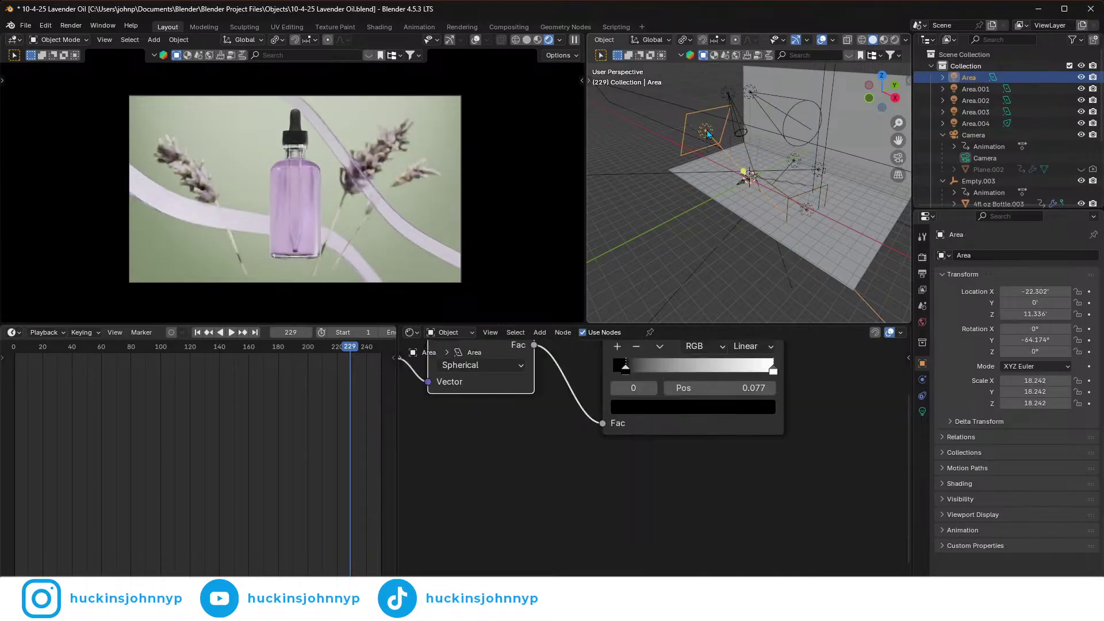
key(h)
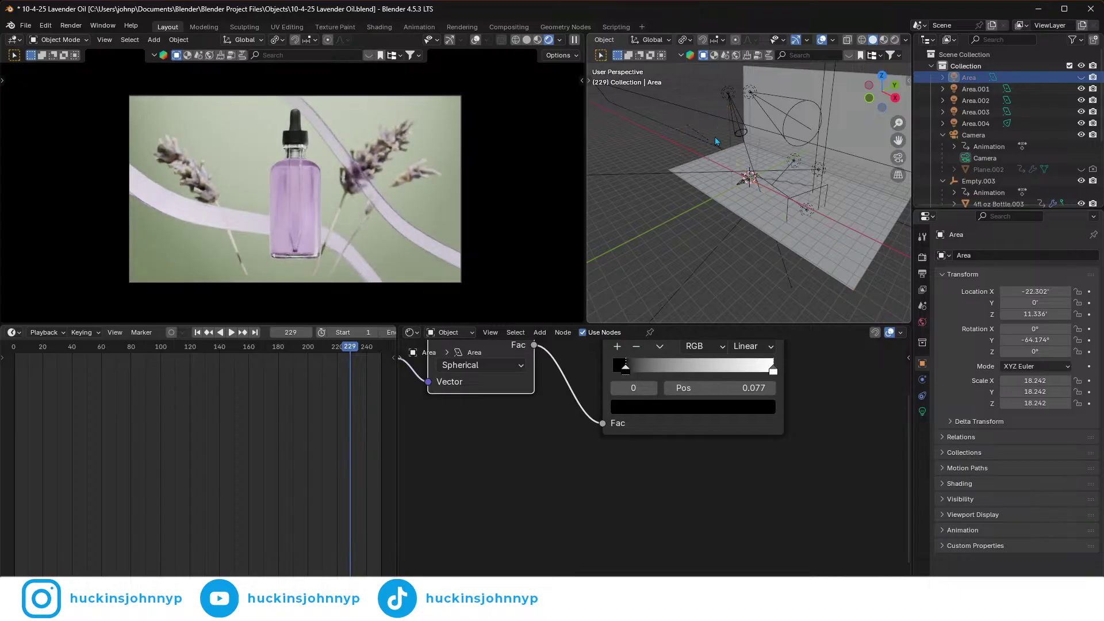
click(808, 212)
key(h)
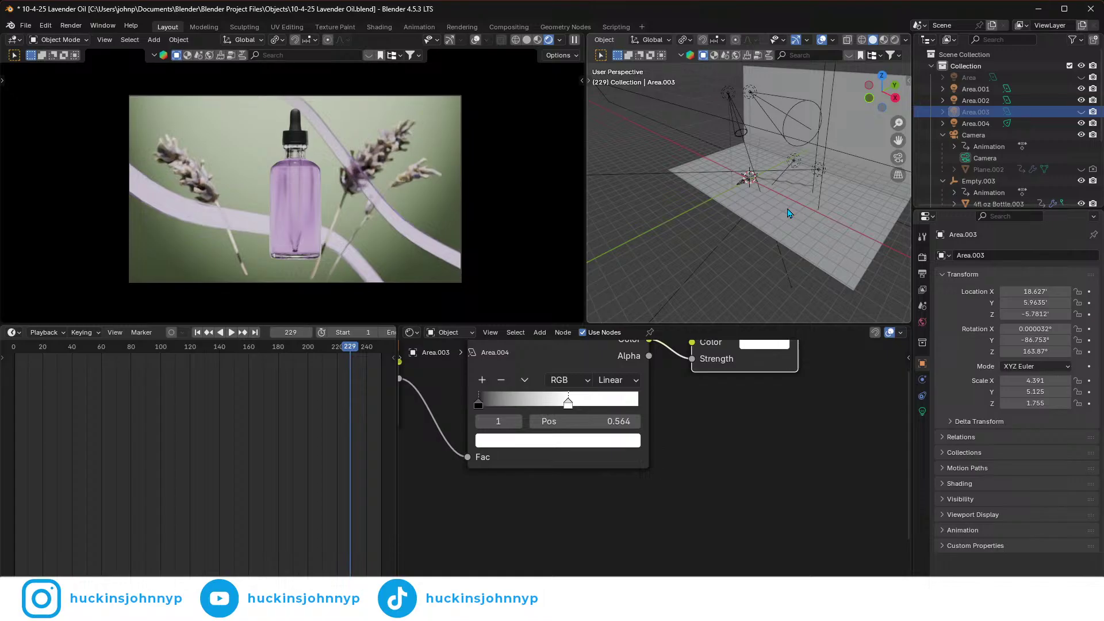
- Raise Area.002 about 6.2 feet along Z and narrow it along its local X to a scale of about 1.36
click(794, 161)
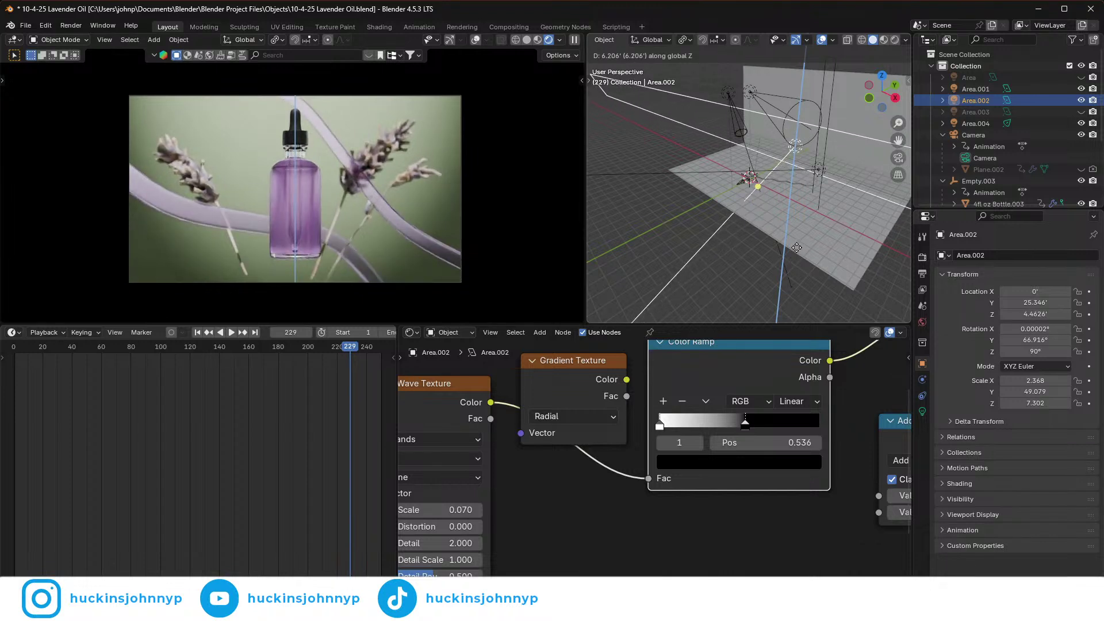
click(797, 247)
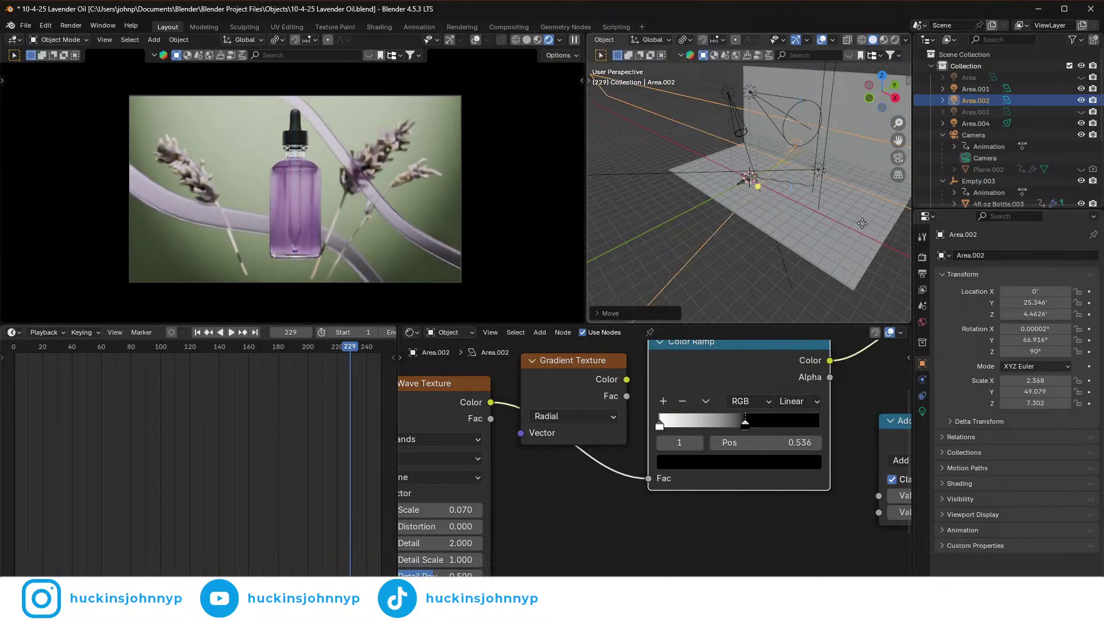
key(g)
key(s)
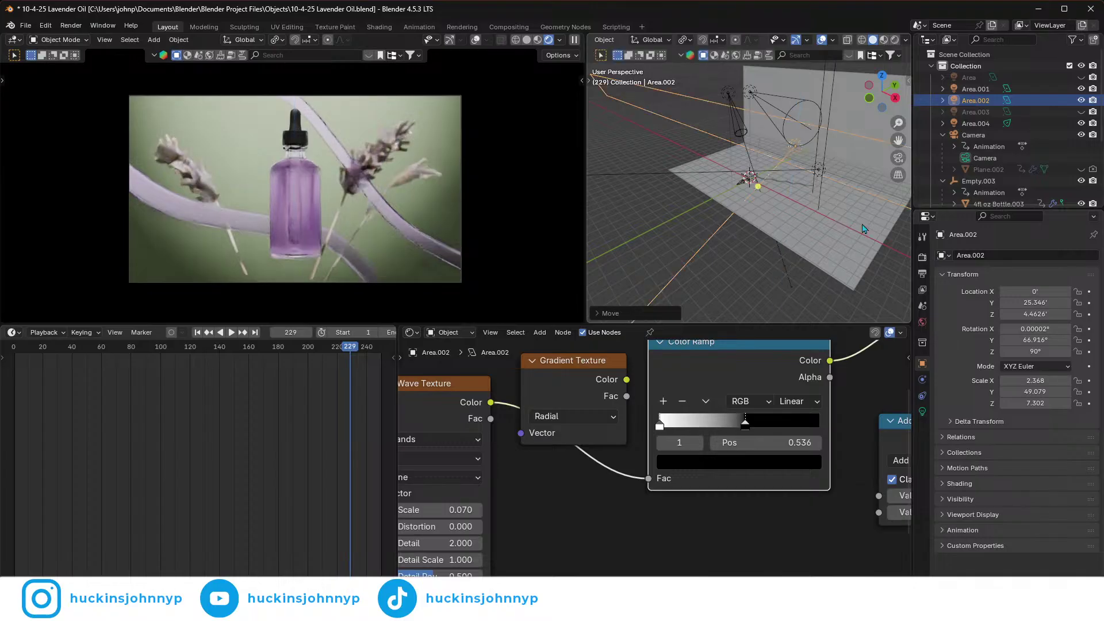
key(x)
key(x)
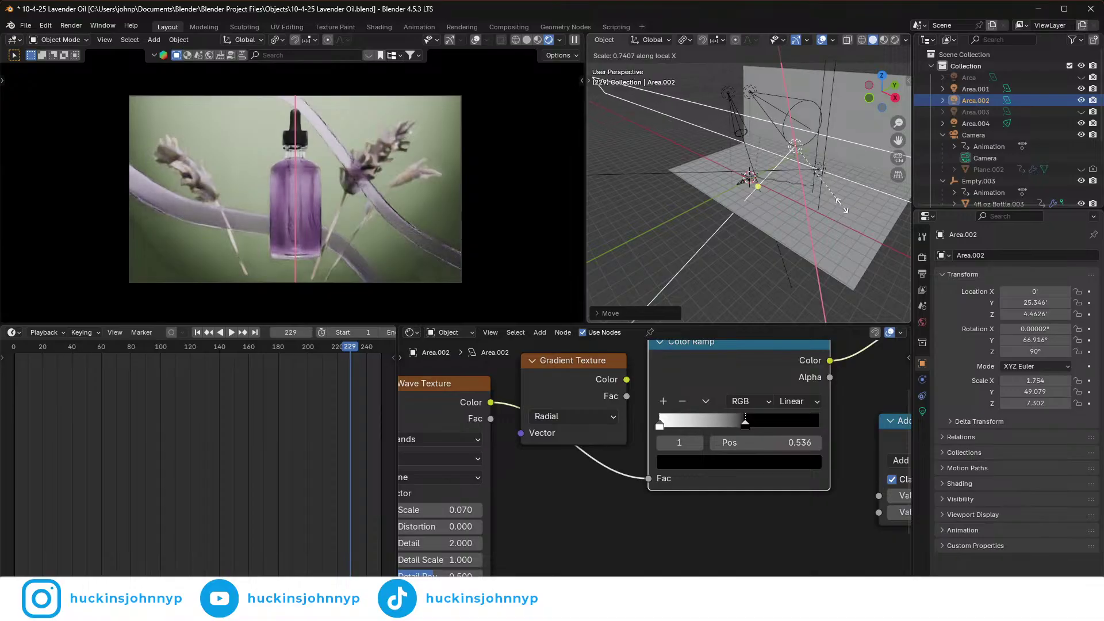
click(833, 192)
- Lower Area.002 to a Z location of about 1.42 feet and shrink it along local X to a scale of about 0.78
key(g)
key(z)
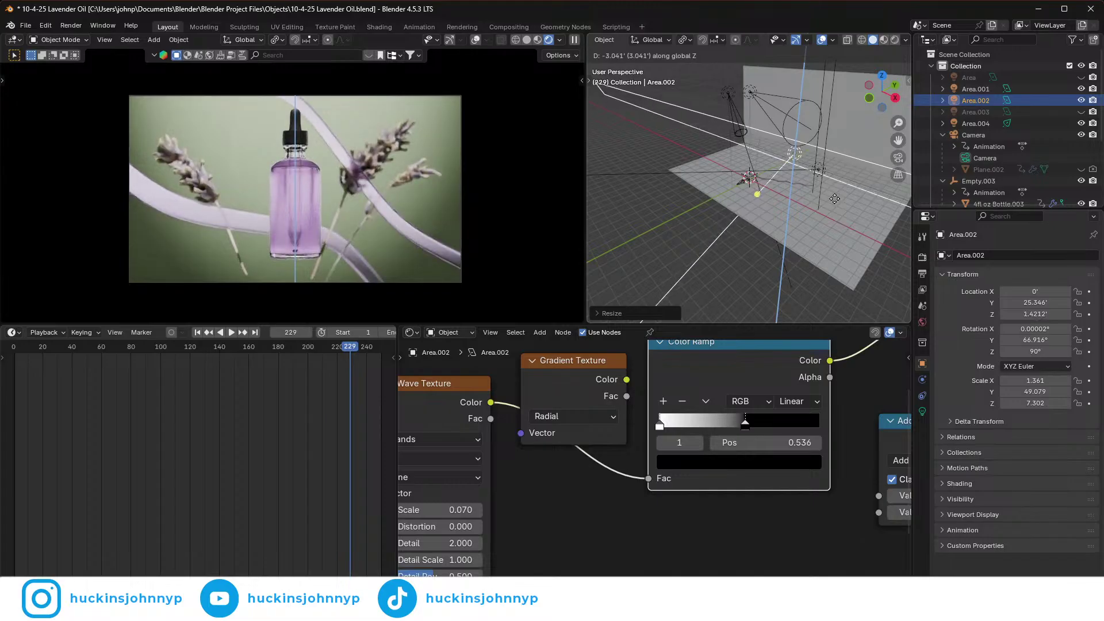
click(834, 199)
key(s)
key(x)
key(x)
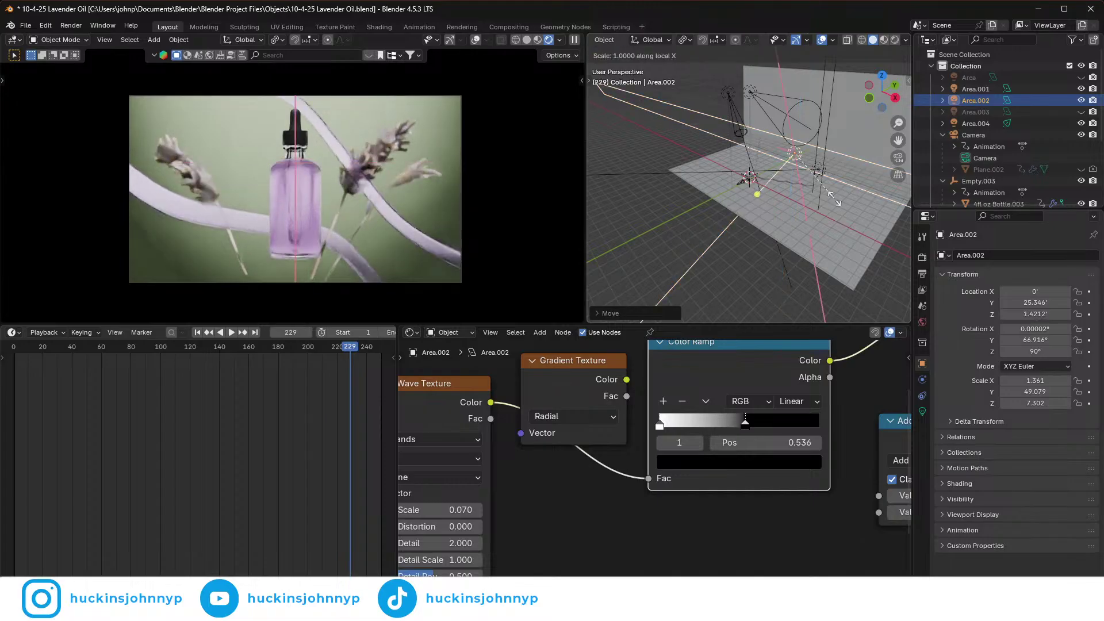
click(823, 181)
- Move Area.002 along its local Z axis to about Y 18.6 feet and Z -1.45 feet
key(g)
key(z)
key(z)
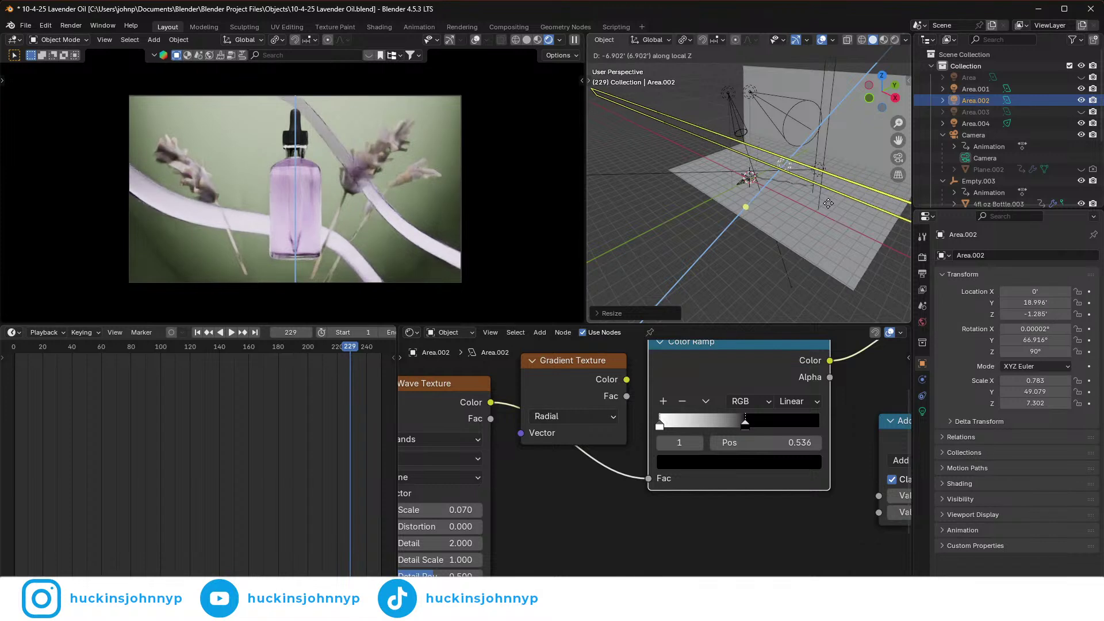
click(829, 205)
- Rotate Area.002 about its local Y to about 151.9° and raise it to a Z location of about -0.74 feet
key(r)
key(x)
key(x)
key(y)
key(y)
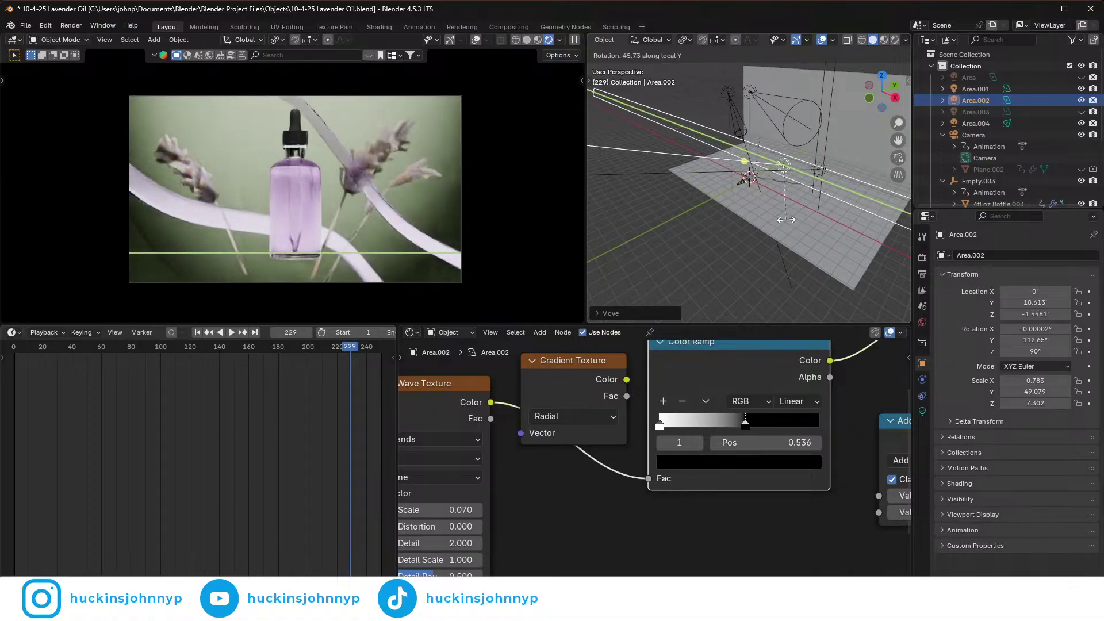
click(763, 199)
key(g)
key(z)
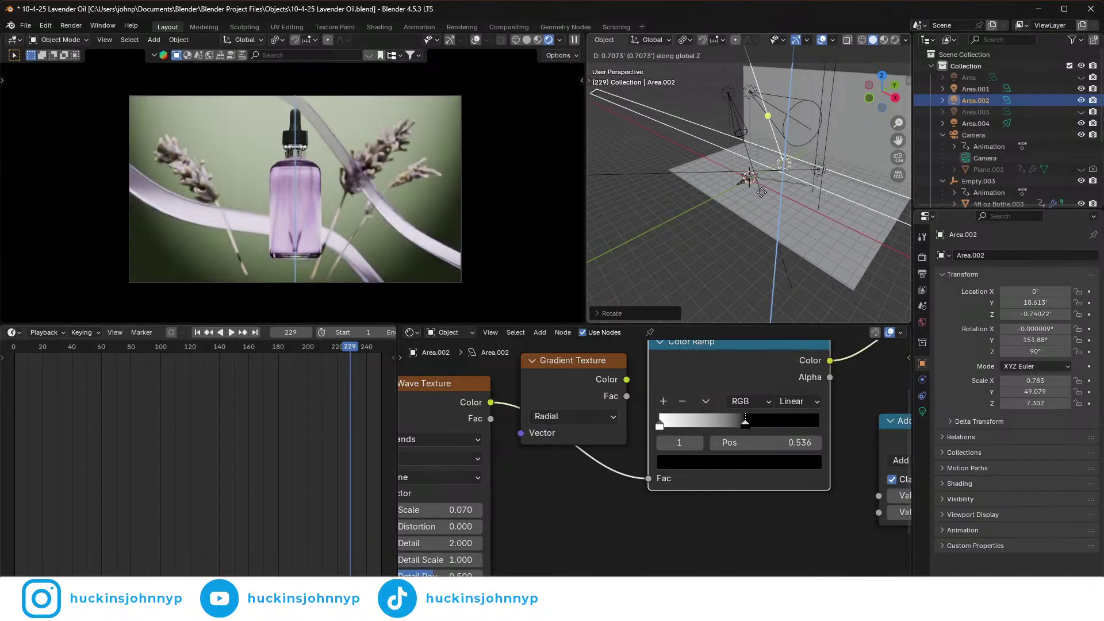
click(761, 192)
- Rotate Area.002 about its local Y to about 24.8° and raise it to a Z location of about 1.44 feet
scroll(305, 161, up, 5)
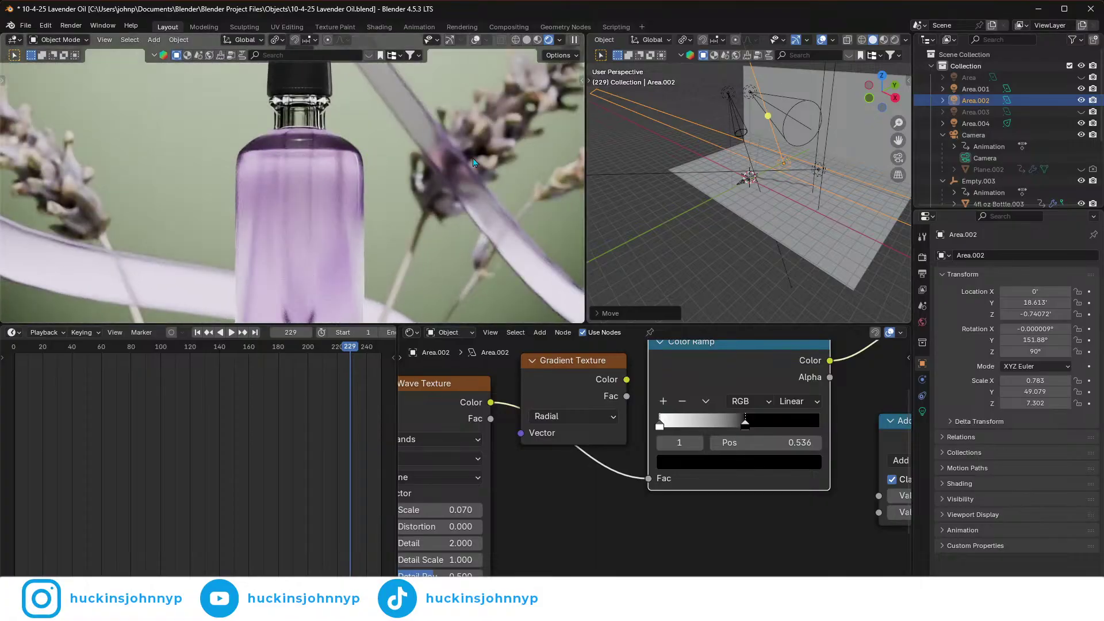
middle_drag(862, 210, 810, 212)
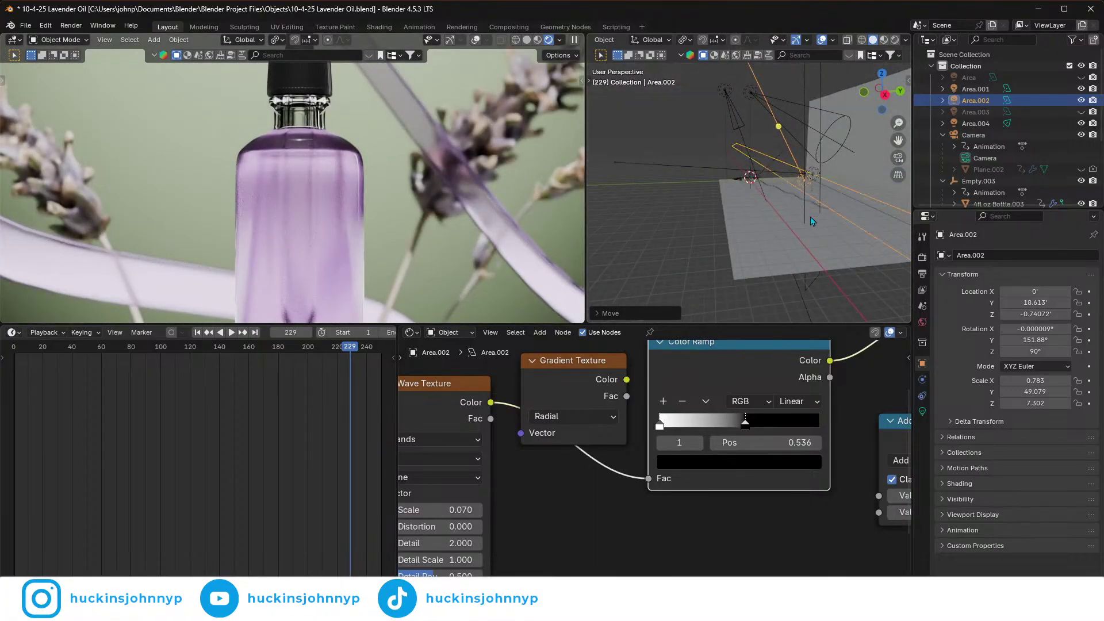
key(r)
key(x)
key(x)
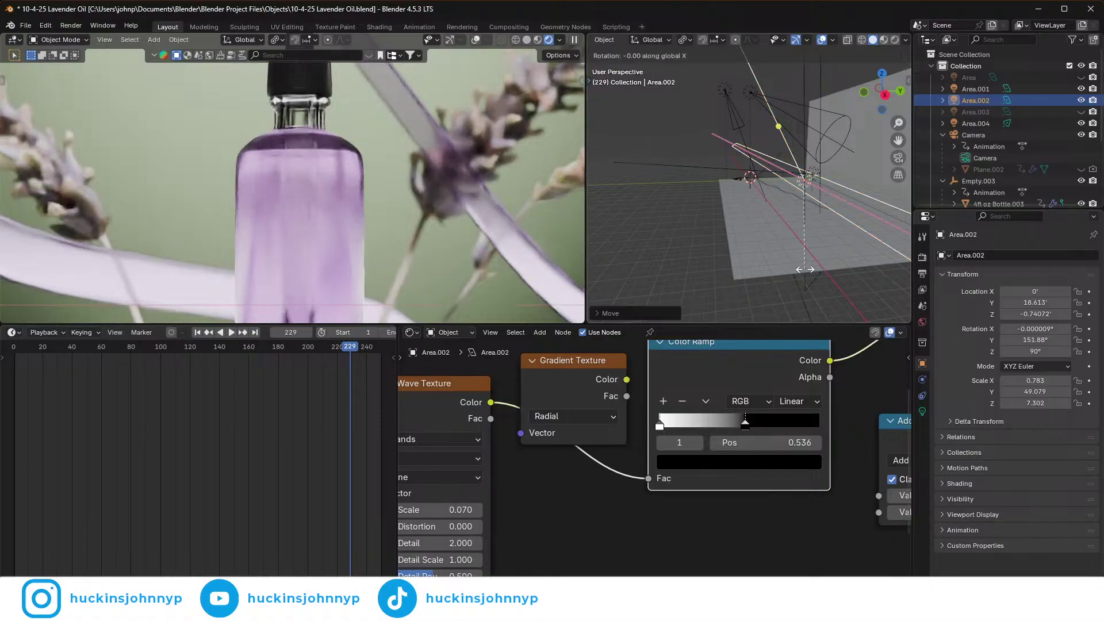
key(y)
key(y)
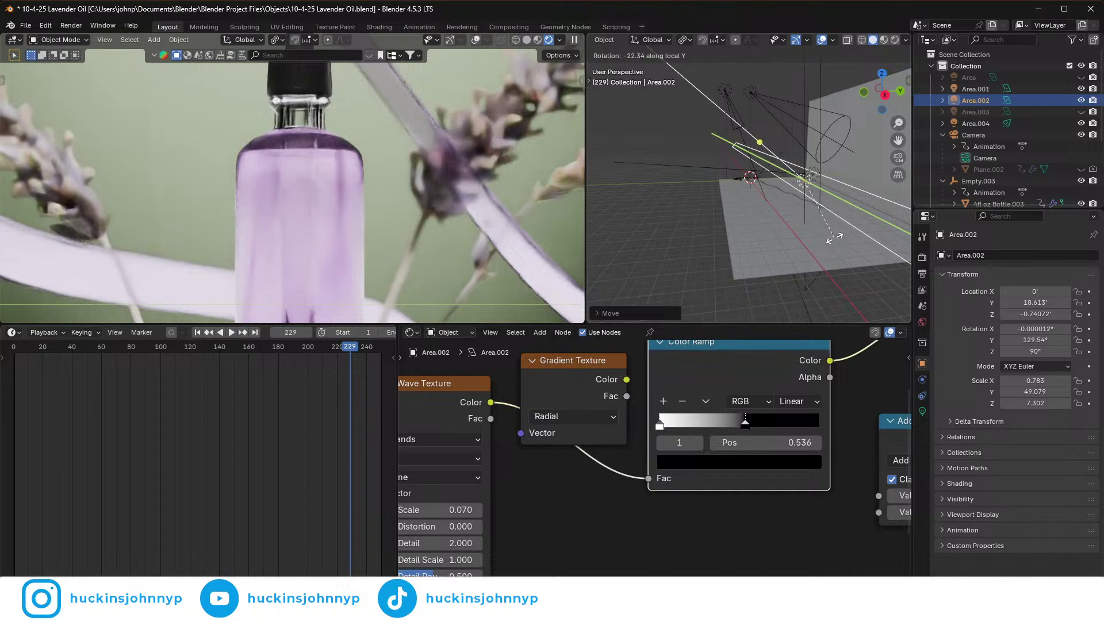
click(834, 162)
key(g)
key(z)
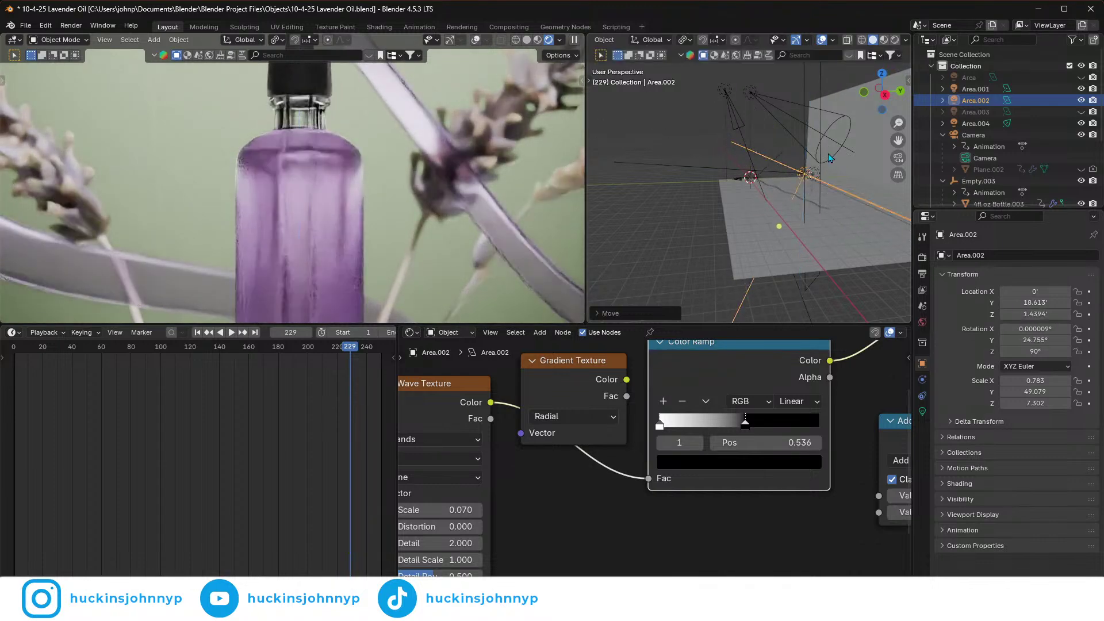
click(845, 178)
- Move Area.002 along global Y toward the bottle, to a Y location of about 10.15 feet
key(g)
key(y)
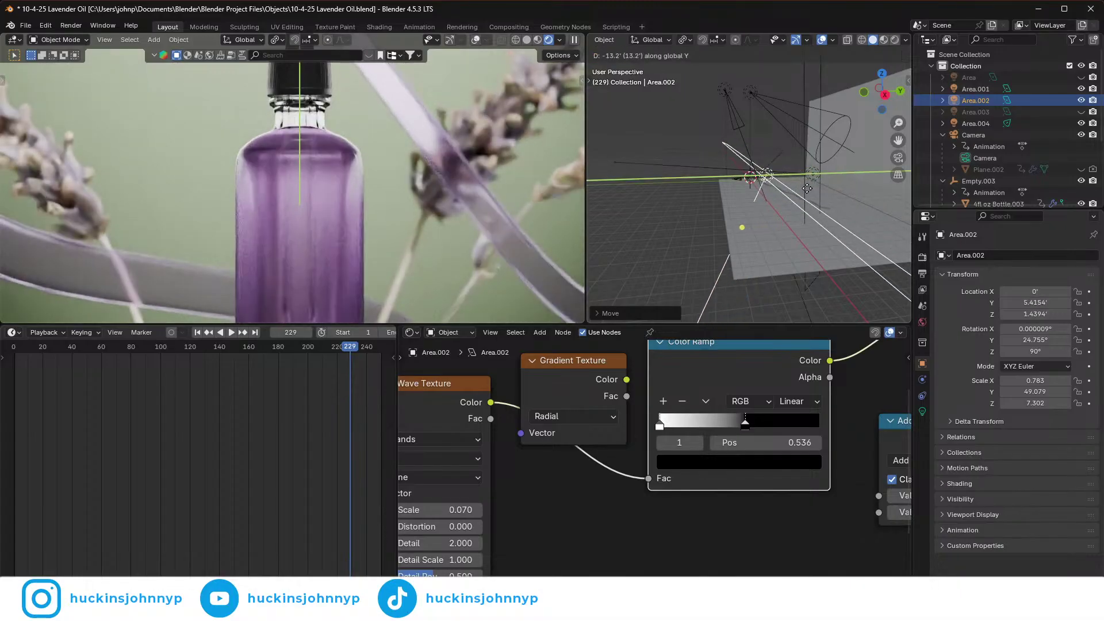
click(822, 184)
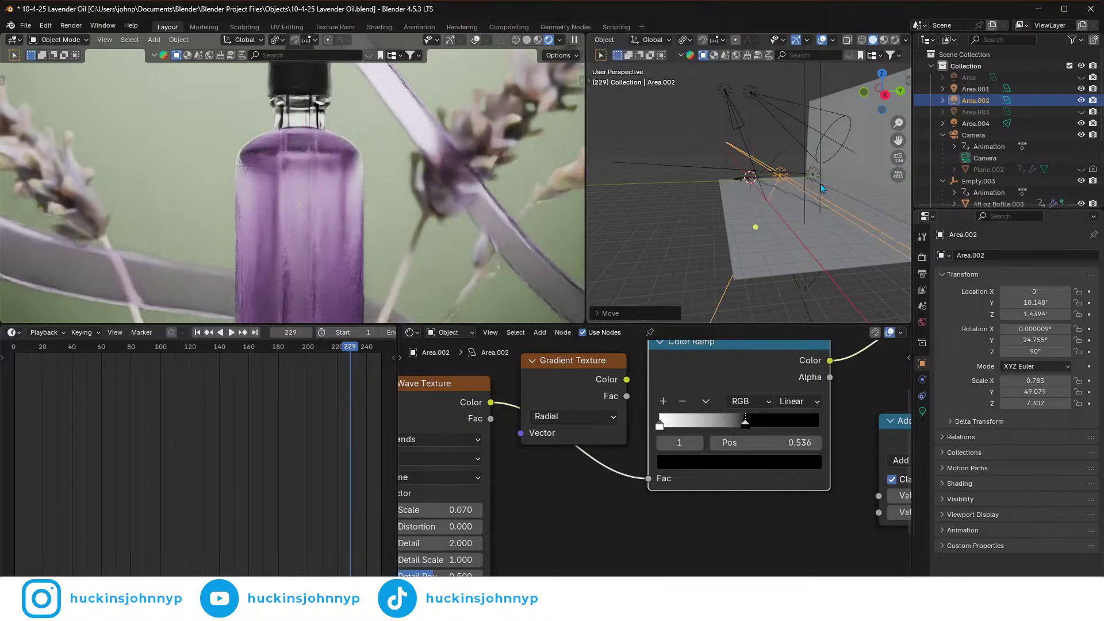
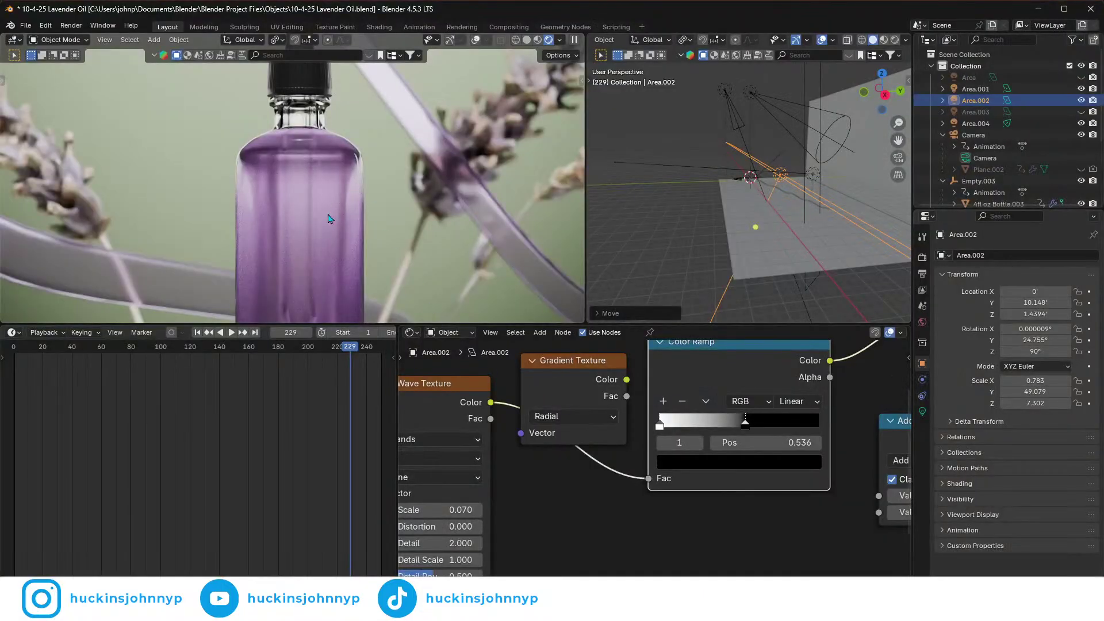
scroll(303, 238, down, 6)
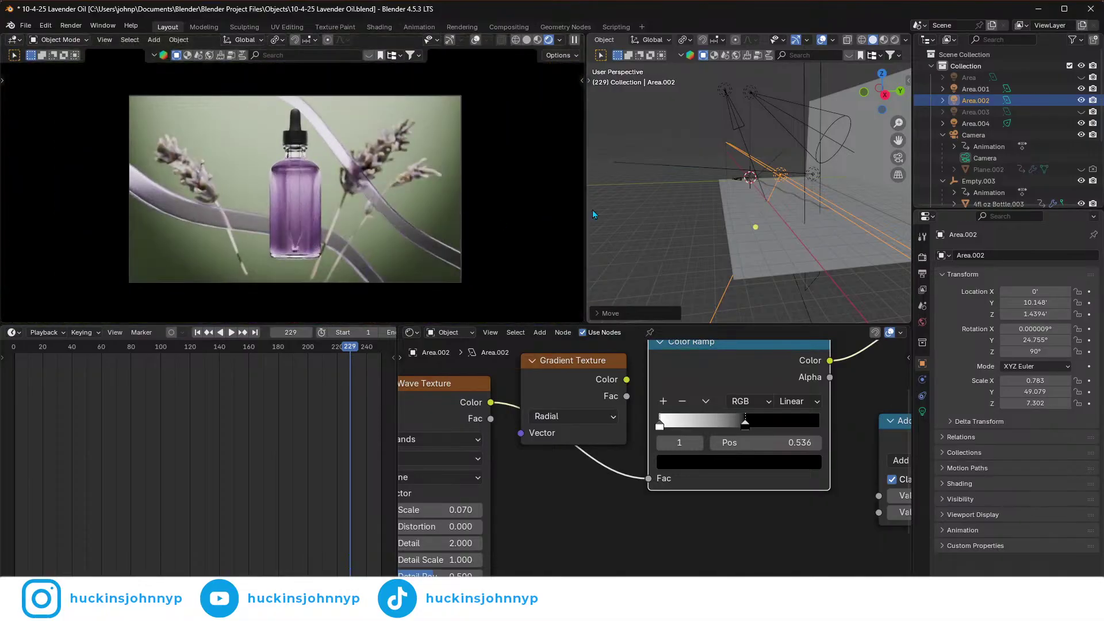
key(g)
key(s)
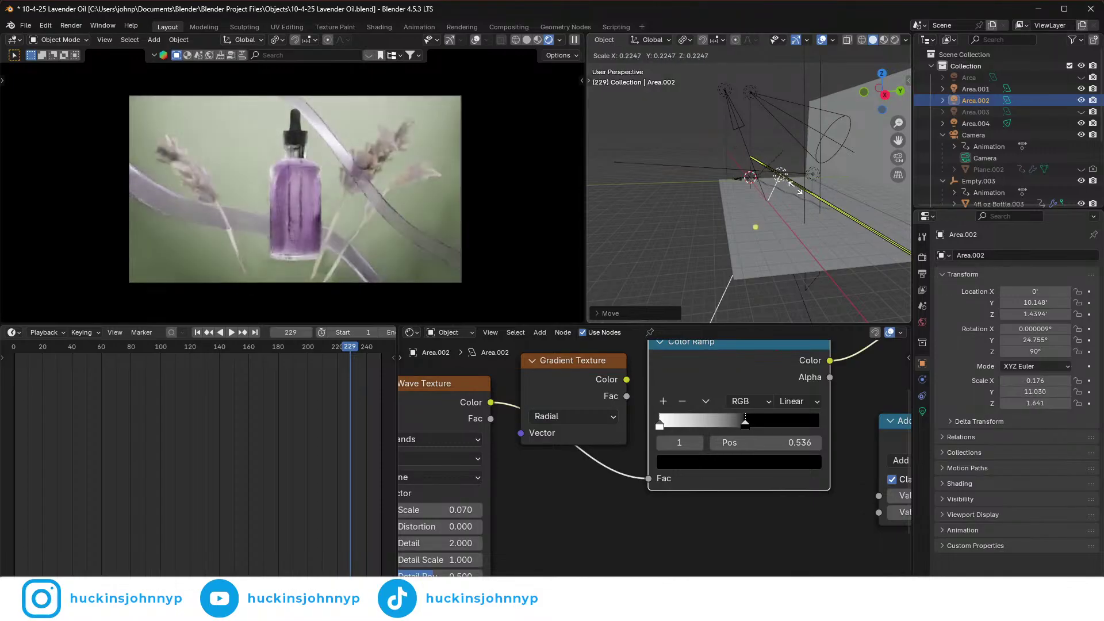
click(804, 214)
- Scale Area.002 along global X to a Scale Y of about -1.77 and lower it to about Z 0.14 feet
key(s)
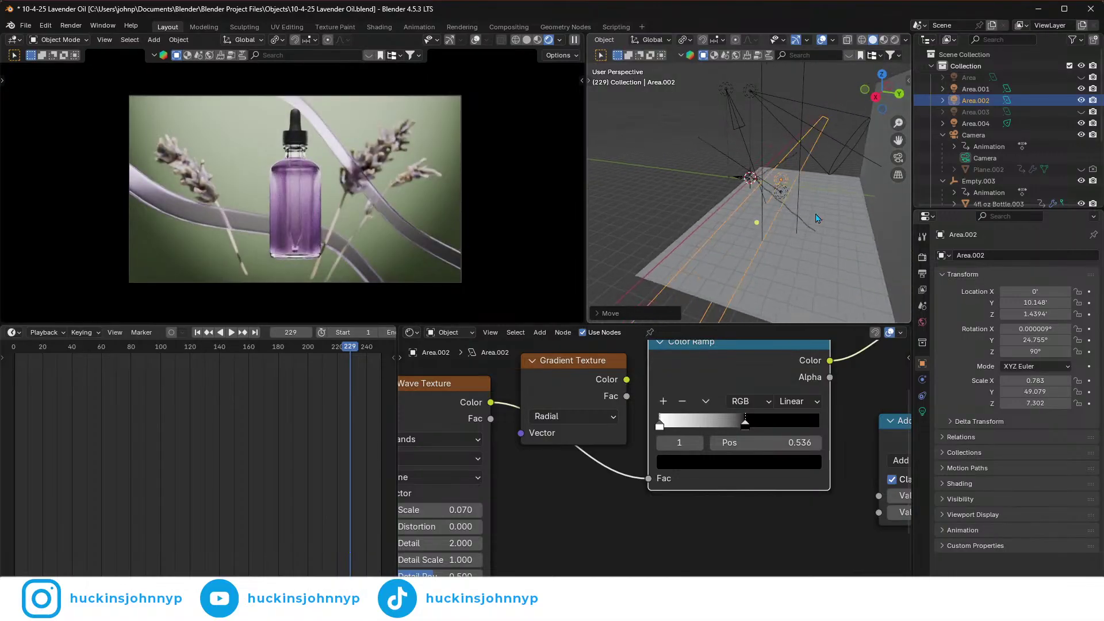
key(x)
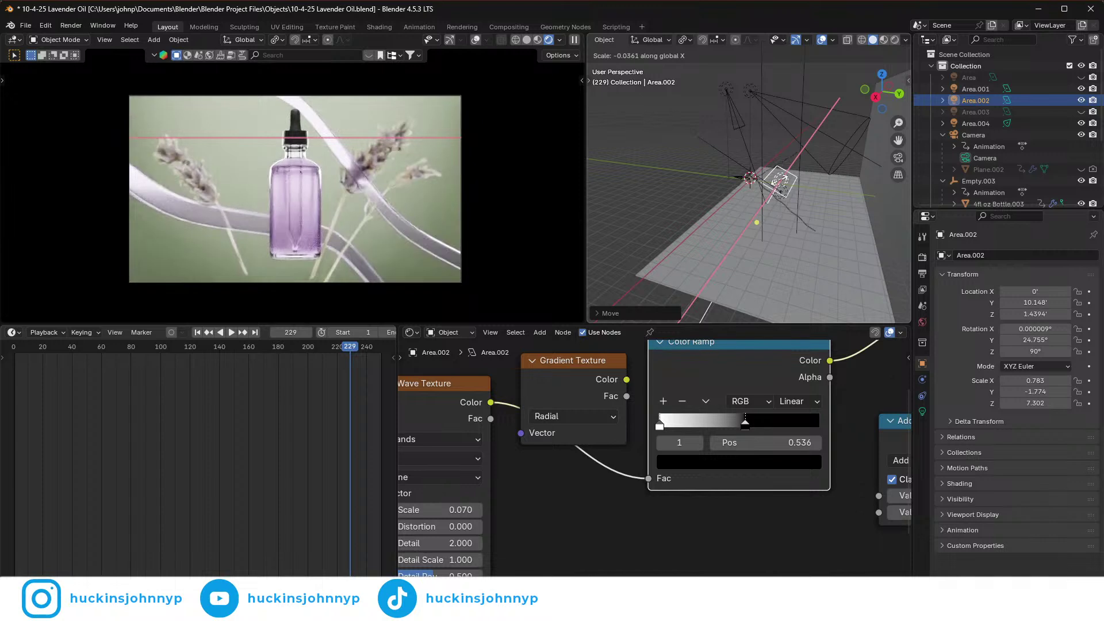
click(779, 181)
key(g)
key(z)
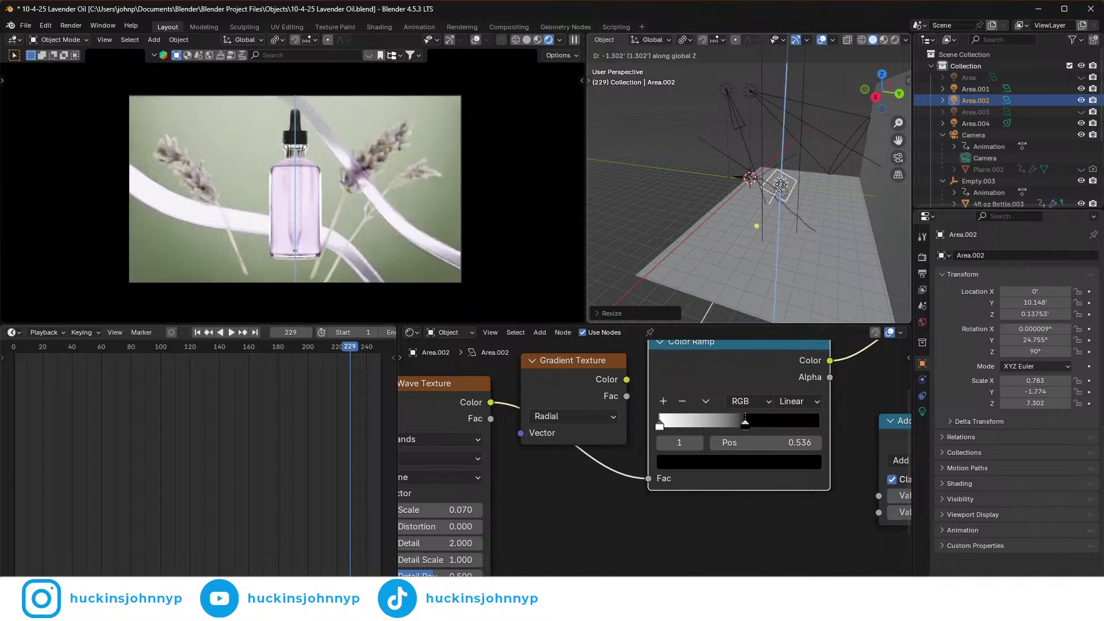
click(780, 184)
- Shrink Area.002 uniformly to a Scale Y of about -0.77 and move it back along global Y to about 35.26 feet
key(s)
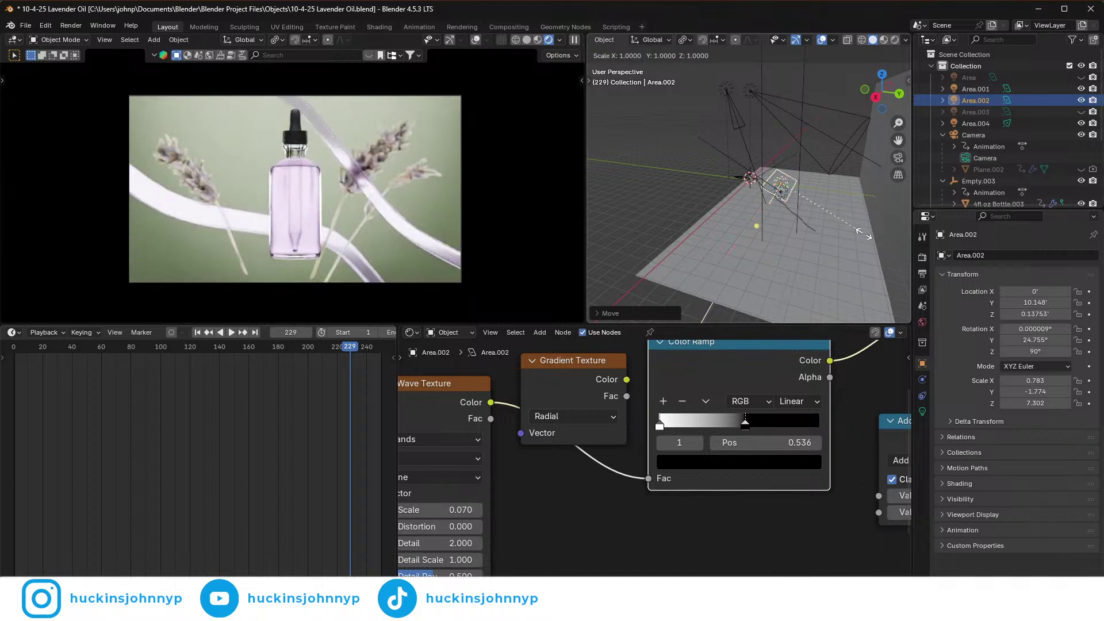
click(822, 202)
key(g)
key(y)
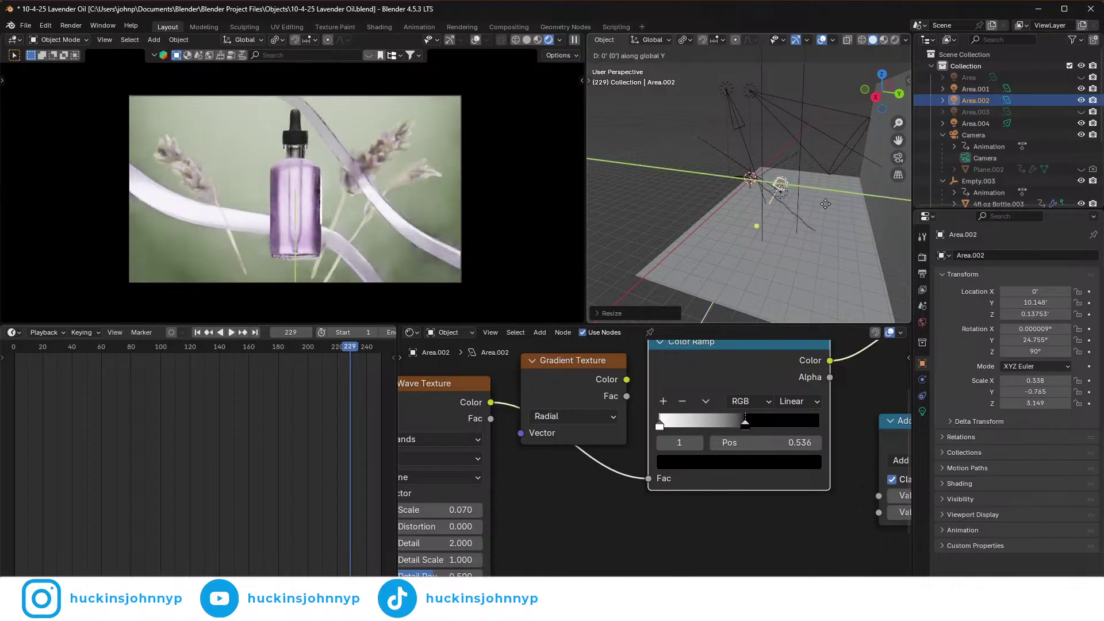
click(898, 216)
- Rotate Area.002 about its local Y to about 97.7° so it faces the bottle
key(r)
key(x)
key(x)
key(y)
key(y)
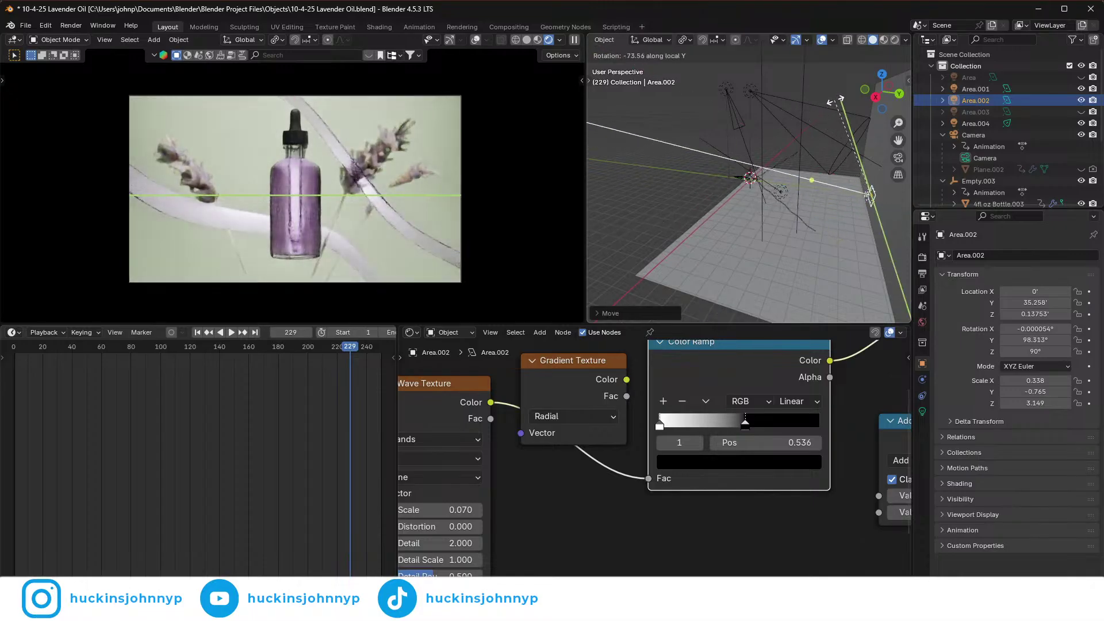
click(836, 109)
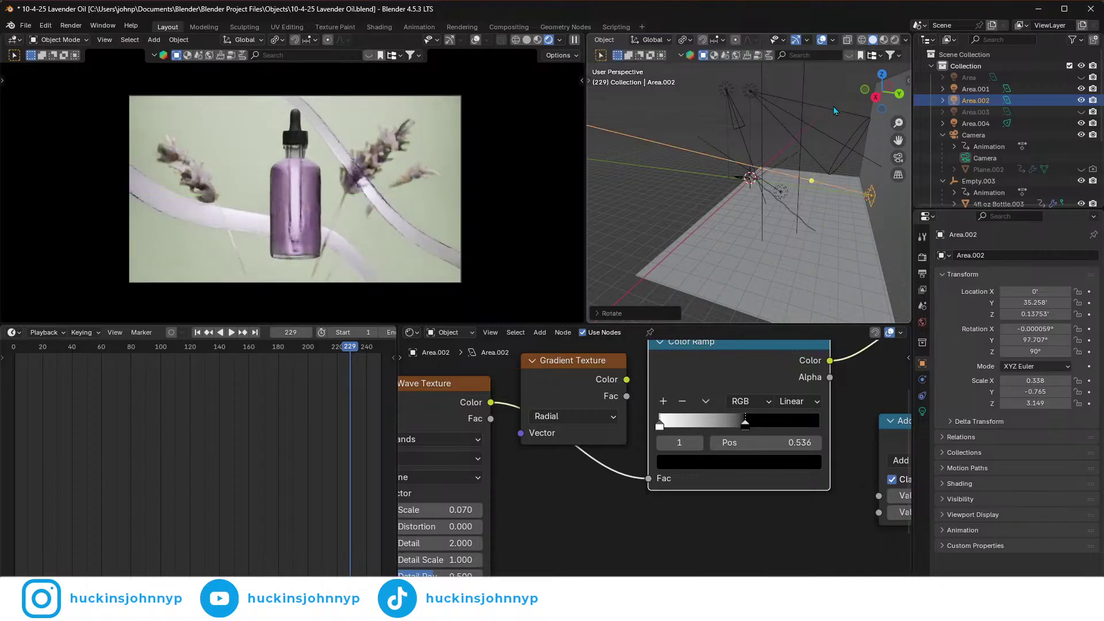
- Stretch Area.002 along its local Y to a Scale Y of about -6.62 and raise it to about Z 0.25 feet
key(s)
key(y)
key(y)
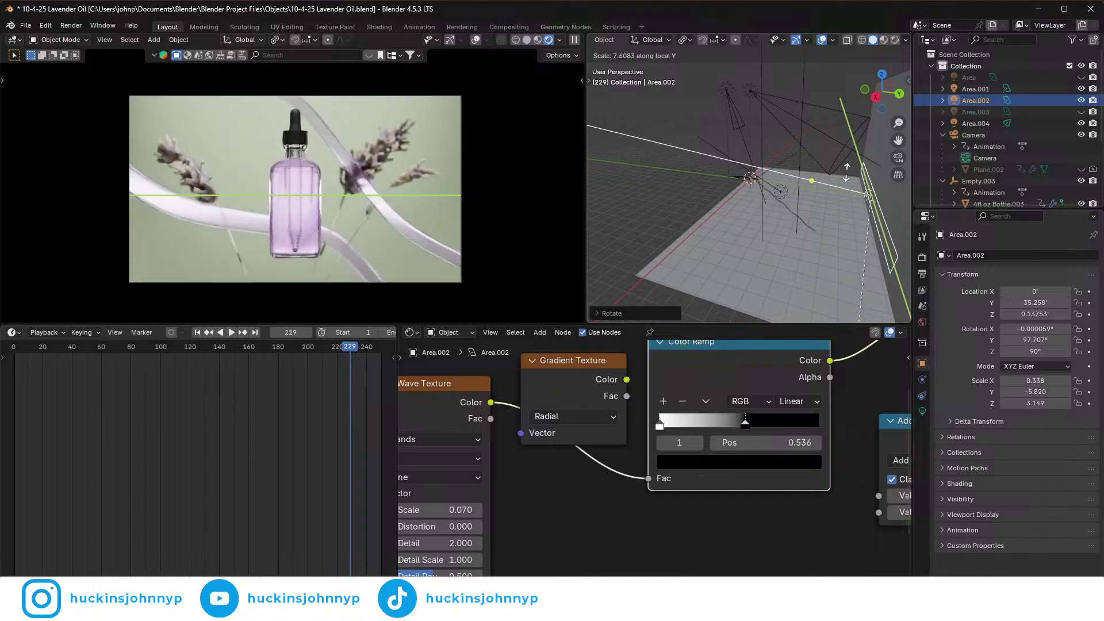
click(850, 207)
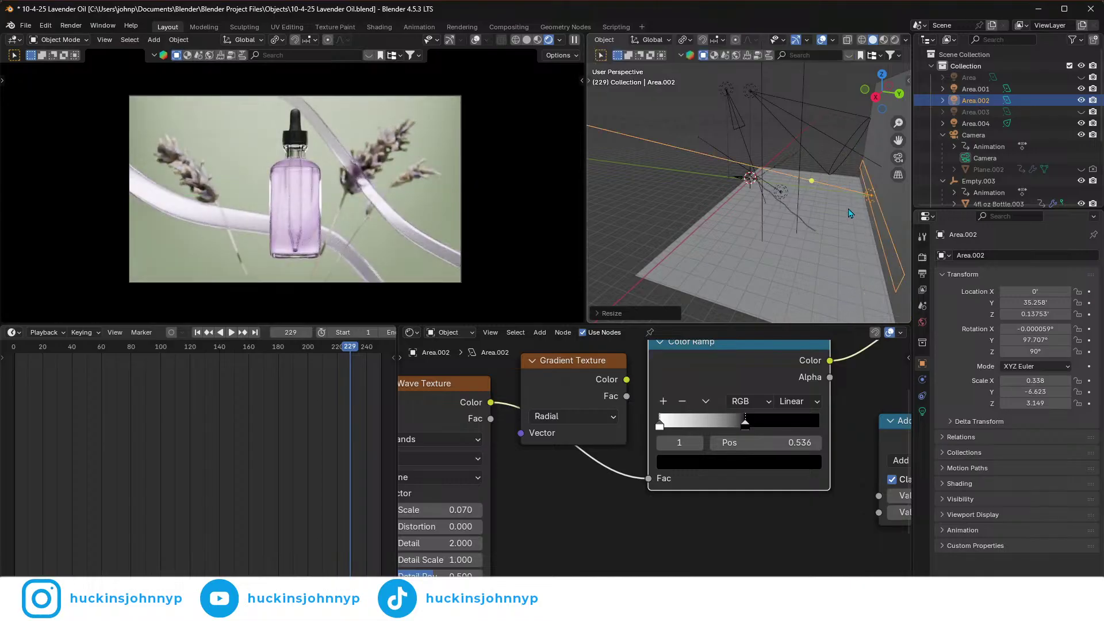
key(g)
key(z)
click(840, 208)
scroll(368, 129, up, 6)
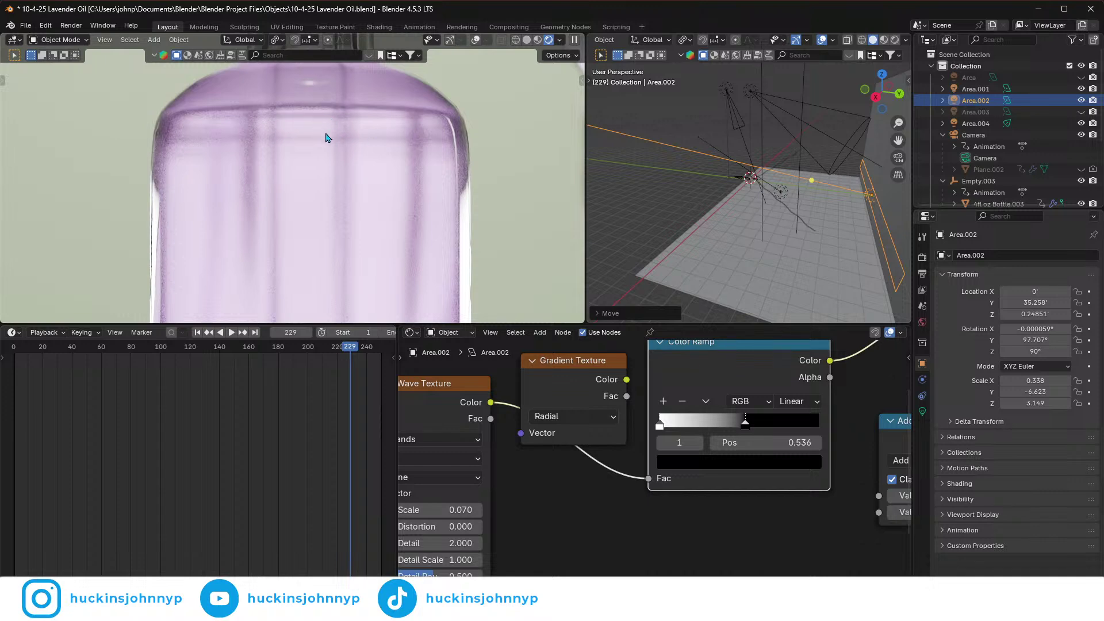
scroll(322, 134, down, 2)
- Edit the floor plane and move its front edge along negative global Y to extend the floor far past the bottle
click(745, 240)
key(Tab)
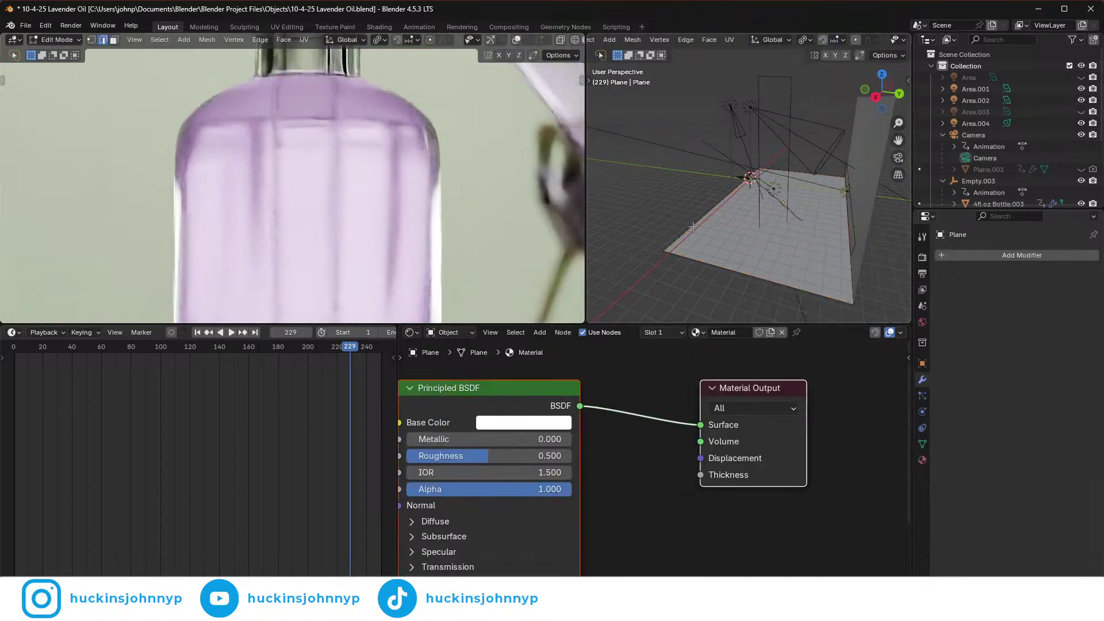
key(g)
key(y)
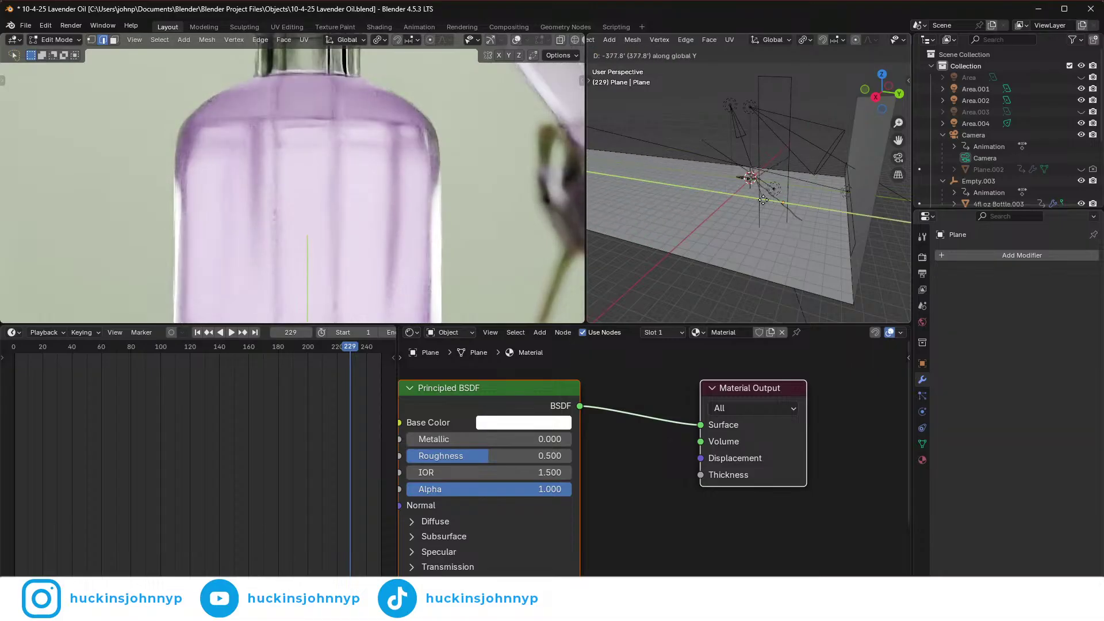
click(778, 208)
- Try to widen the floor plane by scaling its side edges along global X
key(ctrl+z)
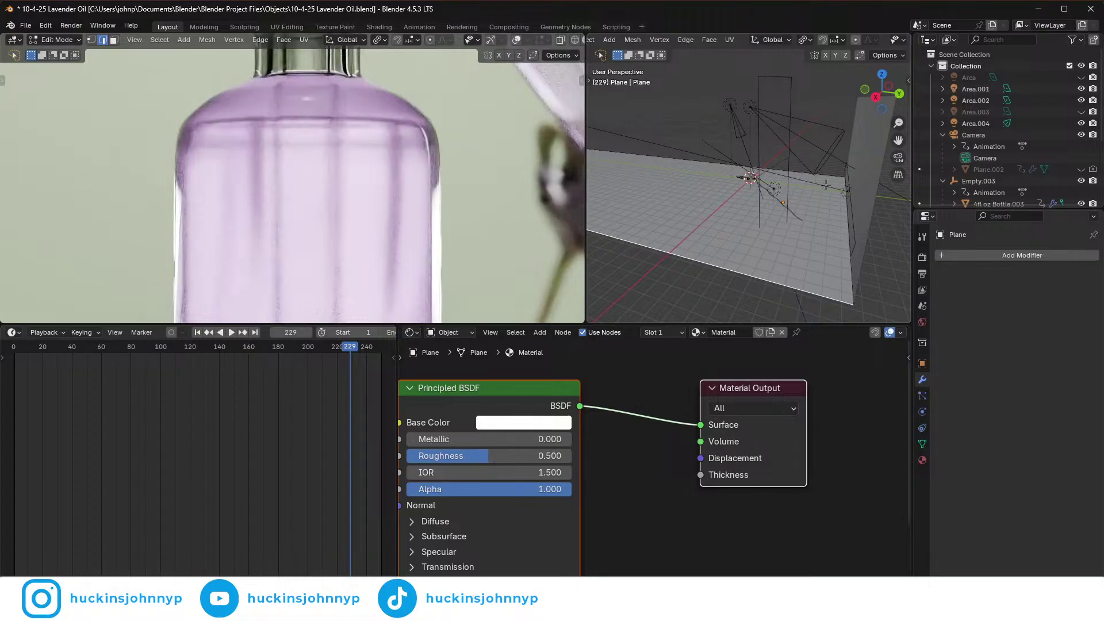
key(ctrl+z)
key(s)
key(x)
click(633, 151)
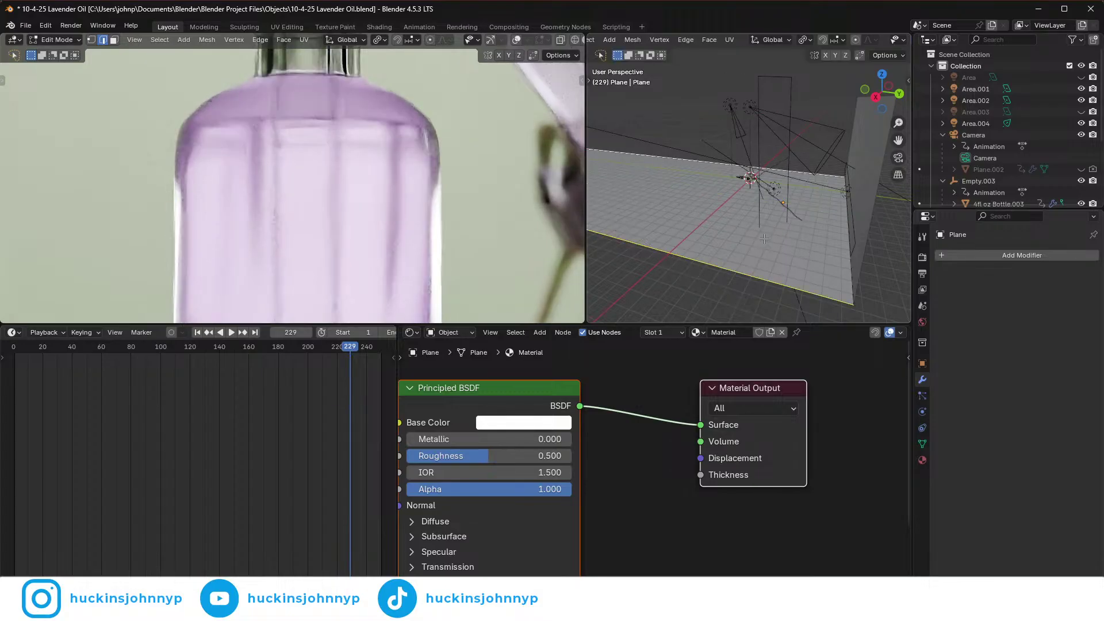
scroll(721, 201, down, 5)
key(s)
key(x)
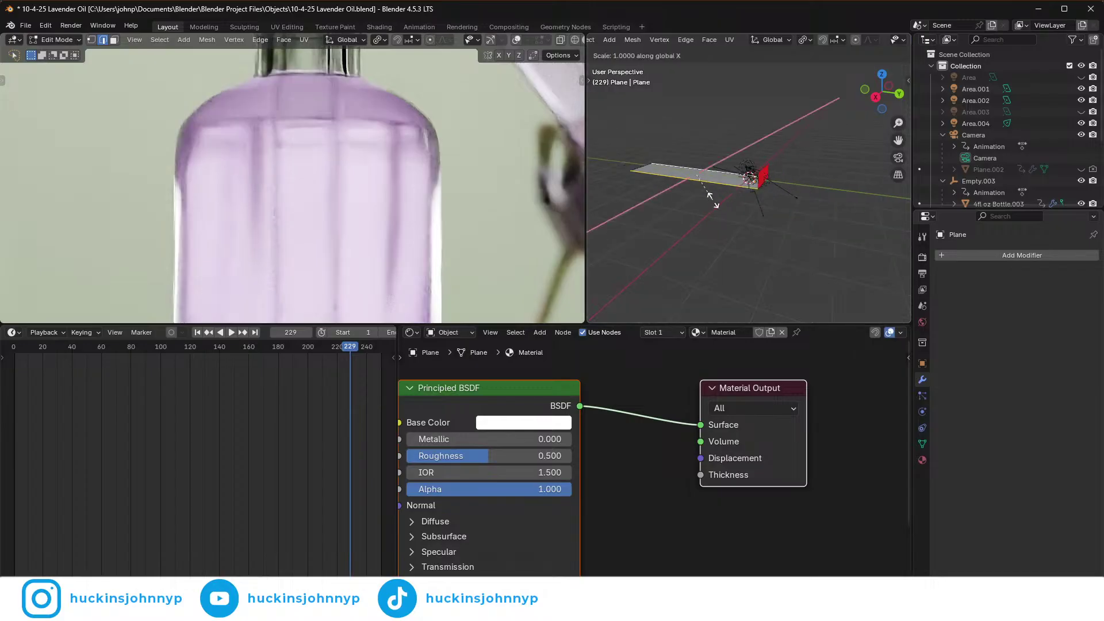
click(689, 253)
scroll(777, 208, up, 4)
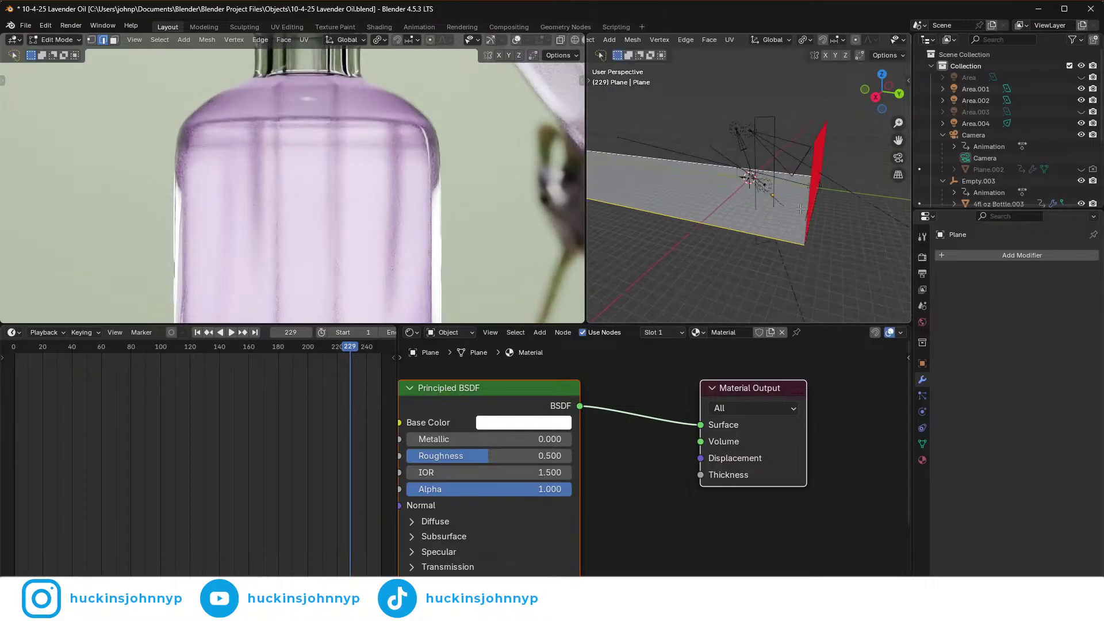
- Move the floor plane's positive-X side edge outward along global X to widen the floor on that side
click(752, 233)
middle_drag(694, 166, 1004, 226)
mouse_move(814, 215)
middle_down()
mouse_move(816, 195)
mouse_move(812, 229)
middle_up()
key(s)
key(x)
key(Escape)
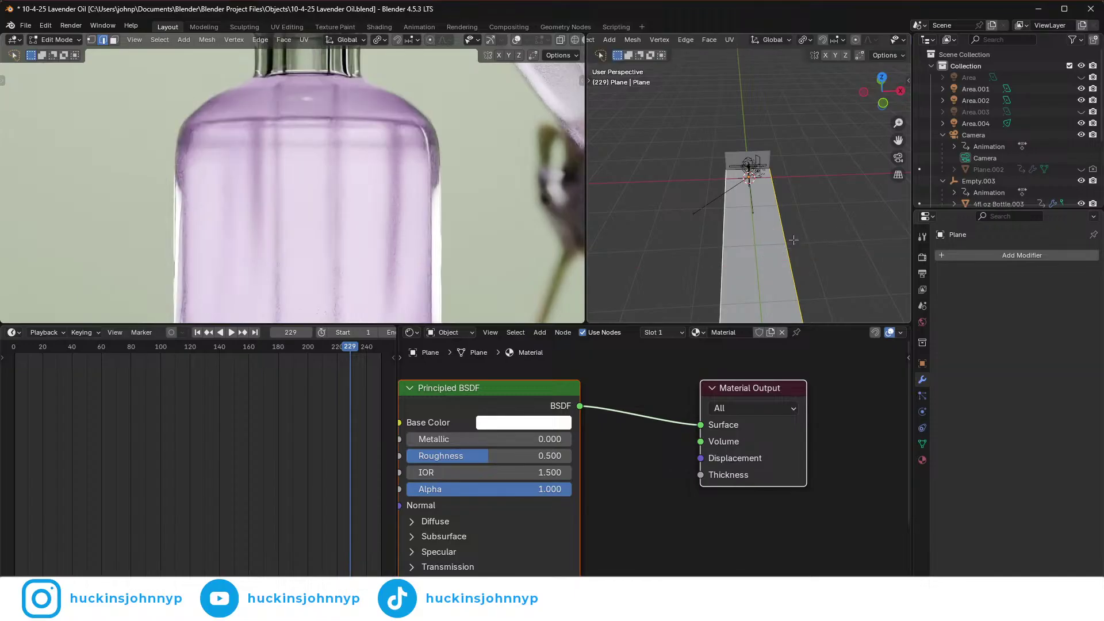
key(g)
key(x)
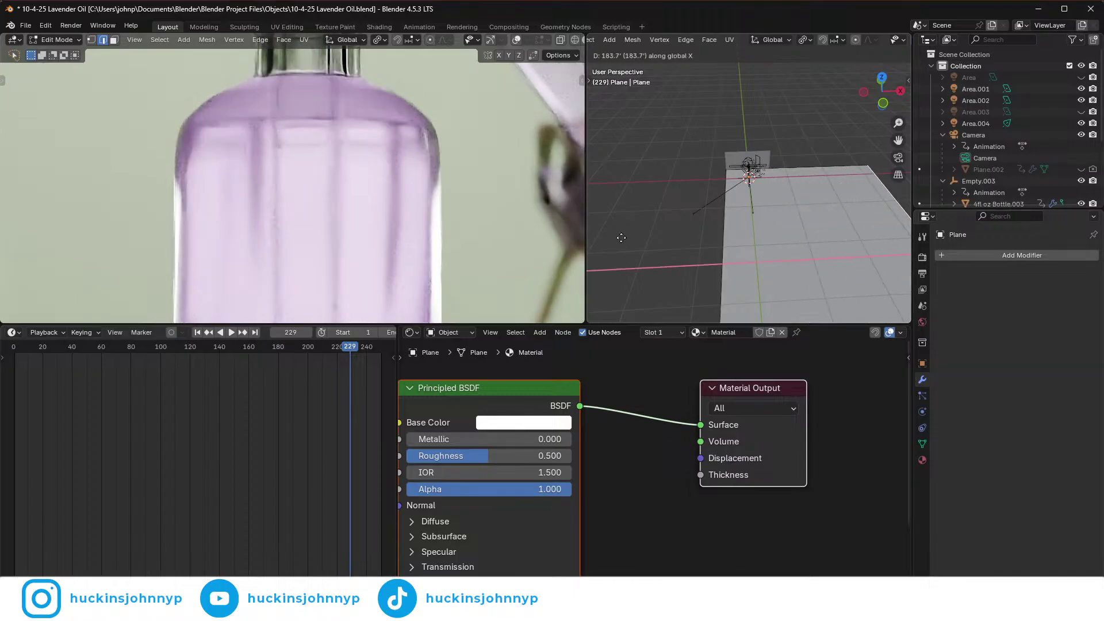
click(735, 232)
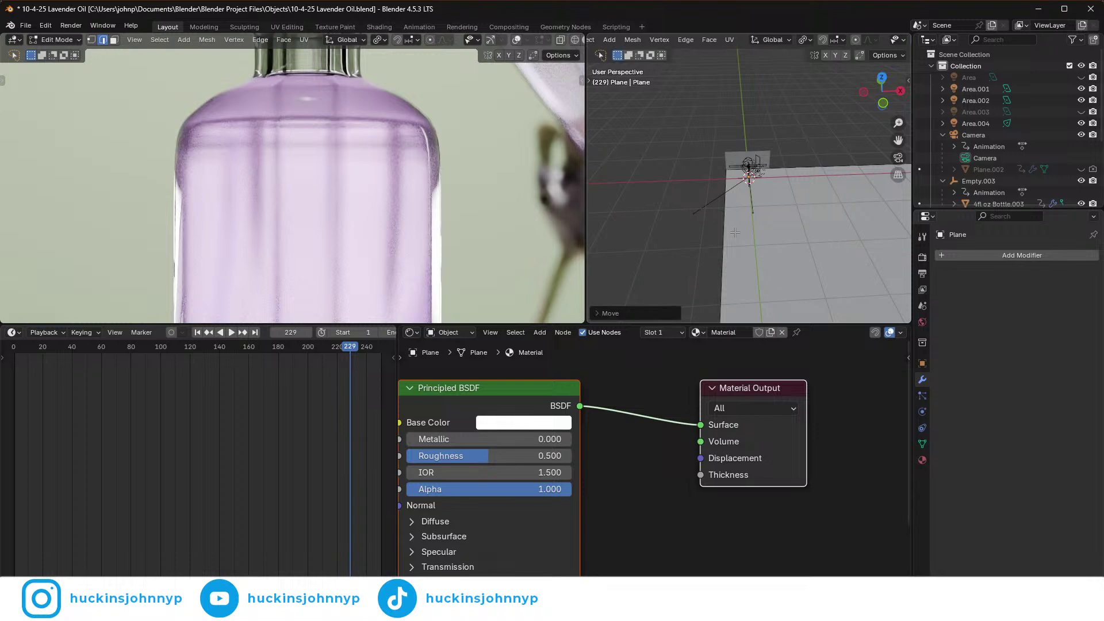
- Move the floor plane's negative-X side edge outward by about 385 feet along global X and finish editing the mesh
key(g)
key(x)
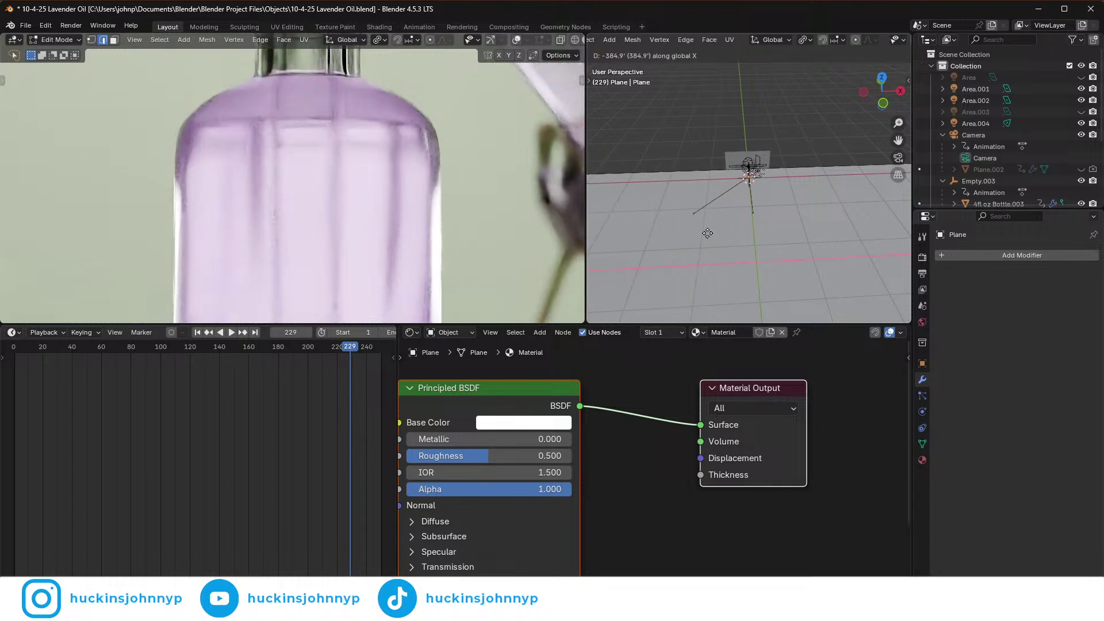
click(707, 233)
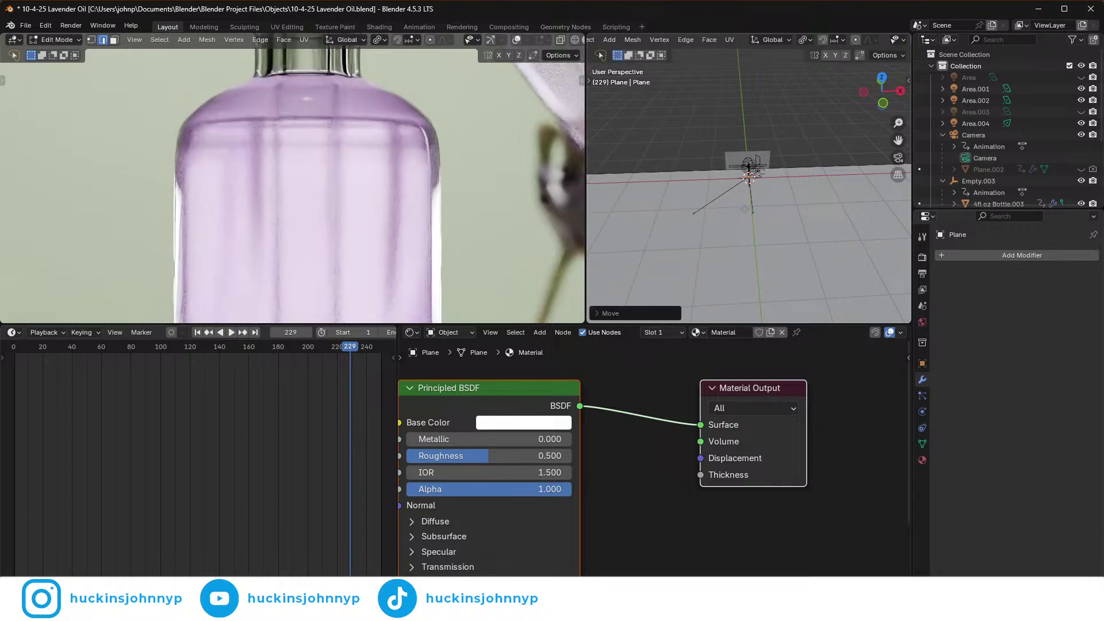
key(Tab)
- Scale the green backdrop plane along global X until it spans the full width of the floor
click(723, 155)
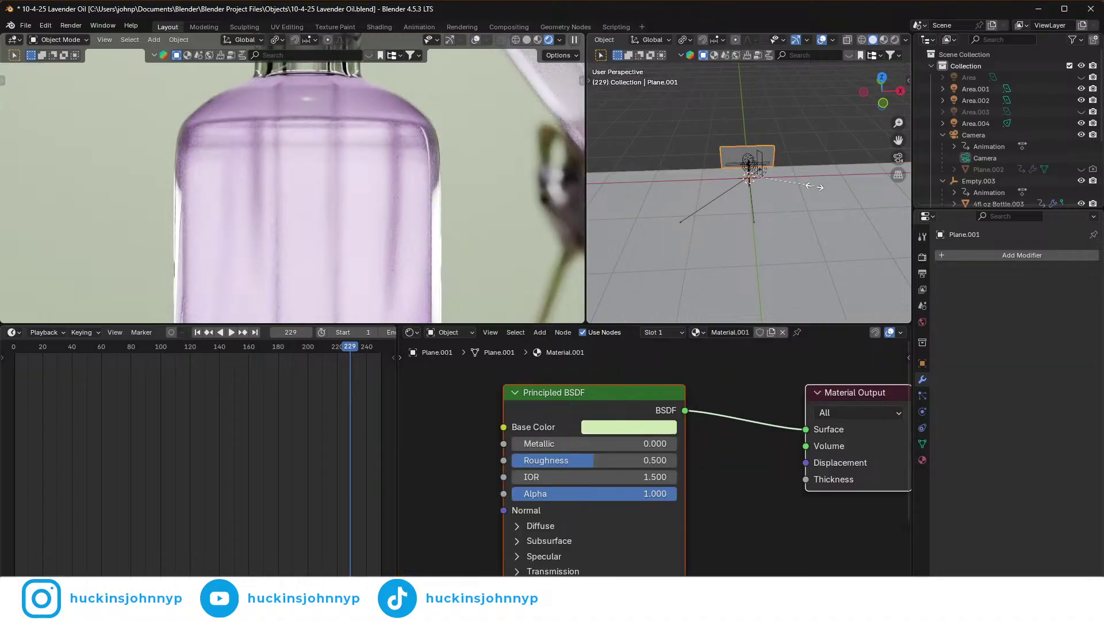
key(s)
key(x)
click(738, 151)
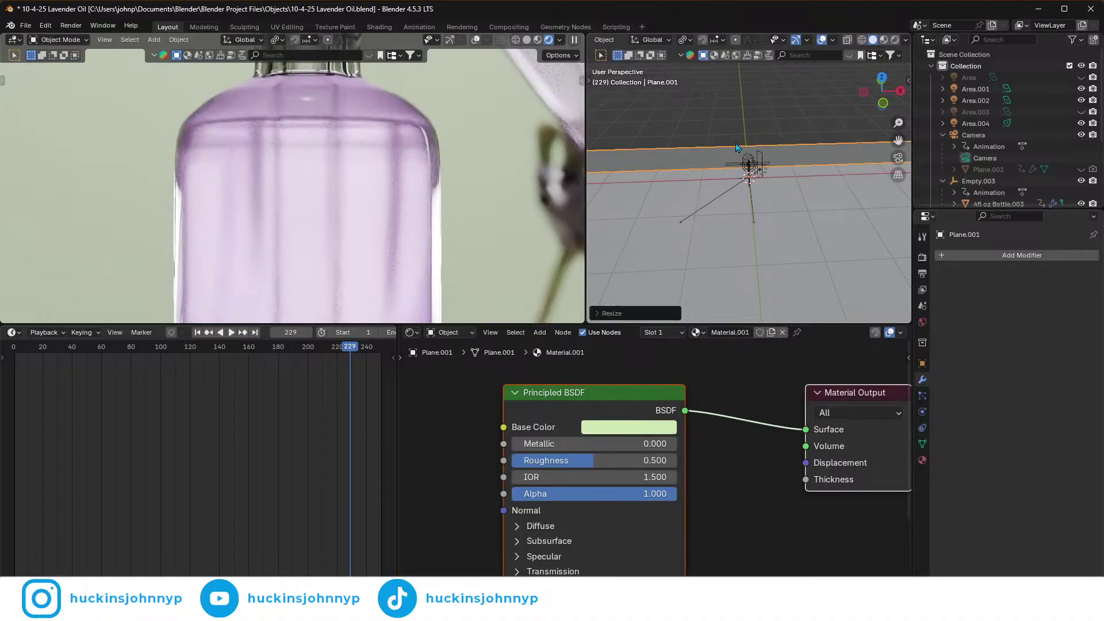
- Raise the backdrop plane's upper edge along global Z to make a much taller wall behind the floor
key(Tab)
key(g)
key(z)
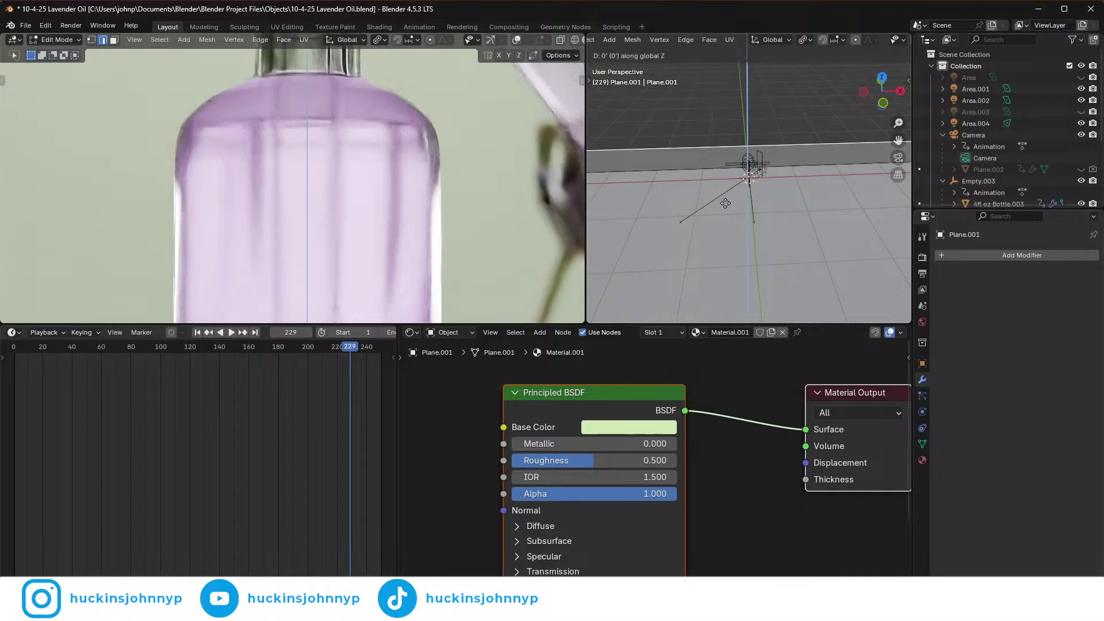
click(752, 285)
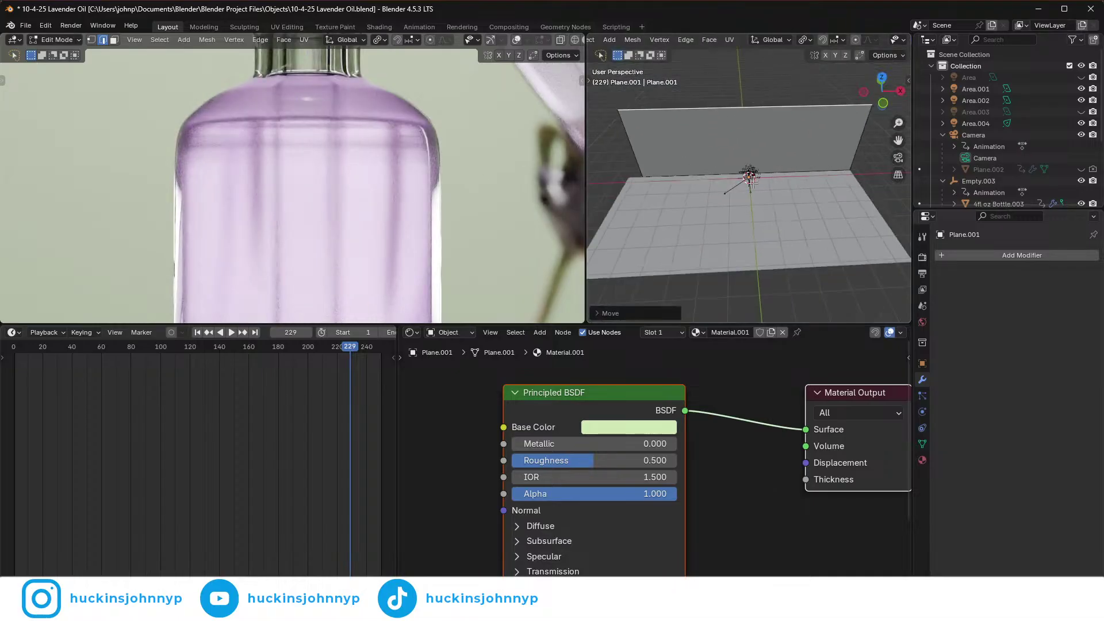
key(Tab)
- Examine the rendered bottle's glass and liquid from closer and different angles, and return to the camera view
middle_drag(367, 181, 334, 198)
scroll(294, 209, up, 2)
scroll(294, 214, up, 6)
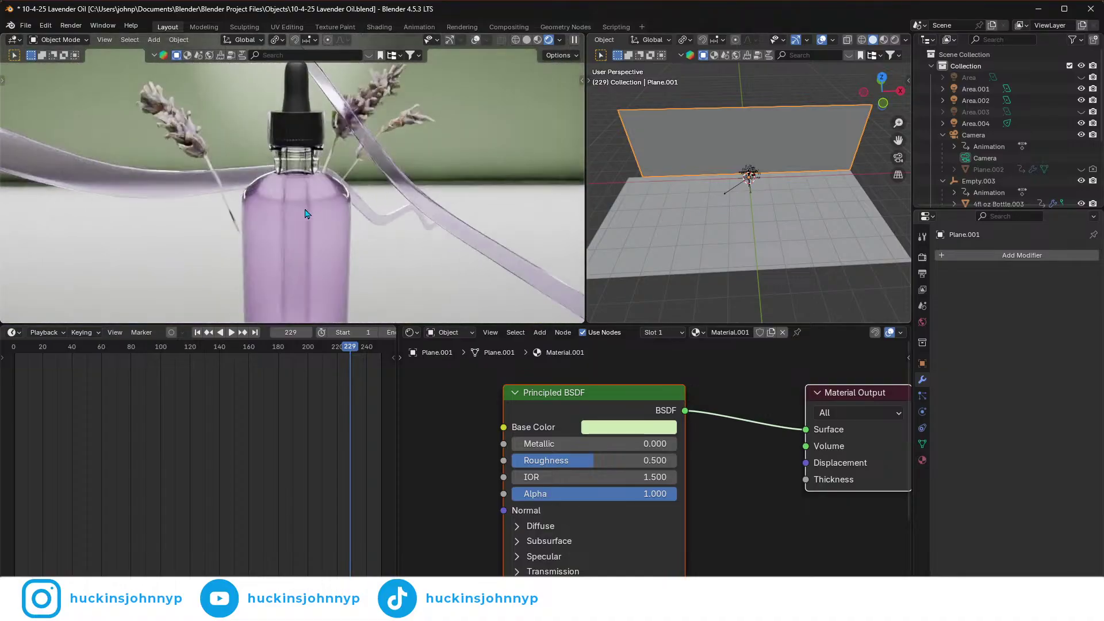
scroll(331, 218, down, 4)
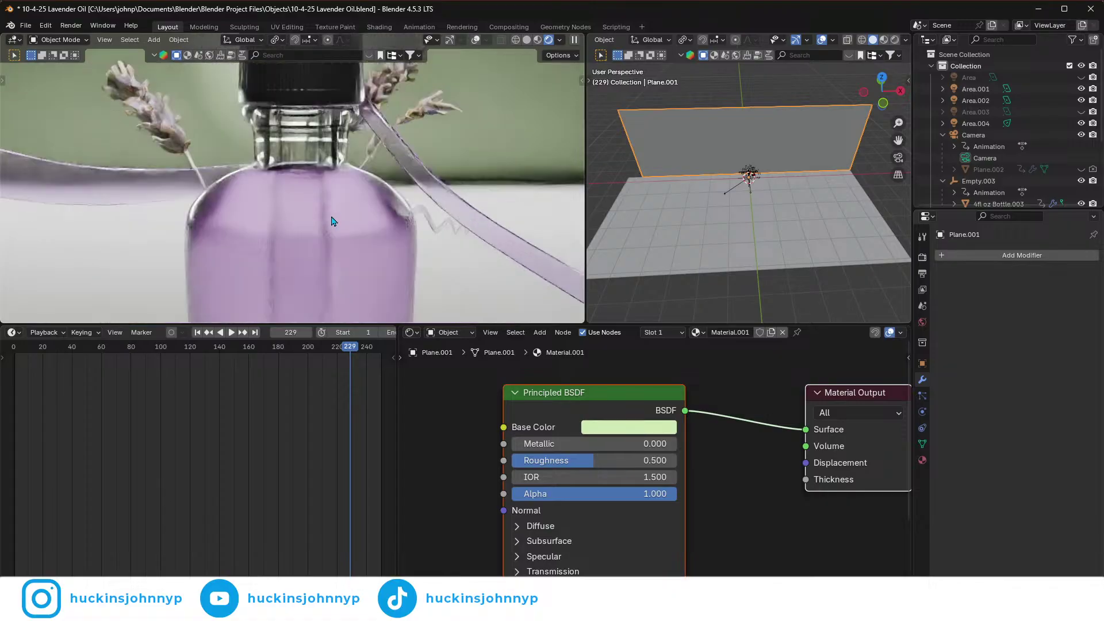
middle_drag(331, 217, 338, 220)
scroll(339, 220, up, 2)
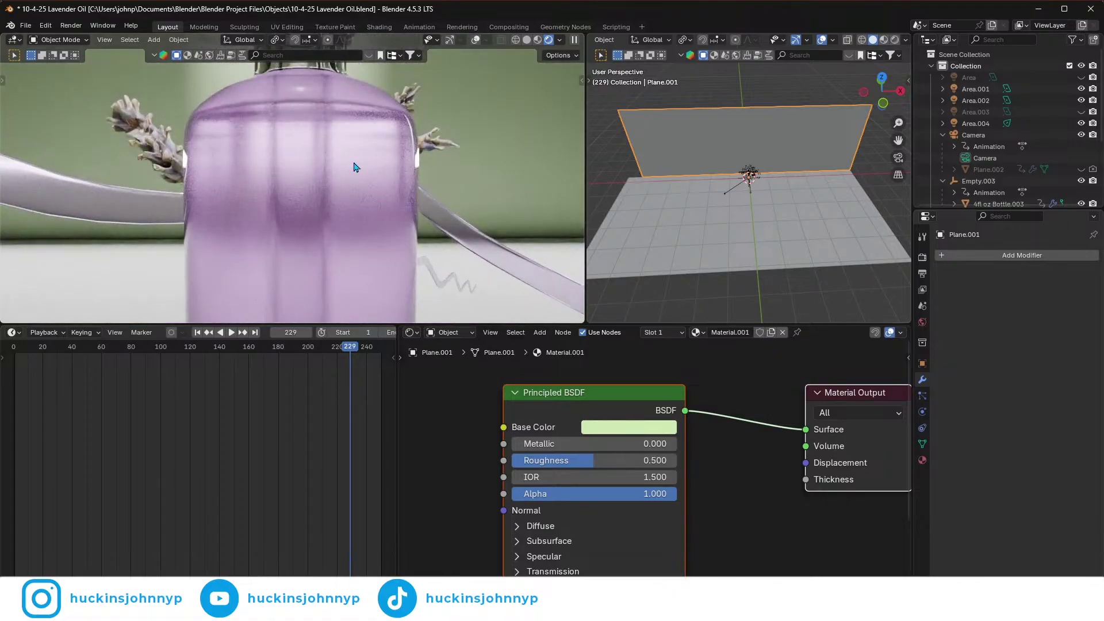
scroll(354, 167, down, 2)
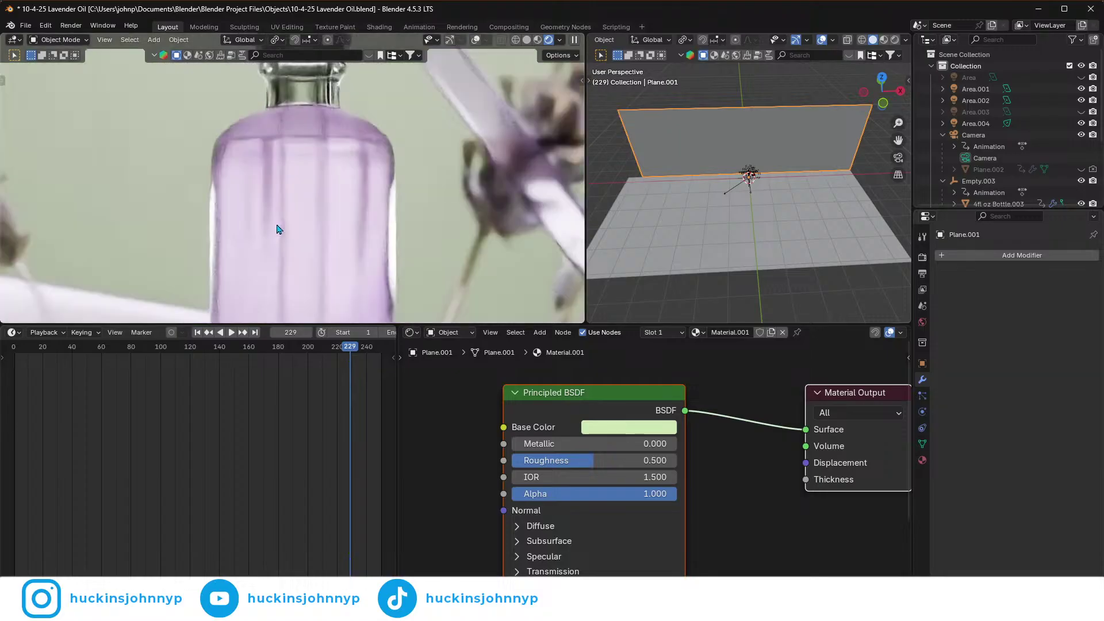
key(KP_0)
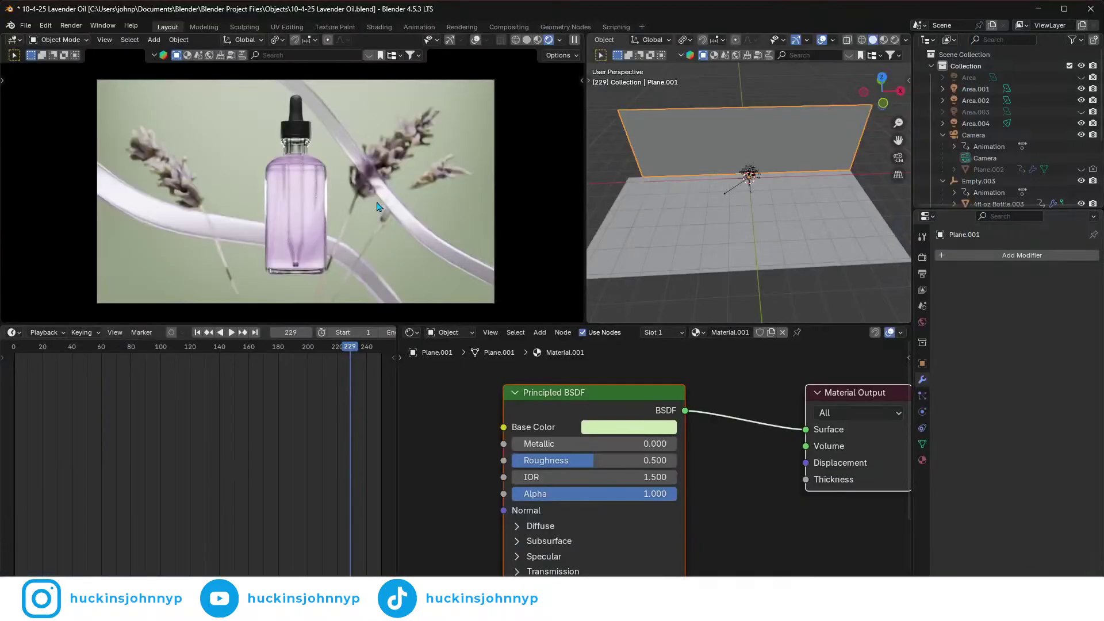
- Inspect the bottle's glass, liquid and pipette close up in the rendered camera view, selecting the bottle
scroll(247, 217, up, 3)
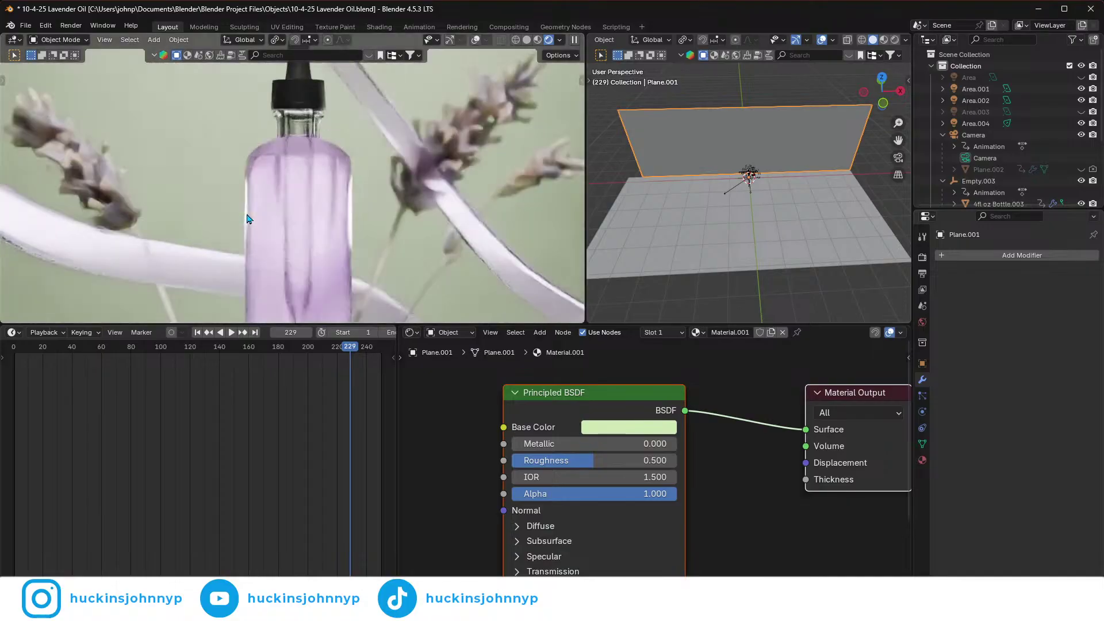
scroll(311, 163, up, 2)
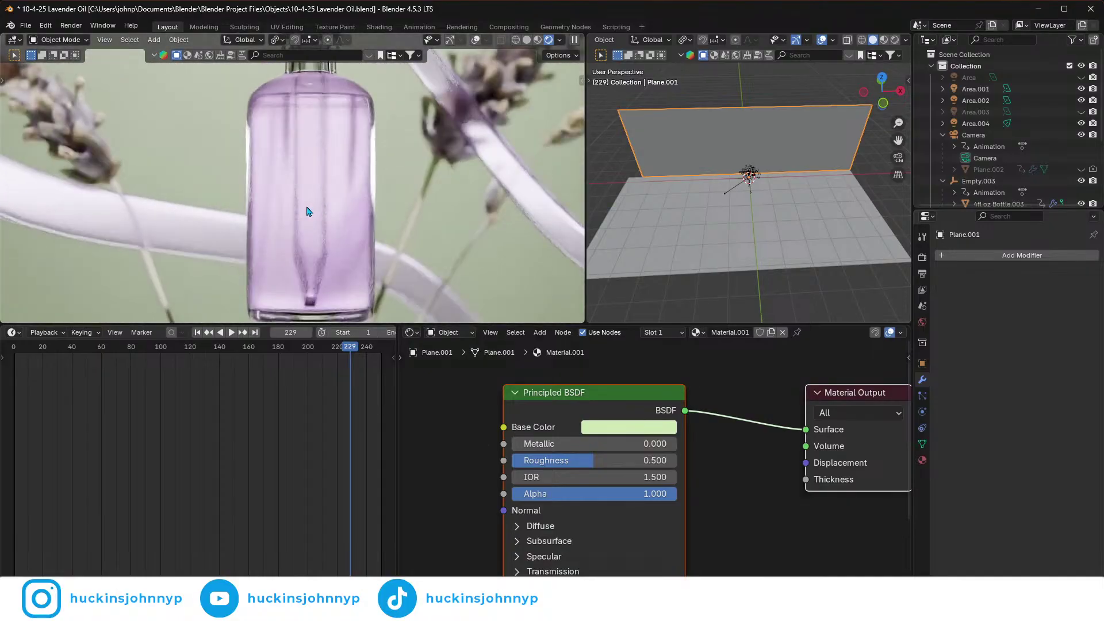
scroll(313, 197, down, 2)
scroll(305, 189, up, 1)
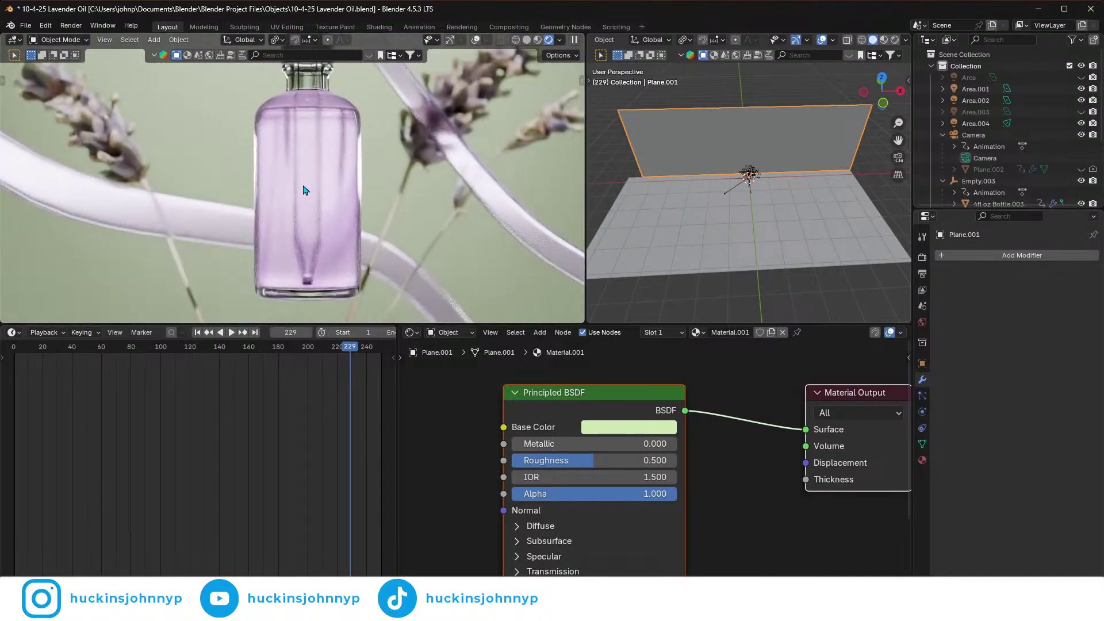
click(270, 200)
scroll(279, 197, down, 1)
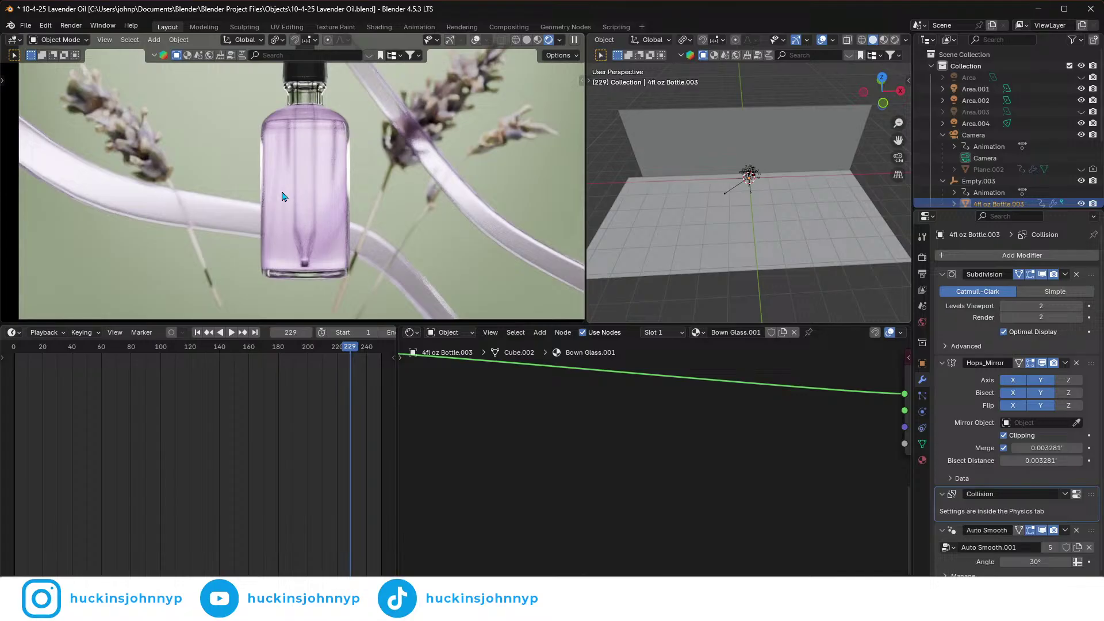
scroll(282, 196, up, 1)
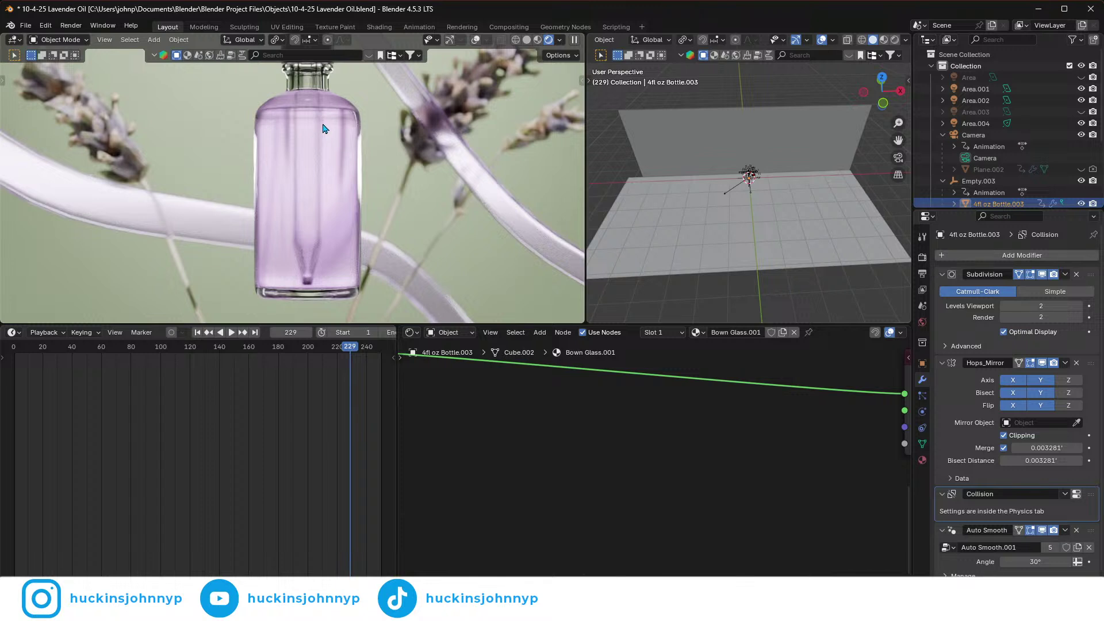
- Play back the animation in the full camera framing to check the lighting in motion, and stop playback
scroll(307, 292, down, 4)
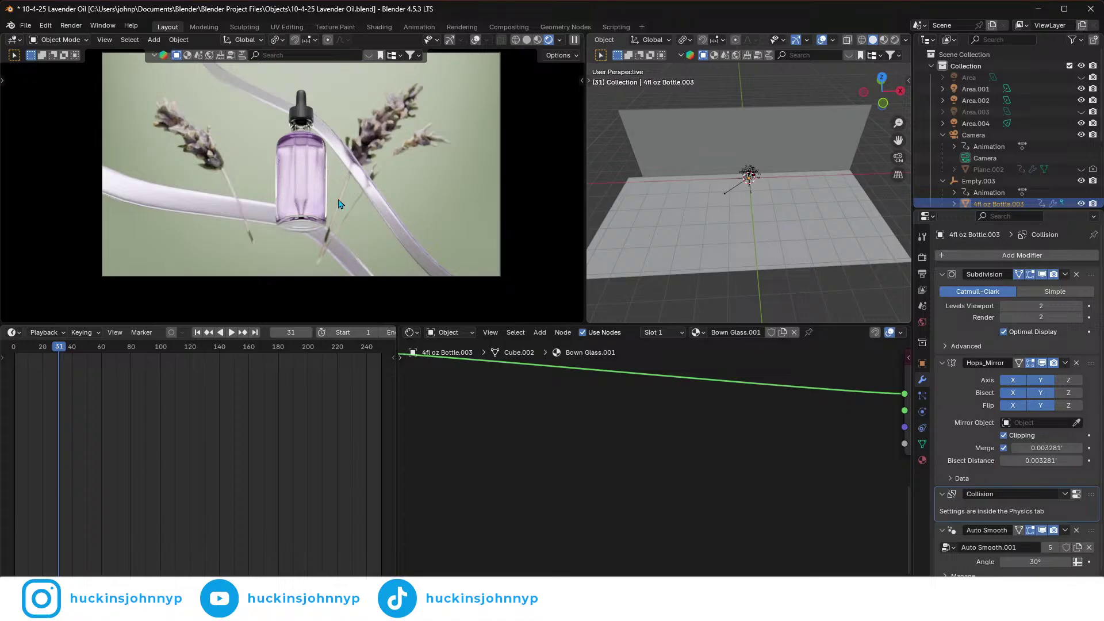
key(space)
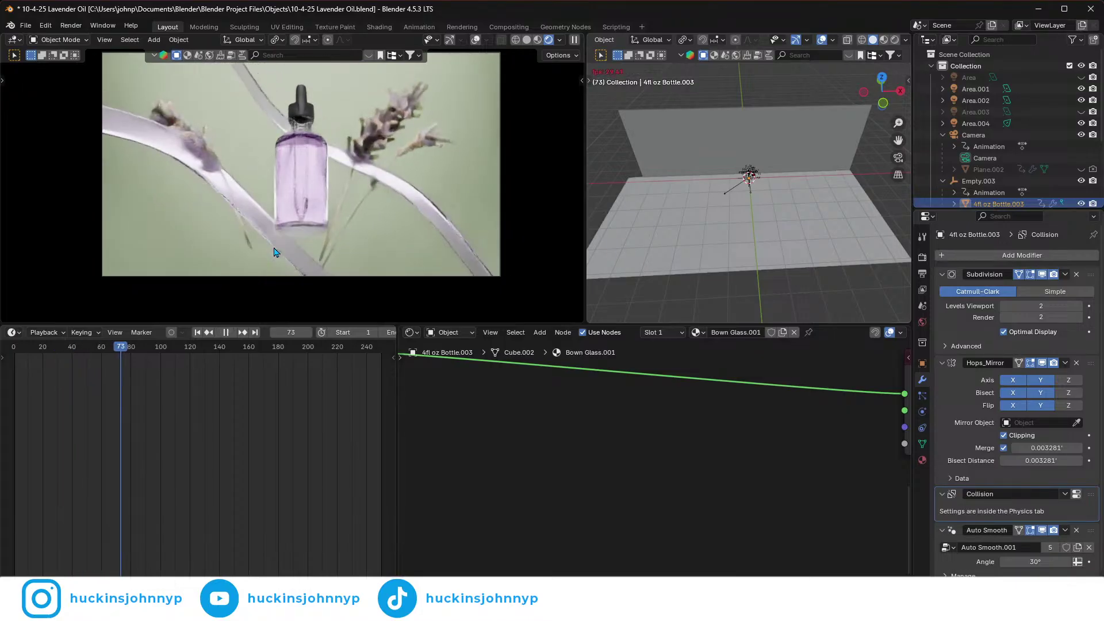
key(space)
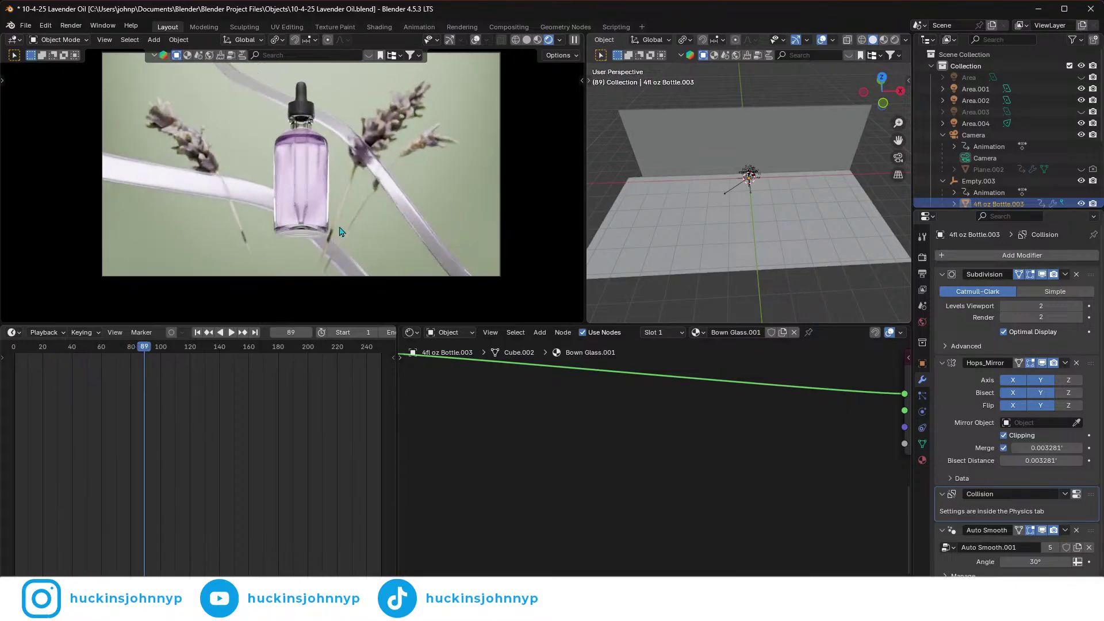
- Play the animation, stop near its end, and inspect the rendered bottle's shoulder and neck close up
key(space)
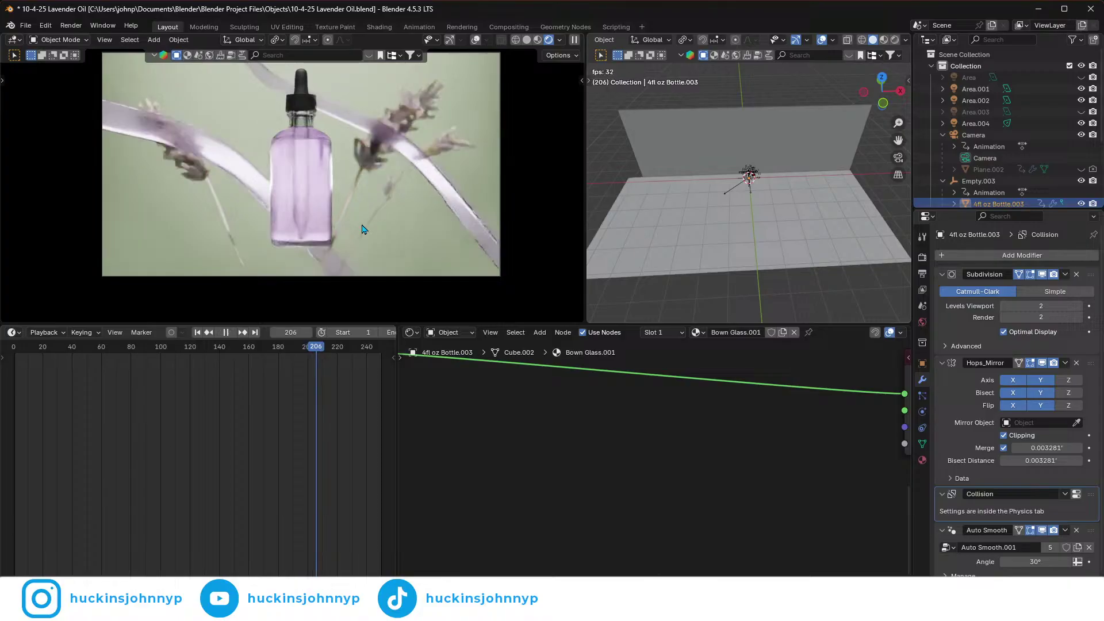
key(space)
scroll(299, 116, up, 5)
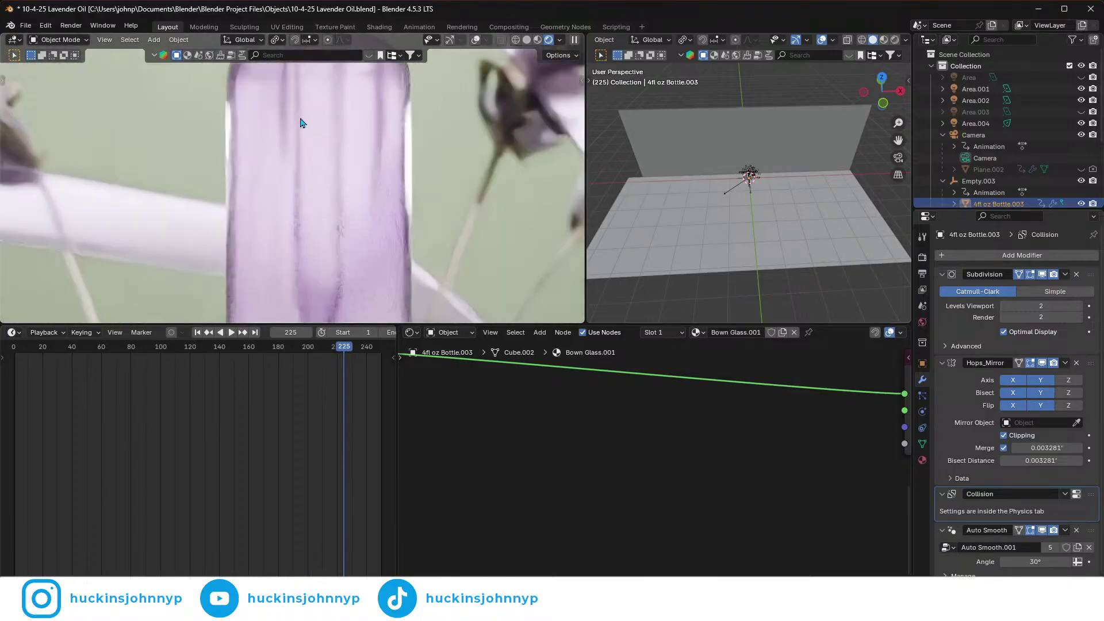
shift+middle_drag(328, 128, 318, 225)
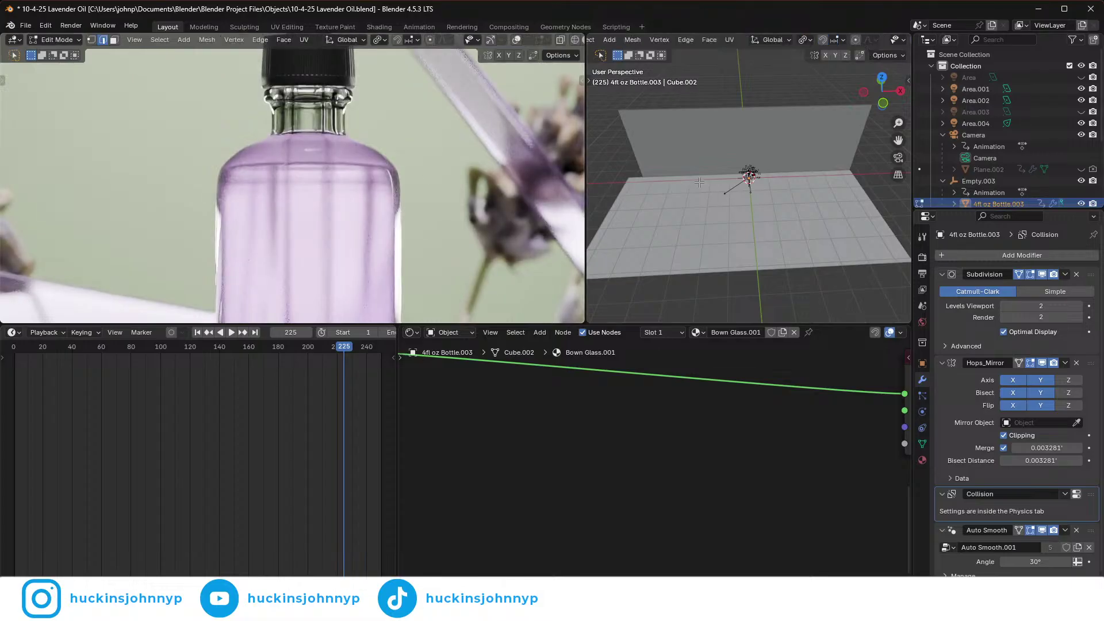
- Open the bottle mesh for editing and select the horizontal edge loop just below the shoulder on its inner wall
key(Tab)
key(KP_Decimal)
scroll(755, 169, down, 5)
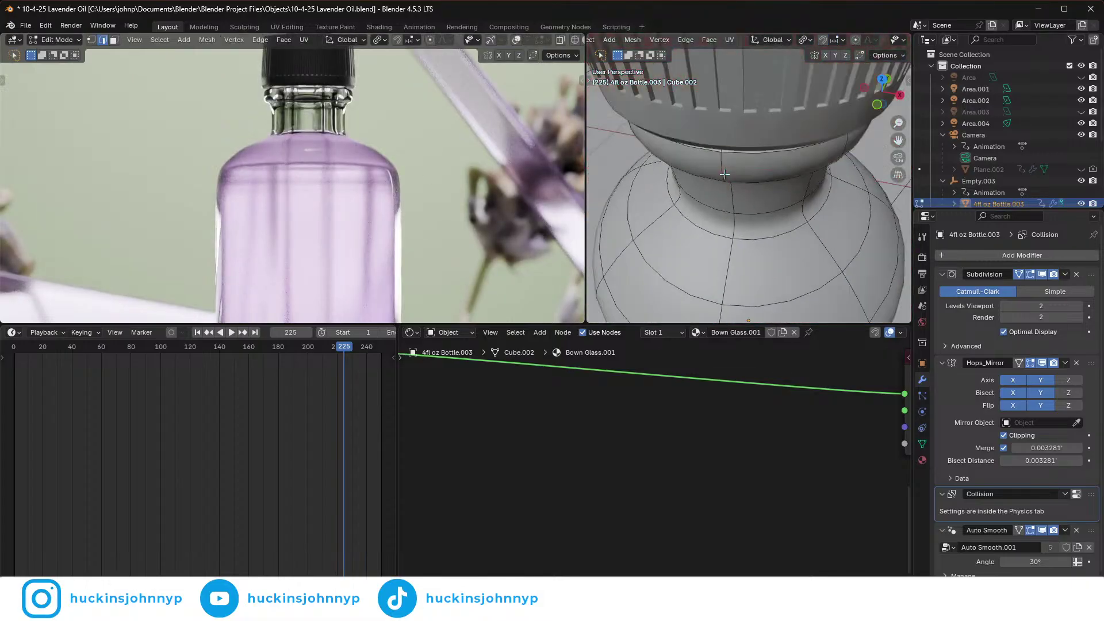
middle_drag(738, 212, 587, 158)
scroll(796, 157, up, 5)
middle_drag(742, 173, 736, 197)
click(687, 230)
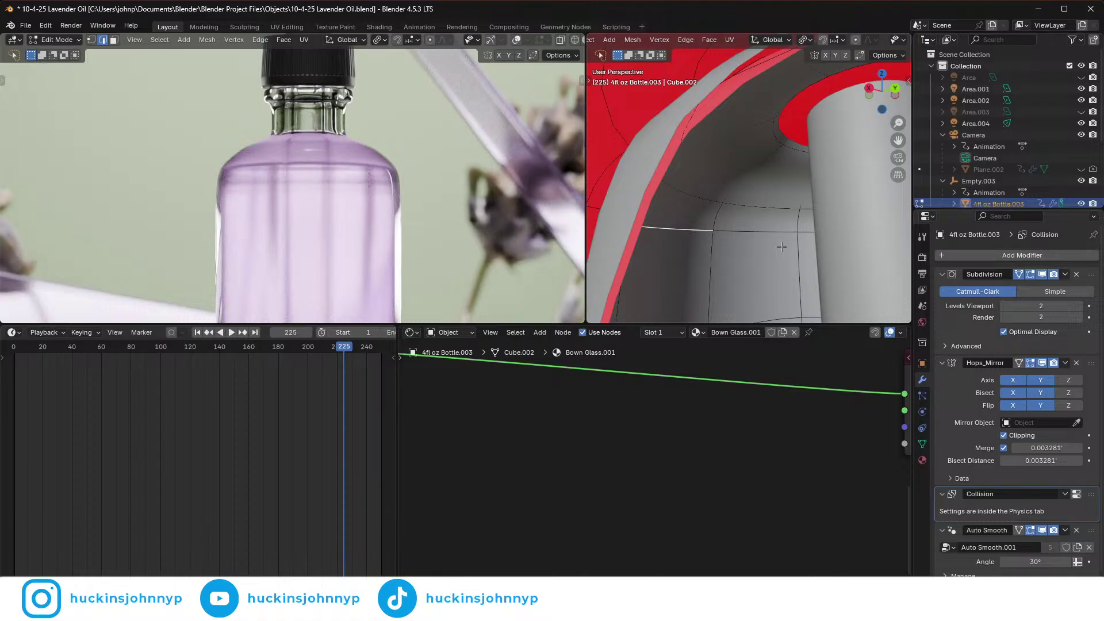
key(ctrl+r)
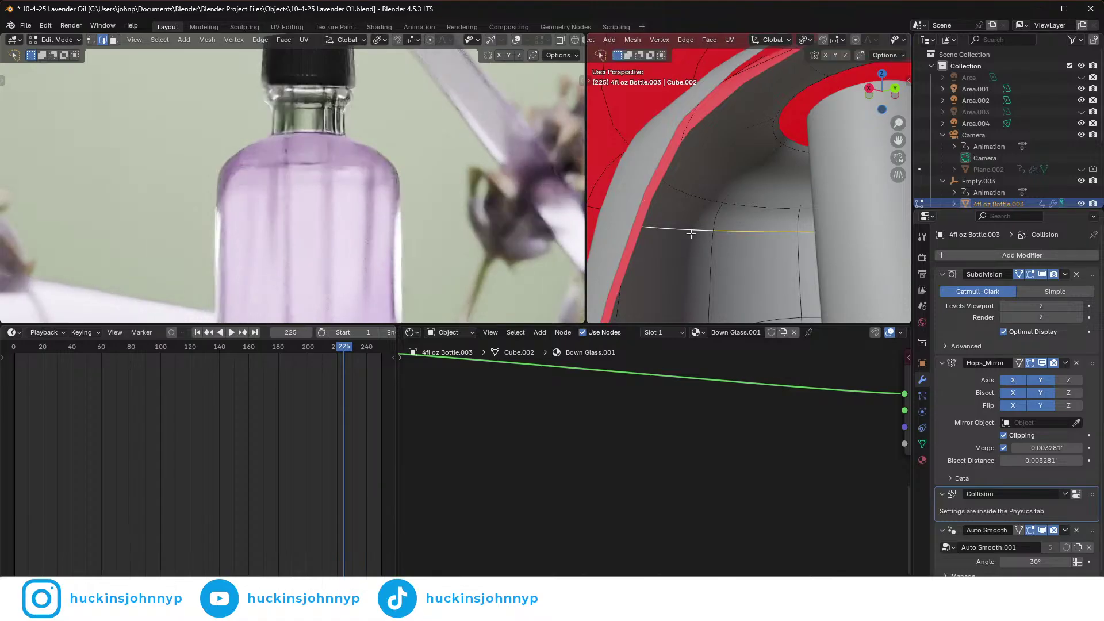
click(690, 233)
right_click(691, 233)
- Try scaling the selected inner-wall edge loop up to about 1.04
key(s)
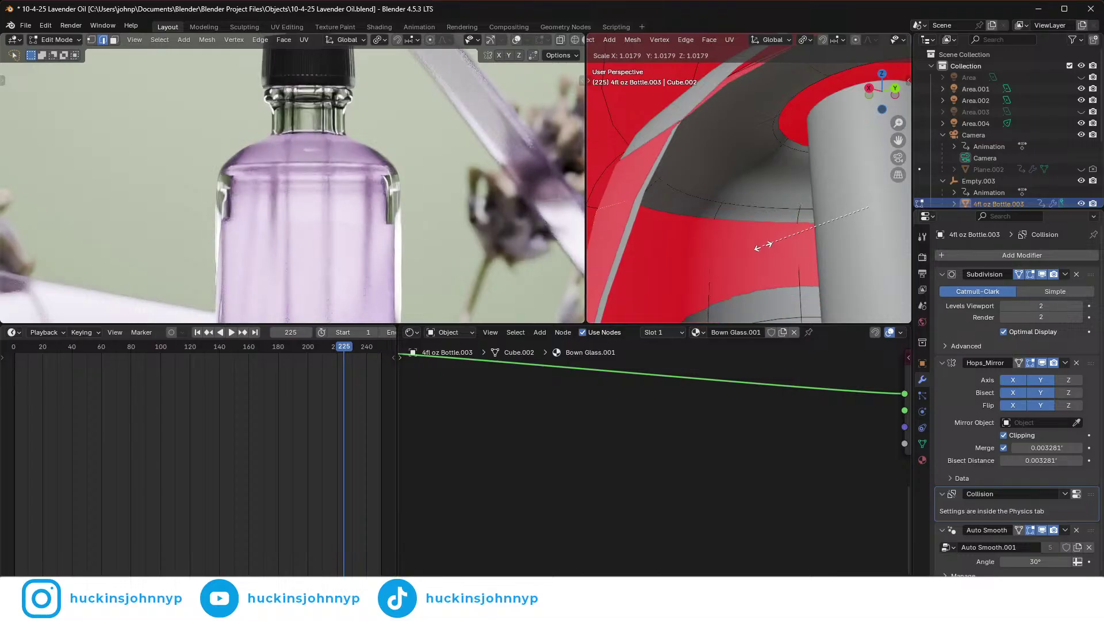
click(764, 246)
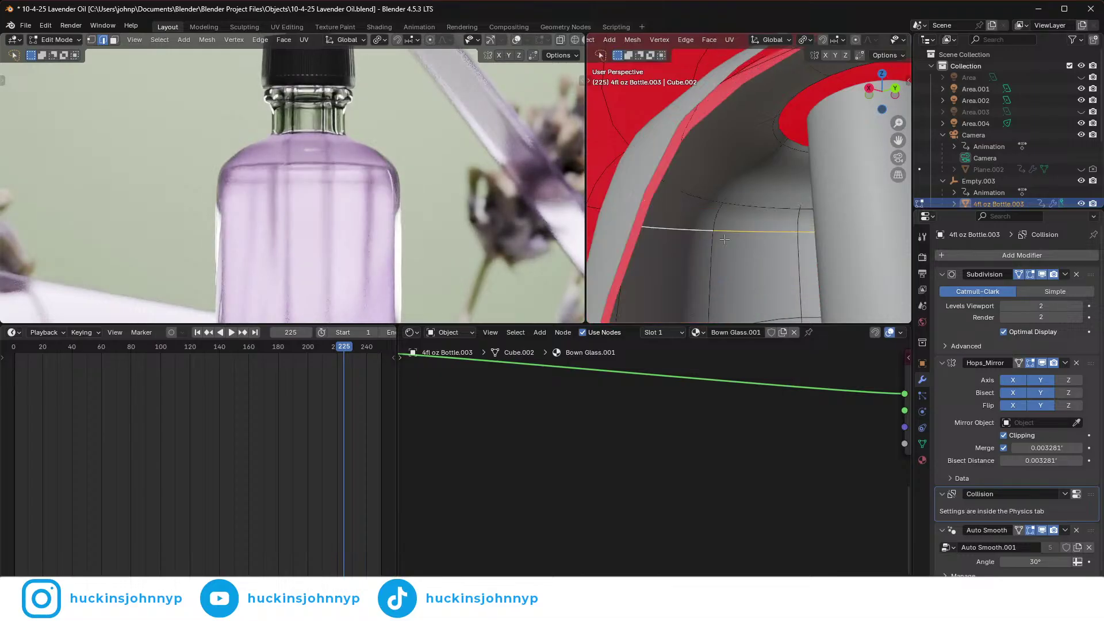
scroll(684, 238, up, 1)
scroll(684, 237, down, 1)
scroll(688, 226, up, 1)
scroll(688, 225, down, 1)
key(s)
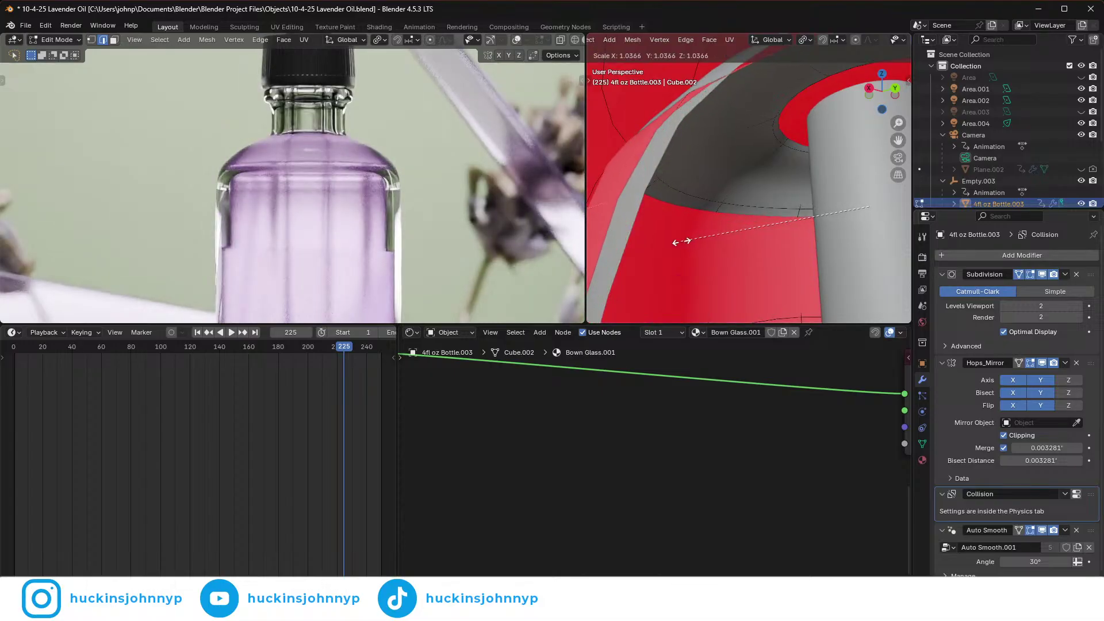
click(672, 241)
- Compare the bottle's glass thickness with the perfume bottle reference images, and undo the last edge loop scaling
scroll(298, 231, up, 5)
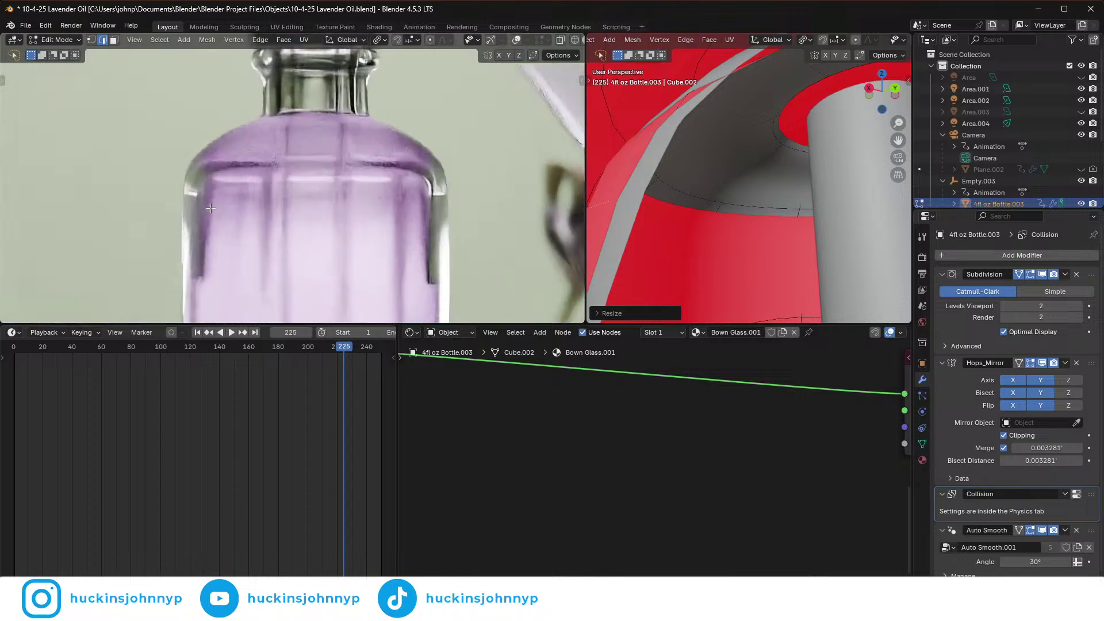
key(alt+Tab)
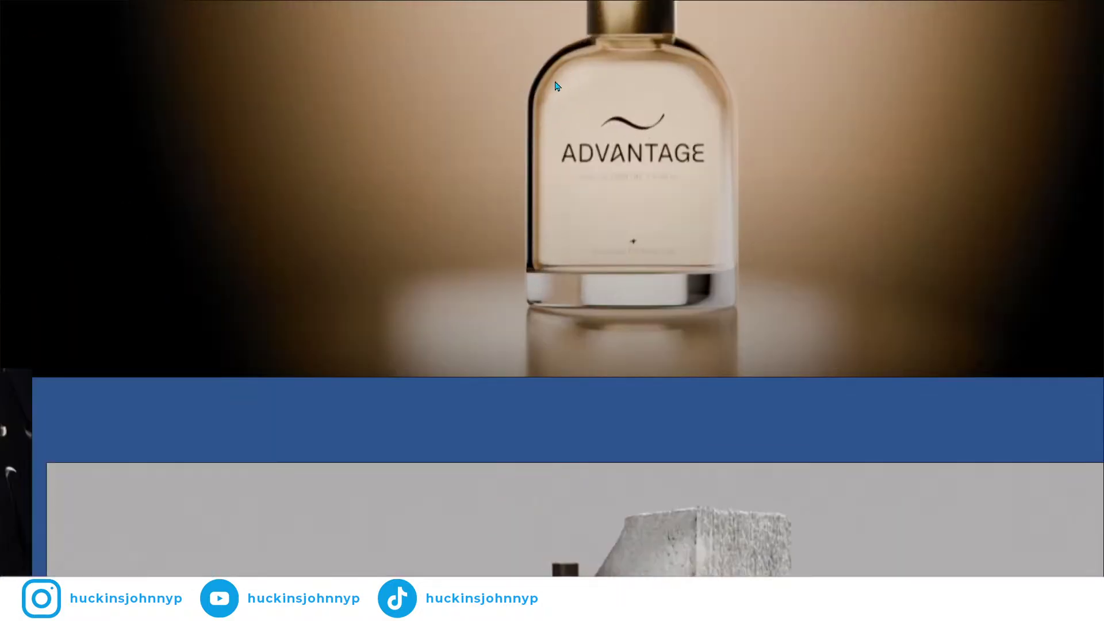
middle_drag(580, 403, 581, 2)
scroll(587, 195, down, 5)
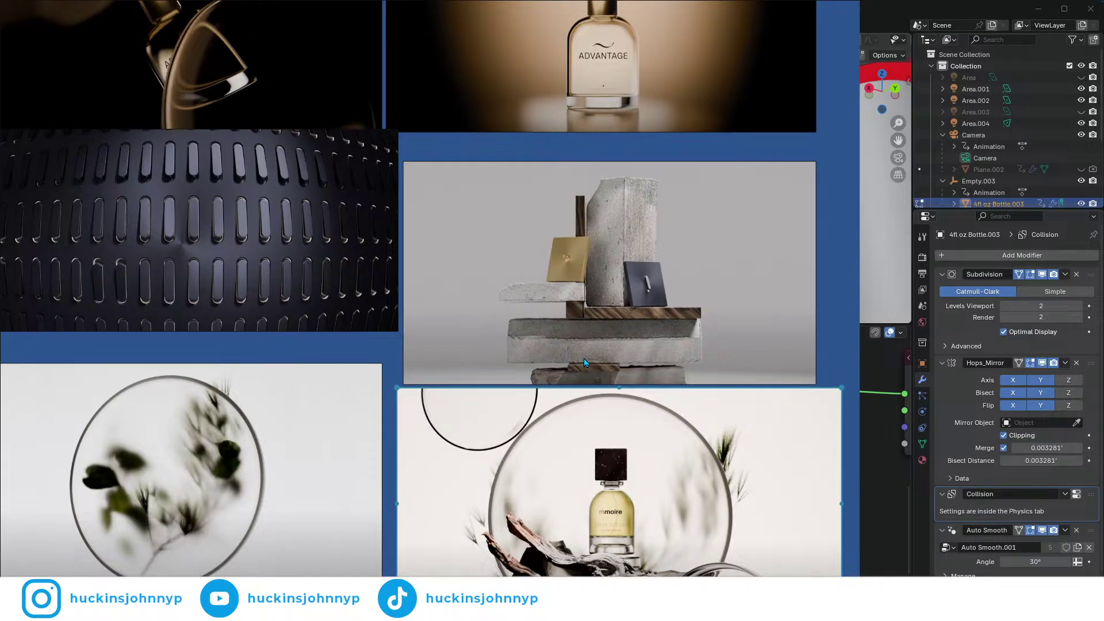
key(alt+Tab)
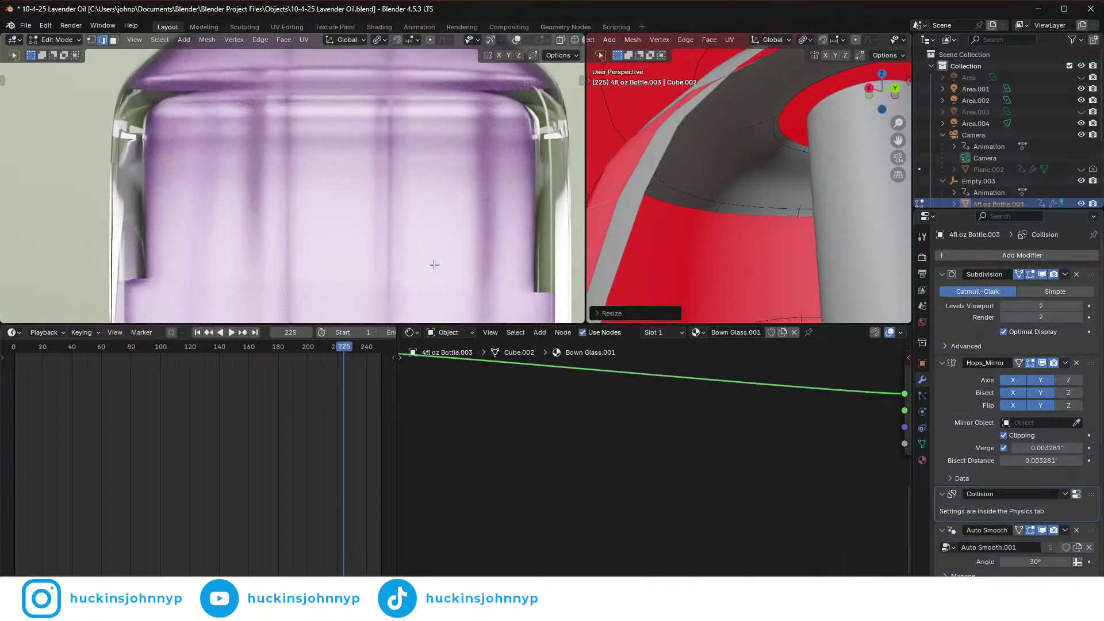
scroll(406, 218, down, 4)
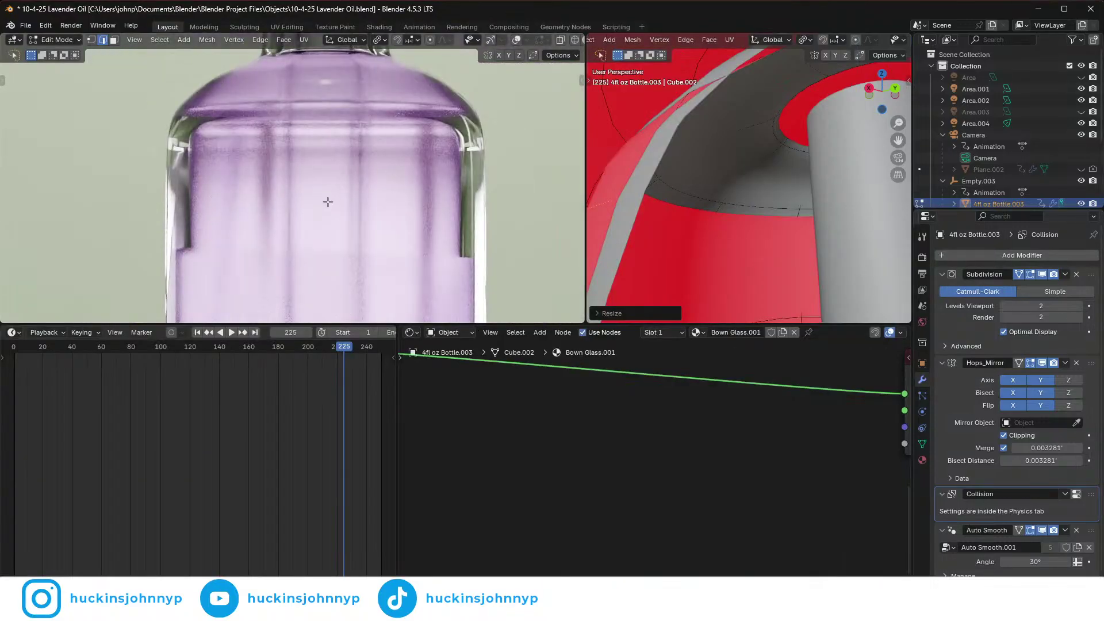
key(ctrl+z)
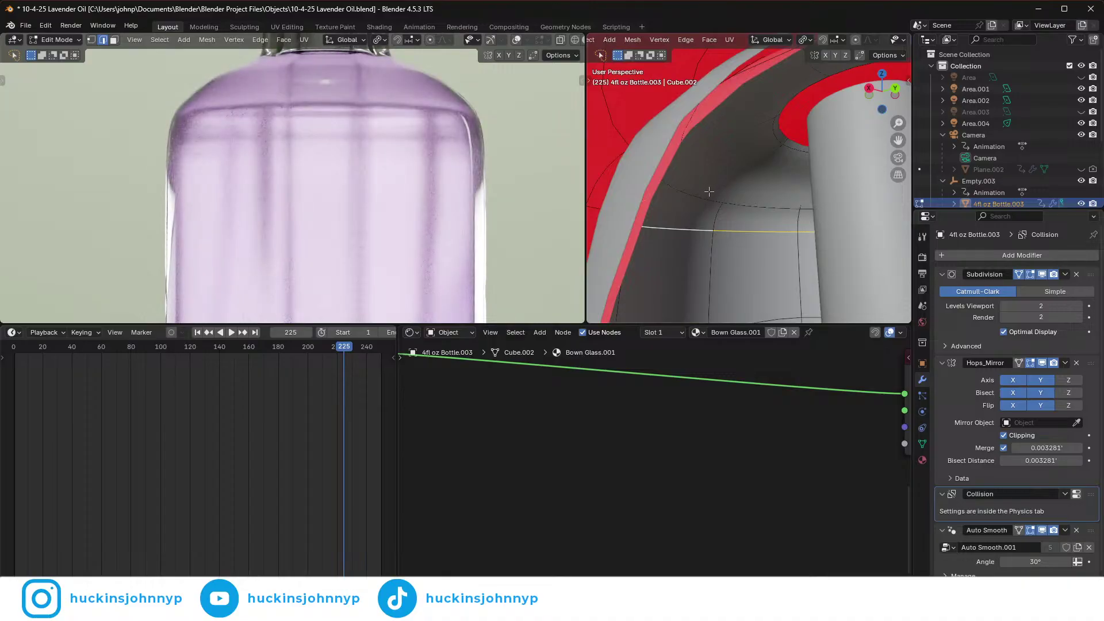
- Extend the selection to the inner wall's horizontal edge loops around the shoulder and down the body
alt+shift+click(701, 196)
scroll(690, 276, up, 5)
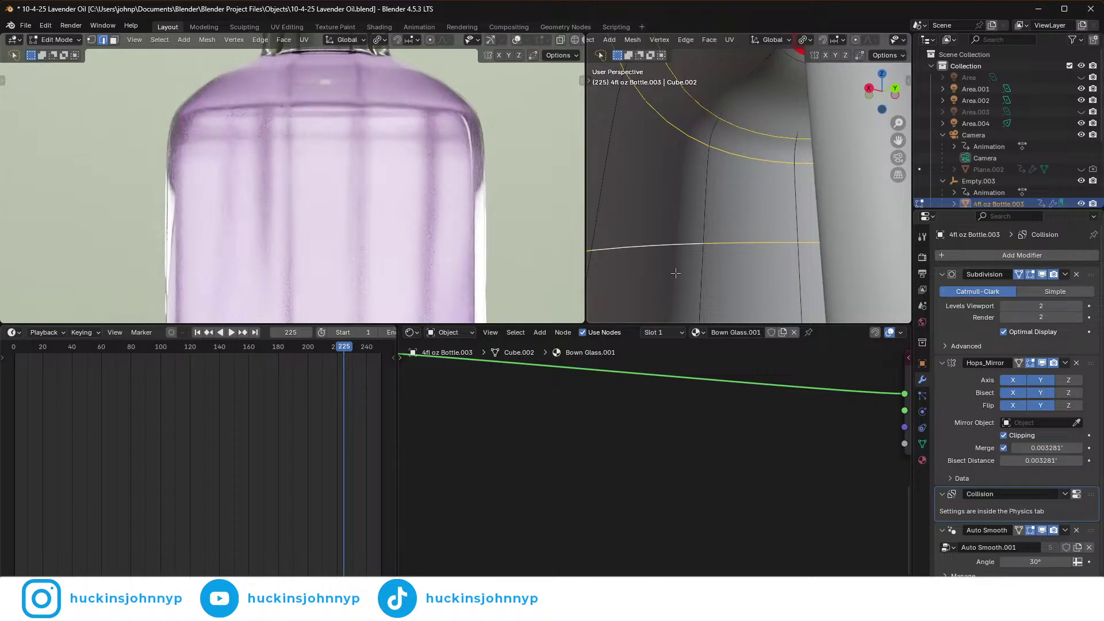
scroll(675, 273, up, 3)
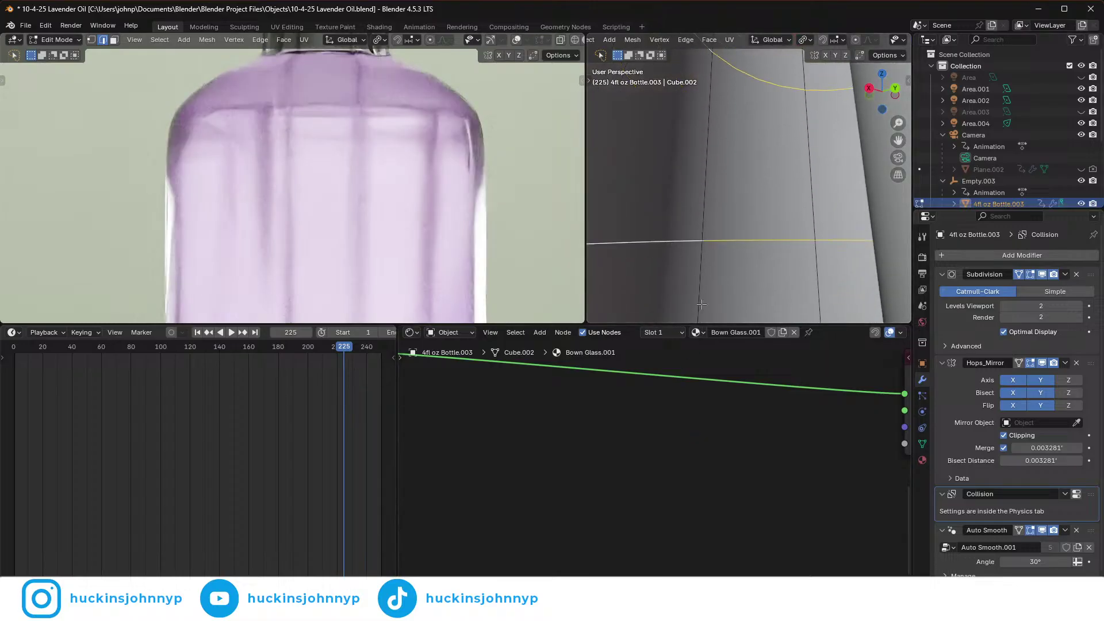
scroll(728, 125, up, 2)
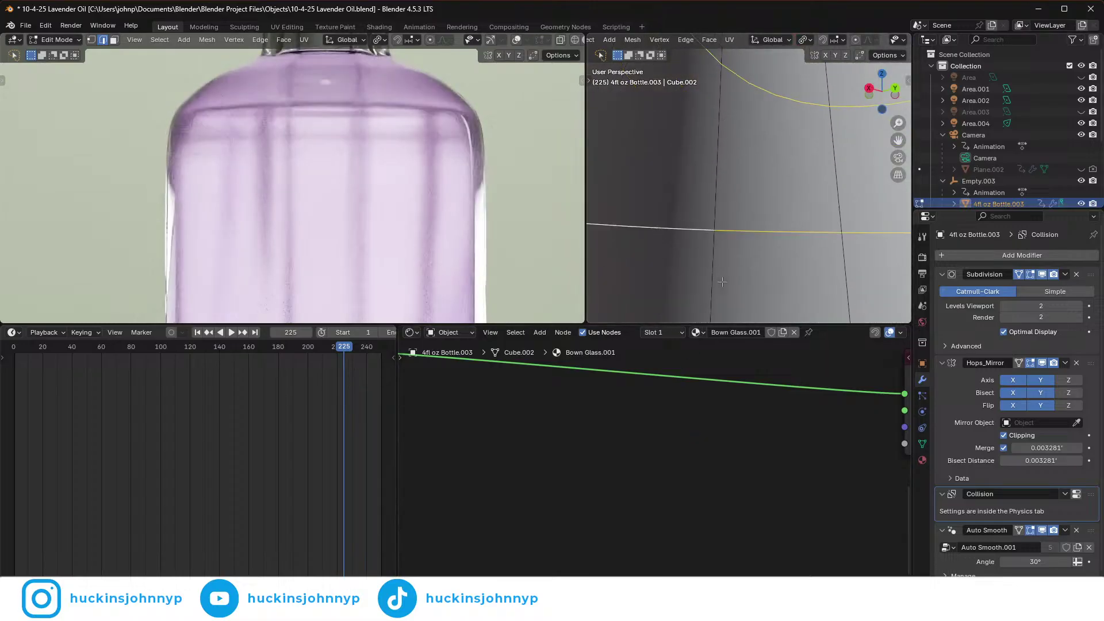
scroll(734, 93, down, 2)
alt+click(702, 149)
alt+shift+click(687, 293)
- Check the selected inner-wall loops from base to shoulder, and scale them horizontally with the Z axis locked
scroll(706, 309, up, 5)
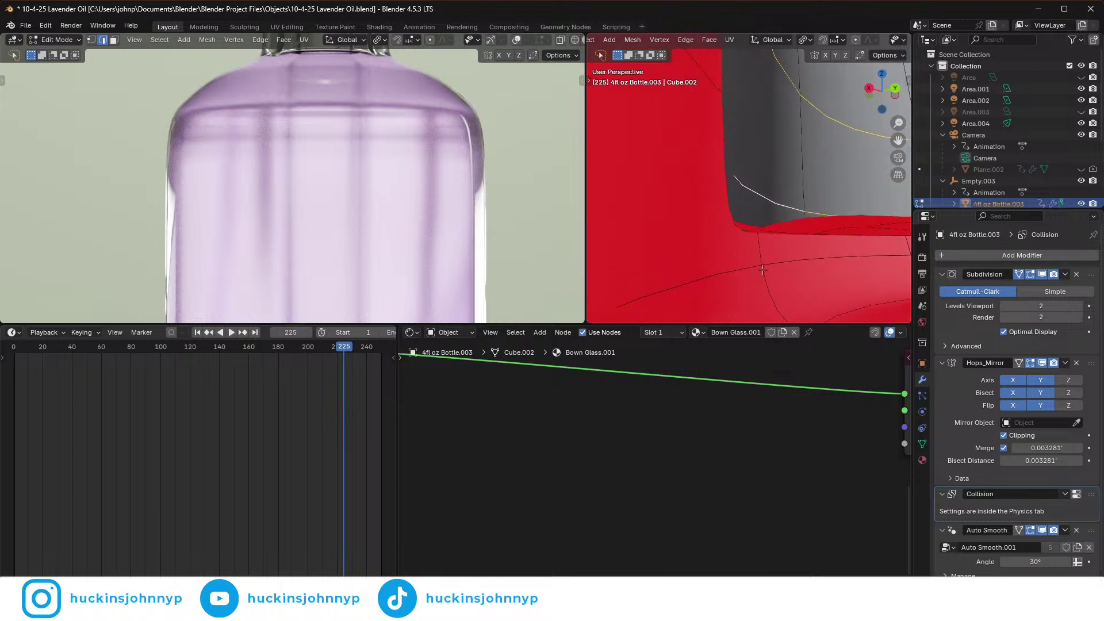
shift+middle_drag(762, 268, 764, 279)
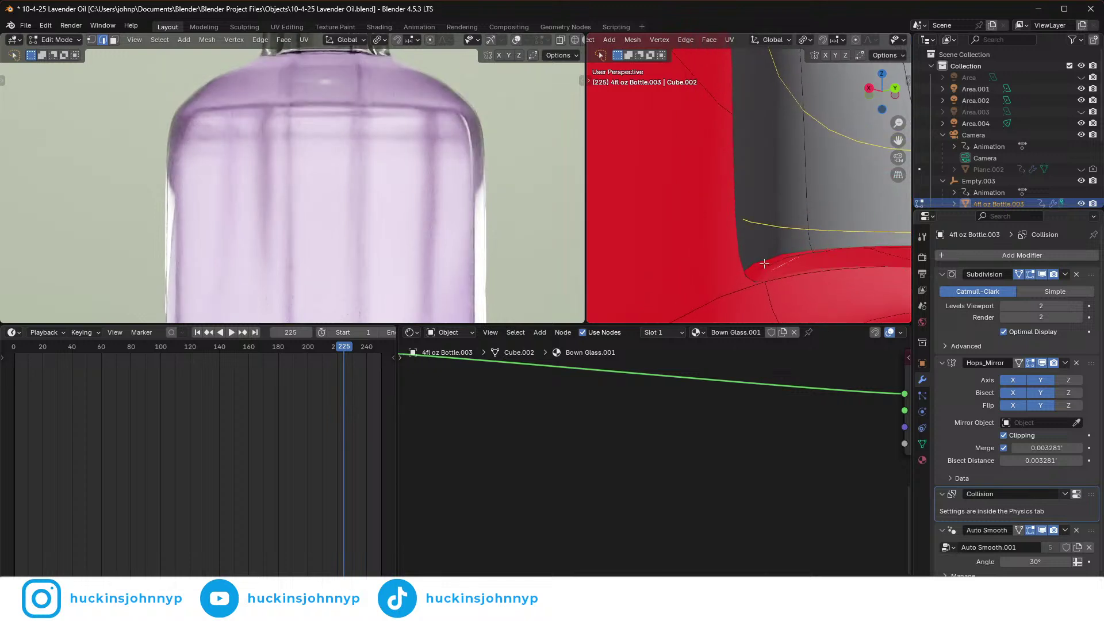
middle_drag(765, 267, 770, 312)
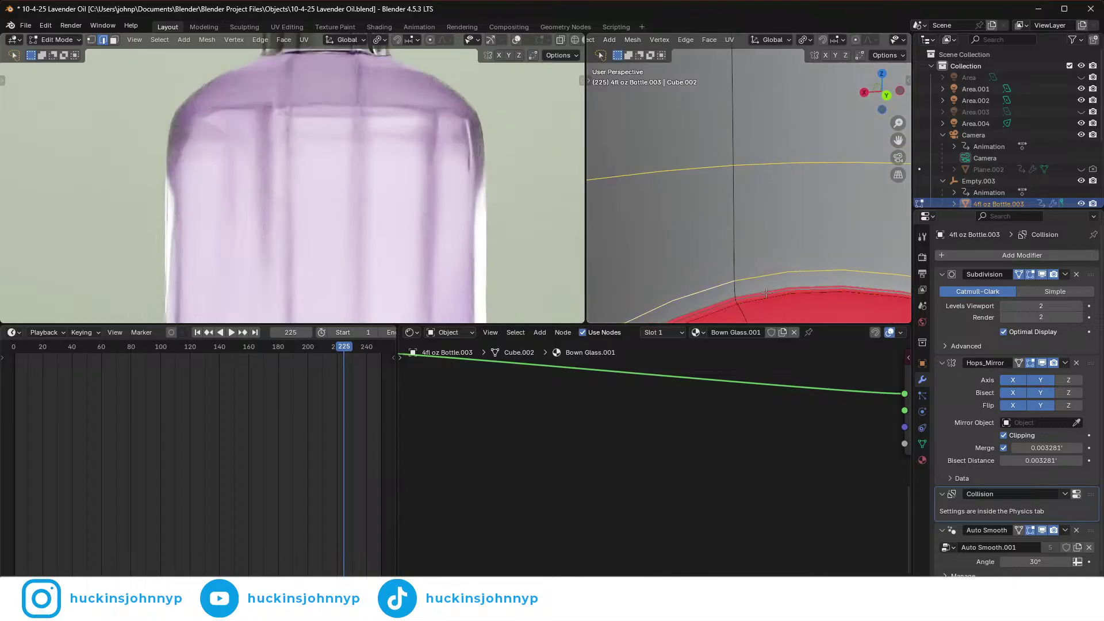
middle_drag(767, 302, 783, 239)
scroll(782, 240, up, 4)
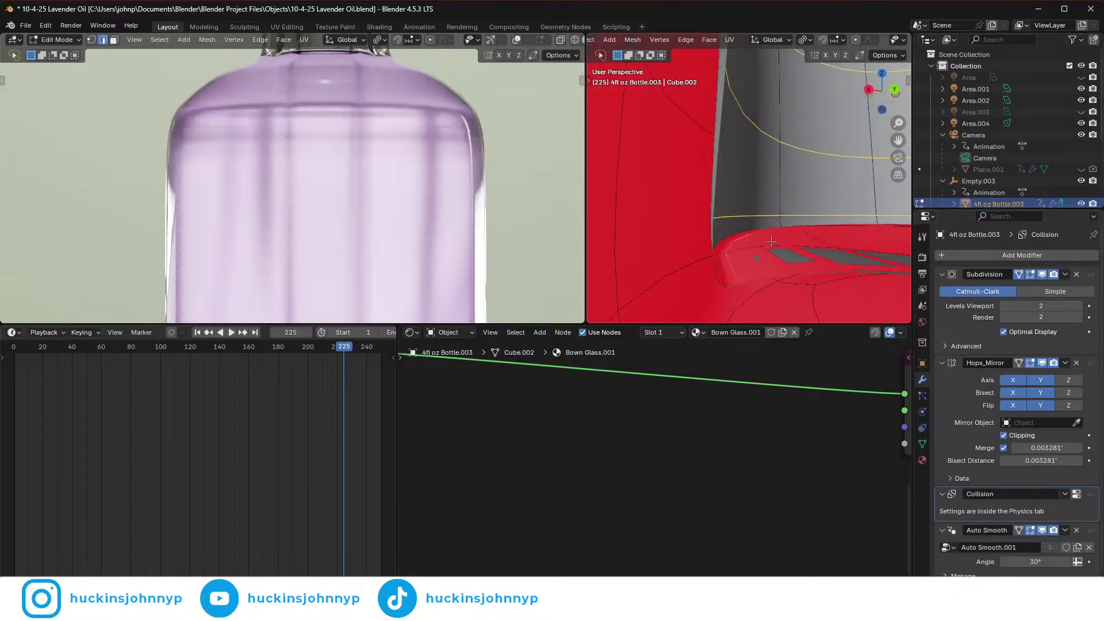
middle_drag(819, 279, 773, 260)
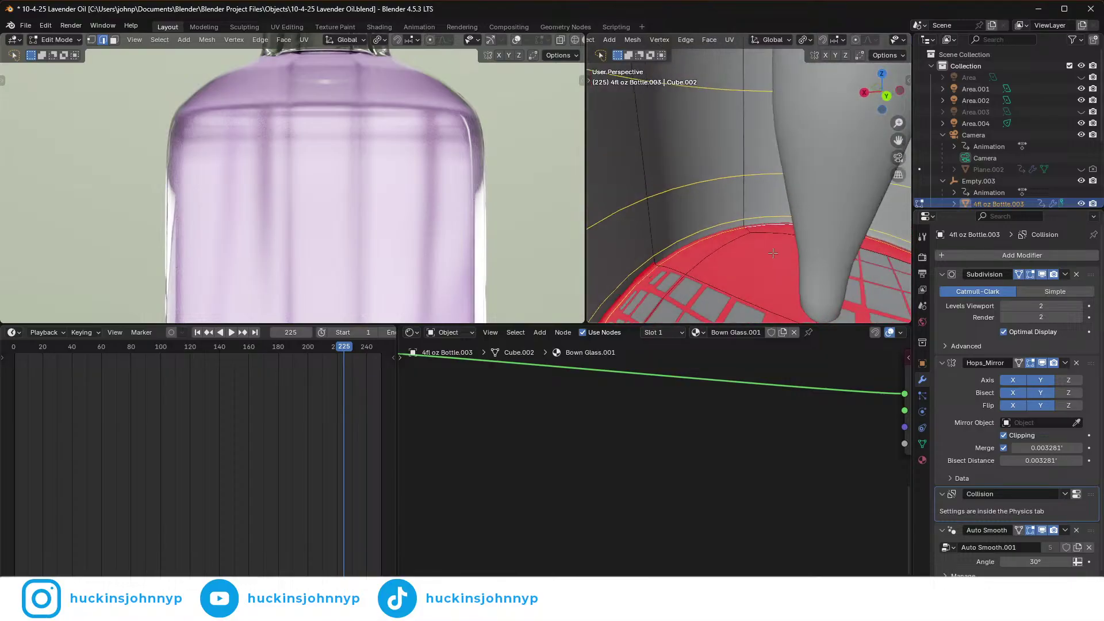
scroll(773, 260, up, 6)
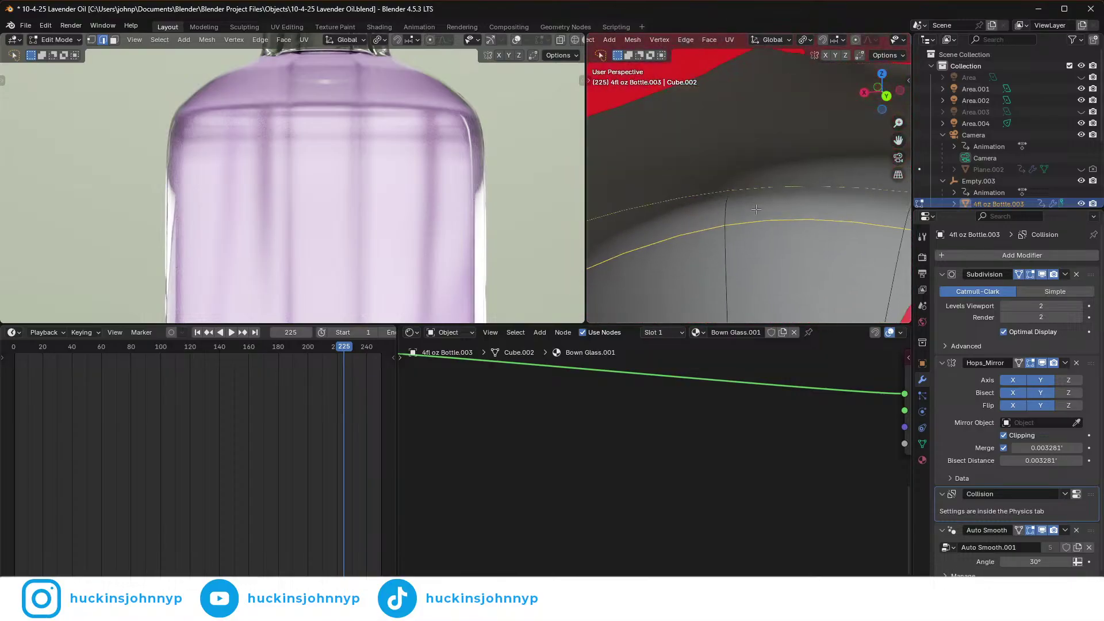
scroll(756, 209, up, 5)
scroll(741, 236, up, 4)
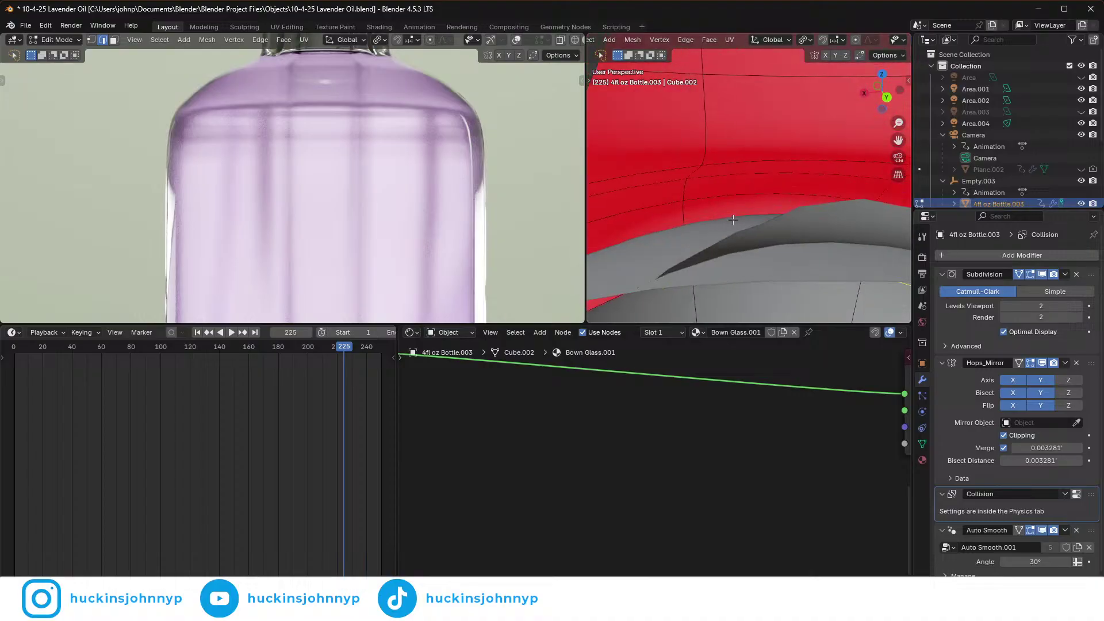
scroll(736, 218, down, 4)
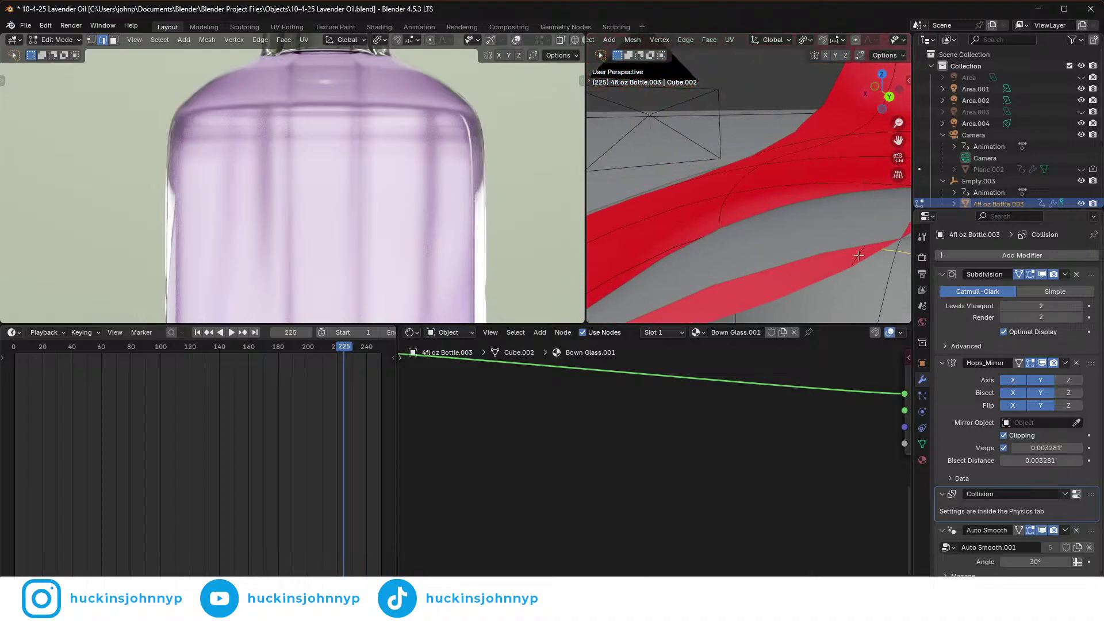
key(s)
key(shift+z)
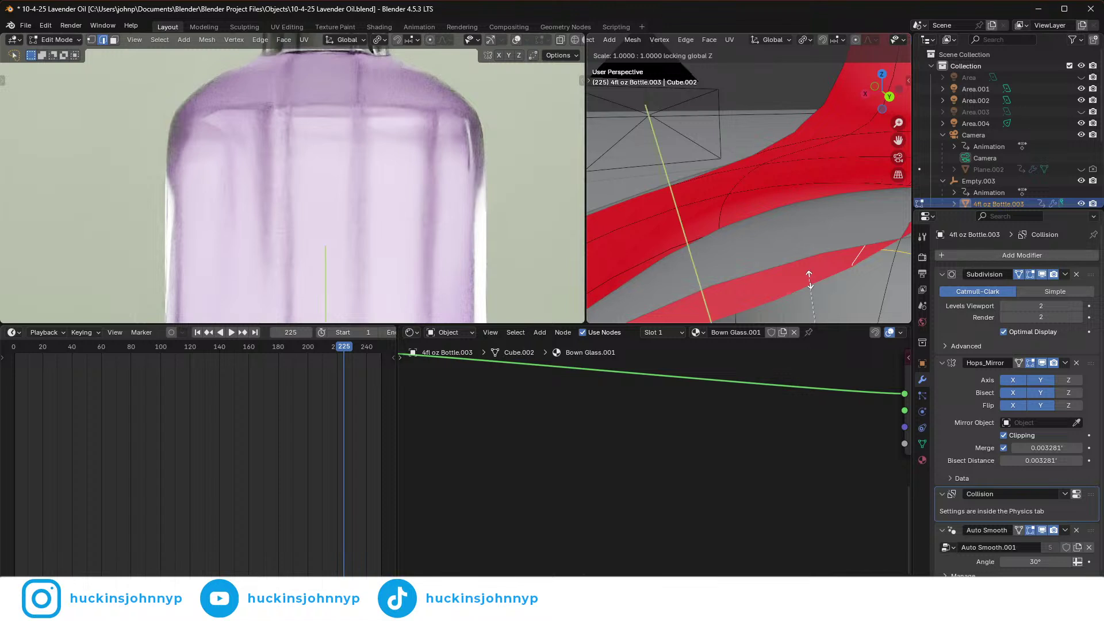
click(782, 260)
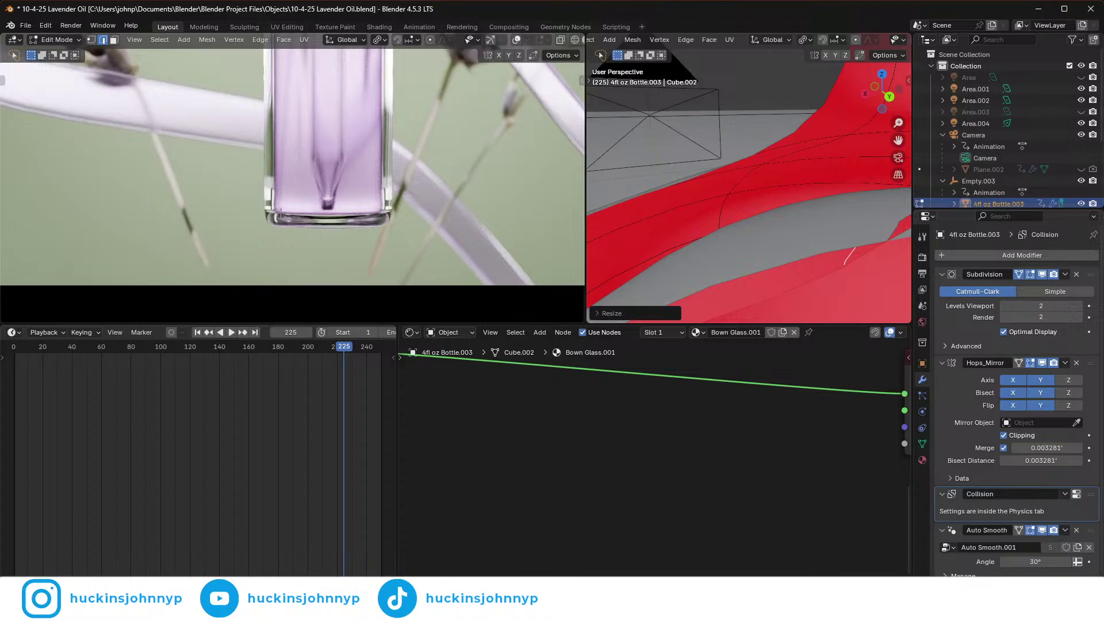
- Scale the selected inner-wall loops again to about 1.13 in X and Y, with the Z axis locked
shift+middle_drag(320, 171, 333, 237)
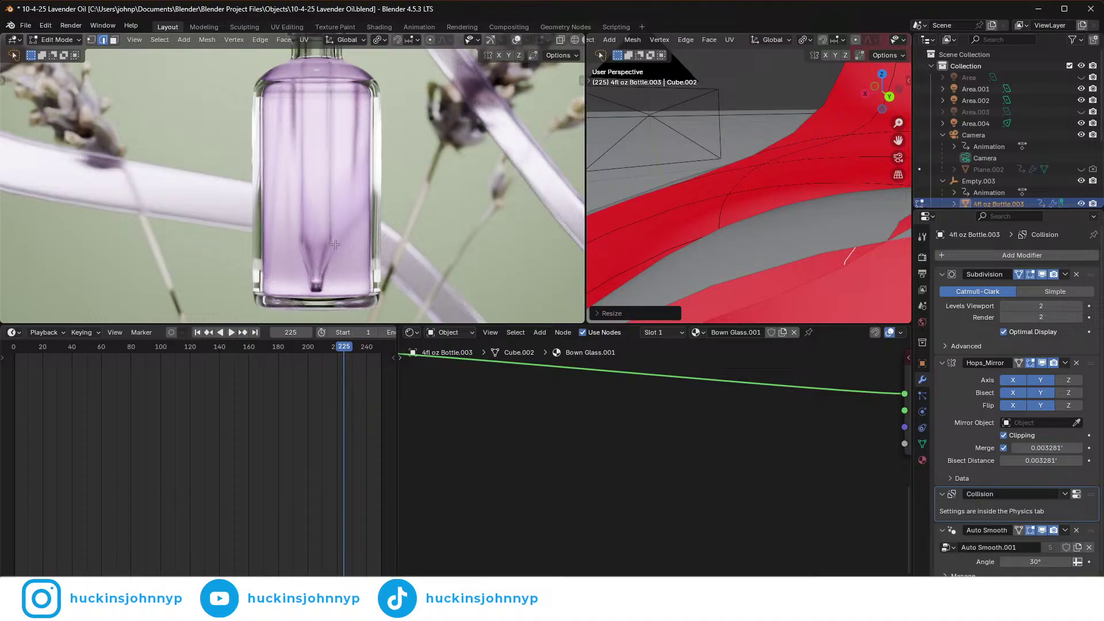
scroll(741, 259, down, 2)
middle_drag(742, 263, 709, 247)
scroll(708, 247, down, 3)
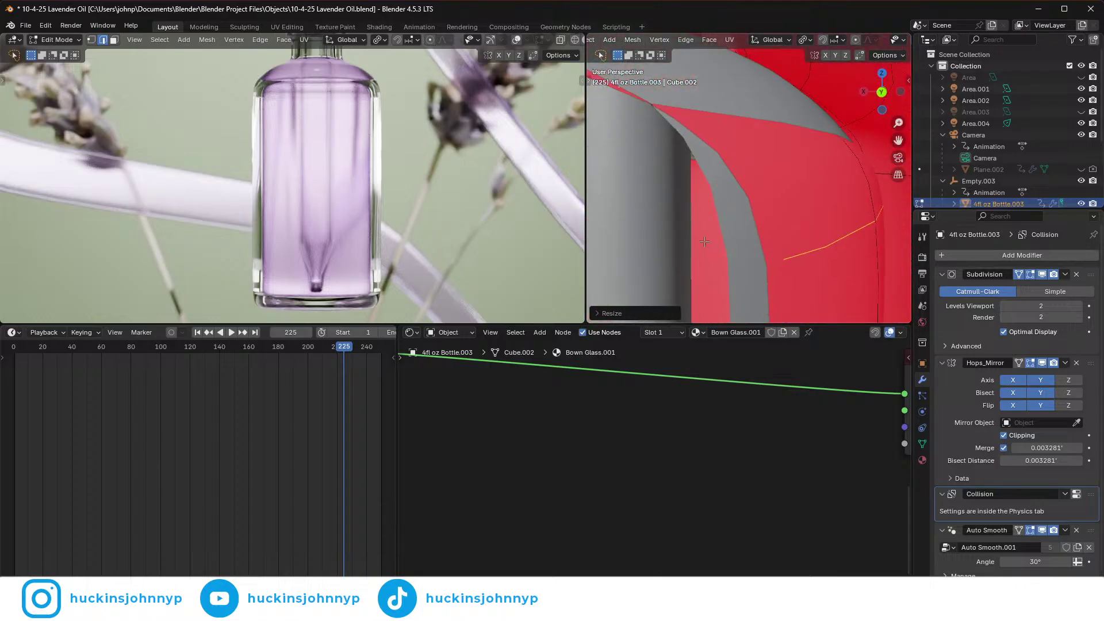
scroll(667, 219, down, 4)
scroll(728, 238, up, 4)
middle_drag(728, 238, 750, 240)
scroll(751, 241, down, 3)
scroll(750, 241, up, 3)
key(s)
key(shift+z)
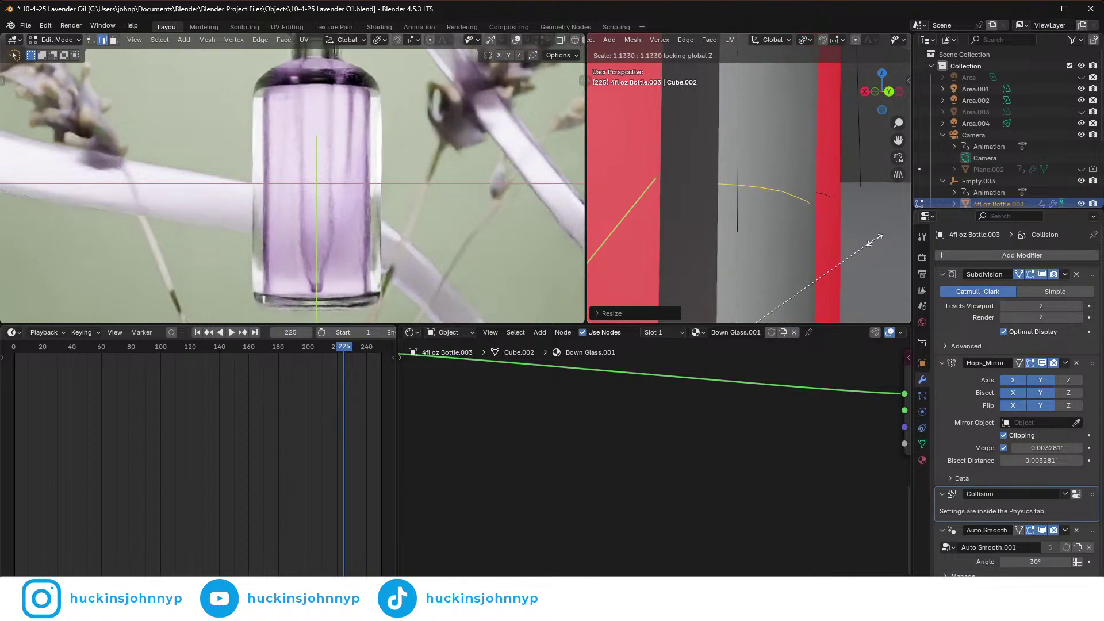
click(878, 240)
- Scale the inner-wall edge loop just above the bottle's base to about 0.97 in X and Y, with the Z axis locked
middle_drag(878, 239, 819, 163)
click(805, 172)
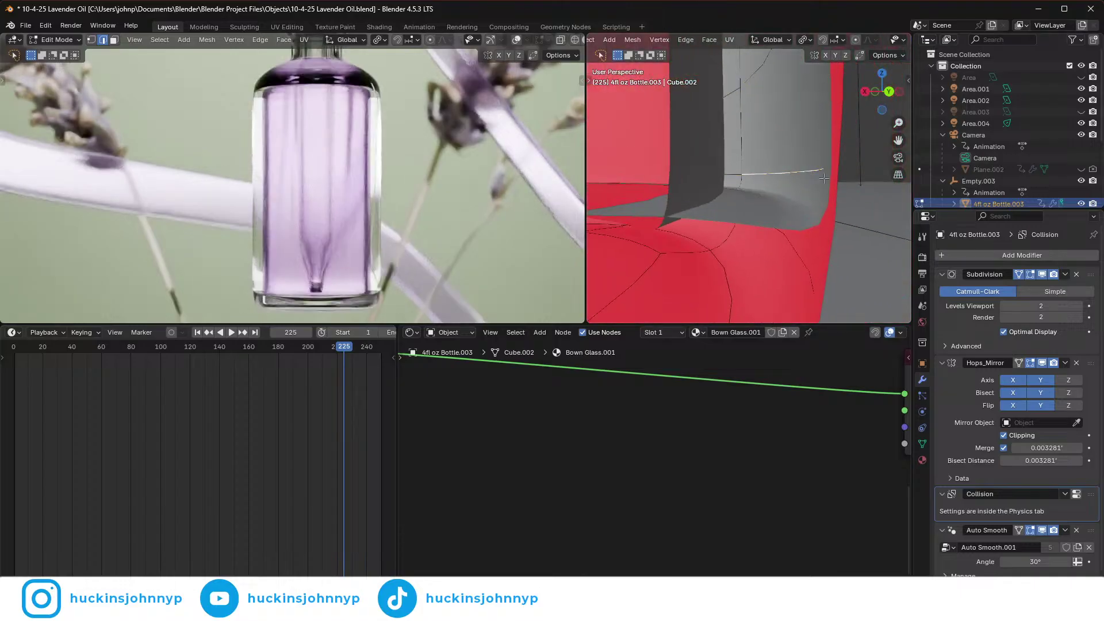
key(s)
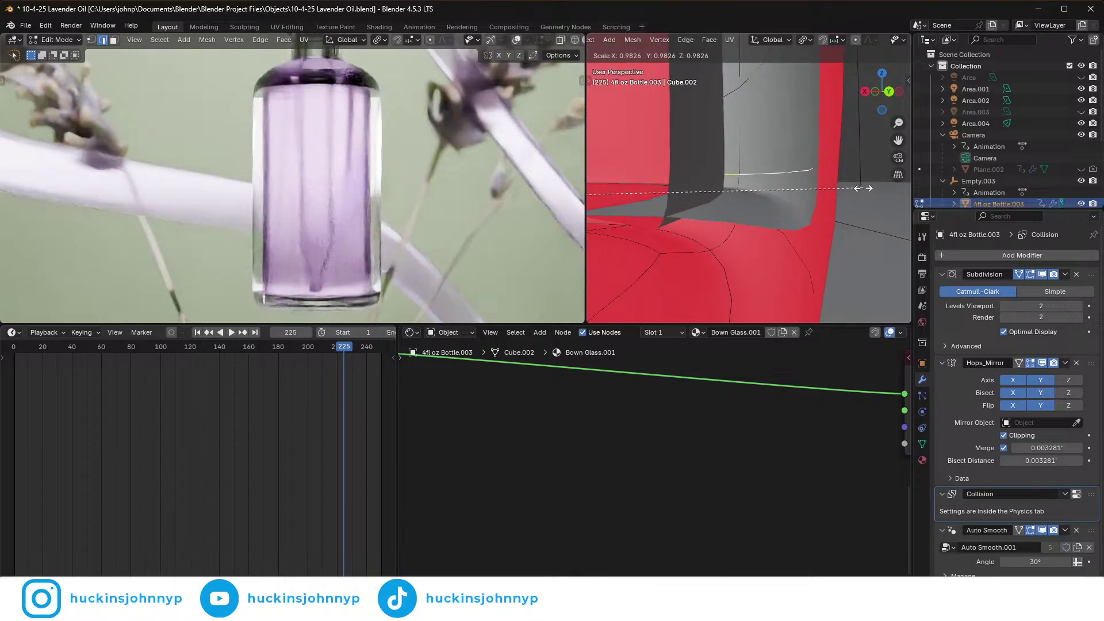
click(862, 188)
middle_drag(862, 188, 795, 191)
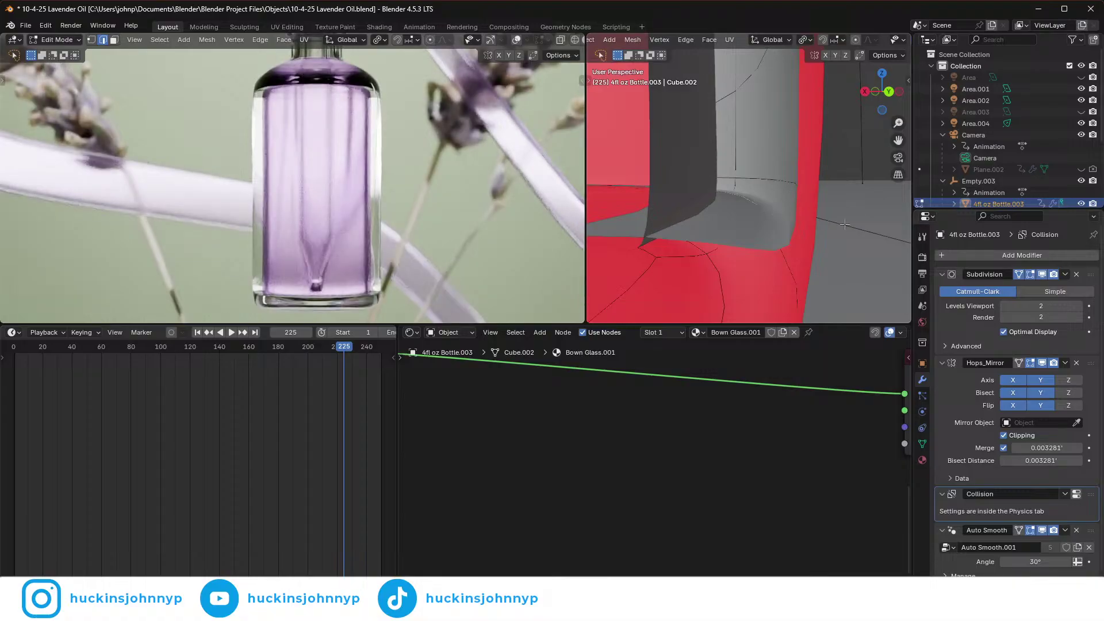
key(s)
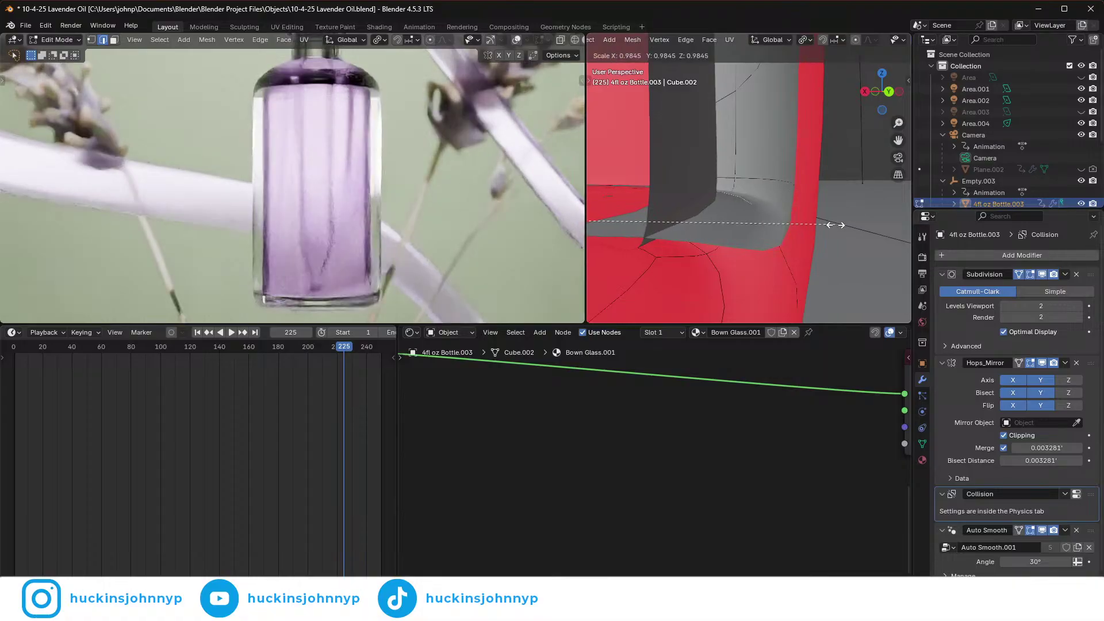
key(shift+z)
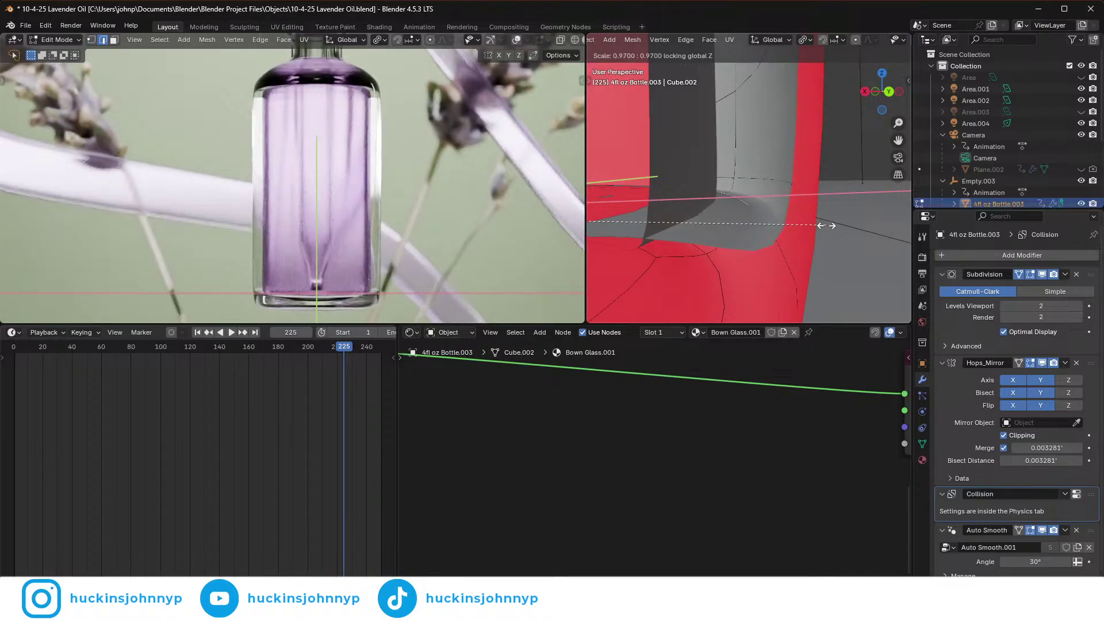
click(825, 225)
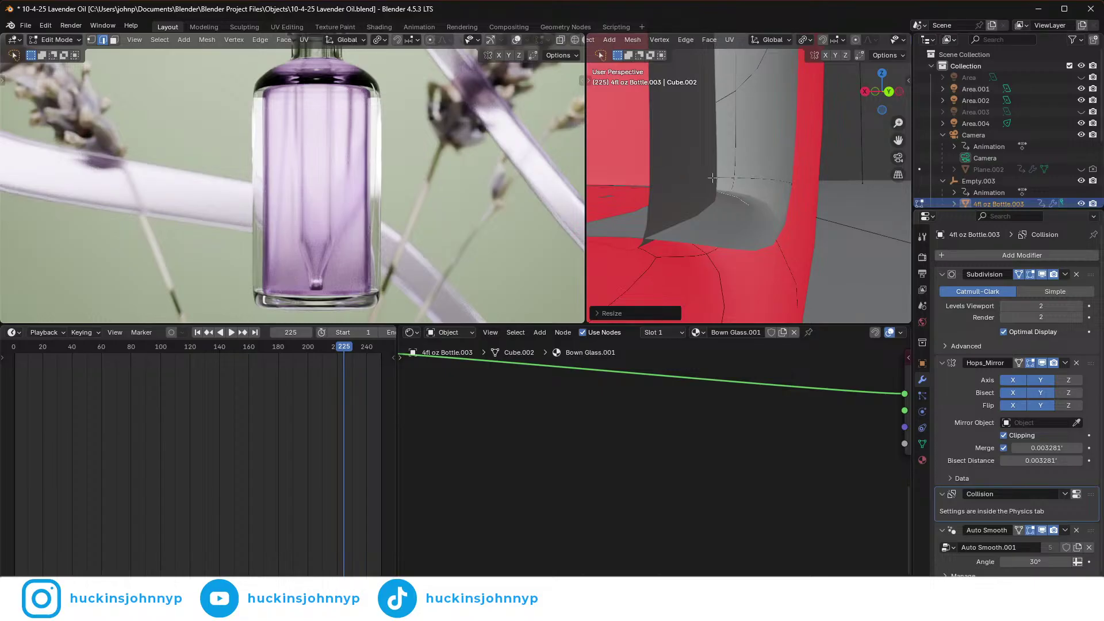
- Raise the inner-wall edge loop at the bottle's shoulder along the Z axis and adjust its scale
middle_drag(735, 131, 758, 110)
middle_drag(731, 148, 774, 162)
click(759, 173)
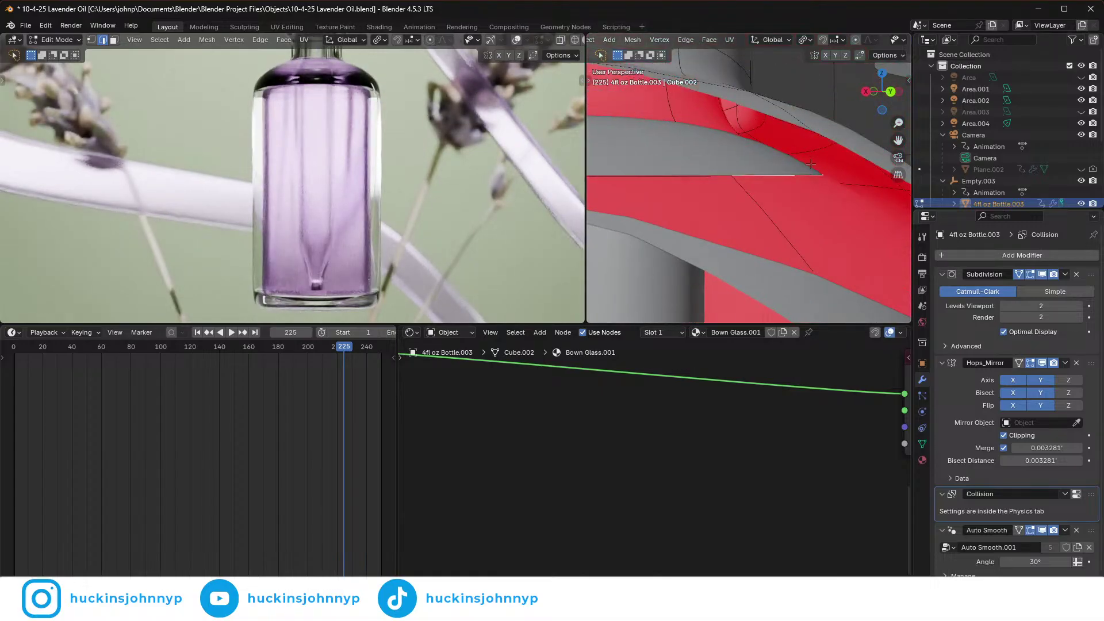
key(g)
key(z)
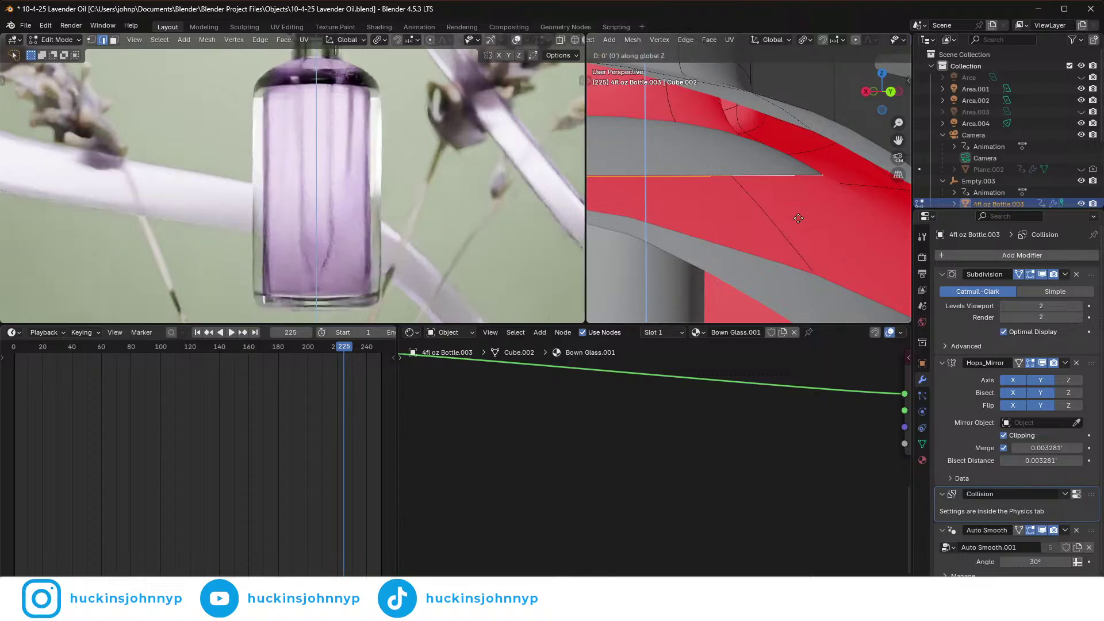
click(817, 197)
key(s)
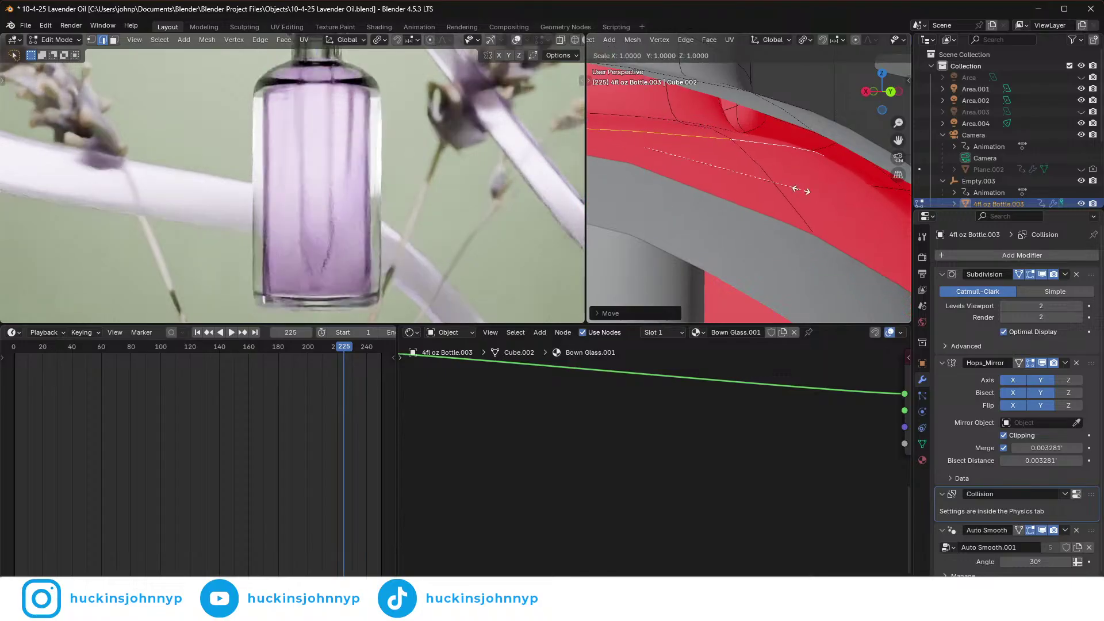
click(811, 190)
- Enlarge the inner-wall loop closer to the neck, raise it slightly along Z, and fine-tune its scale
click(659, 116)
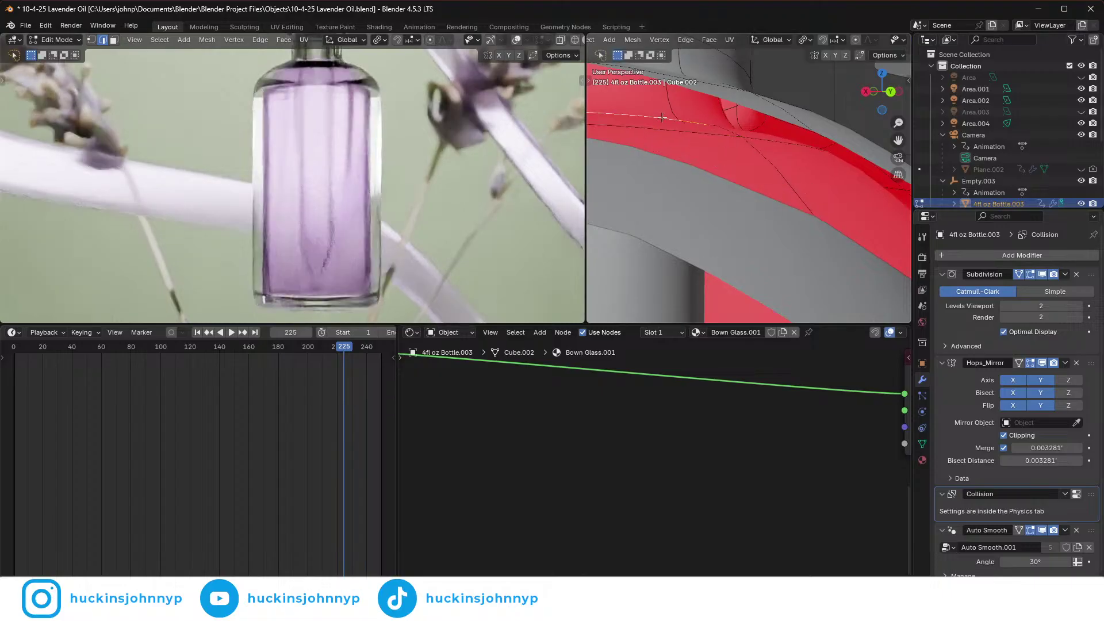
key(s)
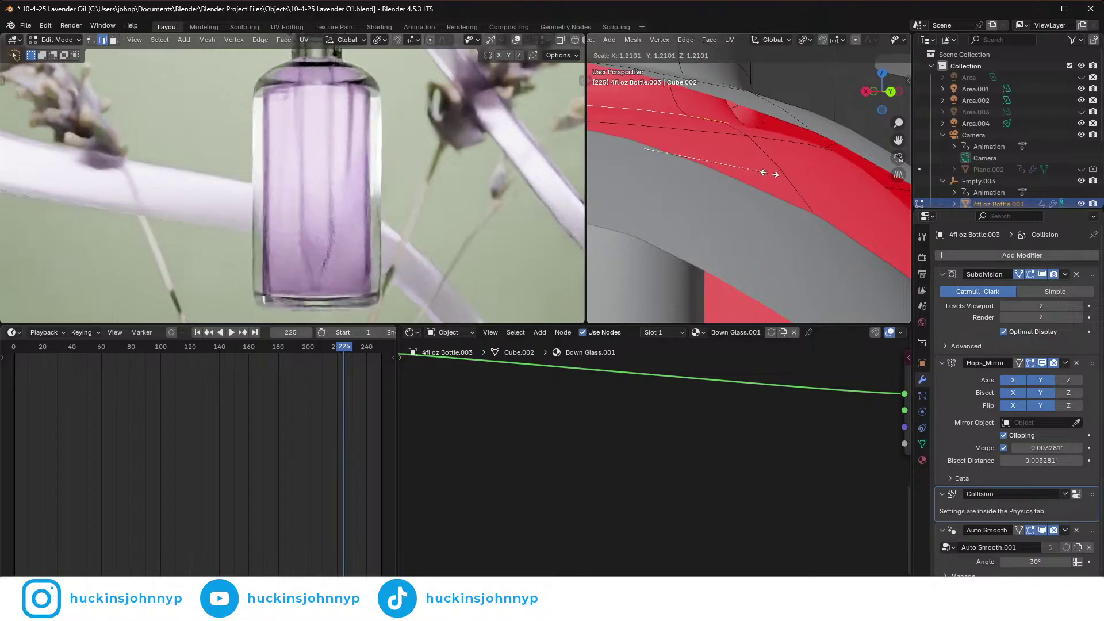
click(781, 170)
key(g)
key(z)
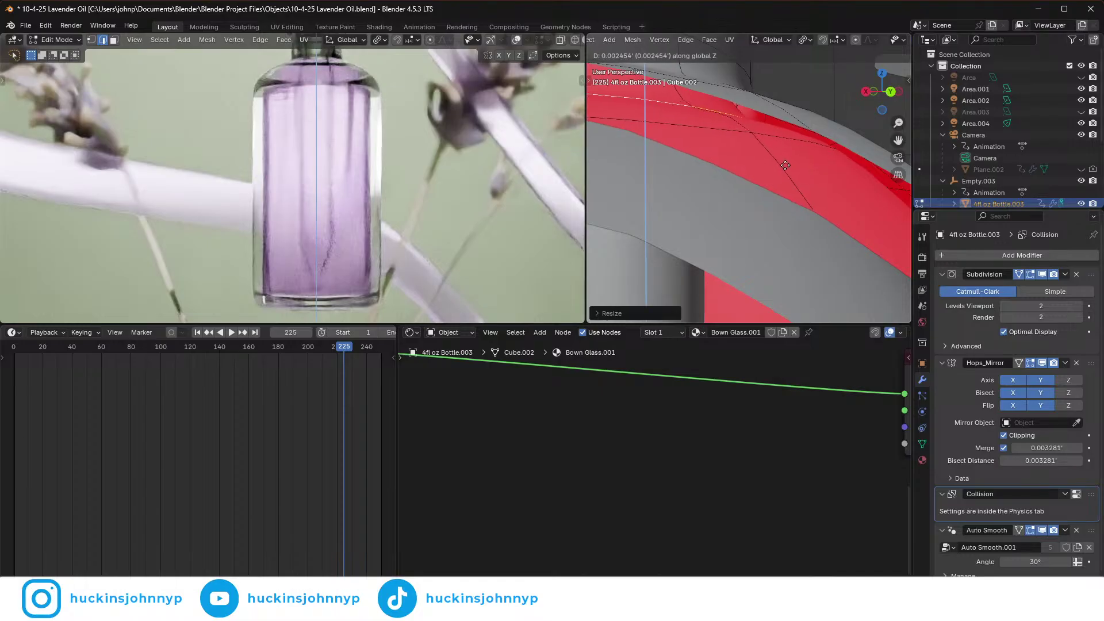
click(783, 161)
key(s)
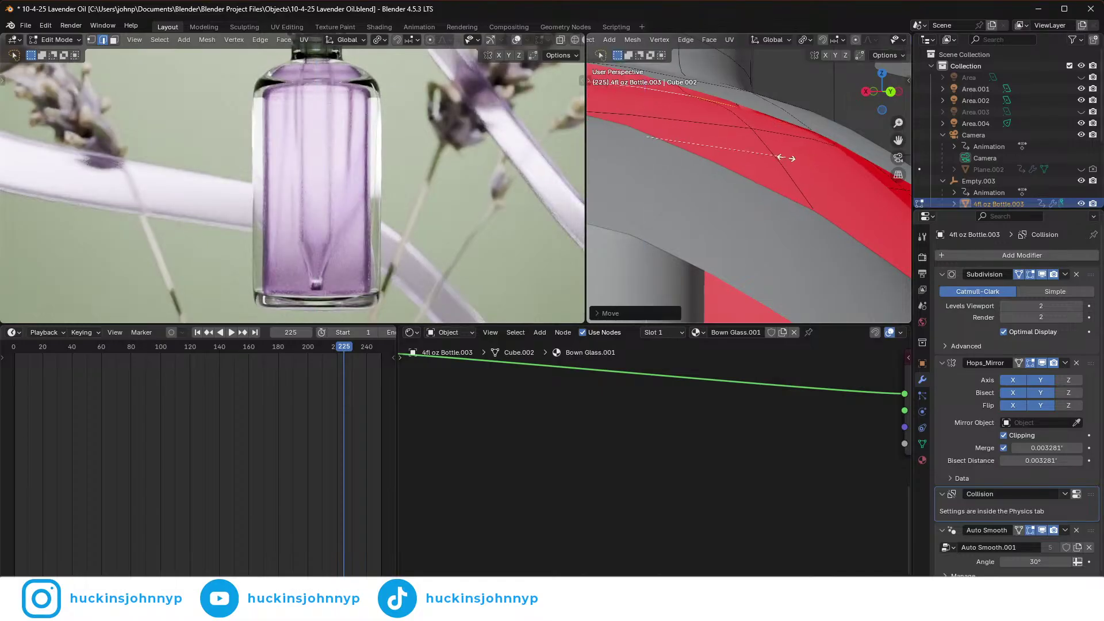
click(773, 158)
- Raise the inner shoulder edge loop by about 0.016' along the Z axis, closer to the outer glass
scroll(769, 161, down, 3)
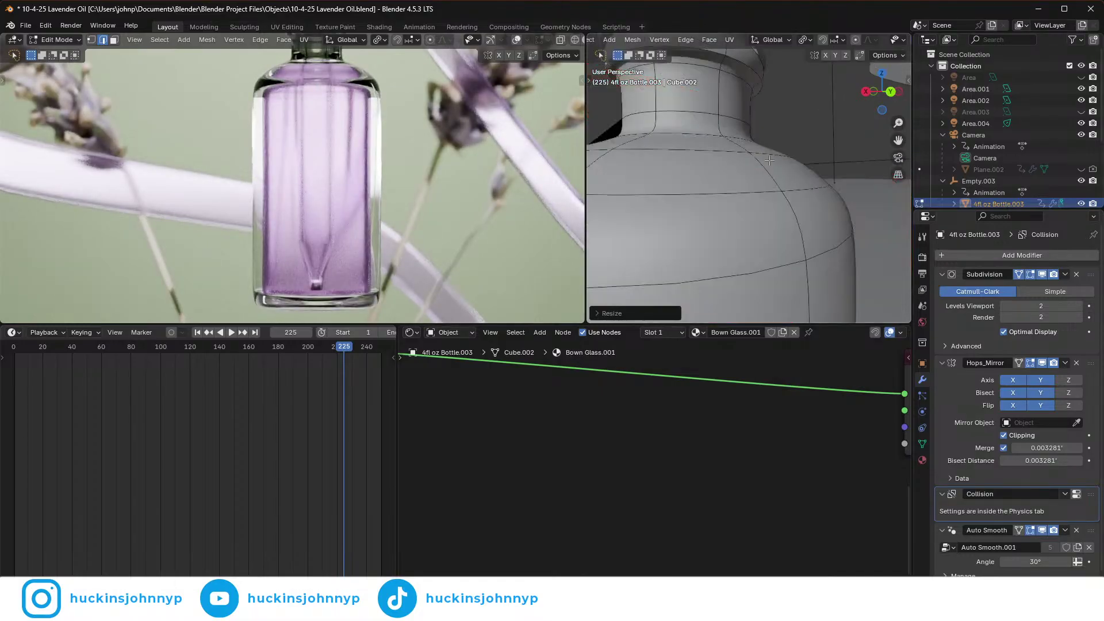
middle_drag(765, 177, 732, 182)
scroll(751, 191, up, 5)
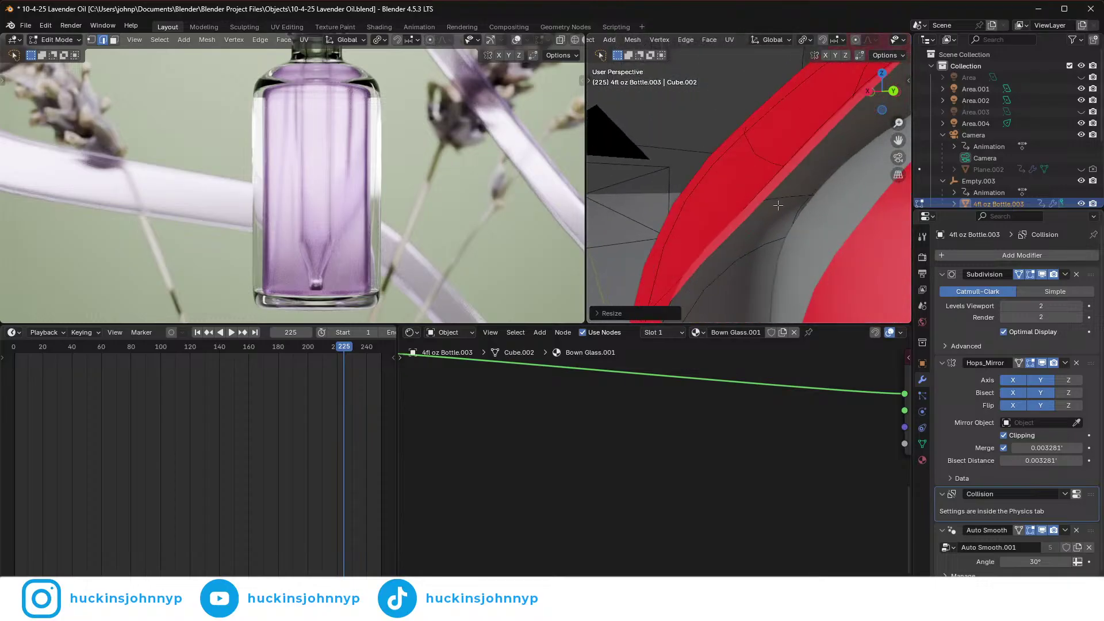
key(g)
key(z)
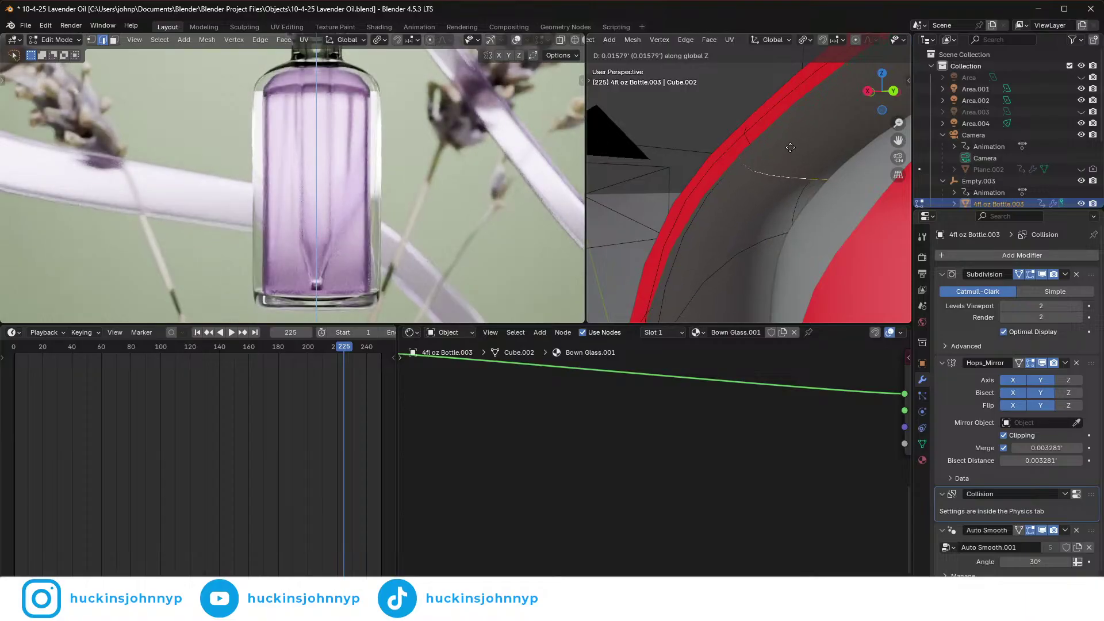
click(791, 147)
key(Home)
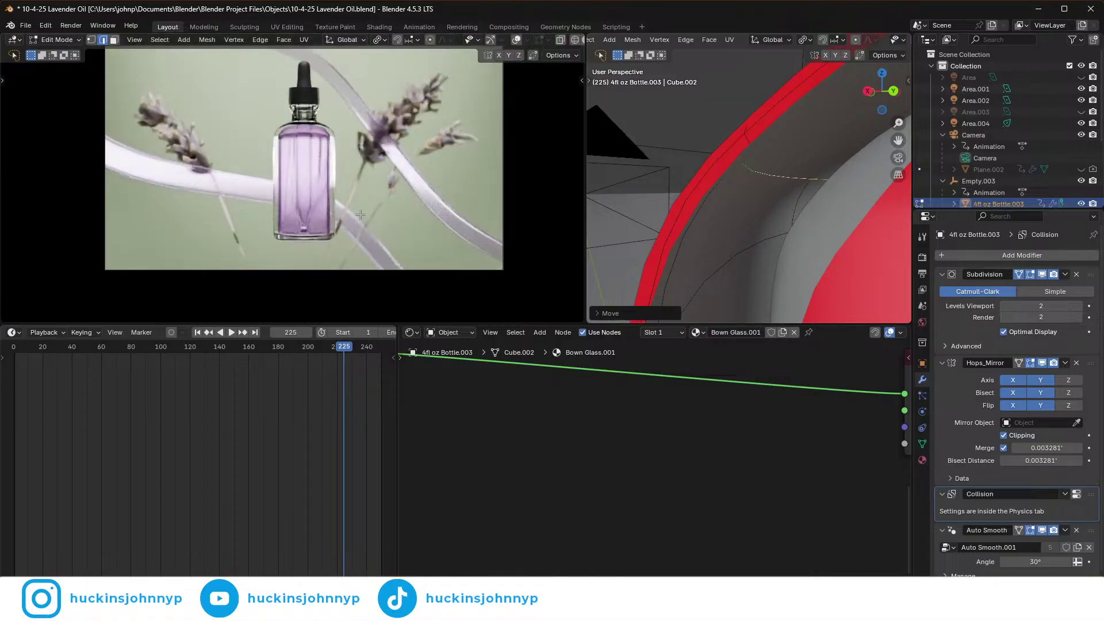
- Finish editing the bottle mesh, select the oil volume inside it, and scale it horizontally with the Z axis locked
middle_drag(771, 210, 800, 242)
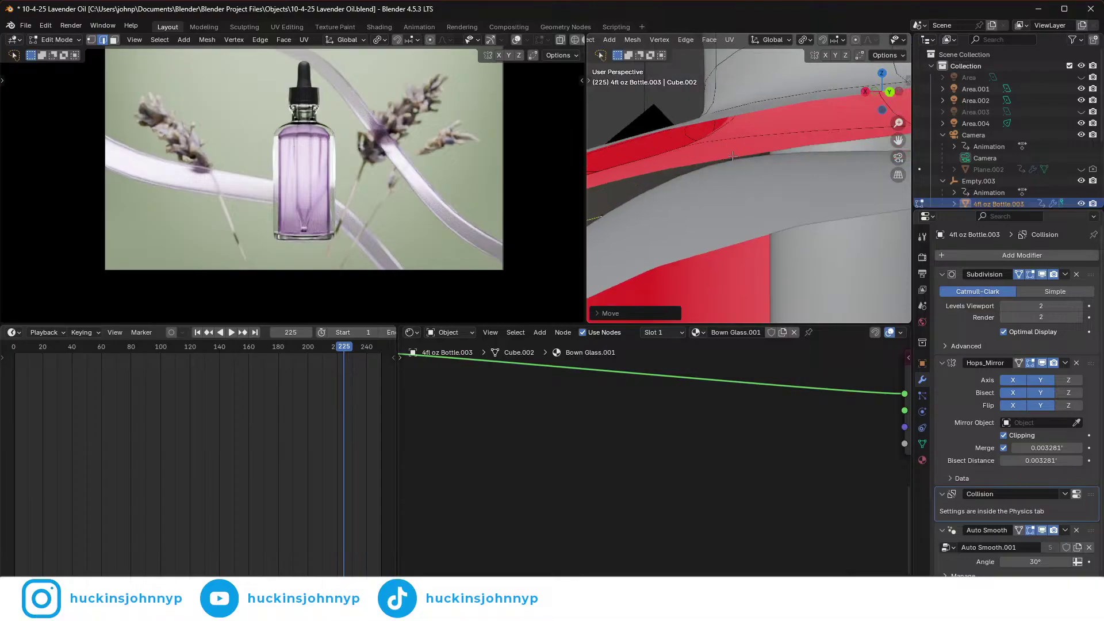
click(721, 141)
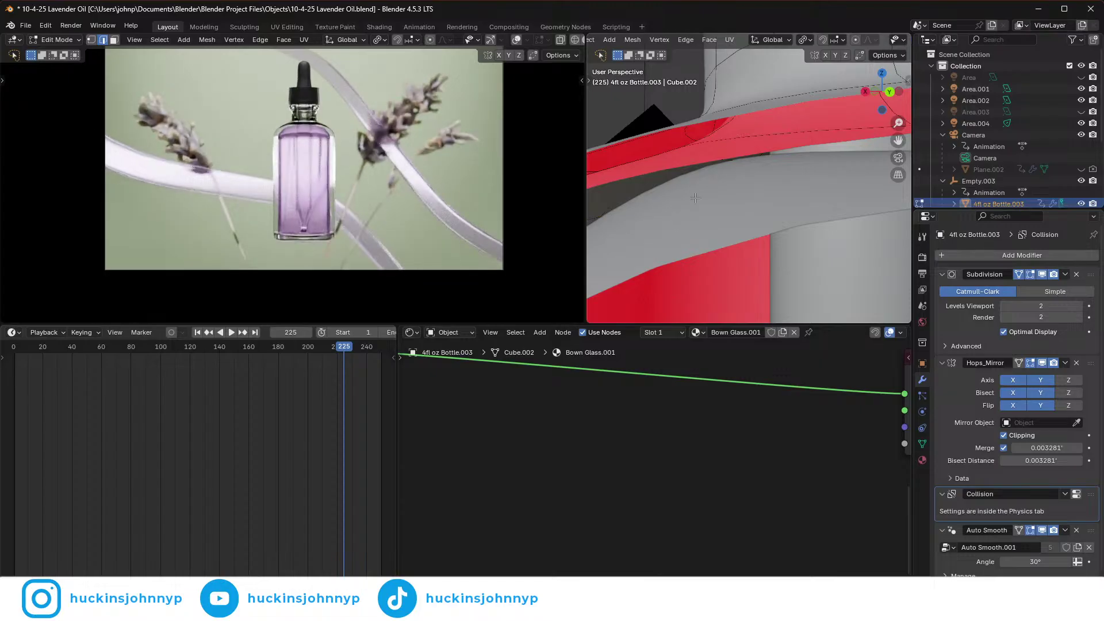
key(Tab)
click(736, 218)
key(s)
key(x)
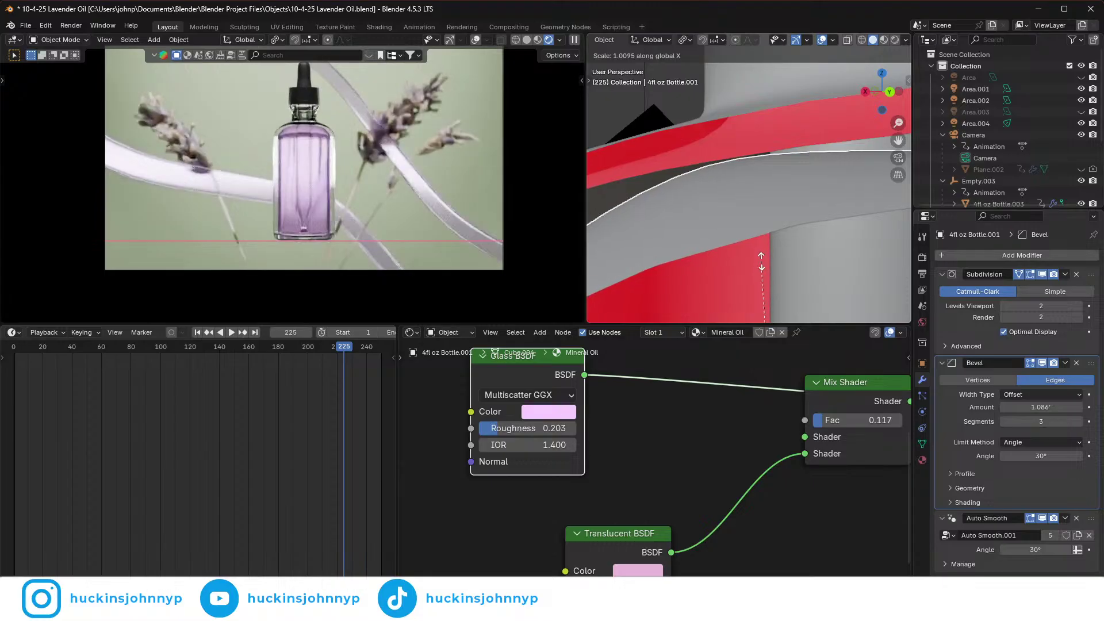
key(shift+z)
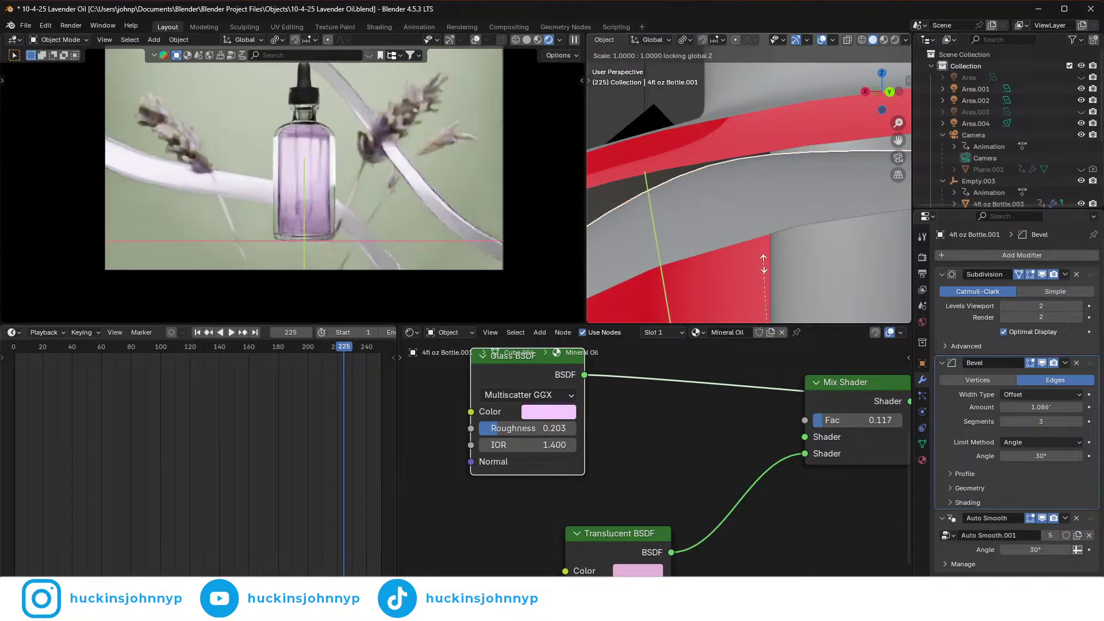
click(690, 241)
- Widen the oil volume further in X and Y toward the inner glass wall, keeping its height fixed
scroll(702, 225, up, 5)
middle_drag(703, 225, 813, 249)
key(shift+z)
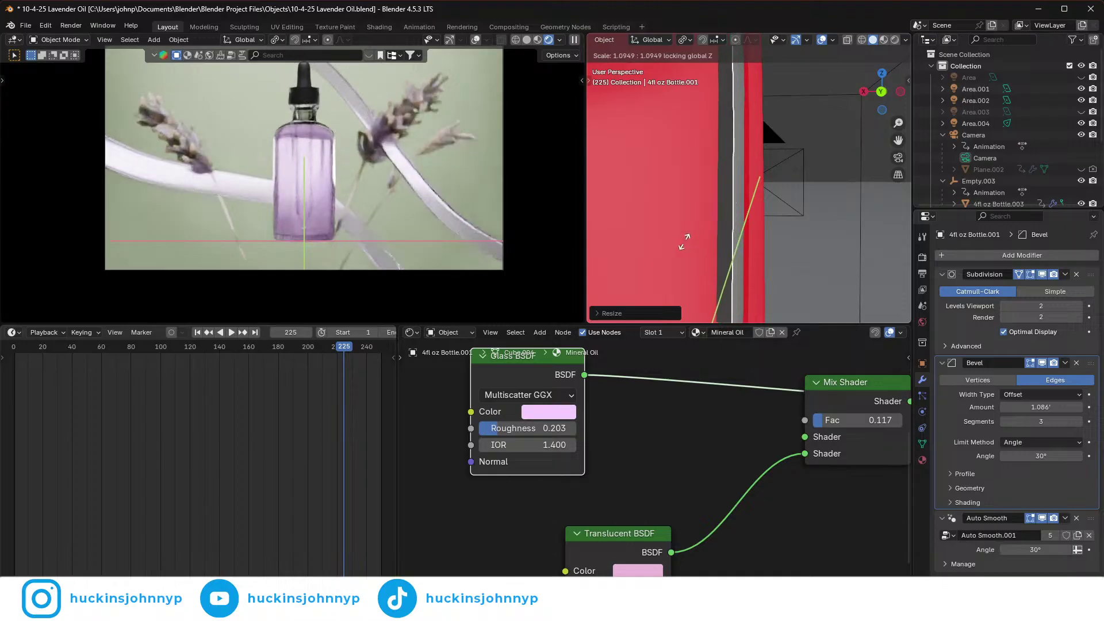
click(756, 227)
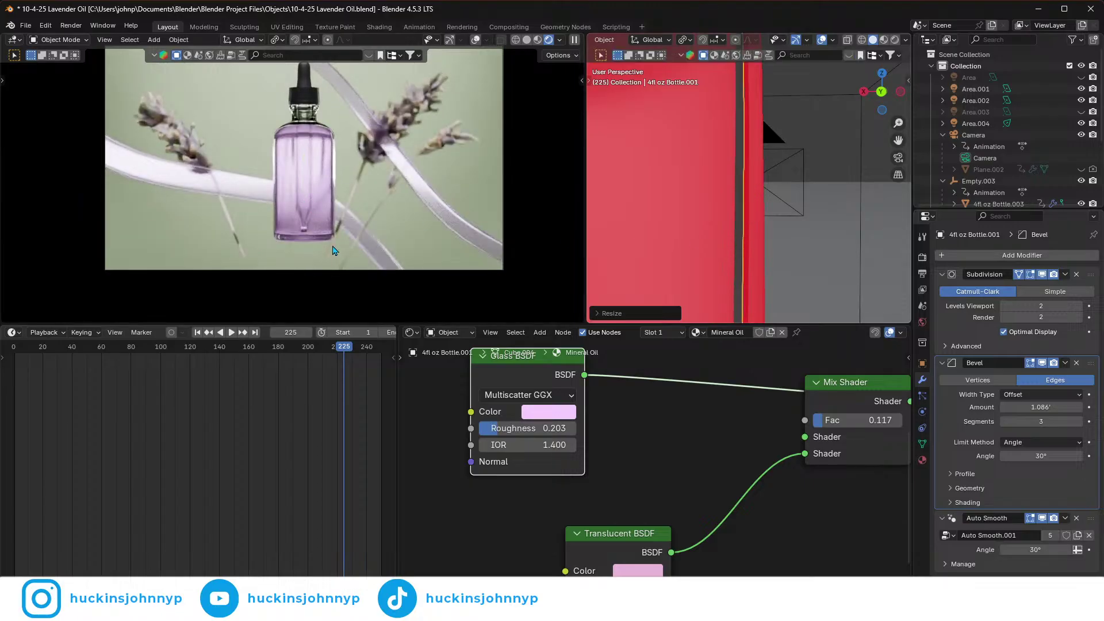
- Edit the oil mesh and scale its lower edge loop to about 0.97 in X and Y, with the Z axis locked
shift+middle_drag(701, 255, 703, 123)
scroll(704, 123, down, 4)
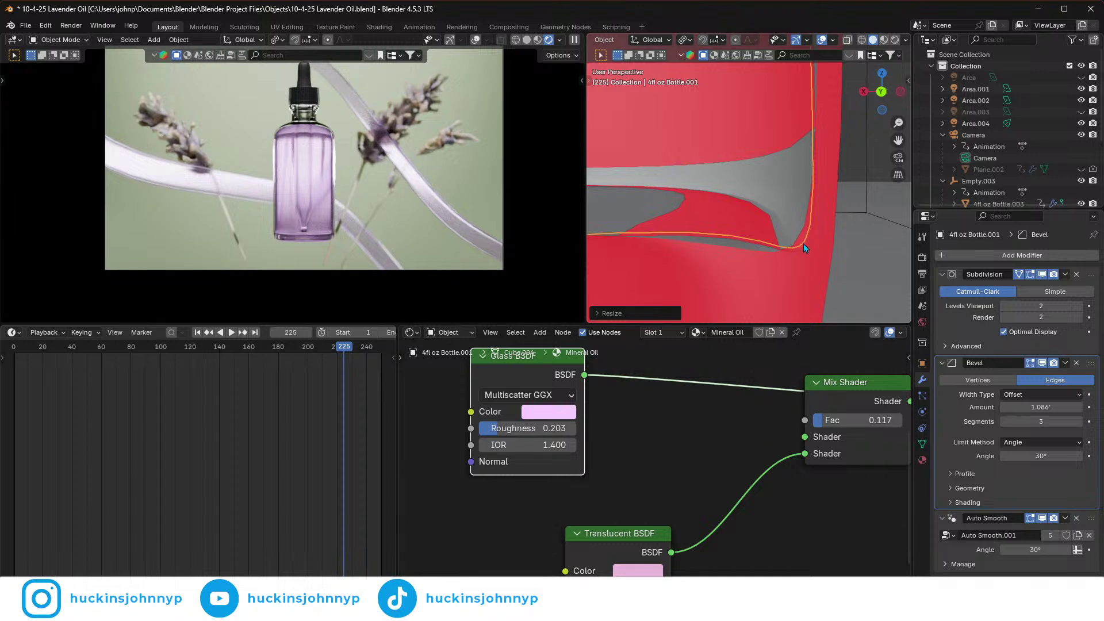
ctrl+scroll(803, 248, down, 5)
ctrl+scroll(776, 233, up, 3)
key(Tab)
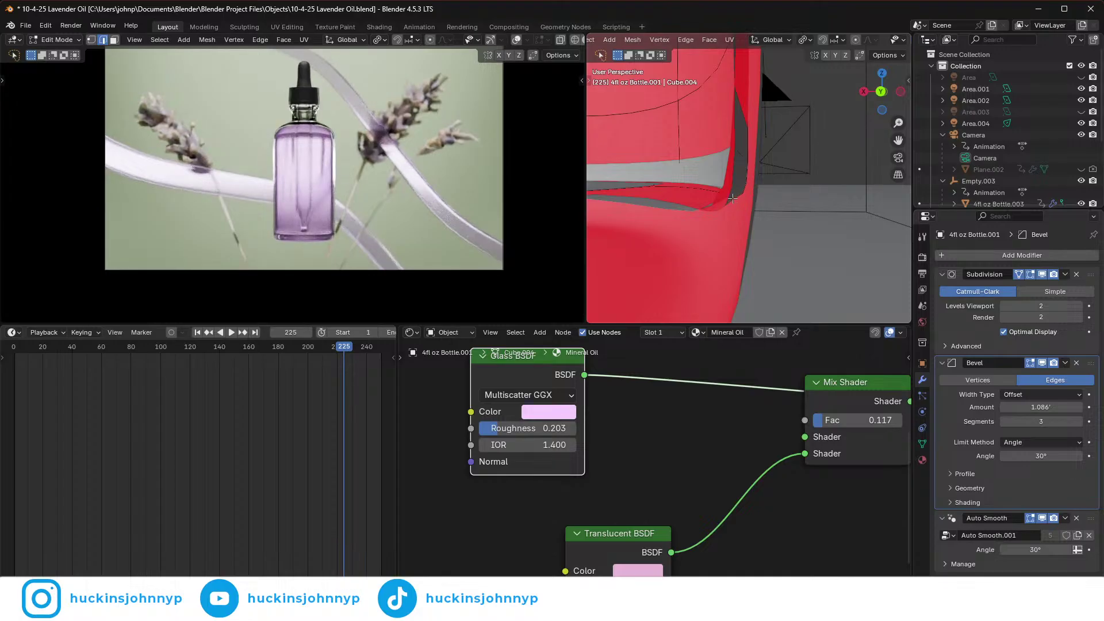
middle_drag(730, 201, 741, 199)
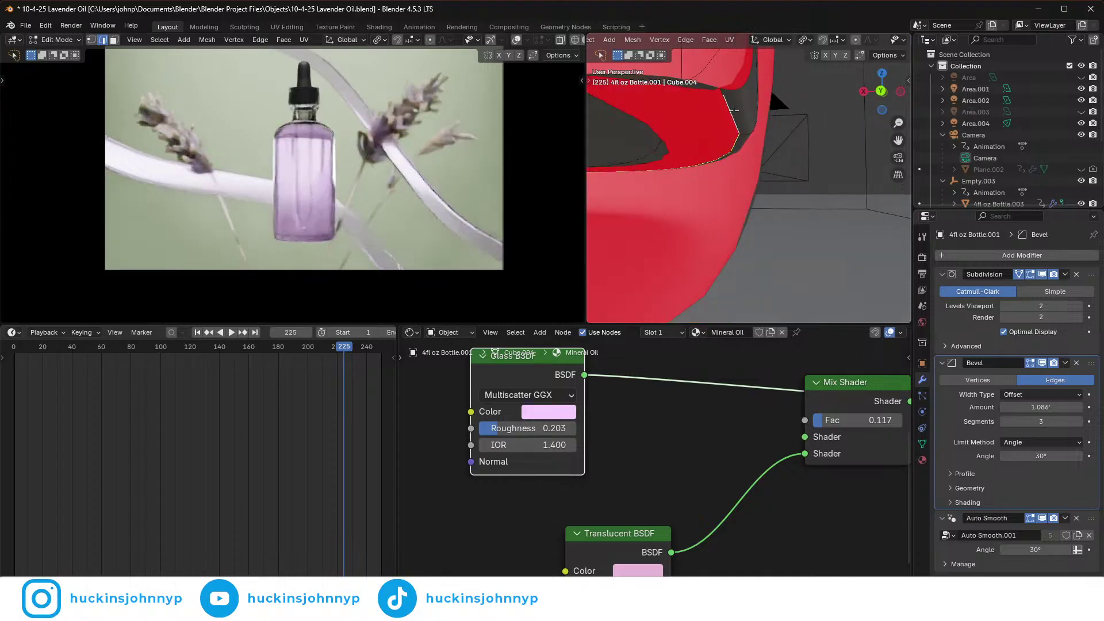
middle_drag(743, 138, 755, 161)
key(s)
key(shift+z)
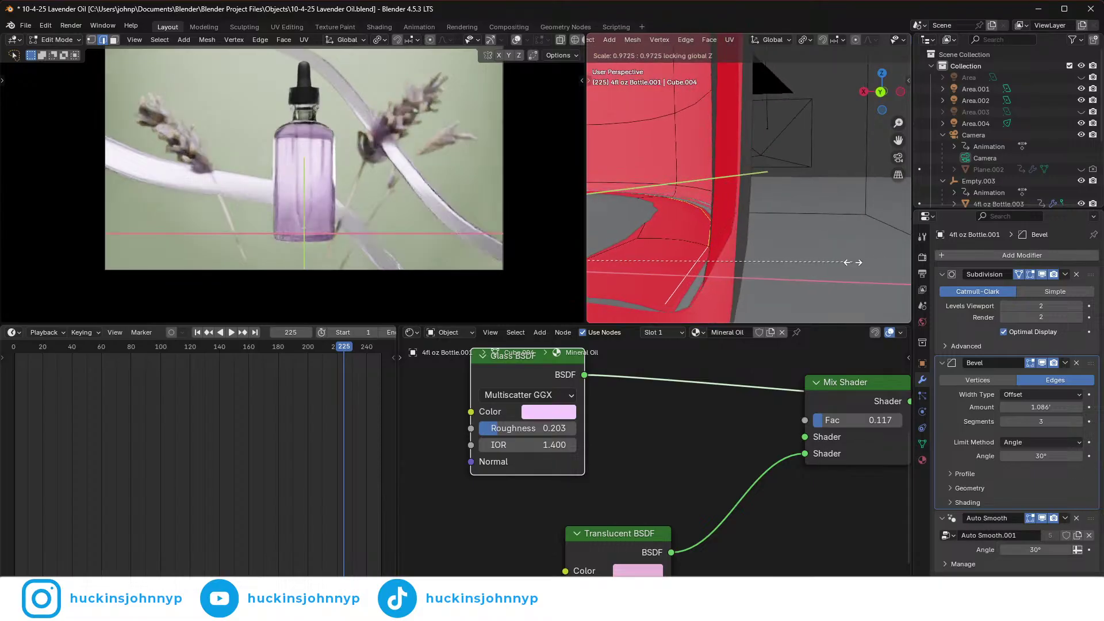
click(850, 262)
- Raise the oil's lower edge loop about 0.001' along Z and narrow it to about 0.986 in X and Y
key(g)
key(z)
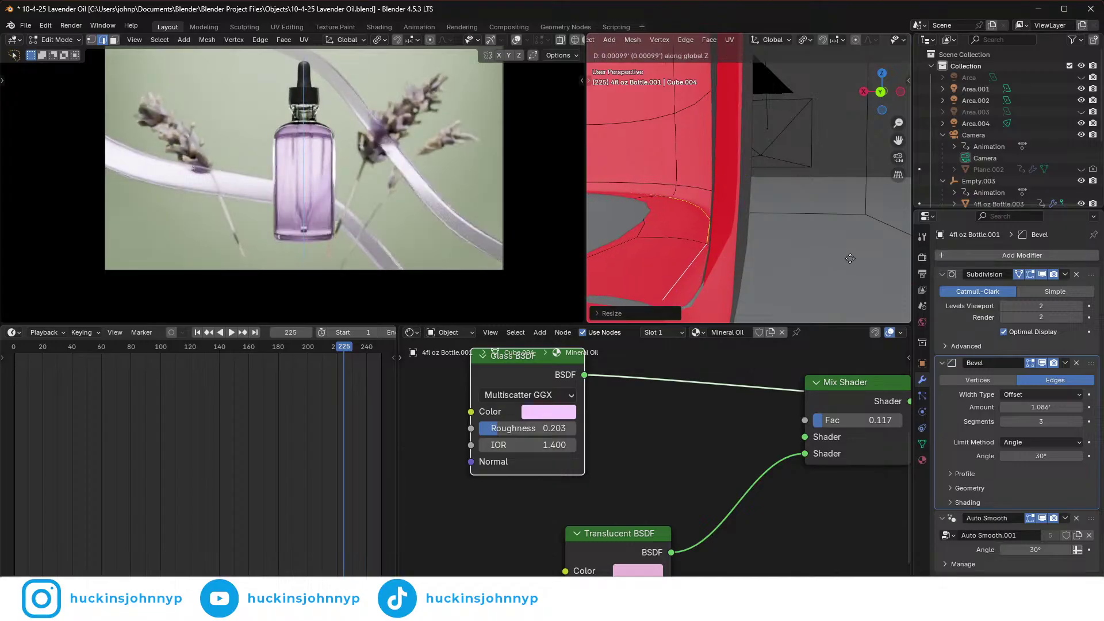
click(849, 257)
key(s)
key(shift+z)
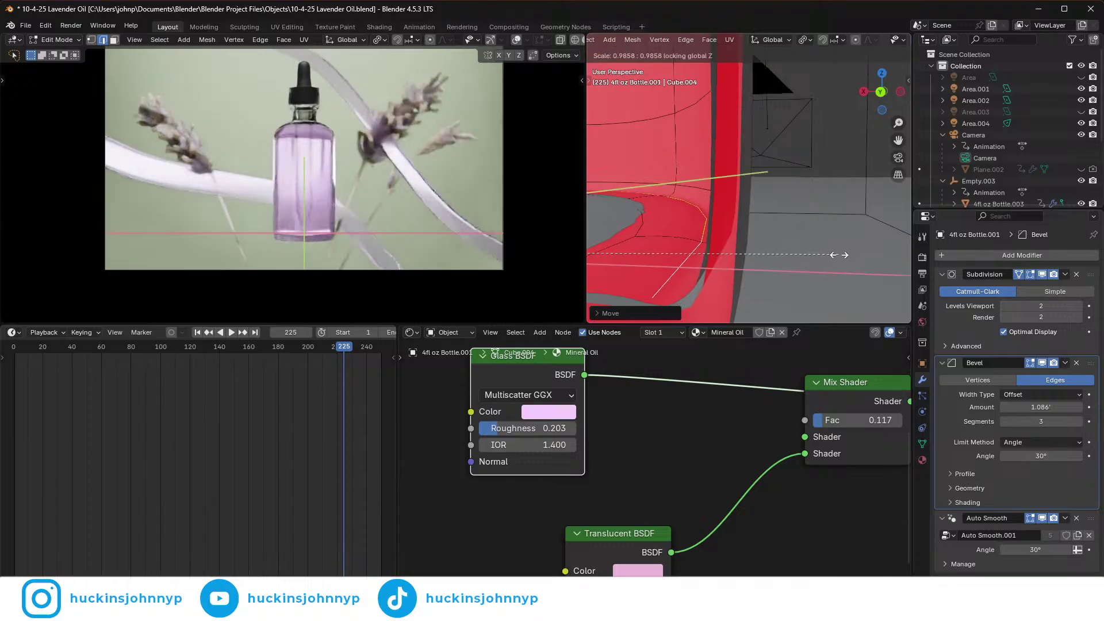
click(812, 256)
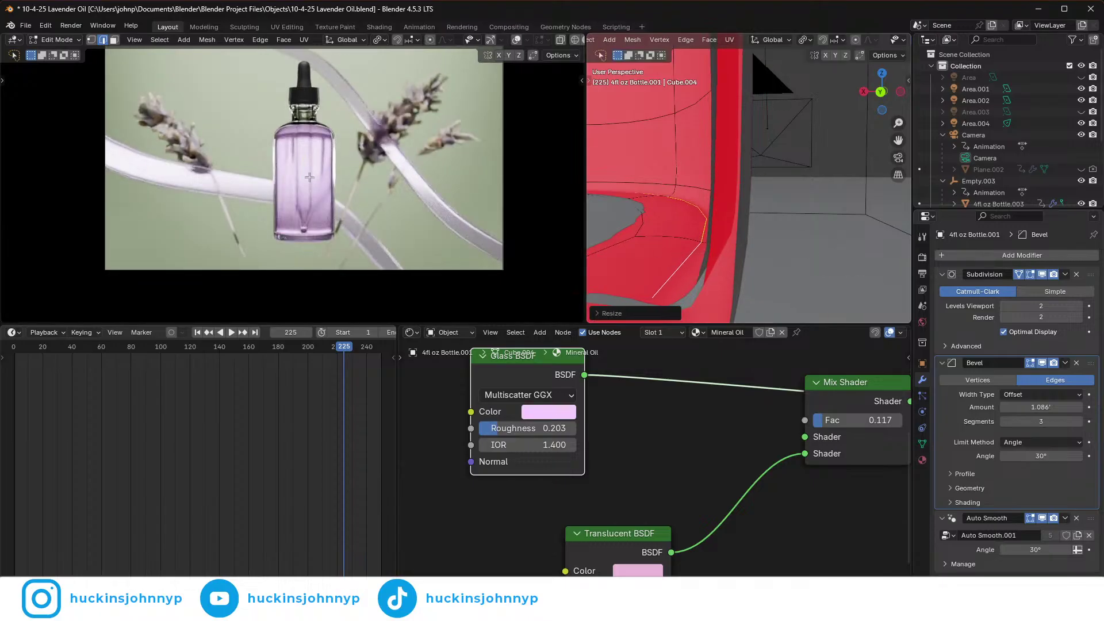
- Leave mesh editing, select the glass bottle, and play the animation from frame 0 to review the rendered glass and oil
scroll(288, 179, up, 1)
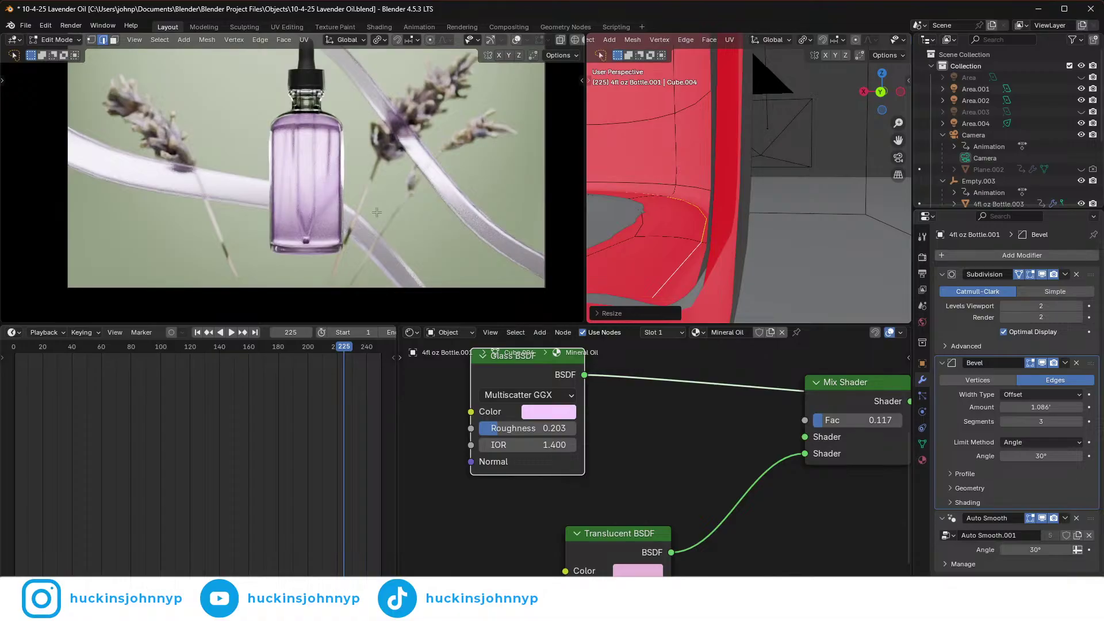
key(Tab)
click(337, 241)
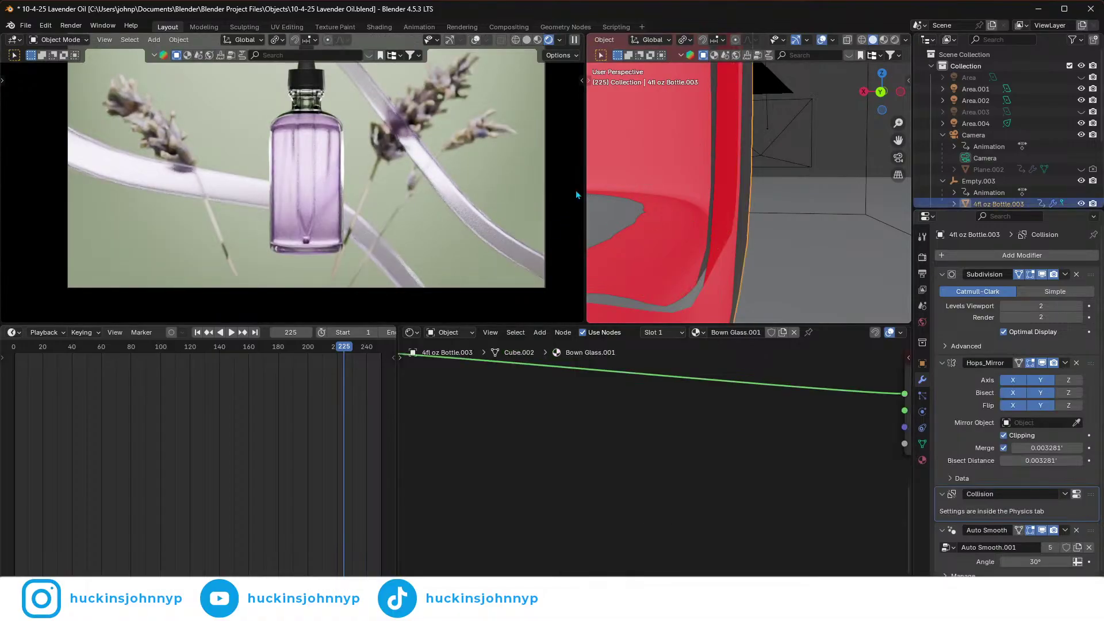
key(space)
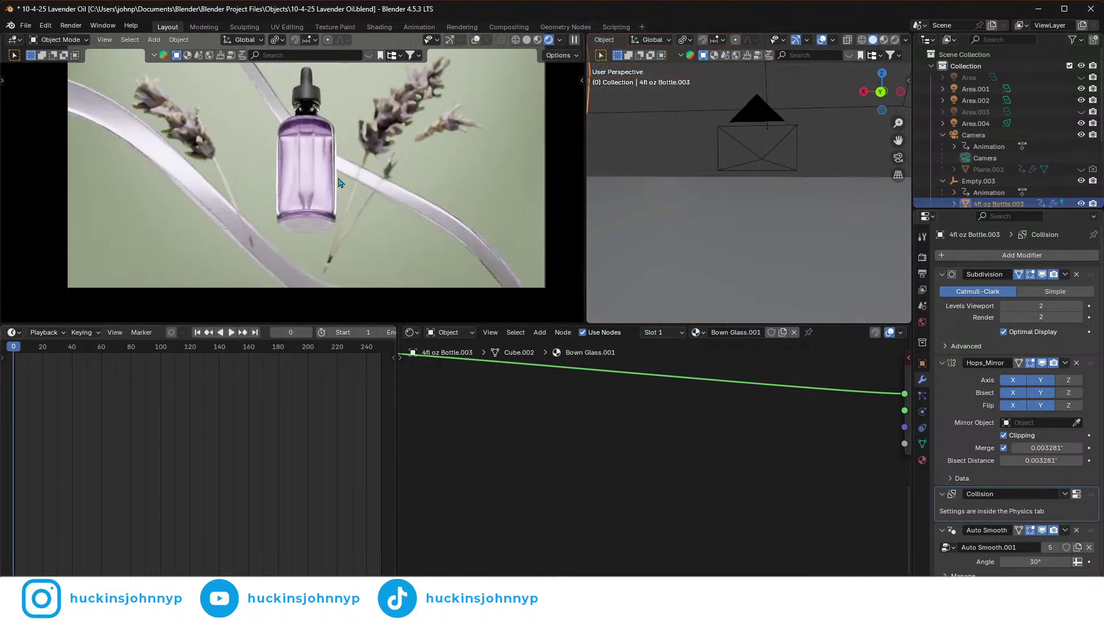
key(space)
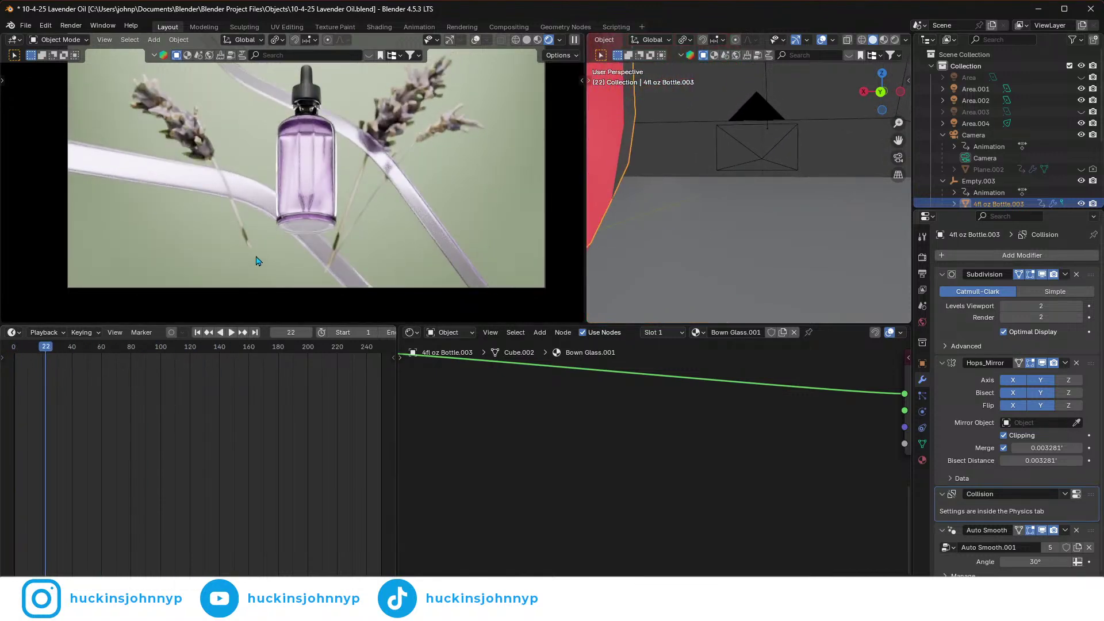
key(space)
key(space)
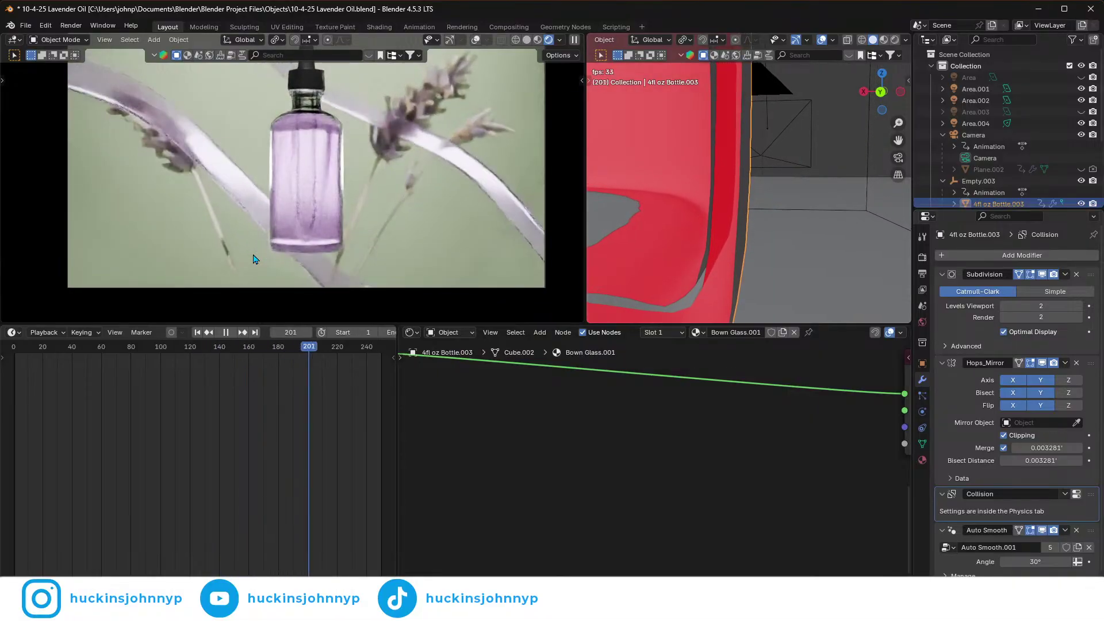
- Stop the animation playback and examine how the oil's underside meets the inner glass floor beneath the dropper tip
key(space)
shift+middle_drag(650, 230, 726, 225)
middle_drag(710, 153, 708, 125)
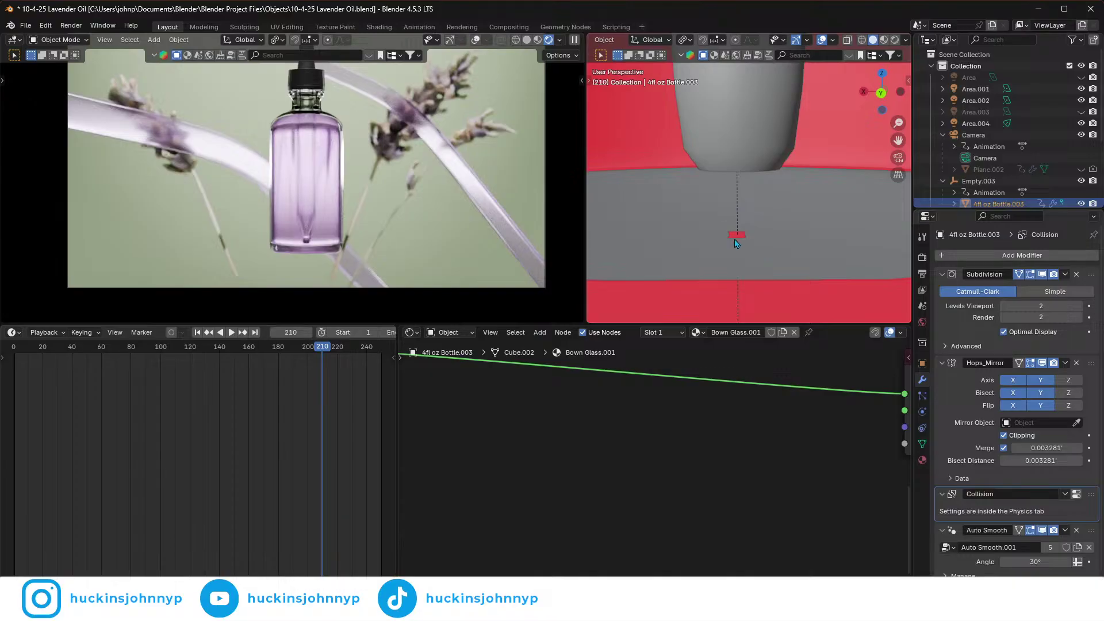
key(Tab)
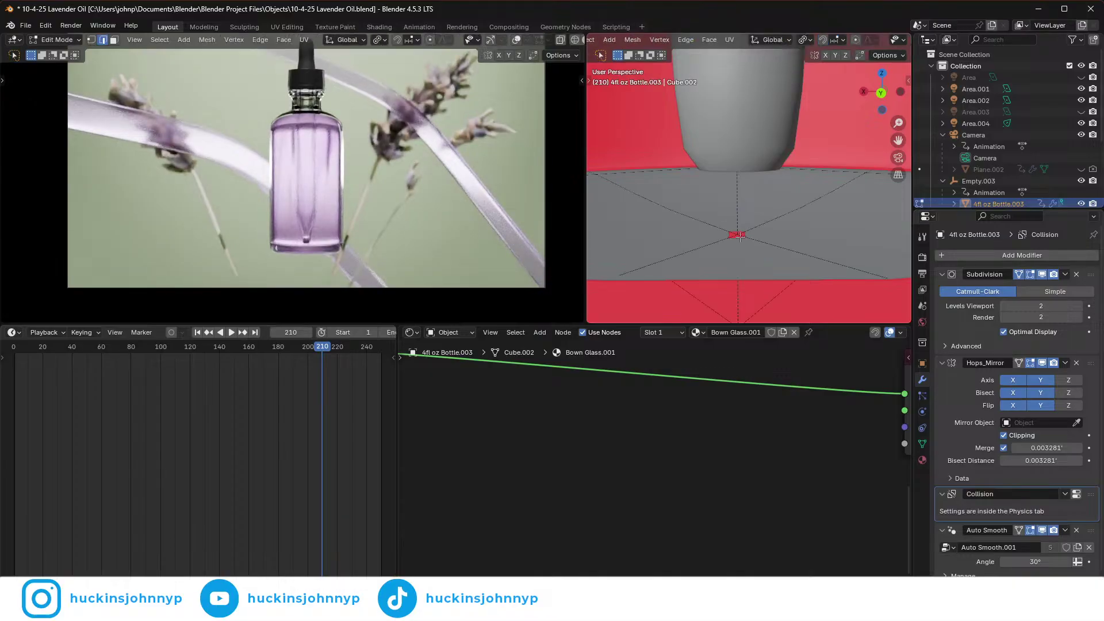
scroll(738, 235, up, 5)
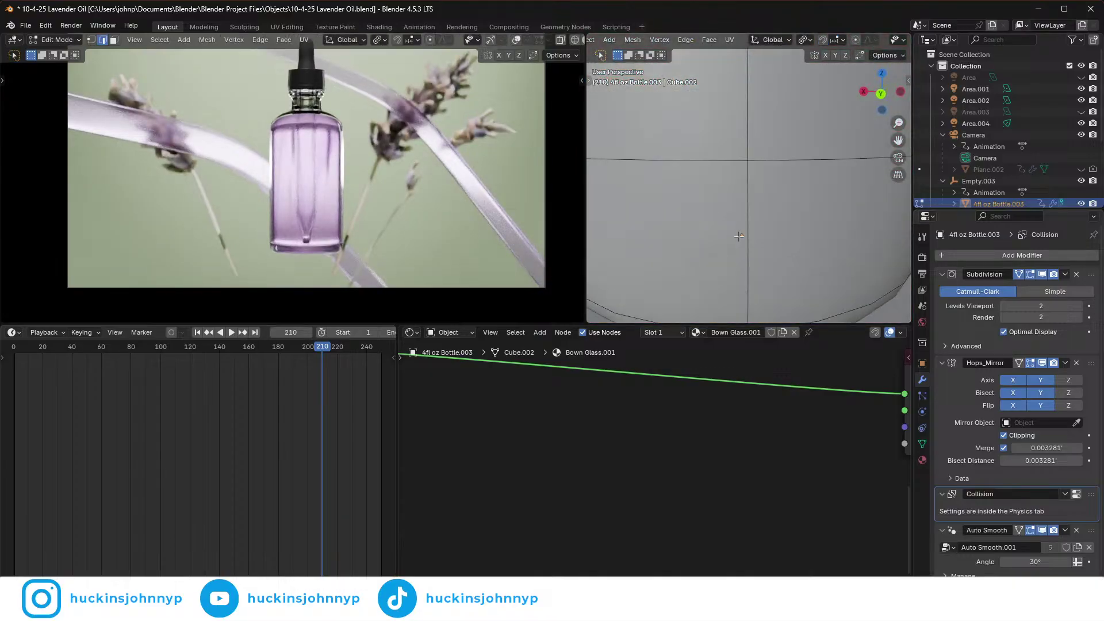
key(Tab)
scroll(741, 240, down, 4)
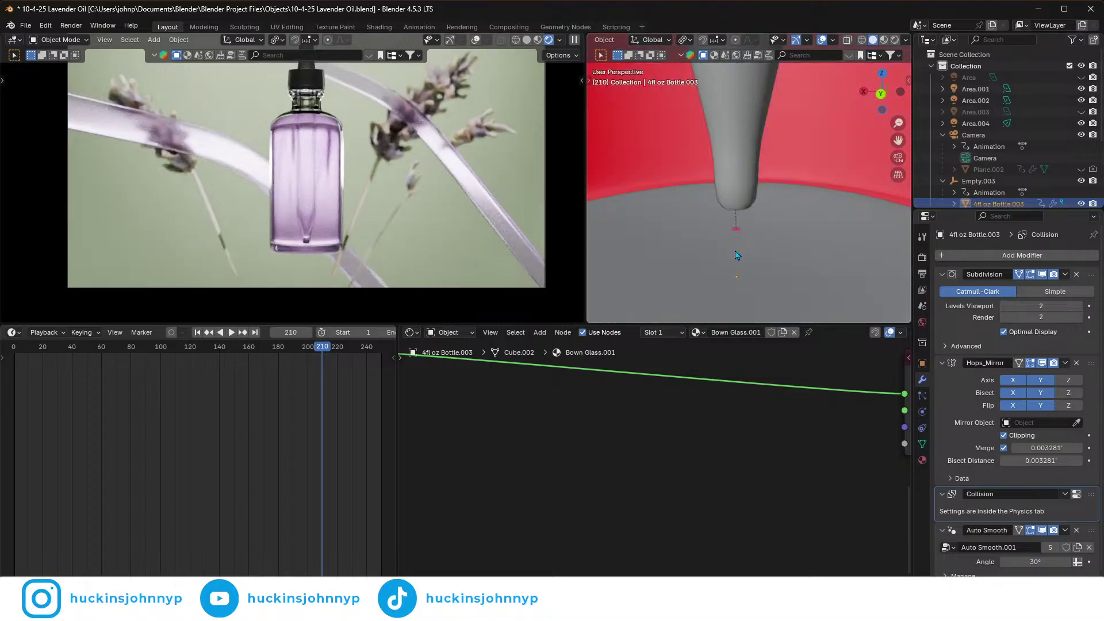
middle_drag(754, 240, 737, 241)
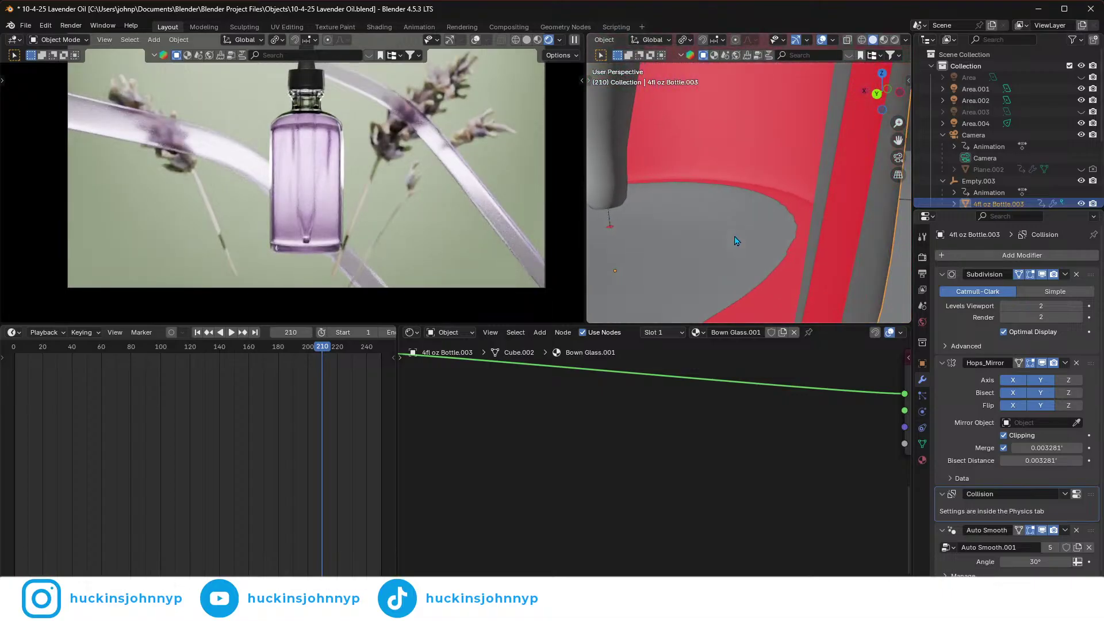
- Edit the oil mesh and raise the centre of its bottom face about 0.0004' along Z
click(823, 179)
key(Tab)
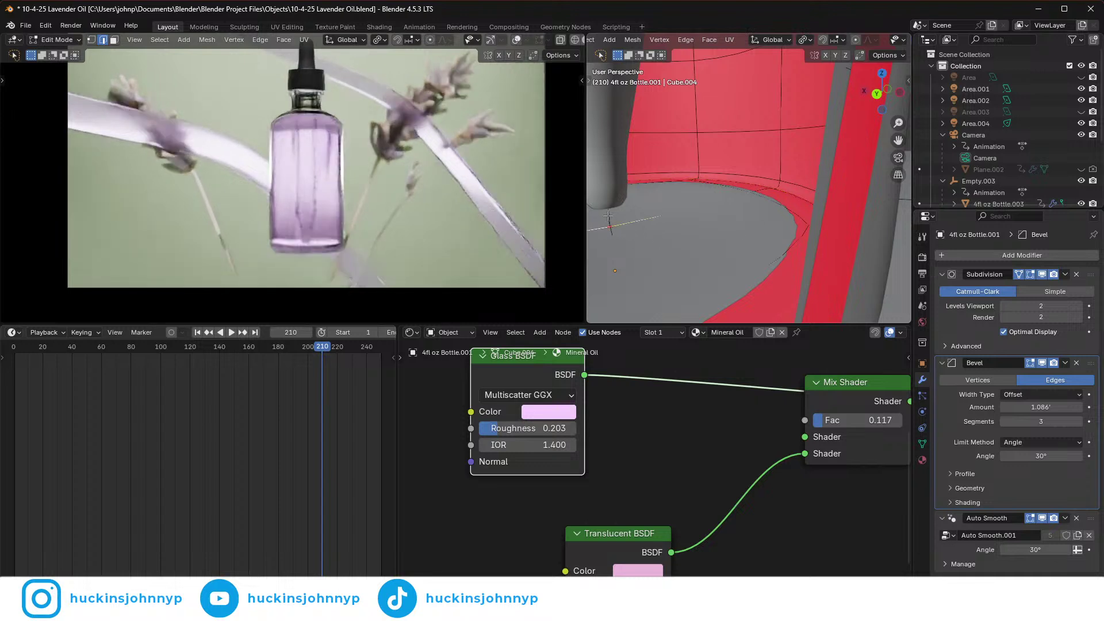
key(e)
key(z)
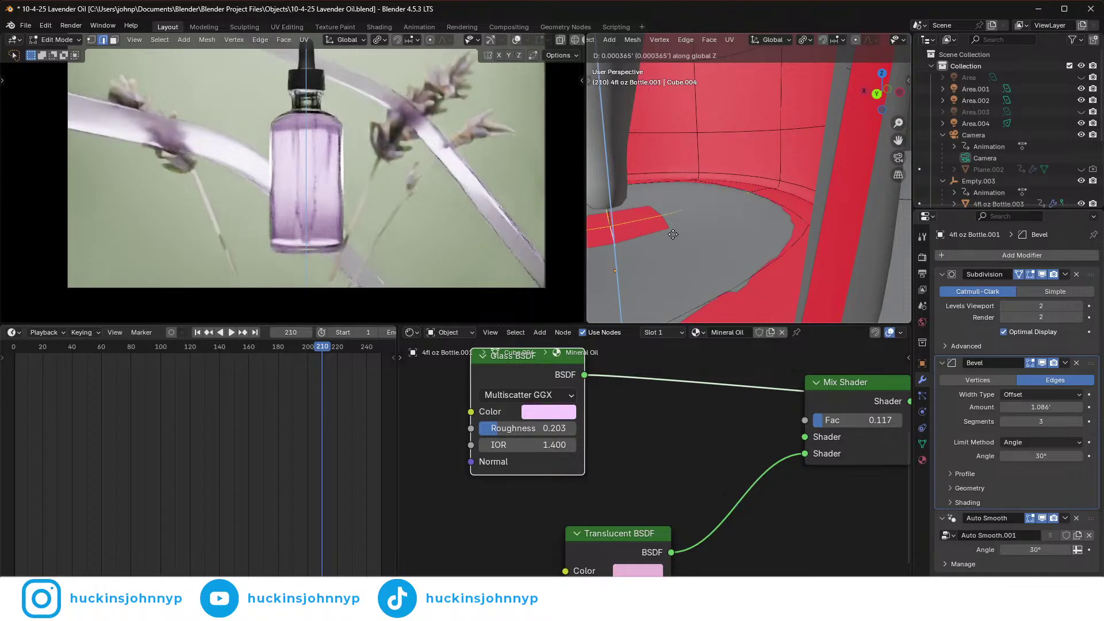
click(673, 234)
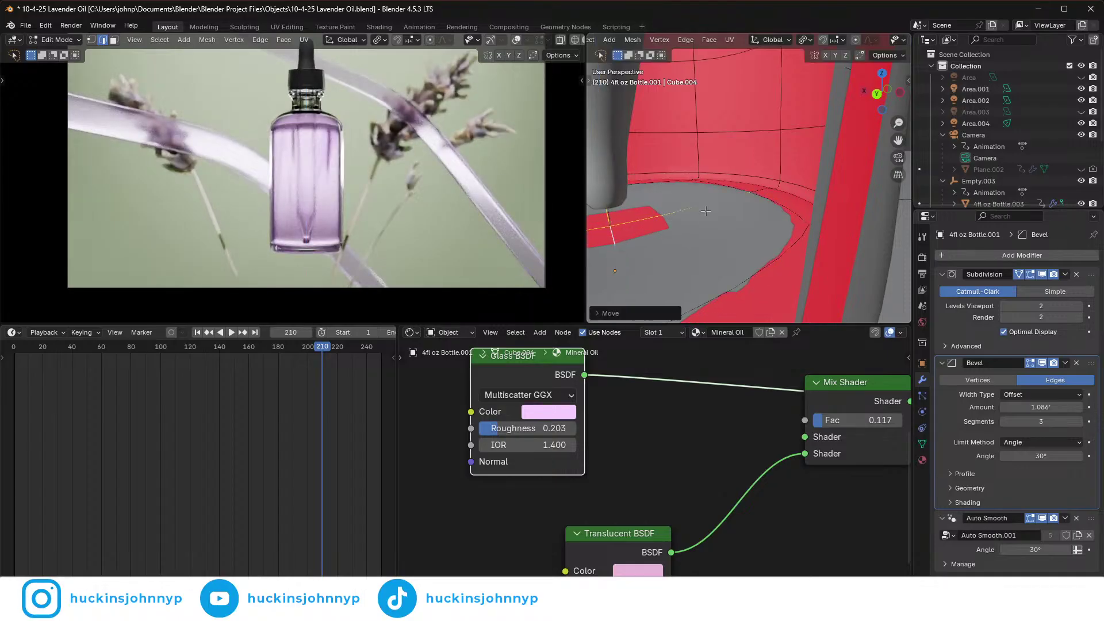
- Raise the edge loop around the oil's bottom face about 0.0014' along Z, and leave mesh editing
alt+click(767, 202)
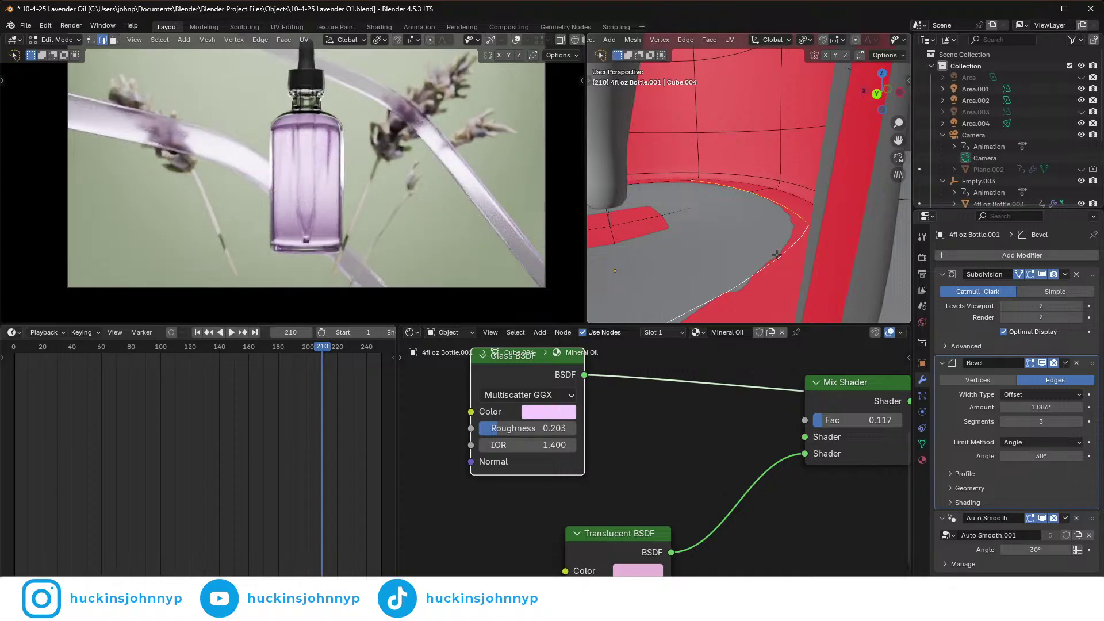
middle_drag(668, 184, 624, 228)
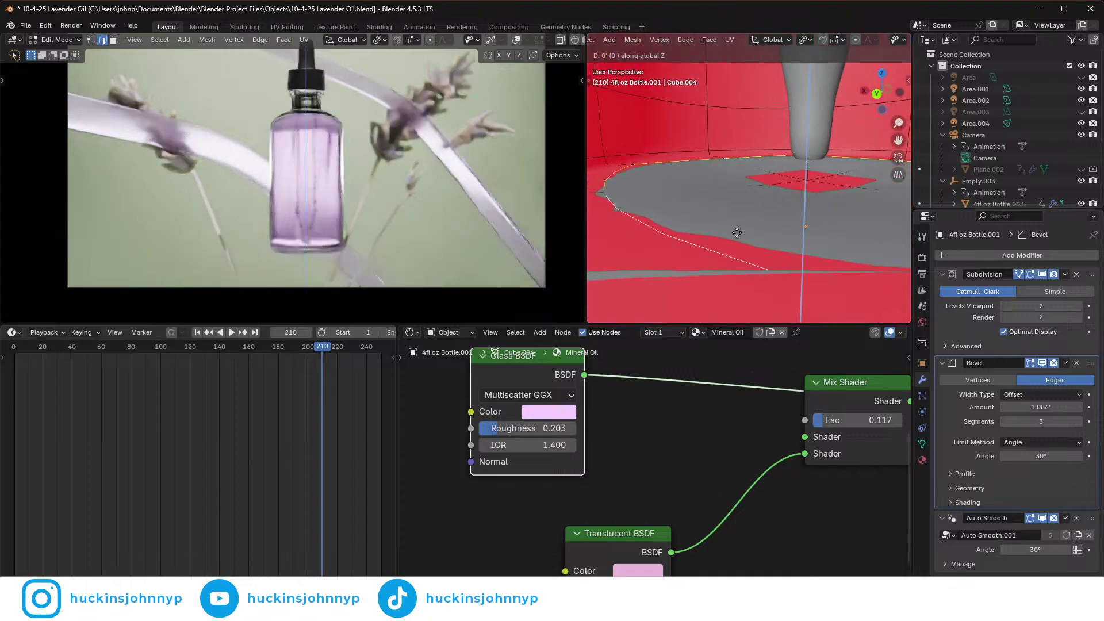
key(e)
key(z)
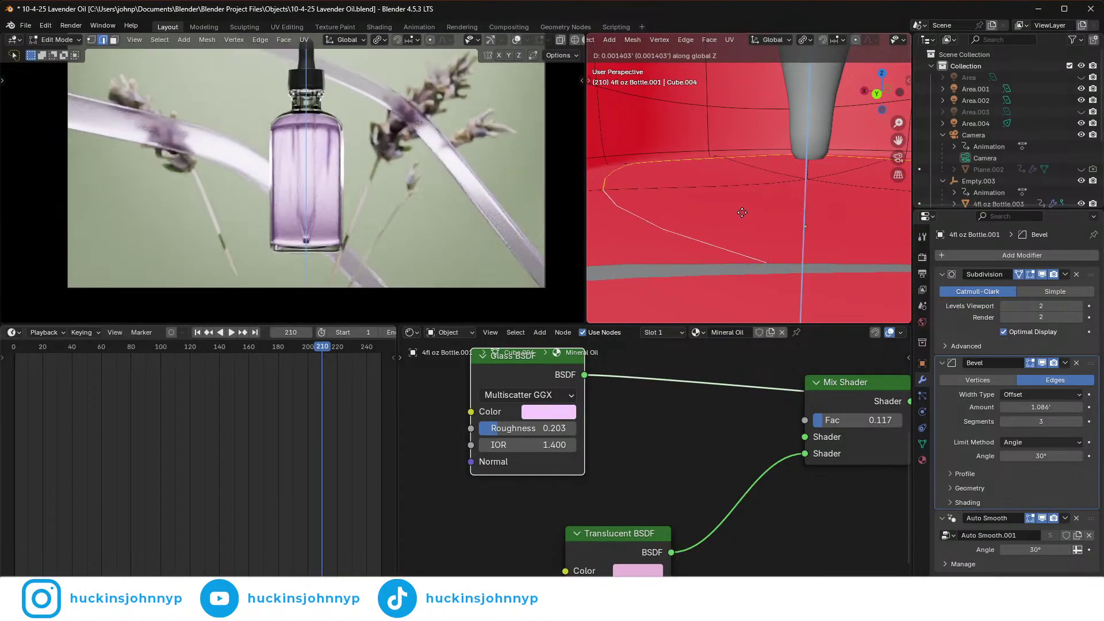
click(742, 213)
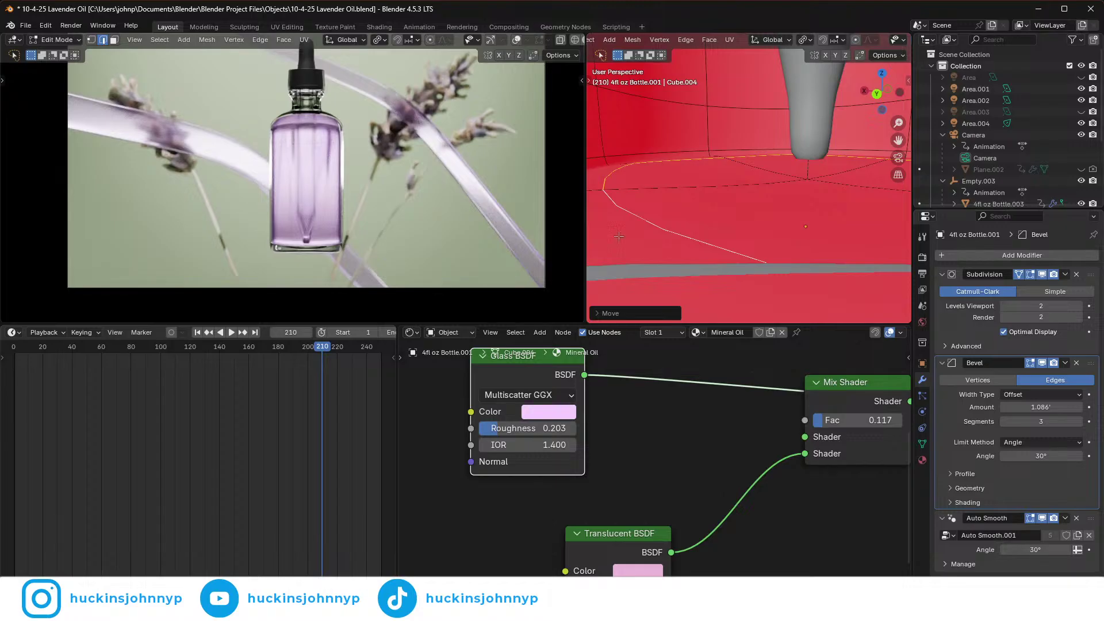
key(Tab)
- Check the rendered bottle base, then edit the oil mesh and widen its outer bottom edge loop by about 1.01 in X and Y
scroll(316, 241, up, 3)
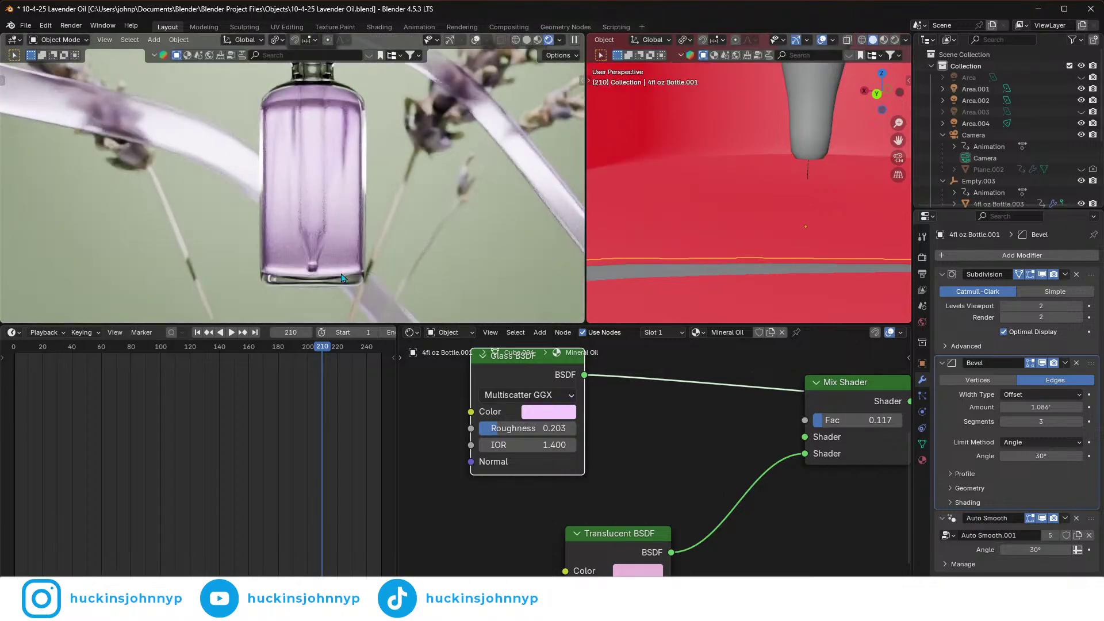
scroll(342, 278, up, 5)
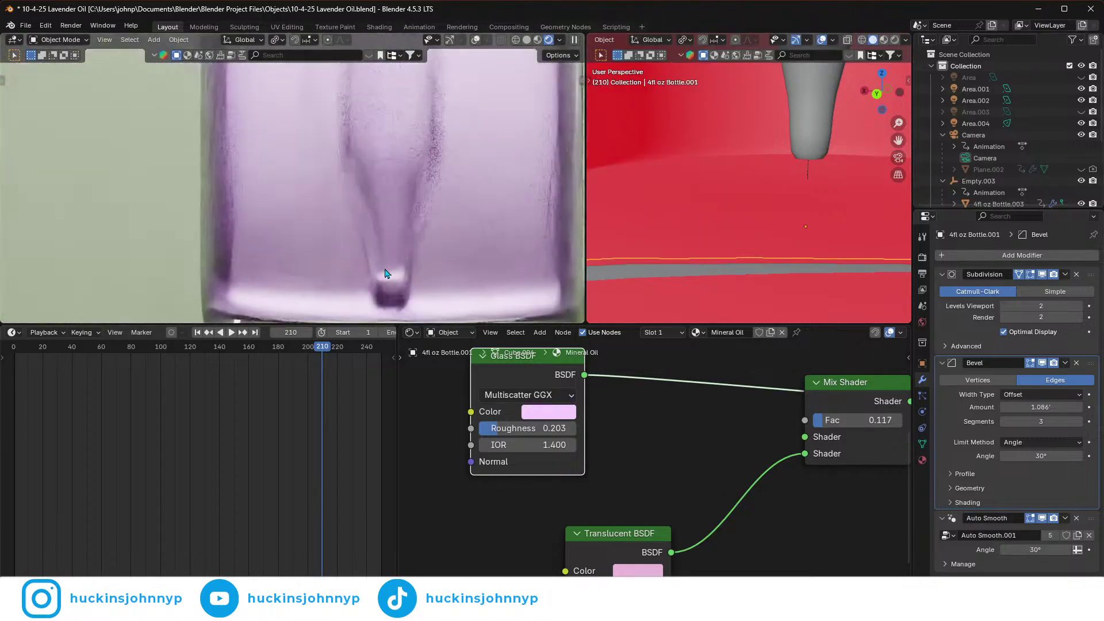
shift+scroll(384, 262, down, 3)
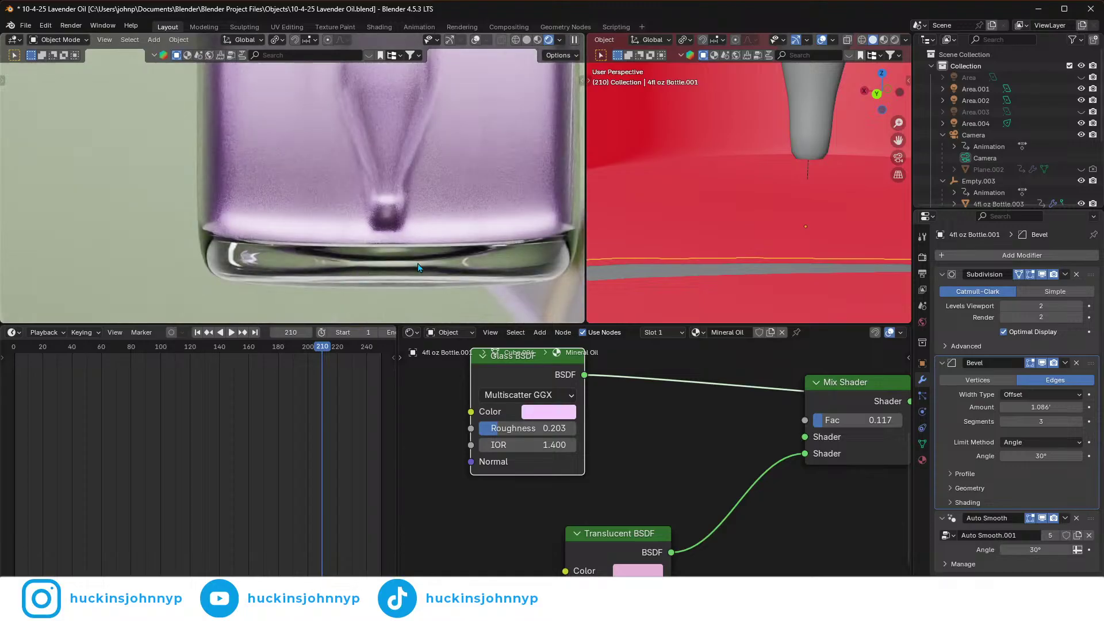
middle_drag(840, 229, 830, 228)
shift+middle_drag(767, 213, 742, 234)
key(Tab)
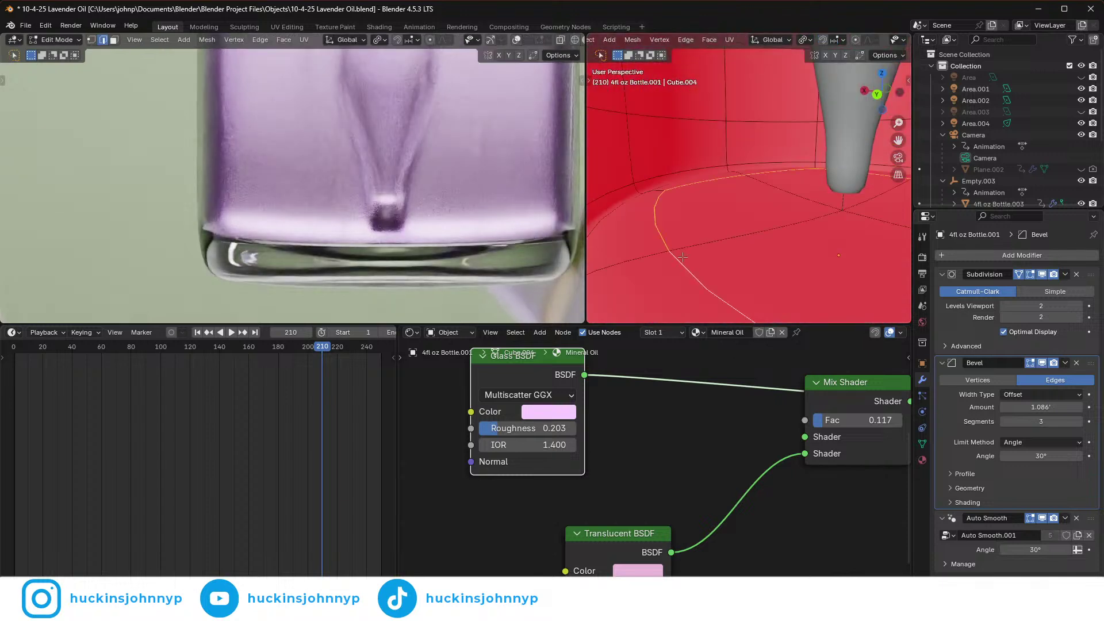
shift+middle_drag(645, 255, 677, 245)
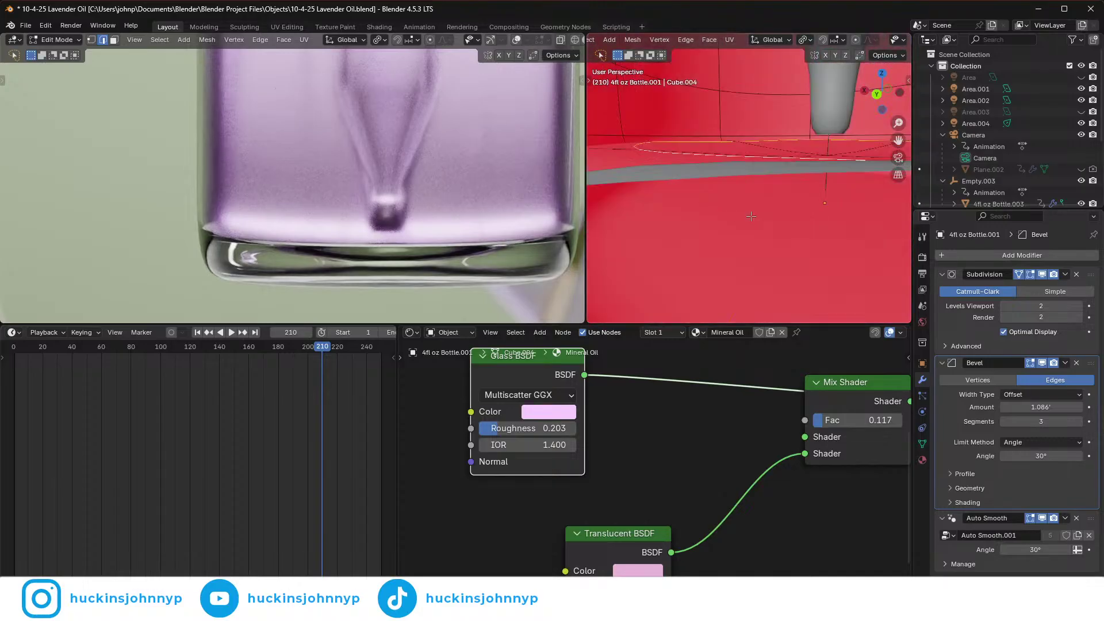
shift+middle_drag(721, 211, 748, 217)
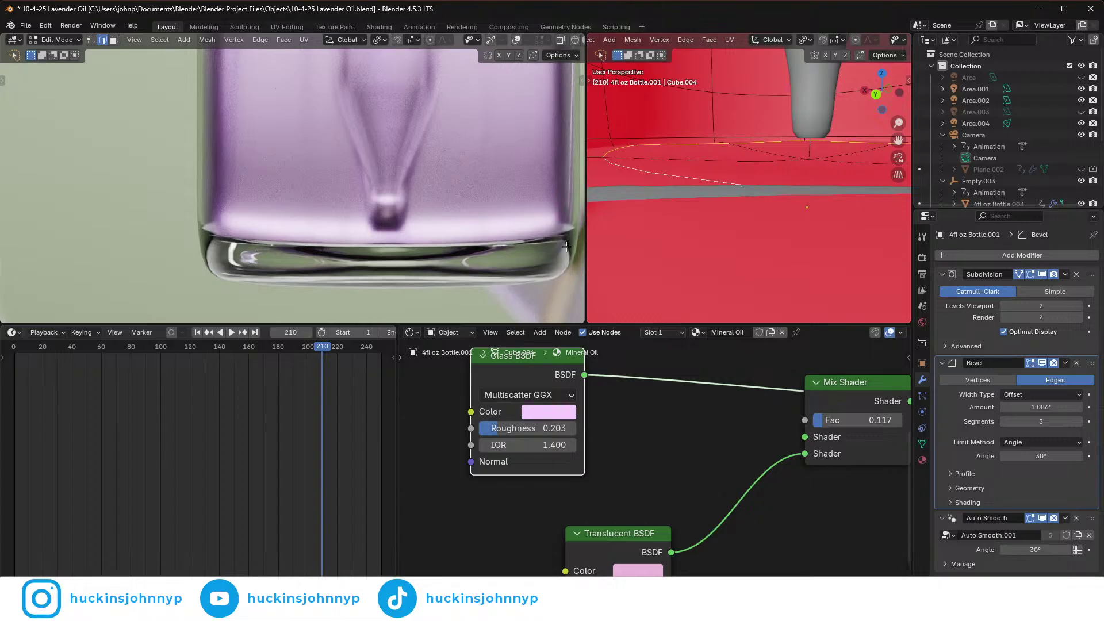
scroll(752, 216, up, 3)
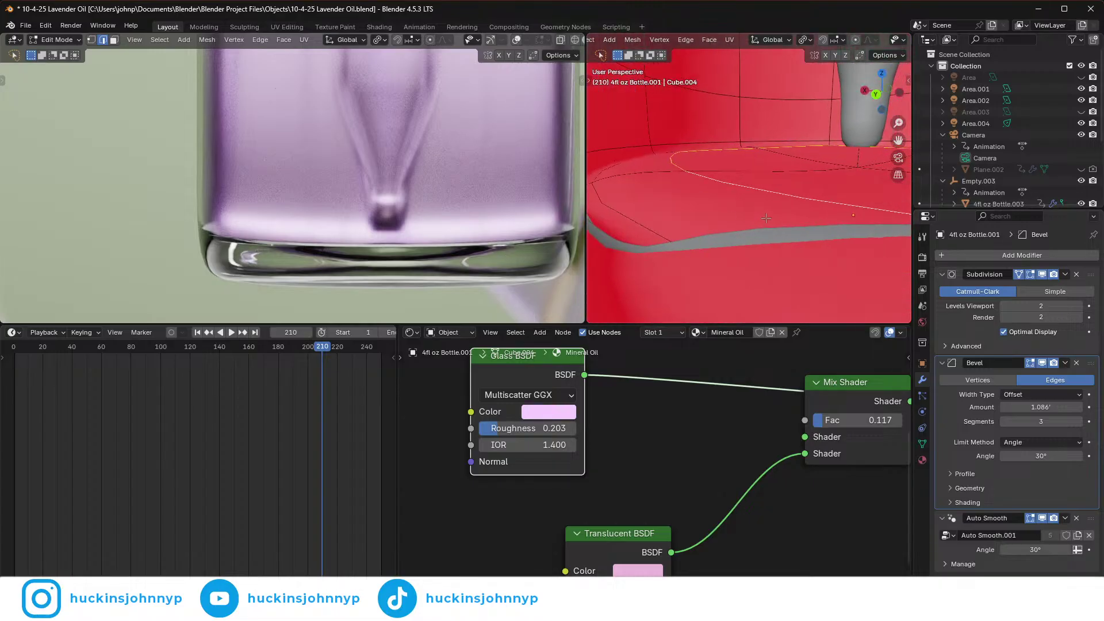
alt+click(626, 224)
key(s)
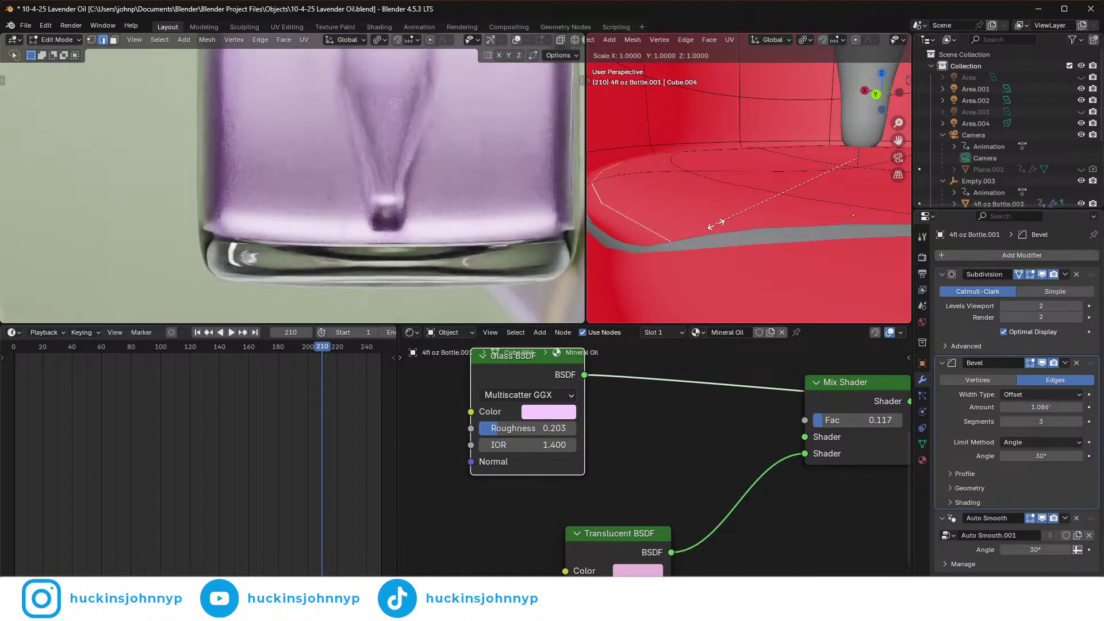
key(shift+z)
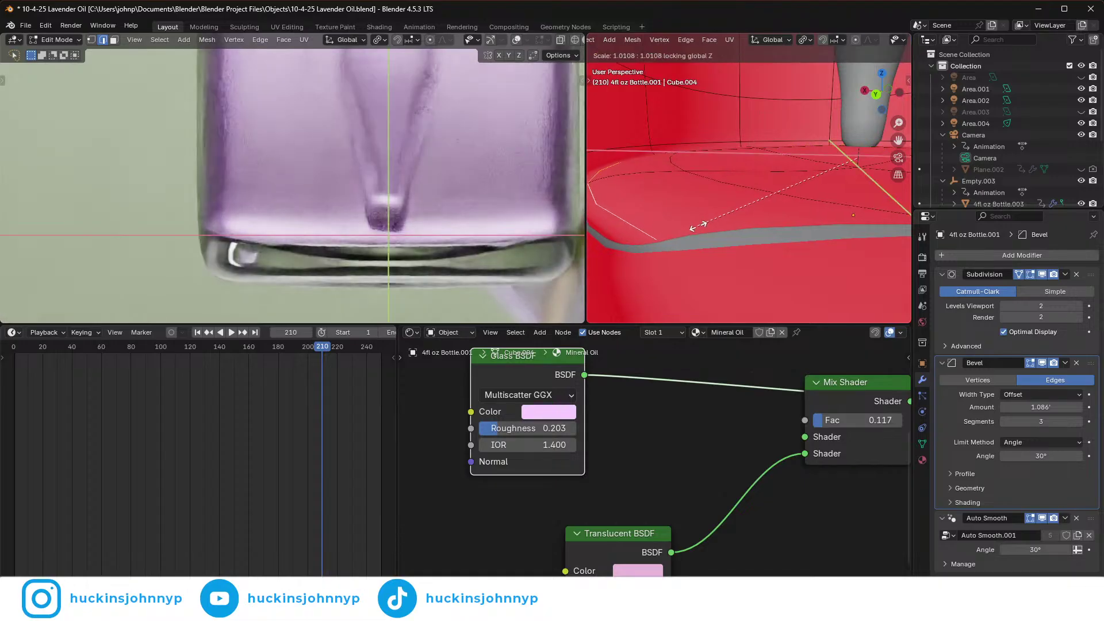
click(680, 233)
- Lower the oil's outer bottom edge loop about 0.001' along Z
key(g)
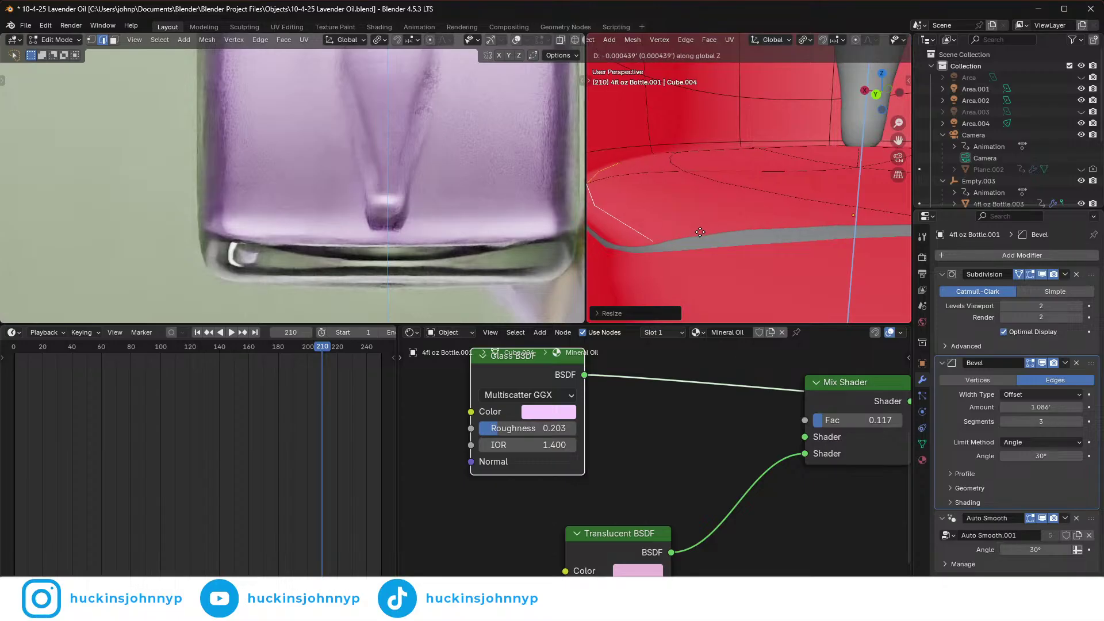
key(z)
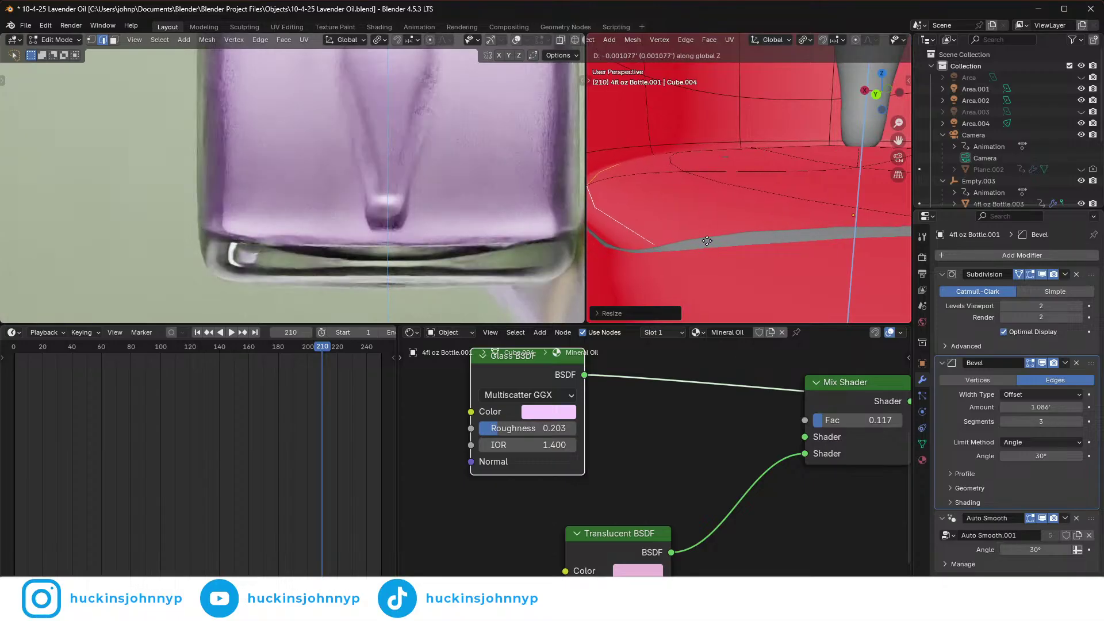
click(706, 248)
- Scale the oil's outer bottom edge loop to about 1.0035 in X and Y, keeping its height fixed
scroll(695, 248, up, 1)
scroll(695, 248, down, 4)
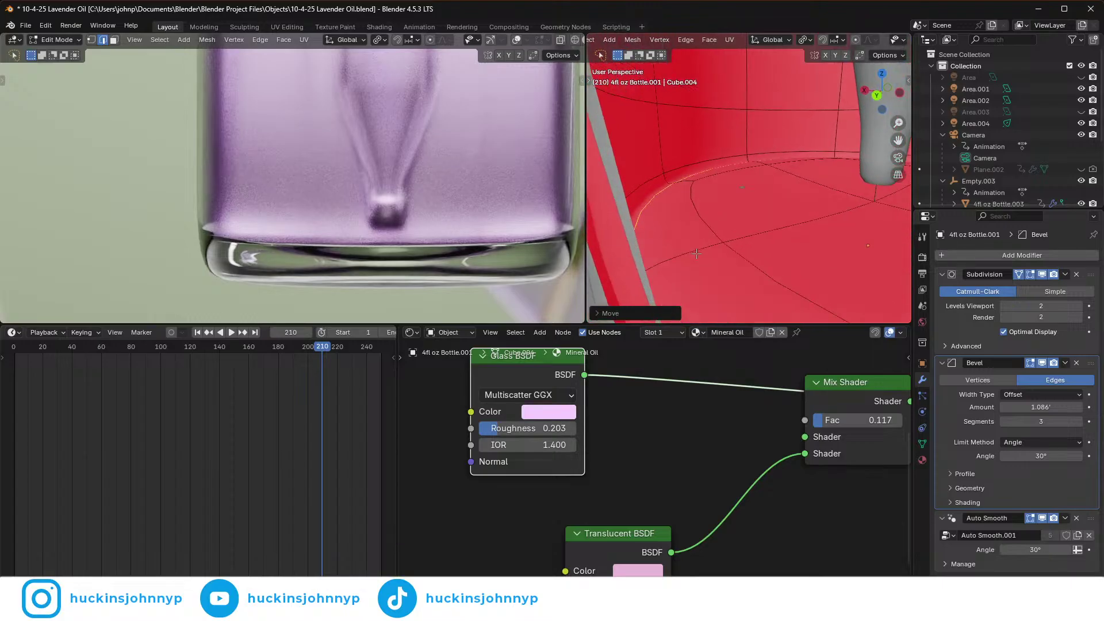
mouse_move(709, 253)
middle_down()
mouse_move(687, 256)
mouse_move(731, 257)
mouse_move(711, 257)
middle_up()
scroll(695, 253, up, 2)
scroll(693, 252, down, 1)
scroll(693, 252, up, 1)
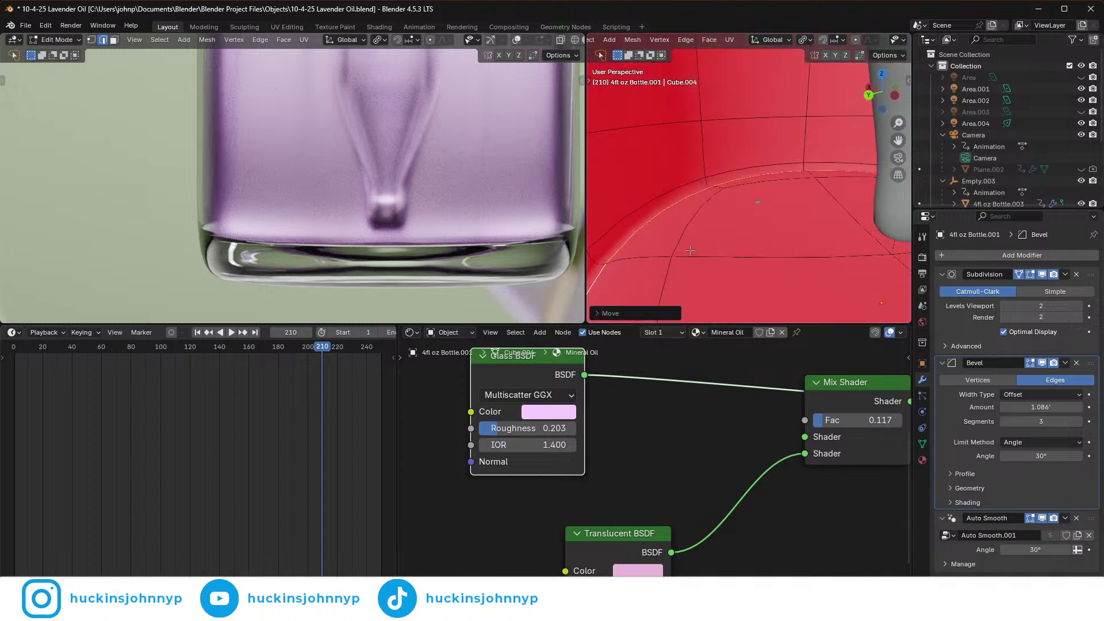
middle_drag(693, 251, 708, 248)
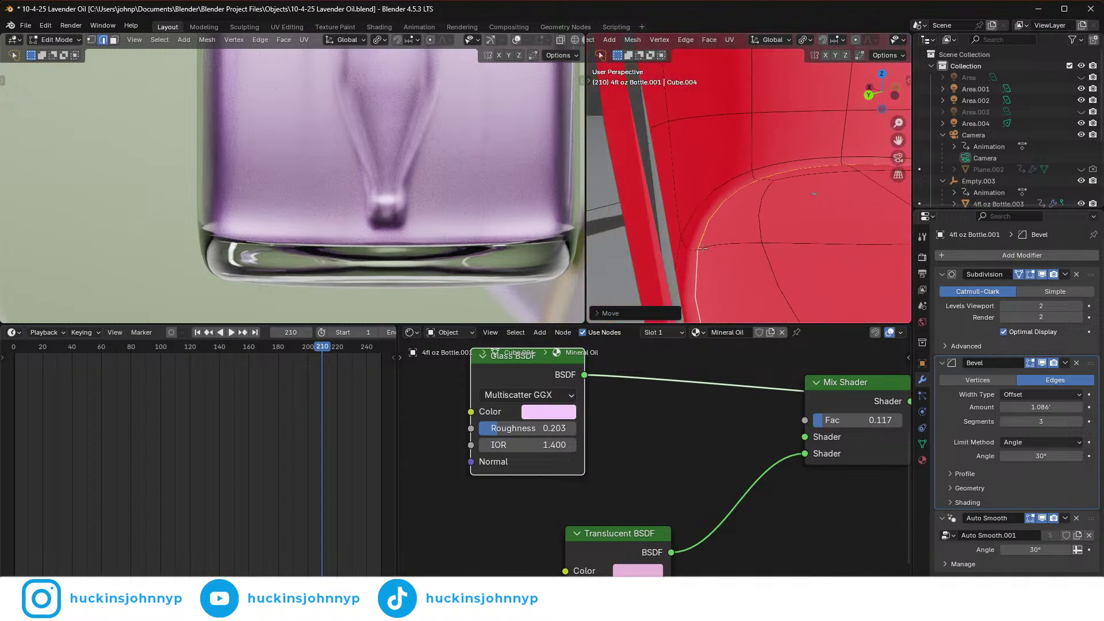
key(s)
key(shift+z)
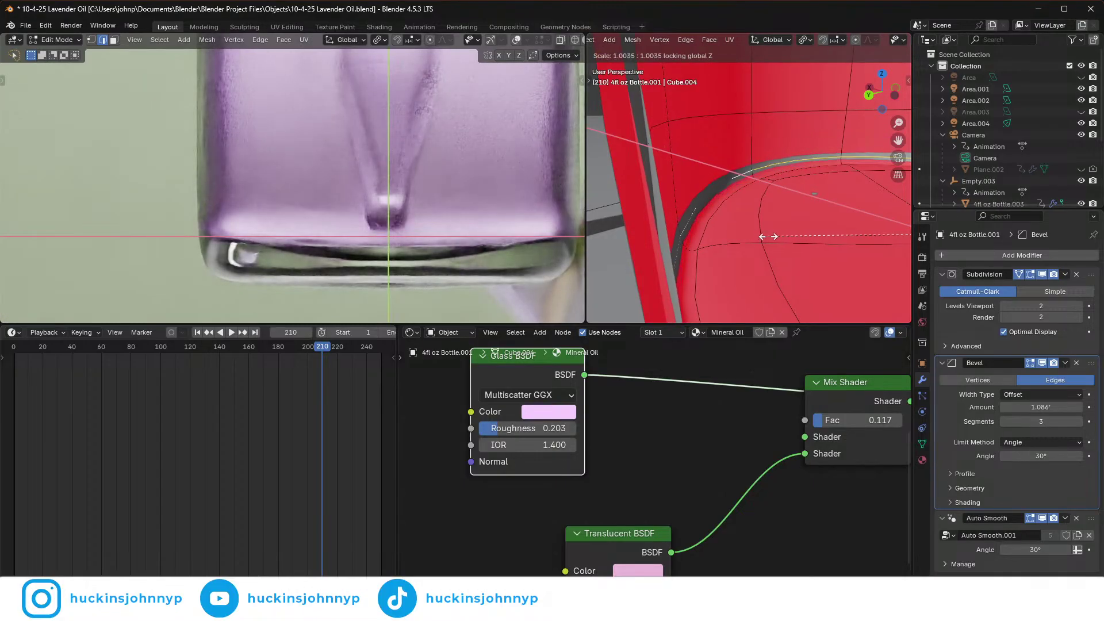
click(770, 236)
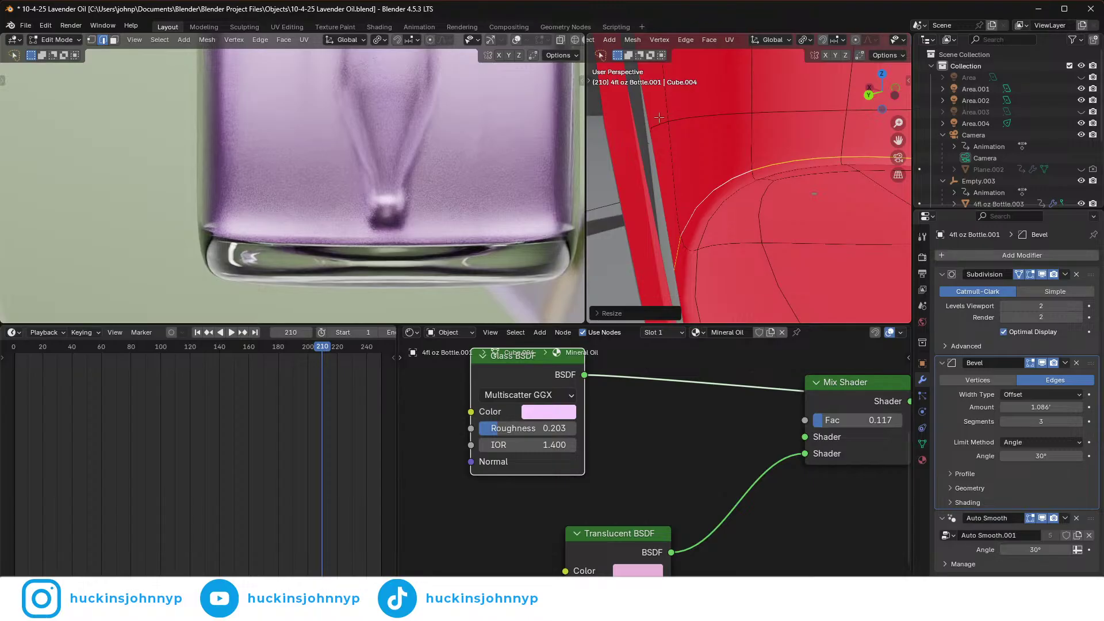
alt+click(659, 127)
key(shift+z)
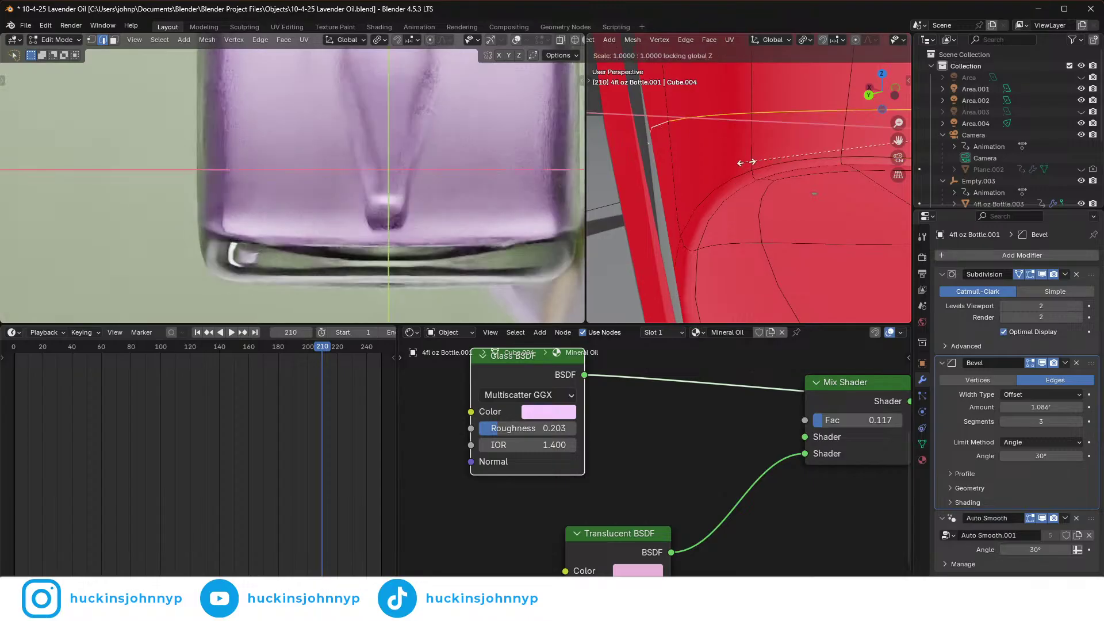
right_click(743, 165)
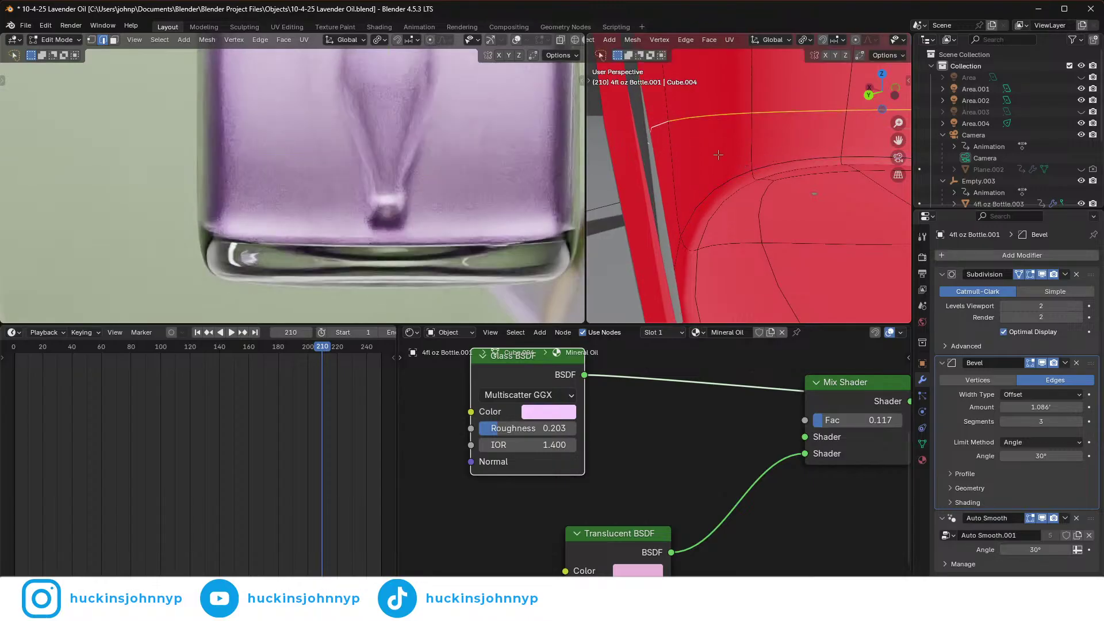
- Slightly widen an edge loop on the oil's lower side wall in X and Y, with the Z axis locked
shift+middle_drag(716, 148, 722, 168)
alt+click(718, 157)
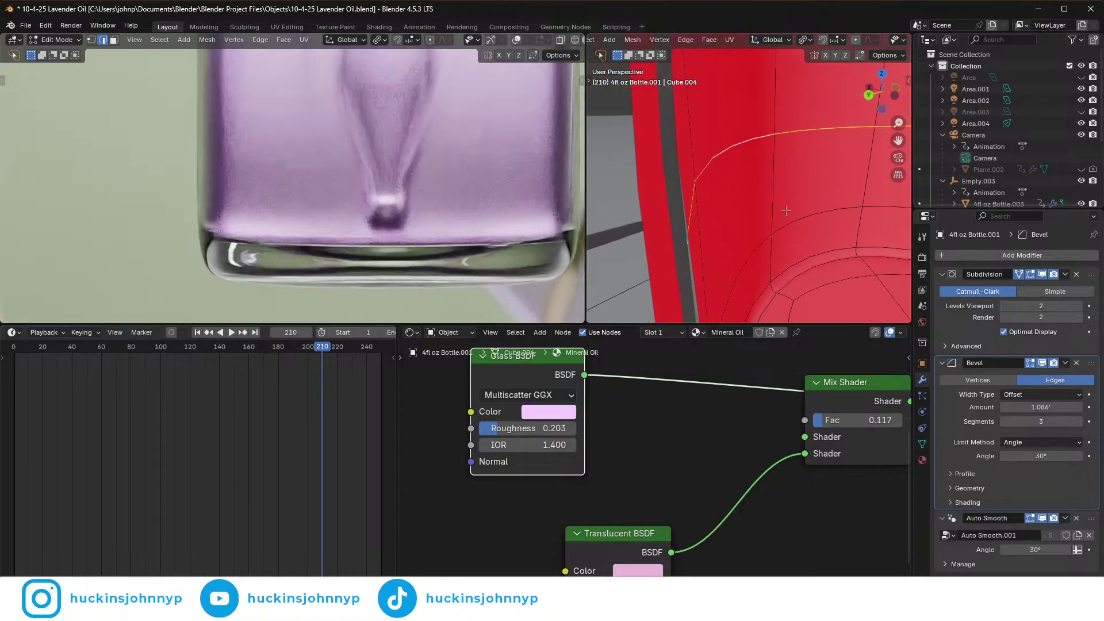
key(s)
key(shift+z)
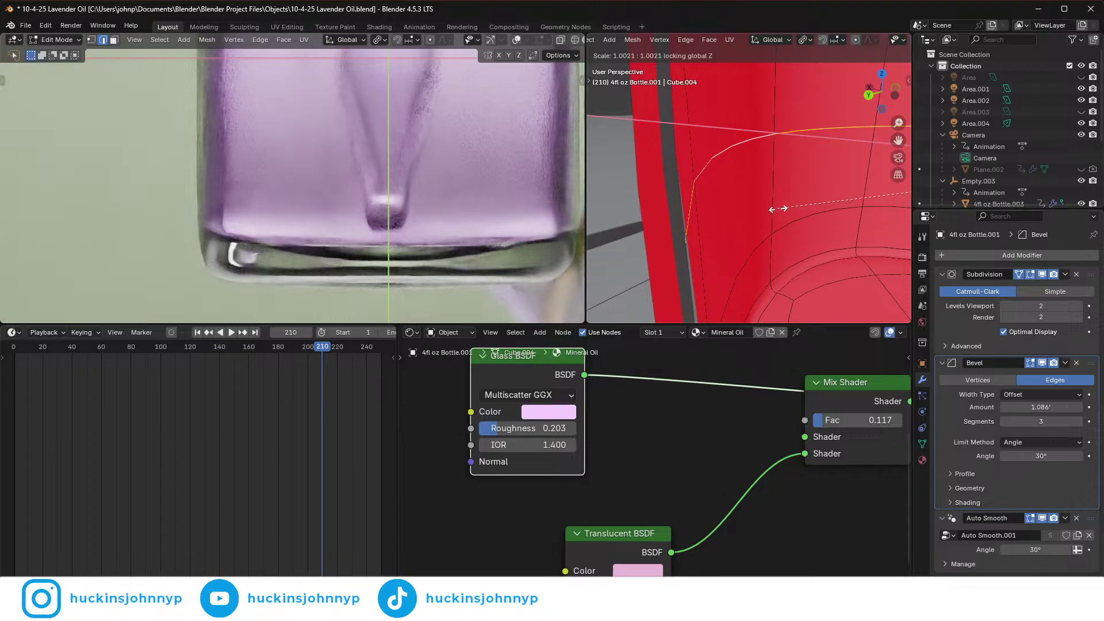
click(728, 212)
- Select the next edge loop up the oil's side wall and widen it slightly in X and Y, with the Z axis locked
scroll(728, 200, down, 4)
shift+middle_drag(728, 200, 726, 235)
scroll(726, 235, up, 5)
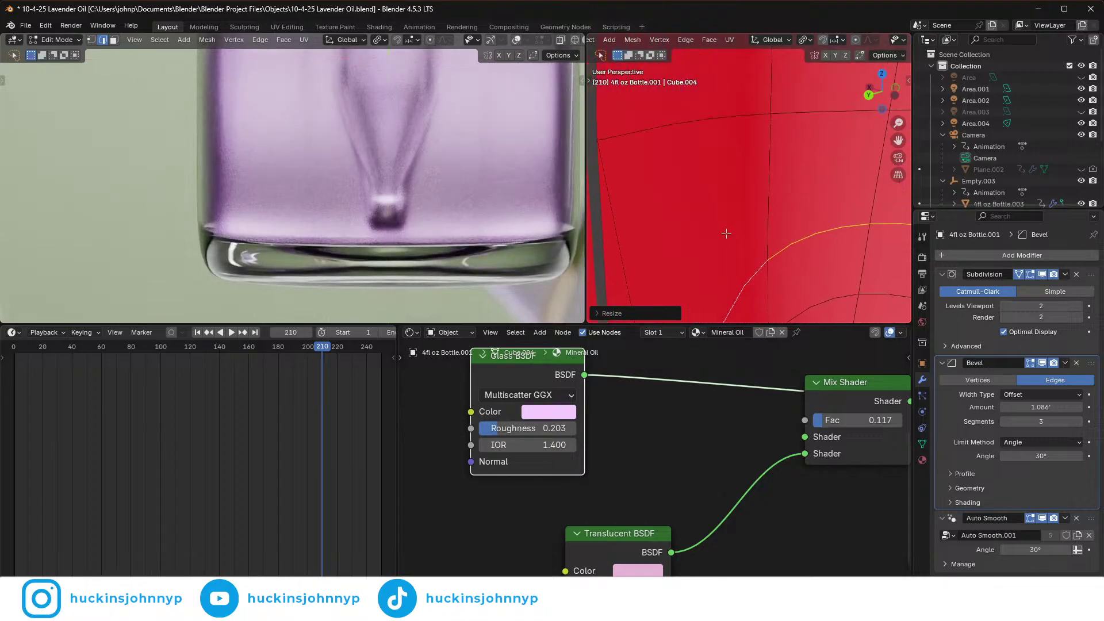
alt+click(653, 131)
scroll(660, 103, down, 3)
shift+middle_drag(658, 102, 707, 176)
scroll(707, 176, up, 2)
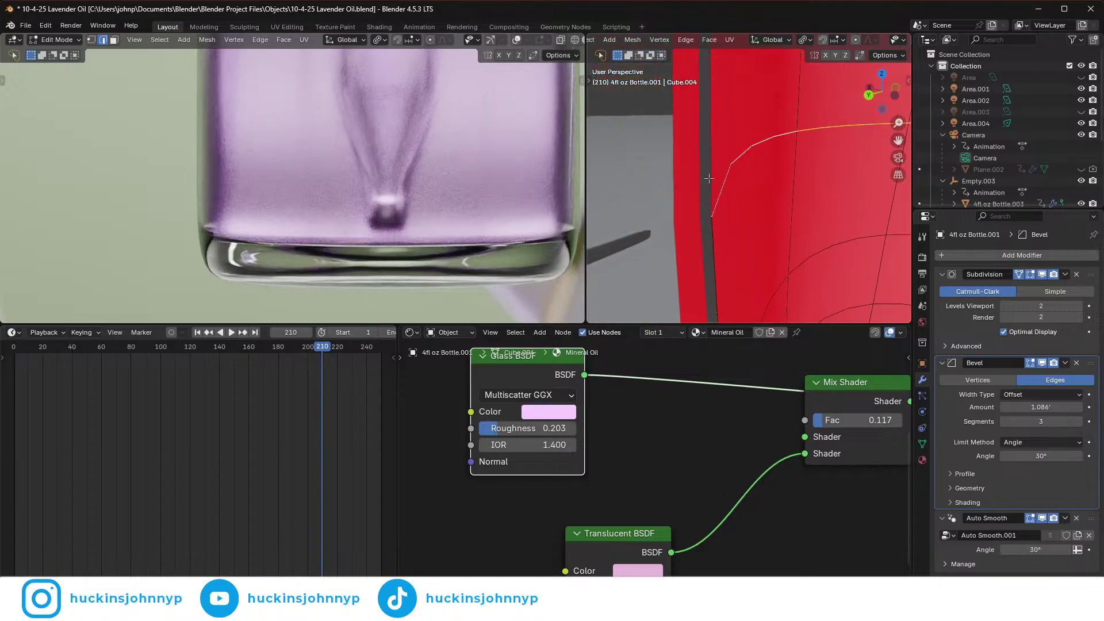
key(s)
key(shift+z)
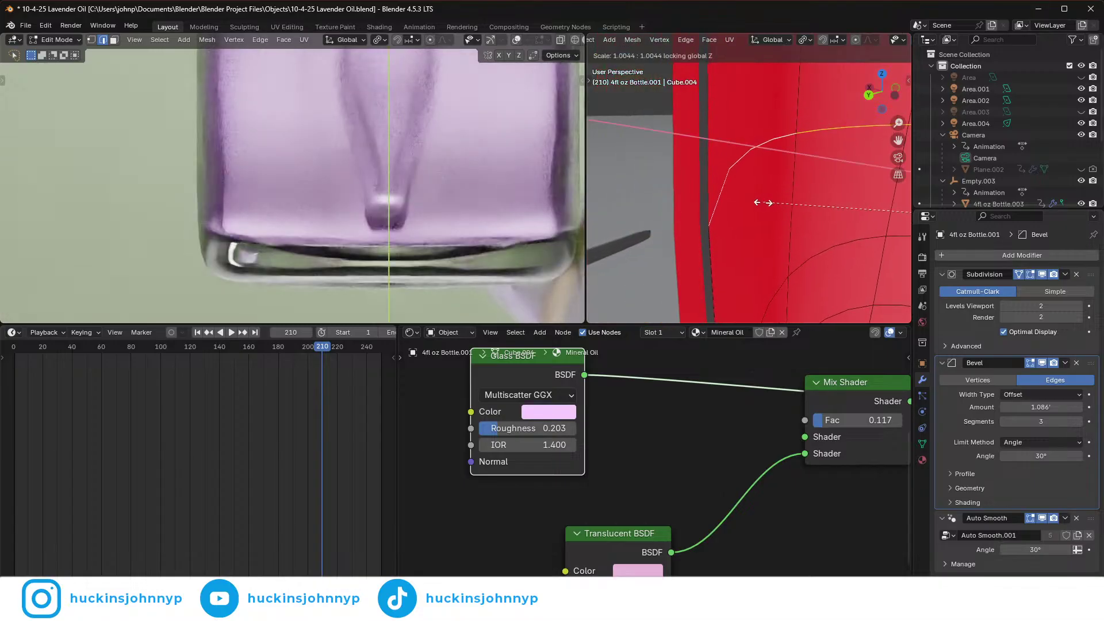
click(736, 203)
- Widen the edge loop where the oil's side wall curves into the shoulder slightly in X and Y, keeping its height fixed
scroll(770, 211, up, 1)
shift+middle_drag(769, 211, 767, 280)
scroll(767, 280, down, 1)
alt+click(733, 189)
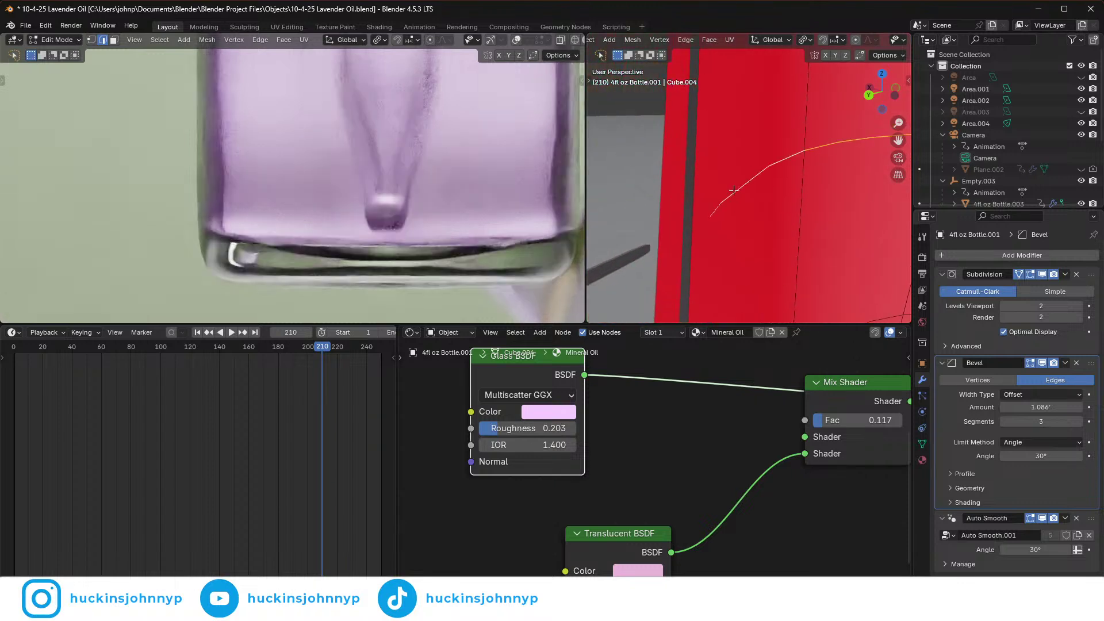
shift+middle_drag(795, 219, 791, 246)
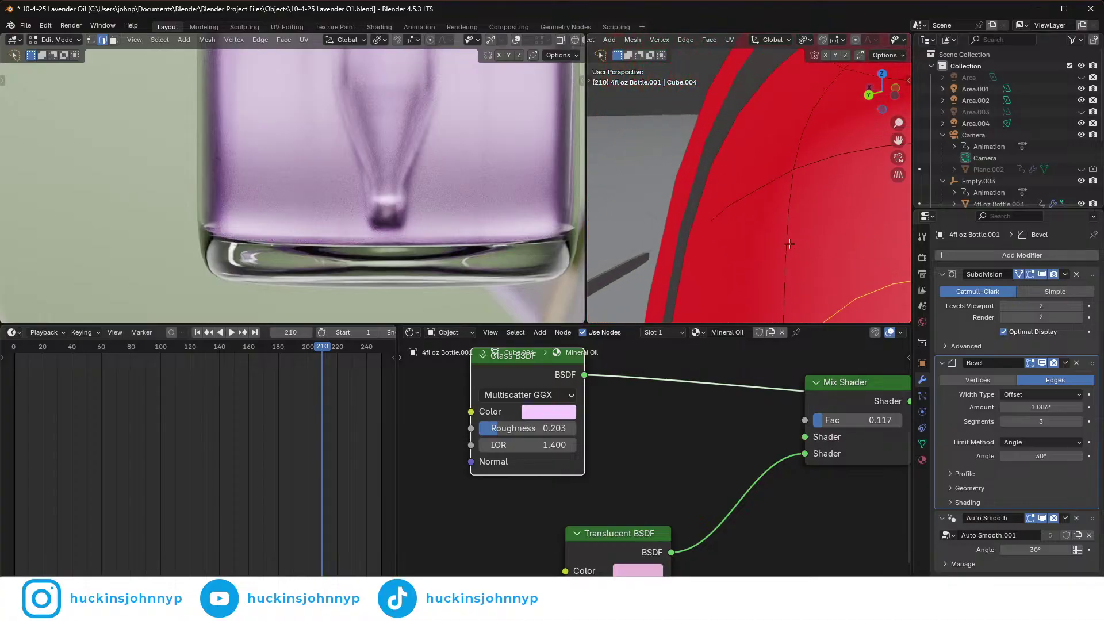
alt+click(750, 196)
key(s)
key(shift+z)
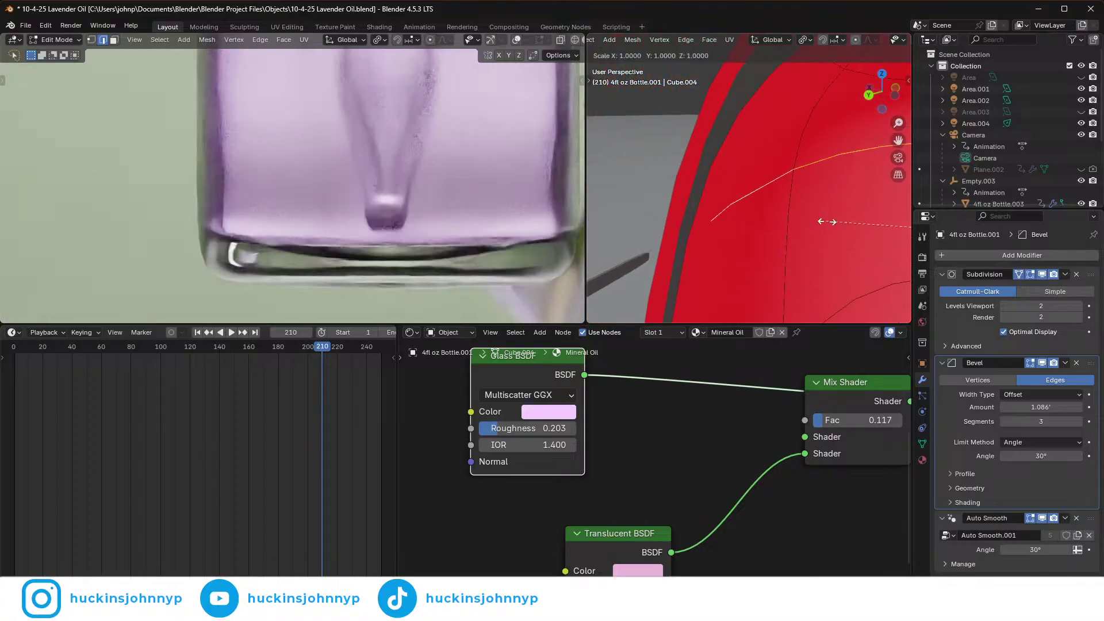
click(755, 219)
- Scale the oil's upper shoulder edge loop to about 1.015 in X and Y, then raise it about 0.005' along Z
mouse_move(764, 223)
middle_down()
mouse_move(752, 241)
mouse_move(752, 226)
mouse_move(760, 247)
mouse_move(771, 241)
middle_up()
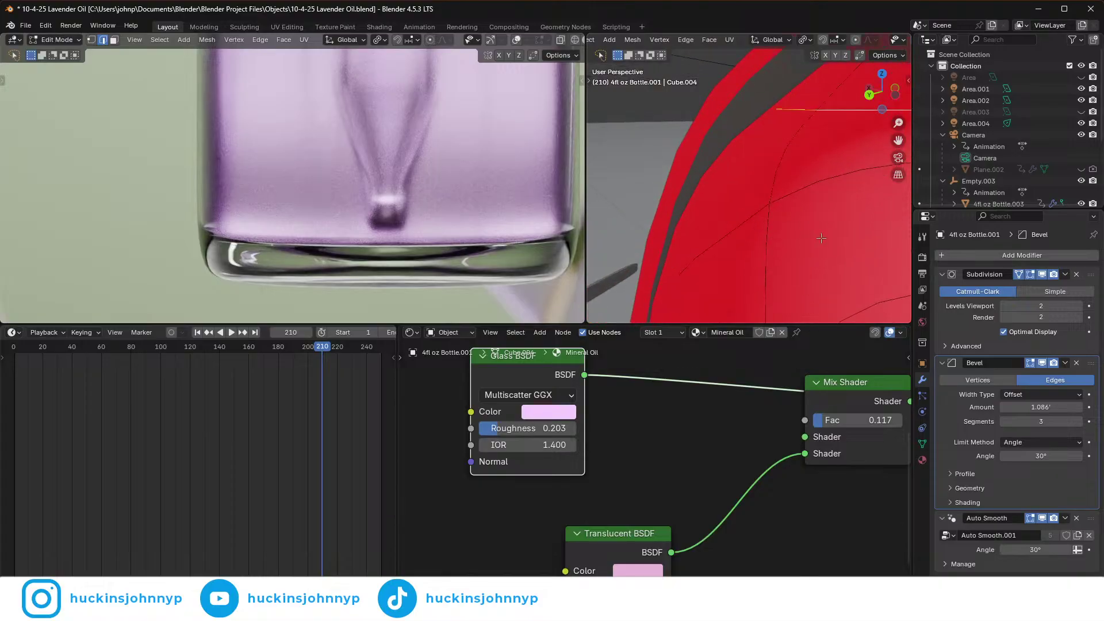
key(s)
key(shift+z)
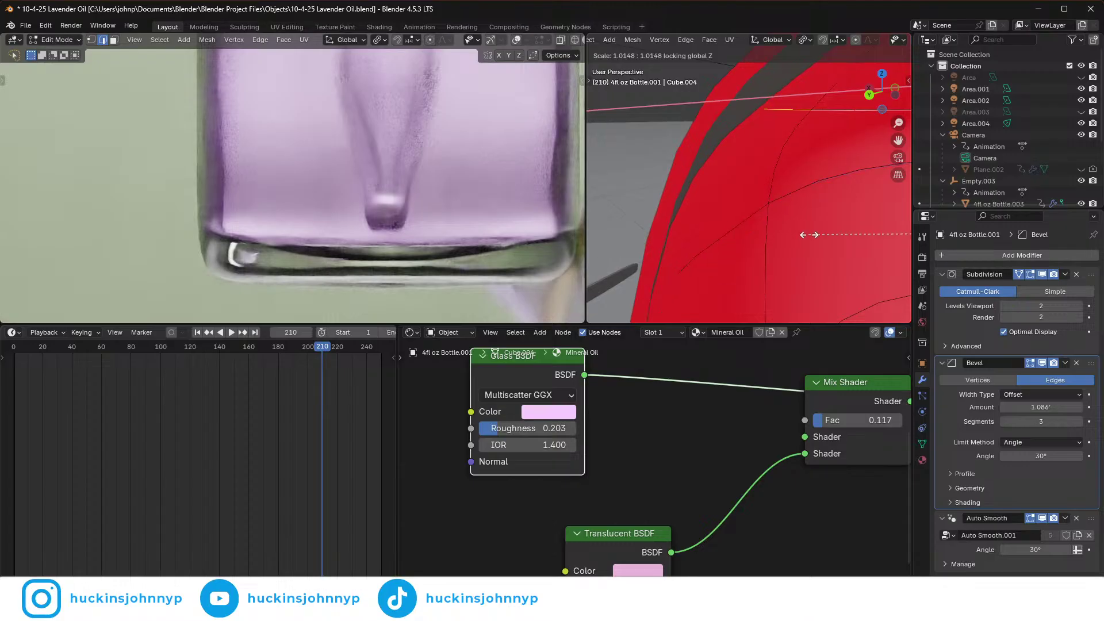
key(g)
key(z)
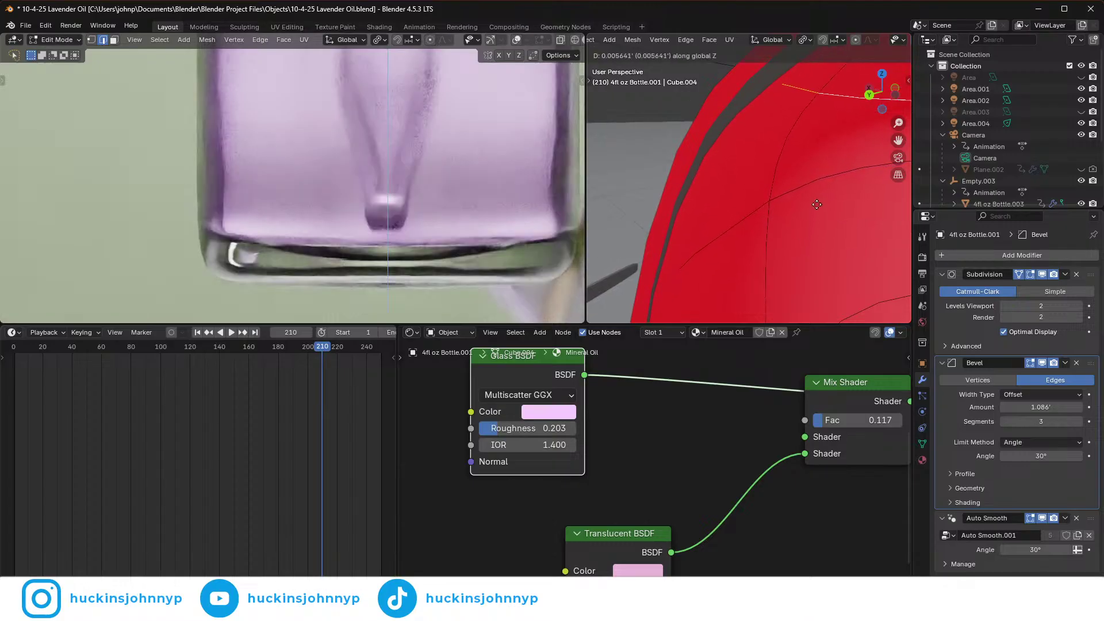
click(801, 210)
- Raise the oil's upper shoulder edge loop further along Z, by about 0.004' and then by another small amount
scroll(793, 223, up, 4)
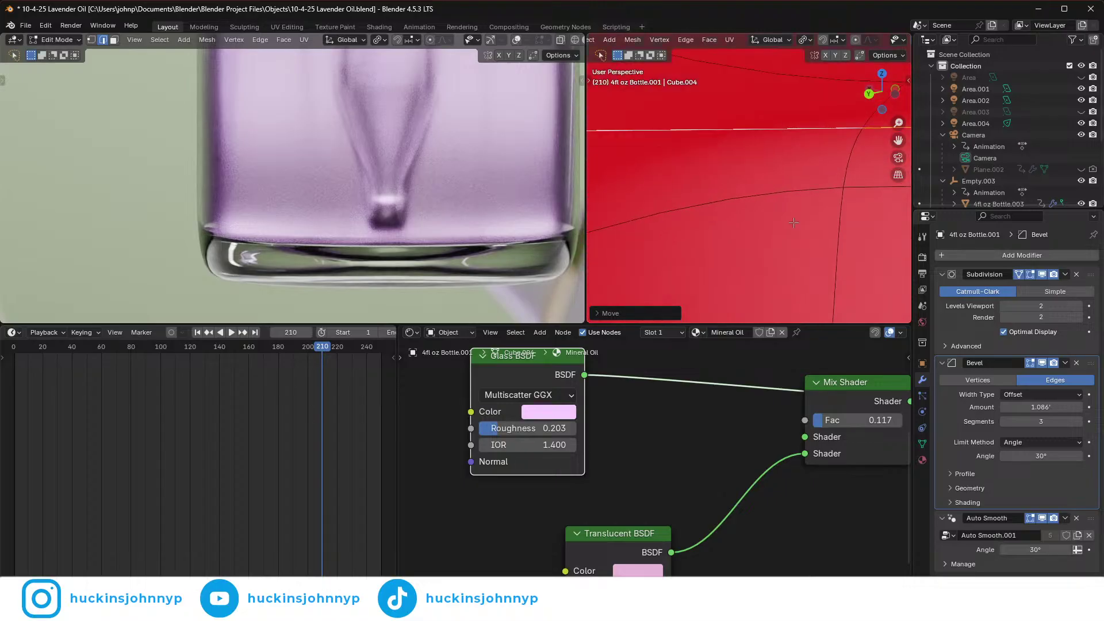
middle_drag(746, 71, 767, 185)
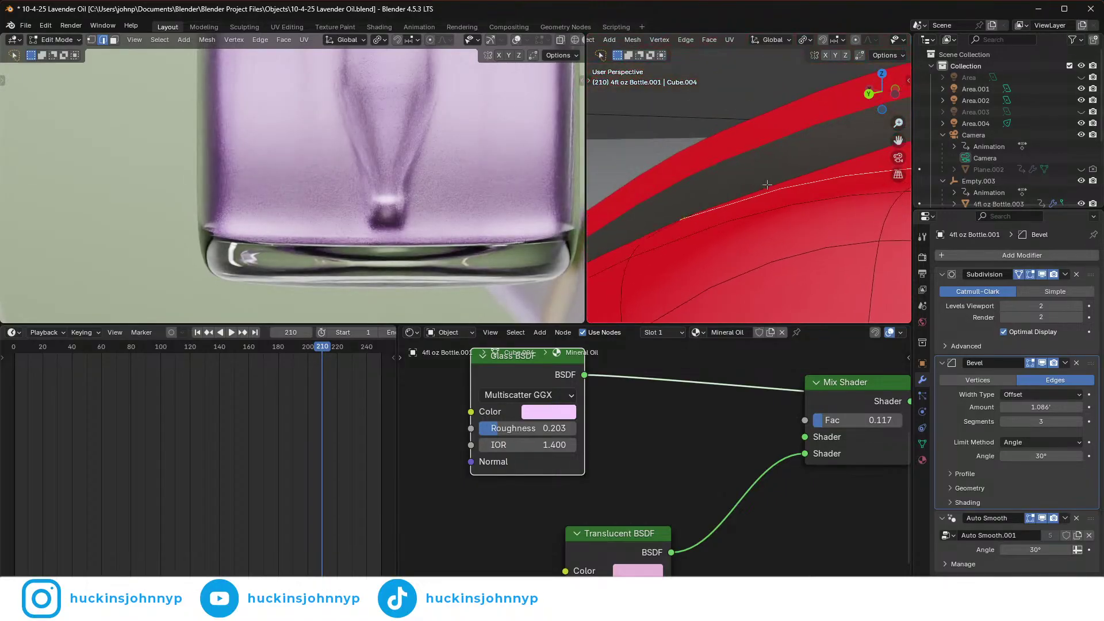
key(g)
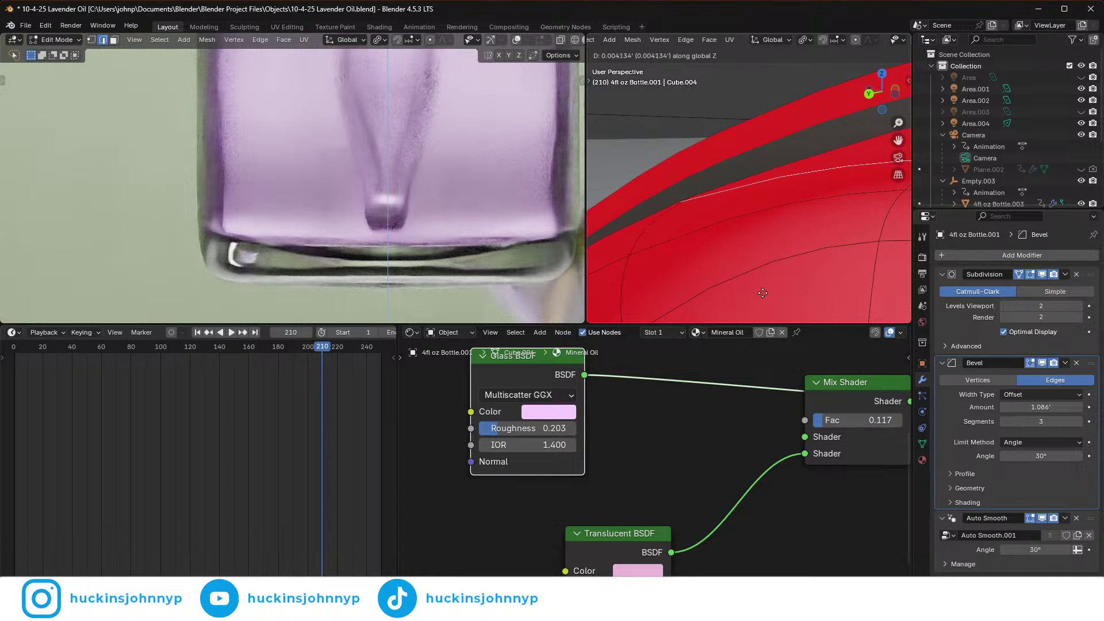
click(759, 280)
key(g)
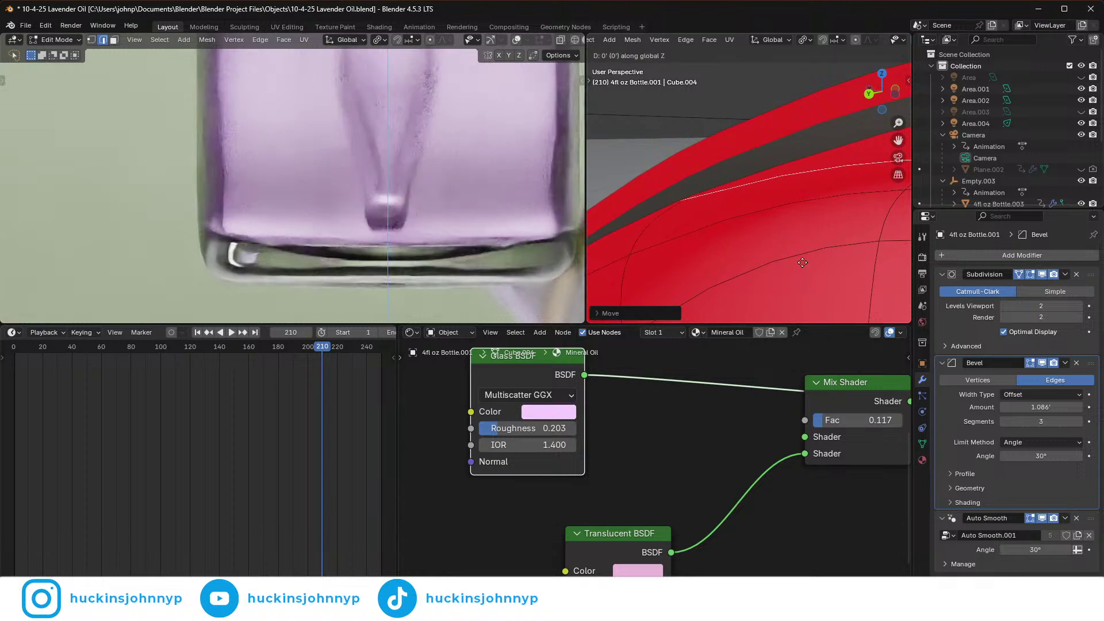
click(817, 189)
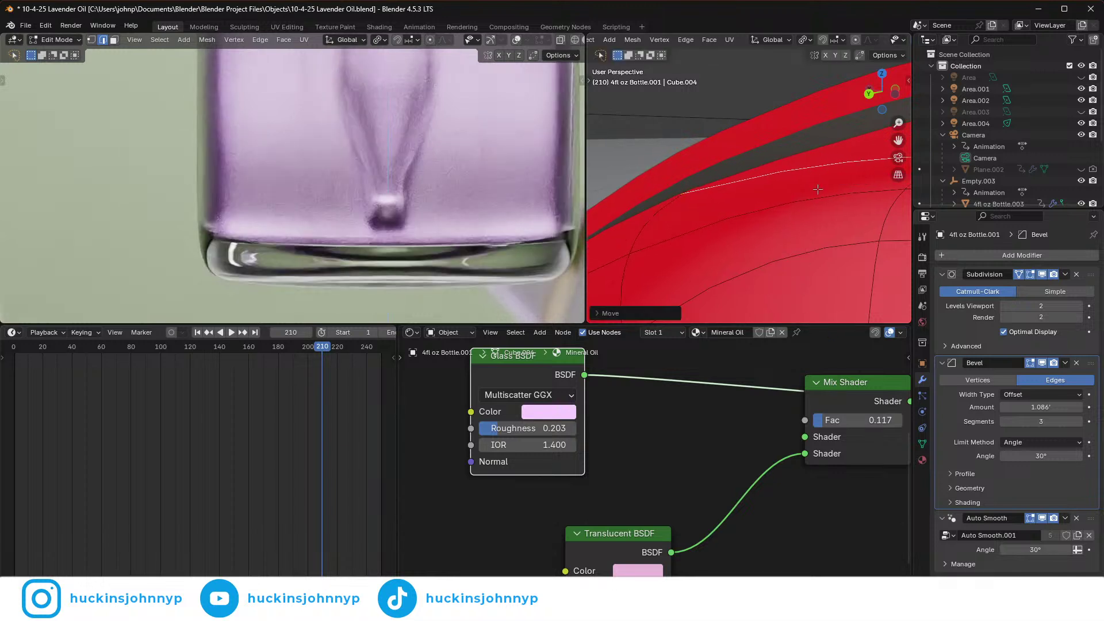
- Select the edge loop just below the oil's upper shoulder loop and slightly adjust its scale
click(808, 283)
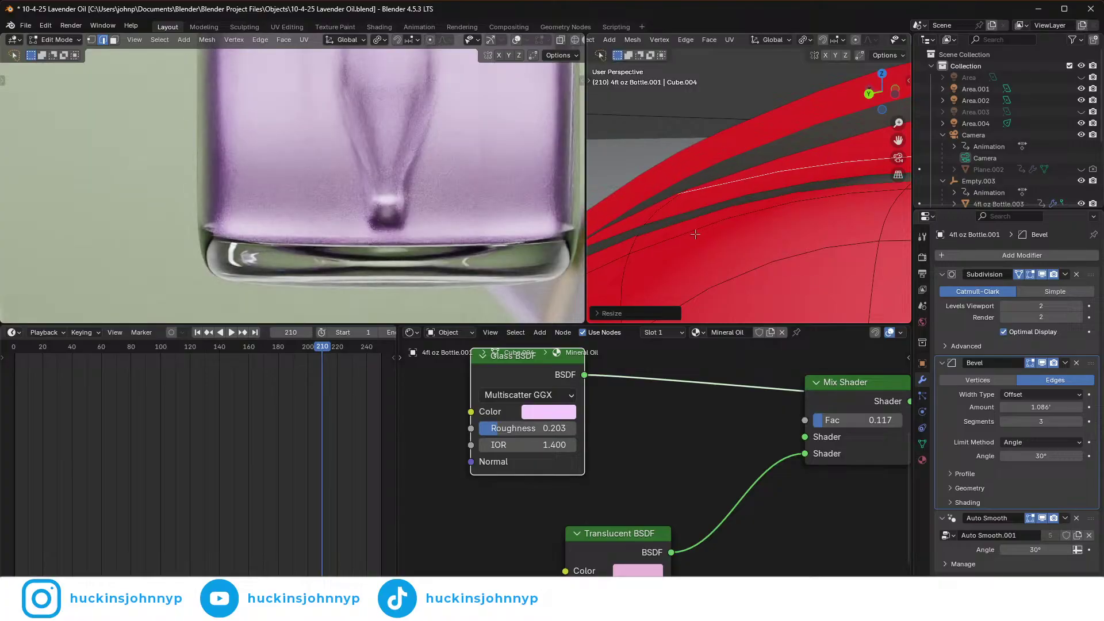
key(s)
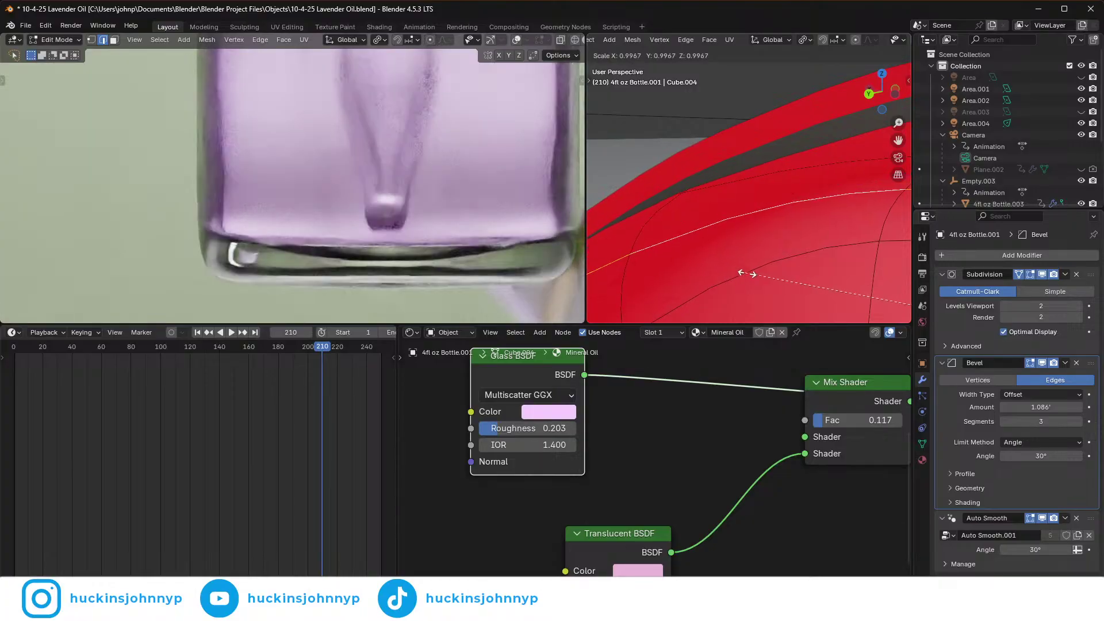
click(829, 281)
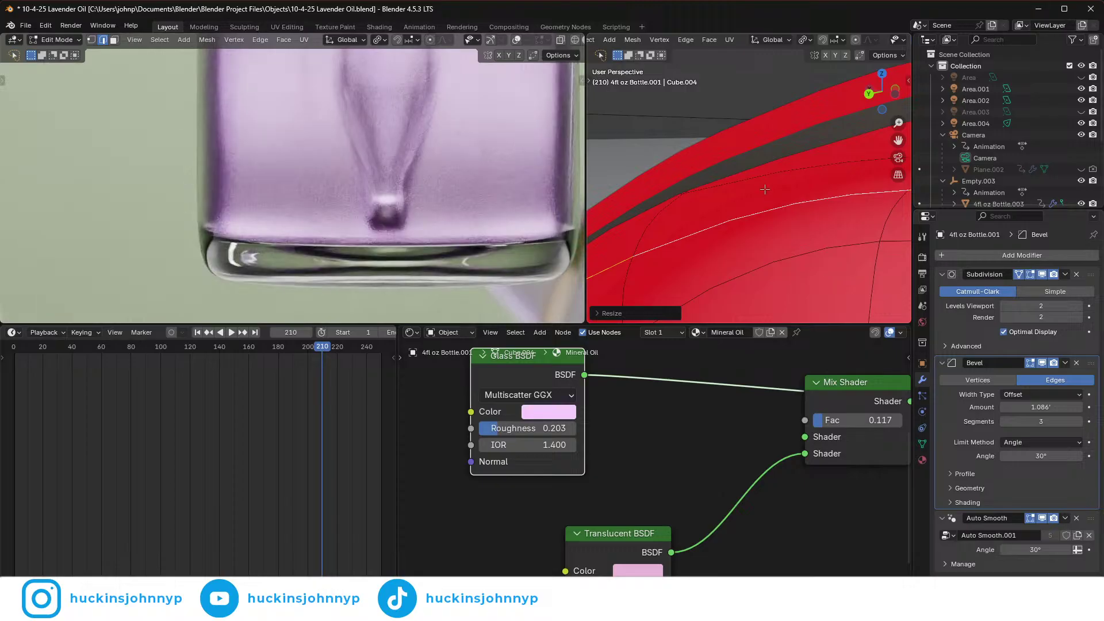
- Raise the short edge at the rounded corner of the oil's top about 0.006' along Z to meet the glass
middle_drag(827, 257, 831, 261)
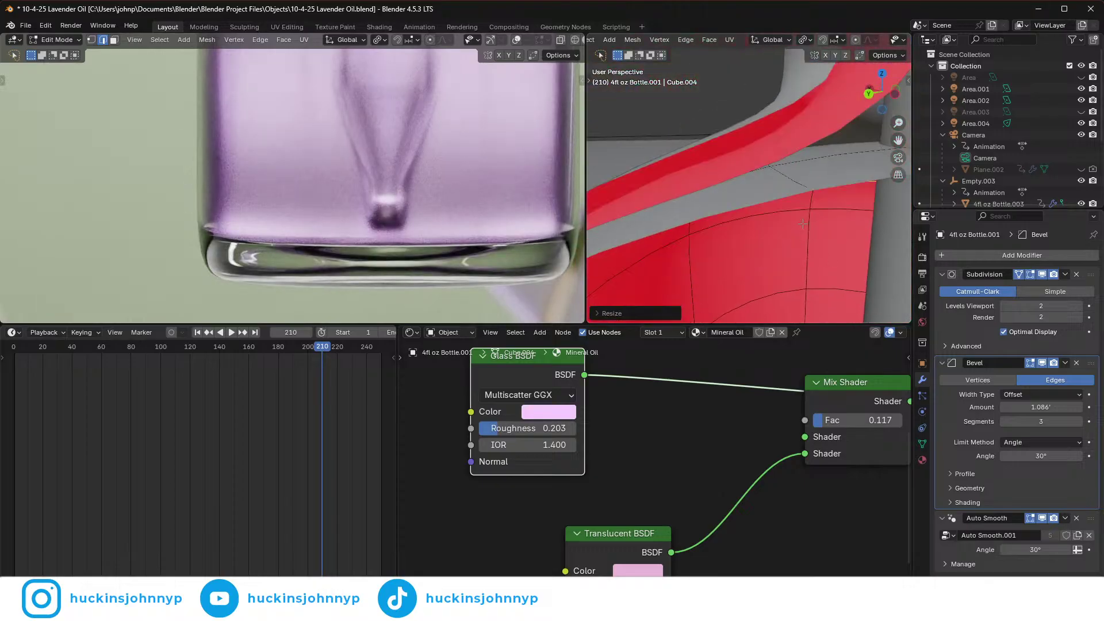
scroll(816, 207, up, 2)
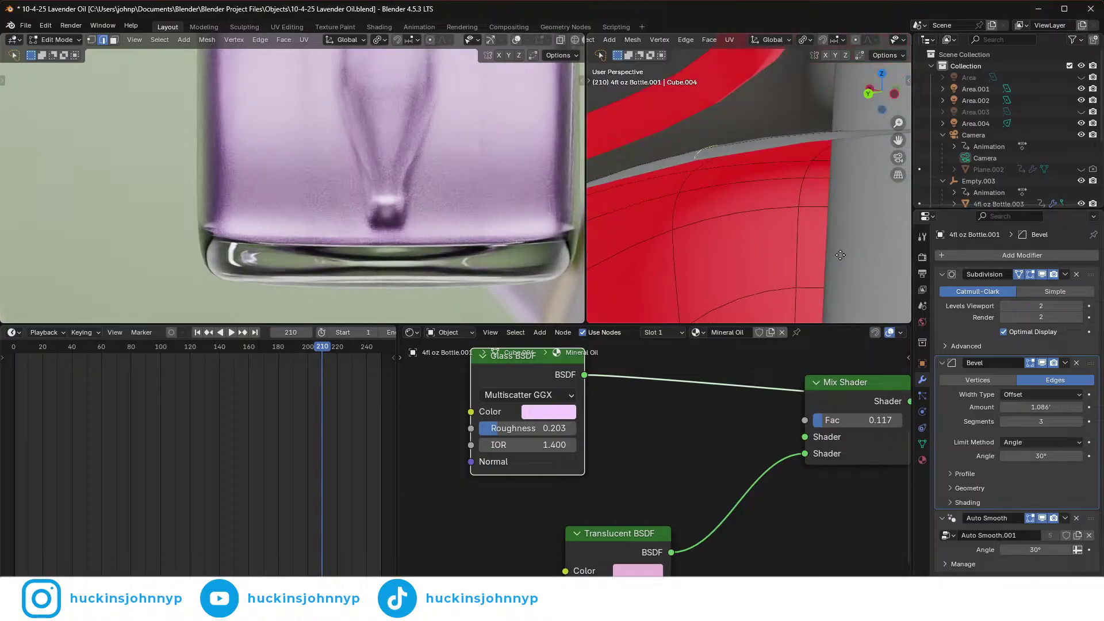
key(g)
key(z)
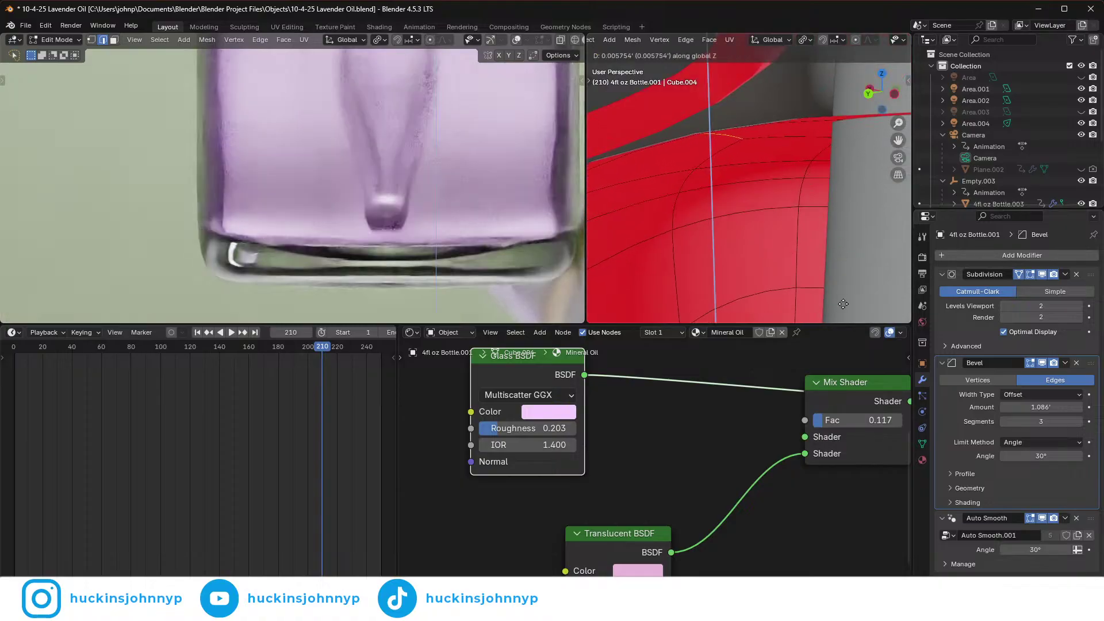
click(831, 280)
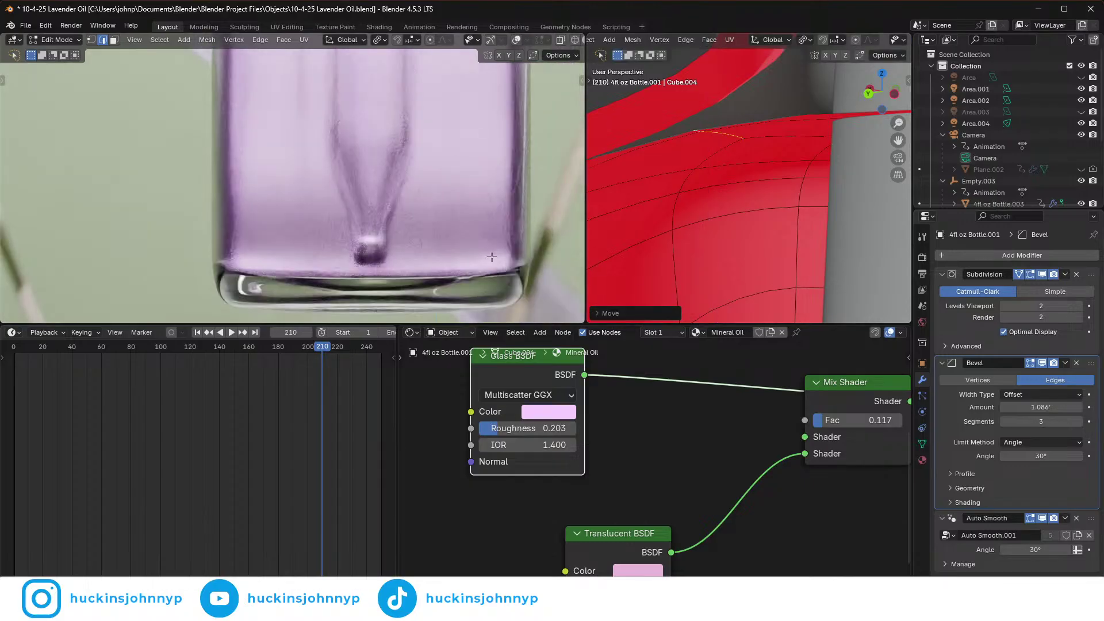
- Check the whole rendered bottle, then switch to PureRef, paste the purple dropper bottle reference and place it beside the other images
scroll(491, 255, down, 2)
scroll(491, 256, down, 5)
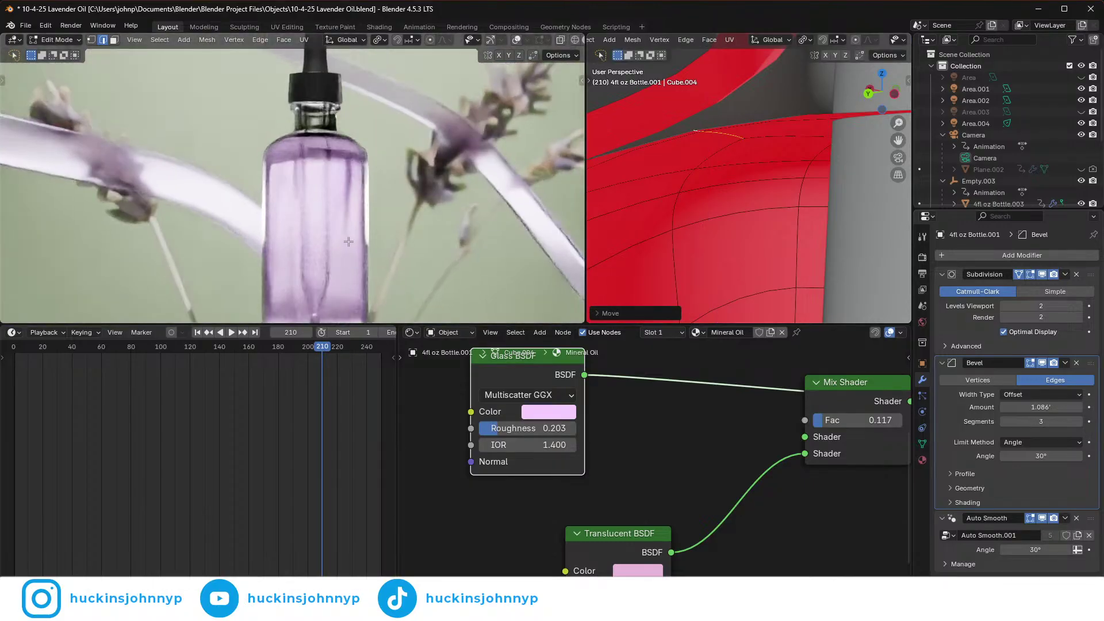
key(alt+Tab)
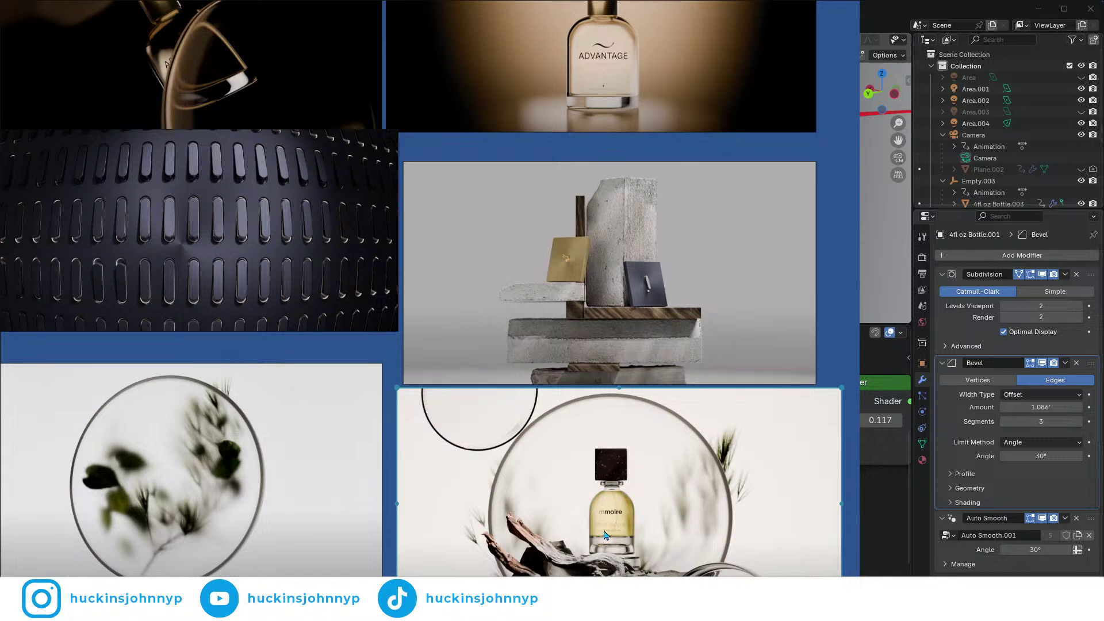
key(alt+Tab)
middle_drag(289, 200, 374, 277)
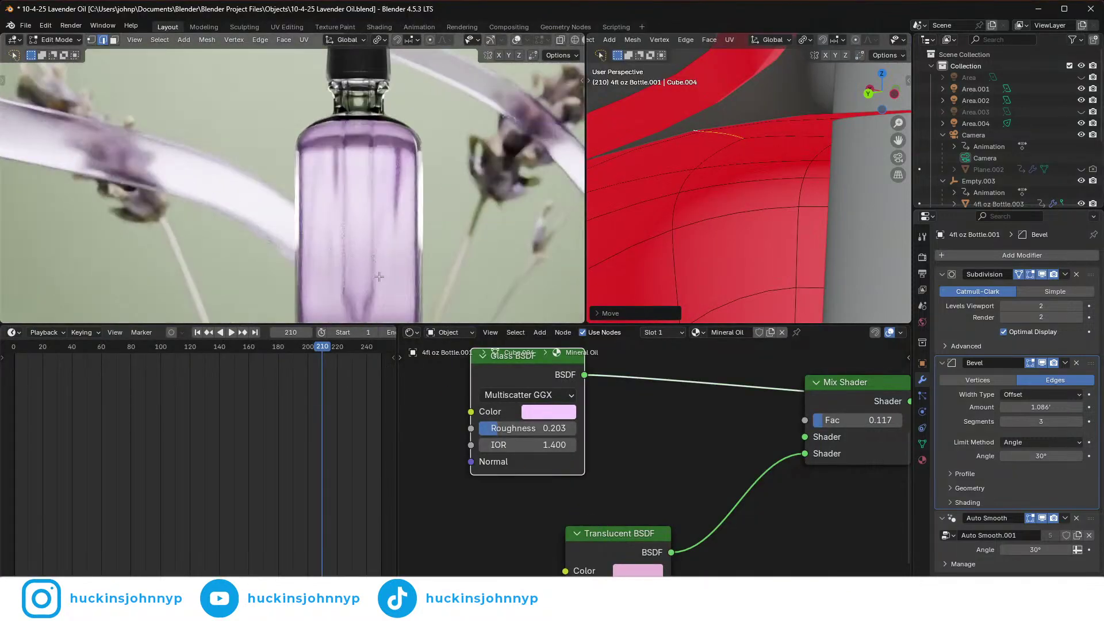
key(alt+Tab)
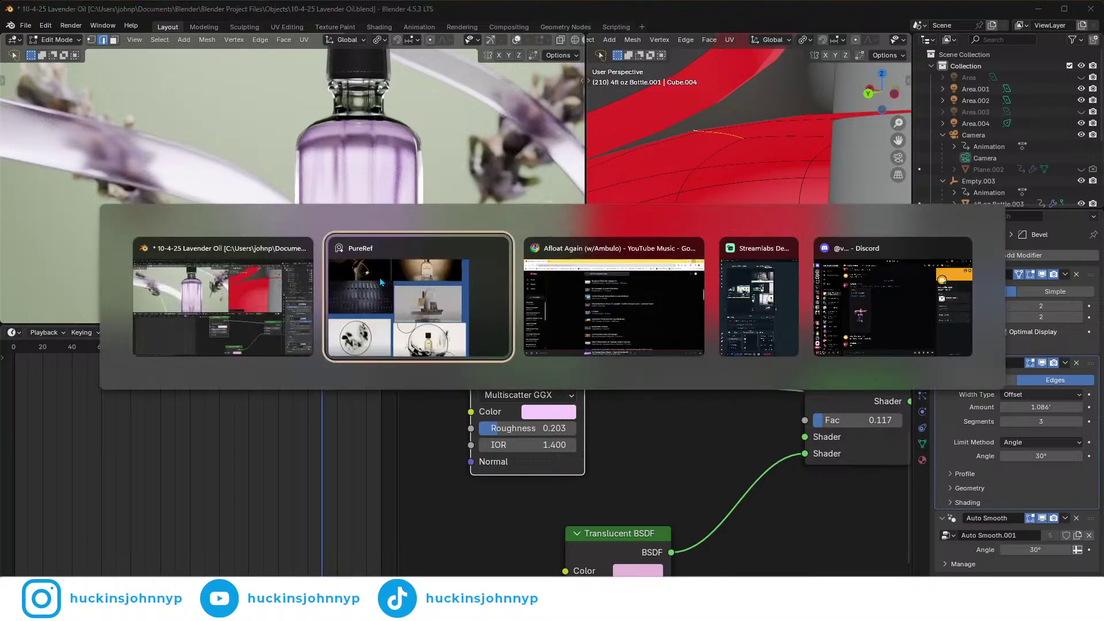
key(ctrl+v)
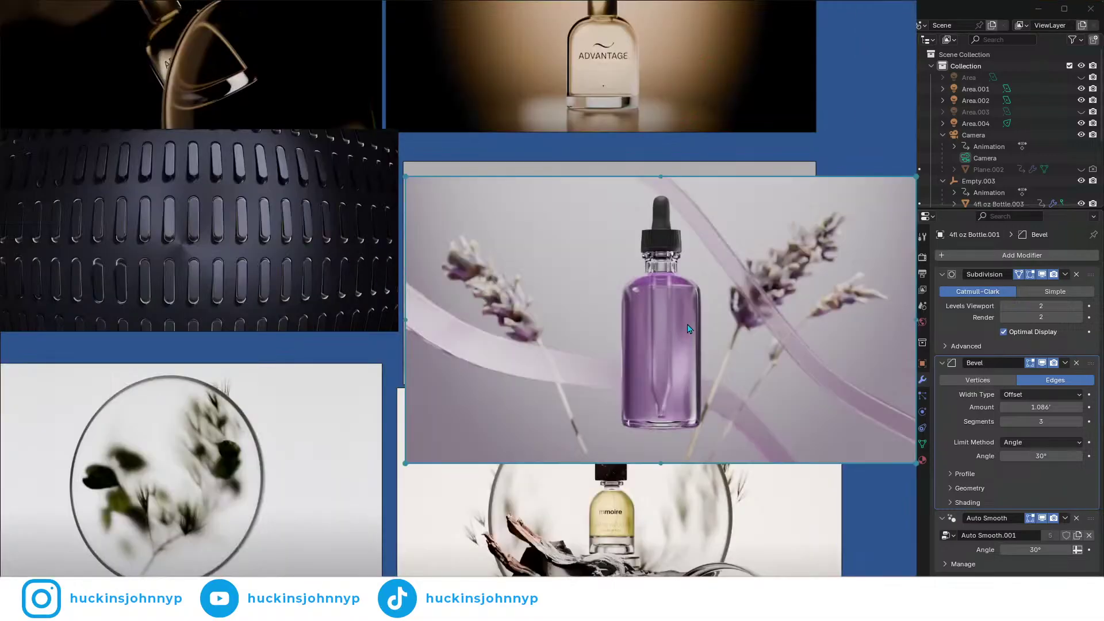
drag(631, 344, 982, 314)
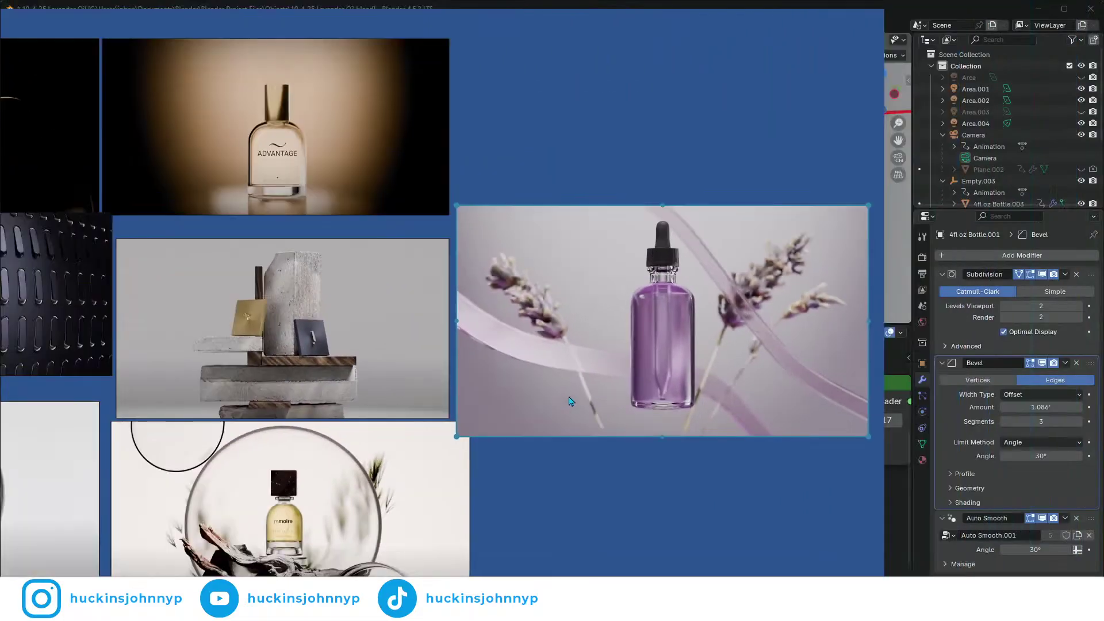
drag(624, 354, 637, 348)
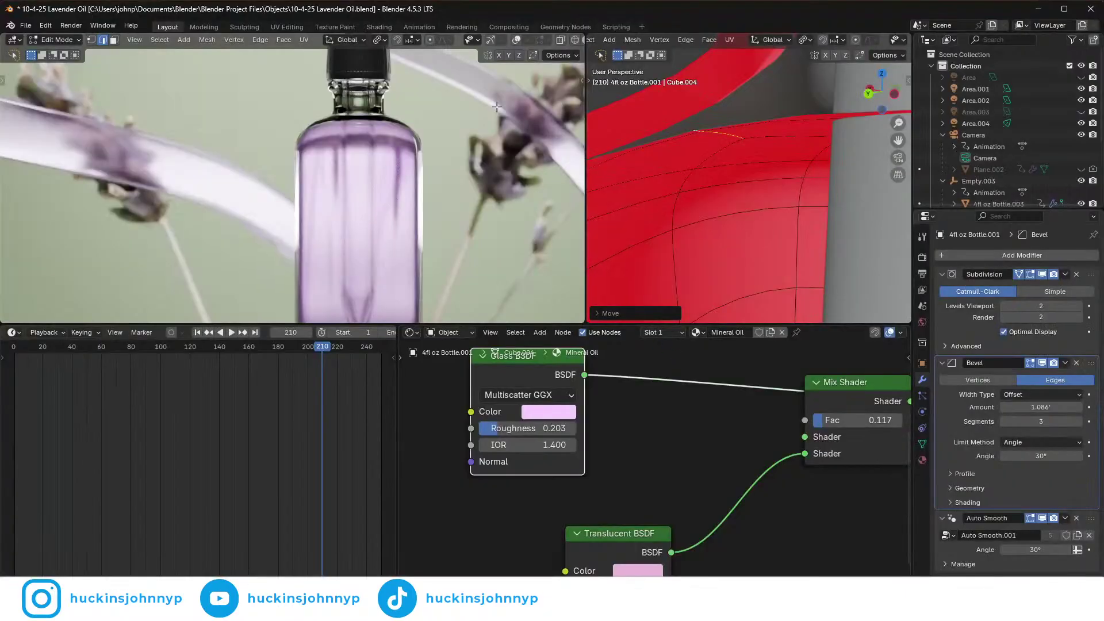
- In Blender, try the Mineral Oil material's Glass BSDF with roughness 0 and IOR 1.6
scroll(361, 190, down, 3)
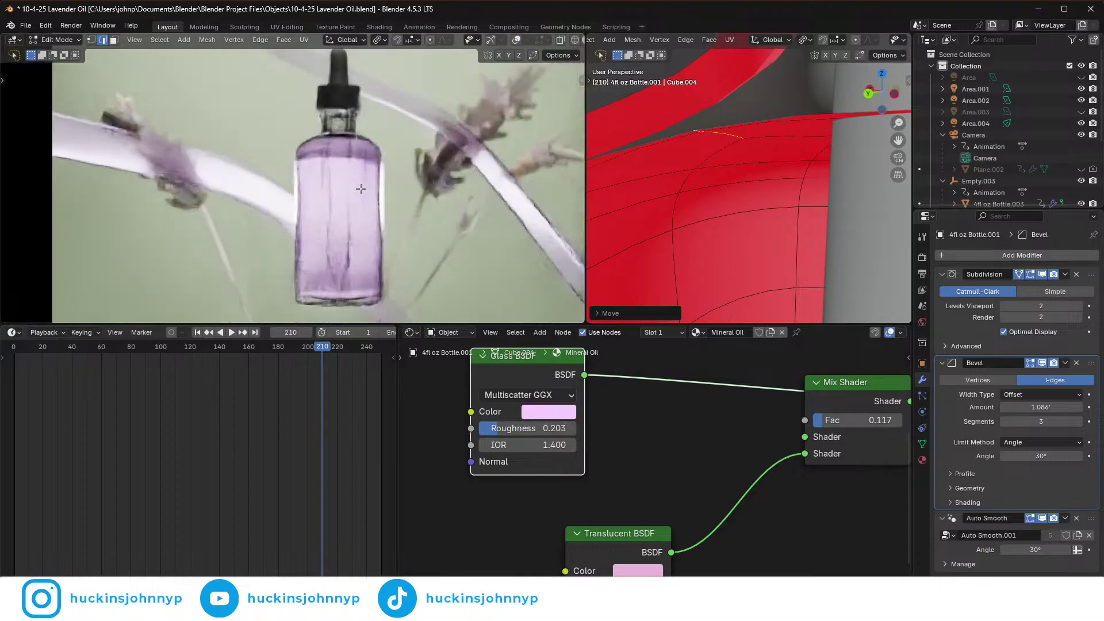
drag(517, 428, 486, 428)
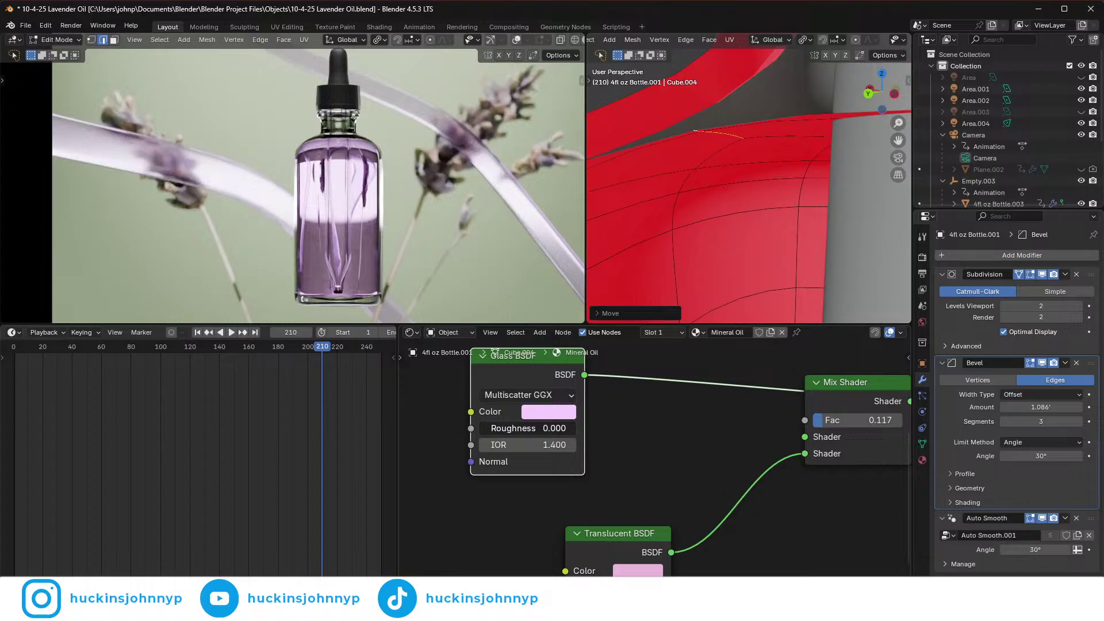
click(523, 444)
text(2.6)
key(Return)
click(523, 445)
text(1.1)
key(Return)
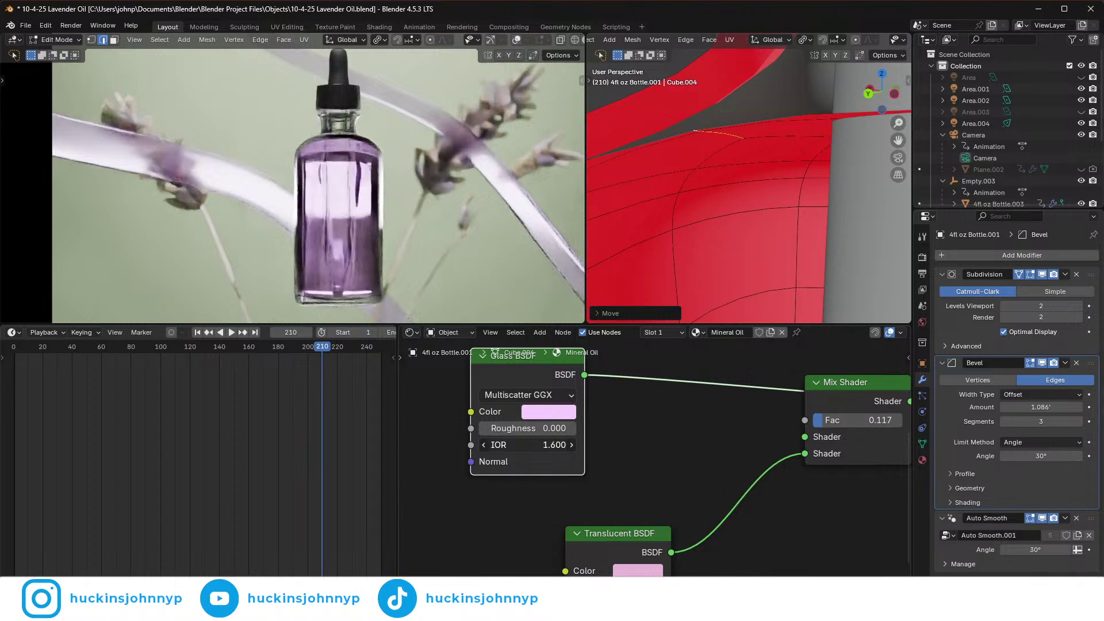
- Set the Mineral Oil Glass BSDF's IOR to 1.07 and its roughness to about 0.162, and play the animation to review the render
drag(523, 445, 502, 444)
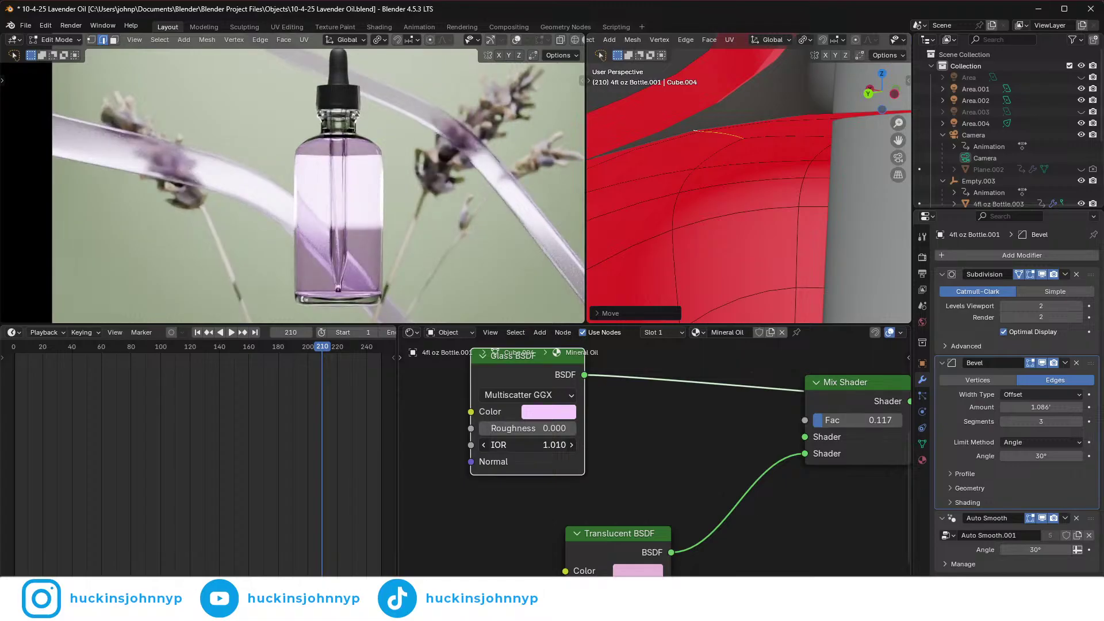
mouse_move(506, 445)
mouse_down()
mouse_move(528, 428)
mouse_move(506, 429)
mouse_move(528, 445)
mouse_move(512, 445)
mouse_move(516, 427)
mouse_move(507, 444)
mouse_up()
scroll(338, 246, down, 1)
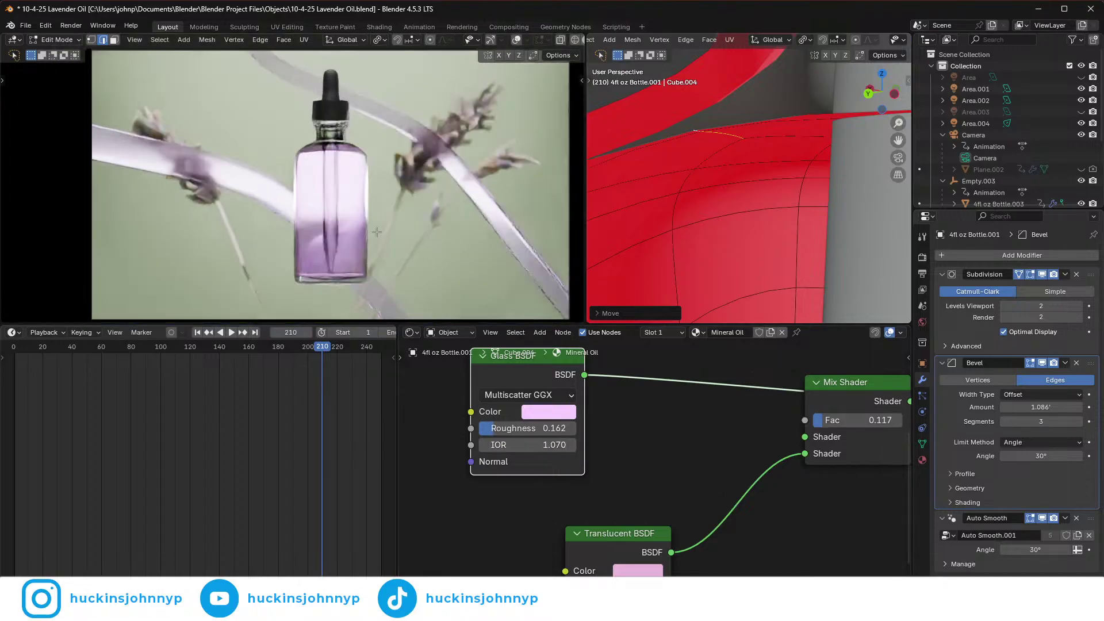
scroll(338, 246, down, 1)
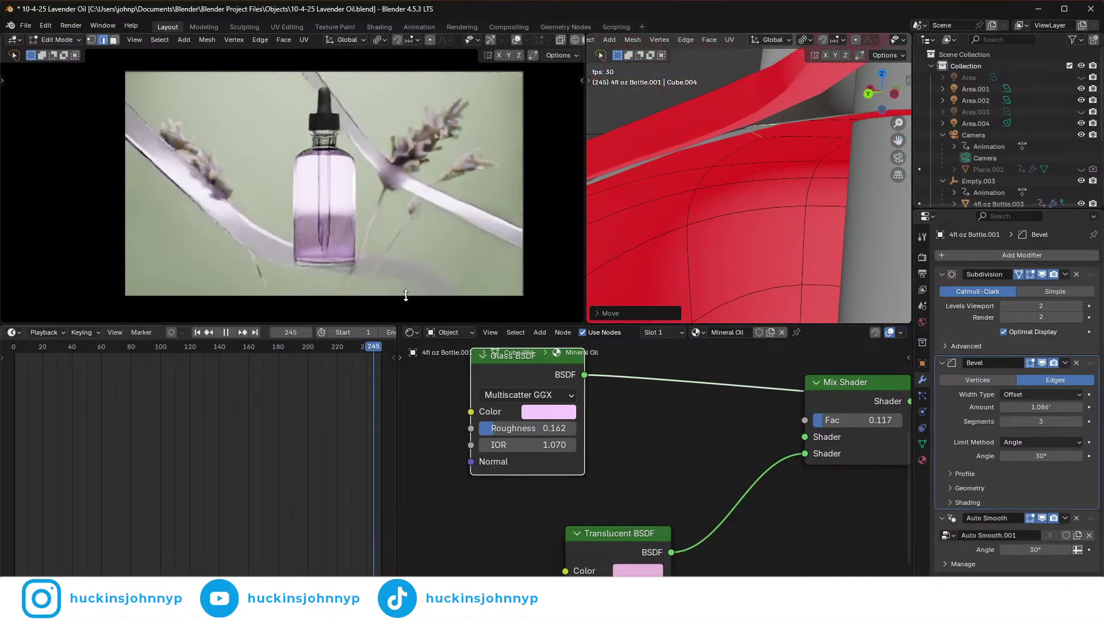
key(space)
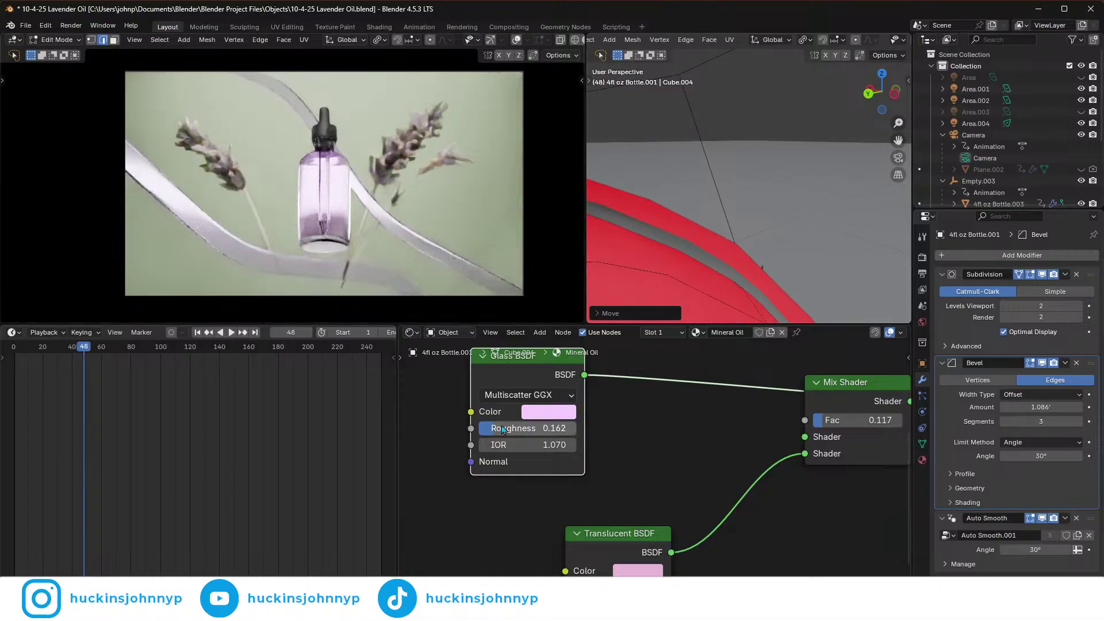
- Try IOR values of 1.56 and 2 on the Mineral Oil Glass BSDF, then settle on 1.4
drag(521, 445, 529, 445)
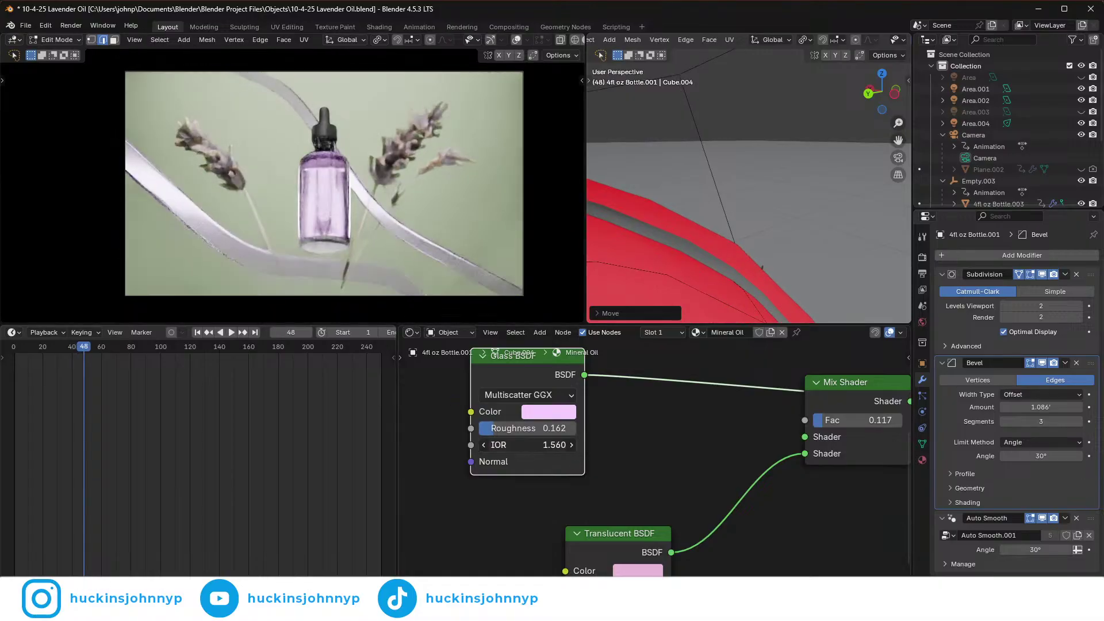
drag(528, 445, 536, 445)
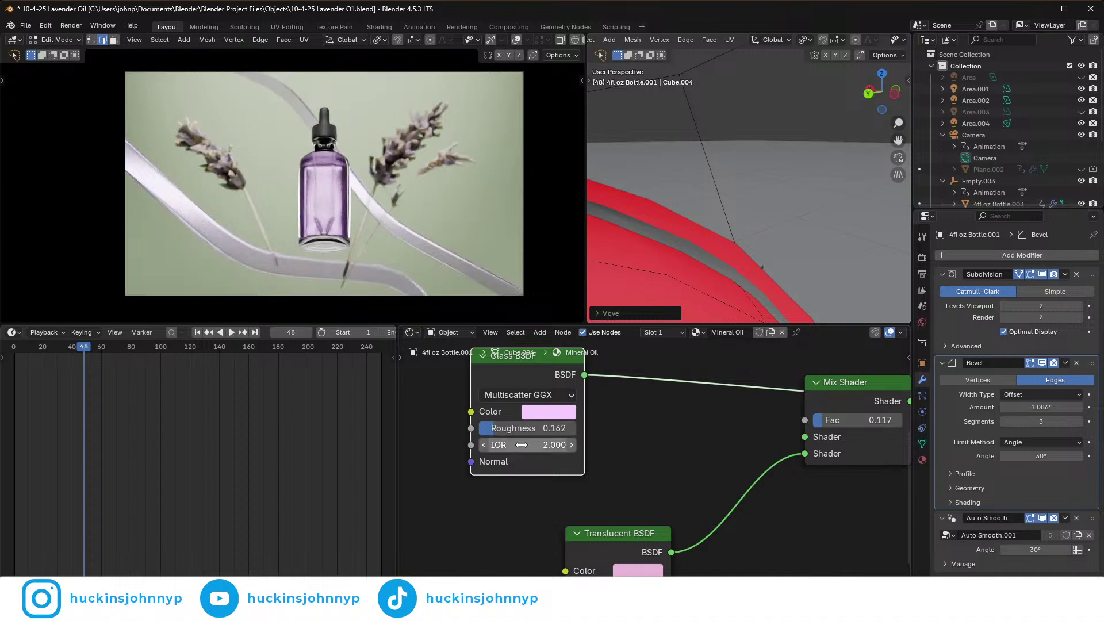
key(space)
key(space)
drag(535, 428, 520, 448)
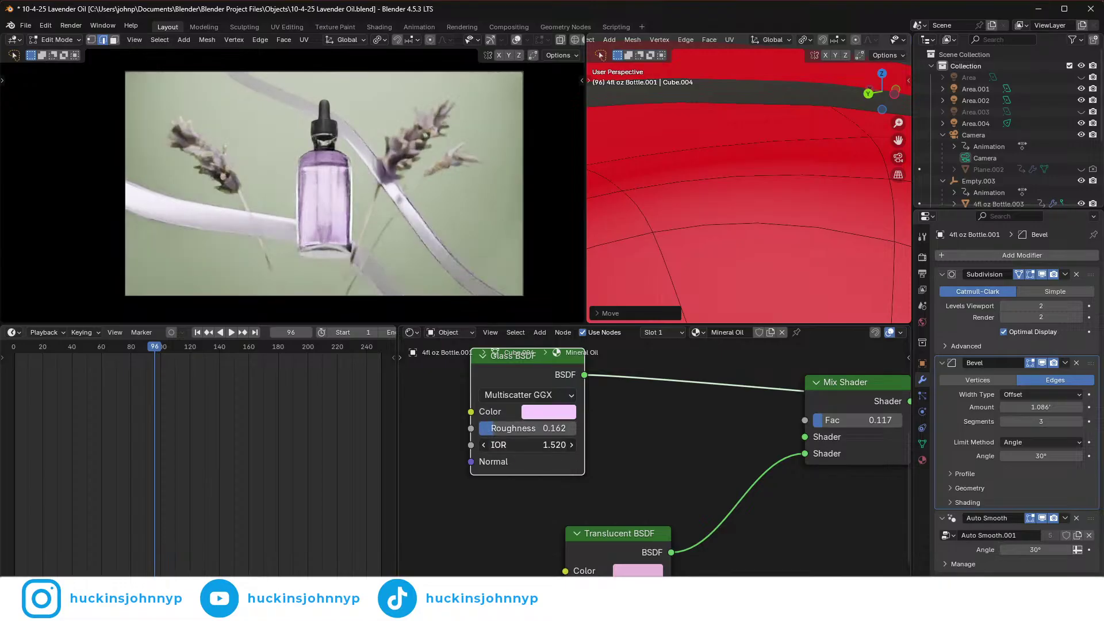
drag(520, 449, 512, 448)
- Play the animation in short stretches, pausing to examine how the oil and glass render at different frames
key(space)
key(space)
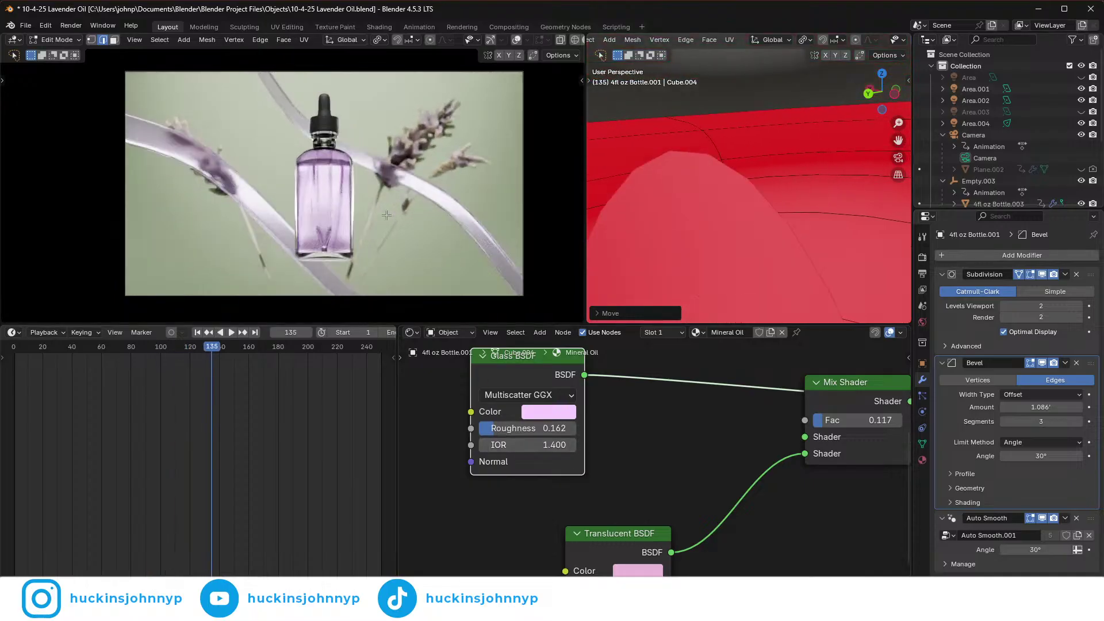
key(space)
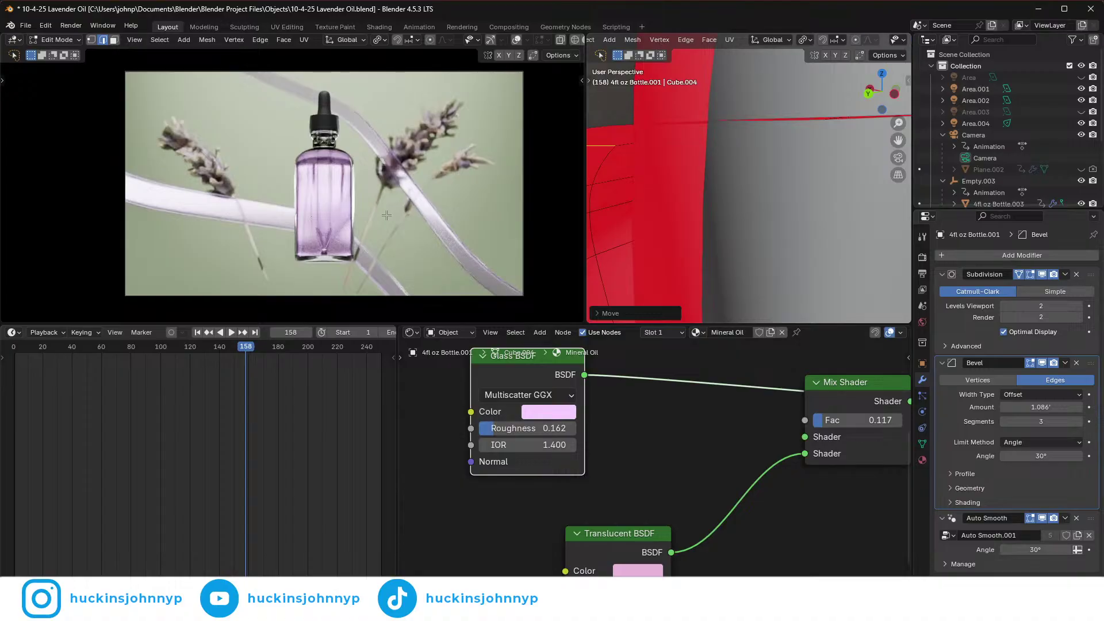
key(space)
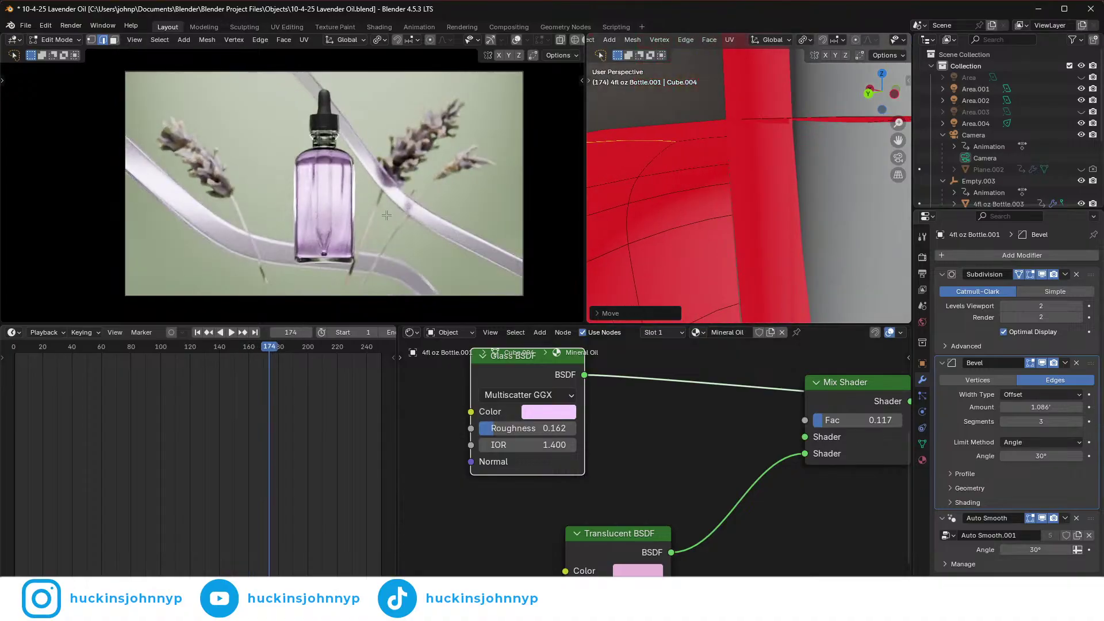
key(space)
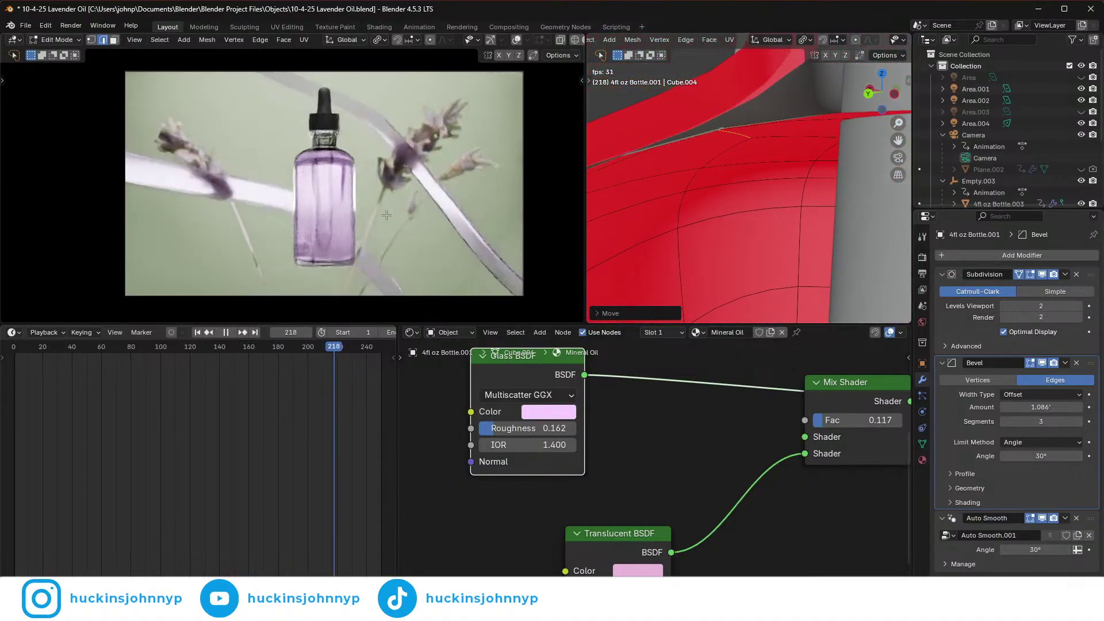
key(space)
key(space)
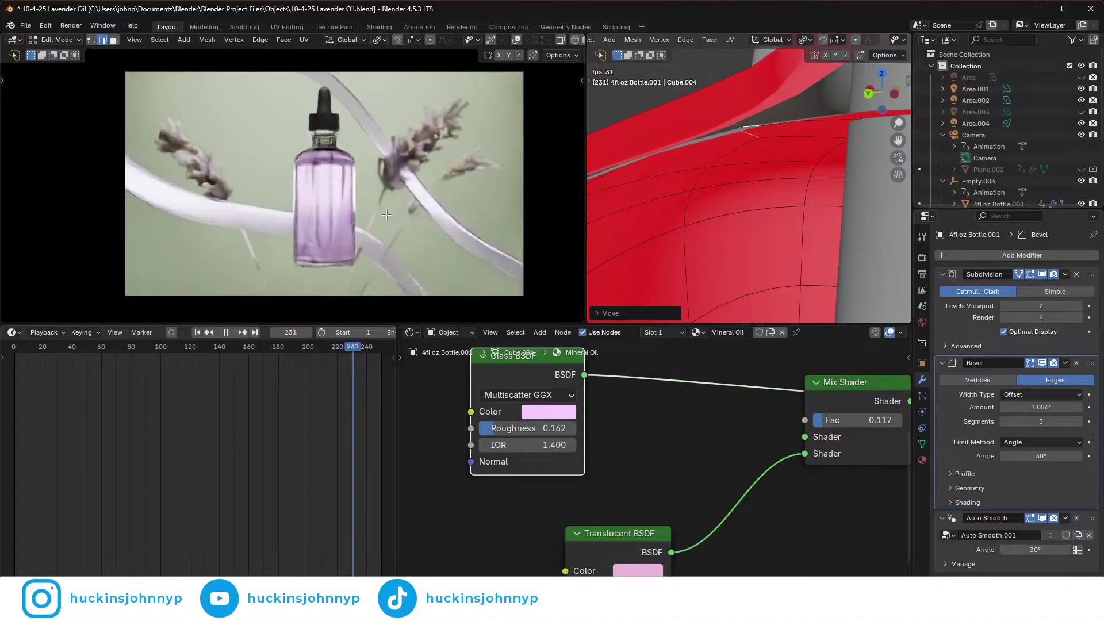
key(space)
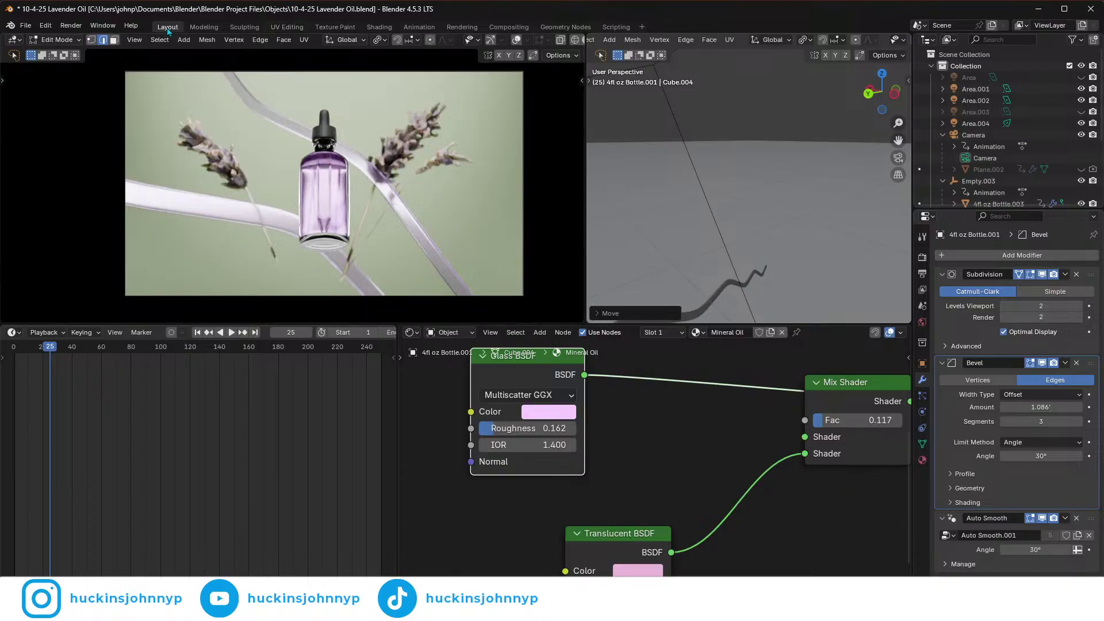
- Show the camera render large in the Modeling workspace and capture a screenshot of the full rendered frame
click(204, 27)
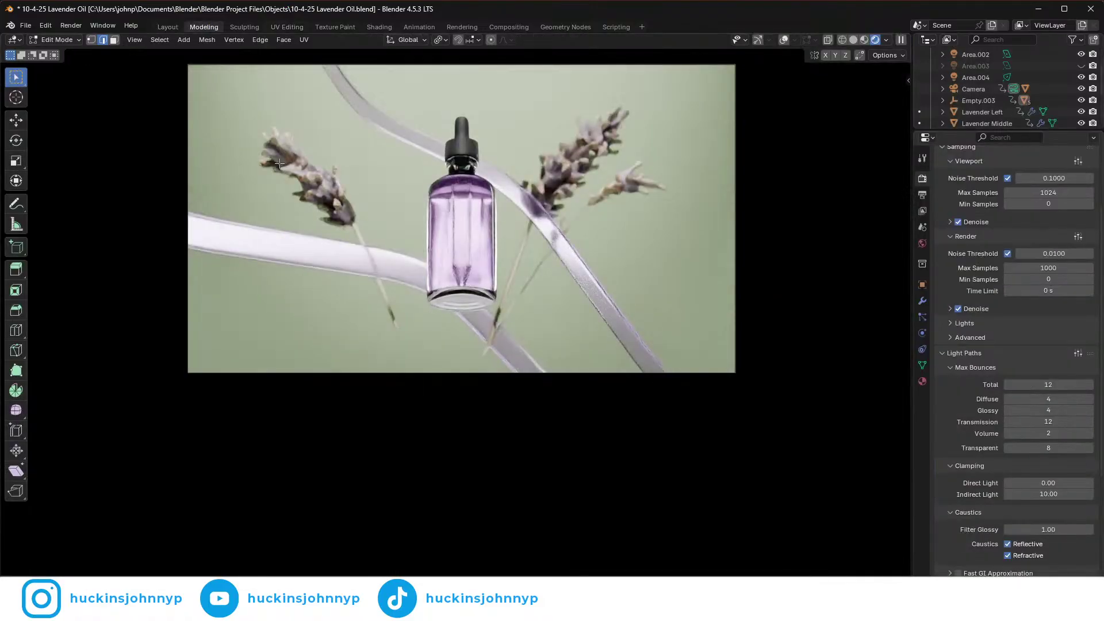
scroll(384, 190, up, 5)
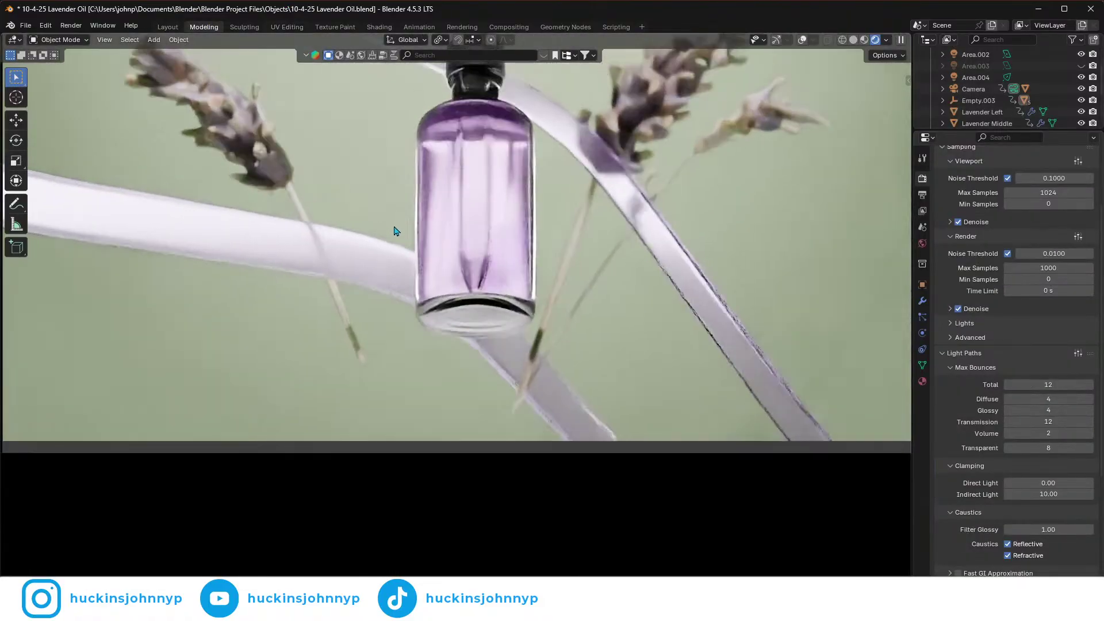
scroll(404, 344, down, 5)
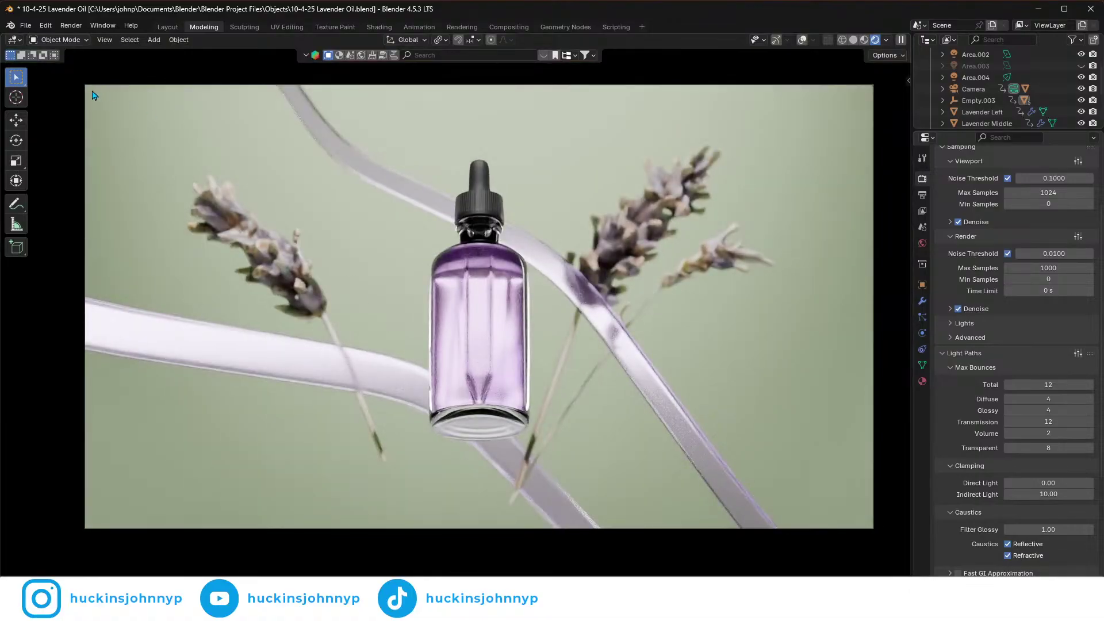
key(super+shift+s)
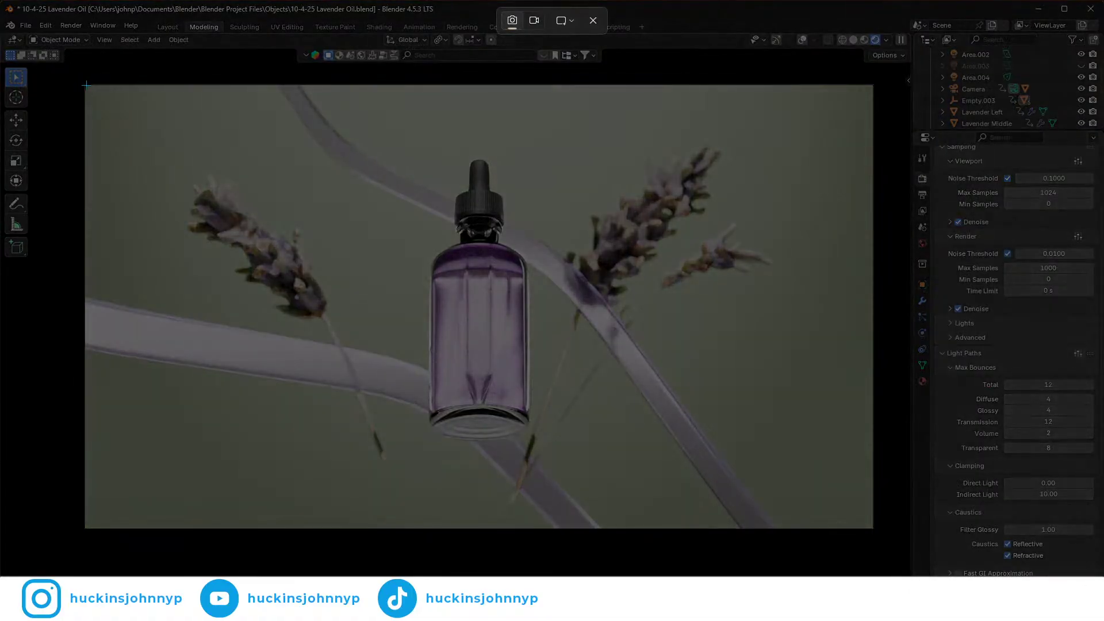
drag(86, 86, 871, 528)
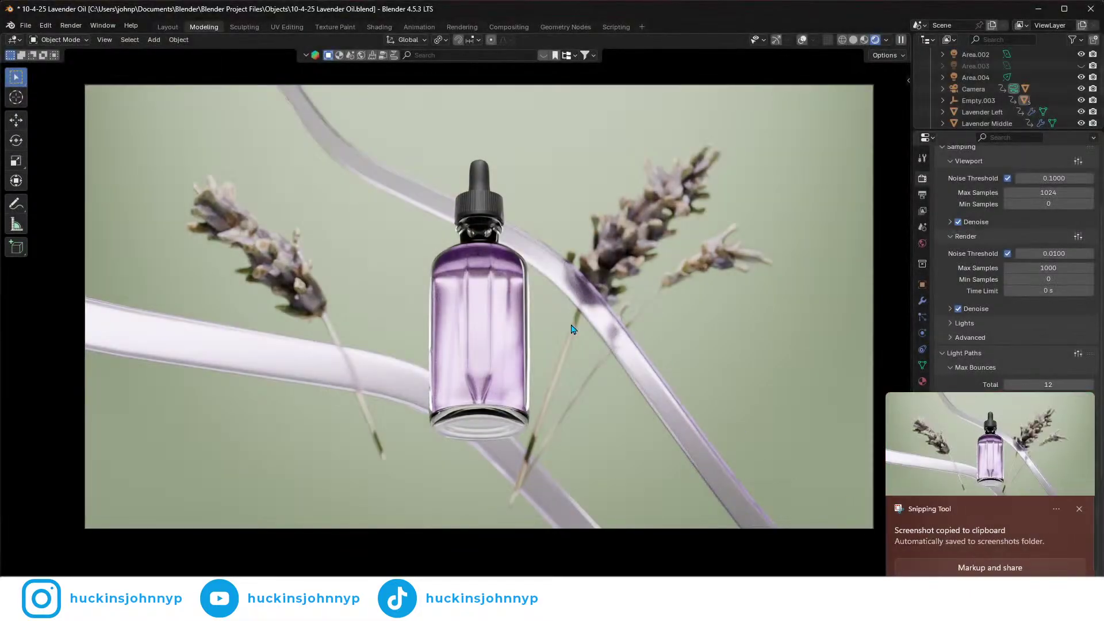
- Switch to PureRef, paste the captured render, place it directly below the purple dropper bottle reference and compare them
key(alt+Tab)
key(ctrl+v)
scroll(611, 328, down, 6)
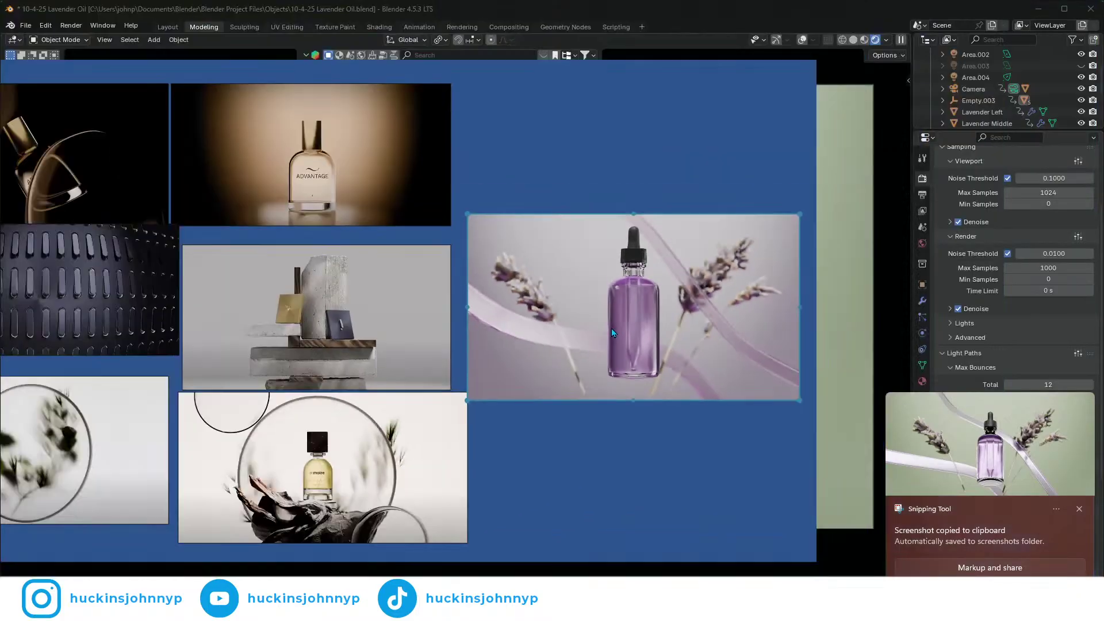
key(ctrl+v)
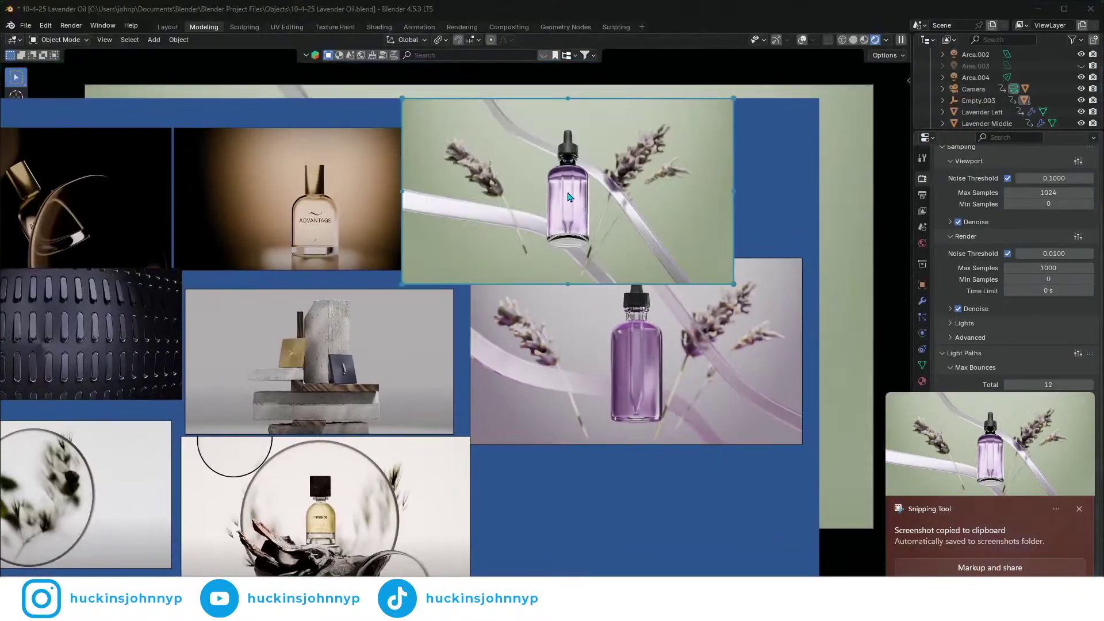
drag(583, 208, 642, 543)
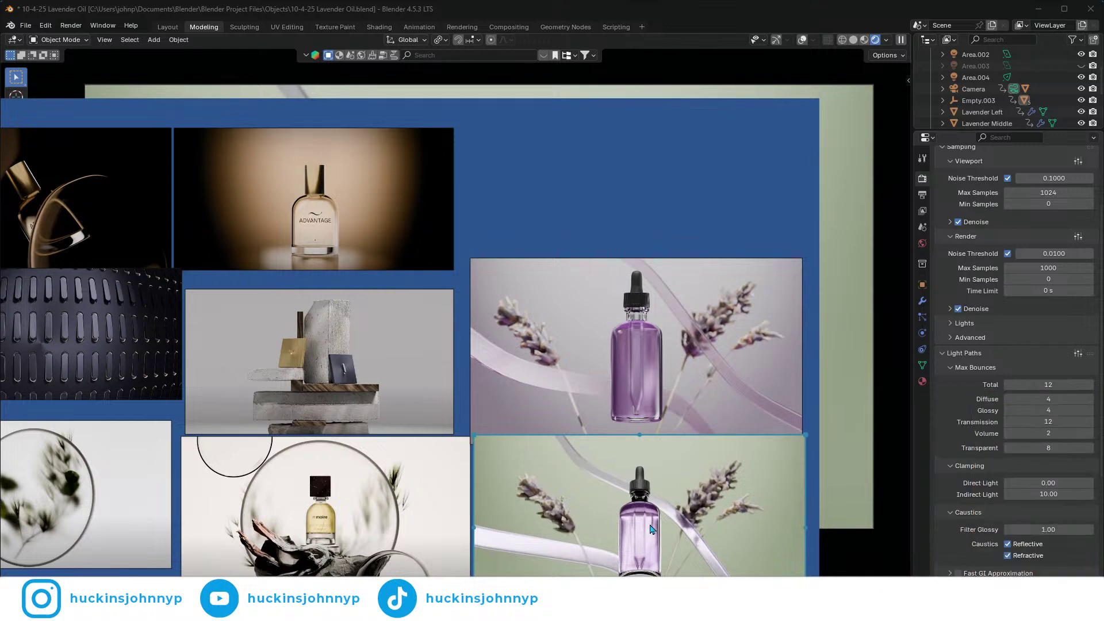
drag(632, 484, 641, 443)
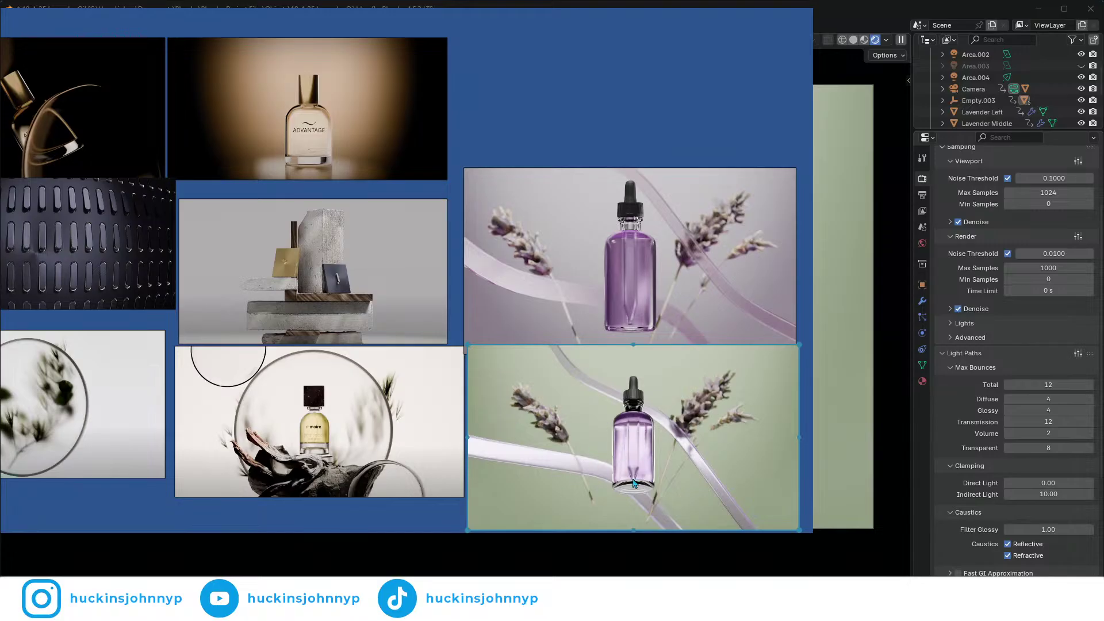
scroll(541, 481, up, 3)
scroll(542, 480, up, 2)
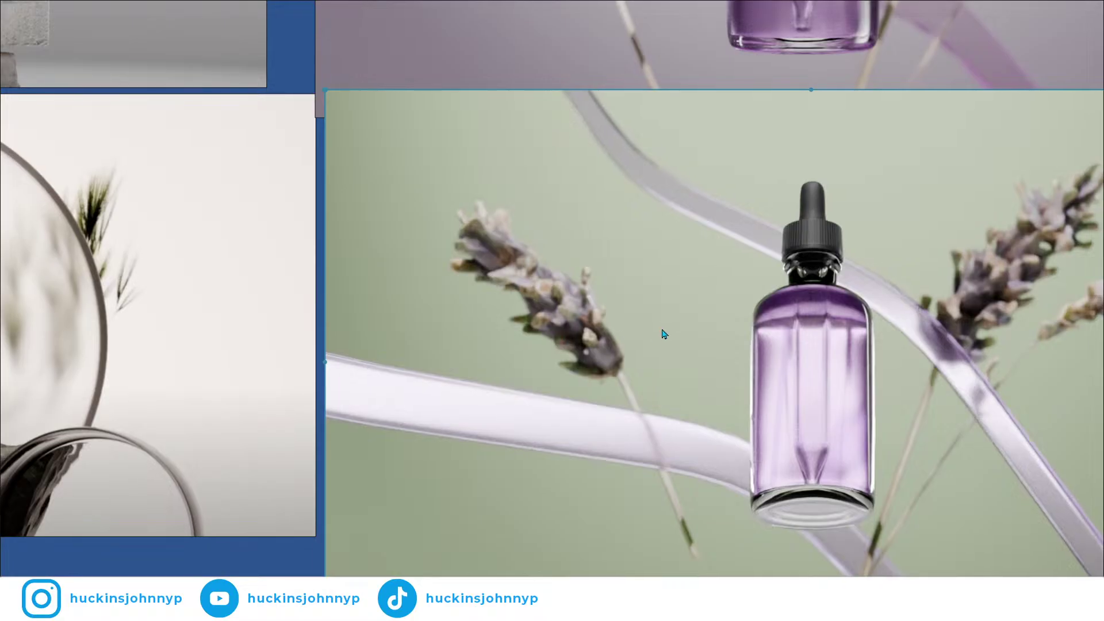
middle_drag(667, 334, 599, 338)
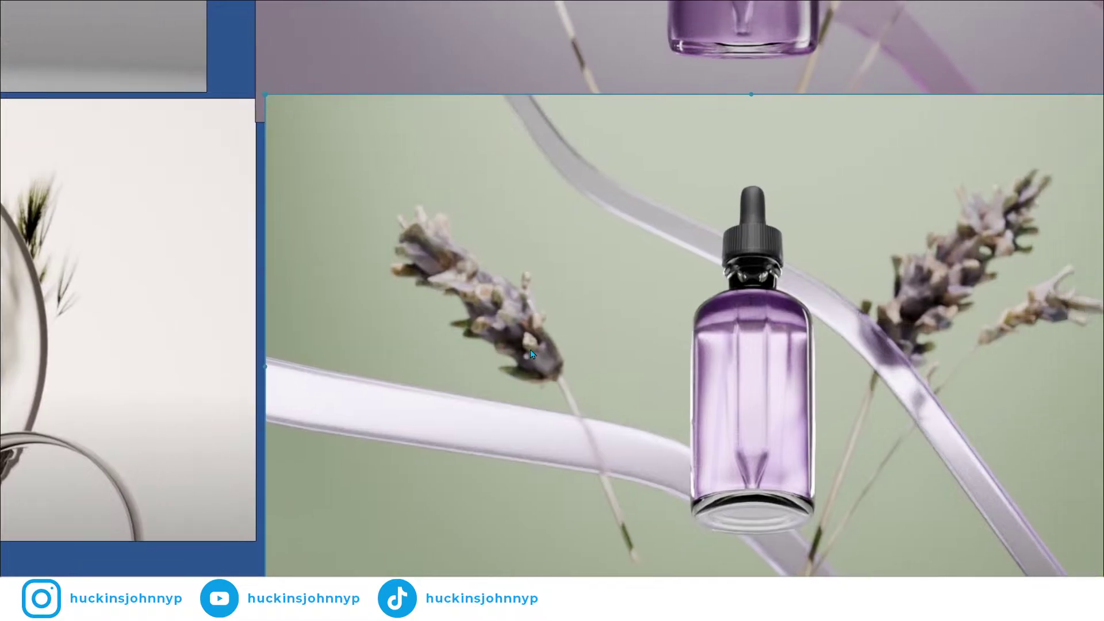
scroll(627, 360, down, 2)
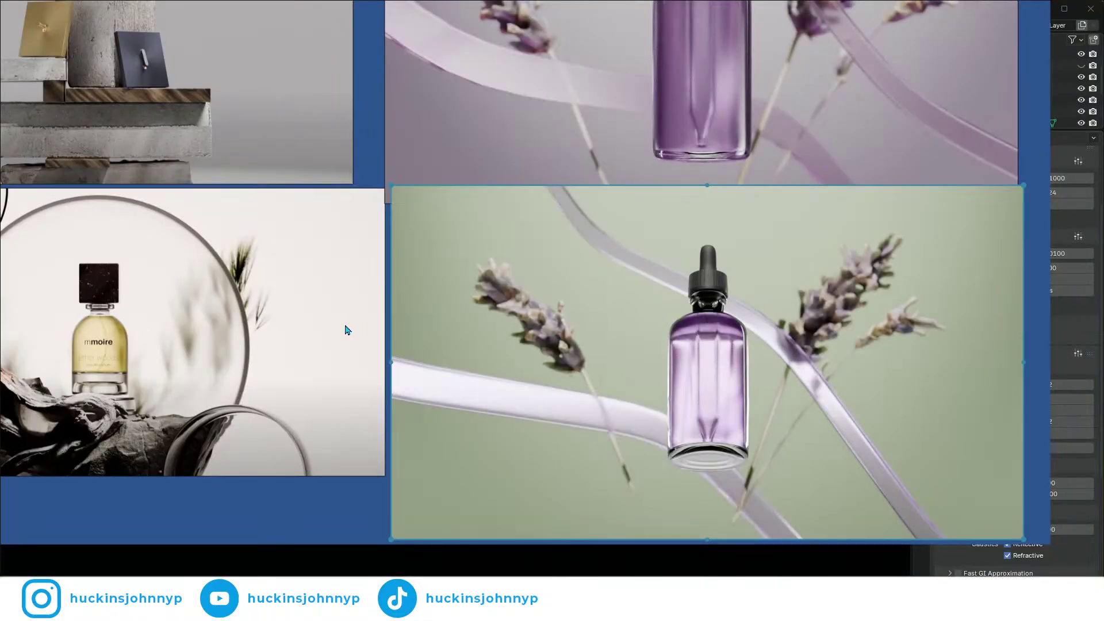
click(286, 349)
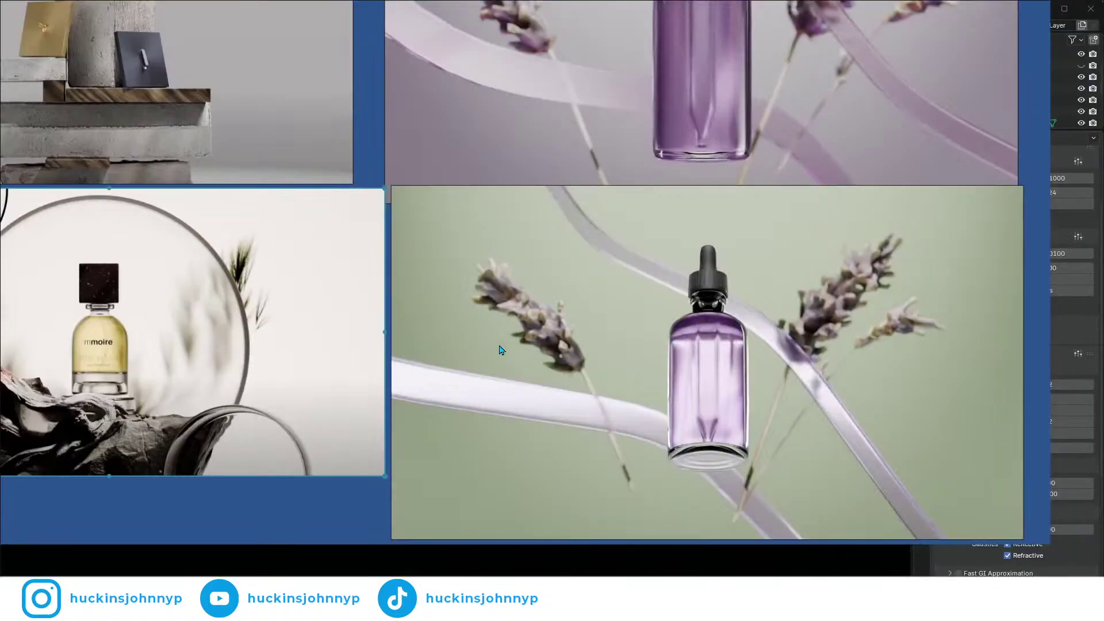
- Return to Blender's Layout workspace and save the file
key(alt+Tab)
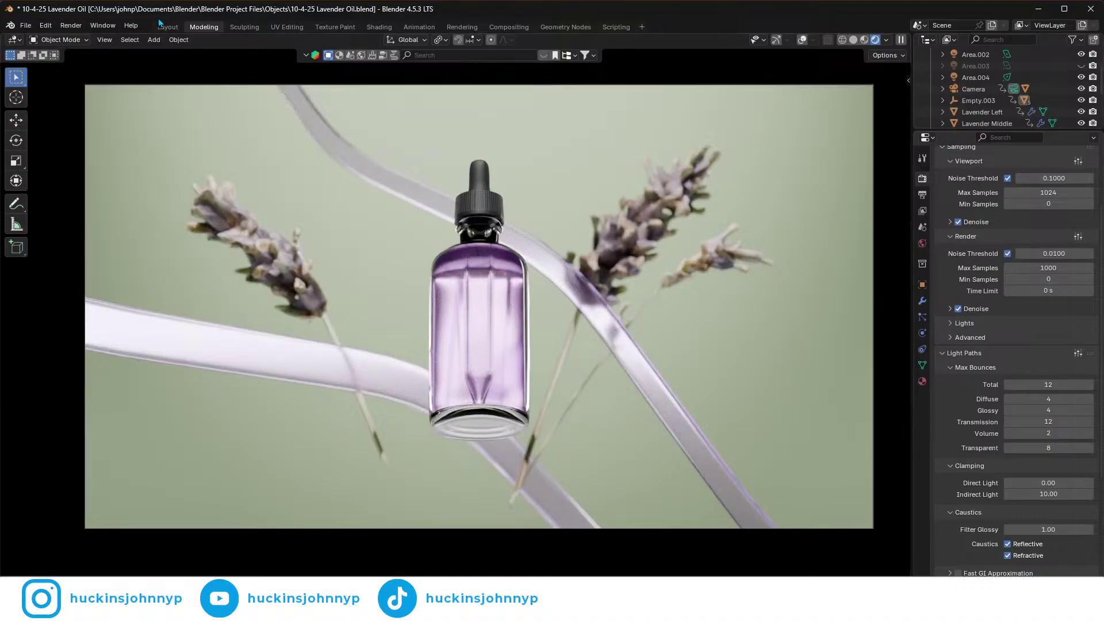
click(167, 27)
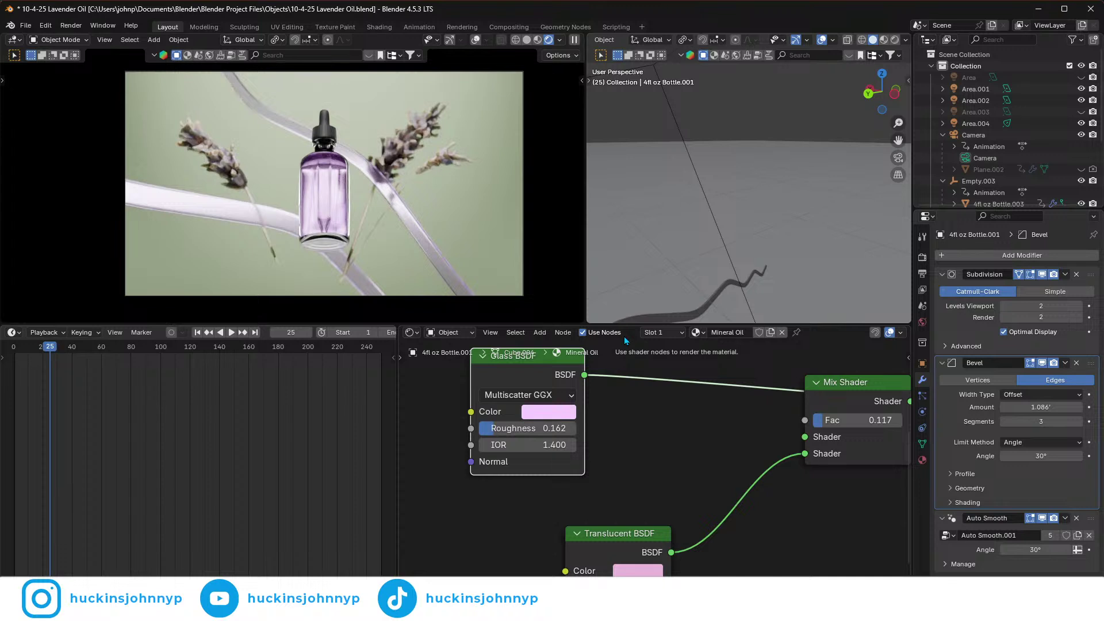
key(ctrl+s)
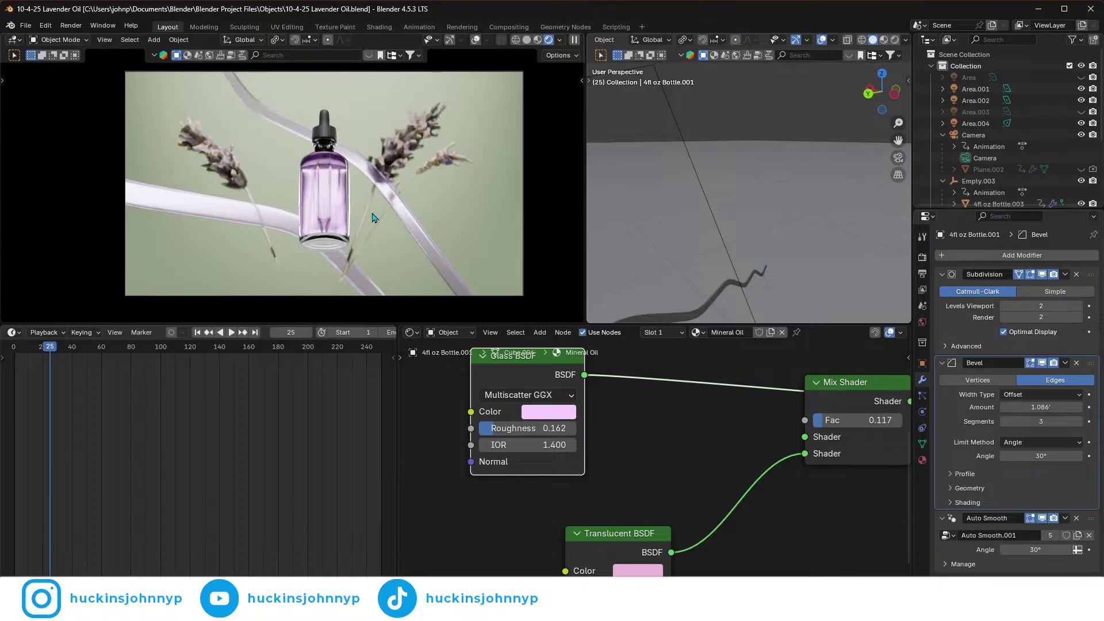
- Examine the rendered bottle, then compare the captured render with the perfume and dropper bottle references in PureRef
scroll(353, 221, up, 1)
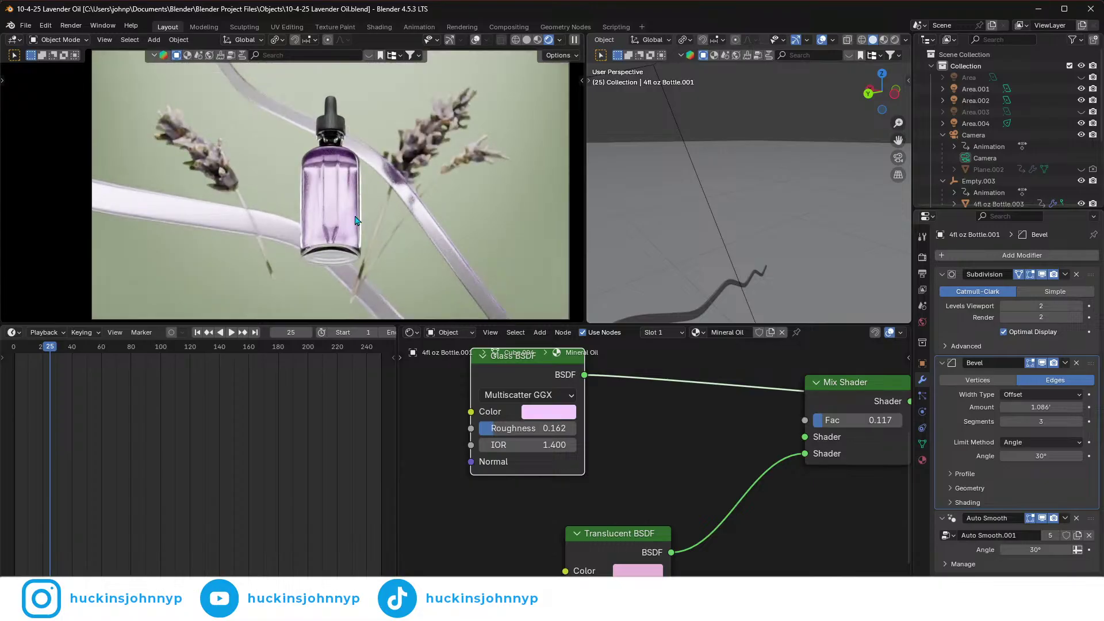
key(alt+Tab)
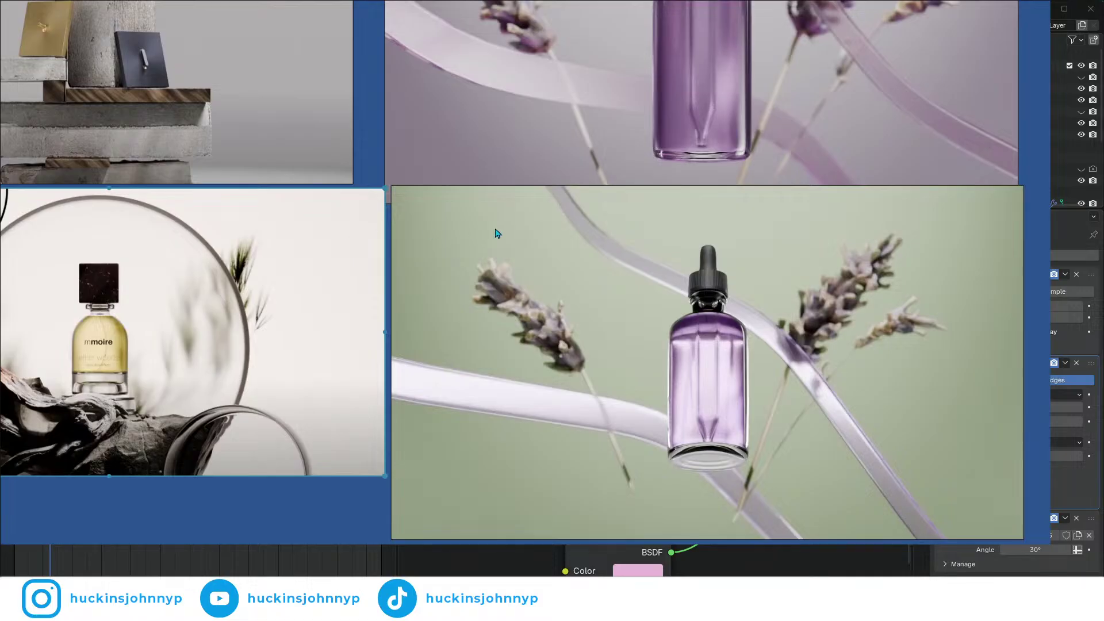
scroll(497, 230, down, 2)
middle_drag(332, 305, 608, 365)
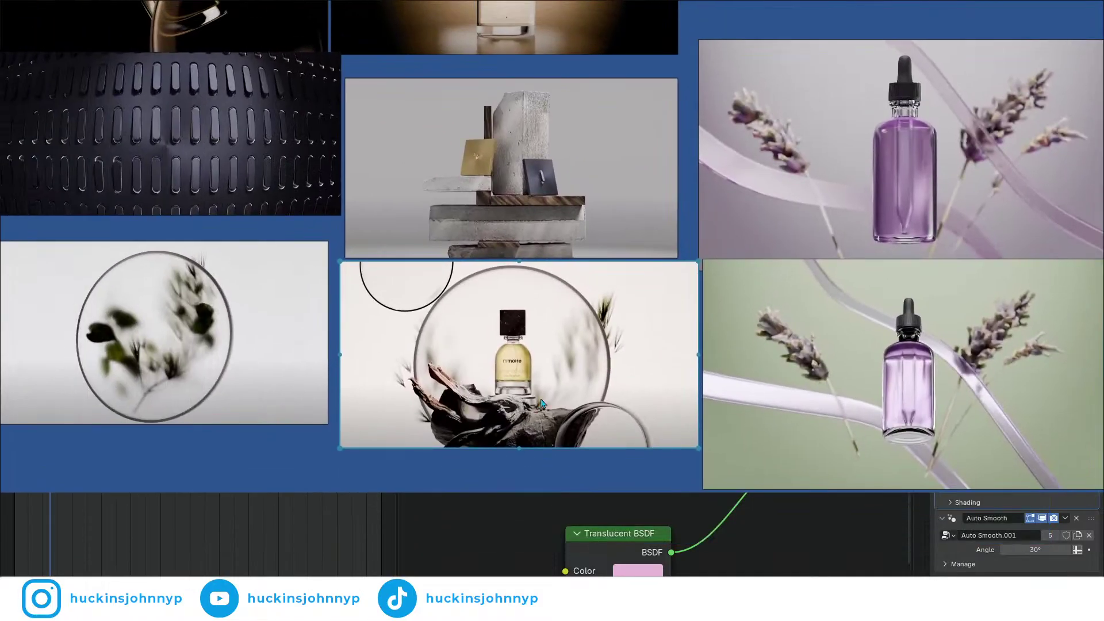
scroll(505, 385, up, 3)
scroll(520, 296, down, 3)
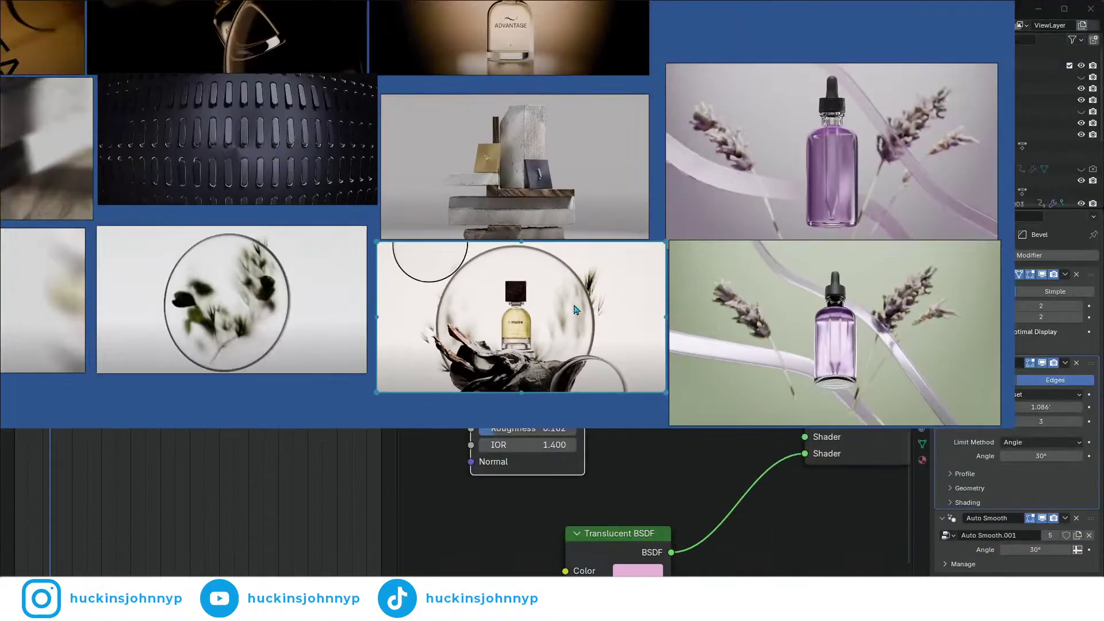
middle_drag(633, 328, 572, 333)
drag(573, 333, 562, 327)
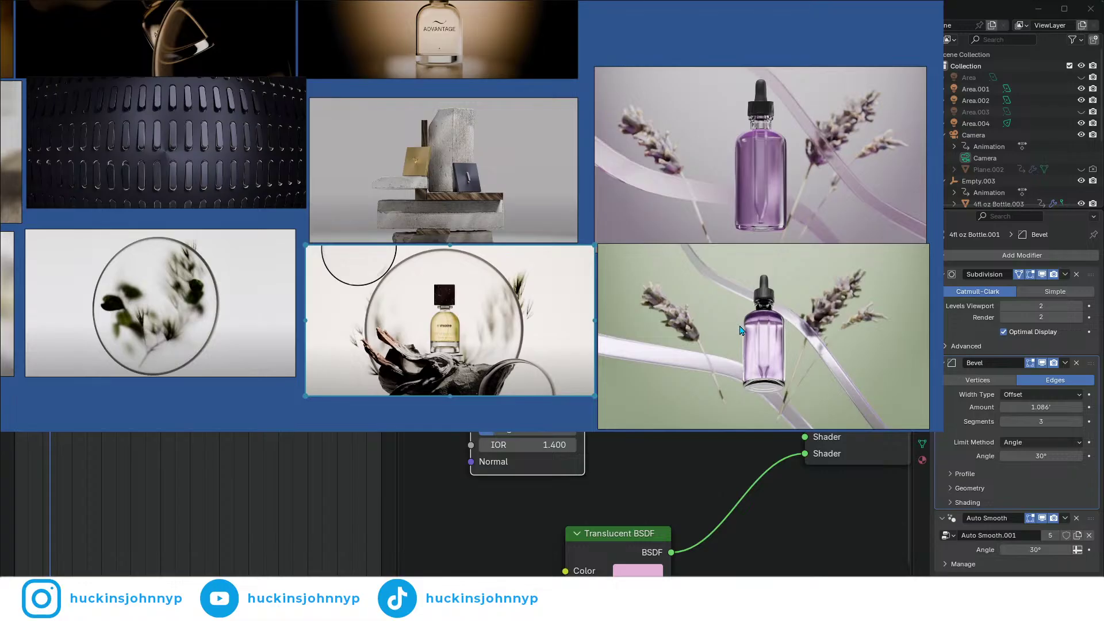
- In Blender, lower the large ground plane about 10.09' along Z and save the file
key(alt+Tab)
key(KP_Decimal)
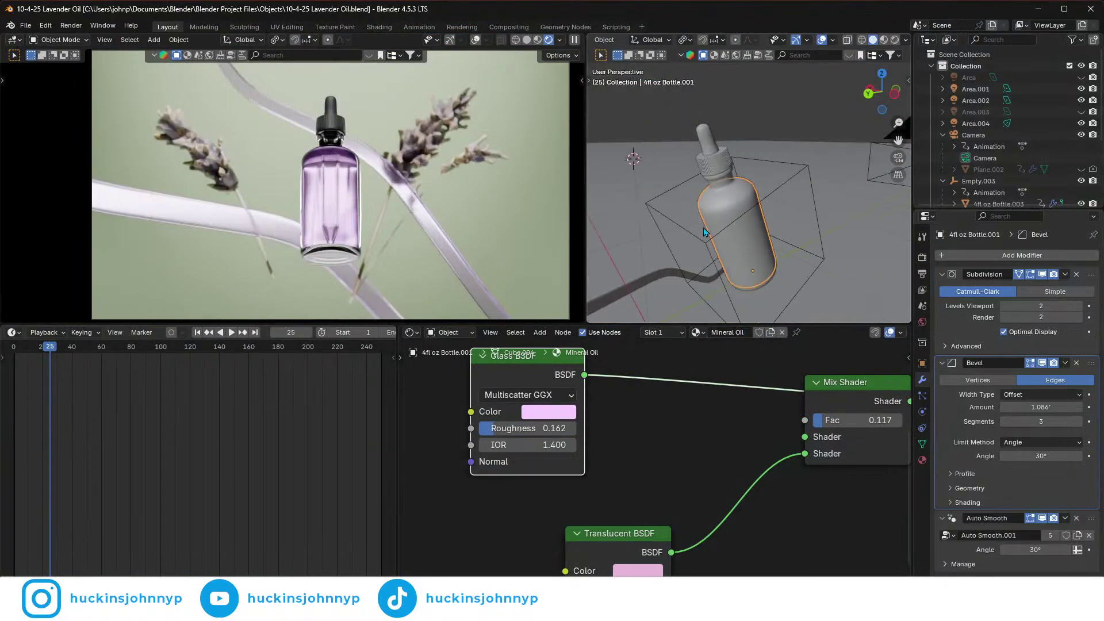
scroll(700, 234, down, 3)
middle_drag(701, 234, 801, 264)
click(790, 244)
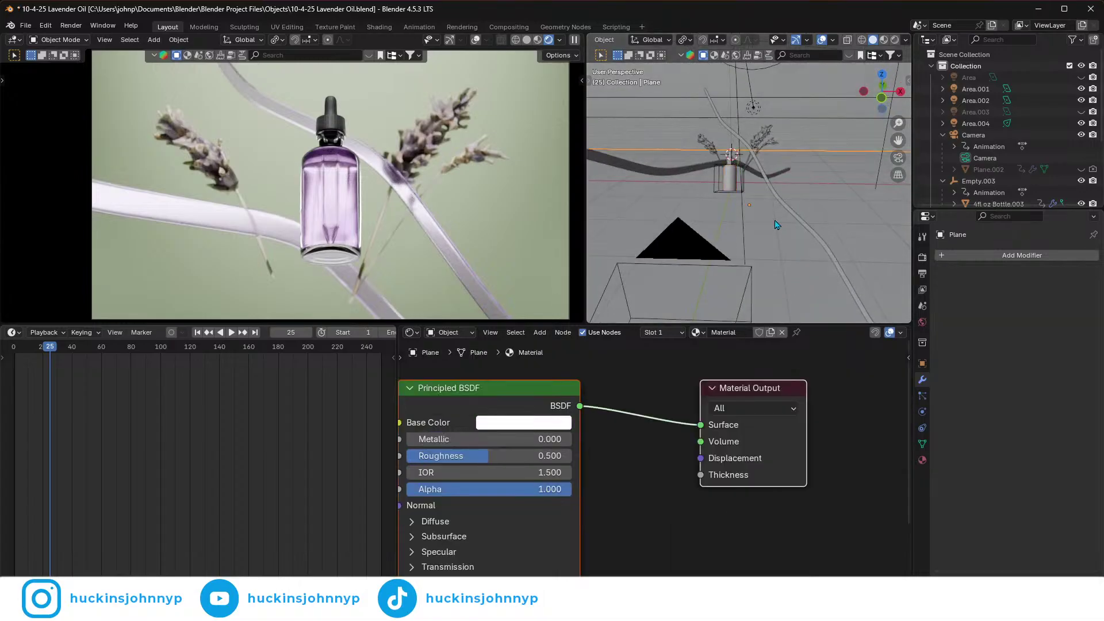
key(g)
key(z)
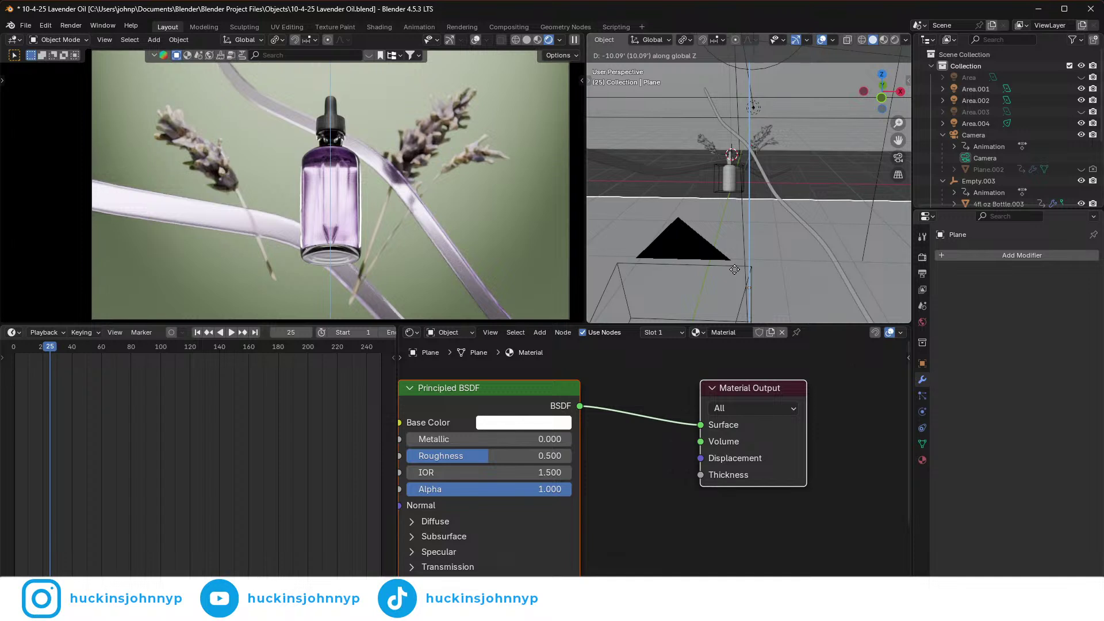
click(734, 270)
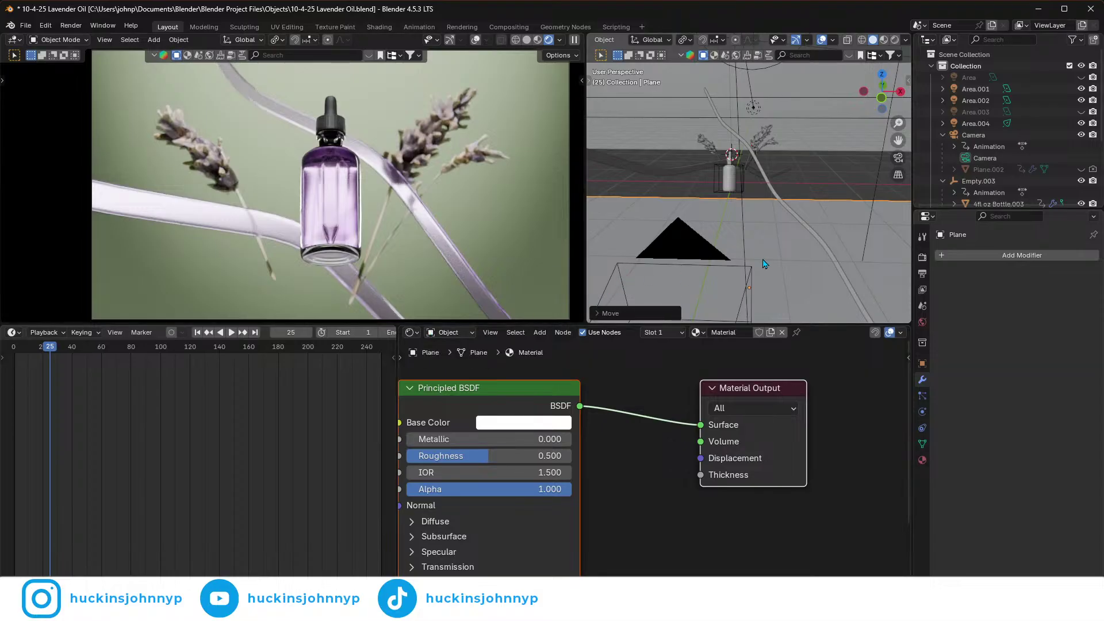
key(ctrl+s)
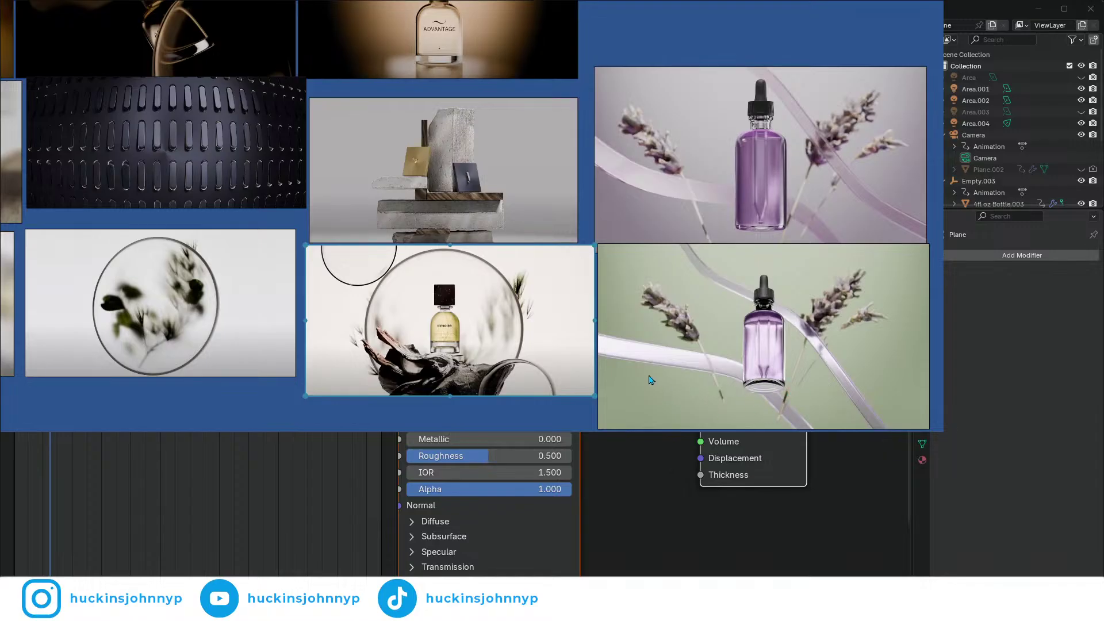
- Check the whole reference board in PureRef against the updated render, then return to Blender
key(alt+Tab)
key(alt+Tab)
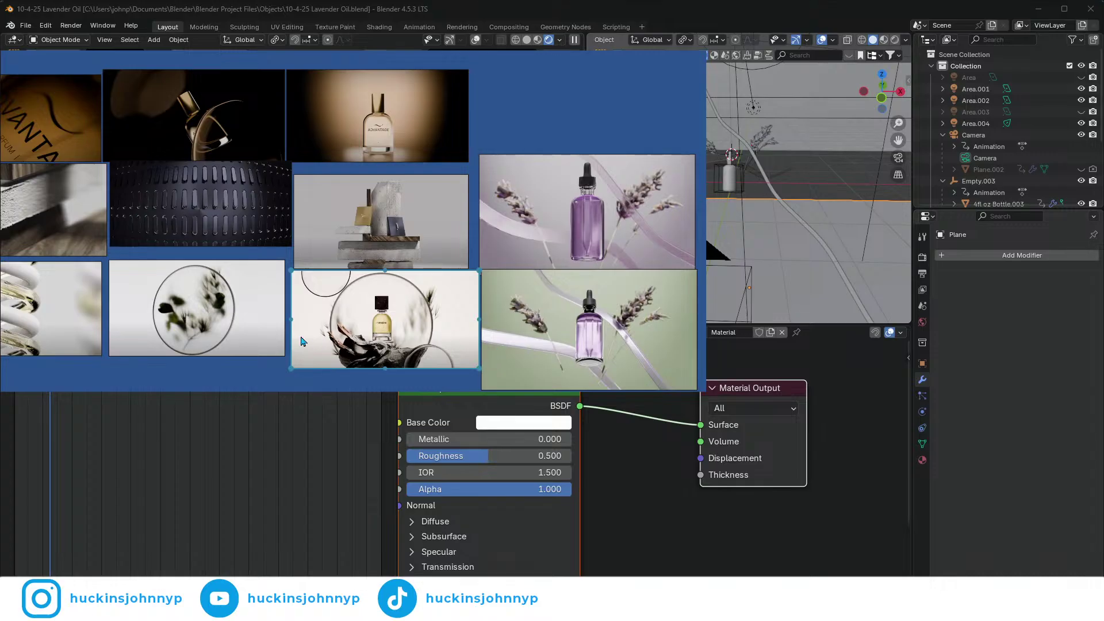
key(alt+Tab)
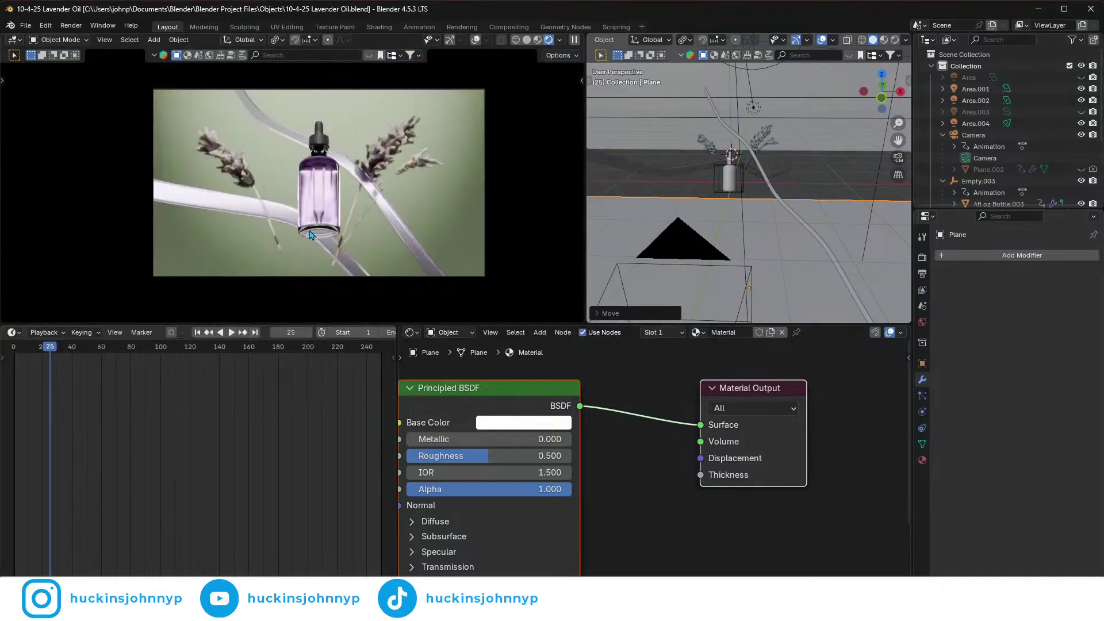